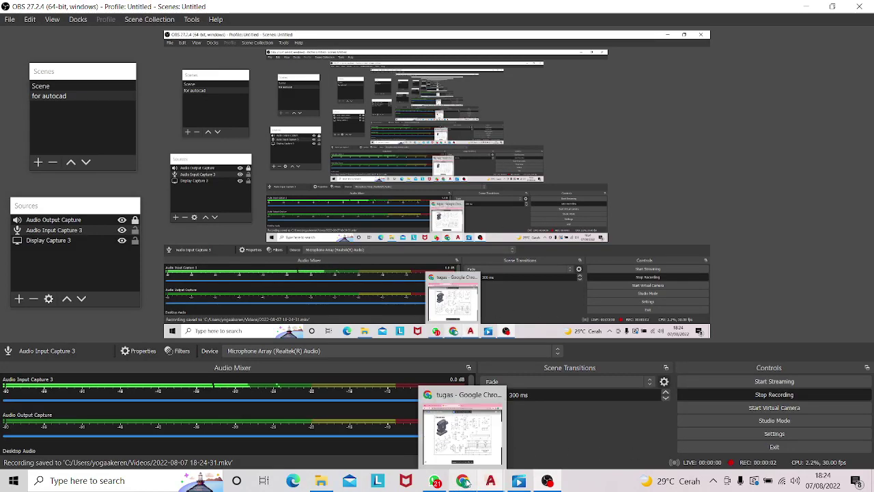
# - Bring the 'Tugas 14 assembly 3.docx' Crosshead reference drawing to the front in Chrome
pyautogui.click(463, 481)
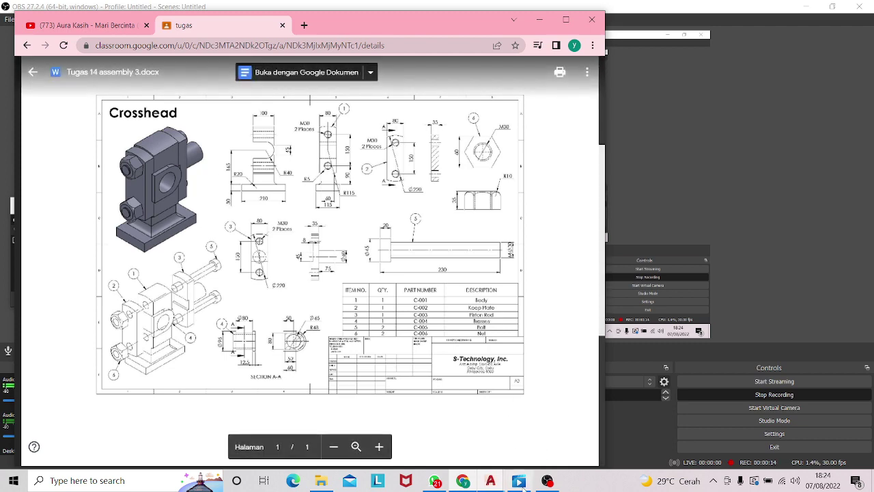
# - Switch from the Classroom drawing to AutoCAD's empty Drawing6 tab
pyautogui.click(462, 480)
pyautogui.click(462, 481)
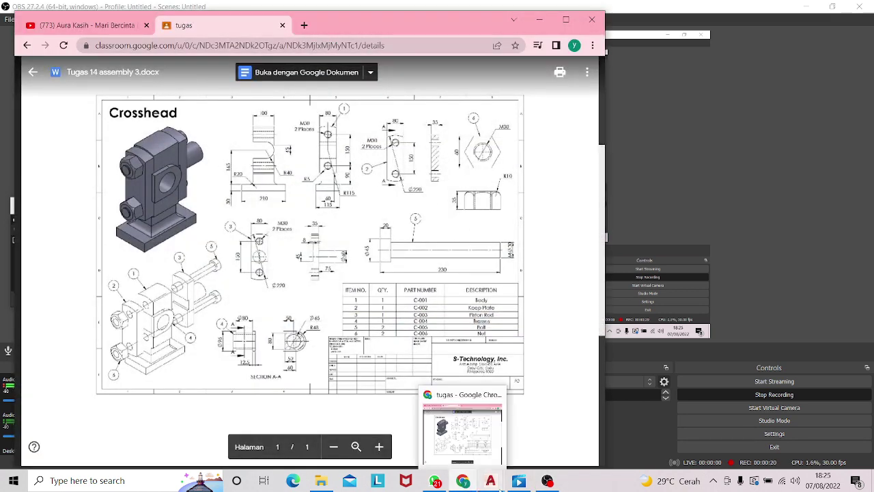
pyautogui.moveTo(491, 480)
pyautogui.click(765, 435)
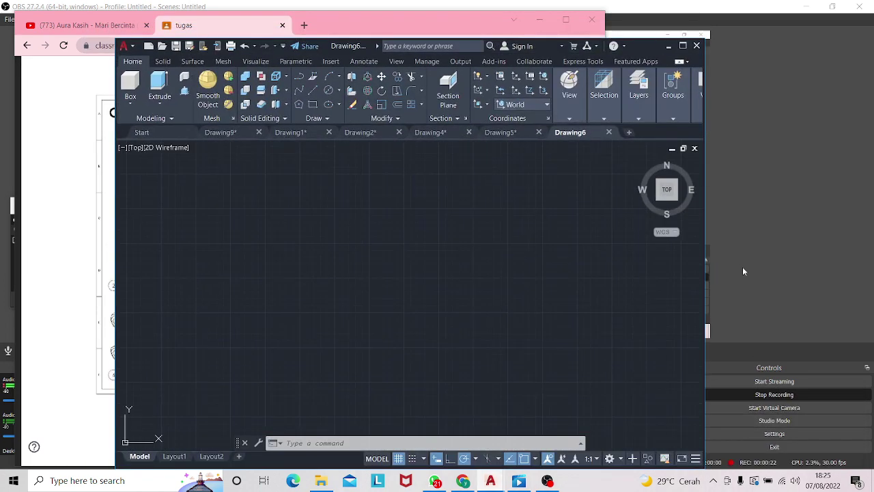
# - Maximize the AutoCAD window and sketch a trial rectangle 210 units wide
pyautogui.click(680, 46)
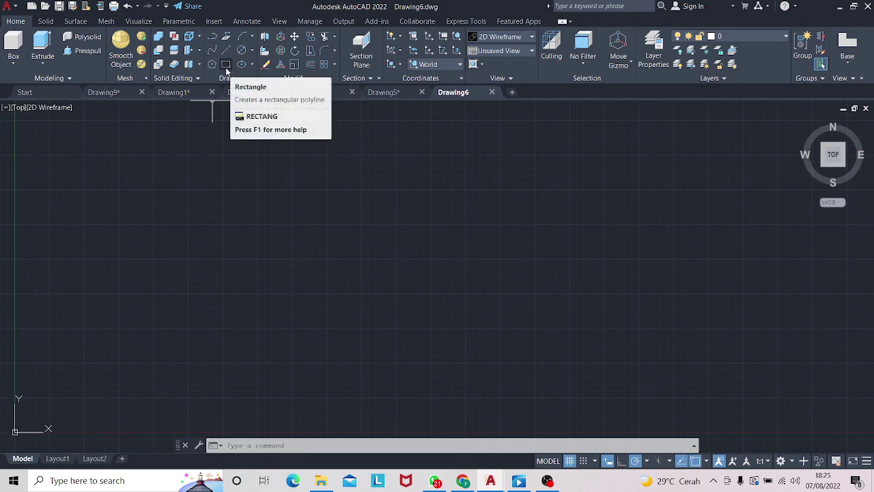
pyautogui.click(226, 67)
pyautogui.click(258, 209)
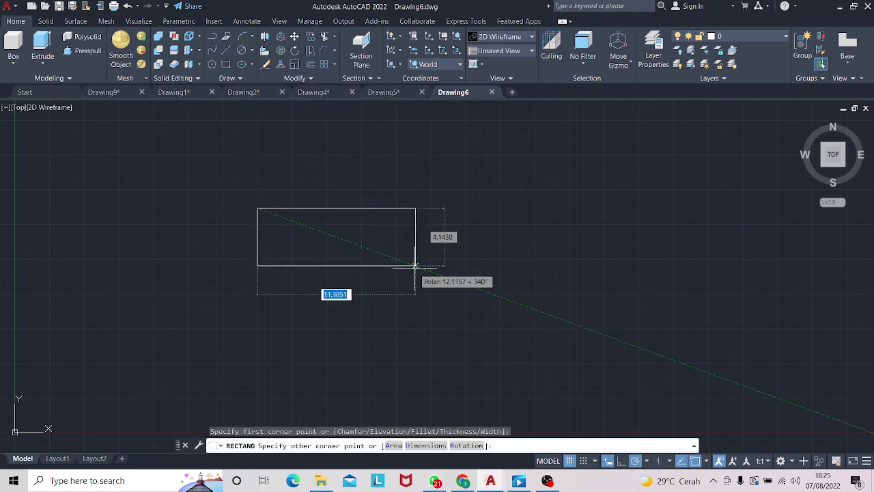
pyautogui.write('210')
pyautogui.press('Return')
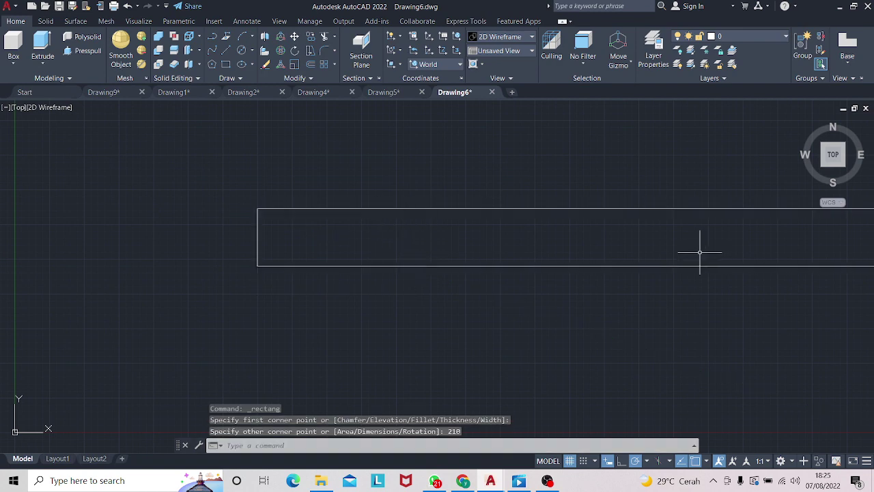
# - Zoom out and erase the long trial rectangle
pyautogui.scroll(-1, 540, 205)
pyautogui.scroll(-2, 574, 271)
pyautogui.scroll(-2, 550, 261)
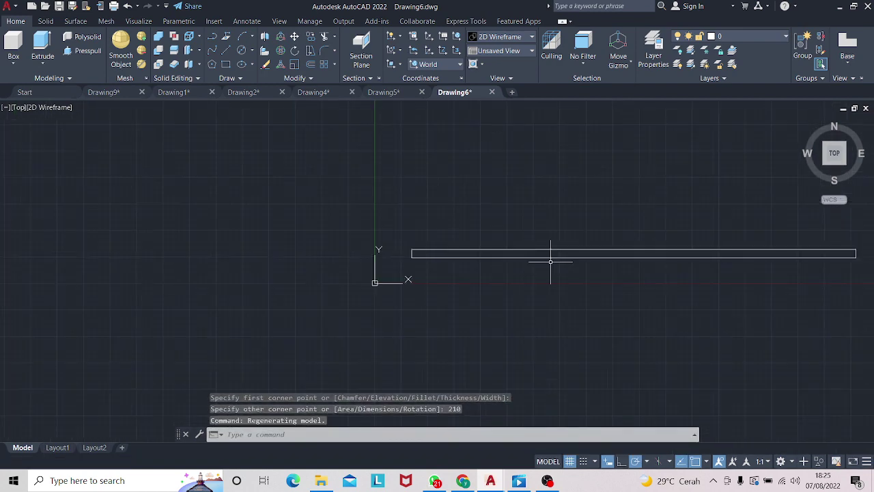
pyautogui.click(596, 249)
pyautogui.press('Delete')
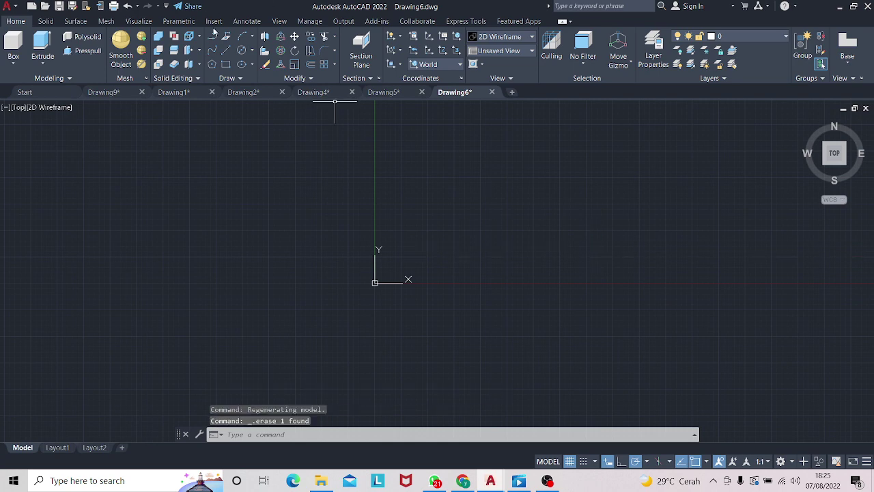
pyautogui.click(226, 64)
pyautogui.click(534, 225)
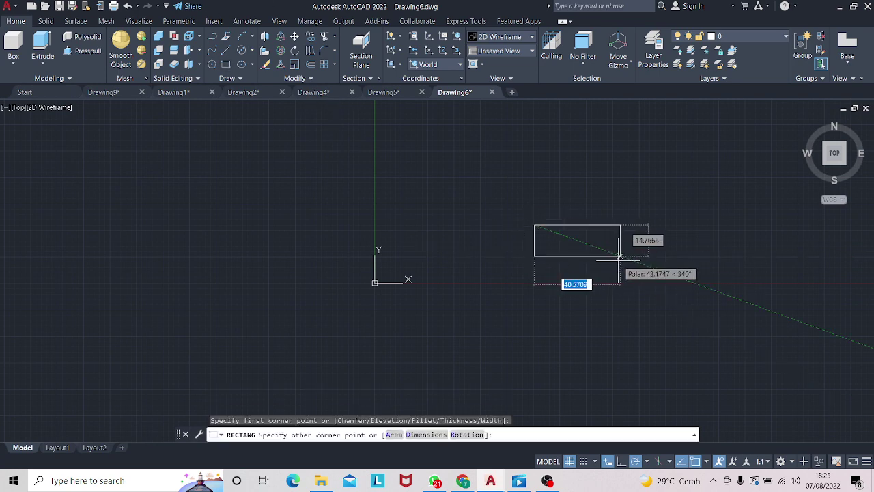
pyautogui.write('210')
pyautogui.press('Tab')
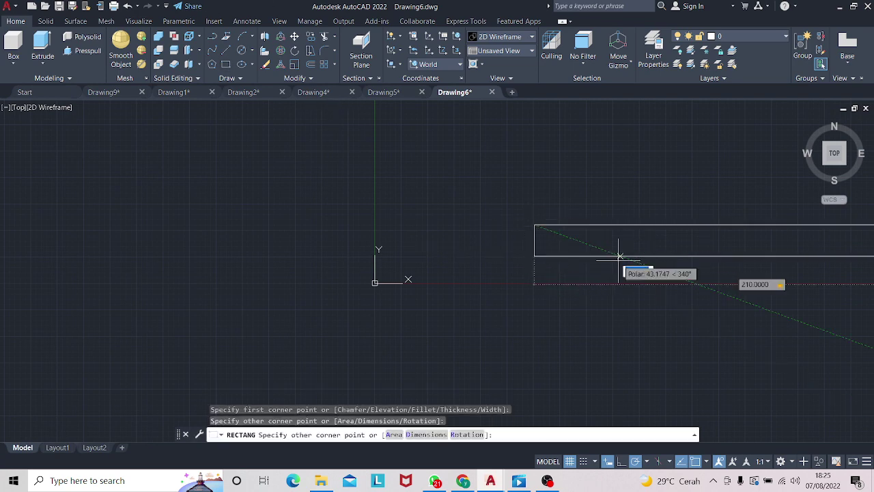
pyautogui.write('30')
pyautogui.press('Return')
pyautogui.scroll(-2, 621, 259)
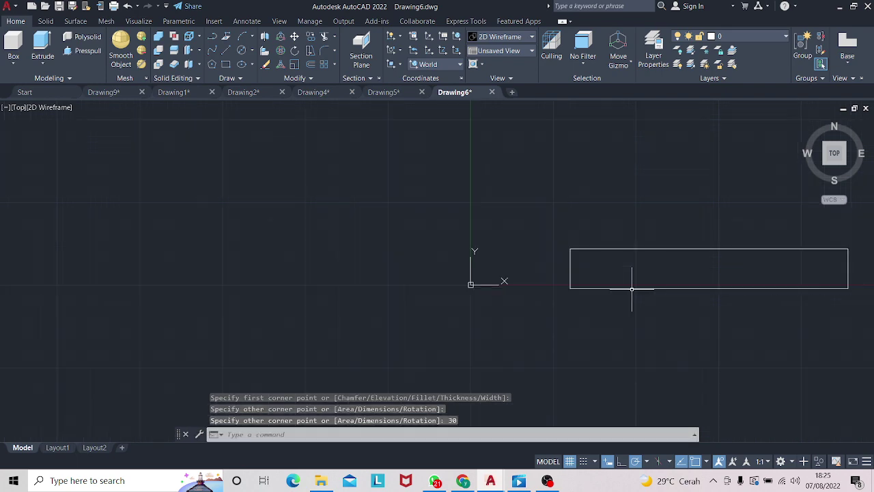
pyautogui.scroll(-3, 631, 287)
pyautogui.click(587, 265)
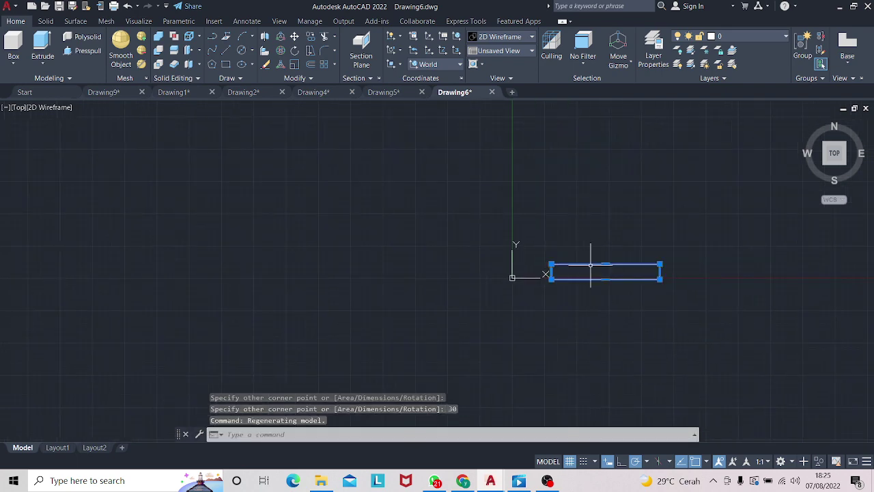
pyautogui.moveTo(590, 266); pyautogui.dragTo(700, 157, button='right')
pyautogui.click(740, 172)
pyautogui.moveTo(737, 176); pyautogui.dragTo(546, 287, button='middle')
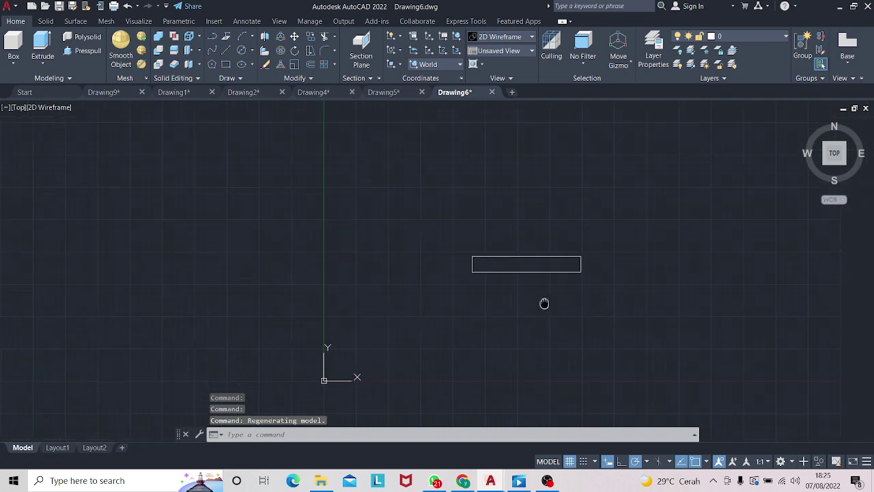
pyautogui.click(516, 257)
pyautogui.moveTo(517, 258); pyautogui.dragTo(595, 235, button='right')
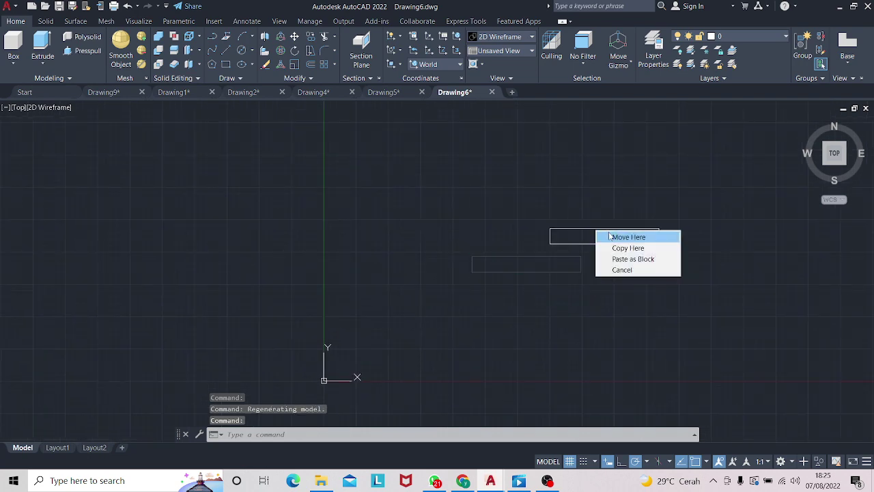
pyautogui.click(615, 237)
pyautogui.moveTo(620, 242); pyautogui.dragTo(600, 250, button='middle')
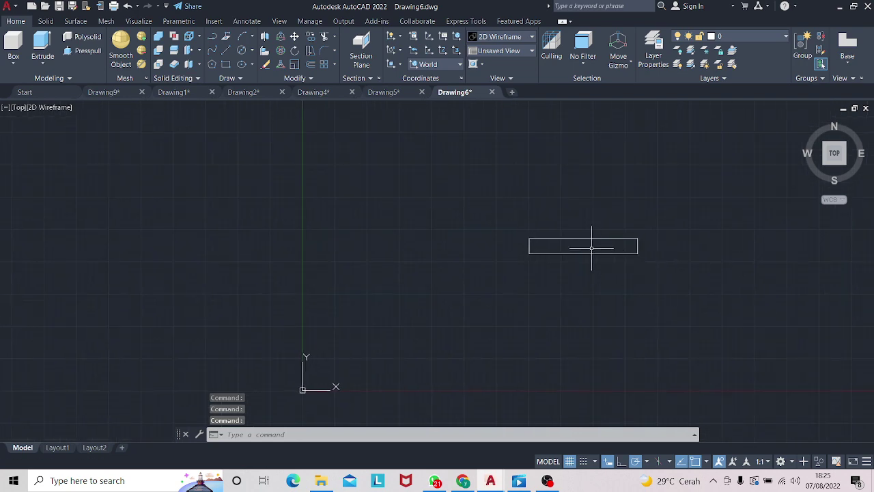
pyautogui.moveTo(605, 243); pyautogui.dragTo(594, 254, button='middle')
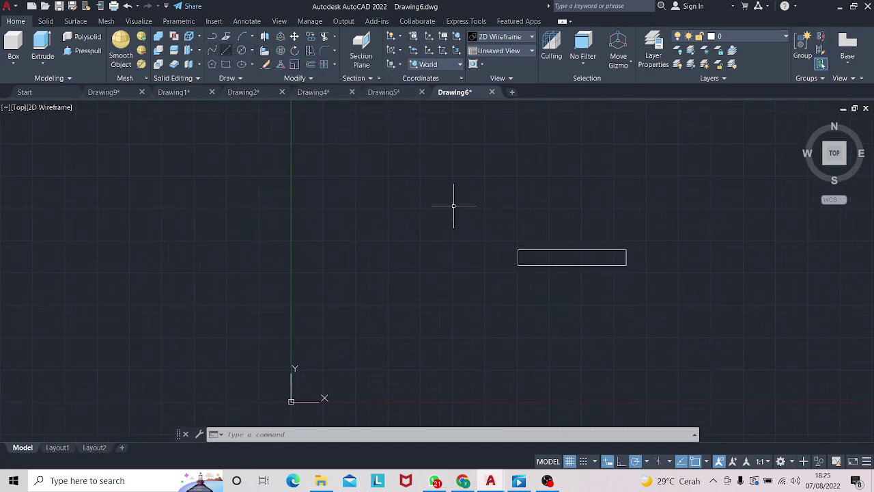
pyautogui.click(557, 250)
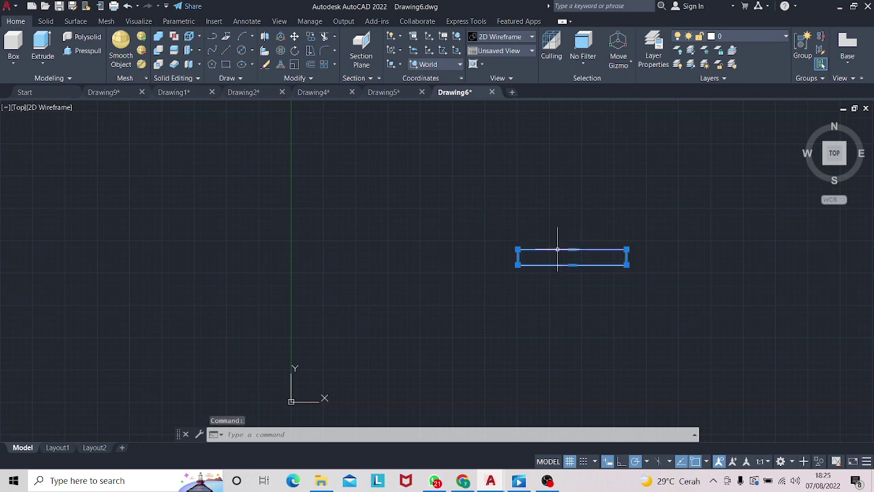
pyautogui.press('Delete')
# - Draw a 115 by 30 rectangle from a picked corner point
pyautogui.click(224, 66)
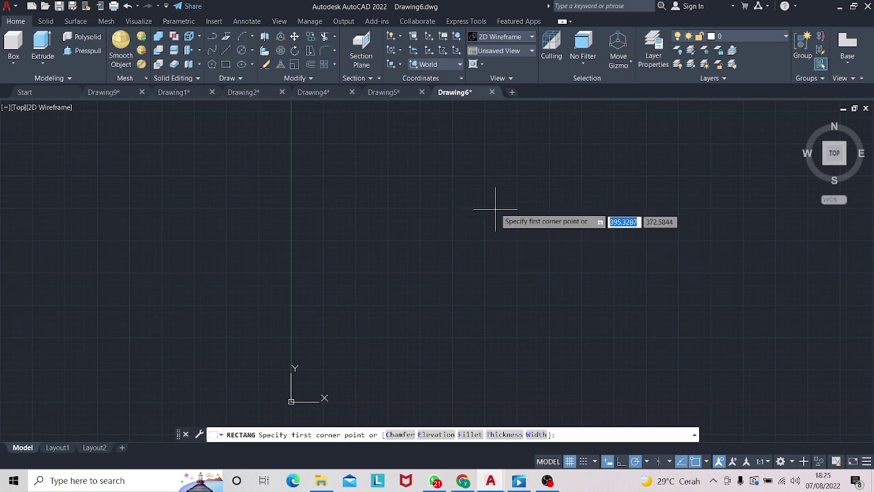
pyautogui.click(499, 202)
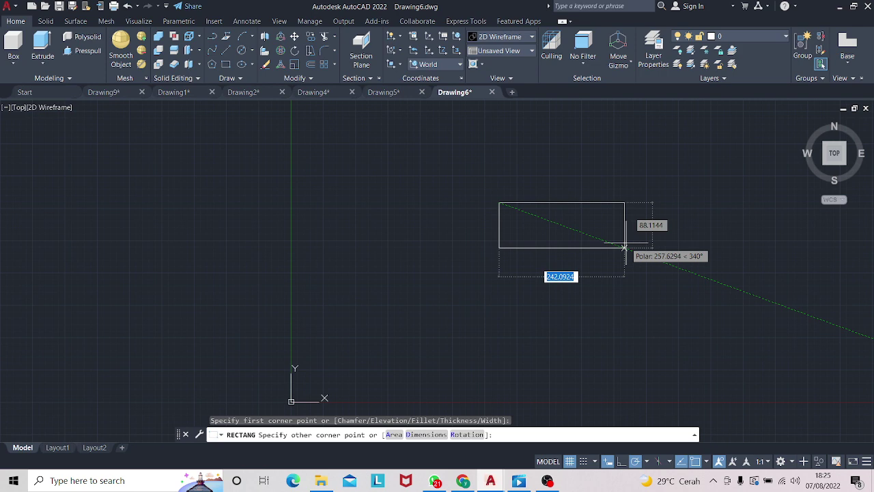
pyautogui.write('115')
pyautogui.press('Tab')
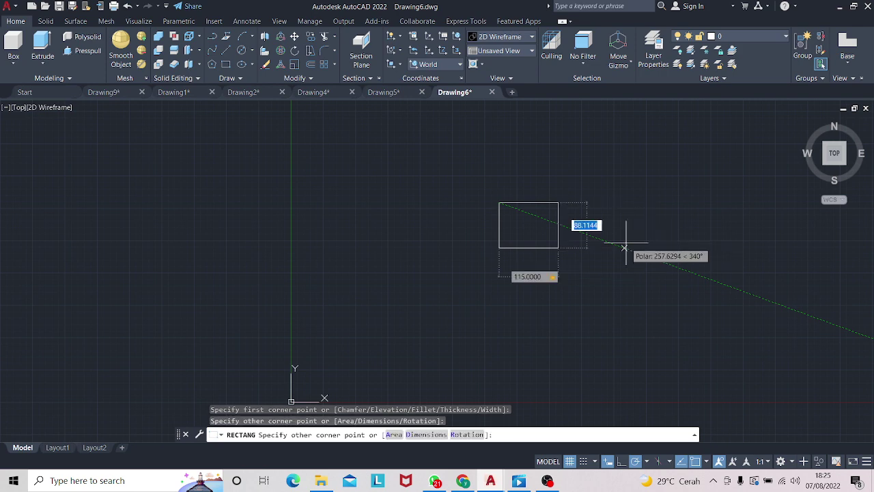
pyautogui.write('30')
pyautogui.press('Return')
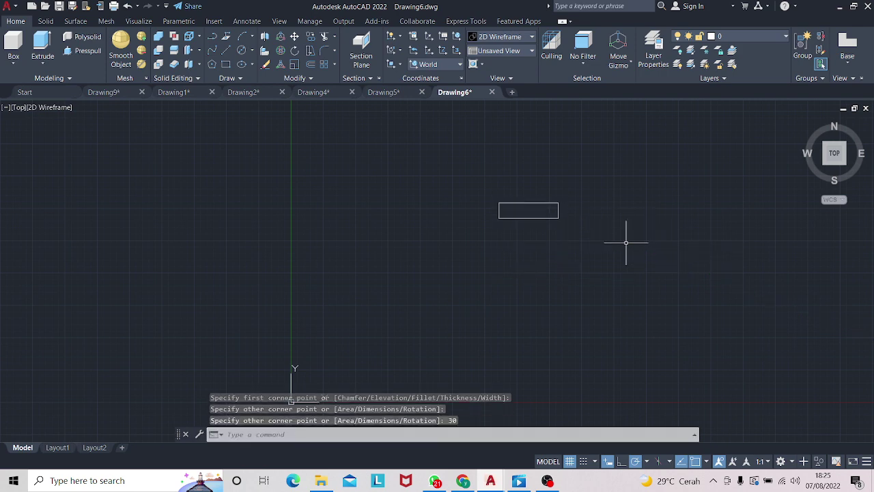
pyautogui.moveTo(596, 216); pyautogui.dragTo(577, 240, button='middle')
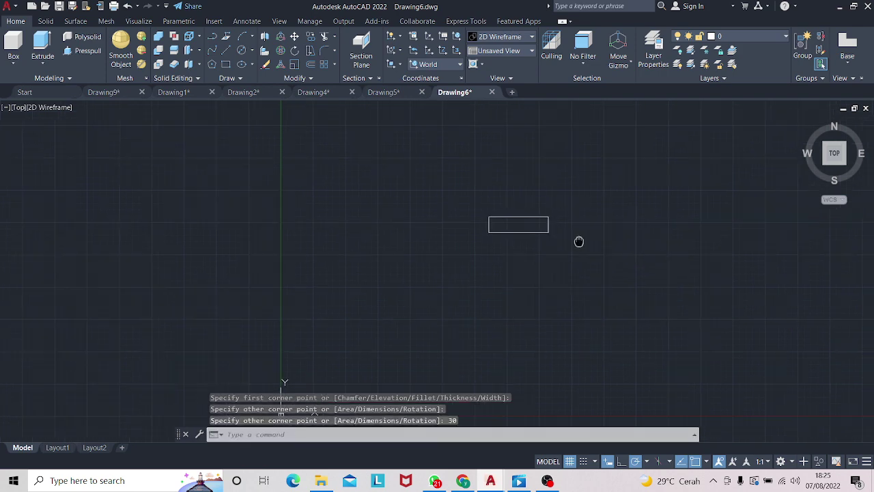
# - Draw a diameter-30 circle centred 90 above the rectangle's midpoint
pyautogui.click(242, 52)
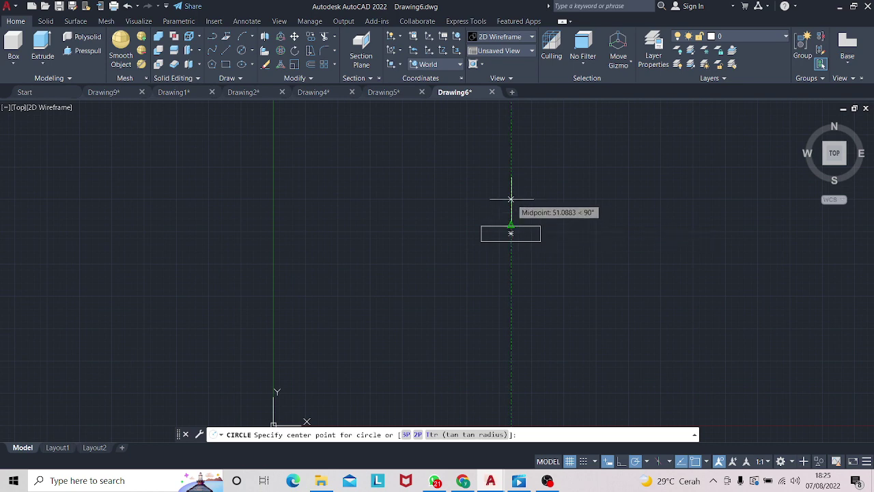
pyautogui.write('90')
pyautogui.press('Return')
pyautogui.write('30')
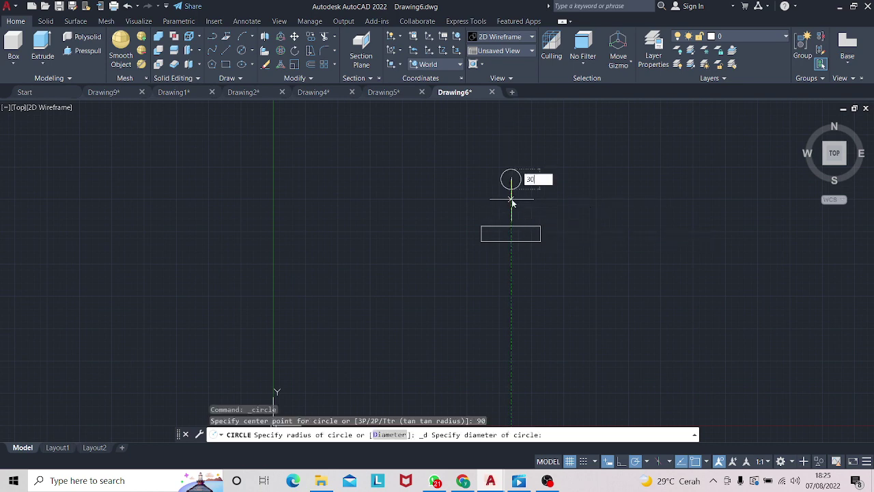
pyautogui.press('Return')
# - Add a second small circle, sized by diameter, centred 150 up
pyautogui.click(253, 50)
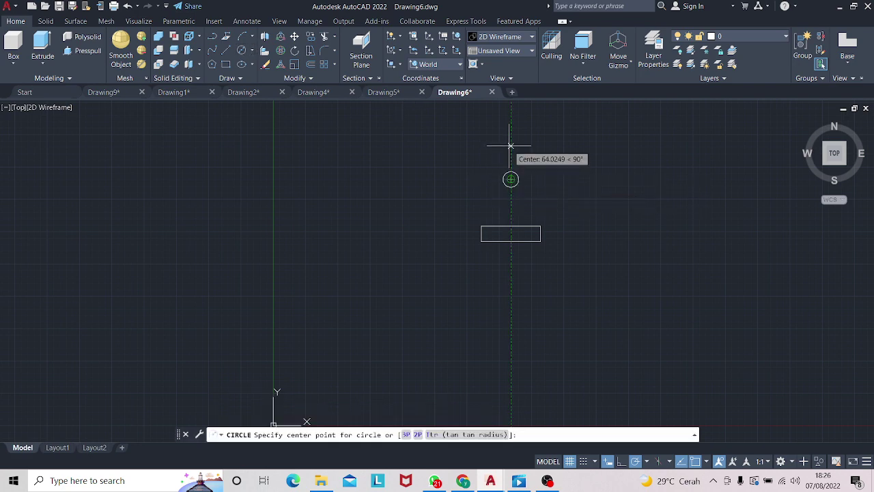
pyautogui.write('150')
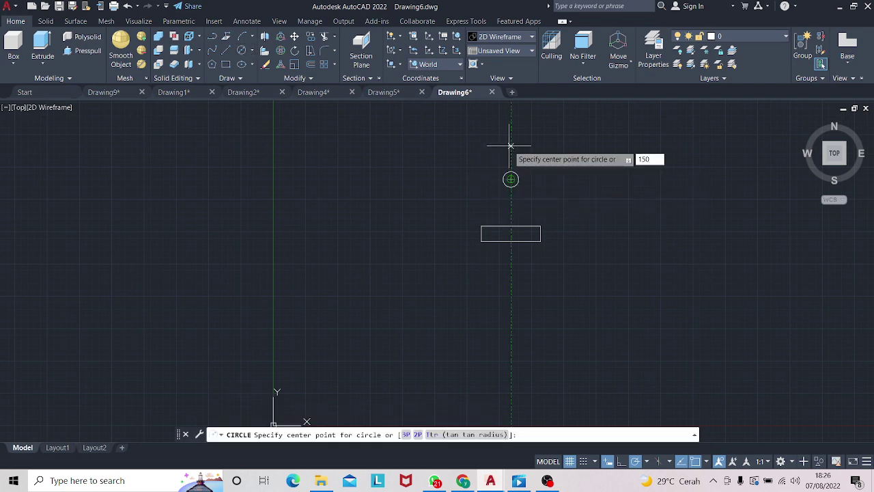
pyautogui.press('Return')
pyautogui.write('d')
pyautogui.press('Return')
pyautogui.write('3')
pyautogui.press('Return')
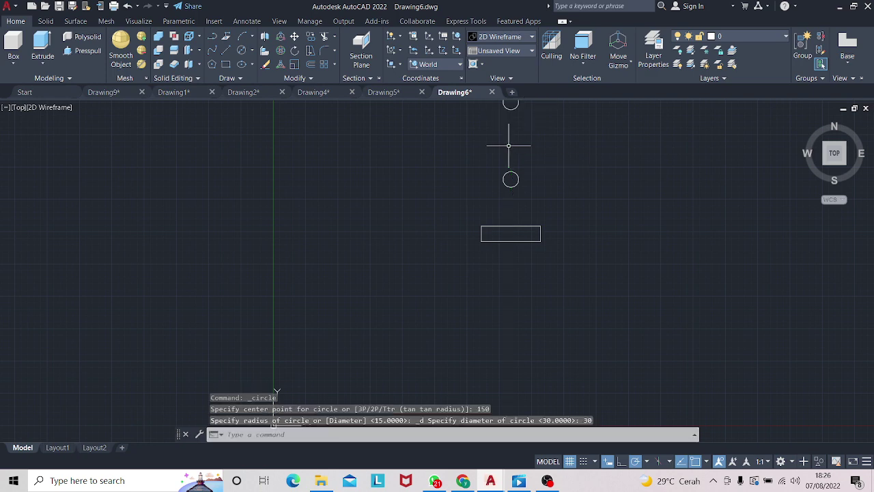
pyautogui.scroll(-4, 512, 146)
pyautogui.scroll(2, 546, 178)
pyautogui.scroll(2, 529, 186)
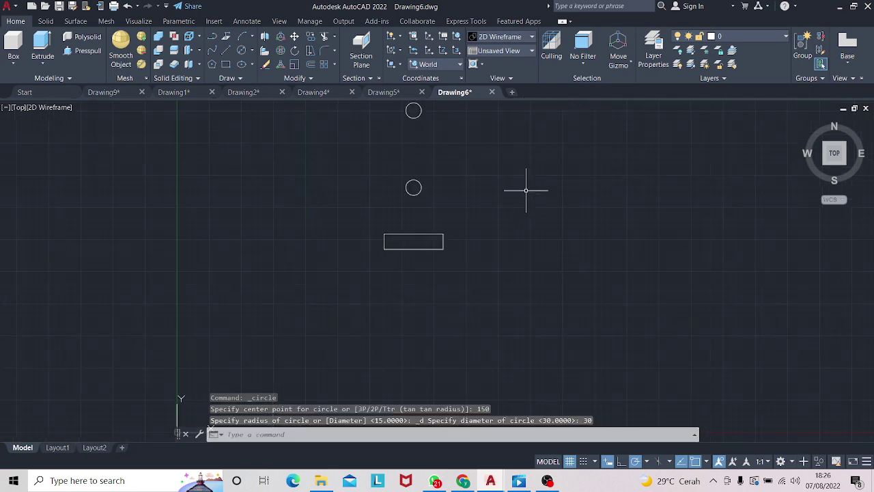
# - Draw a radius-115 circle centred 75 below the top hole
pyautogui.click(241, 52)
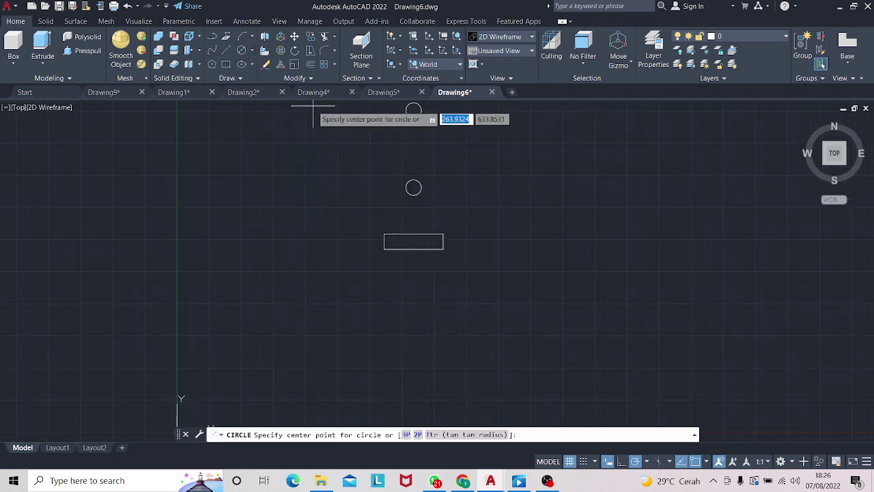
pyautogui.click(253, 51)
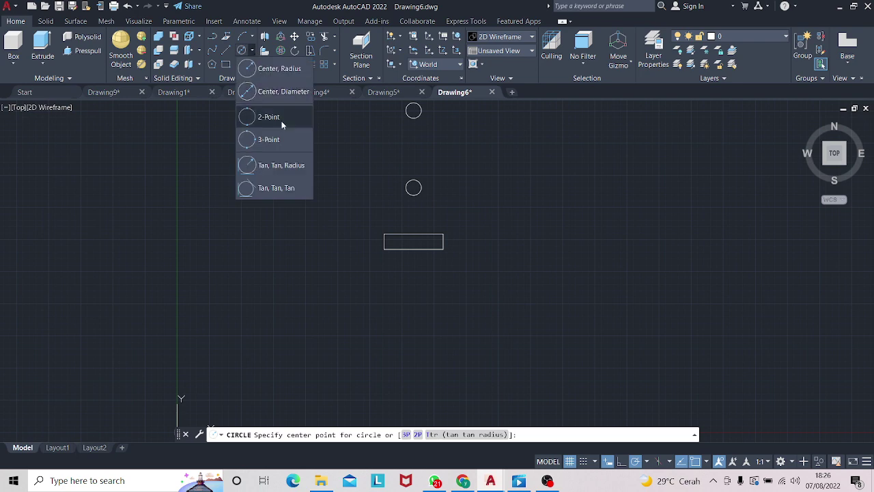
pyautogui.click(261, 68)
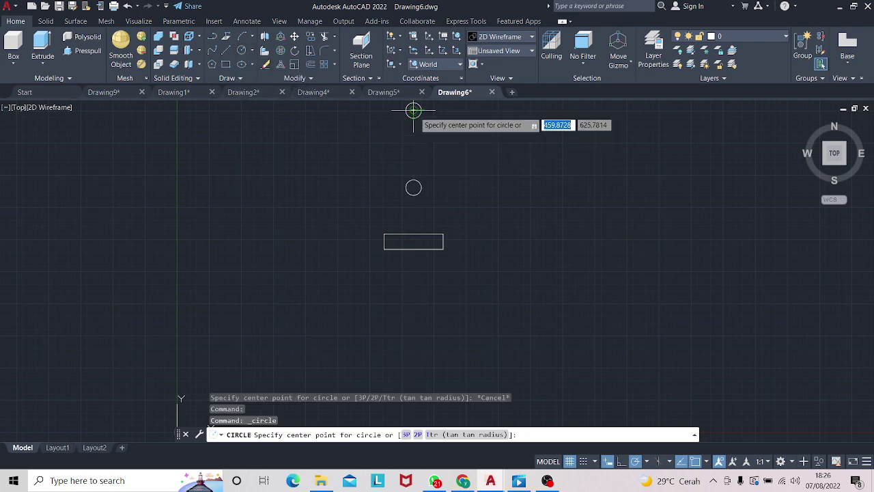
pyautogui.write('75')
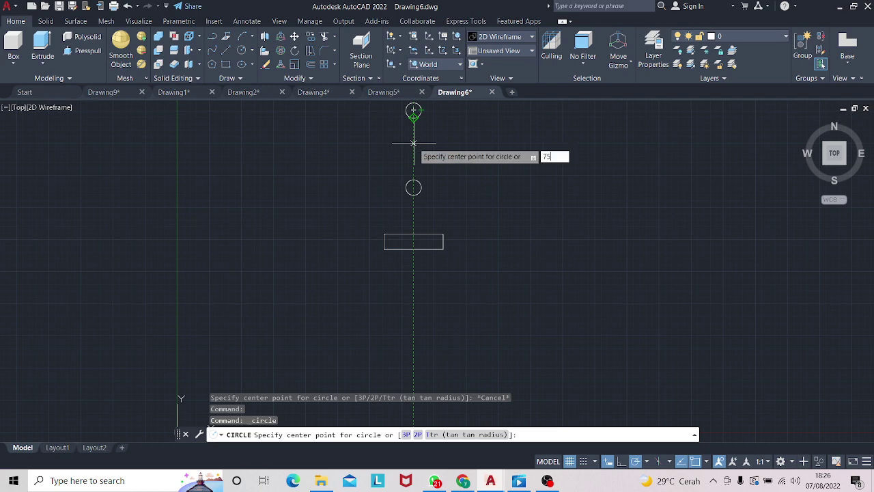
pyautogui.press('Return')
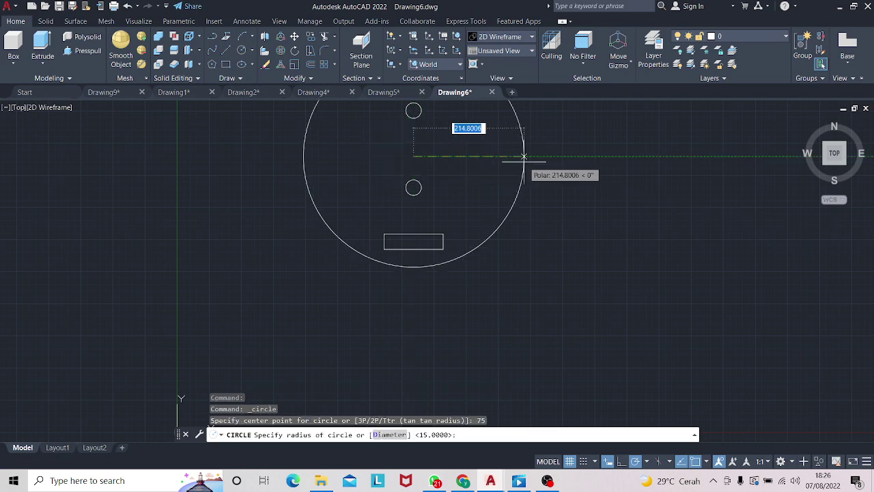
pyautogui.write('115')
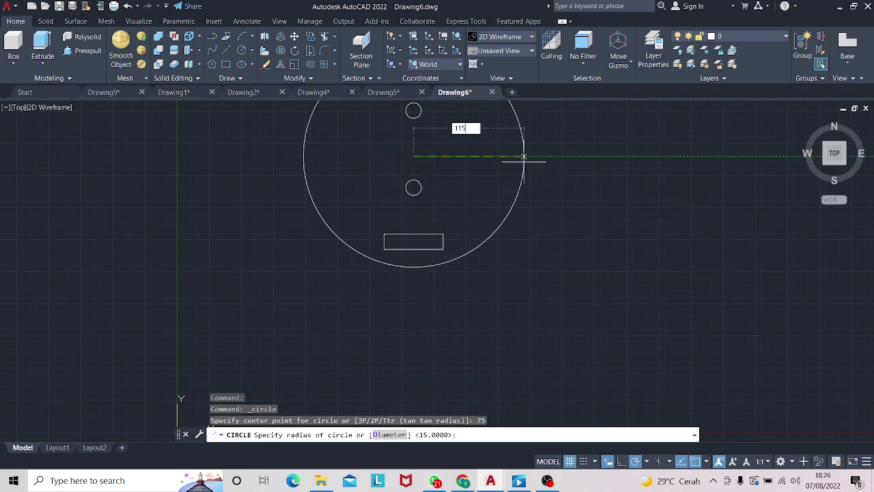
pyautogui.press('Return')
pyautogui.moveTo(535, 154); pyautogui.dragTo(523, 186, button='middle')
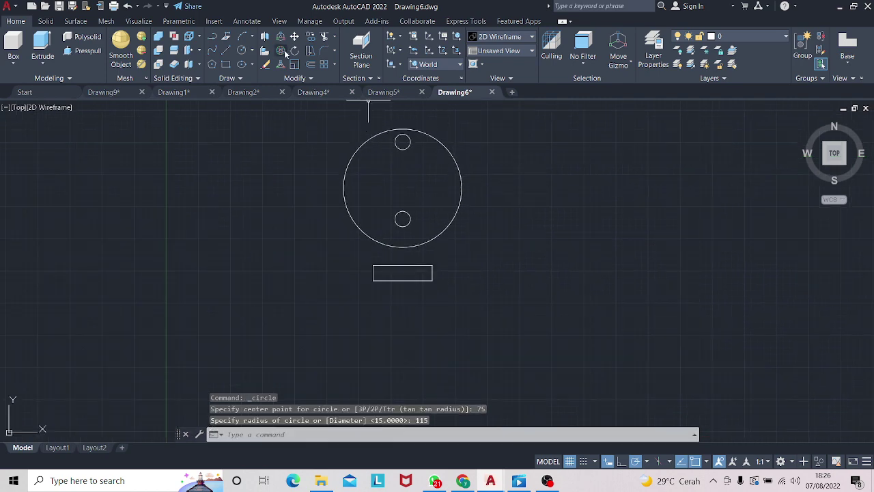
# - Draw the 80-wide band of lines starting 40 left of the circle's bottom quadrant
pyautogui.click(226, 51)
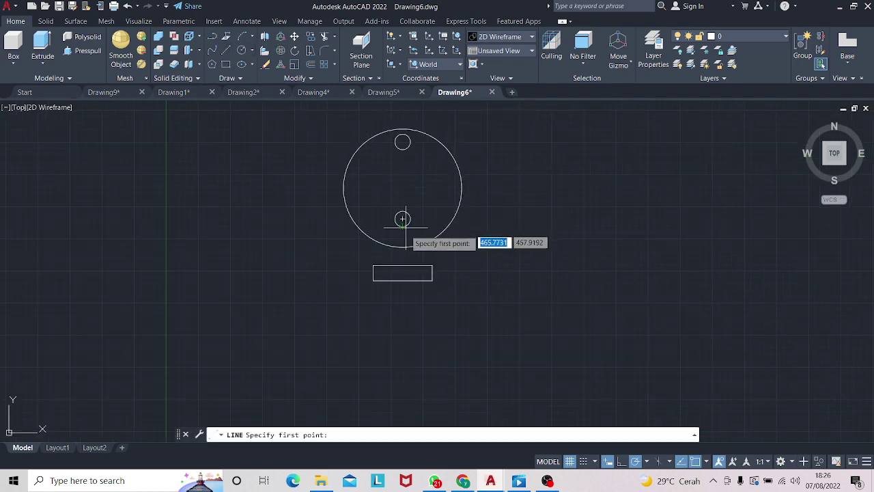
pyautogui.write('40')
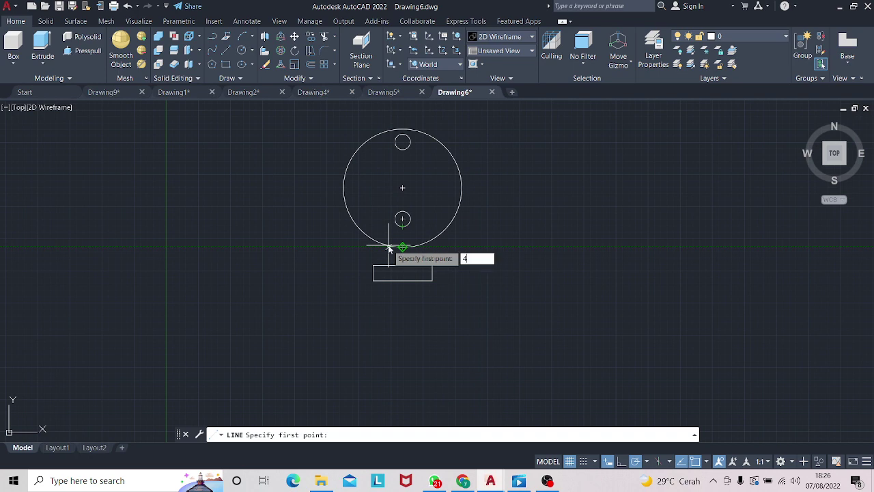
pyautogui.press('Return')
pyautogui.click(382, 131)
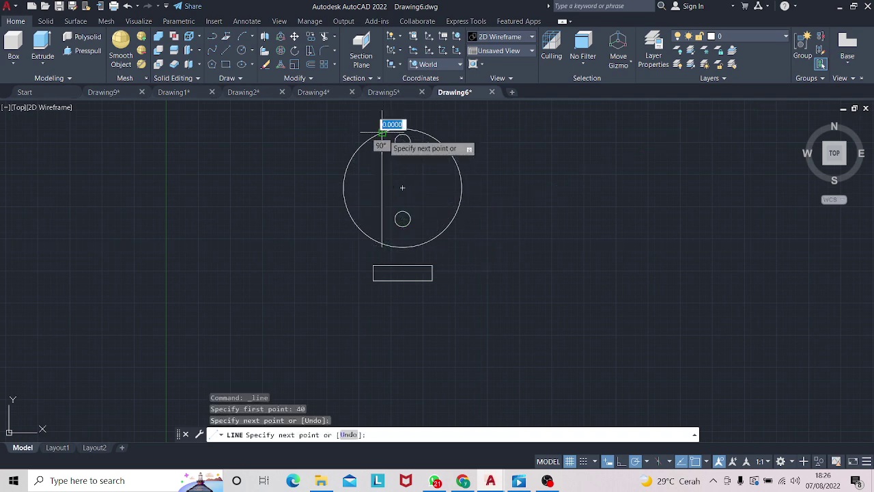
pyautogui.click(423, 131)
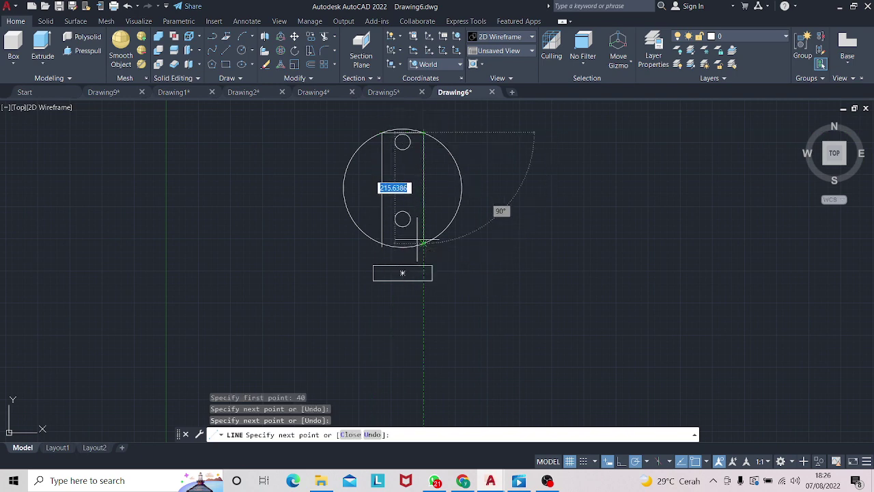
pyautogui.click(423, 242)
pyautogui.press('Escape')
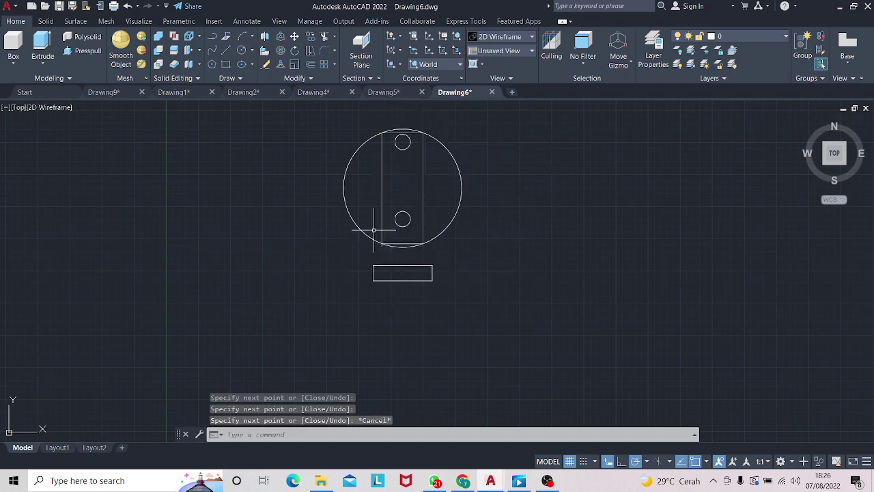
pyautogui.click(228, 51)
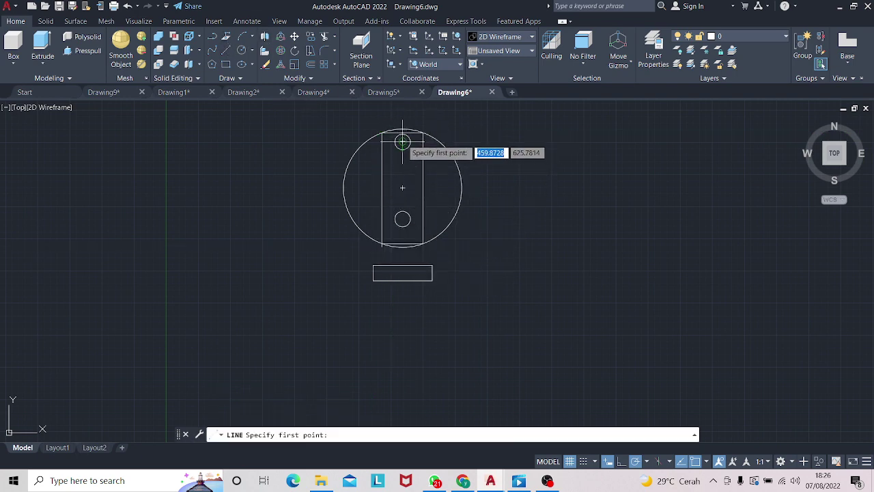
pyautogui.click(402, 142)
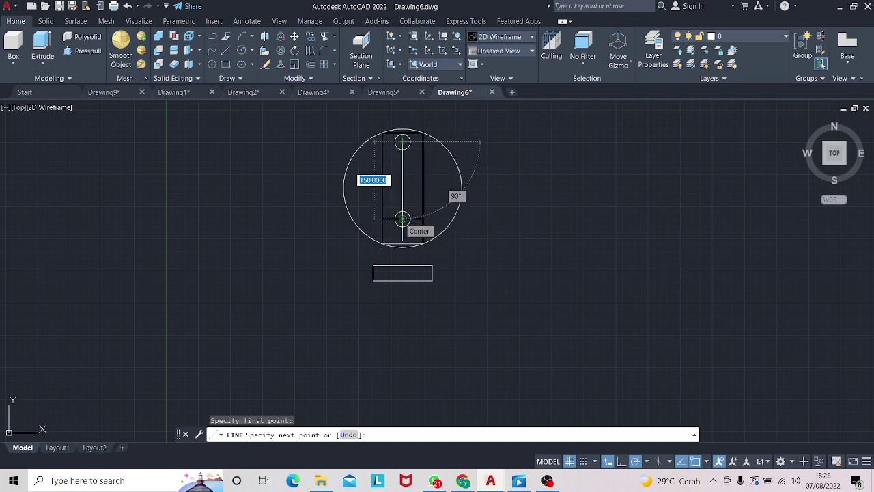
pyautogui.press('Escape')
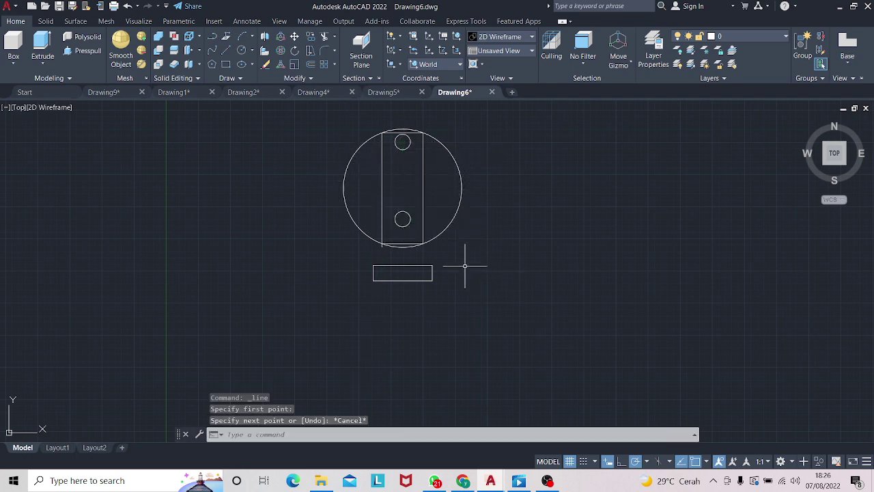
pyautogui.write('TRIM')
# - Trim the band's top line and the large circle's left and right arcs
pyautogui.press('Return')
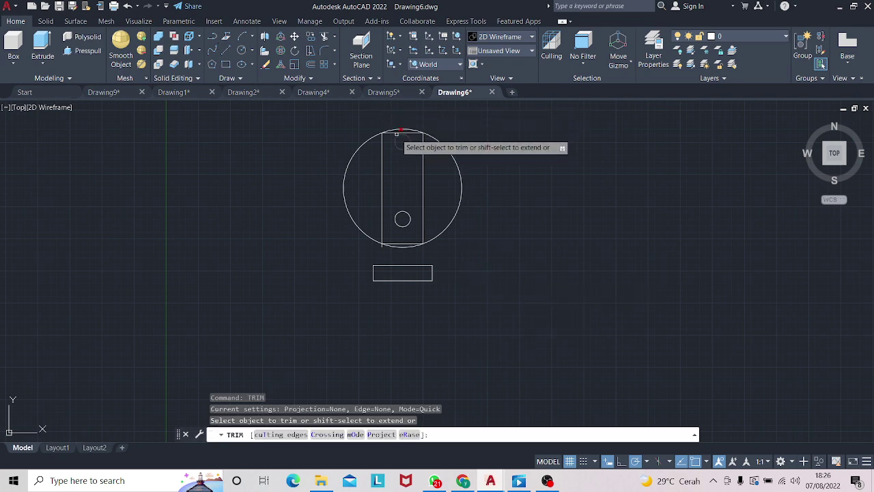
pyautogui.click(402, 131)
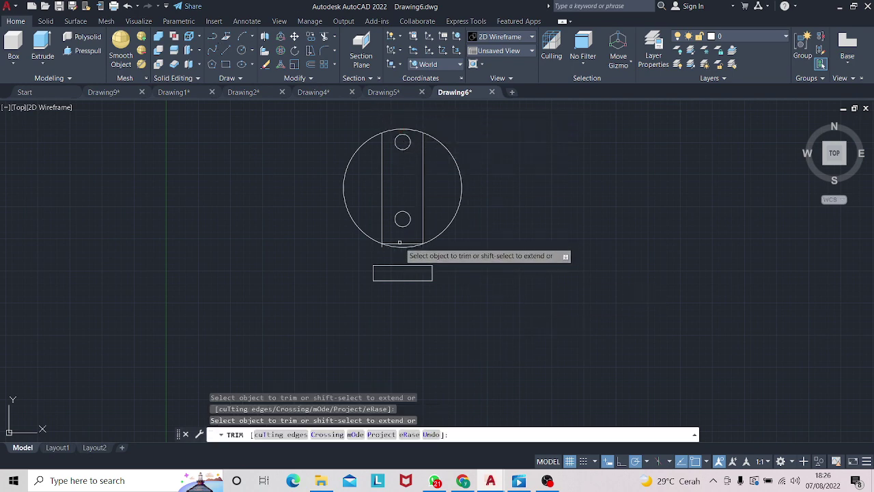
pyautogui.moveTo(329, 126); pyautogui.dragTo(362, 229)
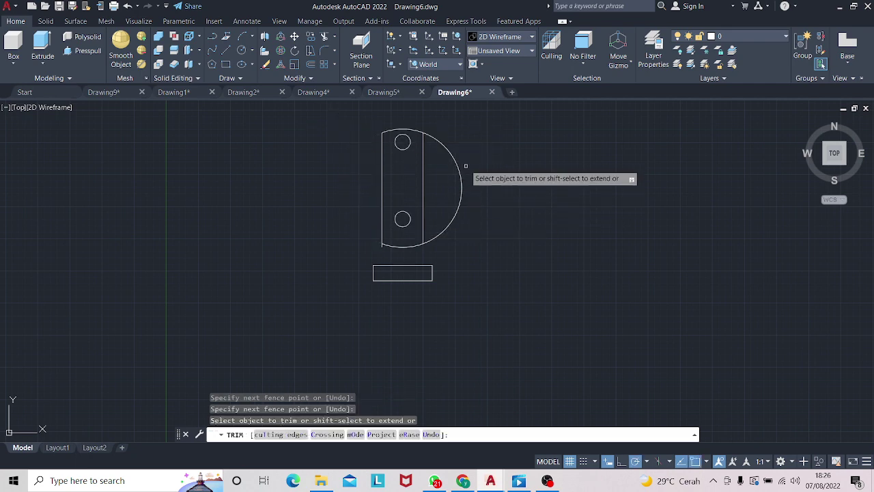
pyautogui.moveTo(454, 143); pyautogui.dragTo(447, 213)
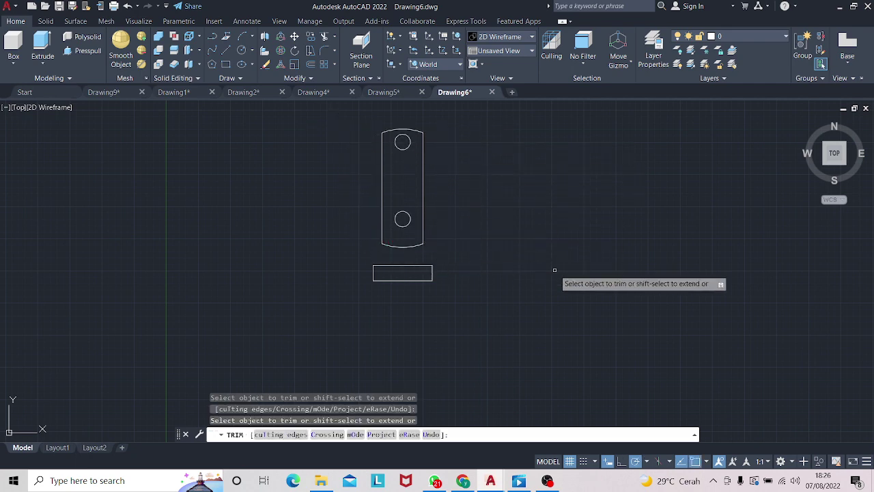
pyautogui.press('Return')
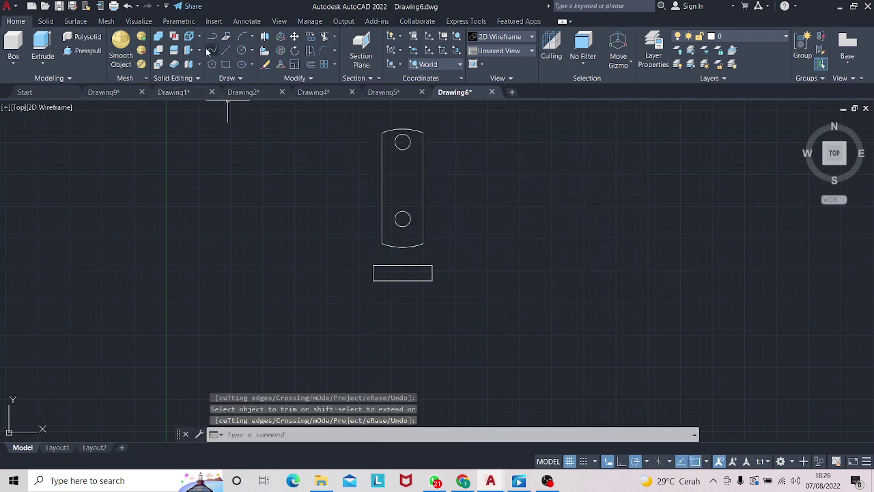
# - Draw the 60-wide neck lines starting 30 left of the rectangle's top midpoint
pyautogui.click(225, 51)
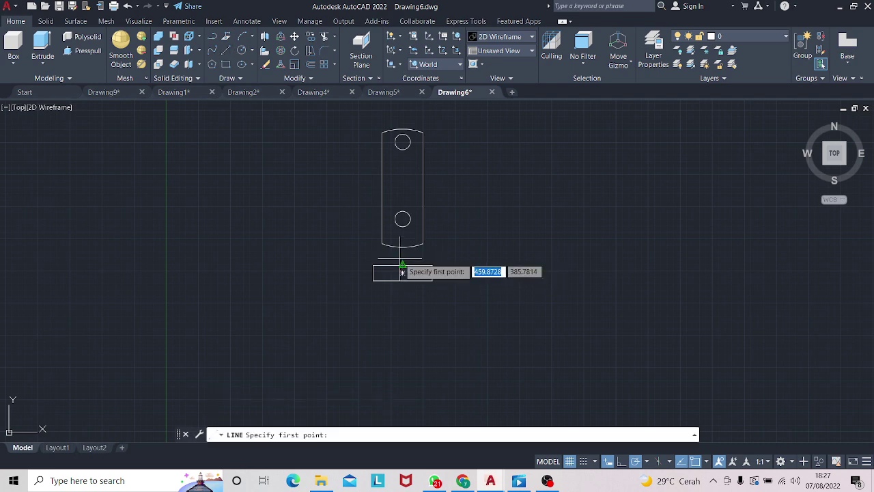
pyautogui.write('30')
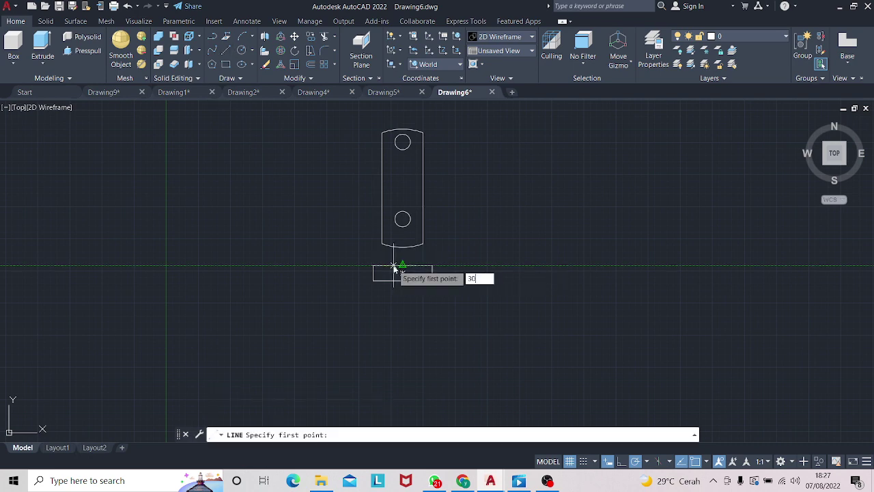
pyautogui.press('Return')
pyautogui.click(387, 243)
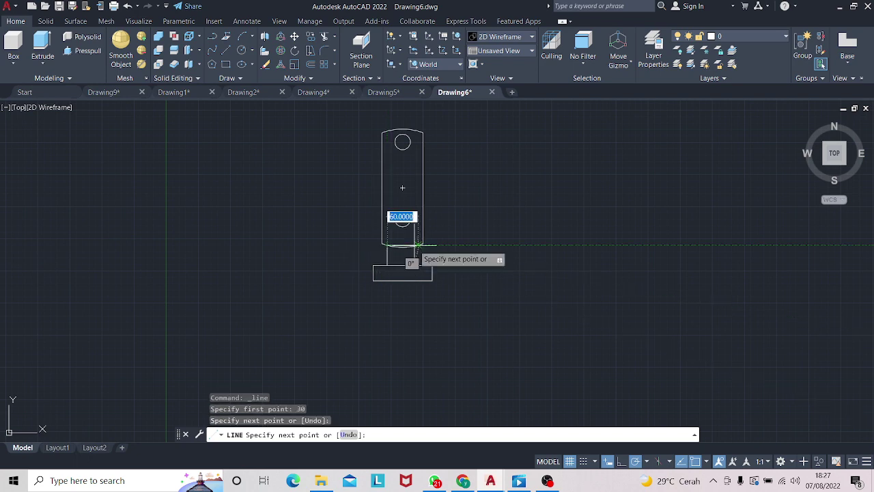
pyautogui.click(417, 243)
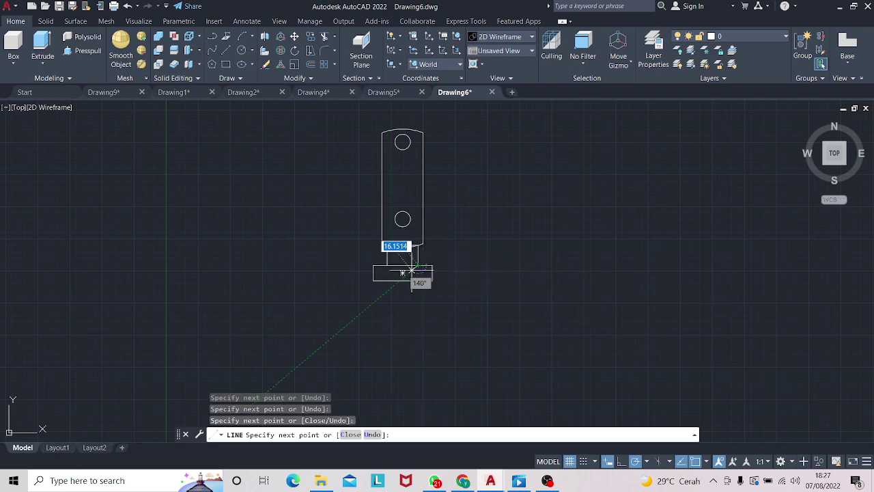
pyautogui.press('Escape')
# - Trim the link's arc between the neck lines
pyautogui.write('m')
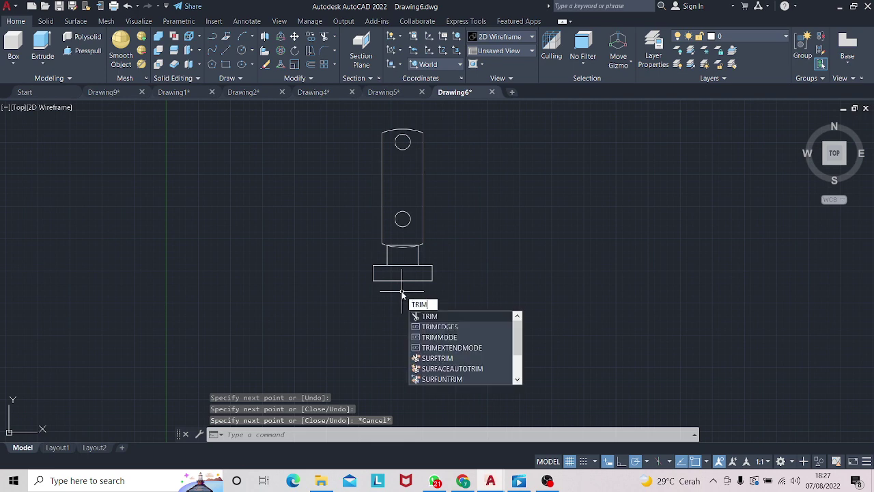
pyautogui.click(430, 316)
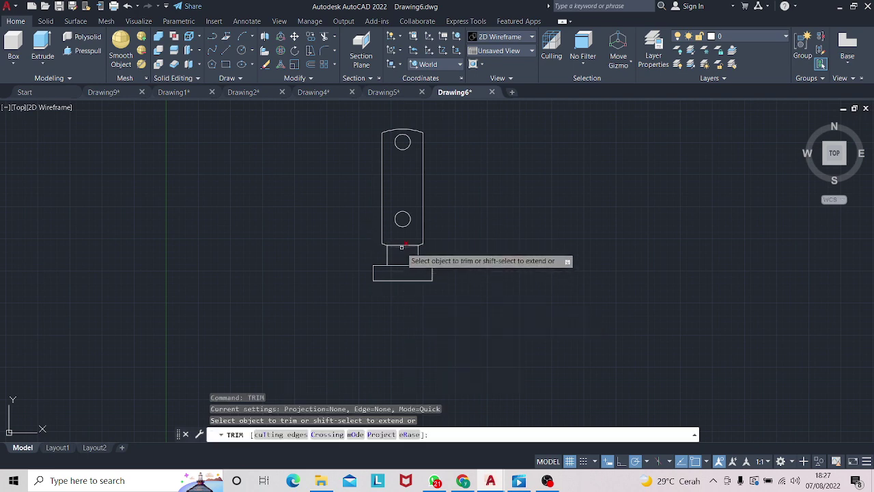
pyautogui.click(401, 244)
pyautogui.press('Return')
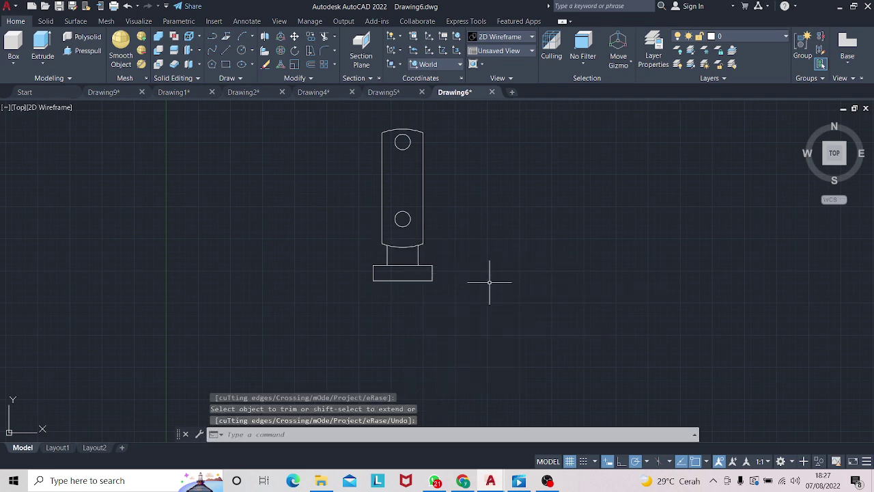
# - Press-pull the link profile and extrude the base rectangle 210 high
pyautogui.click(405, 91)
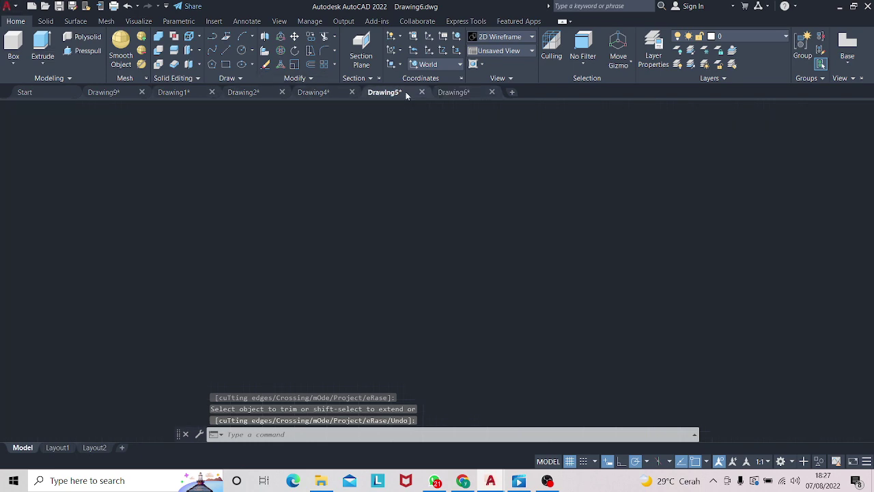
pyautogui.click(475, 96)
pyautogui.moveTo(807, 304)
pyautogui.keyDown('shift'); pyautogui.mouseDown(button='middle')
pyautogui.moveTo(749, 266)
pyautogui.moveTo(598, 269)
pyautogui.moveTo(595, 256)
pyautogui.moveTo(445, 218)
pyautogui.mouseUp(button='middle'); pyautogui.keyUp('shift')
pyautogui.click(87, 51)
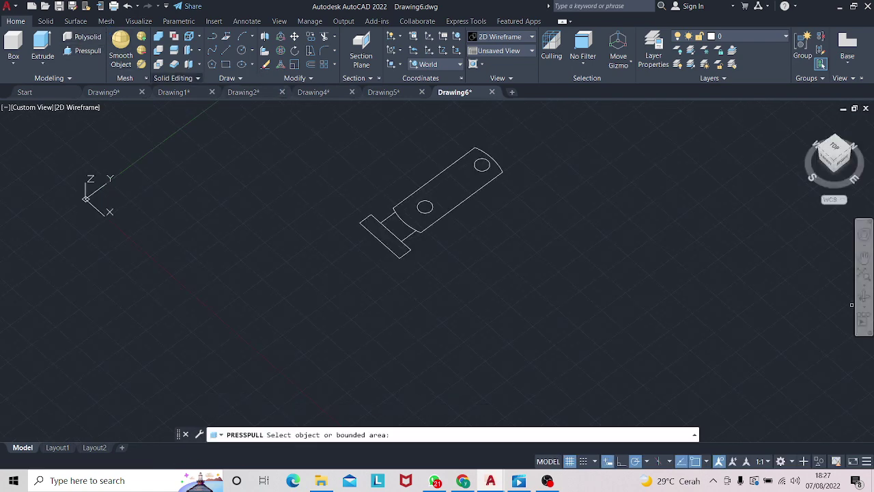
pyautogui.click(472, 181)
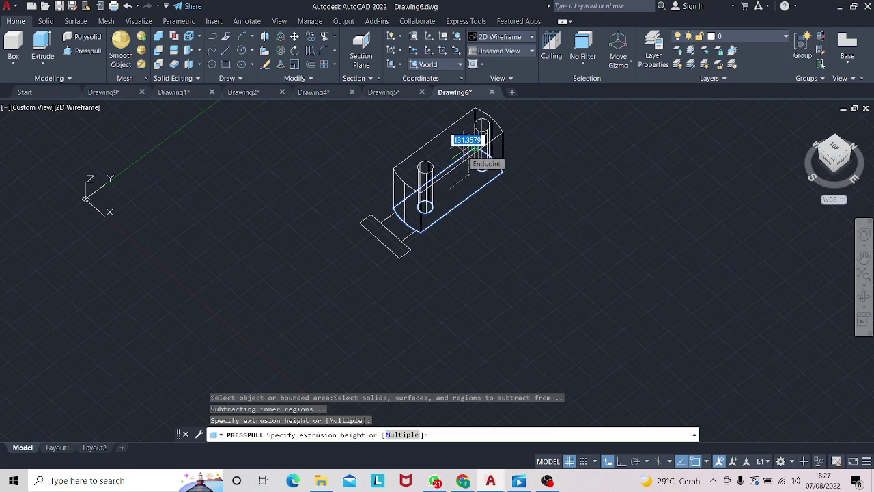
pyautogui.click(472, 151)
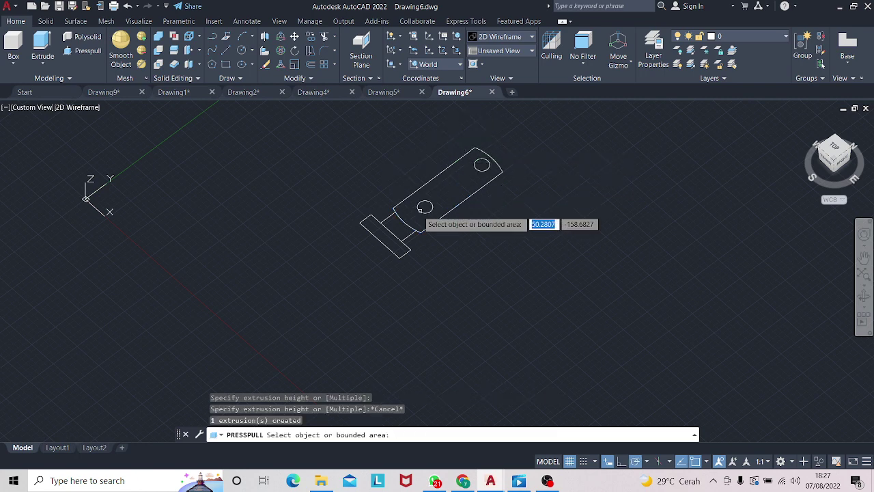
pyautogui.click(374, 227)
pyautogui.write('210')
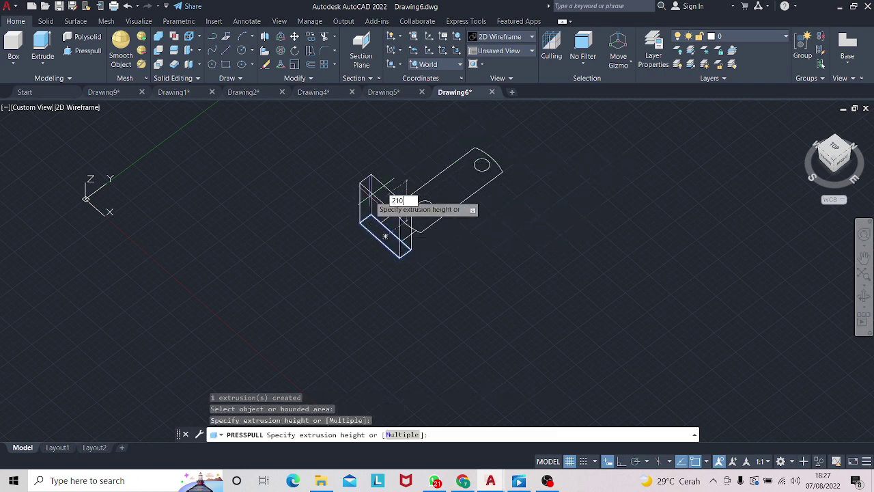
pyautogui.press('Return')
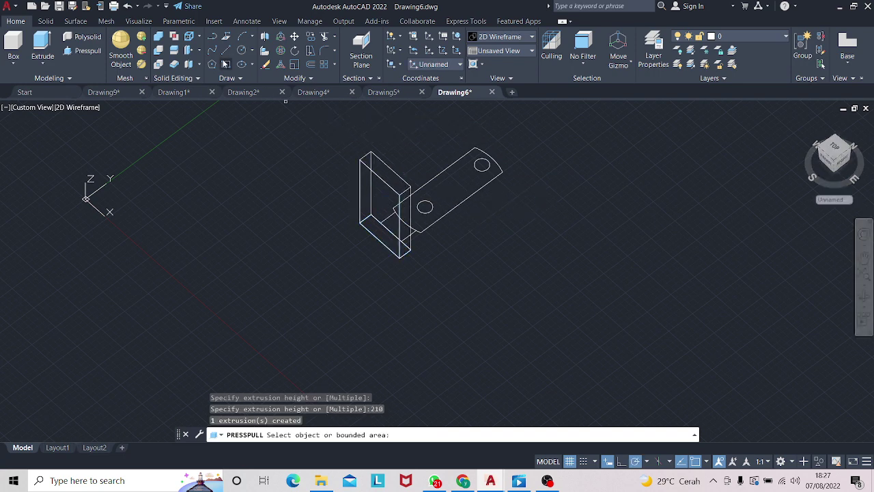
# - Press-pull the area inside the upright block to a height of 155
pyautogui.click(83, 51)
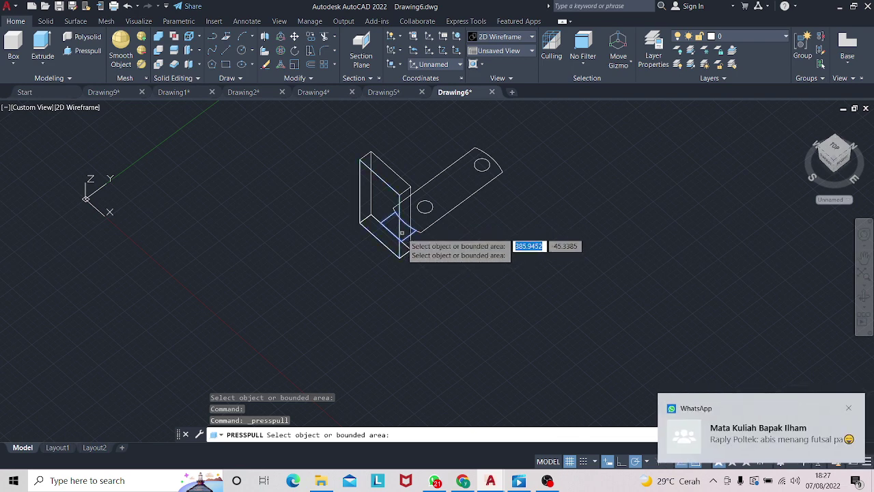
pyautogui.click(402, 233)
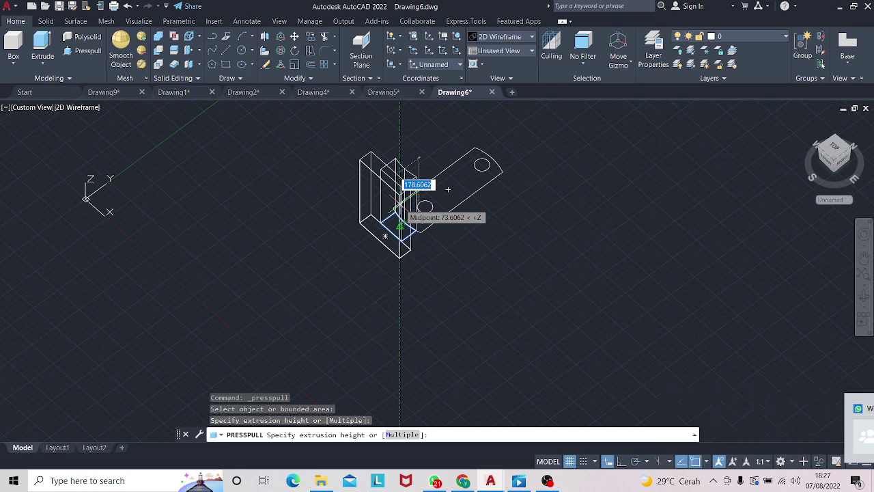
pyautogui.write('155')
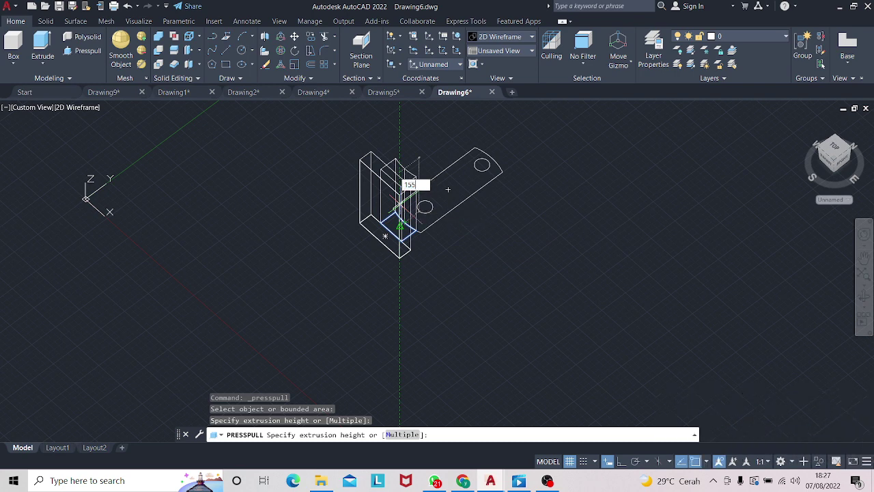
pyautogui.press('Return')
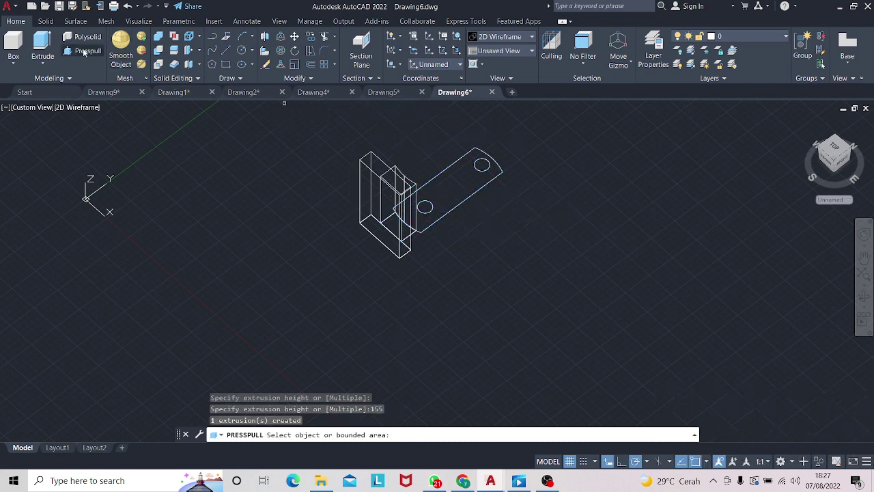
# - Press-pull the plate face by 15
pyautogui.click(87, 51)
pyautogui.click(468, 180)
pyautogui.write('1')
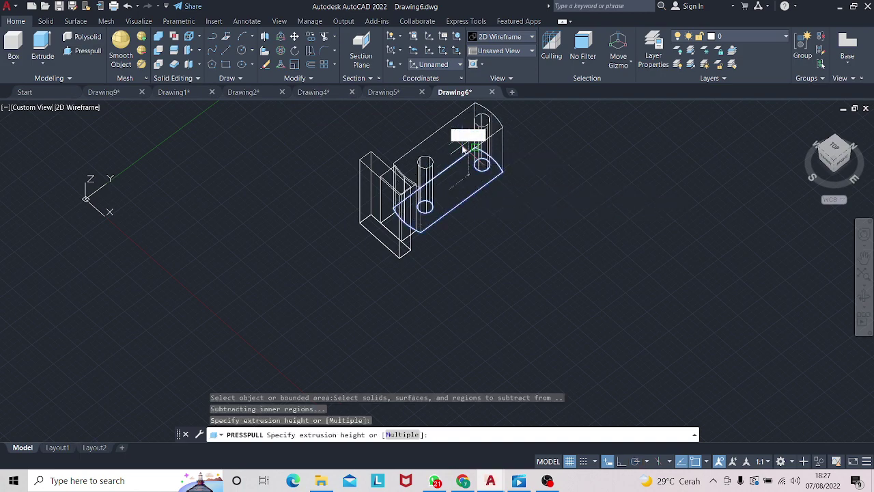
pyautogui.write('55')
pyautogui.press('Return')
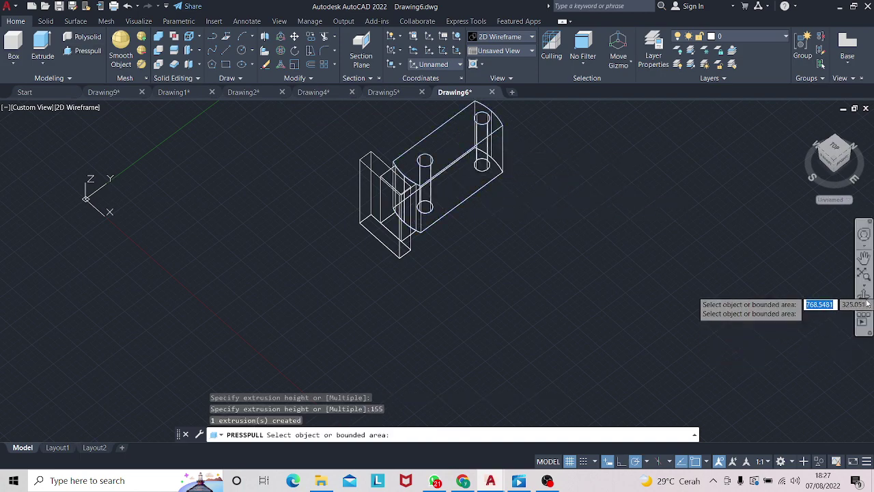
# - Align the UCS to the plate's front face and orbit to face it
pyautogui.moveTo(723, 311)
pyautogui.keyDown('shift'); pyautogui.mouseDown(button='middle')
pyautogui.moveTo(734, 215)
pyautogui.moveTo(608, 279)
pyautogui.moveTo(617, 269)
pyautogui.mouseUp(button='middle'); pyautogui.keyUp('shift')
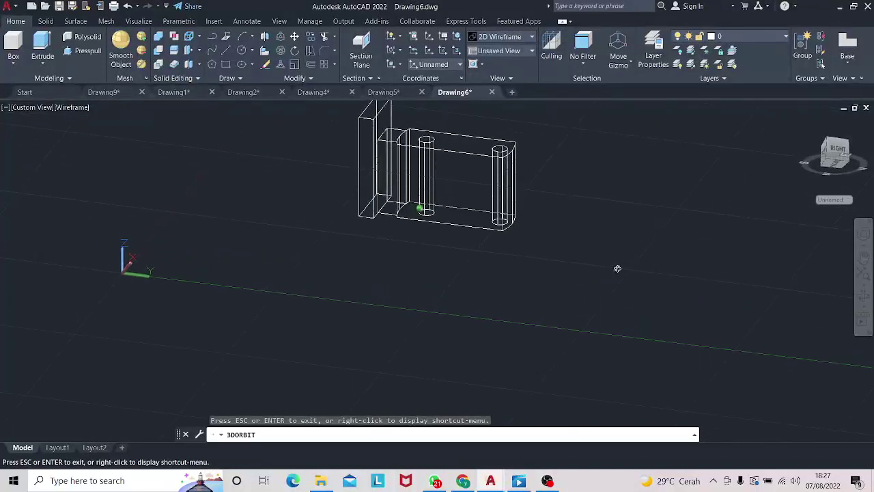
pyautogui.click(394, 68)
pyautogui.click(398, 127)
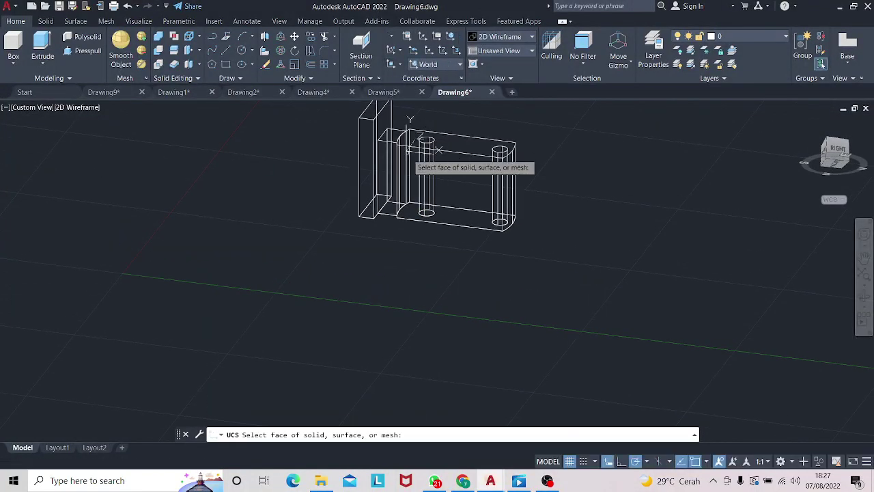
pyautogui.click(445, 198)
pyautogui.press('Return')
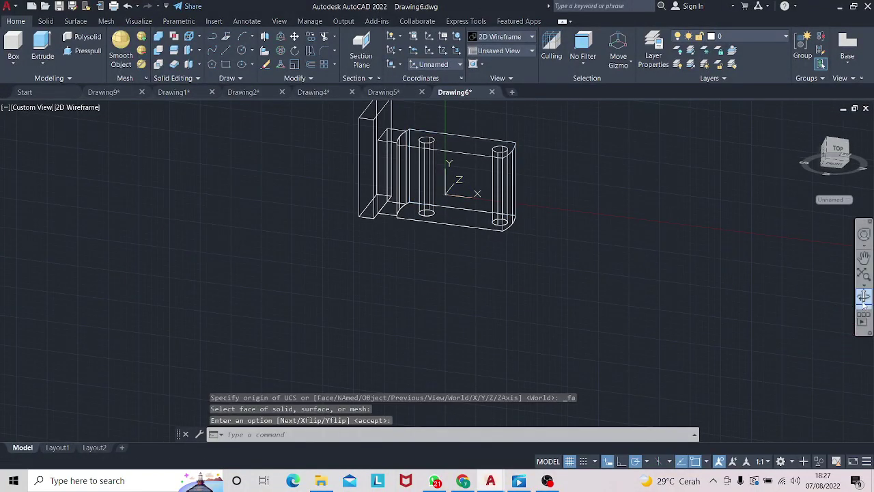
pyautogui.moveTo(847, 303)
pyautogui.keyDown('shift'); pyautogui.mouseDown(button='middle')
pyautogui.moveTo(763, 287)
pyautogui.moveTo(786, 353)
pyautogui.moveTo(780, 236)
pyautogui.moveTo(690, 212)
pyautogui.moveTo(684, 197)
pyautogui.mouseUp(button='middle'); pyautogui.keyUp('shift')
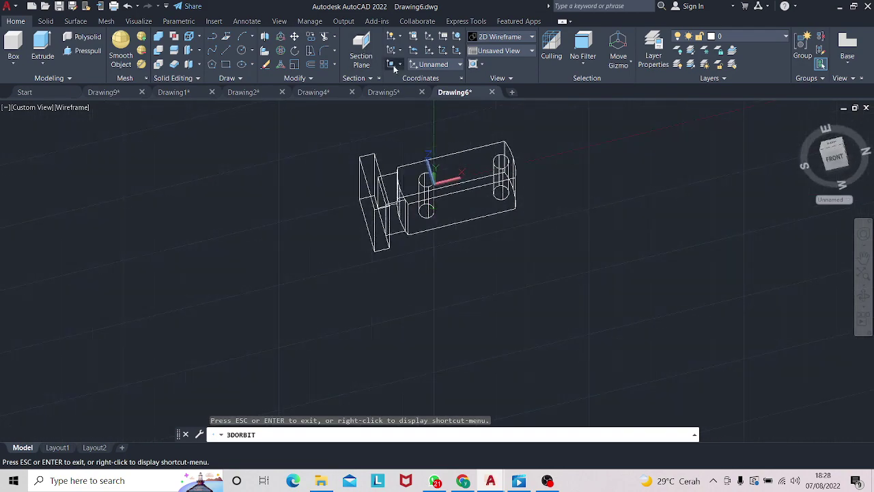
pyautogui.click(398, 128)
pyautogui.click(446, 213)
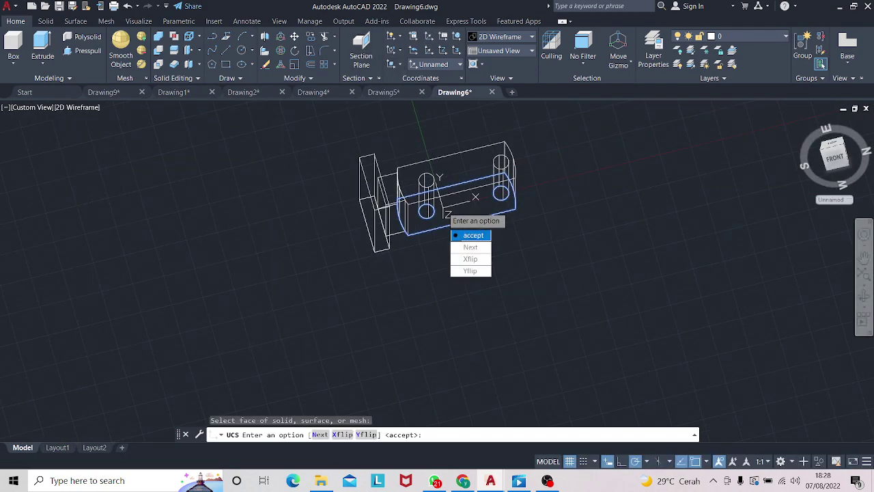
pyautogui.press('Return')
pyautogui.moveTo(703, 248)
pyautogui.keyDown('shift'); pyautogui.mouseDown(button='middle')
pyautogui.moveTo(740, 357)
pyautogui.moveTo(729, 246)
pyautogui.moveTo(714, 226)
pyautogui.moveTo(719, 243)
pyautogui.mouseUp(button='middle'); pyautogui.keyUp('shift')
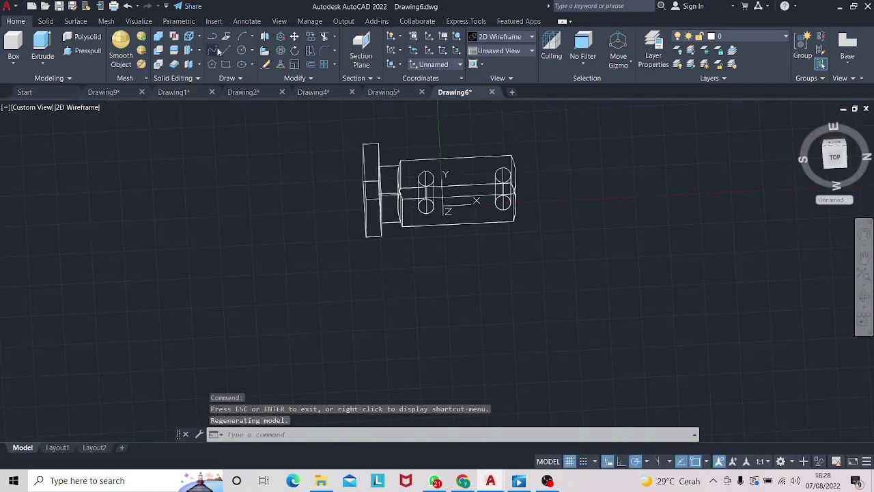
# - Press-pull the bounded area on the plate face by 55
pyautogui.click(93, 54)
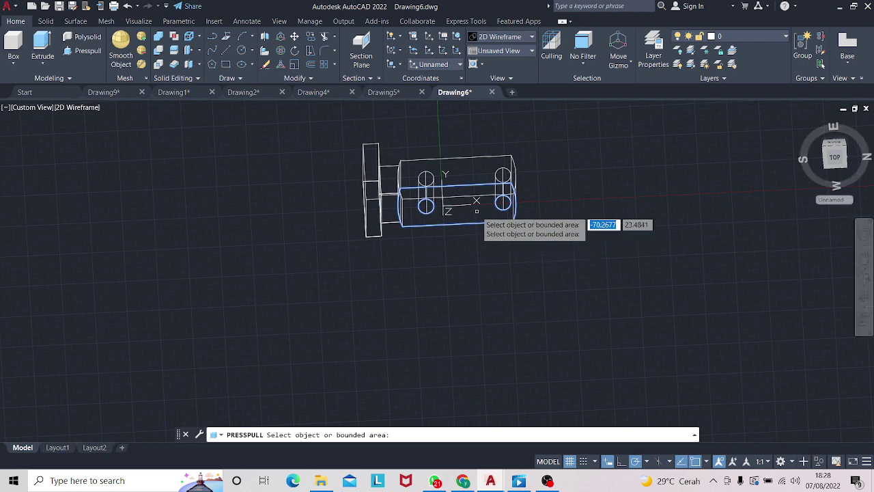
pyautogui.click(481, 217)
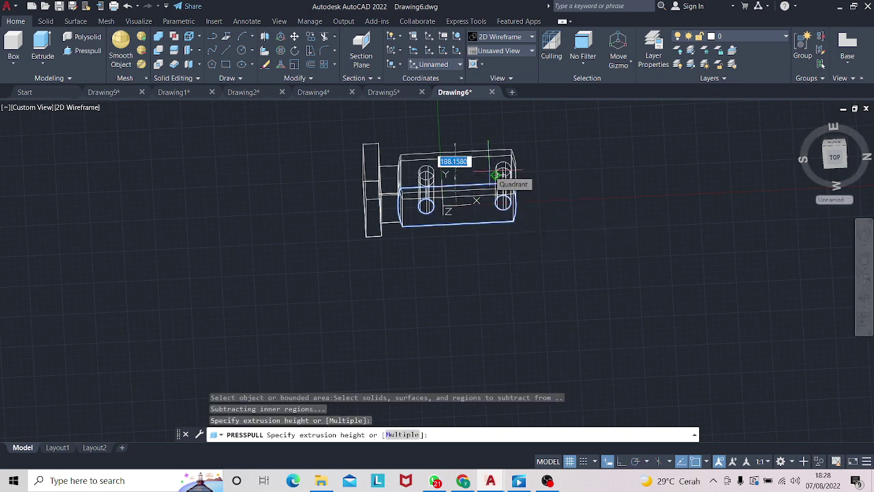
pyautogui.press('Return')
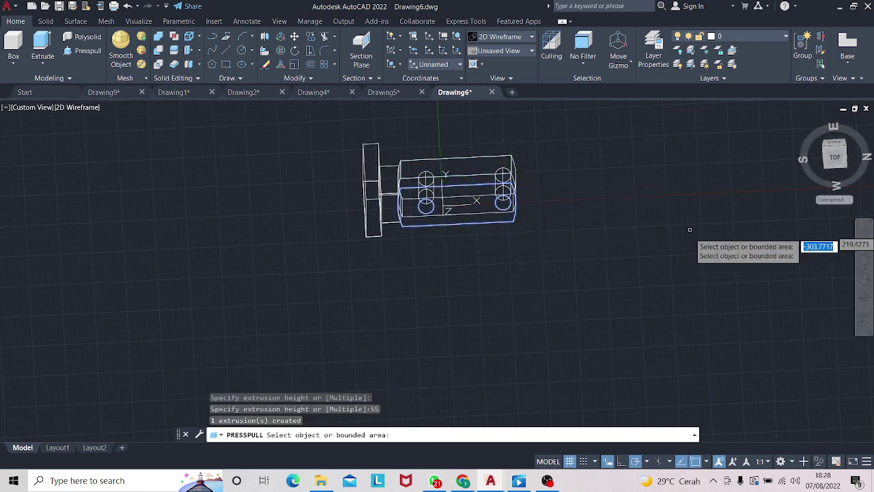
pyautogui.click(863, 295)
pyautogui.moveTo(682, 243)
pyautogui.mouseDown()
pyautogui.moveTo(645, 246)
pyautogui.moveTo(669, 308)
pyautogui.moveTo(695, 338)
pyautogui.moveTo(707, 296)
pyautogui.moveTo(690, 269)
pyautogui.mouseUp()
# - Press-pull the small area beside the upright block by 55
pyautogui.click(89, 51)
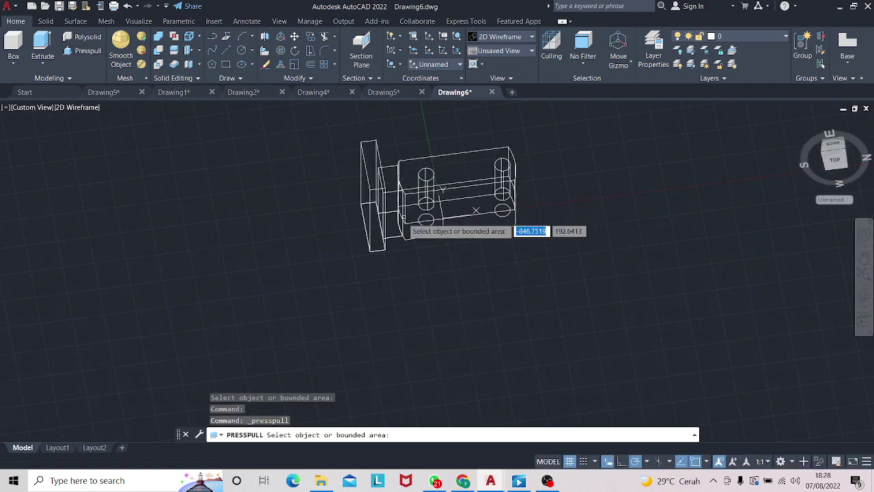
pyautogui.click(391, 217)
pyautogui.write('55')
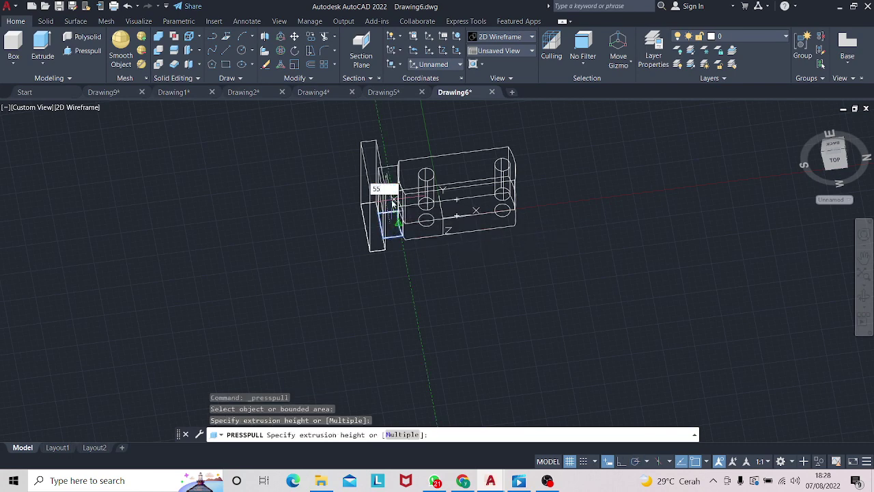
pyautogui.press('Return')
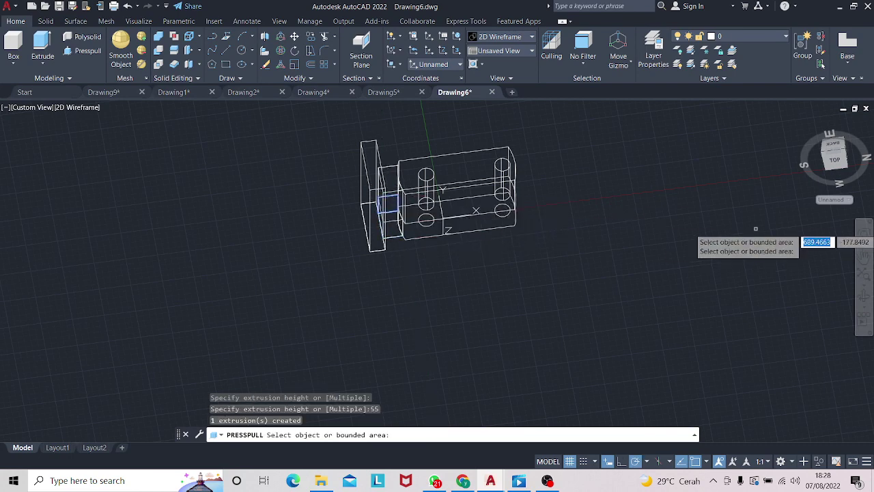
pyautogui.click(862, 295)
pyautogui.moveTo(813, 296)
pyautogui.mouseDown()
pyautogui.moveTo(589, 277)
pyautogui.moveTo(610, 308)
pyautogui.moveTo(574, 288)
pyautogui.moveTo(649, 353)
pyautogui.moveTo(632, 380)
pyautogui.moveTo(611, 271)
pyautogui.moveTo(608, 302)
pyautogui.moveTo(588, 267)
pyautogui.mouseUp()
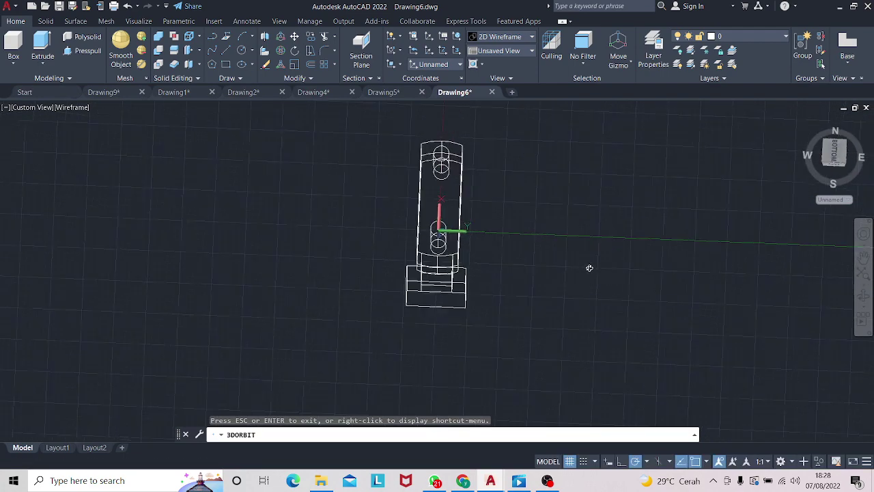
# - End the press-pull with the view orbited to the underside
pyautogui.press('Escape')
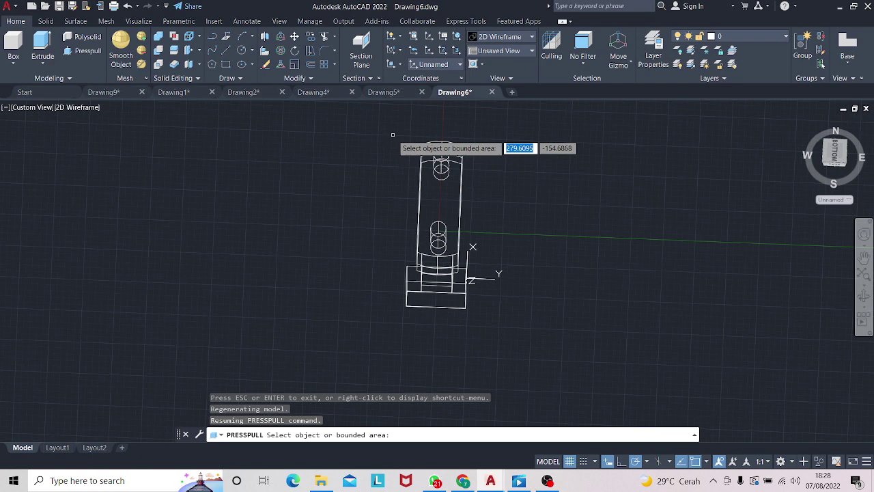
pyautogui.click(395, 135)
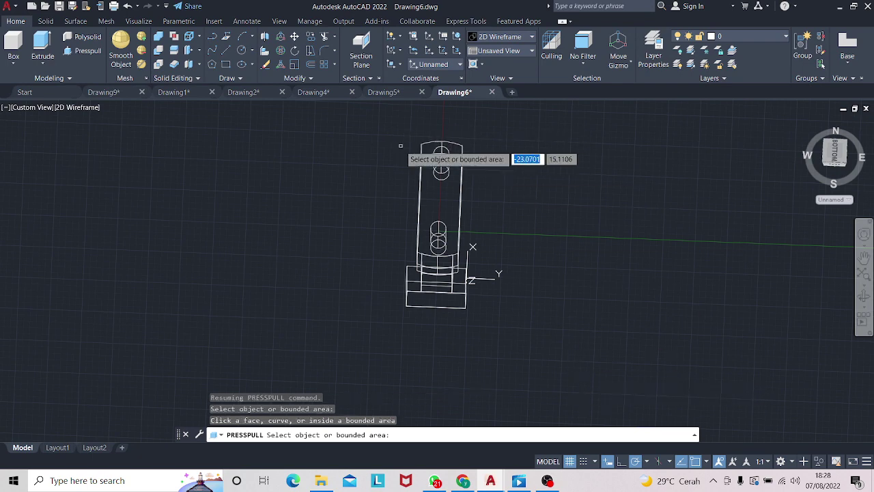
pyautogui.press('Return')
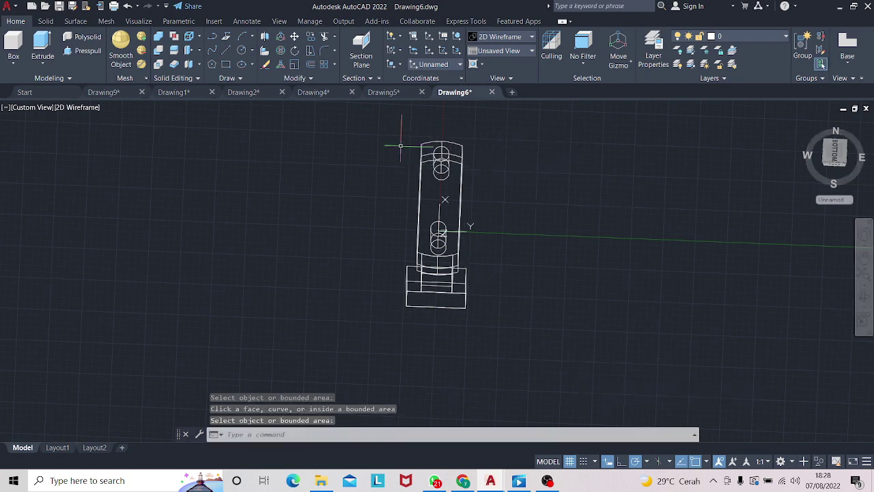
# - Window-select the entire crosshead model
pyautogui.click(414, 124)
pyautogui.press('Escape')
pyautogui.click(349, 152)
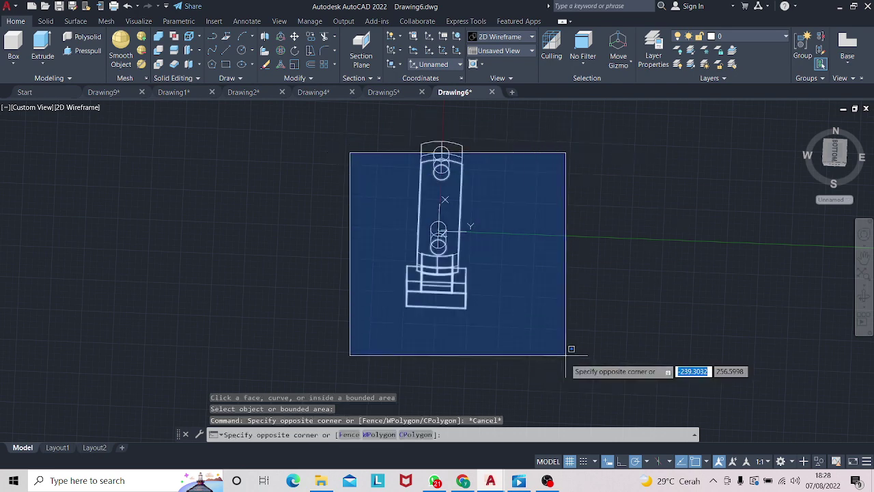
pyautogui.press('Escape')
pyautogui.click(363, 128)
pyautogui.click(608, 368)
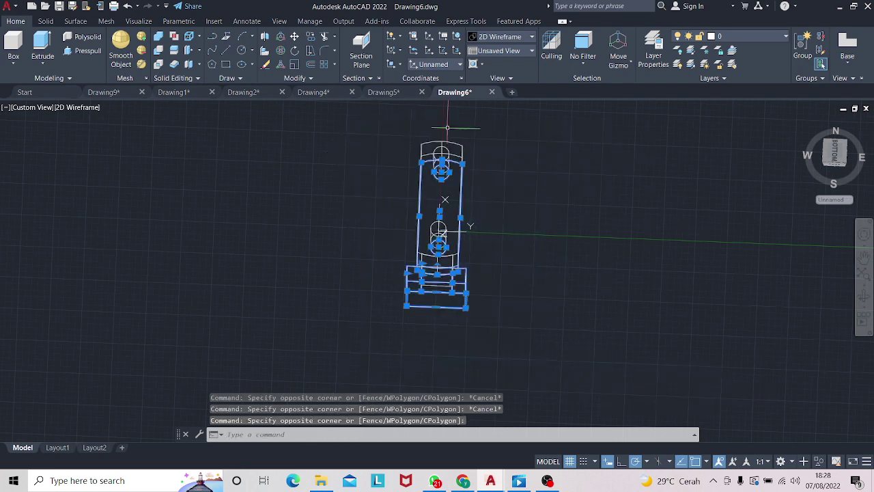
pyautogui.click(442, 140)
pyautogui.click(444, 141)
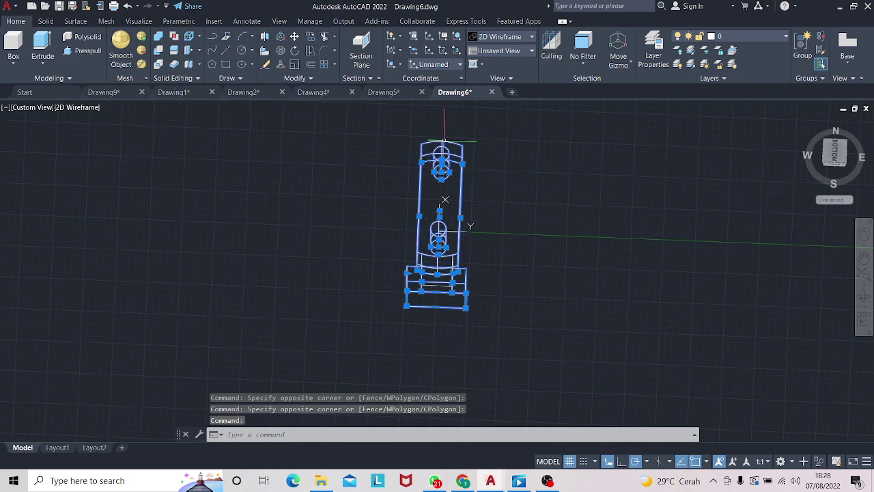
# - Move the model to the right and delete the leftover small part
pyautogui.moveTo(438, 141); pyautogui.dragTo(581, 169, button='right')
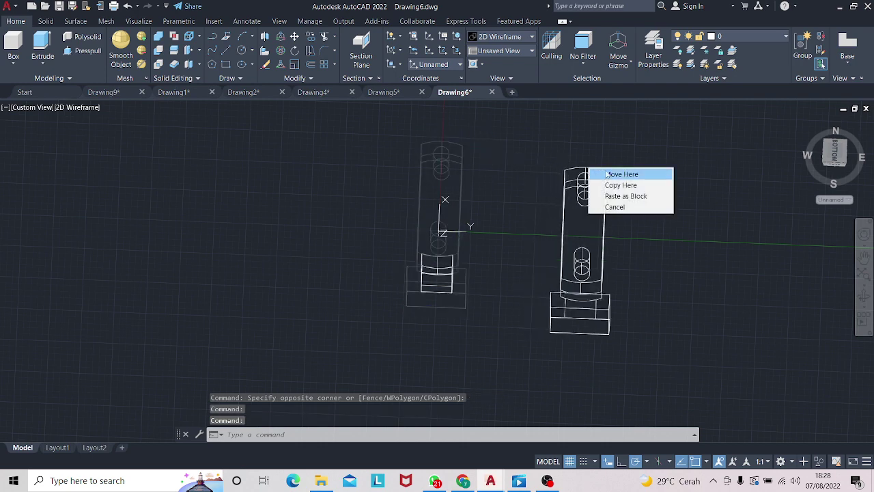
pyautogui.click(601, 174)
pyautogui.click(375, 239)
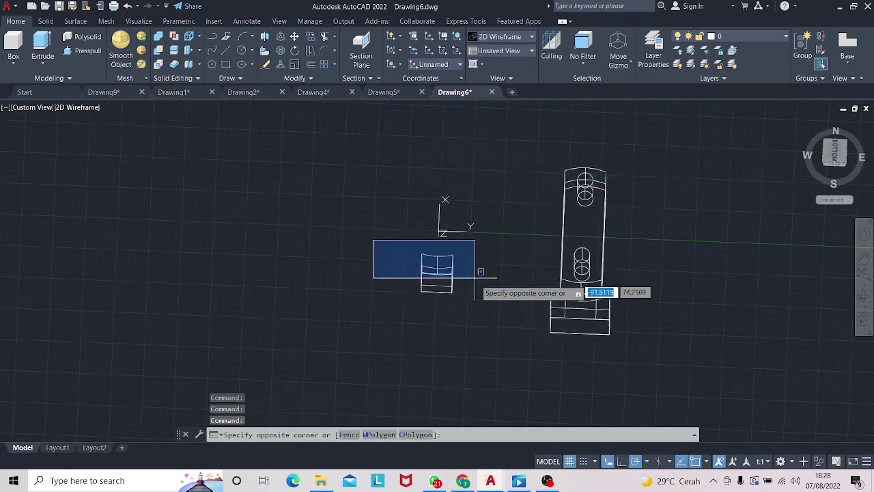
pyautogui.click(486, 308)
pyautogui.press('Delete')
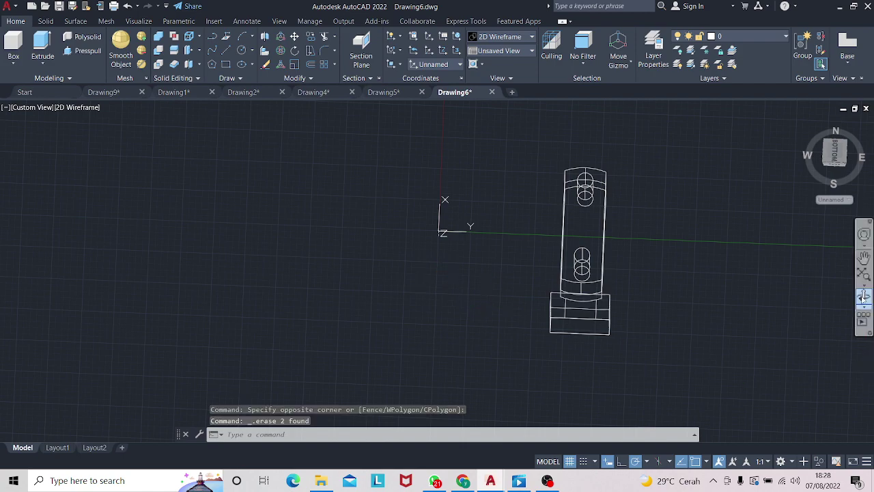
# - Orbit to an isometric view and pick the middle and left upright solids
pyautogui.click(863, 298)
pyautogui.moveTo(819, 300); pyautogui.dragTo(703, 229)
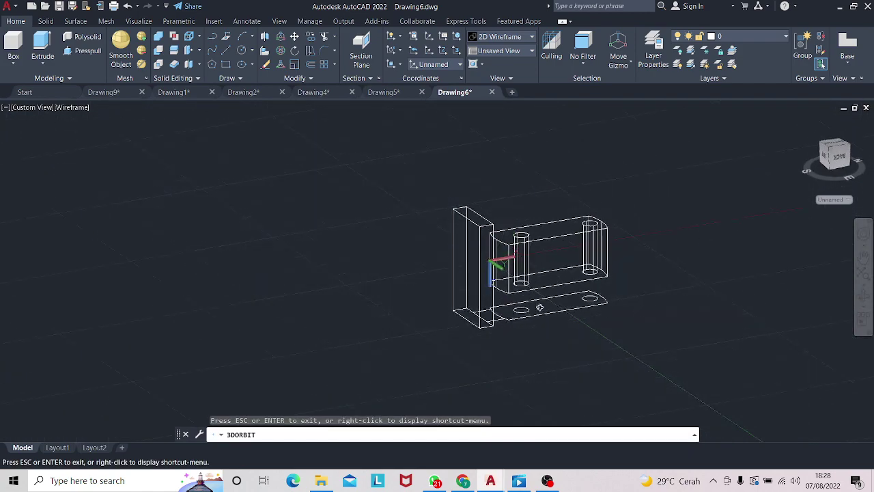
pyautogui.press('Escape')
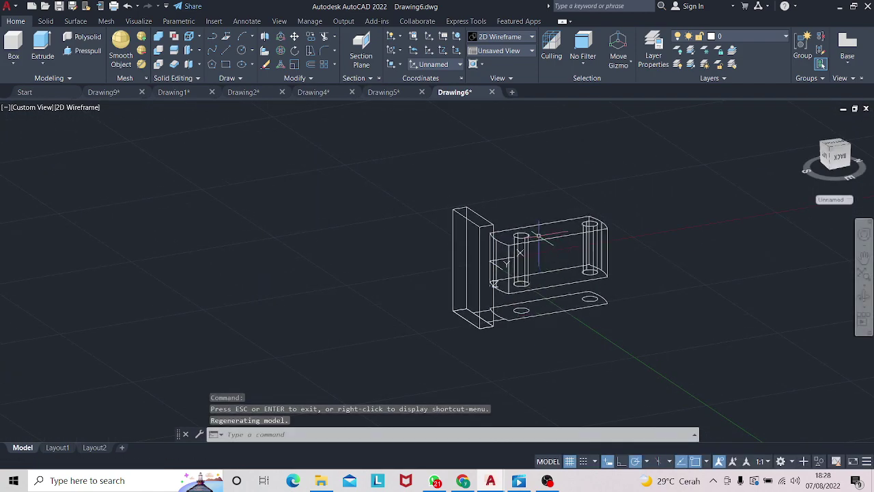
pyautogui.click(540, 240)
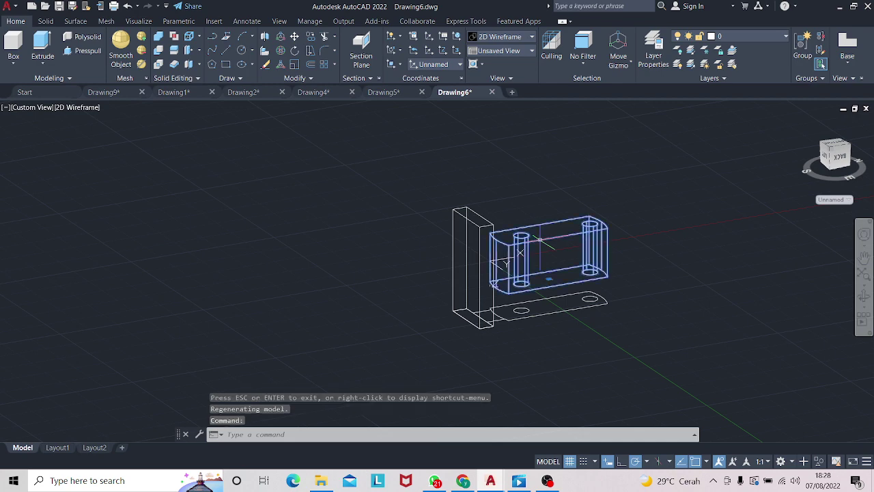
pyautogui.click(480, 220)
pyautogui.press('Escape')
# - Undo the erase and move with Ctrl+Z, then orbit to a side view
pyautogui.hotkey('ctrl', 'z')
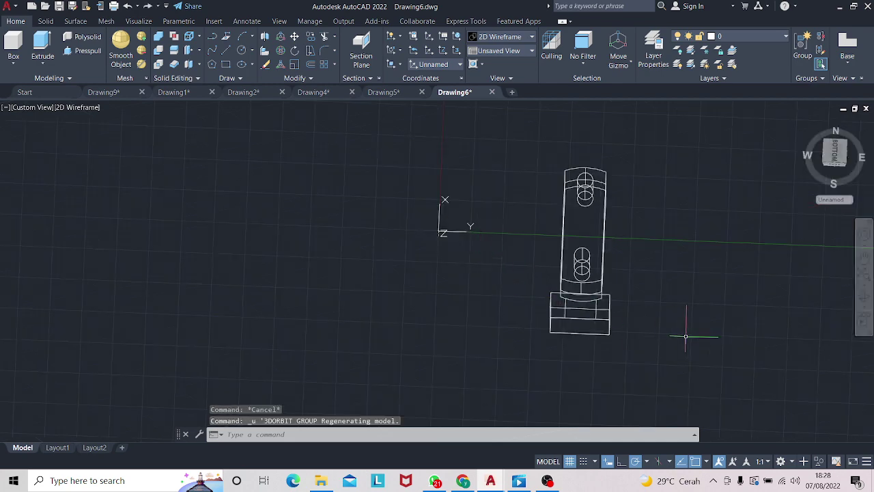
pyautogui.hotkey('ctrl', 'z')
pyautogui.hotkey('ctrl', 'z')
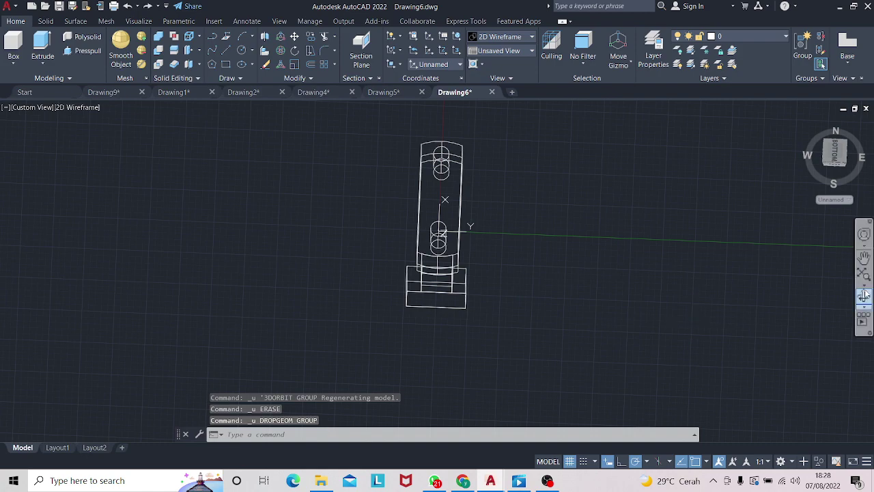
pyautogui.keyDown('shift'); pyautogui.moveTo(730, 291); pyautogui.dragTo(730, 291, button='middle'); pyautogui.keyUp('shift')
pyautogui.moveTo(730, 290)
pyautogui.mouseDown()
pyautogui.moveTo(605, 191)
pyautogui.moveTo(585, 204)
pyautogui.mouseUp()
# - Press-pull two bounded areas beside the upright plate by 55 each
pyautogui.click(79, 53)
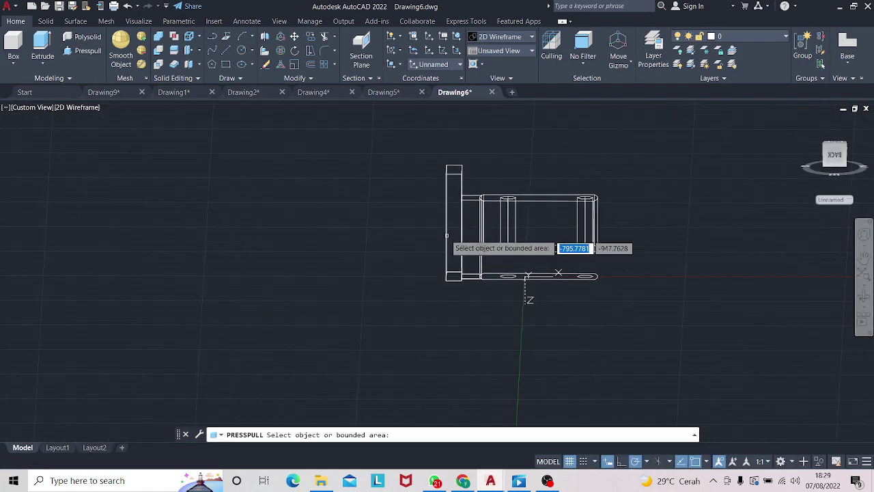
pyautogui.click(470, 274)
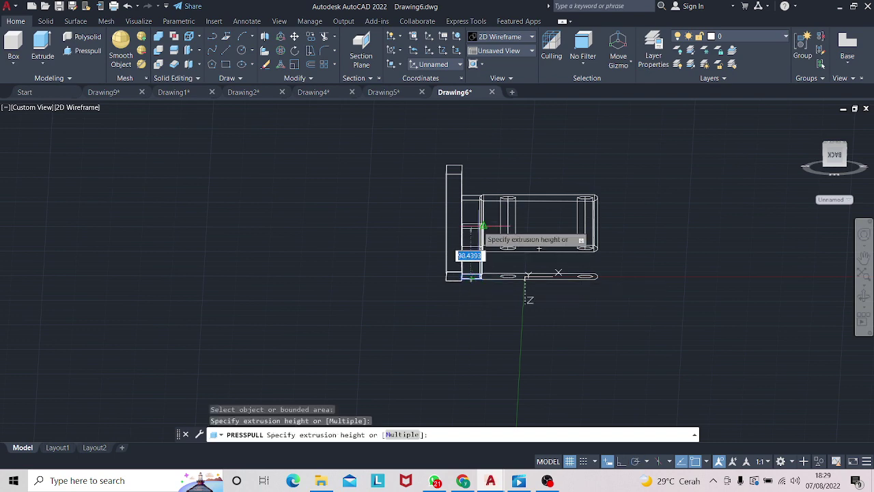
pyautogui.press('Return')
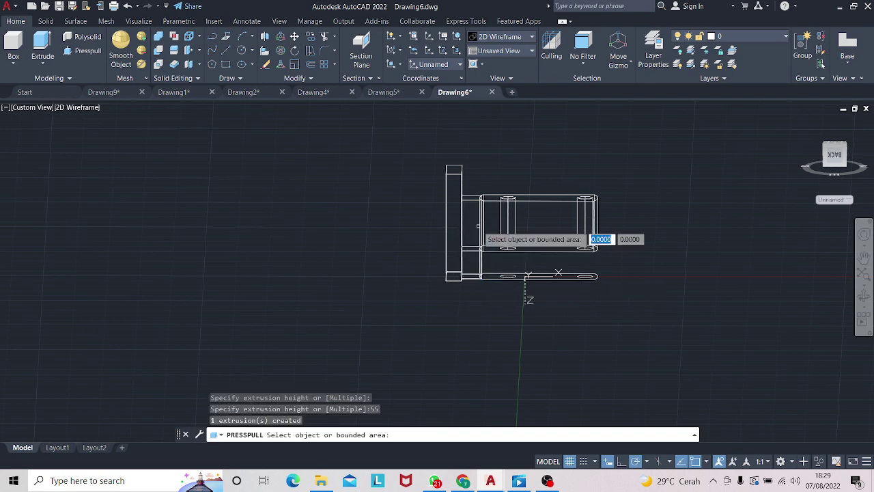
pyautogui.click(471, 276)
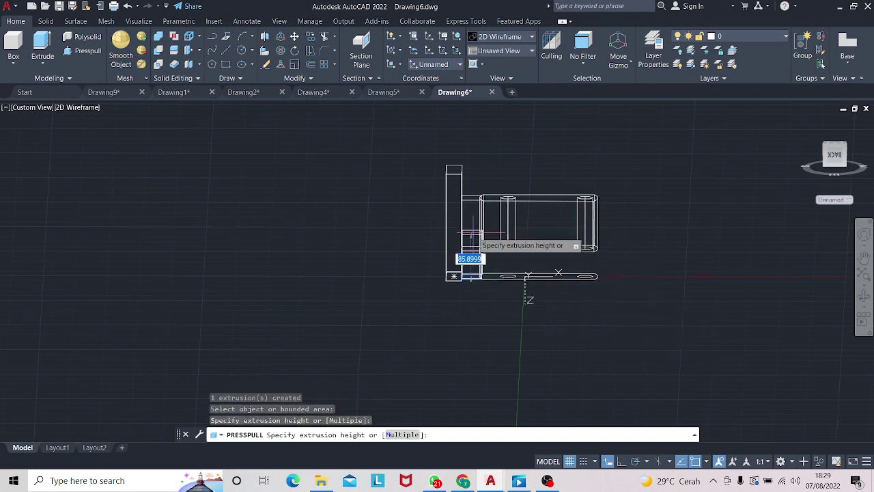
pyautogui.write('55')
pyautogui.press('Return')
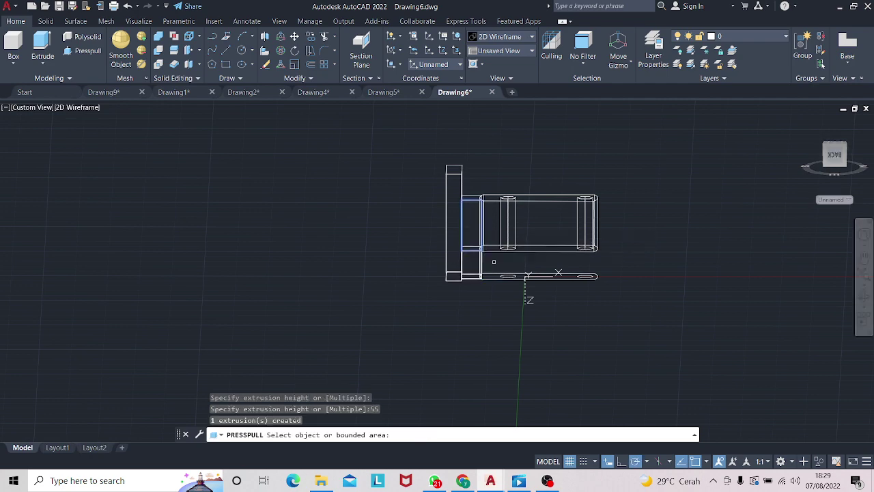
pyautogui.click(863, 295)
pyautogui.moveTo(833, 297); pyautogui.dragTo(679, 266)
pyautogui.press('Escape')
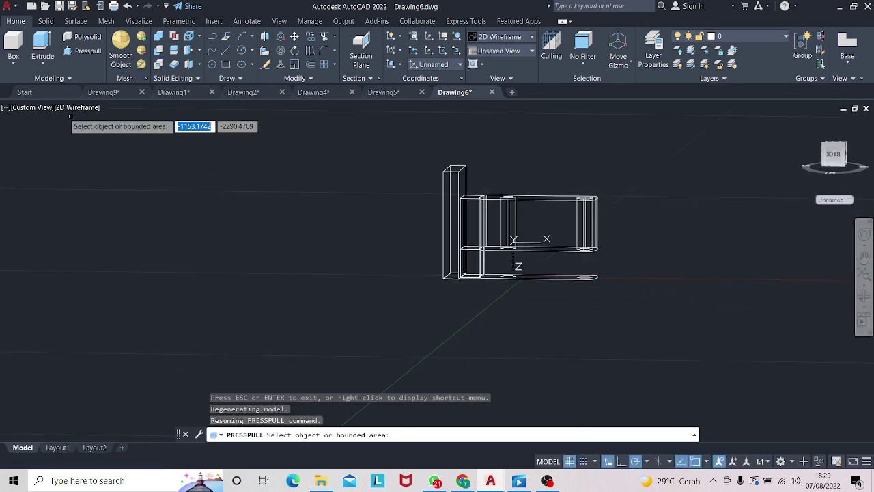
# - Press-pull two more bounded areas beside the plate by 55, then end
pyautogui.click(83, 50)
pyautogui.click(469, 276)
pyautogui.write('55')
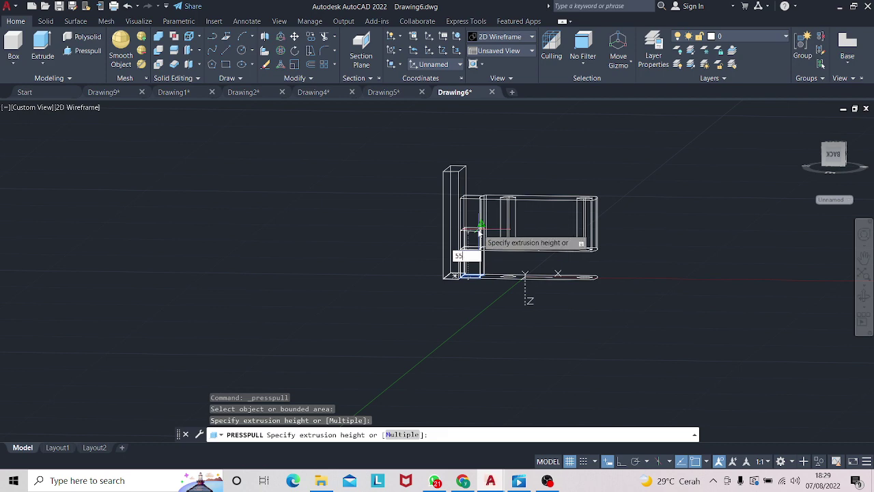
pyautogui.press('Return')
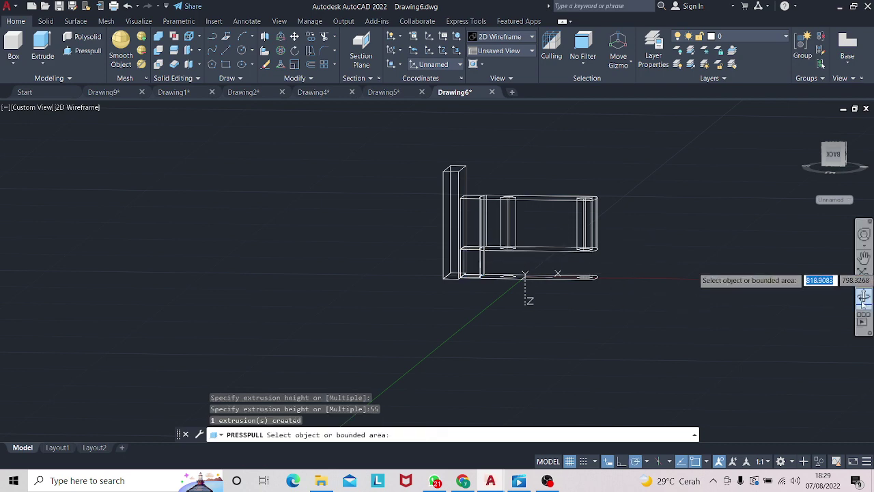
pyautogui.moveTo(692, 269)
pyautogui.keyDown('shift'); pyautogui.mouseDown(button='middle')
pyautogui.moveTo(754, 260)
pyautogui.moveTo(758, 210)
pyautogui.mouseUp(button='middle'); pyautogui.keyUp('shift')
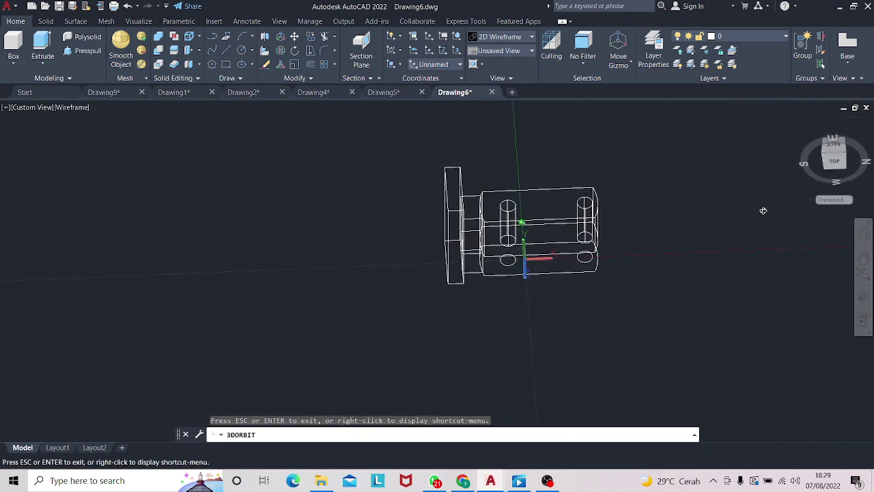
pyautogui.click(87, 51)
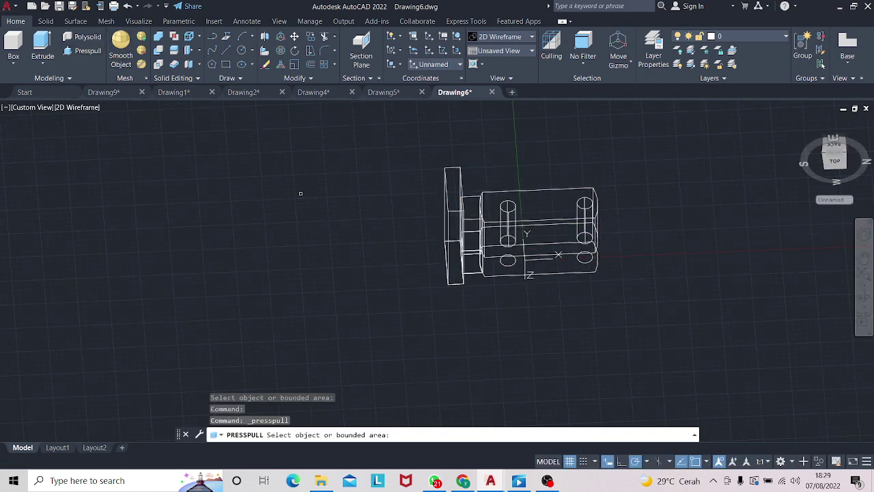
pyautogui.click(470, 254)
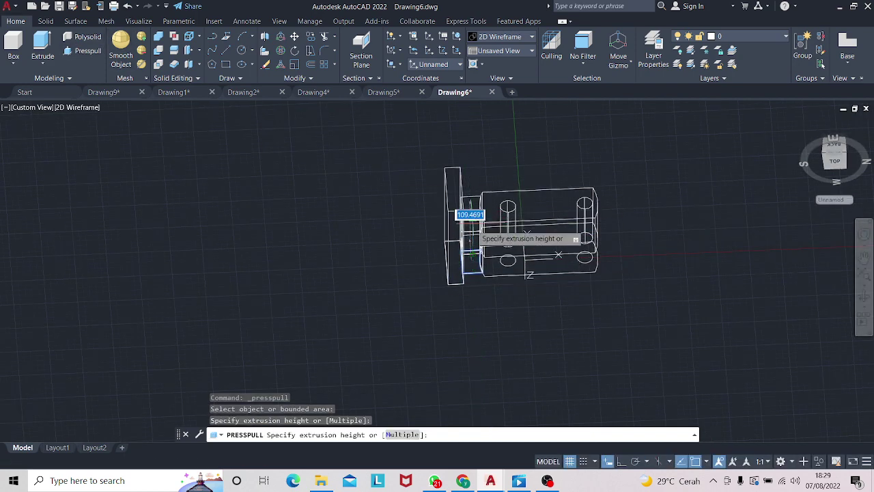
pyautogui.click(538, 239)
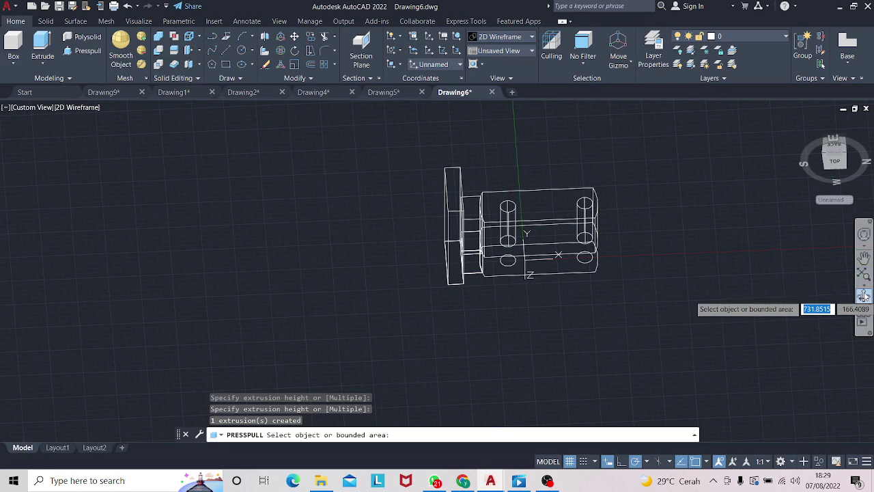
pyautogui.moveTo(754, 301)
pyautogui.keyDown('shift'); pyautogui.mouseDown(button='middle')
pyautogui.moveTo(673, 271)
pyautogui.moveTo(669, 308)
pyautogui.moveTo(650, 335)
pyautogui.moveTo(477, 254)
pyautogui.mouseUp(button='middle'); pyautogui.keyUp('shift')
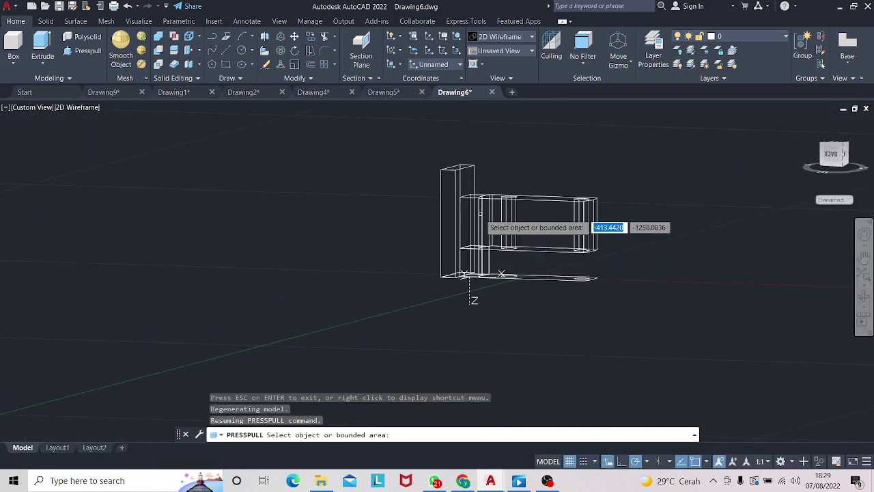
pyautogui.press('Return')
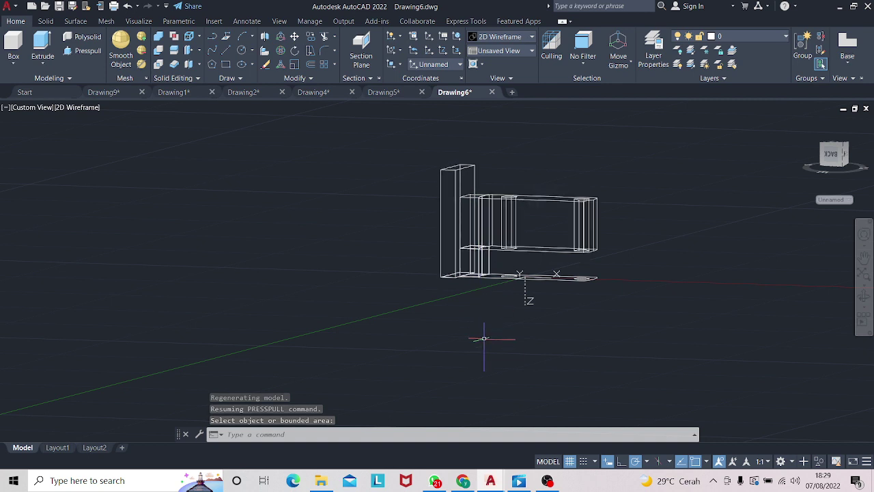
# - Try subtracting the small box from the main solid, then cancel the subtraction
pyautogui.write('substra')
pyautogui.press('Return')
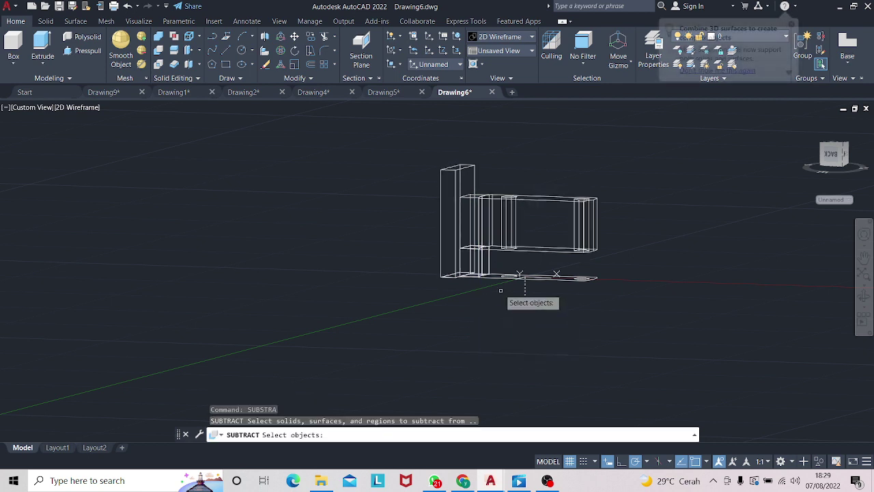
pyautogui.click(472, 199)
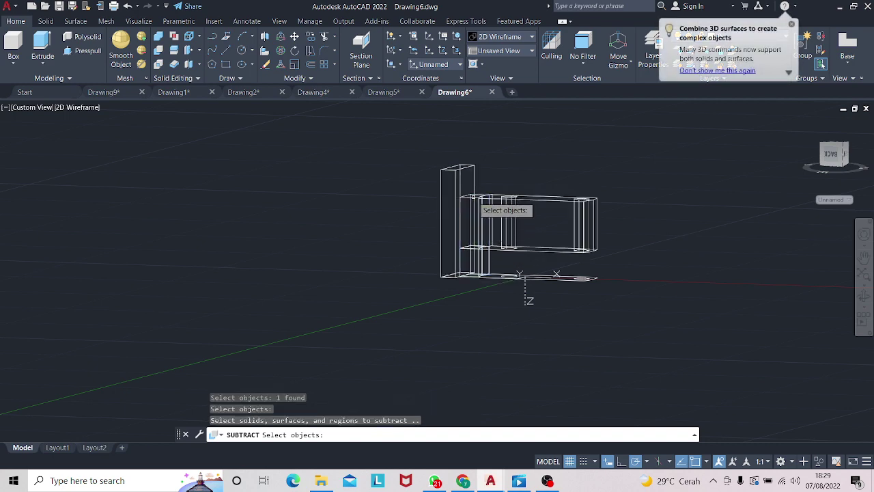
pyautogui.click(483, 256)
pyautogui.press('Return')
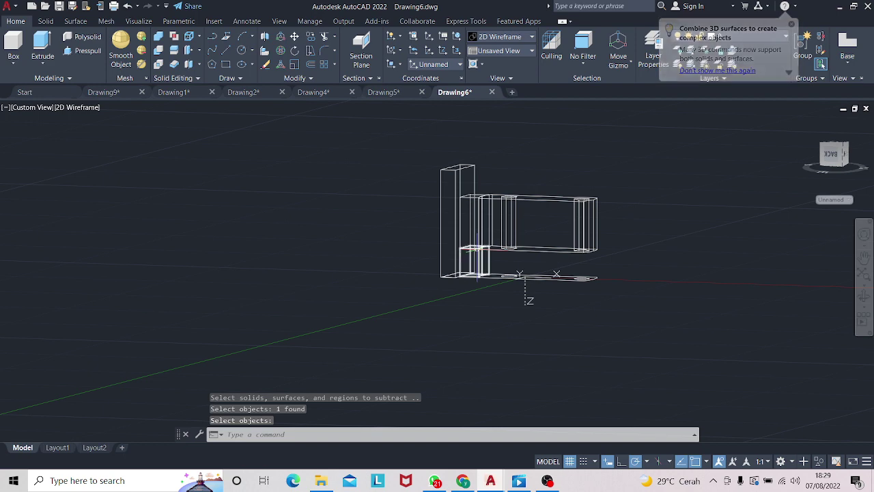
pyautogui.press('Return')
pyautogui.write('subs')
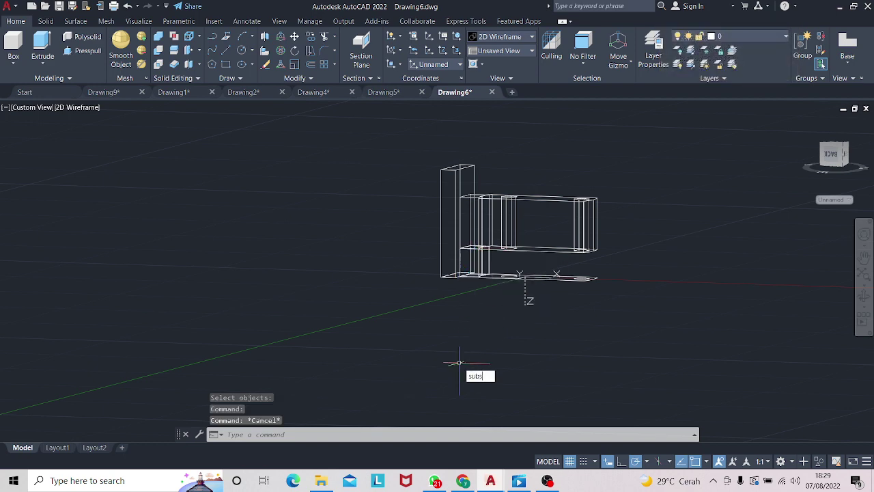
pyautogui.write('tra')
pyautogui.press('Return')
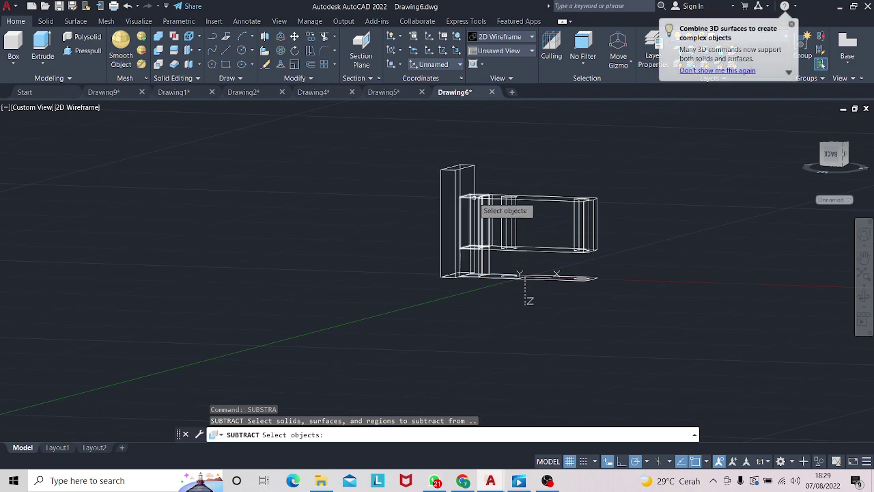
pyautogui.click(478, 199)
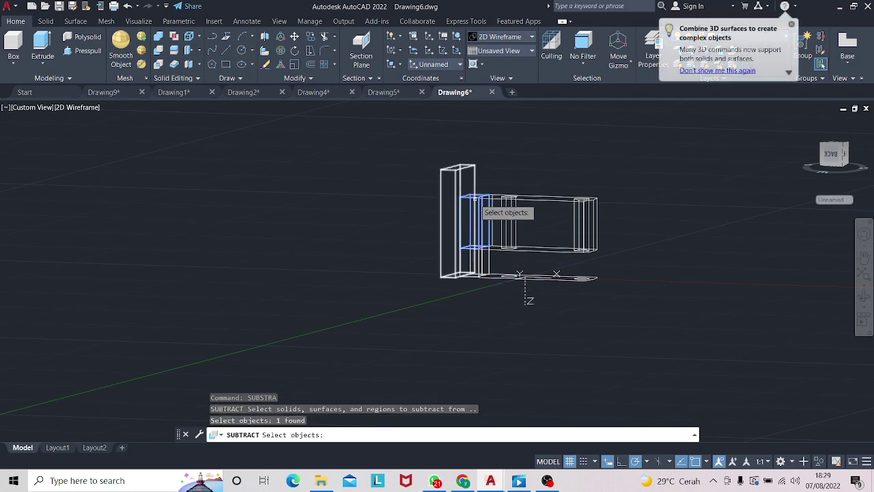
pyautogui.press('Escape')
# - Delete the three small box solids at the upright plate's base
pyautogui.click(481, 265)
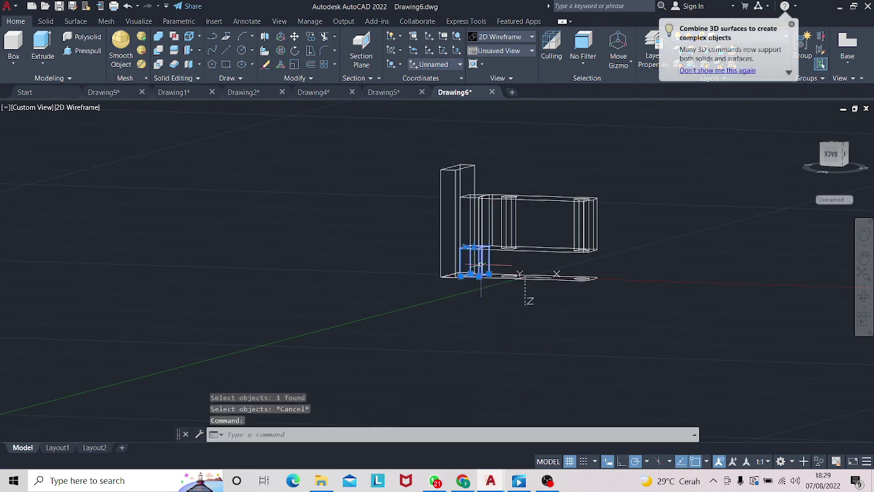
pyautogui.press('Delete')
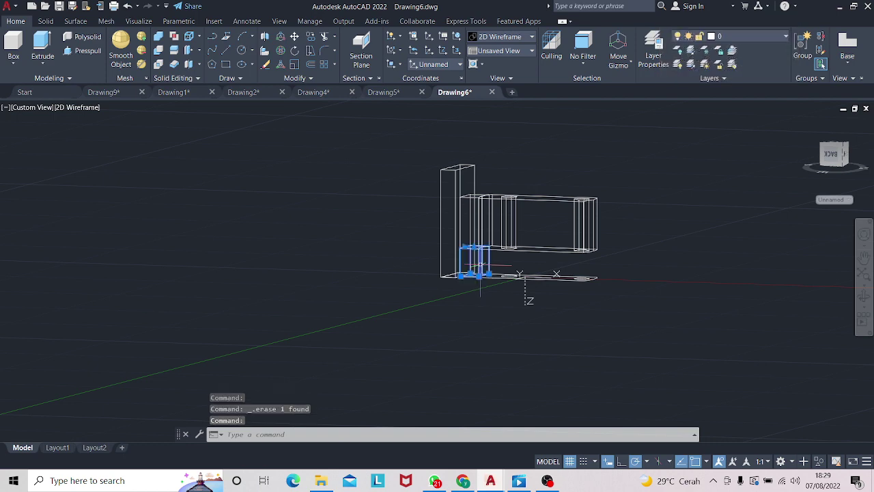
pyautogui.click(481, 264)
pyautogui.press('Delete')
pyautogui.click(481, 265)
pyautogui.moveTo(481, 265); pyautogui.dragTo(550, 353, button='right')
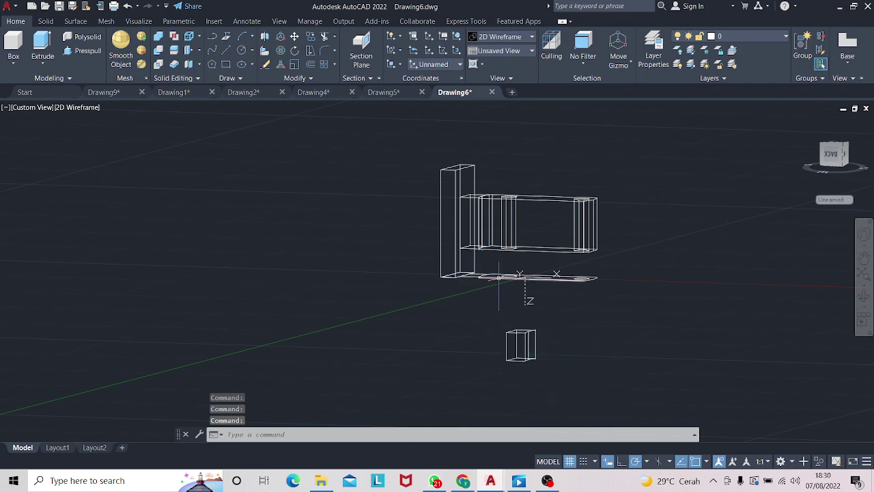
pyautogui.press('Delete')
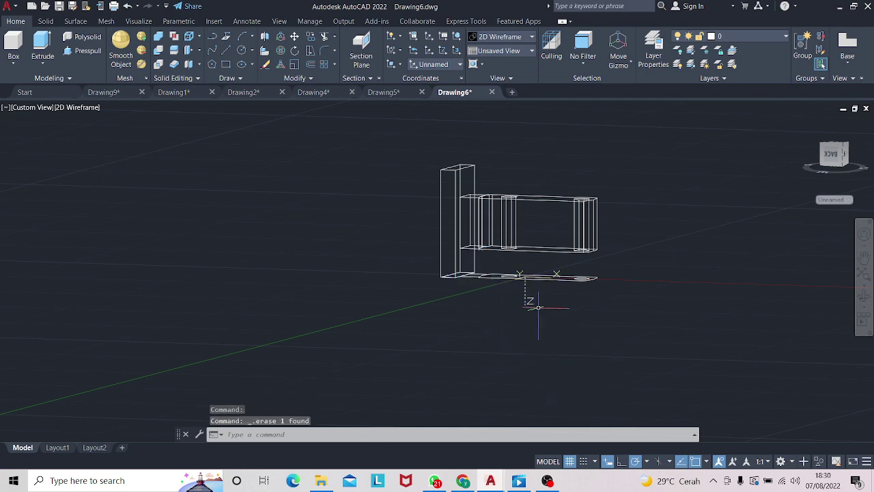
pyautogui.moveTo(589, 260)
pyautogui.keyDown('shift'); pyautogui.mouseDown(button='middle')
pyautogui.moveTo(587, 250)
pyautogui.moveTo(401, 278)
pyautogui.moveTo(418, 335)
pyautogui.mouseUp(button='middle'); pyautogui.keyUp('shift')
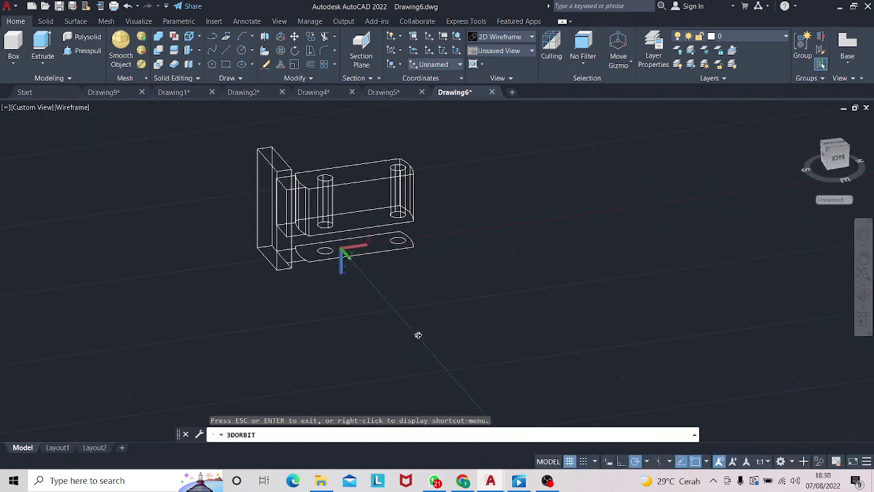
# - Move the crosshead body away from the small two-hole plate
pyautogui.keyDown('shift'); pyautogui.moveTo(347, 254); pyautogui.dragTo(316, 262, button='middle'); pyautogui.keyUp('shift')
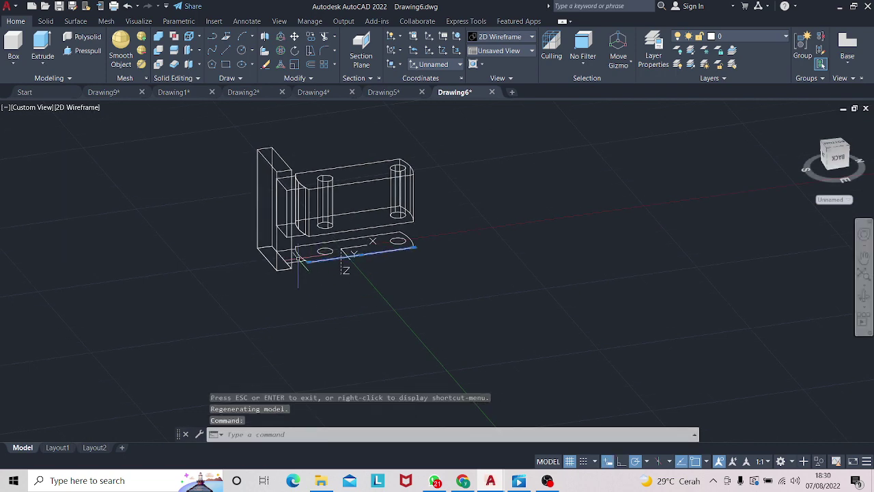
pyautogui.press('Escape')
pyautogui.click(292, 191)
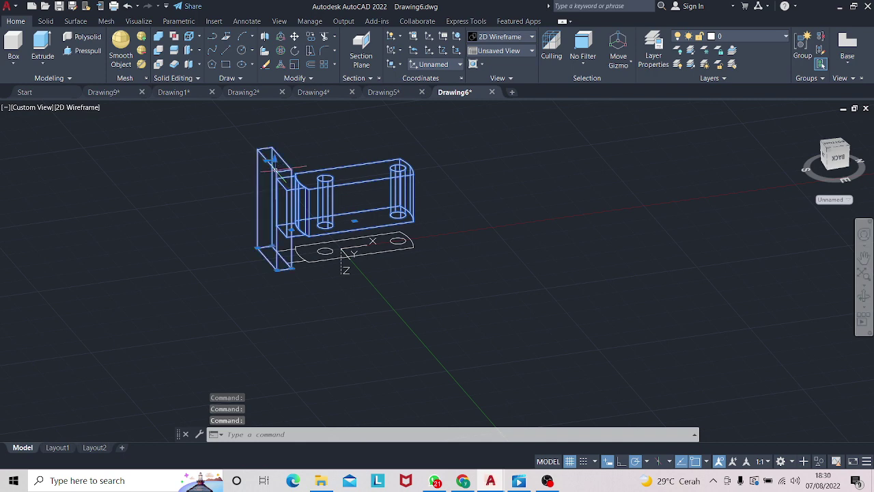
pyautogui.moveTo(295, 171); pyautogui.dragTo(470, 293, button='right')
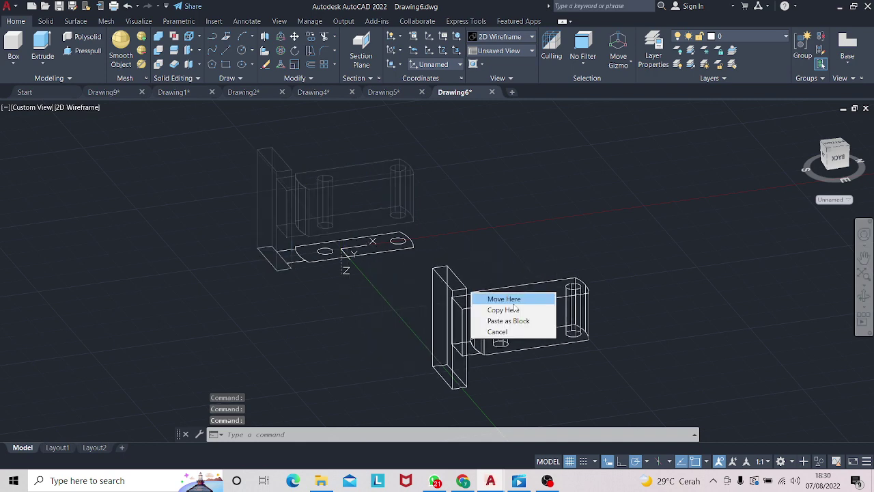
pyautogui.click(505, 298)
# - Delete the small two-hole plate and orbit to view from below
pyautogui.click(423, 269)
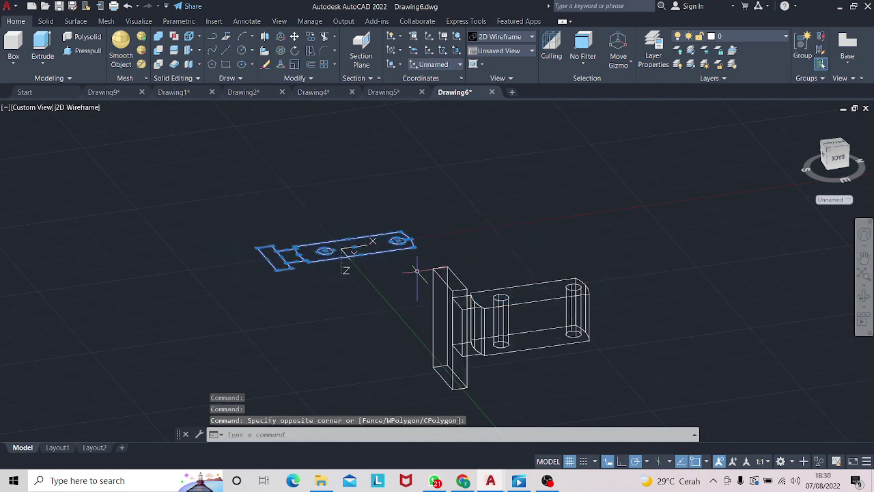
pyautogui.press('Delete')
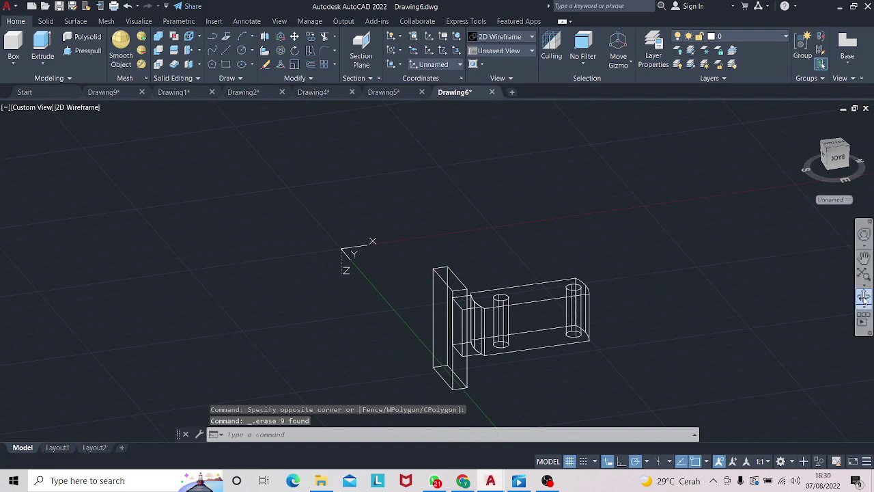
pyautogui.click(864, 298)
pyautogui.moveTo(705, 316)
pyautogui.mouseDown()
pyautogui.moveTo(702, 259)
pyautogui.moveTo(648, 303)
pyautogui.mouseUp()
# - Start a 3D rotation of the crosshead body, then abandon it
pyautogui.press('Escape')
pyautogui.write('3D')
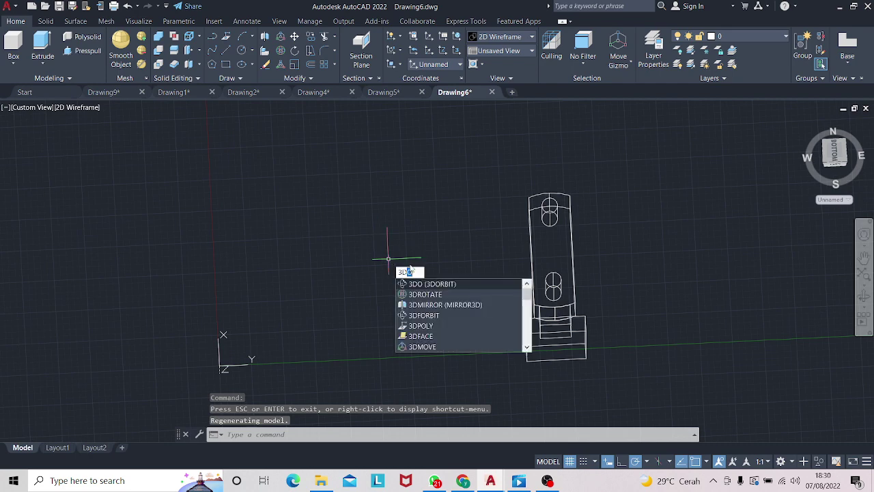
pyautogui.click(426, 294)
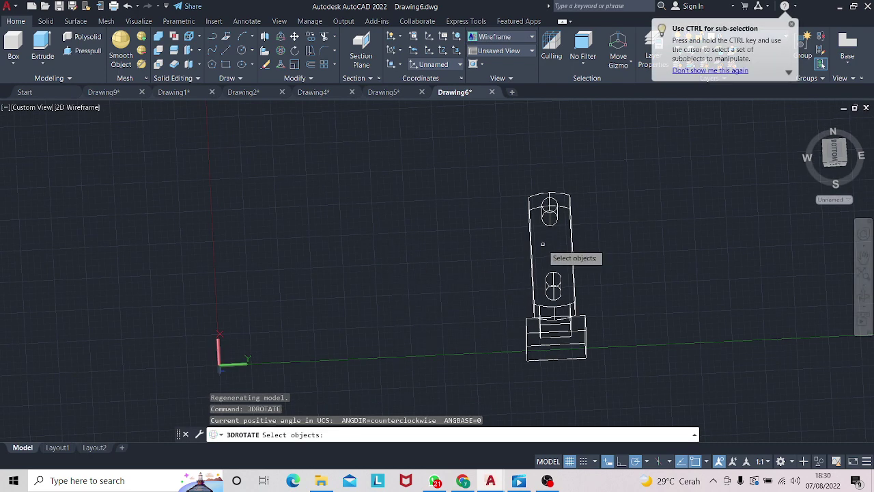
pyautogui.press('Escape')
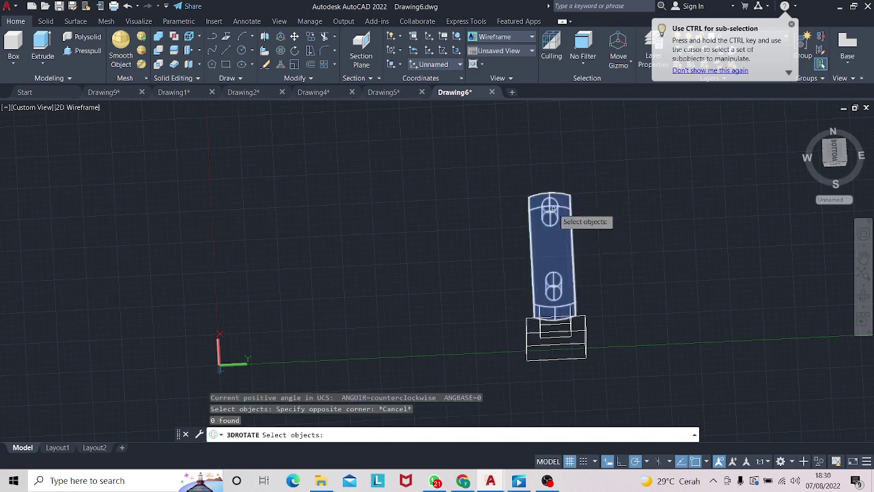
pyautogui.click(557, 205)
pyautogui.press('Return')
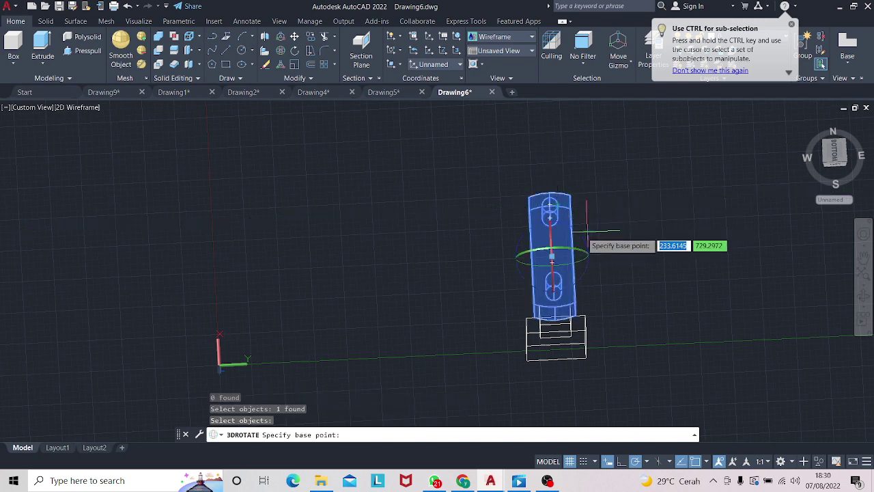
pyautogui.press('Escape')
pyautogui.press('Escape')
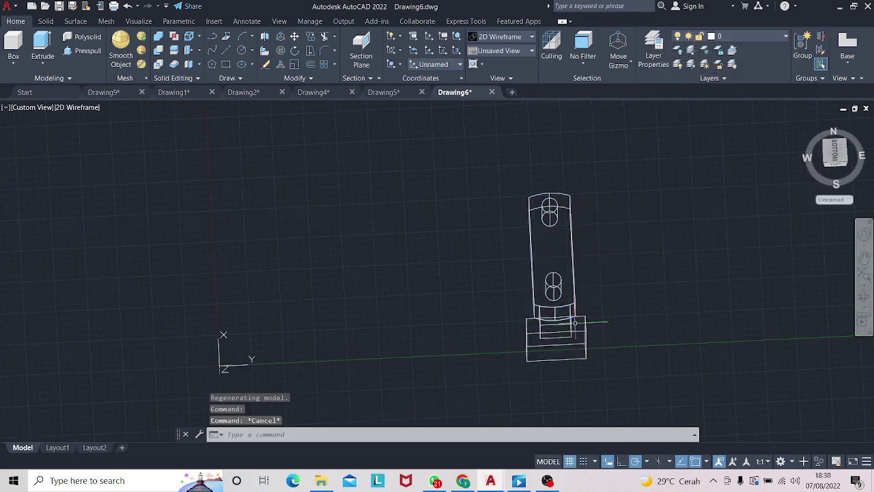
# - Select the upper body and base solid and rotate them 90 degrees with 3DROTATE
pyautogui.click(572, 292)
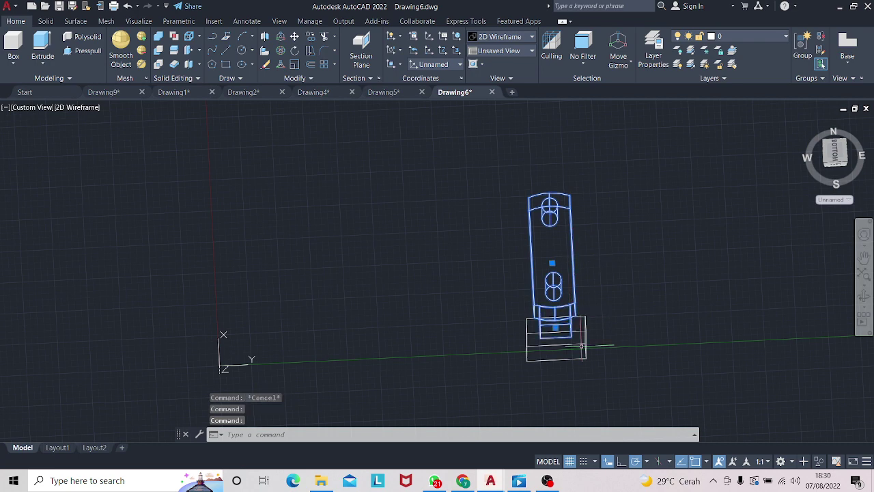
pyautogui.moveTo(588, 353); pyautogui.dragTo(585, 342)
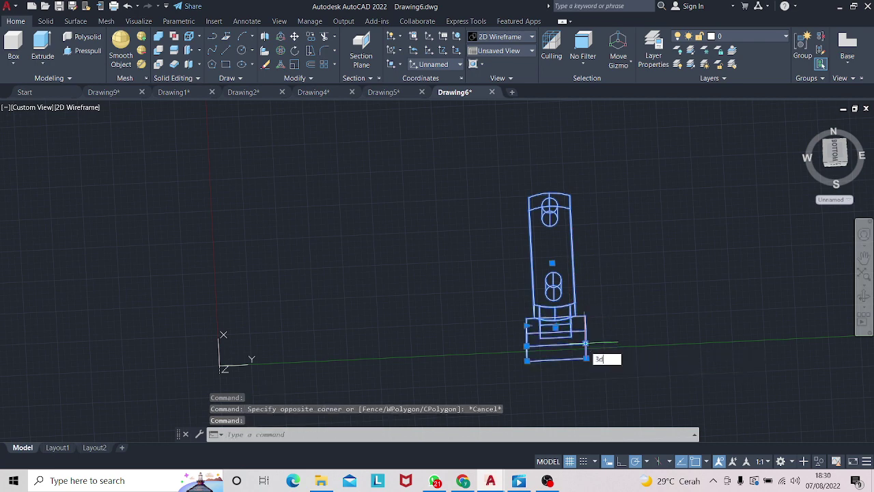
pyautogui.write('rotate')
pyautogui.press('Return')
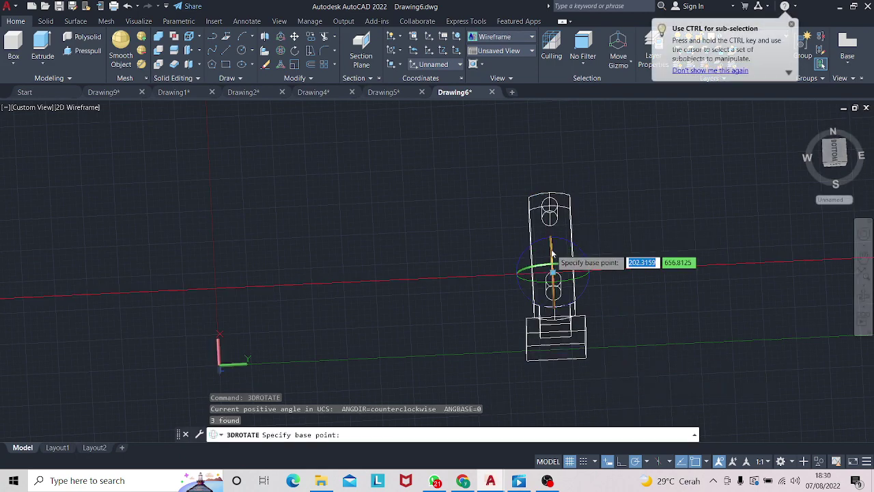
pyautogui.click(552, 254)
pyautogui.press('Return')
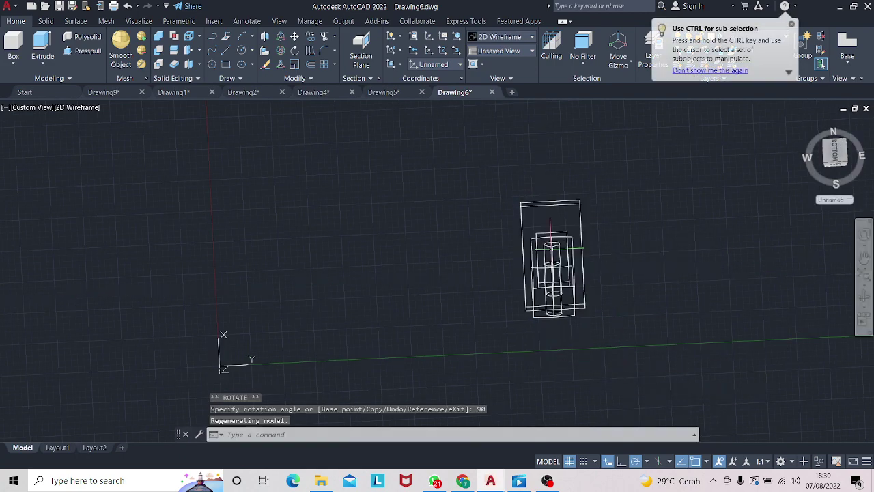
pyautogui.click(863, 297)
pyautogui.moveTo(731, 242); pyautogui.dragTo(704, 197)
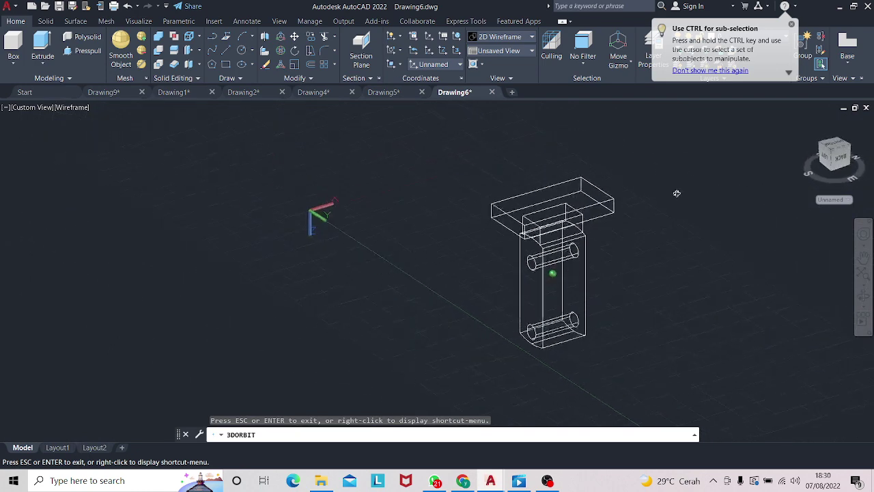
pyautogui.moveTo(675, 251); pyautogui.dragTo(678, 242)
# - Rotate the top box and pillar solids 180 degrees about the picked base point
pyautogui.press('Escape')
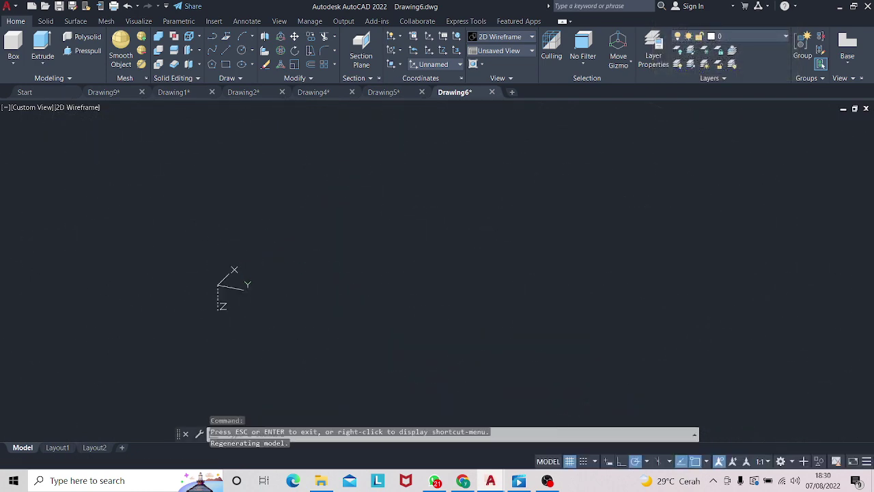
pyautogui.click(568, 203)
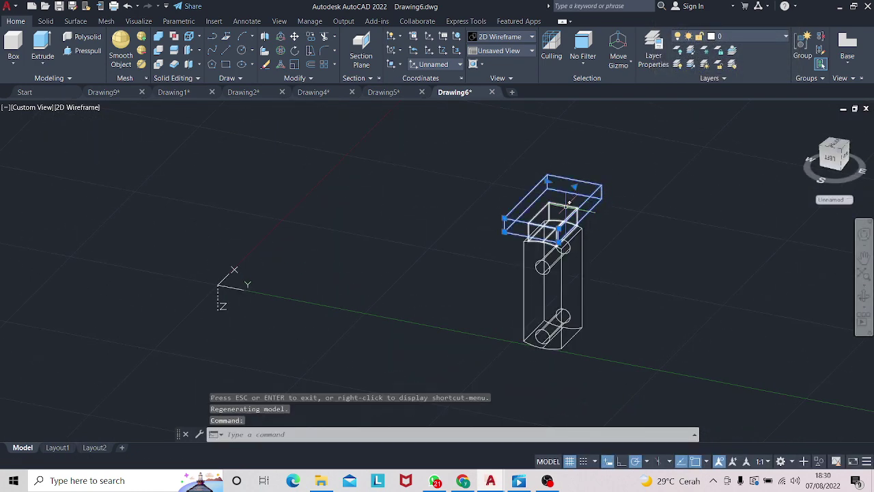
pyautogui.click(584, 258)
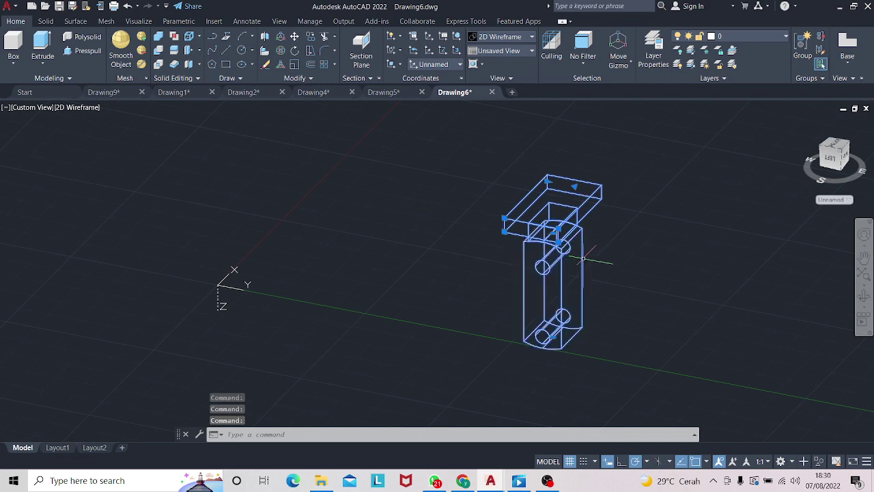
pyautogui.write('3drotate')
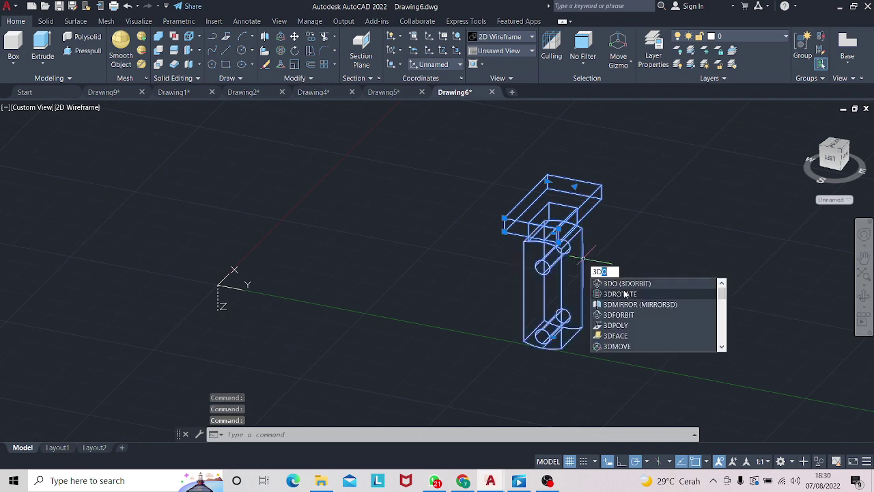
pyautogui.press('Return')
pyautogui.click(543, 261)
pyautogui.write('180')
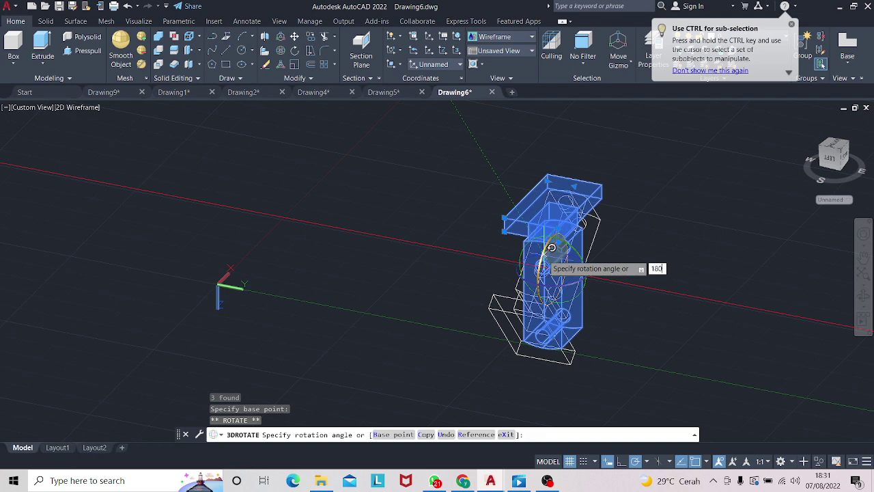
pyautogui.press('Return')
pyautogui.click(863, 298)
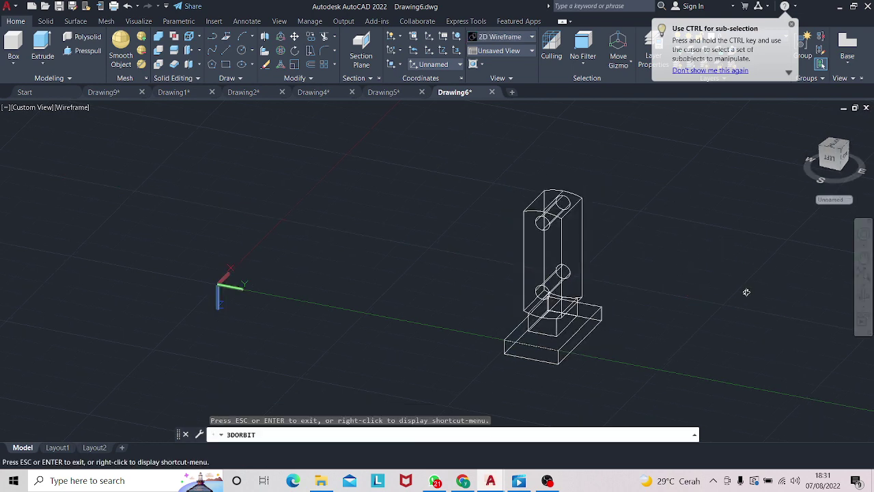
pyautogui.moveTo(746, 293)
pyautogui.mouseDown()
pyautogui.moveTo(654, 287)
pyautogui.moveTo(723, 271)
pyautogui.moveTo(681, 284)
pyautogui.moveTo(698, 286)
pyautogui.moveTo(655, 289)
pyautogui.moveTo(599, 277)
pyautogui.moveTo(697, 277)
pyautogui.moveTo(605, 275)
pyautogui.mouseUp()
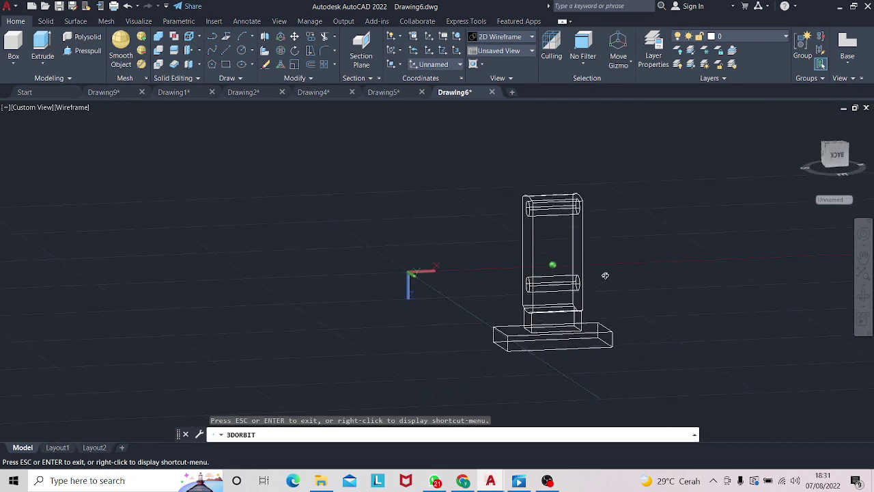
# - Align the UCS to the upright's front face and orbit to face it
pyautogui.press('Escape')
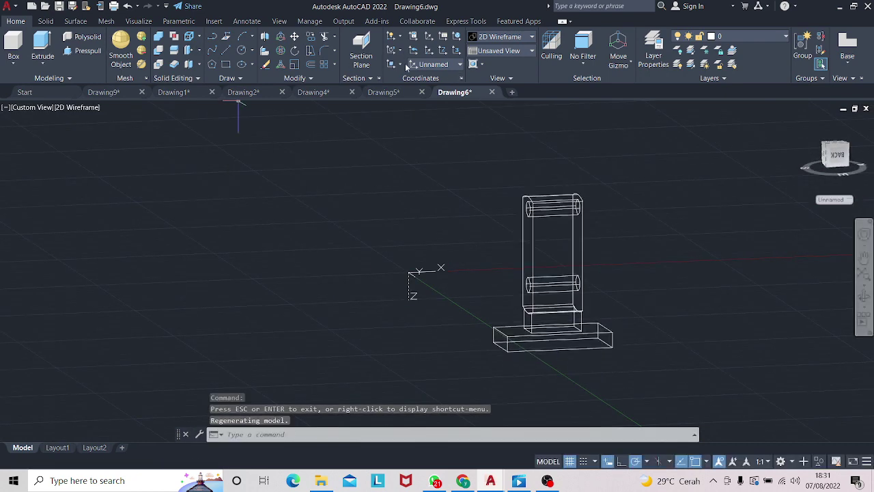
pyautogui.click(397, 128)
pyautogui.click(549, 251)
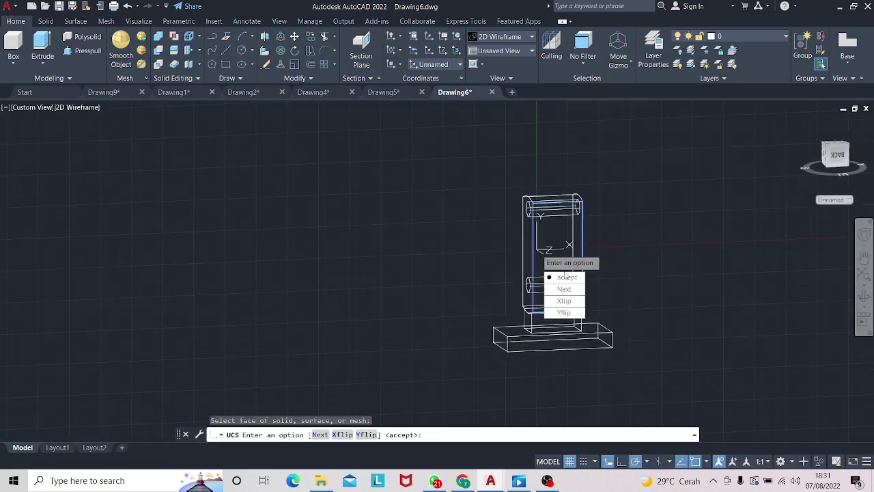
pyautogui.press('Return')
pyautogui.click(865, 313)
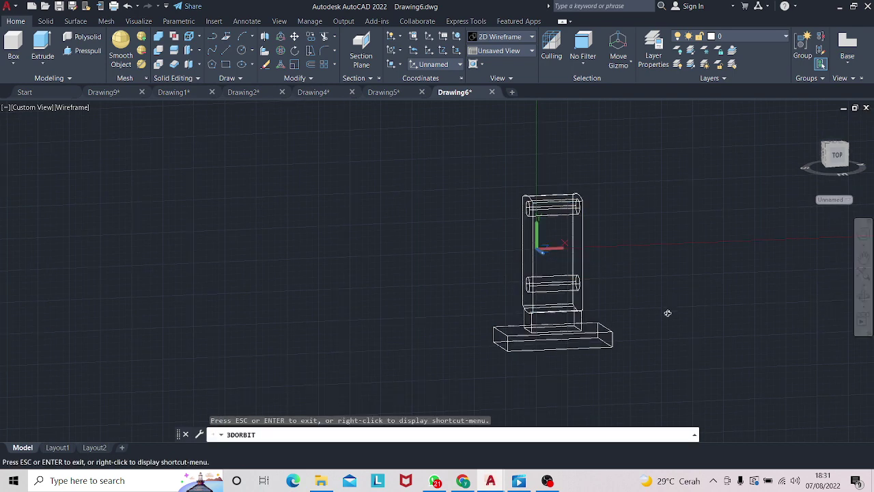
pyautogui.moveTo(667, 312)
pyautogui.mouseDown()
pyautogui.moveTo(626, 302)
pyautogui.moveTo(610, 286)
pyautogui.mouseUp()
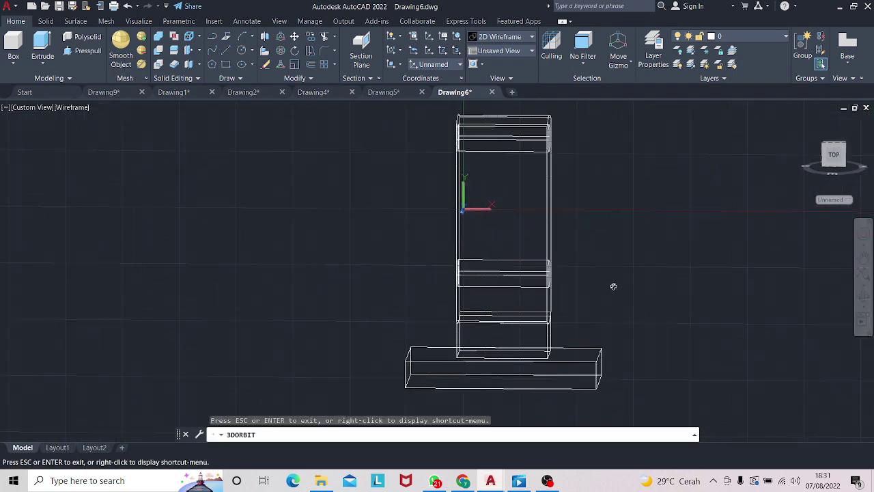
pyautogui.press('Escape')
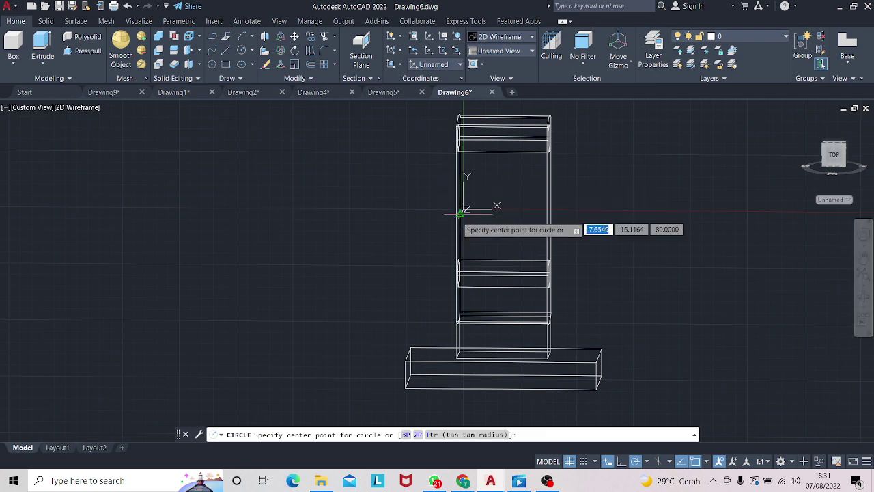
pyautogui.keyDown('shift'); pyautogui.moveTo(782, 297); pyautogui.dragTo(692, 273, button='middle'); pyautogui.keyUp('shift')
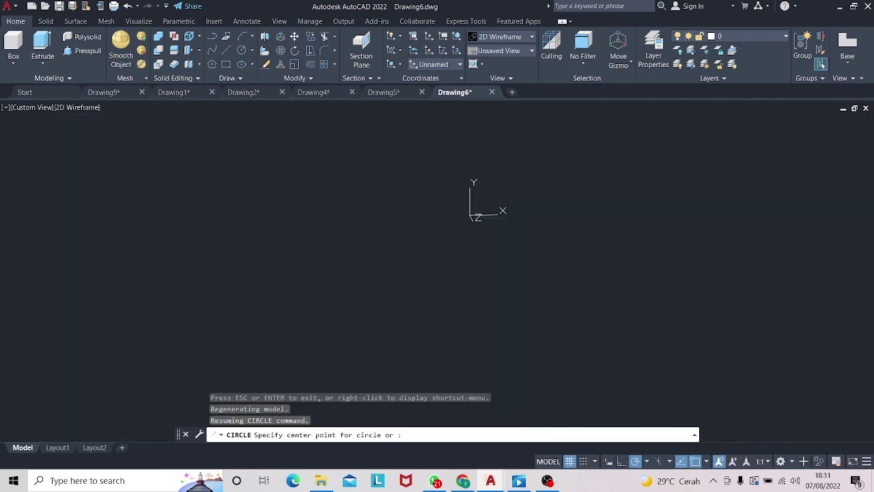
# - Draw a radius-40 circle centred 50 units in on the face
pyautogui.click(240, 52)
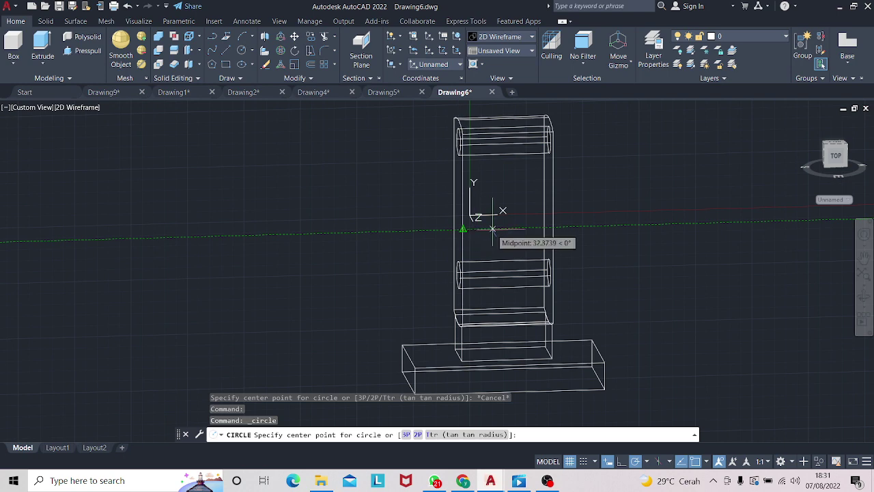
pyautogui.write('50')
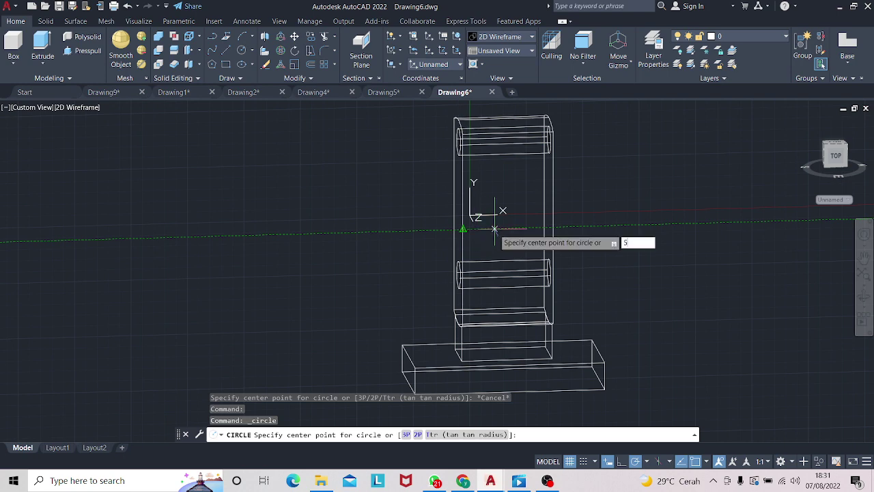
pyautogui.press('Return')
pyautogui.write('40')
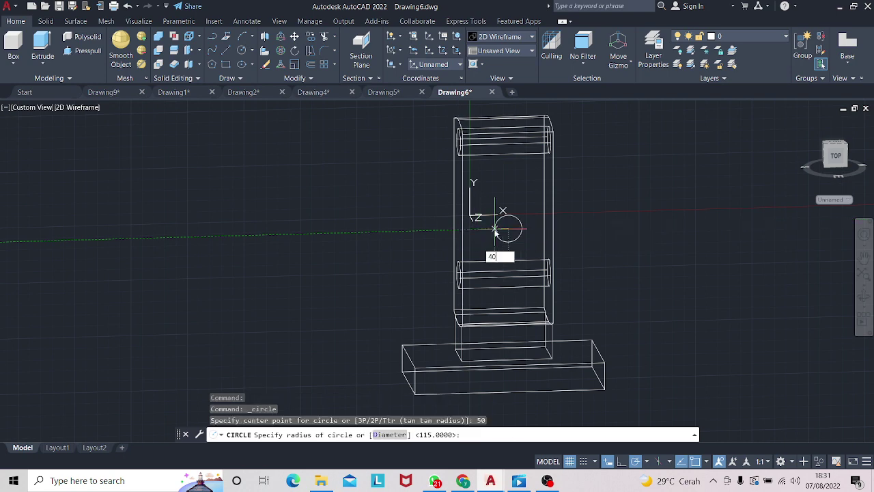
pyautogui.press('Return')
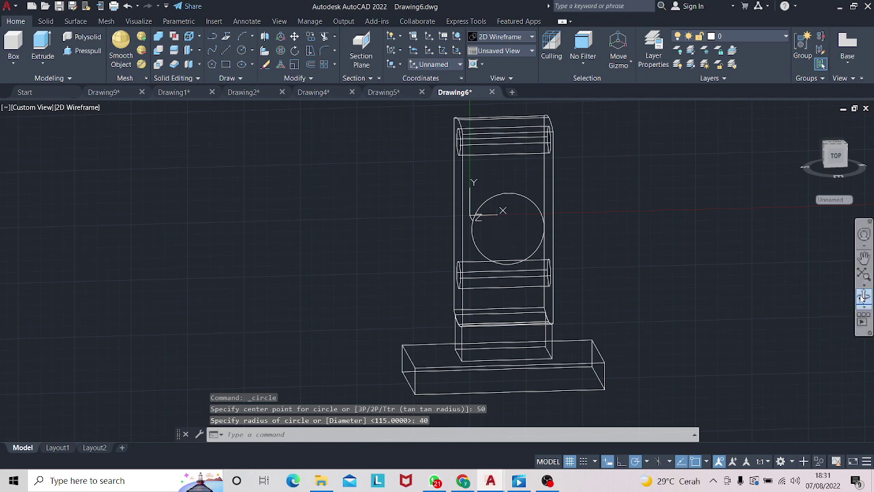
pyautogui.keyDown('shift'); pyautogui.moveTo(774, 259); pyautogui.dragTo(772, 280, button='middle'); pyautogui.keyUp('shift')
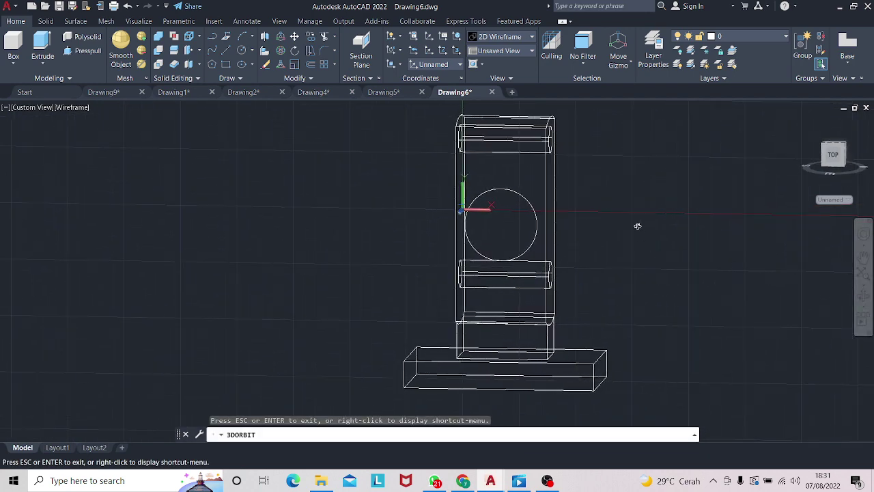
# - Draw a 50-long line leftward from the circle's top quadrant
pyautogui.click(225, 51)
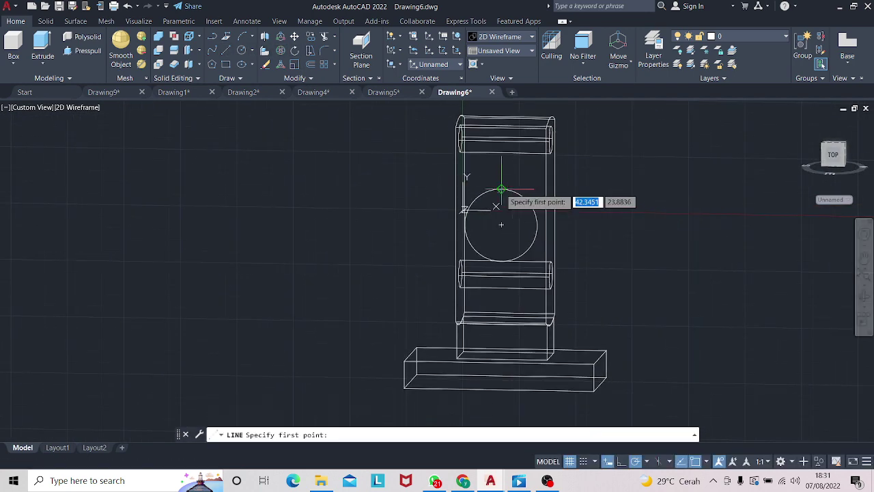
pyautogui.click(456, 217)
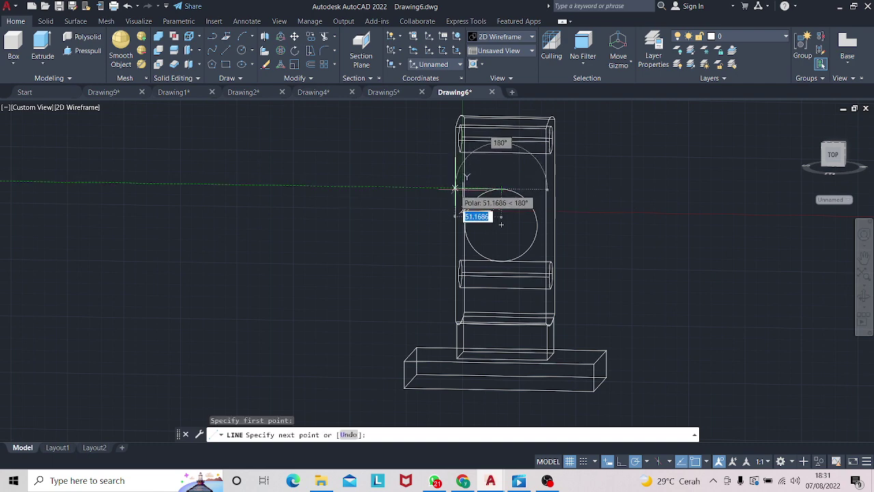
pyautogui.write('50')
pyautogui.press('Return')
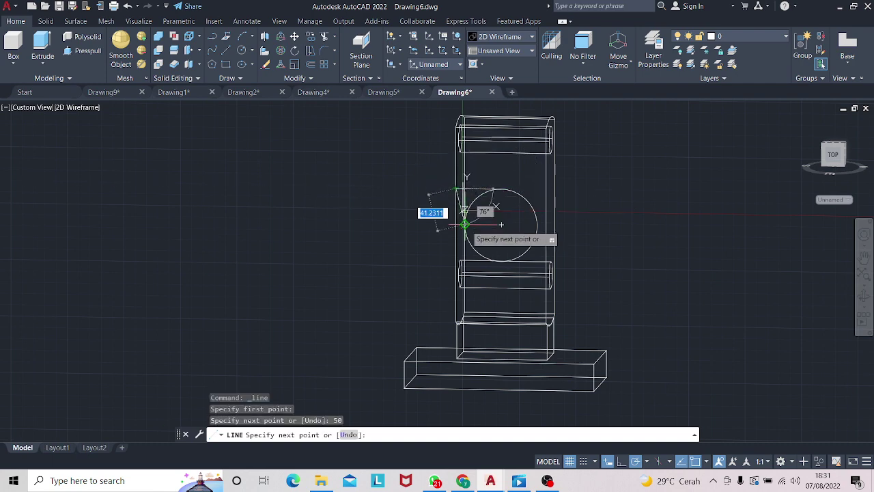
pyautogui.press('Escape')
# - Draw a 50-long line from the circle's bottom quadrant toward the left edge
pyautogui.press('Return')
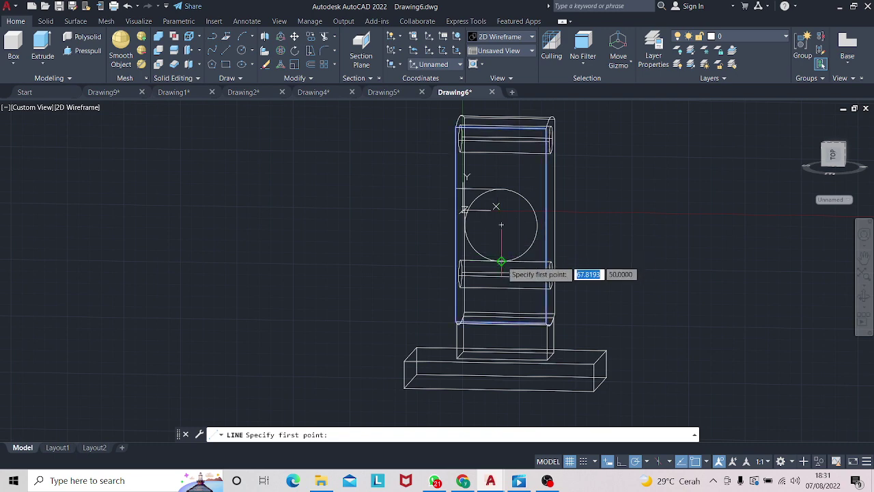
pyautogui.click(501, 261)
pyautogui.write('50')
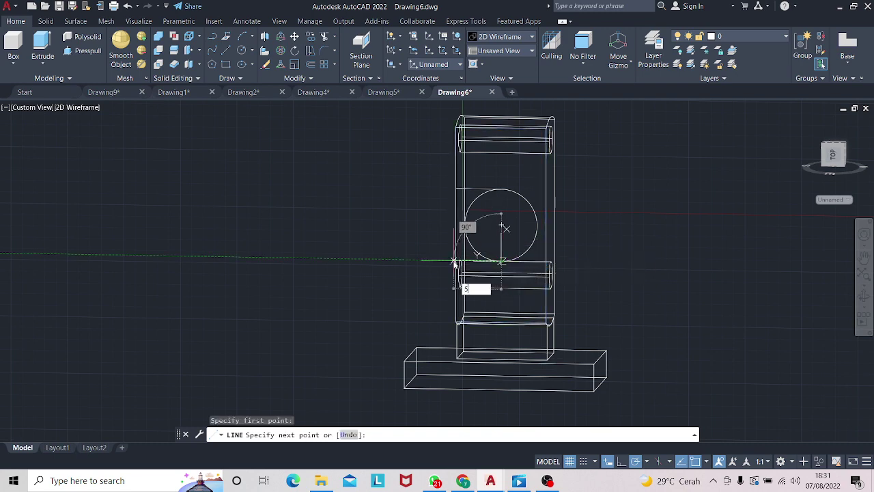
pyautogui.press('Return')
pyautogui.click(456, 189)
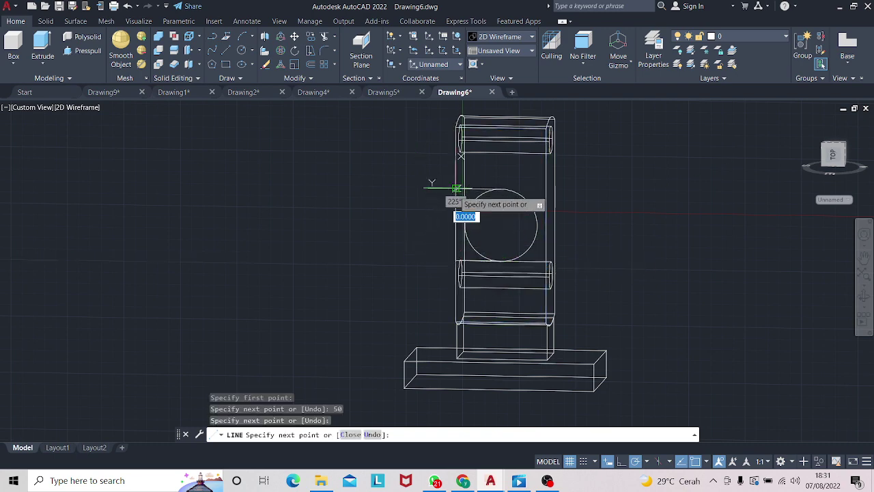
pyautogui.press('Return')
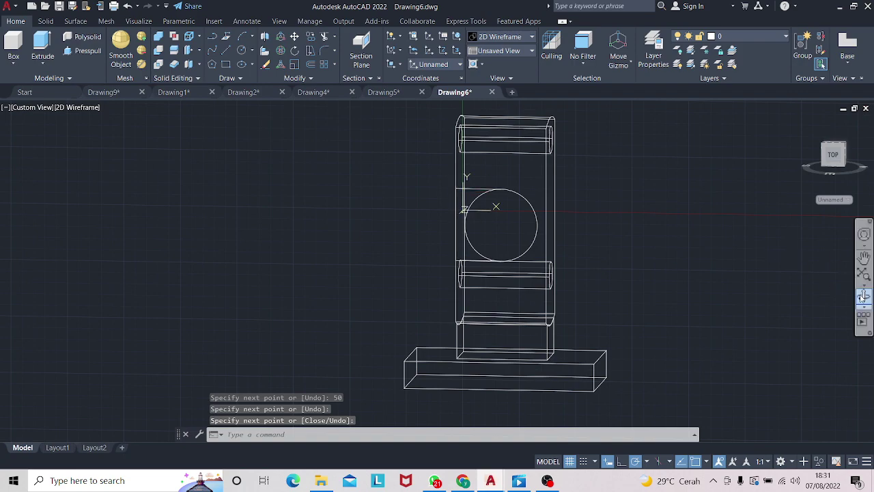
pyautogui.click(862, 299)
pyautogui.moveTo(724, 304); pyautogui.dragTo(669, 296)
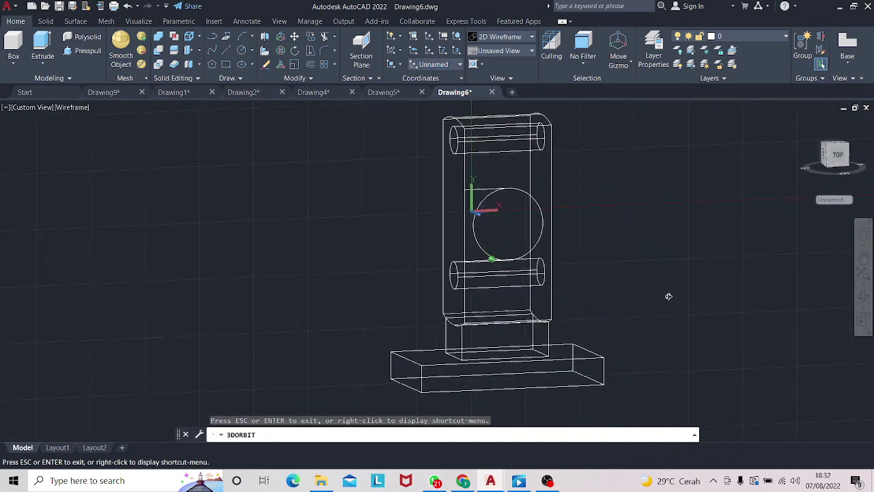
pyautogui.press('Escape')
# - Press-pull the slot and circle areas through the upright to cut the round-ended slot
pyautogui.click(91, 52)
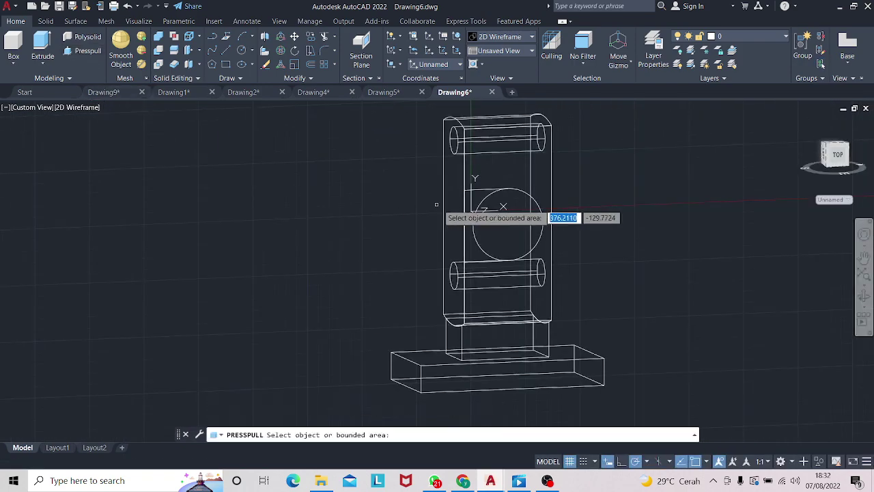
pyautogui.click(481, 208)
pyautogui.click(416, 180)
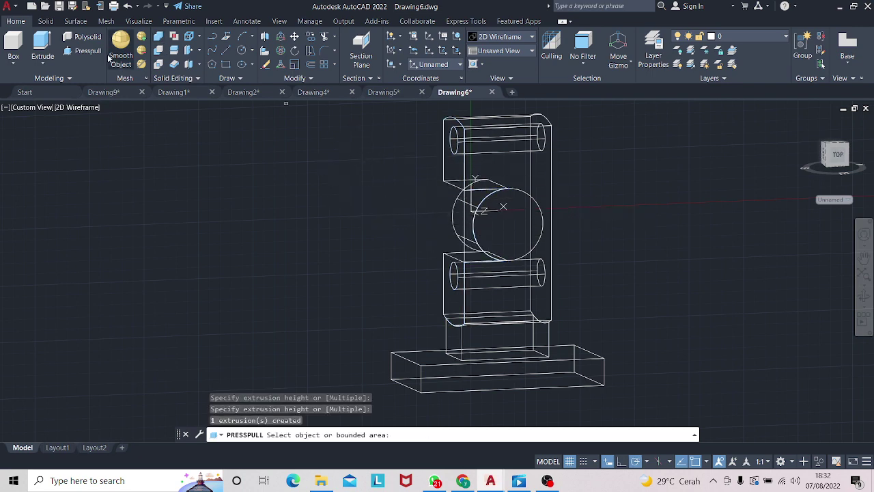
pyautogui.click(84, 50)
pyautogui.click(507, 223)
pyautogui.click(498, 186)
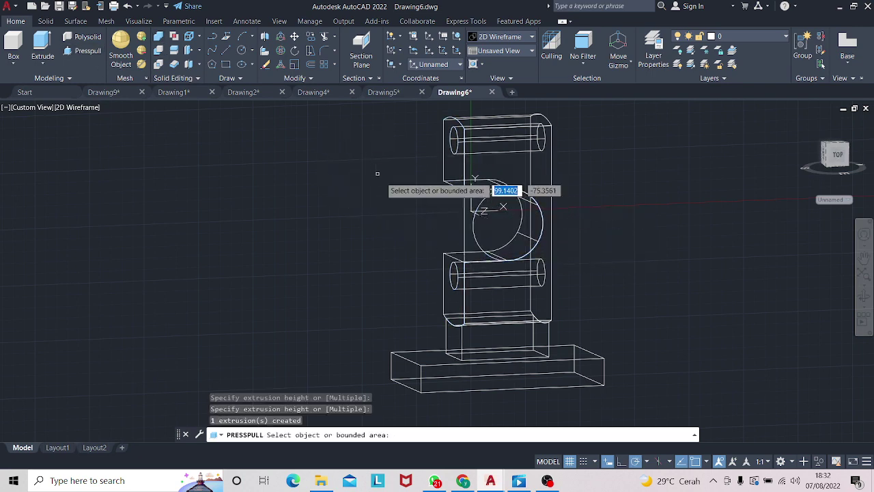
# - Check the cut from a new angle and switch the model to the Realistic visual style
pyautogui.moveTo(689, 321)
pyautogui.keyDown('shift'); pyautogui.mouseDown(button='middle')
pyautogui.moveTo(748, 281)
pyautogui.moveTo(757, 293)
pyautogui.moveTo(664, 285)
pyautogui.mouseUp(button='middle'); pyautogui.keyUp('shift')
pyautogui.click(91, 103)
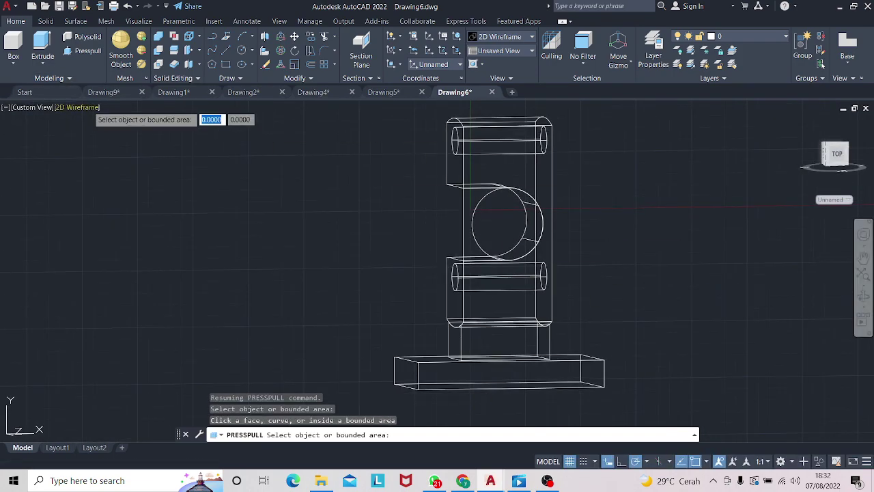
pyautogui.press('Escape')
pyautogui.click(78, 108)
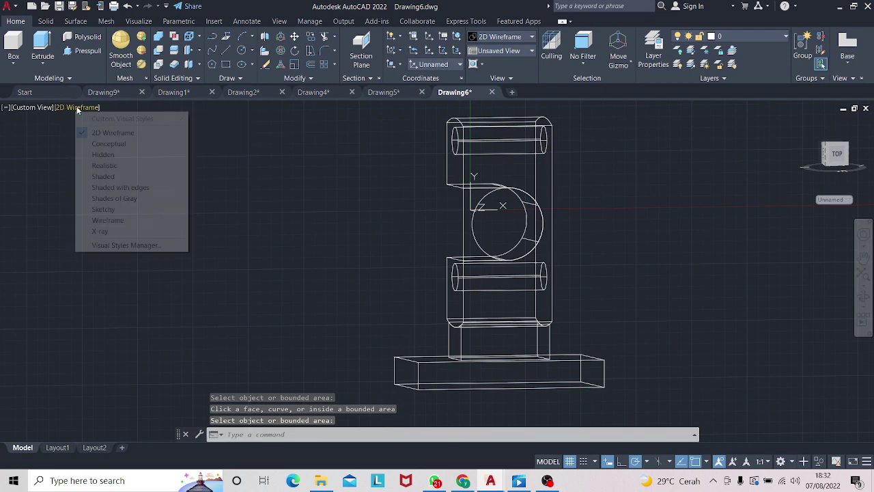
pyautogui.click(104, 165)
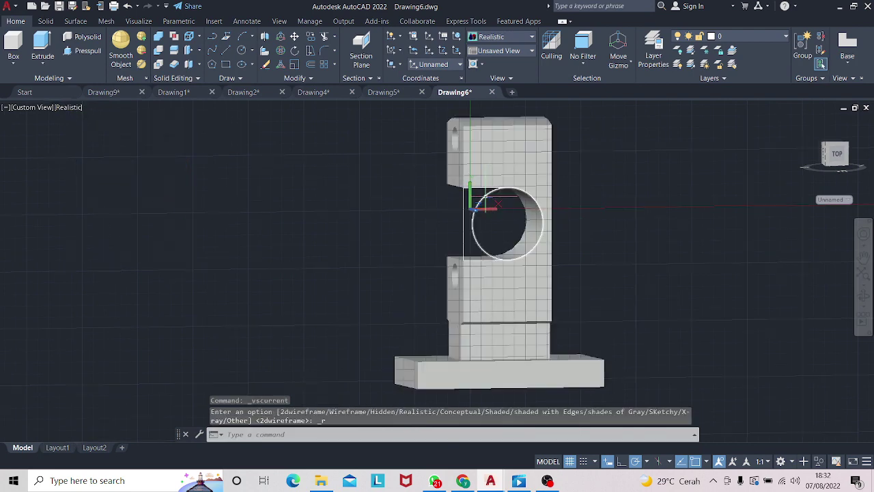
# - Erase the leftover circle outline and reframe the view on the U-shaped slot
pyautogui.click(482, 197)
pyautogui.press('Delete')
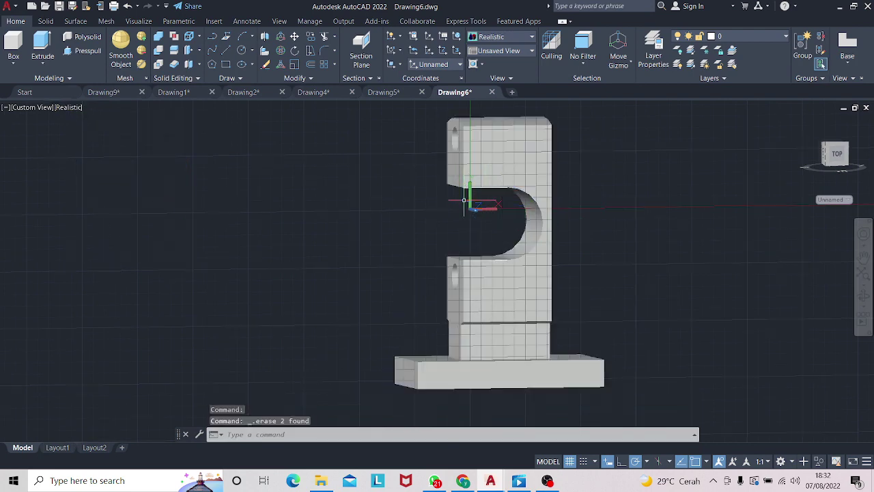
pyautogui.keyDown('shift'); pyautogui.moveTo(615, 209); pyautogui.dragTo(732, 277, button='middle'); pyautogui.keyUp('shift')
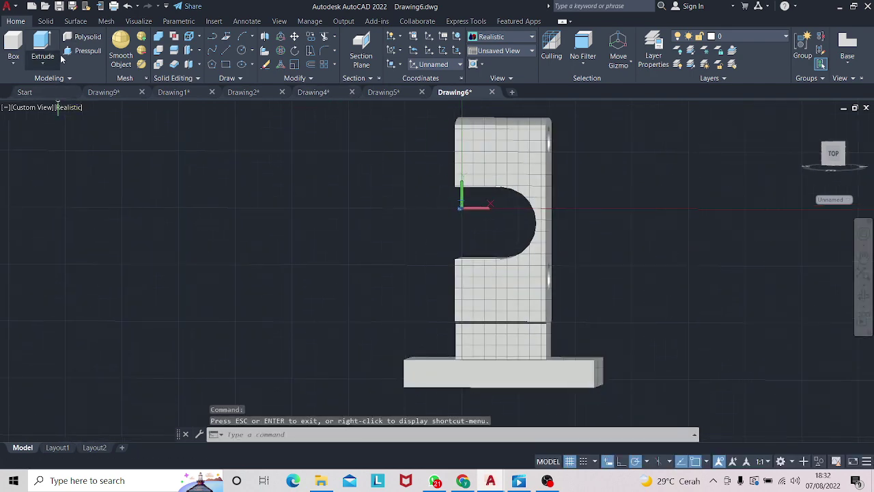
pyautogui.scroll(2, 562, 258)
pyautogui.moveTo(587, 266); pyautogui.dragTo(546, 277, button='middle')
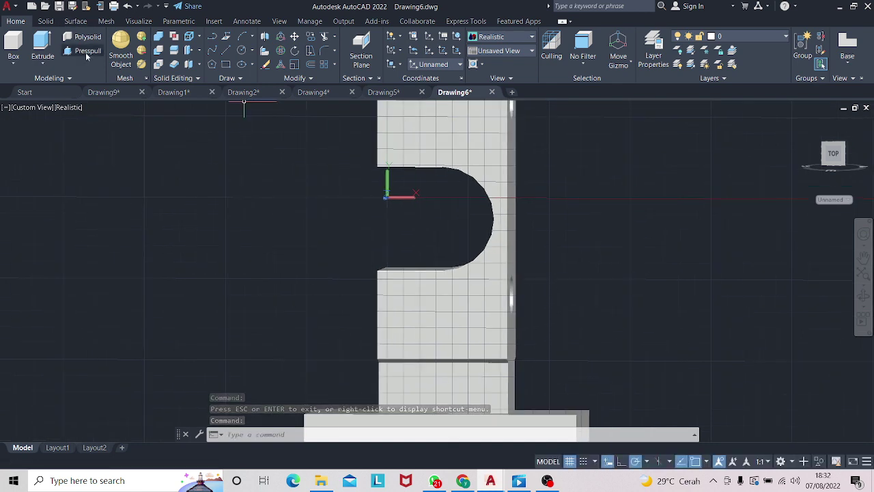
pyautogui.click(227, 53)
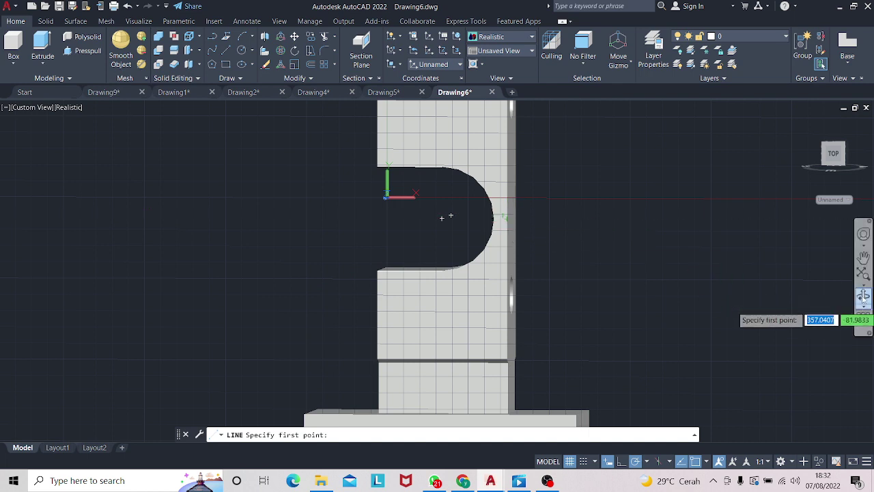
pyautogui.moveTo(785, 314)
pyautogui.keyDown('shift'); pyautogui.mouseDown(button='middle')
pyautogui.moveTo(705, 286)
pyautogui.moveTo(449, 231)
pyautogui.mouseUp(button='middle'); pyautogui.keyUp('shift')
pyautogui.write('22')
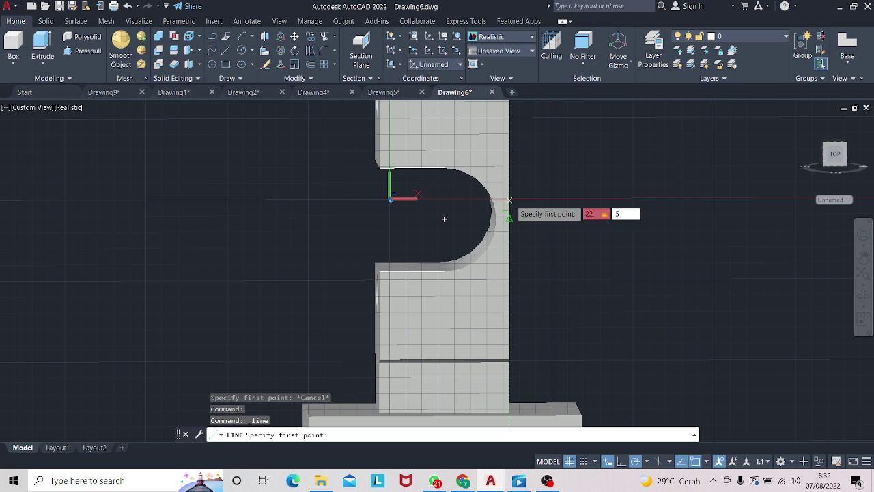
pyautogui.press('Escape')
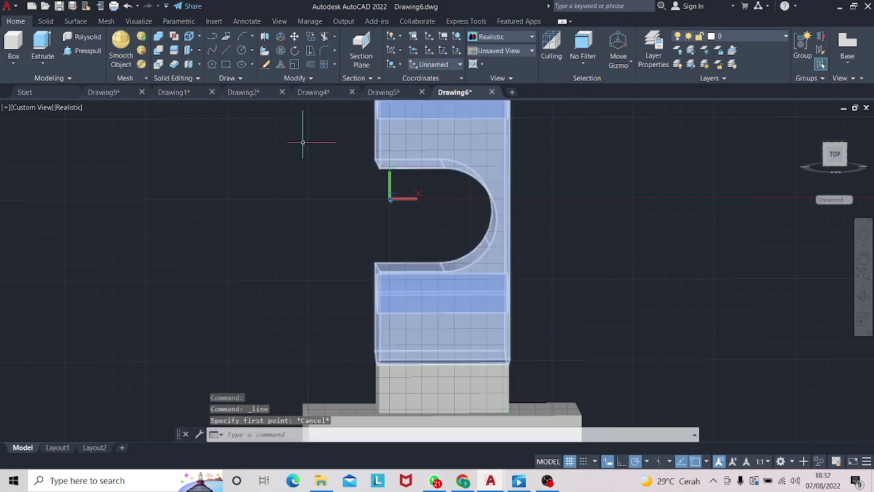
# - Draw the 8 × 45 line profile starting 22.5 along the upright's right edge
pyautogui.click(227, 50)
pyautogui.write('22.5')
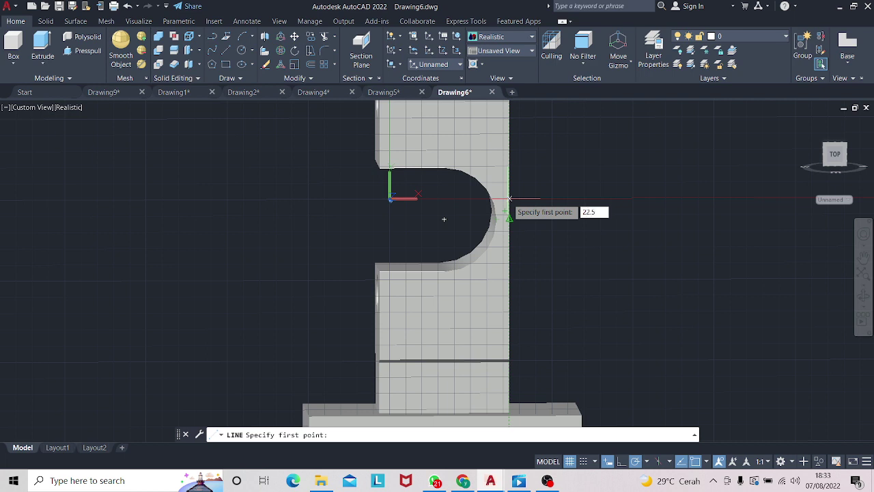
pyautogui.press('Return')
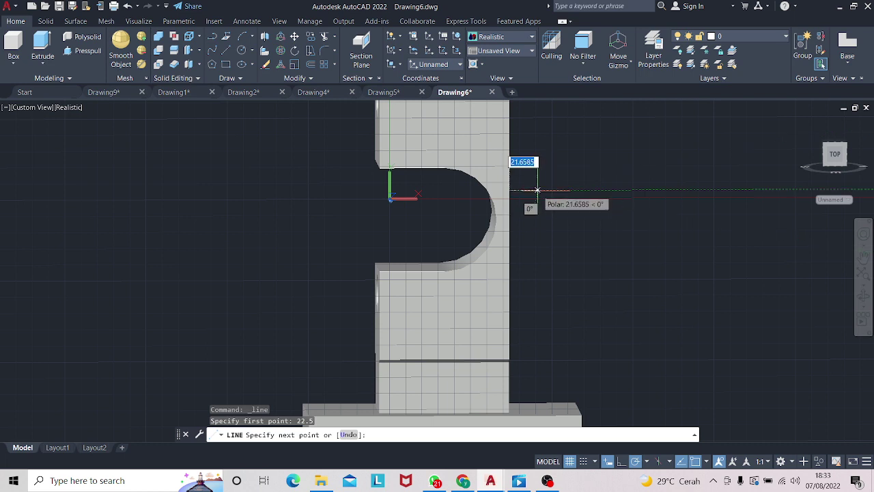
pyautogui.write('8')
pyautogui.write('8')
pyautogui.press('Return')
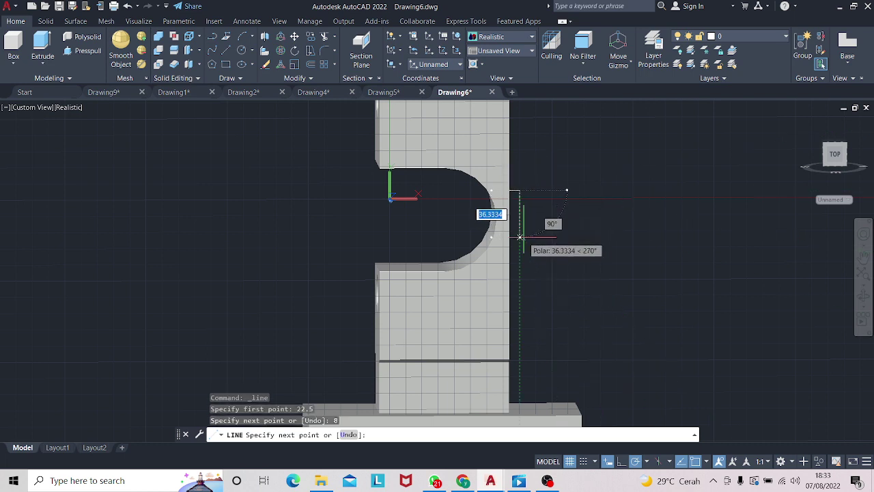
pyautogui.write('45')
pyautogui.press('Return')
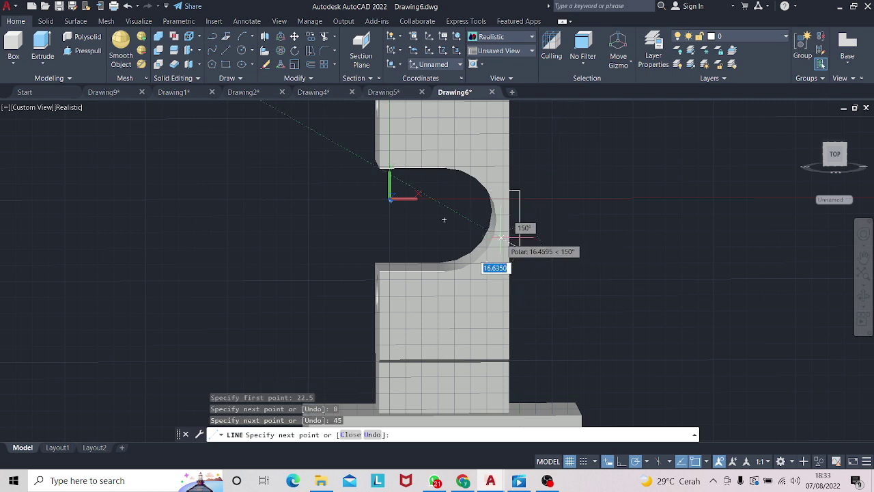
pyautogui.write('8')
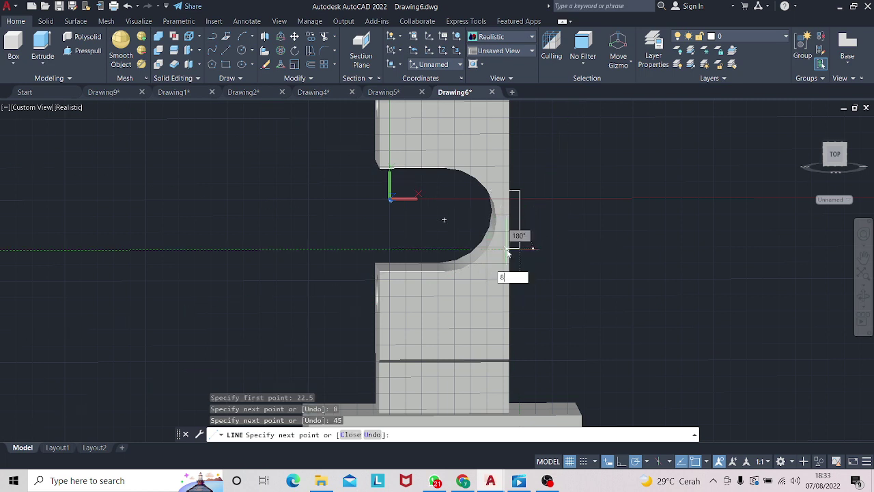
pyautogui.press('Return')
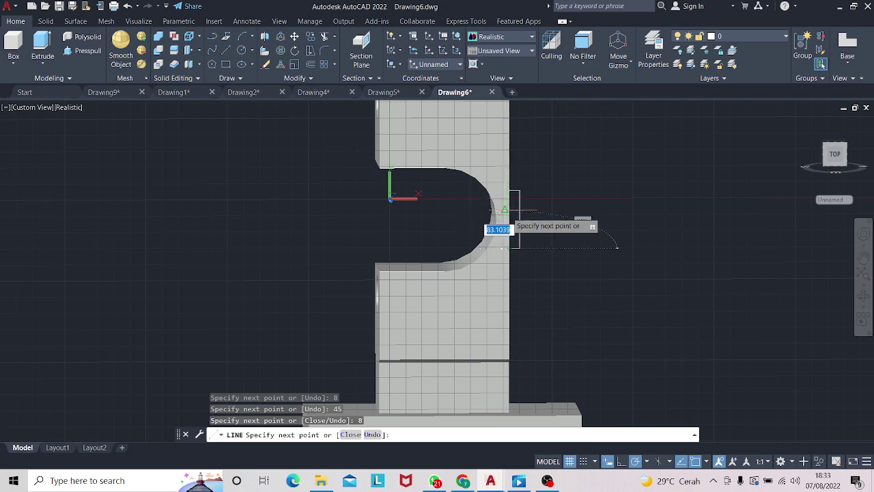
pyautogui.press('Escape')
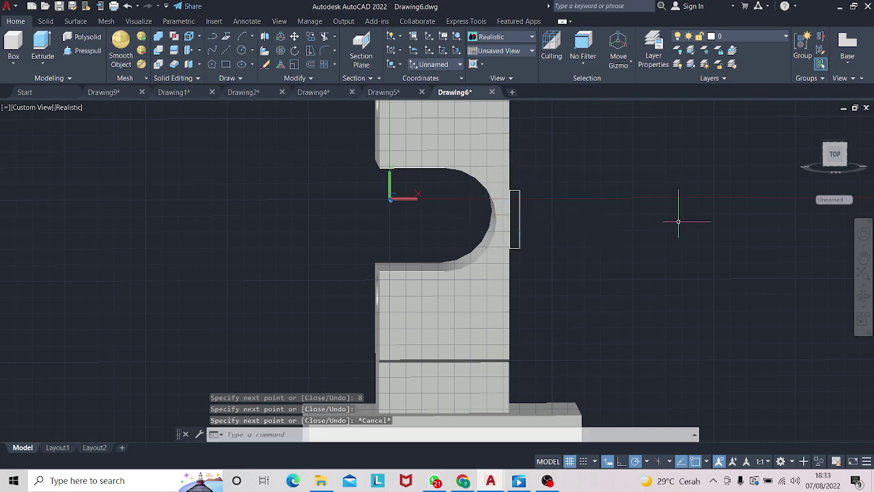
# - Join the three rectangle edges into one closed outline
pyautogui.click(864, 297)
pyautogui.moveTo(734, 272)
pyautogui.mouseDown()
pyautogui.moveTo(687, 273)
pyautogui.moveTo(708, 271)
pyautogui.mouseUp()
pyautogui.press('Escape')
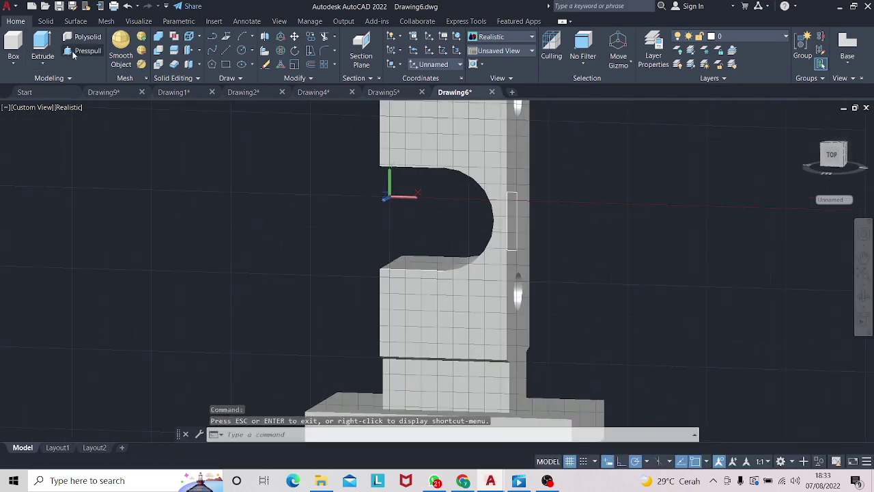
pyautogui.click(83, 50)
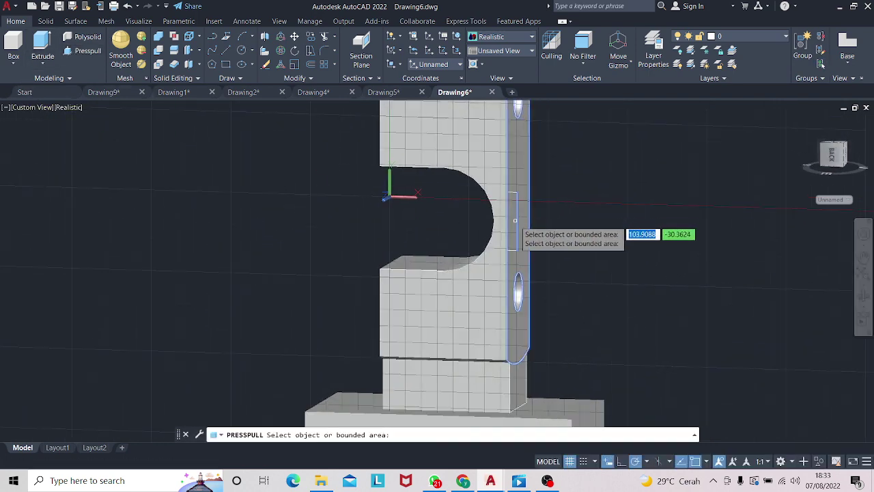
pyautogui.press('Escape')
pyautogui.click(515, 196)
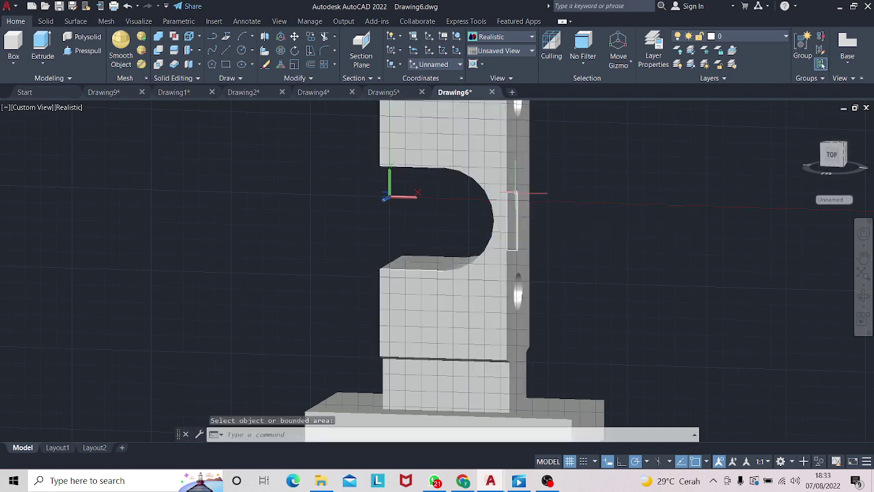
pyautogui.click(516, 194)
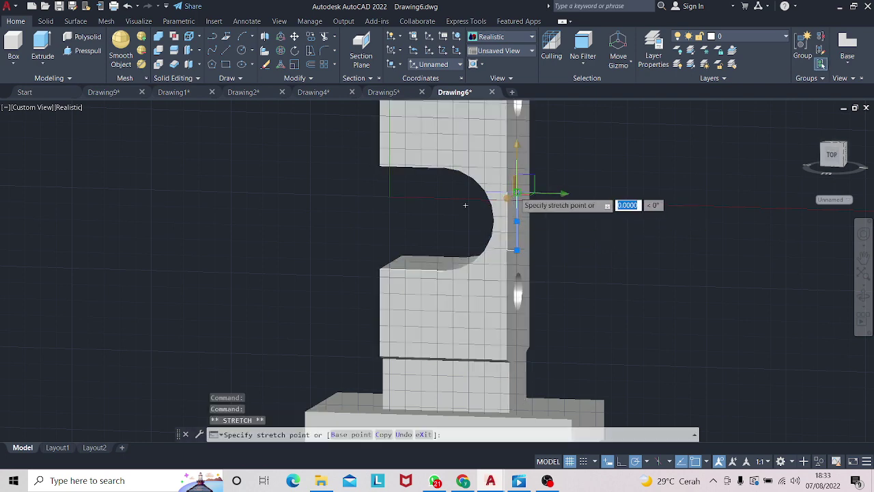
pyautogui.press('Escape')
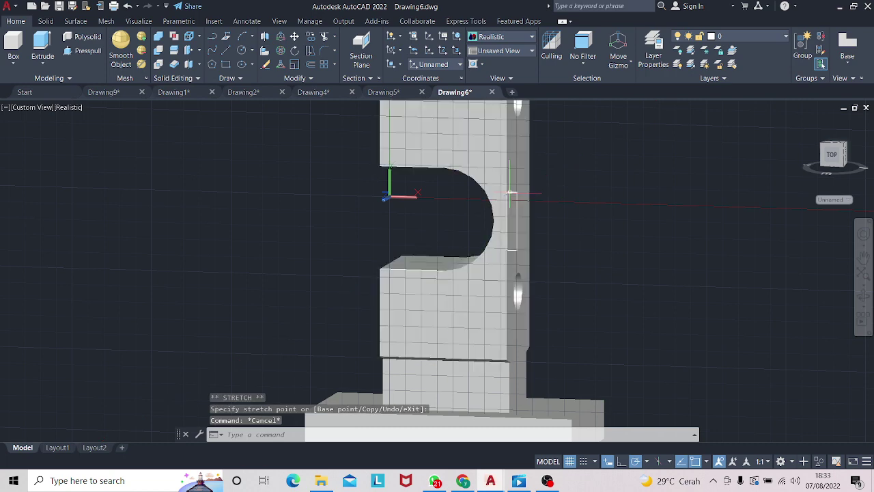
pyautogui.click(512, 253)
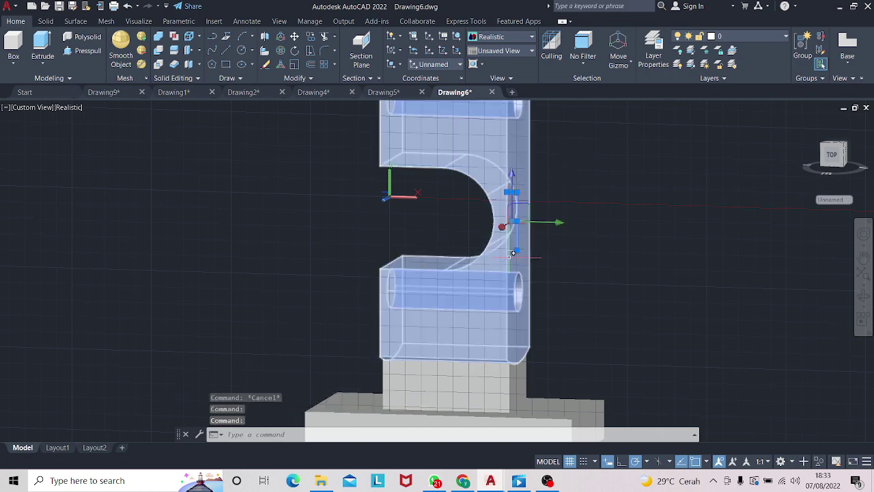
pyautogui.click(511, 248)
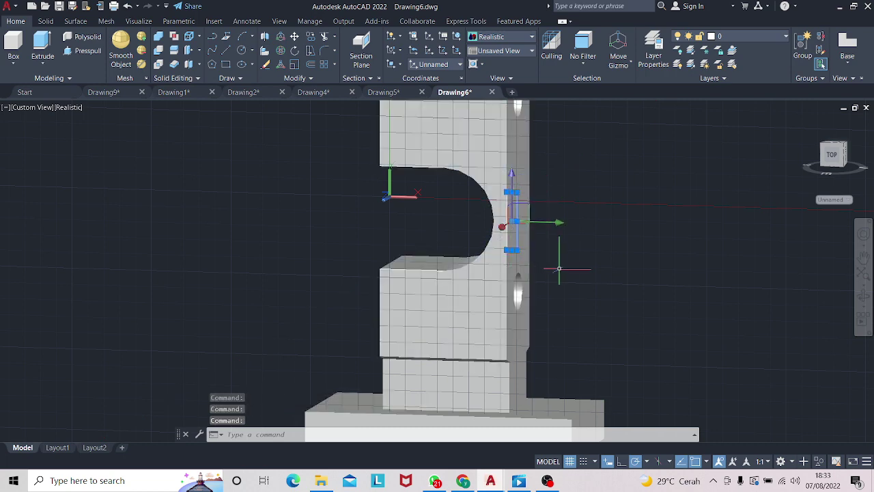
pyautogui.write('JOIN')
pyautogui.press('Return')
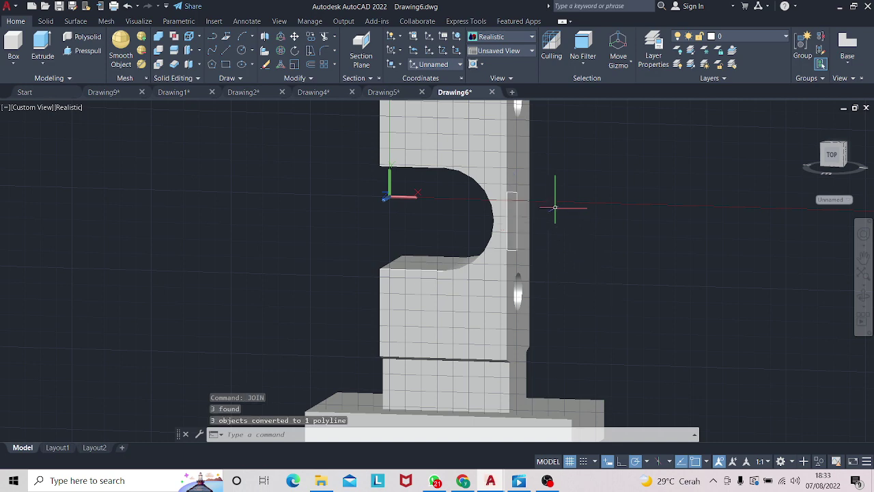
# - Press-pull the closed rectangle out 80 units from the side face
pyautogui.click(85, 51)
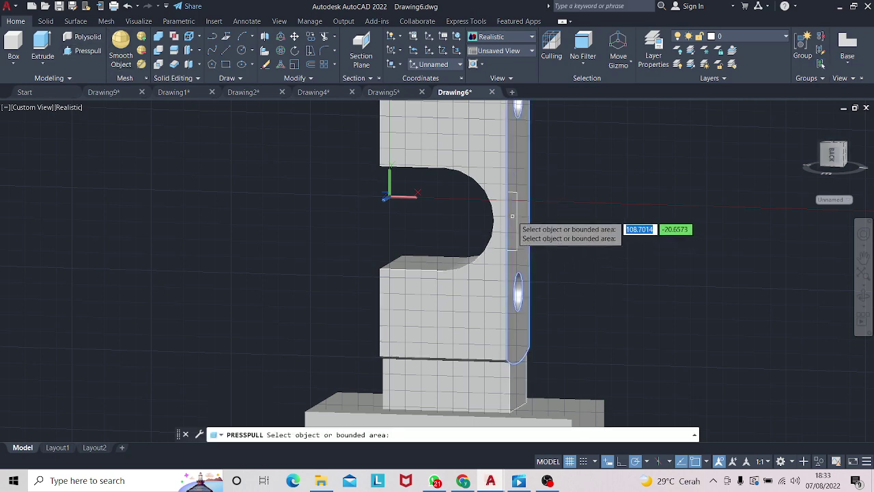
pyautogui.click(515, 207)
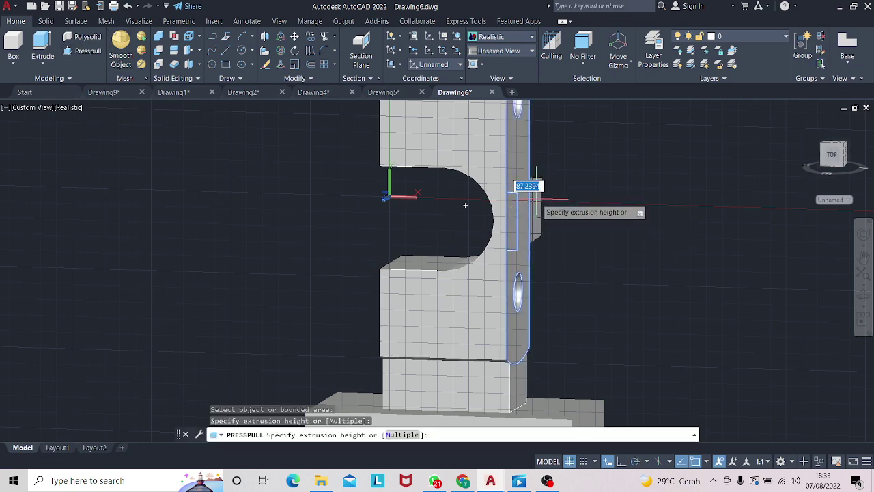
pyautogui.write('80')
pyautogui.press('Return')
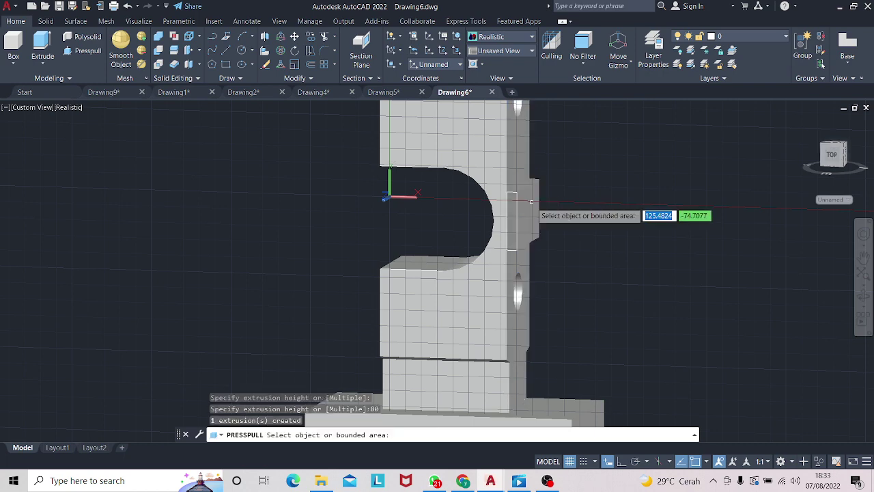
pyautogui.click(861, 295)
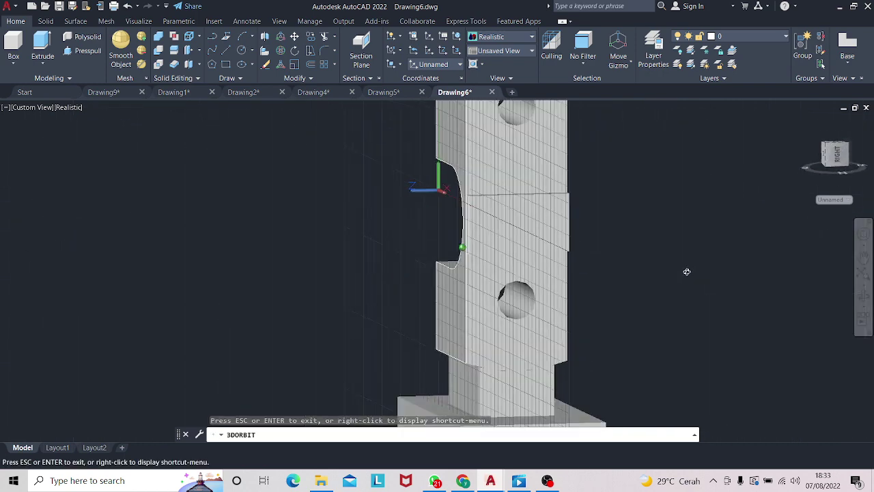
# - End the press-pull and undo the accidental shift of the selected solids
pyautogui.moveTo(687, 269); pyautogui.dragTo(623, 221)
pyautogui.press('Escape')
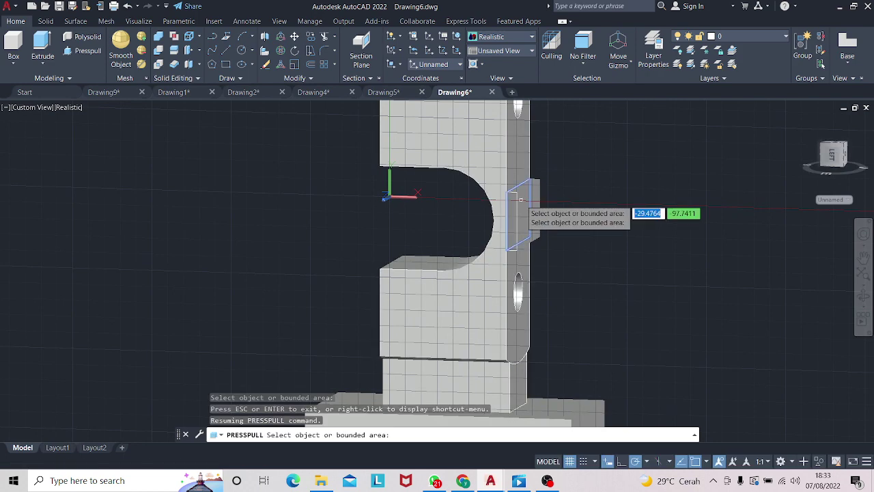
pyautogui.press('Return')
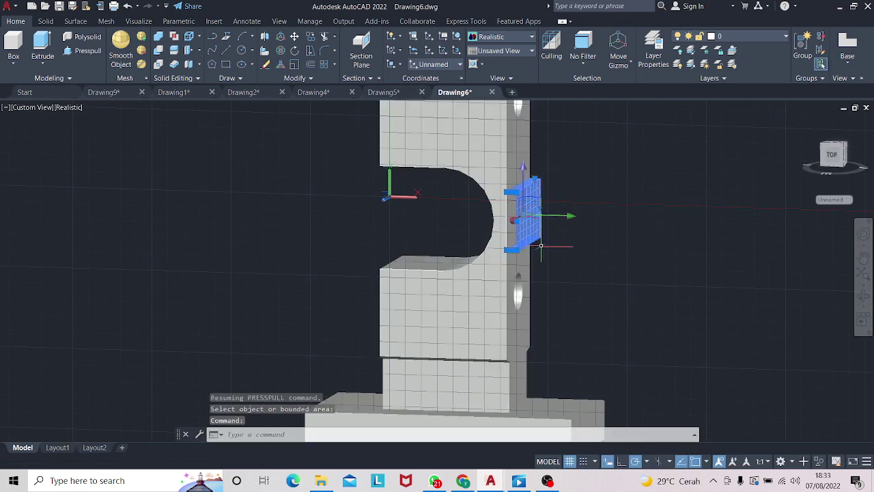
pyautogui.press('Escape')
pyautogui.click(472, 136)
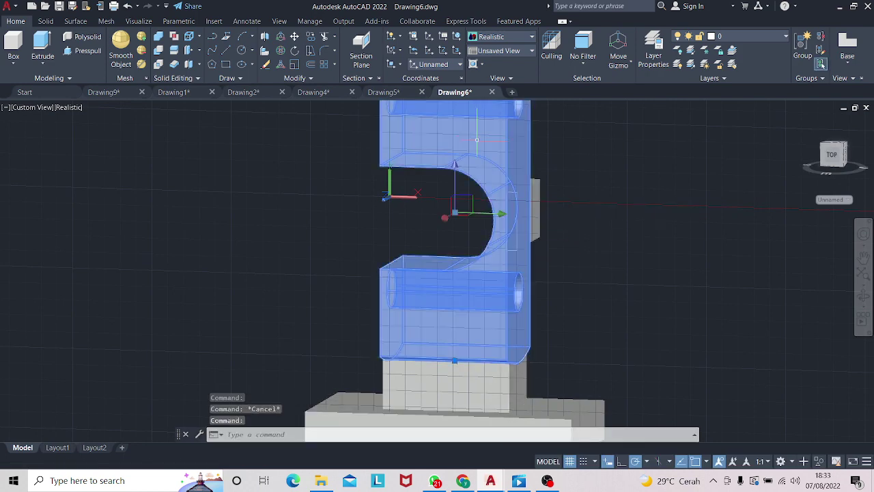
pyautogui.click(539, 200)
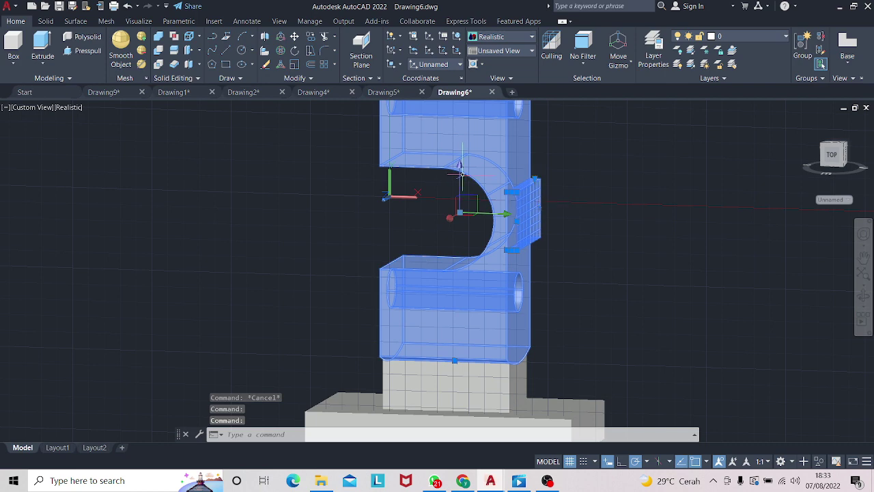
pyautogui.moveTo(455, 173); pyautogui.dragTo(437, 172)
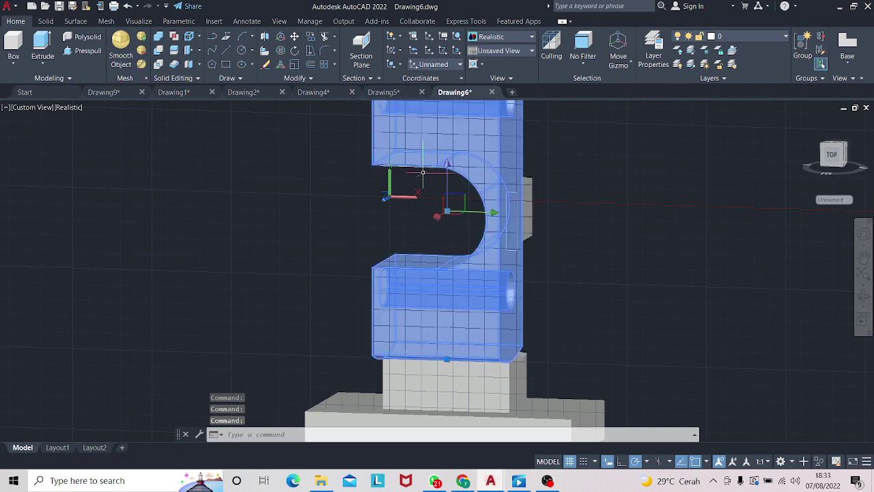
pyautogui.click(447, 166)
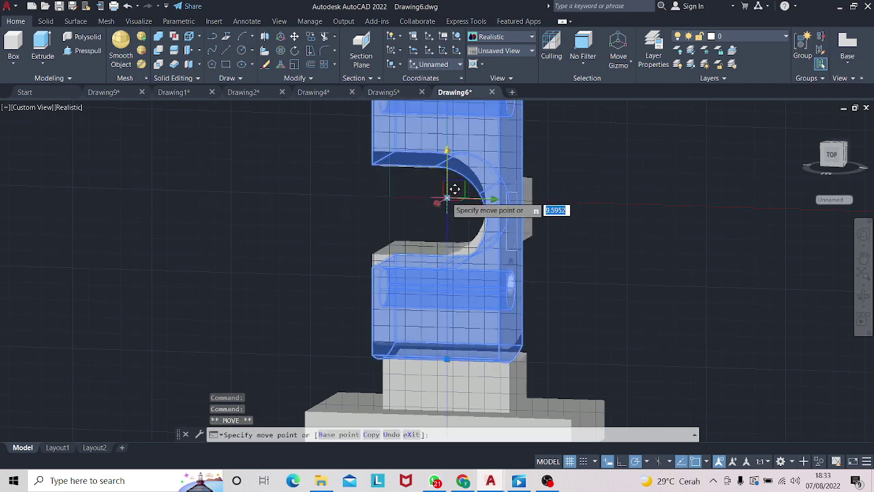
pyautogui.press('Escape')
pyautogui.press('Escape')
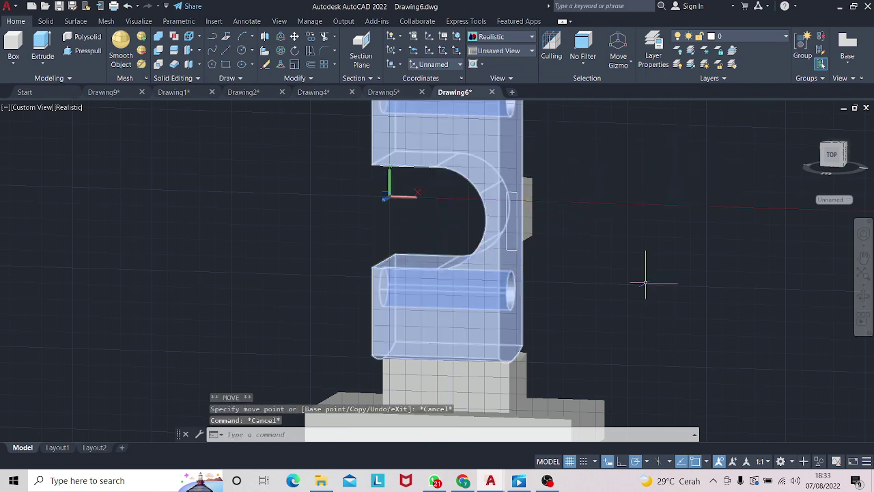
pyautogui.press('Escape')
pyautogui.hotkey('ctrl', 'z')
pyautogui.hotkey('ctrl', 'z')
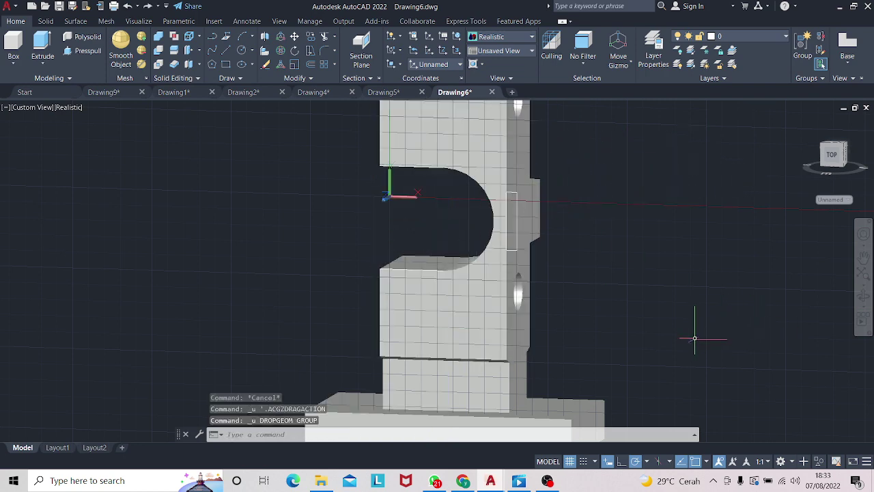
# - Undo the join and the 80-unit side extrusion with repeated Ctrl+Z
pyautogui.click(478, 205)
pyautogui.click(461, 369)
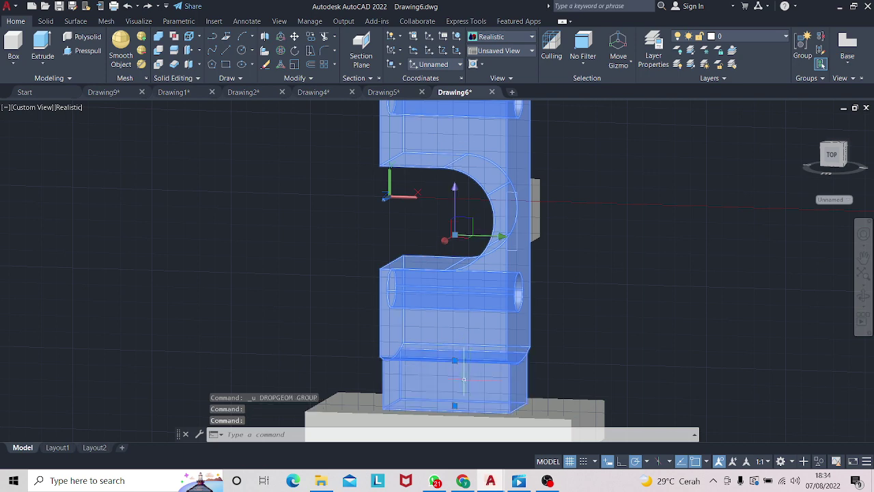
pyautogui.moveTo(506, 369); pyautogui.dragTo(506, 305, button='middle')
pyautogui.click(555, 363)
pyautogui.click(537, 165)
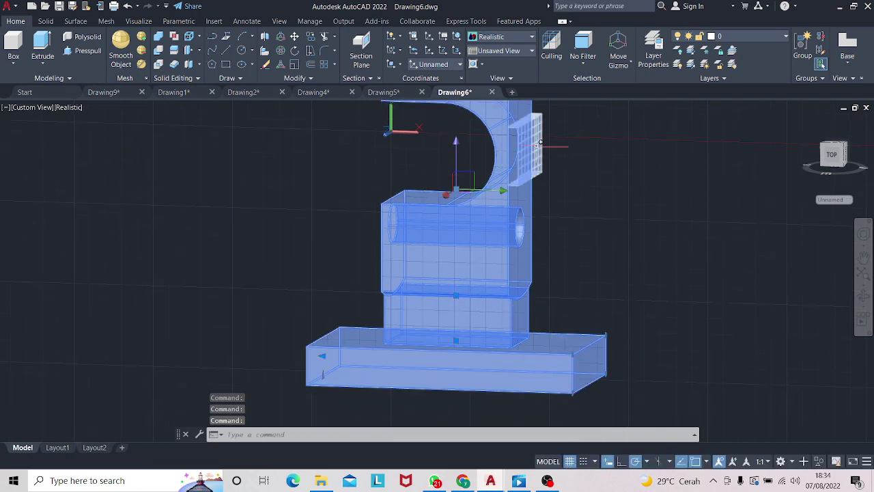
pyautogui.click(481, 193)
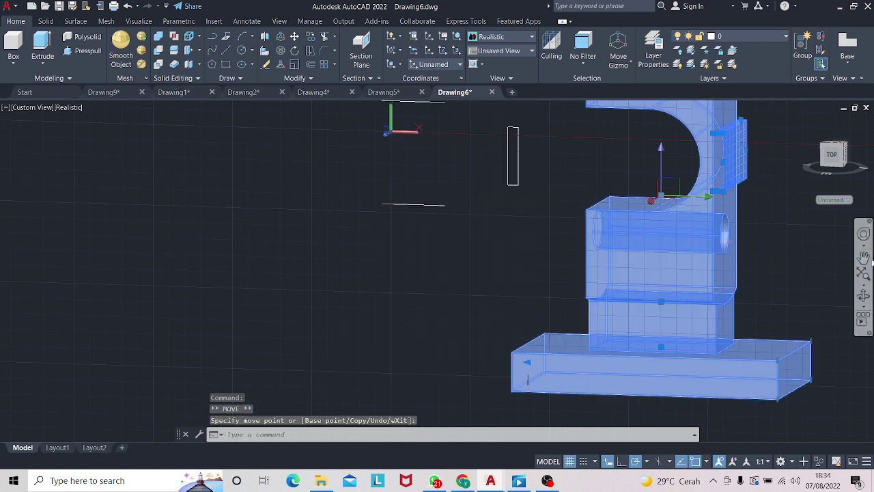
pyautogui.click(863, 295)
pyautogui.moveTo(802, 263)
pyautogui.mouseDown()
pyautogui.moveTo(808, 259)
pyautogui.moveTo(794, 264)
pyautogui.moveTo(811, 260)
pyautogui.moveTo(806, 219)
pyautogui.moveTo(741, 293)
pyautogui.moveTo(757, 295)
pyautogui.mouseUp()
pyautogui.press('Escape')
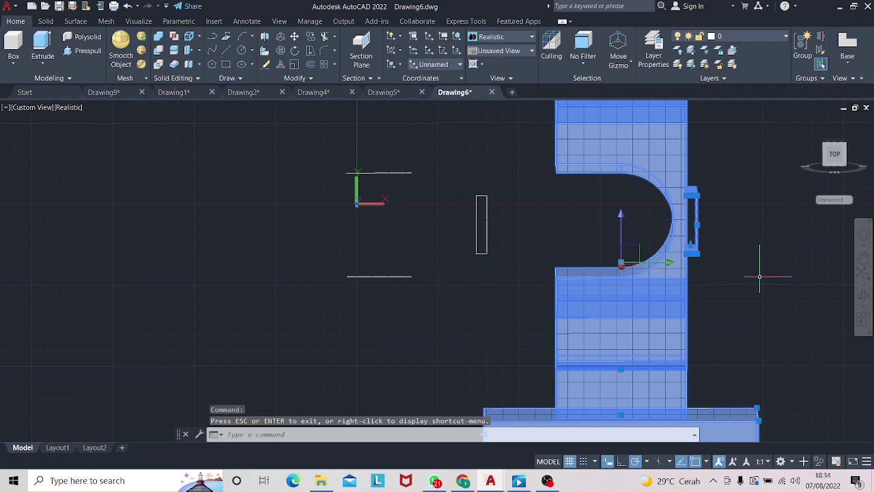
pyautogui.hotkey('ctrl', 'z')
pyautogui.hotkey('ctrl', 'z')
pyautogui.hotkey('ctrl', 'z')
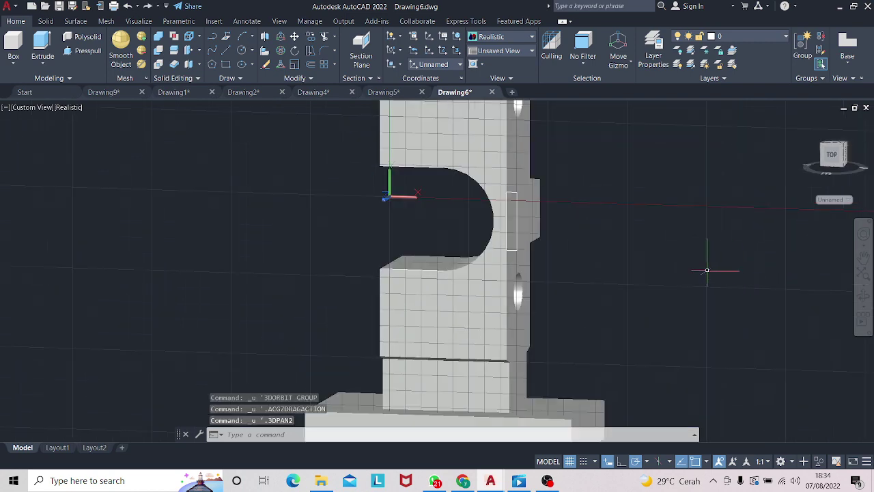
pyautogui.hotkey('ctrl', 'z')
pyautogui.hotkey('ctrl', 'z')
pyautogui.hotkey('ctrl', 'z')
pyautogui.hotkey('ctrl', 'z')
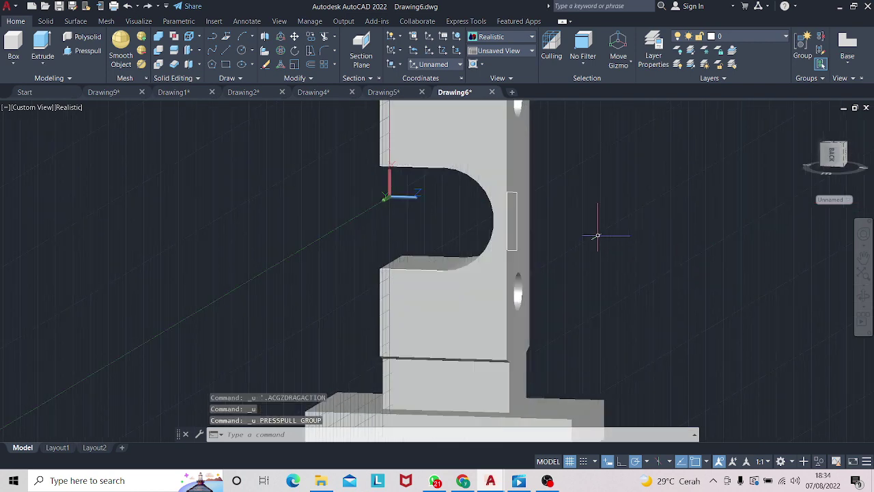
pyautogui.hotkey('ctrl', 'z')
pyautogui.hotkey('ctrl', 'z')
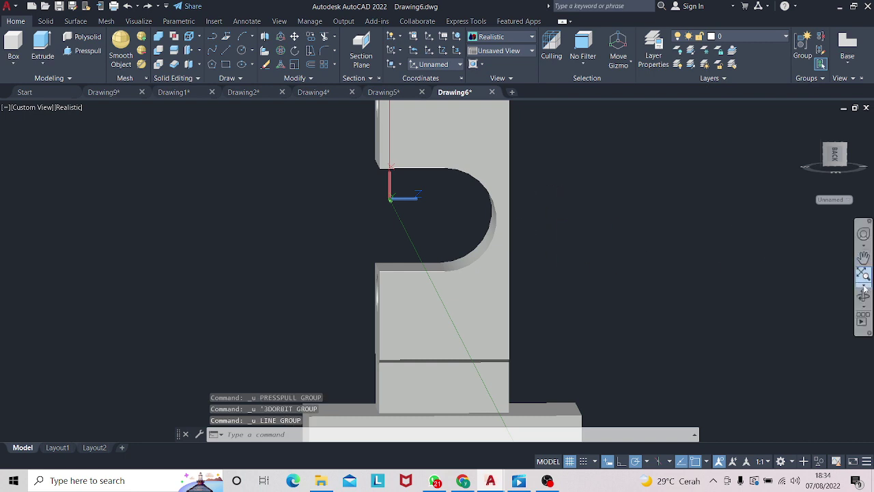
pyautogui.click(864, 290)
pyautogui.moveTo(728, 265)
pyautogui.mouseDown()
pyautogui.moveTo(663, 267)
pyautogui.moveTo(701, 268)
pyautogui.mouseUp()
pyautogui.press('Escape')
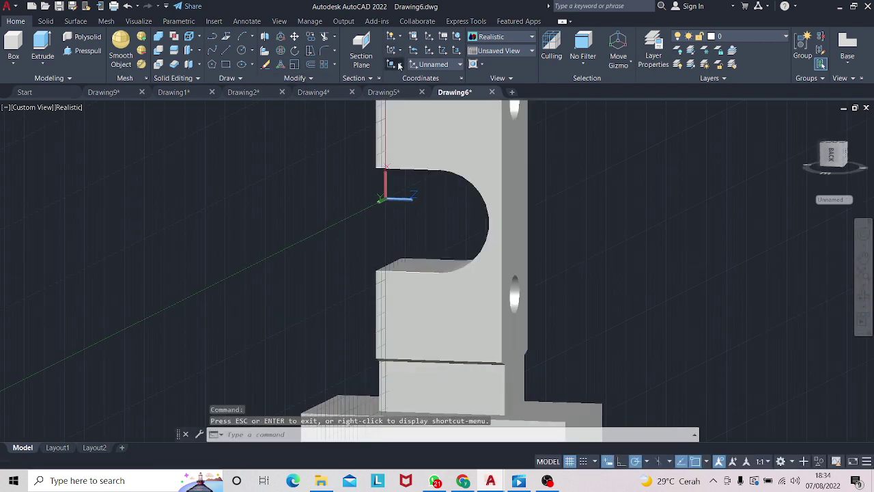
pyautogui.click(400, 65)
pyautogui.click(398, 127)
pyautogui.click(415, 137)
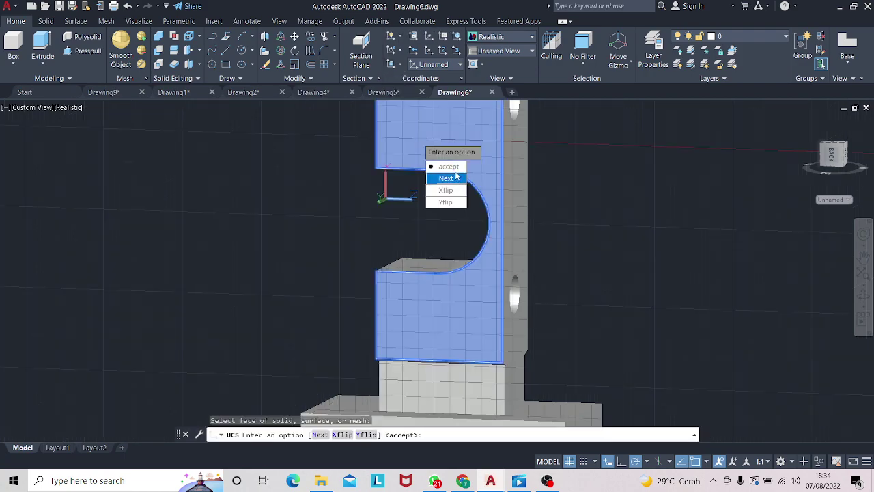
pyautogui.press('Return')
pyautogui.click(863, 299)
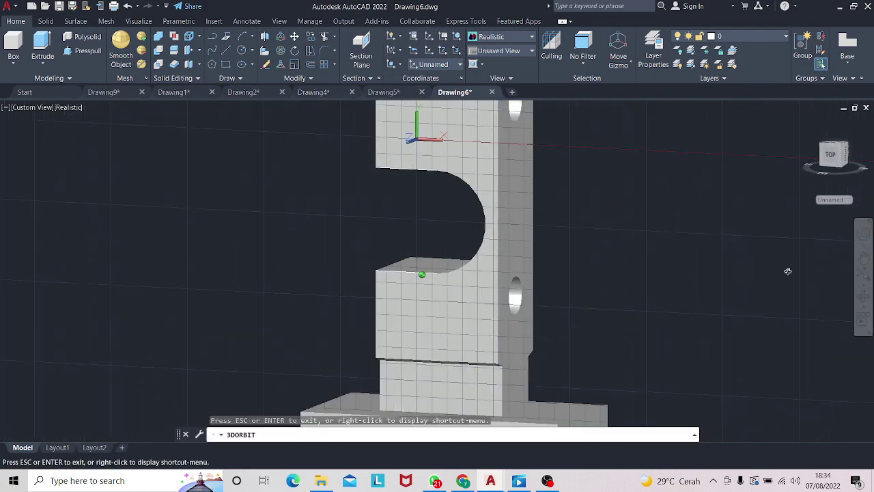
pyautogui.moveTo(786, 269)
pyautogui.mouseDown()
pyautogui.moveTo(738, 269)
pyautogui.moveTo(794, 268)
pyautogui.moveTo(628, 250)
pyautogui.mouseUp()
pyautogui.press('Escape')
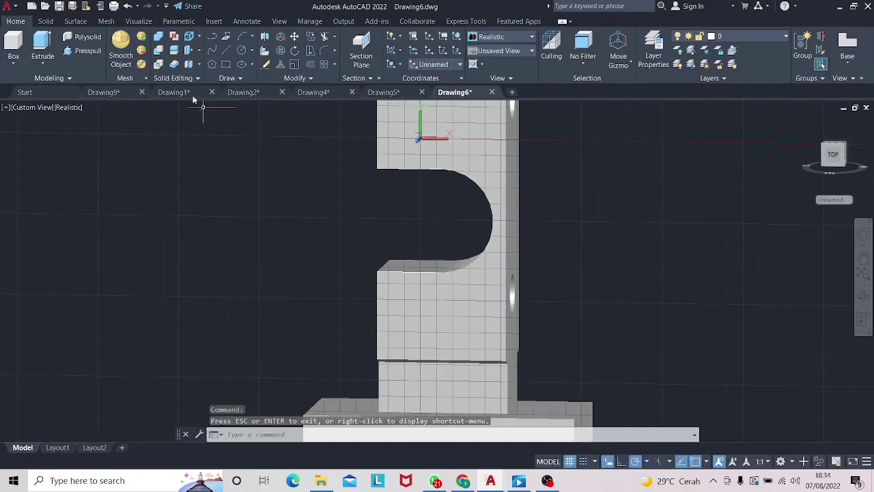
# - Draw the 8, 45, 8 rectangle starting 22.5 from the edge midpoint
pyautogui.click(237, 51)
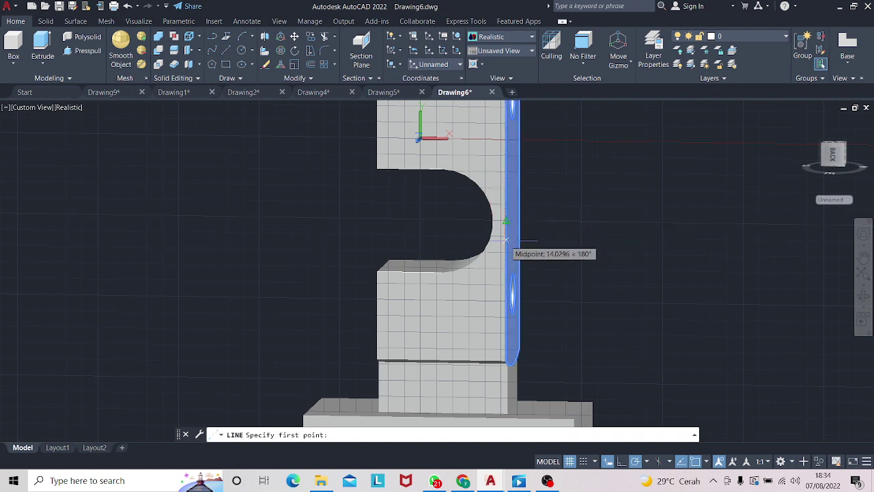
pyautogui.write('22.5')
pyautogui.press('Return')
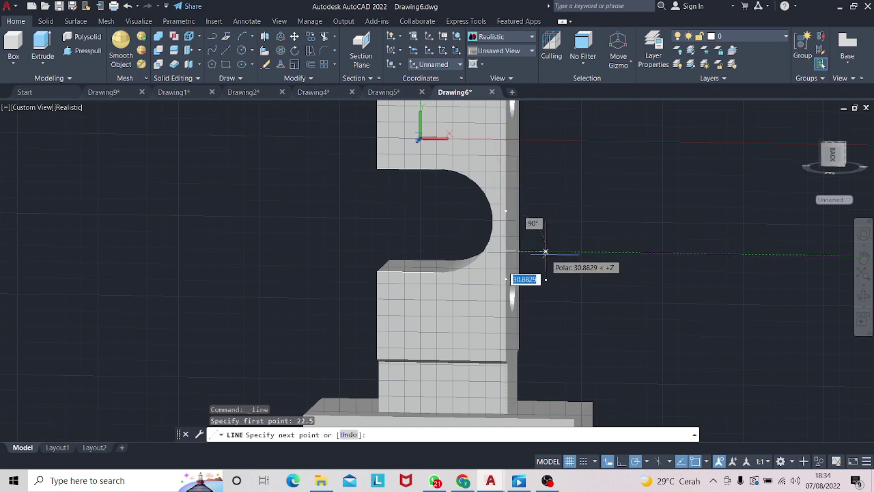
pyautogui.write('8')
pyautogui.press('Return')
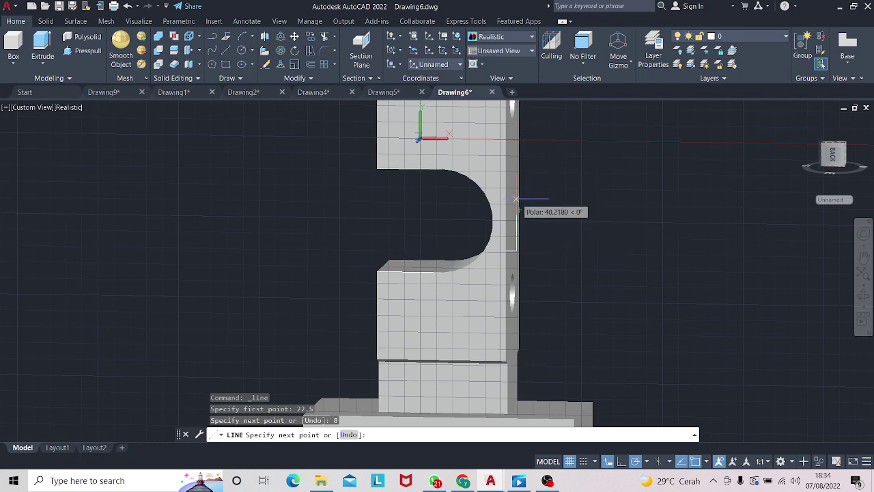
pyautogui.scroll(2, 515, 199)
pyautogui.scroll(2, 516, 200)
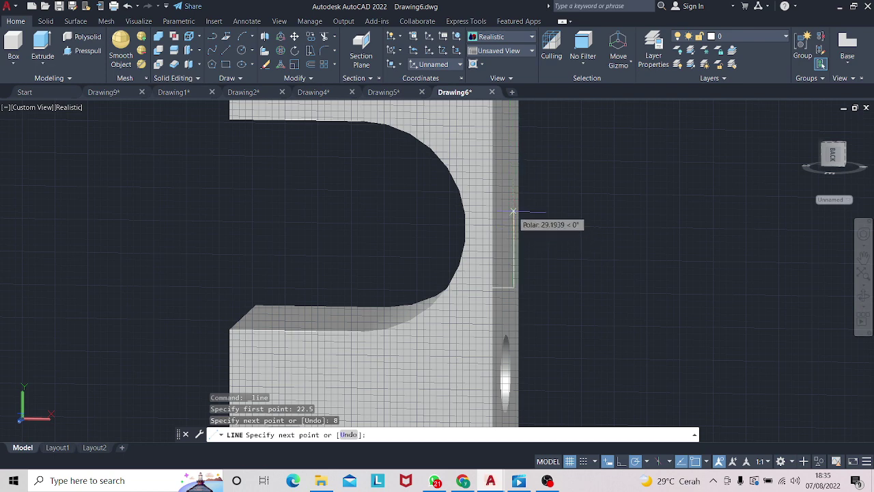
pyautogui.write('45')
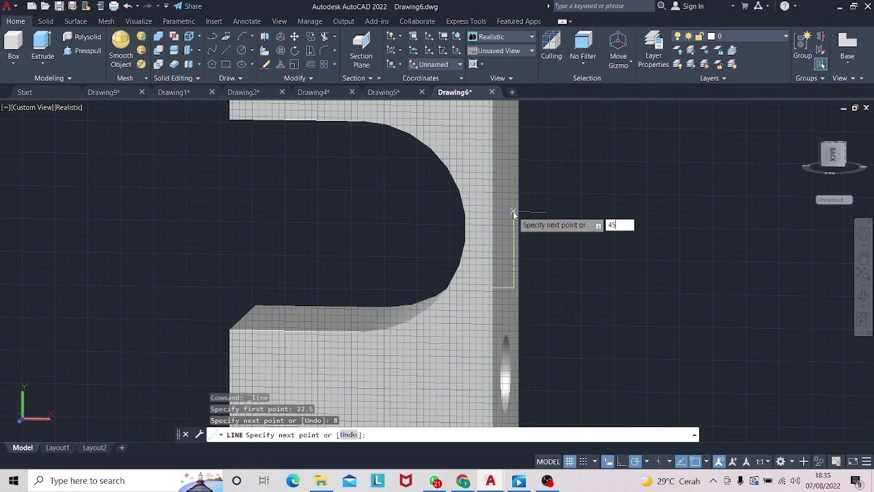
pyautogui.press('Return')
pyautogui.write('8')
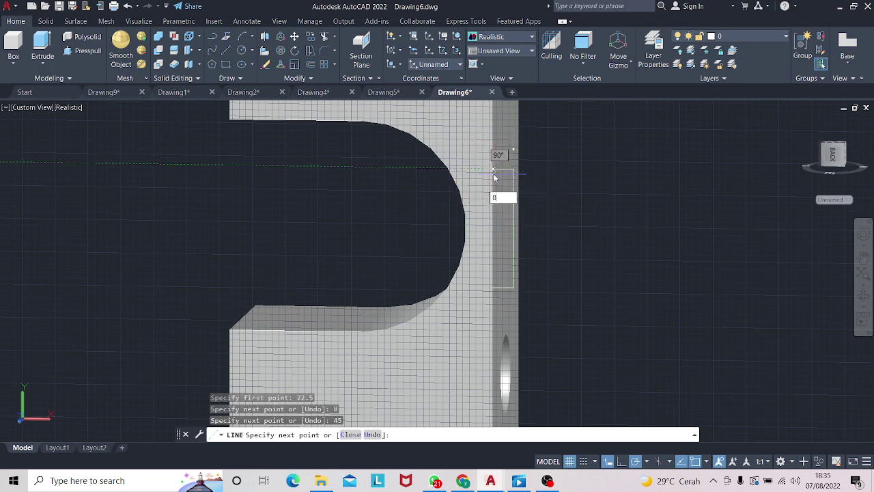
pyautogui.press('Return')
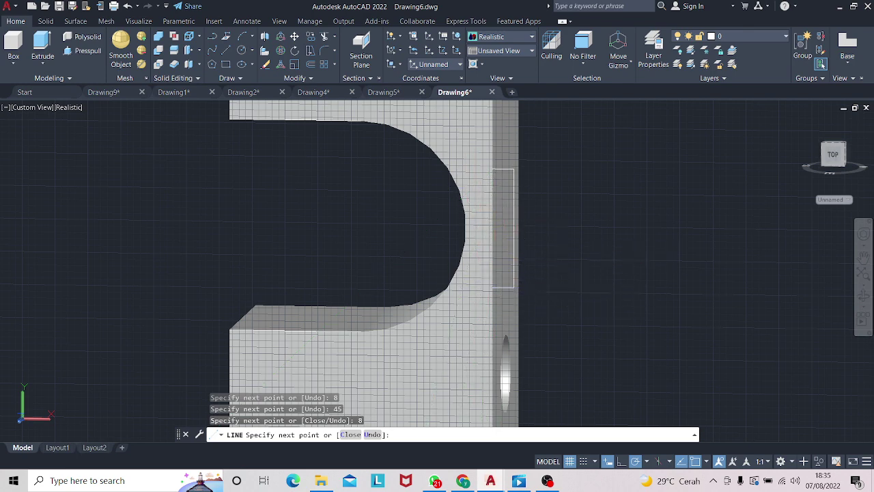
pyautogui.press('Escape')
# - Add an extra line on the face running down to the corner
pyautogui.moveTo(770, 285)
pyautogui.keyDown('shift'); pyautogui.mouseDown(button='middle')
pyautogui.moveTo(765, 294)
pyautogui.moveTo(610, 304)
pyautogui.moveTo(654, 304)
pyautogui.mouseUp(button='middle'); pyautogui.keyUp('shift')
pyautogui.press('Escape')
pyautogui.click(226, 50)
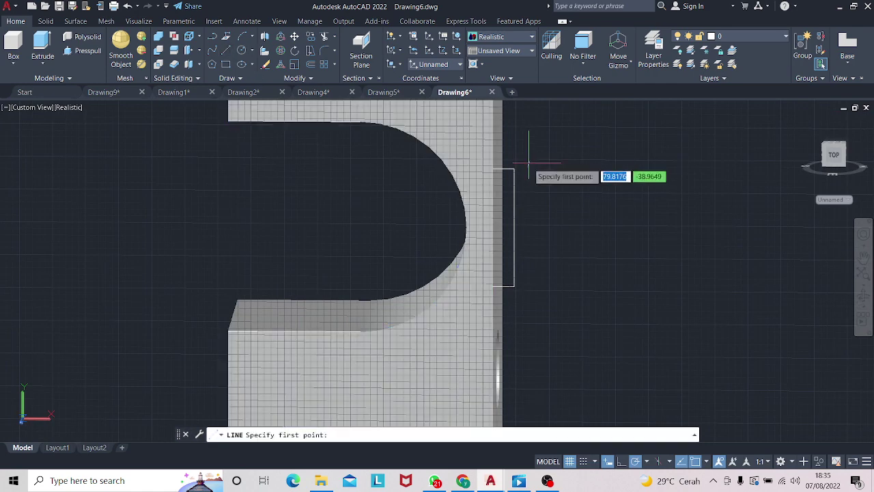
pyautogui.click(494, 169)
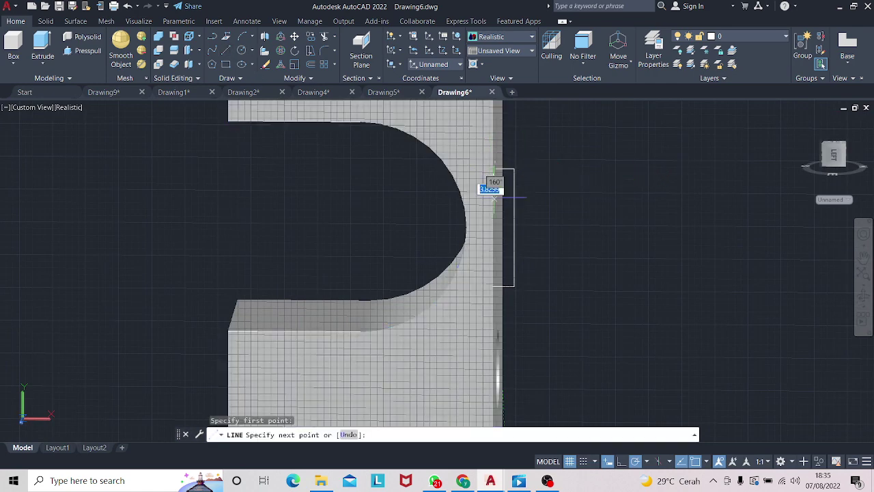
pyautogui.click(493, 286)
pyautogui.press('Escape')
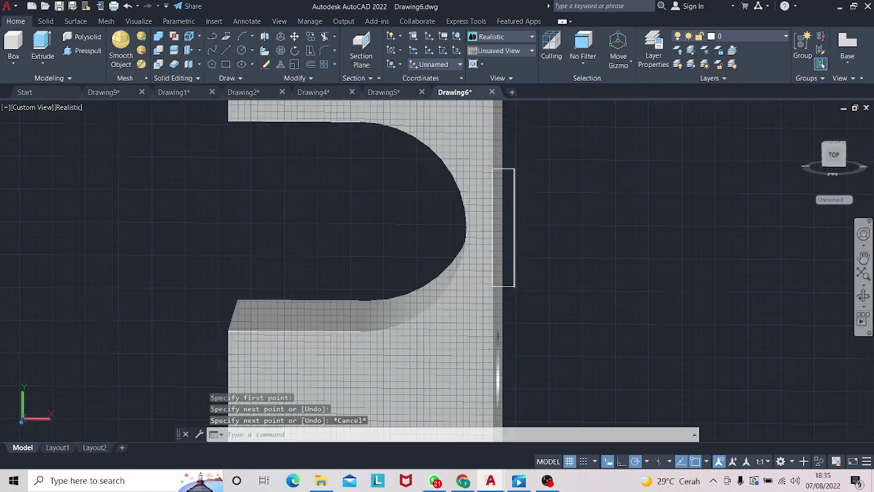
pyautogui.click(863, 295)
# - Join the rectangle's four lines into one closed outline
pyautogui.moveTo(726, 298); pyautogui.dragTo(747, 296)
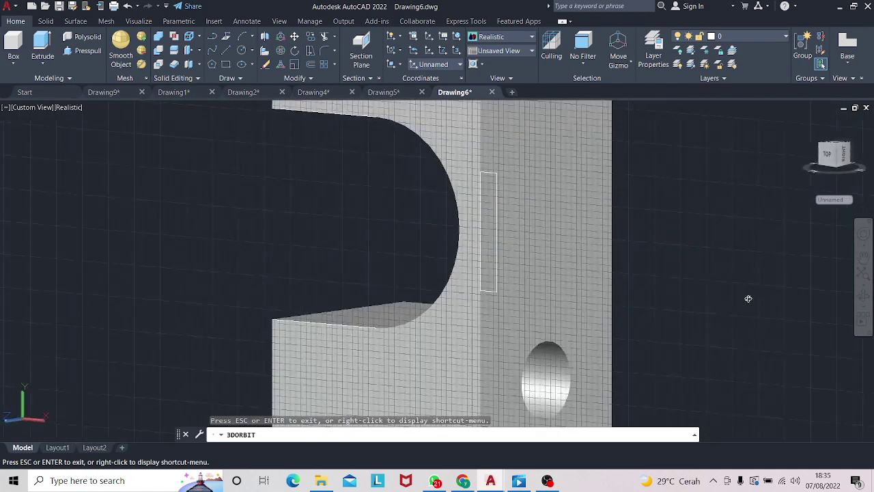
pyautogui.click(82, 50)
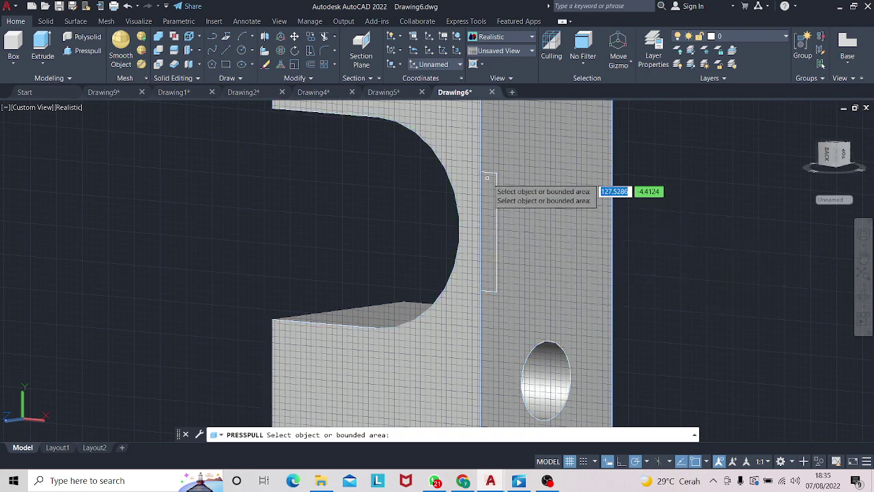
pyautogui.press('Escape')
pyautogui.click(496, 135)
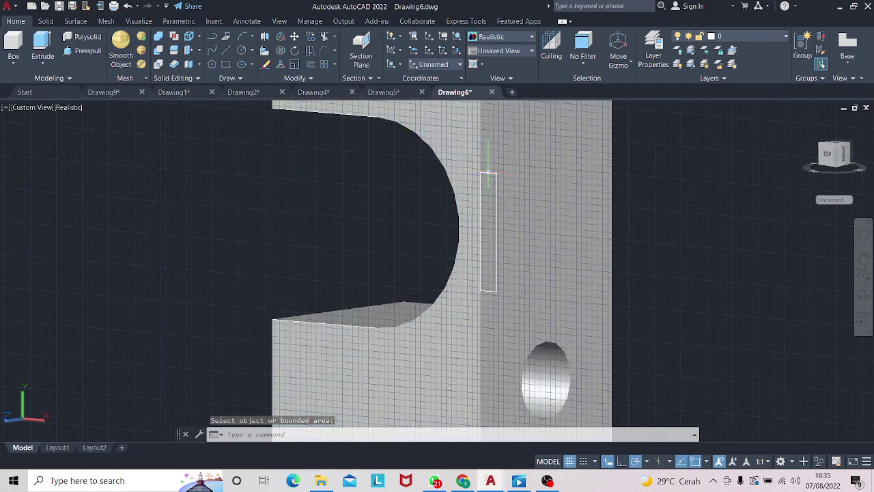
pyautogui.press('Escape')
pyautogui.click(497, 179)
pyautogui.press('Escape')
pyautogui.click(499, 191)
pyautogui.write('join')
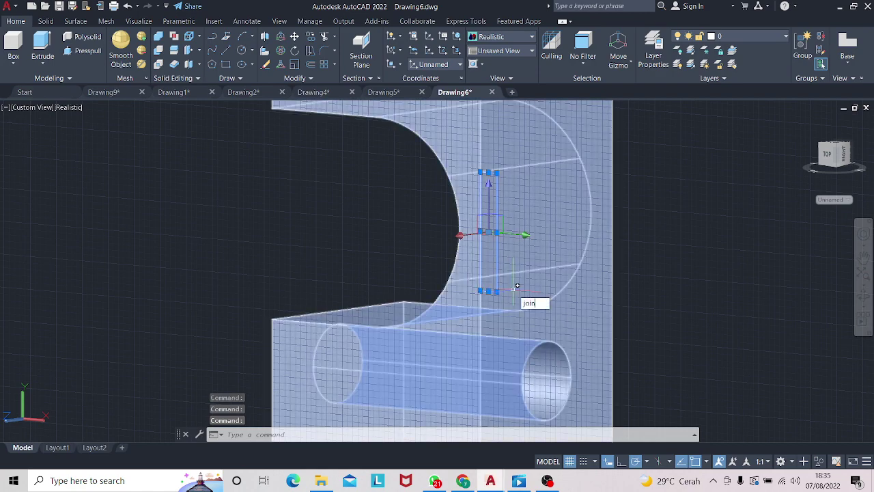
pyautogui.press('Return')
# - Press-pull the rectangle 80 units into a boss beside the slot
pyautogui.click(87, 50)
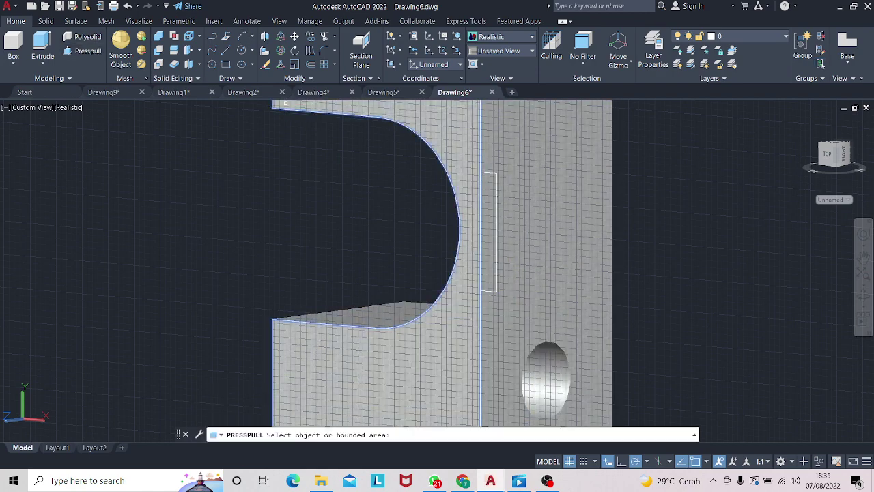
pyautogui.click(495, 217)
pyautogui.write('80')
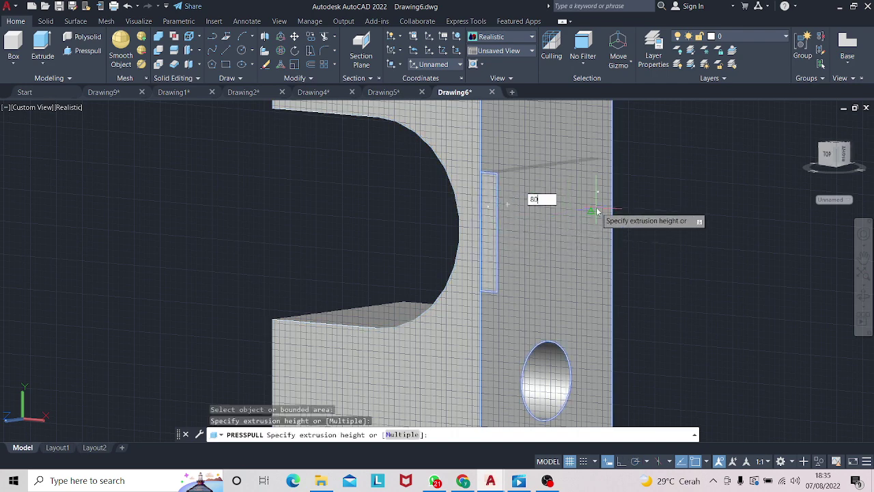
pyautogui.press('Return')
pyautogui.moveTo(775, 289)
pyautogui.keyDown('shift'); pyautogui.mouseDown(button='middle')
pyautogui.moveTo(737, 289)
pyautogui.moveTo(751, 283)
pyautogui.moveTo(630, 250)
pyautogui.moveTo(658, 285)
pyautogui.moveTo(644, 273)
pyautogui.mouseUp(button='middle'); pyautogui.keyUp('shift')
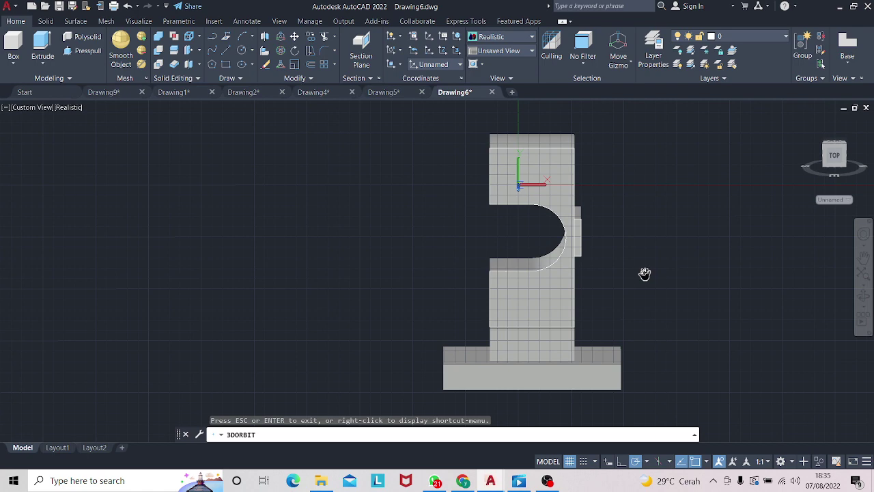
# - Union the upper solid, base strip, base plate and middle block into one body
pyautogui.click(458, 111)
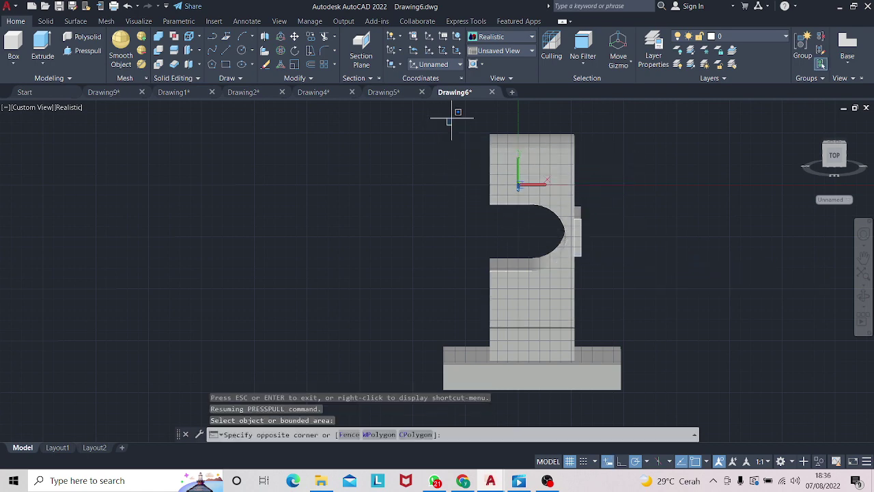
pyautogui.press('Escape')
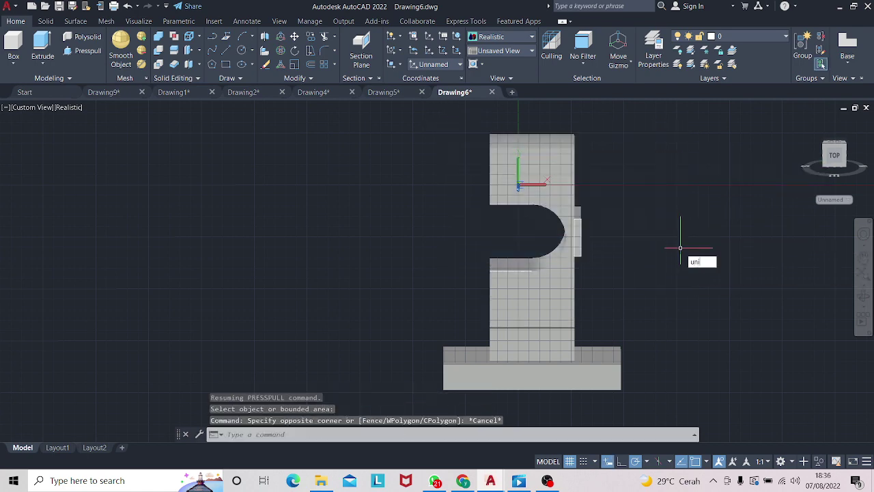
pyautogui.press('Return')
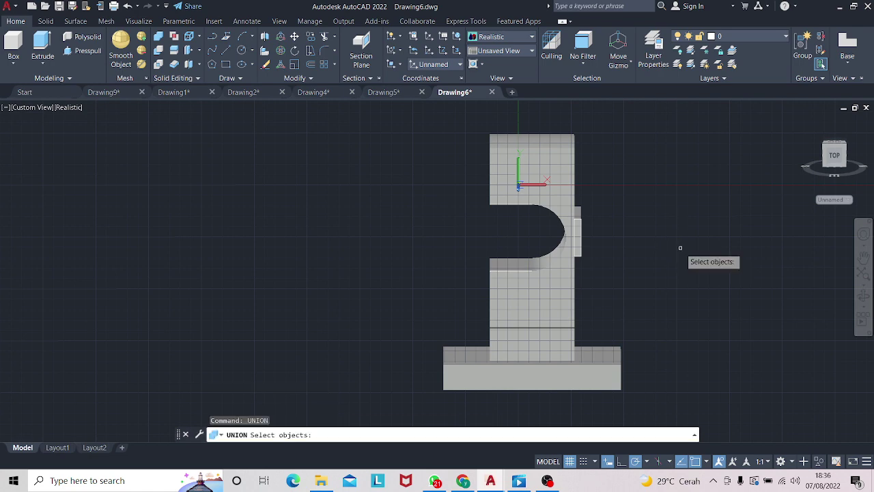
pyautogui.click(546, 181)
pyautogui.click(546, 372)
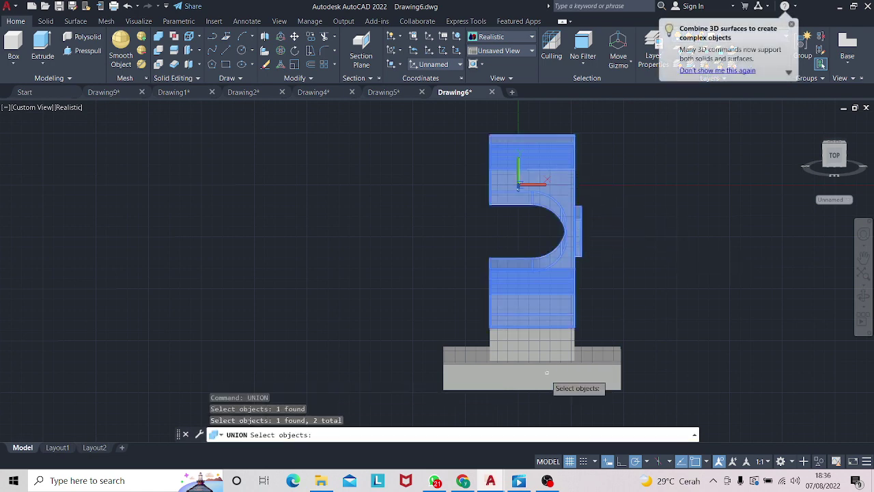
pyautogui.click(543, 374)
pyautogui.click(522, 339)
pyautogui.press('Return')
pyautogui.press('Return')
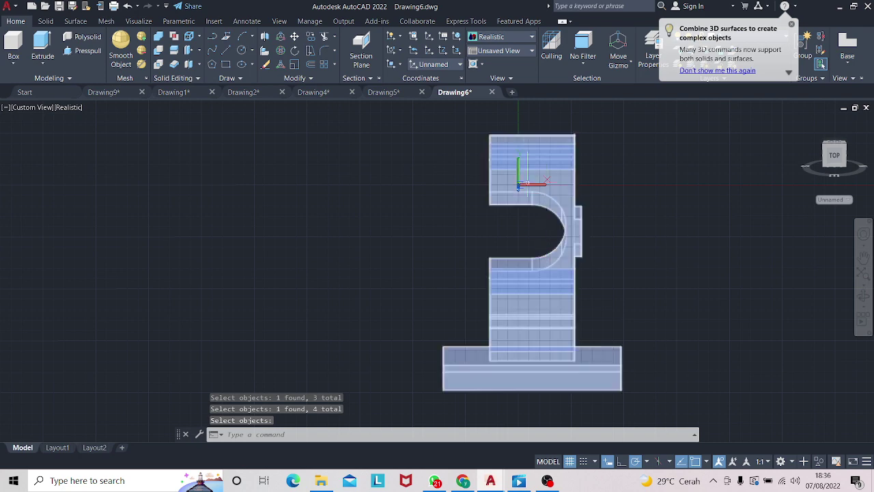
# - Move the solid aside and erase the two stray lines and small rectangle
pyautogui.click(526, 163)
pyautogui.click(542, 258)
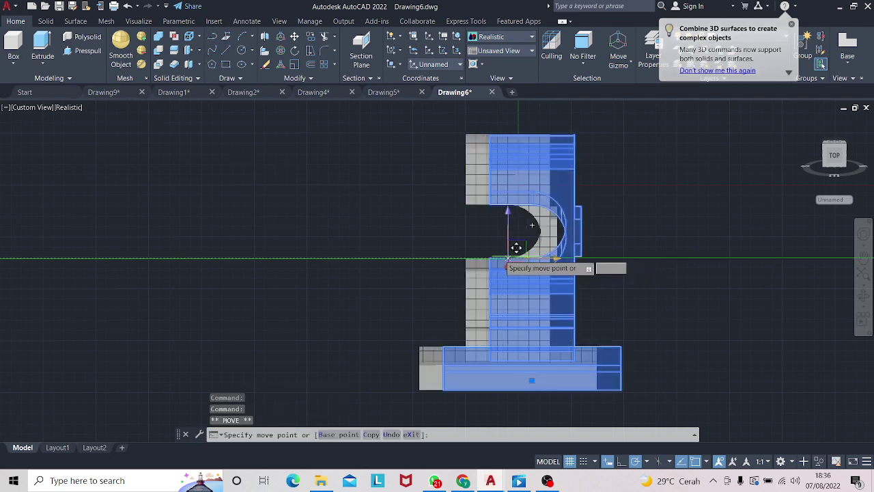
pyautogui.click(529, 241)
pyautogui.click(478, 186)
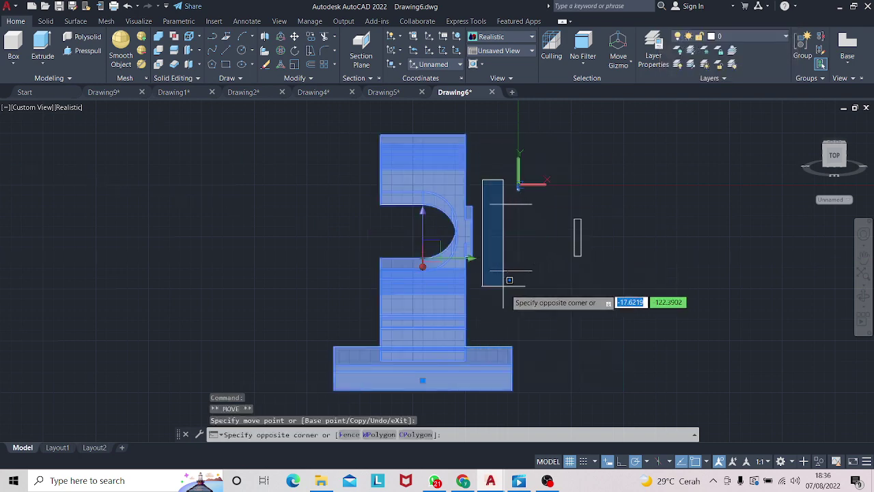
pyautogui.click(611, 300)
pyautogui.press('Escape')
pyautogui.click(482, 179)
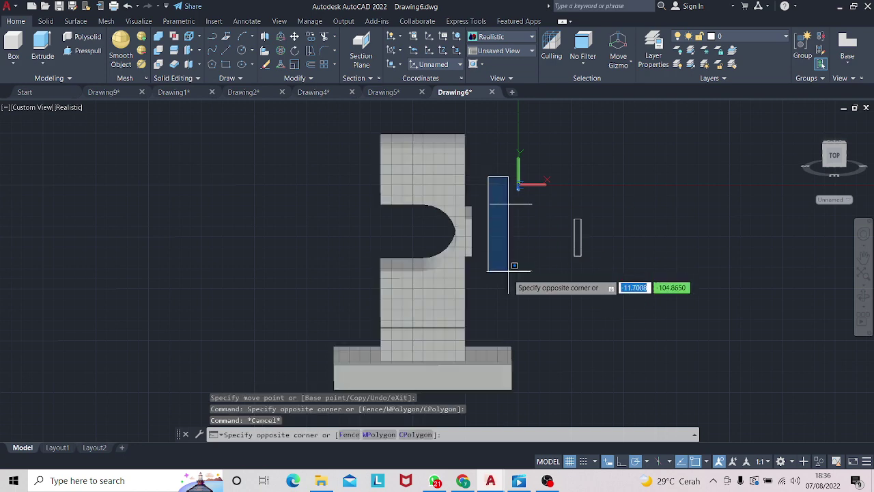
pyautogui.click(607, 296)
pyautogui.press('Delete')
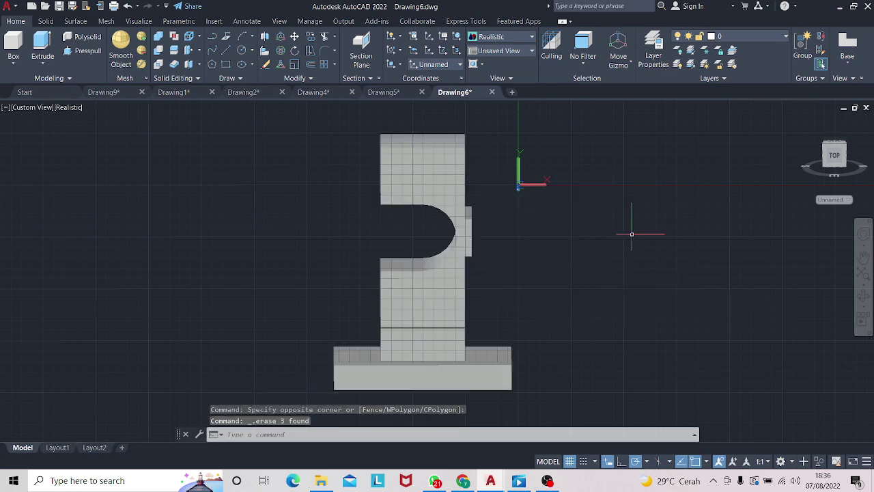
# - Start FILLETEDGE on the solid with a radius of 20
pyautogui.click(863, 304)
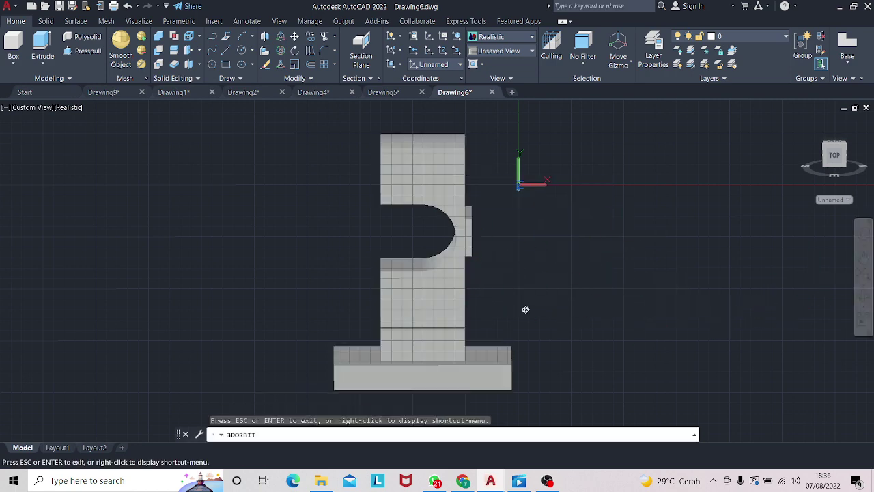
pyautogui.moveTo(524, 307)
pyautogui.mouseDown()
pyautogui.moveTo(548, 316)
pyautogui.moveTo(604, 292)
pyautogui.moveTo(585, 353)
pyautogui.moveTo(572, 362)
pyautogui.moveTo(523, 362)
pyautogui.moveTo(571, 376)
pyautogui.mouseUp()
pyautogui.moveTo(632, 401)
pyautogui.mouseDown()
pyautogui.moveTo(577, 337)
pyautogui.moveTo(628, 357)
pyautogui.moveTo(617, 369)
pyautogui.mouseUp()
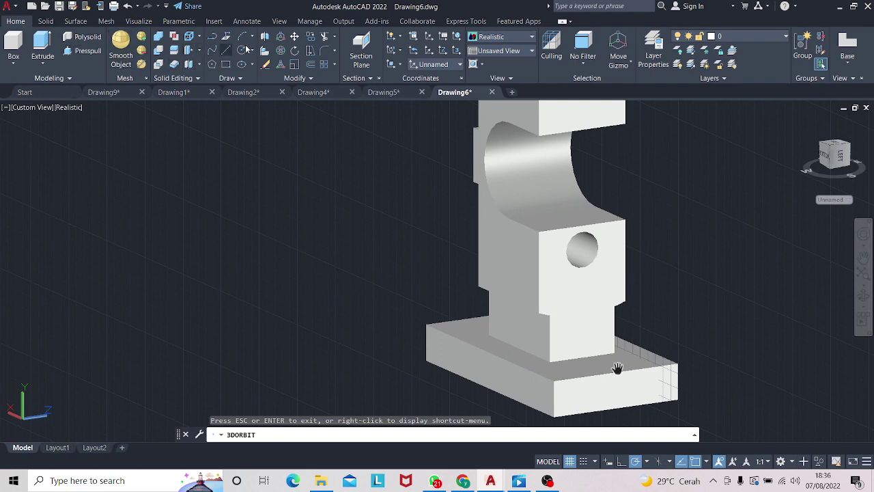
pyautogui.press('Escape')
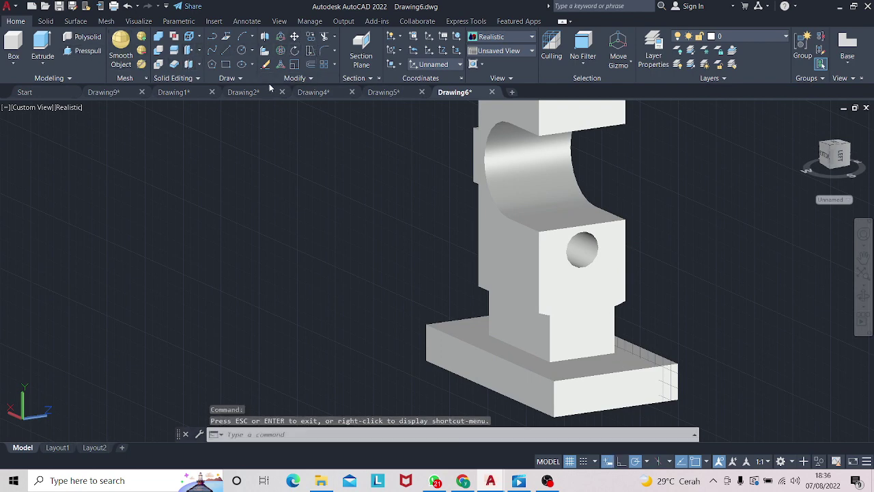
pyautogui.write('filleta')
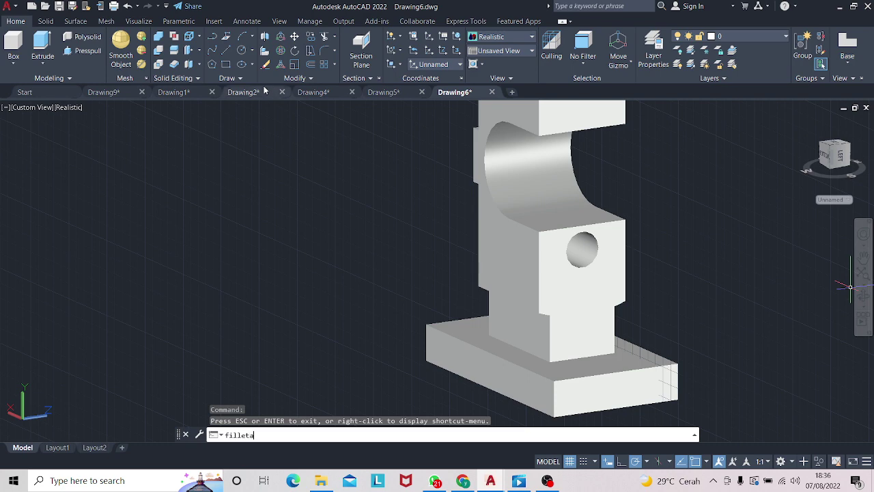
pyautogui.click(261, 377)
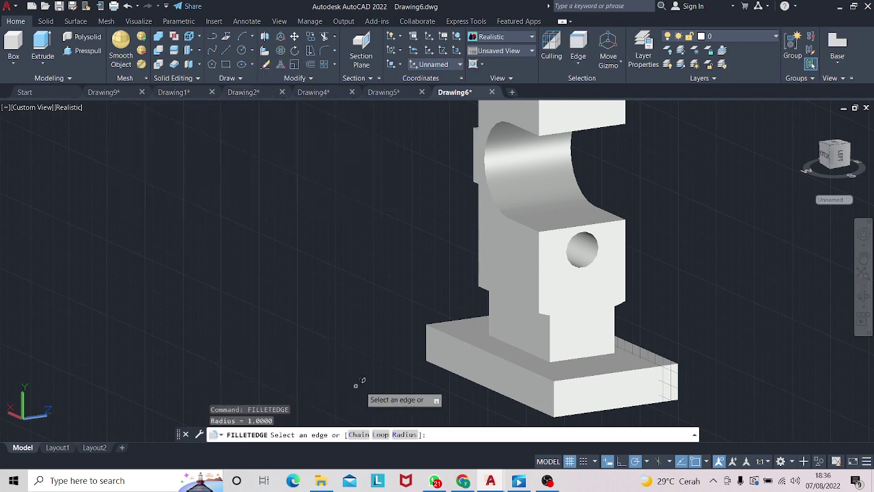
pyautogui.write('r')
pyautogui.press('Return')
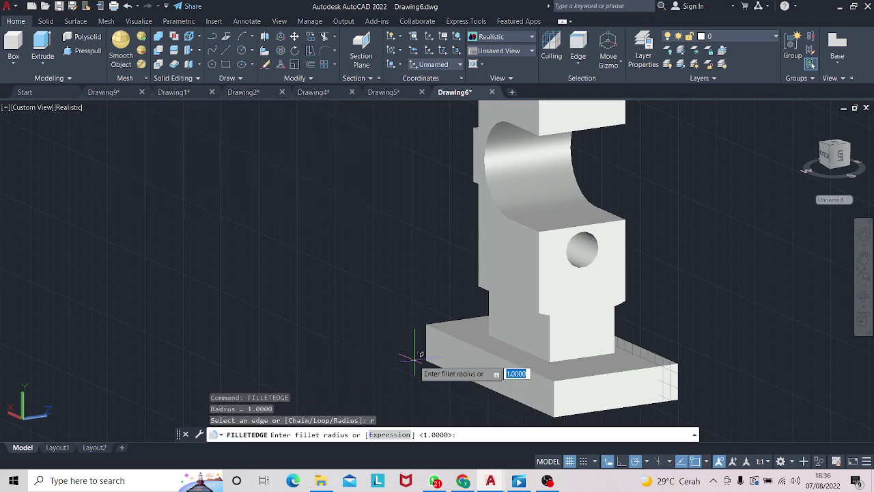
pyautogui.write('20')
pyautogui.press('Return')
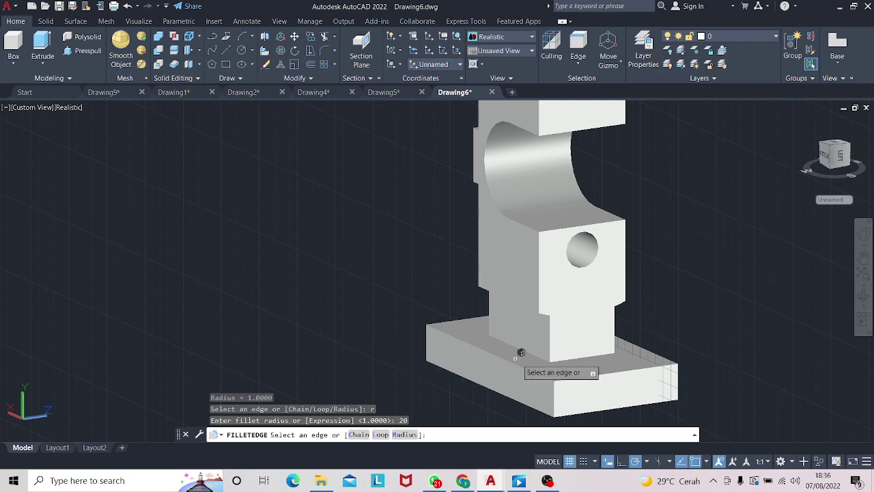
# - Pick the four edges around the upright's base and apply the fillet
pyautogui.click(538, 347)
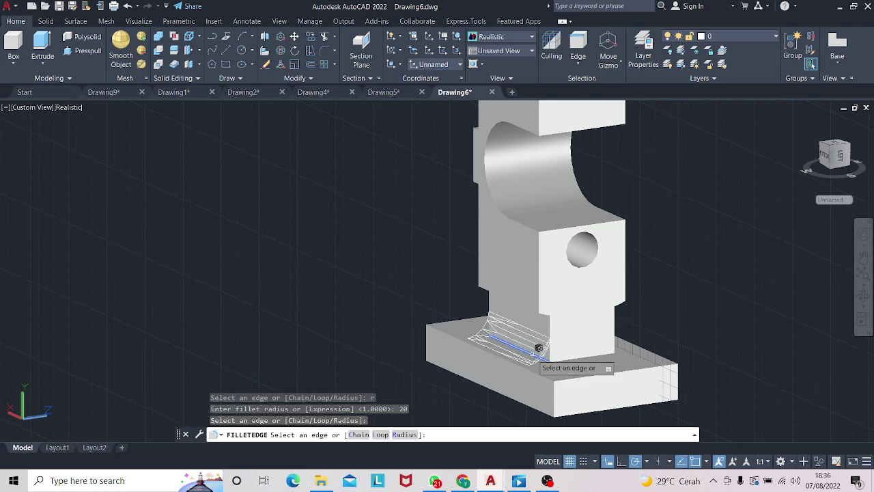
pyautogui.click(579, 353)
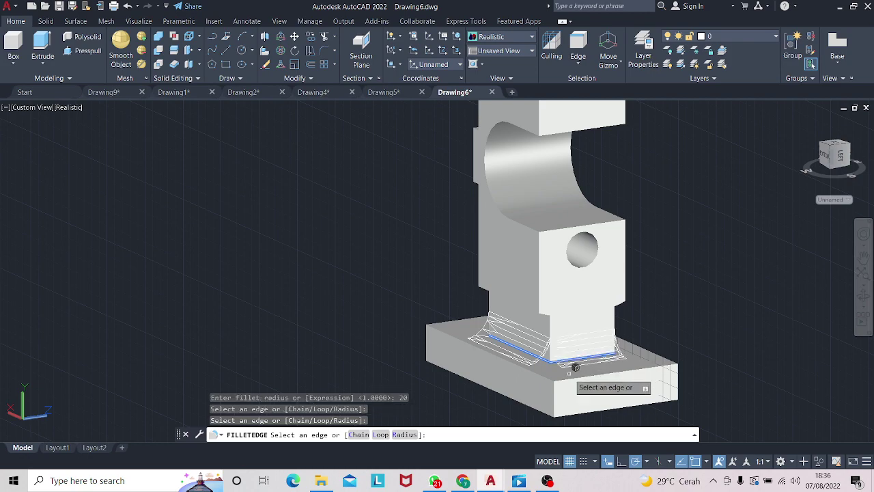
pyautogui.click(862, 295)
pyautogui.moveTo(706, 323); pyautogui.dragTo(538, 370)
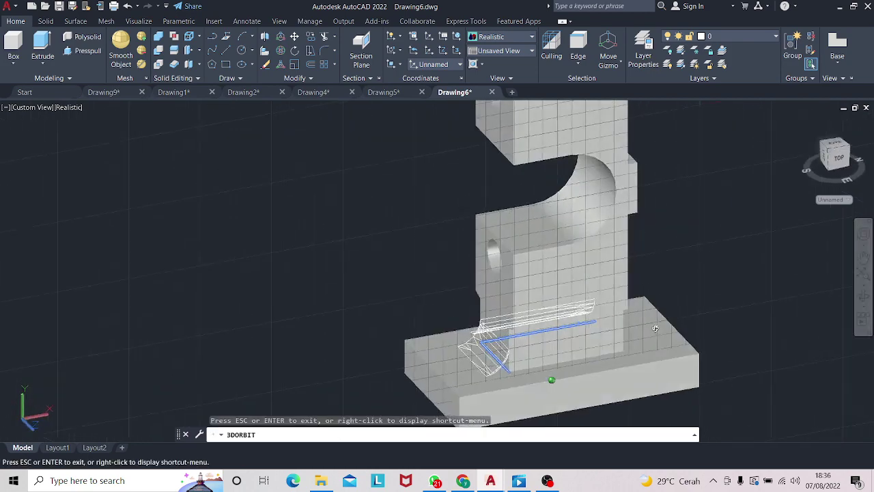
pyautogui.press('Escape')
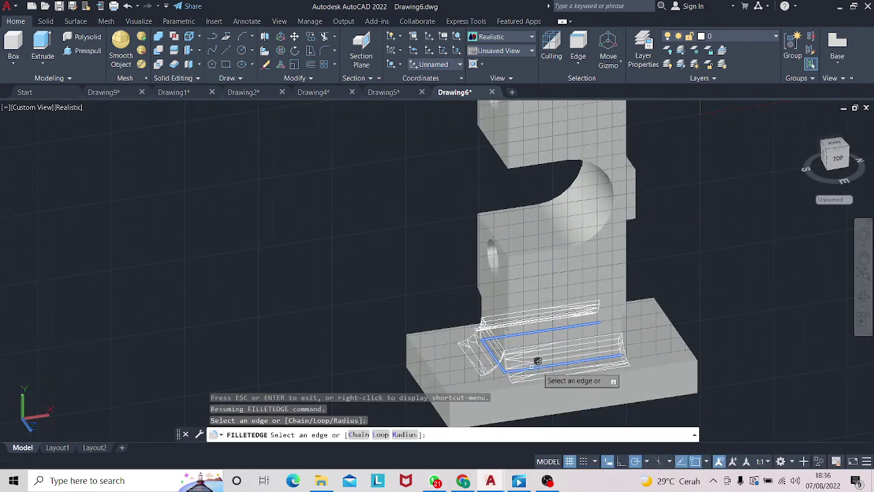
pyautogui.click(862, 295)
pyautogui.moveTo(802, 309); pyautogui.dragTo(715, 292)
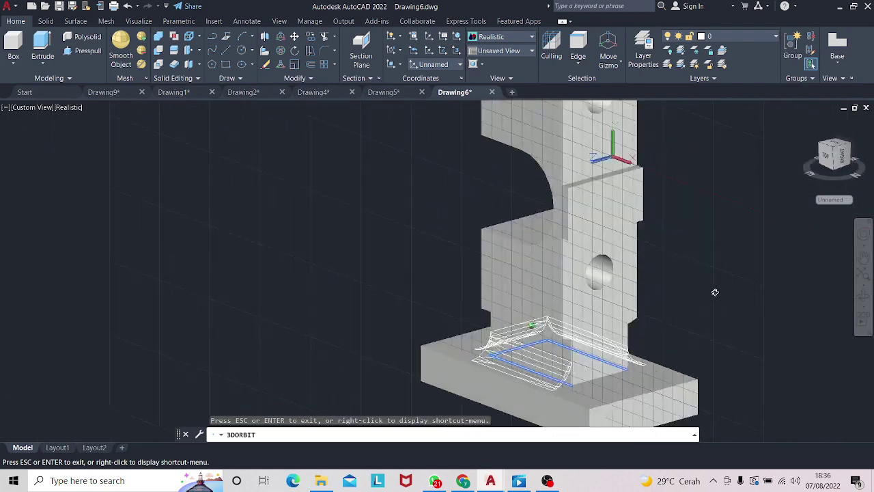
pyautogui.press('Escape')
pyautogui.click(604, 372)
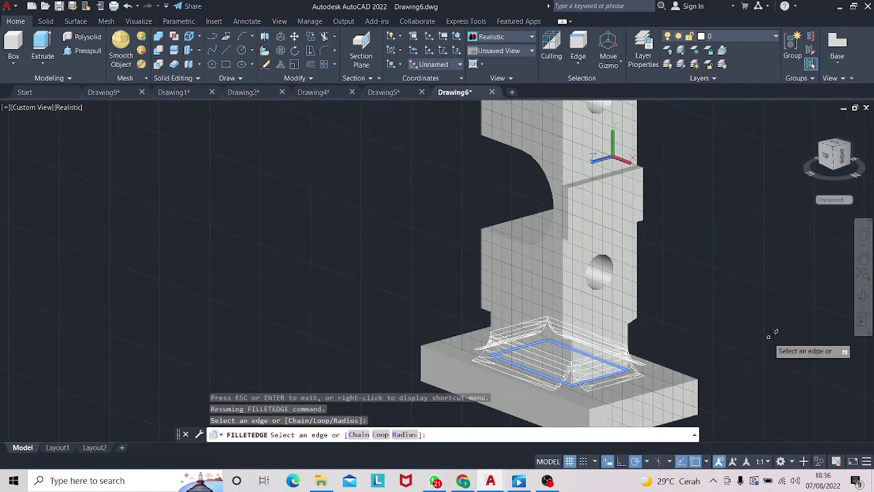
pyautogui.press('Return')
pyautogui.press('Return')
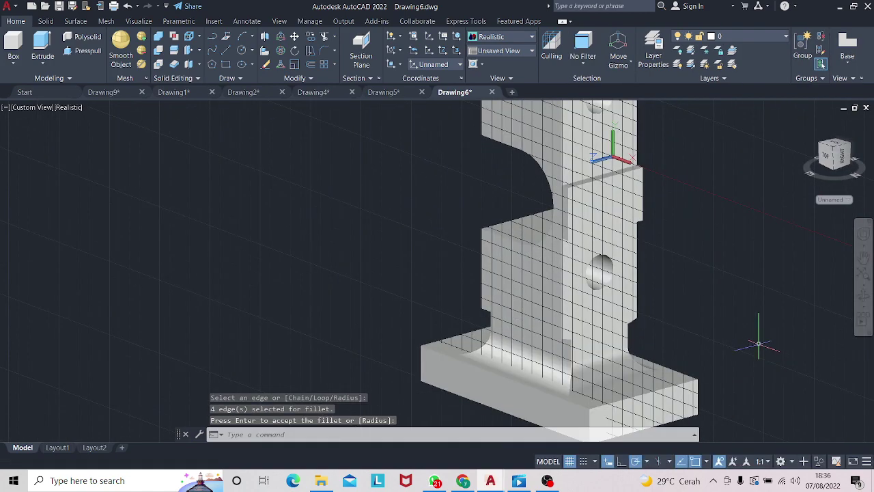
pyautogui.moveTo(659, 297)
pyautogui.keyDown('shift'); pyautogui.mouseDown(button='middle')
pyautogui.moveTo(606, 288)
pyautogui.moveTo(657, 261)
pyautogui.moveTo(611, 246)
pyautogui.mouseUp(button='middle'); pyautogui.keyUp('shift')
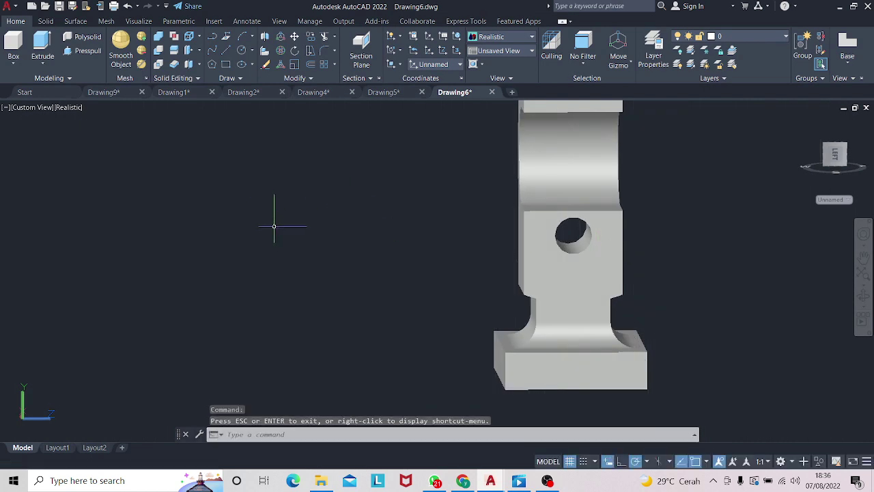
# - Align the UCS to the upright's front face, discarding an accidental rectangle first
pyautogui.click(226, 64)
pyautogui.click(192, 137)
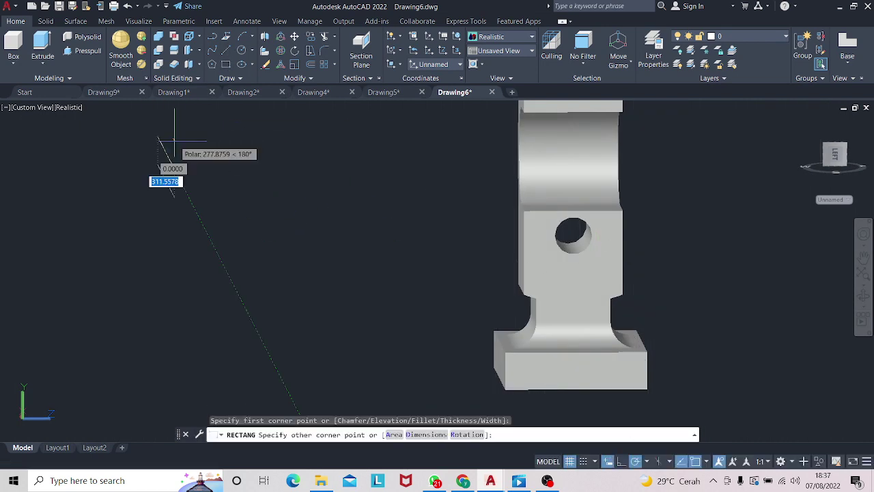
pyautogui.press('Escape')
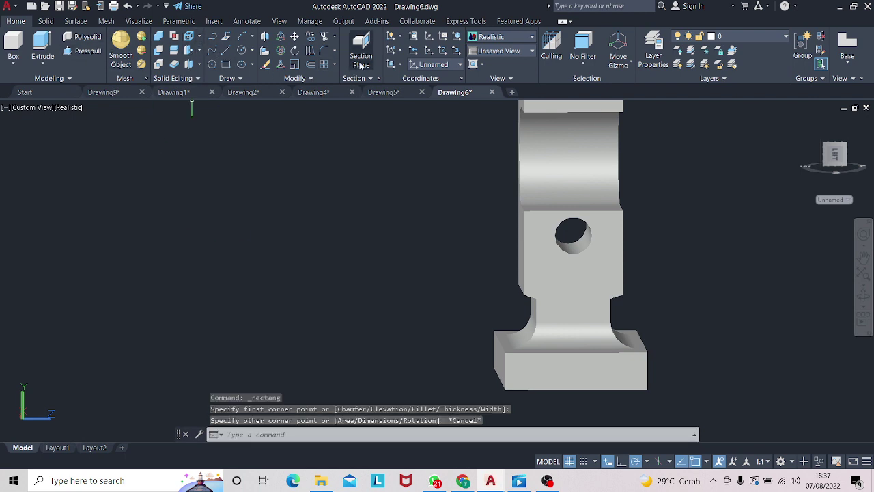
pyautogui.click(391, 64)
pyautogui.click(395, 123)
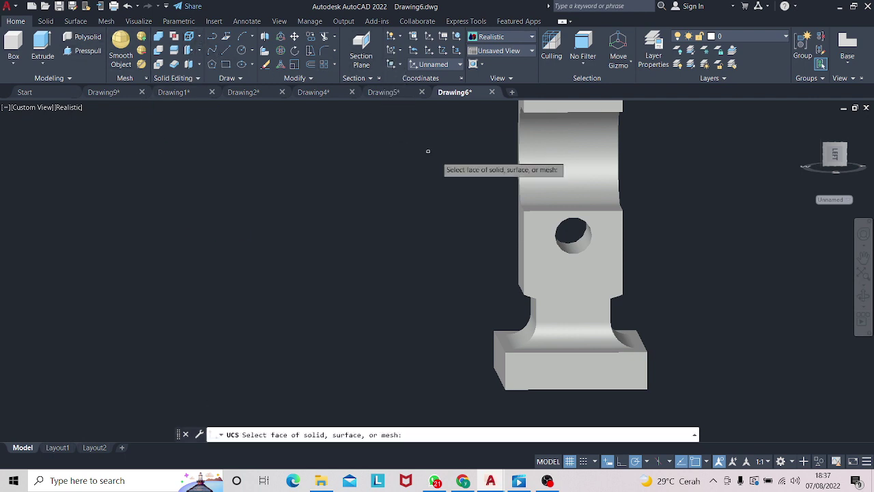
pyautogui.click(573, 306)
pyautogui.click(596, 326)
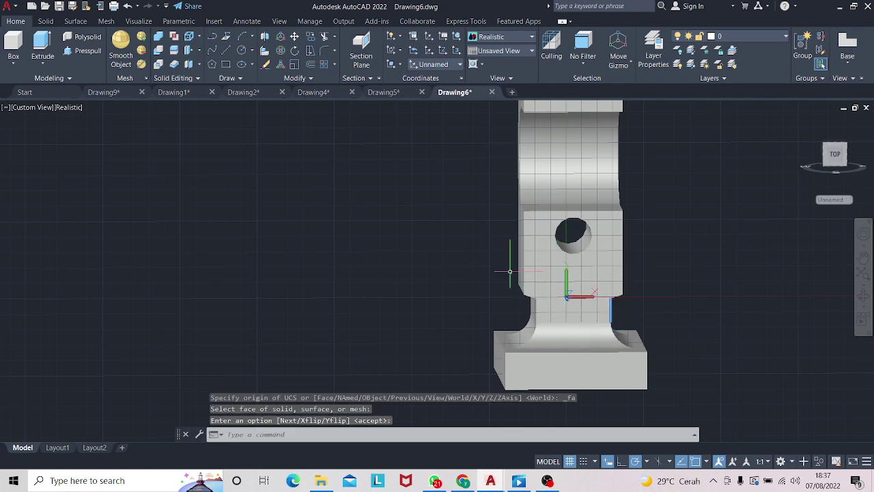
# - Draw a 2-unit square in empty space beside the crosshead
pyautogui.click(226, 64)
pyautogui.click(190, 165)
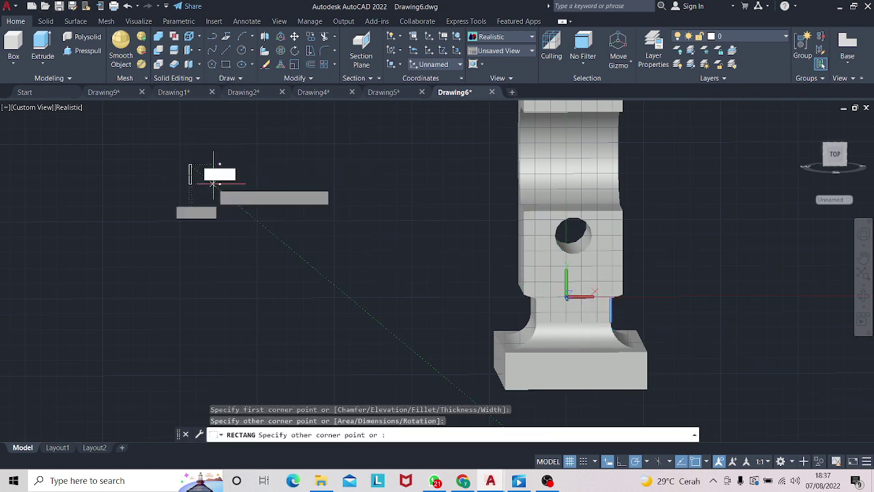
pyautogui.write('2')
pyautogui.press('Return')
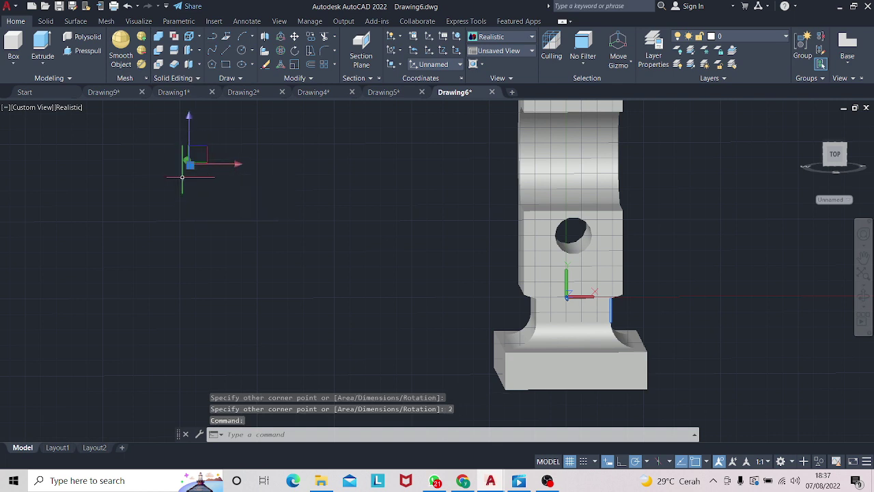
pyautogui.press('Escape')
# - Rotate the 2-unit square 45 degrees about its corner into a diamond
pyautogui.rightClick(267, 226)
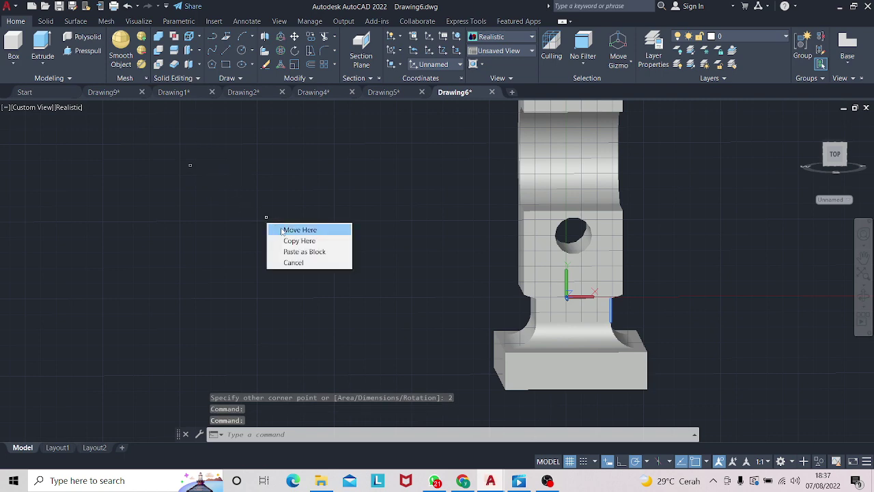
pyautogui.click(280, 230)
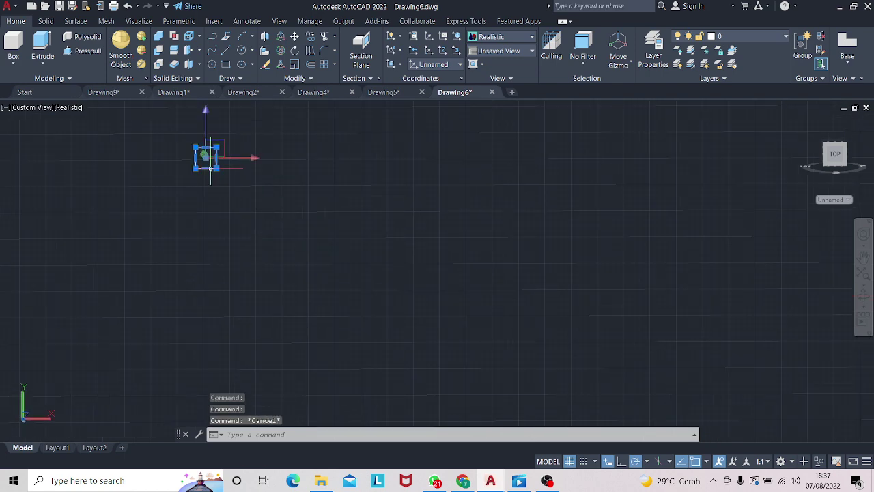
pyautogui.rightClick(211, 168)
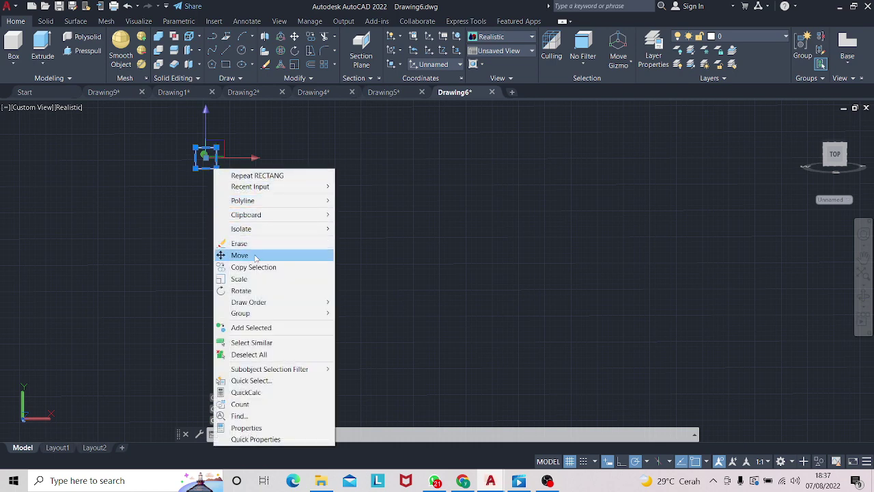
pyautogui.click(242, 290)
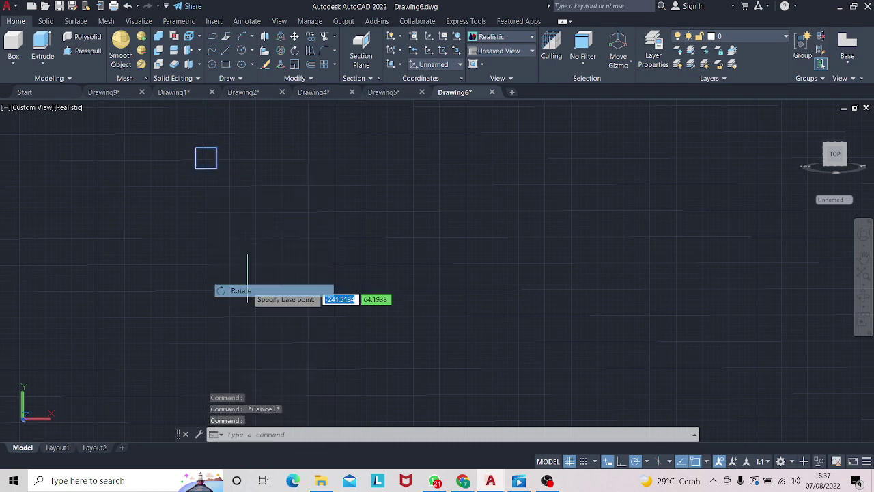
pyautogui.click(216, 147)
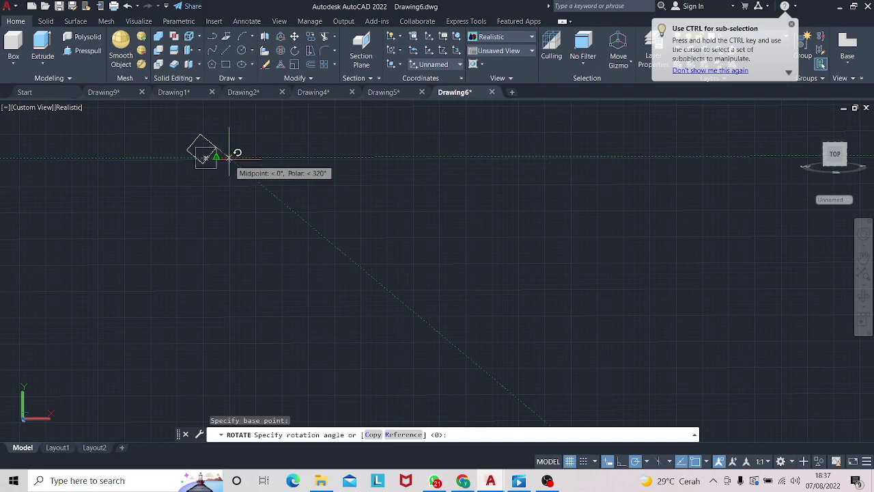
pyautogui.write('45')
pyautogui.press('Return')
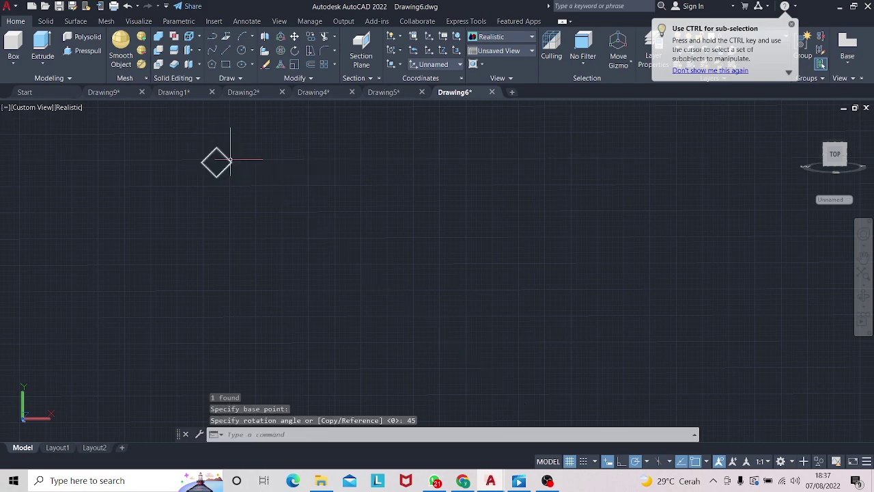
pyautogui.scroll(-3, 408, 261)
pyautogui.scroll(-2, 394, 259)
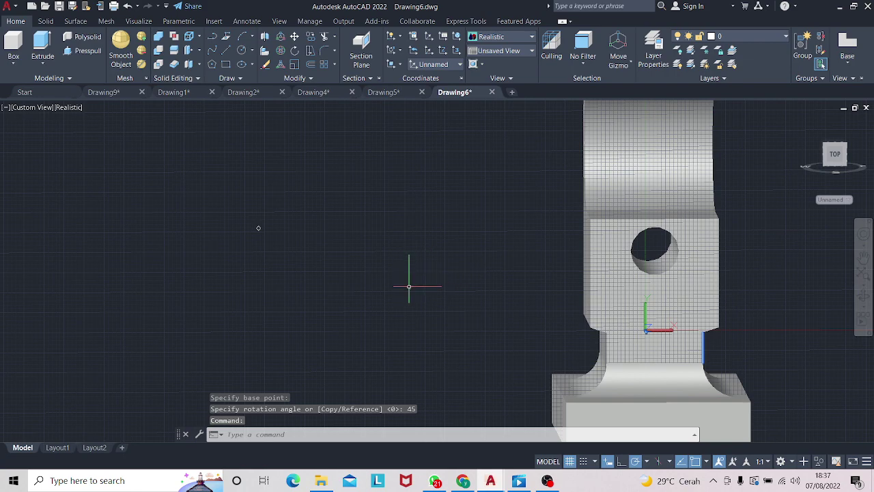
pyautogui.moveTo(408, 286); pyautogui.dragTo(364, 287, button='middle')
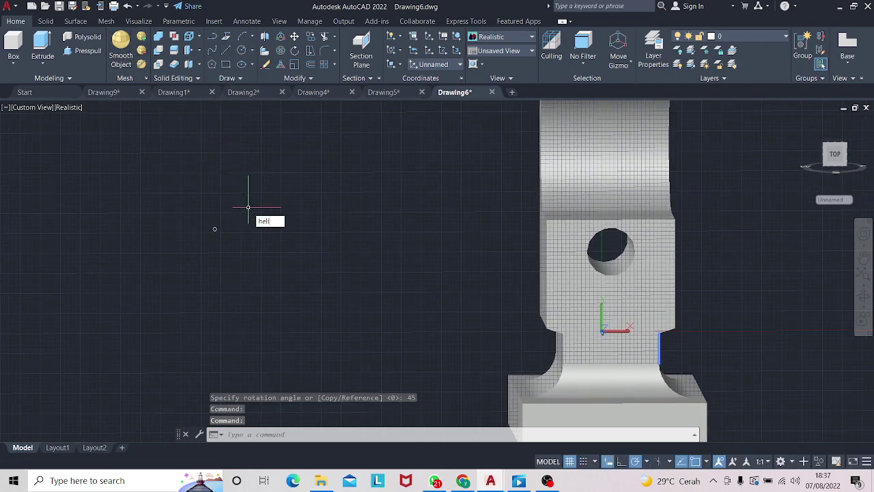
# - Create a helix at the hole centre with radius 15, turn height 3 and height 35
pyautogui.click(276, 233)
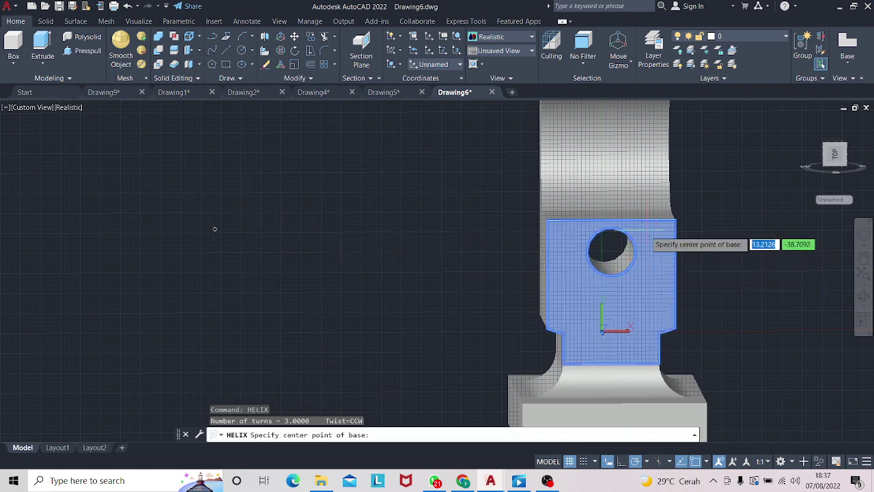
pyautogui.click(603, 238)
pyautogui.write('15')
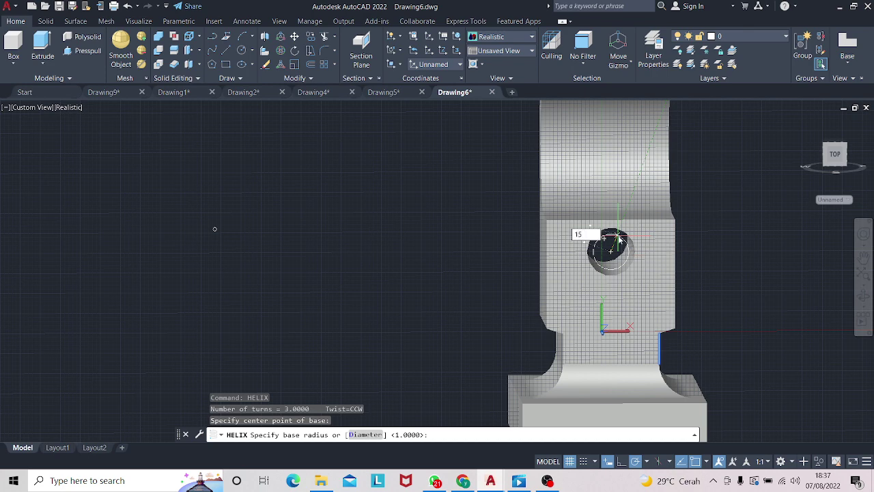
pyautogui.press('Return')
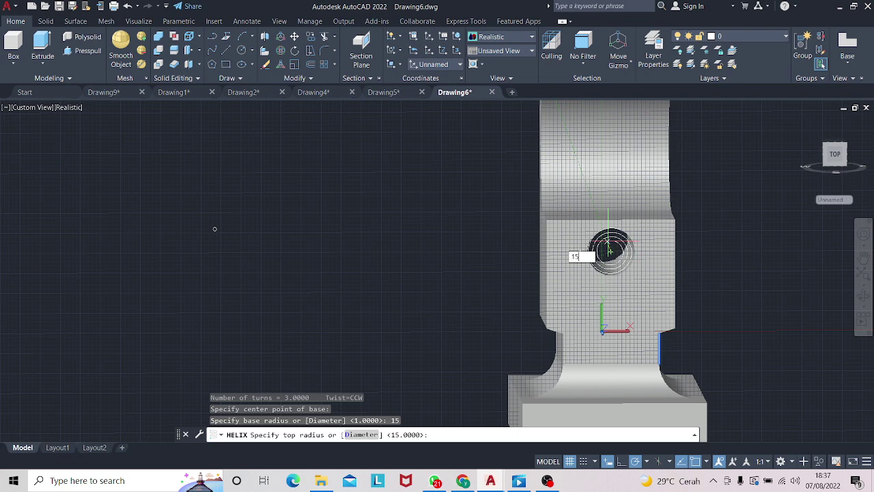
pyautogui.press('Return')
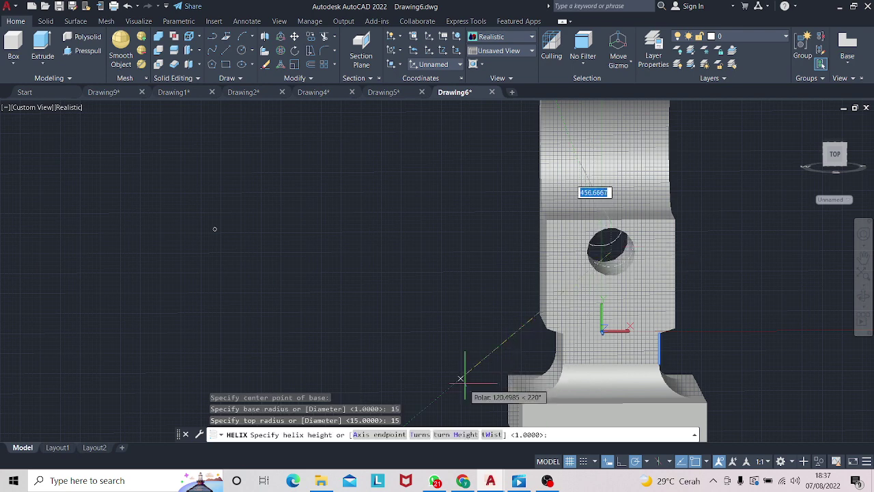
pyautogui.click(456, 434)
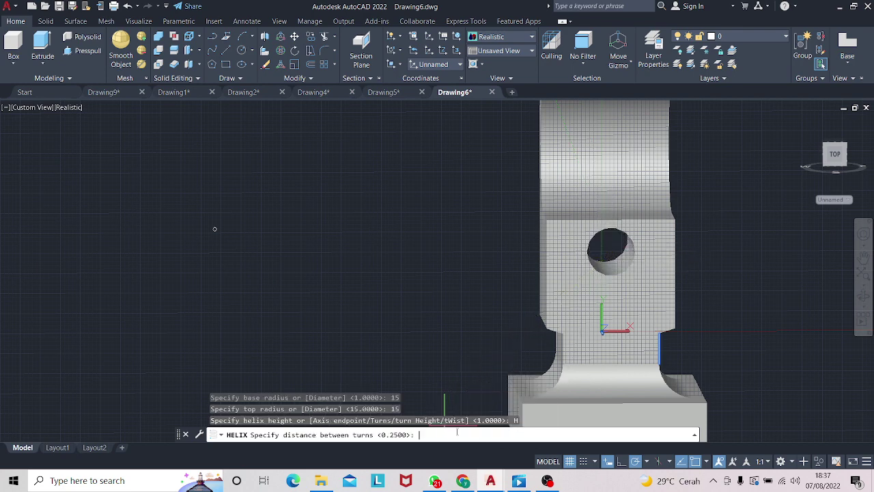
pyautogui.write('3')
pyautogui.press('Return')
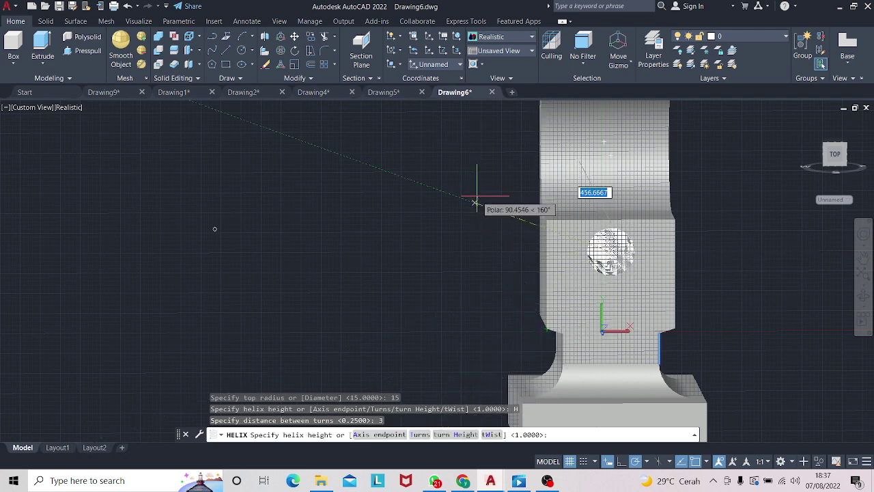
pyautogui.write('35')
pyautogui.press('Escape')
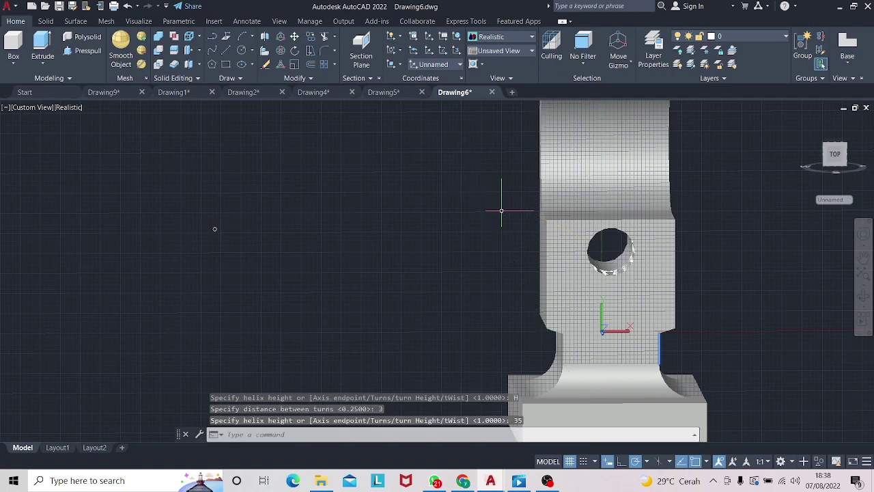
pyautogui.click(862, 295)
pyautogui.moveTo(753, 292)
pyautogui.mouseDown()
pyautogui.moveTo(772, 305)
pyautogui.moveTo(755, 282)
pyautogui.moveTo(464, 289)
pyautogui.moveTo(755, 292)
pyautogui.moveTo(546, 298)
pyautogui.moveTo(593, 304)
pyautogui.moveTo(633, 300)
pyautogui.moveTo(396, 271)
pyautogui.moveTo(490, 257)
pyautogui.moveTo(351, 262)
pyautogui.mouseUp()
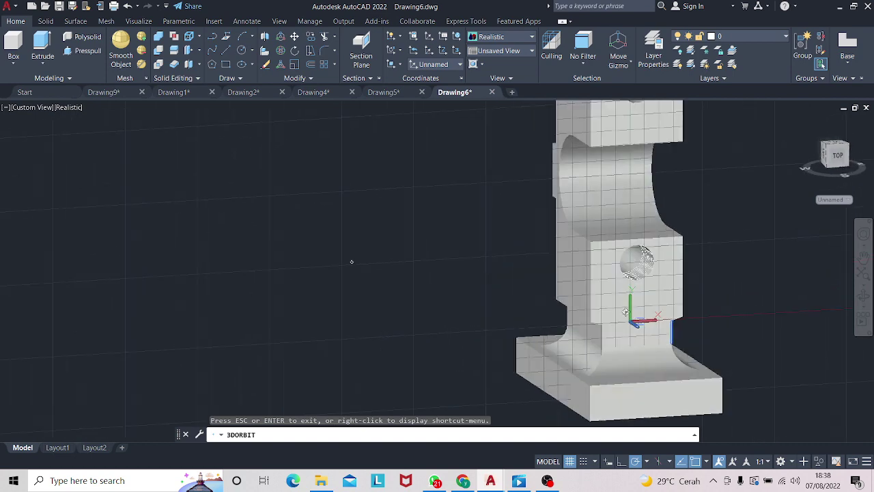
pyautogui.press('Escape')
pyautogui.hotkey('ctrl', 'z')
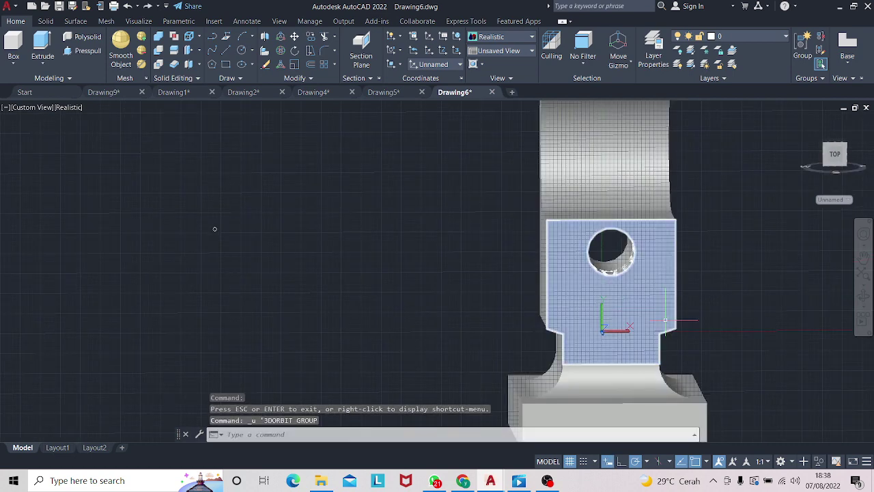
# - Undo the old helix and start a new one at the hole centre with radii 15/15
pyautogui.hotkey('ctrl', 'z')
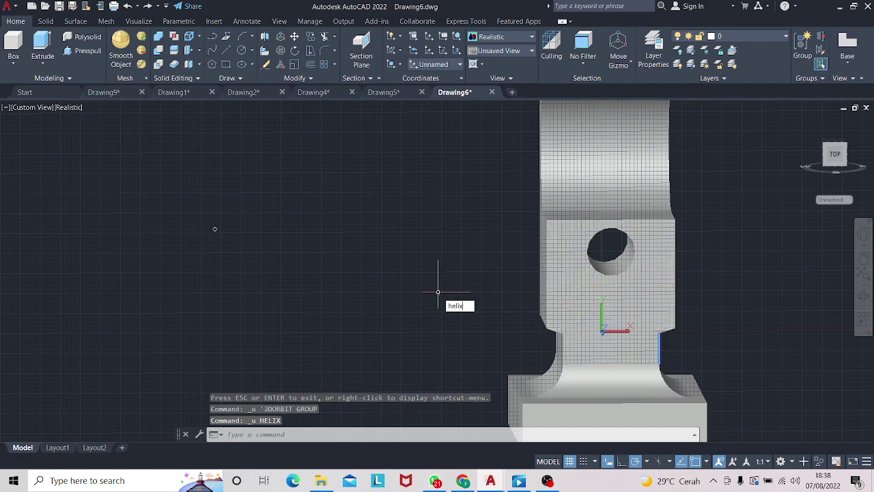
pyautogui.press('Return')
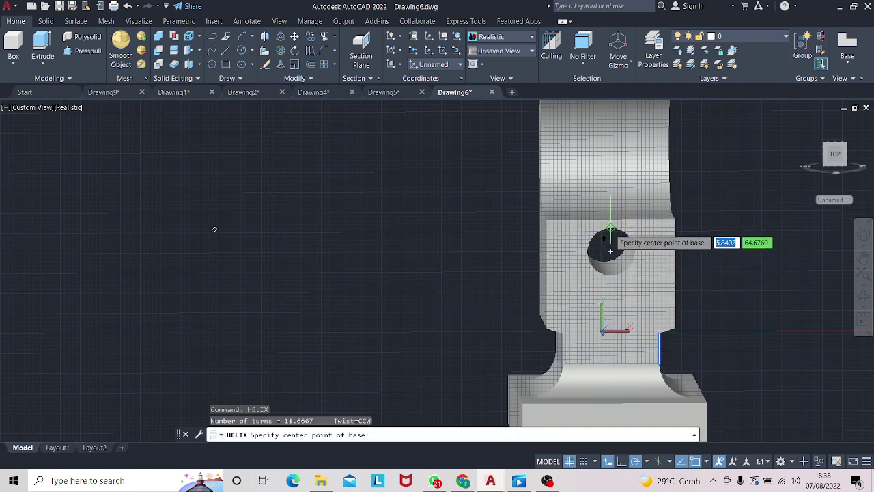
pyautogui.click(604, 237)
pyautogui.write('15')
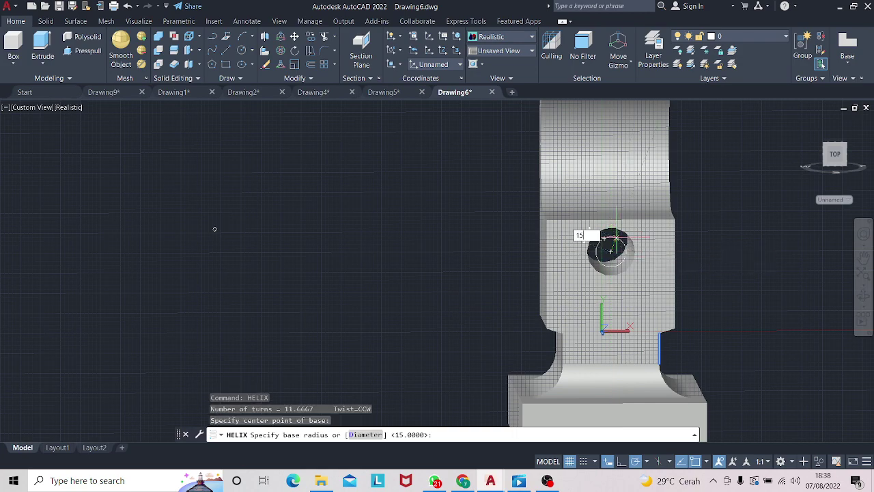
pyautogui.press('Return')
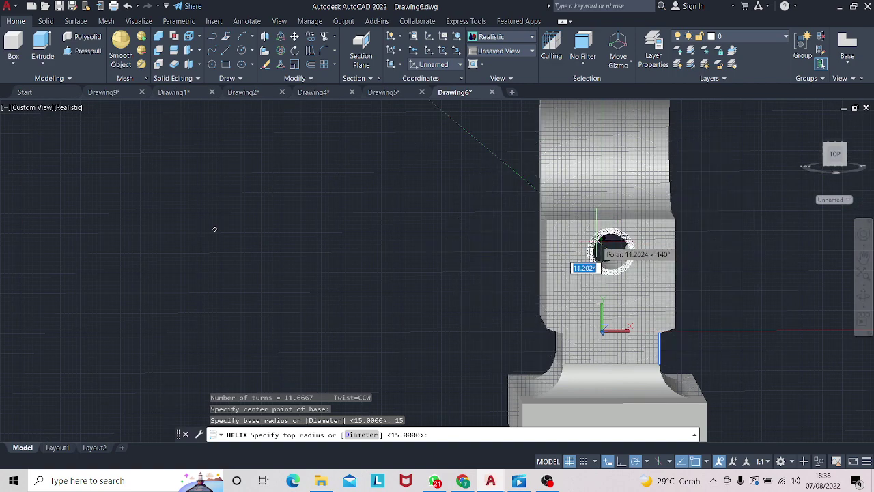
pyautogui.write('15')
pyautogui.press('Return')
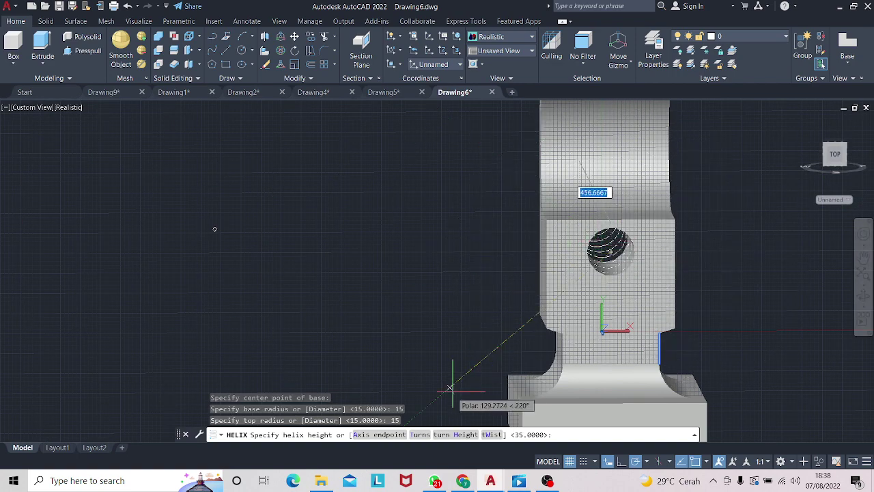
# - Give the new helix 3 between turns and a height of 100
pyautogui.click(456, 434)
pyautogui.write('3')
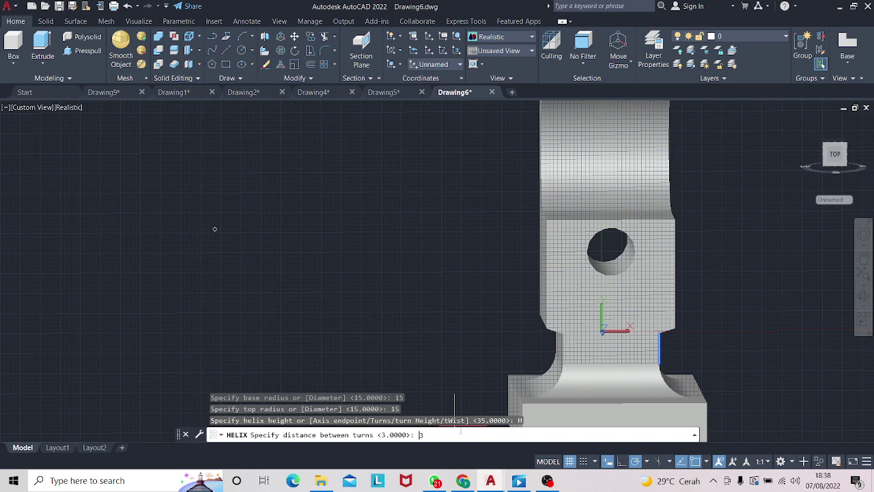
pyautogui.press('Return')
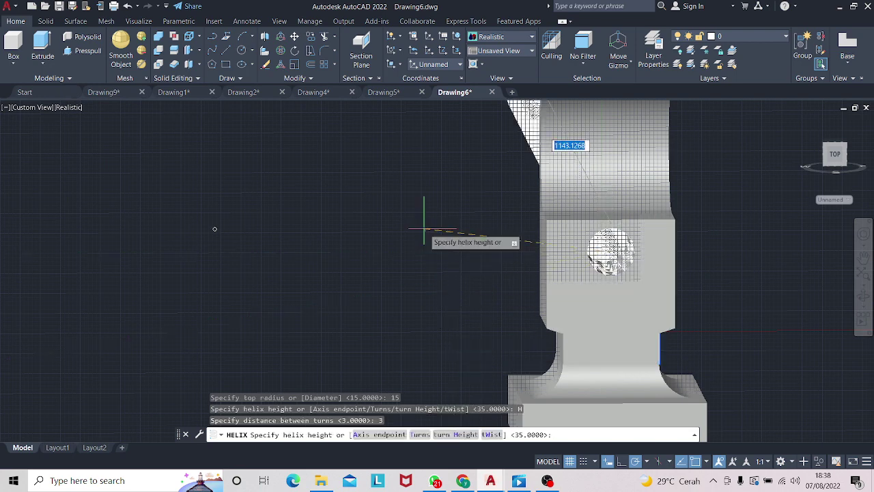
pyautogui.write('100')
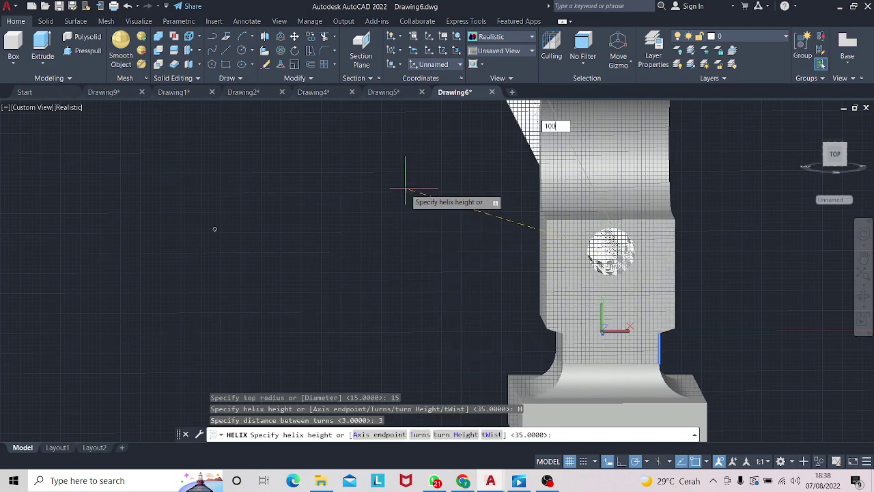
pyautogui.press('Return')
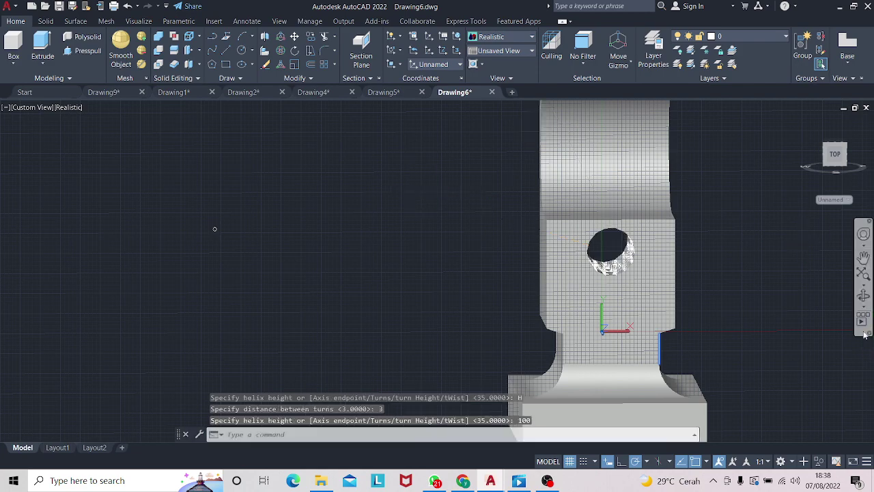
pyautogui.click(862, 295)
pyautogui.moveTo(854, 293)
pyautogui.mouseDown()
pyautogui.moveTo(702, 298)
pyautogui.moveTo(712, 298)
pyautogui.mouseUp()
pyautogui.press('Escape')
pyautogui.write('s')
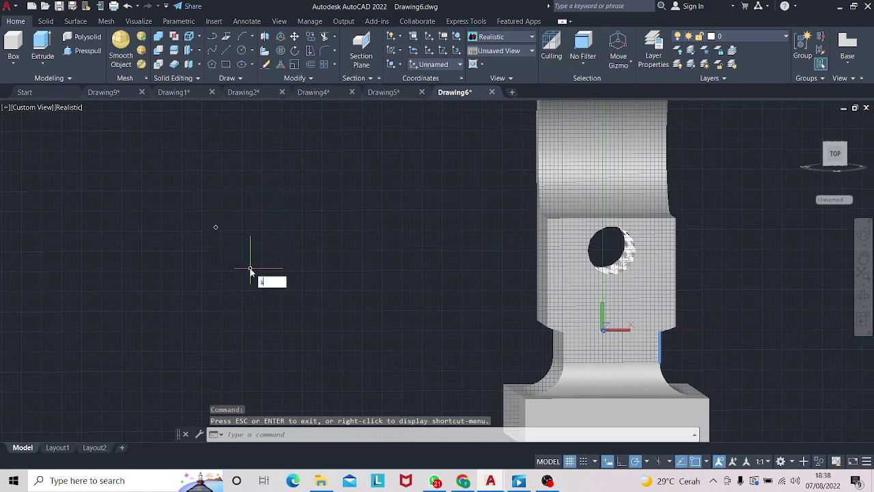
pyautogui.write('wee')
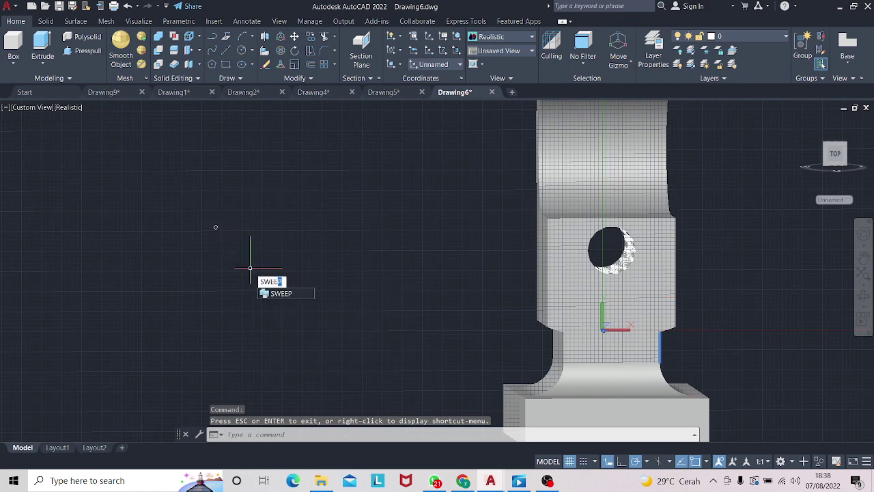
pyautogui.press('Return')
pyautogui.click(215, 226)
pyautogui.press('Return')
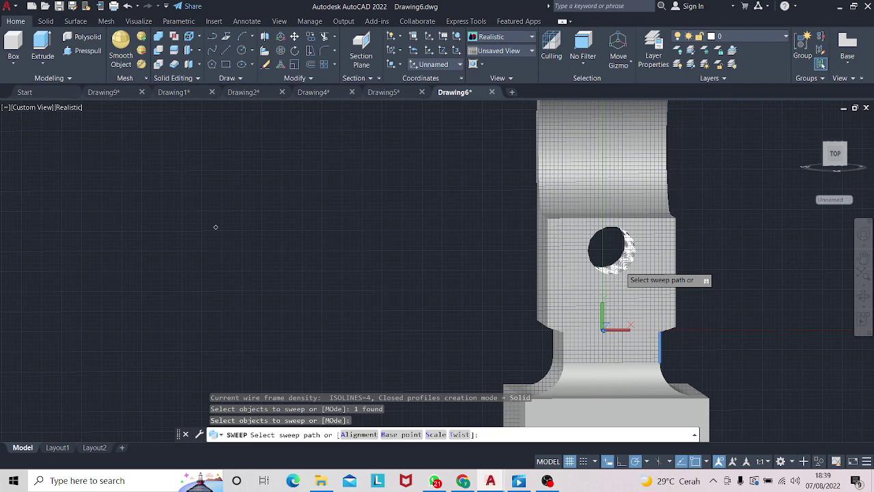
pyautogui.press('Escape')
pyautogui.press('Return')
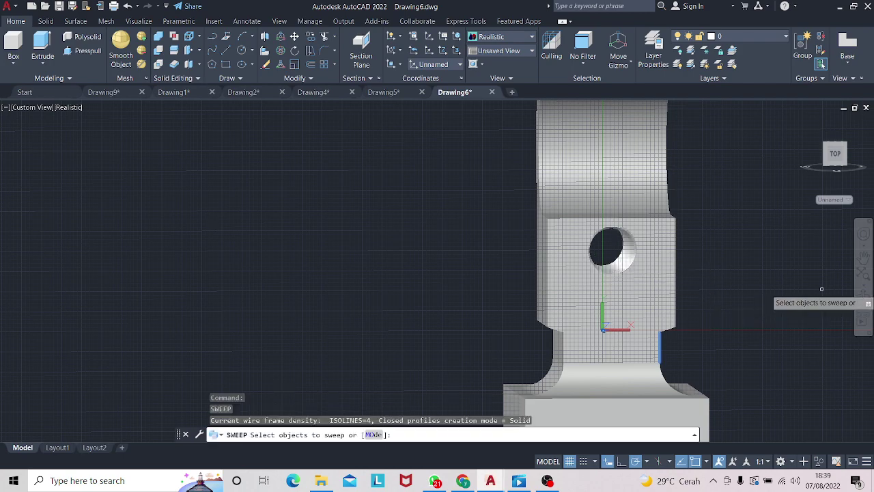
pyautogui.moveTo(768, 311)
pyautogui.keyDown('shift'); pyautogui.mouseDown(button='middle')
pyautogui.moveTo(702, 318)
pyautogui.moveTo(556, 310)
pyautogui.moveTo(657, 298)
pyautogui.mouseUp(button='middle'); pyautogui.keyUp('shift')
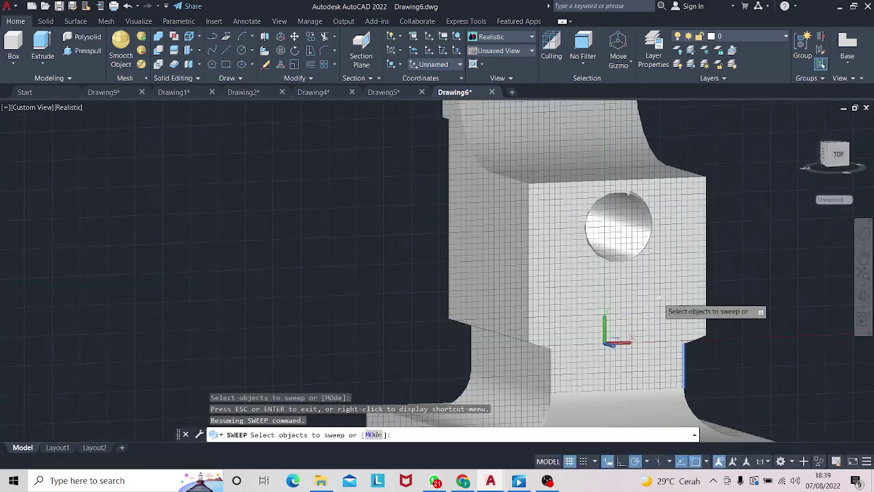
pyautogui.click(623, 227)
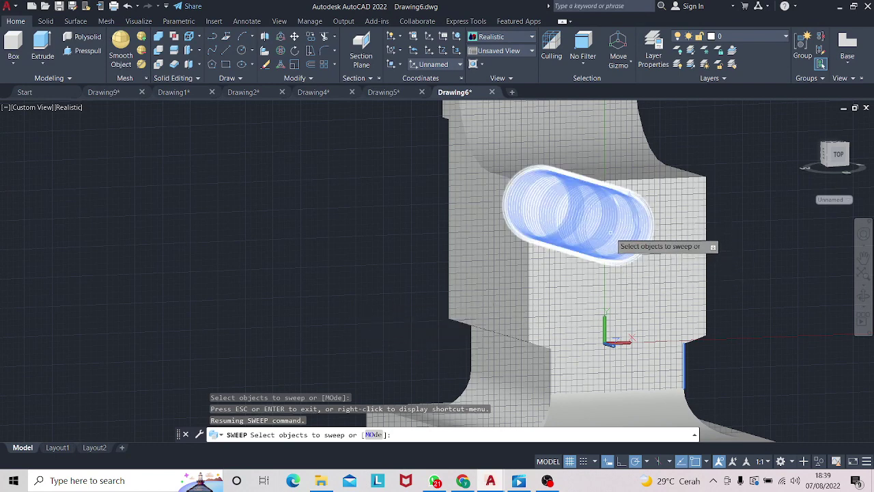
pyautogui.keyDown('shift'); pyautogui.click(653, 224); pyautogui.keyUp('shift')
pyautogui.write('s')
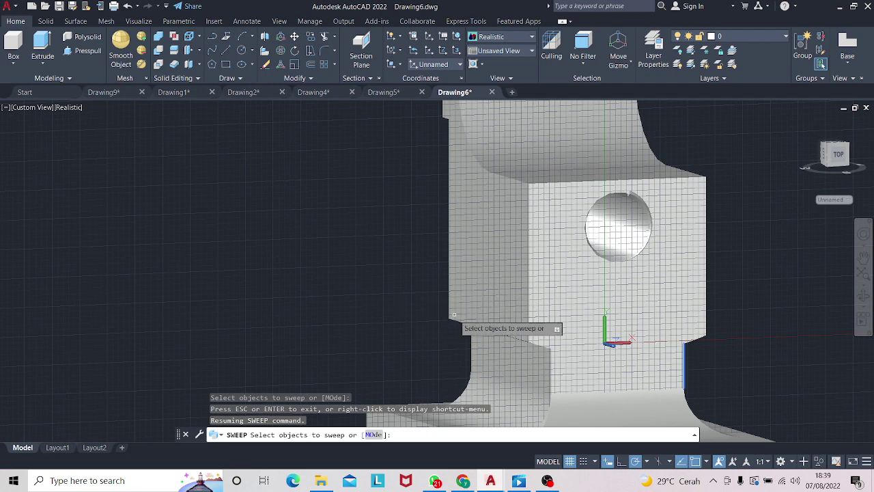
pyautogui.press('Return')
pyautogui.write('SUBSTRA')
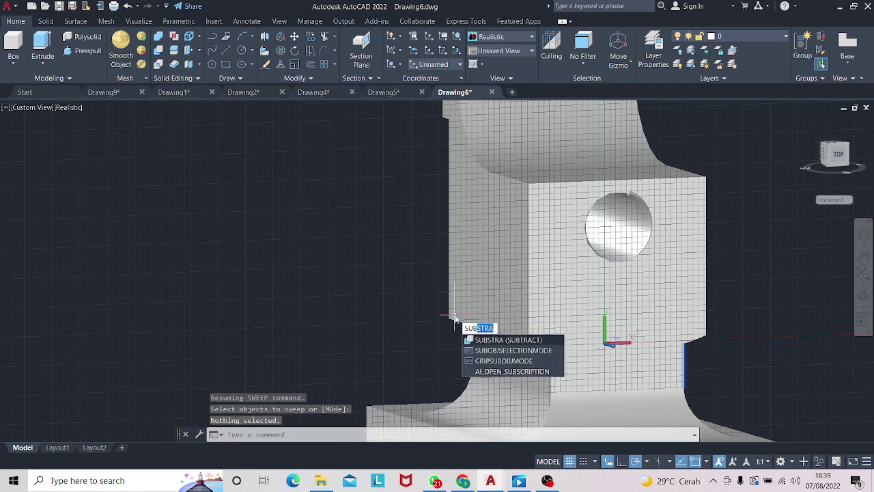
# - Run SUBTRACT, retrying the cylinder selection, then pick the crosshead body to subtract from
pyautogui.press('Return')
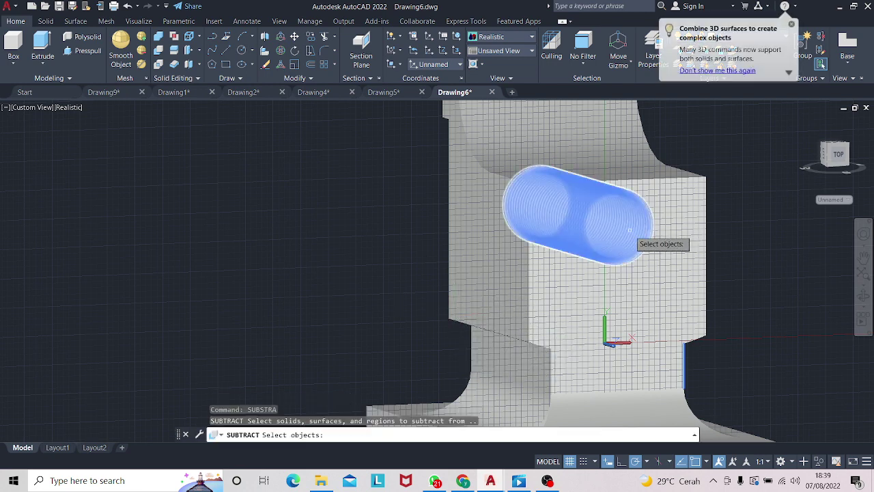
pyautogui.click(629, 230)
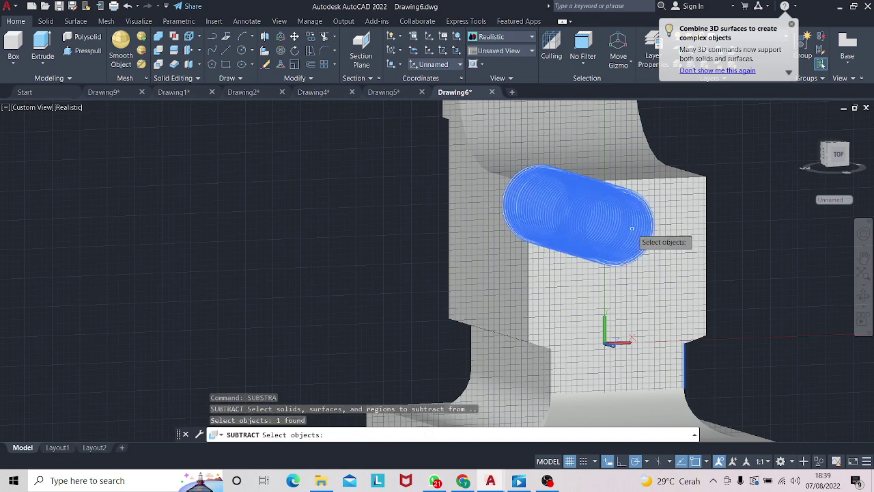
pyautogui.press('Return')
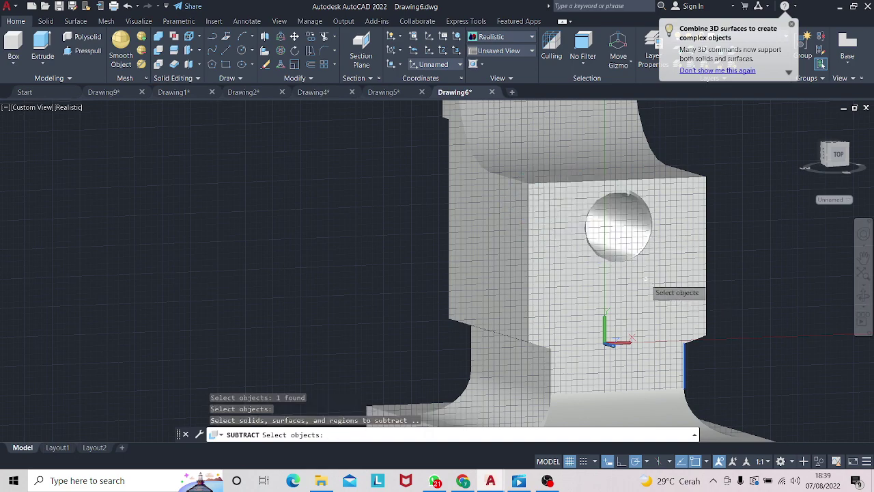
pyautogui.click(629, 232)
pyautogui.press('Return')
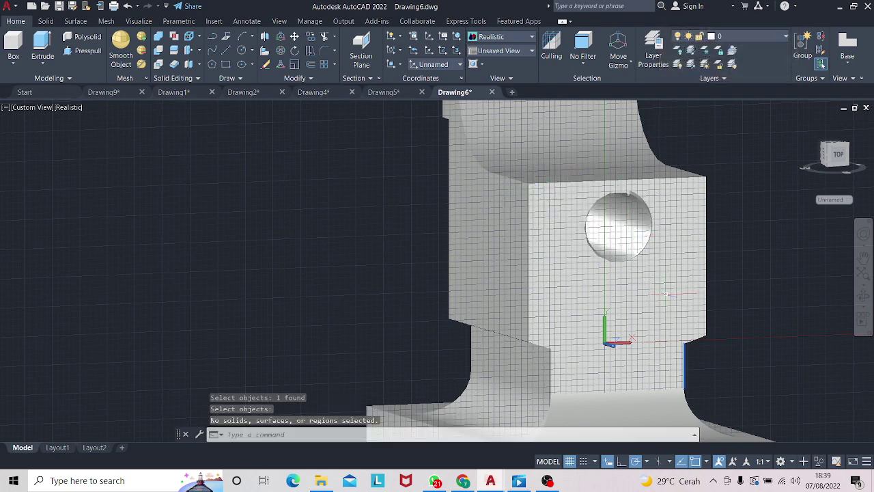
pyautogui.press('Return')
pyautogui.click(630, 233)
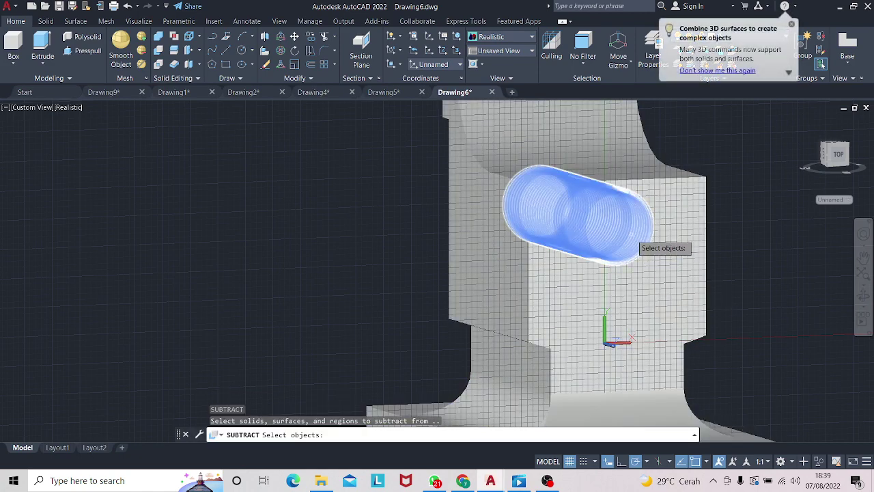
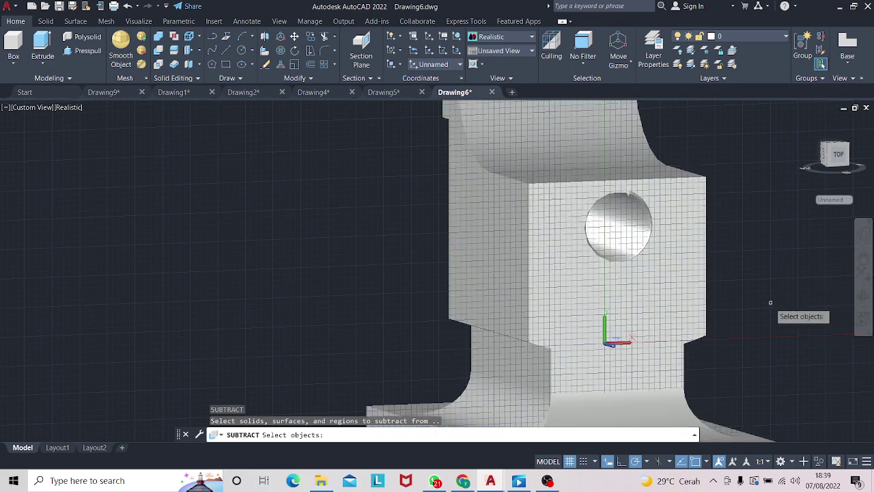
# - Undo the earlier subtract and sweep attempts and orbit to an oblique view of the block
pyautogui.hotkey('ctrl', 'z')
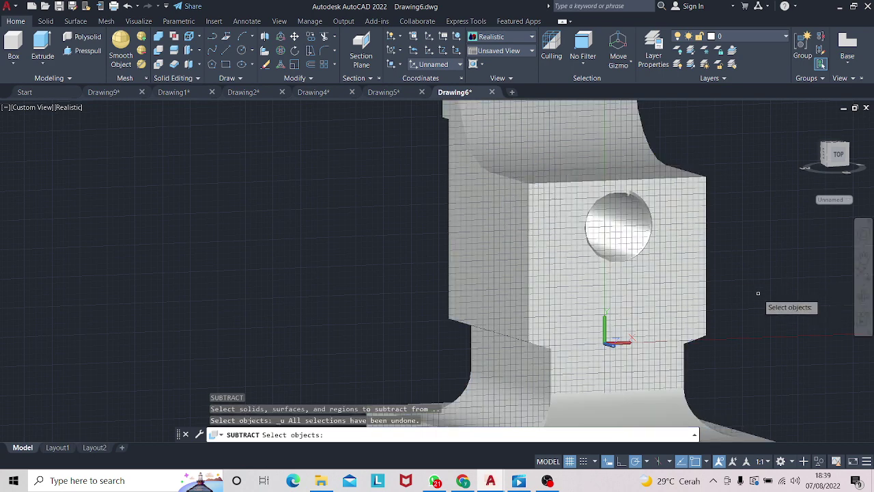
pyautogui.press('Escape')
pyautogui.hotkey('ctrl', 'z')
pyautogui.hotkey('ctrl', 'z')
pyautogui.hotkey('ctrl', 'z')
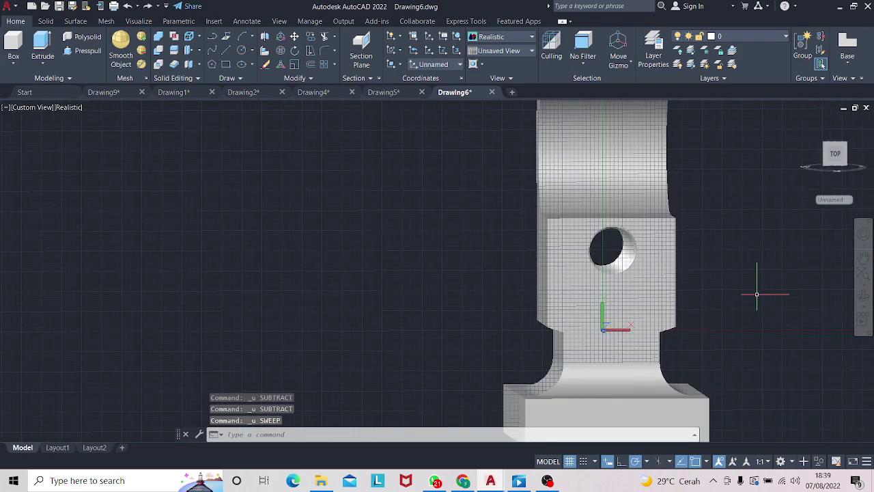
pyautogui.click(863, 296)
pyautogui.moveTo(746, 293); pyautogui.dragTo(724, 290)
pyautogui.press('Escape')
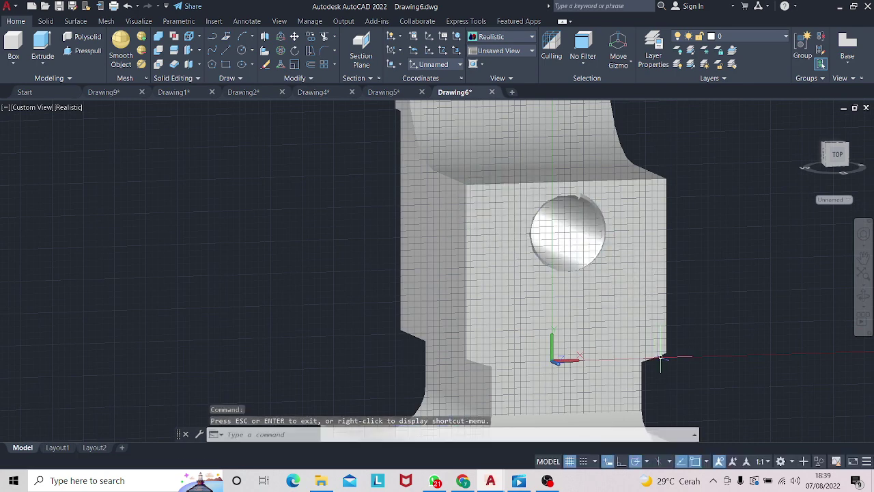
# - Try a subtraction that keeps the cylinder and removes the body, then undo it
pyautogui.write('substra')
pyautogui.press('Return')
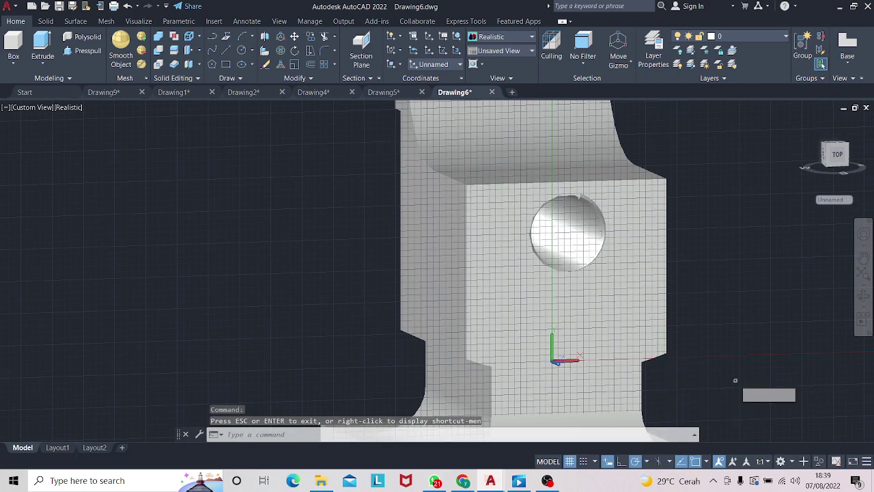
pyautogui.click(583, 237)
pyautogui.press('Return')
pyautogui.click(499, 287)
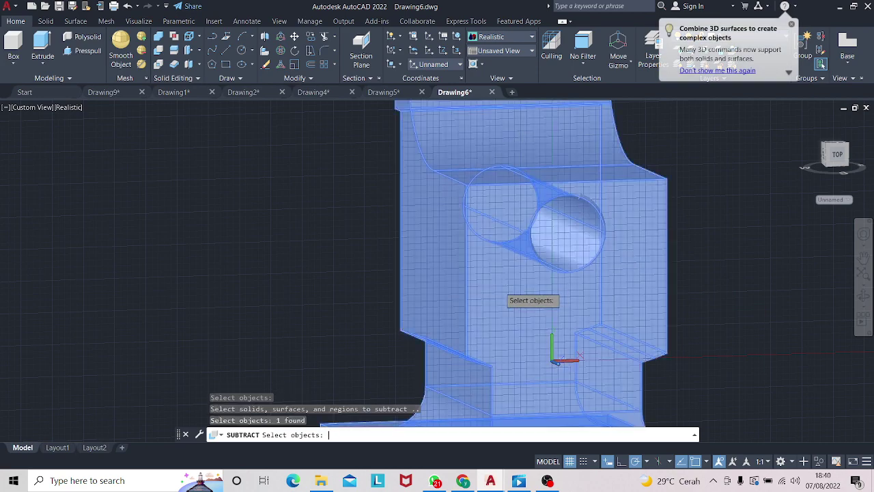
pyautogui.press('Return')
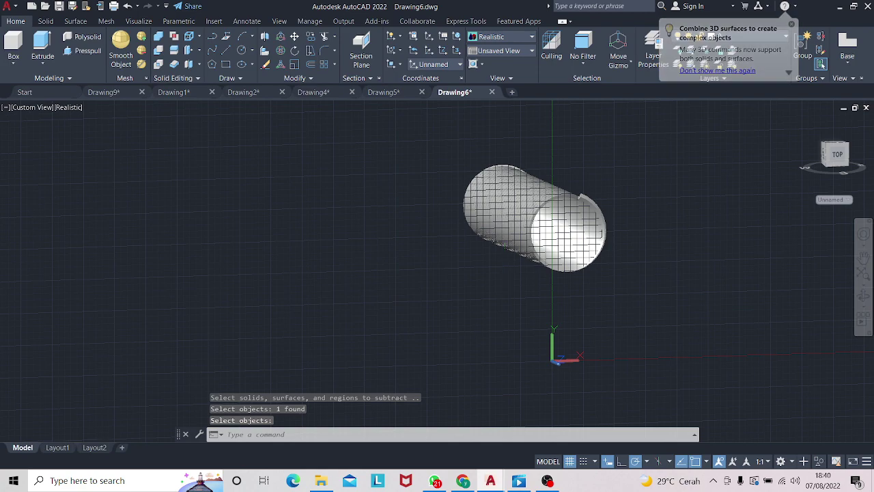
pyautogui.hotkey('ctrl', 'z')
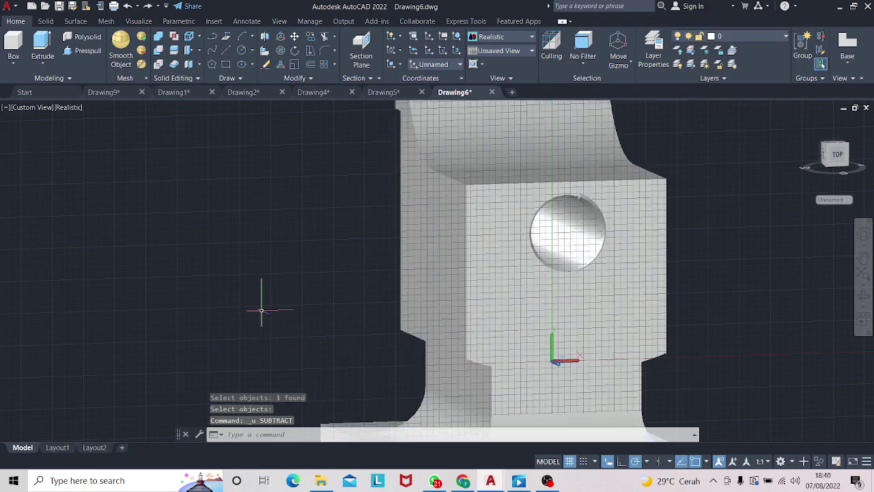
# - Subtract the cylinder from the main body so a round hole passes through it
pyautogui.press('Escape')
pyautogui.write('sub')
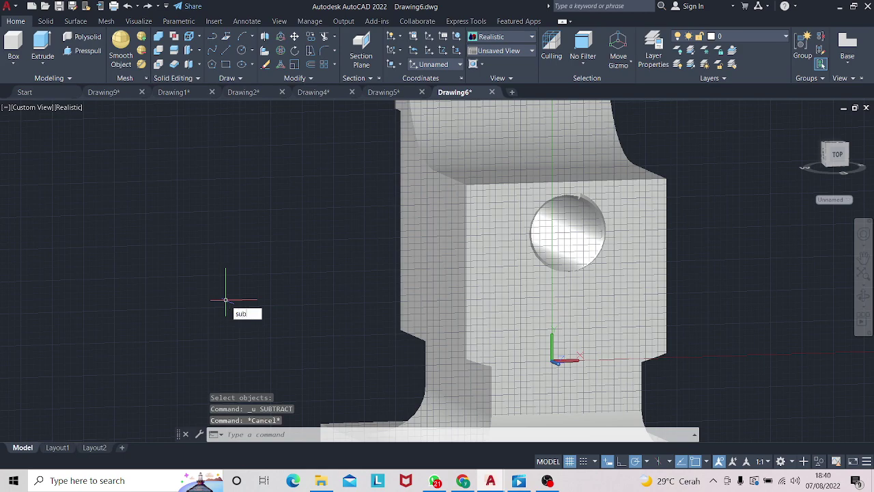
pyautogui.press('Return')
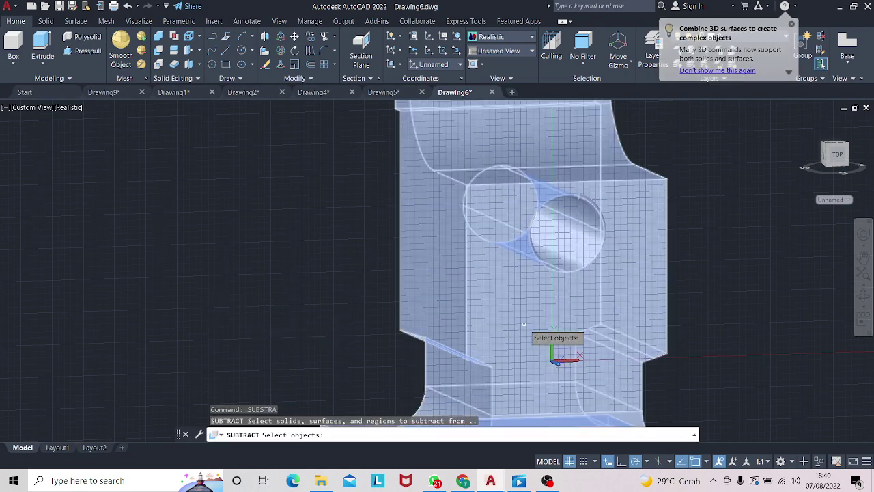
pyautogui.click(494, 328)
pyautogui.press('Return')
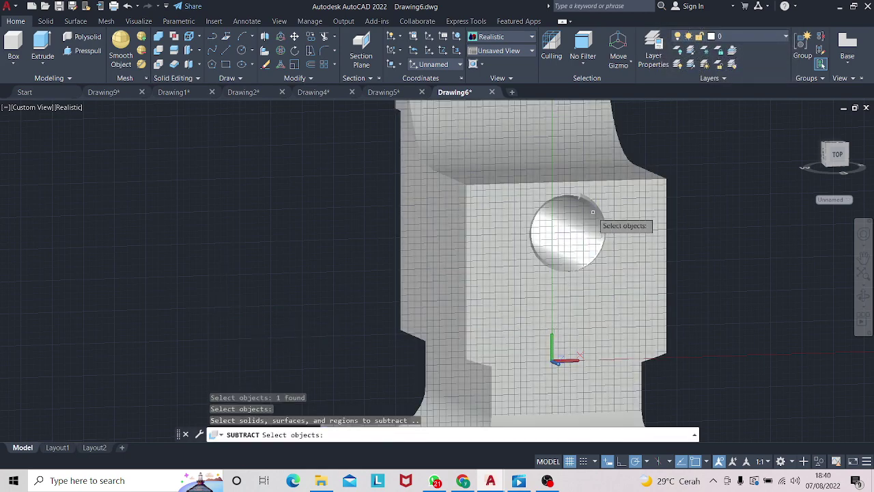
pyautogui.click(576, 221)
pyautogui.press('Return')
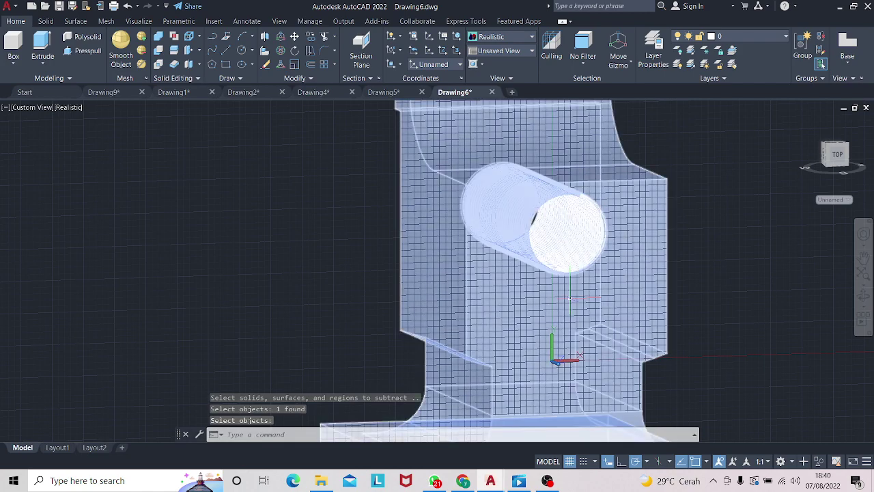
pyautogui.press('Return')
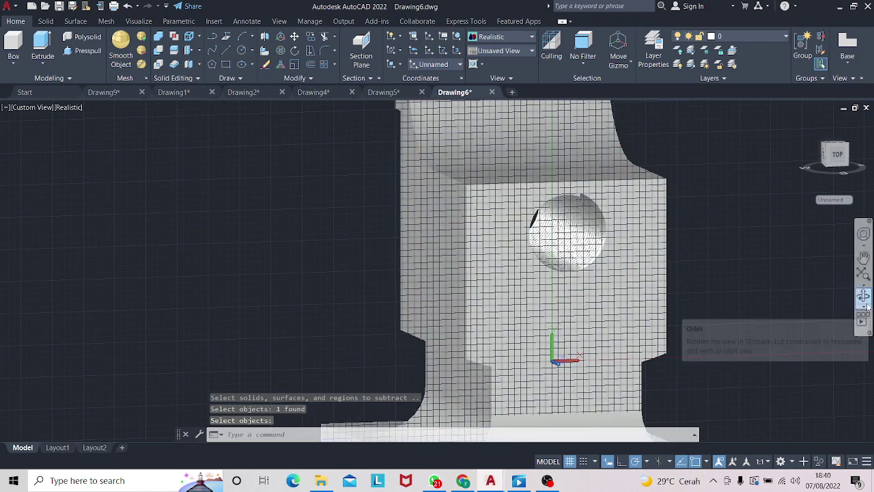
# - Orbit the model to a close side view of the holed block
pyautogui.click(863, 295)
pyautogui.moveTo(697, 284); pyautogui.dragTo(770, 274)
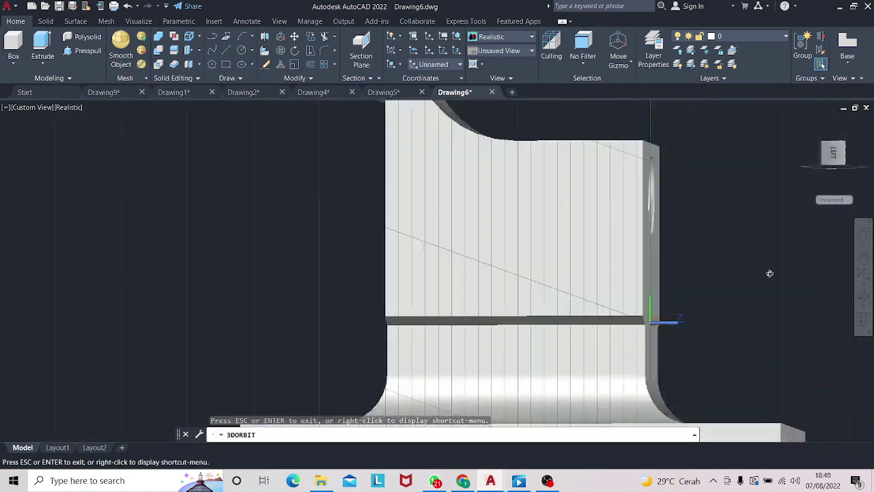
pyautogui.moveTo(480, 270)
pyautogui.mouseDown()
pyautogui.moveTo(327, 261)
pyautogui.moveTo(355, 301)
pyautogui.moveTo(386, 312)
pyautogui.moveTo(278, 300)
pyautogui.mouseUp()
pyautogui.moveTo(446, 270)
pyautogui.mouseDown()
pyautogui.moveTo(410, 285)
pyautogui.moveTo(636, 284)
pyautogui.moveTo(760, 270)
pyautogui.moveTo(794, 293)
pyautogui.moveTo(599, 284)
pyautogui.moveTo(657, 283)
pyautogui.moveTo(537, 250)
pyautogui.moveTo(546, 267)
pyautogui.moveTo(517, 312)
pyautogui.moveTo(564, 355)
pyautogui.mouseUp()
pyautogui.press('Escape')
pyautogui.write('HEL')
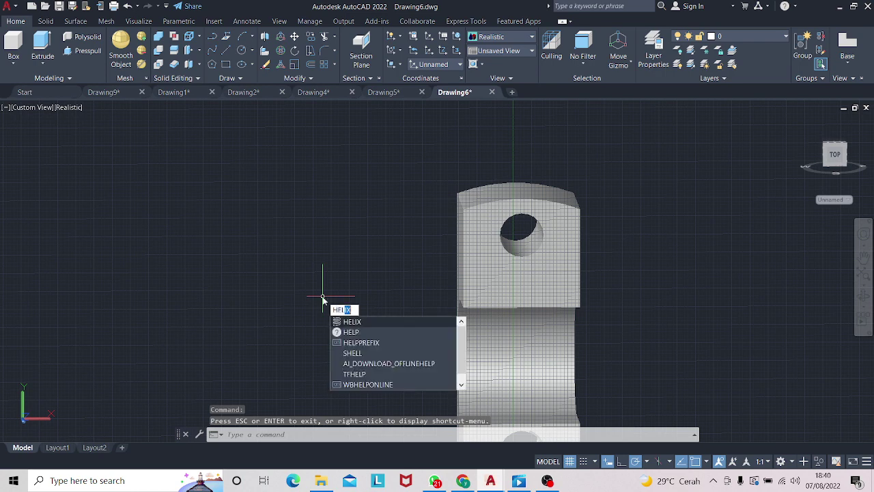
# - Draw a helix centred on the hole with base and top radius 15 and height 100
pyautogui.press('Return')
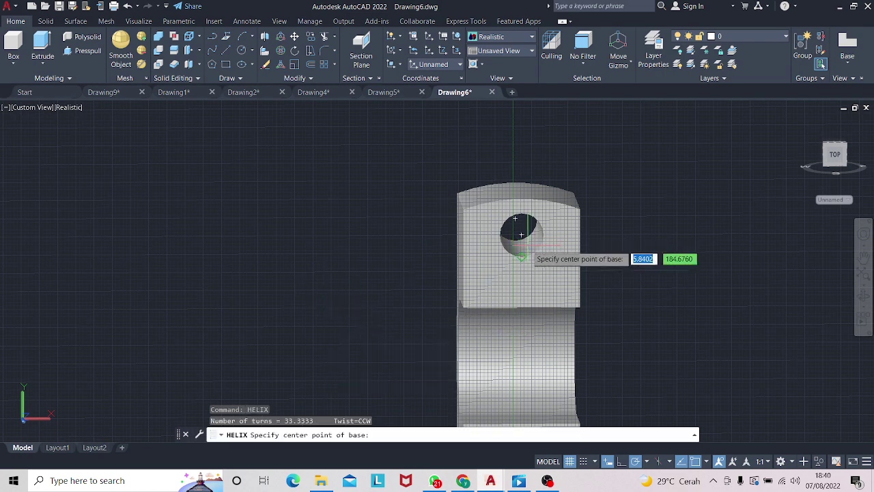
pyautogui.click(521, 235)
pyautogui.write('15')
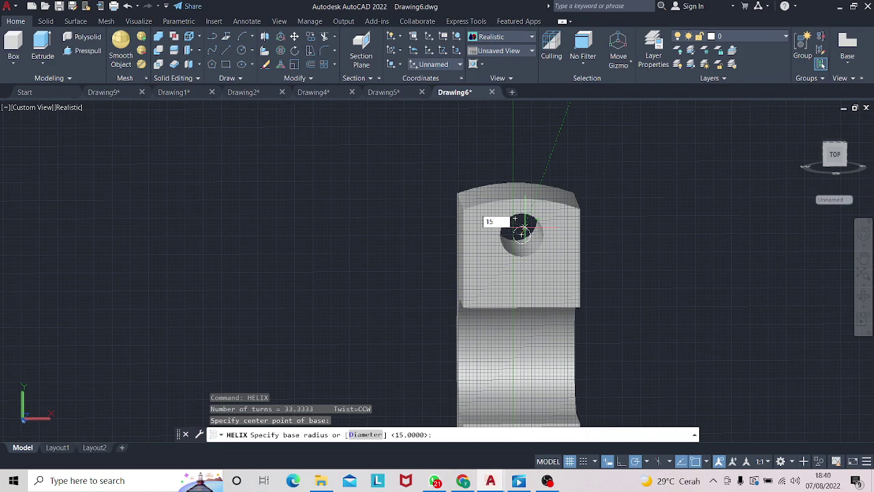
pyautogui.press('Return')
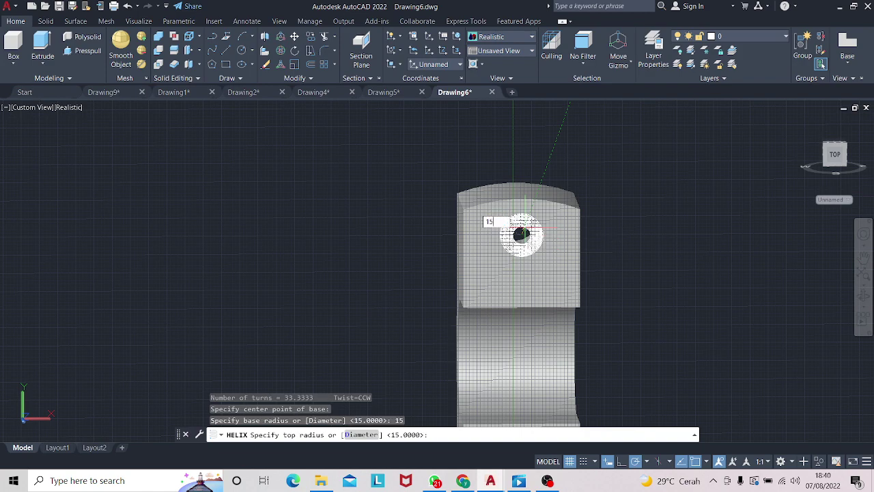
pyautogui.press('Return')
pyautogui.write('15')
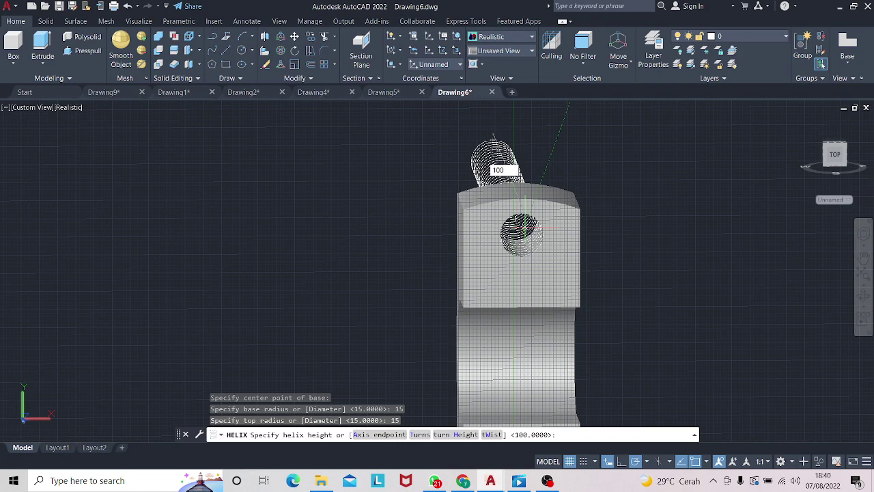
pyautogui.press('Return')
pyautogui.keyDown('shift'); pyautogui.moveTo(624, 298); pyautogui.dragTo(637, 326, button='middle'); pyautogui.keyUp('shift')
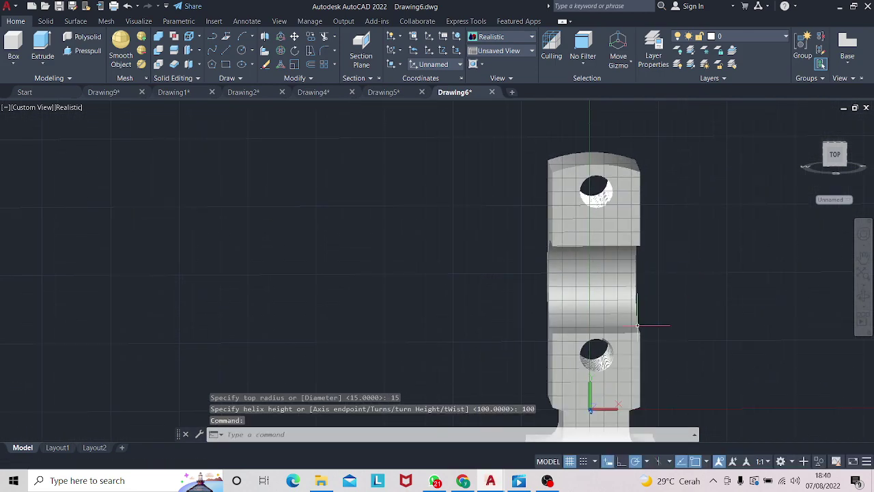
# - Draw a 2 by 2 square to the left of the part
pyautogui.scroll(-3, 637, 326)
pyautogui.moveTo(512, 347); pyautogui.dragTo(531, 279, button='middle')
pyautogui.scroll(5, 552, 293)
pyautogui.scroll(3, 594, 277)
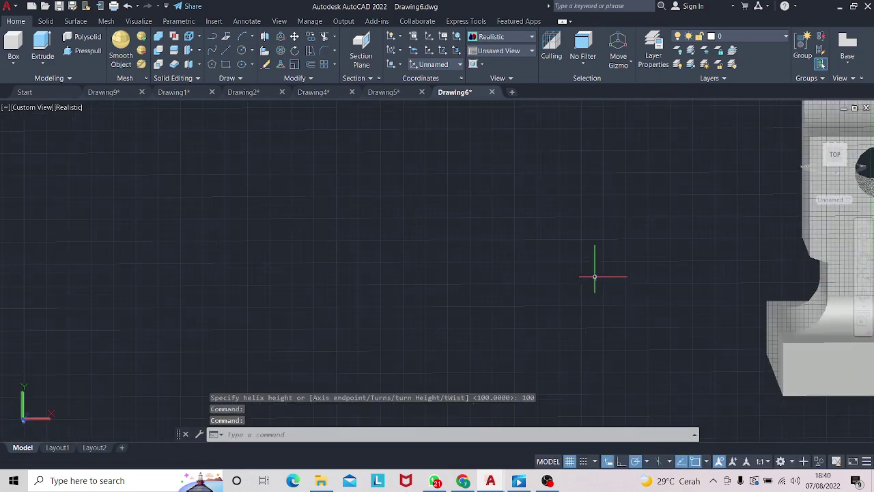
pyautogui.scroll(-3, 611, 282)
pyautogui.scroll(4, 580, 283)
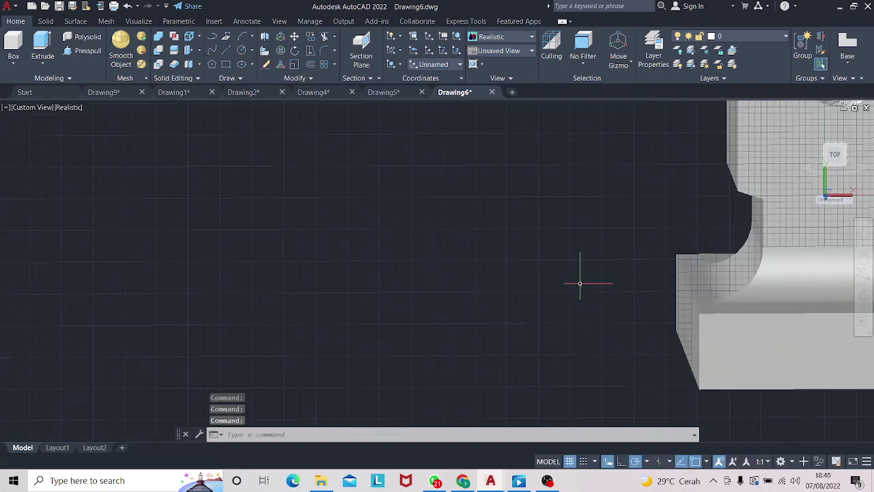
pyautogui.moveTo(580, 282); pyautogui.dragTo(554, 234, button='middle')
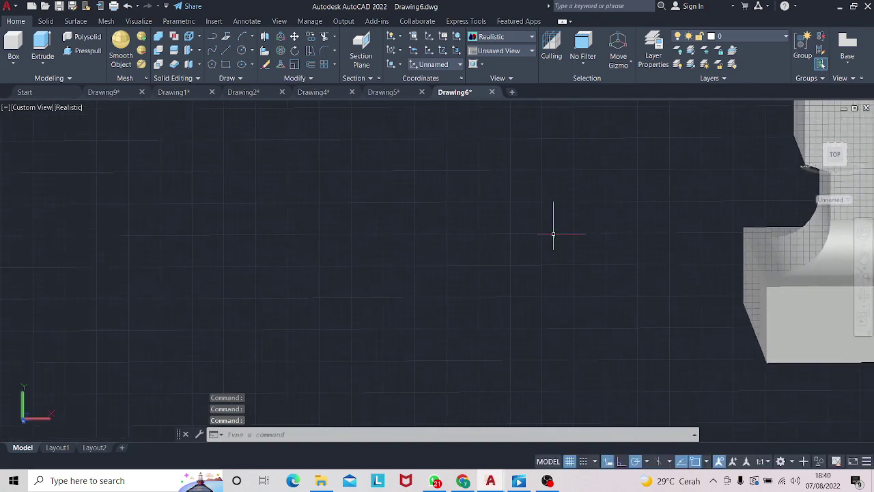
pyautogui.scroll(2, 598, 241)
pyautogui.scroll(-2, 598, 242)
pyautogui.moveTo(614, 250)
pyautogui.mouseDown(button='middle')
pyautogui.moveTo(537, 325)
pyautogui.moveTo(492, 335)
pyautogui.mouseUp(button='middle')
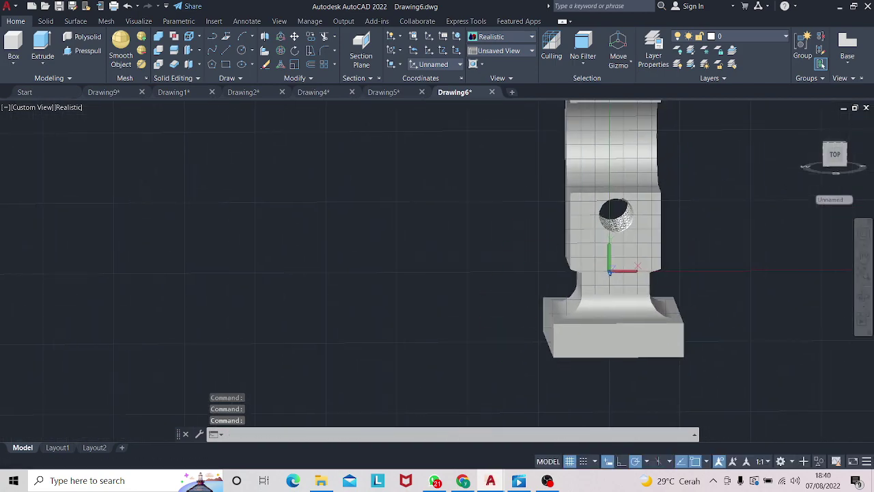
pyautogui.scroll(2, 493, 334)
pyautogui.click(226, 65)
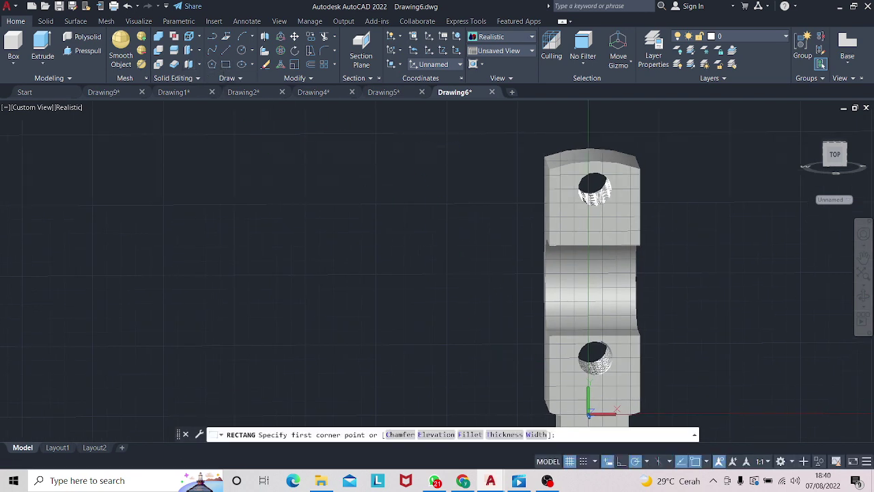
pyautogui.click(268, 136)
pyautogui.write('2')
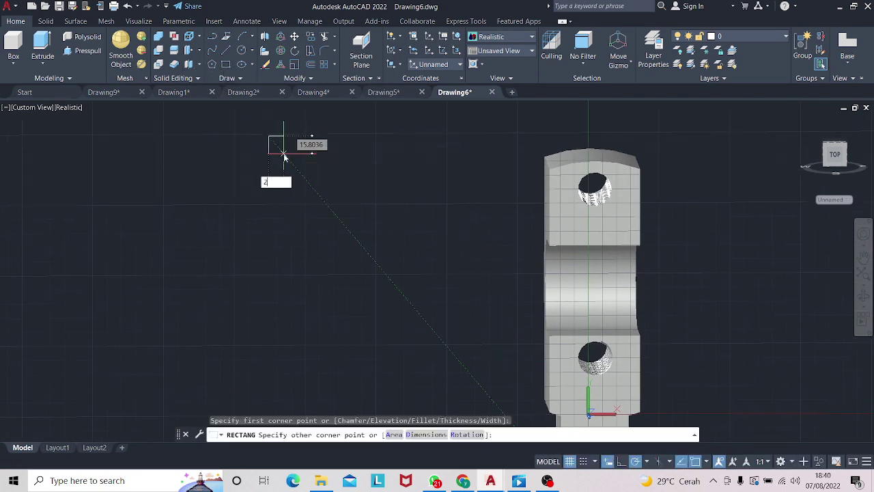
pyautogui.press('Tab')
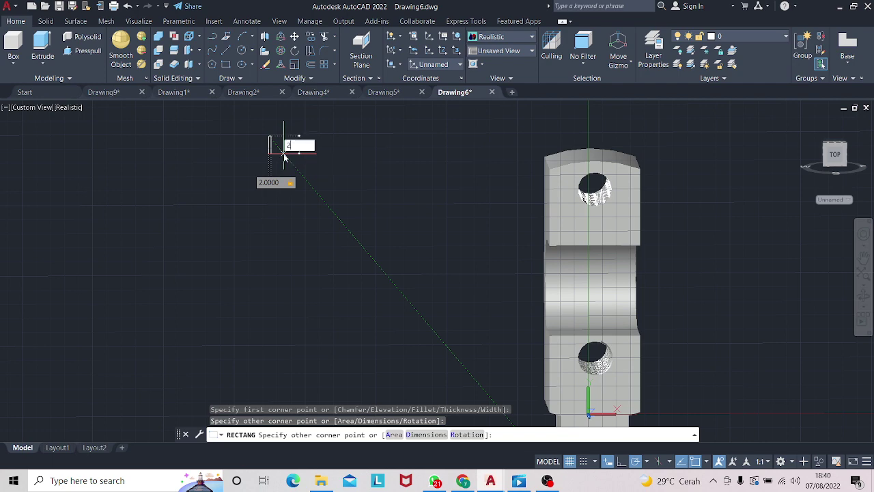
pyautogui.press('Return')
# - Set the square's gizmo to rotate, try a 45-unit corner stretch, and undo it
pyautogui.scroll(3, 270, 110)
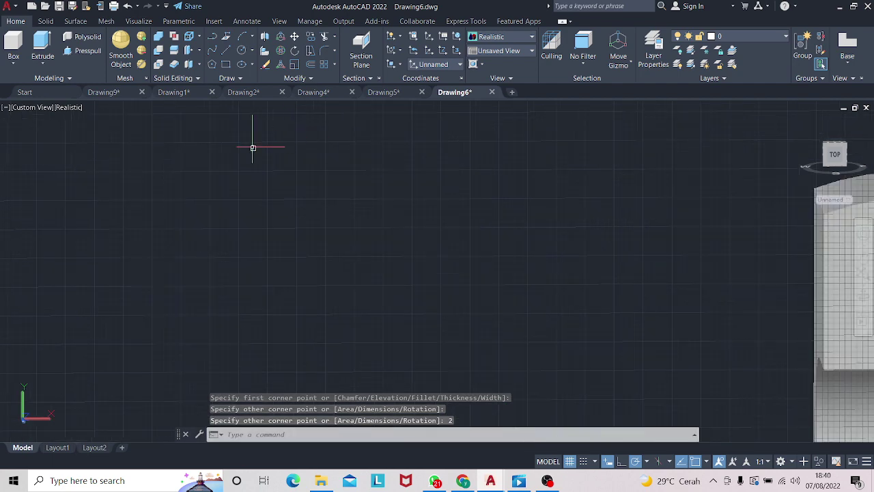
pyautogui.click(253, 148)
pyautogui.rightClick(252, 147)
pyautogui.click(292, 165)
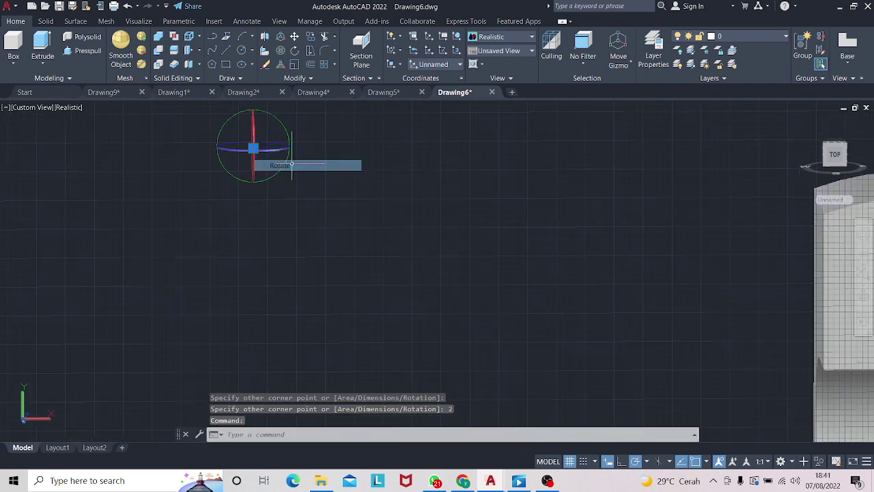
pyautogui.click(253, 148)
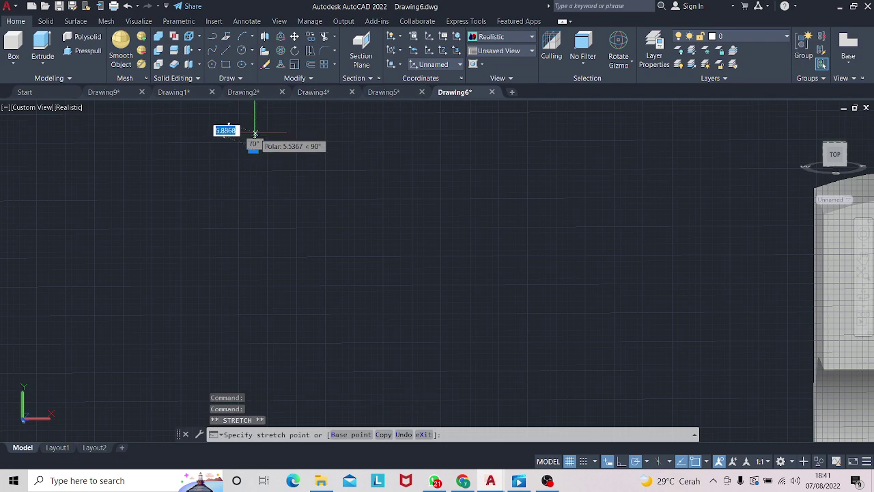
pyautogui.write('45')
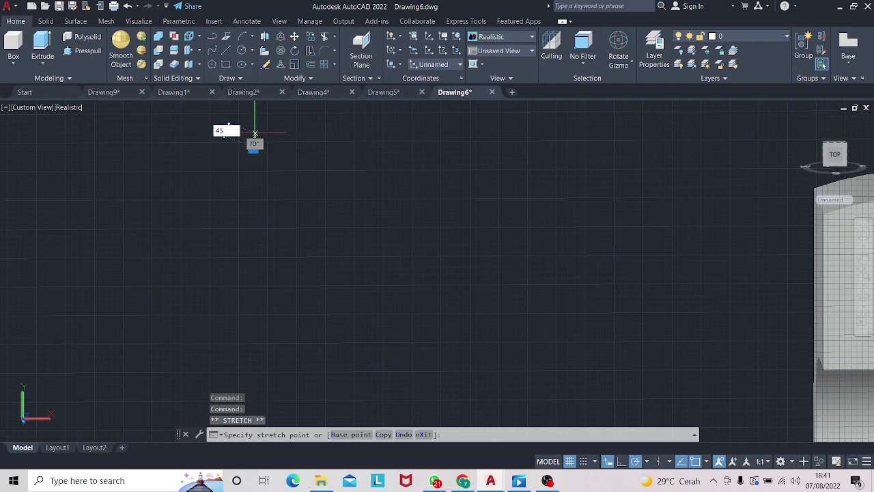
pyautogui.press('Return')
pyautogui.press('Escape')
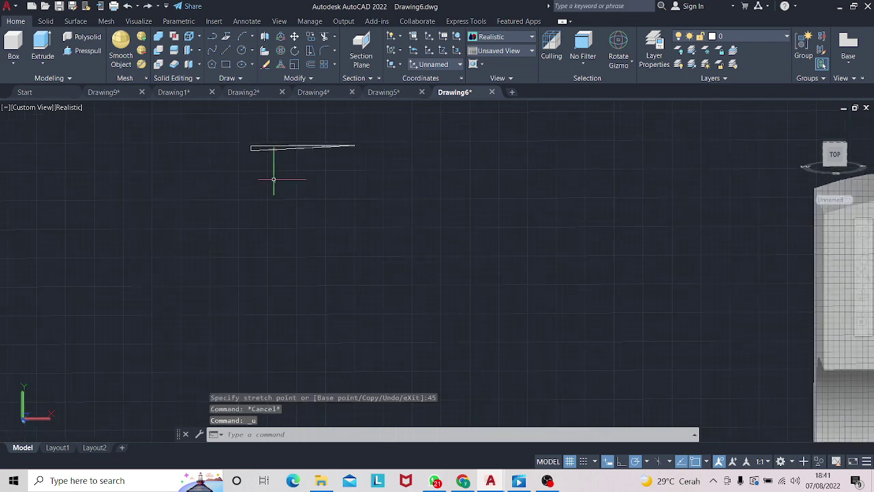
pyautogui.hotkey('ctrl', 'z')
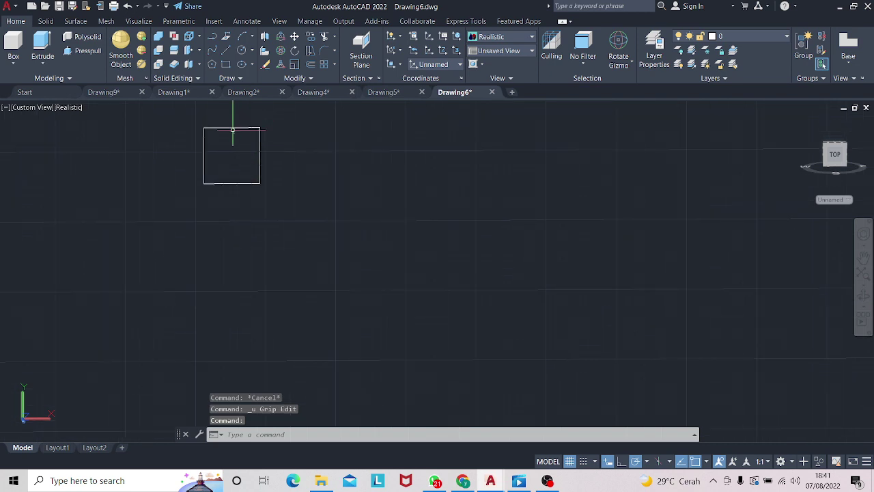
# - Select the old square and check the gizmo mode options without changing anything
pyautogui.click(232, 130)
pyautogui.click(231, 128)
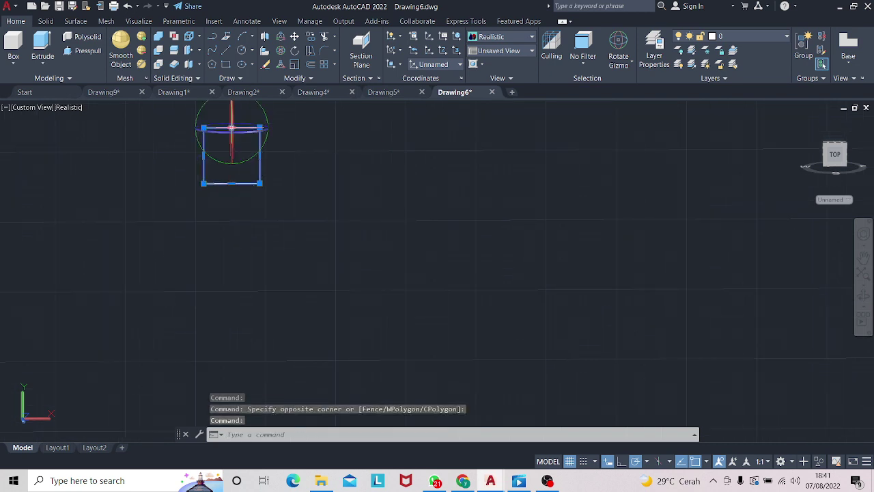
pyautogui.rightClick(232, 128)
pyautogui.click(277, 148)
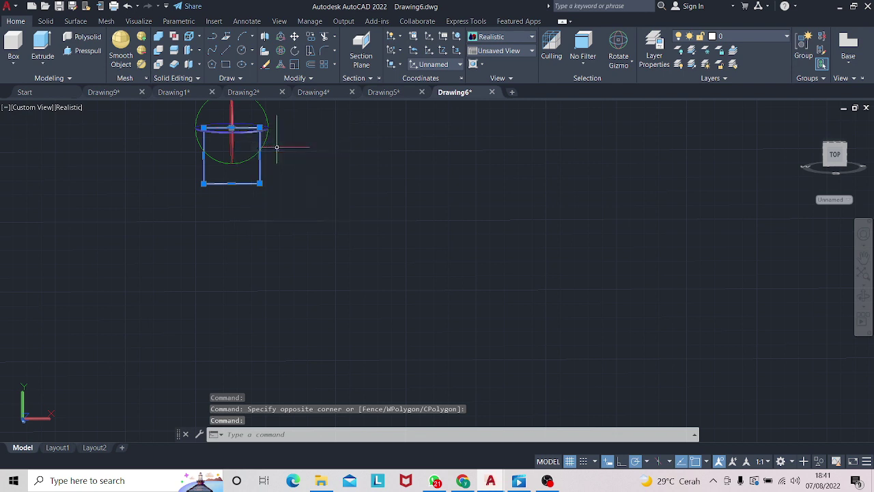
pyautogui.press('Escape')
pyautogui.press('Escape')
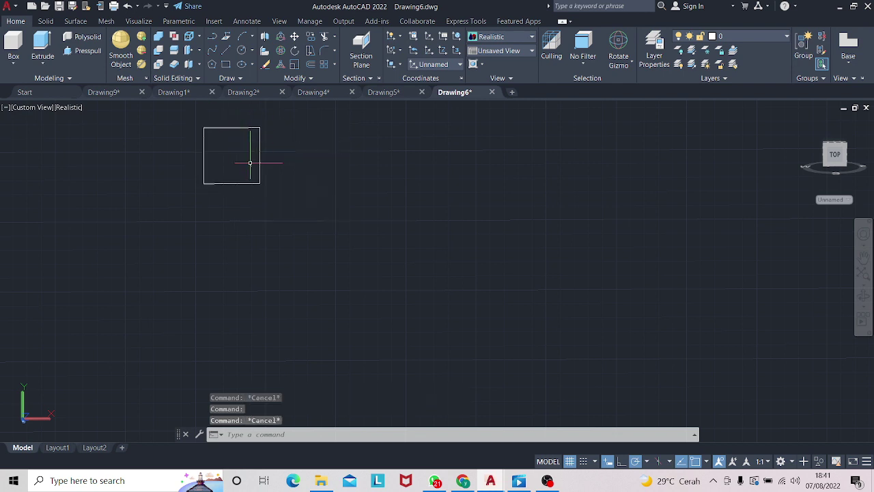
pyautogui.click(250, 183)
pyautogui.rightClick(248, 184)
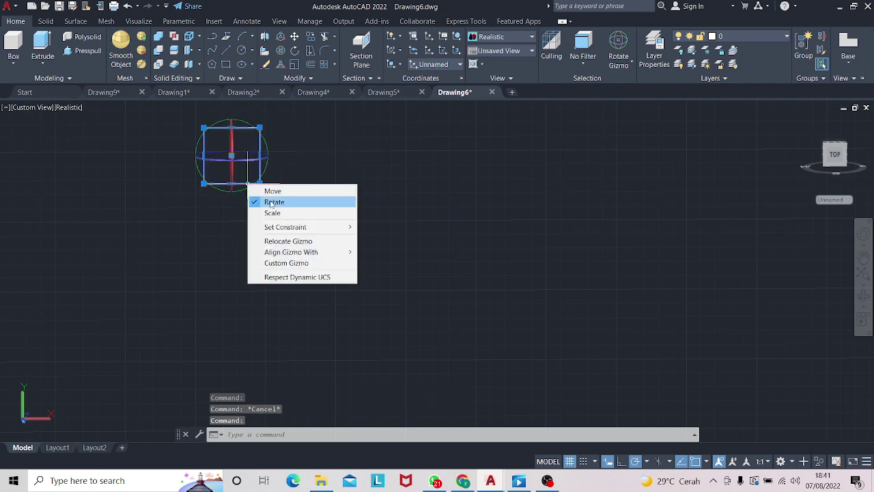
pyautogui.press('Escape')
pyautogui.click(258, 172)
pyautogui.press('Escape')
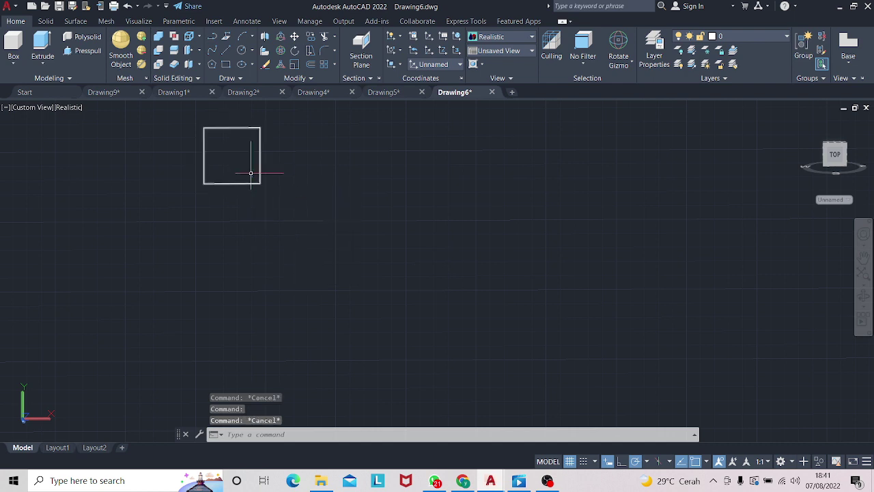
pyautogui.rightClick(243, 184)
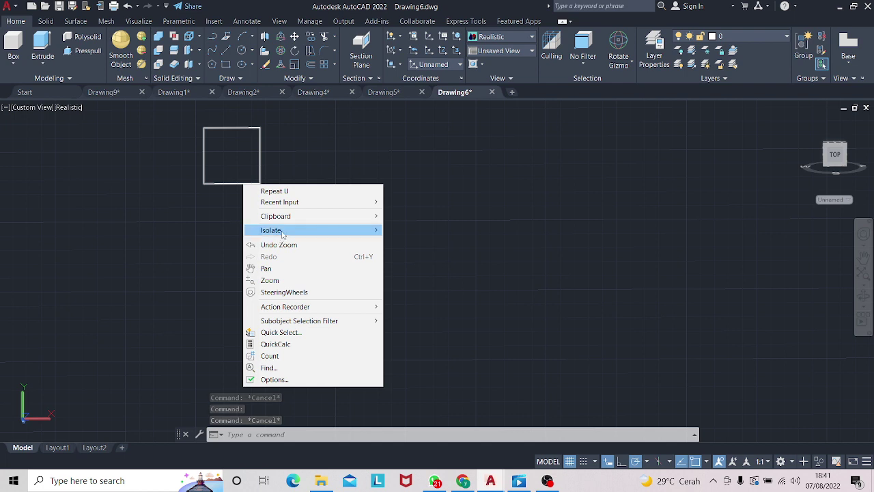
pyautogui.click(209, 146)
# - Move the old square toward the drawing centre beside the block
pyautogui.click(209, 145)
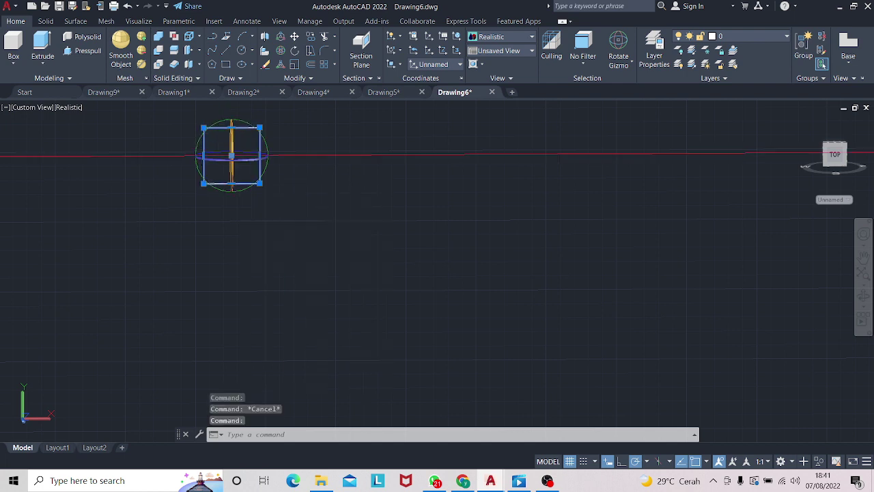
pyautogui.moveTo(248, 131); pyautogui.dragTo(419, 180)
pyautogui.moveTo(420, 180); pyautogui.dragTo(453, 189, button='right')
pyautogui.click(478, 193)
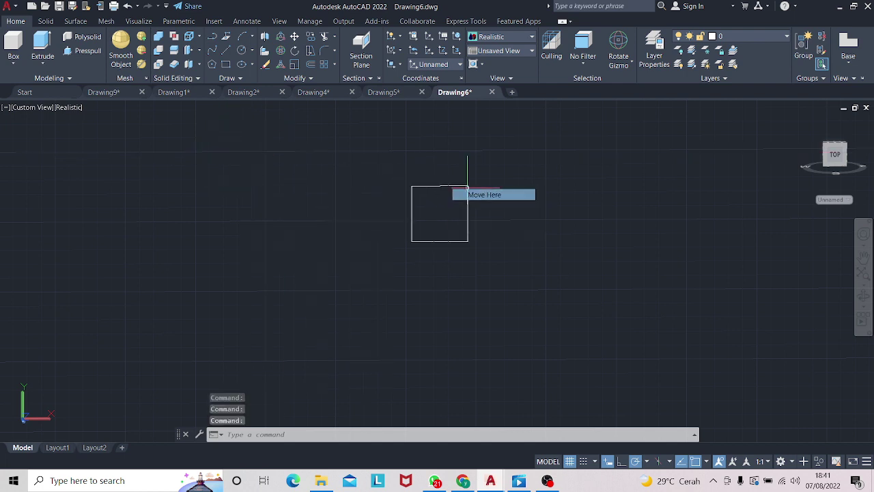
pyautogui.rightClick(449, 185)
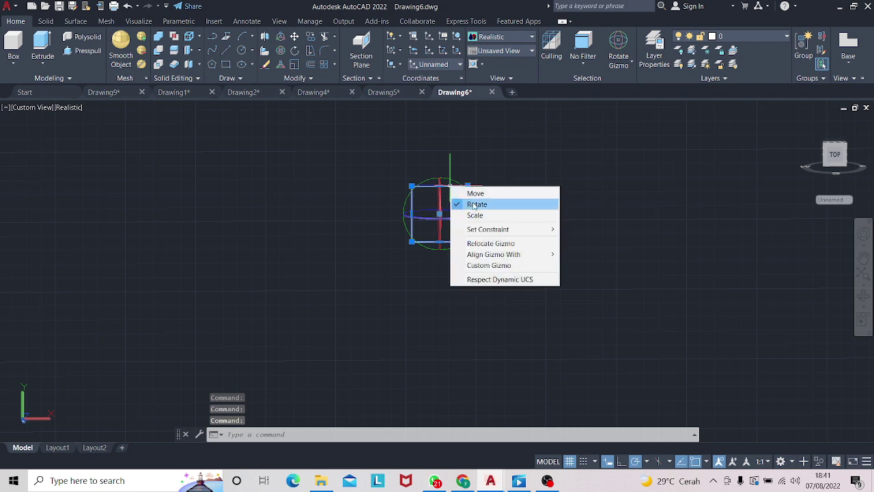
pyautogui.click(460, 191)
pyautogui.click(467, 184)
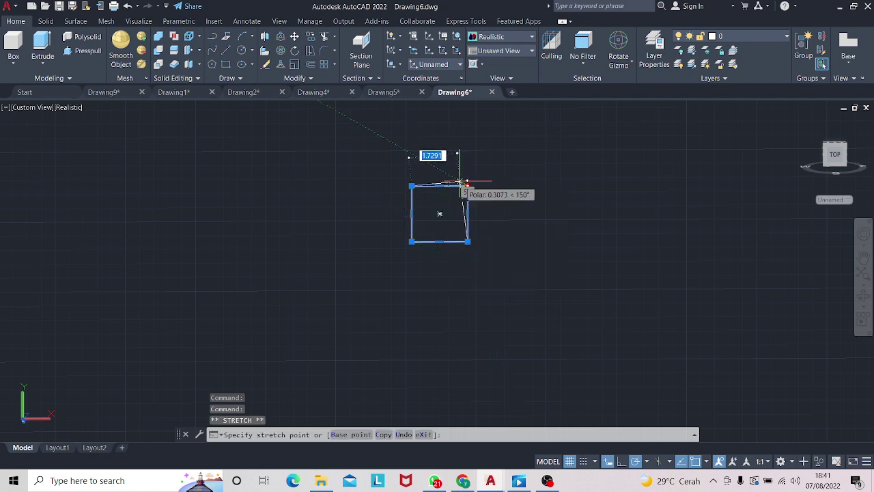
pyautogui.press('Escape')
pyautogui.press('Escape')
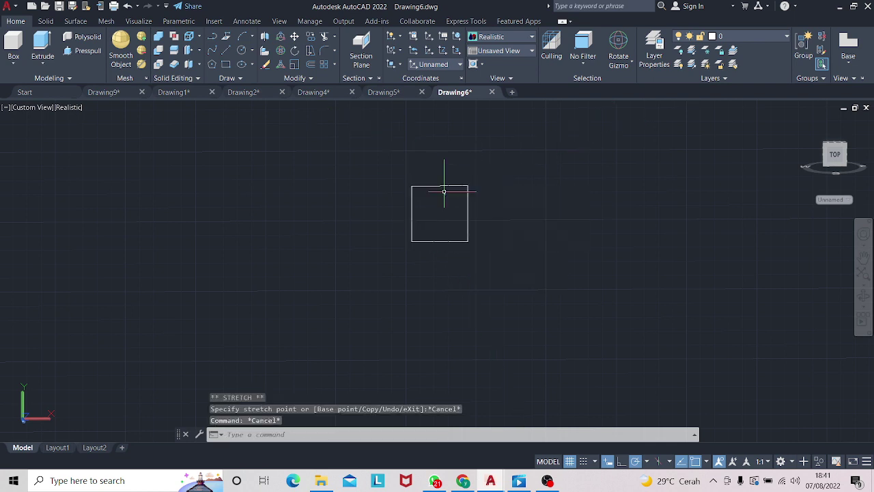
pyautogui.press('Escape')
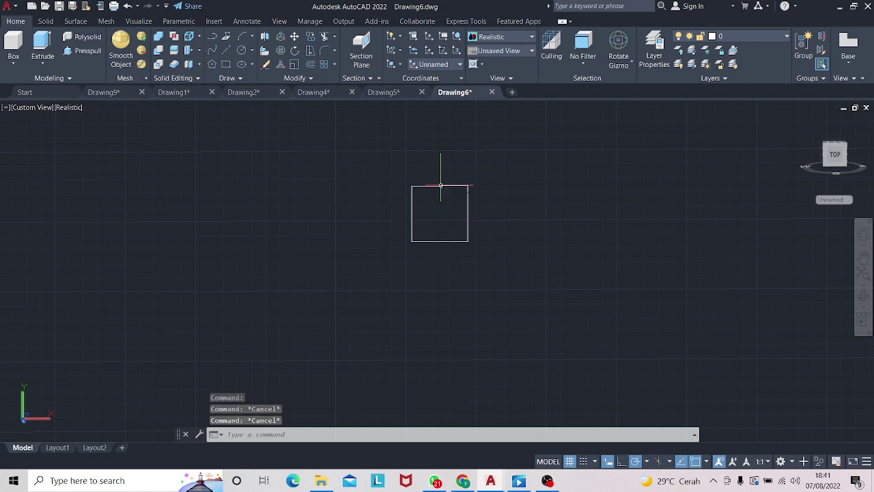
# - Delete the old square and draw a new 2 by 2 square beside the block
pyautogui.click(429, 185)
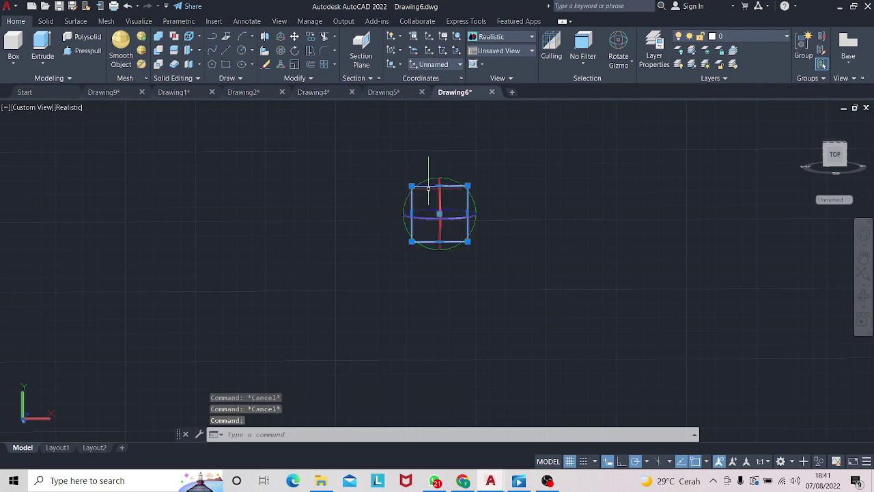
pyautogui.press('Delete')
pyautogui.click(226, 65)
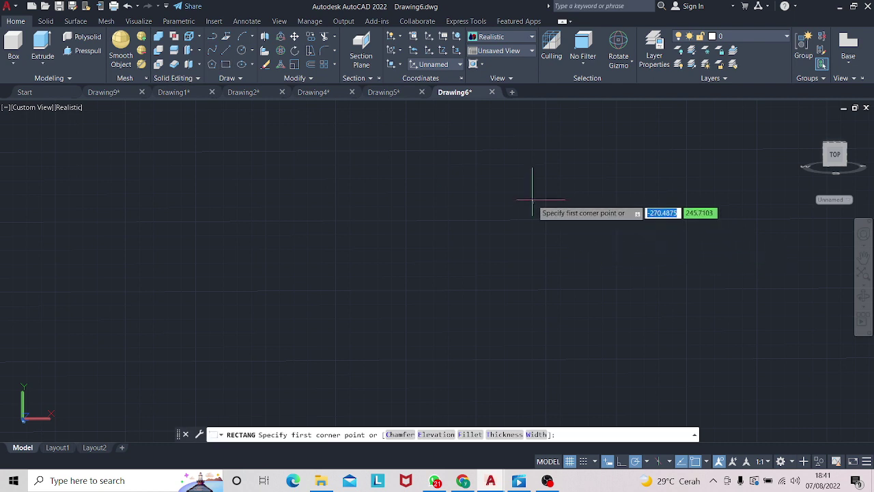
pyautogui.click(534, 196)
pyautogui.write('2')
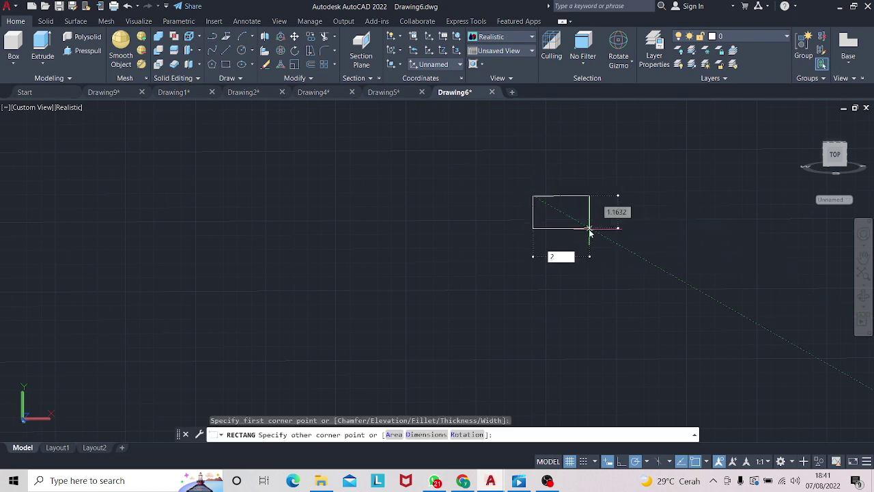
pyautogui.press('Tab')
pyautogui.press('Return')
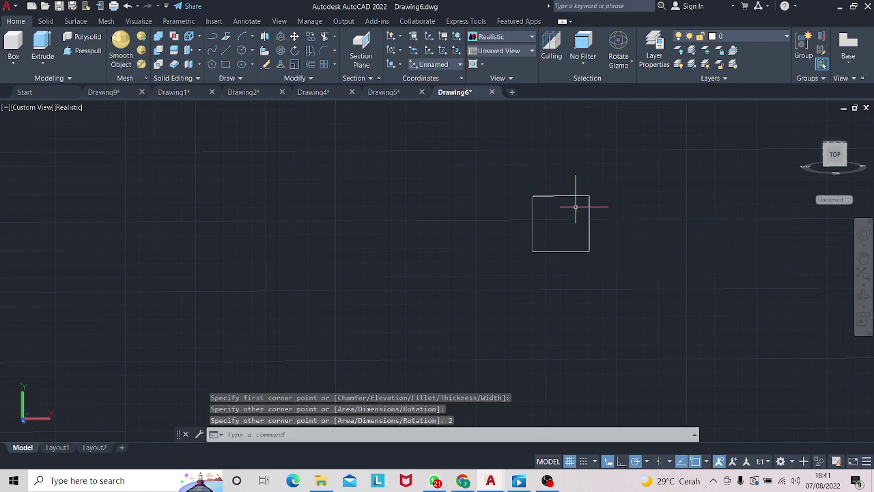
# - Move the new square further down and orbit to see the upright holed part in 3D
pyautogui.click(571, 196)
pyautogui.rightClick(571, 196)
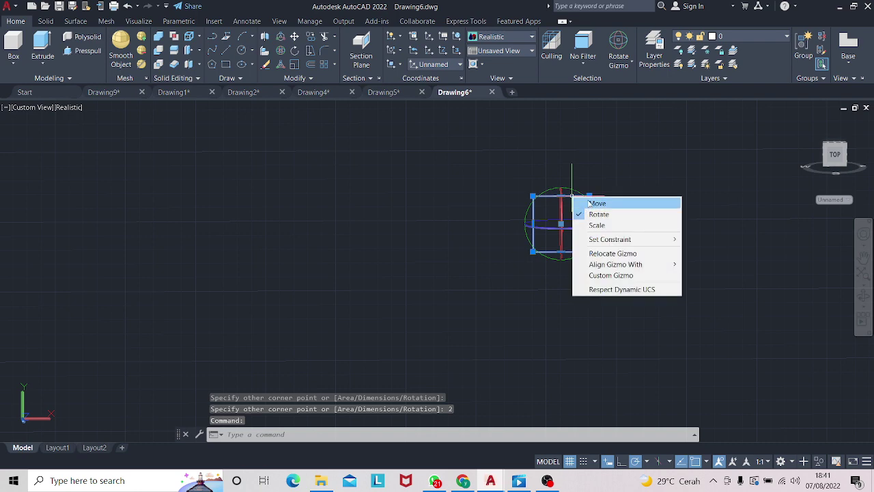
pyautogui.click(591, 203)
pyautogui.moveTo(582, 191); pyautogui.dragTo(581, 256)
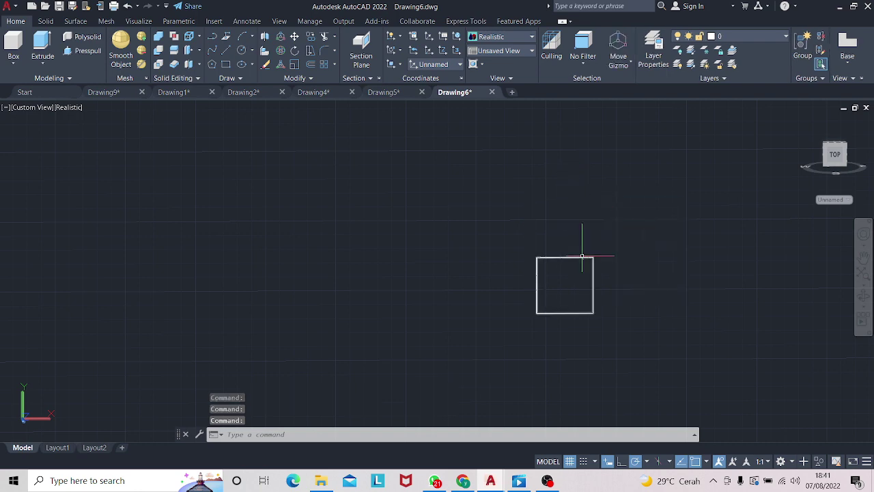
pyautogui.moveTo(558, 265)
pyautogui.keyDown('shift'); pyautogui.mouseDown(button='middle')
pyautogui.moveTo(493, 282)
pyautogui.moveTo(507, 275)
pyautogui.moveTo(563, 312)
pyautogui.mouseUp(button='middle'); pyautogui.keyUp('shift')
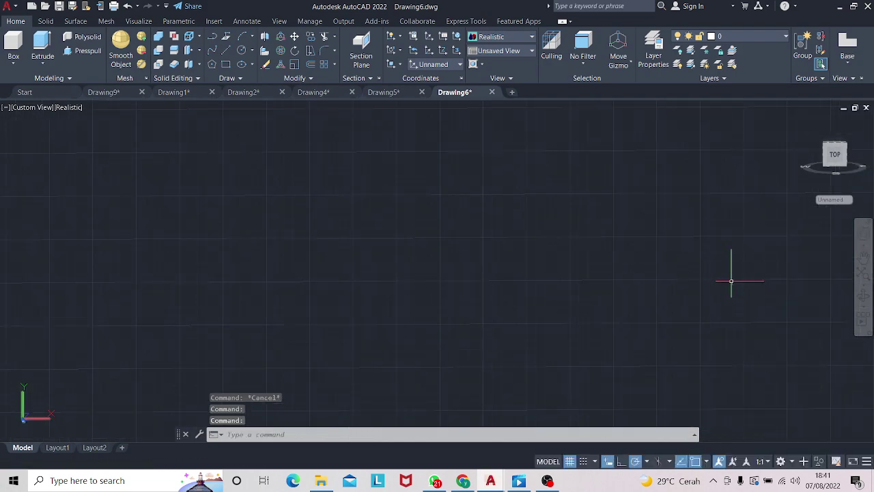
pyautogui.moveTo(493, 278); pyautogui.dragTo(481, 313, button='middle')
pyautogui.scroll(-3, 581, 234)
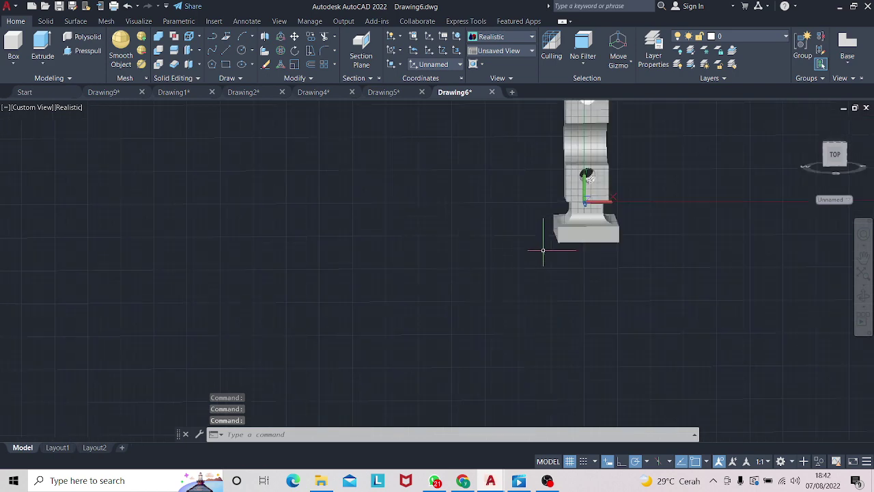
pyautogui.scroll(-2, 546, 247)
pyautogui.press('Escape')
pyautogui.scroll(1, 550, 253)
pyautogui.scroll(1, 578, 253)
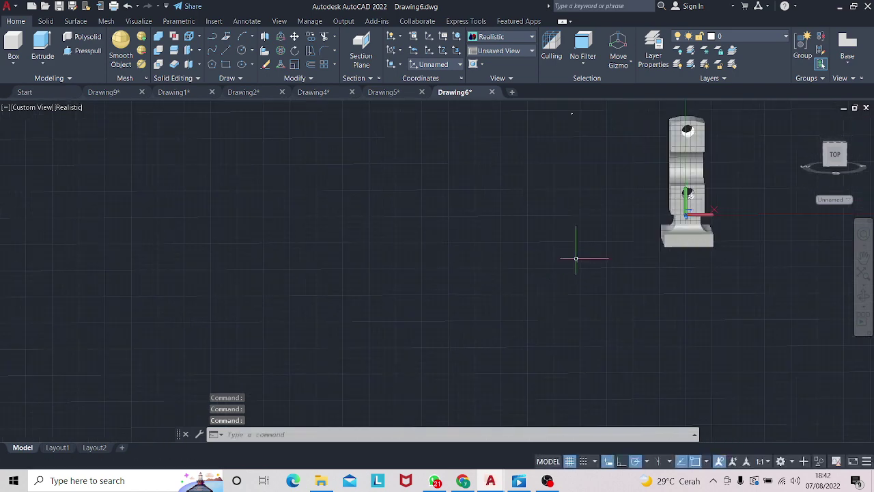
pyautogui.scroll(1, 628, 248)
pyautogui.scroll(2, 631, 251)
pyautogui.moveTo(631, 251)
pyautogui.mouseDown(button='middle')
pyautogui.moveTo(592, 298)
pyautogui.moveTo(542, 312)
pyautogui.moveTo(463, 299)
pyautogui.mouseUp(button='middle')
pyautogui.scroll(1, 581, 302)
pyautogui.press('Escape')
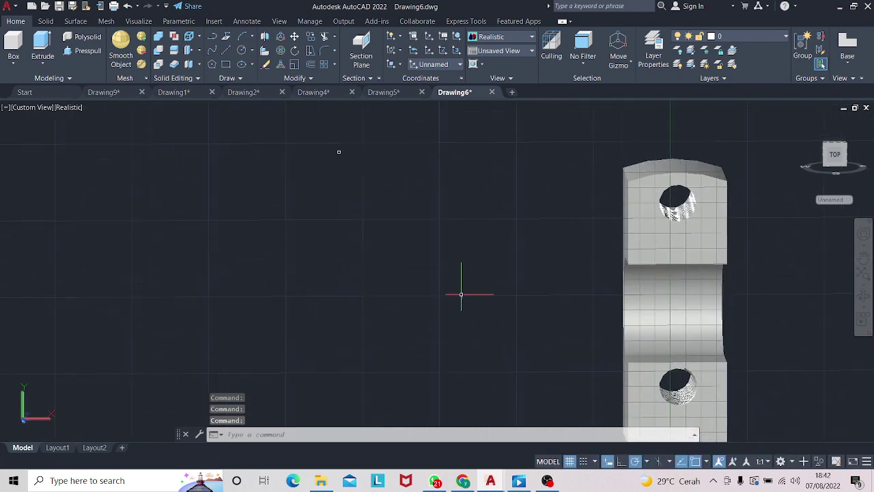
pyautogui.rightClick(341, 162)
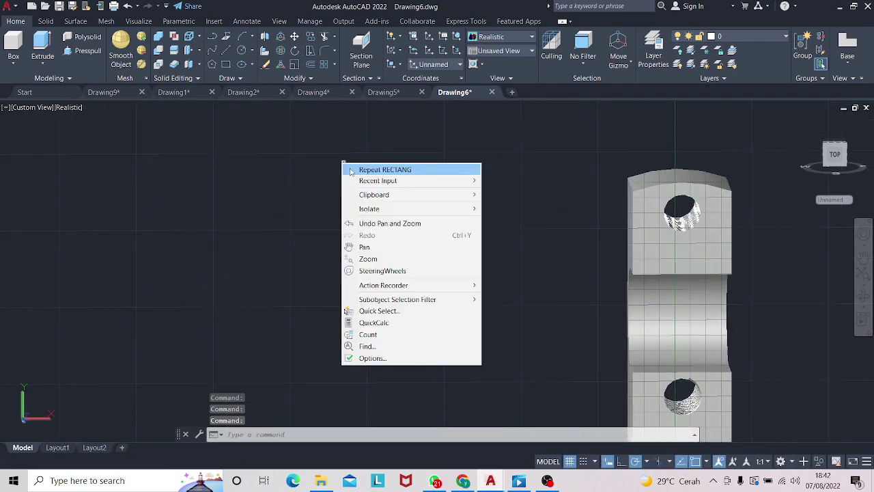
pyautogui.click(339, 205)
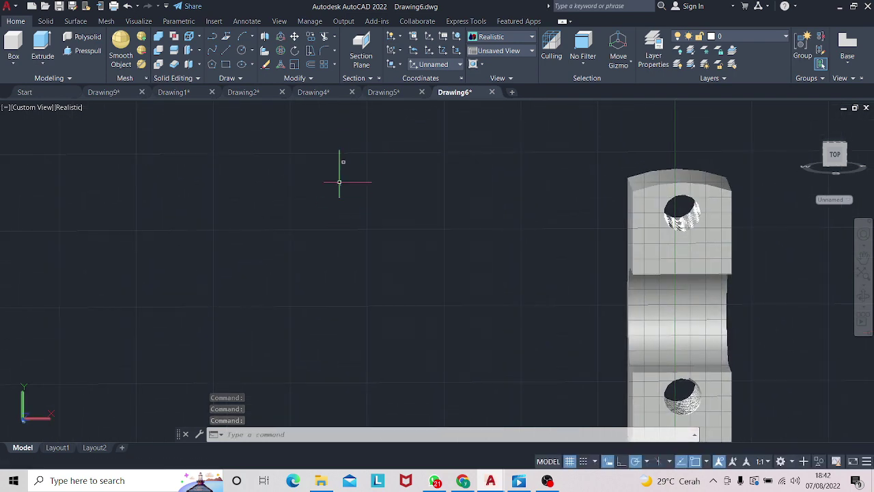
pyautogui.rightClick(343, 163)
pyautogui.click(342, 161)
pyautogui.click(342, 161)
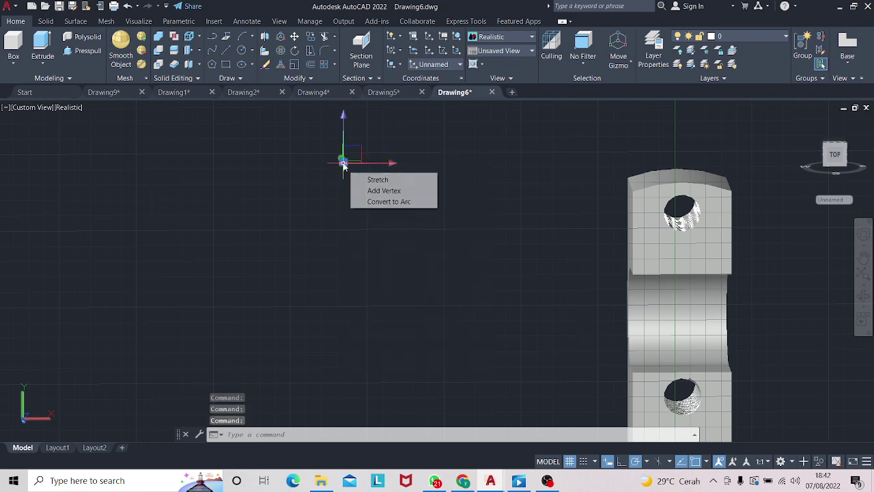
pyautogui.rightClick(342, 162)
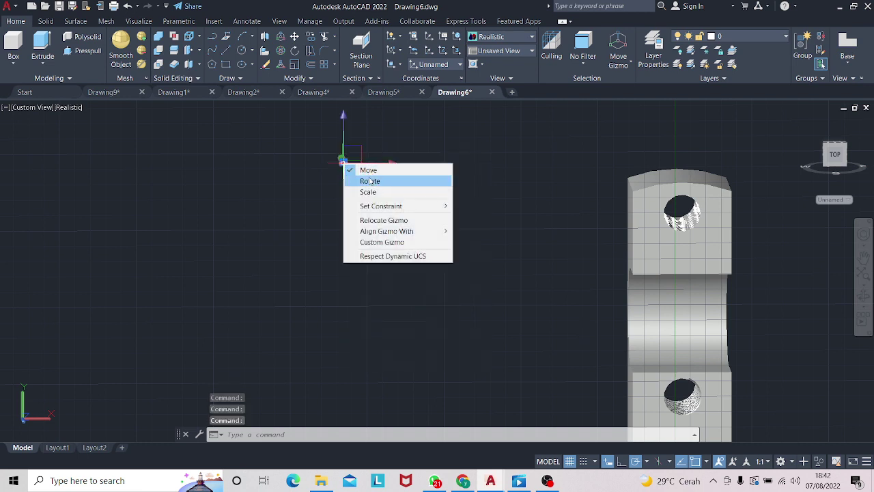
pyautogui.click(369, 181)
pyautogui.click(368, 176)
pyautogui.press('Escape')
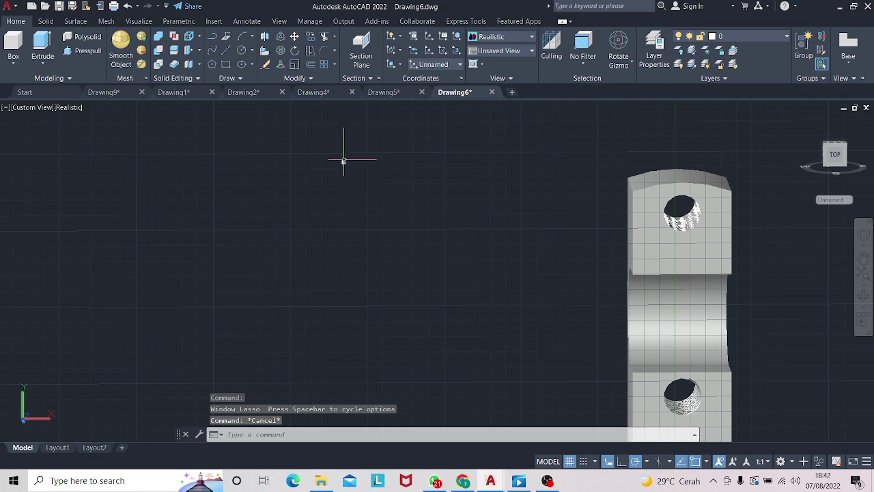
pyautogui.click(343, 161)
pyautogui.rightClick(344, 162)
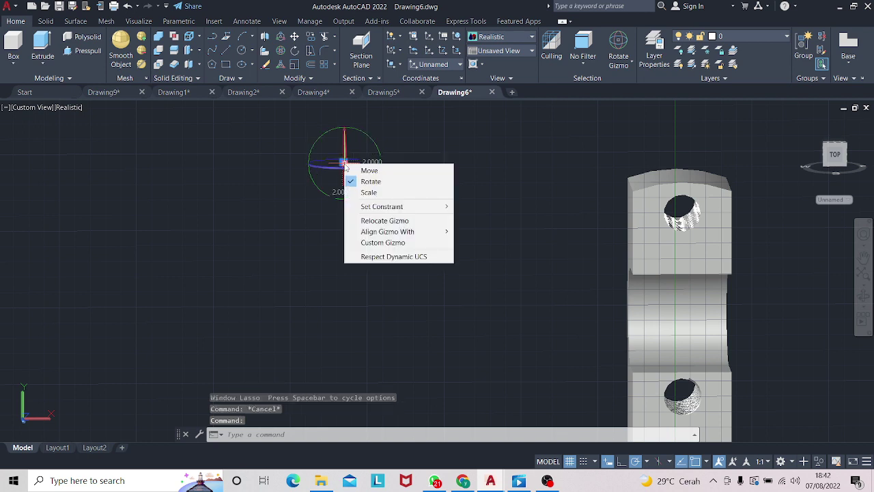
pyautogui.click(328, 190)
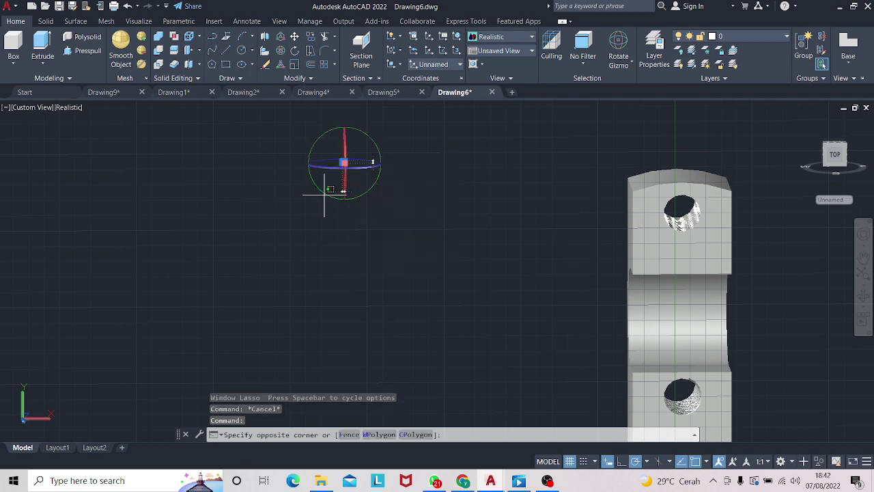
pyautogui.click(344, 163)
pyautogui.rightClick(343, 162)
pyautogui.click(347, 166)
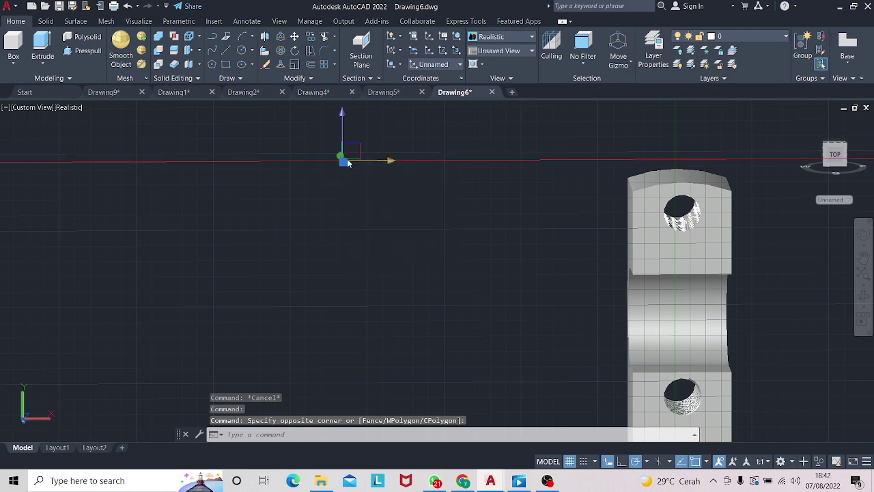
pyautogui.rightClick(344, 158)
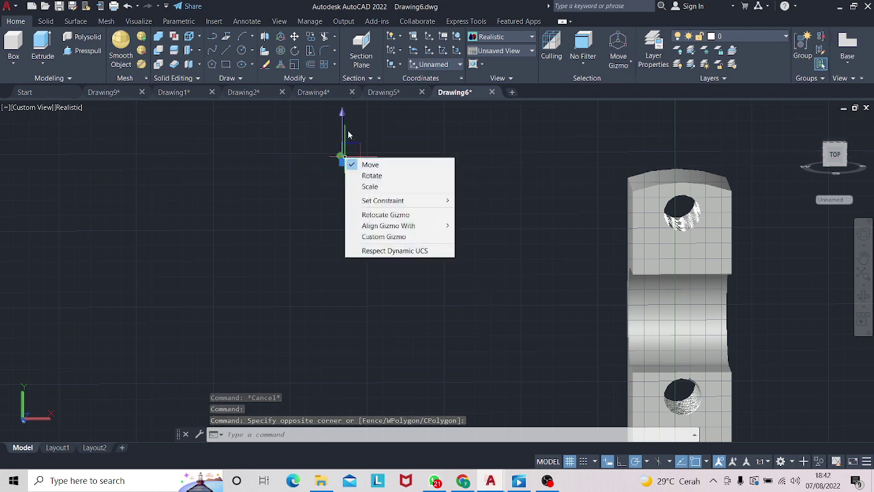
pyautogui.moveTo(343, 159); pyautogui.dragTo(405, 163)
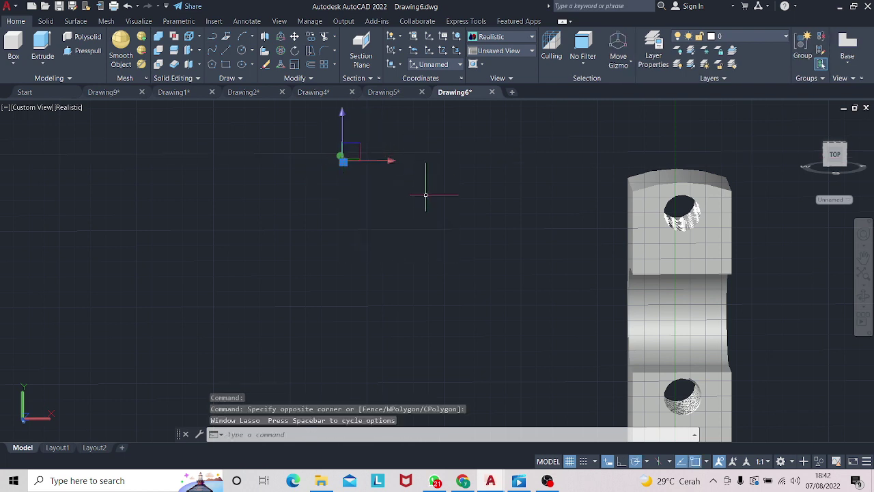
pyautogui.press('Escape')
pyautogui.press('Escape')
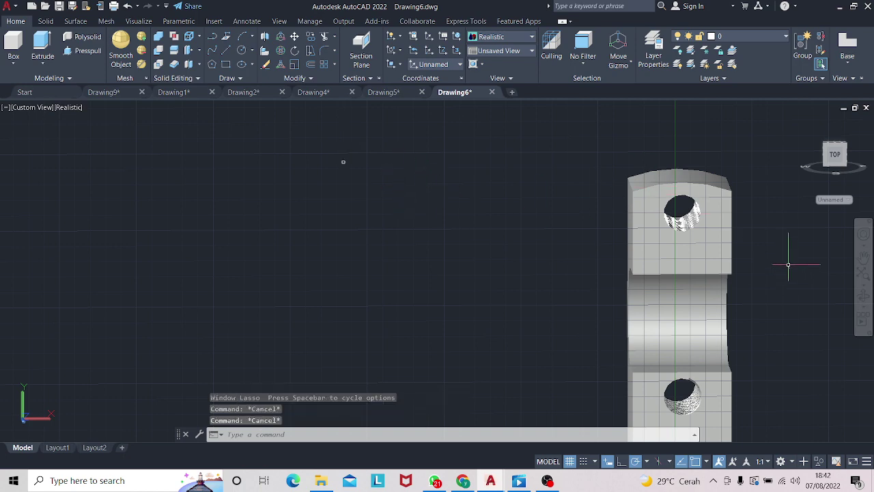
pyautogui.click(863, 298)
pyautogui.moveTo(521, 236)
pyautogui.mouseDown()
pyautogui.moveTo(509, 232)
pyautogui.moveTo(557, 235)
pyautogui.moveTo(494, 219)
pyautogui.mouseUp()
pyautogui.press('Escape')
pyautogui.moveTo(527, 250)
pyautogui.keyDown('shift'); pyautogui.mouseDown(button='middle')
pyautogui.moveTo(528, 259)
pyautogui.moveTo(535, 223)
pyautogui.mouseUp(button='middle'); pyautogui.keyUp('shift')
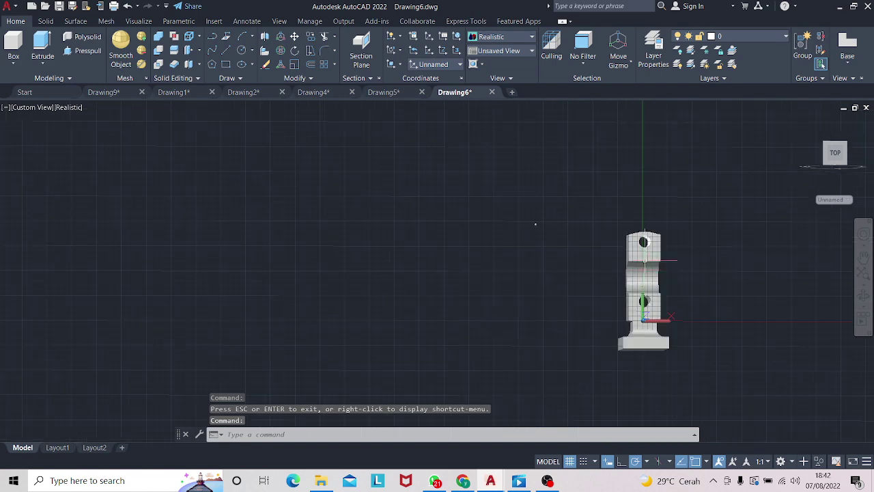
# - Copy the whole upright part to the clipboard and start a new drawing, Drawing7
pyautogui.click(572, 206)
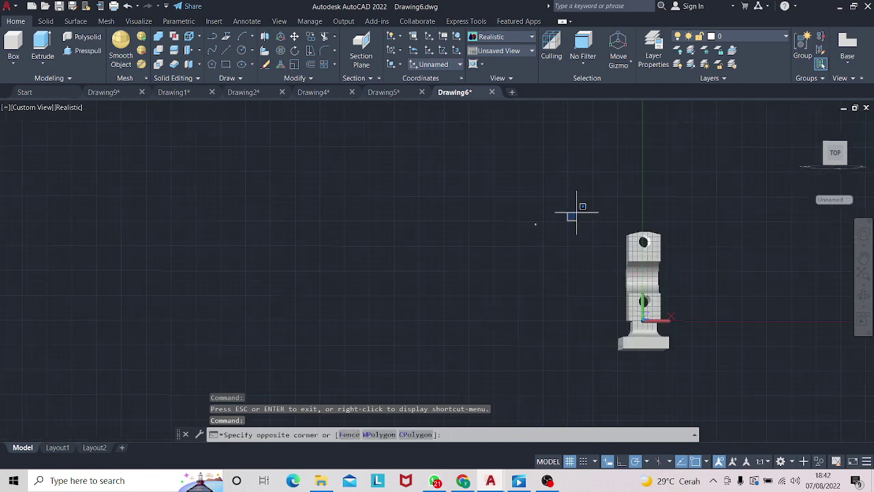
pyautogui.click(734, 390)
pyautogui.hotkey('ctrl', 'c')
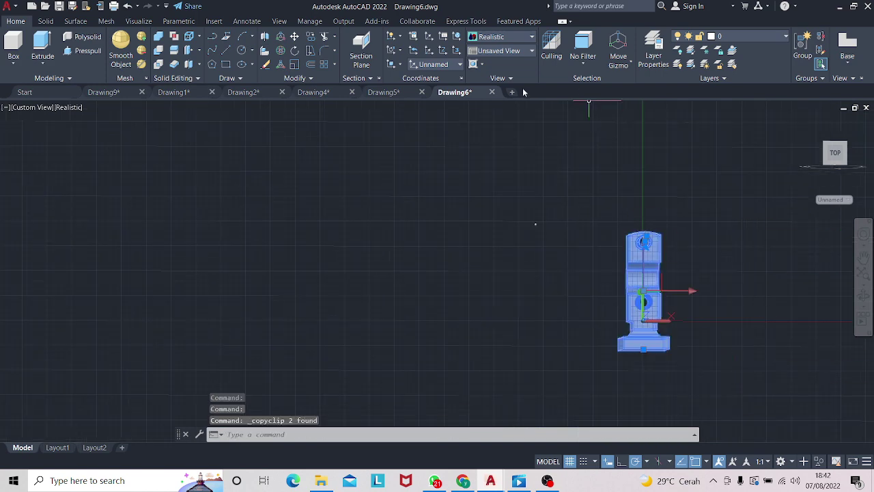
pyautogui.click(513, 92)
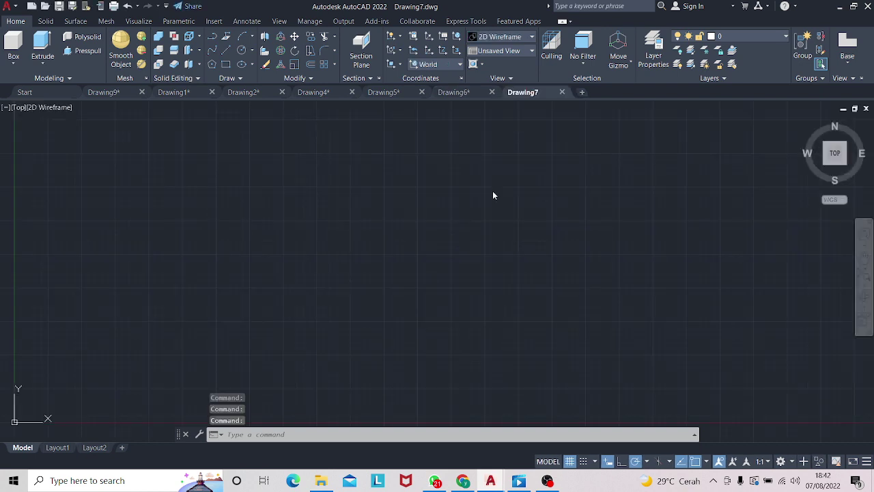
# - Draw a rectangle and press-pull it into a solid box 5 units high
pyautogui.scroll(-4, 491, 190)
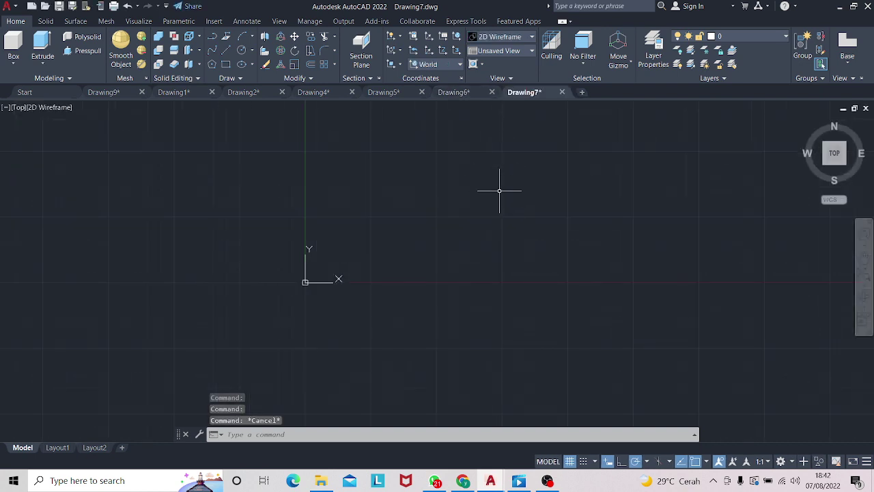
pyautogui.click(233, 64)
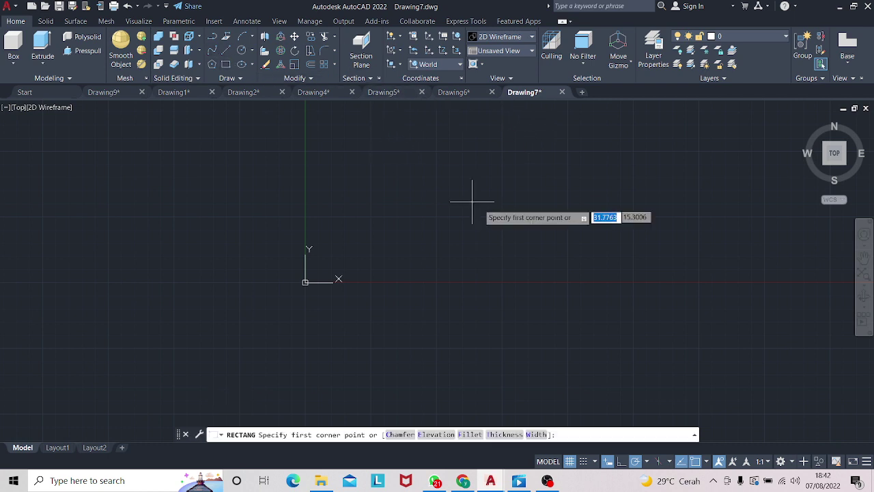
pyautogui.click(460, 191)
pyautogui.click(566, 279)
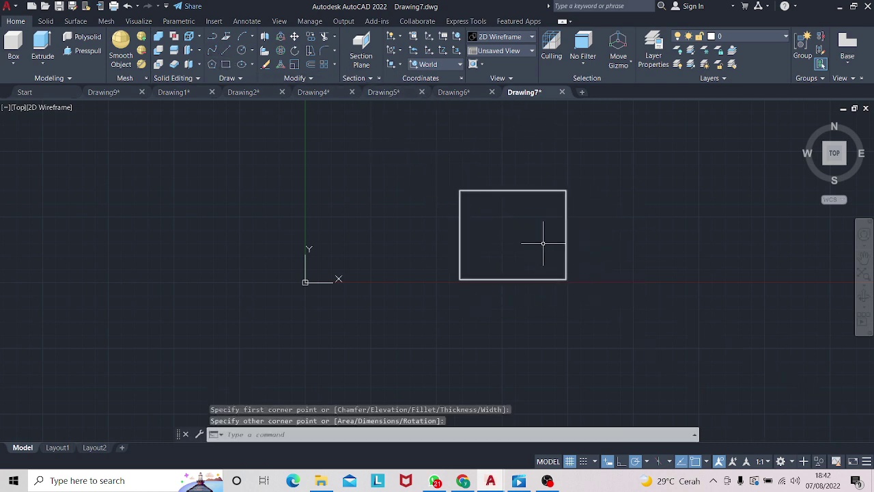
pyautogui.click(82, 52)
pyautogui.click(472, 238)
pyautogui.click(389, 219)
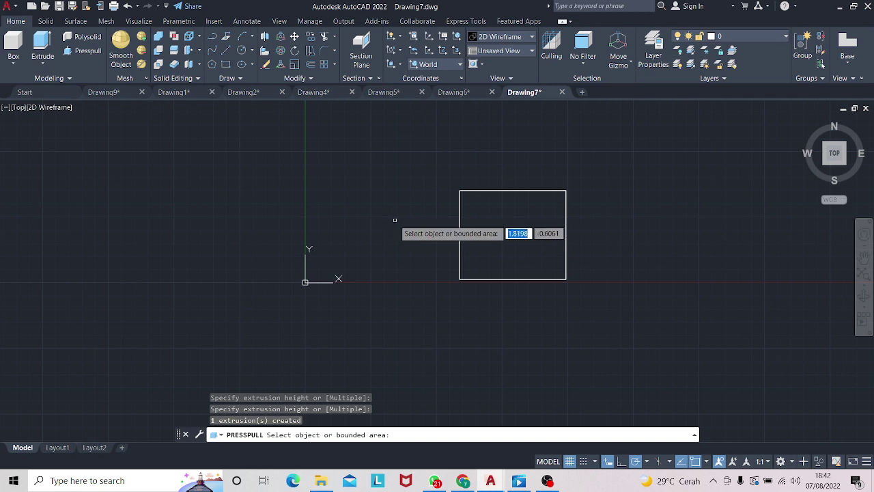
pyautogui.press('Escape')
pyautogui.click(98, 52)
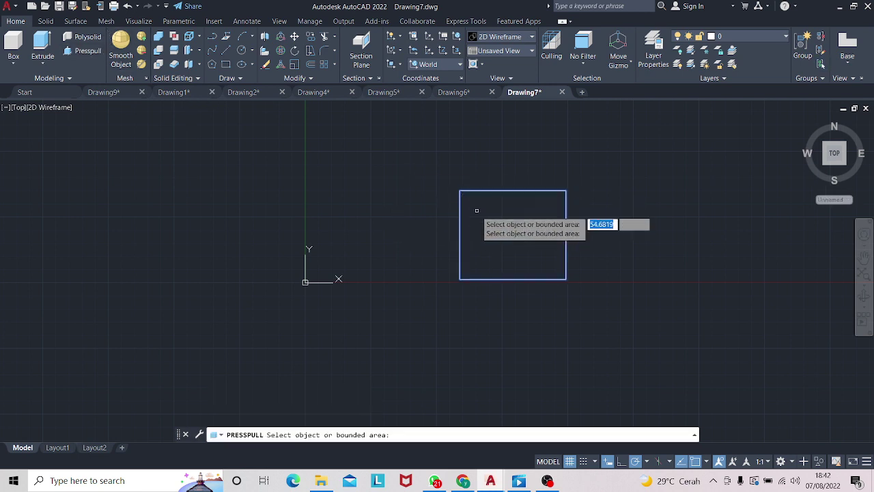
pyautogui.click(474, 209)
pyautogui.write('5')
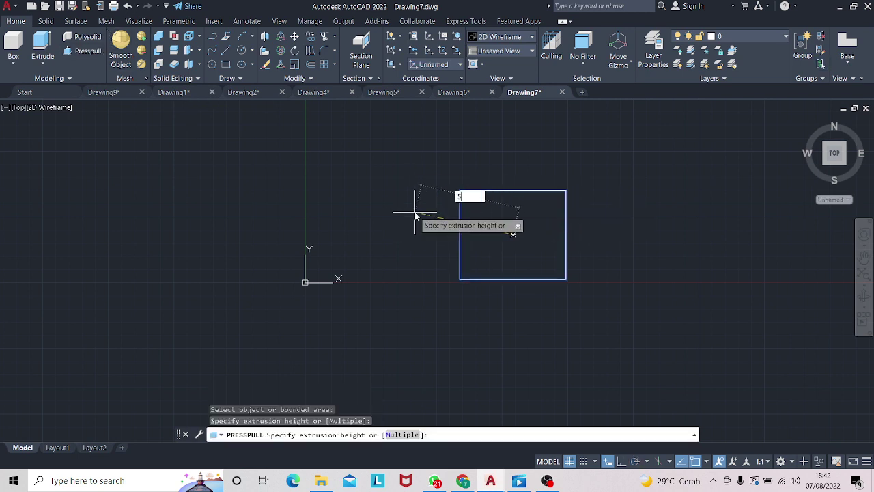
pyautogui.press('Return')
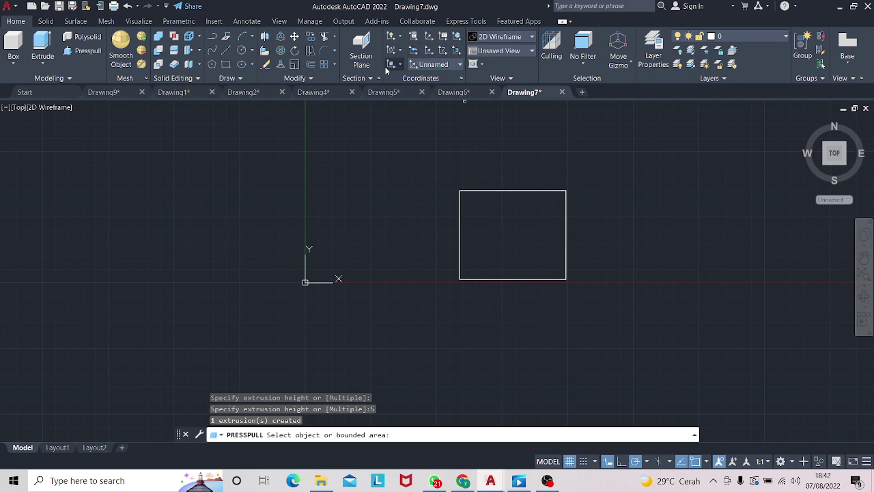
# - Align the UCS to the box's face
pyautogui.click(400, 64)
pyautogui.click(396, 83)
pyautogui.click(519, 246)
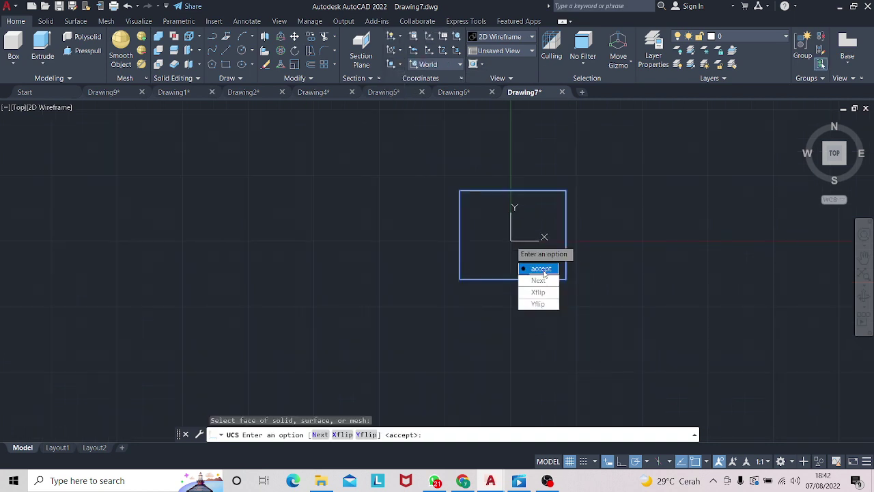
pyautogui.press('Return')
pyautogui.moveTo(802, 213); pyautogui.dragTo(485, 156, button='middle')
# - Copy the whole upright holed part from Drawing6
pyautogui.click(452, 92)
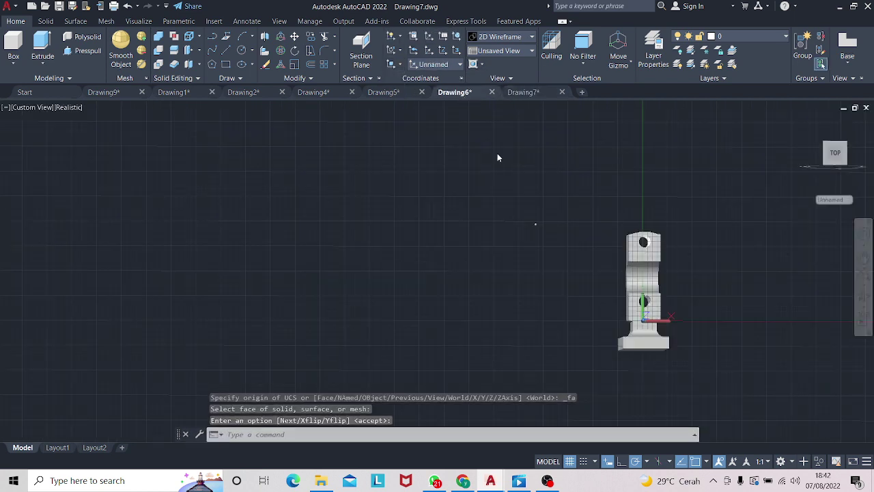
pyautogui.click(542, 162)
pyautogui.click(754, 368)
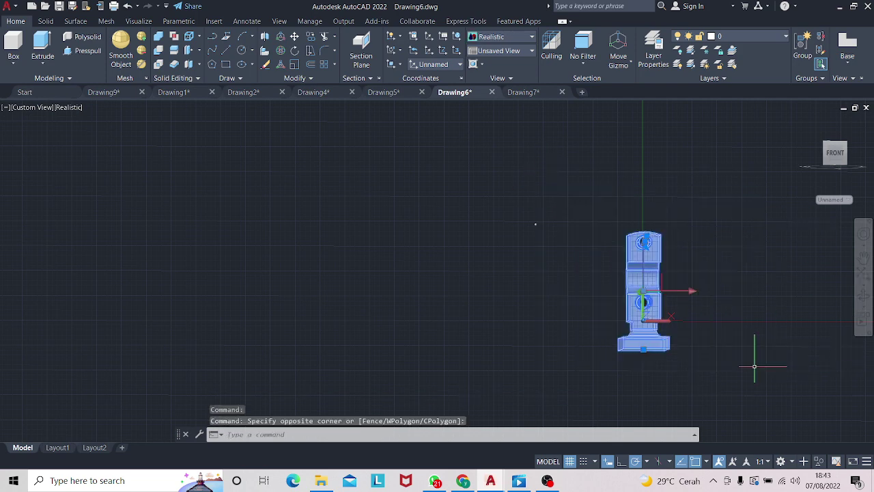
pyautogui.hotkey('ctrl', 'c')
# - Paste the part into Drawing7 and place it to the right of the box
pyautogui.click(523, 92)
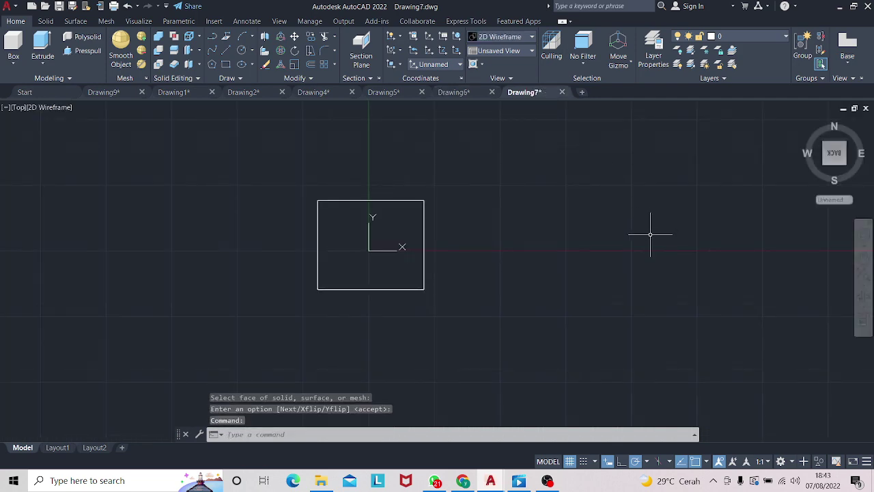
pyautogui.hotkey('ctrl', 'v')
pyautogui.scroll(1, 601, 273)
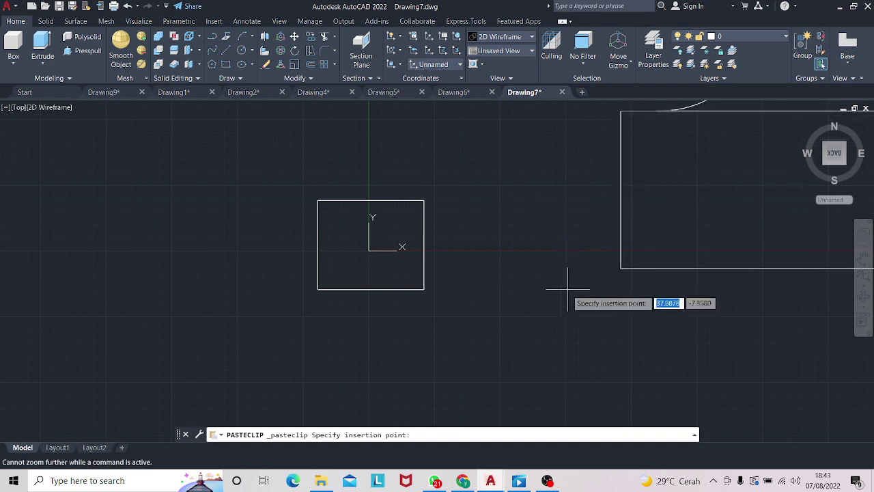
pyautogui.moveTo(613, 294); pyautogui.dragTo(459, 348, button='middle')
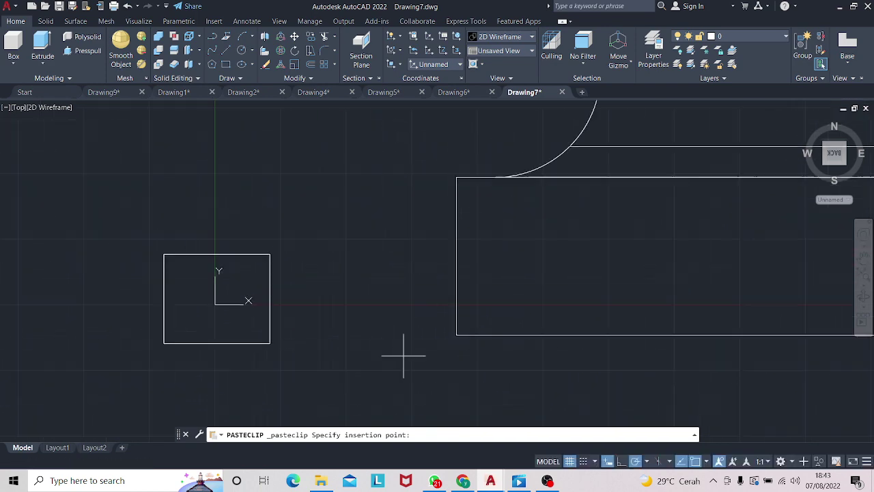
pyautogui.click(286, 406)
pyautogui.scroll(-3, 698, 319)
pyautogui.scroll(-2, 531, 273)
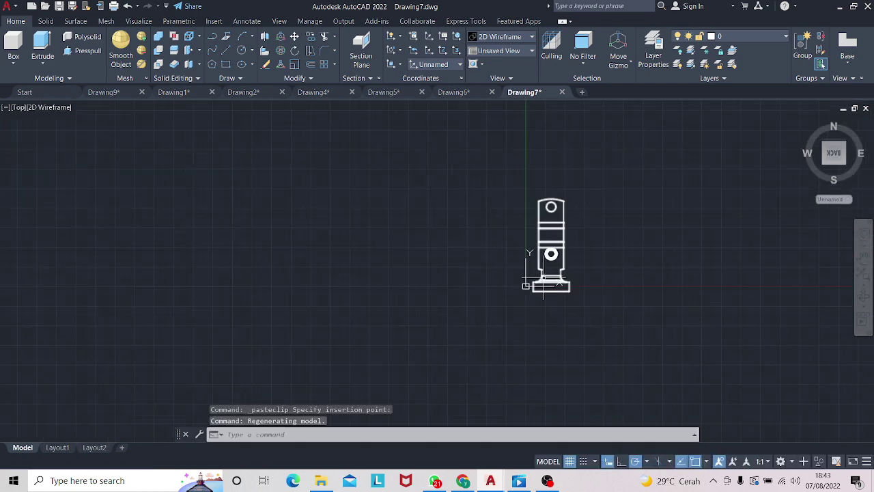
pyautogui.click(517, 170)
pyautogui.press('Escape')
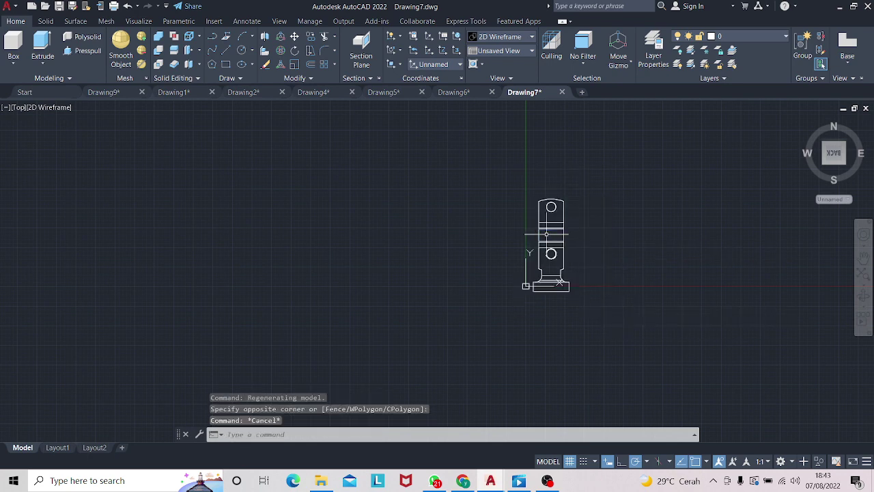
pyautogui.moveTo(552, 204); pyautogui.dragTo(693, 186, button='right')
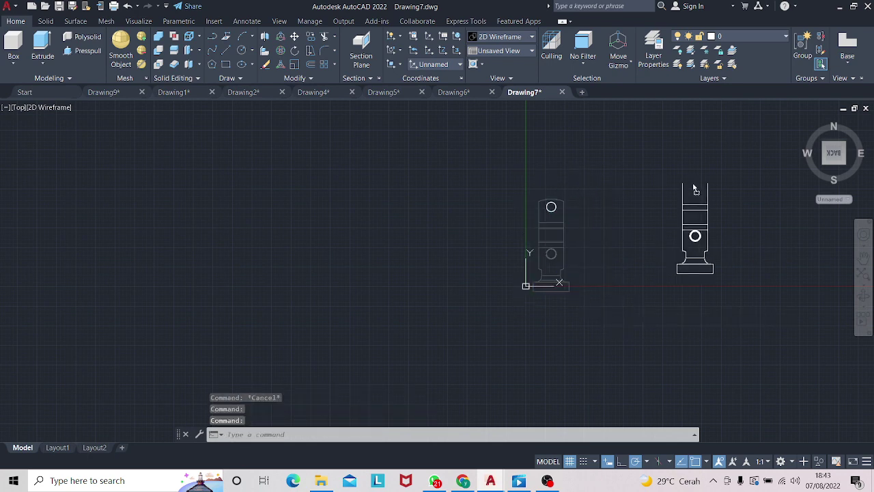
# - Place the moved part and orbit to a 3D view of the plate
pyautogui.click(725, 189)
pyautogui.scroll(5, 550, 232)
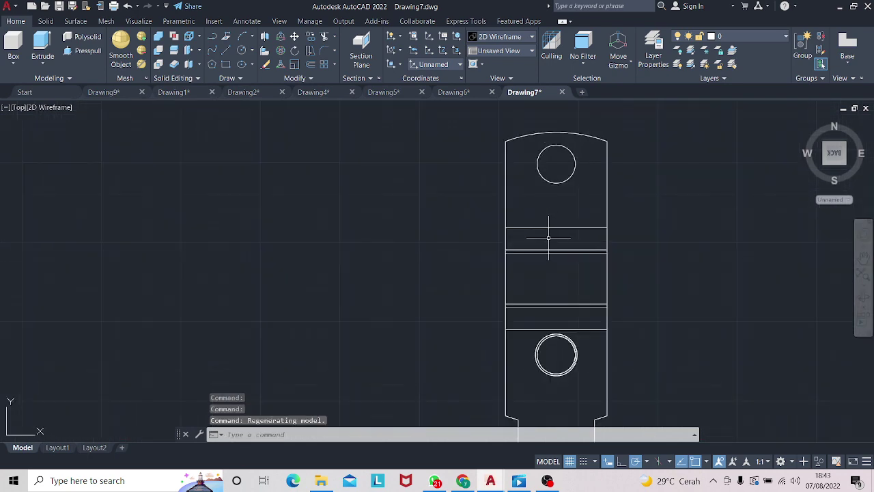
pyautogui.scroll(-2, 505, 262)
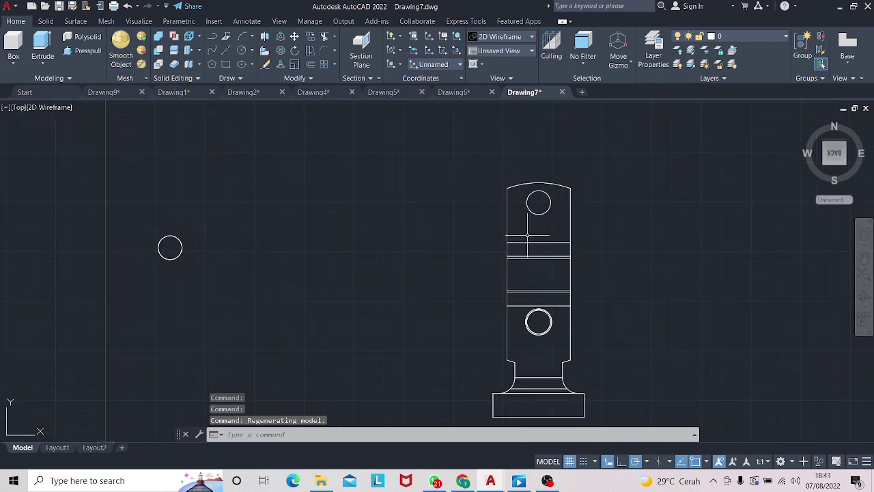
pyautogui.moveTo(554, 289)
pyautogui.keyDown('shift'); pyautogui.mouseDown(button='middle')
pyautogui.moveTo(589, 287)
pyautogui.moveTo(589, 246)
pyautogui.moveTo(600, 221)
pyautogui.moveTo(698, 230)
pyautogui.moveTo(689, 196)
pyautogui.moveTo(588, 260)
pyautogui.moveTo(652, 271)
pyautogui.moveTo(675, 296)
pyautogui.moveTo(635, 258)
pyautogui.moveTo(636, 273)
pyautogui.moveTo(722, 204)
pyautogui.moveTo(710, 191)
pyautogui.moveTo(649, 232)
pyautogui.moveTo(599, 287)
pyautogui.moveTo(628, 228)
pyautogui.mouseUp(button='middle'); pyautogui.keyUp('shift')
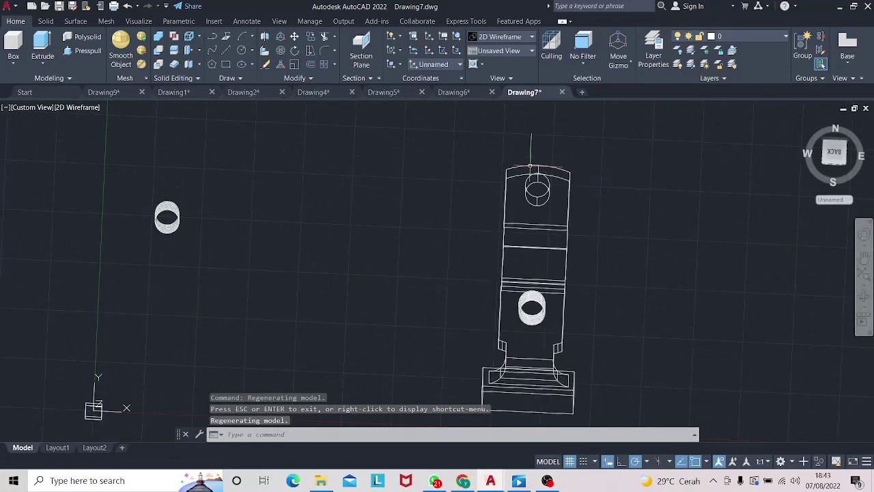
pyautogui.click(531, 166)
pyautogui.press('Escape')
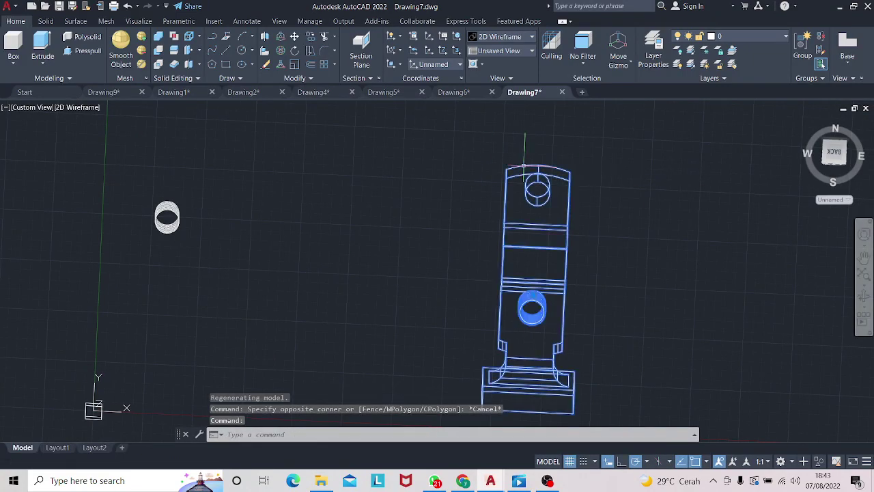
pyautogui.press('Escape')
# - Rotate the plate 90 degrees with 3DROTATE, then orbit to an isometric view
pyautogui.write('r')
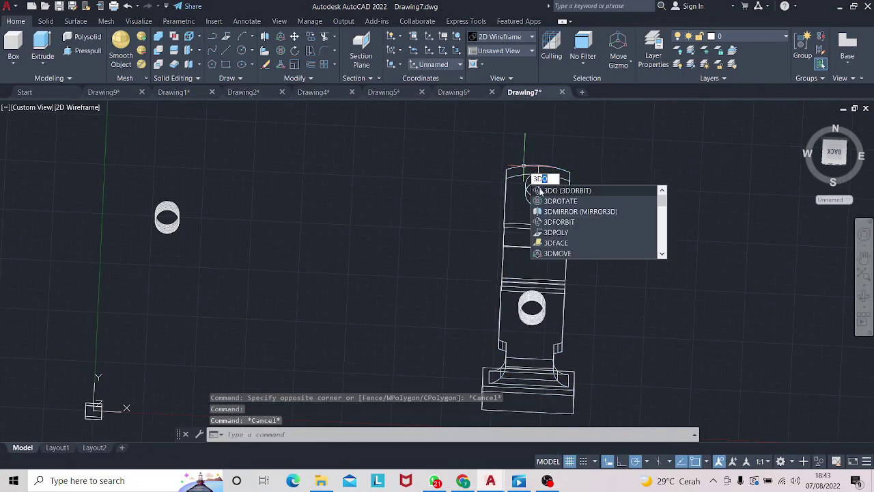
pyautogui.press('Return')
pyautogui.click(542, 247)
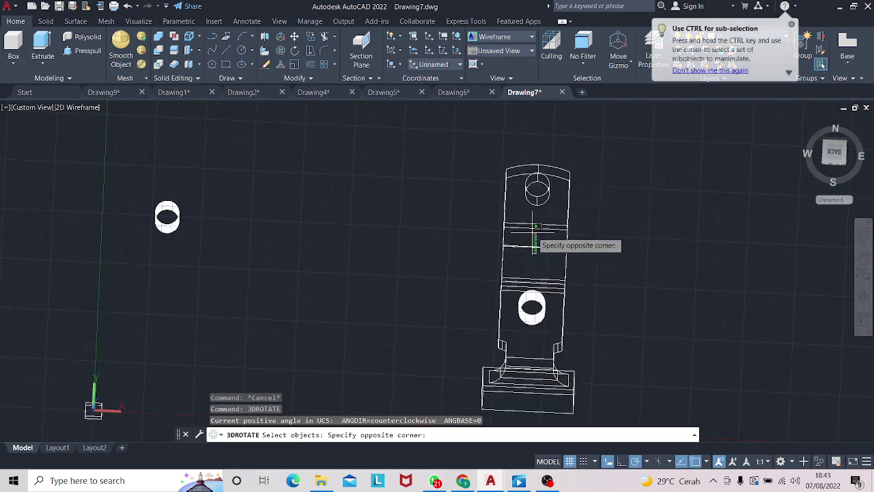
pyautogui.press('Escape')
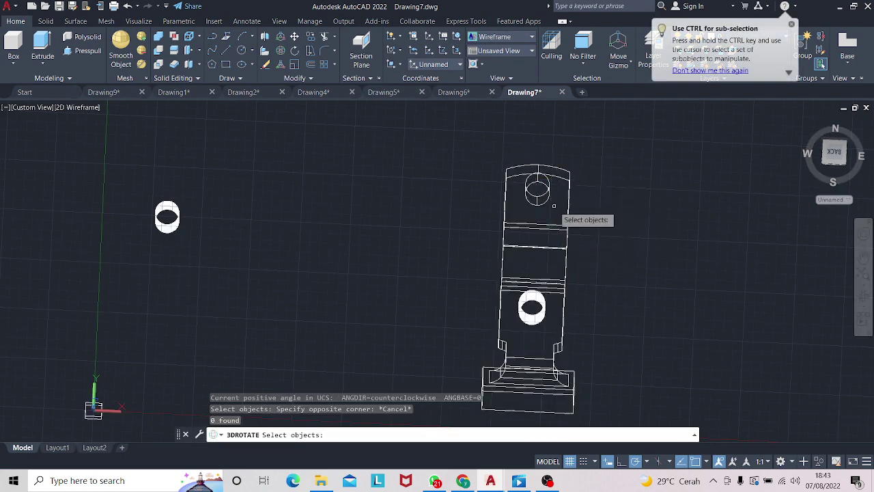
pyautogui.write('3d')
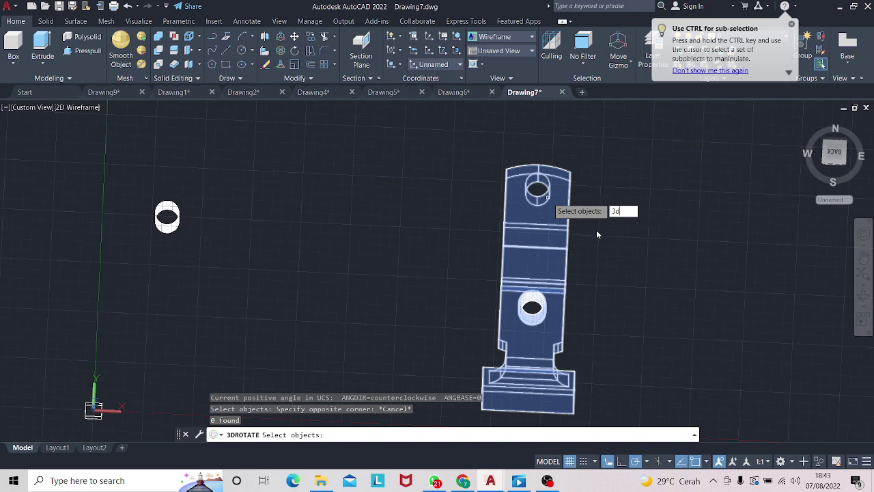
pyautogui.click(552, 231)
pyautogui.press('Escape')
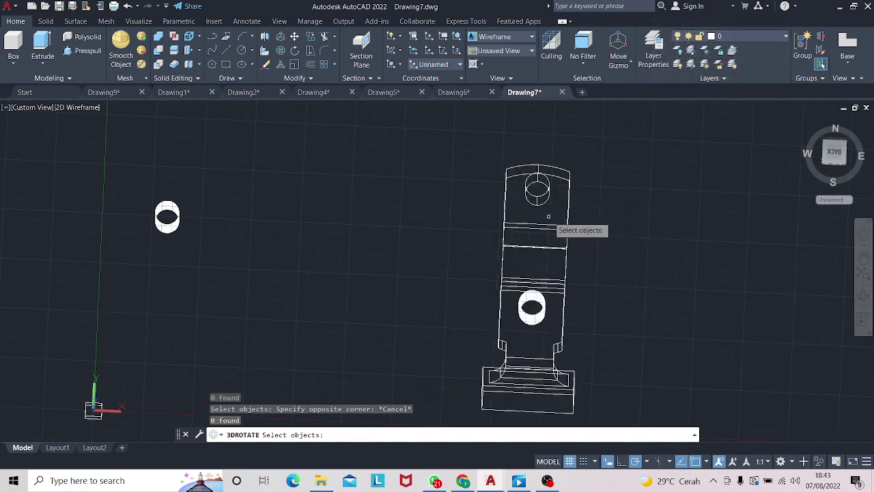
pyautogui.click(563, 177)
pyautogui.press('Return')
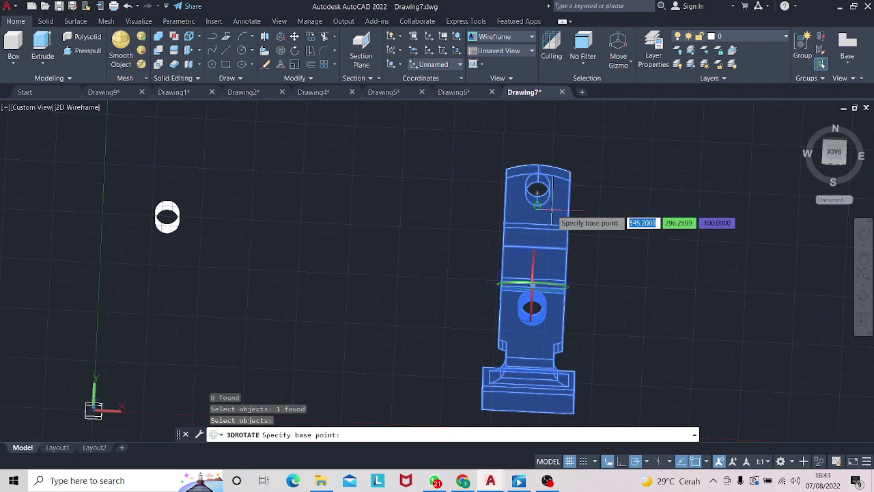
pyautogui.click(531, 266)
pyautogui.write('90')
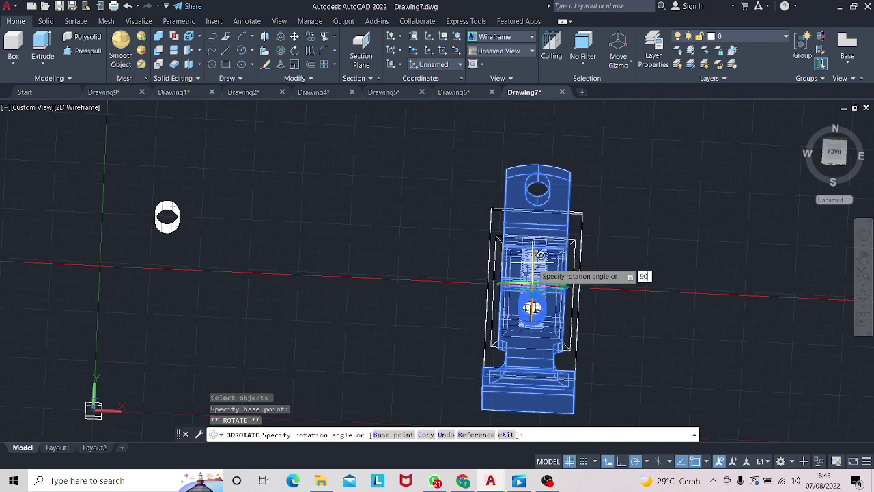
pyautogui.press('Return')
pyautogui.moveTo(853, 286)
pyautogui.keyDown('shift'); pyautogui.mouseDown(button='middle')
pyautogui.moveTo(748, 250)
pyautogui.moveTo(720, 289)
pyautogui.moveTo(681, 293)
pyautogui.moveTo(628, 260)
pyautogui.moveTo(701, 252)
pyautogui.mouseUp(button='middle'); pyautogui.keyUp('shift')
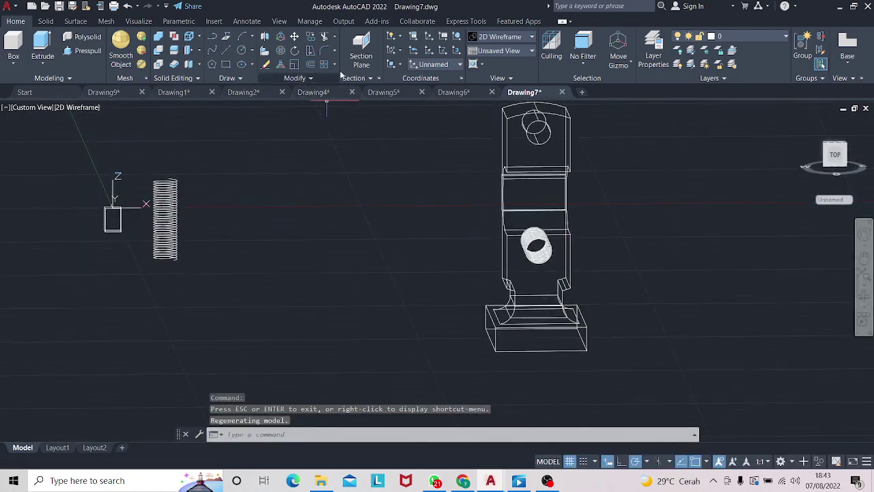
# - Align the UCS to the plate's top face
pyautogui.click(397, 65)
pyautogui.click(397, 82)
pyautogui.click(525, 164)
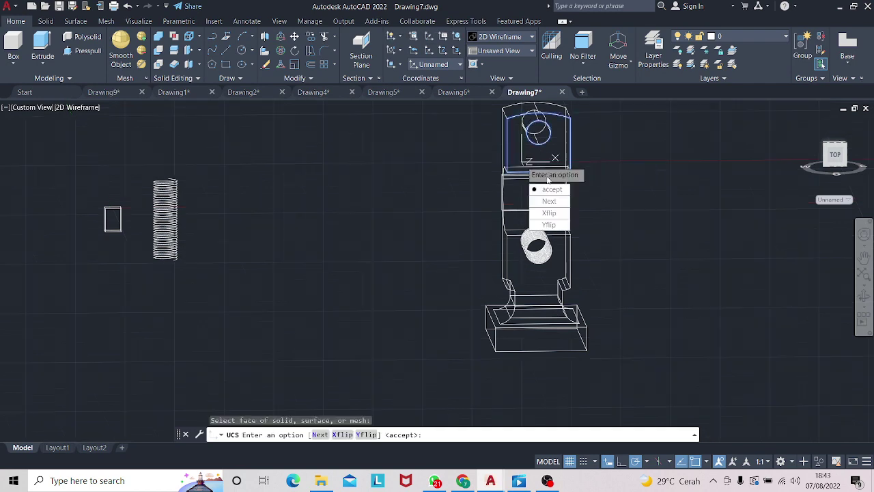
pyautogui.click(215, 64)
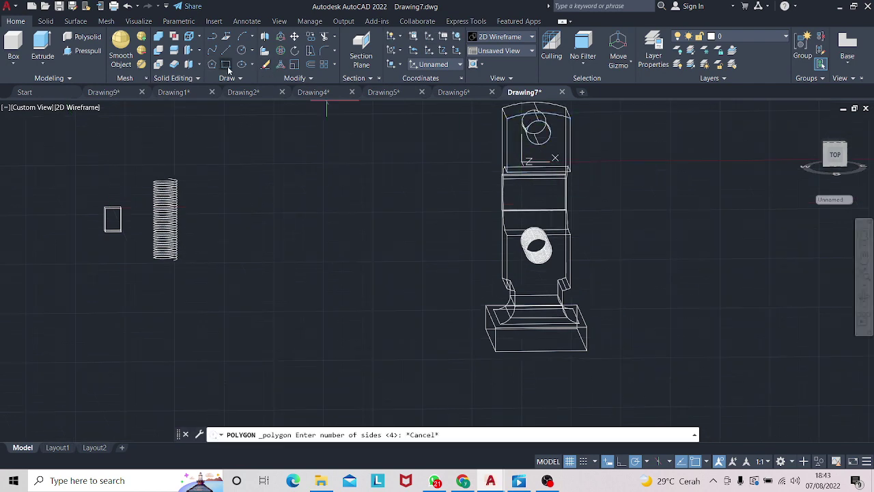
# - Draw a 2 by 2 square rectangle on the plate's face
pyautogui.click(227, 65)
pyautogui.click(258, 134)
pyautogui.write('2')
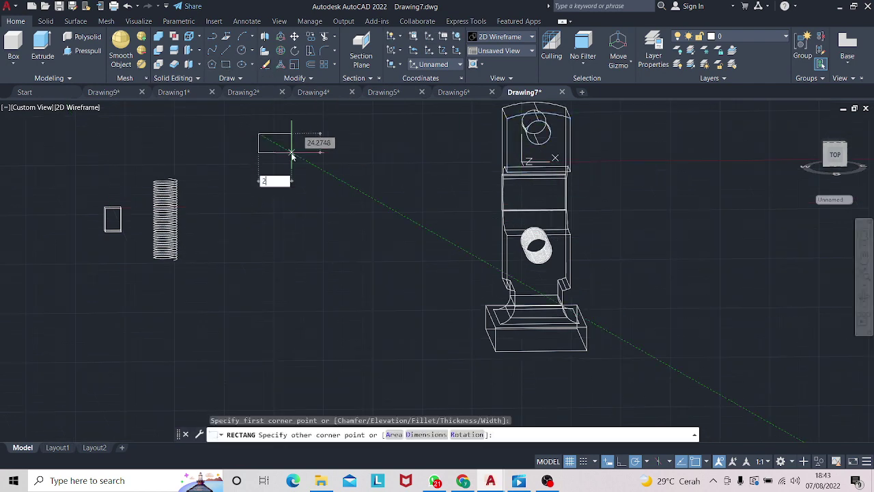
pyautogui.press('Tab')
pyautogui.write('2')
pyautogui.press('Return')
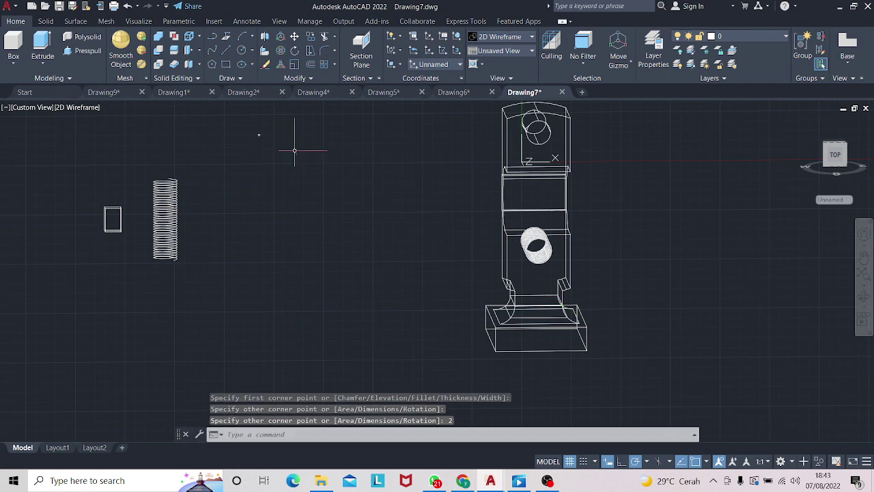
# - Rotate the small square 45 degrees into a diamond profile
pyautogui.scroll(5, 262, 144)
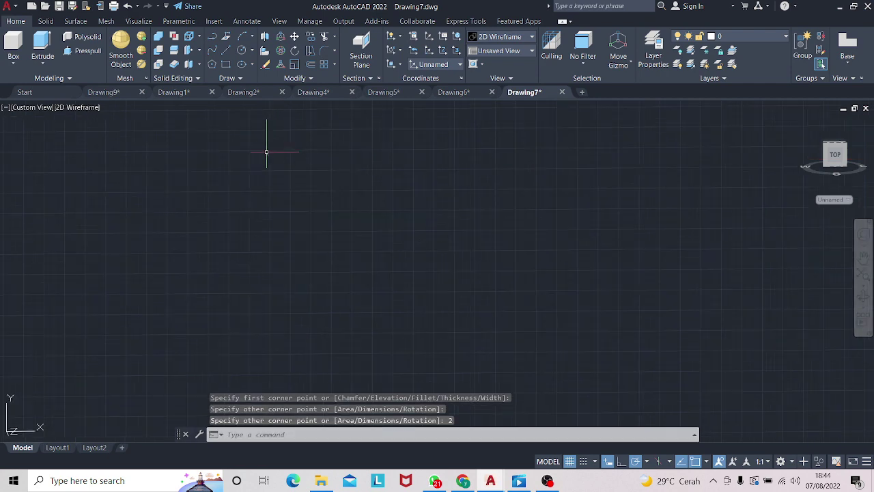
pyautogui.moveTo(280, 237); pyautogui.dragTo(280, 249, button='middle')
pyautogui.click(302, 125)
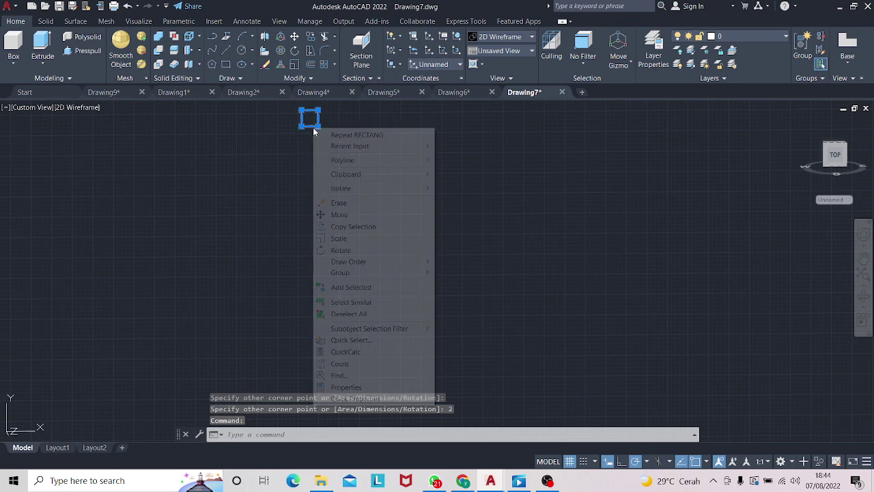
pyautogui.rightClick(312, 128)
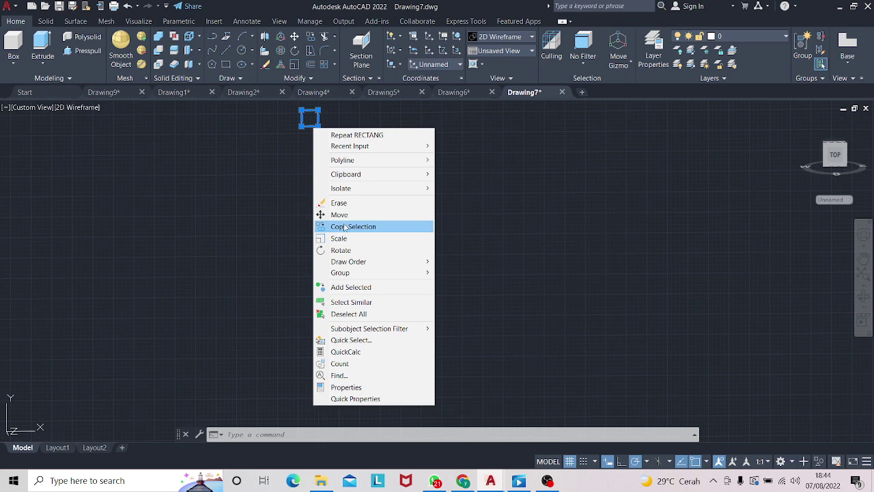
pyautogui.click(342, 250)
pyautogui.click(309, 118)
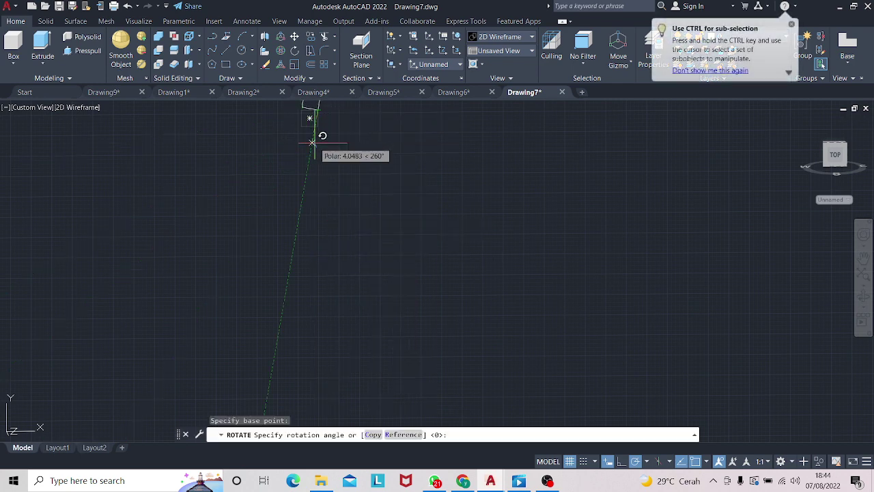
pyautogui.write('45')
pyautogui.press('Return')
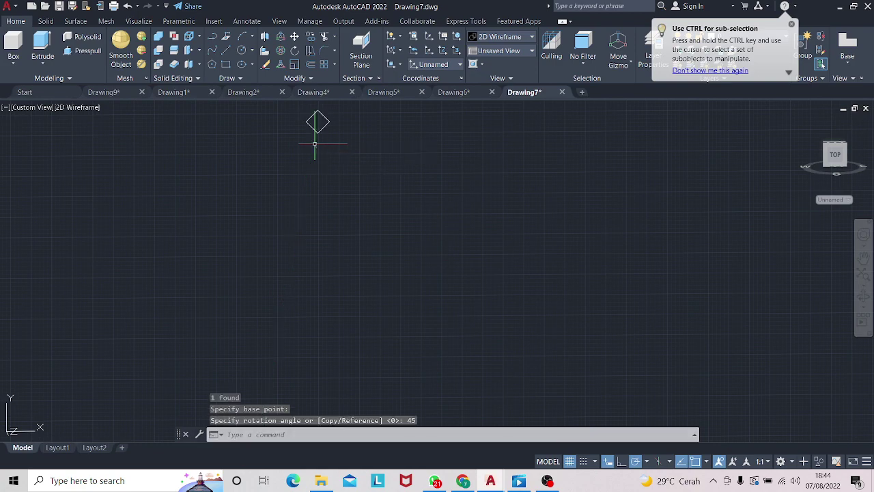
pyautogui.moveTo(527, 153); pyautogui.dragTo(539, 244, button='middle')
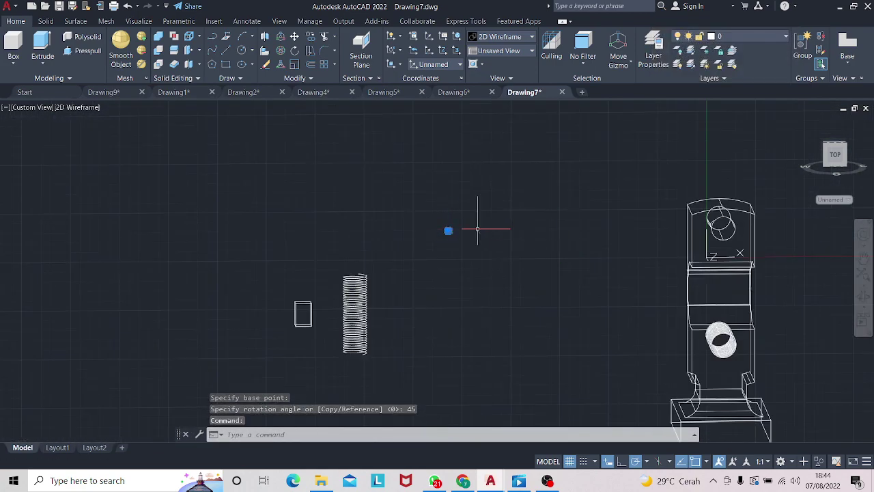
# - Zoom toward the top hole and orbit to face the plate, abandoning a first helix
pyautogui.moveTo(448, 230); pyautogui.dragTo(548, 233, button='right')
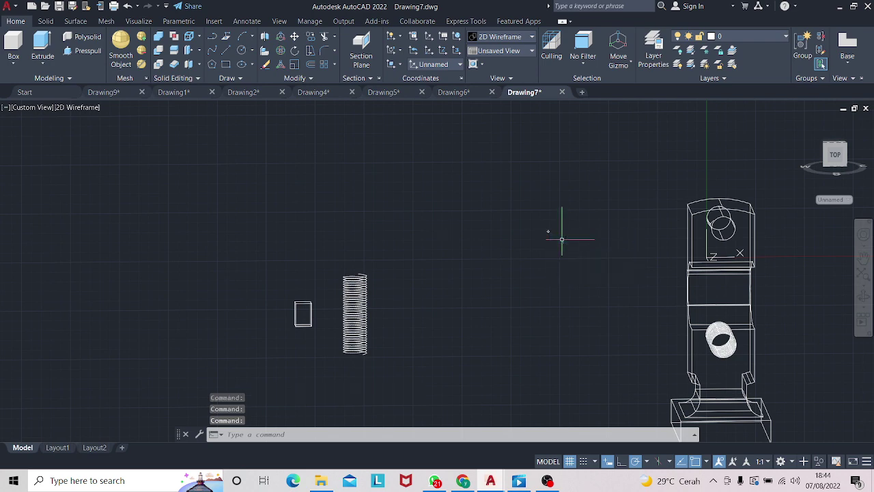
pyautogui.moveTo(584, 243); pyautogui.dragTo(529, 258, button='middle')
pyautogui.scroll(2, 529, 274)
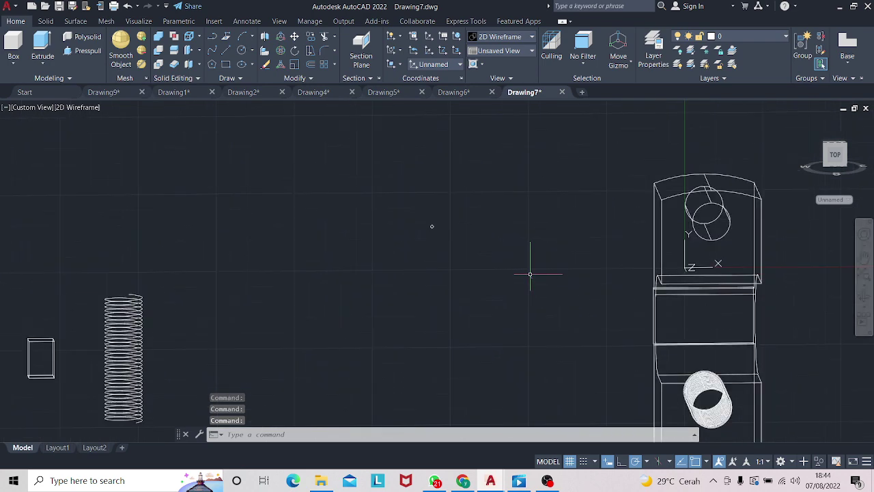
pyautogui.write('HELIX')
pyautogui.press('Return')
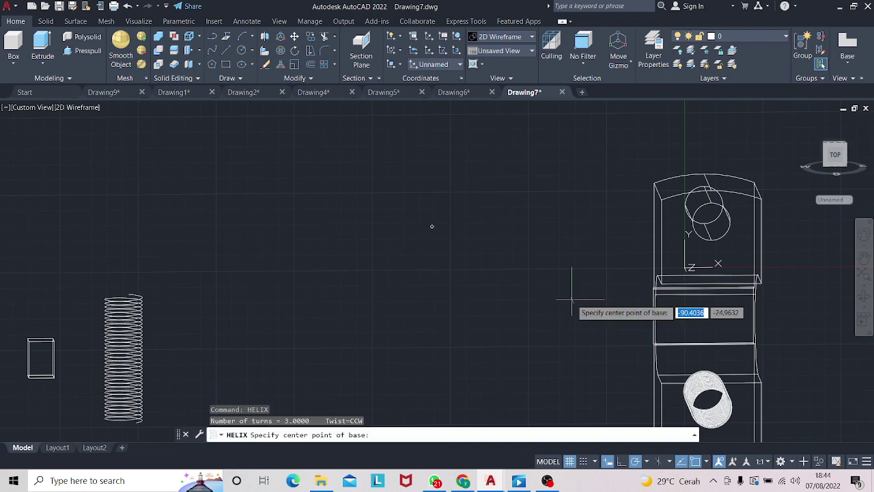
pyautogui.click(705, 223)
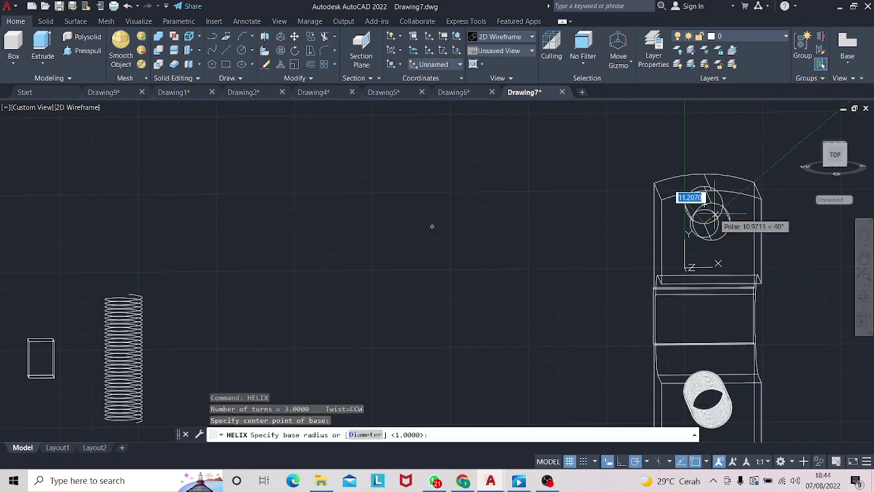
pyautogui.press('Escape')
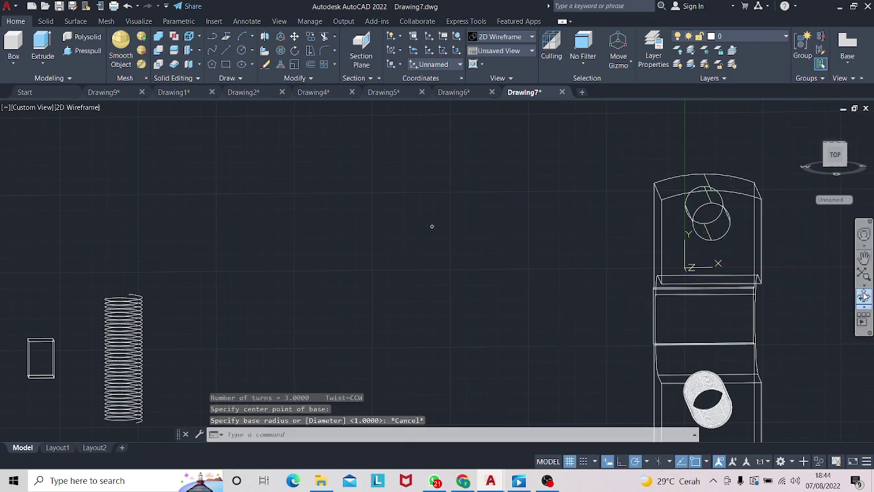
pyautogui.click(864, 295)
pyautogui.moveTo(817, 275); pyautogui.dragTo(825, 278)
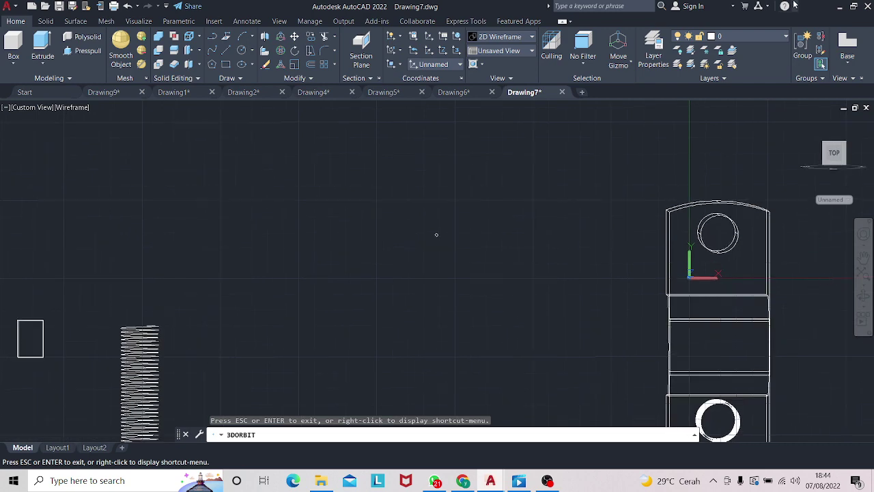
pyautogui.press('Escape')
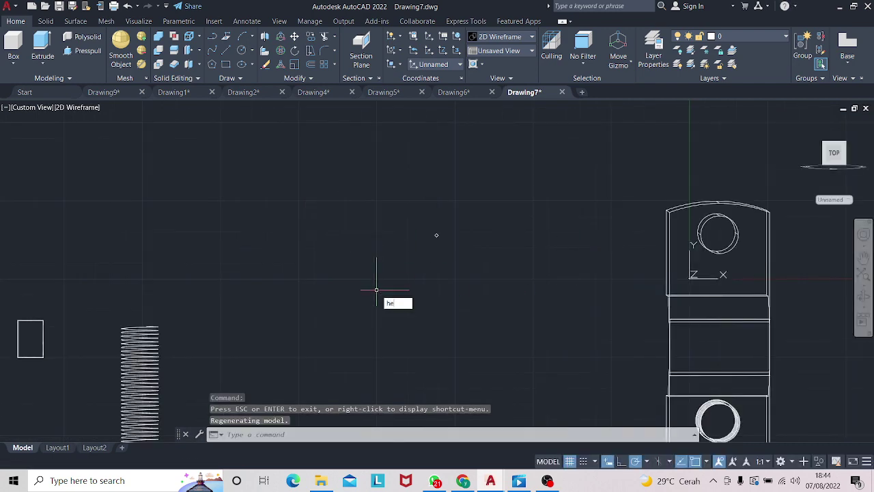
# - Create a helix at the top hole with radii 15 and turn height 3
pyautogui.click(397, 316)
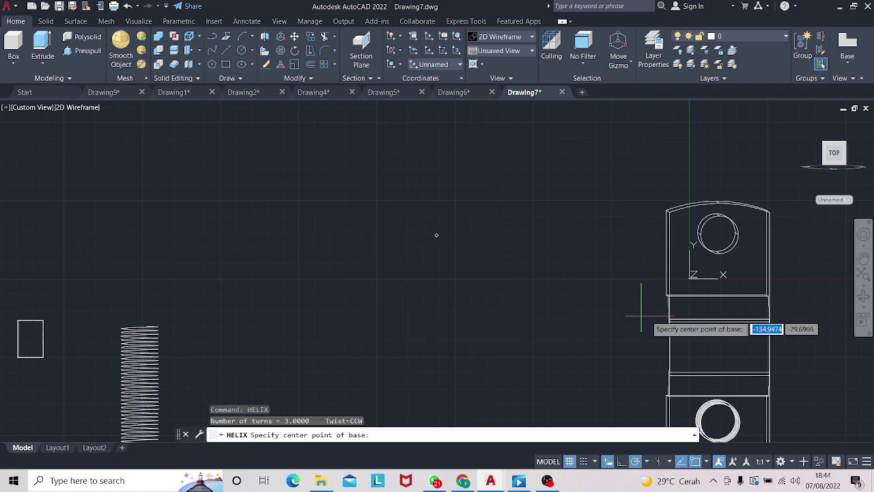
pyautogui.click(720, 234)
pyautogui.write('15')
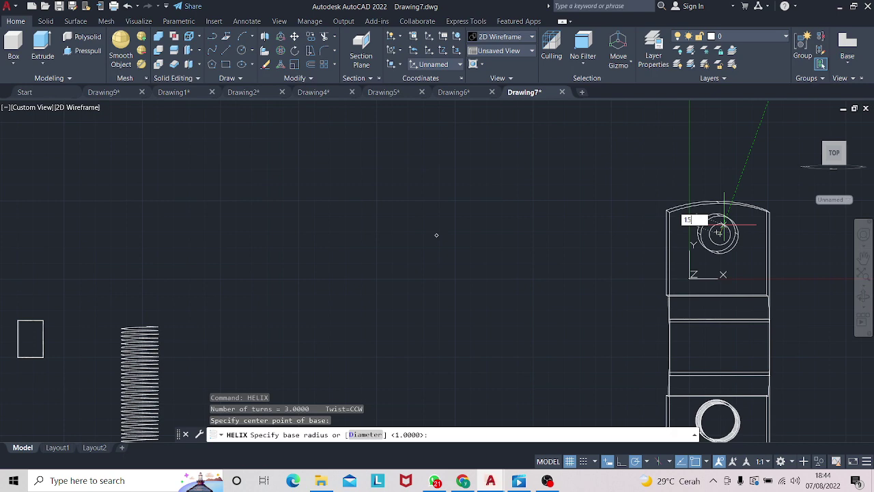
pyautogui.press('Return')
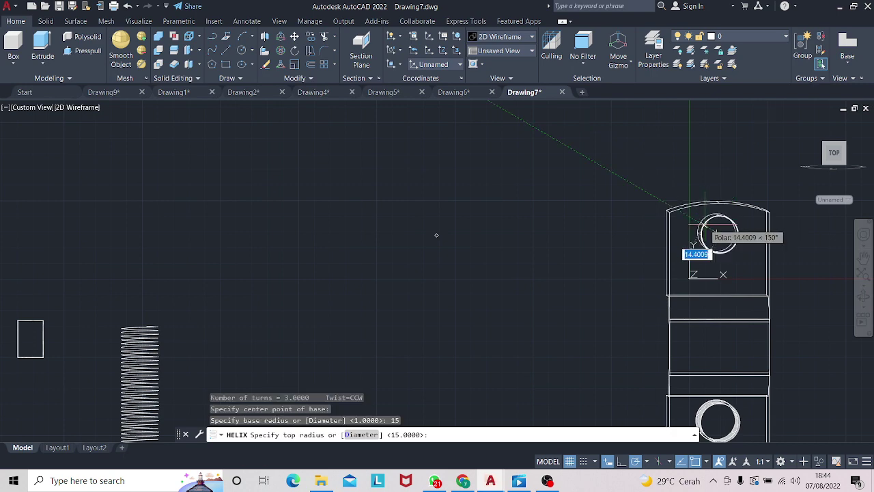
pyautogui.write('1')
pyautogui.press('Return')
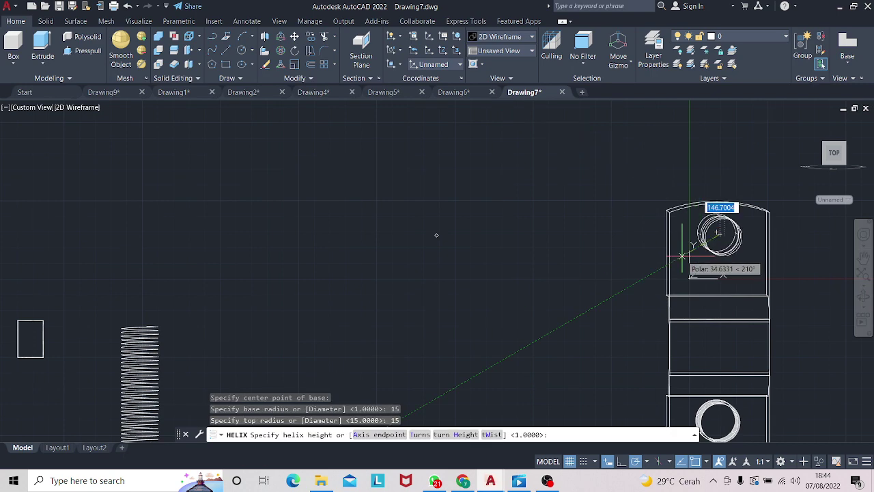
pyautogui.click(450, 434)
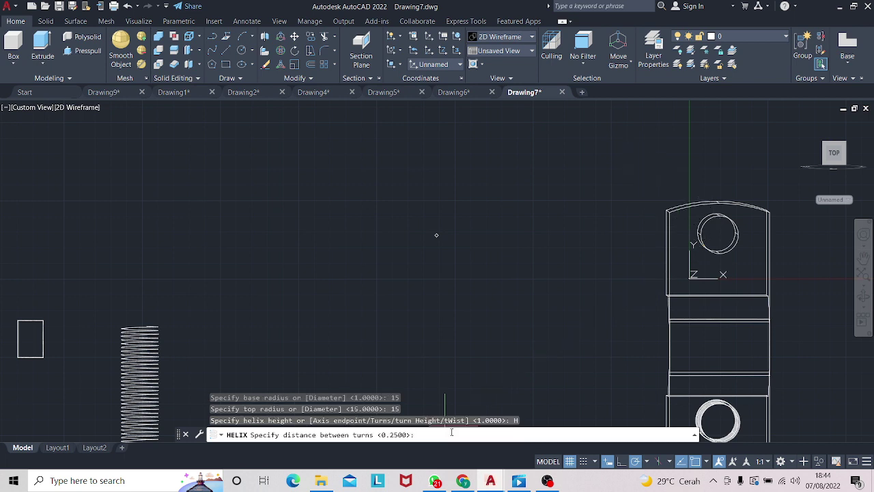
pyautogui.write('3')
pyautogui.press('Return')
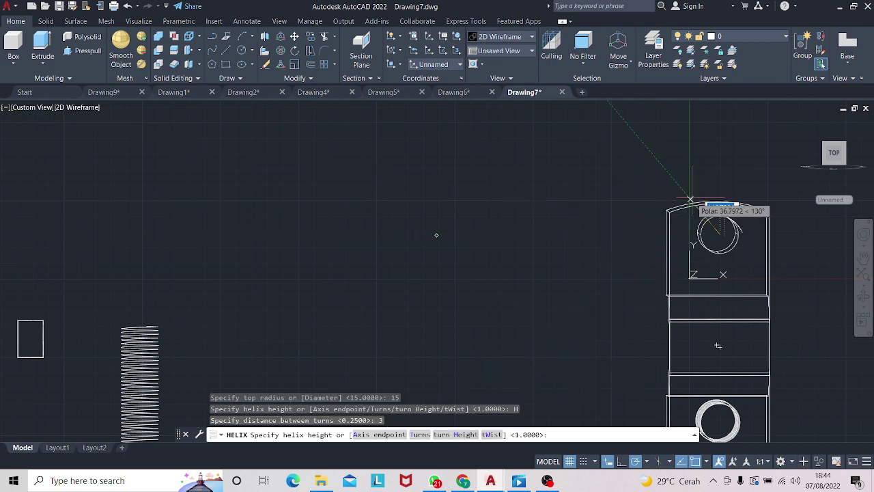
pyautogui.write('1')
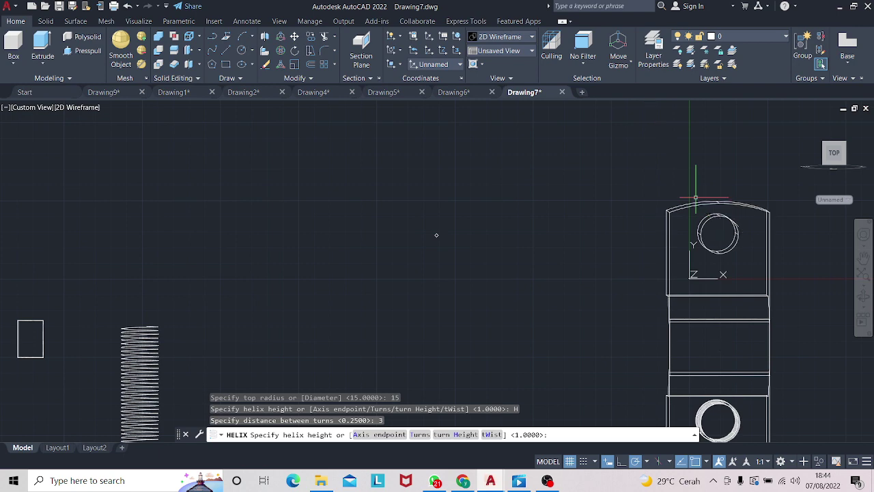
pyautogui.press('Return')
# - Orbit to an oblique view and select the stray short line at the plate top
pyautogui.click(863, 303)
pyautogui.moveTo(792, 294)
pyautogui.mouseDown()
pyautogui.moveTo(758, 289)
pyautogui.moveTo(772, 290)
pyautogui.moveTo(776, 264)
pyautogui.moveTo(733, 275)
pyautogui.moveTo(745, 280)
pyautogui.mouseUp()
pyautogui.press('Escape')
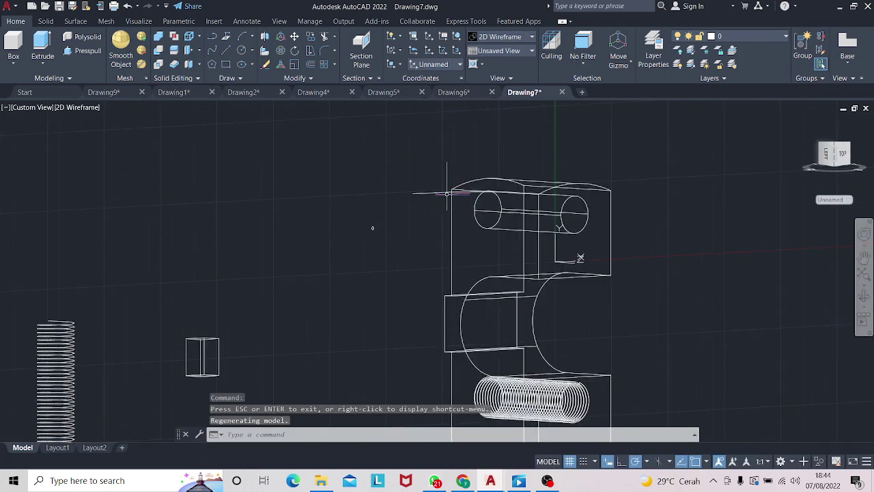
pyautogui.click(447, 192)
# - Delete the stray line and orbit back to a straight-on top view
pyautogui.press('Delete')
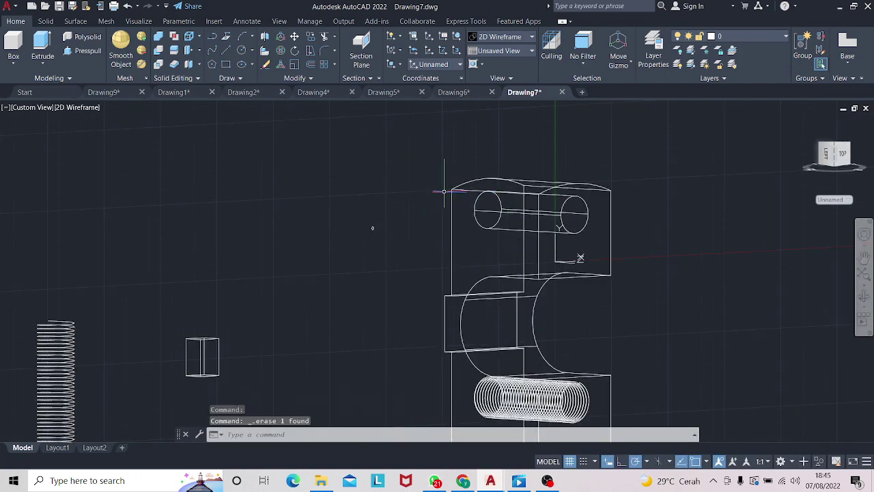
pyautogui.click(864, 299)
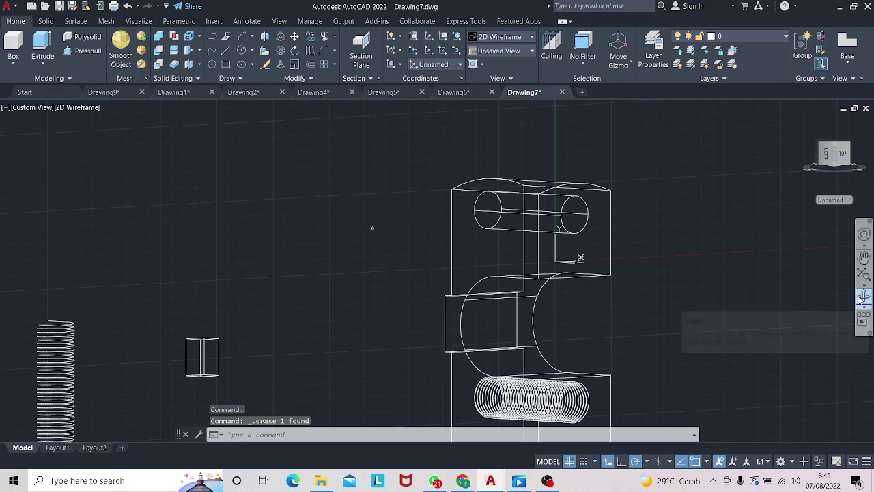
pyautogui.click(751, 320)
pyautogui.moveTo(737, 321); pyautogui.dragTo(645, 279)
pyautogui.moveTo(592, 263)
pyautogui.mouseDown()
pyautogui.moveTo(667, 285)
pyautogui.moveTo(667, 323)
pyautogui.mouseUp()
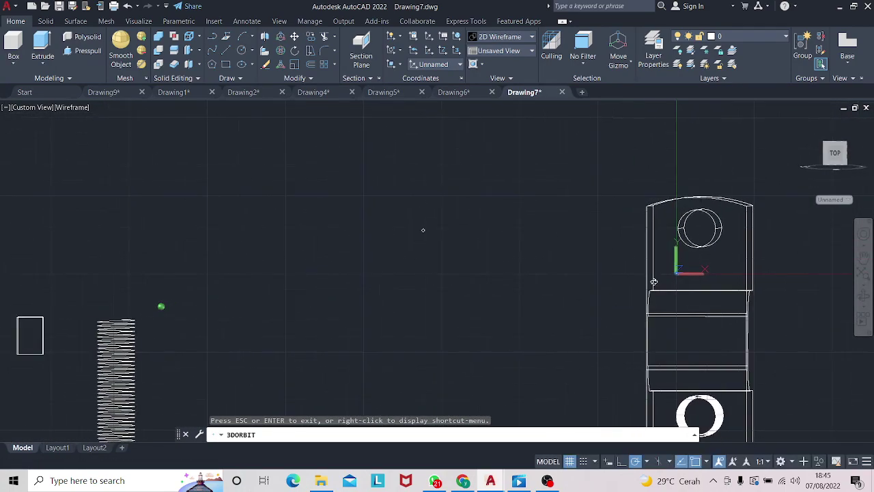
pyautogui.press('Escape')
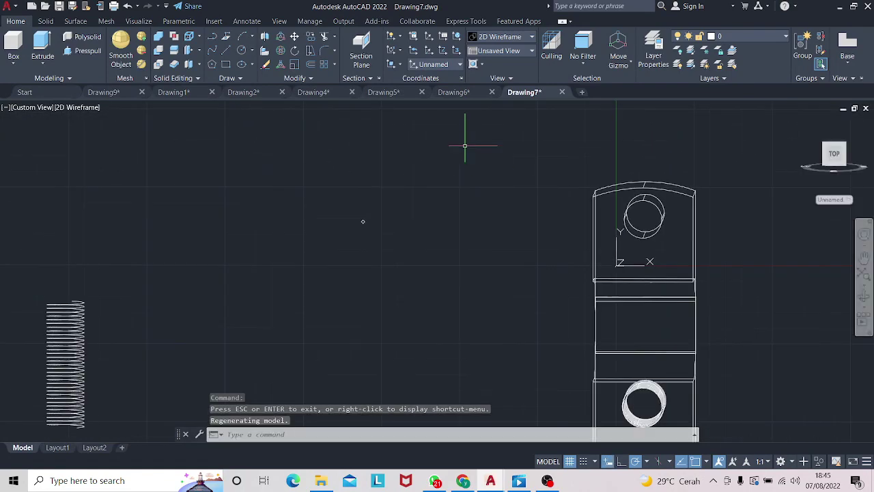
# - Align the UCS to the plate's front face
pyautogui.click(394, 65)
pyautogui.click(402, 125)
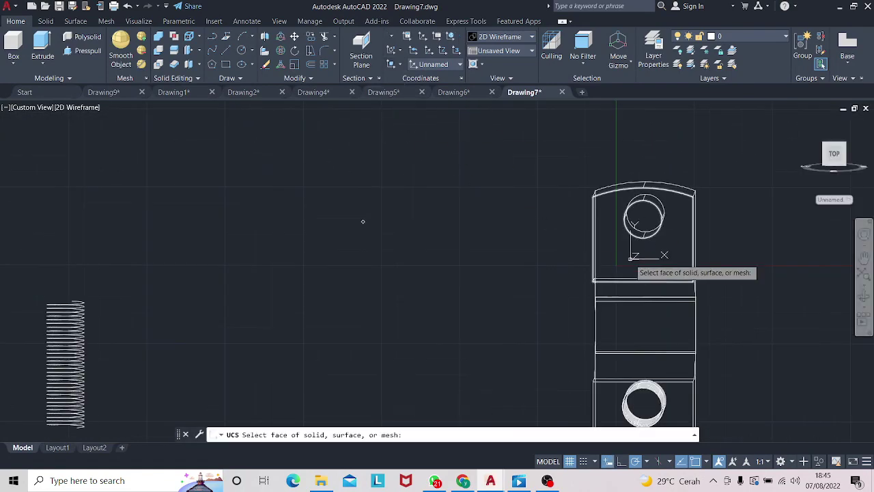
pyautogui.click(650, 285)
pyautogui.click(652, 291)
pyautogui.write('helic')
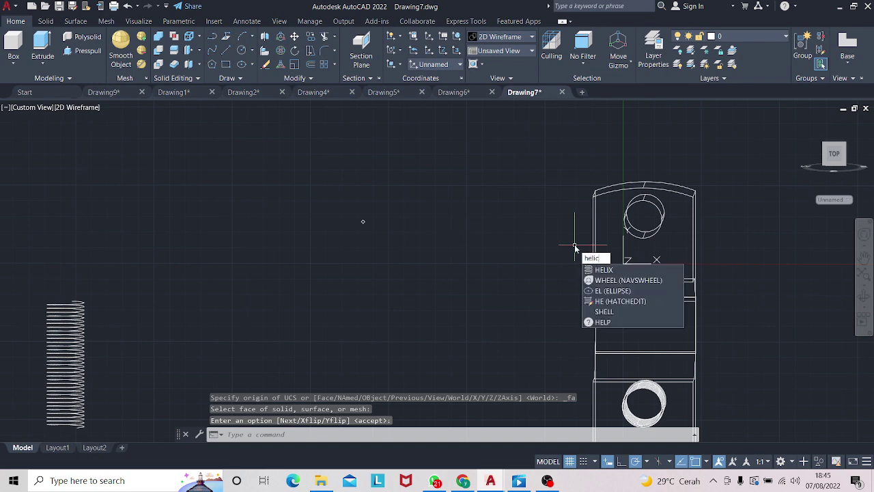
# - Start another helix, tilt the view slightly, then cancel it
pyautogui.press('Return')
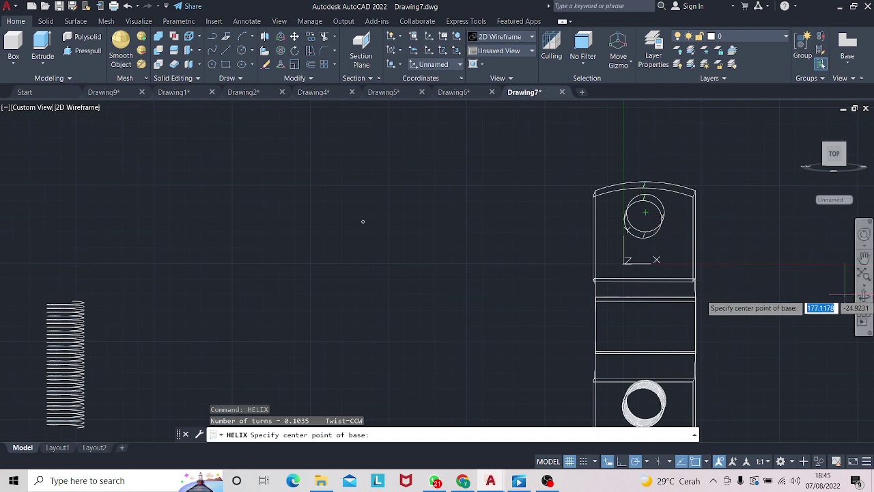
pyautogui.click(864, 303)
pyautogui.click(806, 292)
pyautogui.click(863, 295)
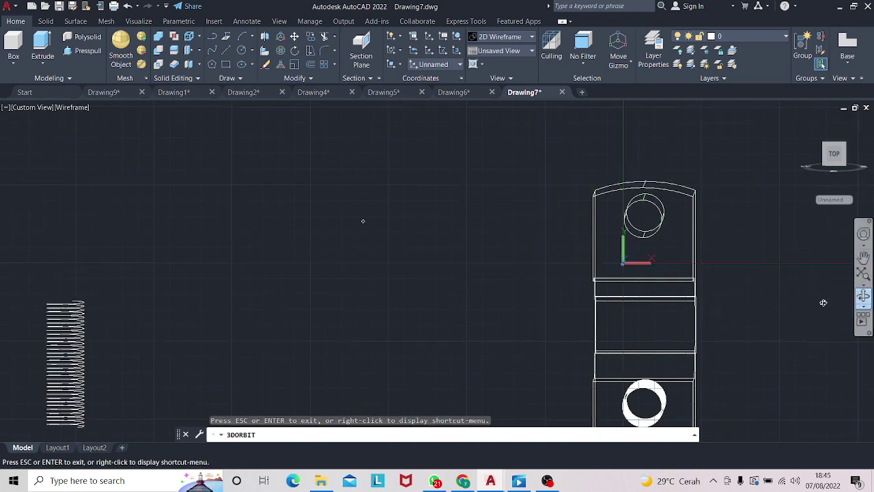
pyautogui.moveTo(822, 302); pyautogui.dragTo(816, 295)
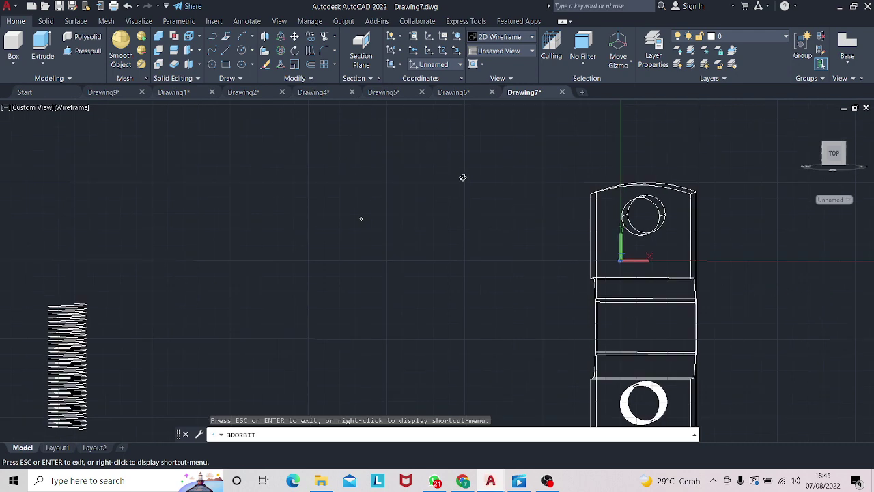
pyautogui.press('Escape')
pyautogui.press('Escape')
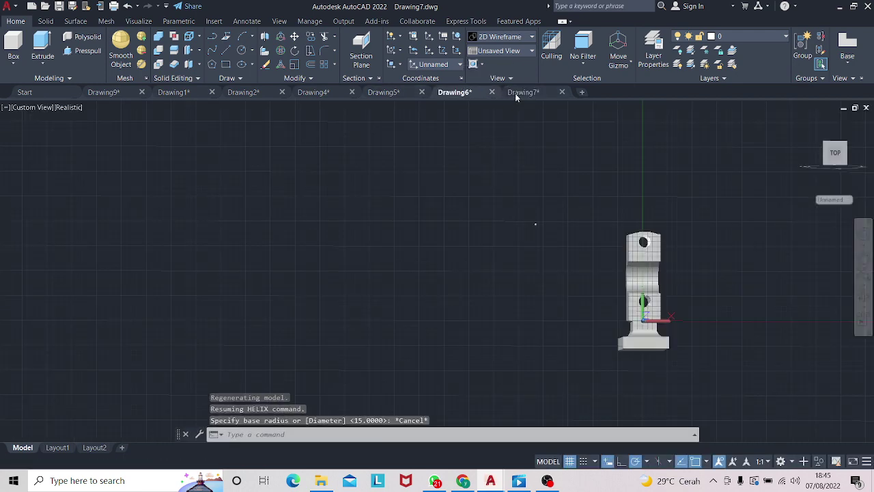
# - Switch to Drawing7 and orbit to a straight-on front view
pyautogui.click(523, 92)
pyautogui.click(864, 302)
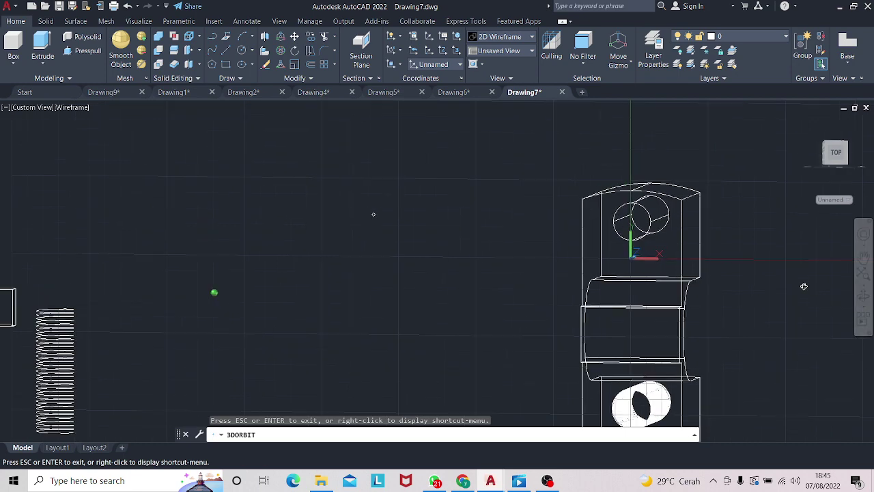
pyautogui.moveTo(804, 286); pyautogui.dragTo(792, 290)
pyautogui.press('Escape')
pyautogui.write('HELIX')
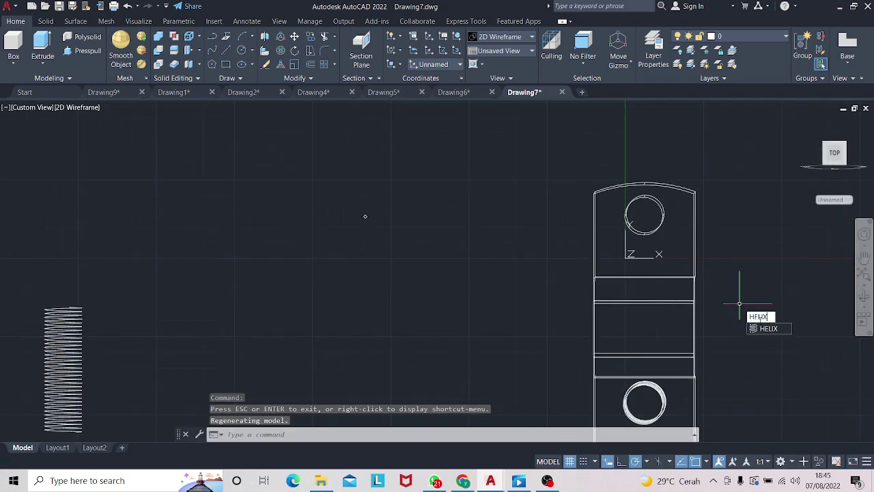
# - Try a helix of base radius 15 at the upper hole, cancel it, and orbit to 3D
pyautogui.click(767, 331)
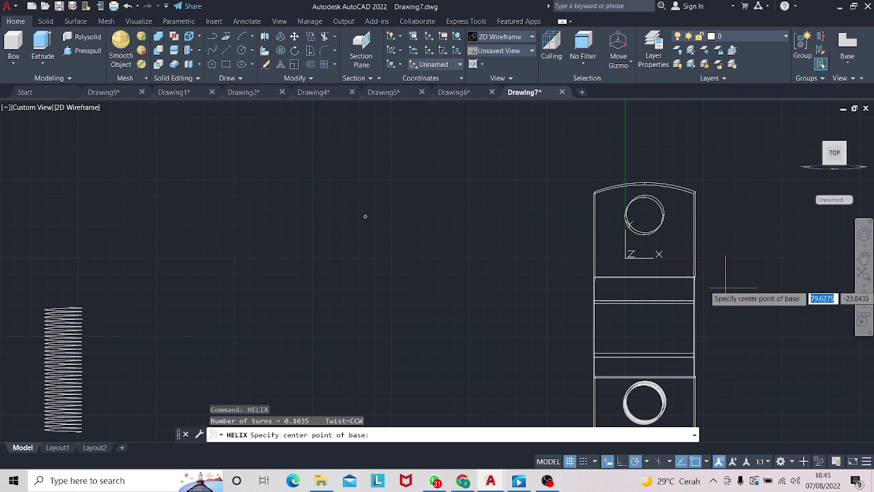
pyautogui.click(645, 215)
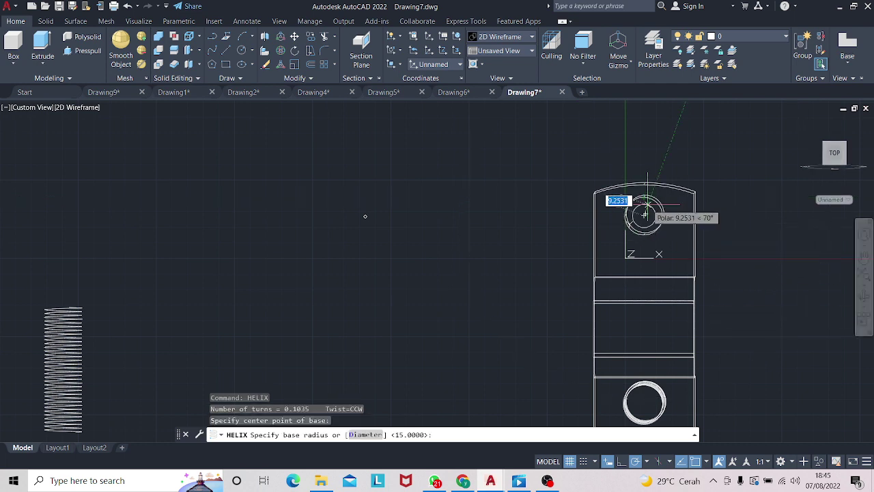
pyautogui.write('15')
pyautogui.press('Return')
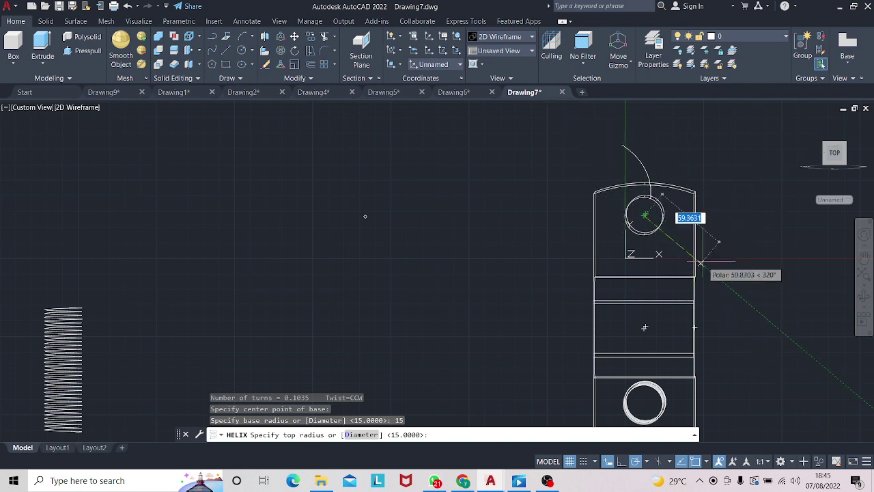
pyautogui.press('Escape')
pyautogui.moveTo(863, 295); pyautogui.dragTo(727, 301)
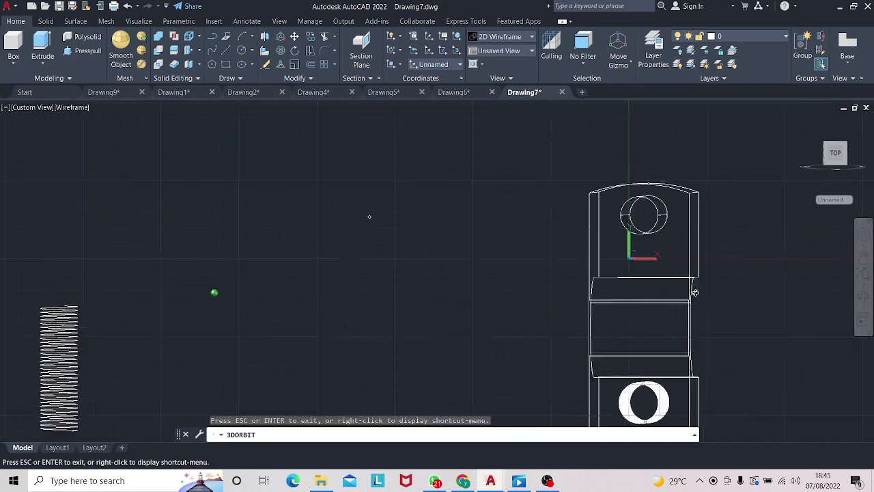
pyautogui.press('Escape')
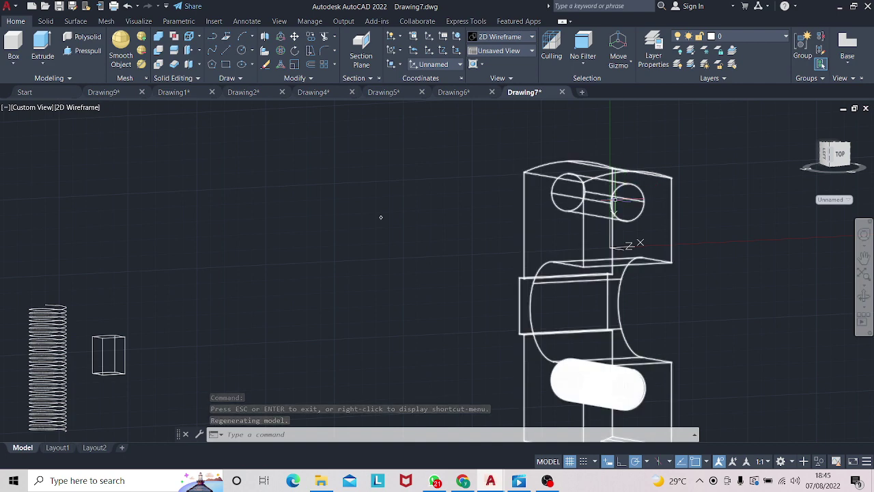
# - Retry the radius-15 helix at the upper hole, cancel it, then zoom out and pan
pyautogui.press('Escape')
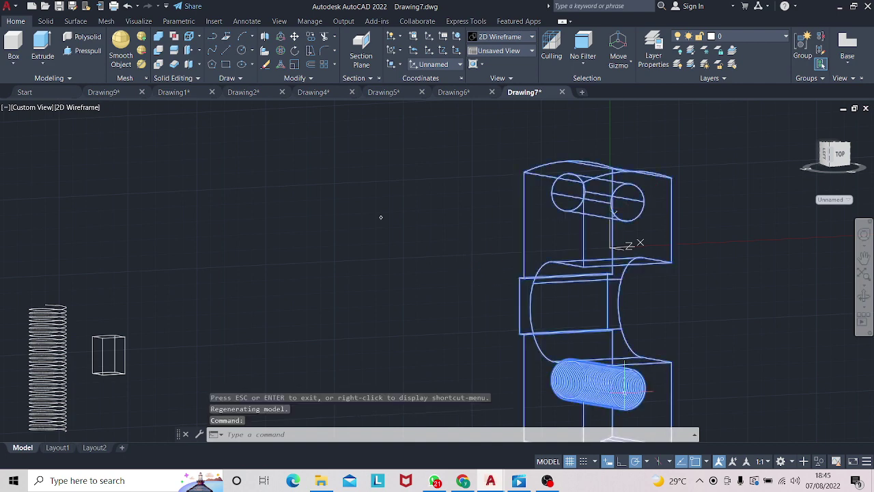
pyautogui.press('Escape')
pyautogui.write('HELIX')
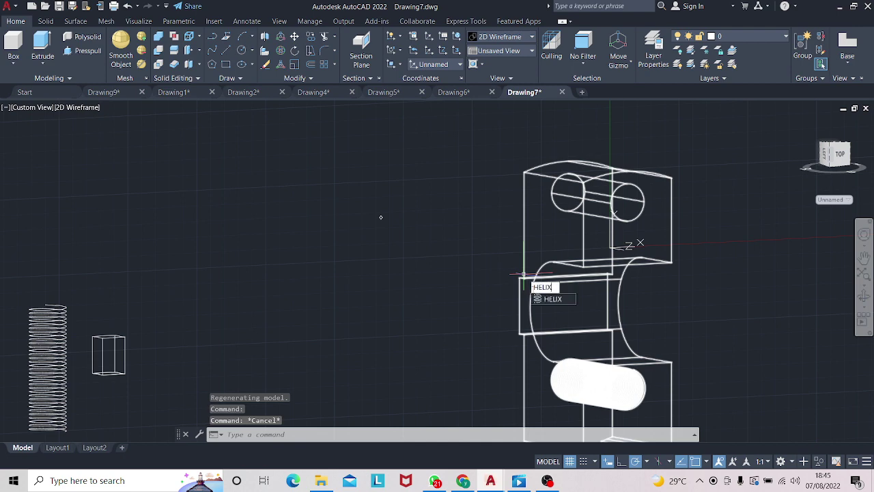
pyautogui.press('Return')
pyautogui.click(627, 201)
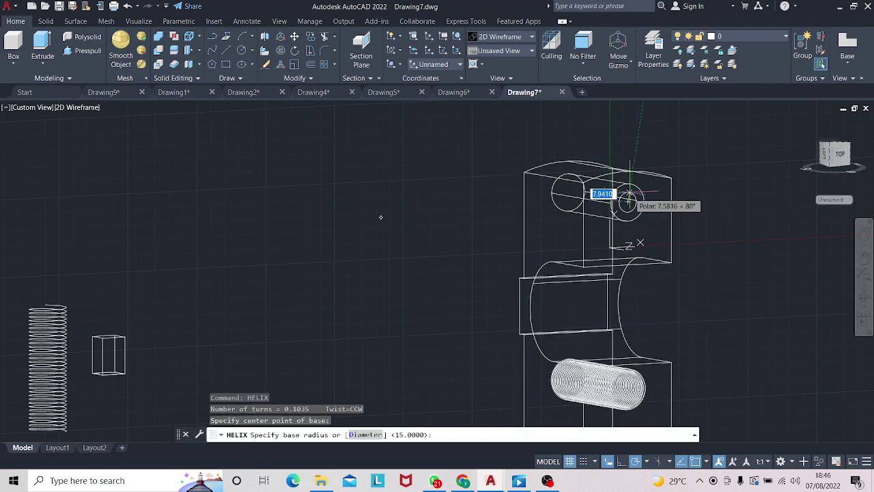
pyautogui.write('15')
pyautogui.press('Return')
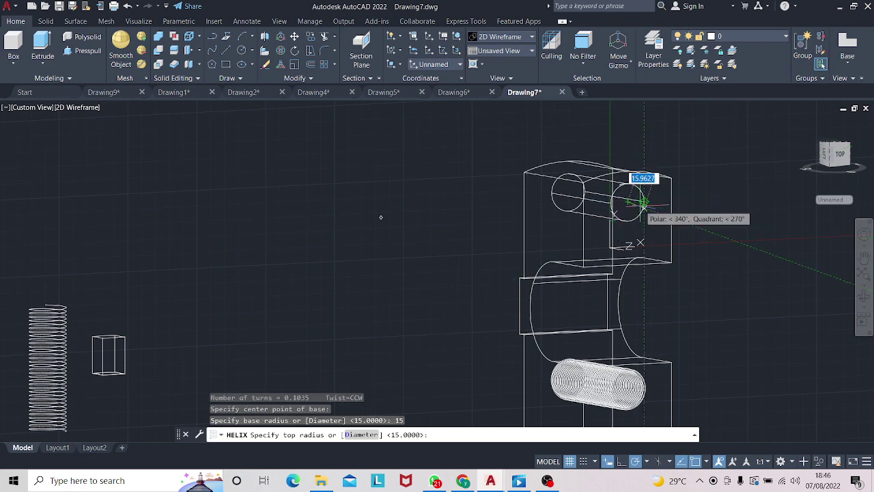
pyautogui.press('Escape')
pyautogui.scroll(-2, 729, 266)
pyautogui.moveTo(728, 266); pyautogui.dragTo(622, 242, button='middle')
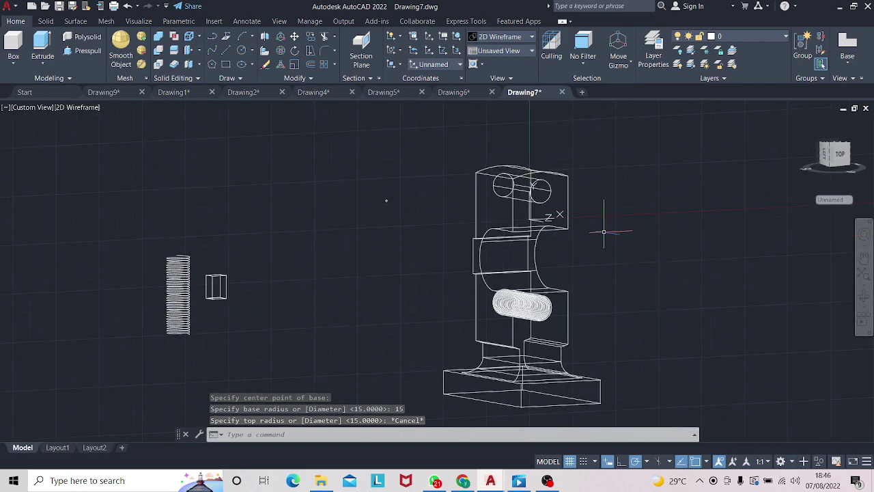
# - In Drawing6, rotate the small square profile 45 degrees into a diamond
pyautogui.click(463, 93)
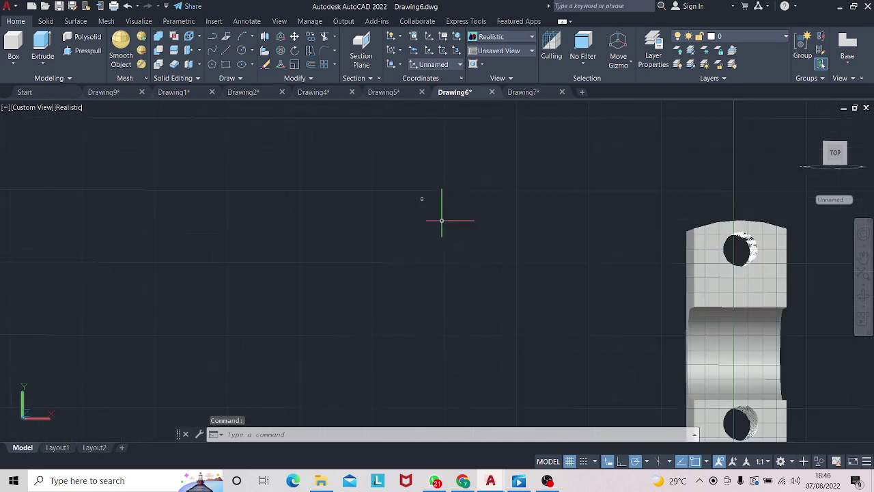
pyautogui.moveTo(441, 218); pyautogui.dragTo(438, 217, button='middle')
pyautogui.click(403, 178)
pyautogui.rightClick(403, 180)
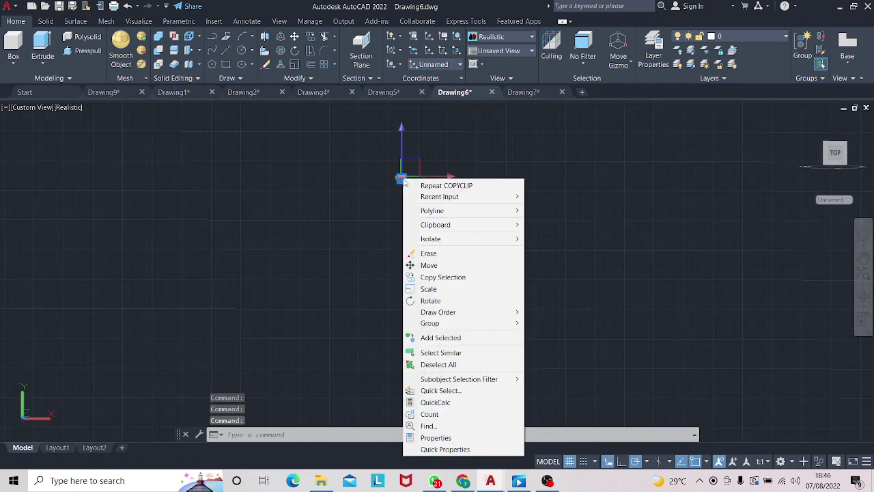
pyautogui.click(430, 300)
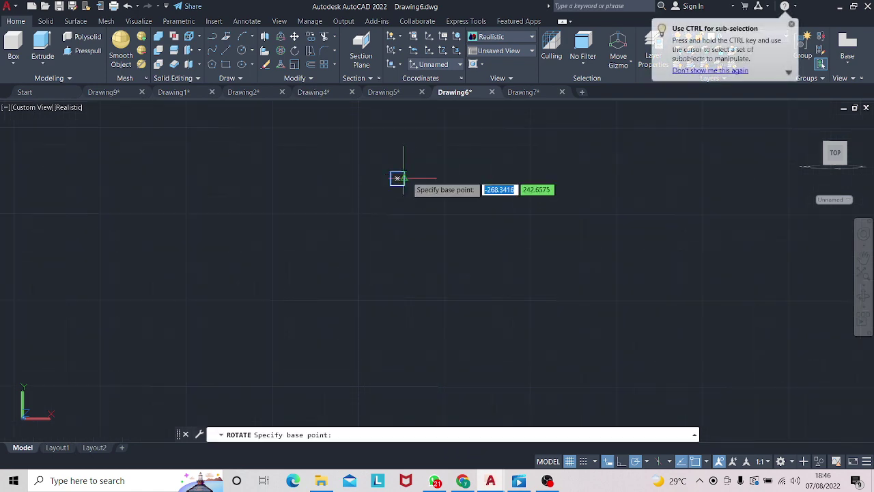
pyautogui.click(375, 182)
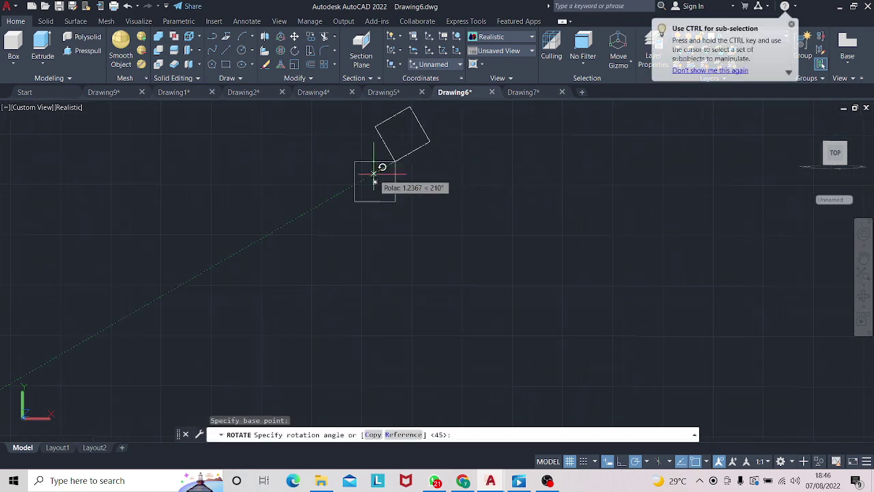
pyautogui.write('45')
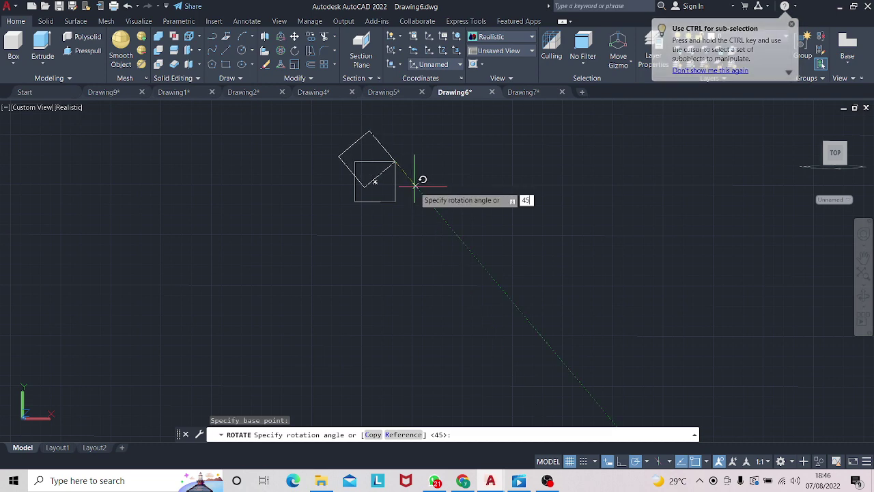
pyautogui.press('Return')
# - Pan to the 3D part and sweep the diamond profile, picking a path at the hole
pyautogui.scroll(-4, 459, 213)
pyautogui.moveTo(460, 213); pyautogui.dragTo(585, 264, button='middle')
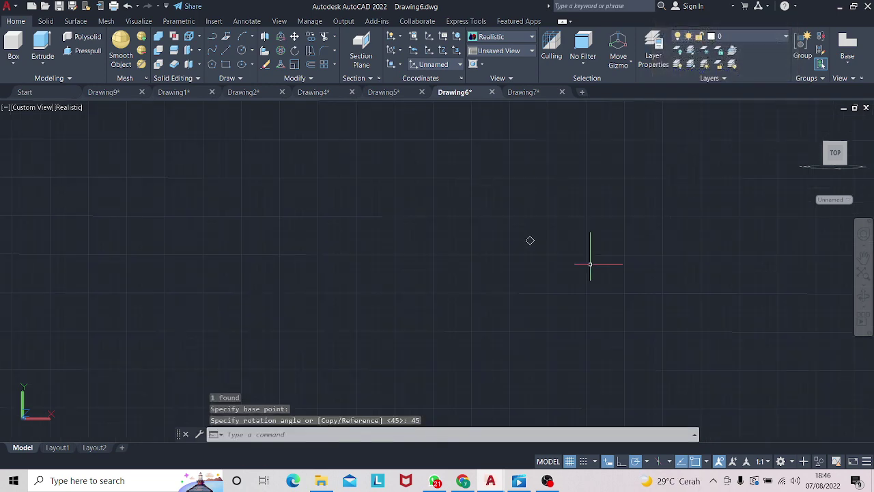
pyautogui.scroll(-3, 558, 289)
pyautogui.moveTo(799, 312); pyautogui.dragTo(768, 341, button='middle')
pyautogui.moveTo(768, 340); pyautogui.dragTo(677, 341)
pyautogui.press('Escape')
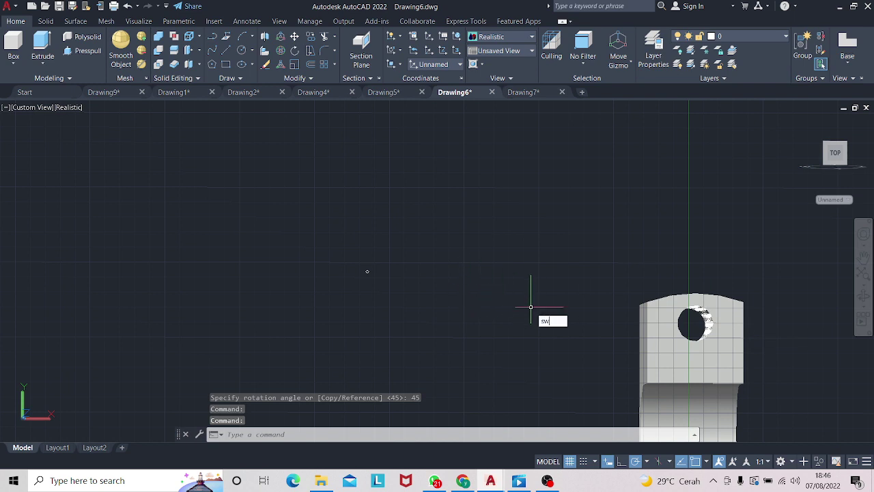
pyautogui.press('Return')
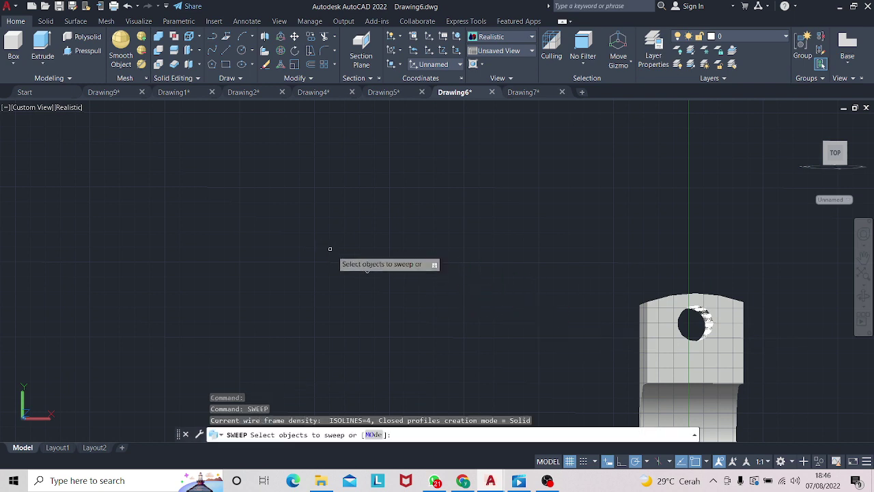
pyautogui.click(367, 271)
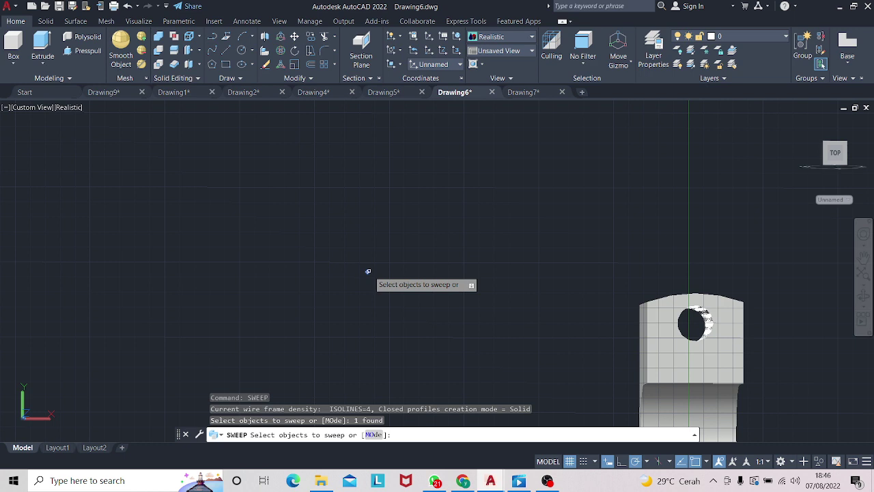
pyautogui.press('Return')
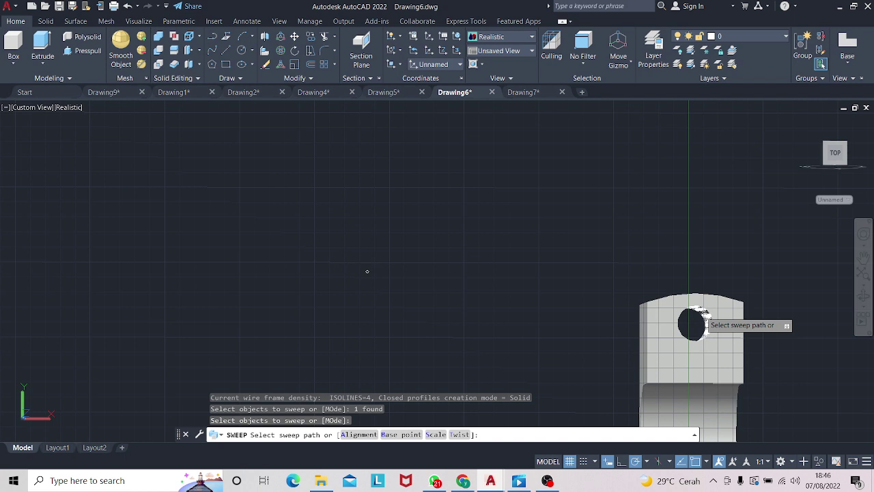
pyautogui.click(696, 314)
# - Restart the sweep and orbit and zoom around the part
pyautogui.press('Return')
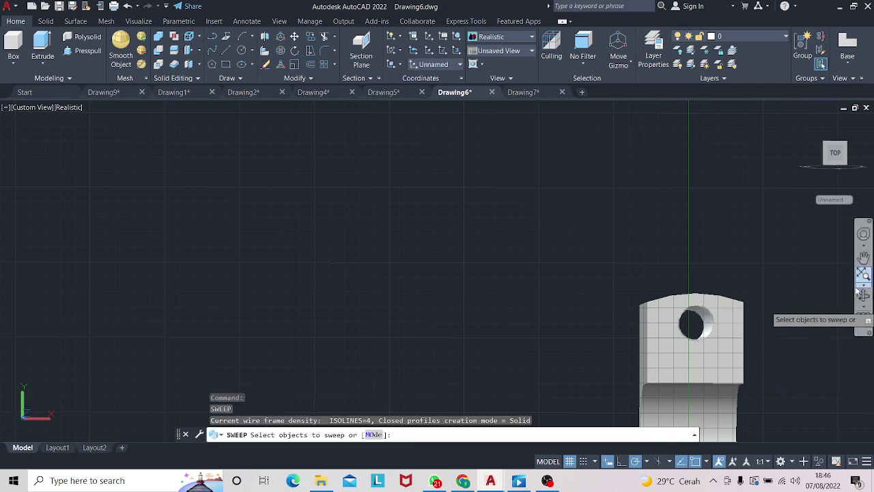
pyautogui.click(863, 299)
pyautogui.moveTo(606, 293); pyautogui.dragTo(621, 298)
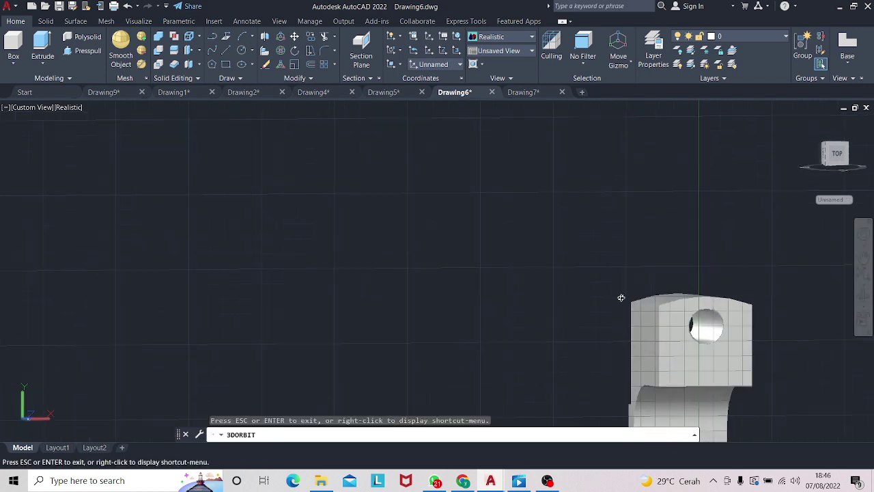
pyautogui.press('Escape')
pyautogui.scroll(2, 585, 343)
pyautogui.scroll(2, 630, 357)
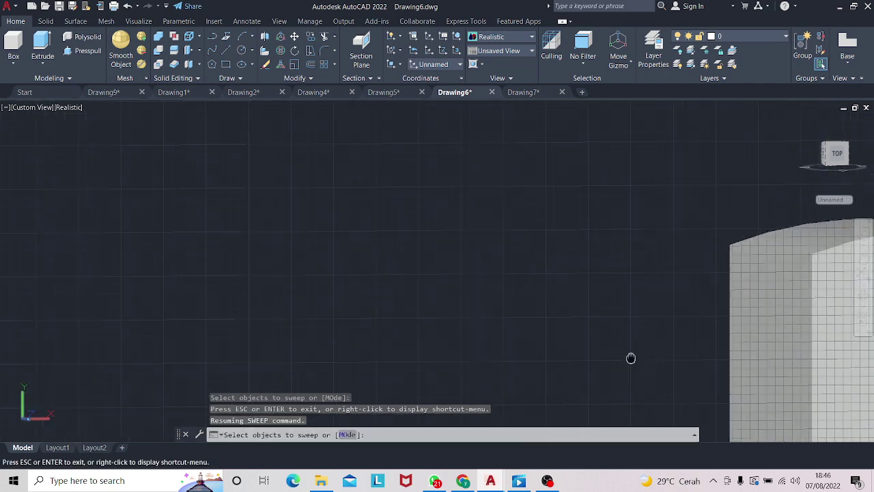
pyautogui.scroll(2, 669, 326)
pyautogui.scroll(-1, 614, 325)
pyautogui.scroll(-1, 465, 327)
pyautogui.scroll(-2, 427, 325)
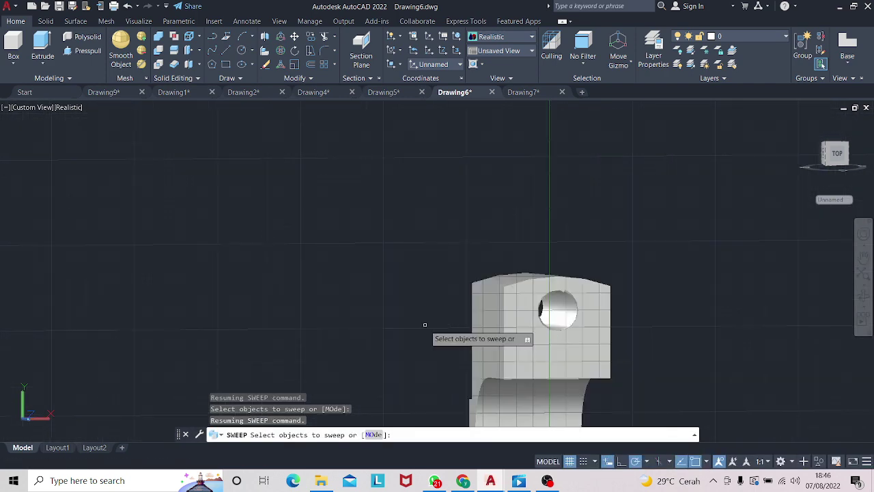
pyautogui.scroll(1, 424, 325)
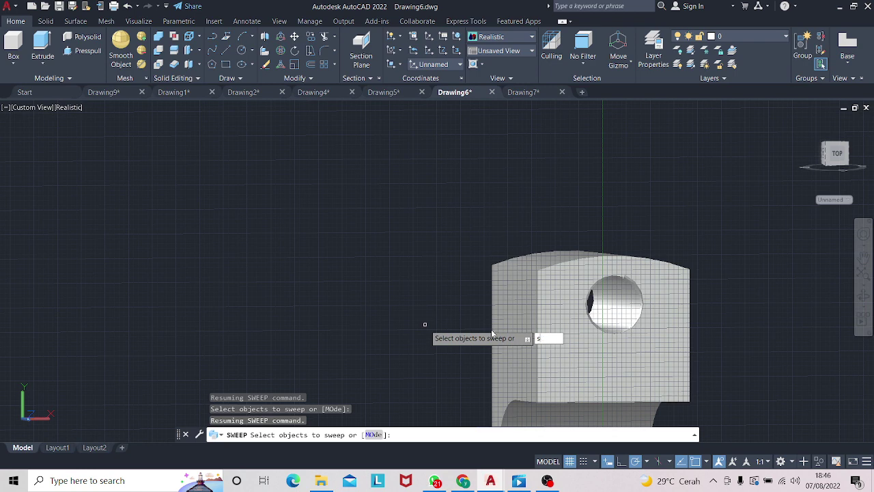
# - Subtract the cylinder from the upright block to cut a round hole
pyautogui.press('Return')
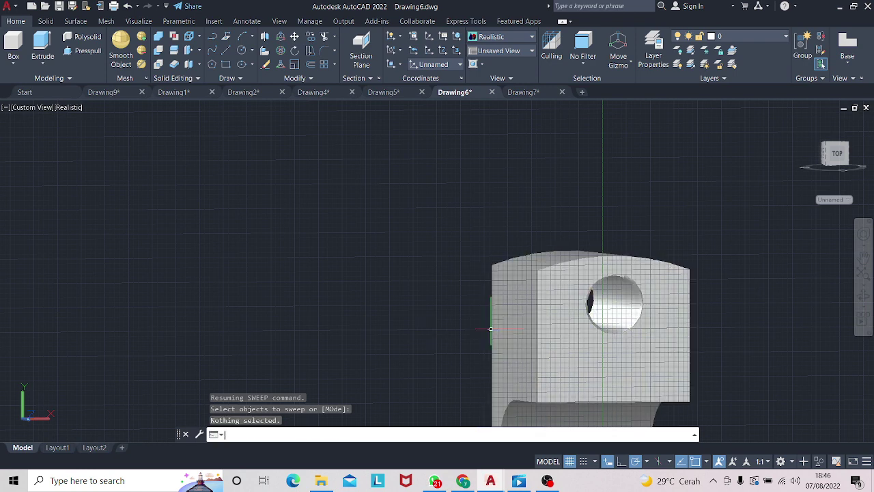
pyautogui.write('ubs')
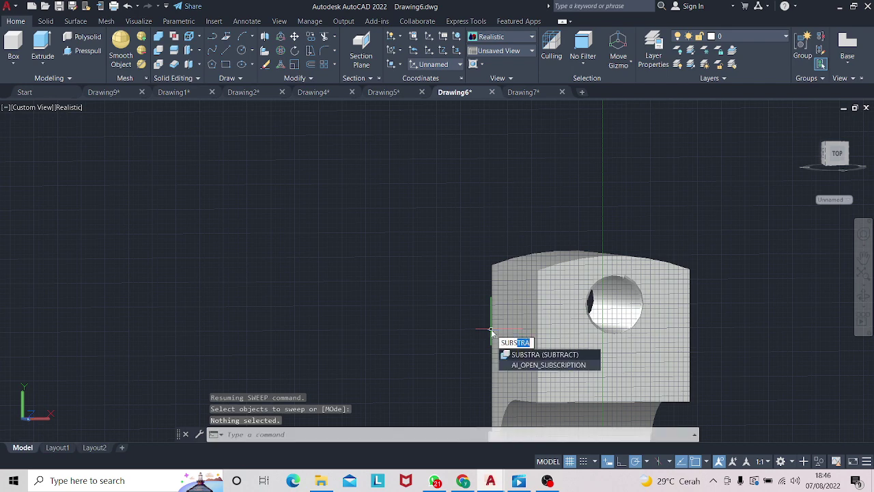
pyautogui.click(555, 355)
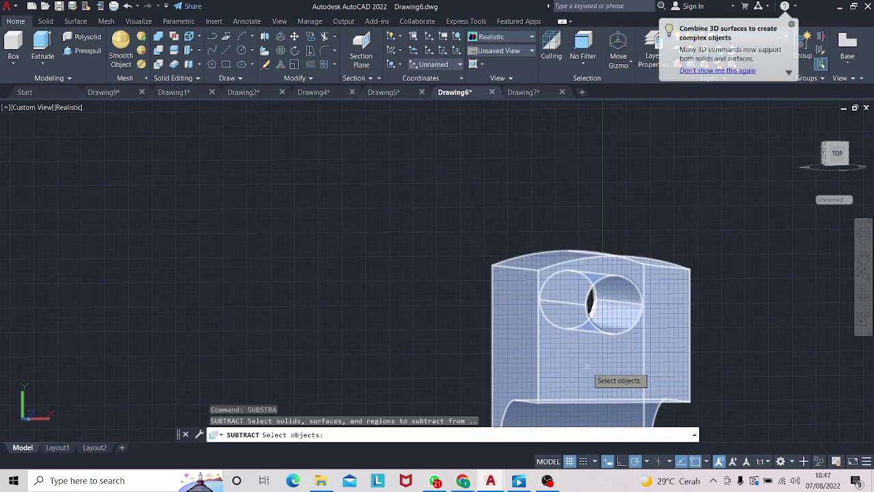
pyautogui.click(587, 366)
pyautogui.press('Return')
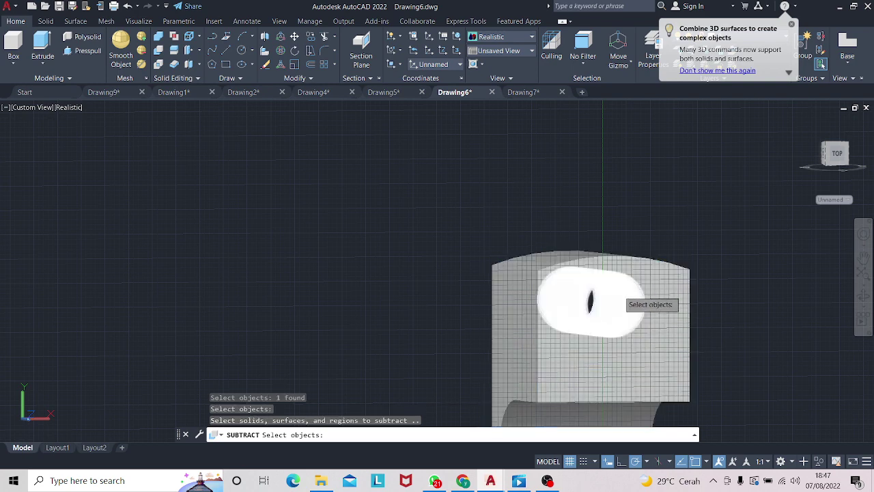
pyautogui.press('Return')
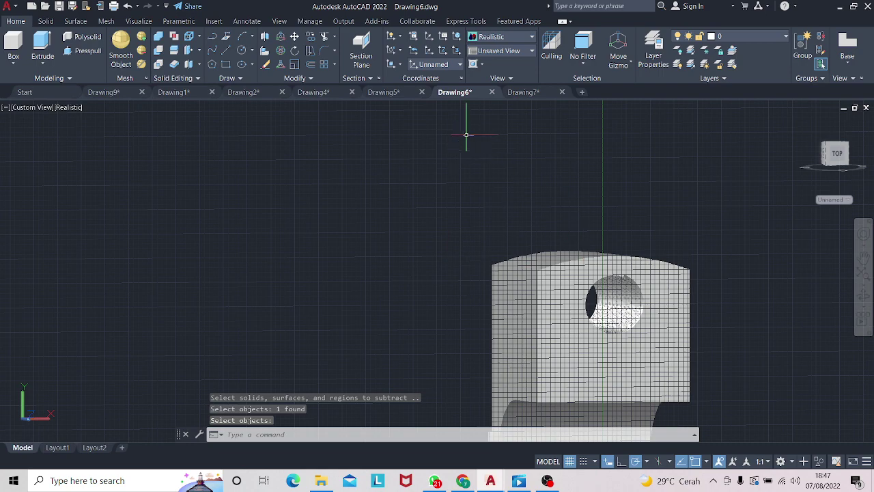
# - Close Drawing7, answering the save prompt
pyautogui.click(562, 92)
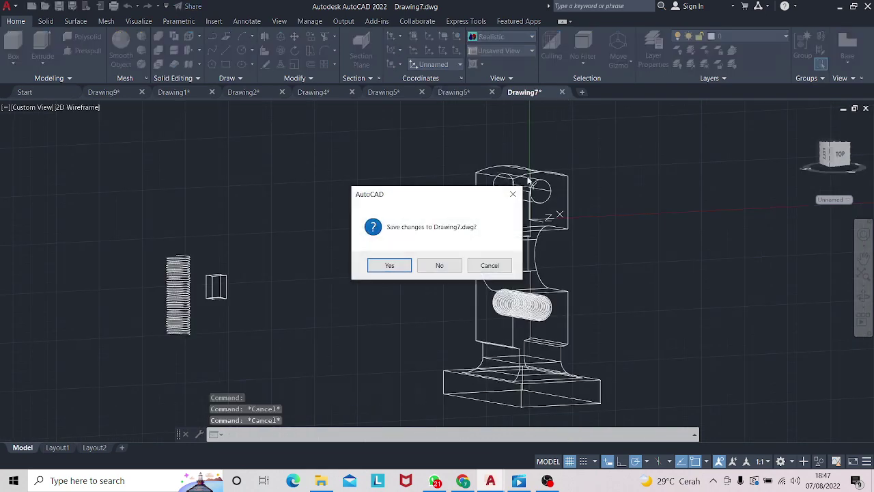
pyautogui.click(456, 265)
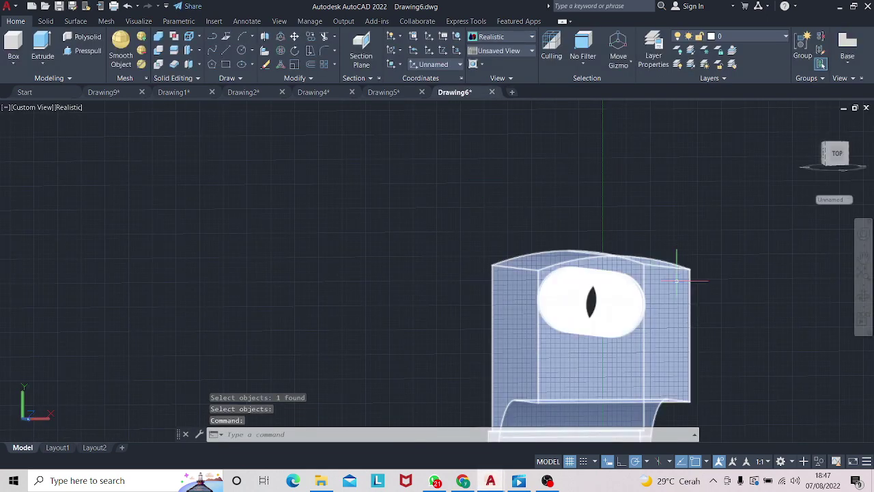
pyautogui.keyDown('shift'); pyautogui.moveTo(559, 270); pyautogui.dragTo(537, 252, button='middle'); pyautogui.keyUp('shift')
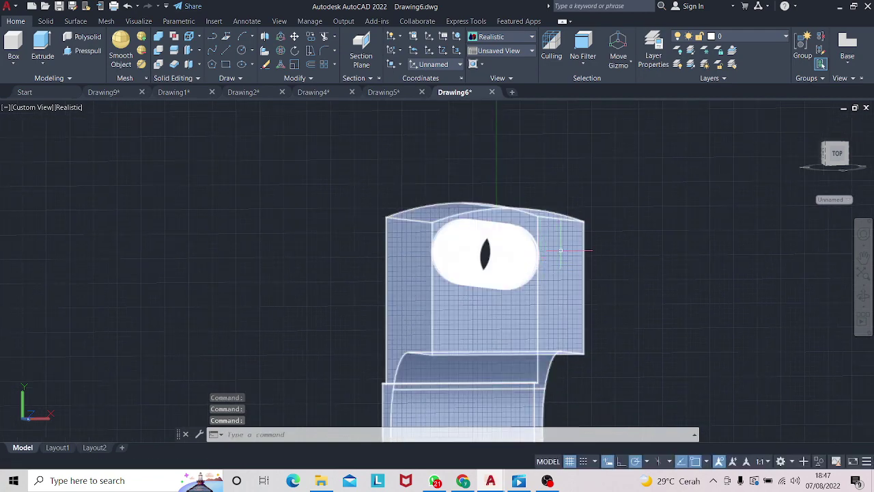
# - Start a new blank drawing, then place a trial circle and delete it
pyautogui.click(513, 92)
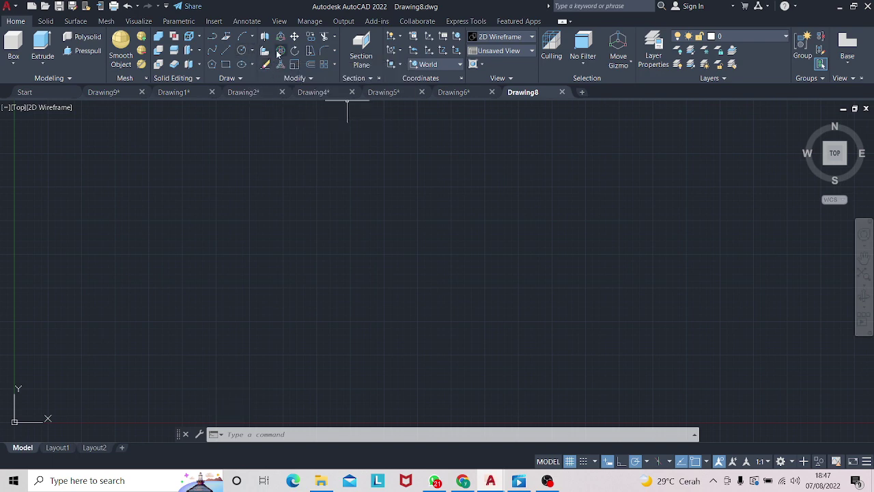
pyautogui.click(252, 51)
pyautogui.click(277, 90)
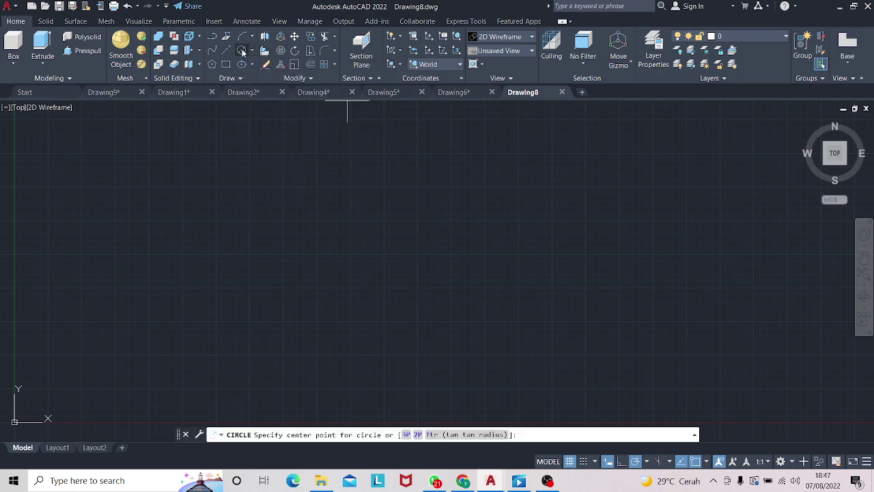
pyautogui.click(378, 174)
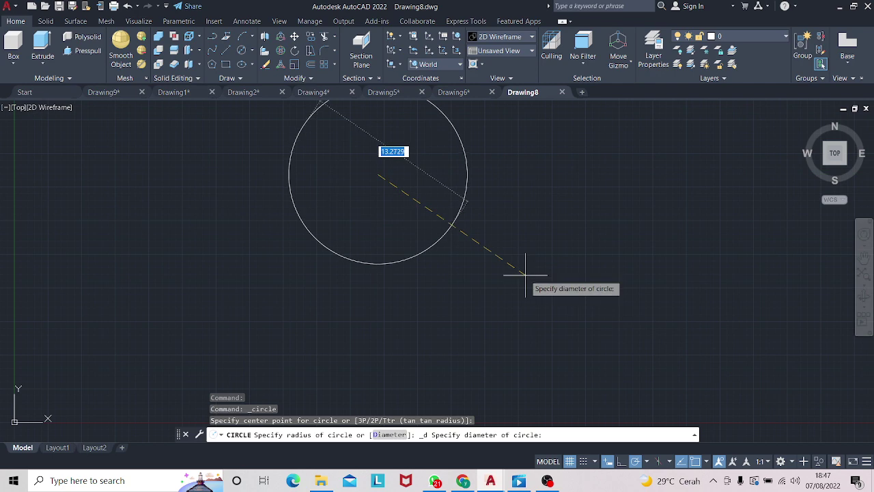
pyautogui.write('0')
pyautogui.press('Return')
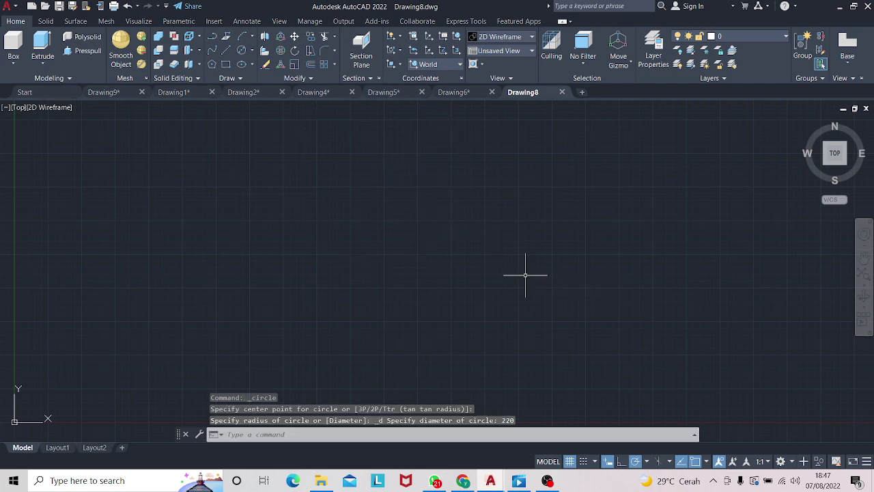
pyautogui.scroll(-2, 500, 284)
pyautogui.scroll(-2, 519, 266)
pyautogui.scroll(-1, 540, 226)
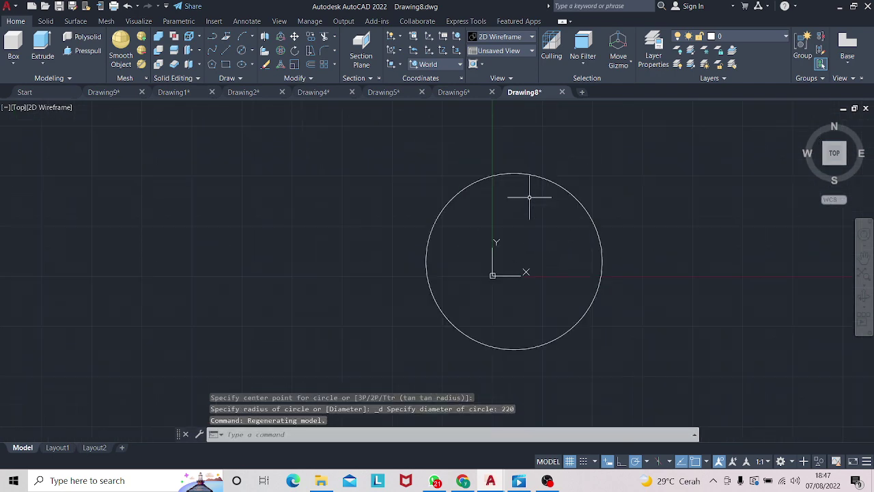
pyautogui.click(514, 173)
pyautogui.press('Delete')
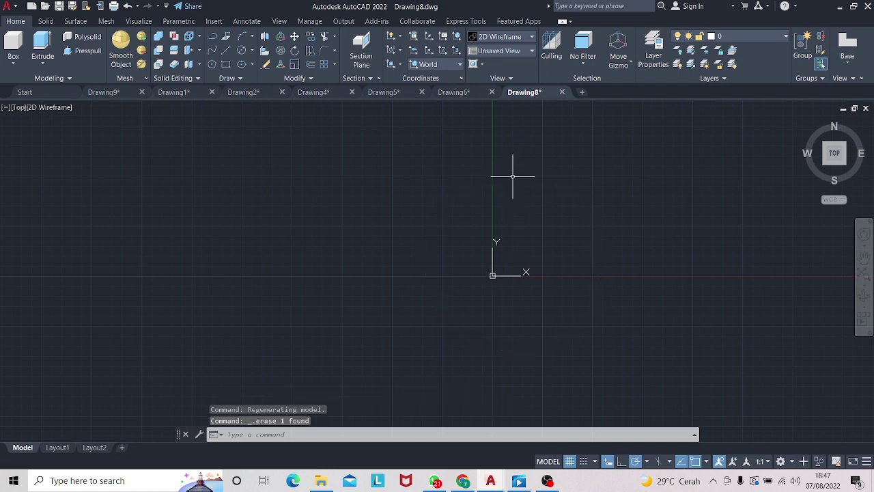
# - Draw two 30-diameter hole circles, the second 150 below the first
pyautogui.click(242, 52)
pyautogui.click(504, 148)
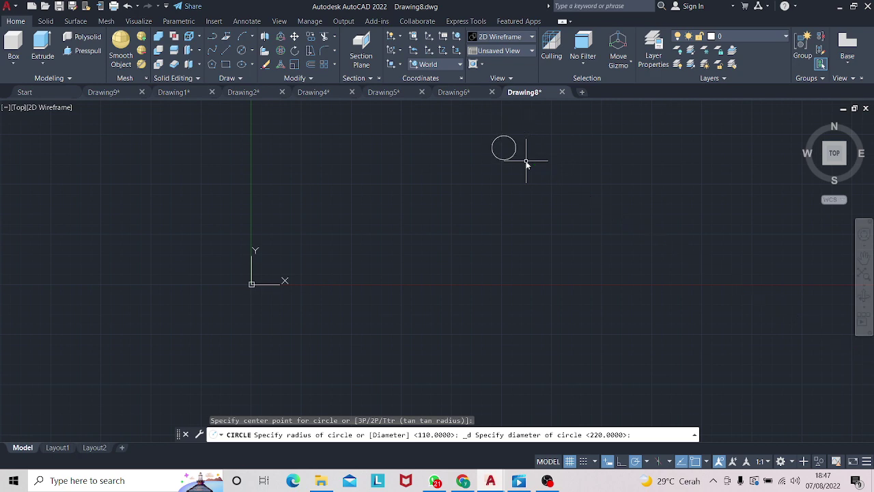
pyautogui.write('30')
pyautogui.press('Return')
pyautogui.moveTo(523, 162); pyautogui.dragTo(458, 183, button='middle')
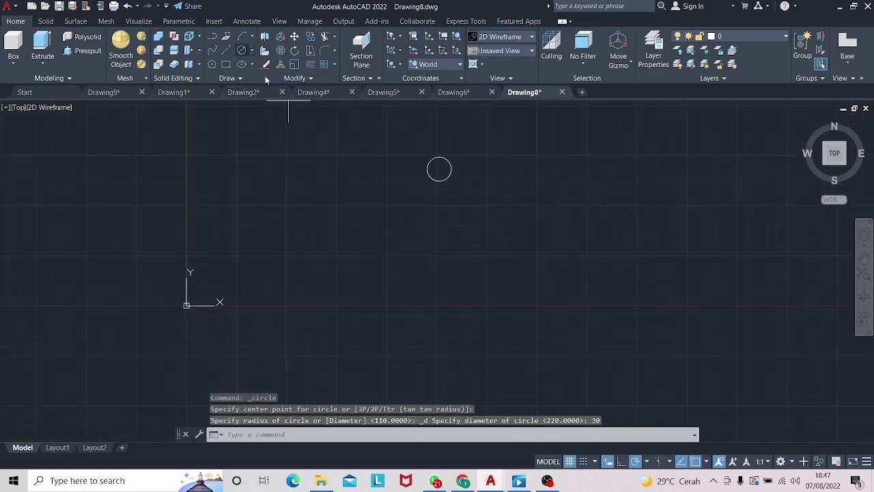
pyautogui.press('Return')
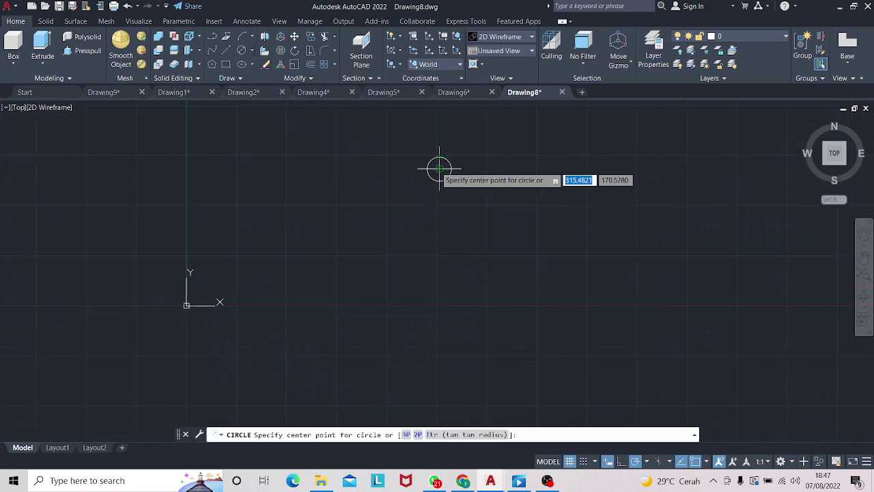
pyautogui.write('150')
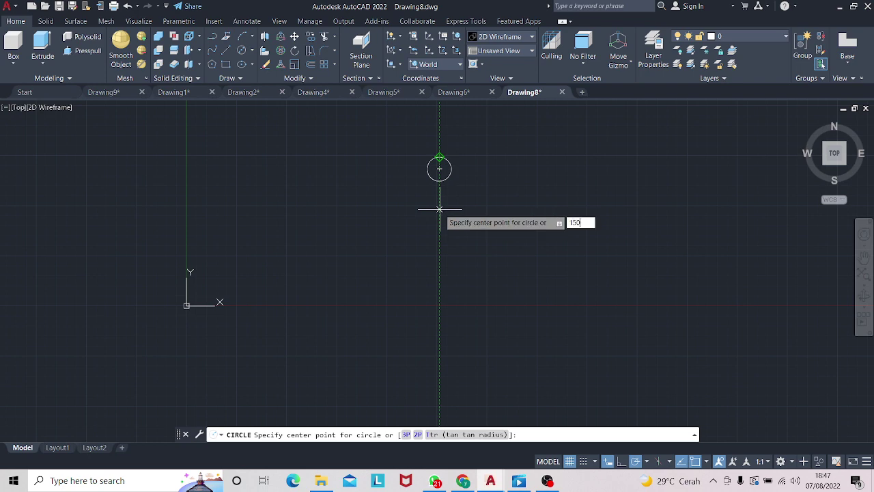
pyautogui.press('Return')
pyautogui.write('d')
pyautogui.press('Return')
pyautogui.write('3')
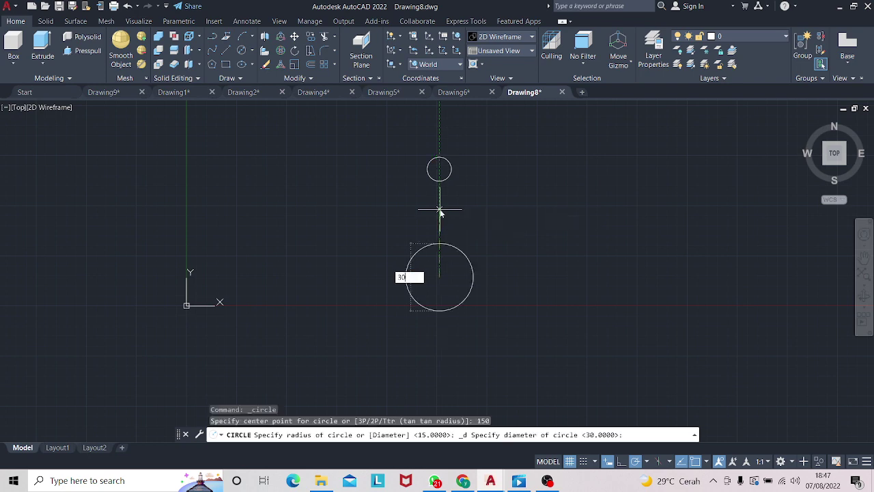
pyautogui.write('0')
pyautogui.press('Return')
# - Draw a 220-diameter circle centred 75 below the top hole
pyautogui.click(236, 51)
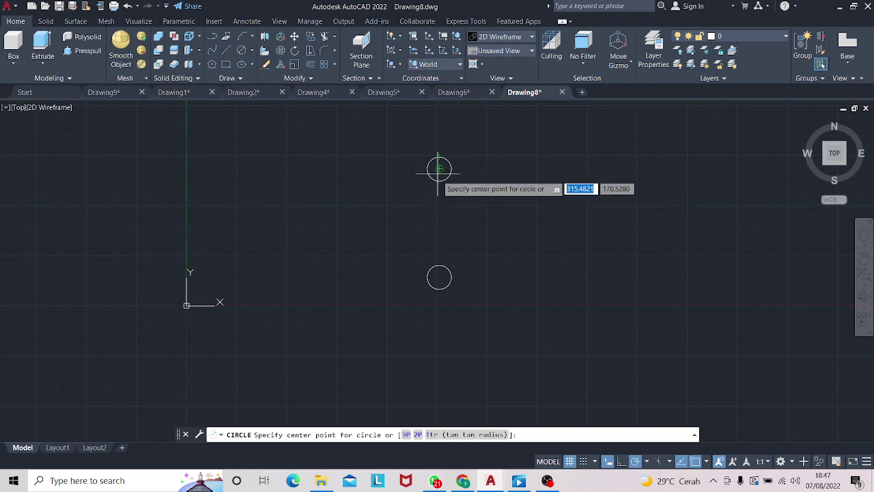
pyautogui.write('75')
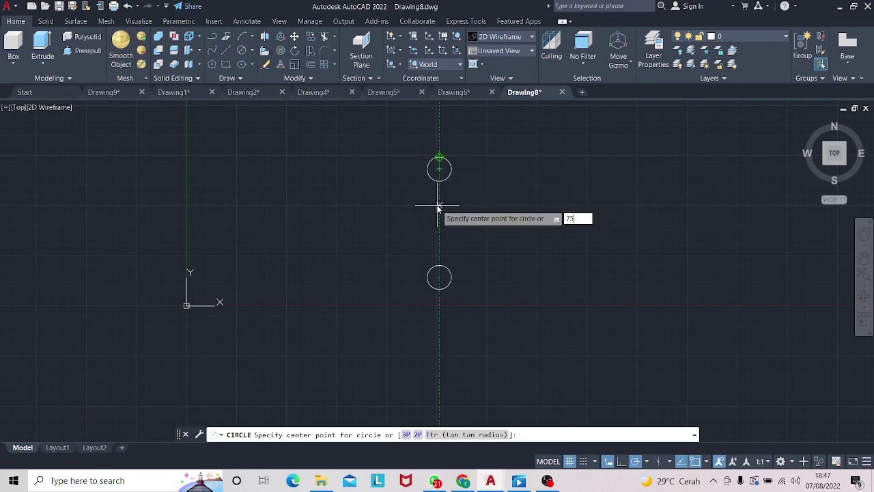
pyautogui.press('Return')
pyautogui.write('d')
pyautogui.press('Return')
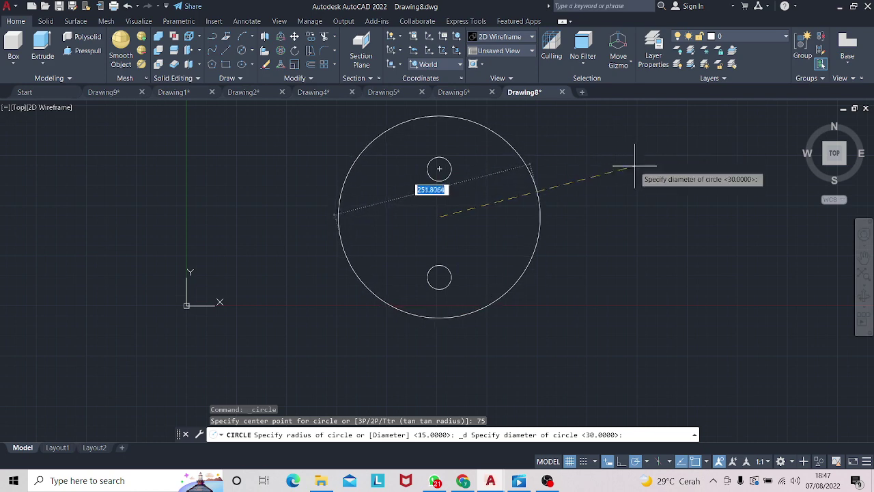
pyautogui.write('2')
pyautogui.press('Return')
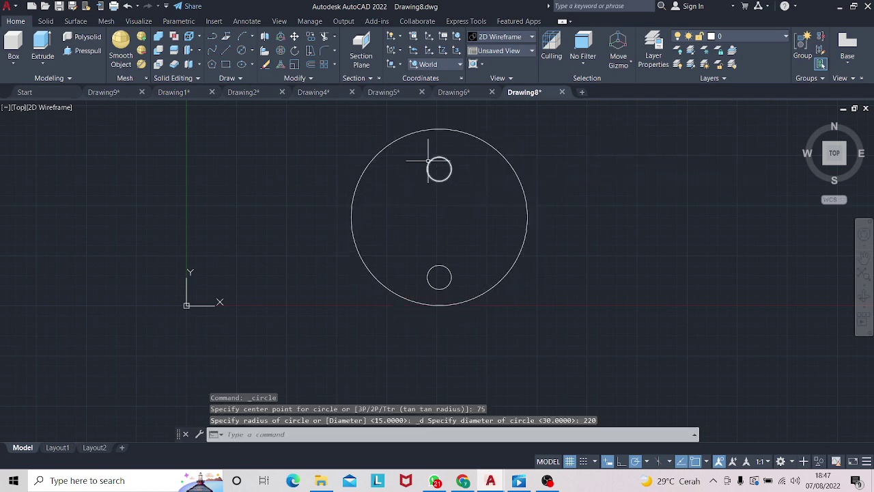
pyautogui.click(241, 50)
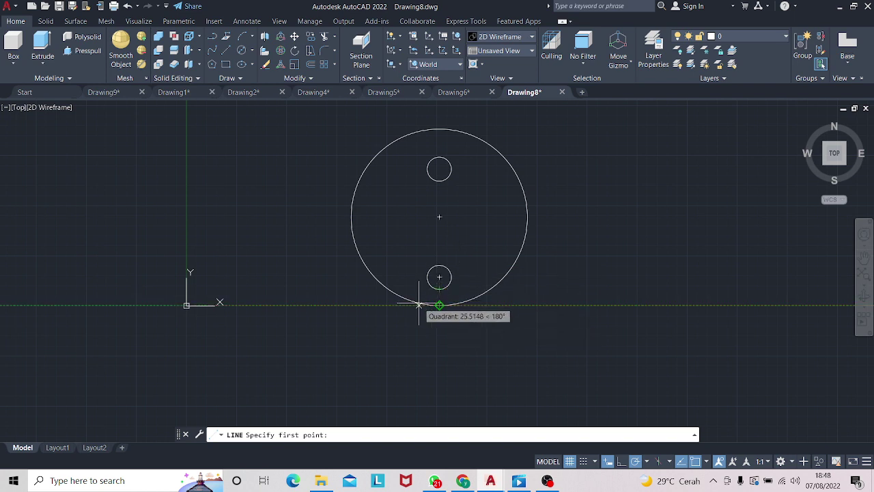
pyautogui.write('40')
# - Draw lines from 40 left of the bottom quadrant up to the circle, 80 across, and back down
pyautogui.press('Return')
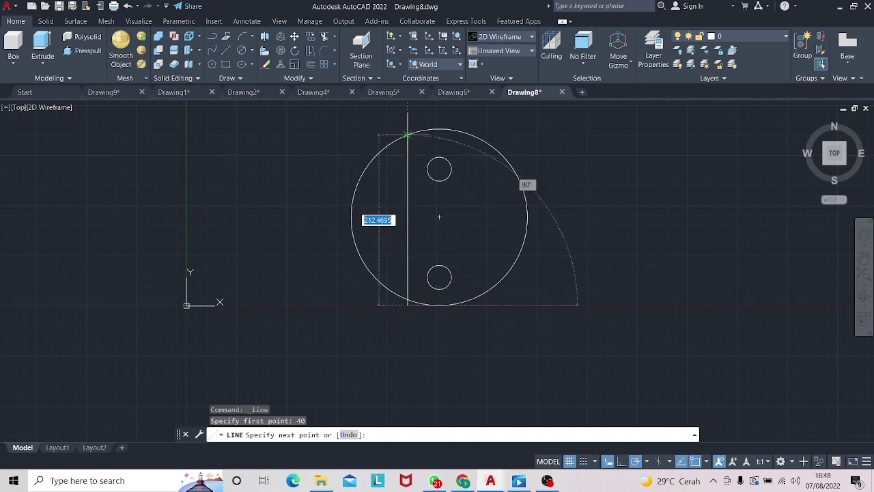
pyautogui.click(407, 134)
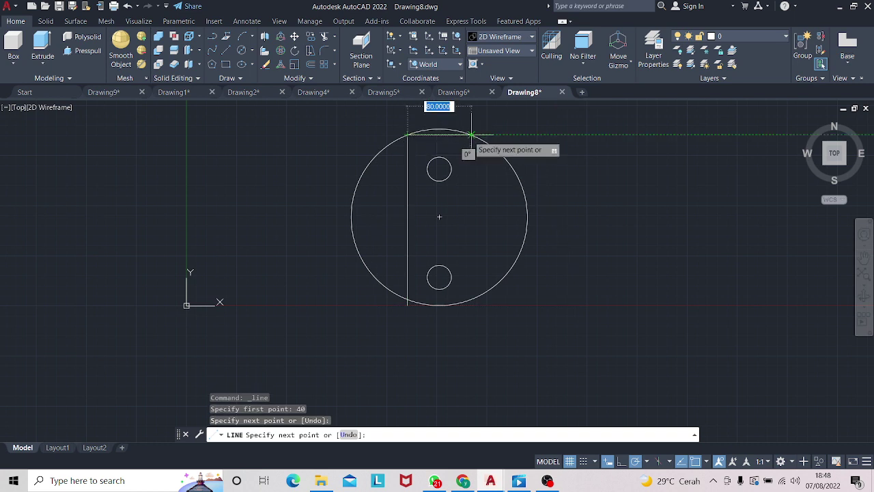
pyautogui.click(471, 134)
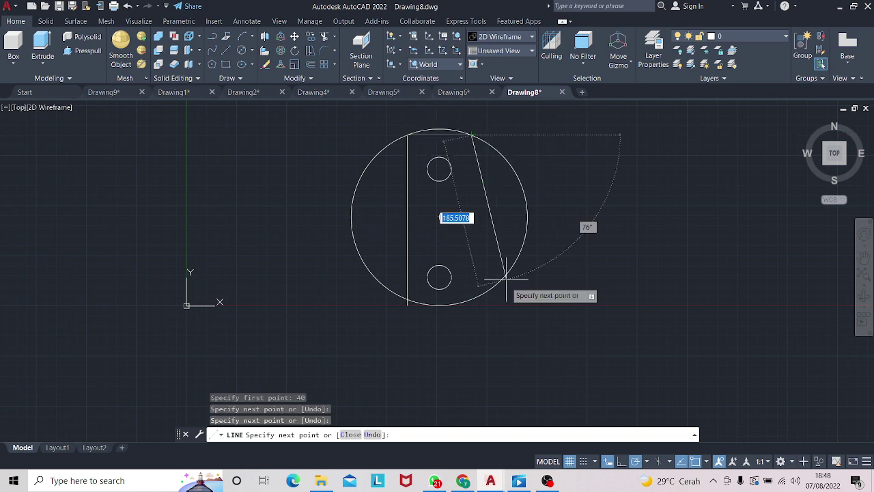
pyautogui.click(471, 298)
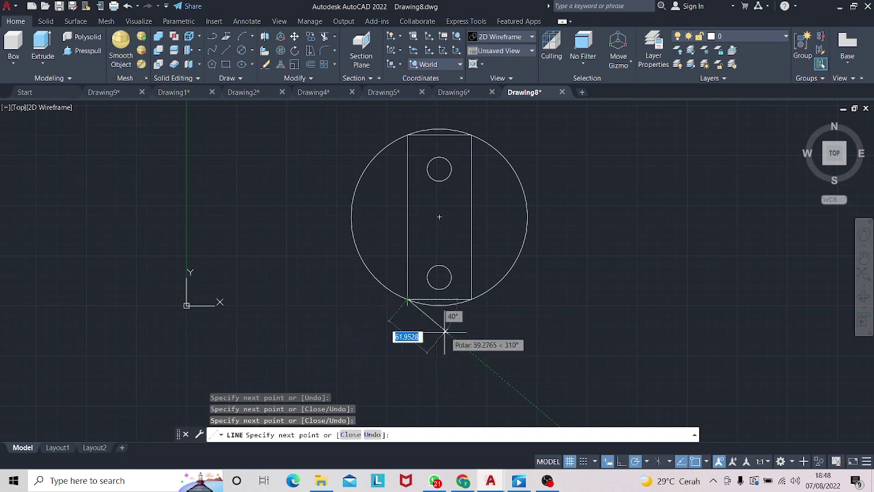
pyautogui.press('Escape')
pyautogui.write('tri')
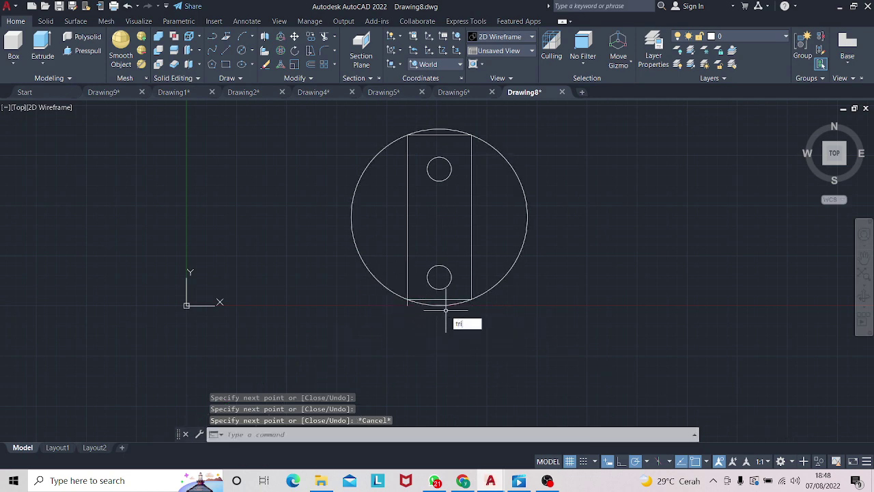
# - Trim off the 220 circle's right and left arcs outside the 80-wide strip lines
pyautogui.write('m')
pyautogui.click(479, 340)
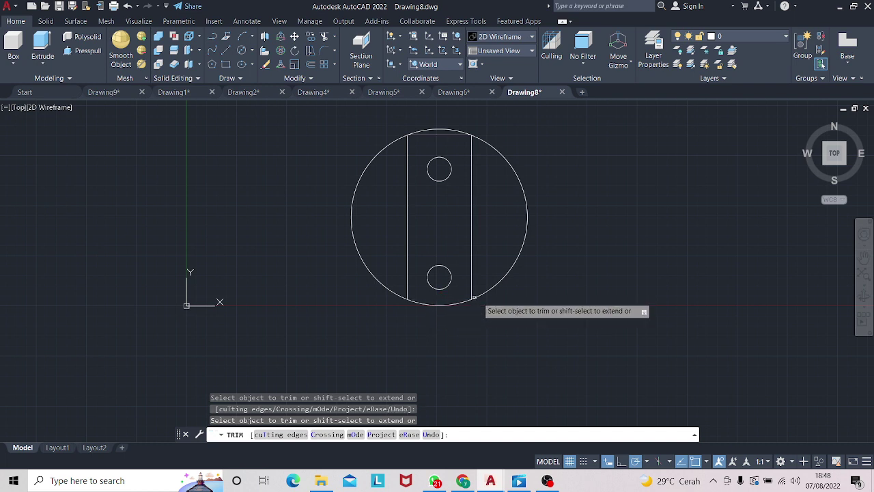
pyautogui.moveTo(502, 282)
pyautogui.mouseDown()
pyautogui.moveTo(508, 186)
pyautogui.moveTo(484, 142)
pyautogui.mouseUp()
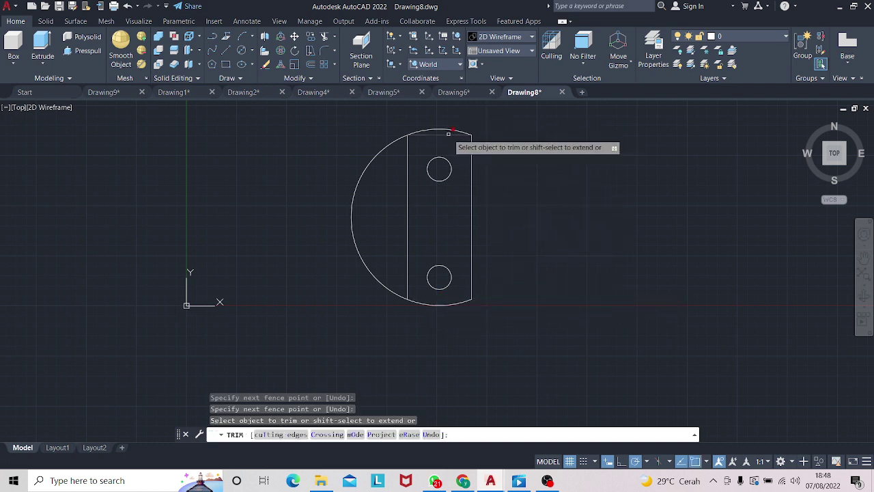
pyautogui.moveTo(357, 129); pyautogui.dragTo(380, 150)
pyautogui.moveTo(375, 260); pyautogui.dragTo(377, 267)
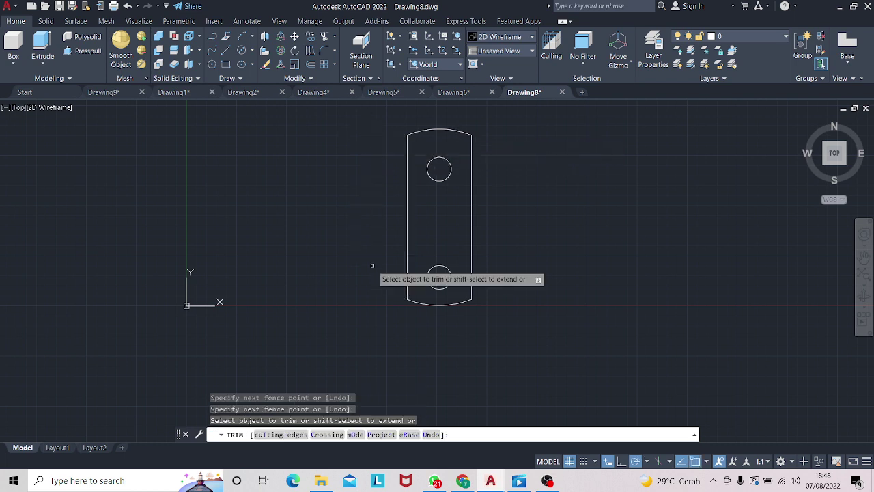
pyautogui.press('Escape')
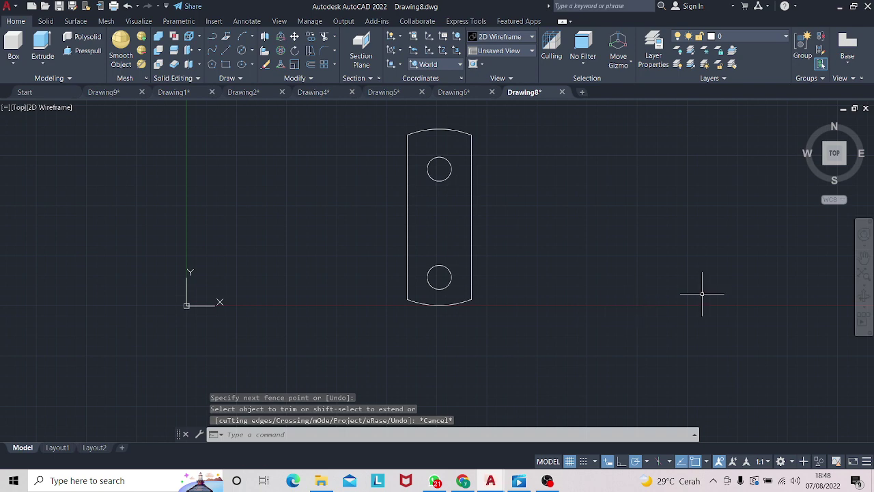
# - Orbit to a 3D view and press-pull the plate outline 35 units into a solid
pyautogui.click(862, 297)
pyautogui.moveTo(837, 292); pyautogui.dragTo(784, 246)
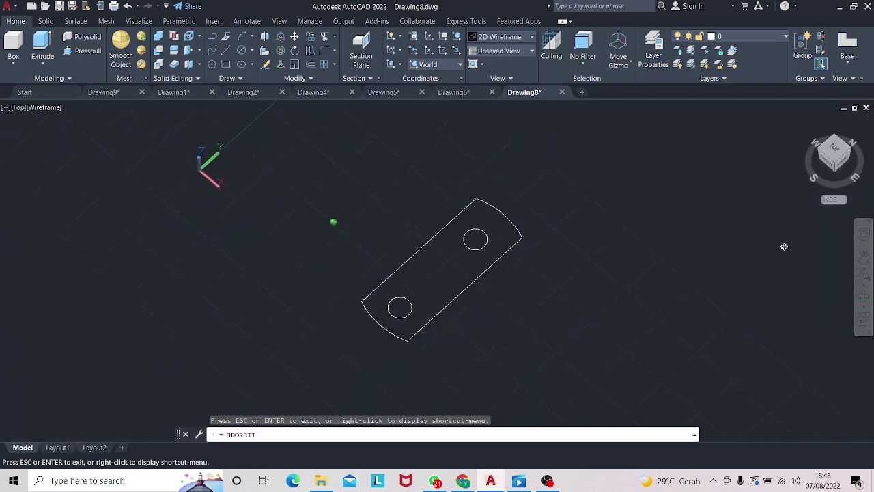
pyautogui.press('Escape')
pyautogui.click(82, 51)
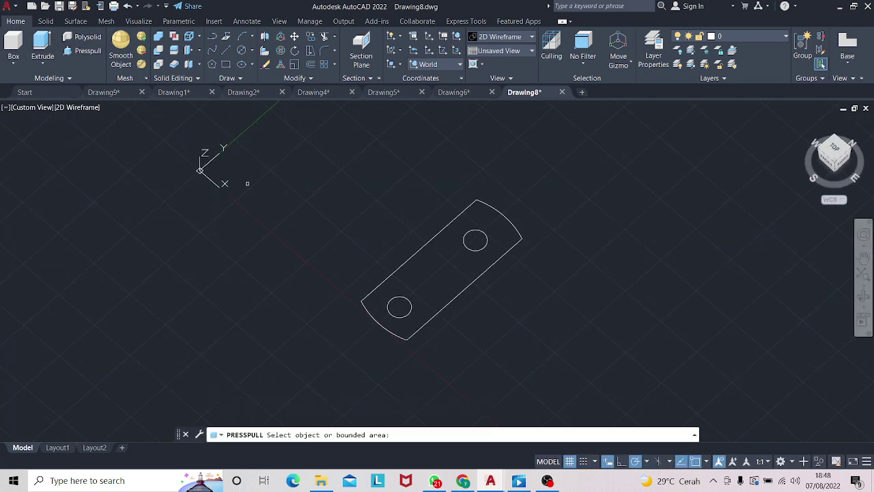
pyautogui.click(417, 279)
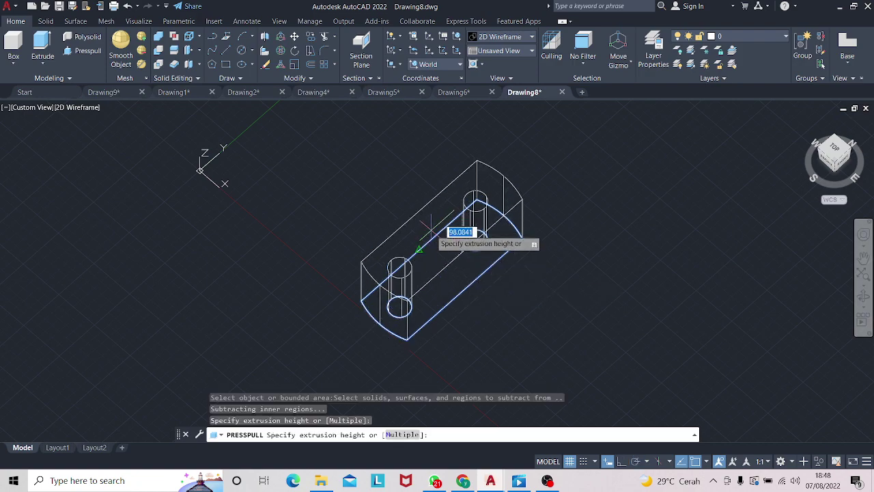
pyautogui.write('35')
pyautogui.press('Return')
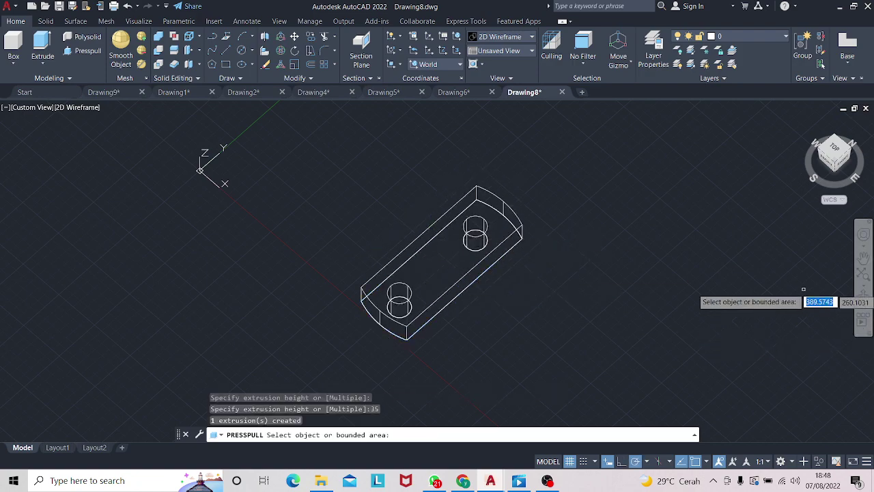
pyautogui.keyDown('shift'); pyautogui.moveTo(864, 299); pyautogui.dragTo(724, 309, button='middle'); pyautogui.keyUp('shift')
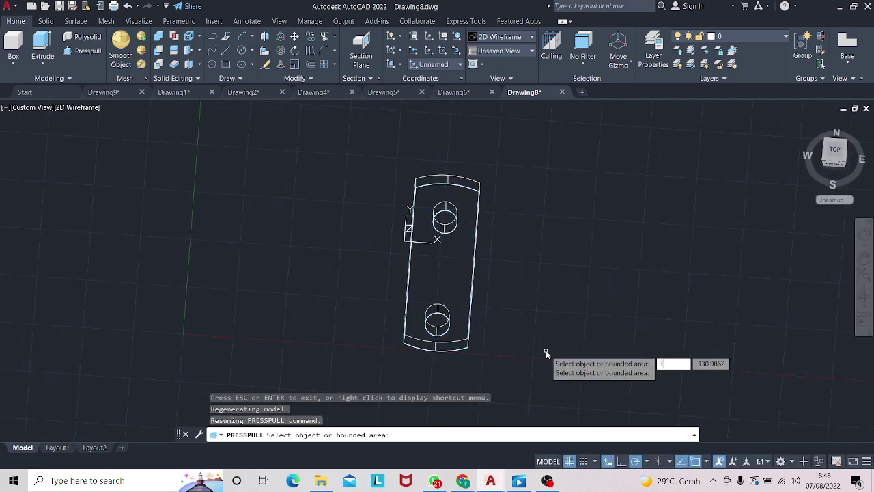
pyautogui.write('d')
# - Rotate the plate solid 90° with 3DROTATE so it stands upright
pyautogui.press('Return')
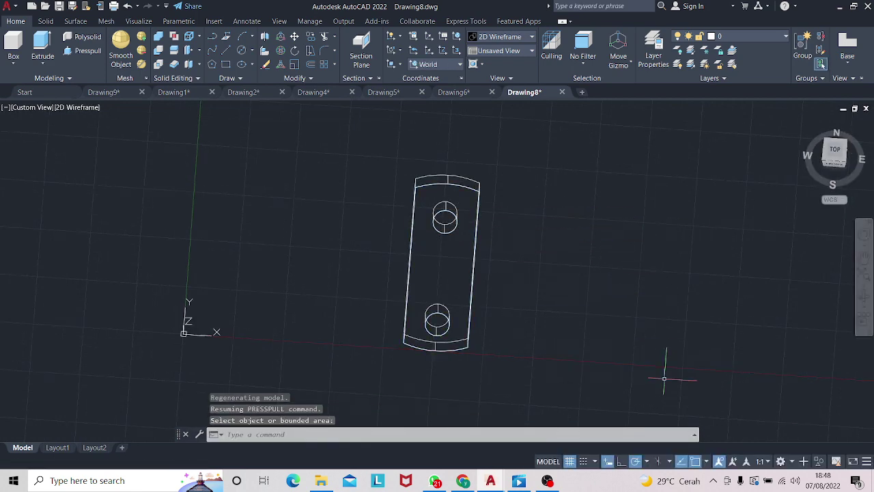
pyautogui.press('Return')
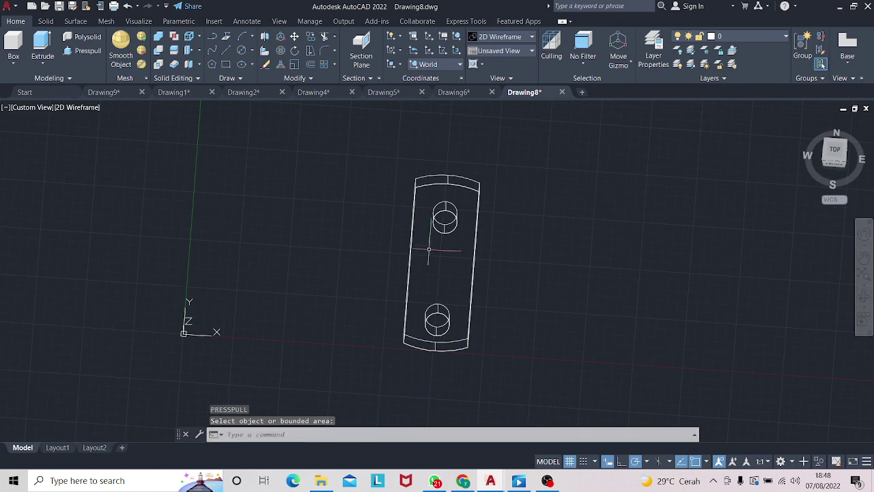
pyautogui.write('3dr')
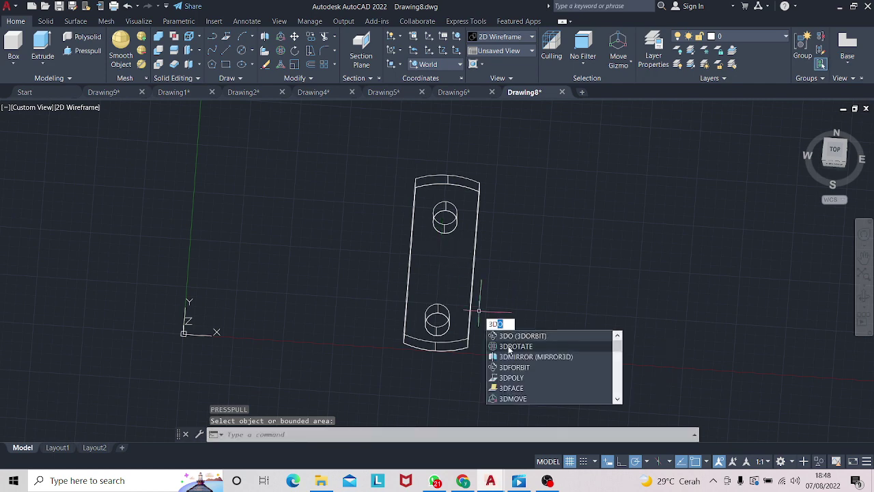
pyautogui.press('Return')
pyautogui.click(462, 253)
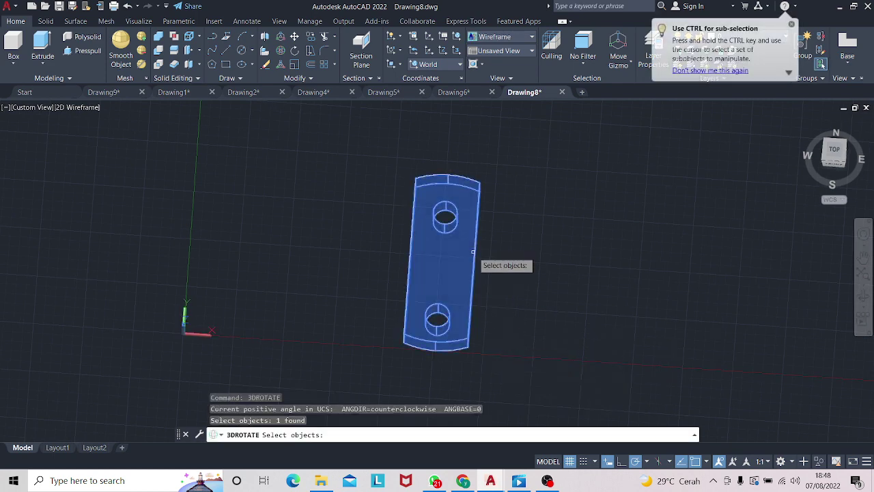
pyautogui.press('Return')
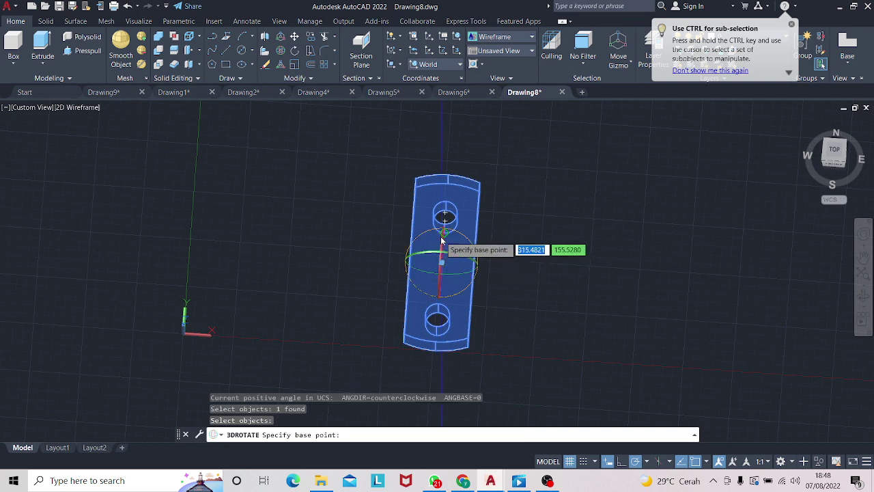
pyautogui.click(441, 243)
pyautogui.click(430, 251)
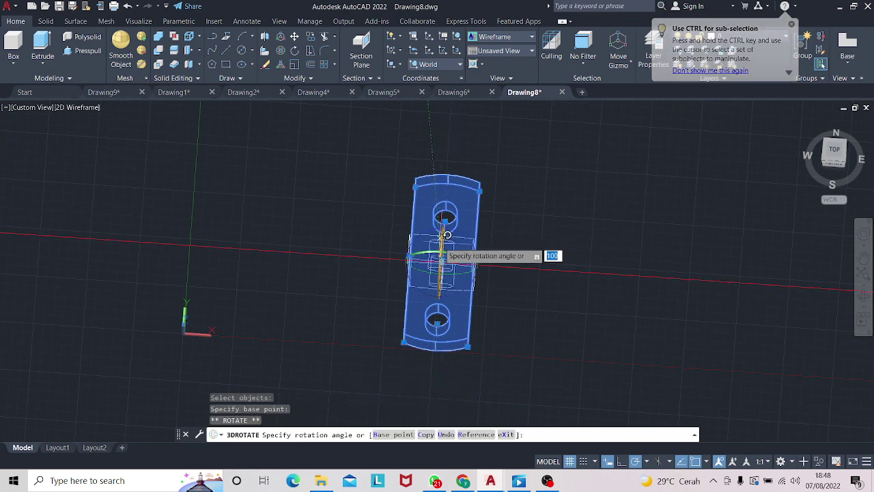
pyautogui.write('90')
pyautogui.press('Return')
pyautogui.press('Escape')
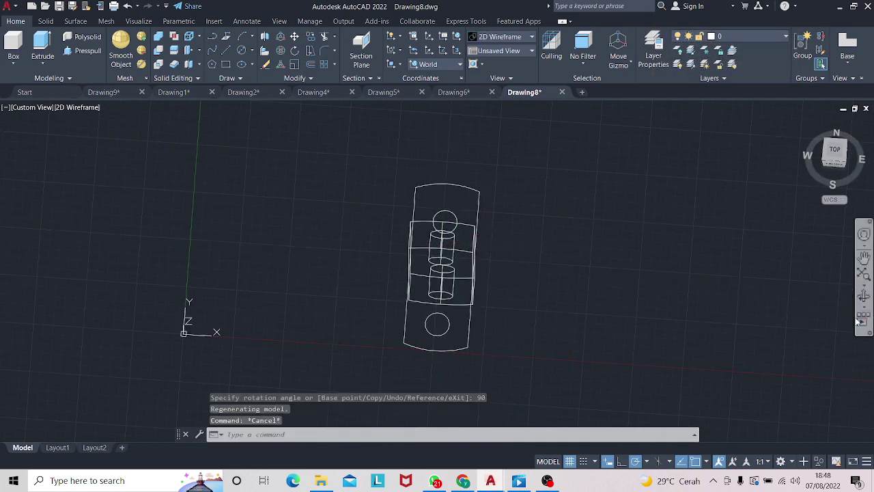
# - Move the upright solid to the lower right of the flat outline
pyautogui.click(863, 298)
pyautogui.moveTo(741, 258); pyautogui.dragTo(492, 193)
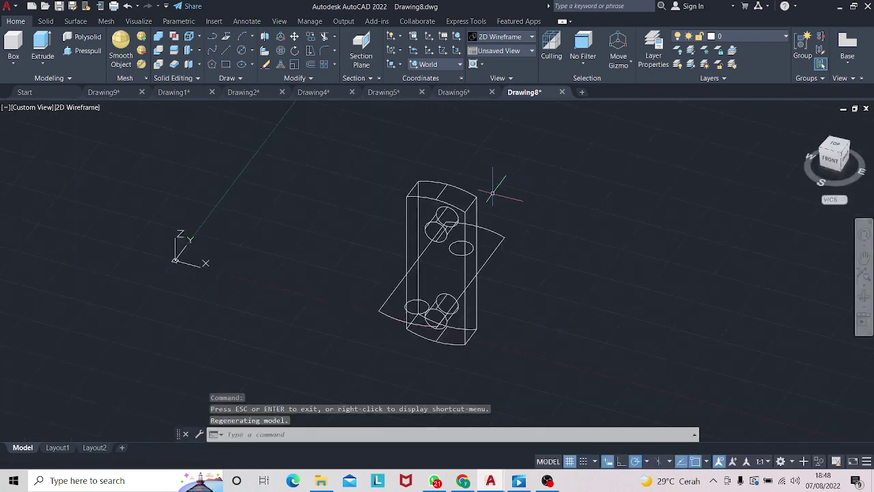
pyautogui.press('Escape')
pyautogui.click(450, 205)
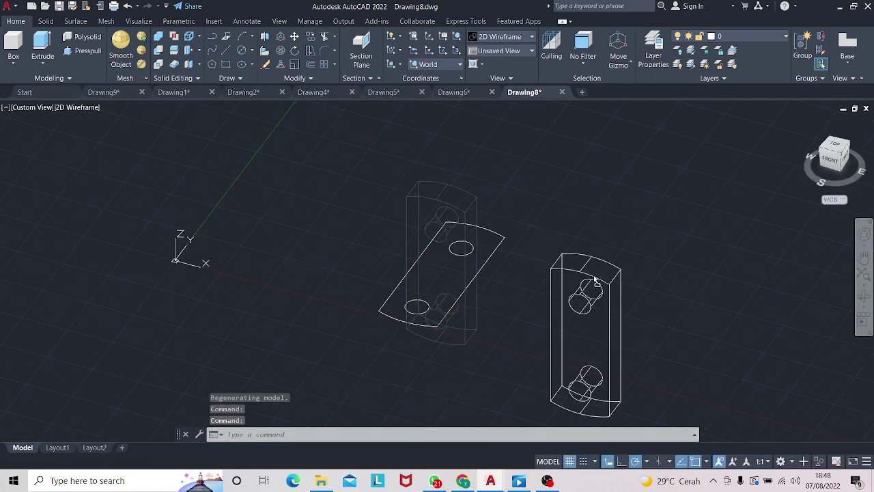
pyautogui.moveTo(450, 204); pyautogui.dragTo(605, 279, button='right')
pyautogui.click(626, 282)
# - Erase the leftover flat plate outline and its two hole circles
pyautogui.click(387, 196)
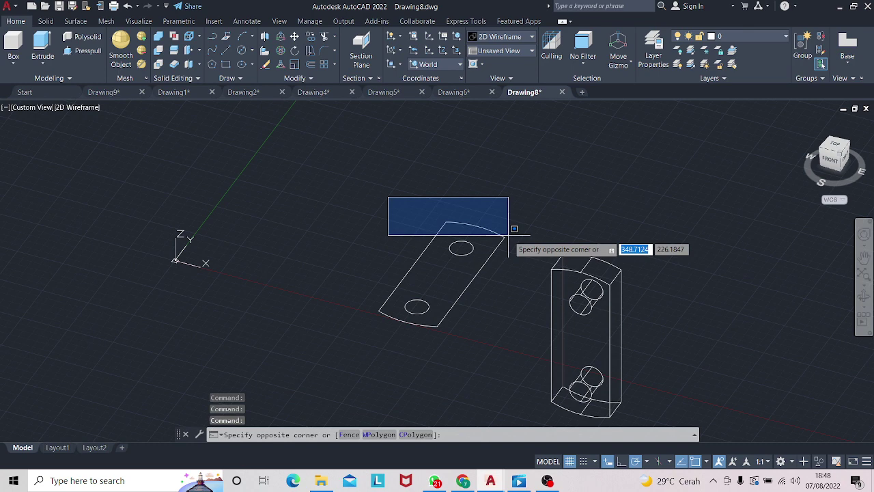
pyautogui.click(488, 344)
pyautogui.click(310, 182)
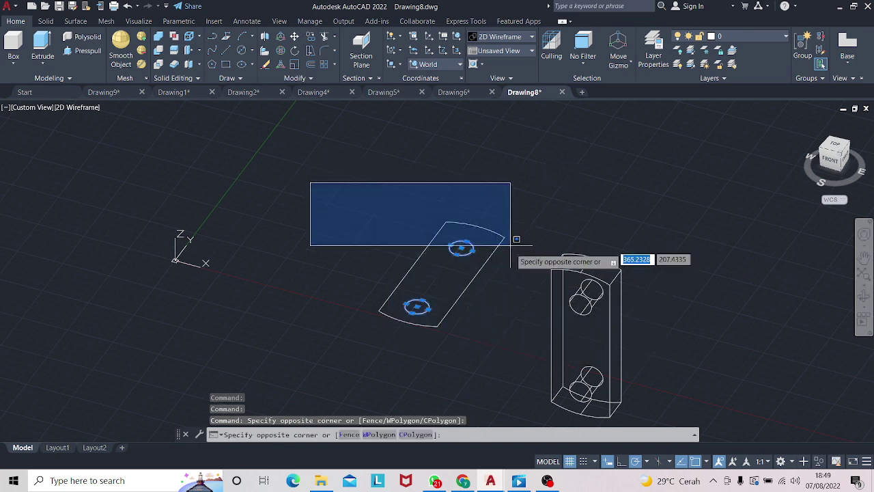
pyautogui.click(497, 351)
pyautogui.click(485, 234)
pyautogui.click(489, 231)
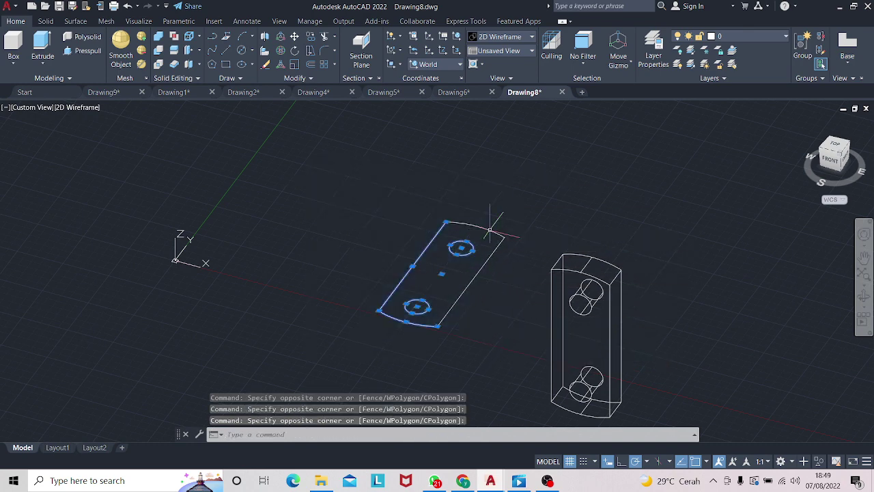
pyautogui.press('Delete')
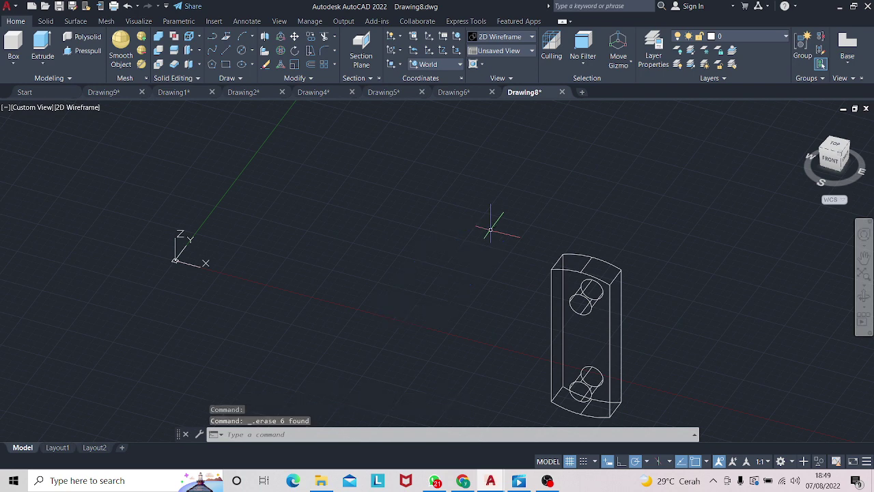
pyautogui.moveTo(794, 403); pyautogui.dragTo(776, 303, button='middle')
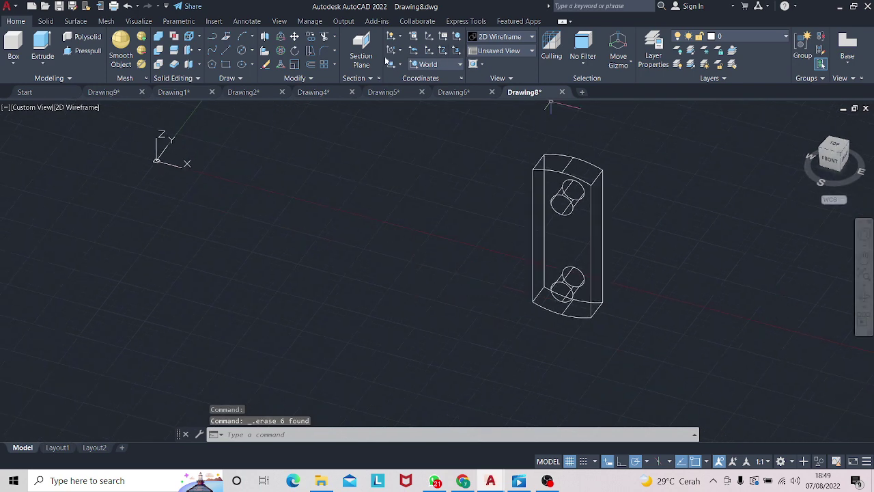
# - Align the UCS to the upright plate's face
pyautogui.click(400, 64)
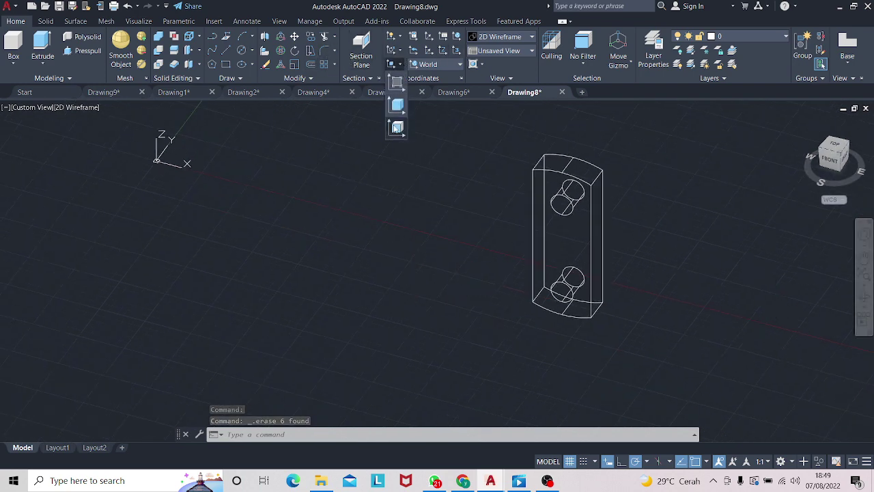
pyautogui.click(397, 125)
pyautogui.click(568, 258)
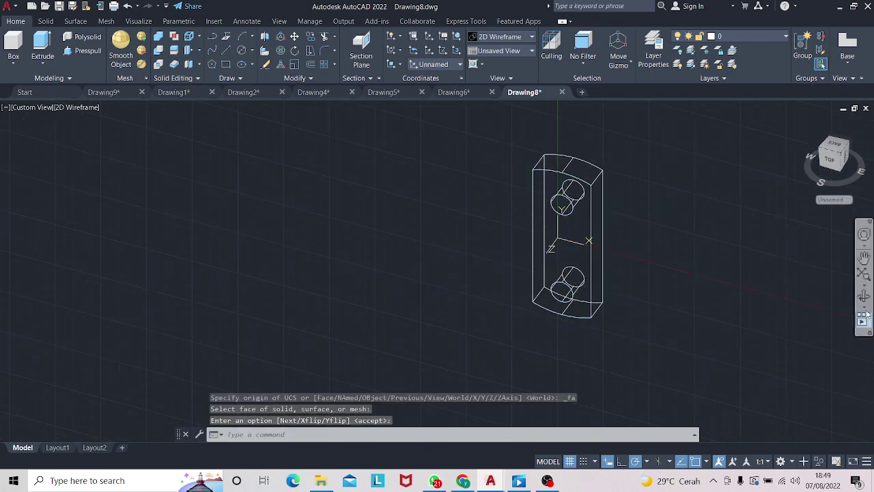
pyautogui.moveTo(663, 247)
pyautogui.keyDown('shift'); pyautogui.mouseDown(button='middle')
pyautogui.moveTo(728, 214)
pyautogui.moveTo(715, 207)
pyautogui.mouseUp(button='middle'); pyautogui.keyUp('shift')
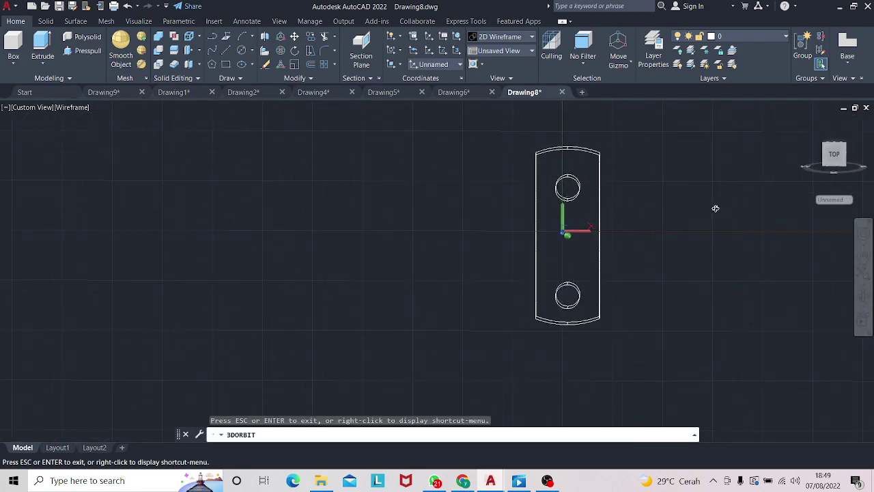
# - Draw a 2-by-2 square to the left of the plate
pyautogui.click(226, 64)
pyautogui.click(395, 162)
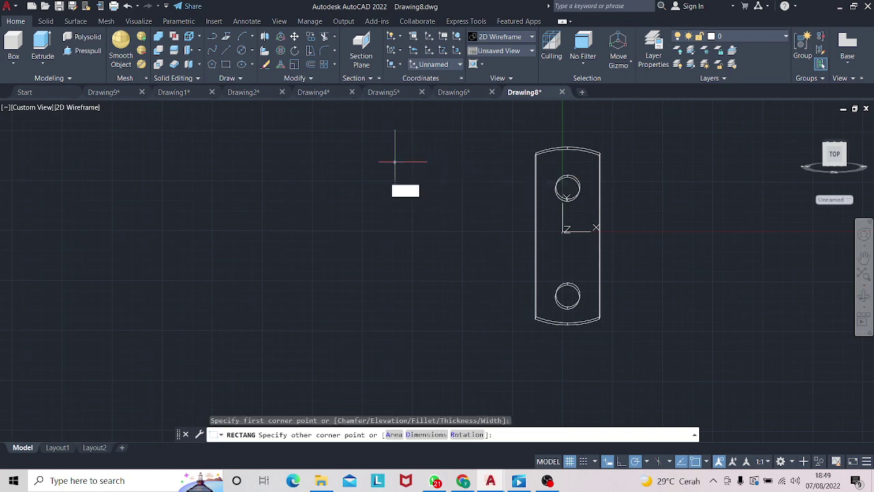
pyautogui.write('2')
pyautogui.press('Tab')
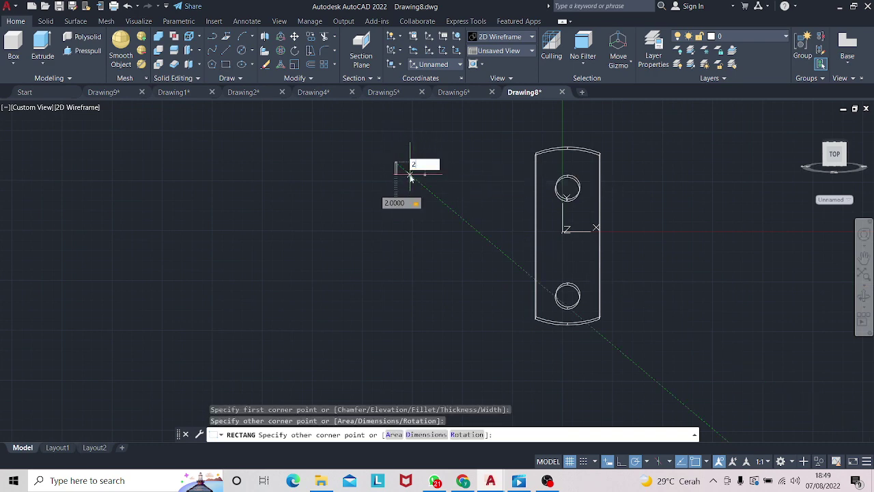
pyautogui.press('Return')
pyautogui.scroll(3, 432, 217)
pyautogui.moveTo(427, 238); pyautogui.dragTo(375, 153, button='middle')
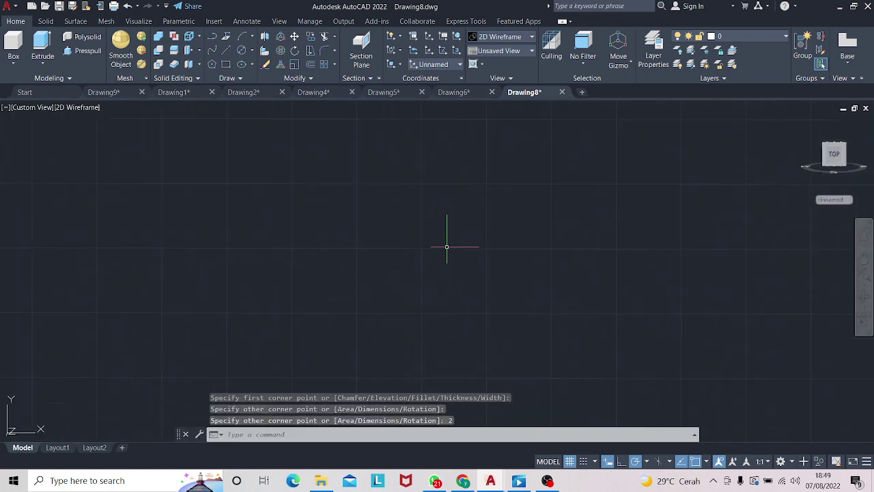
pyautogui.scroll(-3, 454, 236)
pyautogui.scroll(3, 417, 178)
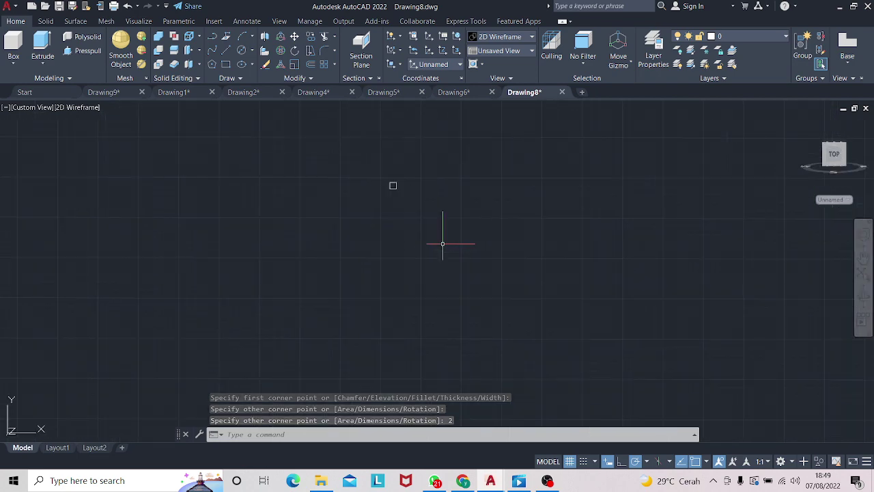
# - Rotate the small square 45° into a diamond
pyautogui.click(393, 185)
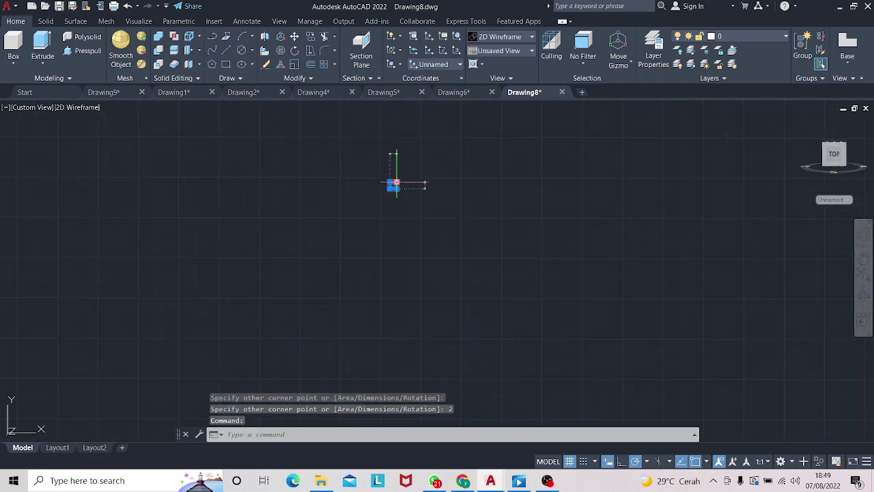
pyautogui.rightClick(396, 183)
pyautogui.click(437, 303)
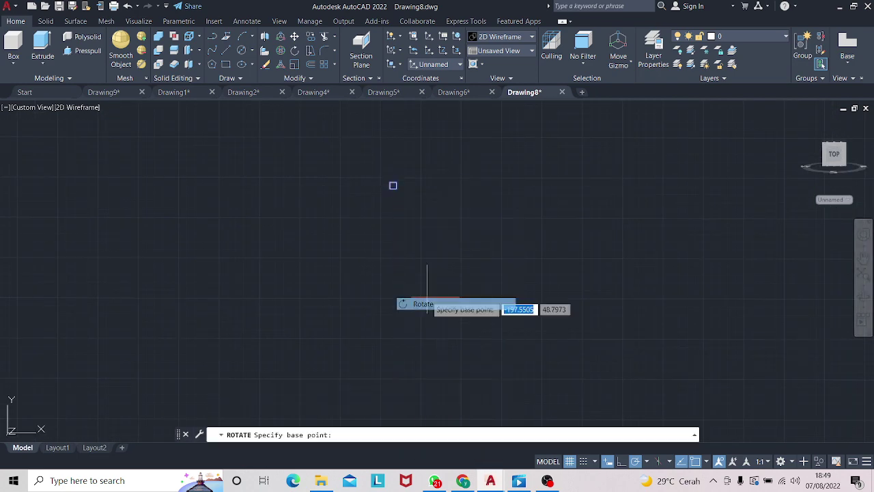
pyautogui.click(396, 181)
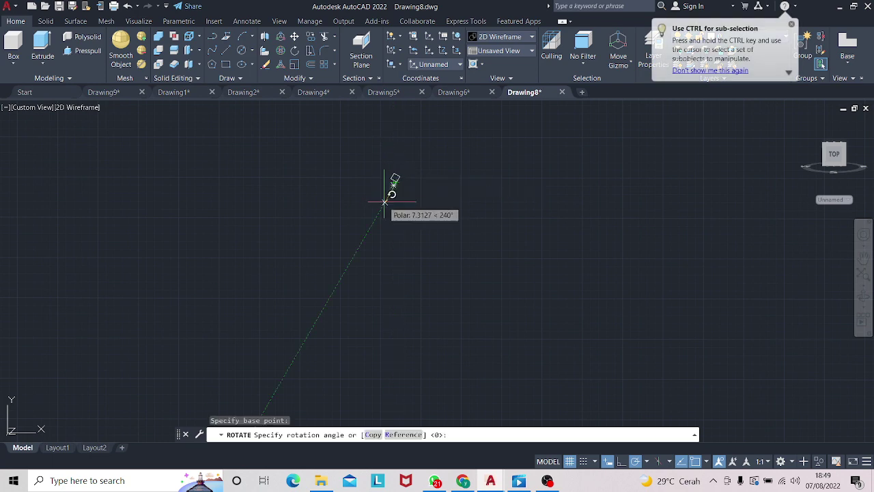
pyautogui.write('45')
pyautogui.press('Return')
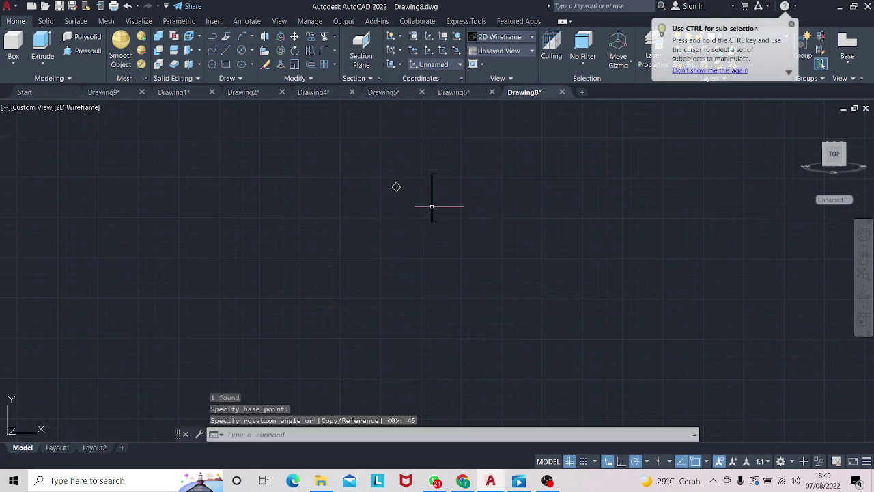
pyautogui.scroll(-3, 432, 205)
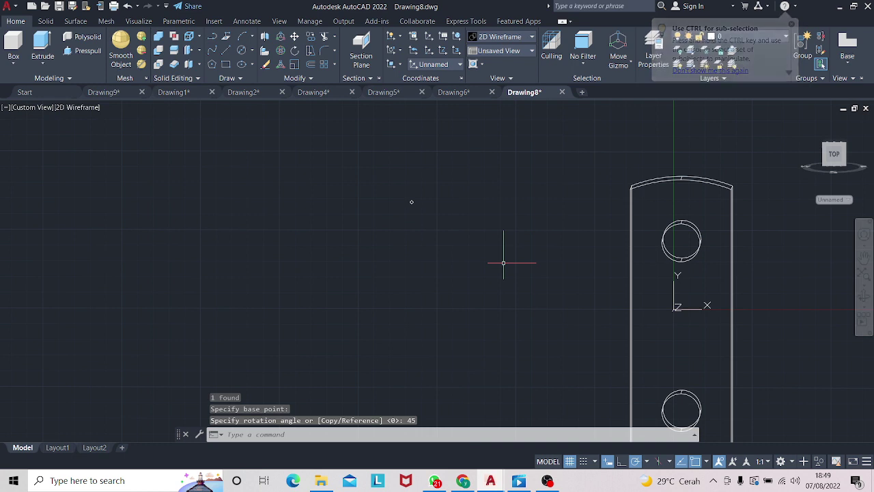
# - Run HELIX at the upper hole centre with base and top radius 15 and turn height 3
pyautogui.write('helix')
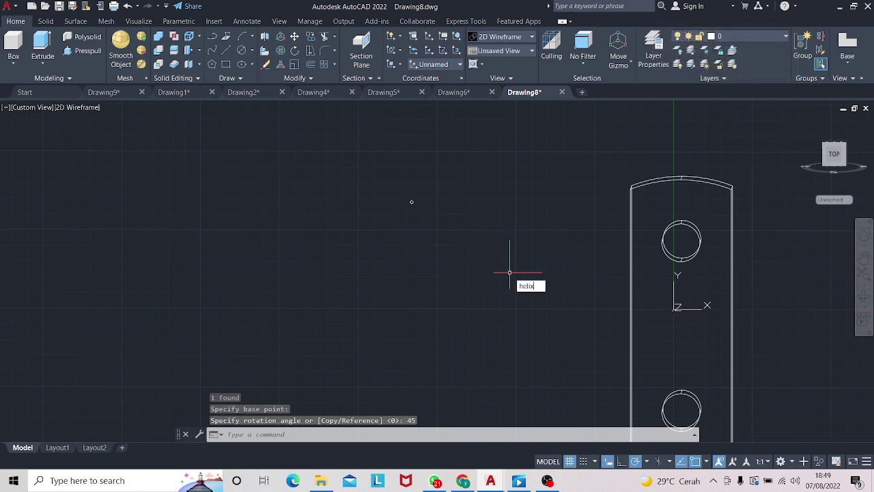
pyautogui.click(535, 298)
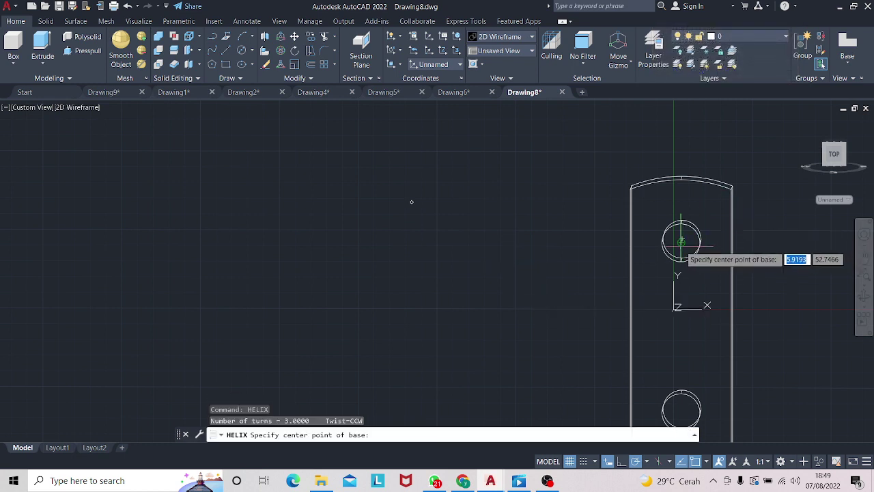
pyautogui.click(680, 243)
pyautogui.write('15')
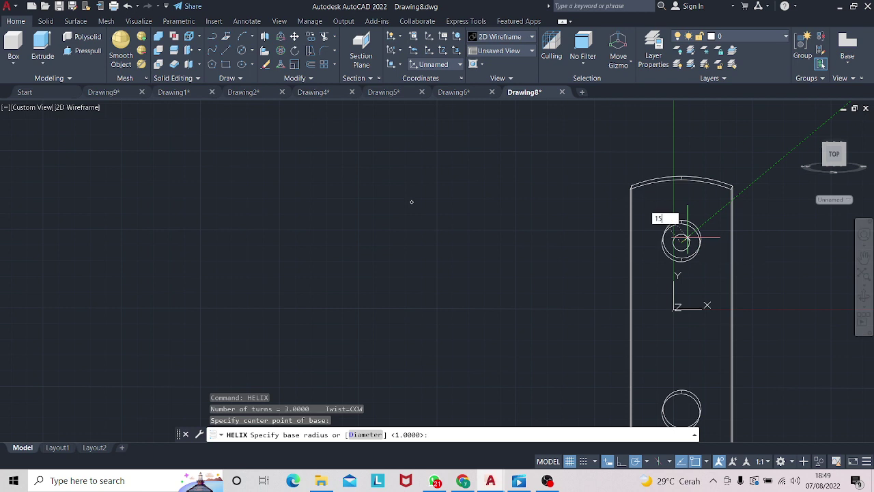
pyautogui.press('Return')
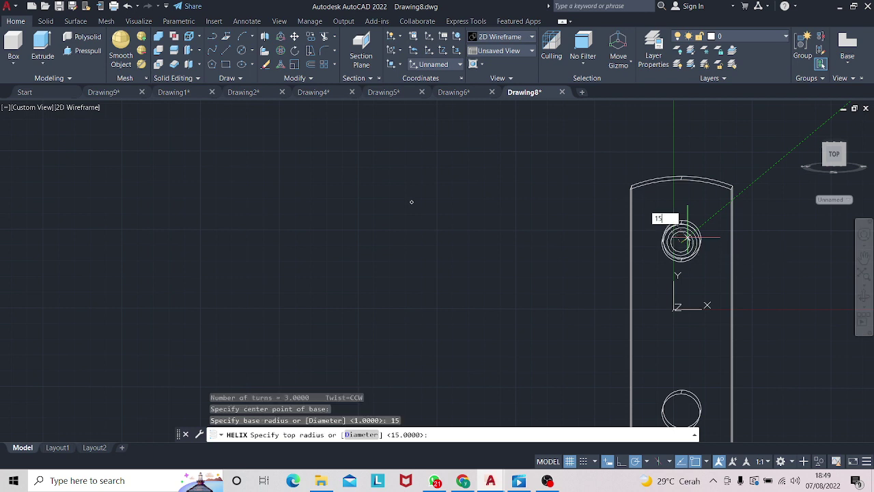
pyautogui.press('Return')
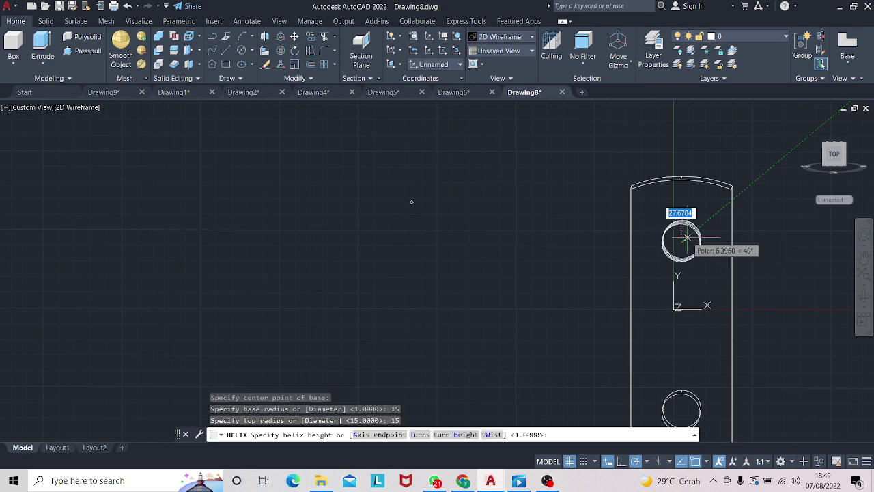
pyautogui.click(444, 435)
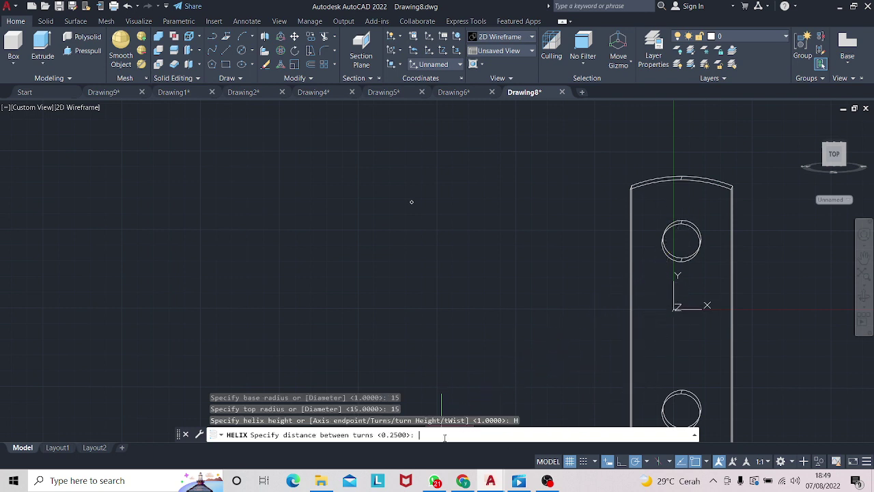
pyautogui.write('3')
pyautogui.press('Return')
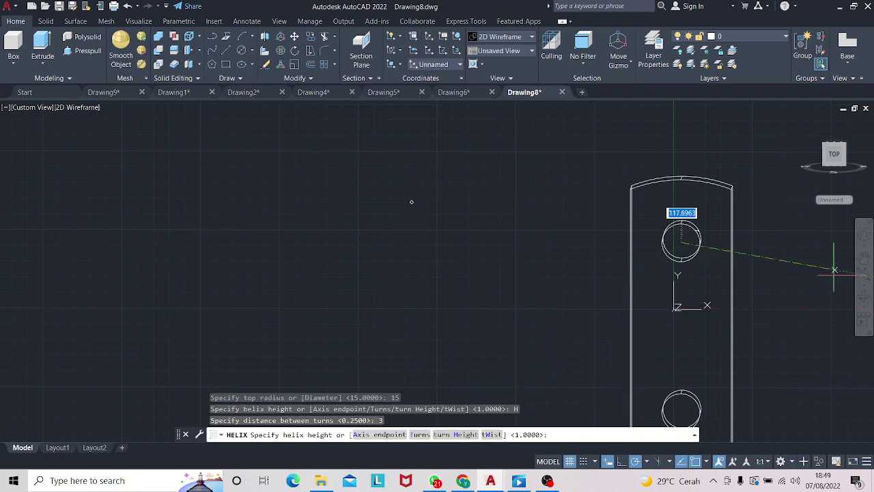
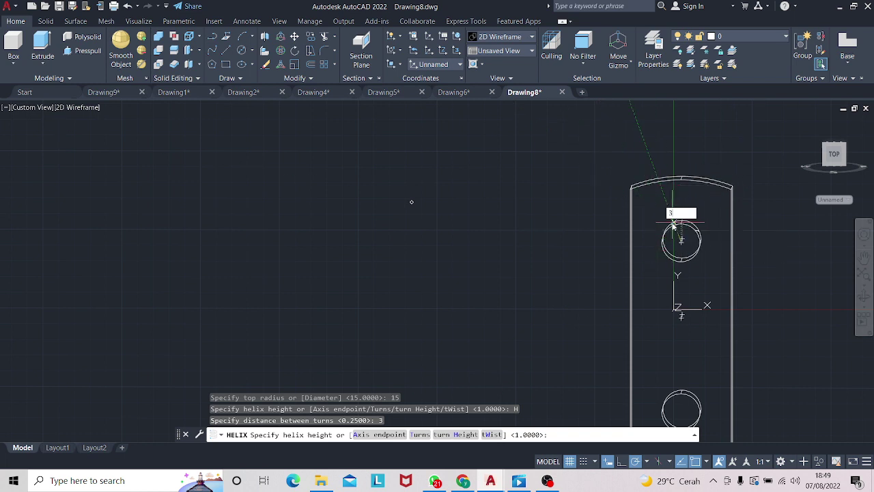
# - Finish the 35-high helix, then undo it along with the earlier view change and rotation
pyautogui.press('Return')
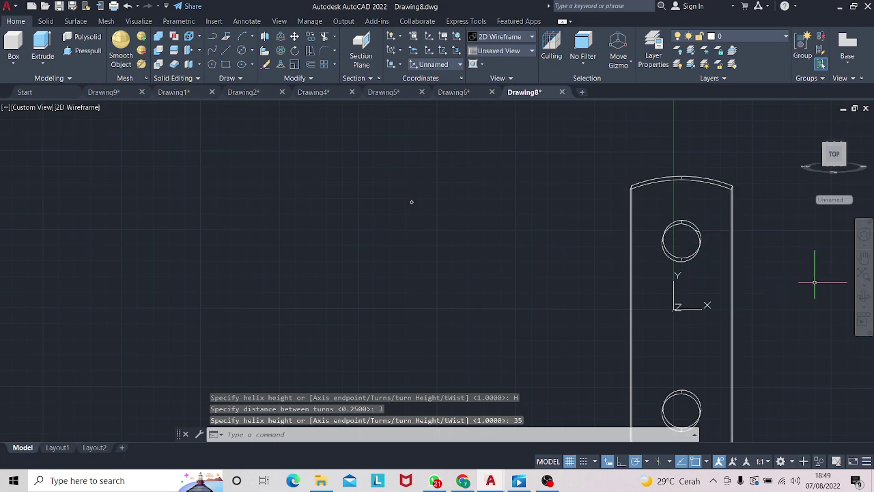
pyautogui.press('Escape')
pyautogui.hotkey('ctrl', 'z')
pyautogui.hotkey('ctrl', 'z')
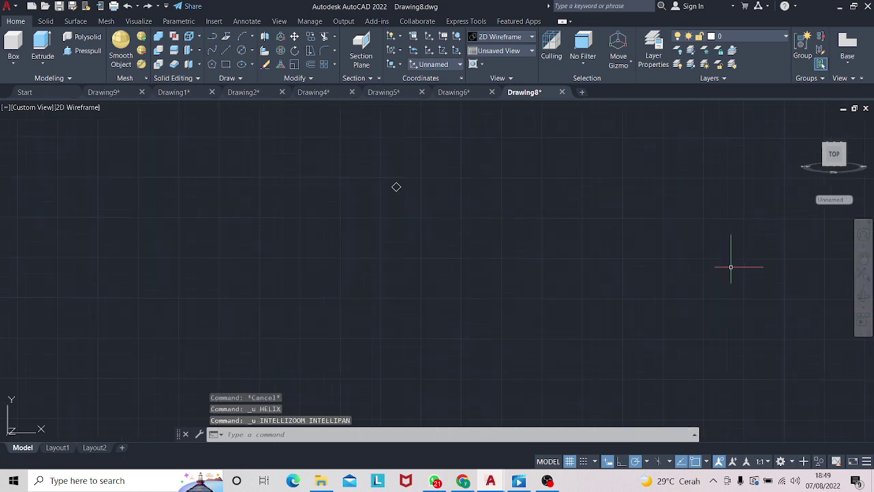
pyautogui.hotkey('ctrl', 'z')
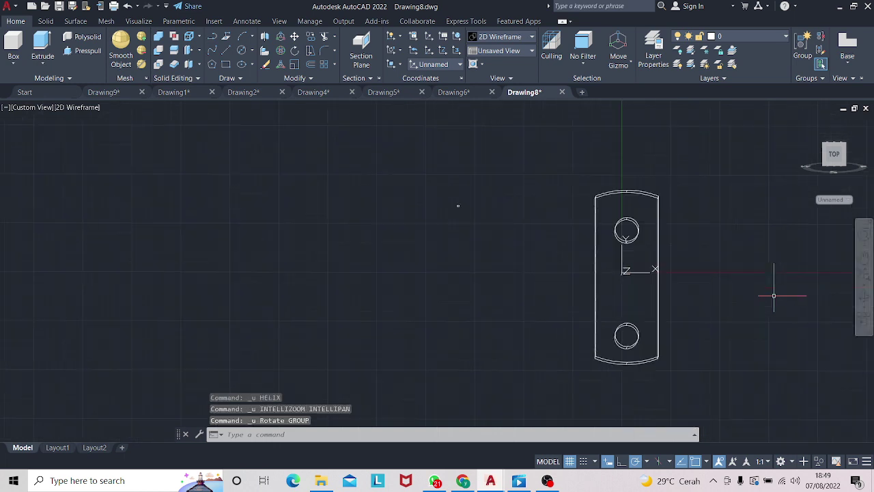
# - Tilt the plate in 3D, then start a radius-15 helix at the upper hole and cancel it
pyautogui.scroll(2, 727, 267)
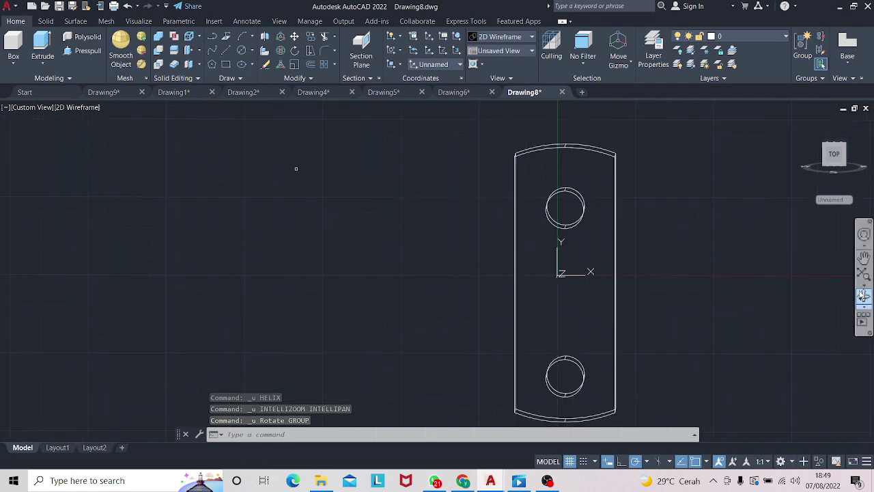
pyautogui.click(864, 296)
pyautogui.moveTo(673, 251)
pyautogui.mouseDown()
pyautogui.moveTo(717, 257)
pyautogui.moveTo(675, 245)
pyautogui.mouseUp()
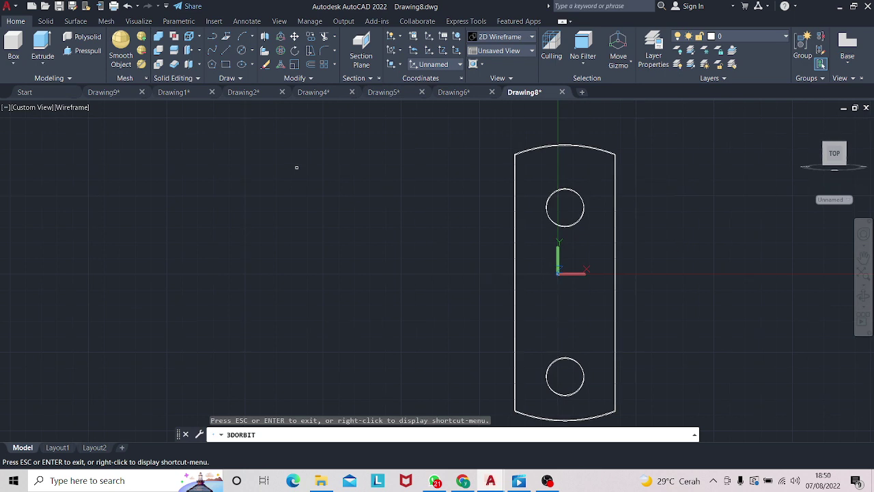
pyautogui.press('Escape')
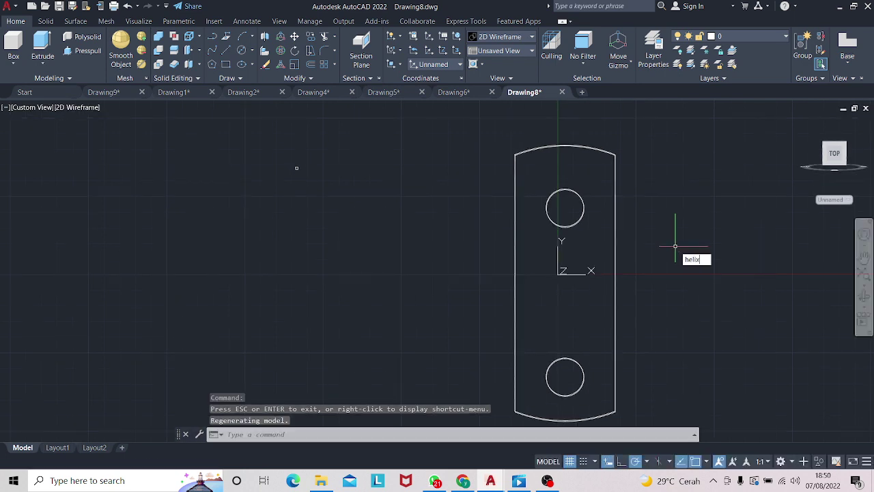
pyautogui.press('Return')
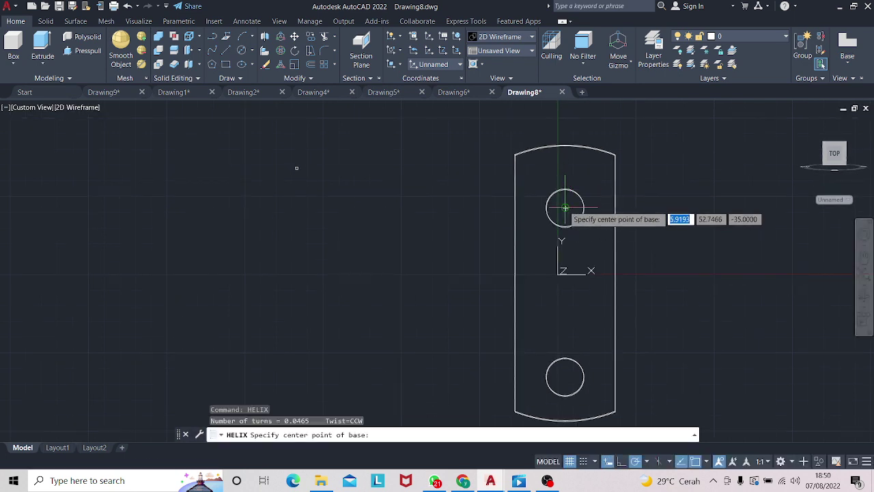
pyautogui.click(564, 207)
pyautogui.write('15')
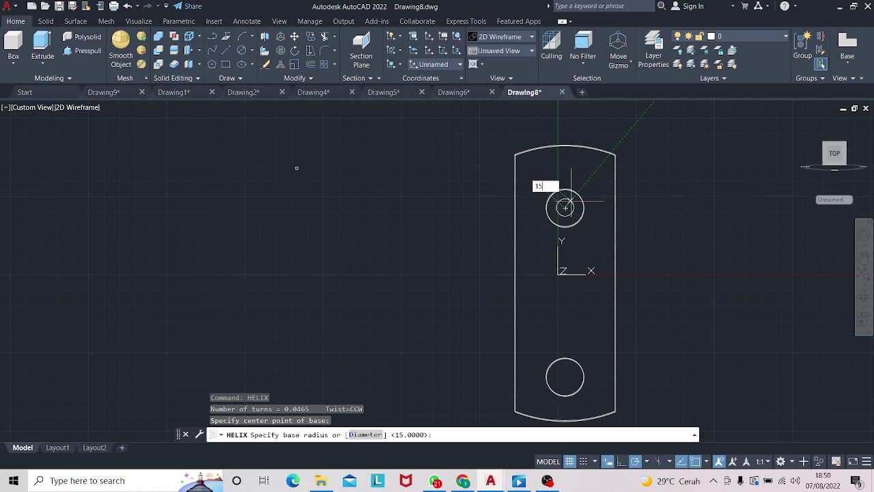
pyautogui.press('Return')
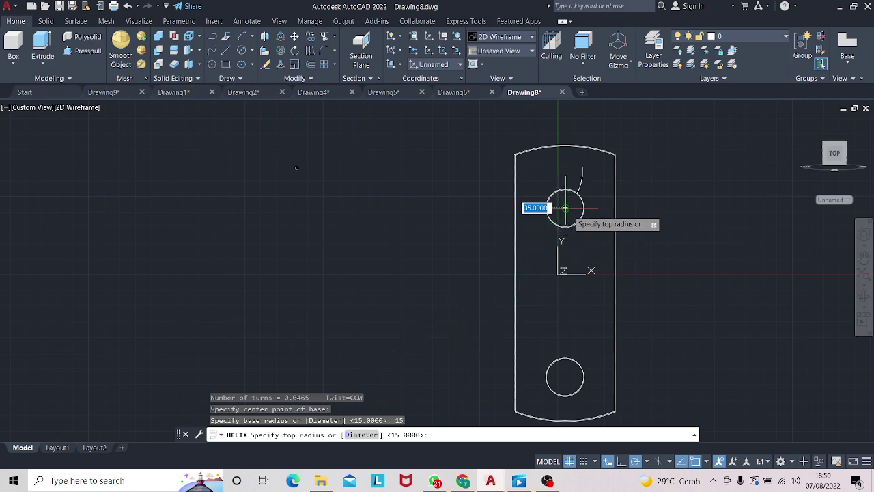
pyautogui.press('Escape')
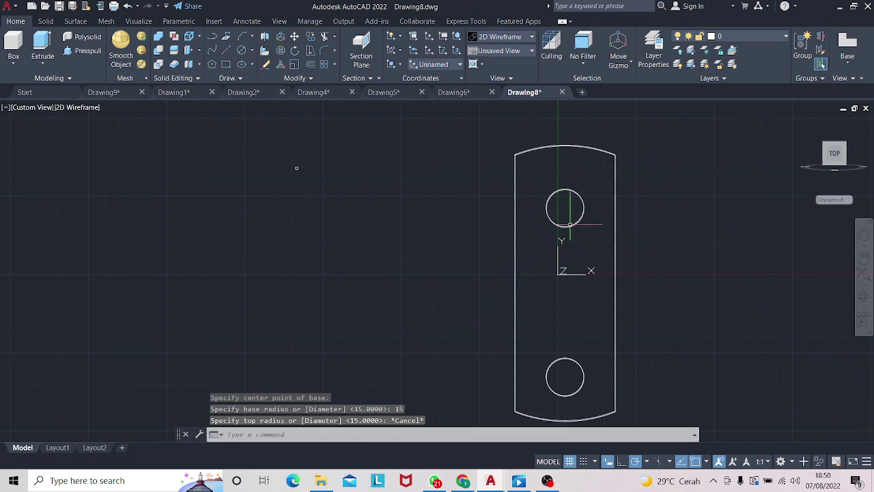
pyautogui.keyDown('shift'); pyautogui.moveTo(745, 289); pyautogui.dragTo(675, 287, button='middle'); pyautogui.keyUp('shift')
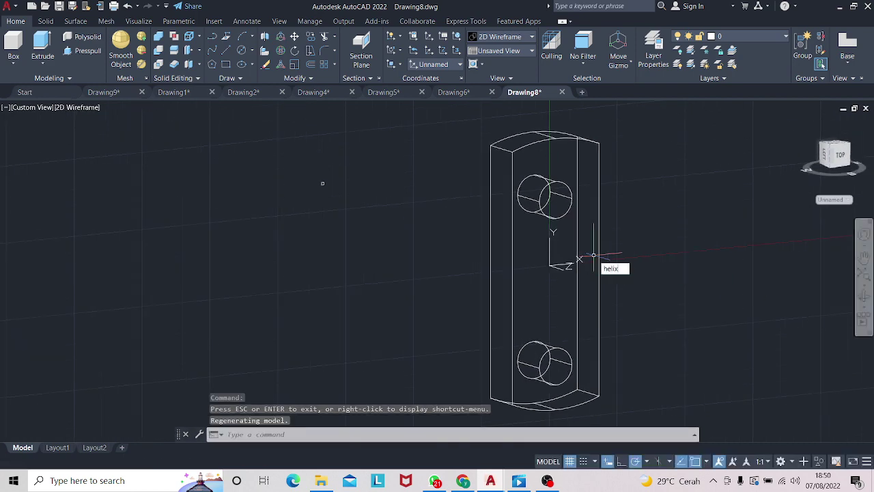
pyautogui.press('Return')
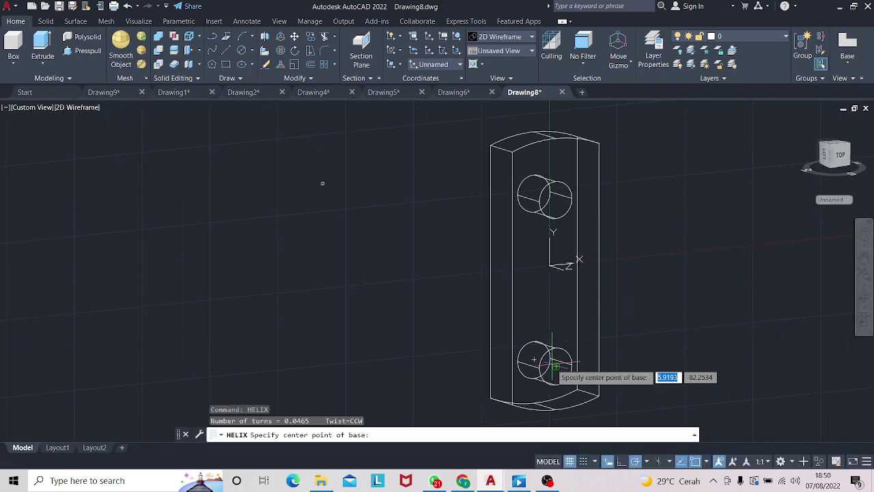
pyautogui.click(550, 358)
pyautogui.write('15')
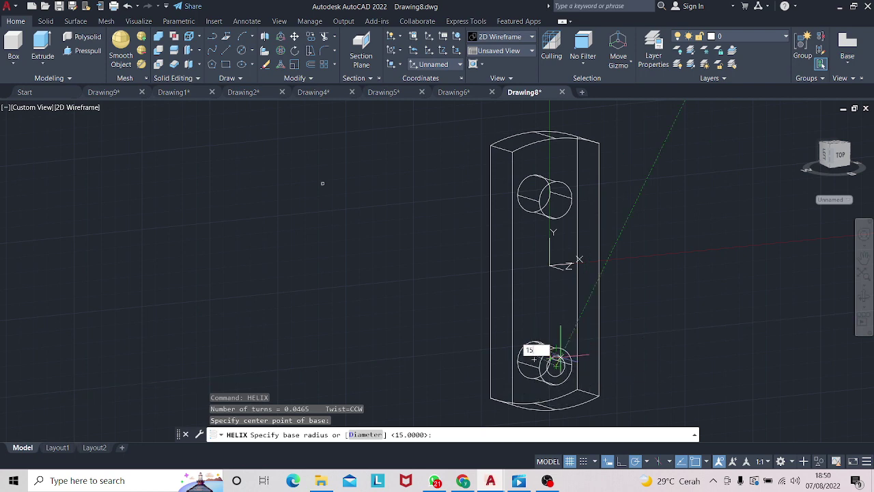
pyautogui.press('Return')
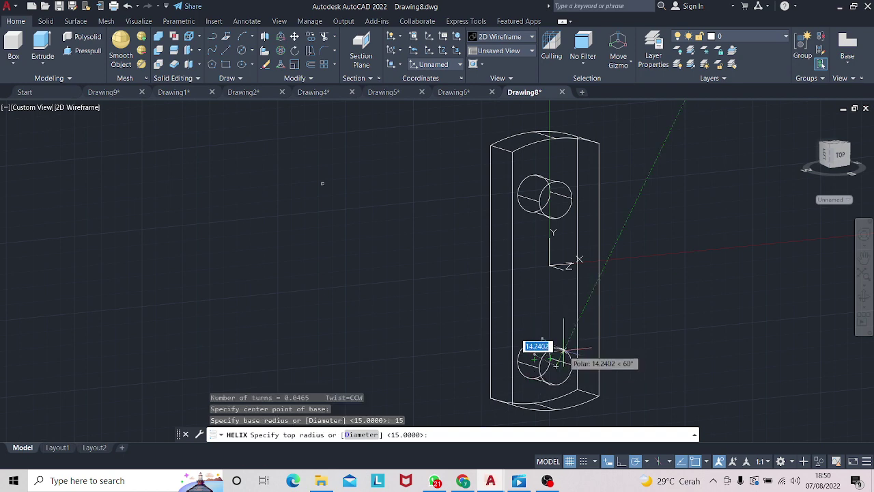
pyautogui.press('Escape')
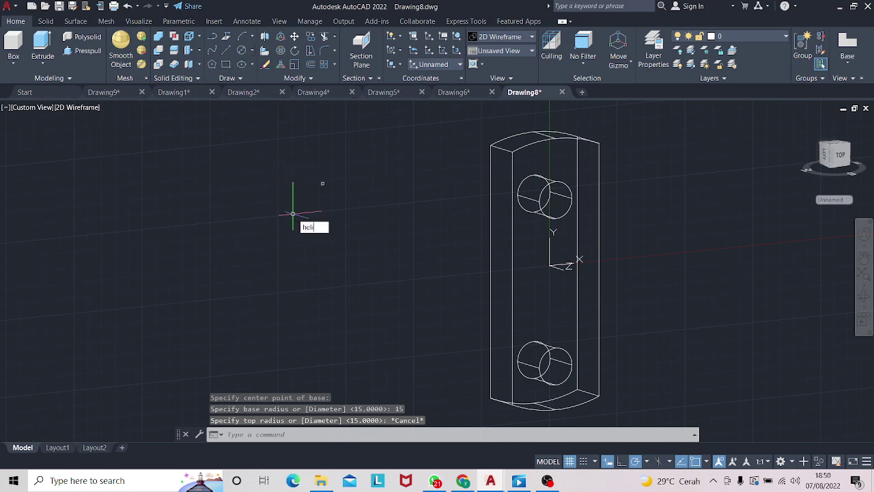
pyautogui.press('Return')
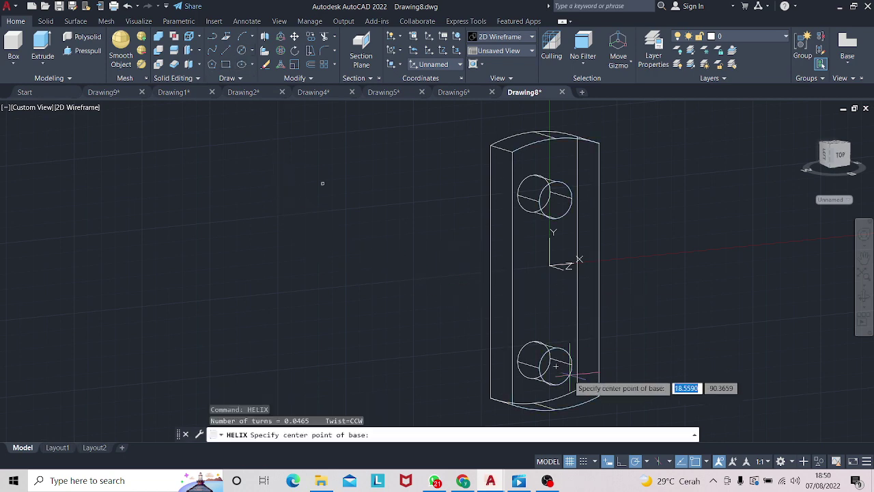
pyautogui.click(552, 360)
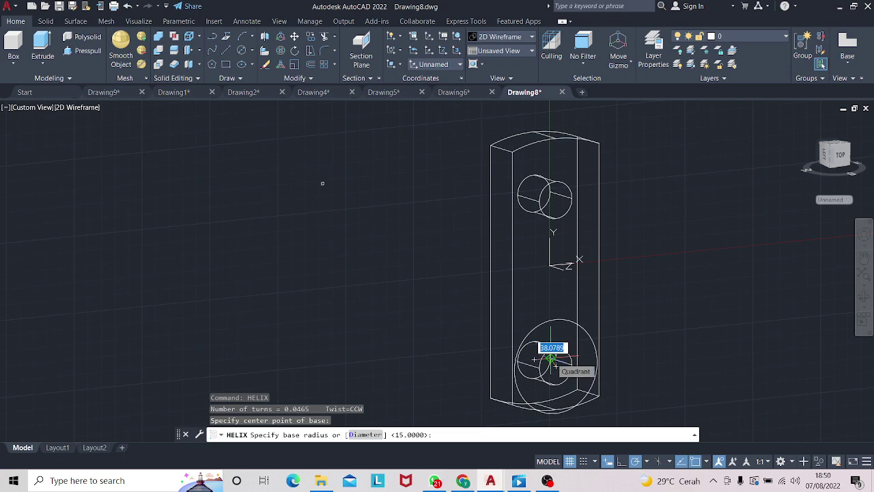
pyautogui.write('7')
pyautogui.press('Tab')
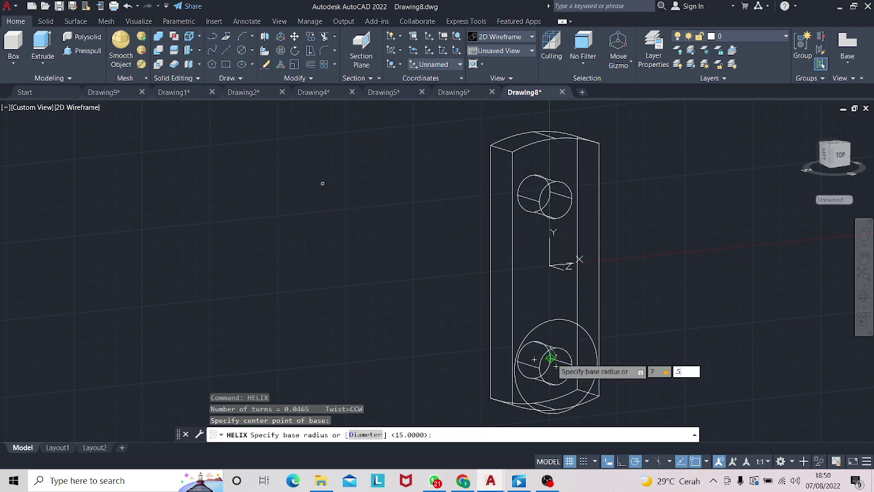
pyautogui.press('Escape')
pyautogui.write('HELIX')
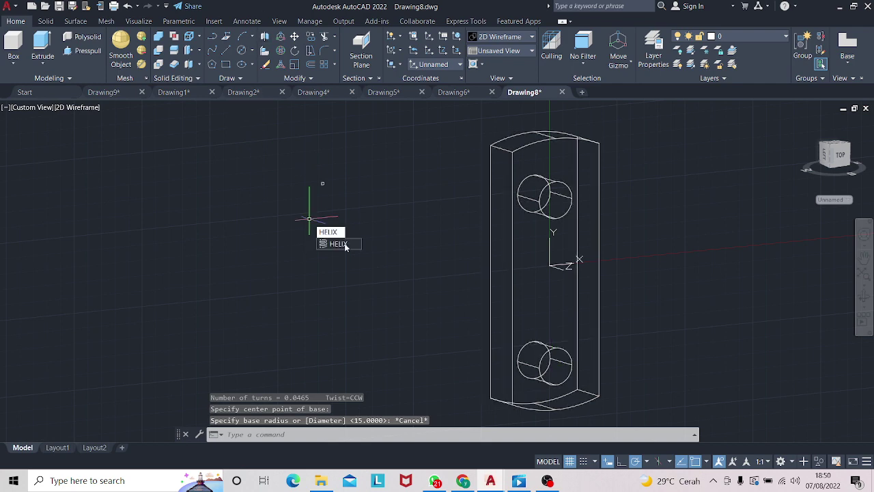
pyautogui.click(345, 247)
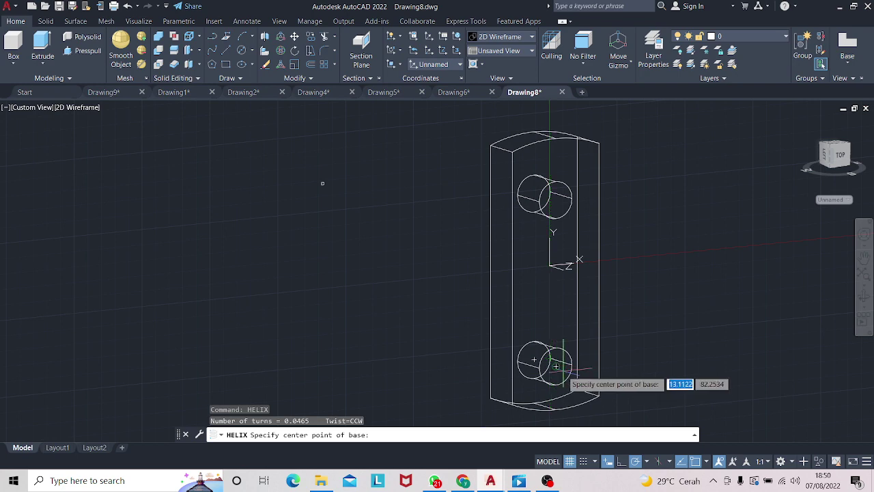
pyautogui.click(557, 359)
pyautogui.write('7.5')
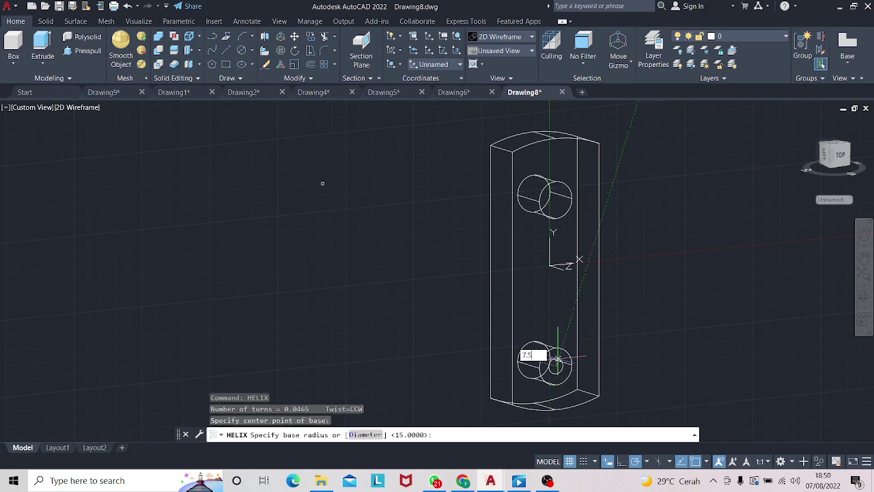
pyautogui.press('Return')
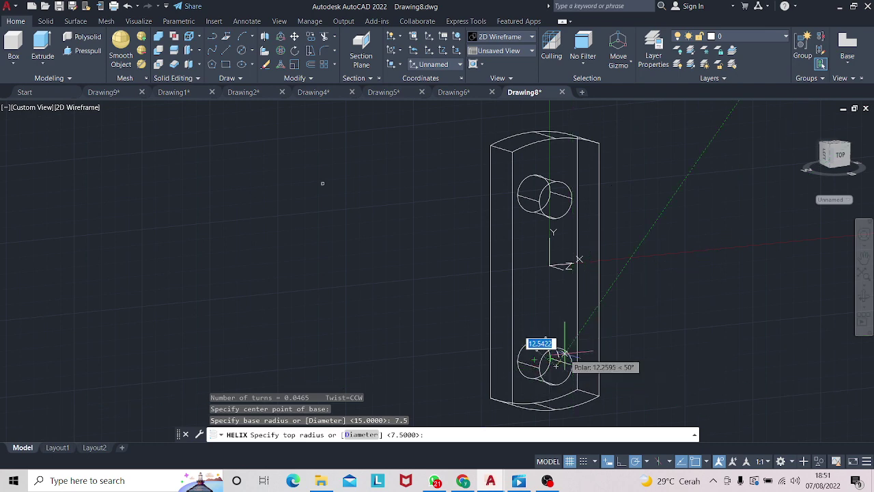
pyautogui.press('Escape')
pyautogui.click(863, 297)
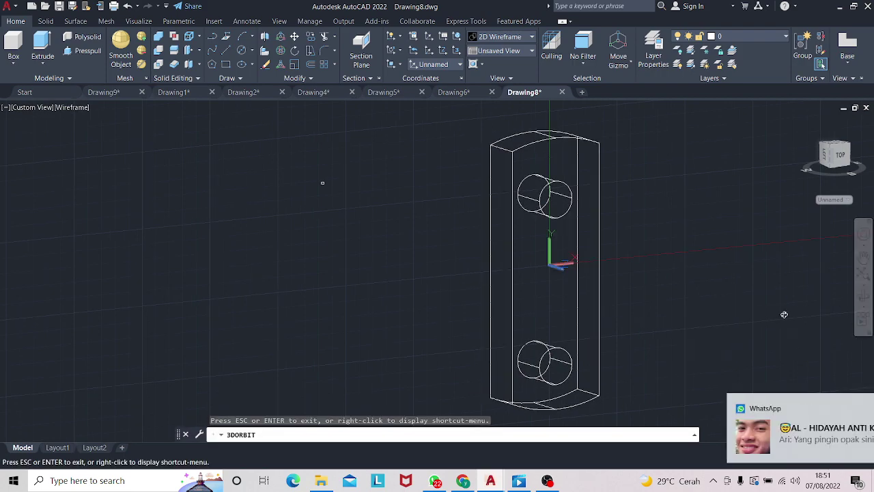
pyautogui.moveTo(776, 308)
pyautogui.mouseDown()
pyautogui.moveTo(499, 300)
pyautogui.moveTo(465, 294)
pyautogui.moveTo(426, 247)
pyautogui.mouseUp()
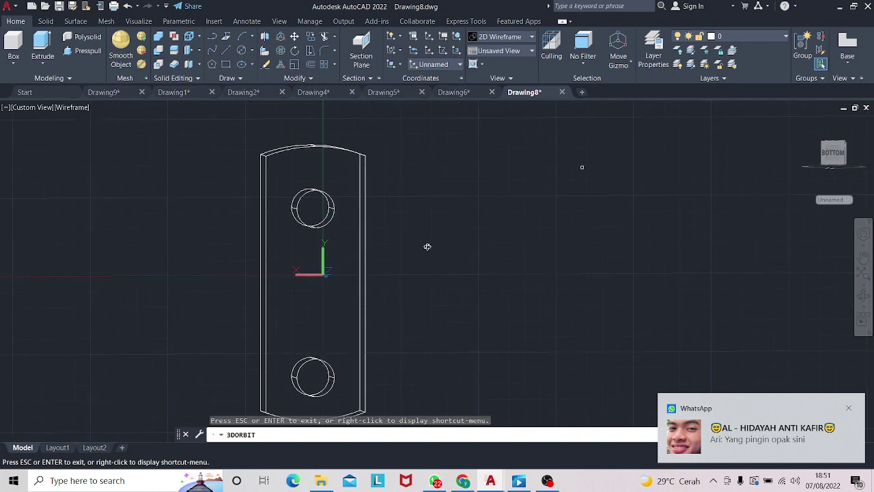
pyautogui.moveTo(401, 273)
pyautogui.mouseDown()
pyautogui.moveTo(539, 287)
pyautogui.moveTo(539, 297)
pyautogui.moveTo(505, 308)
pyautogui.moveTo(538, 311)
pyautogui.moveTo(531, 303)
pyautogui.mouseUp()
# - Start two centre-diameter circles on the upper hole and cancel both
pyautogui.press('Escape')
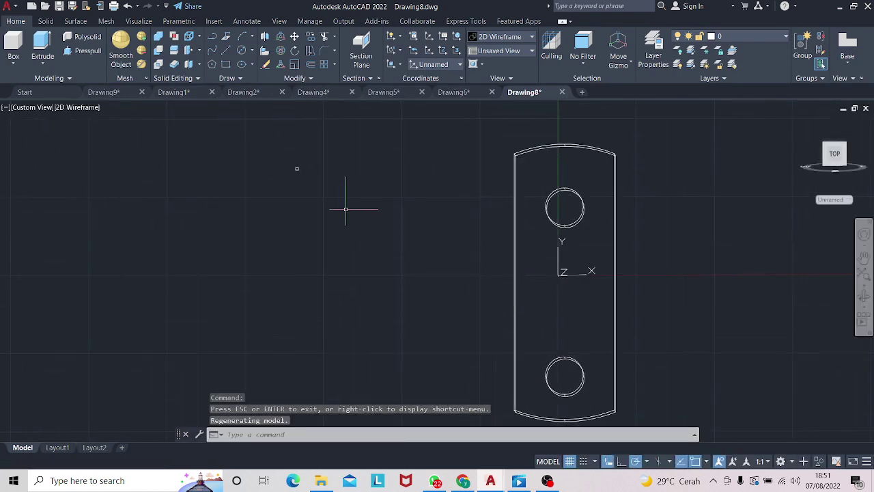
pyautogui.click(241, 50)
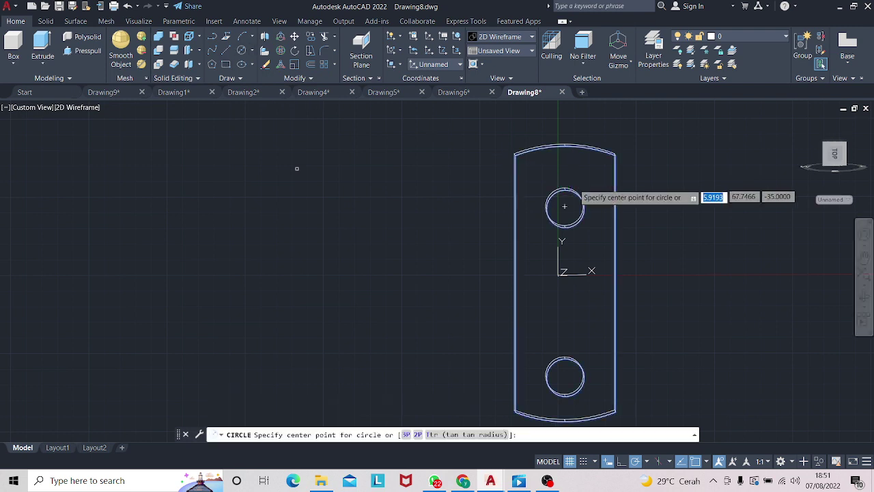
pyautogui.click(565, 207)
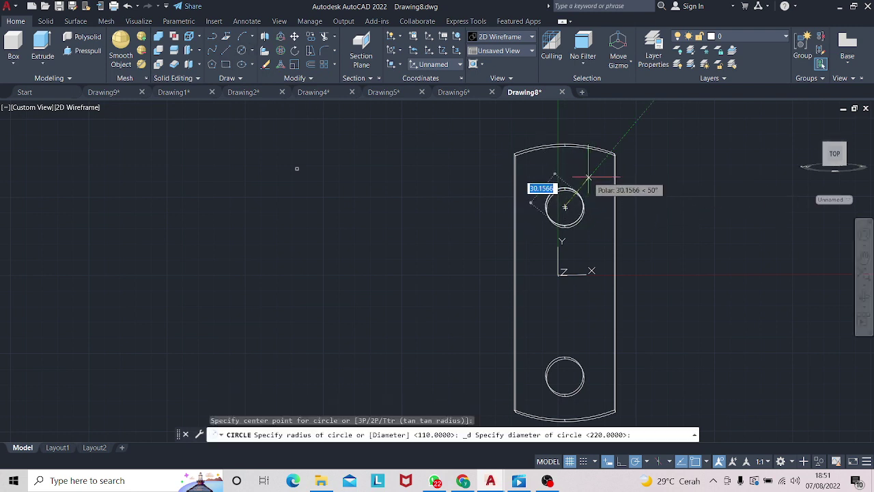
pyautogui.press('Escape')
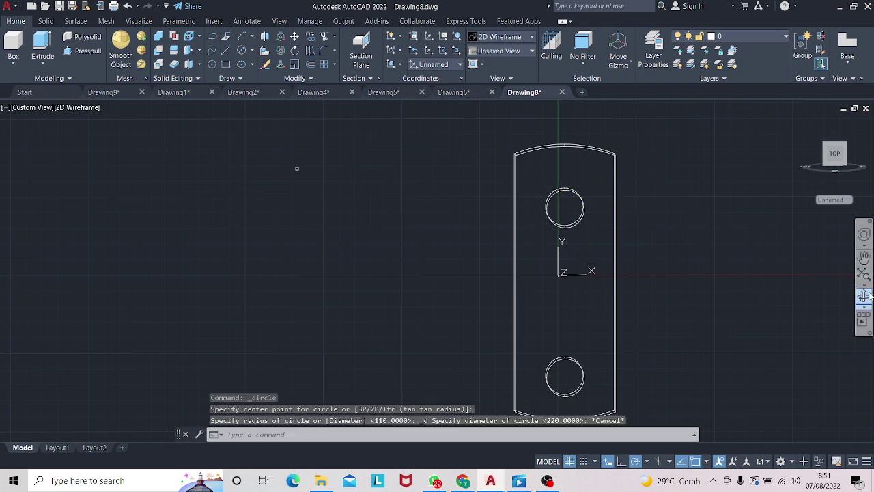
pyautogui.keyDown('shift'); pyautogui.moveTo(819, 287); pyautogui.dragTo(774, 282, button='middle'); pyautogui.keyUp('shift')
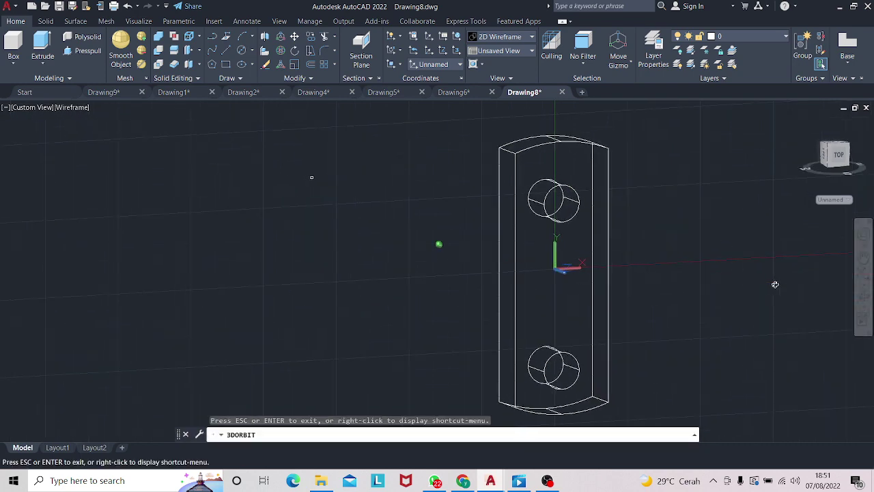
pyautogui.click(242, 52)
pyautogui.click(559, 203)
pyautogui.write('d')
pyautogui.press('Return')
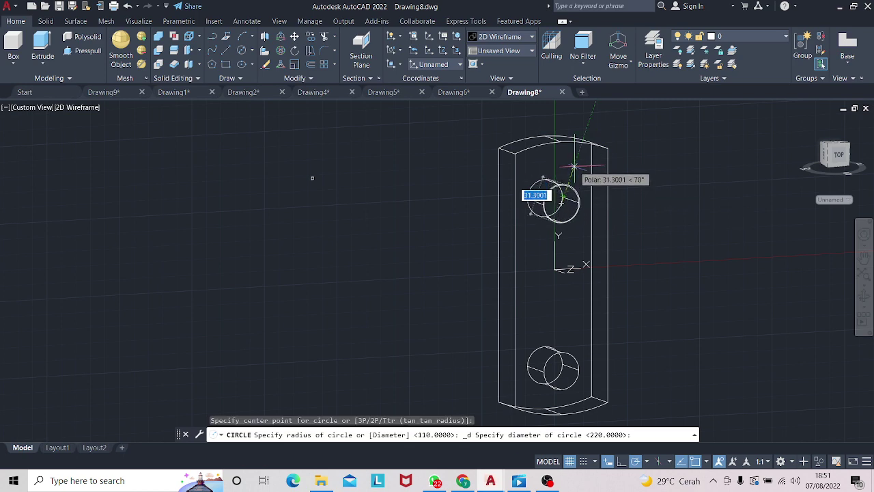
pyautogui.press('Escape')
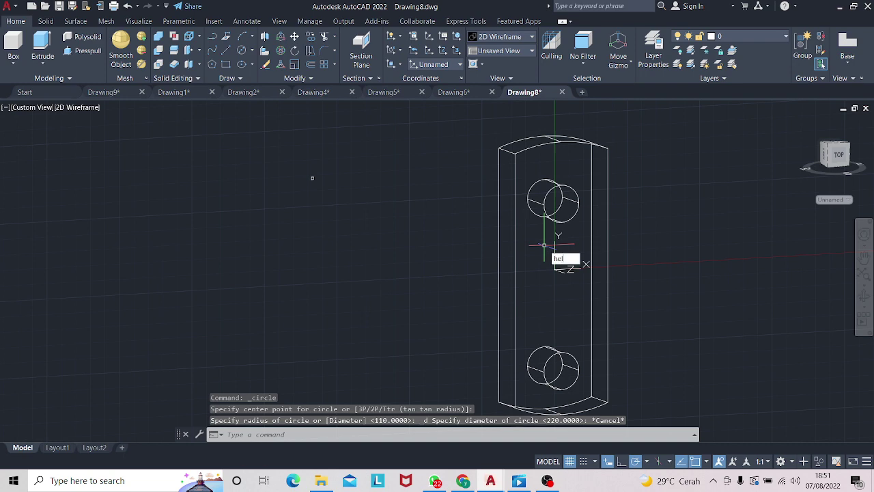
# - Cancel a radius-15 helix begun in the upper hole and start a new blank drawing
pyautogui.click(566, 271)
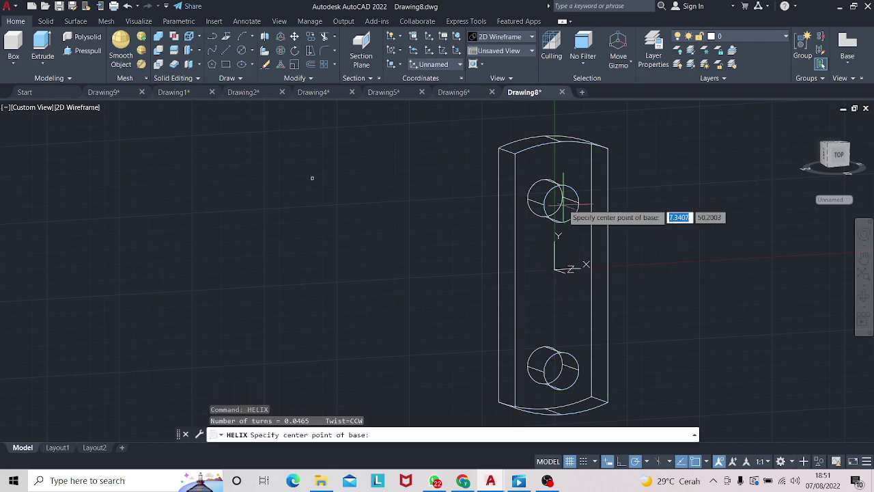
pyautogui.click(561, 201)
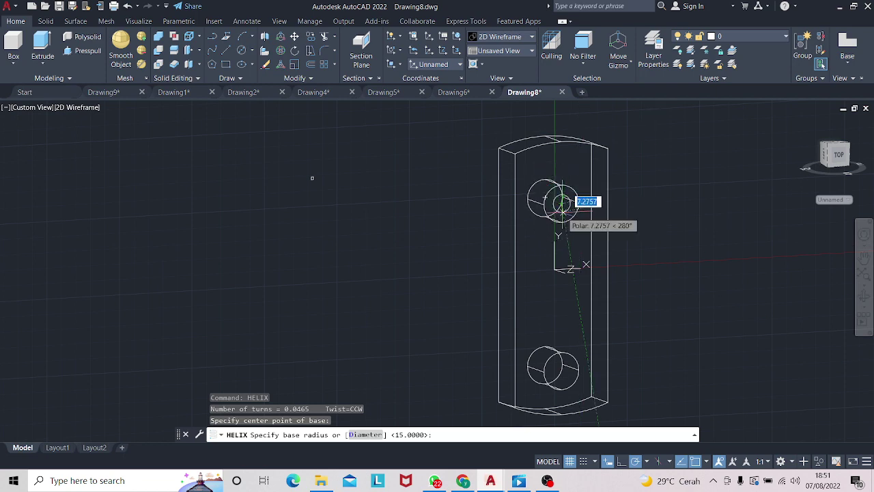
pyautogui.write('15')
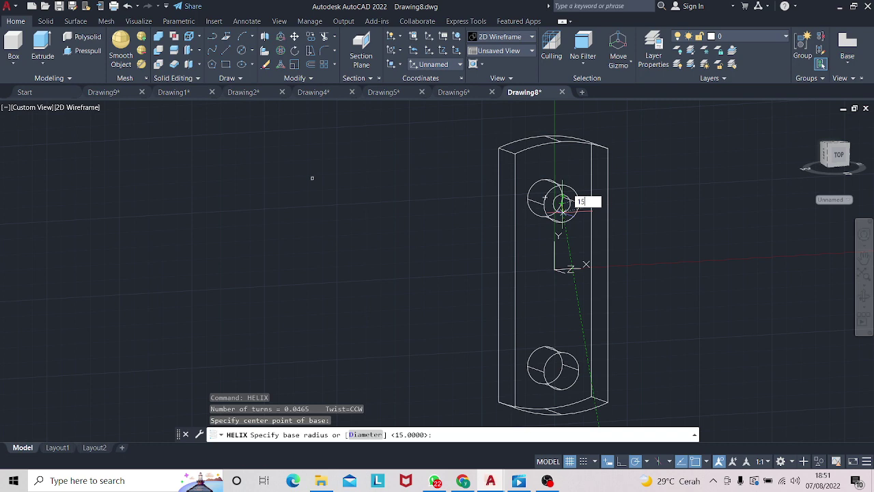
pyautogui.press('Return')
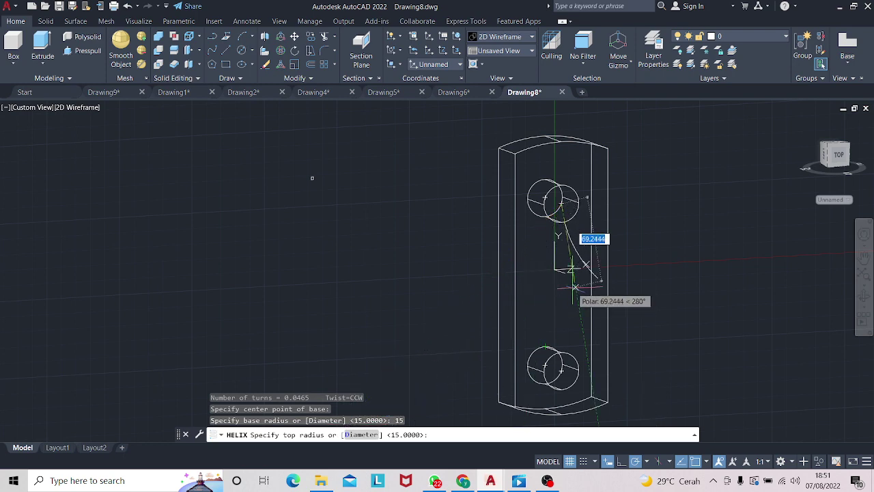
pyautogui.press('Escape')
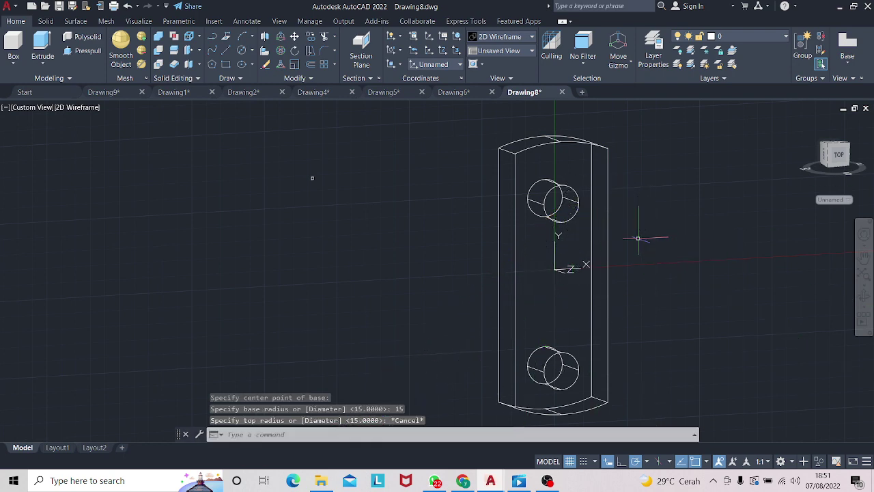
pyautogui.click(582, 93)
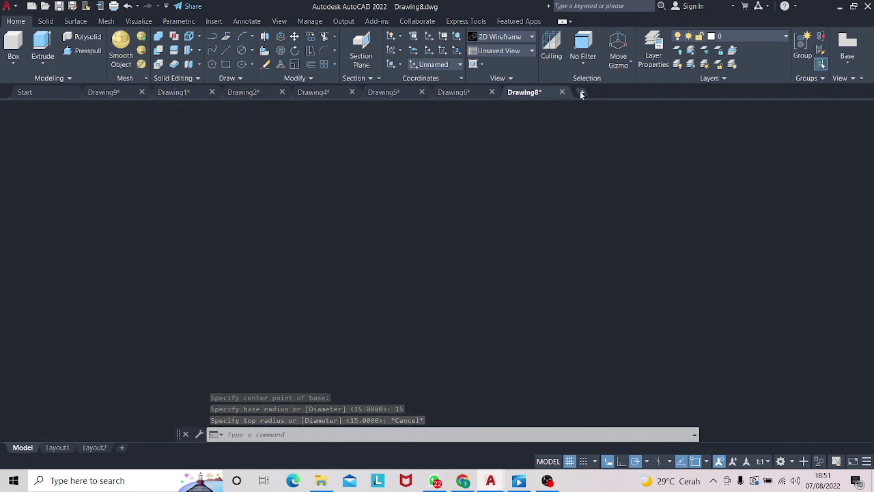
# - Draw a 30-diameter circle and move it to the right
pyautogui.click(243, 51)
pyautogui.click(378, 150)
pyautogui.write('30')
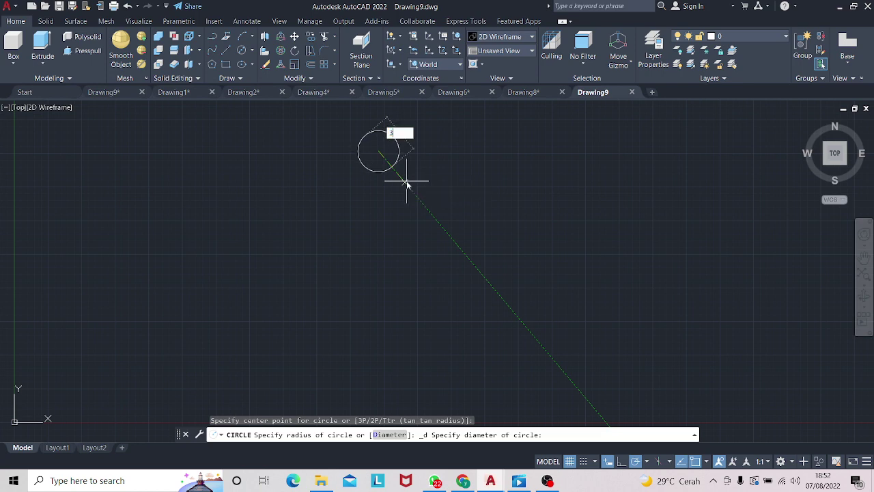
pyautogui.press('Return')
pyautogui.scroll(-5, 380, 132)
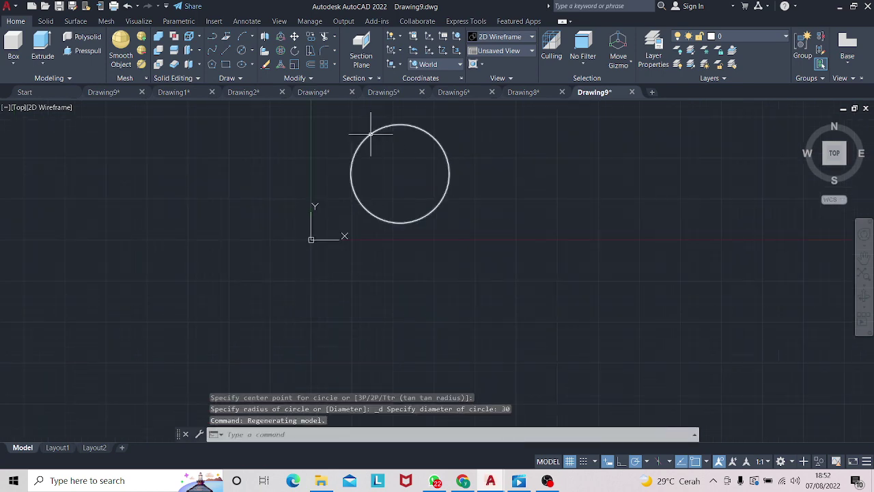
pyautogui.click(396, 127)
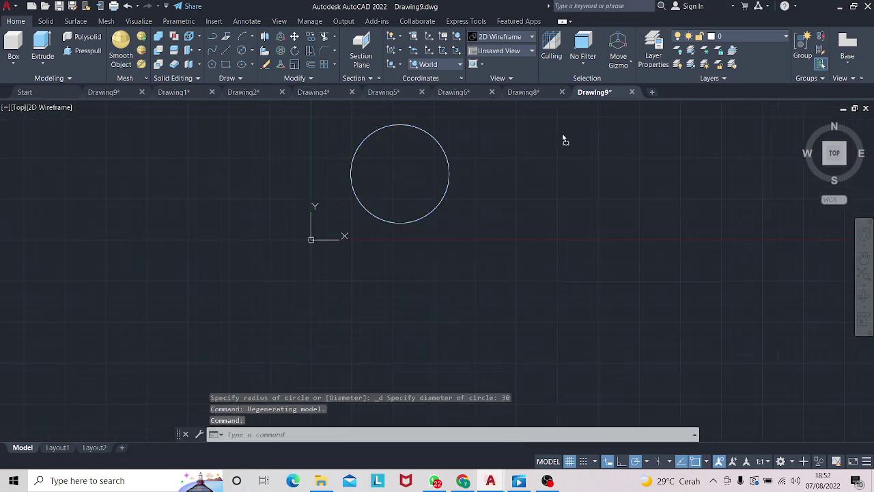
pyautogui.moveTo(396, 127); pyautogui.dragTo(577, 135, button='right')
pyautogui.click(599, 143)
pyautogui.moveTo(501, 106); pyautogui.dragTo(446, 109, button='middle')
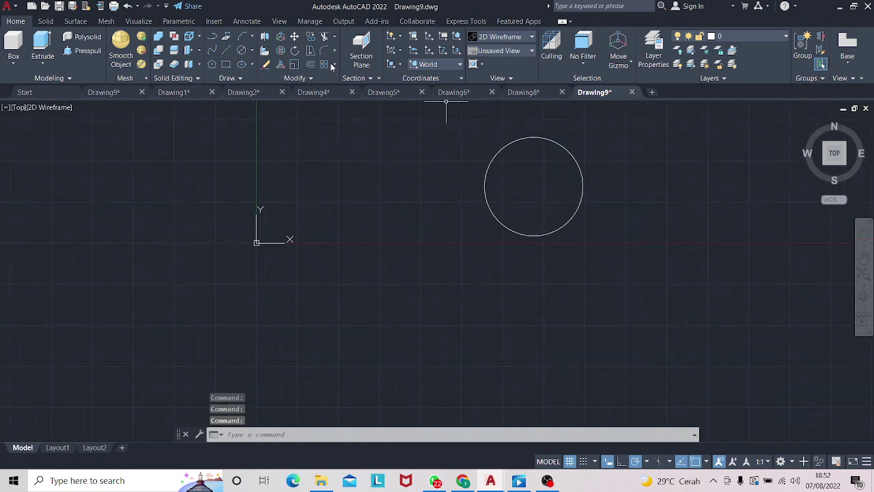
# - Try a circle centred 35 below the first and cancel the misplaced result
pyautogui.click(242, 51)
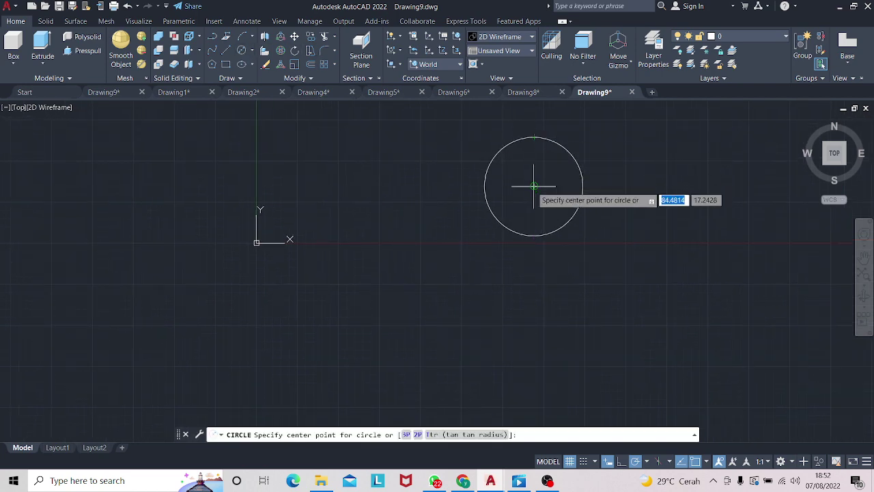
pyautogui.write('35')
pyautogui.press('Return')
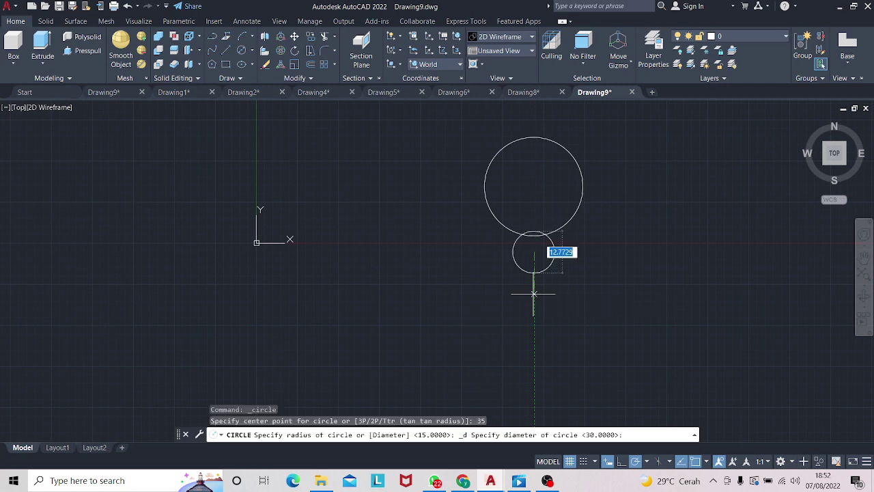
pyautogui.press('Down')
pyautogui.press('Return')
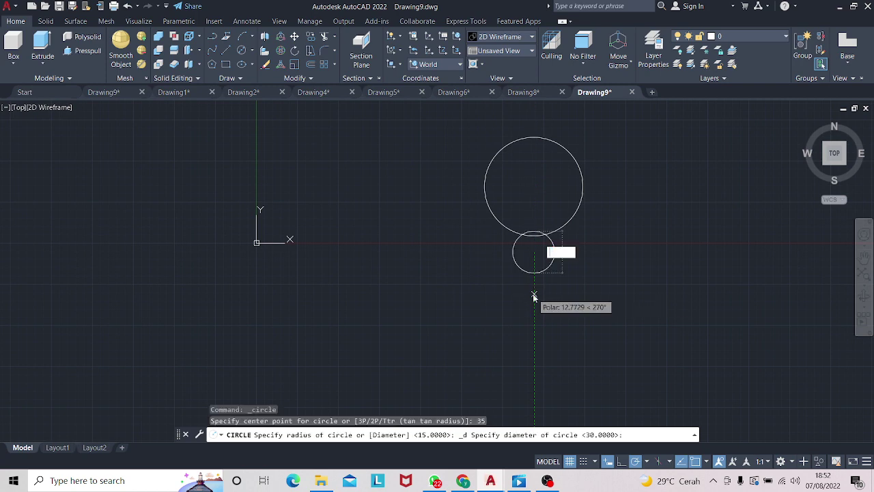
pyautogui.press('Escape')
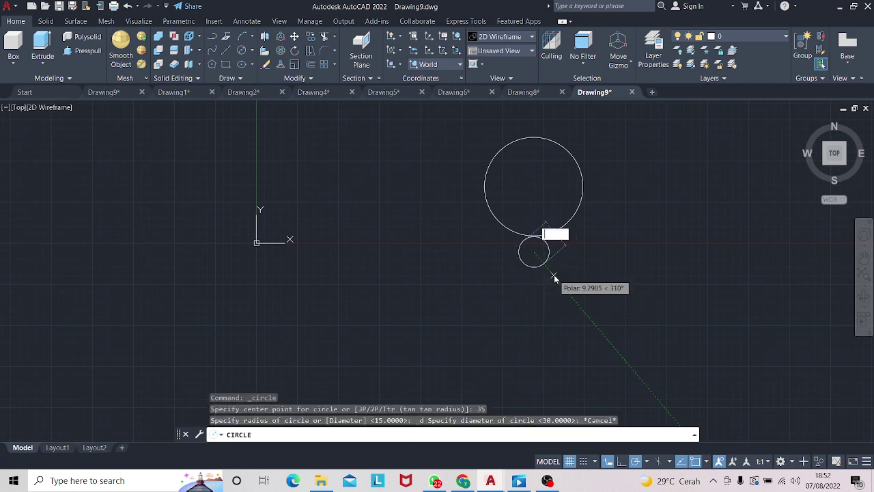
pyautogui.press('Escape')
pyautogui.press('Escape')
# - Draw a second 30-diameter circle centred 150 below the first
pyautogui.click(242, 40)
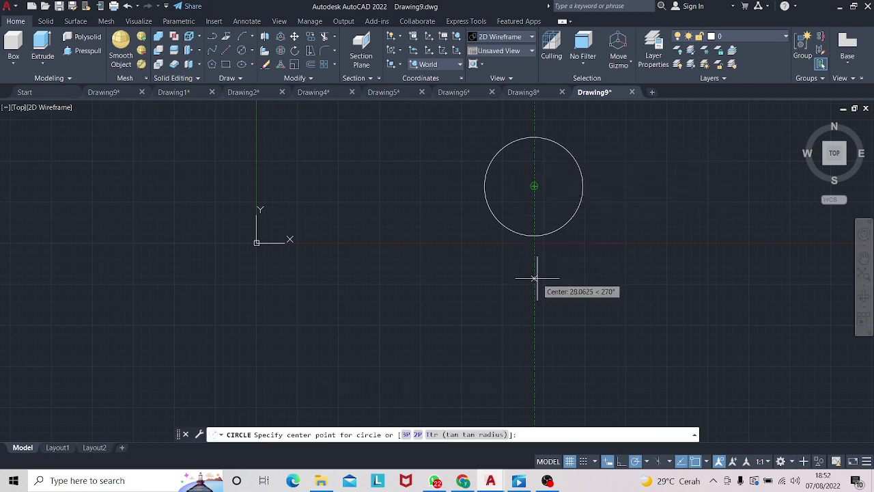
pyautogui.write('1')
pyautogui.press('Return')
pyautogui.write('d')
pyautogui.press('Return')
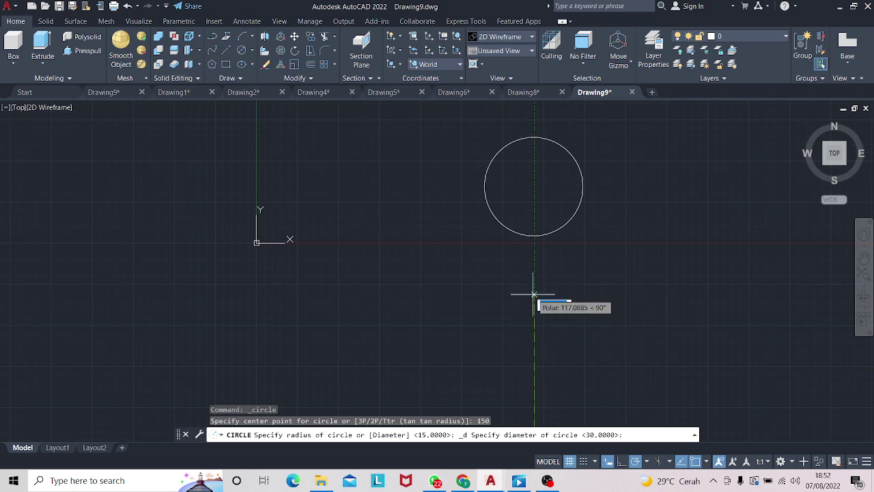
pyautogui.scroll(-4, 533, 295)
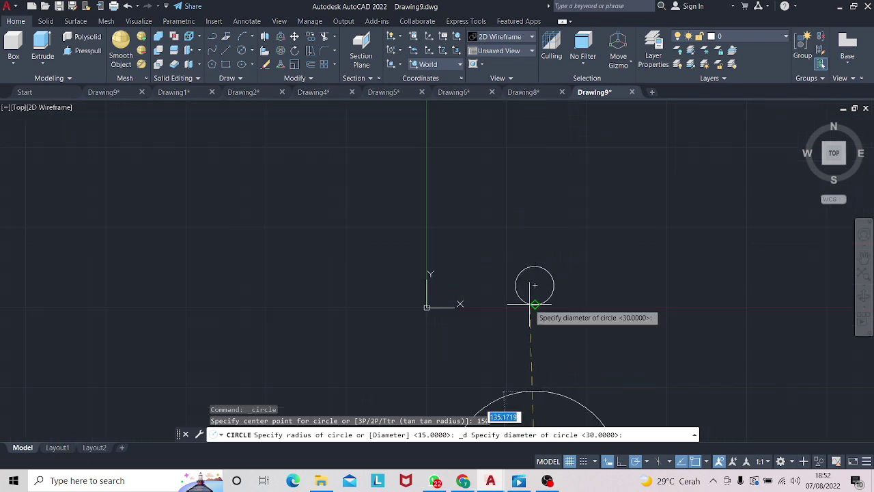
pyautogui.scroll(-2, 555, 217)
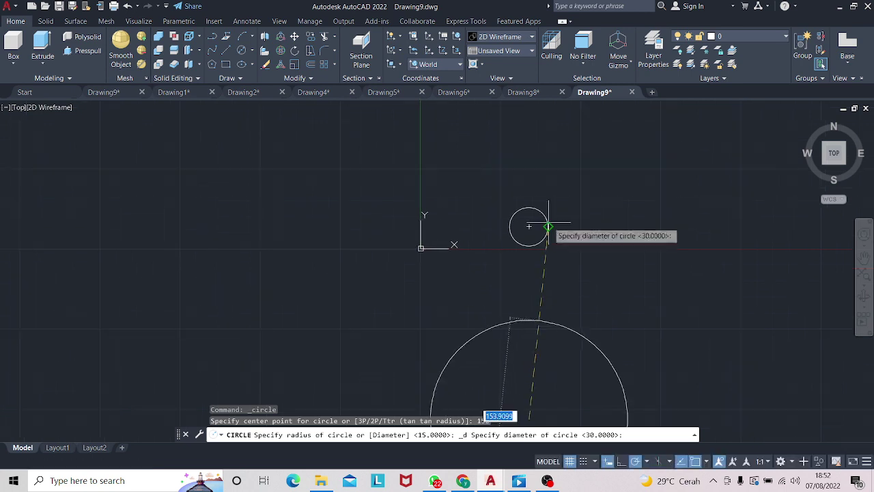
pyautogui.press('Return')
pyautogui.scroll(-2, 562, 311)
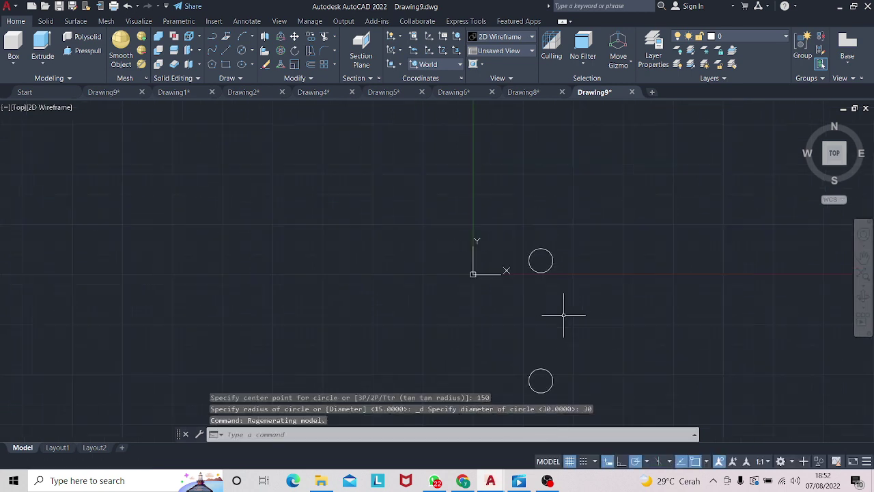
pyautogui.scroll(-2, 583, 335)
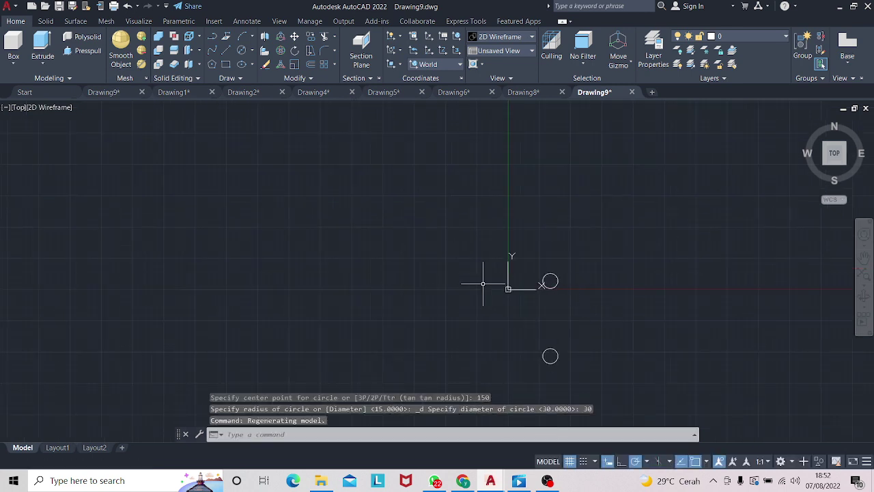
# - Draw a 220-diameter circle centred 75 below the top circle
pyautogui.click(242, 51)
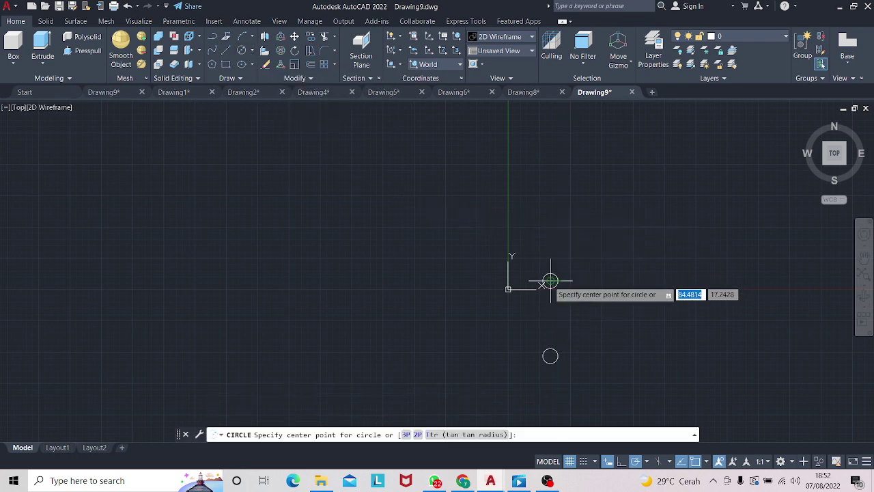
pyautogui.write('220')
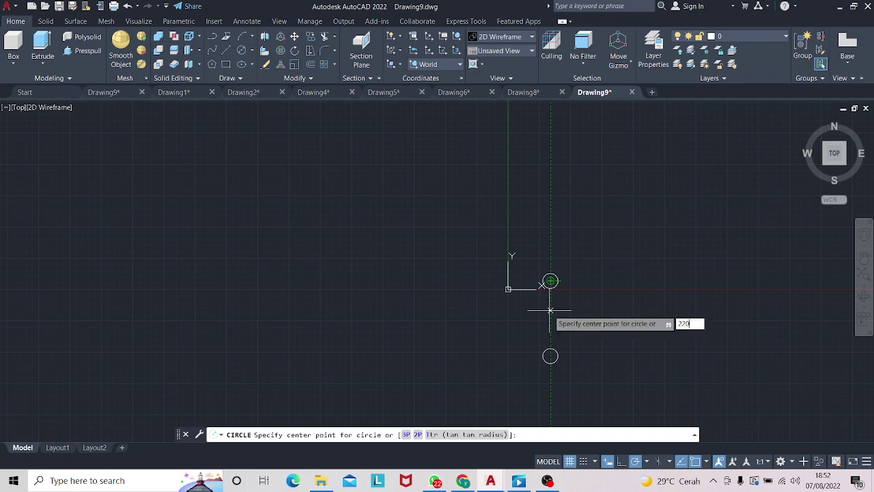
pyautogui.press('Return')
pyautogui.press('Escape')
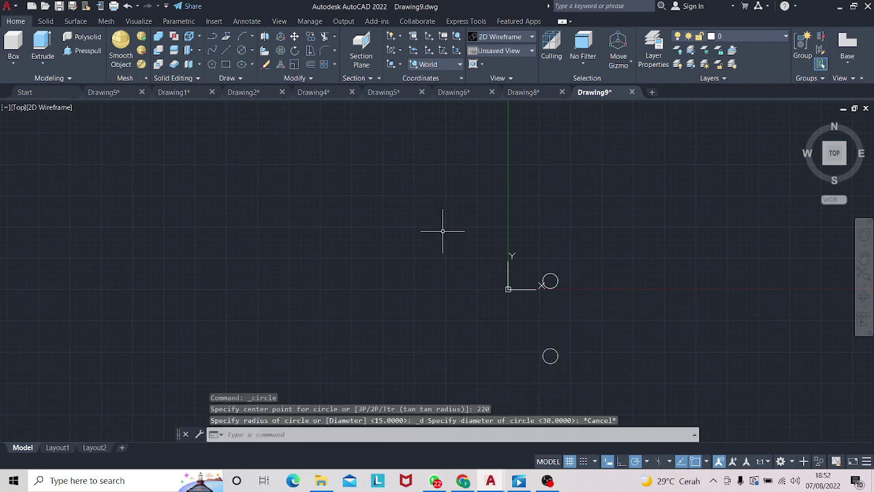
pyautogui.click(240, 51)
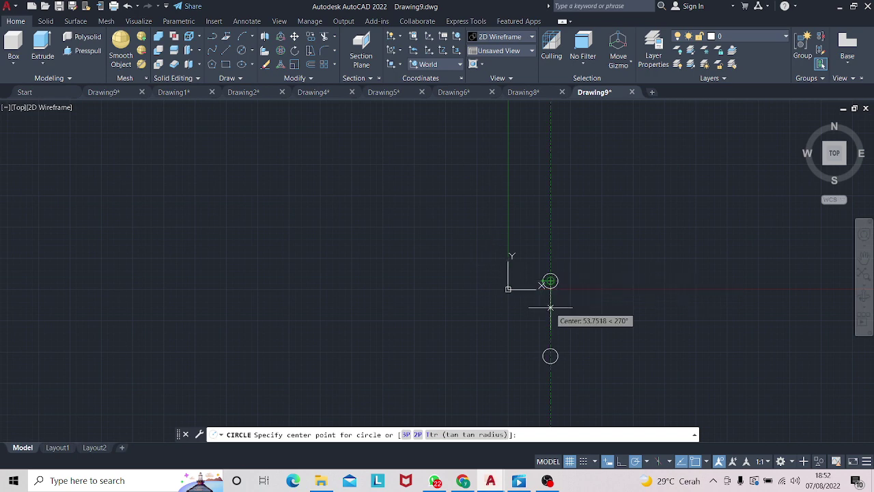
pyautogui.write('75')
pyautogui.press('Return')
pyautogui.write('22')
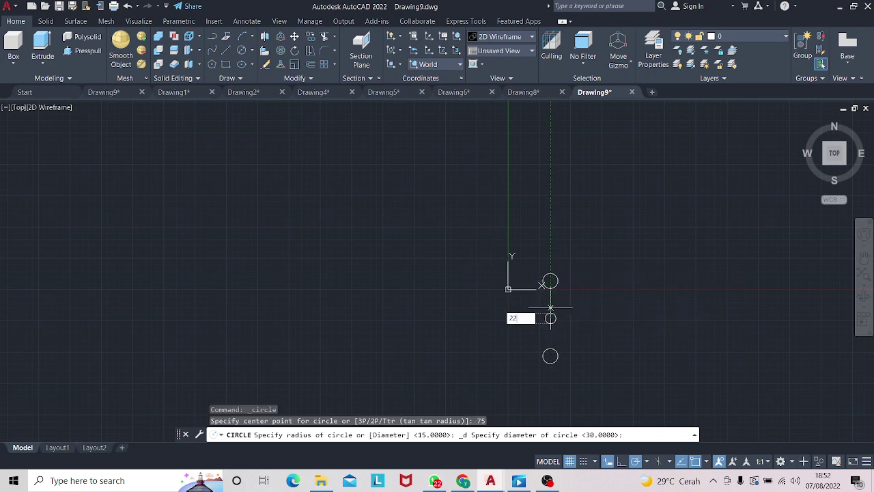
pyautogui.write('0')
pyautogui.press('Return')
pyautogui.moveTo(571, 301); pyautogui.dragTo(566, 302, button='middle')
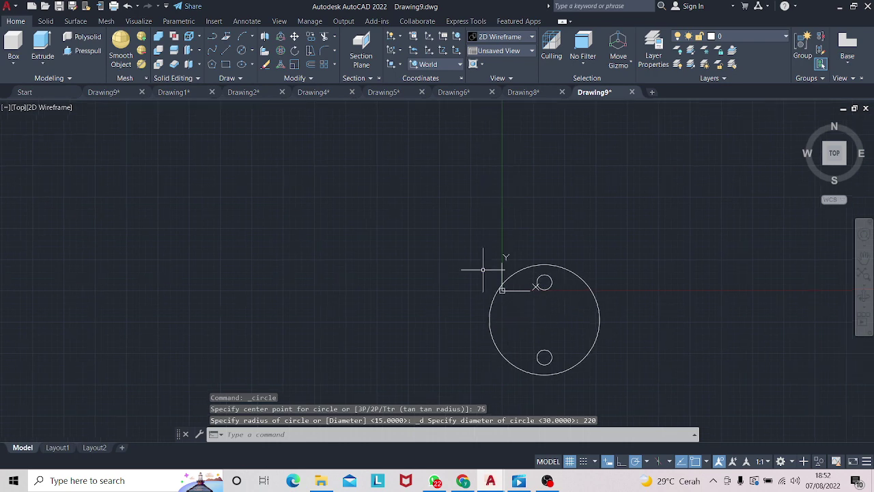
# - Draw vertical boundary lines 80 apart across the large circle
pyautogui.click(225, 52)
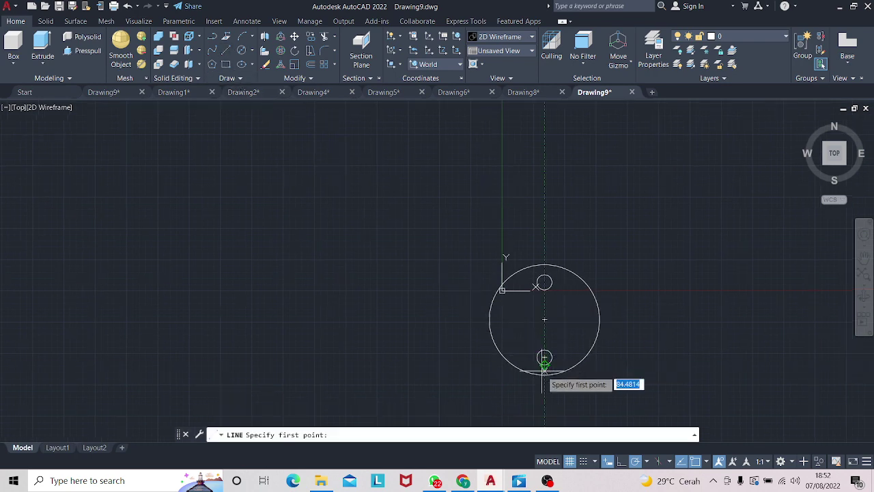
pyautogui.write('40')
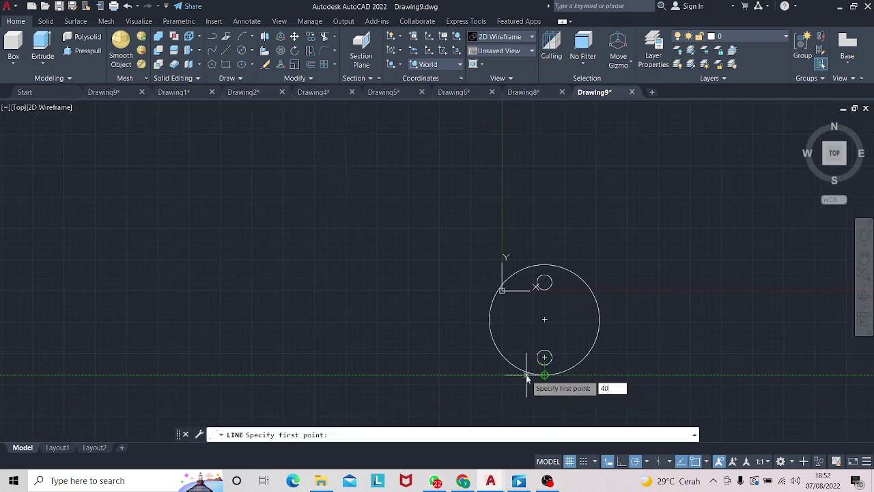
pyautogui.press('Return')
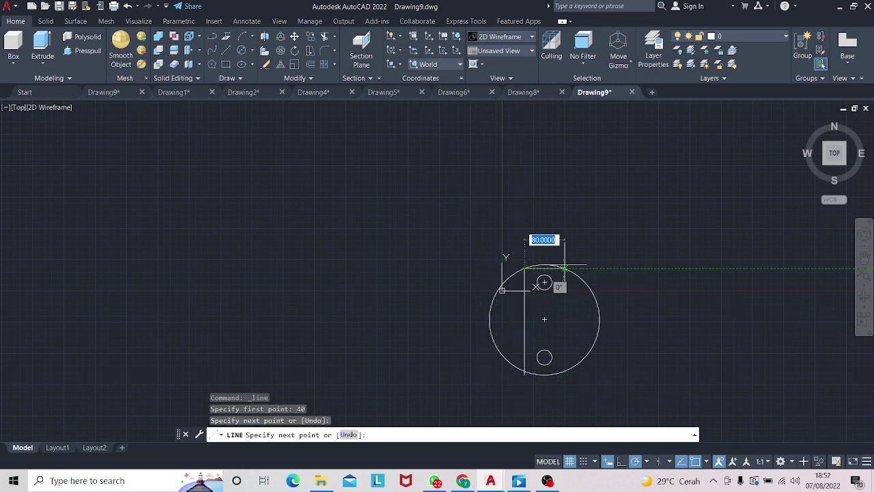
pyautogui.click(564, 267)
pyautogui.click(564, 373)
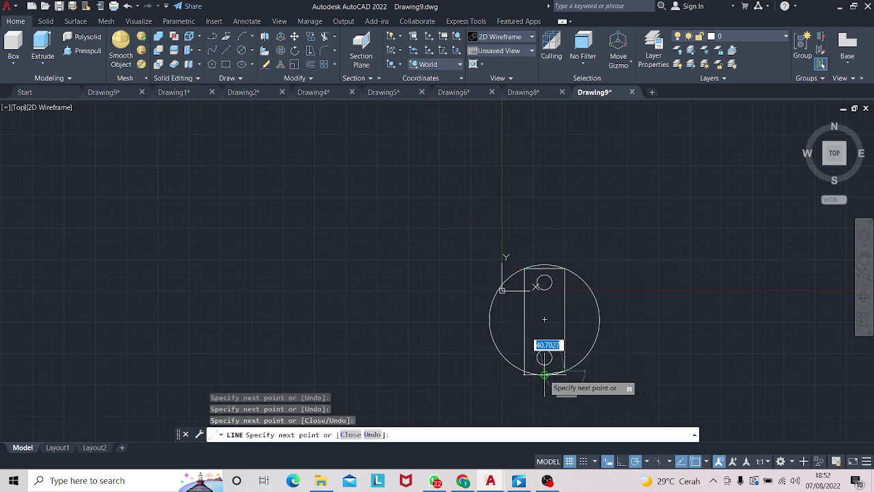
pyautogui.click(524, 373)
pyautogui.press('Escape')
# - Trim the large circle's left and right arcs outside the lines
pyautogui.write('t')
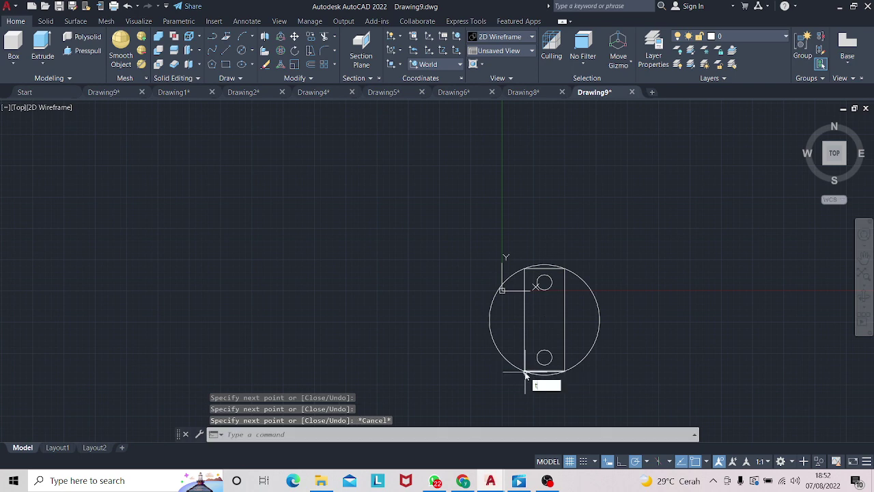
pyautogui.press('Return')
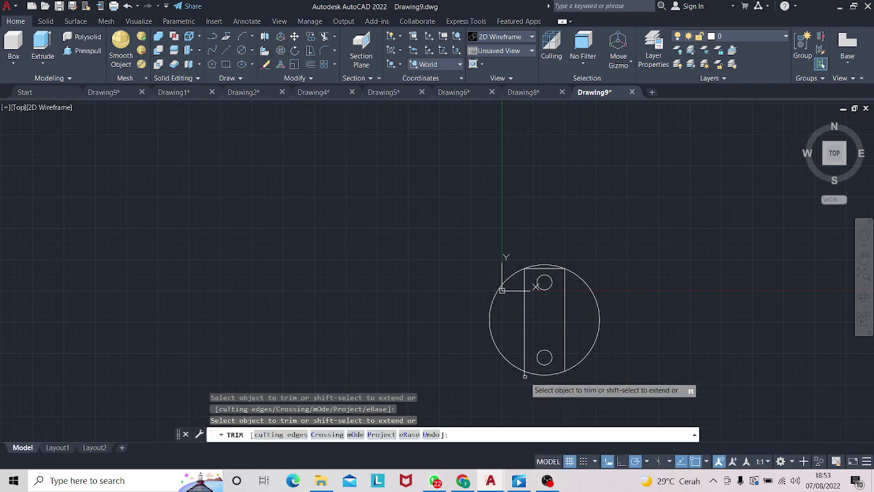
pyautogui.click(529, 368)
pyautogui.press('Return')
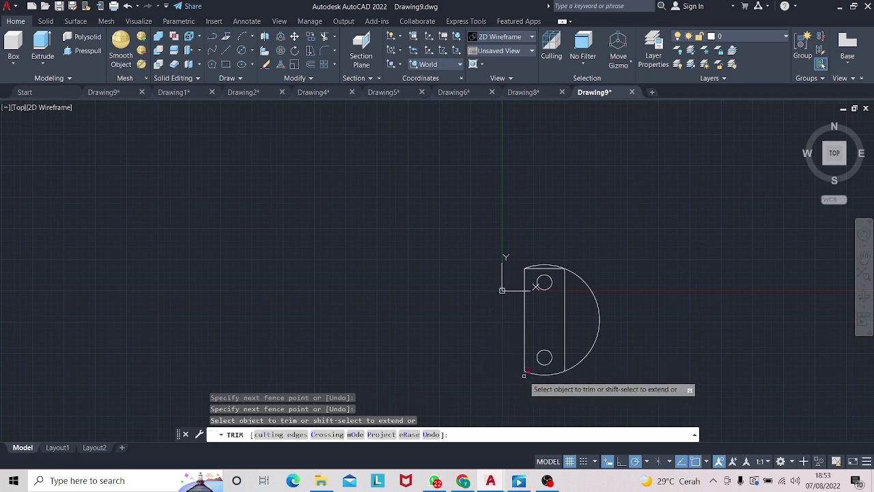
pyautogui.click(572, 364)
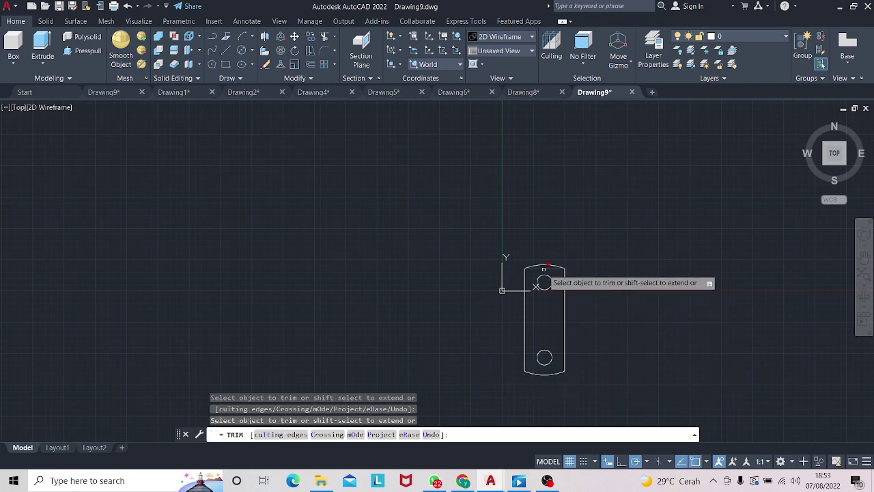
pyautogui.press('Escape')
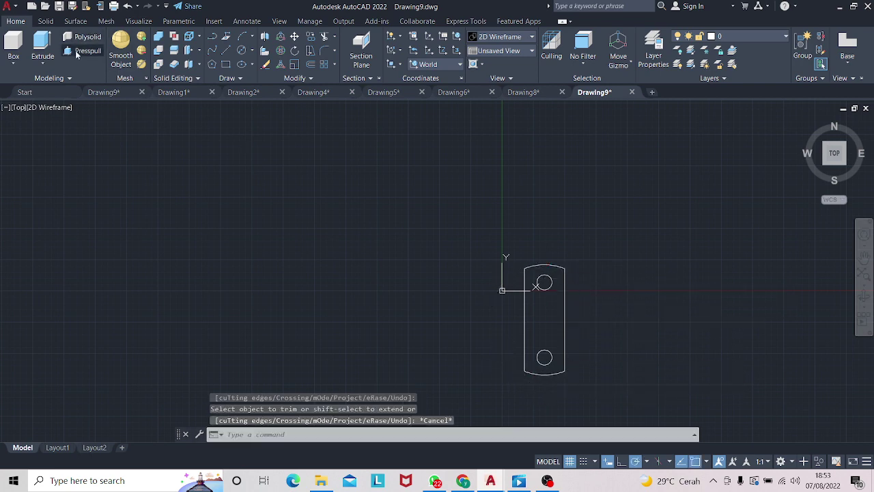
# - Press-pull the slot outline 35 units into a solid and orbit to a tilted view
pyautogui.click(84, 50)
pyautogui.click(554, 318)
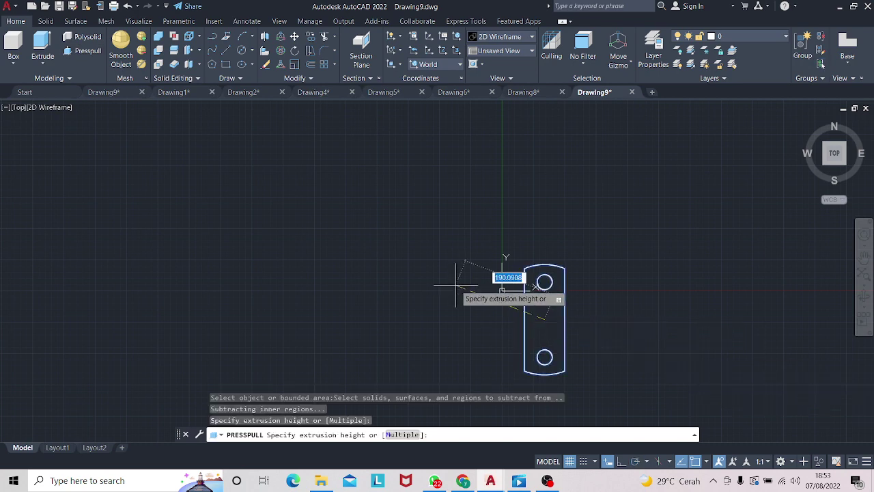
pyautogui.write('35')
pyautogui.press('Return')
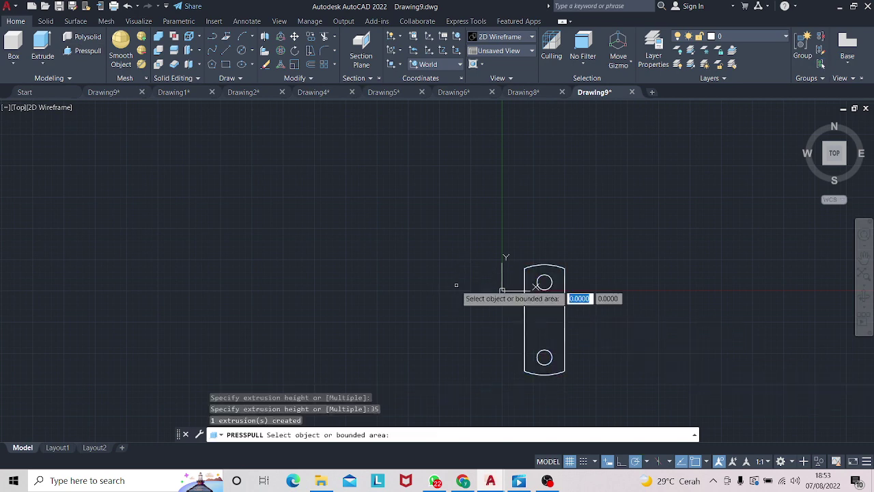
pyautogui.press('Escape')
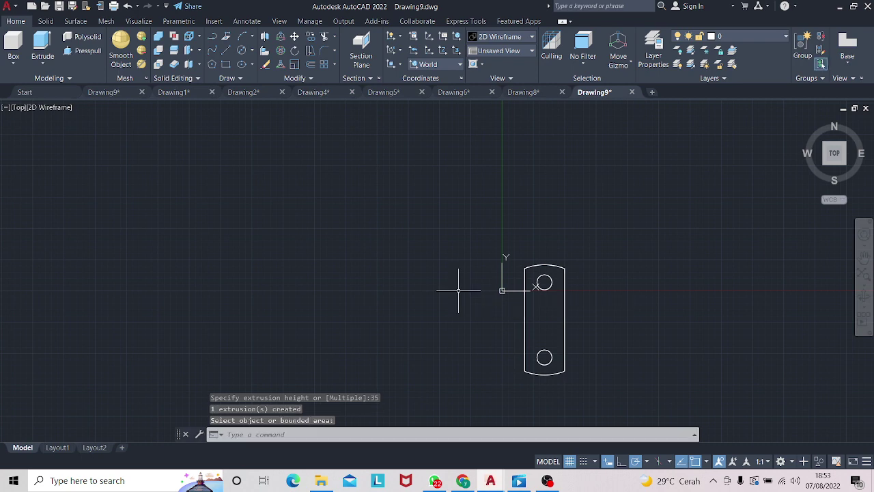
pyautogui.click(864, 298)
pyautogui.moveTo(774, 289)
pyautogui.mouseDown()
pyautogui.moveTo(724, 242)
pyautogui.moveTo(579, 316)
pyautogui.moveTo(634, 371)
pyautogui.moveTo(644, 343)
pyautogui.moveTo(552, 318)
pyautogui.moveTo(566, 328)
pyautogui.moveTo(573, 314)
pyautogui.mouseUp()
pyautogui.moveTo(573, 314); pyautogui.dragTo(620, 312, button='middle')
pyautogui.press('Escape')
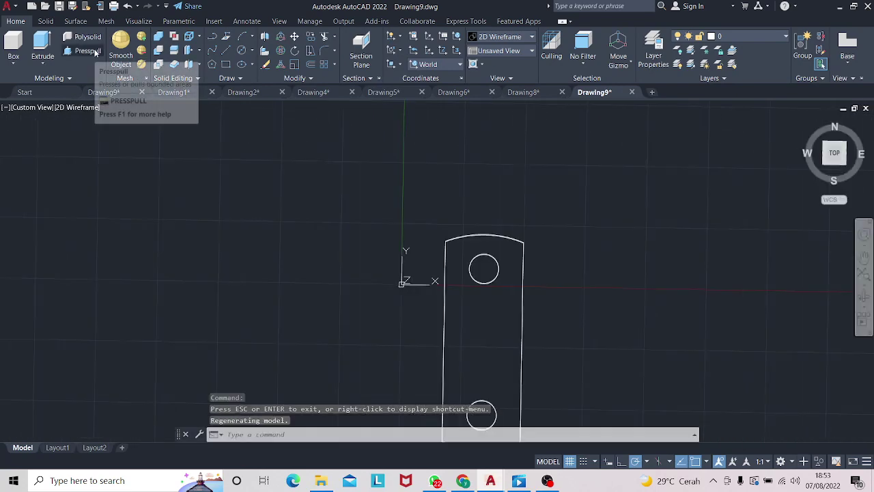
# - Align the UCS to the plate's face
pyautogui.click(393, 64)
pyautogui.click(396, 127)
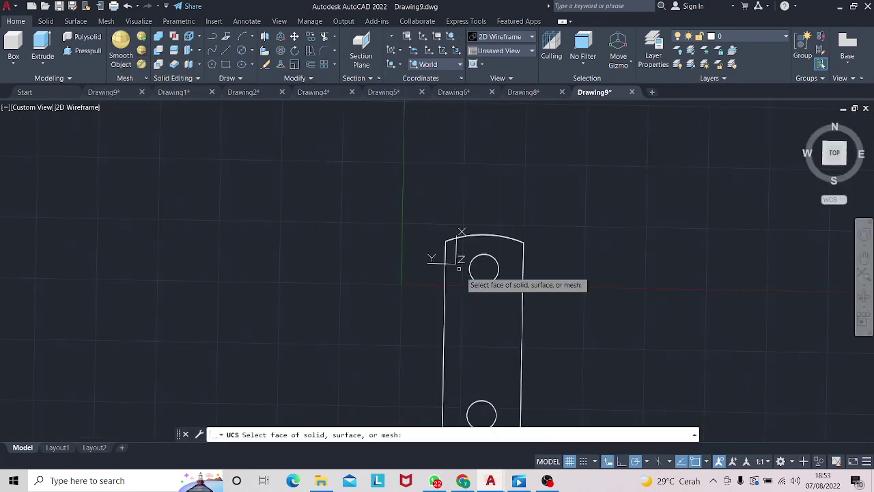
pyautogui.click(482, 334)
pyautogui.click(514, 359)
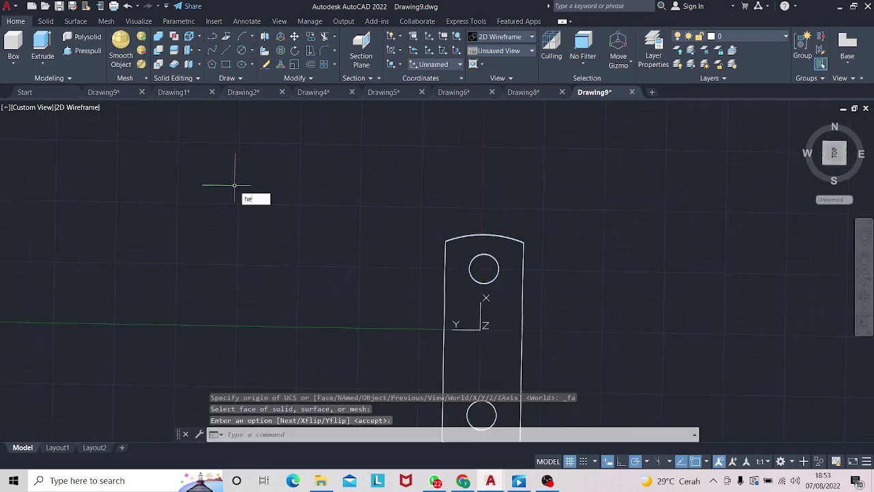
# - Draw a helix at the upper hole centre: radii 15, turn height 3, height 35
pyautogui.press('Return')
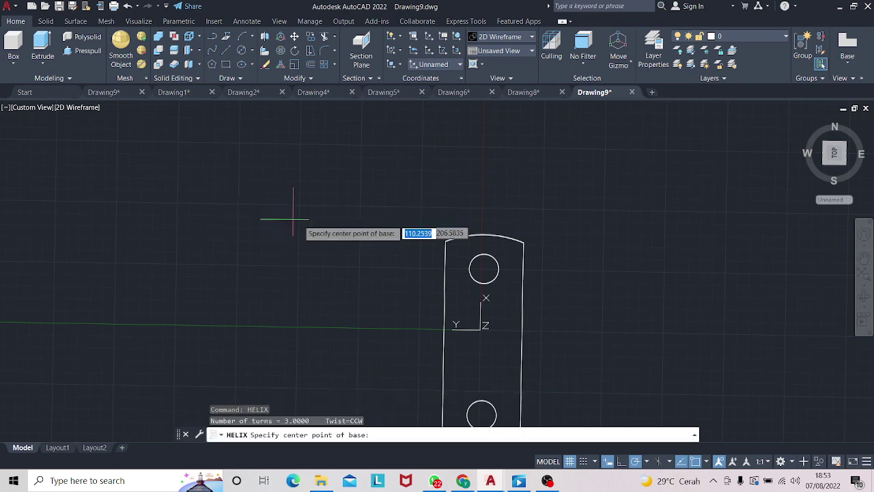
pyautogui.click(483, 268)
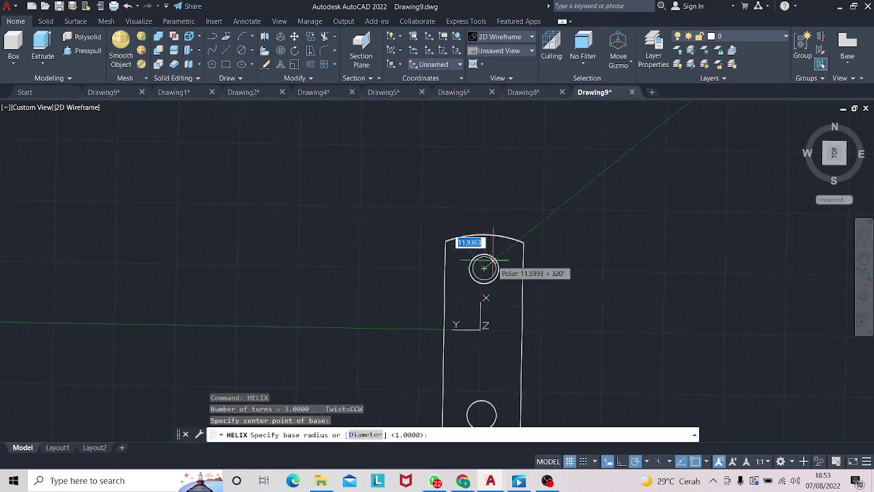
pyautogui.write('15')
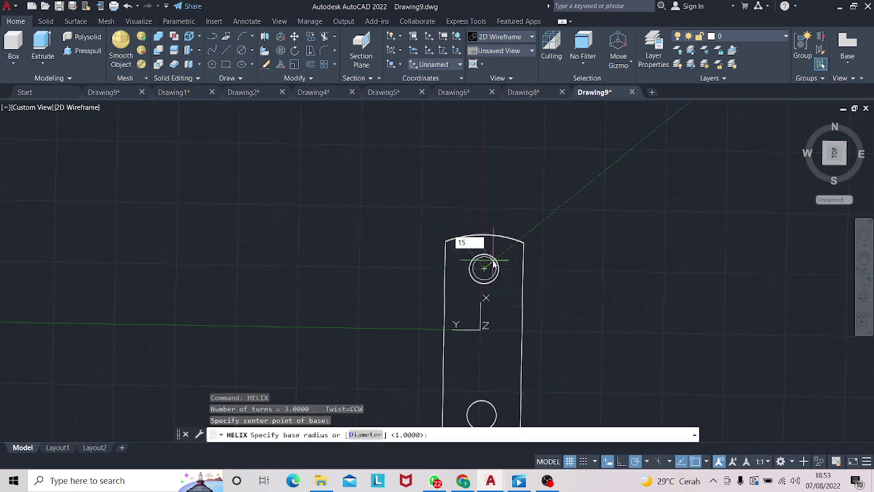
pyautogui.press('Return')
pyautogui.write('1')
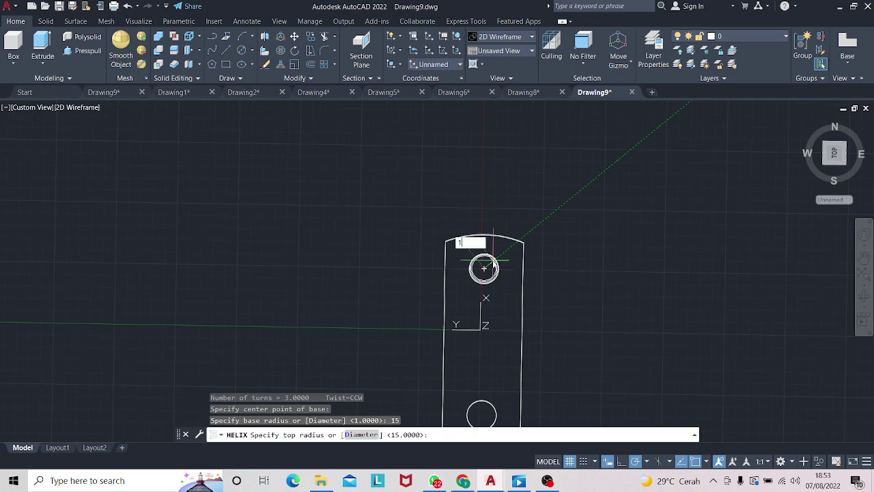
pyautogui.press('Return')
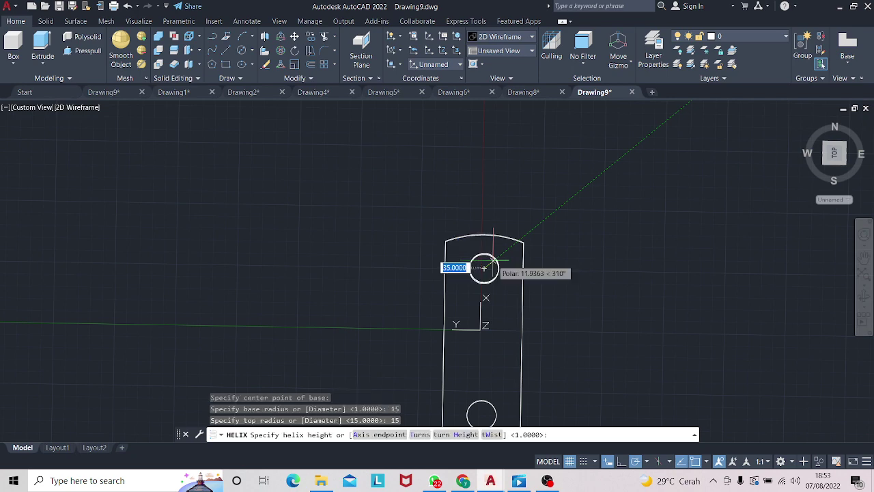
pyautogui.click(454, 434)
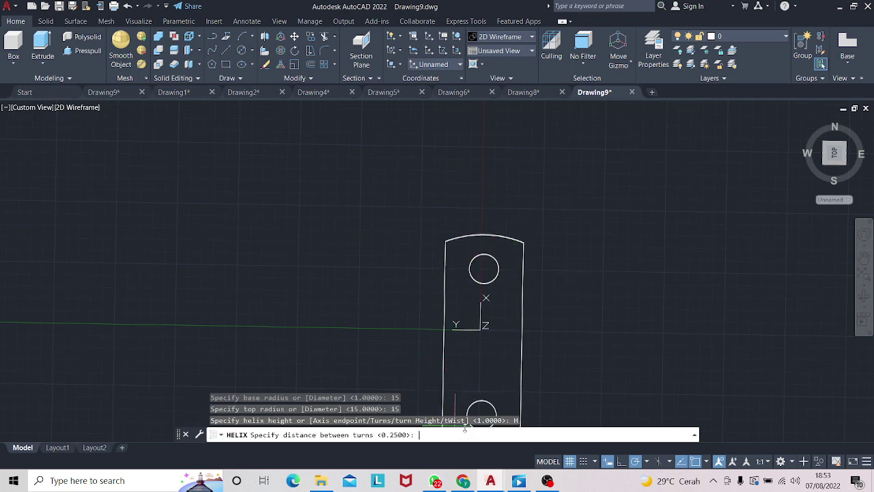
pyautogui.write('3')
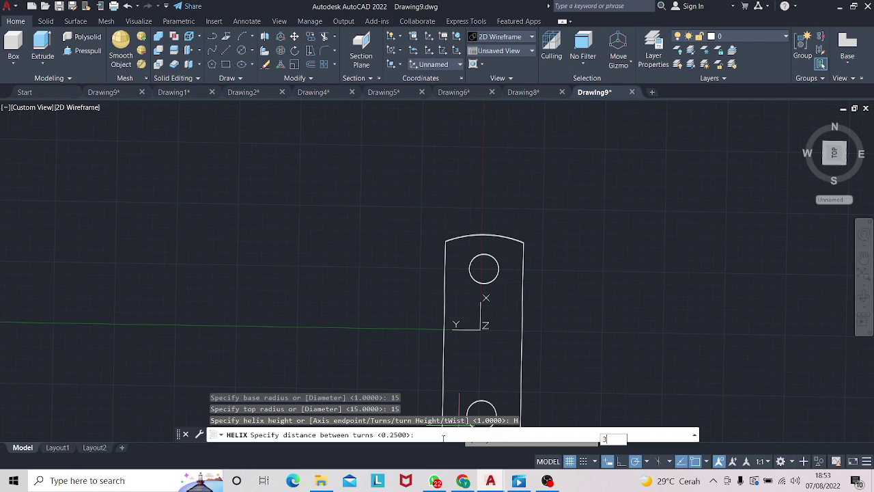
pyautogui.press('Return')
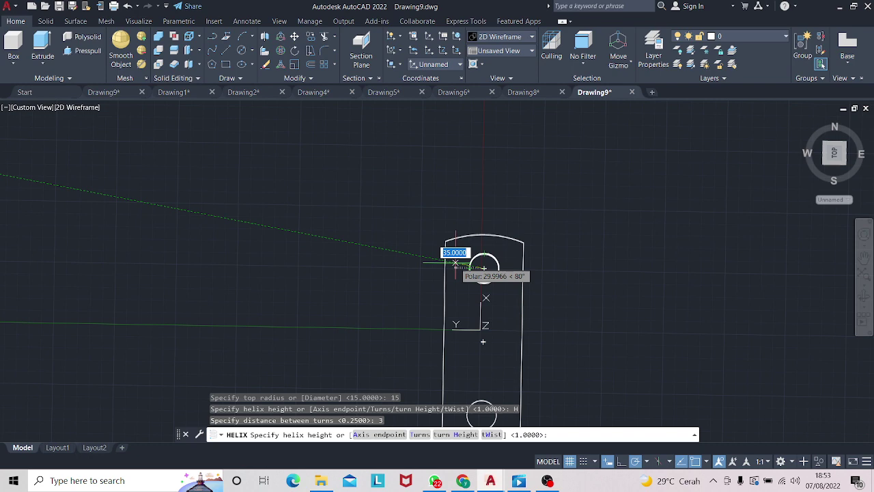
pyautogui.write('35')
pyautogui.press('Return')
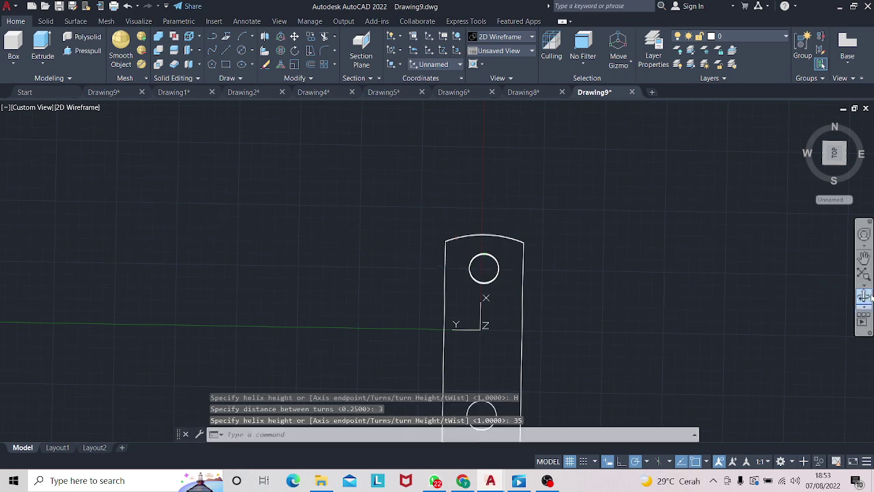
pyautogui.click(864, 296)
# - Undo the view change and the helix, then orbit to a tilted view of the plate
pyautogui.moveTo(729, 392)
pyautogui.mouseDown()
pyautogui.moveTo(802, 339)
pyautogui.moveTo(827, 287)
pyautogui.moveTo(634, 239)
pyautogui.moveTo(583, 271)
pyautogui.moveTo(648, 254)
pyautogui.moveTo(662, 221)
pyautogui.moveTo(688, 206)
pyautogui.moveTo(615, 246)
pyautogui.moveTo(583, 278)
pyautogui.mouseUp()
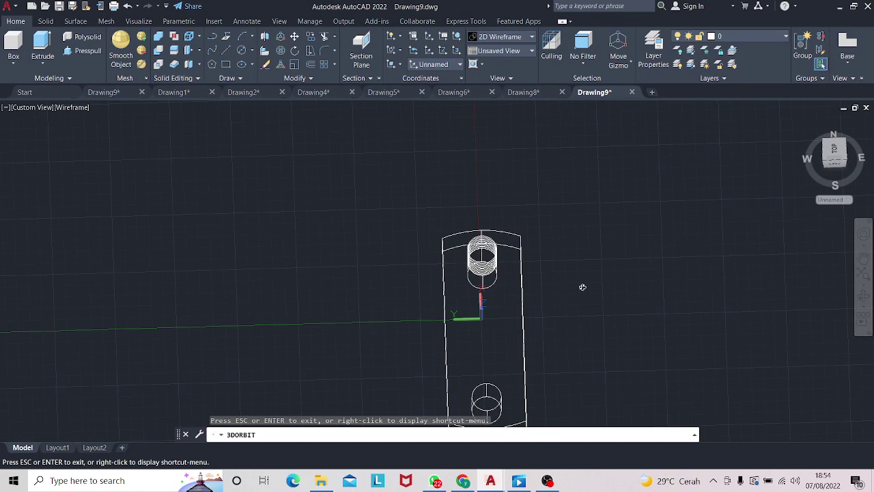
pyautogui.press('Escape')
pyautogui.hotkey('ctrl', 'z')
pyautogui.hotkey('ctrl', 'z')
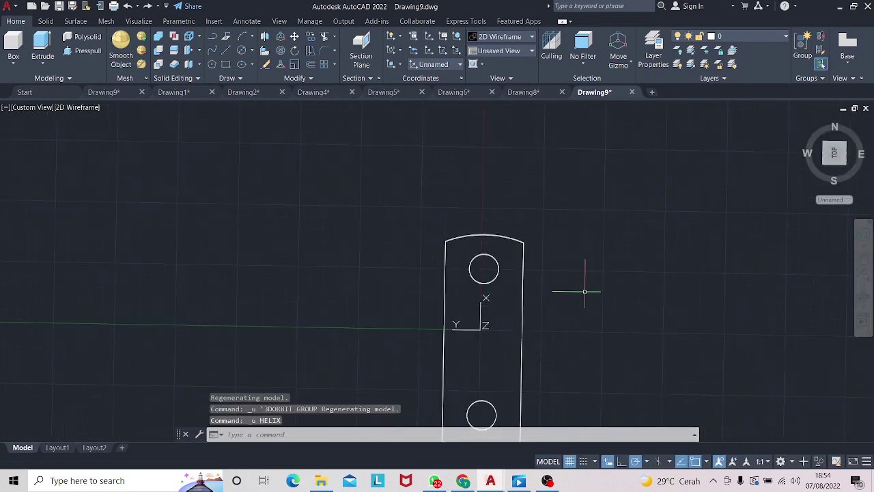
pyautogui.hotkey('ctrl', 'z')
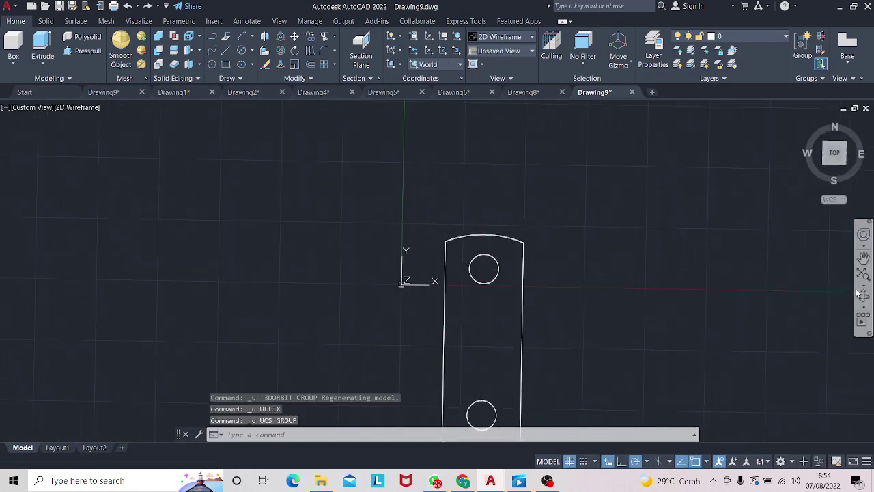
pyautogui.click(863, 290)
pyautogui.moveTo(708, 267)
pyautogui.mouseDown()
pyautogui.moveTo(687, 283)
pyautogui.moveTo(684, 316)
pyautogui.mouseUp()
pyautogui.press('Escape')
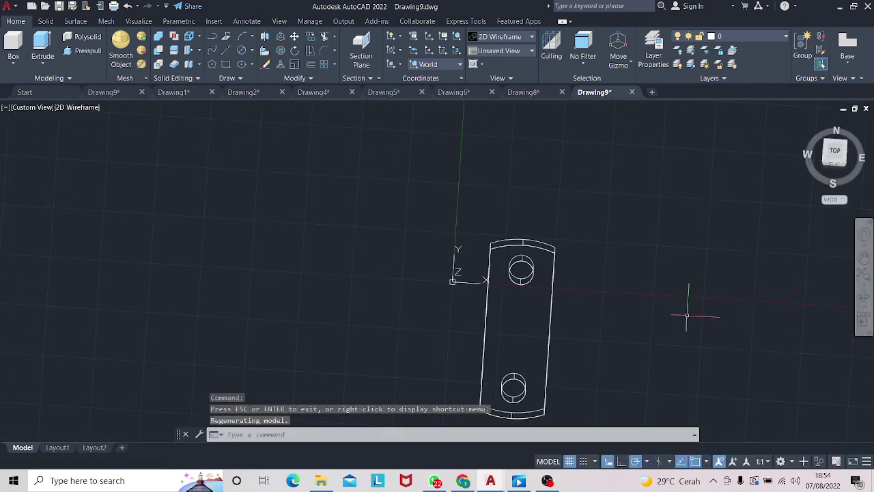
pyautogui.write('E')
# - Start 3DROTATE with 3r, fumble the plate selection, and cancel
pyautogui.press('BackSpace')
pyautogui.write('3')
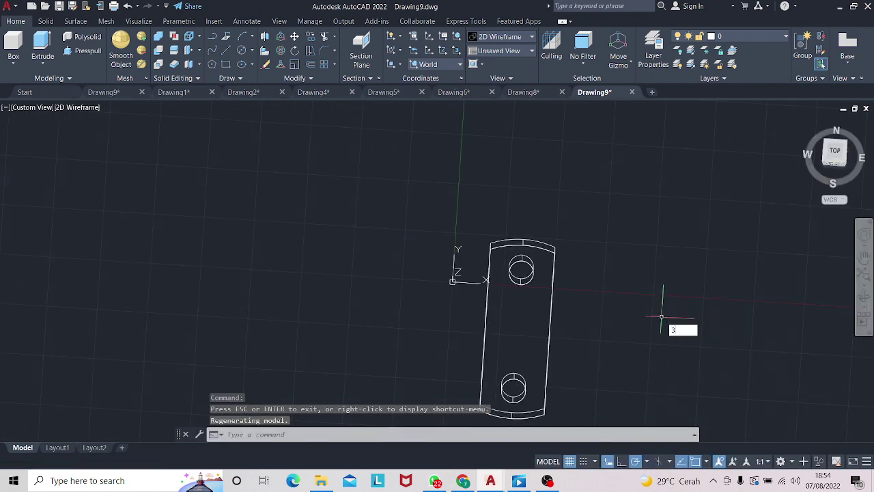
pyautogui.write('r')
pyautogui.press('Return')
pyautogui.click(514, 322)
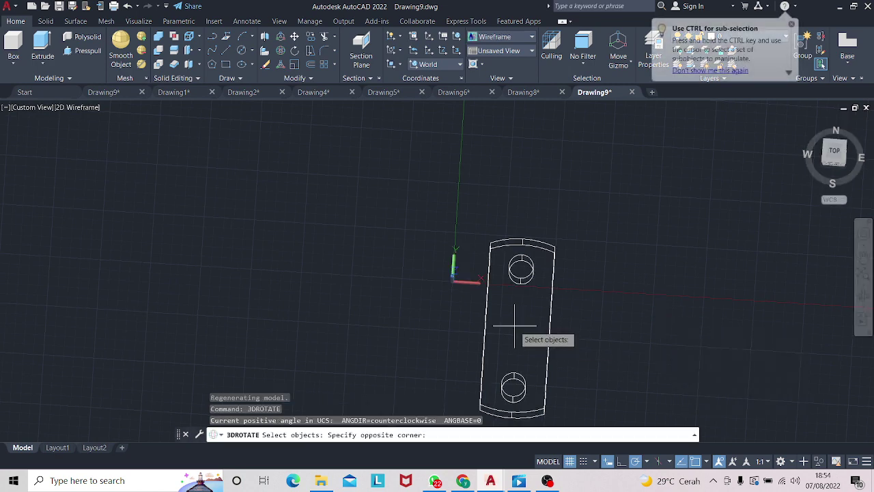
pyautogui.click(554, 318)
pyautogui.click(548, 322)
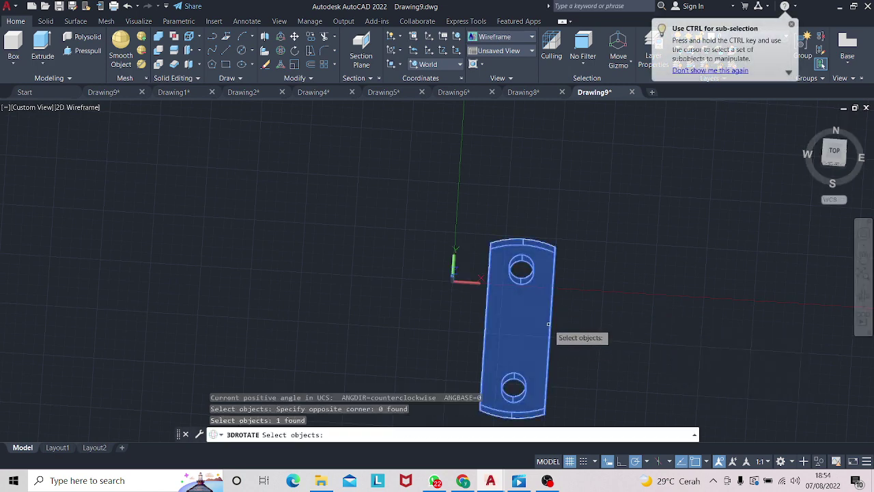
pyautogui.click(548, 325)
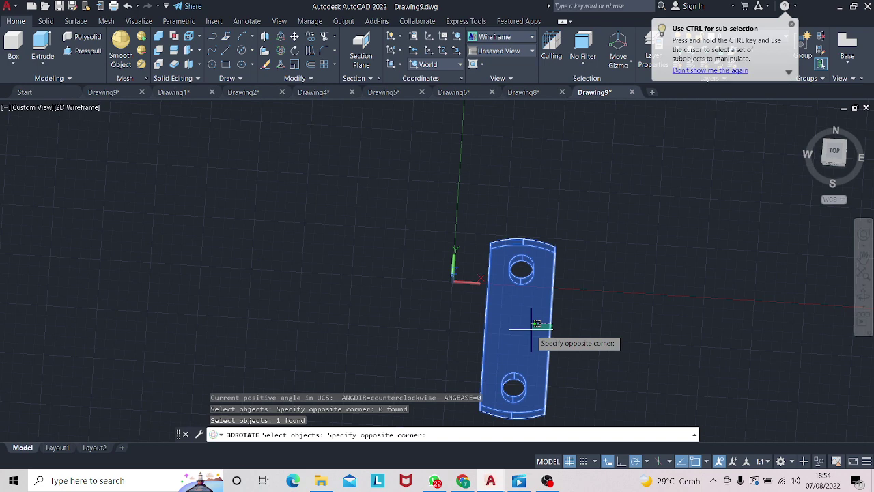
pyautogui.click(530, 329)
pyautogui.click(530, 329)
pyautogui.click(531, 329)
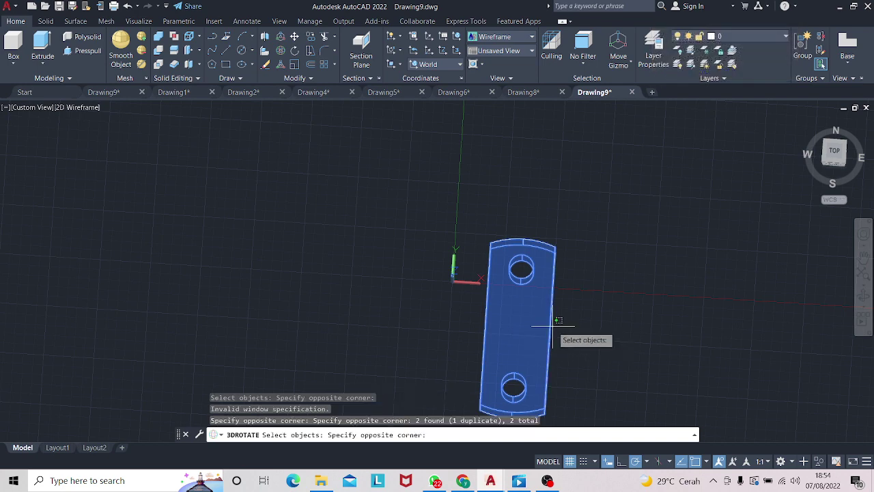
pyautogui.press('Escape')
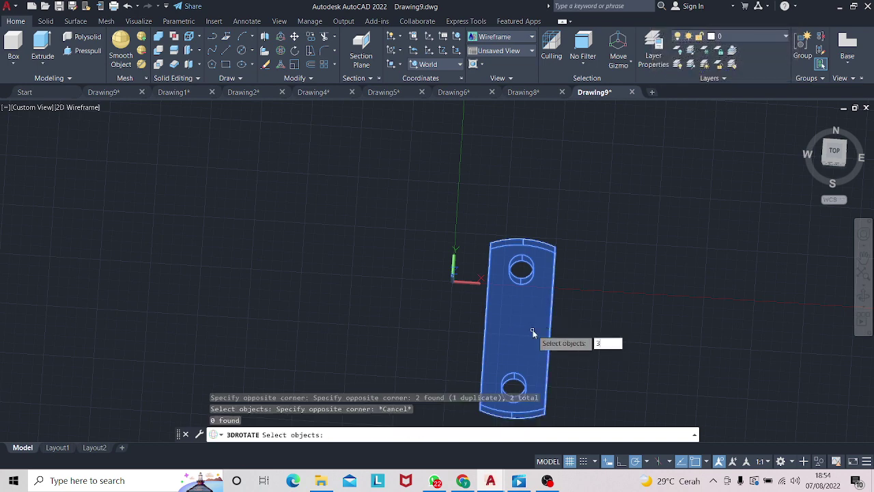
pyautogui.press('Escape')
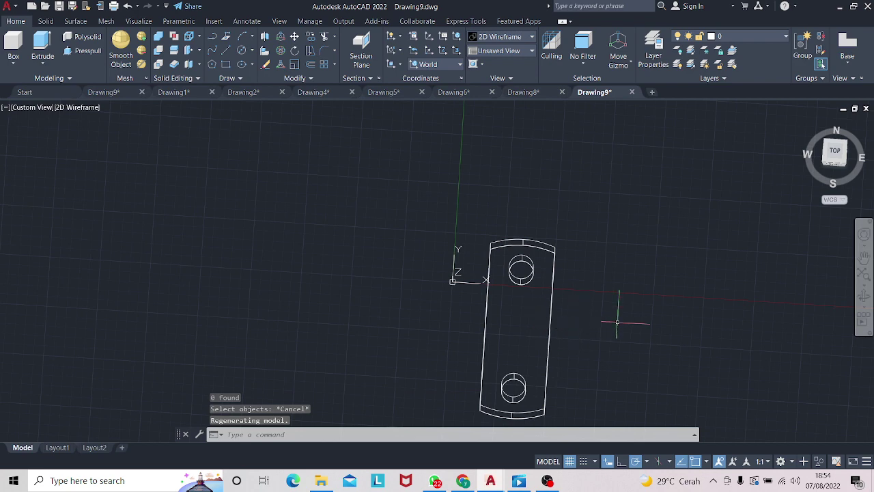
pyautogui.write('3D')
# - 3D-rotate the plate solid 90 degrees about a horizontal axis through its middle
pyautogui.press('Return')
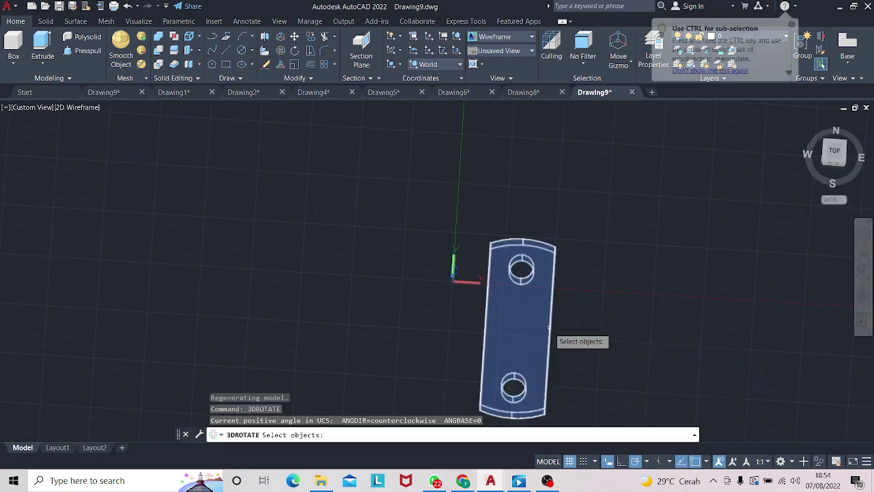
pyautogui.click(549, 328)
pyautogui.press('Return')
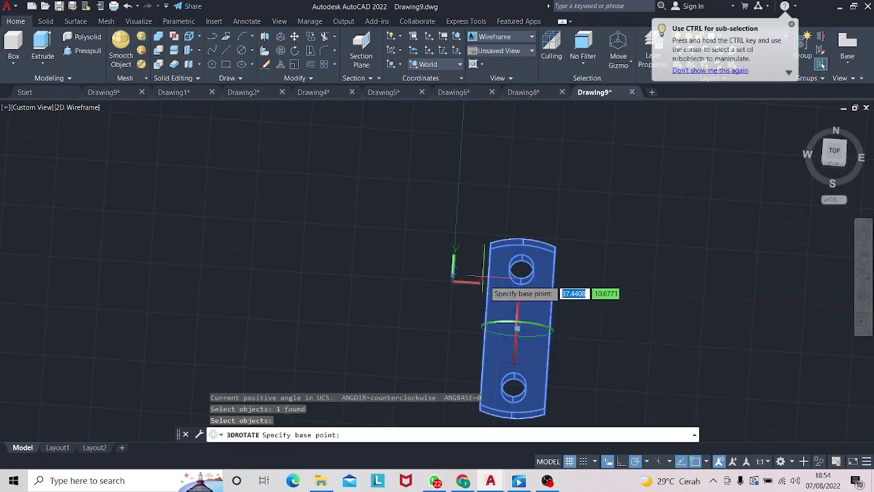
pyautogui.click(517, 327)
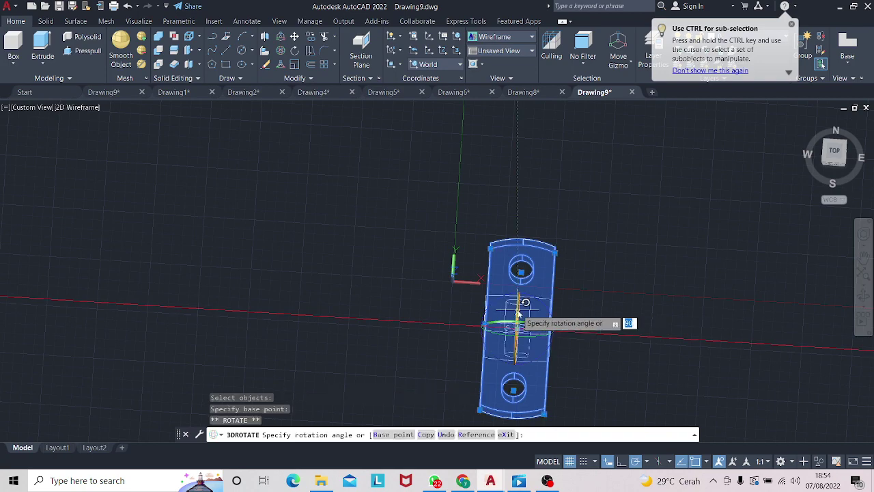
pyautogui.press('Return')
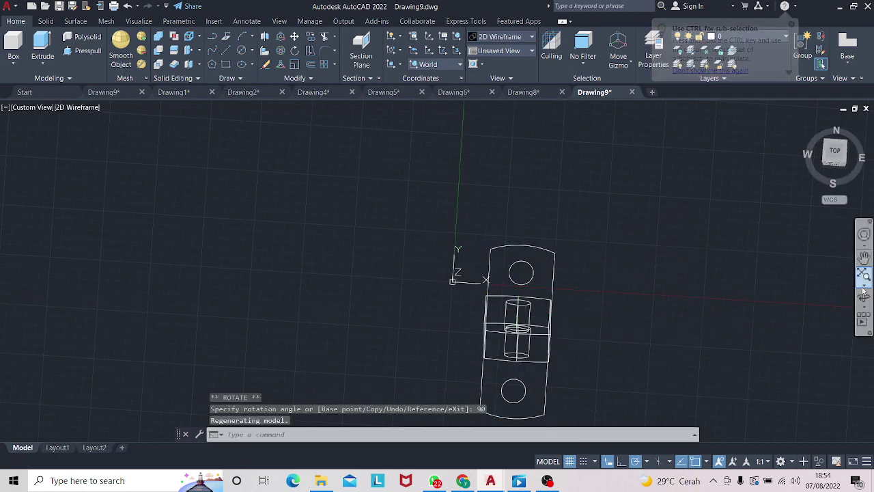
pyautogui.click(864, 286)
# - Orbit the upright plate to a straight front view
pyautogui.moveTo(729, 330); pyautogui.dragTo(714, 253)
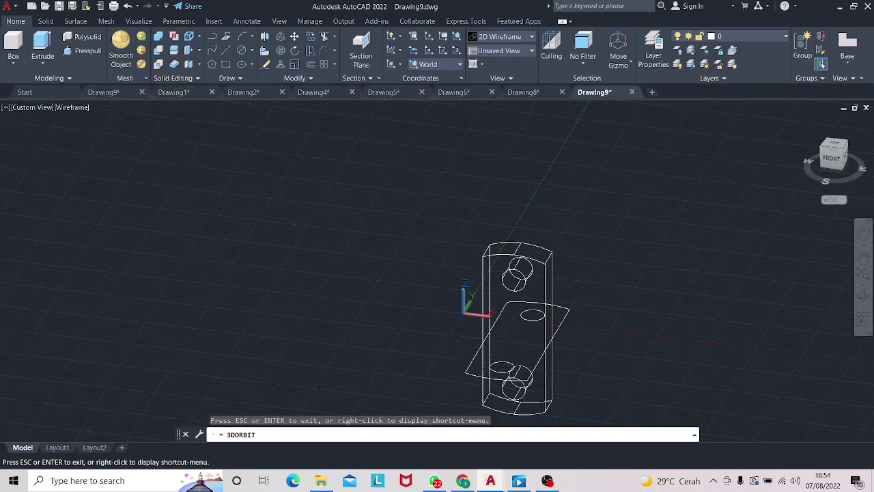
pyautogui.press('Escape')
pyautogui.click(557, 301)
pyautogui.press('Escape')
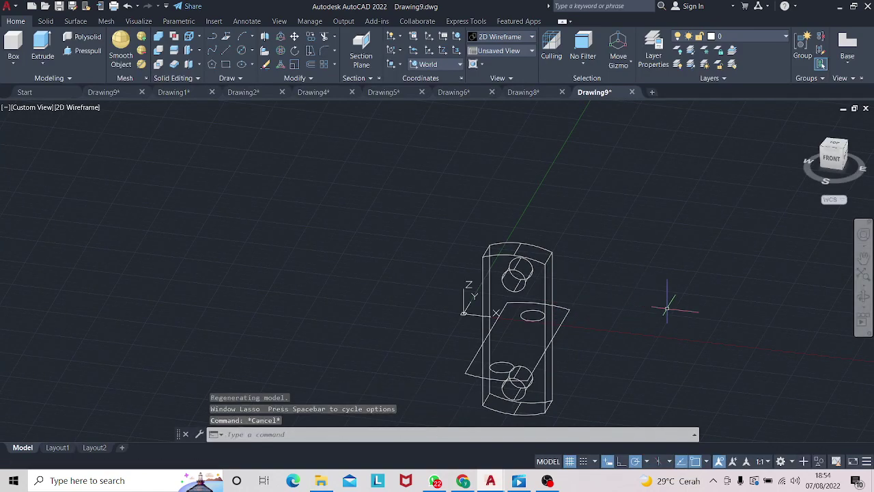
pyautogui.click(863, 286)
pyautogui.moveTo(723, 328); pyautogui.dragTo(690, 322)
pyautogui.press('Escape')
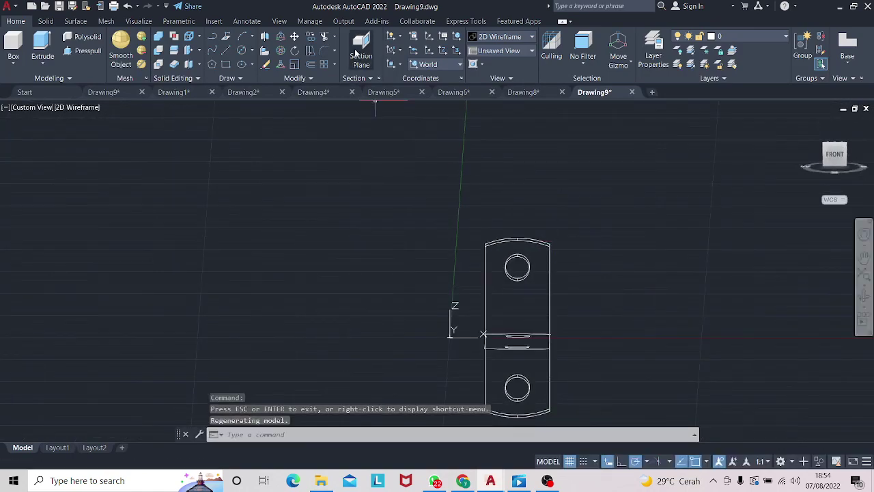
# - Align the UCS to the plate's front face
pyautogui.click(396, 64)
pyautogui.click(397, 124)
pyautogui.click(509, 321)
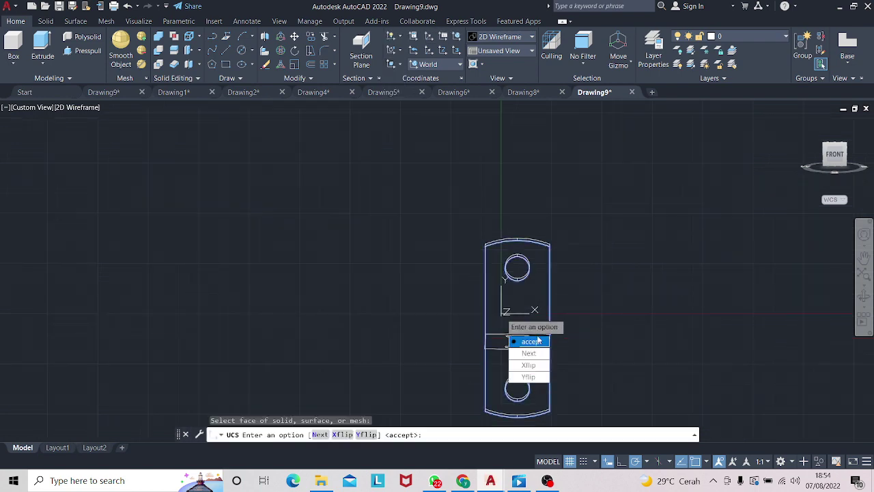
pyautogui.press('Return')
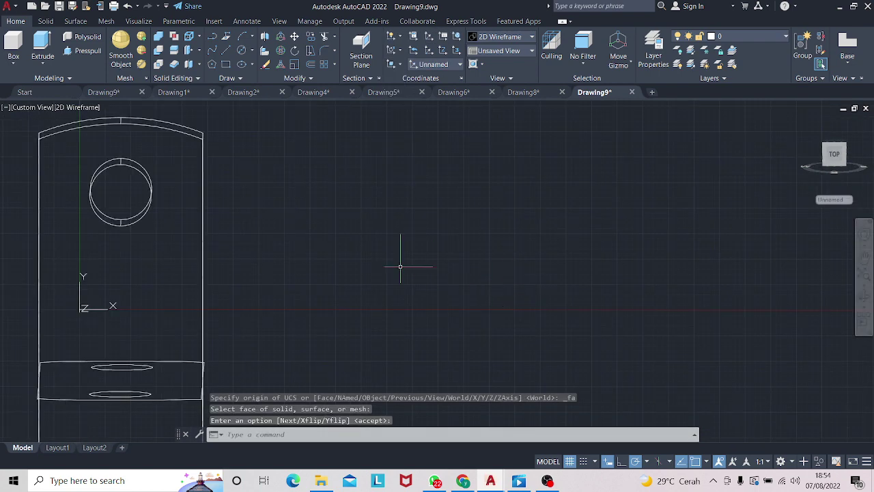
pyautogui.press('Escape')
pyautogui.write('h')
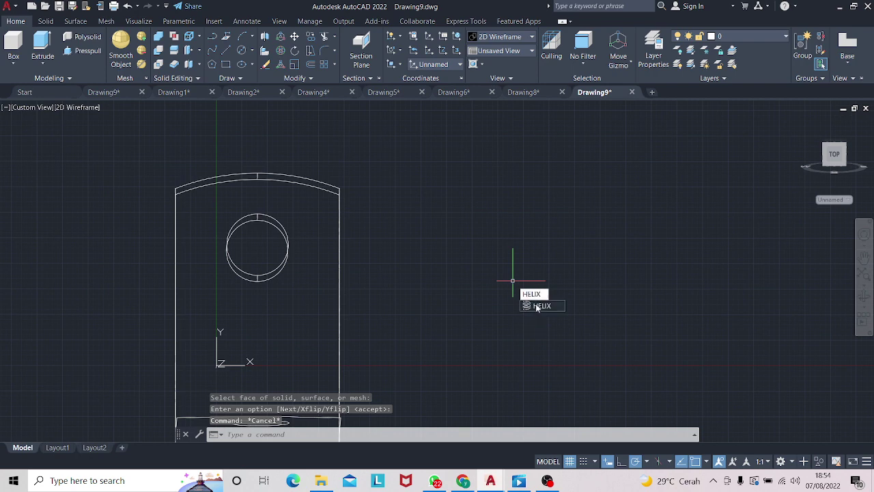
# - Start a helix centred on the upper hole with base and top radius 15
pyautogui.click(537, 307)
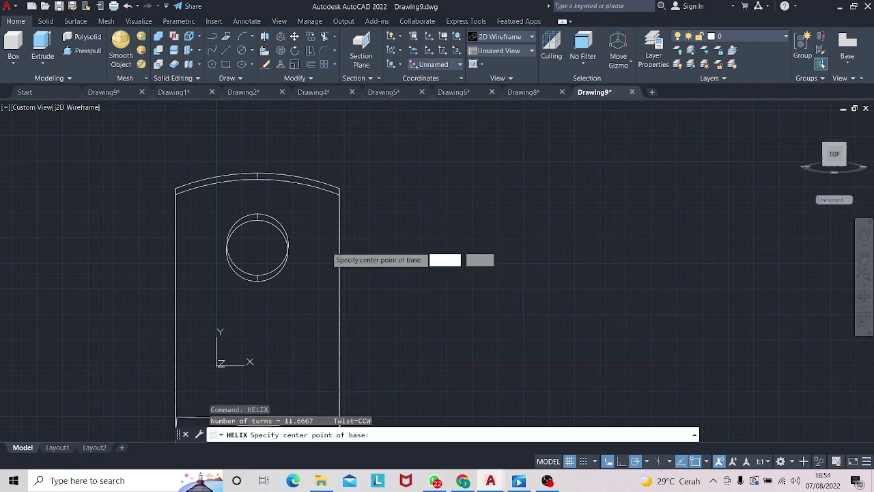
pyautogui.click(257, 250)
pyautogui.write('15')
pyautogui.press('Return')
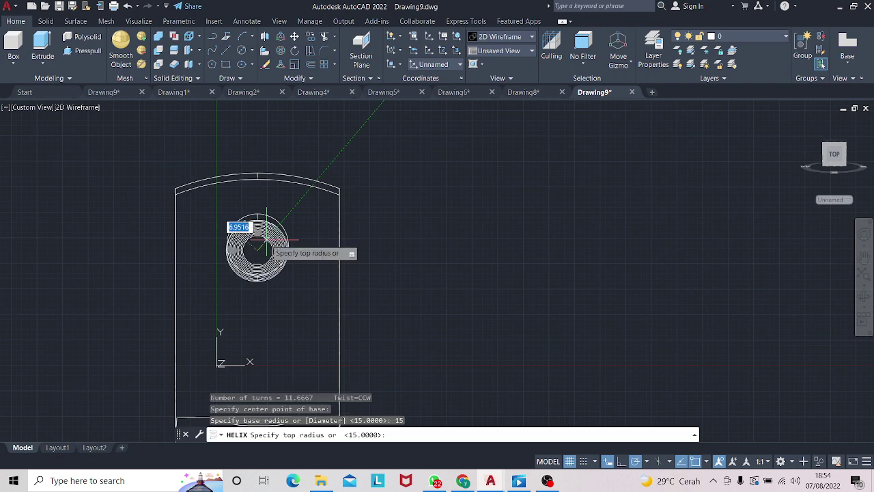
pyautogui.write('15')
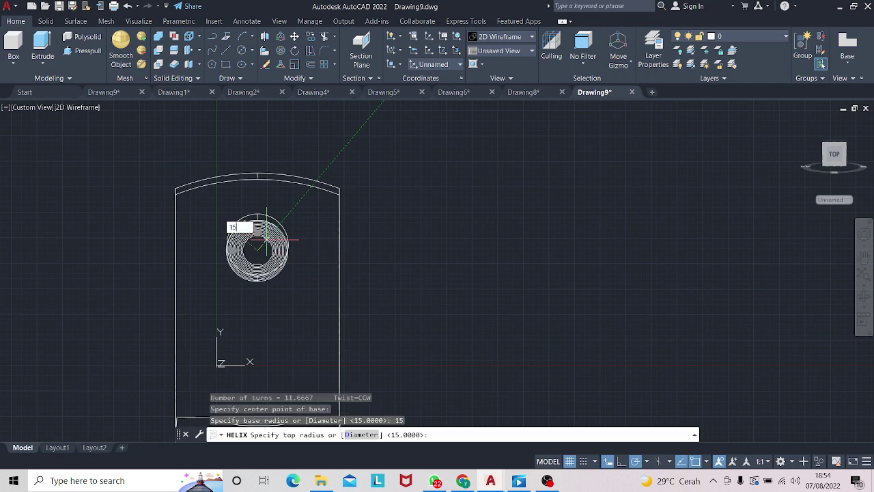
pyautogui.press('Return')
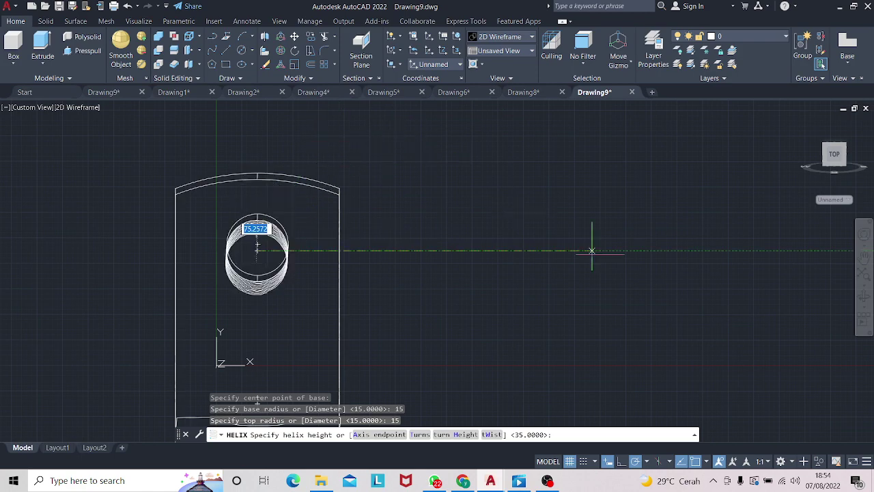
# - Finish the upper helix with 3-unit turn spacing and a height of 35
pyautogui.click(863, 298)
pyautogui.moveTo(701, 302)
pyautogui.mouseDown()
pyautogui.moveTo(603, 297)
pyautogui.moveTo(655, 277)
pyautogui.mouseUp()
pyautogui.press('Escape')
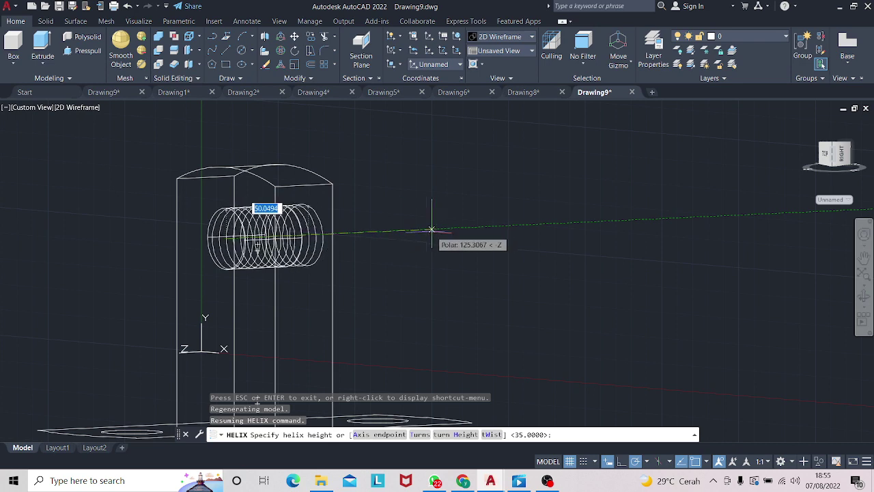
pyautogui.click(469, 436)
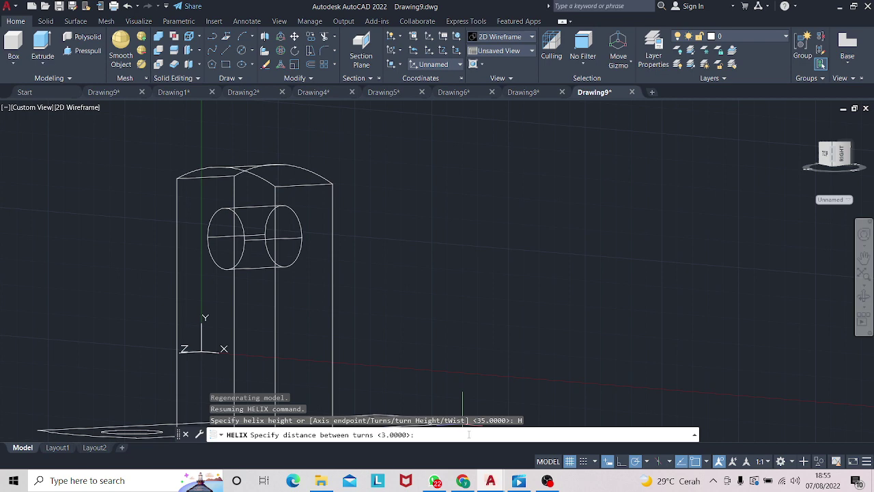
pyautogui.write('3')
pyautogui.press('Return')
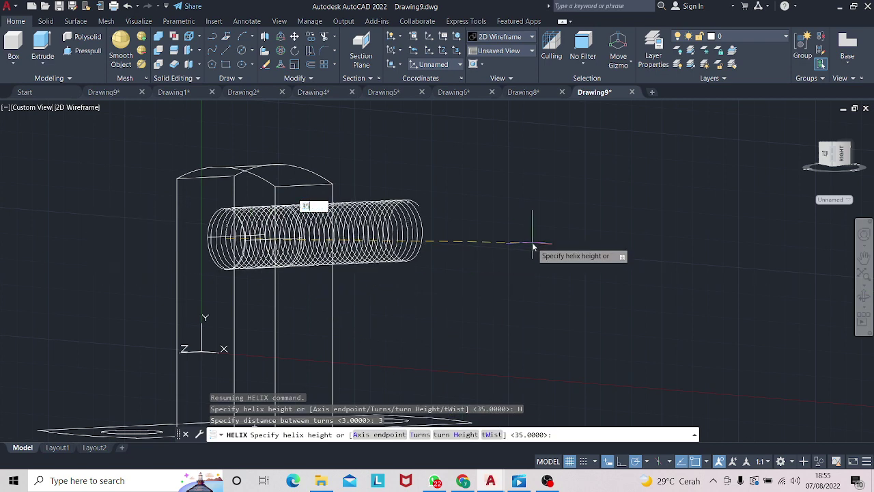
pyautogui.press('Return')
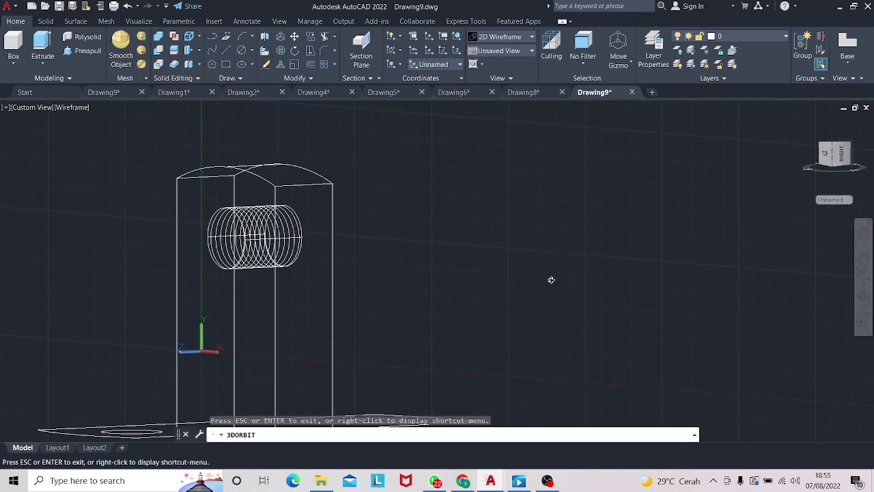
pyautogui.moveTo(550, 280)
pyautogui.keyDown('shift'); pyautogui.mouseDown(button='middle')
pyautogui.moveTo(588, 214)
pyautogui.moveTo(585, 313)
pyautogui.moveTo(591, 293)
pyautogui.moveTo(545, 311)
pyautogui.mouseUp(button='middle'); pyautogui.keyUp('shift')
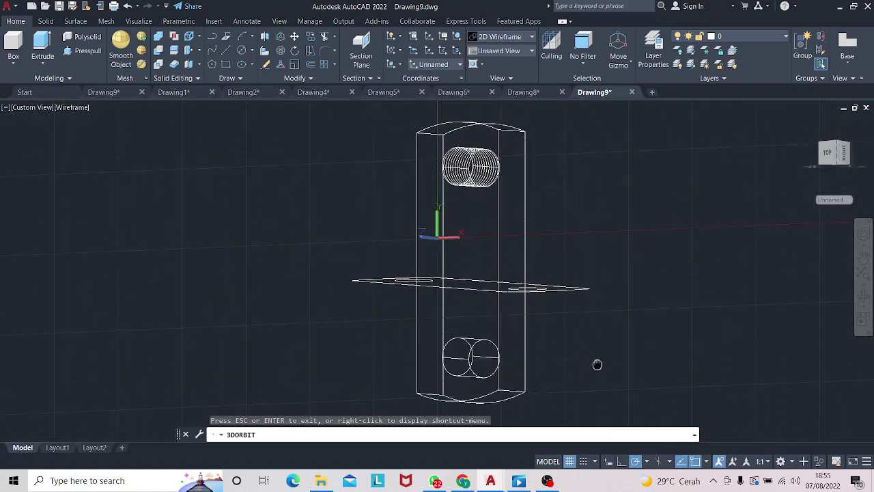
pyautogui.moveTo(597, 363)
pyautogui.keyDown('shift'); pyautogui.mouseDown(button='middle')
pyautogui.moveTo(591, 357)
pyautogui.moveTo(634, 364)
pyautogui.moveTo(625, 355)
pyautogui.mouseUp(button='middle'); pyautogui.keyUp('shift')
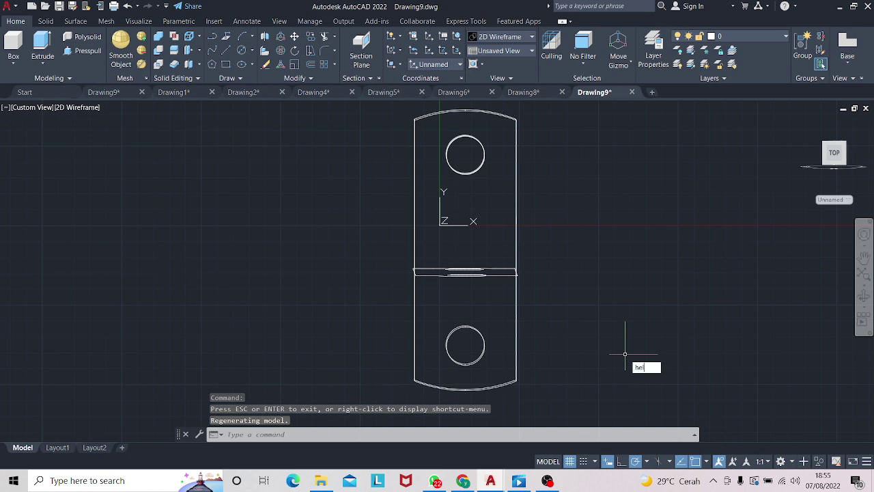
# - Start a second helix centred on the lower hole with base and top radius 15
pyautogui.press('Return')
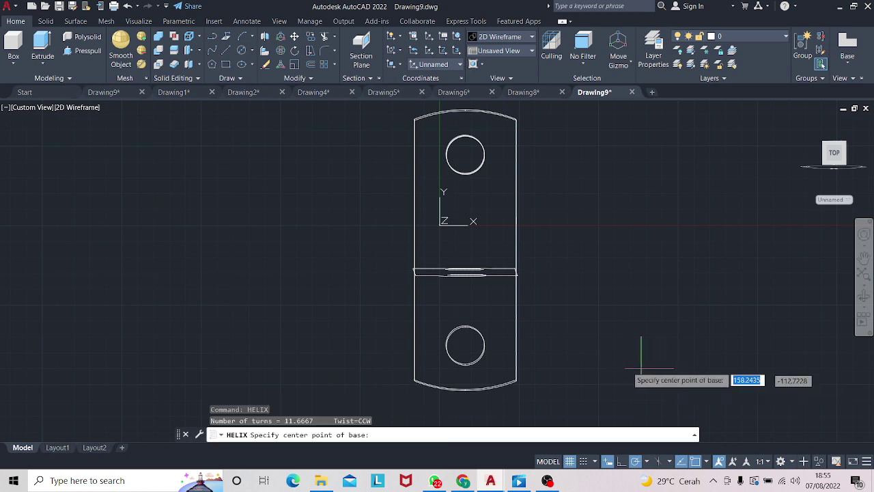
pyautogui.click(465, 345)
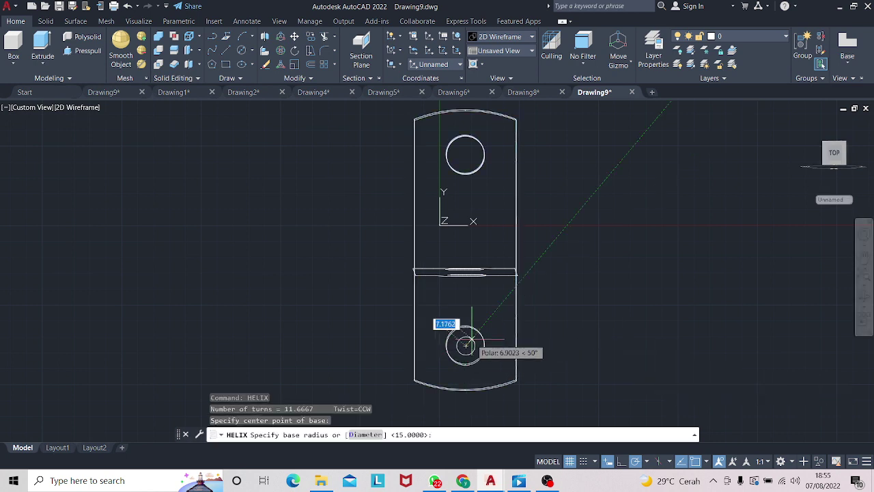
pyautogui.write('15')
pyautogui.press('Return')
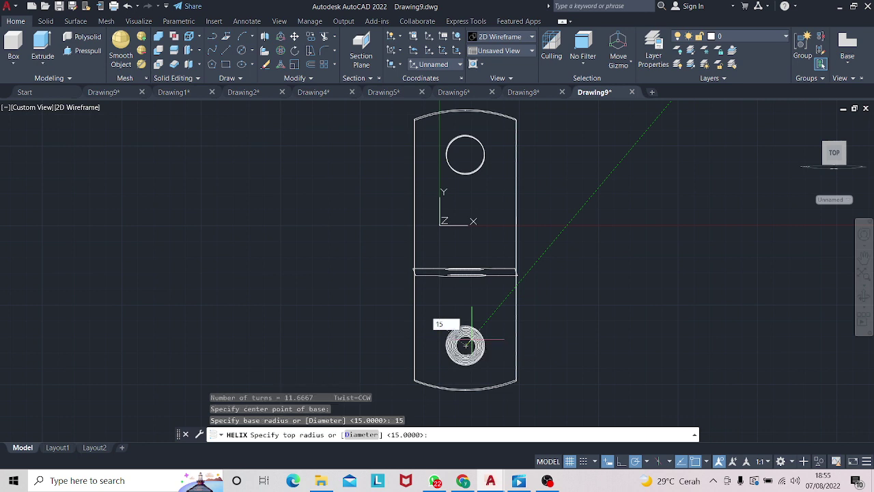
pyautogui.press('Return')
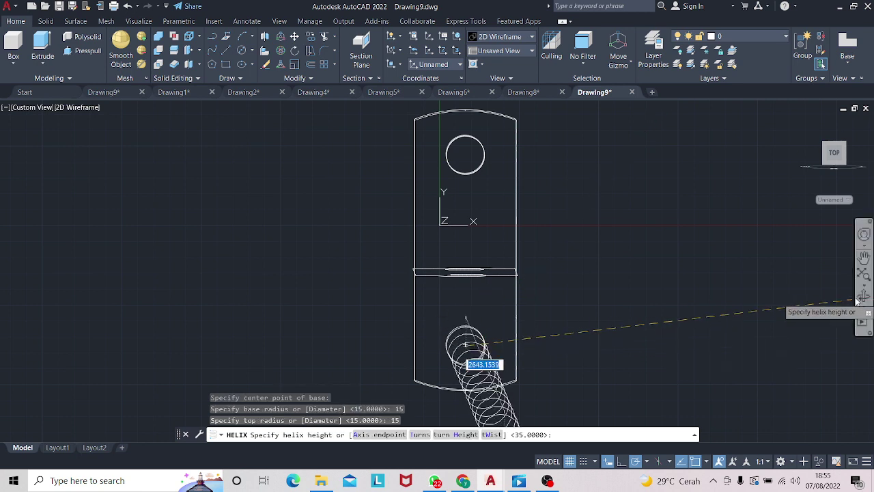
# - Finish the lower helix with 3-unit turn spacing and a height of 35
pyautogui.click(862, 295)
pyautogui.moveTo(830, 304); pyautogui.dragTo(617, 328)
pyautogui.press('Escape')
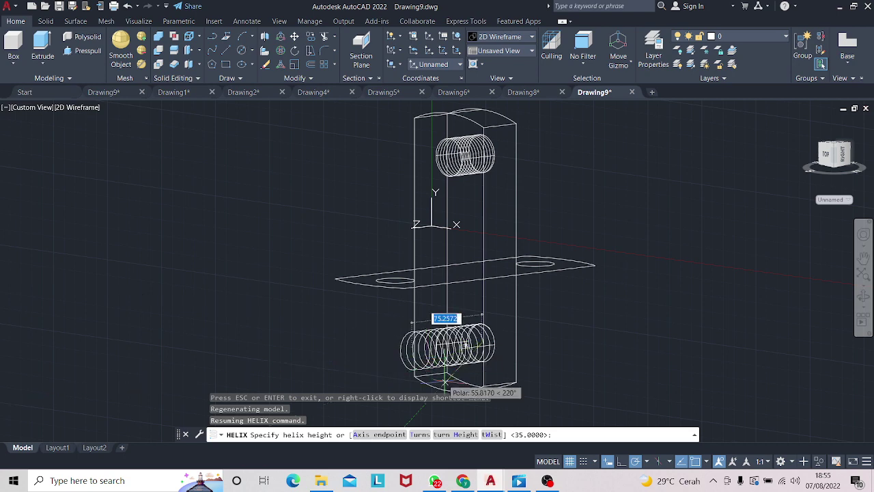
pyautogui.click(471, 434)
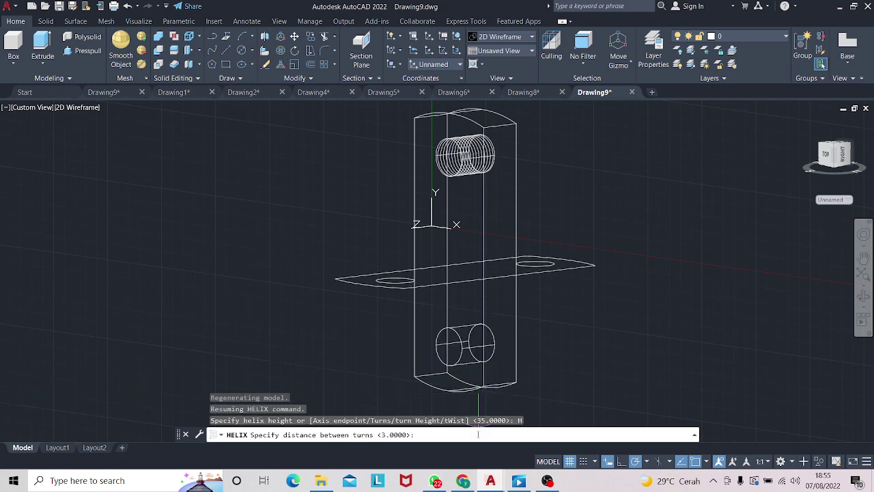
pyautogui.write('3')
pyautogui.press('Return')
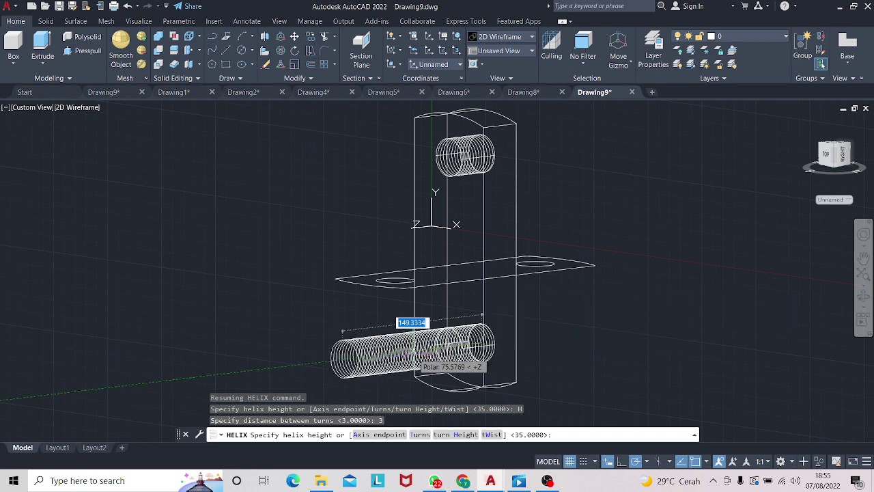
pyautogui.write('35')
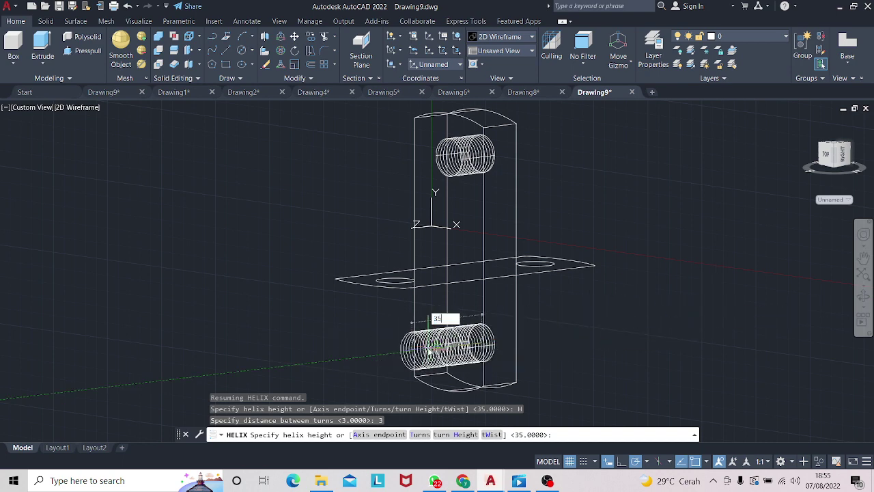
pyautogui.press('Return')
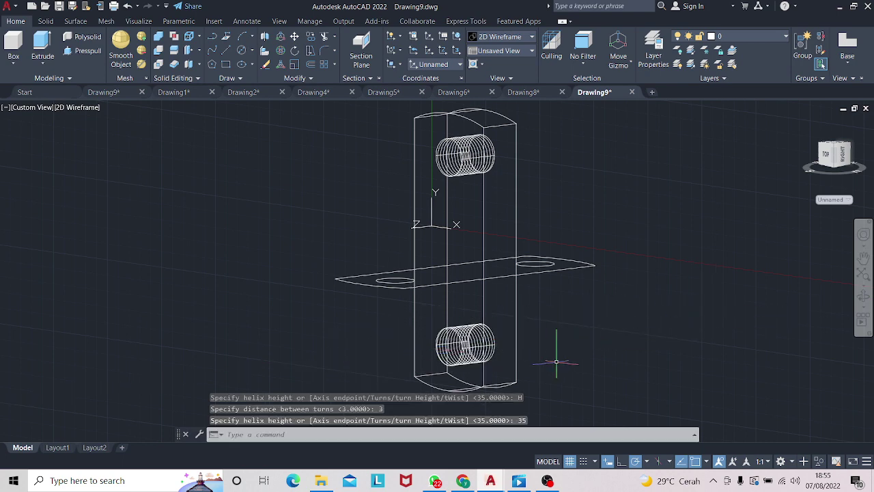
pyautogui.press('Return')
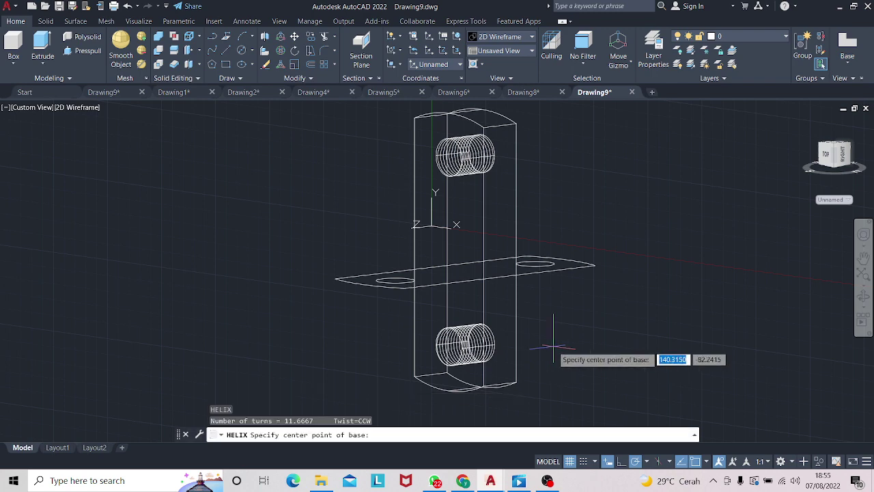
pyautogui.press('Escape')
pyautogui.click(864, 290)
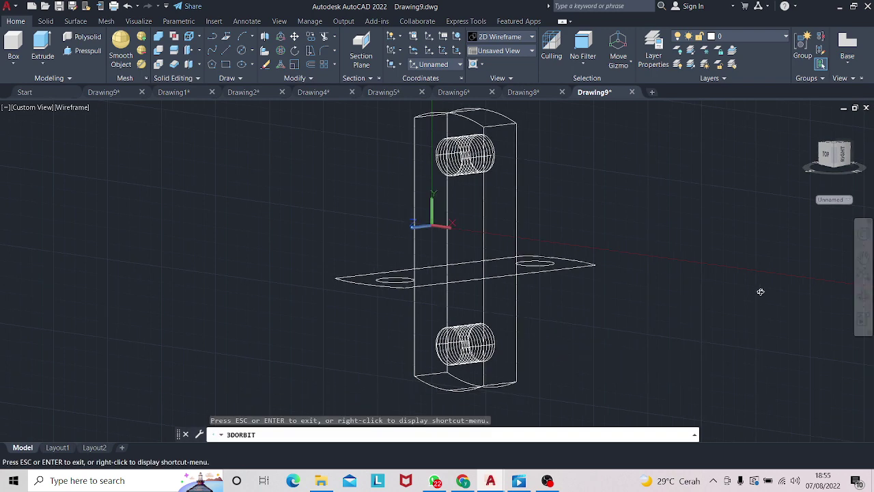
pyautogui.moveTo(760, 293)
pyautogui.mouseDown()
pyautogui.moveTo(698, 273)
pyautogui.moveTo(720, 273)
pyautogui.moveTo(484, 243)
pyautogui.mouseUp()
# - Draw a 2 by 2 square to the left of the plate
pyautogui.press('Escape')
pyautogui.click(225, 64)
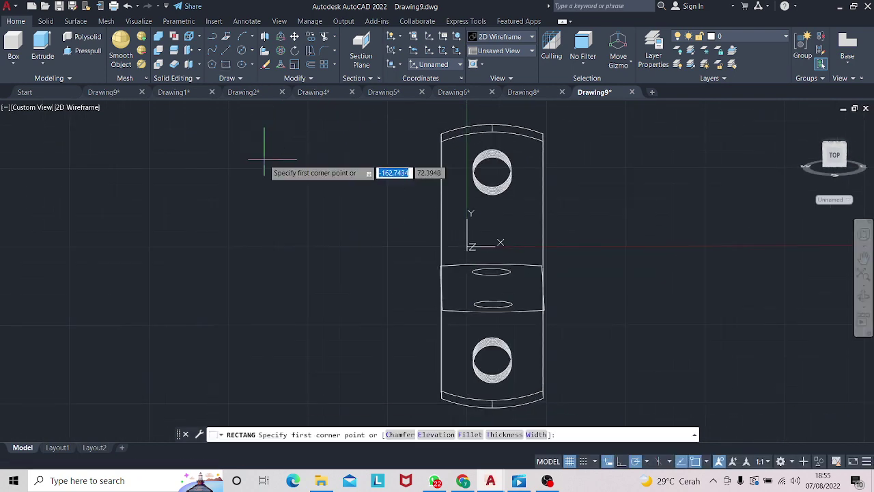
pyautogui.click(282, 173)
pyautogui.write('2')
pyautogui.press('Tab')
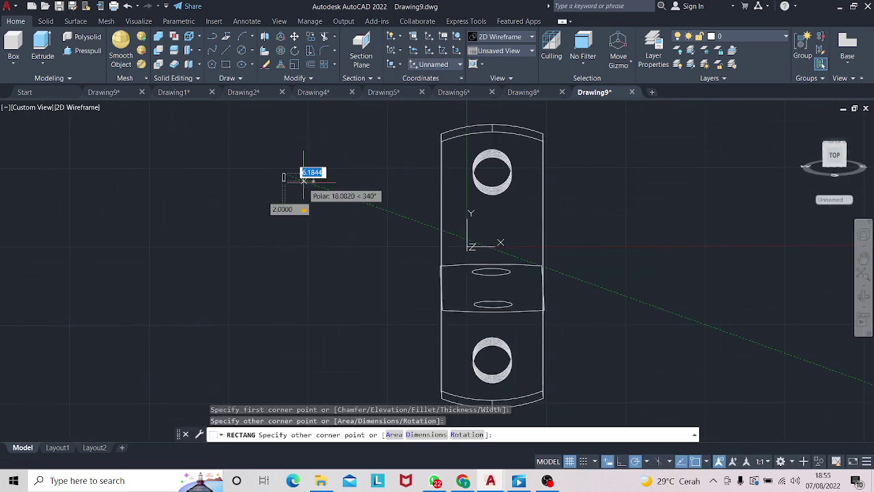
pyautogui.write('2')
pyautogui.press('Return')
pyautogui.scroll(2, 289, 176)
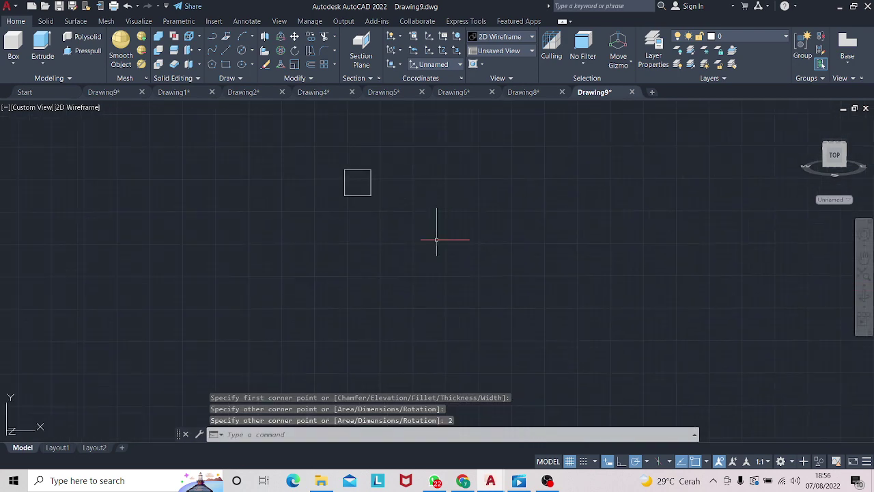
# - Rotate the small square 45° about its corner into a diamond
pyautogui.click(361, 196)
pyautogui.rightClick(362, 196)
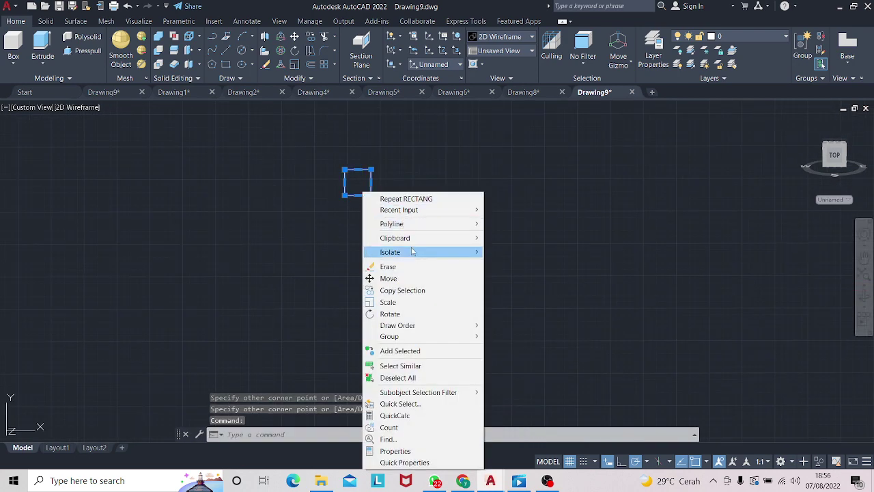
pyautogui.click(393, 314)
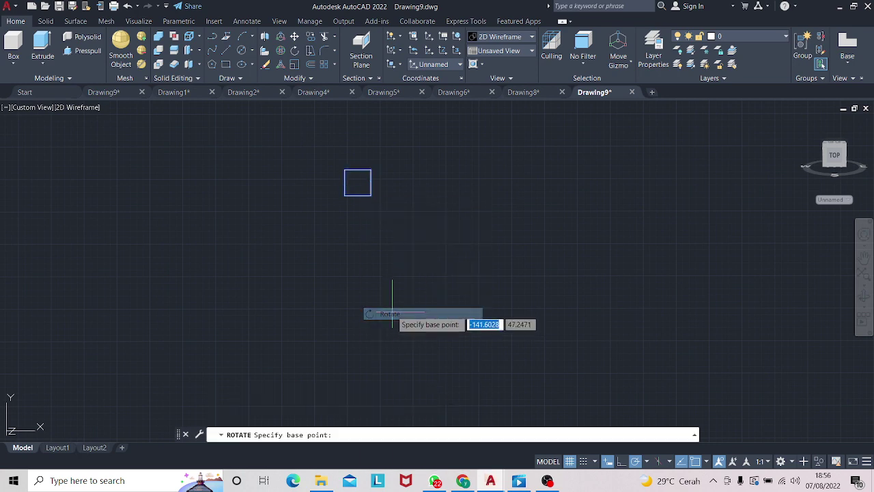
pyautogui.click(371, 170)
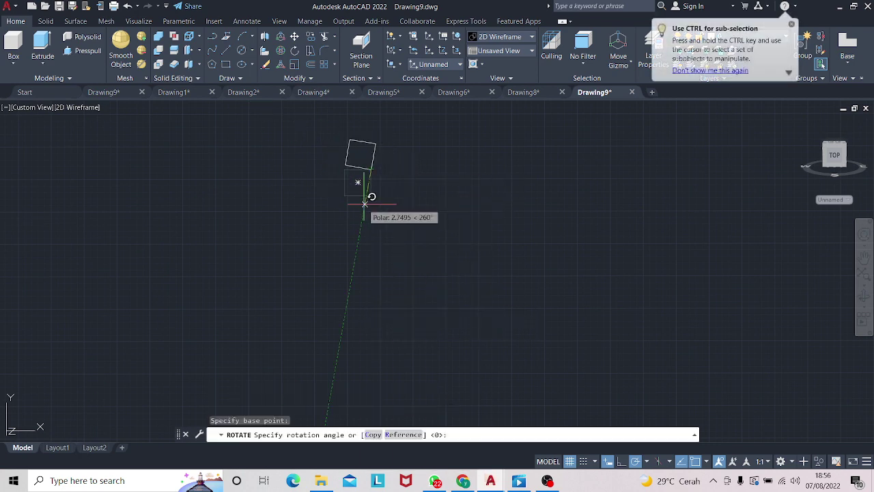
pyautogui.write('45')
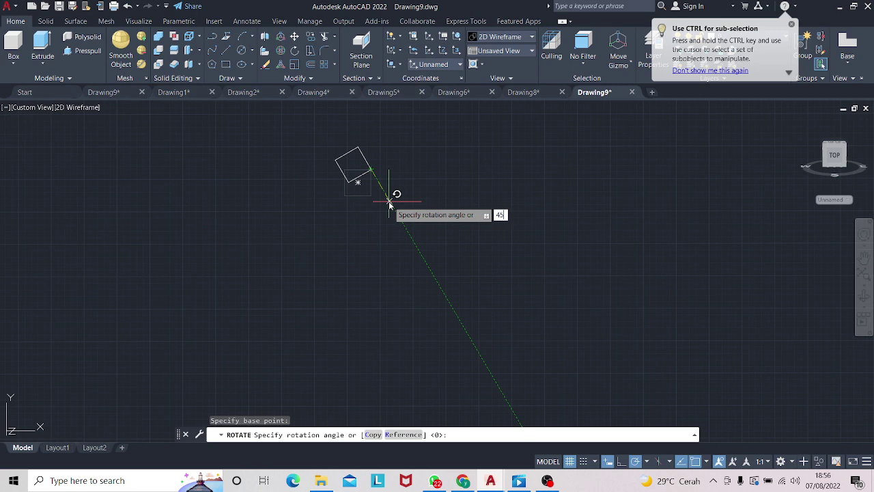
pyautogui.press('Return')
pyautogui.scroll(-3, 491, 215)
pyautogui.moveTo(561, 224); pyautogui.dragTo(432, 241, button='middle')
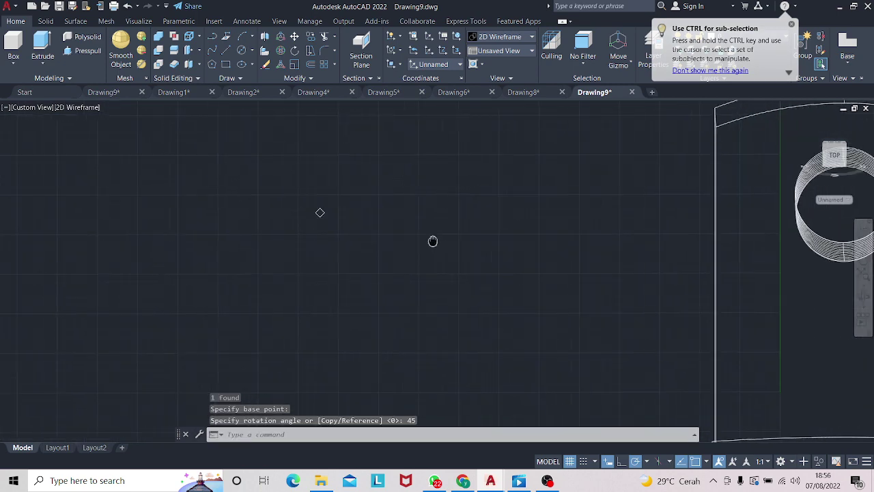
pyautogui.scroll(-1, 433, 241)
pyautogui.scroll(-2, 453, 247)
# - Try sweeping the diamond profile, cancelling before any path is chosen
pyautogui.scroll(-3, 433, 235)
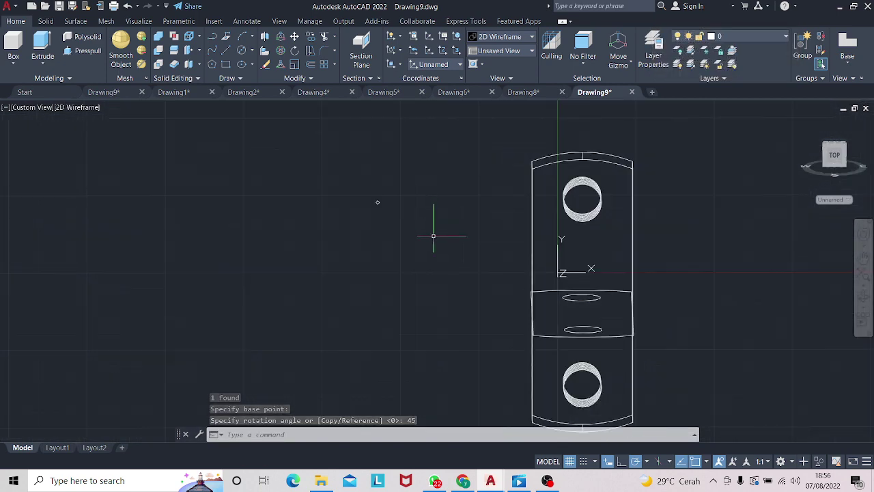
pyautogui.write('s')
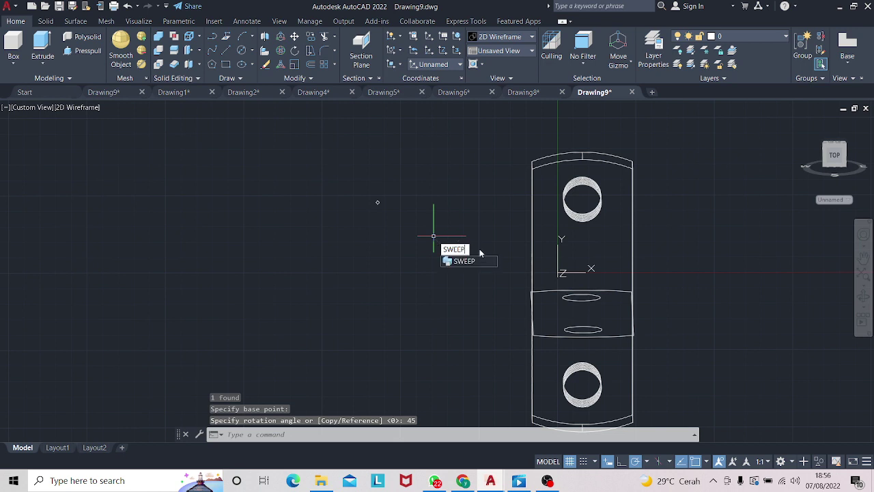
pyautogui.press('Return')
pyautogui.click(378, 202)
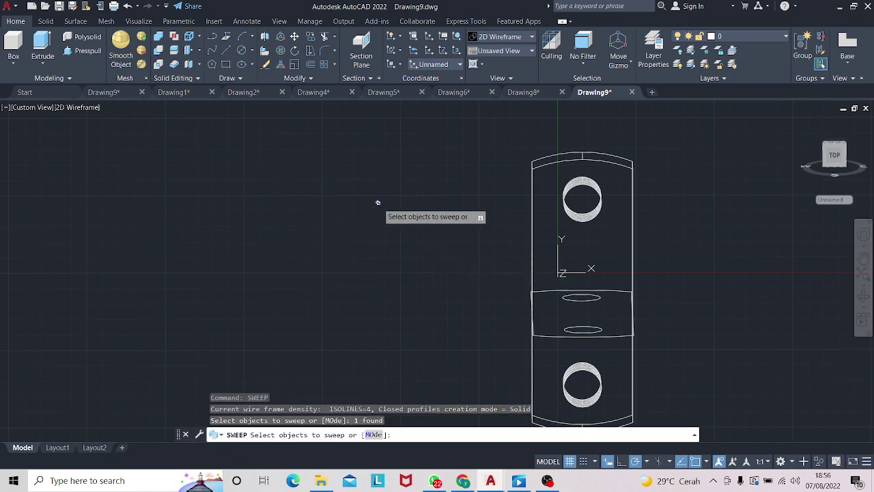
pyautogui.press('Return')
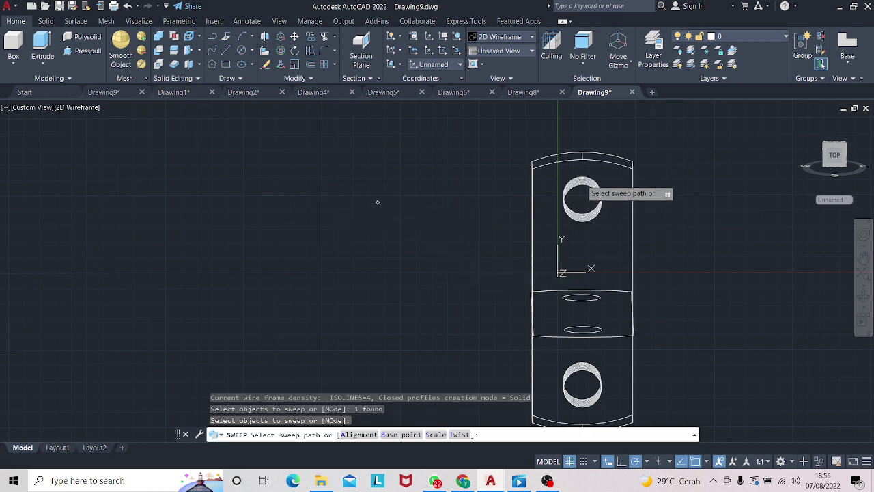
pyautogui.press('Escape')
pyautogui.press('Return')
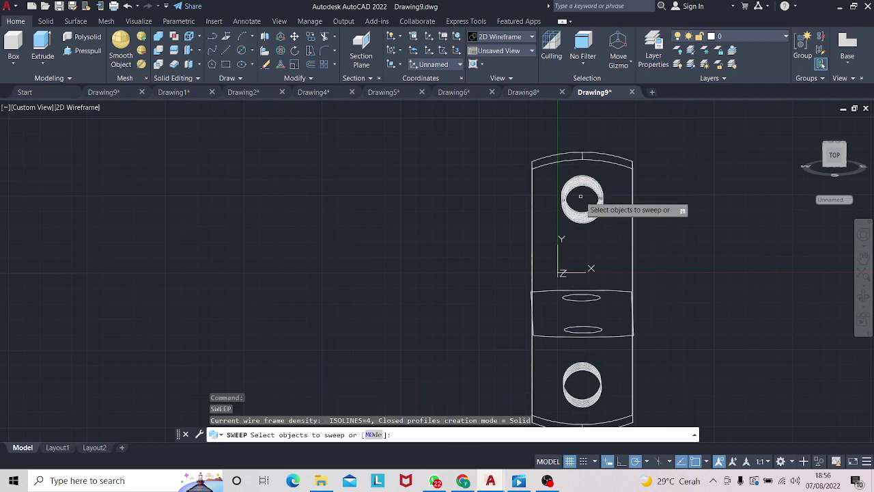
pyautogui.moveTo(497, 234); pyautogui.dragTo(482, 201, button='middle')
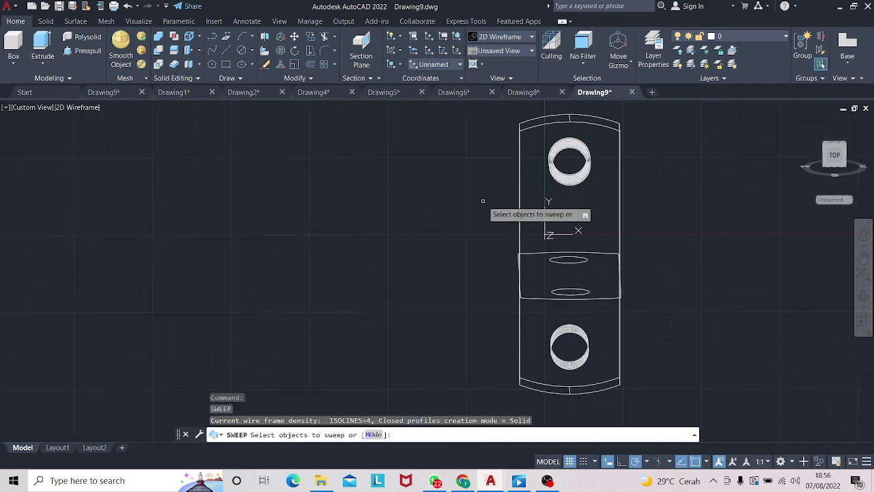
# - Draw another 2 by 2 square left of the plate
pyautogui.click(225, 64)
pyautogui.click(314, 306)
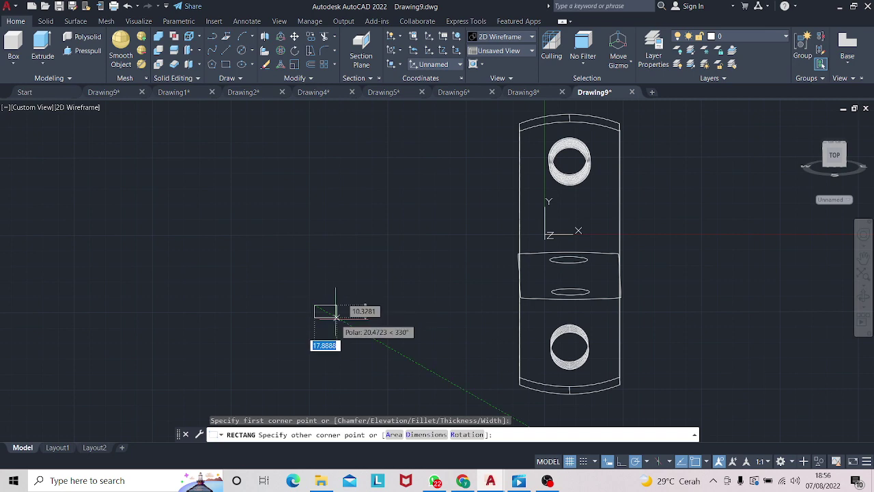
pyautogui.write('2')
pyautogui.press('Tab')
pyautogui.write('2')
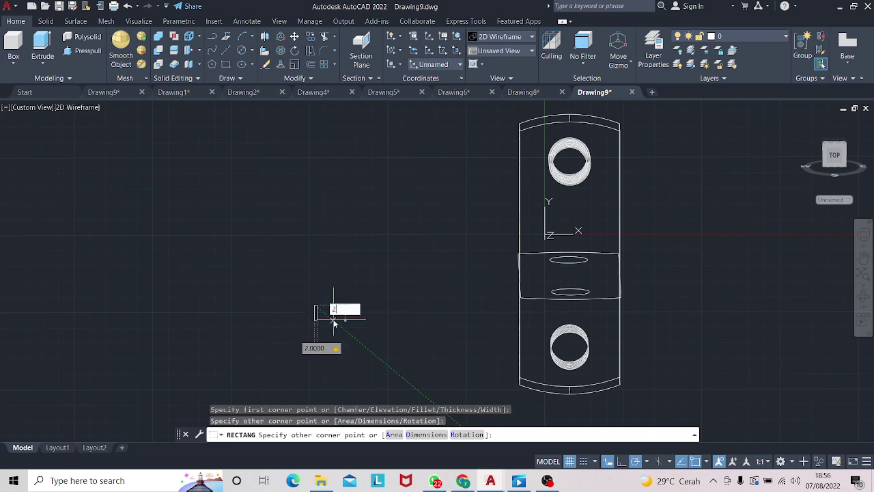
pyautogui.press('Return')
pyautogui.scroll(5, 317, 305)
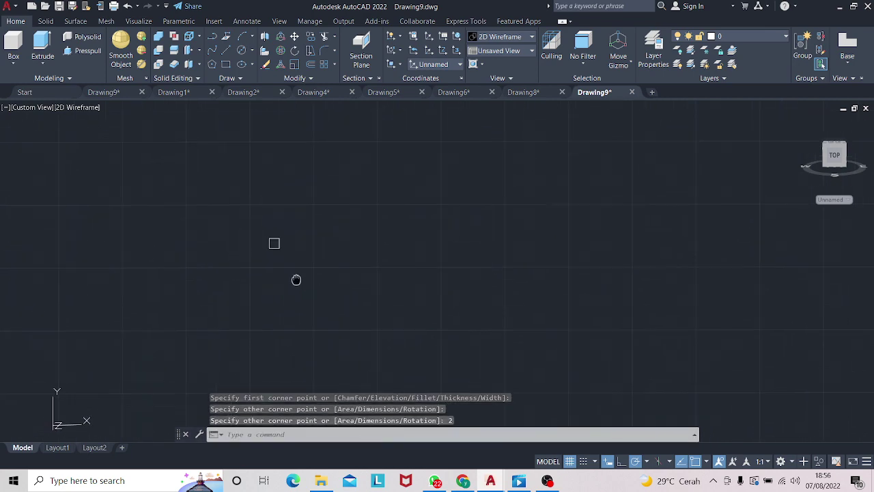
# - Rotate the new square 45° into a diamond
pyautogui.click(294, 238)
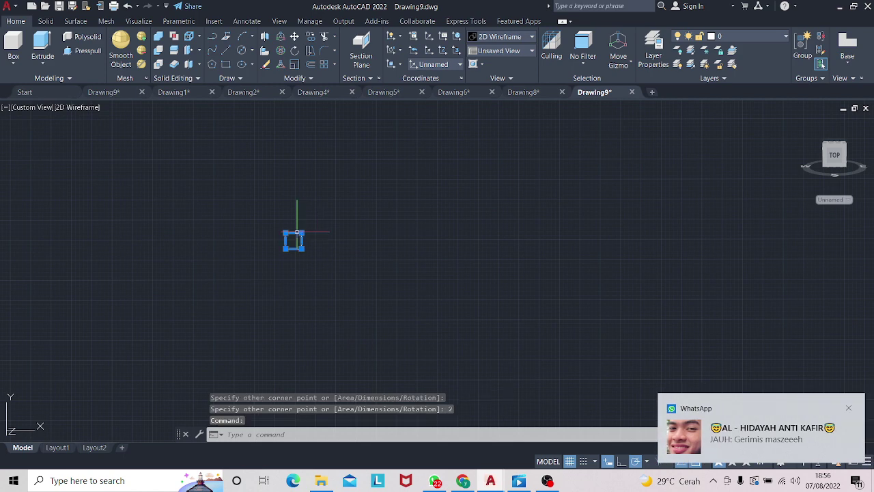
pyautogui.rightClick(297, 239)
pyautogui.click(341, 314)
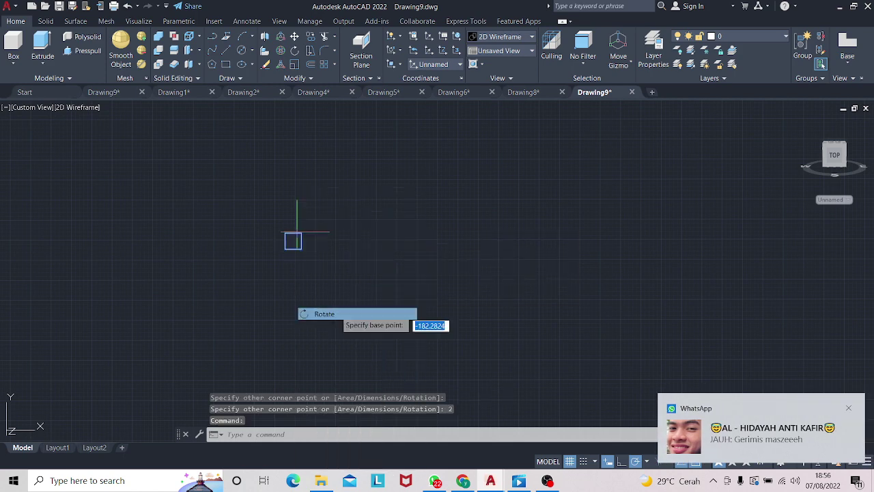
pyautogui.click(301, 232)
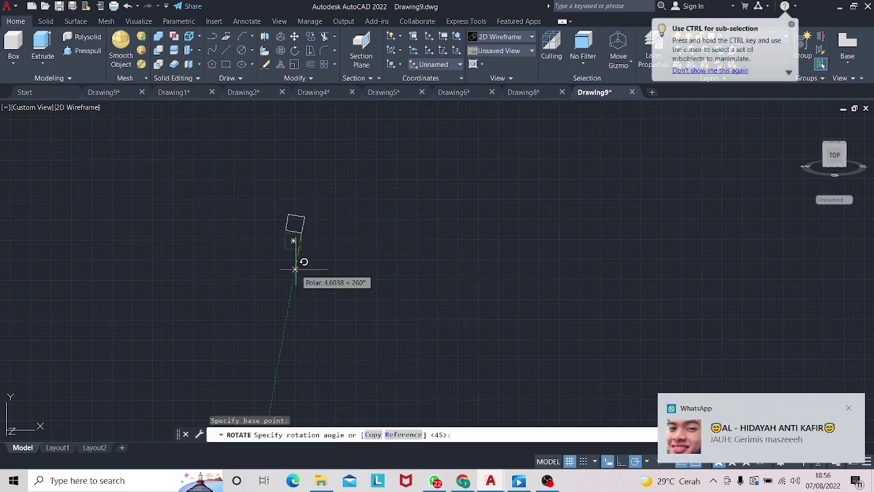
pyautogui.write('45')
pyautogui.press('Return')
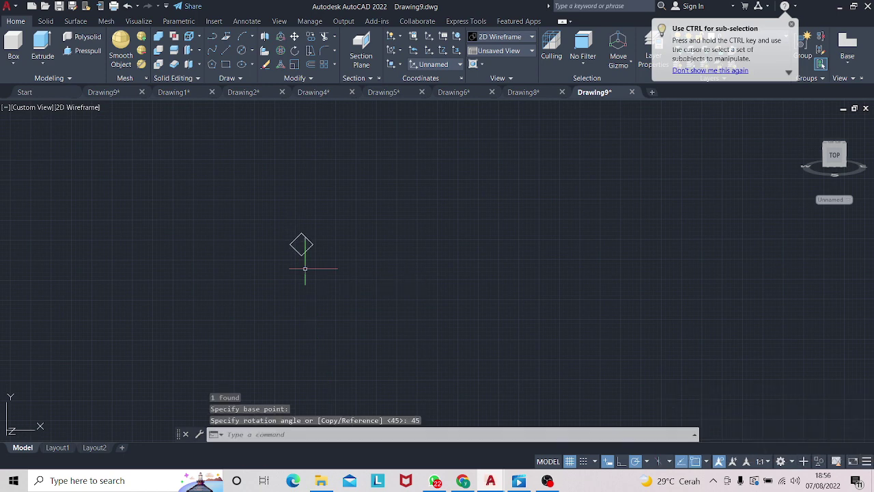
pyautogui.scroll(-2, 330, 269)
pyautogui.scroll(-1, 372, 280)
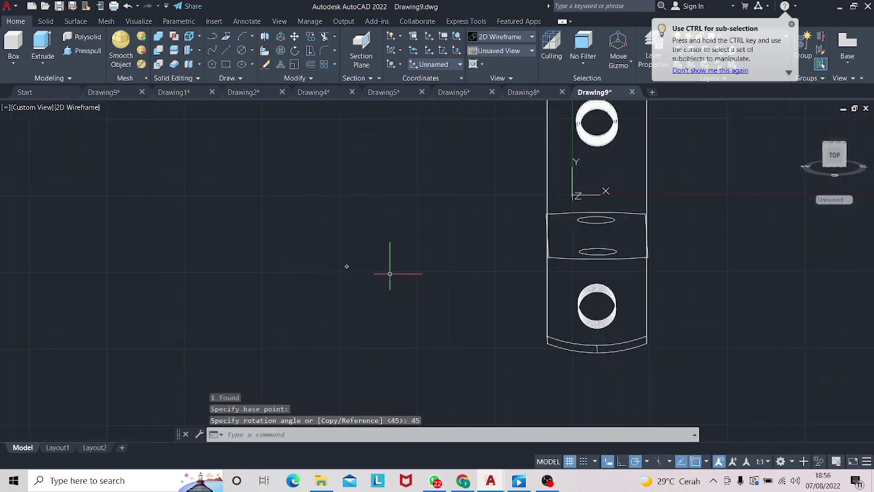
# - Pick the new diamond as a sweep profile, then cancel the sweep without a path
pyautogui.click(435, 319)
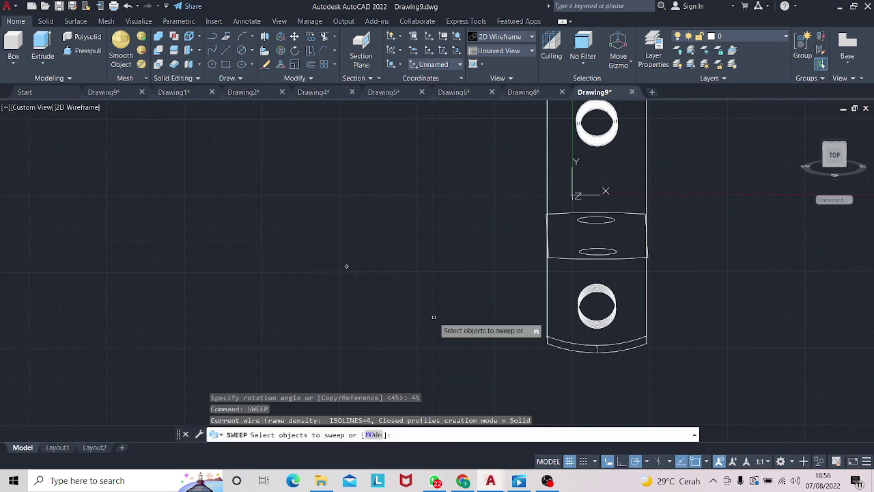
pyautogui.click(347, 266)
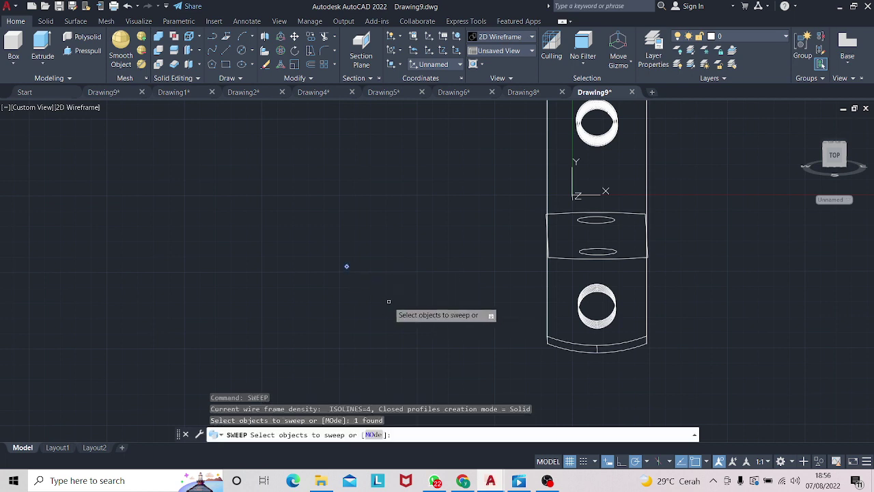
pyautogui.press('Return')
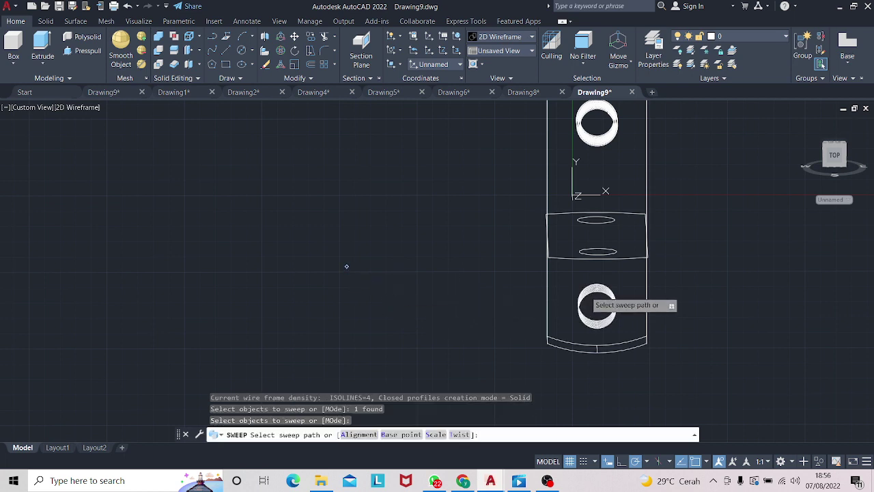
pyautogui.press('Escape')
pyautogui.press('Return')
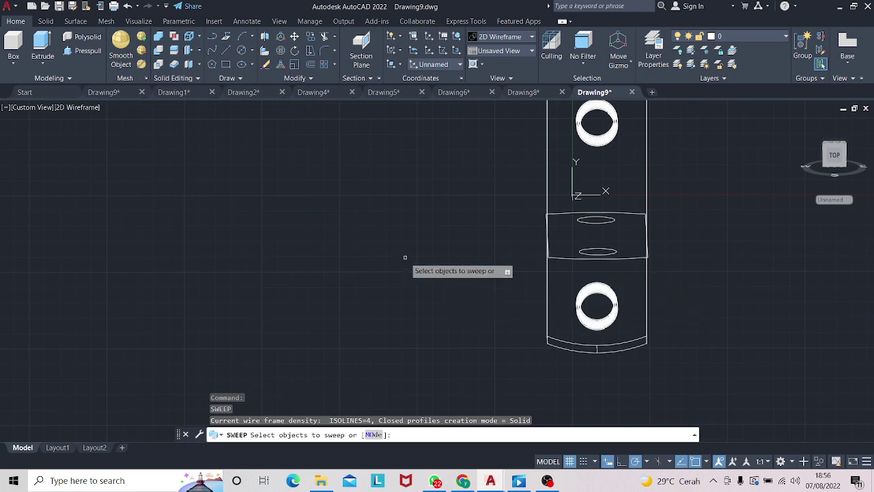
pyautogui.press('Return')
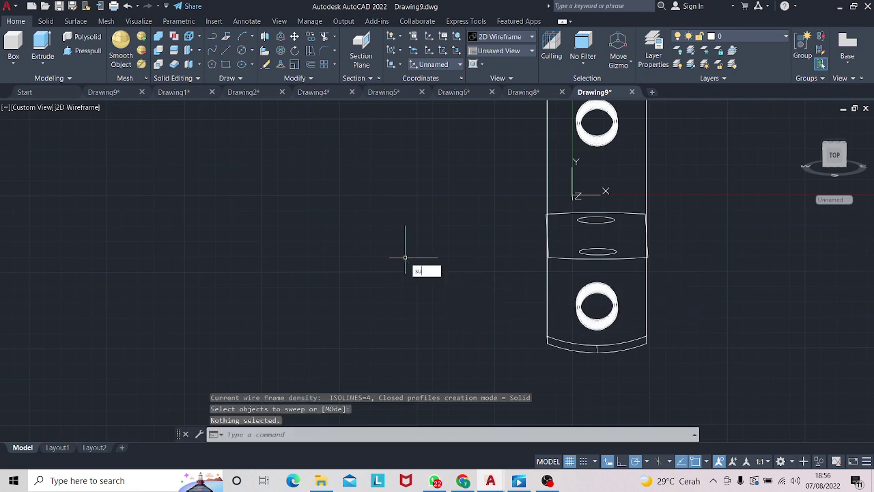
# - Subtract the top and bottom cylinders from the plate to open both holes
pyautogui.click(450, 283)
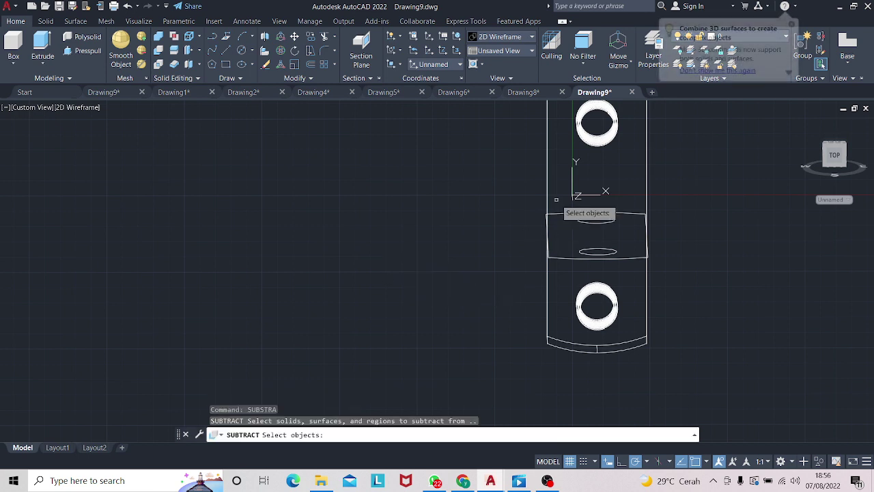
pyautogui.click(555, 192)
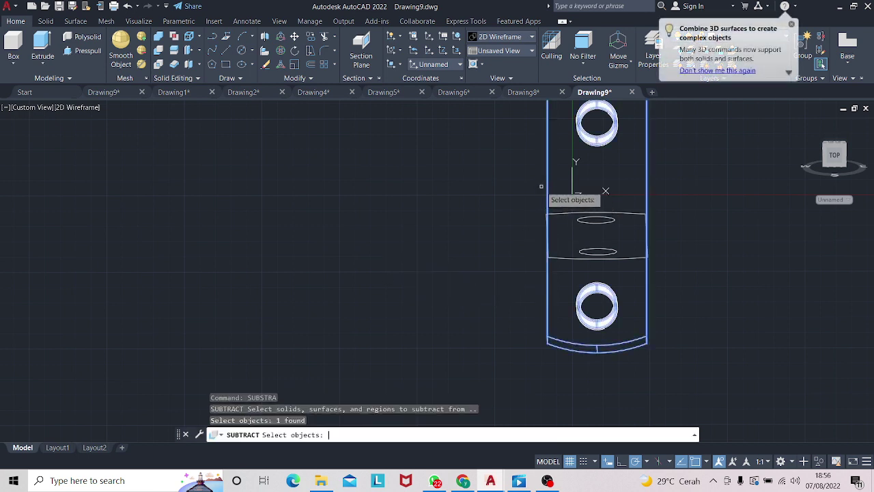
pyautogui.press('Return')
pyautogui.click(601, 116)
pyautogui.press('Return')
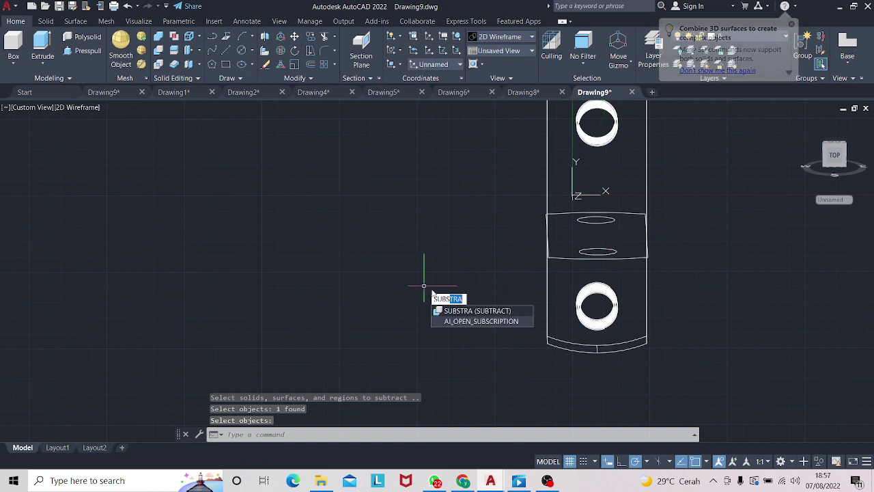
pyautogui.press('Return')
pyautogui.click(546, 271)
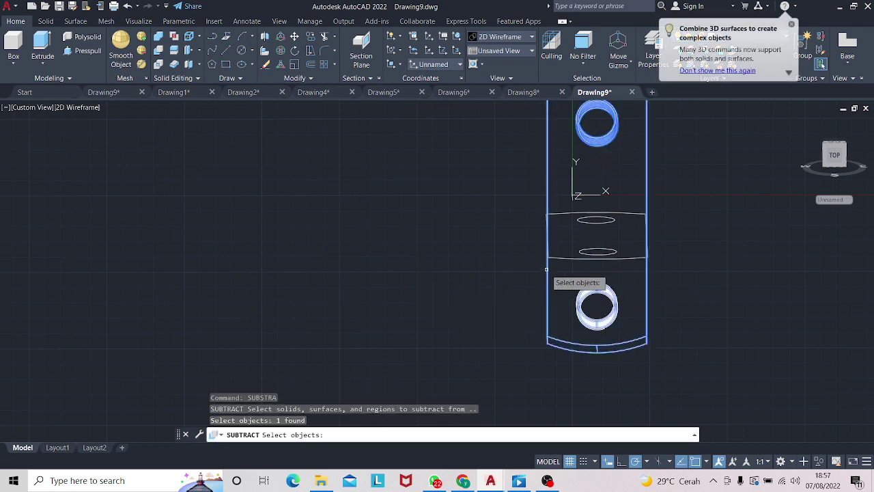
pyautogui.press('Return')
pyautogui.click(602, 295)
pyautogui.press('Return')
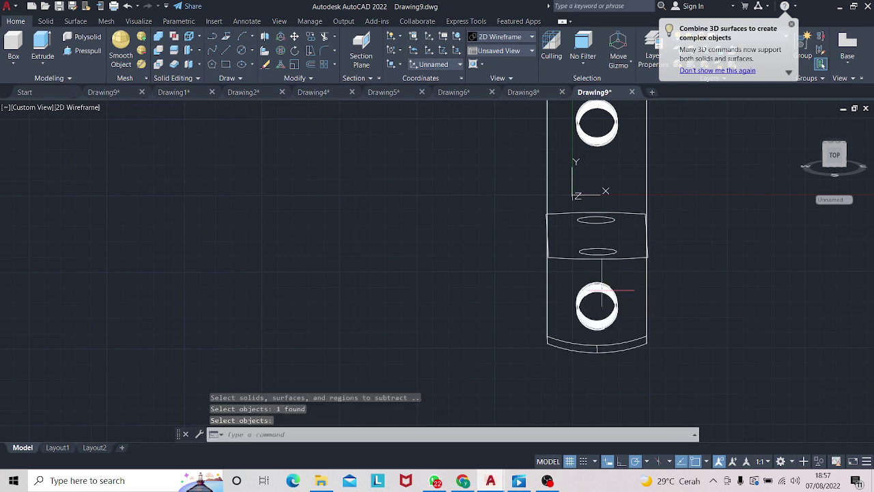
# - Move the plate to the left of the origin
pyautogui.scroll(-4, 772, 273)
pyautogui.scroll(2, 773, 277)
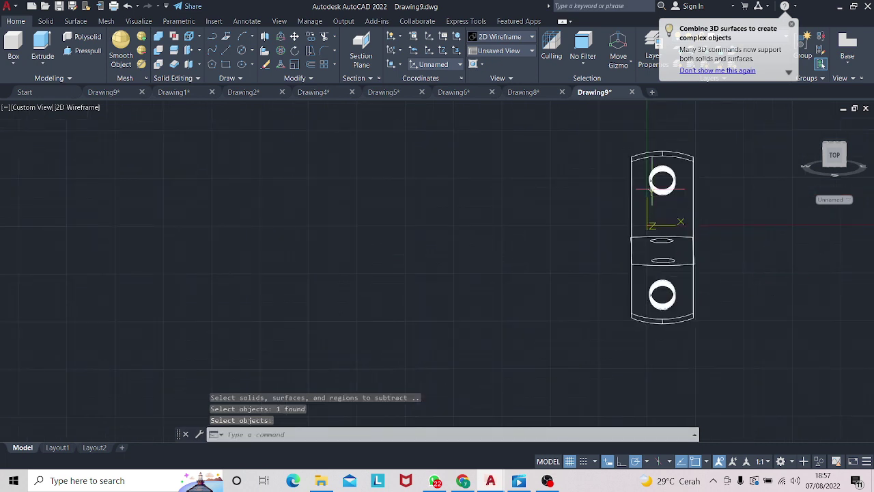
pyautogui.click(660, 165)
pyautogui.moveTo(659, 165); pyautogui.dragTo(493, 168)
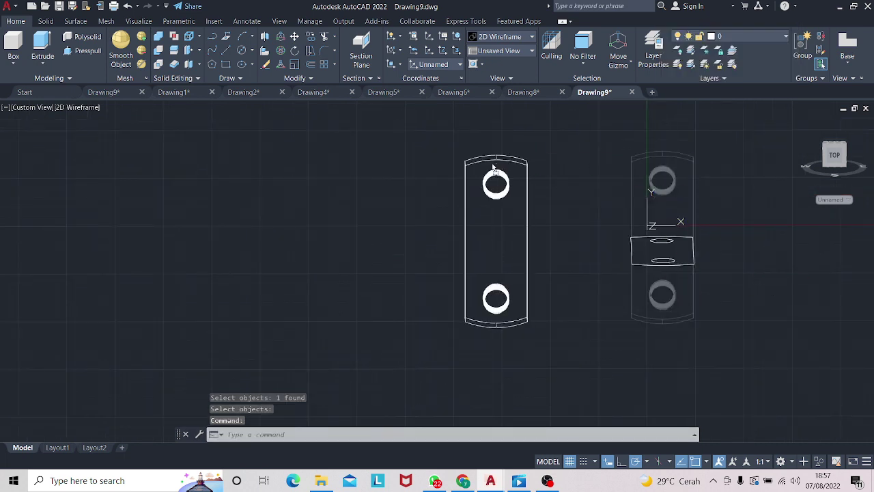
pyautogui.click(511, 171)
# - Window-select and delete the leftover middle band pieces
pyautogui.click(595, 189)
pyautogui.click(743, 324)
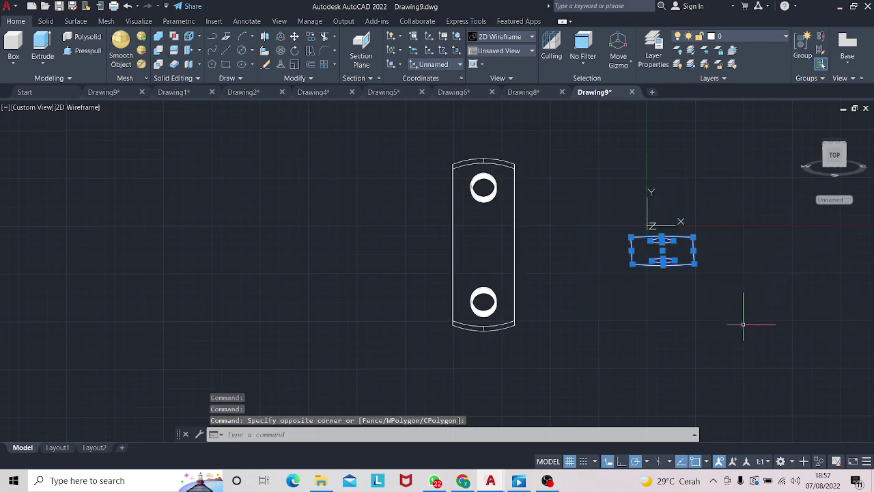
pyautogui.press('Delete')
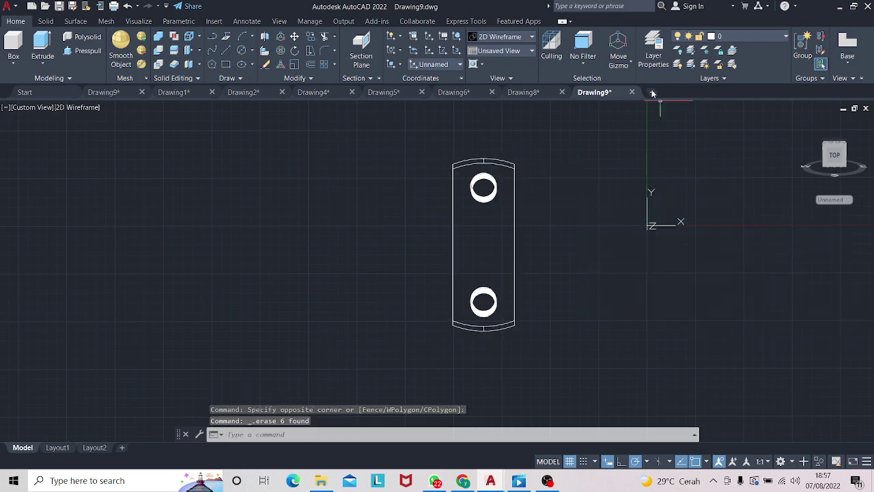
# - Close Drawing8 without saving its changes
pyautogui.click(534, 96)
pyautogui.scroll(-3, 580, 177)
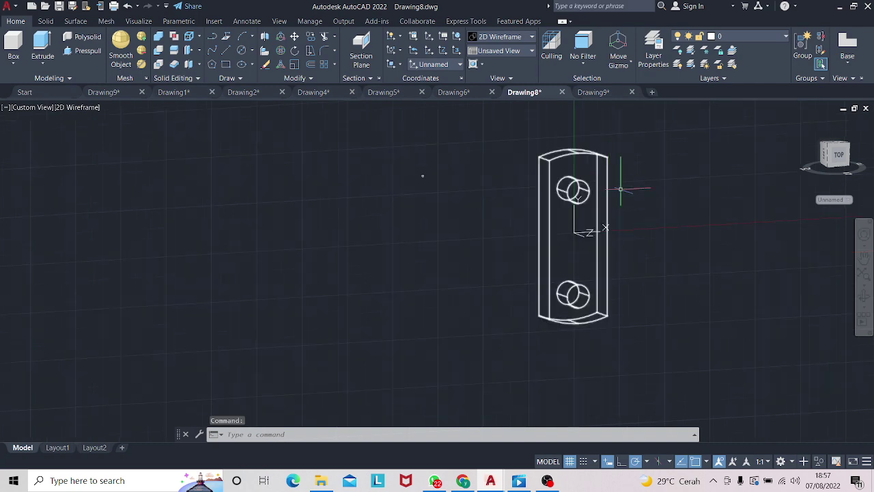
pyautogui.click(450, 95)
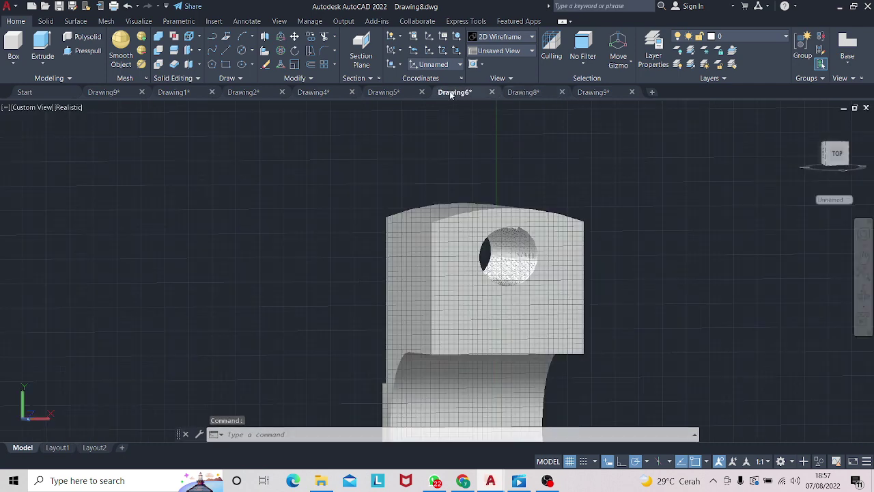
pyautogui.scroll(-3, 498, 109)
pyautogui.click(523, 99)
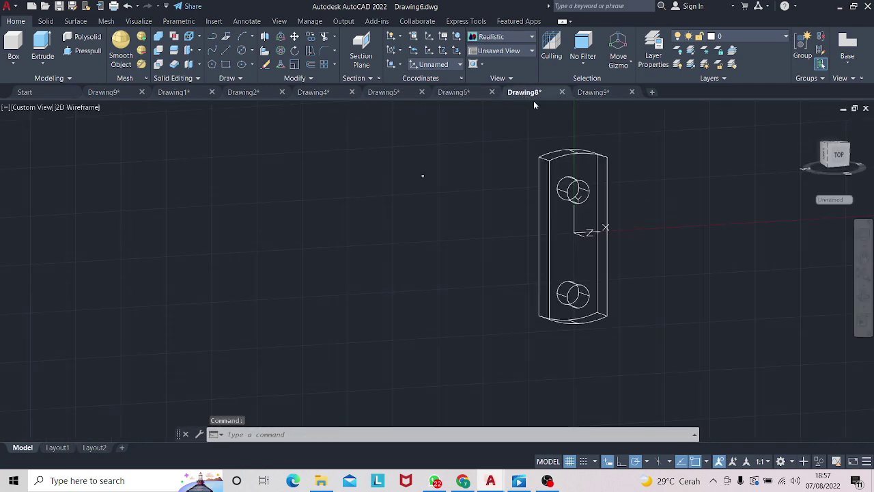
pyautogui.click(563, 93)
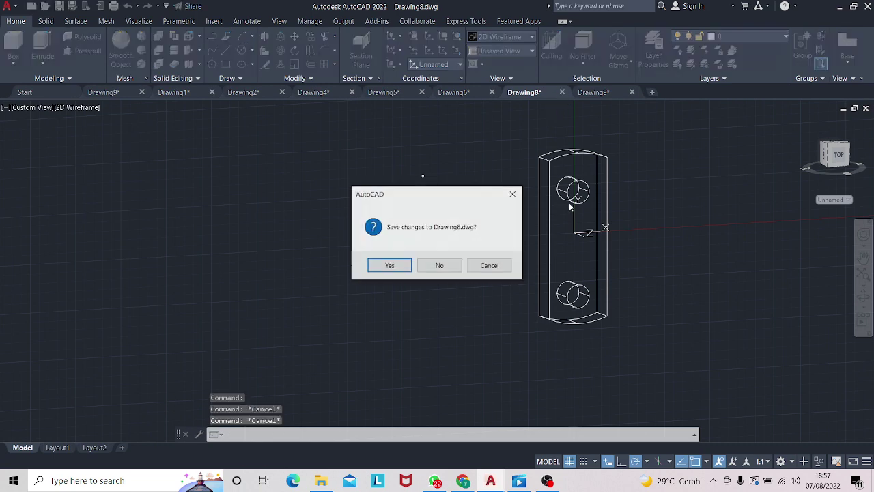
pyautogui.click(439, 264)
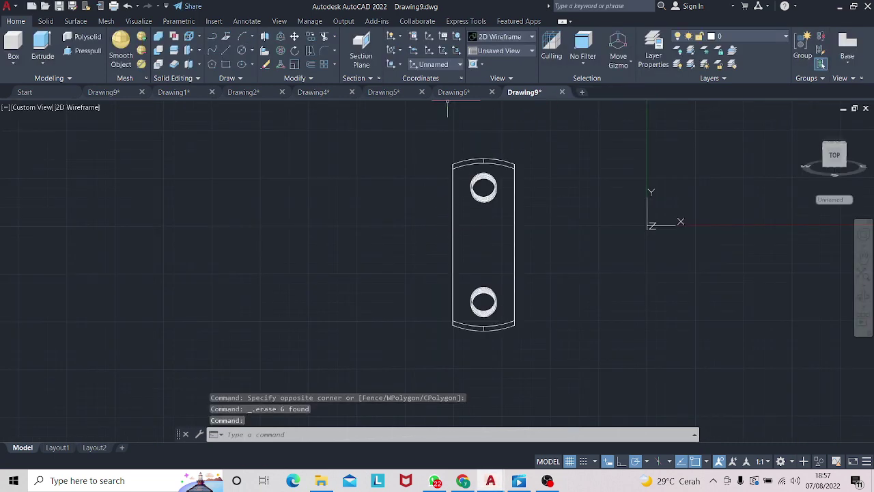
# - Start a new blank drawing from Drawing9
pyautogui.click(451, 92)
pyautogui.click(523, 92)
pyautogui.click(582, 93)
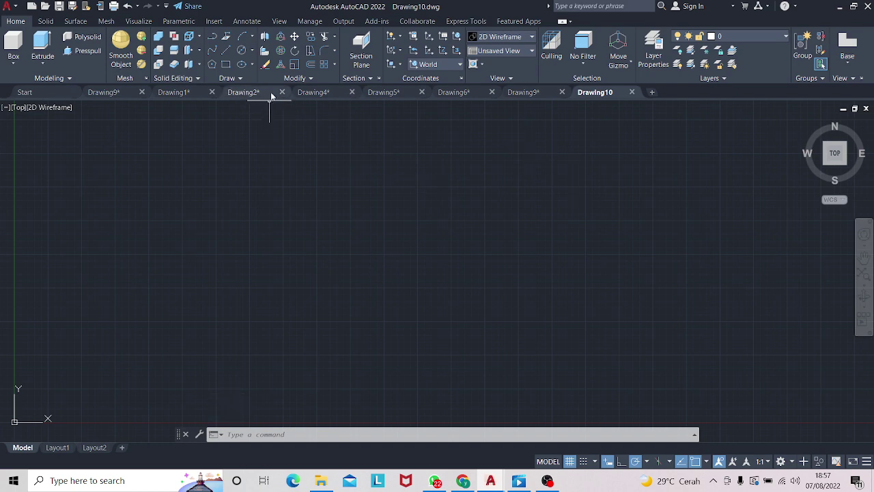
# - Draw a 30-diameter circle and move it to the right
pyautogui.click(242, 53)
pyautogui.click(398, 180)
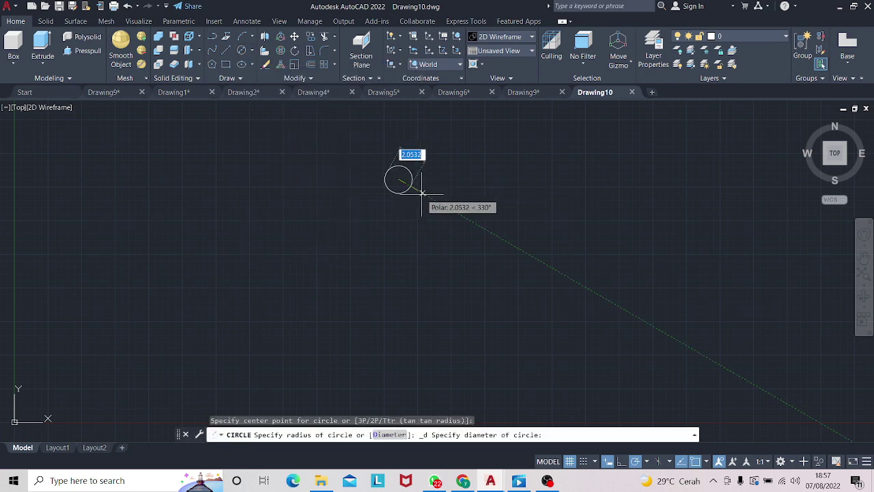
pyautogui.write('30')
pyautogui.press('Return')
pyautogui.scroll(-2, 419, 184)
pyautogui.scroll(-5, 417, 164)
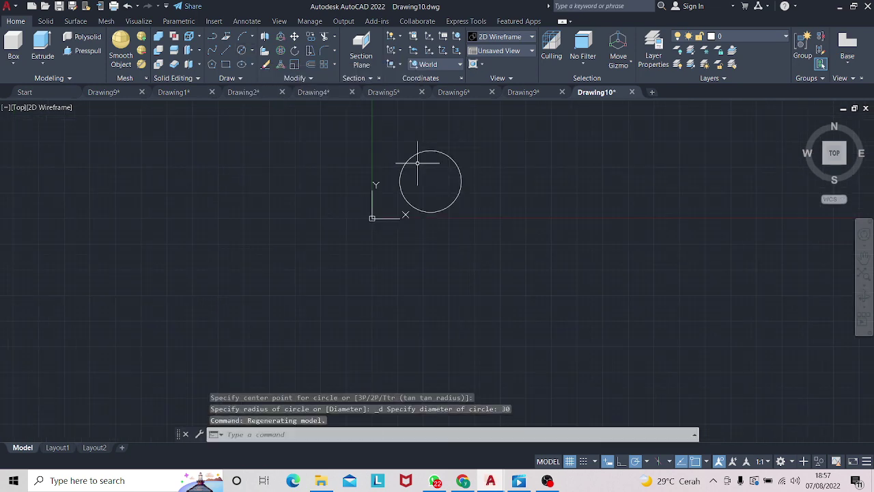
pyautogui.click(390, 139)
pyautogui.click(555, 234)
pyautogui.moveTo(430, 150); pyautogui.dragTo(716, 135, button='right')
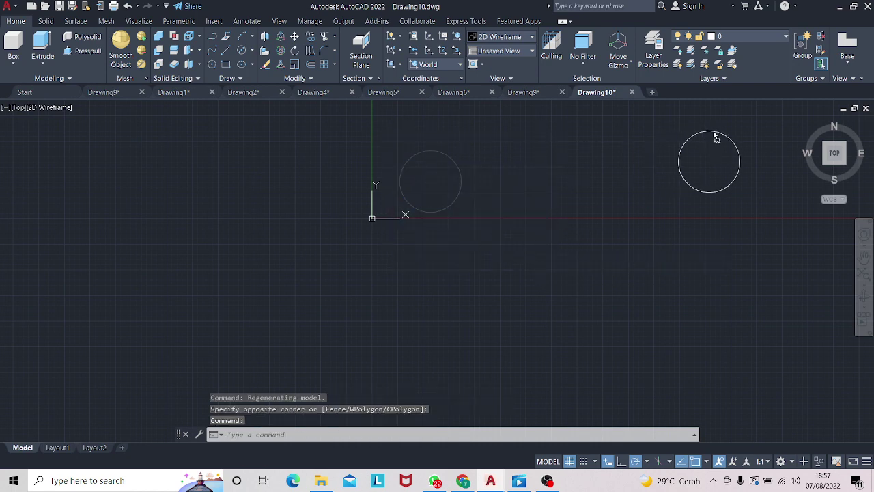
pyautogui.click(734, 139)
pyautogui.moveTo(683, 189); pyautogui.dragTo(338, 130, button='middle')
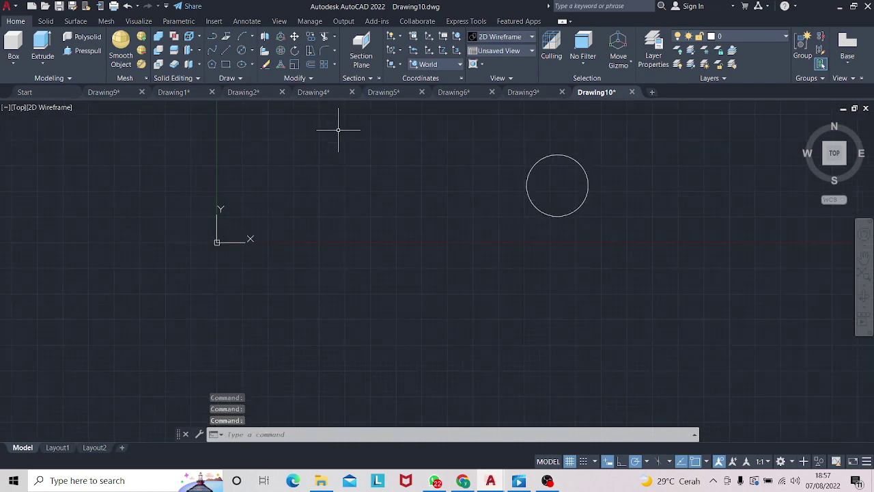
# - Add a second 30-diameter circle centred 150 below the first
pyautogui.click(239, 53)
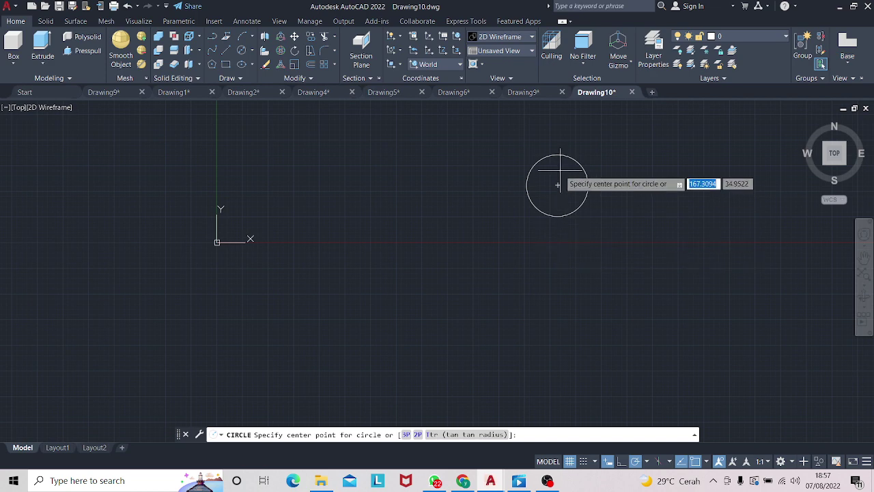
pyautogui.write('15')
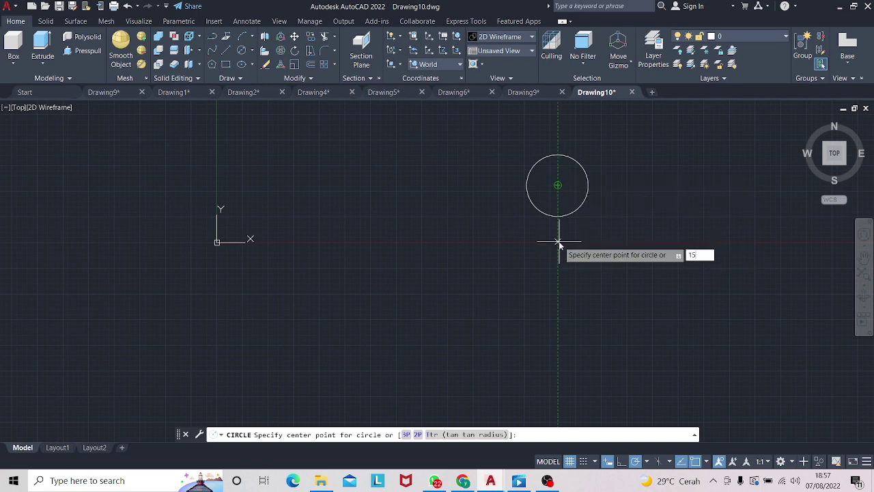
pyautogui.write('0')
pyautogui.press('Return')
pyautogui.write('d')
pyautogui.press('Return')
pyautogui.write('30')
pyautogui.press('Return')
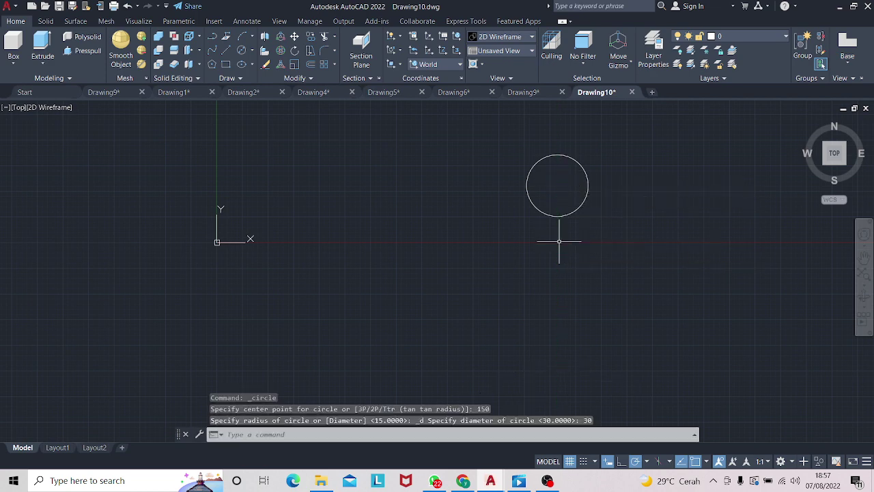
pyautogui.scroll(-4, 581, 236)
pyautogui.scroll(-2, 593, 327)
pyautogui.scroll(2, 574, 304)
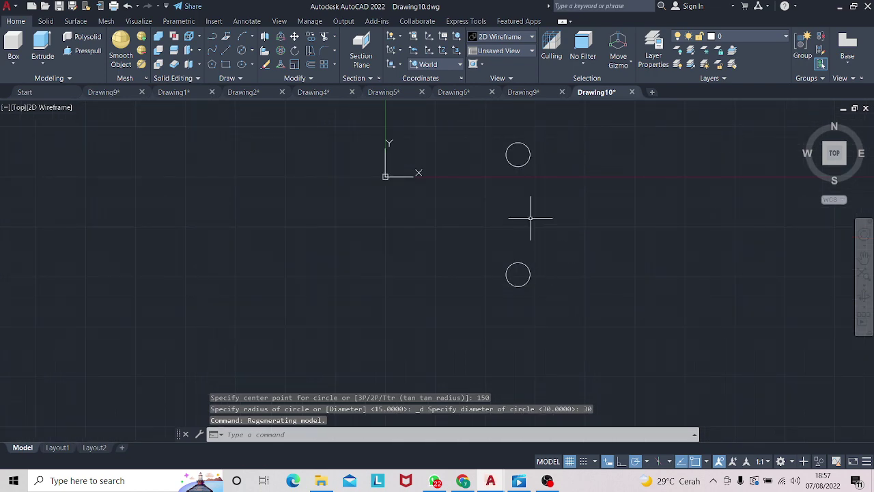
# - Draw the 220-diameter outer circle centred 75 below the top circle
pyautogui.click(245, 50)
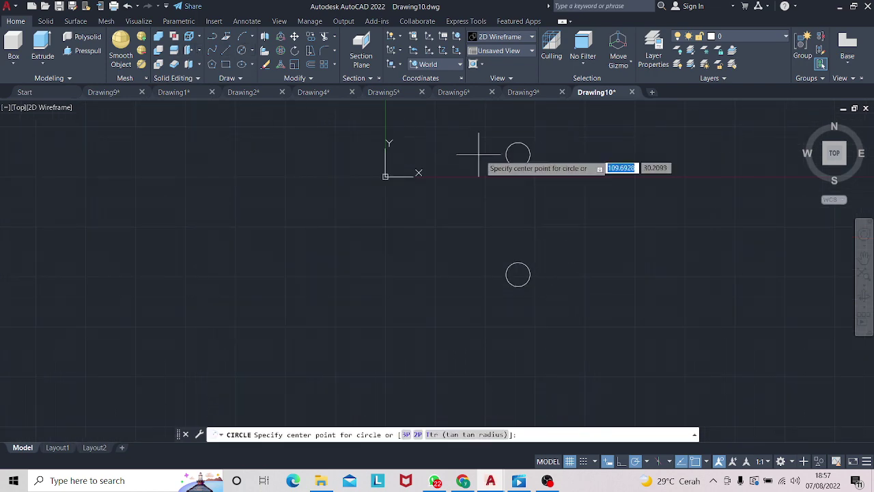
pyautogui.write('75')
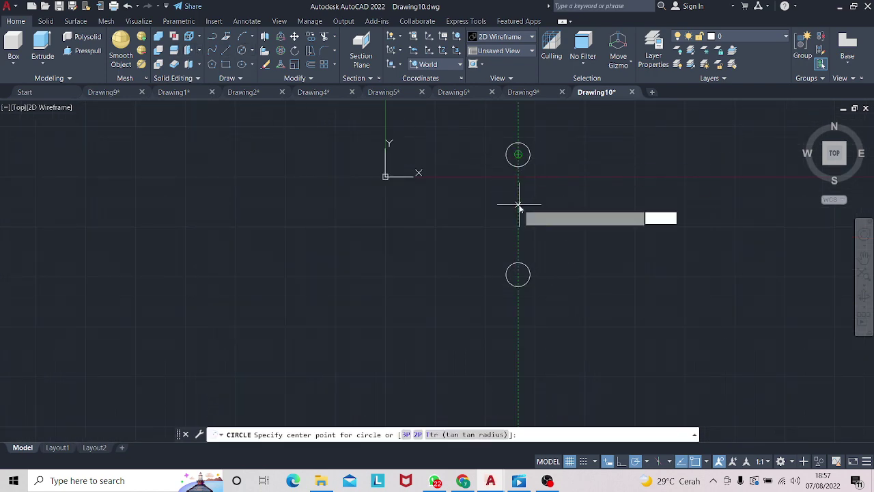
pyautogui.press('Return')
pyautogui.write('d')
pyautogui.press('Return')
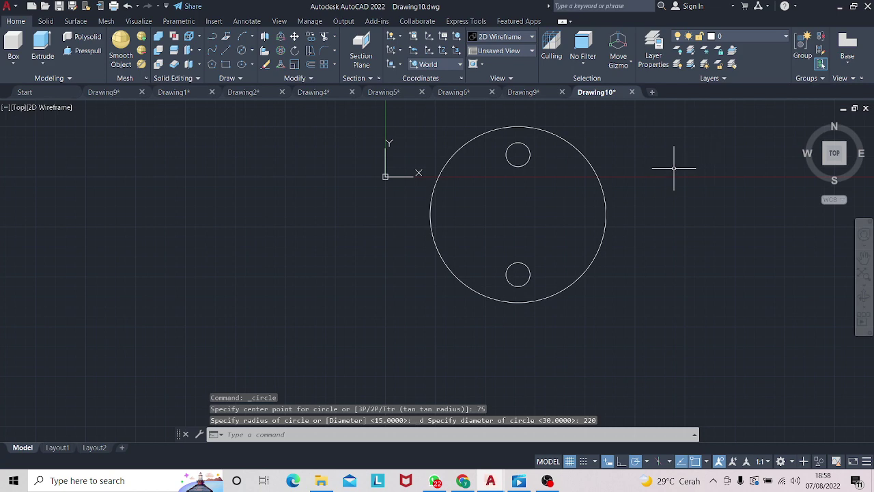
pyautogui.scroll(-2, 674, 167)
pyautogui.click(239, 52)
pyautogui.write('40')
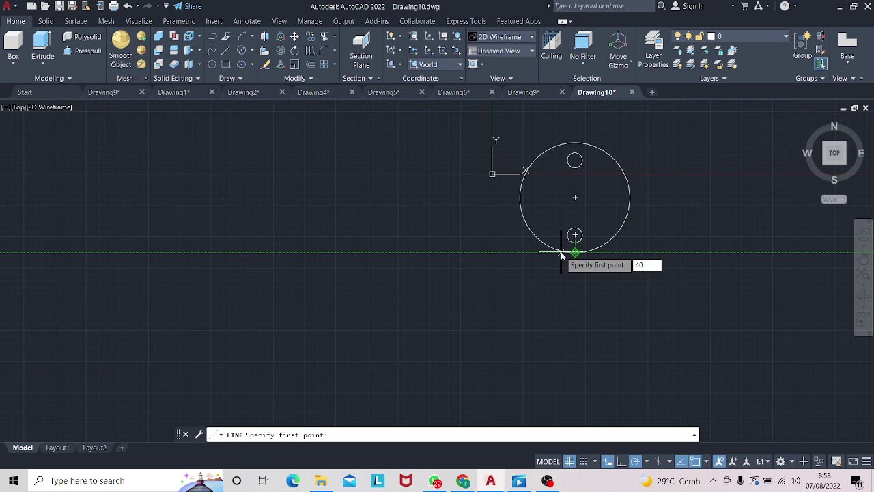
# - Draw an 80-wide rectangle of lines around the two small holes
pyautogui.press('Return')
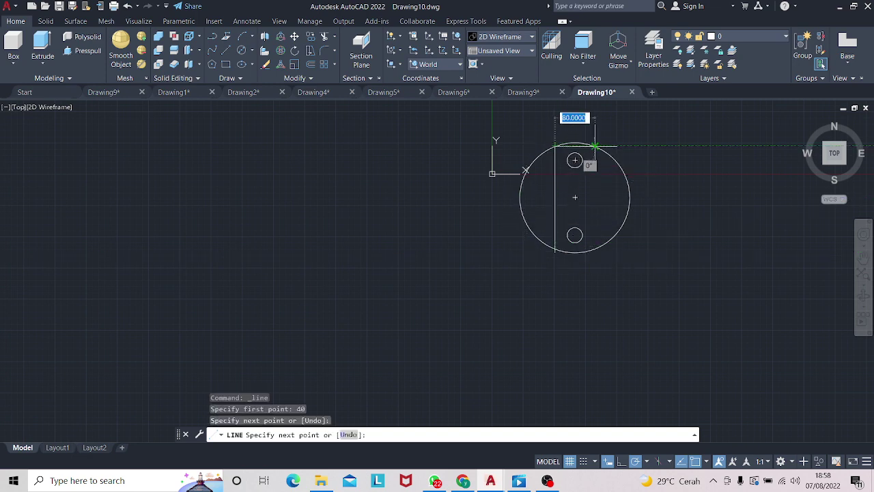
pyautogui.click(594, 146)
pyautogui.click(594, 251)
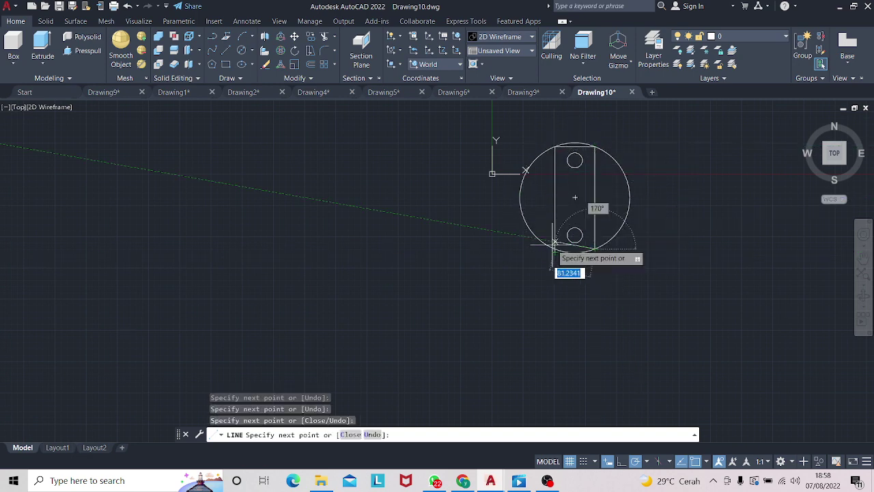
pyautogui.click(553, 244)
pyautogui.press('Escape')
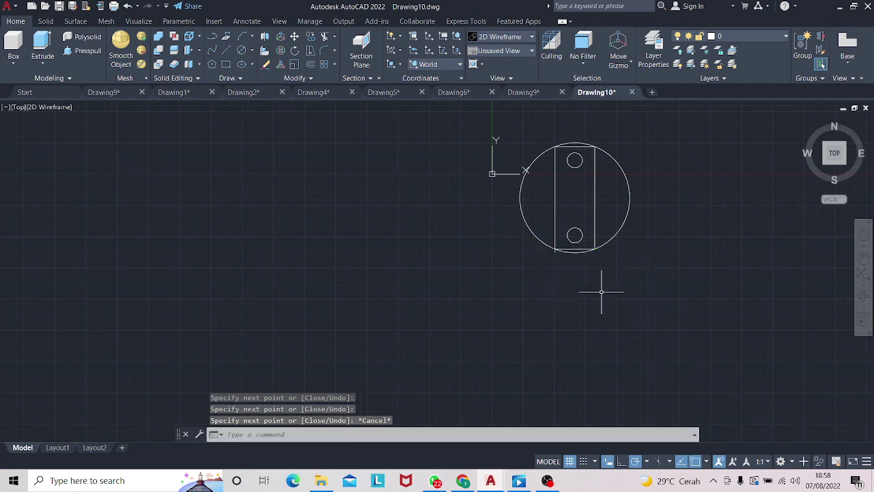
# - Trim away the big circle's side arcs and the rectangle's straight ends
pyautogui.write('rim')
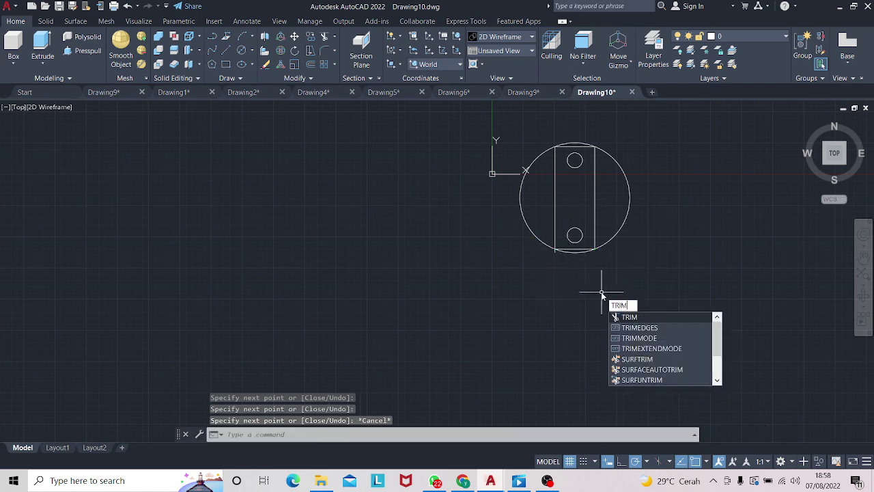
pyautogui.click(639, 318)
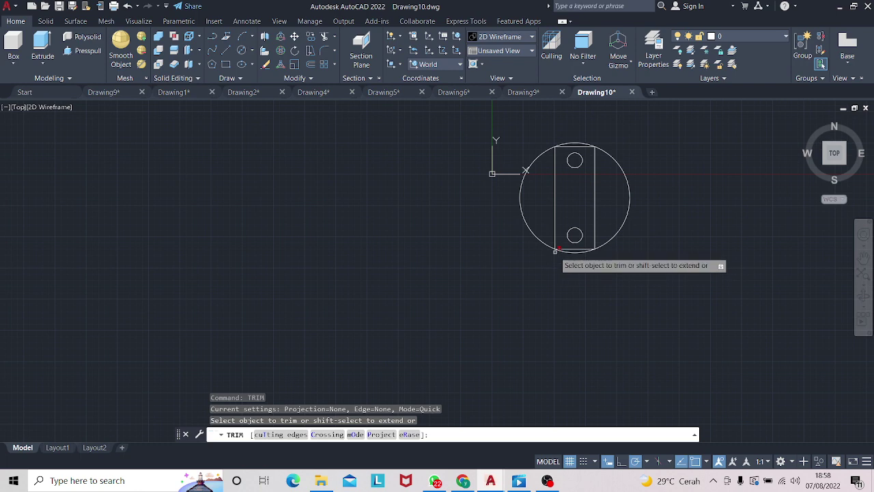
pyautogui.click(612, 239)
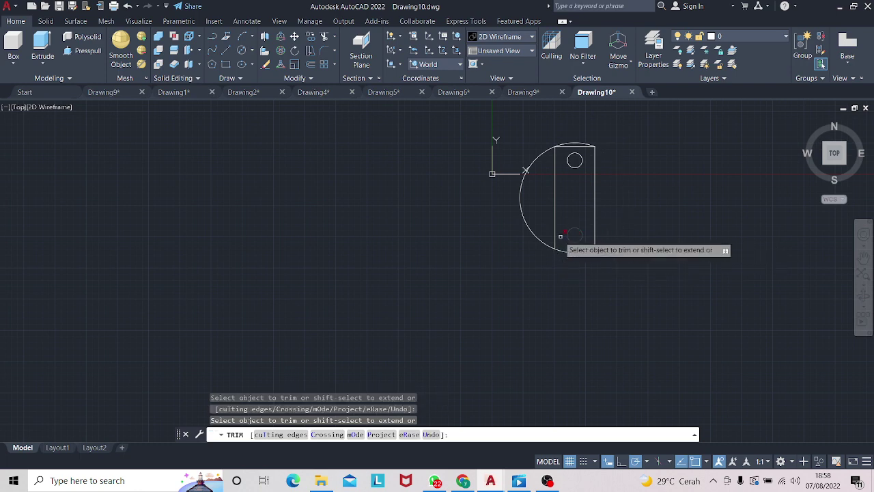
pyautogui.click(538, 237)
pyautogui.click(567, 147)
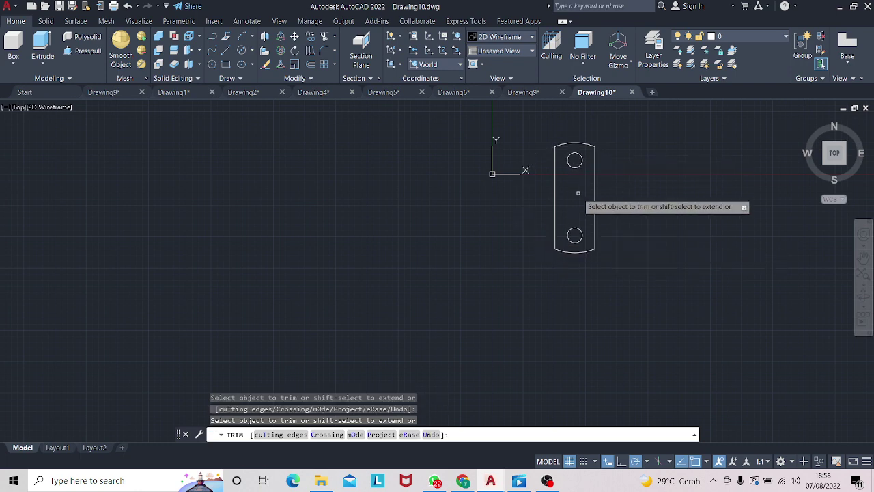
pyautogui.press('Return')
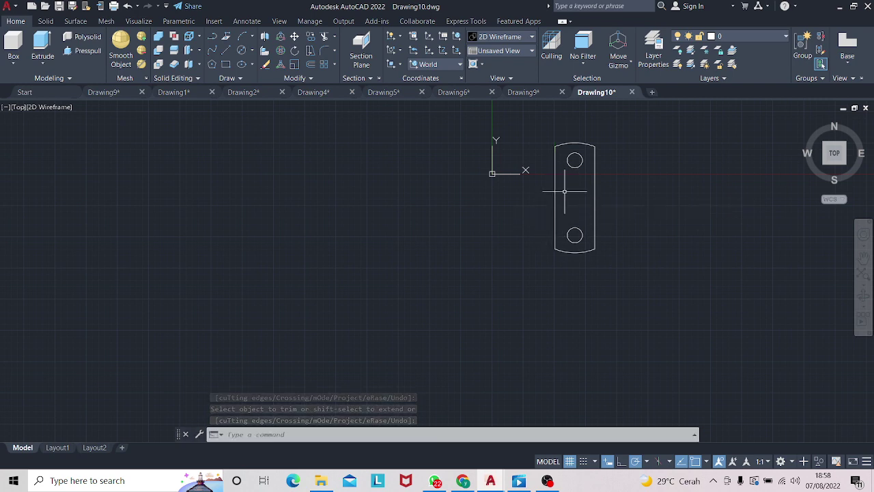
# - Press-pull the slot outline 35 units into a solid plate, then view it from above
pyautogui.click(863, 298)
pyautogui.moveTo(728, 248)
pyautogui.mouseDown()
pyautogui.moveTo(691, 207)
pyautogui.moveTo(724, 237)
pyautogui.moveTo(713, 228)
pyautogui.mouseUp()
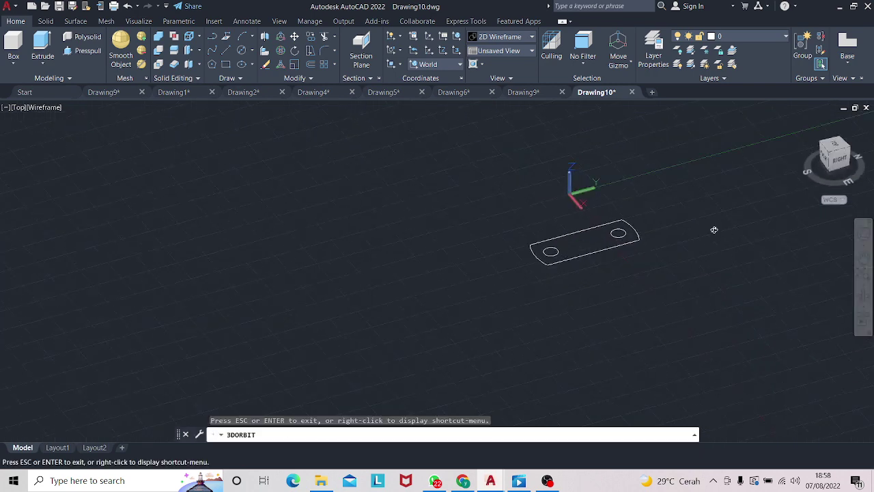
pyautogui.press('Escape')
pyautogui.click(82, 51)
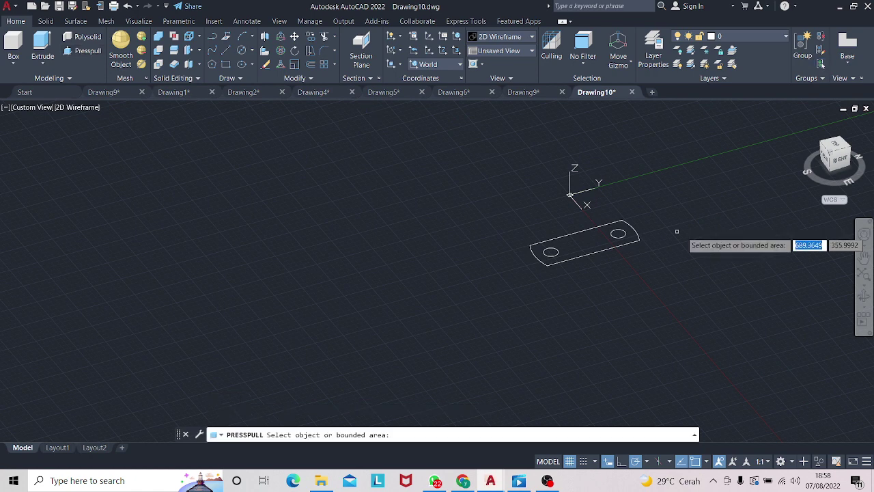
pyautogui.click(590, 239)
pyautogui.write('35')
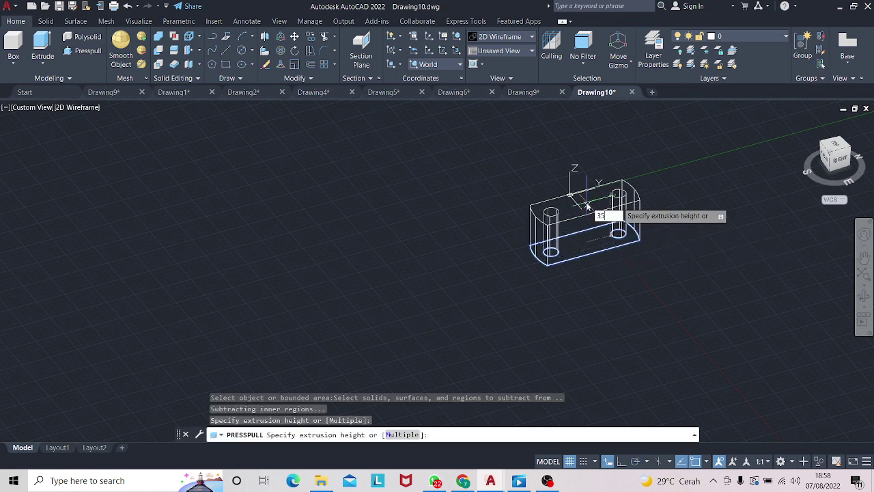
pyautogui.press('Return')
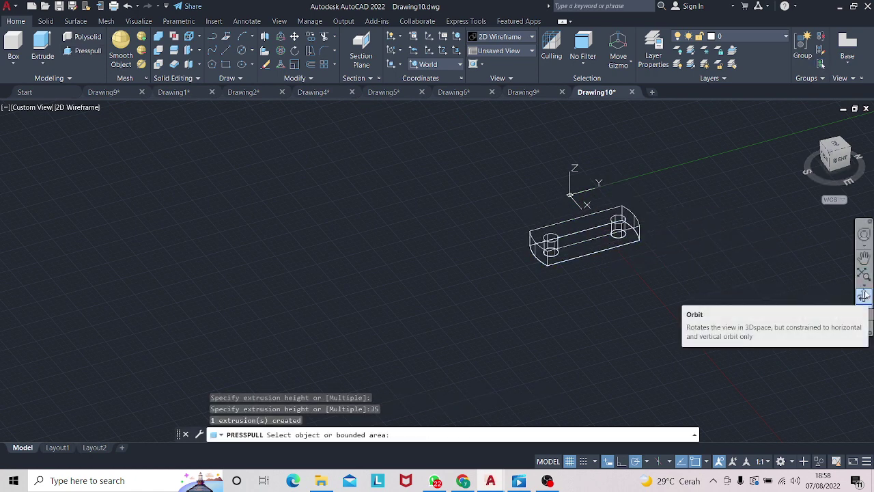
pyautogui.press('Return')
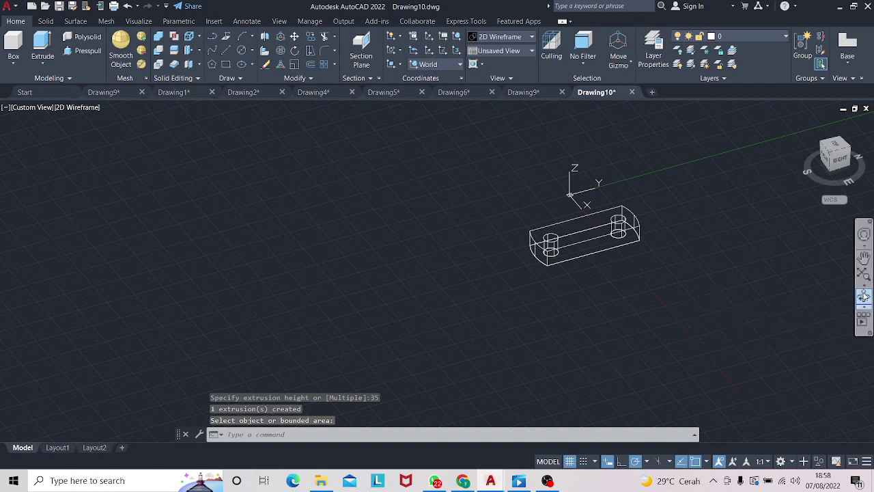
pyautogui.moveTo(713, 285)
pyautogui.keyDown('shift'); pyautogui.mouseDown(button='middle')
pyautogui.moveTo(680, 314)
pyautogui.moveTo(727, 324)
pyautogui.mouseUp(button='middle'); pyautogui.keyUp('shift')
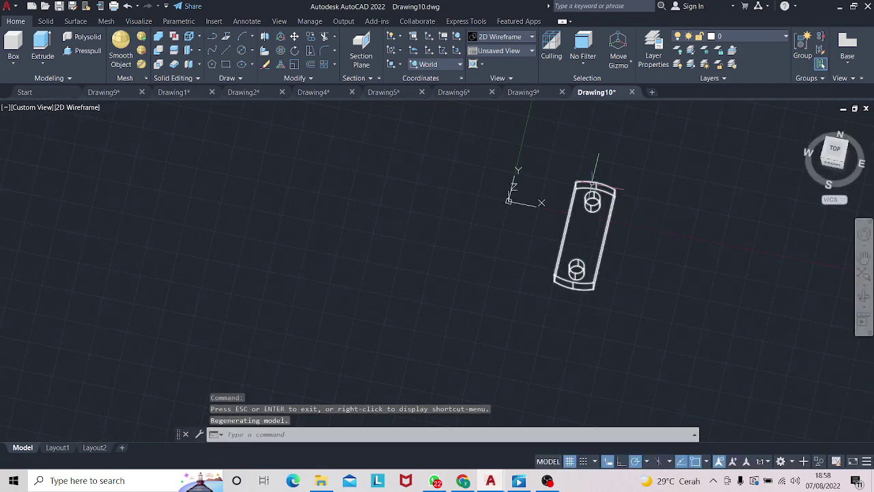
pyautogui.keyDown('shift'); pyautogui.moveTo(699, 290); pyautogui.dragTo(714, 288, button='middle'); pyautogui.keyUp('shift')
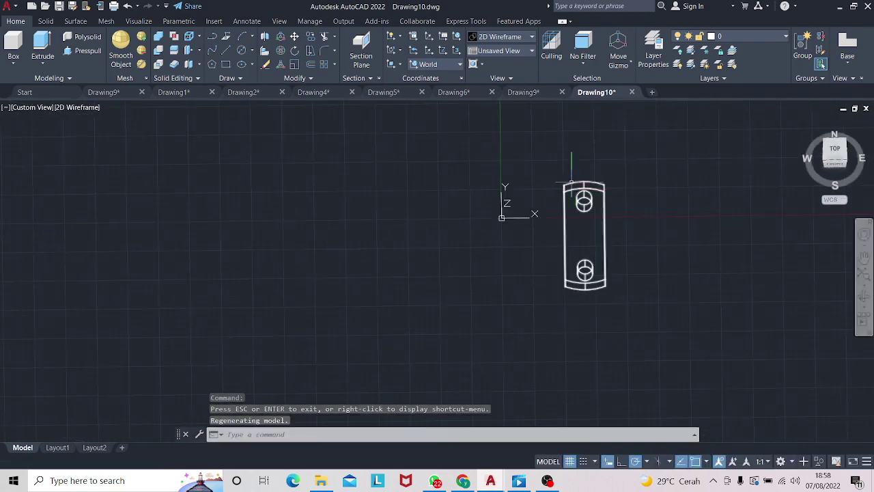
# - Rotate the slotted plate 90° about its middle with 3DROTATE
pyautogui.write('3d')
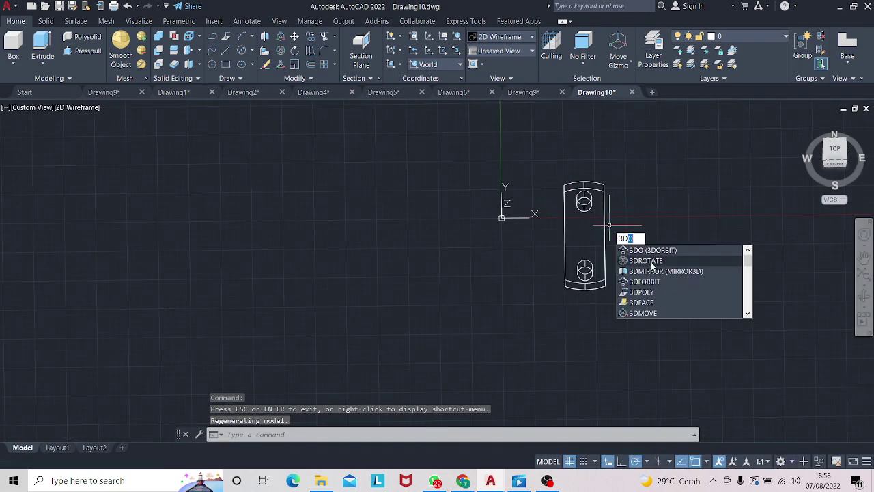
pyautogui.click(653, 267)
pyautogui.click(585, 225)
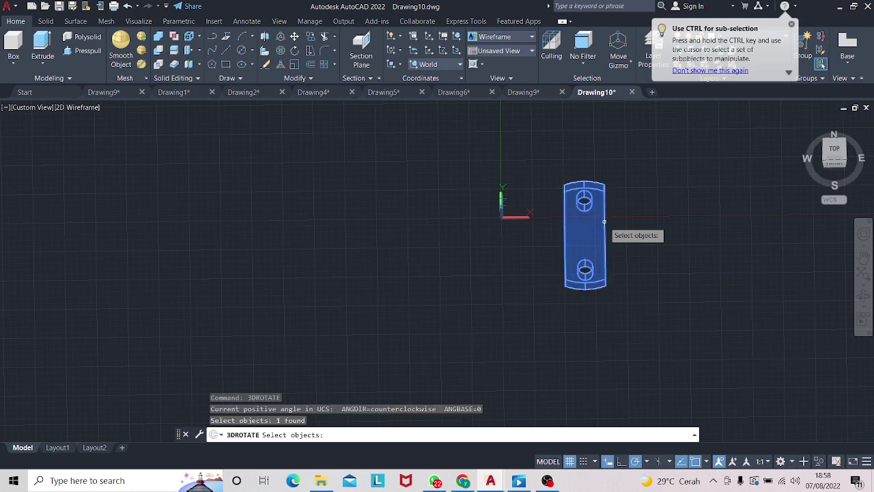
pyautogui.press('Return')
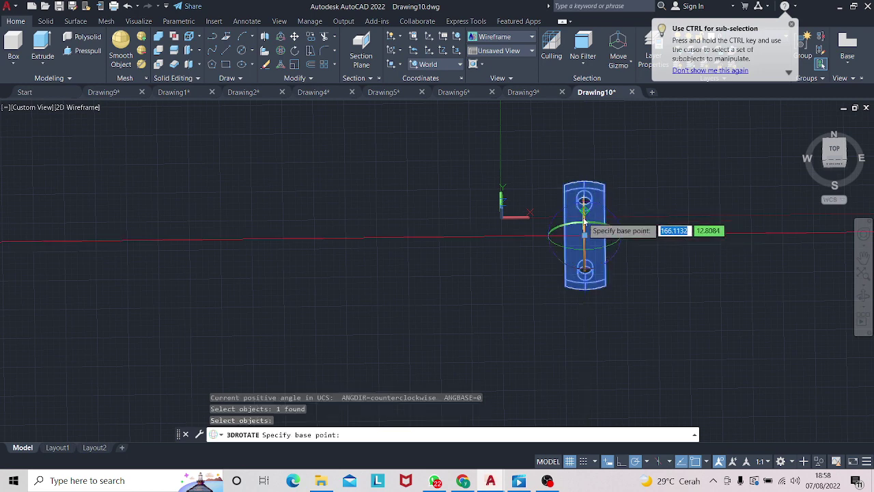
pyautogui.click(590, 207)
pyautogui.press('Return')
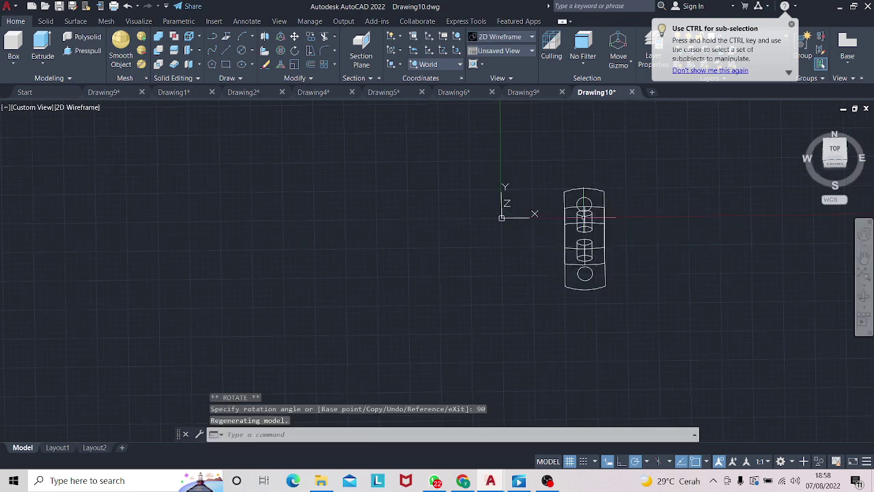
# - Move the solid plate off to the right, clear of the flat outline
pyautogui.click(863, 300)
pyautogui.moveTo(805, 288); pyautogui.dragTo(744, 251)
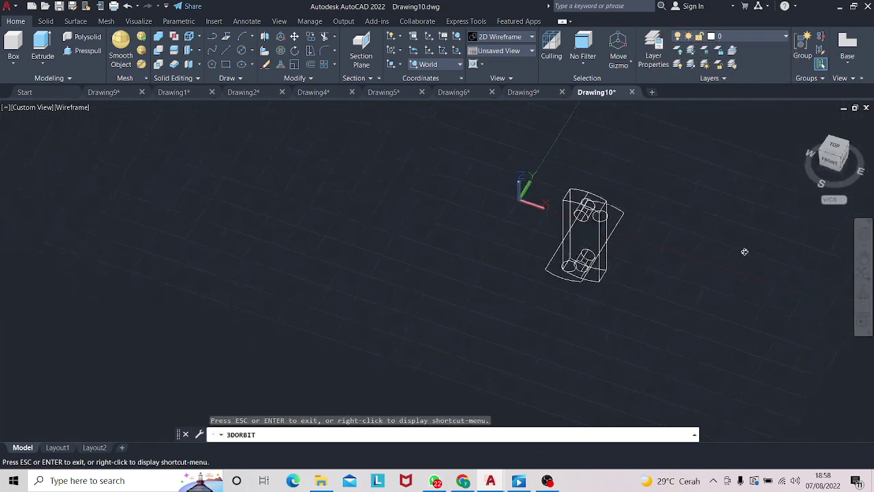
pyautogui.press('Escape')
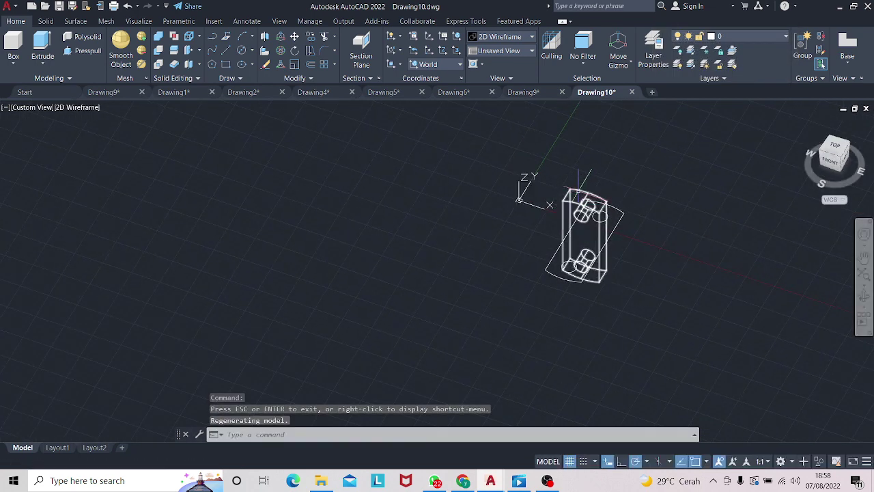
pyautogui.click(579, 194)
pyautogui.moveTo(579, 194); pyautogui.dragTo(693, 246, button='right')
pyautogui.click(718, 253)
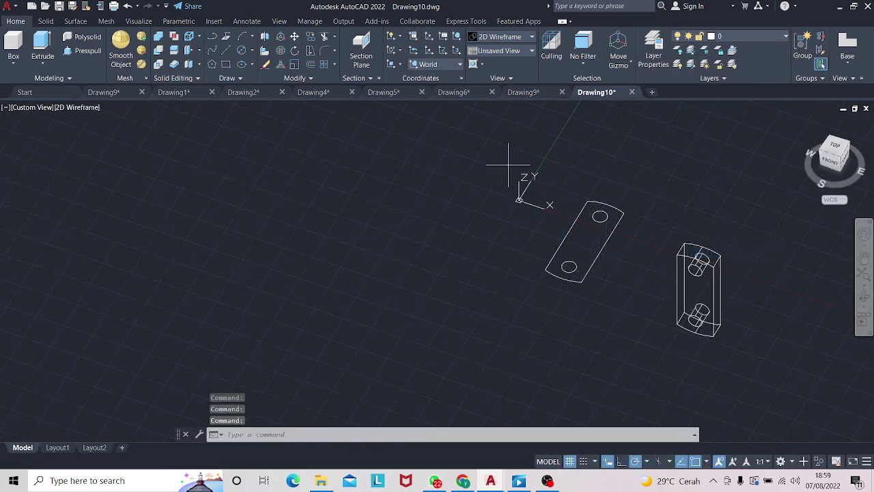
# - Erase the leftover flat outline so only the solid plate remains
pyautogui.click(511, 166)
pyautogui.click(633, 297)
pyautogui.press('Delete')
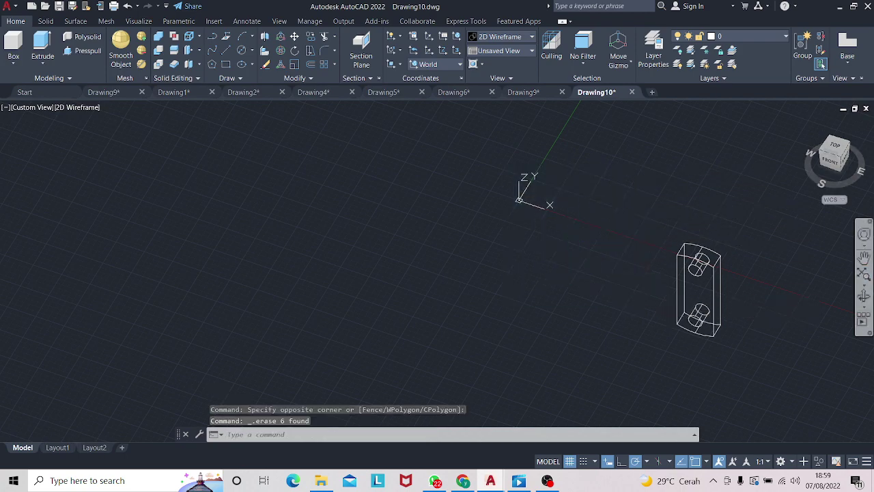
pyautogui.click(864, 295)
pyautogui.moveTo(785, 275); pyautogui.dragTo(790, 265)
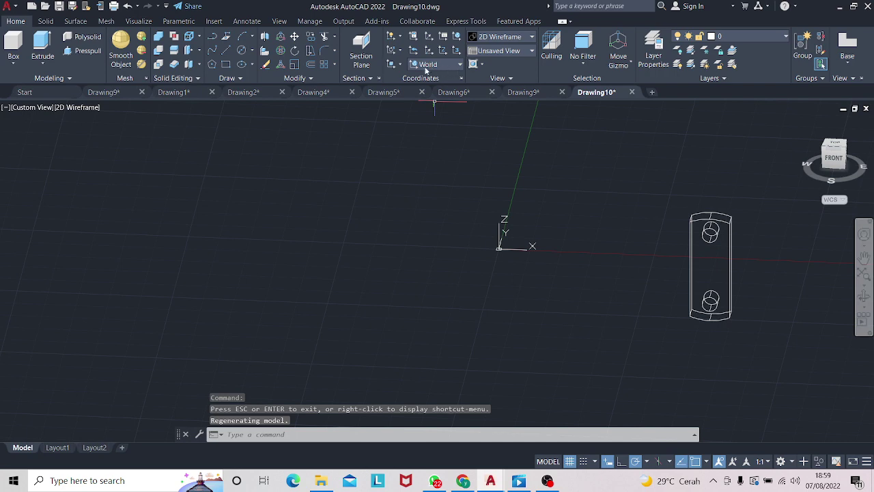
# - Align the UCS with the plate's face and view it straight on
pyautogui.click(400, 66)
pyautogui.click(702, 264)
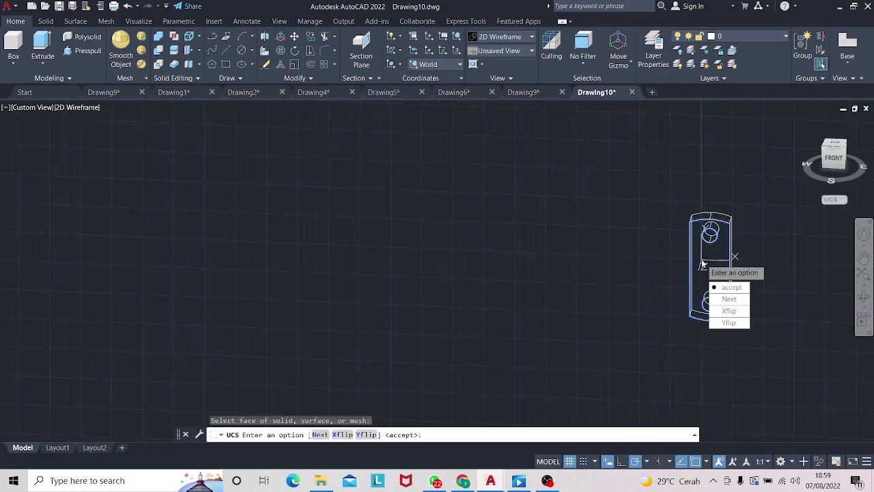
pyautogui.click(724, 287)
pyautogui.click(861, 296)
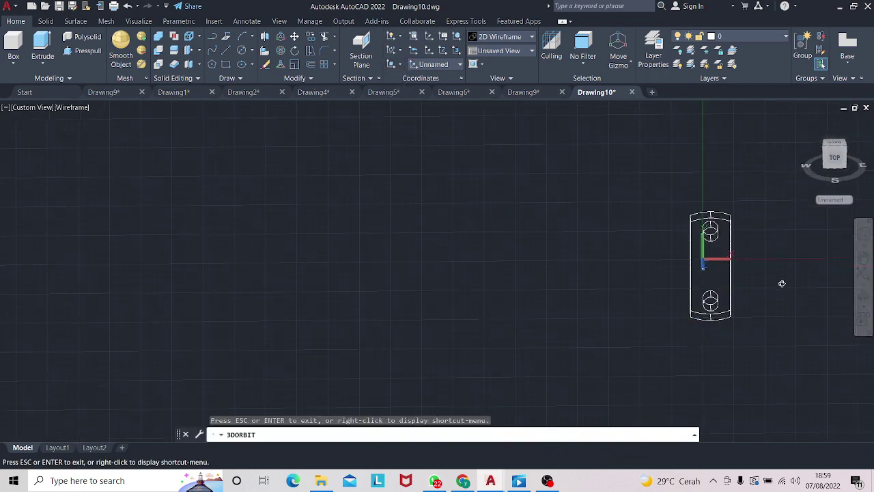
pyautogui.moveTo(782, 281)
pyautogui.mouseDown()
pyautogui.moveTo(620, 256)
pyautogui.moveTo(702, 300)
pyautogui.moveTo(604, 276)
pyautogui.moveTo(676, 289)
pyautogui.moveTo(668, 285)
pyautogui.mouseUp()
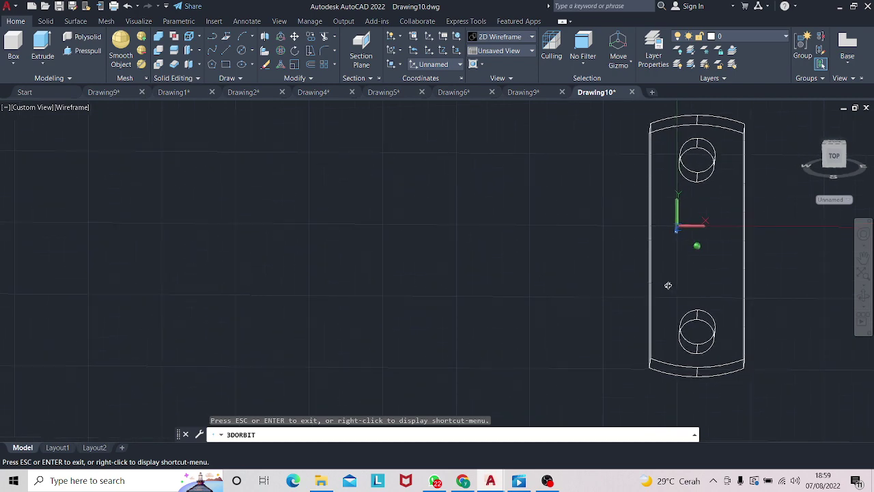
pyautogui.press('Escape')
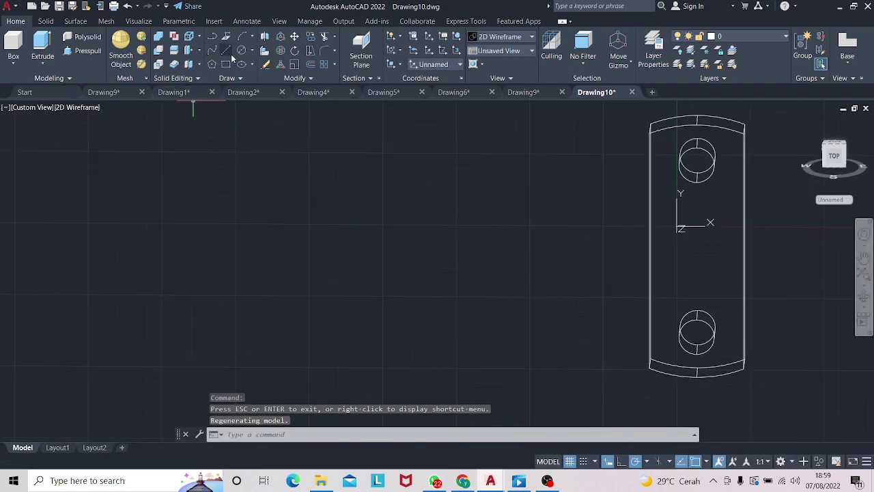
# - Start a line 22.5 units along the plate's left edge
pyautogui.click(229, 55)
pyautogui.click(654, 241)
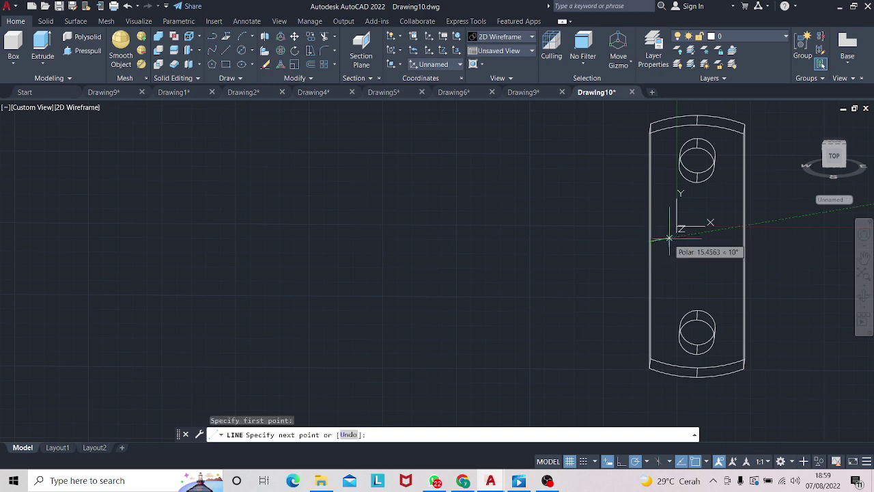
pyautogui.press('Escape')
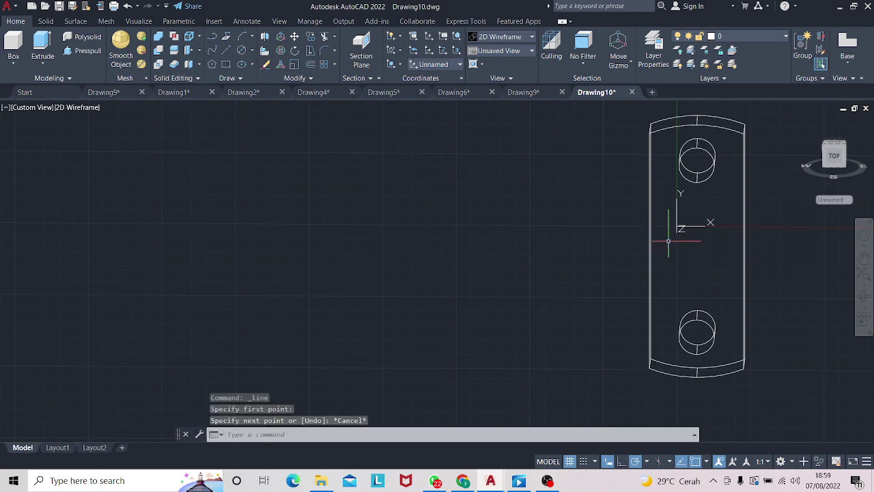
pyautogui.click(227, 49)
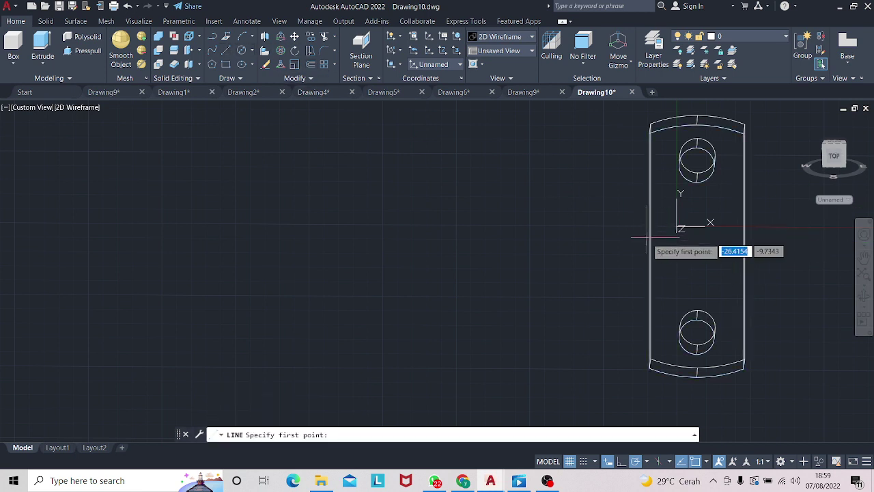
pyautogui.click(863, 287)
pyautogui.moveTo(745, 282); pyautogui.dragTo(761, 286)
pyautogui.press('Escape')
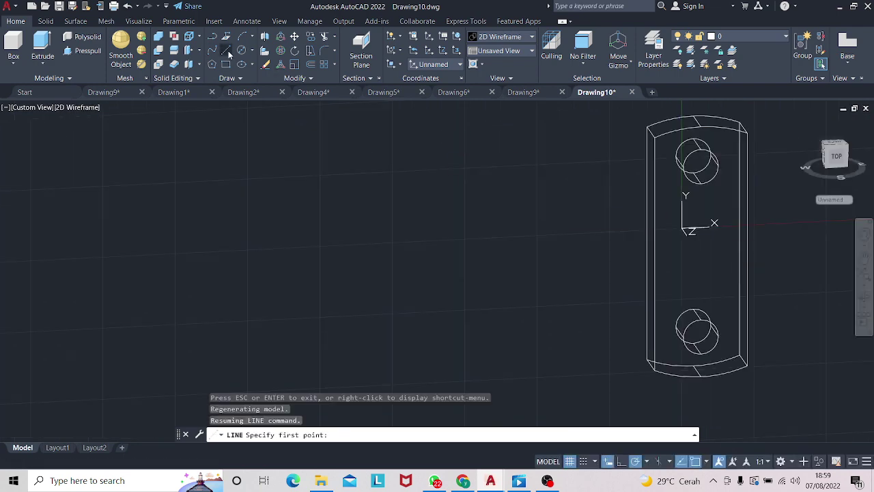
pyautogui.click(228, 51)
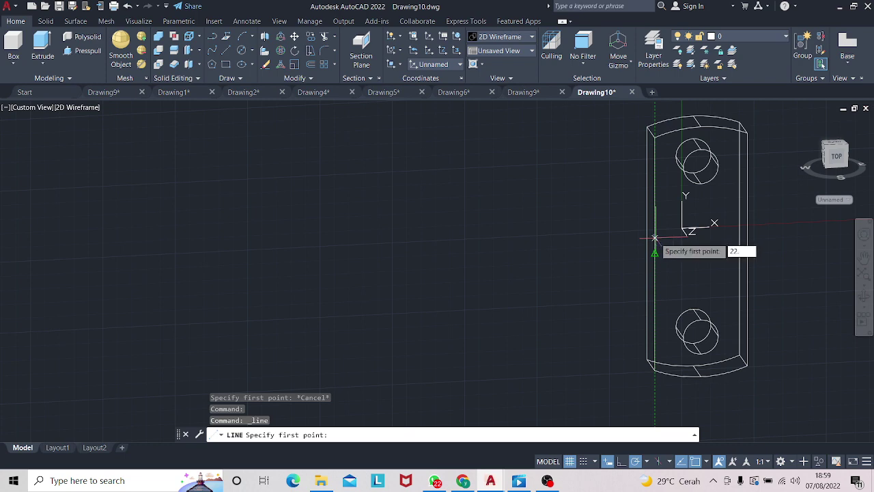
pyautogui.write('5')
pyautogui.press('Return')
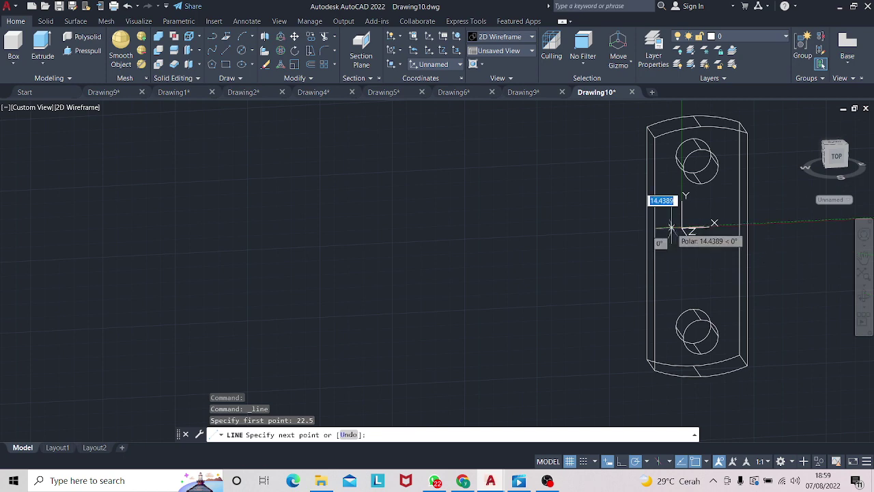
# - Draw the 8, 45 and 8 segments to close the rectangle
pyautogui.write('8')
pyautogui.press('Return')
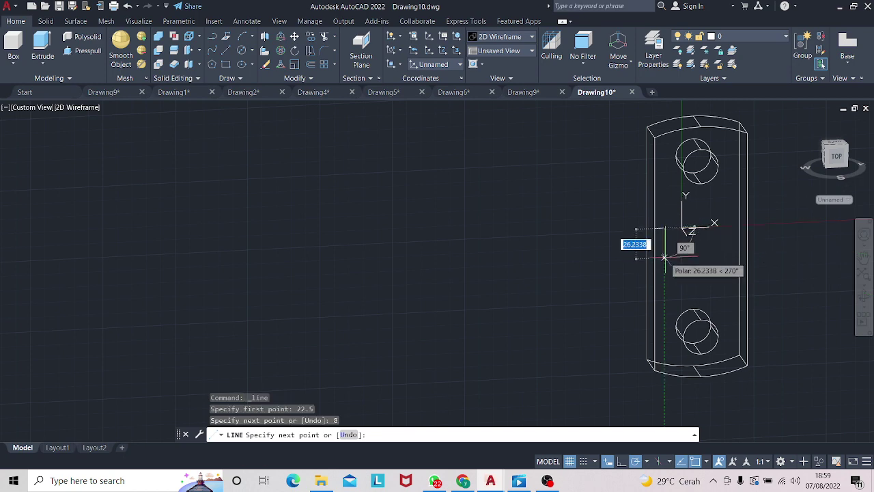
pyautogui.write('45')
pyautogui.press('Return')
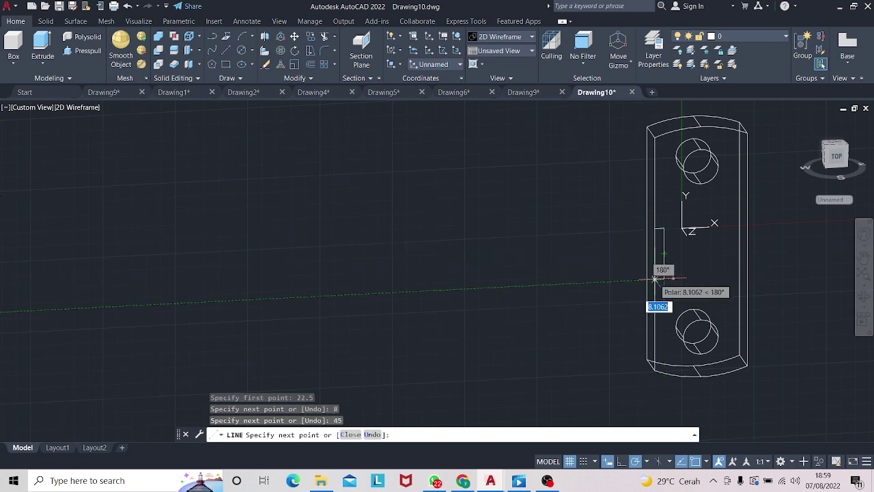
pyautogui.write('8')
pyautogui.press('Return')
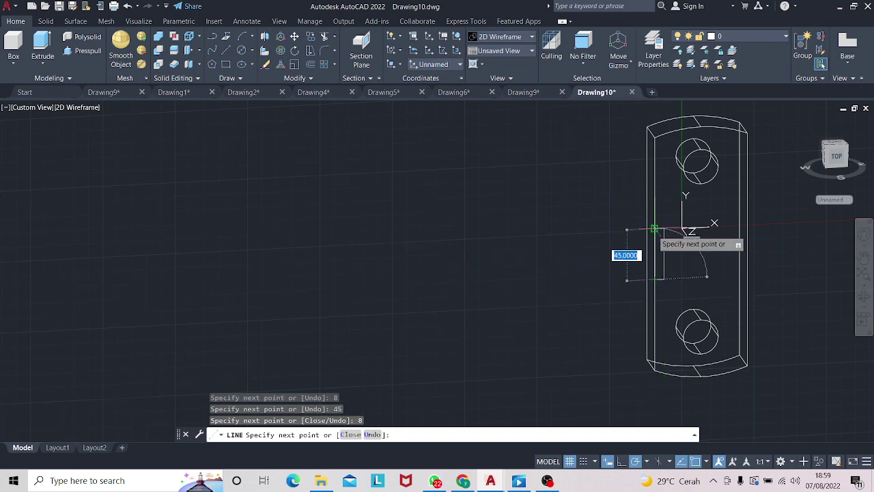
pyautogui.press('Return')
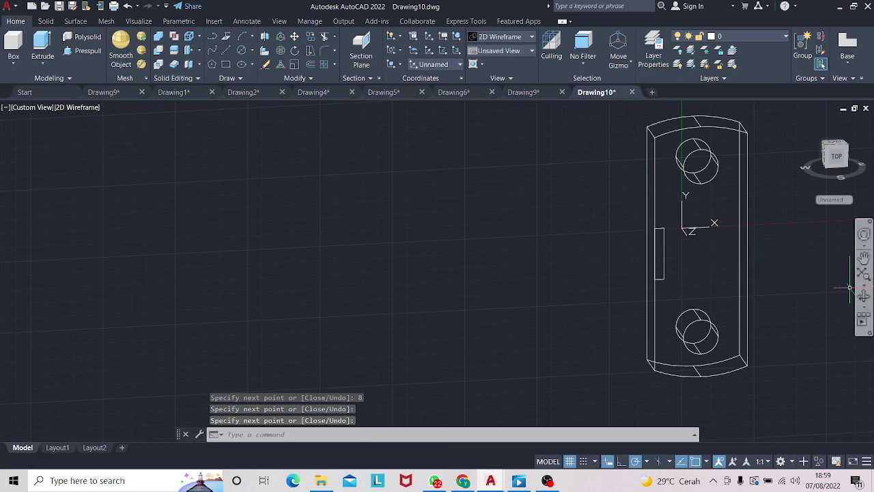
# - Press-pull the 8 by 45 rectangle into a block overlapping the plate's left edge
pyautogui.click(863, 299)
pyautogui.moveTo(817, 287); pyautogui.dragTo(832, 287)
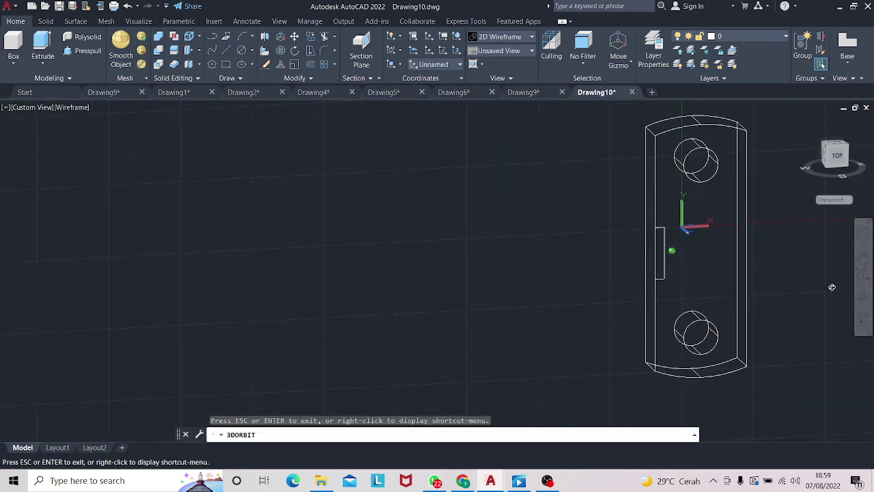
pyautogui.click(90, 54)
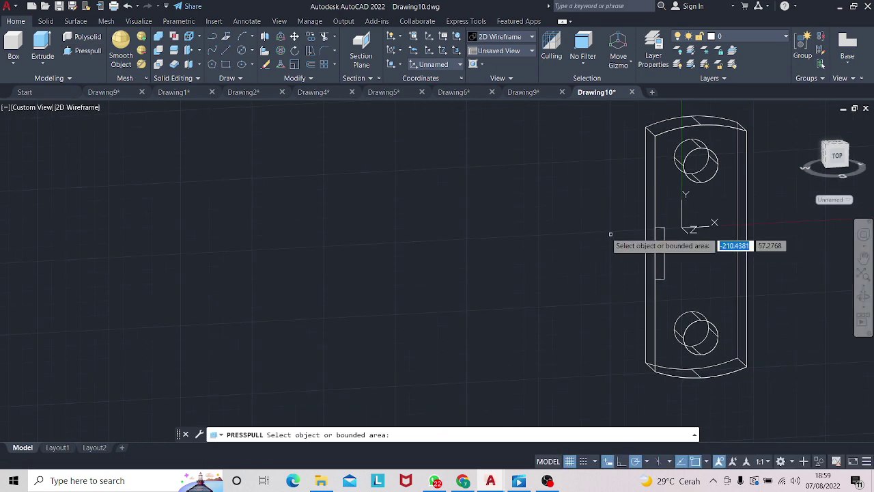
pyautogui.click(655, 251)
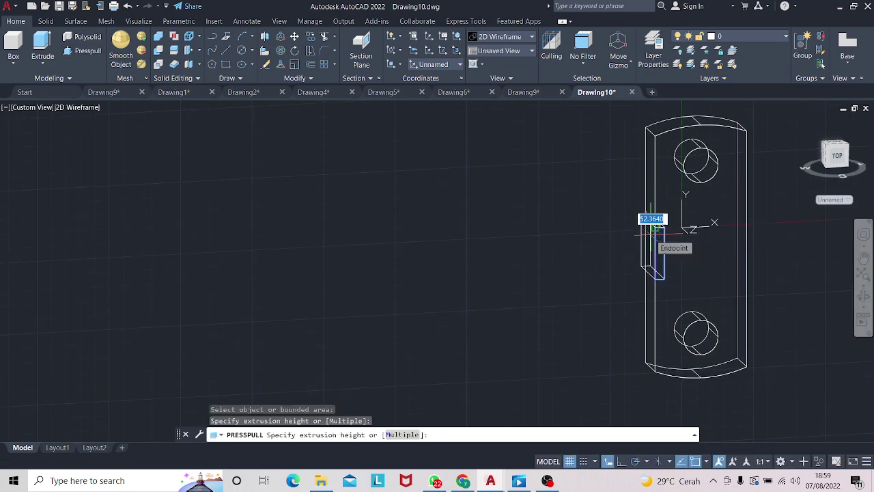
pyautogui.click(629, 203)
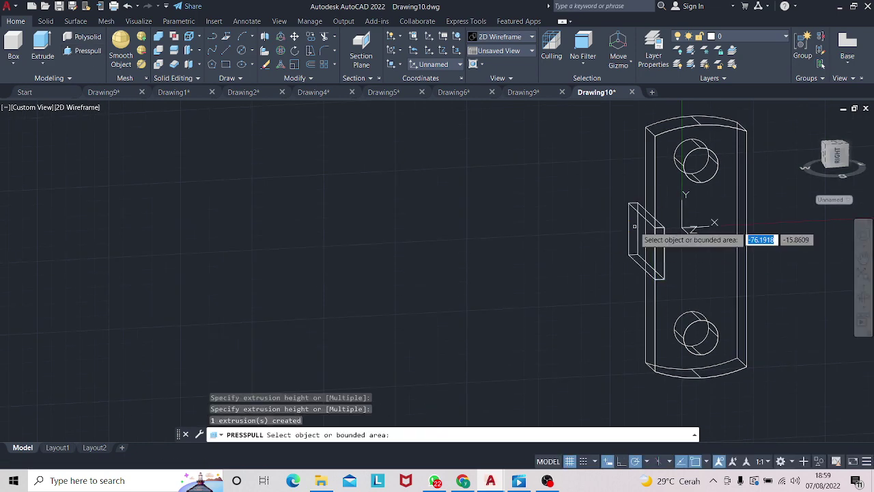
pyautogui.moveTo(737, 283)
pyautogui.keyDown('shift'); pyautogui.mouseDown(button='middle')
pyautogui.moveTo(714, 296)
pyautogui.moveTo(636, 282)
pyautogui.moveTo(647, 281)
pyautogui.mouseUp(button='middle'); pyautogui.keyUp('shift')
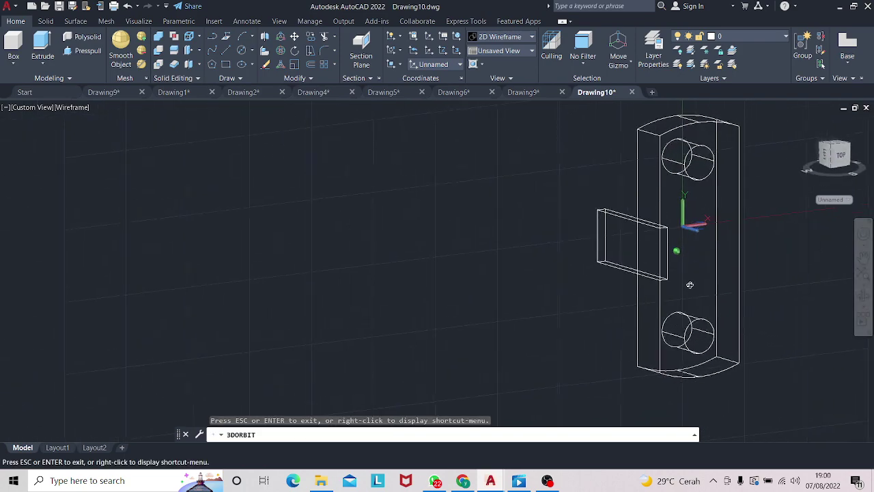
pyautogui.keyDown('shift'); pyautogui.moveTo(122, 110); pyautogui.dragTo(123, 109, button='middle'); pyautogui.keyUp('shift')
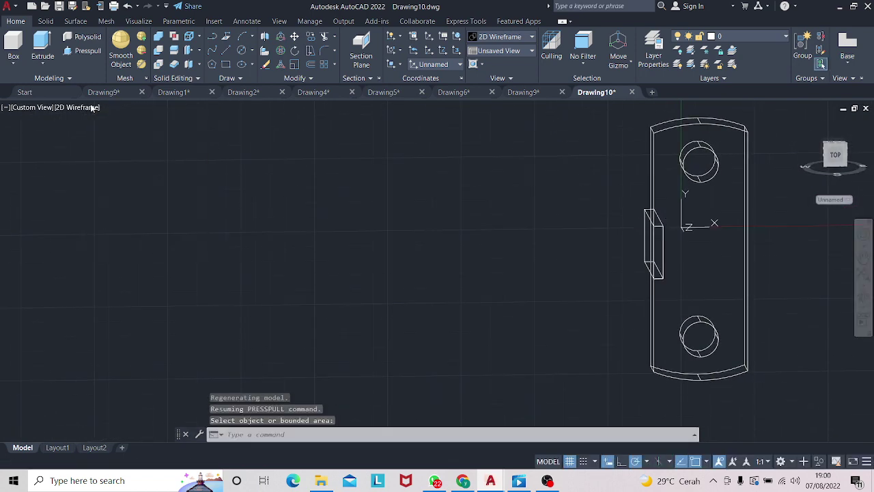
# - Switch the model to the Realistic visual style
pyautogui.click(92, 108)
pyautogui.click(120, 165)
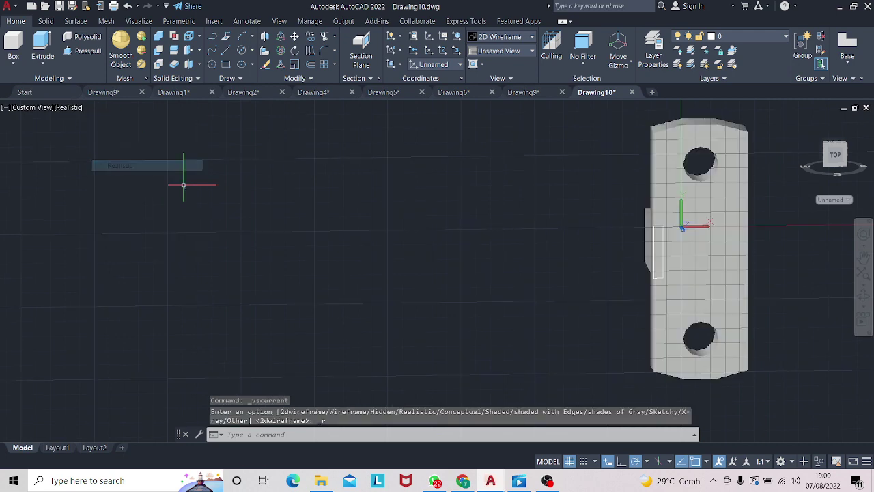
pyautogui.press('Escape')
pyautogui.write('subs')
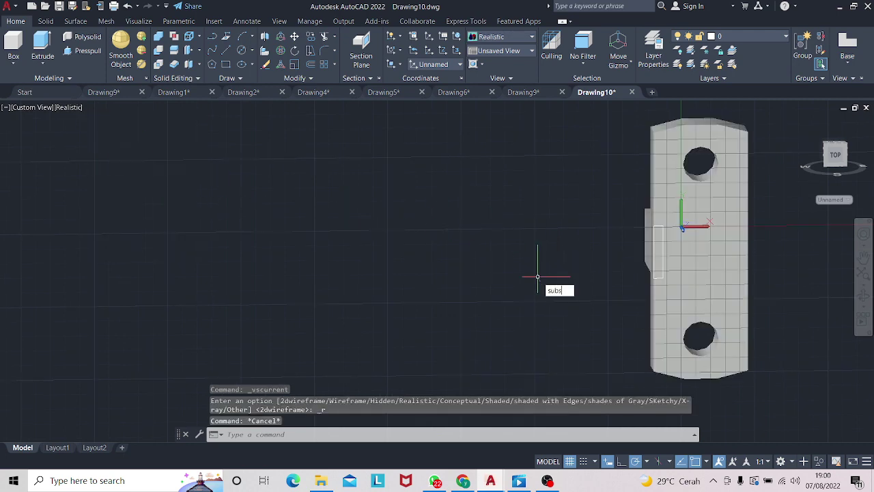
# - Subtract the small side box from the plate to cut the notch
pyautogui.write('tra')
pyautogui.press('Return')
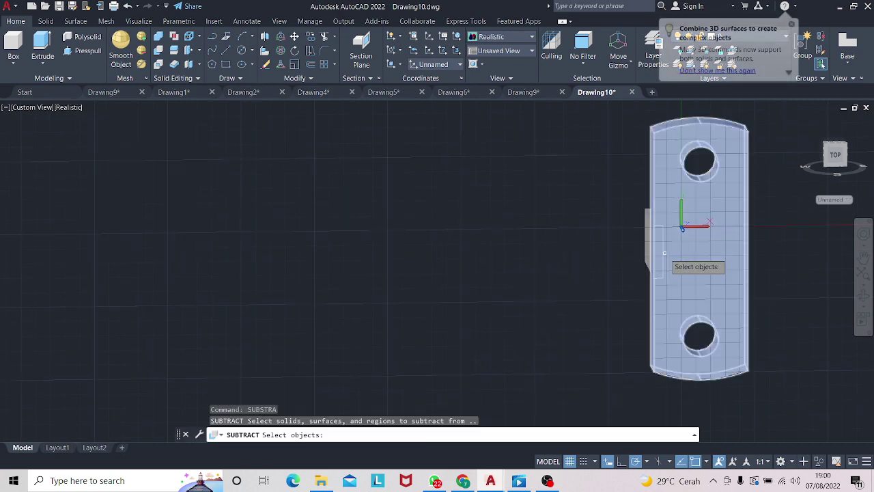
pyautogui.click(675, 299)
pyautogui.press('Return')
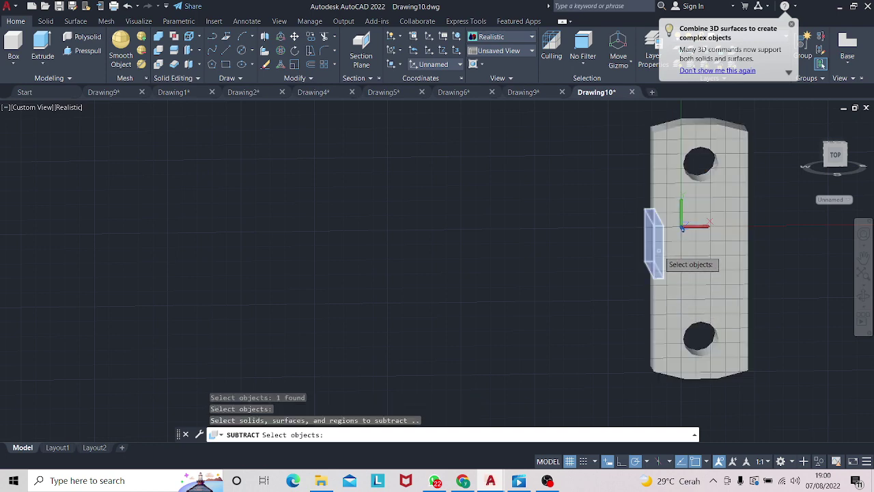
pyautogui.click(658, 250)
pyautogui.press('Return')
# - Erase the leftover notch box and check the notched plate
pyautogui.click(864, 304)
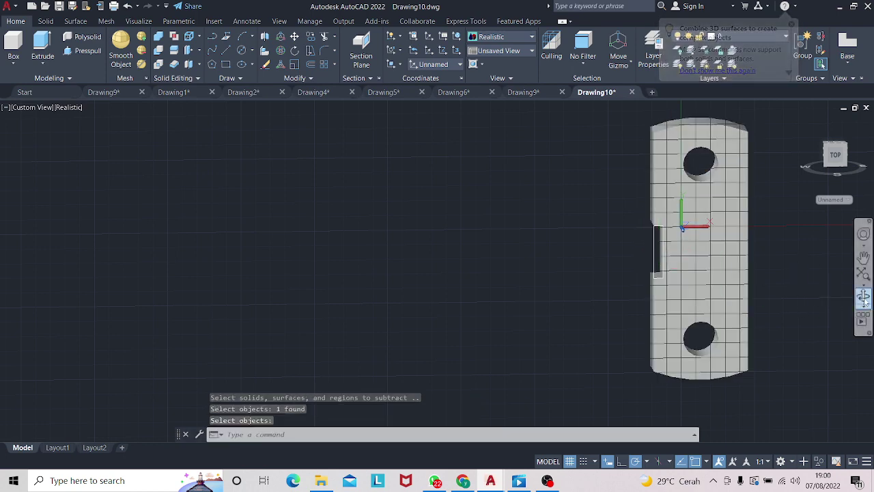
pyautogui.moveTo(751, 300); pyautogui.dragTo(676, 300)
pyautogui.press('Escape')
pyautogui.click(567, 132)
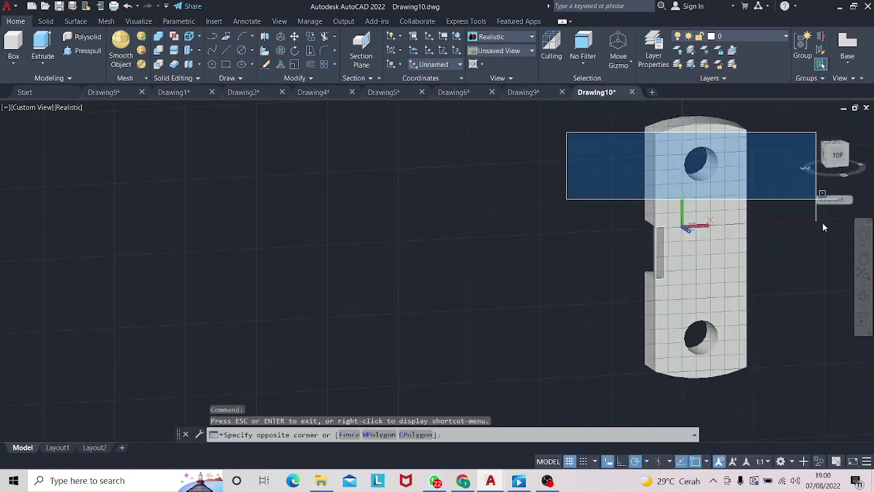
pyautogui.click(841, 391)
pyautogui.keyDown('shift'); pyautogui.moveTo(807, 320); pyautogui.dragTo(760, 271, button='middle'); pyautogui.keyUp('shift')
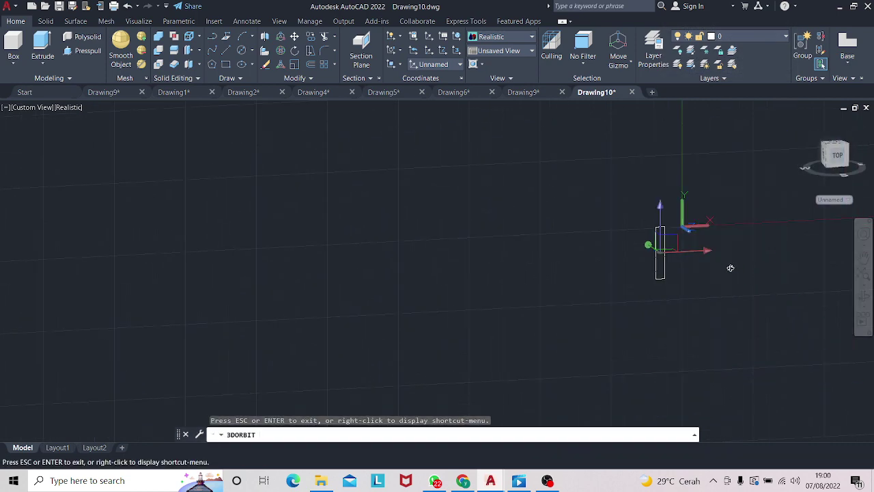
pyautogui.keyDown('shift'); pyautogui.moveTo(713, 272); pyautogui.dragTo(789, 292, button='middle'); pyautogui.keyUp('shift')
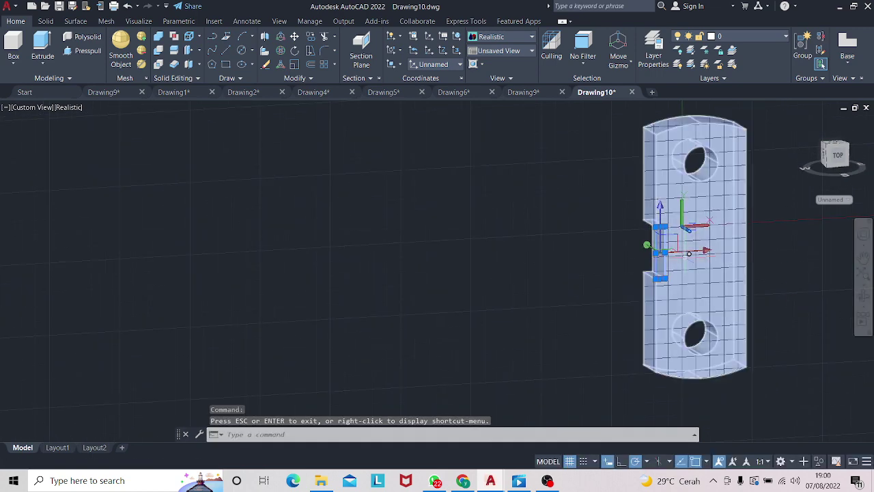
pyautogui.press('Delete')
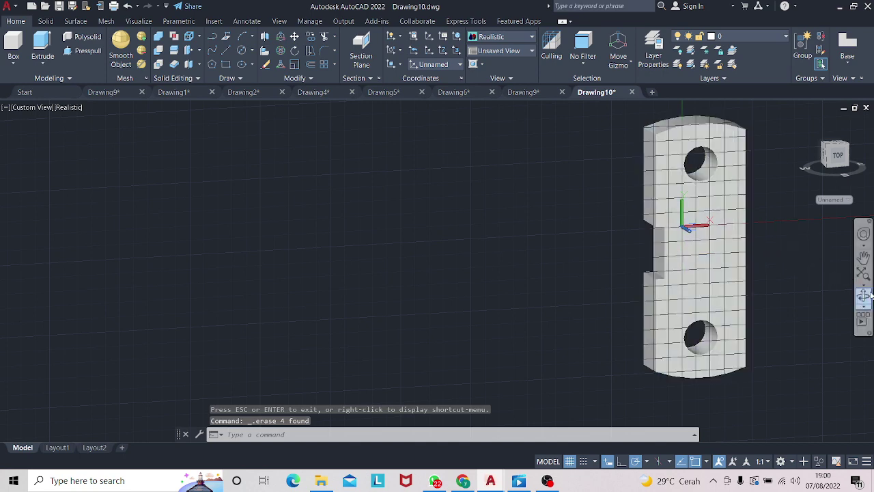
pyautogui.keyDown('shift'); pyautogui.moveTo(805, 284); pyautogui.dragTo(780, 267, button='middle'); pyautogui.keyUp('shift')
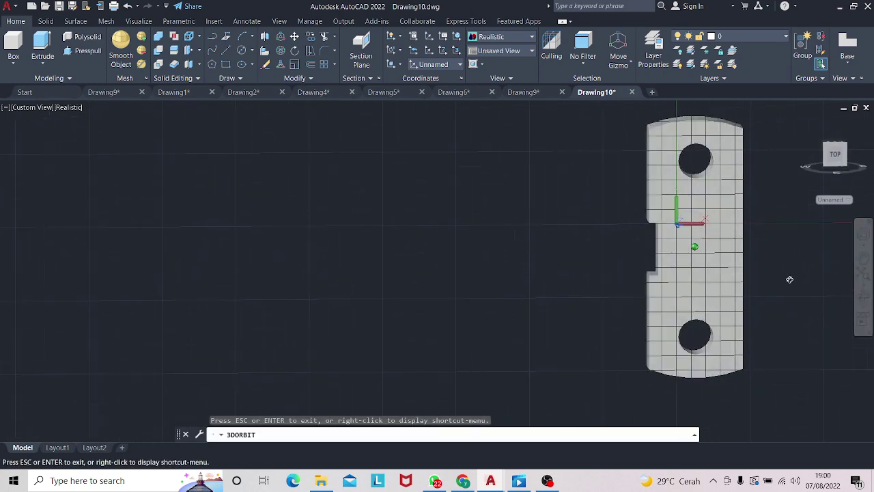
# - Switch the viewport to the 2D Wireframe visual style
pyautogui.click(70, 108)
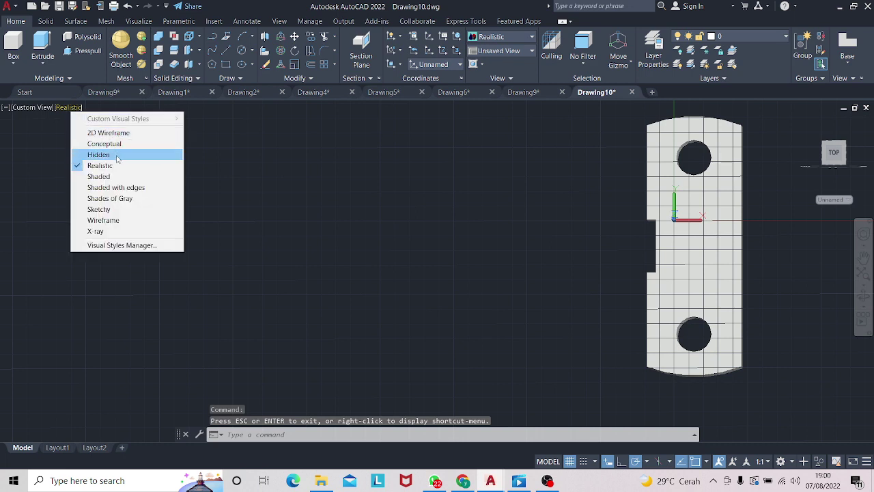
pyautogui.click(108, 132)
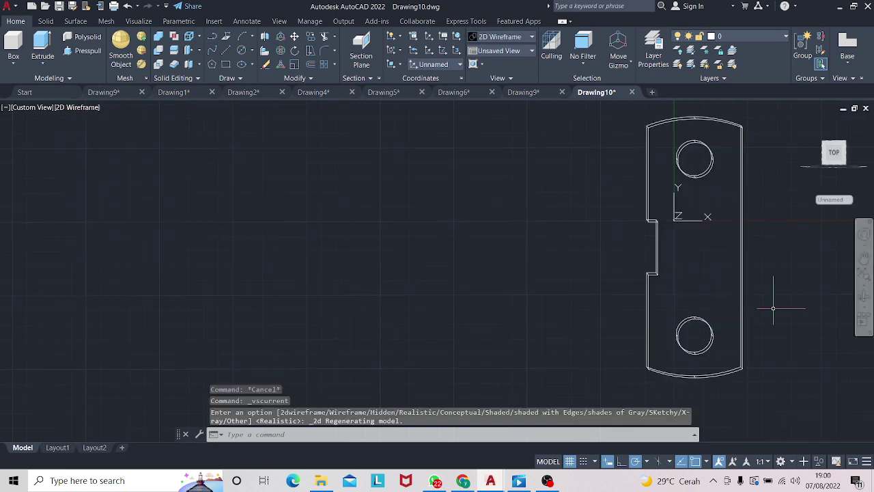
pyautogui.click(864, 295)
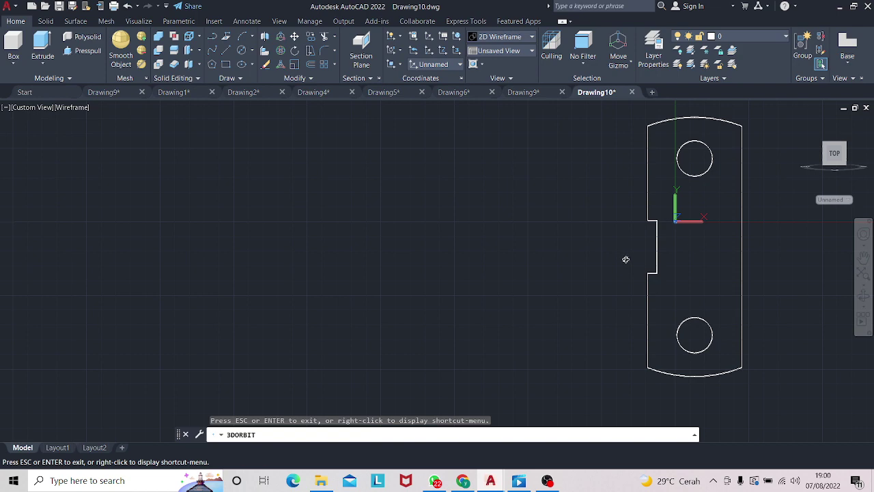
pyautogui.press('Escape')
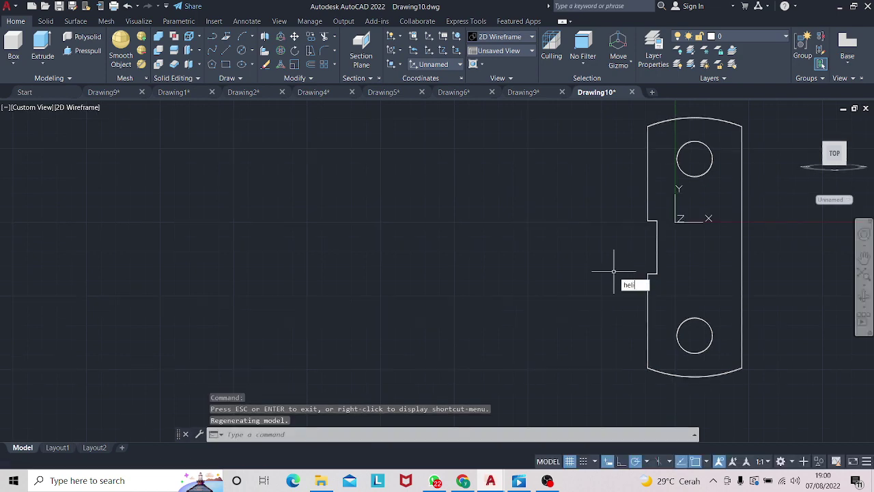
# - Begin a radius-15 helix with turn height 3 on the top hole, then cancel it
pyautogui.click(649, 299)
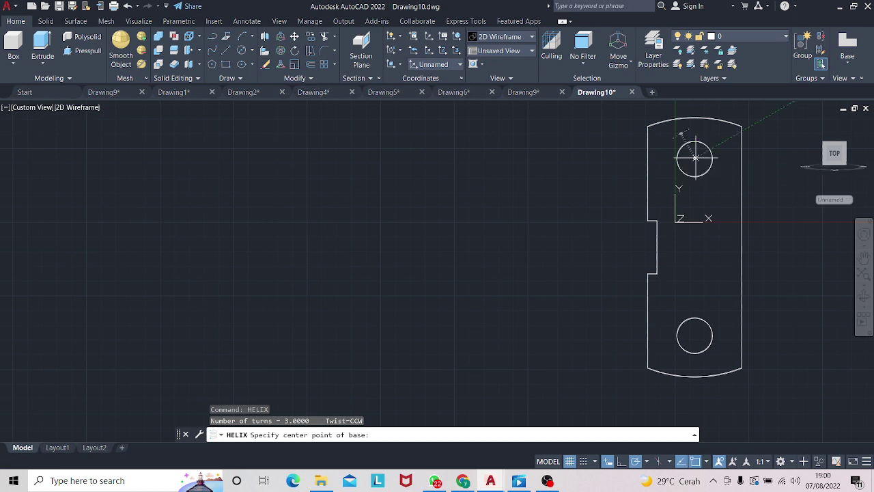
pyautogui.click(694, 158)
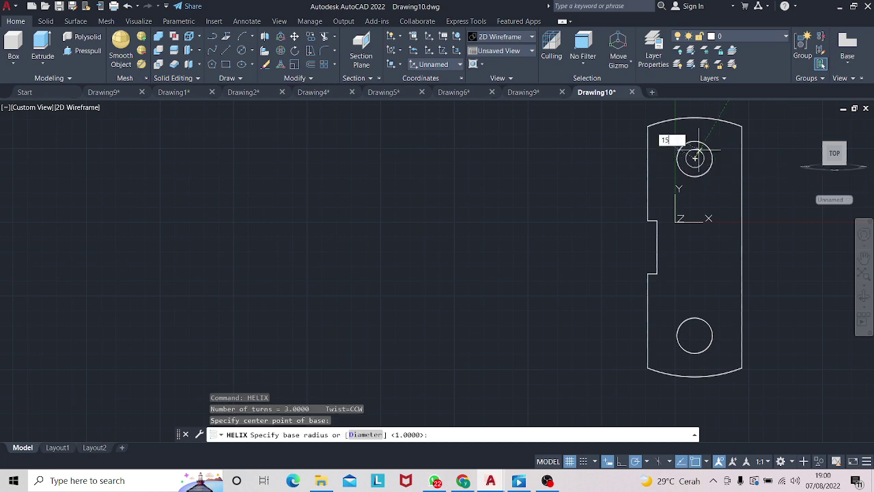
pyautogui.write('15')
pyautogui.press('Return')
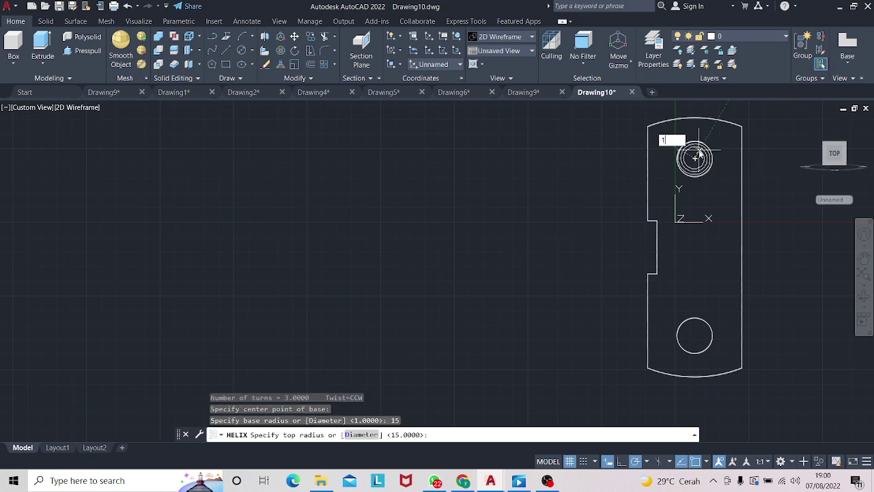
pyautogui.write('5')
pyautogui.press('Return')
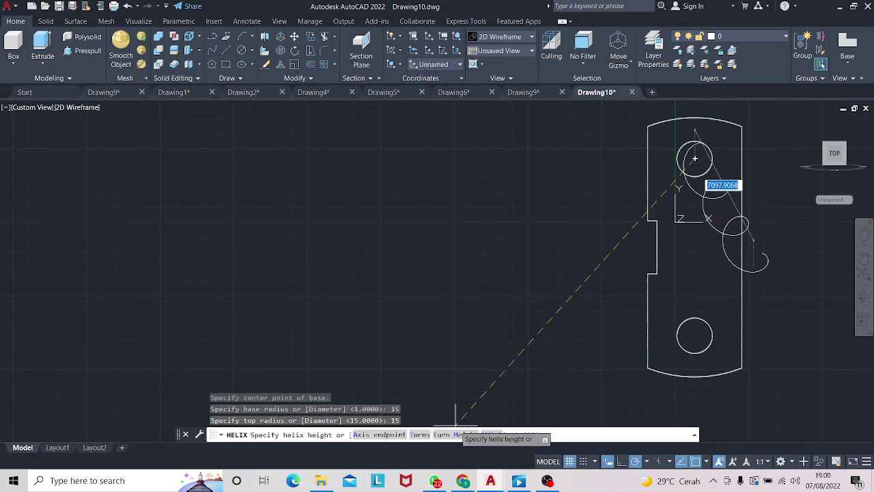
pyautogui.click(453, 434)
pyautogui.write('3')
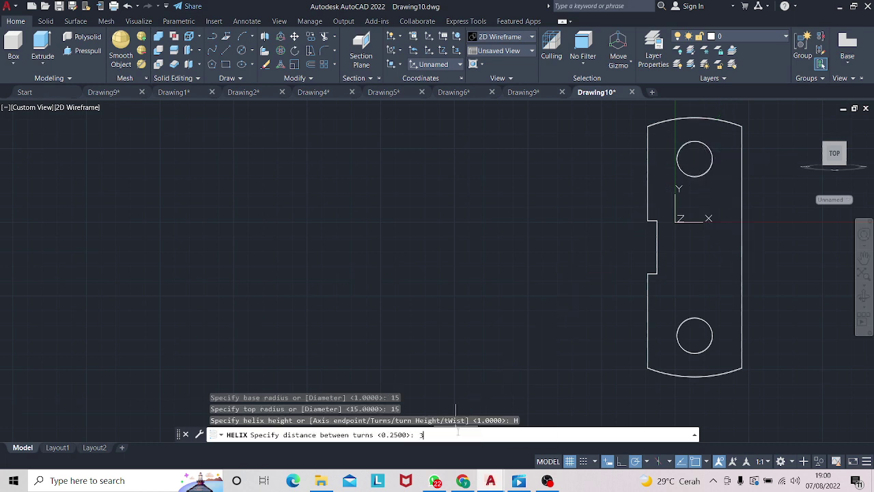
pyautogui.press('Return')
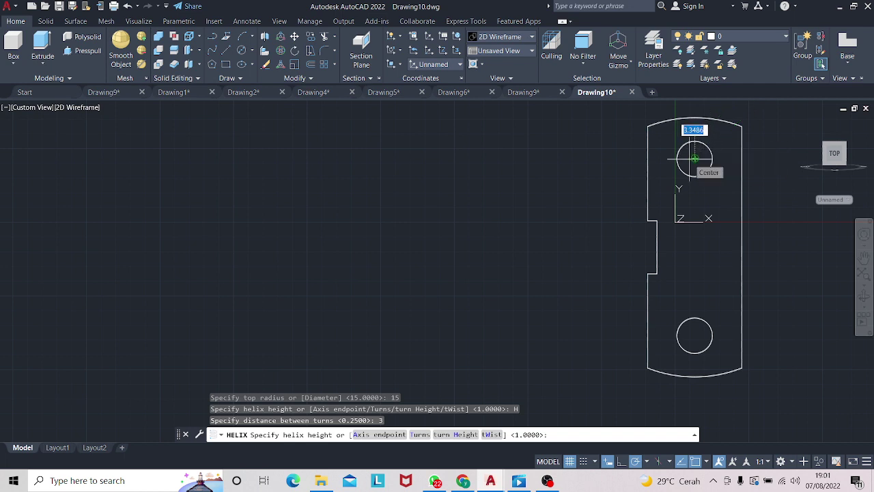
pyautogui.press('Escape')
pyautogui.write('HELIX')
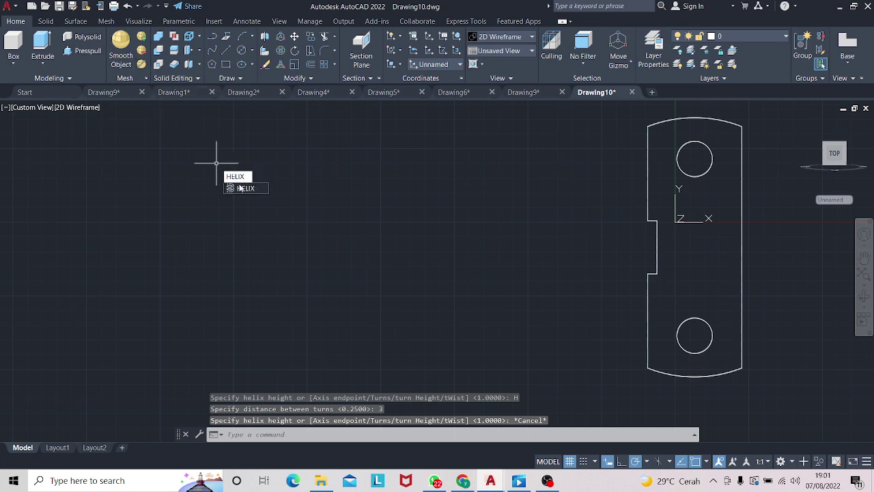
# - Create a helix in the top hole with radius 15, turn height 3 and height 35
pyautogui.click(240, 189)
pyautogui.click(694, 158)
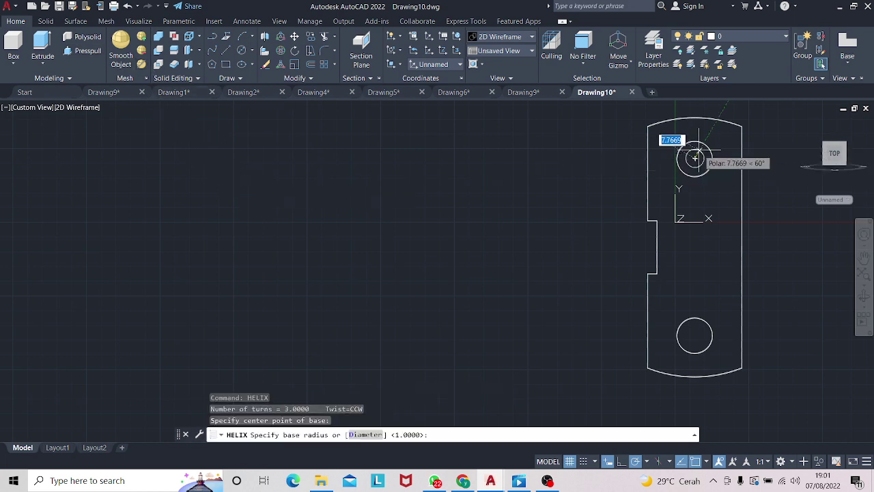
pyautogui.write('15')
pyautogui.press('Return')
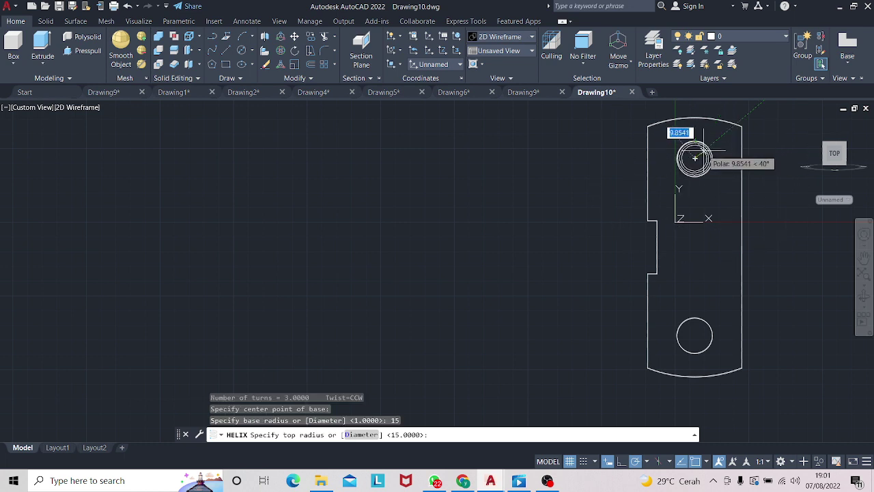
pyautogui.press('Return')
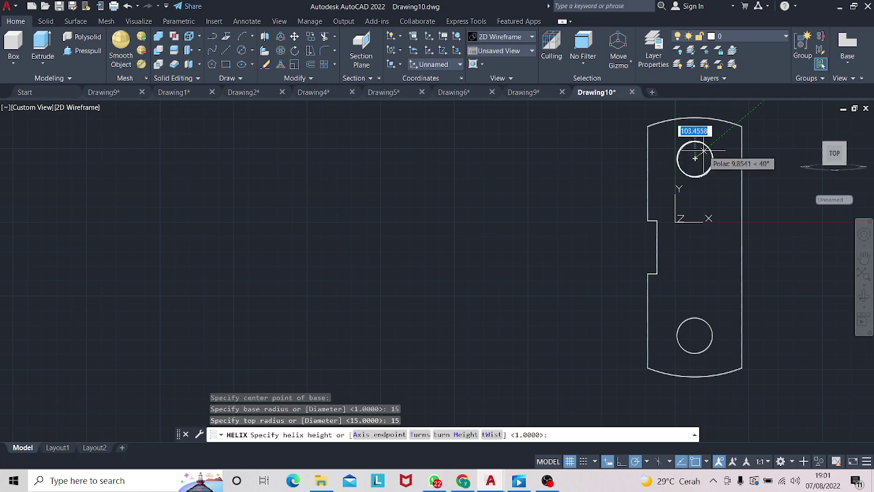
pyautogui.click(456, 434)
pyautogui.write('3')
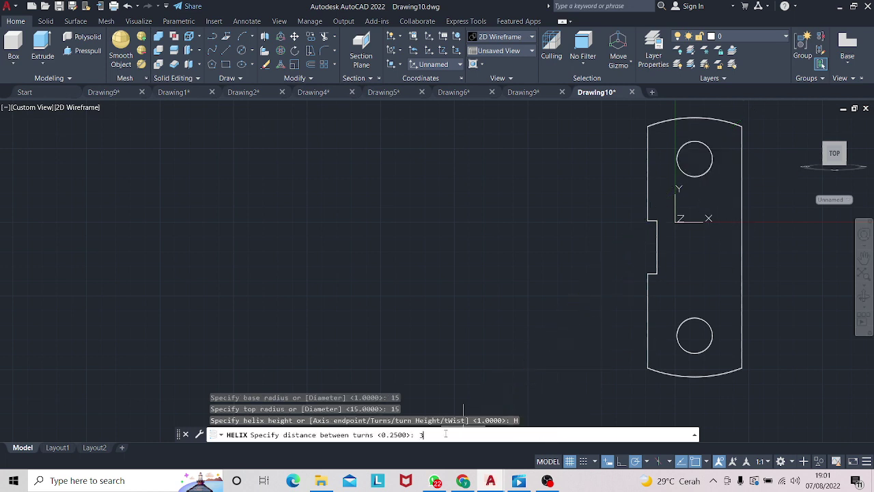
pyautogui.press('Return')
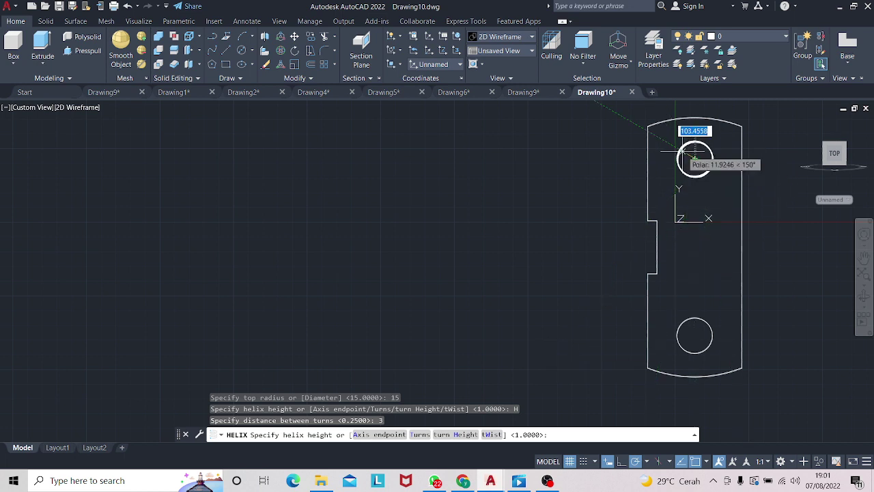
pyautogui.click(864, 299)
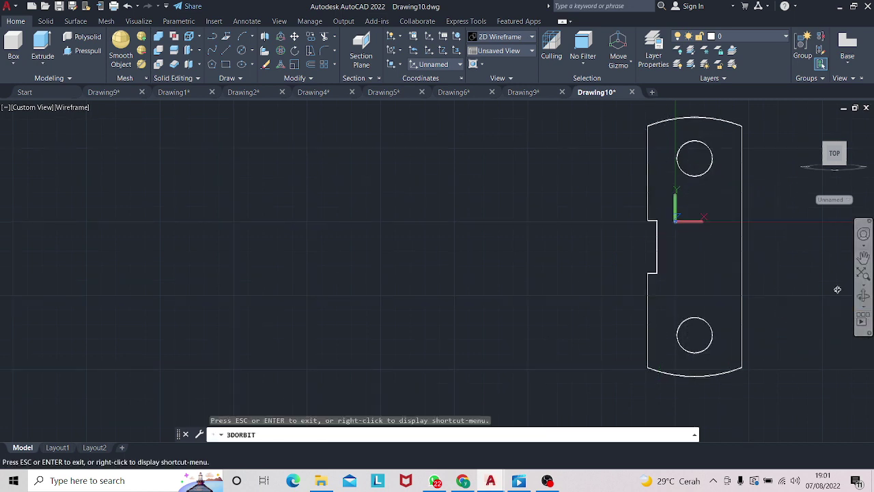
pyautogui.moveTo(839, 289)
pyautogui.mouseDown()
pyautogui.moveTo(753, 256)
pyautogui.moveTo(759, 260)
pyautogui.mouseUp()
pyautogui.press('Escape')
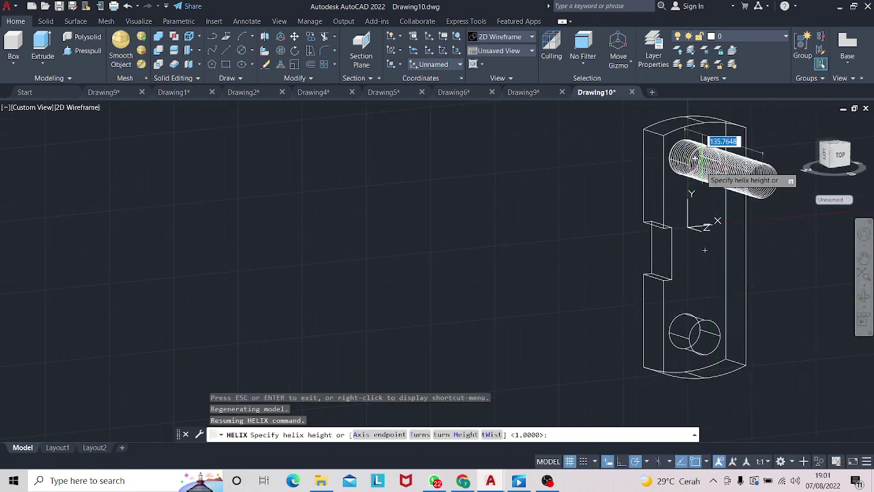
pyautogui.write('35')
pyautogui.press('Return')
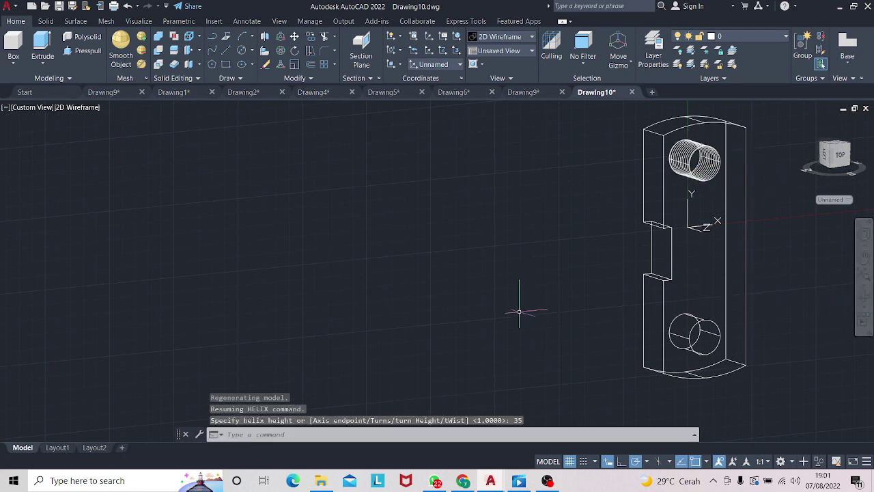
pyautogui.moveTo(785, 331)
pyautogui.keyDown('shift'); pyautogui.mouseDown(button='middle')
pyautogui.moveTo(806, 303)
pyautogui.moveTo(779, 303)
pyautogui.mouseUp(button='middle'); pyautogui.keyUp('shift')
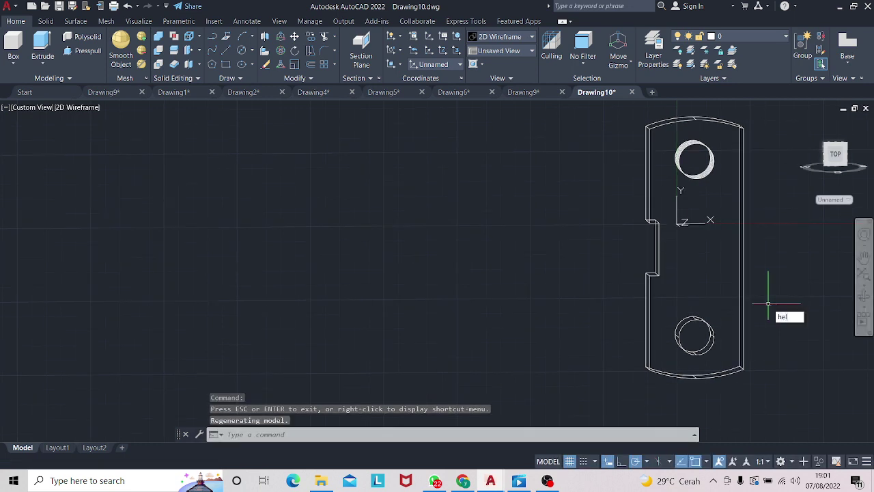
# - Start a second helix centred on the bottom hole with base radius 15
pyautogui.click(798, 328)
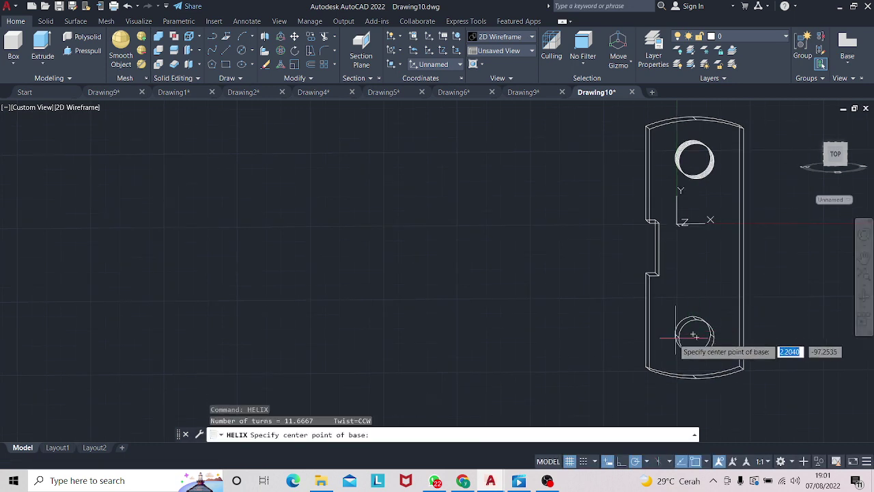
pyautogui.click(695, 335)
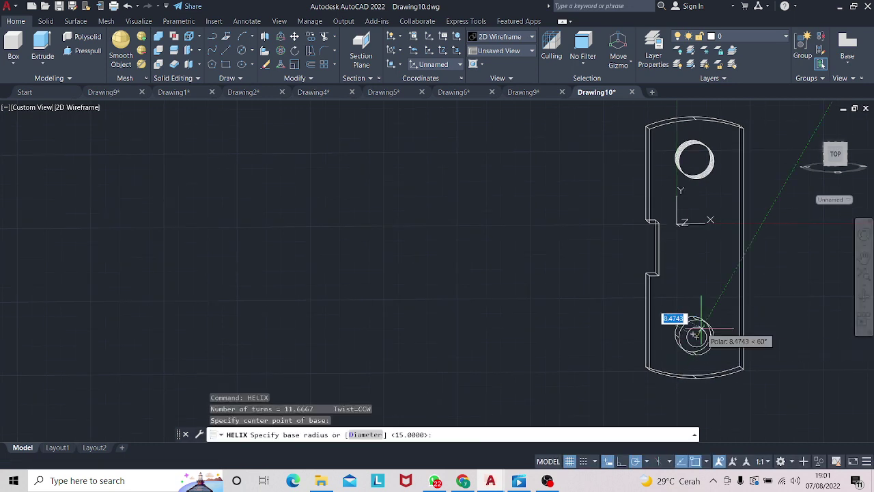
pyautogui.write('15')
pyautogui.press('Return')
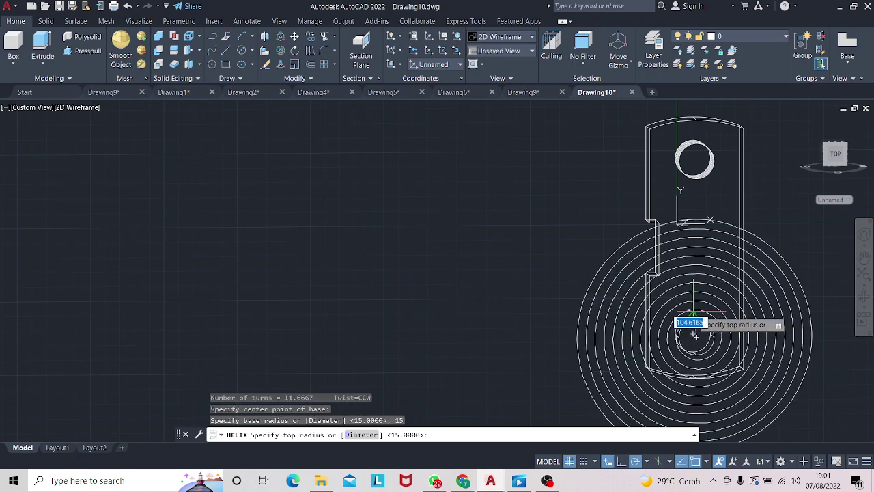
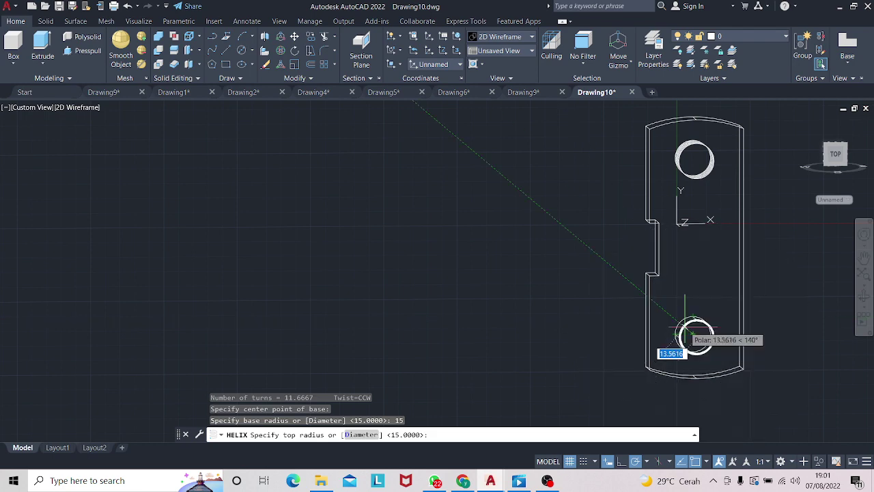
# - Set the helix top radius to 15 and the spacing between turns to 3
pyautogui.write('5')
pyautogui.press('Return')
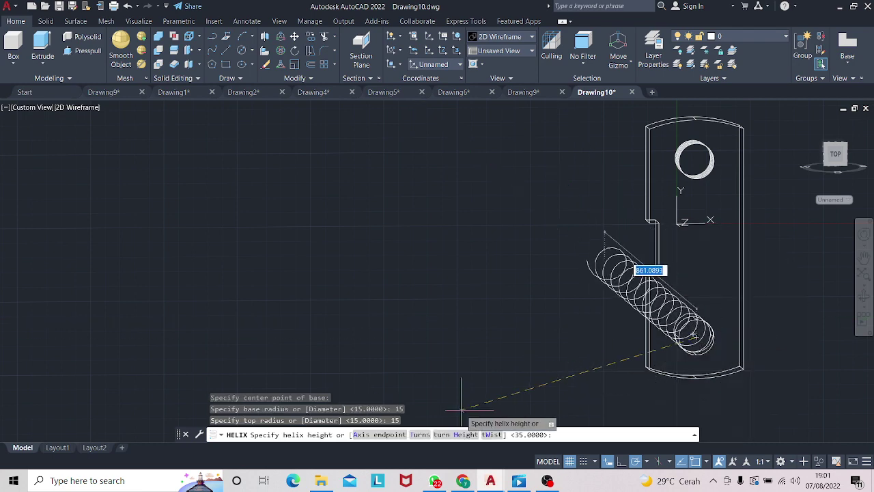
pyautogui.click(451, 434)
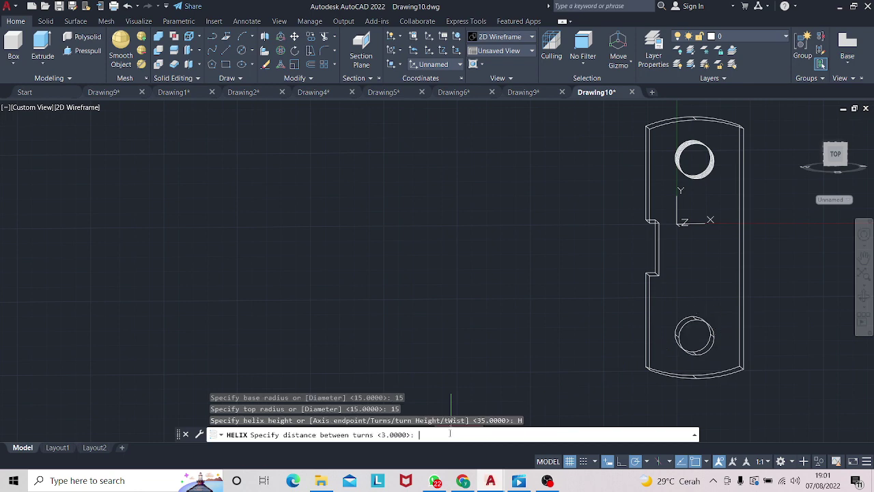
pyautogui.write('3')
pyautogui.press('Return')
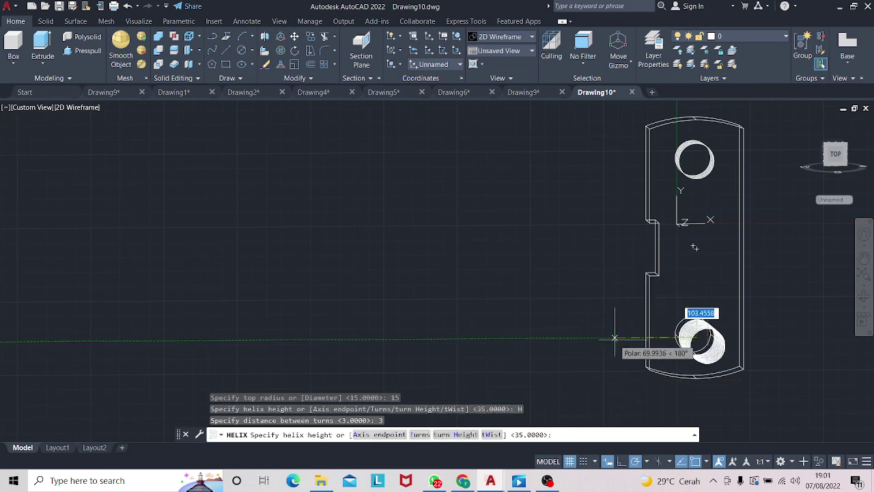
# - Give the helix a height of 35, checking it in 3D before returning to top view
pyautogui.click(864, 298)
pyautogui.moveTo(690, 302); pyautogui.dragTo(756, 304)
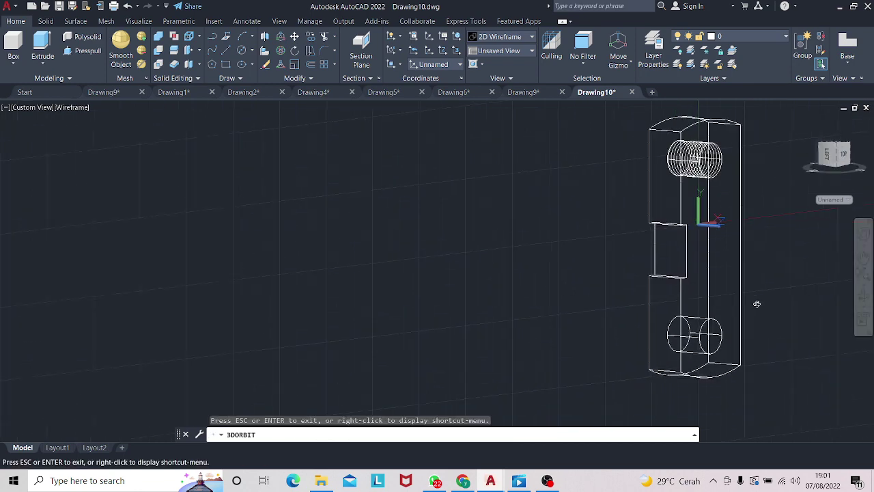
pyautogui.press('Escape')
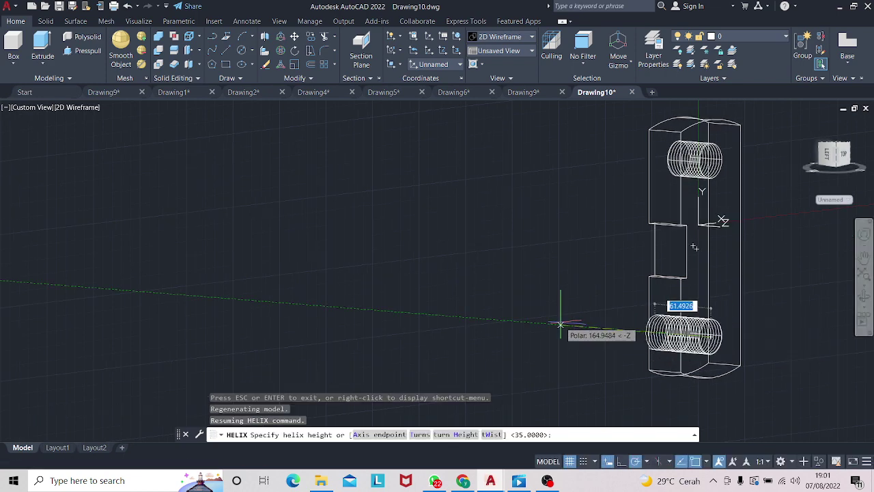
pyautogui.write('35')
pyautogui.press('Return')
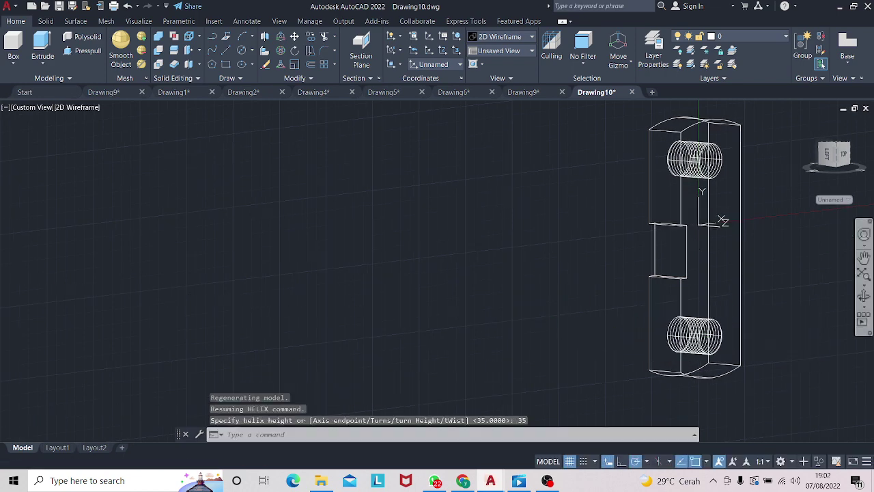
pyautogui.click(864, 296)
pyautogui.moveTo(846, 296); pyautogui.dragTo(747, 293)
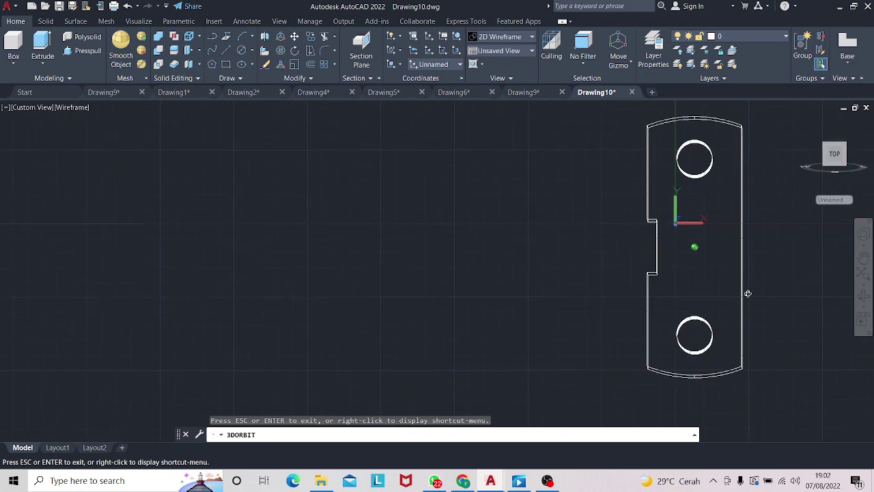
# - Draw a 2×2 square beside the part
pyautogui.press('Escape')
pyautogui.click(226, 63)
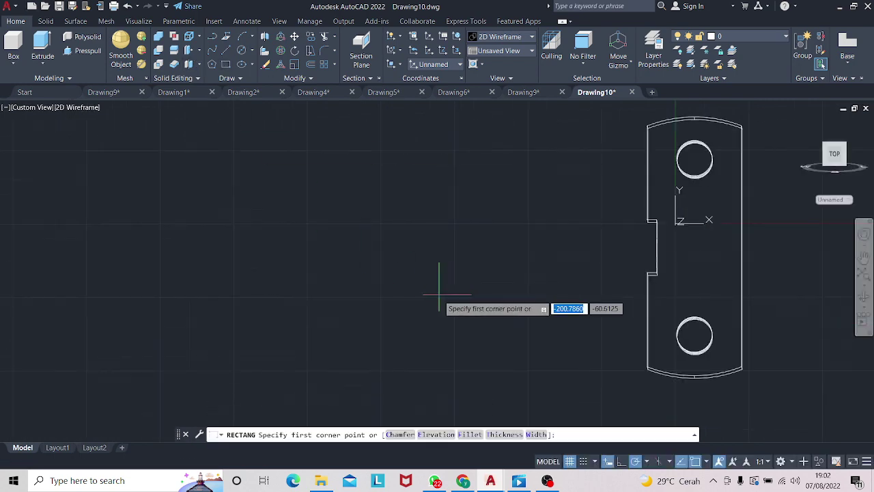
pyautogui.click(554, 326)
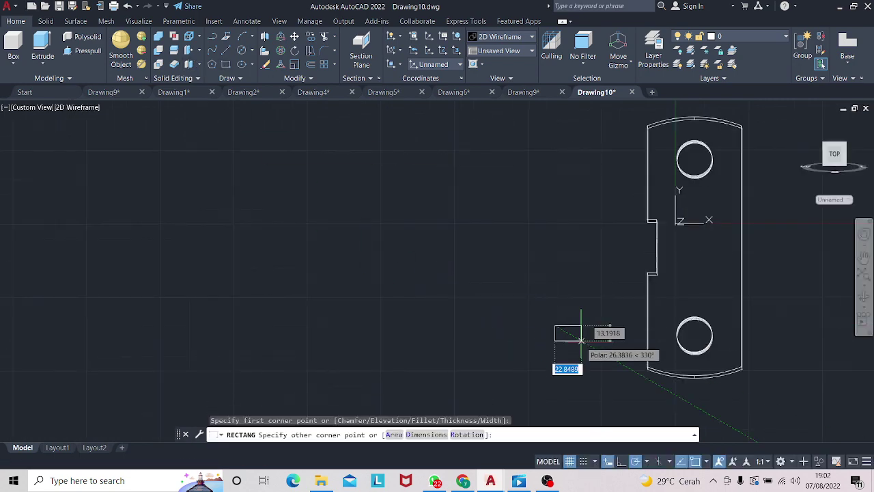
pyautogui.write('2')
pyautogui.press('Tab')
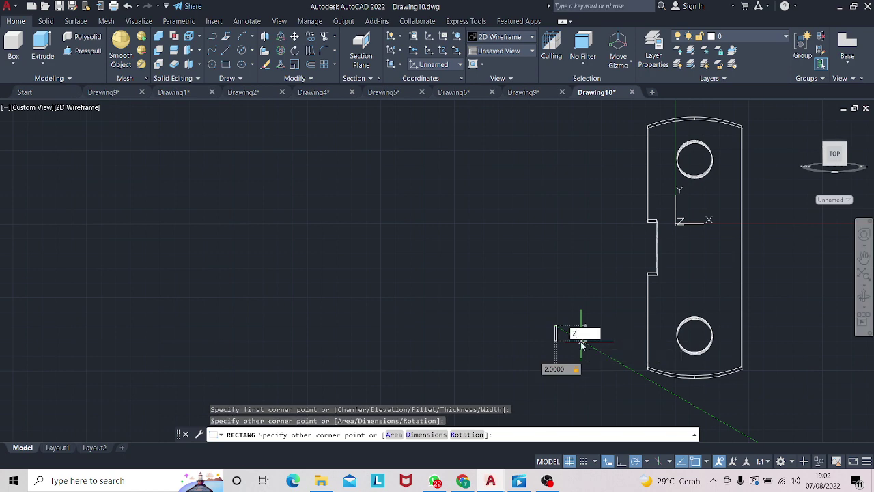
pyautogui.press('Return')
# - Rotate the small square 45° about its corner to make a diamond
pyautogui.scroll(2, 585, 303)
pyautogui.scroll(2, 530, 345)
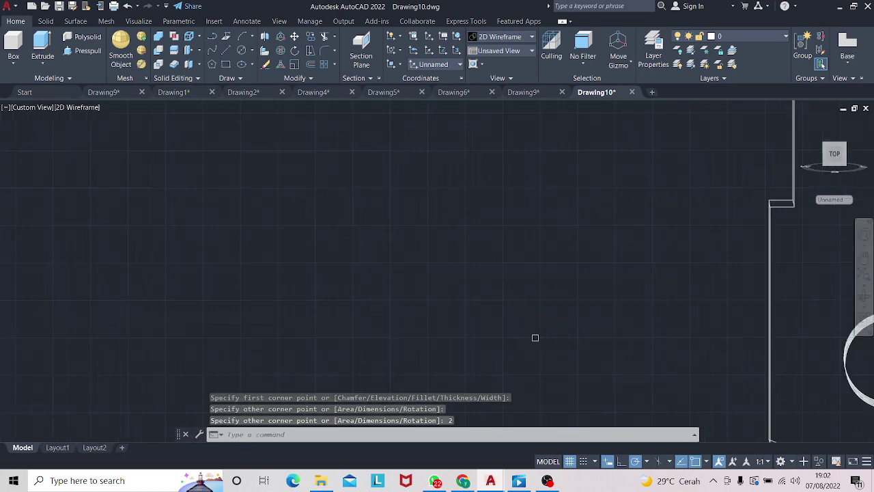
pyautogui.scroll(2, 534, 337)
pyautogui.click(526, 322)
pyautogui.rightClick(531, 325)
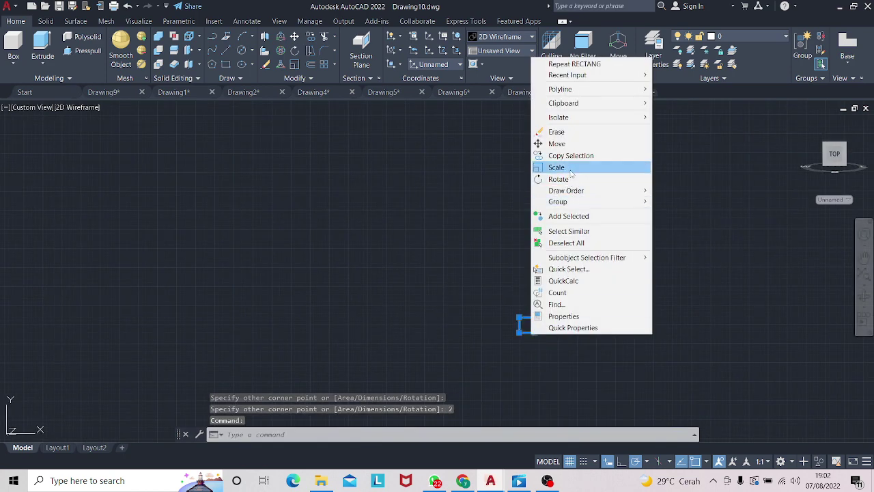
pyautogui.click(561, 179)
pyautogui.click(526, 321)
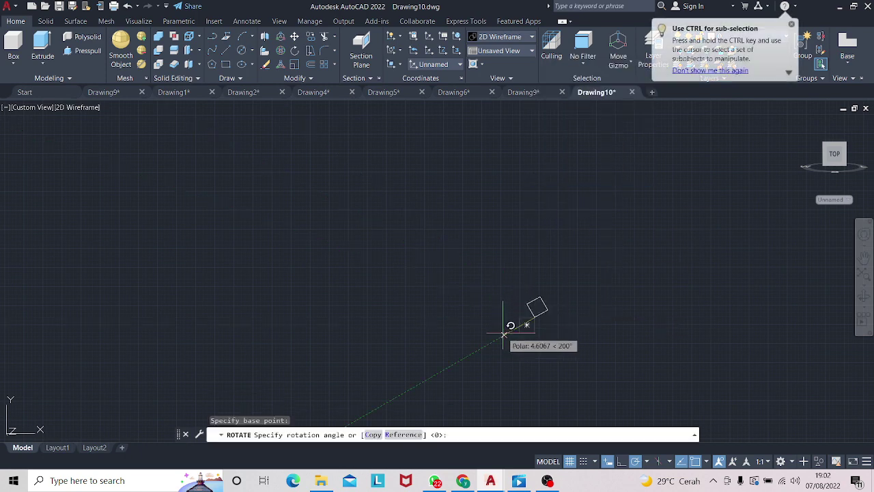
pyautogui.write('45')
pyautogui.press('Return')
# - Sweep the diamond profile along the lower hole's helix to form a thread coil
pyautogui.scroll(-2, 526, 338)
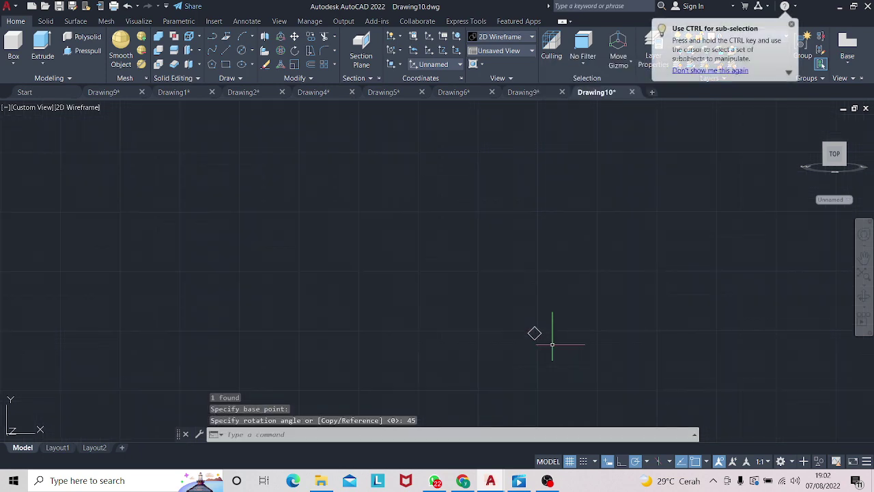
pyautogui.scroll(-1, 552, 344)
pyautogui.write('p')
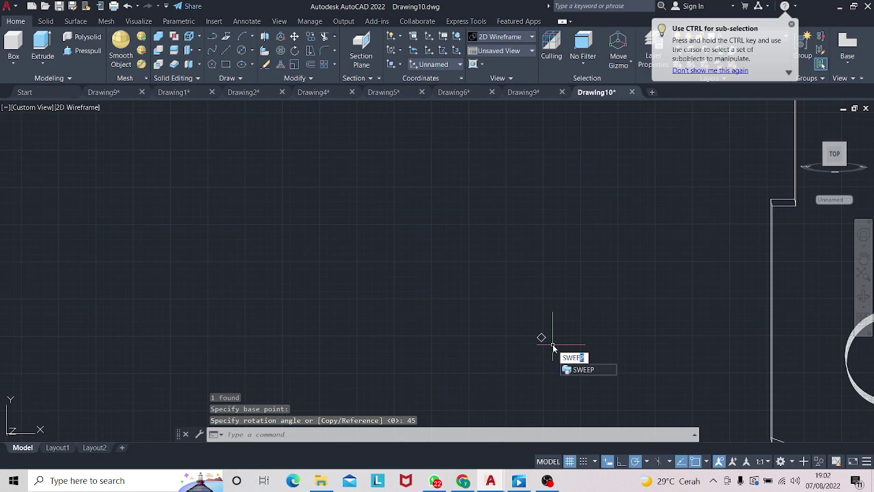
pyautogui.click(581, 370)
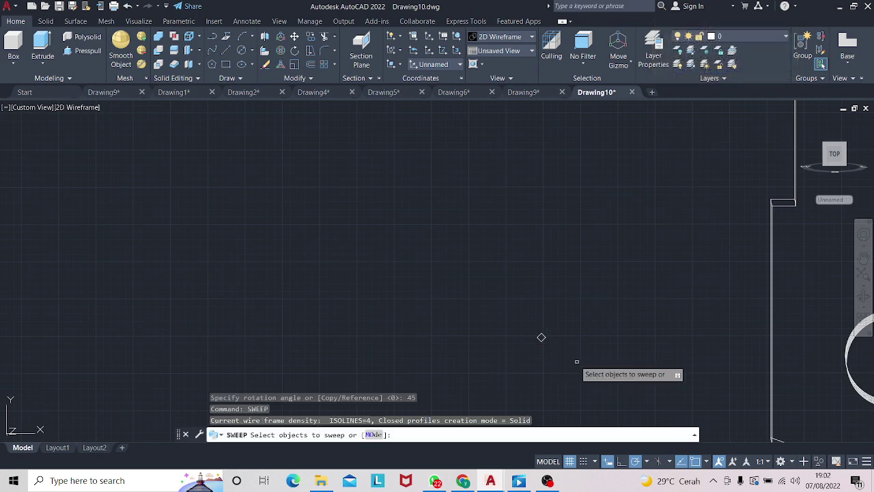
pyautogui.click(541, 336)
pyautogui.press('Return')
pyautogui.moveTo(853, 367); pyautogui.dragTo(691, 329, button='middle')
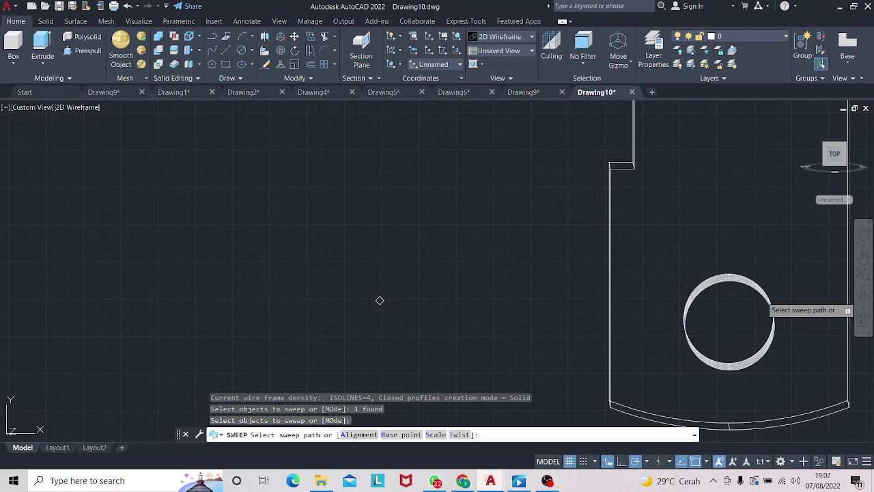
pyautogui.click(763, 297)
pyautogui.press('Return')
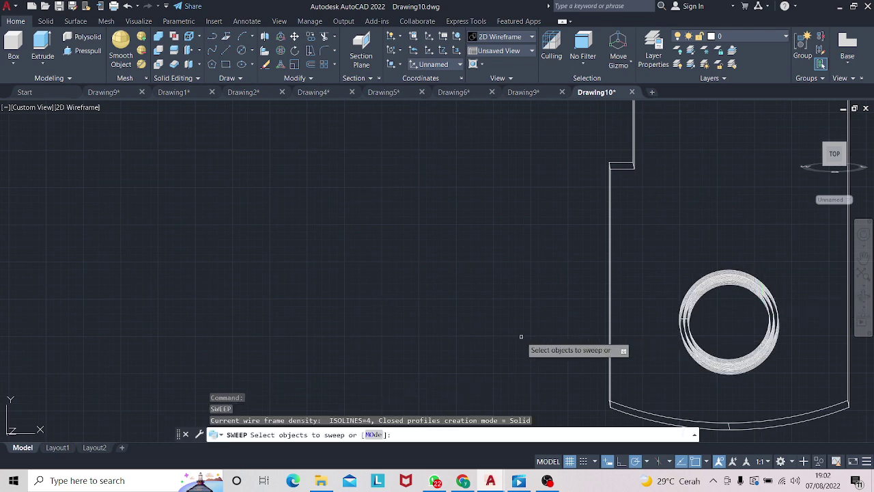
pyautogui.write('s')
pyautogui.press('BackSpace')
pyautogui.press('Return')
# - Subtract the swept coil from the part body with SUBTRACT
pyautogui.write('subs')
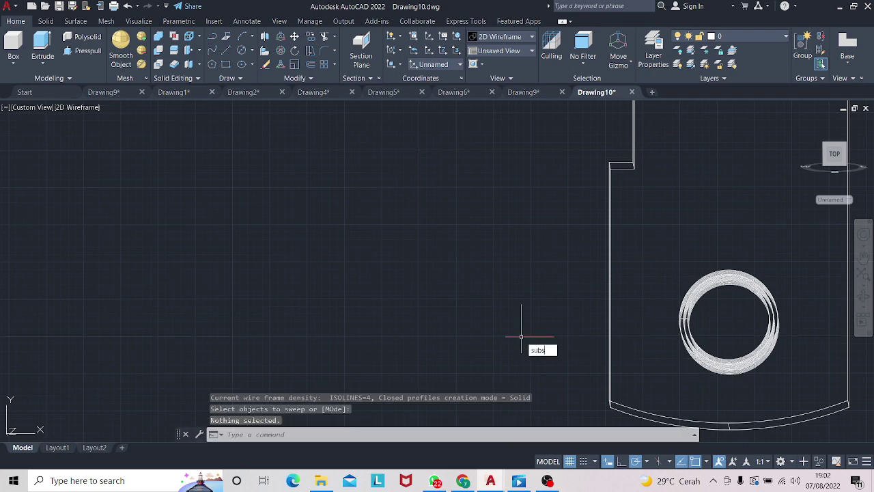
pyautogui.write('tra')
pyautogui.press('Return')
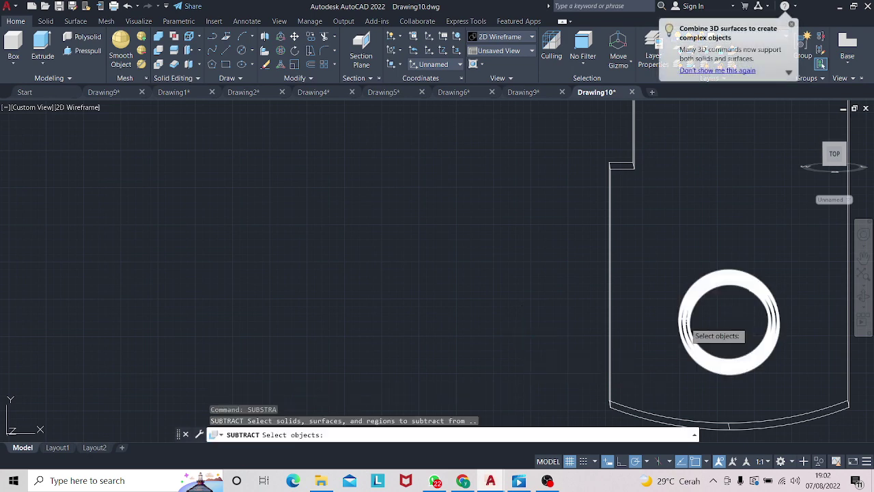
pyautogui.click(611, 318)
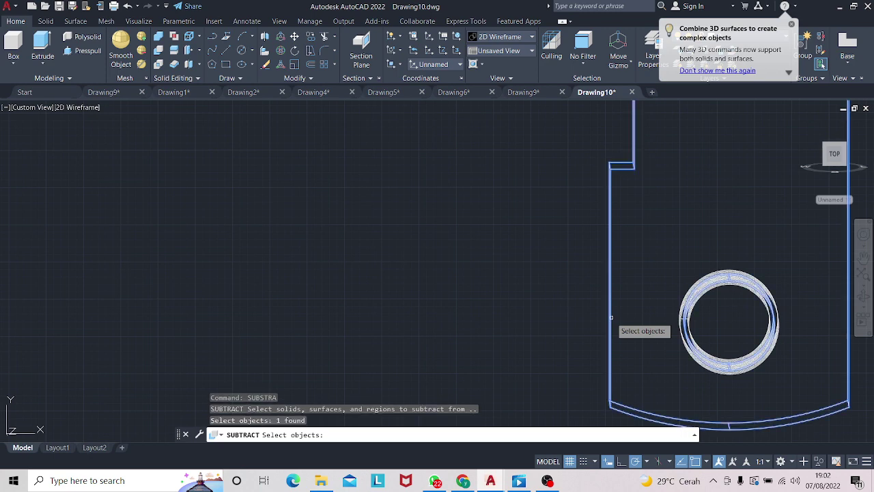
pyautogui.press('Return')
pyautogui.click(683, 299)
pyautogui.press('Return')
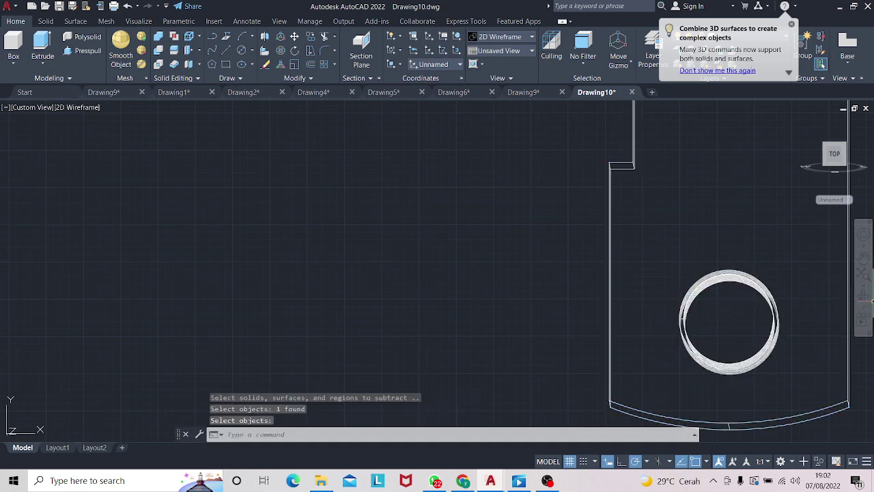
pyautogui.scroll(-5, 733, 260)
pyautogui.moveTo(717, 273); pyautogui.dragTo(652, 307, button='middle')
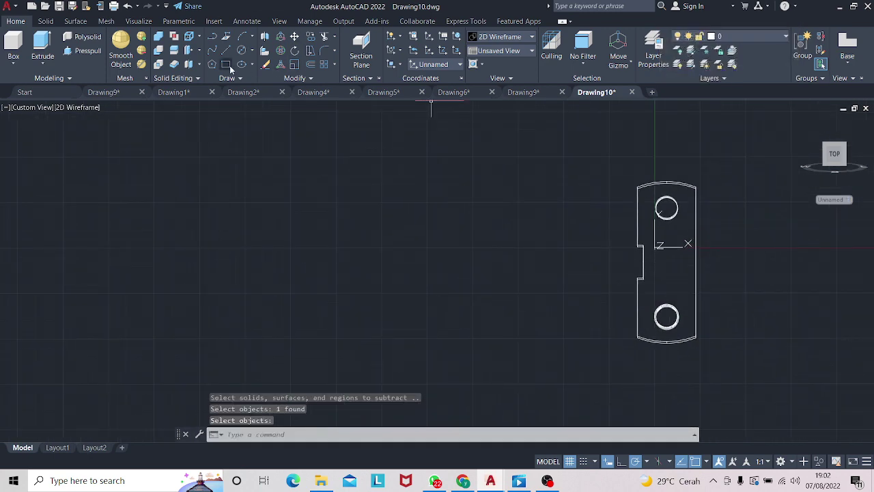
# - Draw another small square near the top hole
pyautogui.click(225, 63)
pyautogui.click(578, 200)
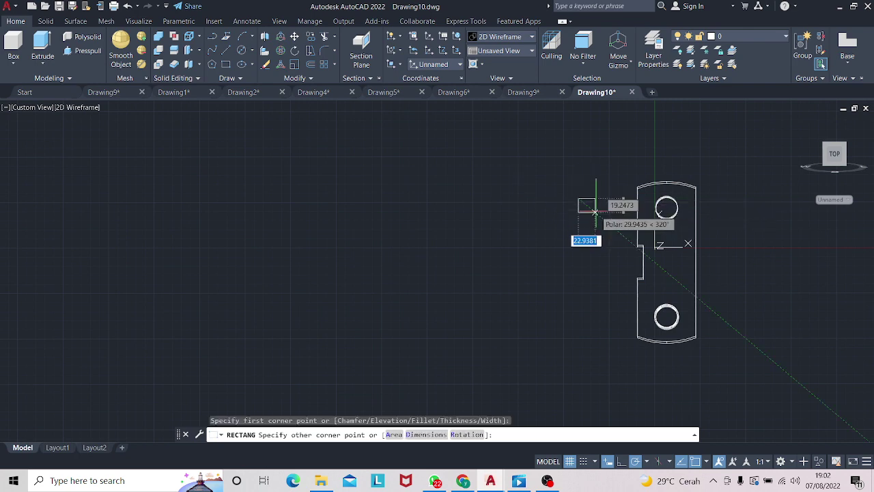
pyautogui.write('3')
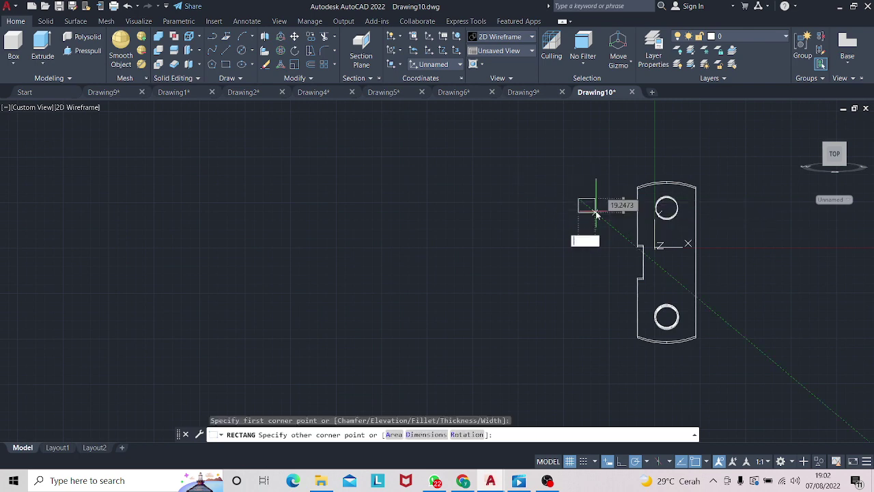
pyautogui.press('Tab')
pyautogui.write('2')
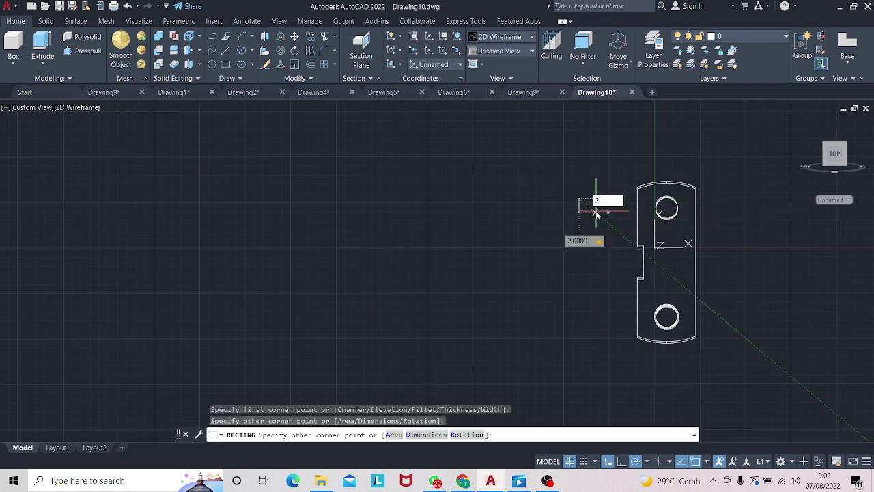
pyautogui.press('Return')
# - Rotate the new square 45° about its corner into a diamond
pyautogui.scroll(2, 585, 198)
pyautogui.scroll(2, 585, 205)
pyautogui.scroll(2, 572, 240)
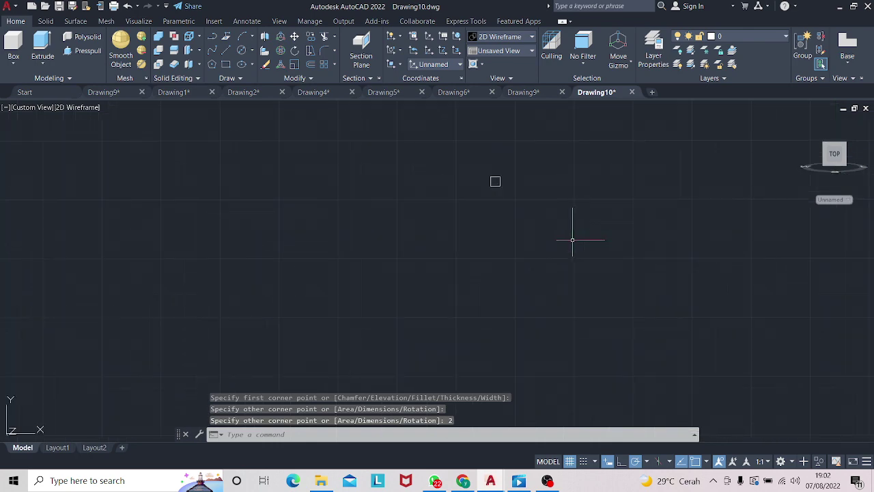
pyautogui.click(495, 181)
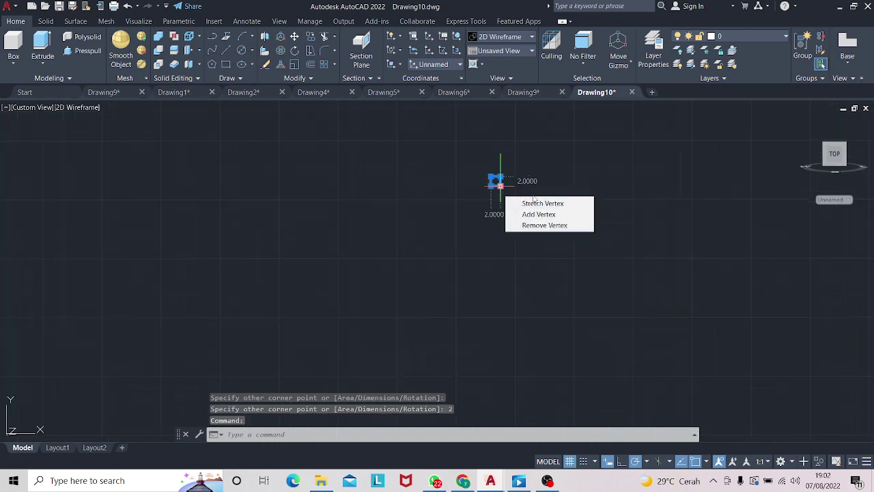
pyautogui.rightClick(497, 181)
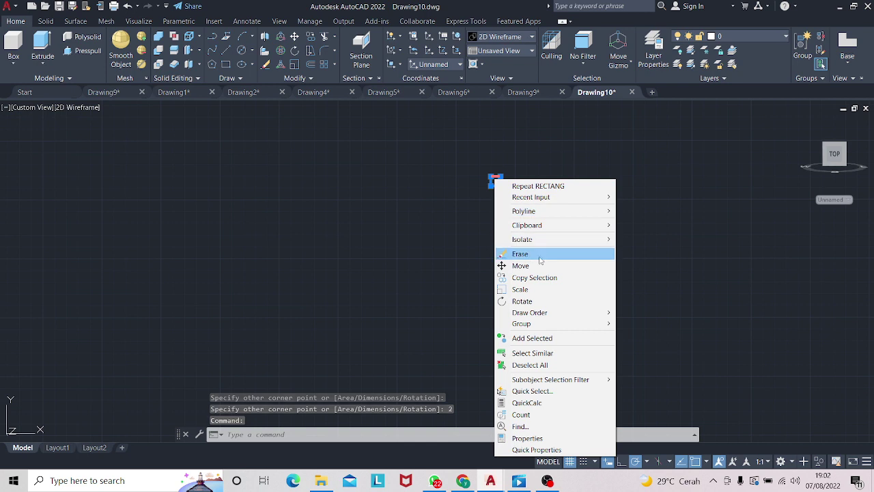
pyautogui.click(536, 301)
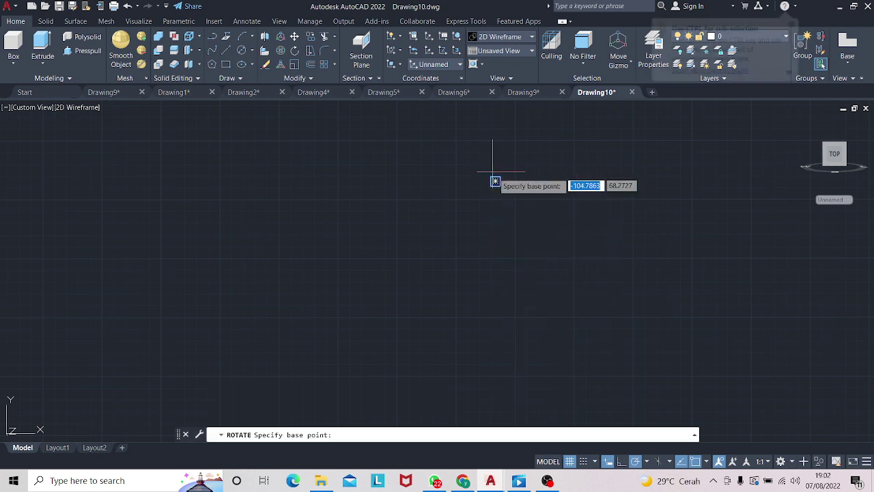
pyautogui.click(495, 181)
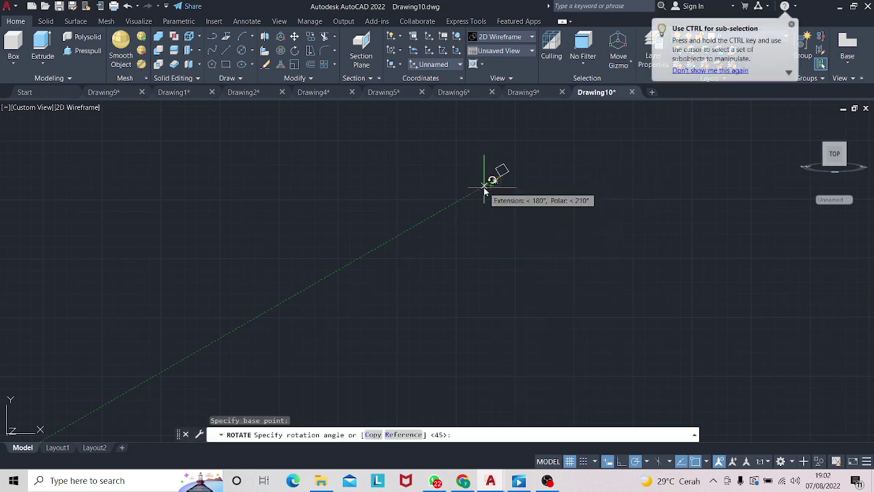
pyautogui.write('45')
pyautogui.press('Return')
pyautogui.write('swee')
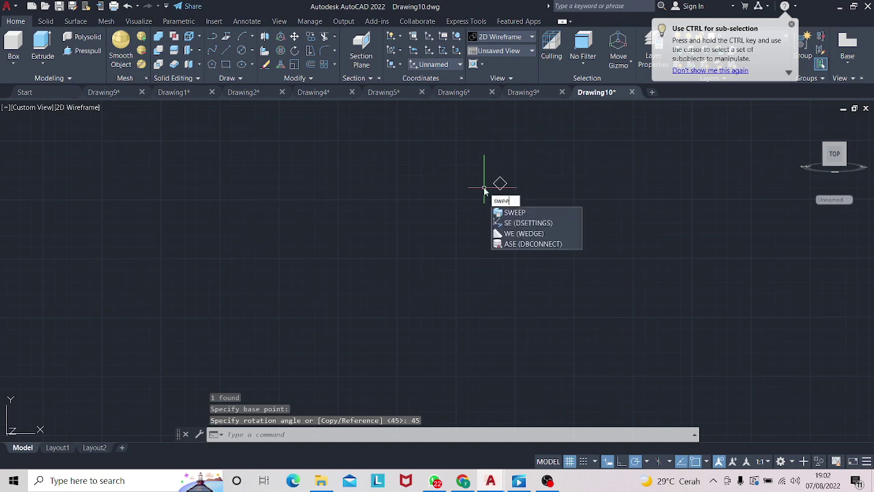
# - Start a sweep with the diamond as profile, then cancel it
pyautogui.write('p')
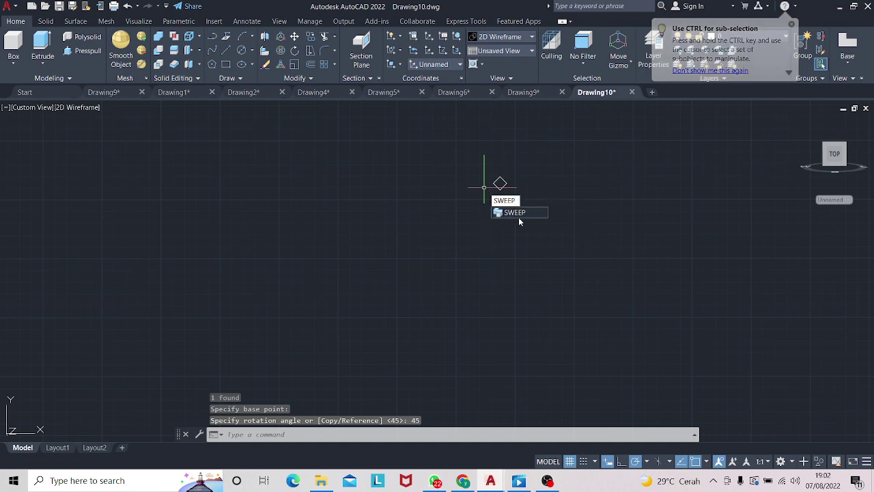
pyautogui.click(518, 210)
pyautogui.click(501, 179)
pyautogui.press('Return')
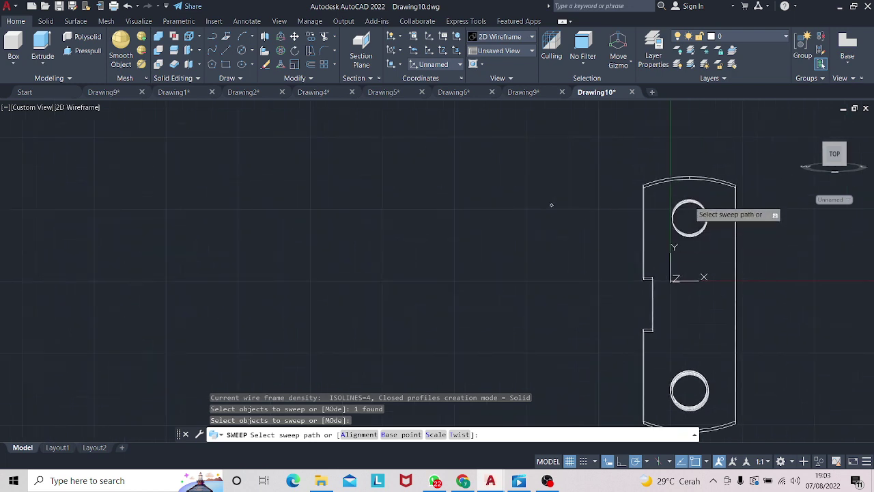
pyautogui.press('Escape')
pyautogui.press('Return')
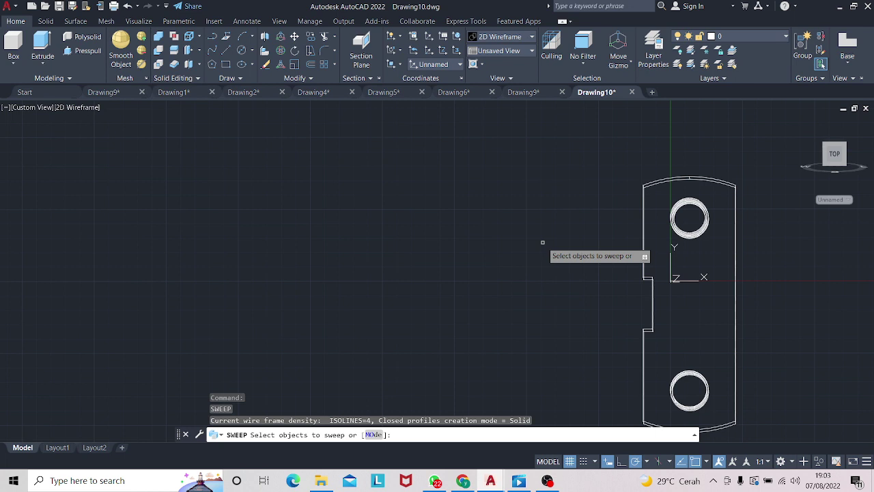
pyautogui.press('Return')
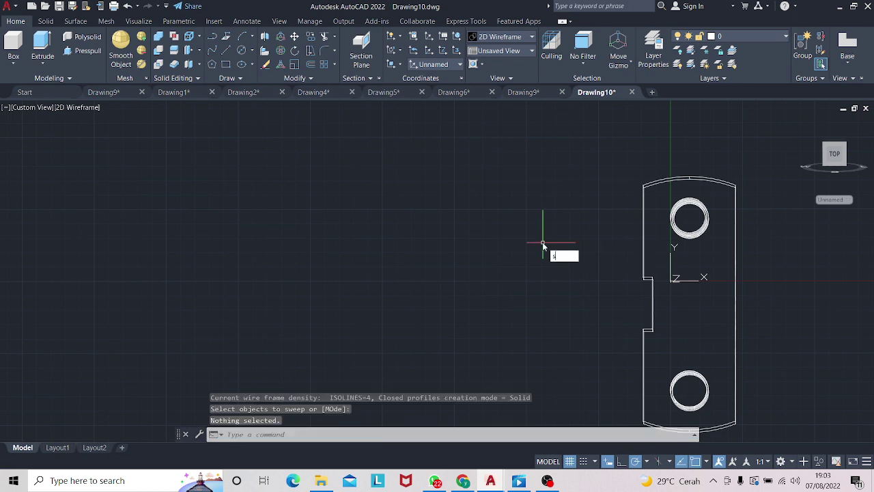
pyautogui.write('SUBSTRA')
# - Subtract the top circle from the plate solid to cut a hole
pyautogui.press('Return')
pyautogui.click(643, 226)
pyautogui.press('Return')
pyautogui.click(676, 208)
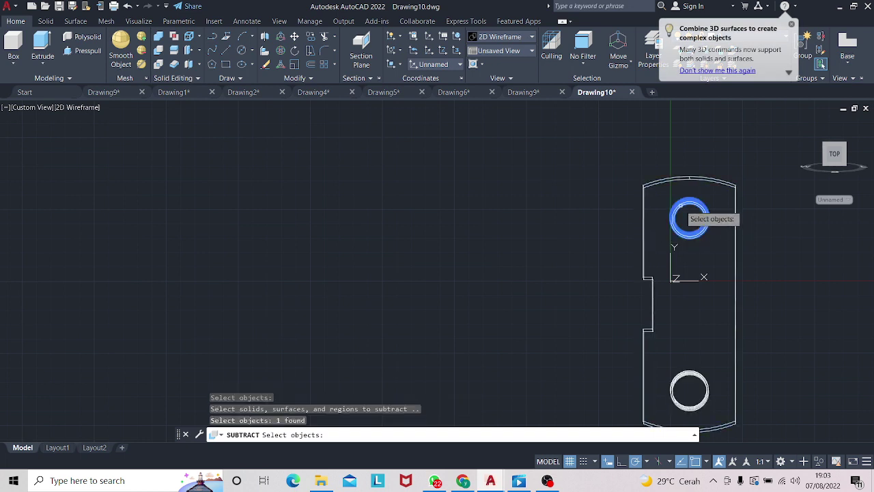
pyautogui.press('Return')
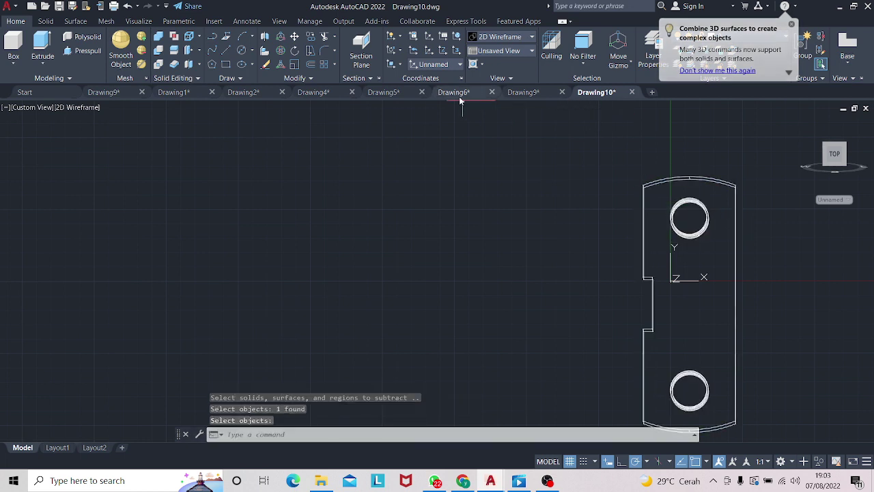
pyautogui.click(459, 93)
# - Cycle through the open drawing tabs, ending on Drawing9
pyautogui.click(523, 92)
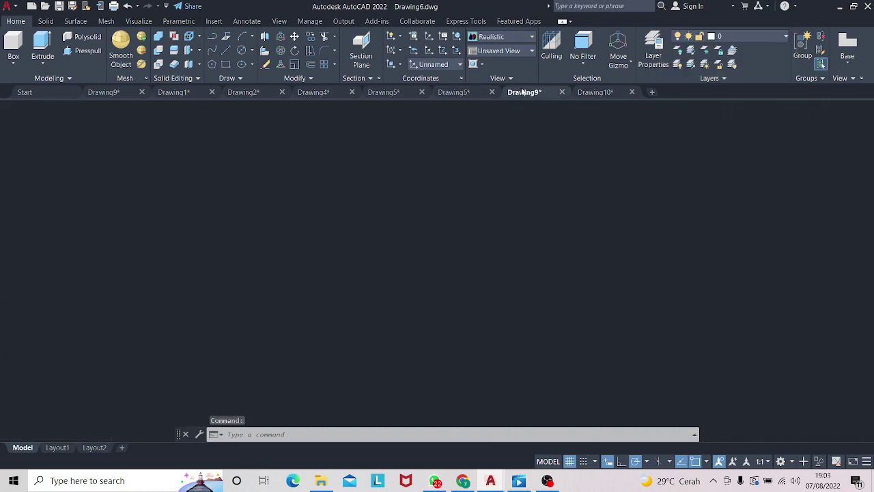
pyautogui.click(593, 92)
pyautogui.click(473, 92)
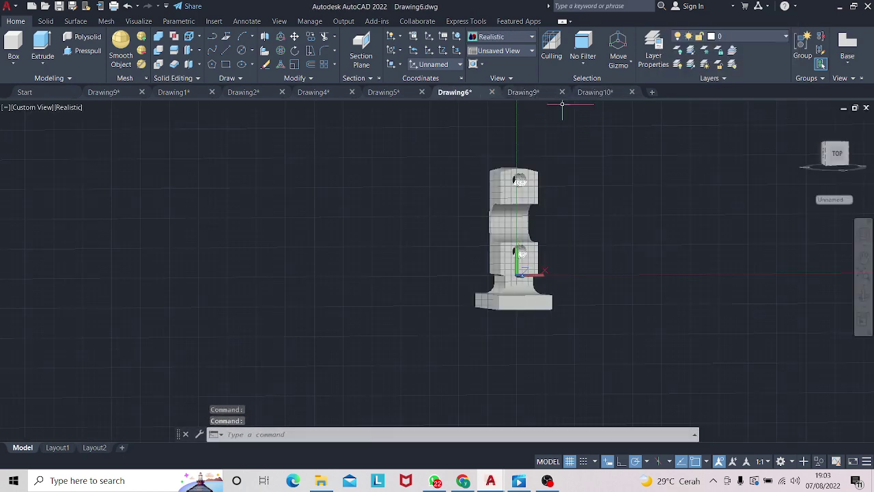
pyautogui.click(523, 92)
pyautogui.click(593, 92)
pyautogui.click(513, 91)
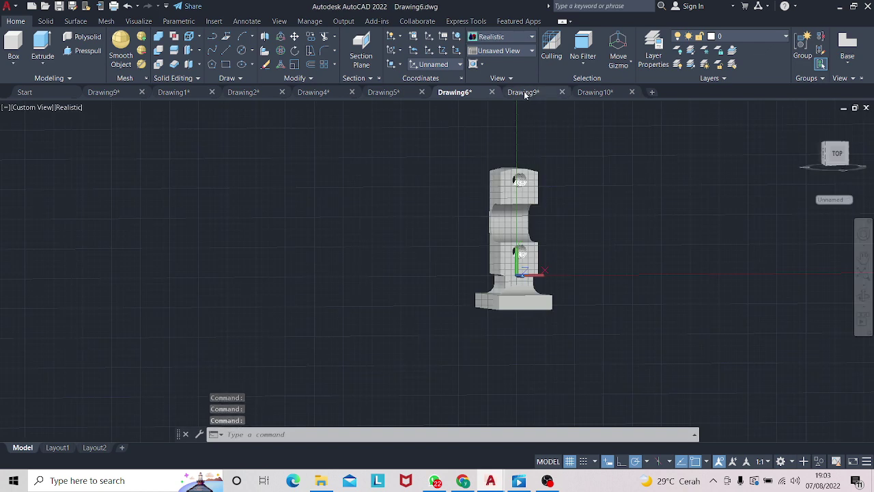
pyautogui.click(523, 91)
# - Window-select Drawing9's plate and paste it into Drawing6 beside the 3D part
pyautogui.scroll(-4, 607, 215)
pyautogui.scroll(4, 580, 217)
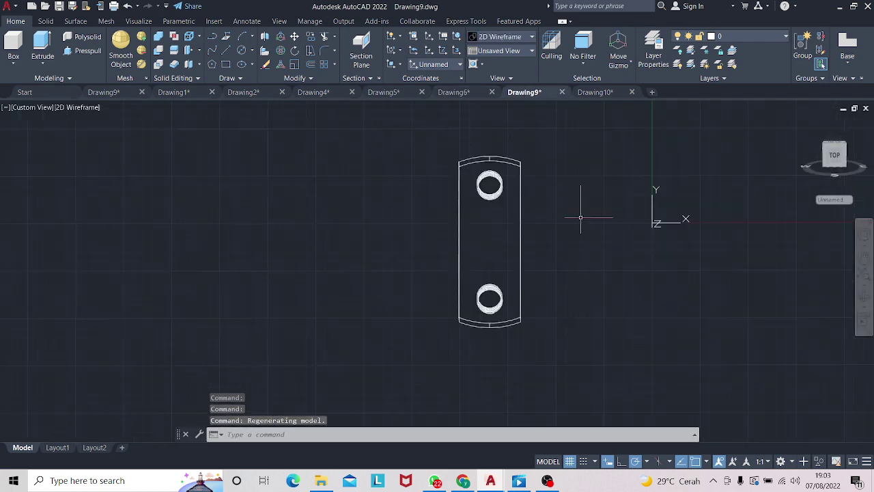
pyautogui.click(419, 150)
pyautogui.click(599, 348)
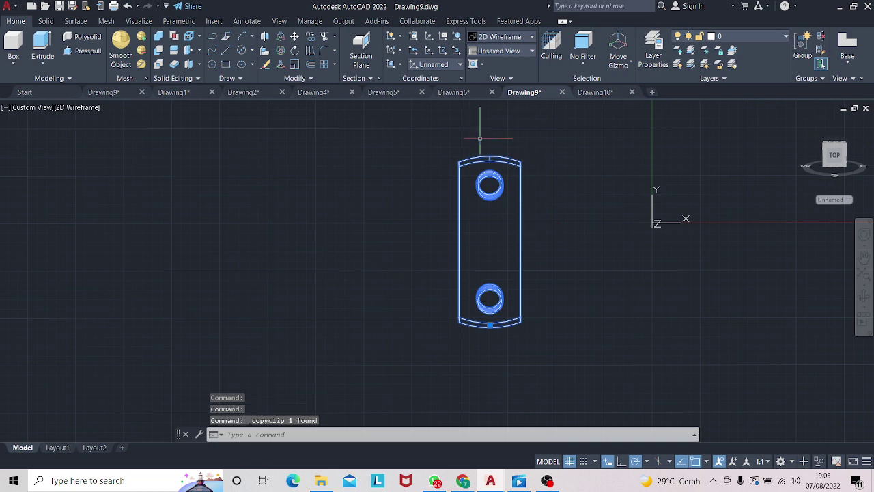
pyautogui.click(480, 92)
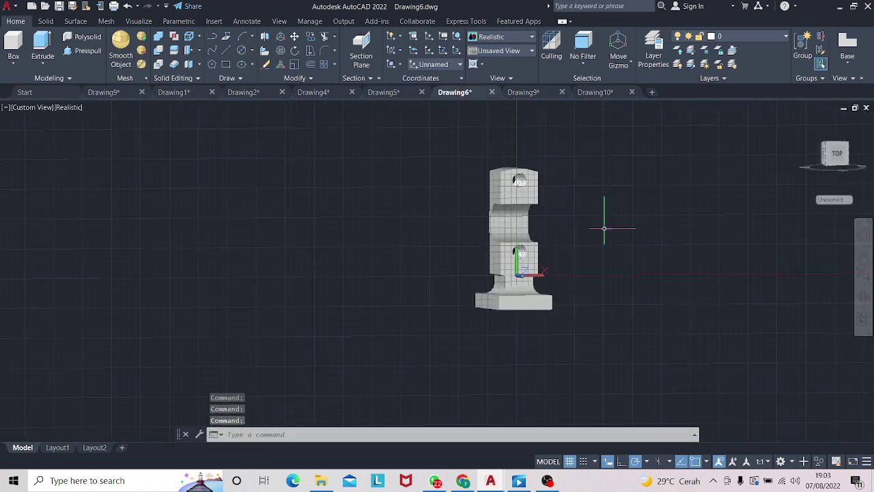
pyautogui.hotkey('ctrl', 'v')
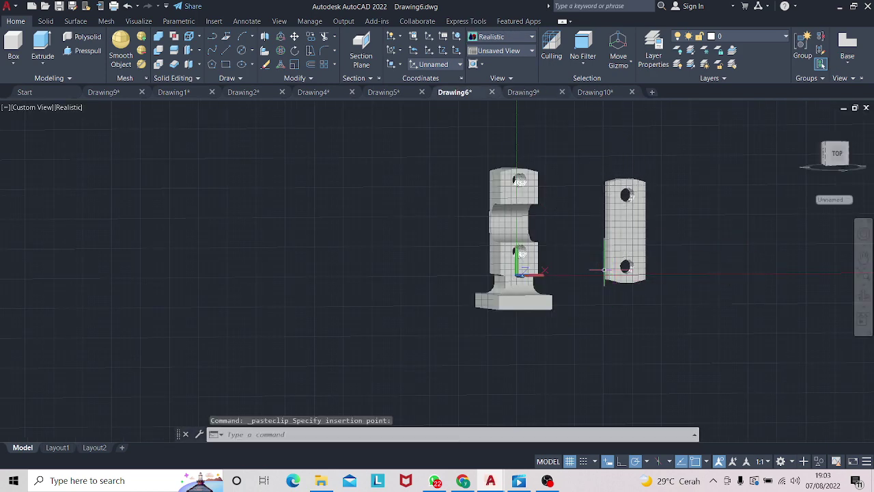
pyautogui.click(601, 92)
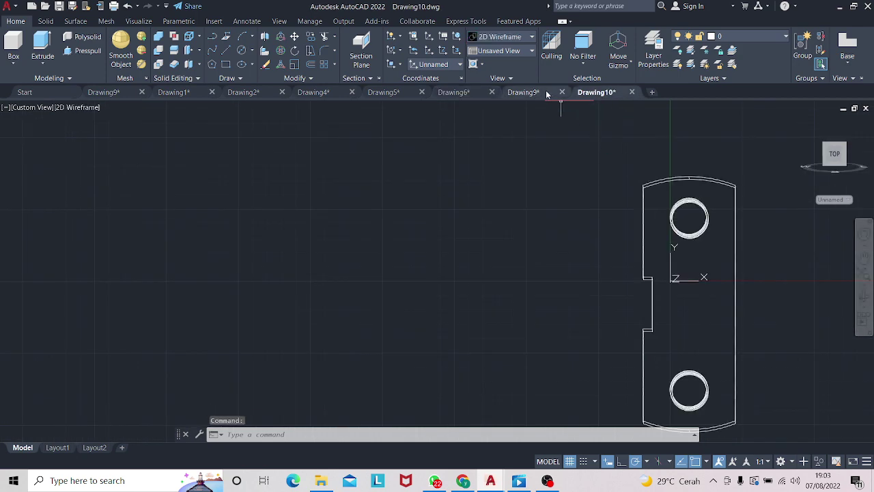
# - Return to Drawing10 and orbit the plate to view its thickness and threaded holes from the side
pyautogui.click(604, 133)
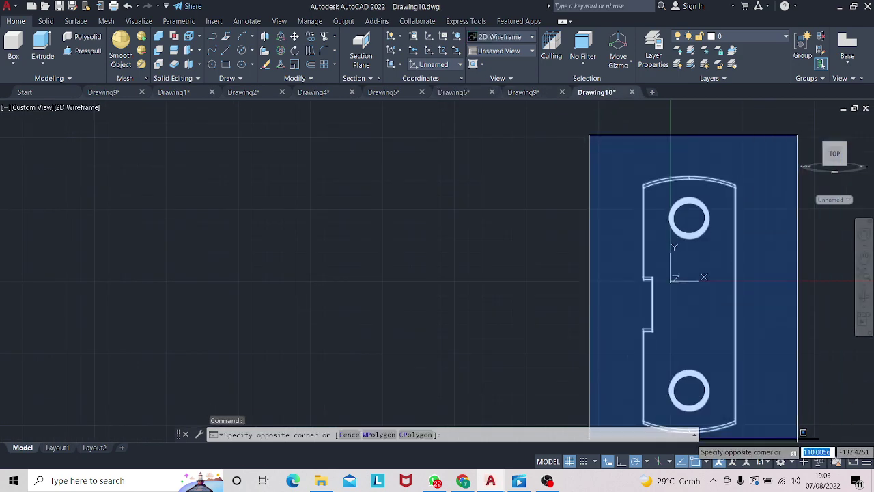
pyautogui.press('Escape')
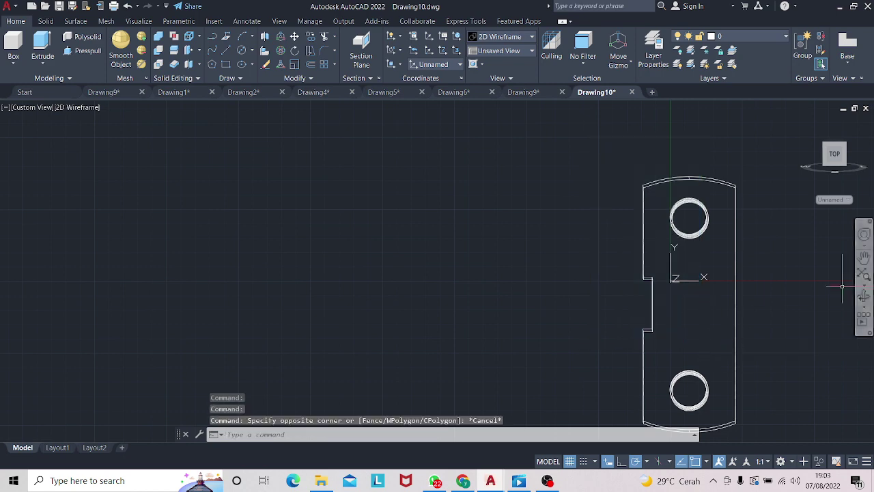
pyautogui.click(866, 301)
pyautogui.moveTo(772, 301); pyautogui.dragTo(725, 296)
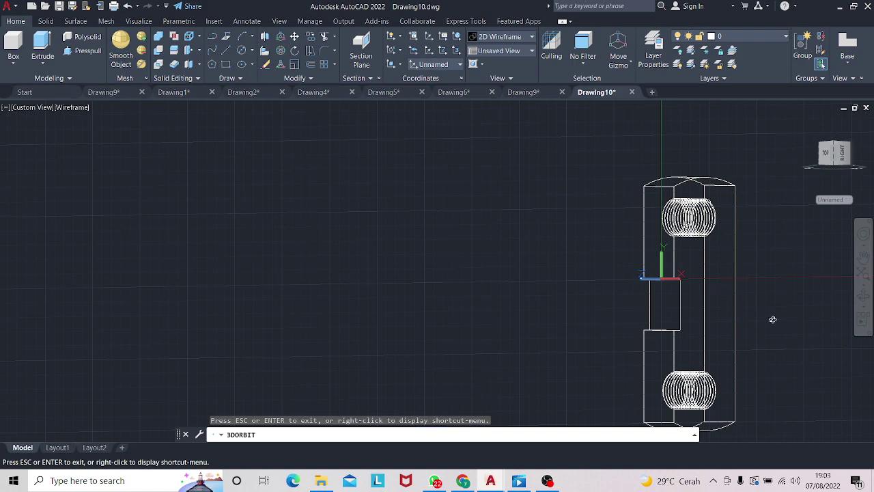
pyautogui.moveTo(773, 319)
pyautogui.mouseDown()
pyautogui.moveTo(749, 325)
pyautogui.moveTo(721, 318)
pyautogui.moveTo(780, 328)
pyautogui.moveTo(750, 346)
pyautogui.moveTo(790, 344)
pyautogui.moveTo(706, 353)
pyautogui.moveTo(808, 353)
pyautogui.moveTo(640, 355)
pyautogui.moveTo(706, 369)
pyautogui.moveTo(782, 362)
pyautogui.moveTo(826, 374)
pyautogui.mouseUp()
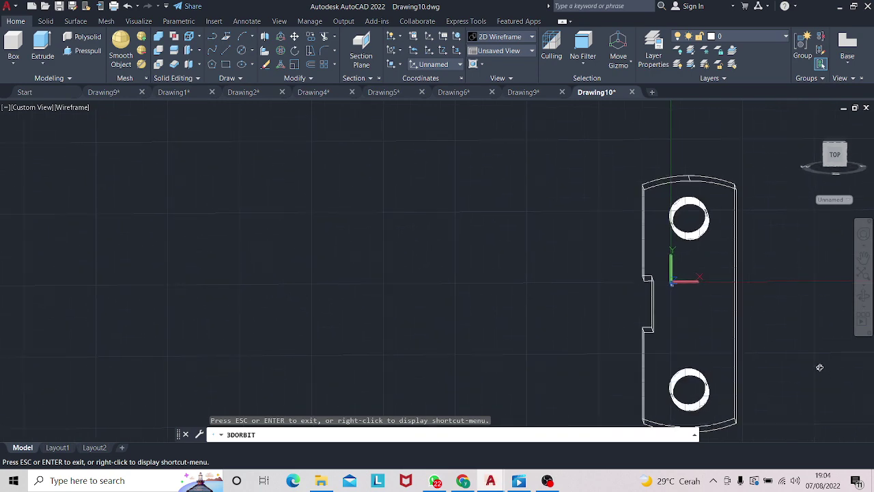
pyautogui.moveTo(762, 372)
pyautogui.mouseDown()
pyautogui.moveTo(806, 361)
pyautogui.moveTo(731, 370)
pyautogui.moveTo(812, 366)
pyautogui.moveTo(714, 372)
pyautogui.moveTo(616, 359)
pyautogui.moveTo(682, 363)
pyautogui.moveTo(630, 362)
pyautogui.moveTo(682, 361)
pyautogui.moveTo(644, 357)
pyautogui.moveTo(635, 341)
pyautogui.moveTo(728, 317)
pyautogui.mouseUp()
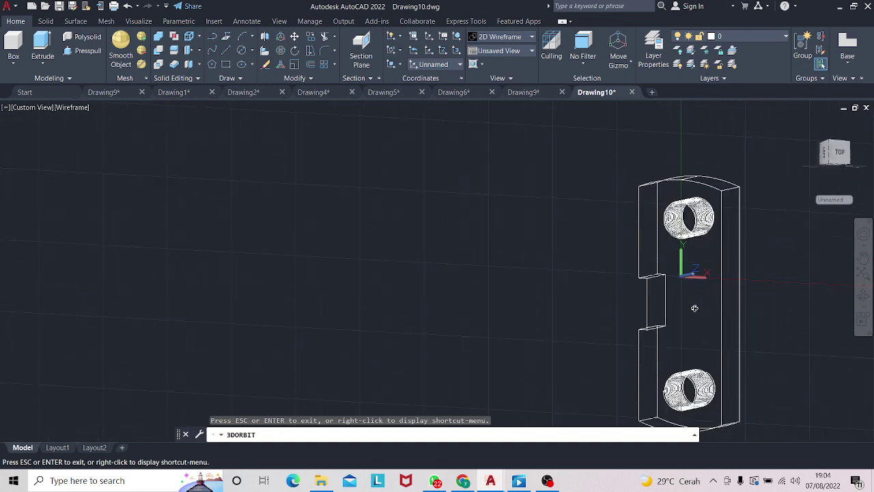
pyautogui.moveTo(680, 305)
pyautogui.mouseDown()
pyautogui.moveTo(742, 312)
pyautogui.moveTo(722, 321)
pyautogui.moveTo(682, 306)
pyautogui.moveTo(660, 308)
pyautogui.mouseUp()
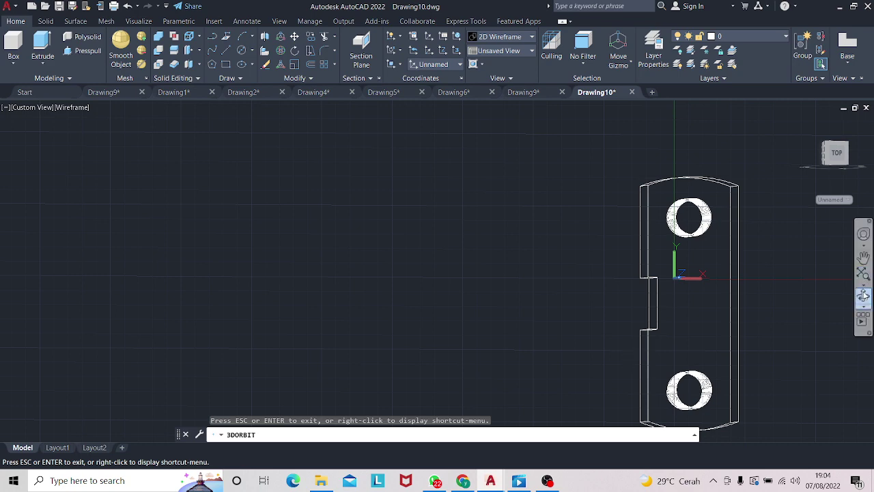
pyautogui.moveTo(725, 308)
pyautogui.mouseDown()
pyautogui.moveTo(777, 312)
pyautogui.moveTo(739, 311)
pyautogui.mouseUp()
# - Undo the recent view changes and the visual style change
pyautogui.press('Escape')
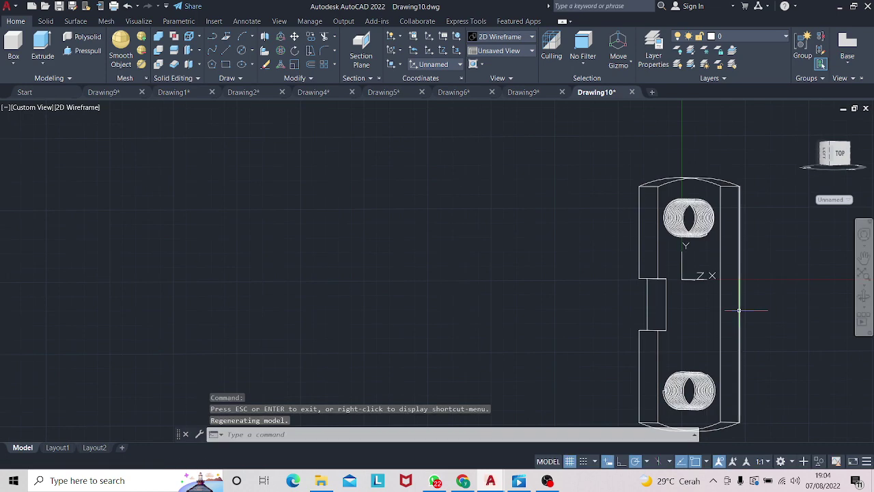
pyautogui.hotkey('ctrl', 'z')
pyautogui.hotkey('ctrl', 'z')
pyautogui.hotkey('ctrl', 'z')
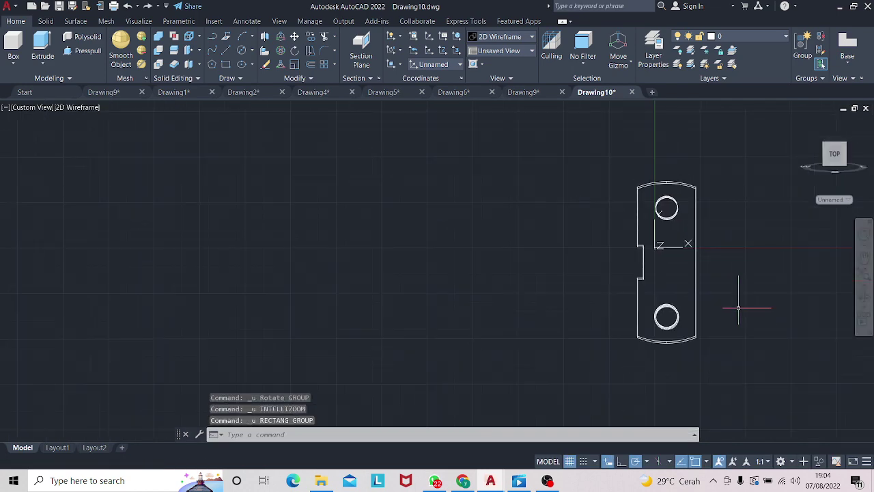
pyautogui.hotkey('ctrl', 'z')
pyautogui.hotkey('ctrl', 'z')
pyautogui.hotkey('ctrl', 'z')
pyautogui.hotkey('ctrl', 'z')
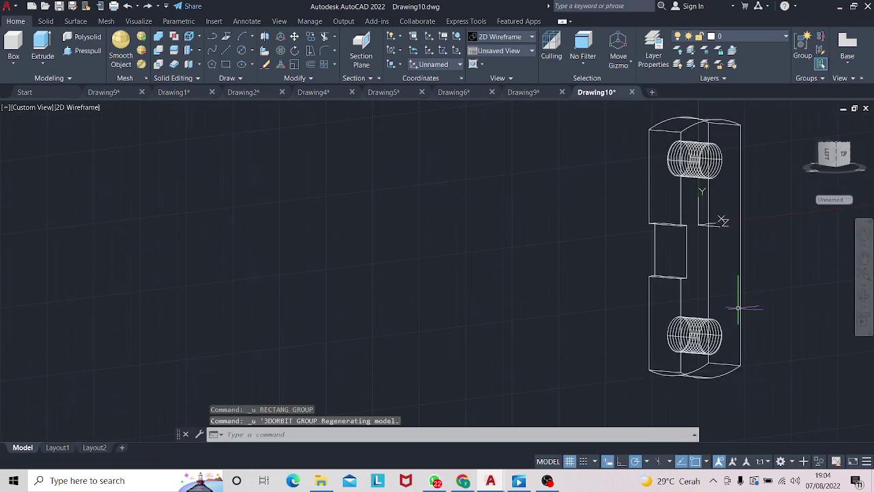
pyautogui.hotkey('ctrl', 'z')
pyautogui.hotkey('ctrl', 'z')
pyautogui.hotkey('ctrl', 'z')
pyautogui.hotkey('ctrl', 'z')
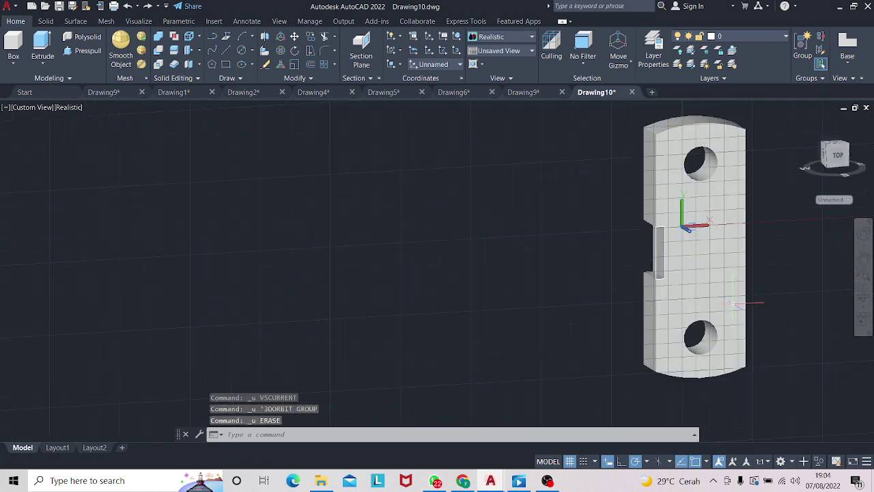
pyautogui.hotkey('ctrl', 'z')
pyautogui.hotkey('ctrl', 'z')
pyautogui.hotkey('ctrl', 'z')
pyautogui.hotkey('ctrl', 'z')
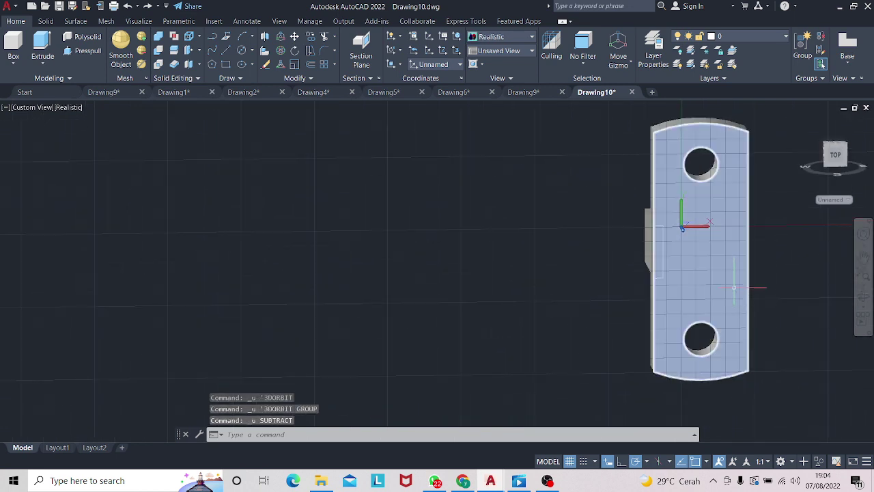
pyautogui.hotkey('ctrl', 'z')
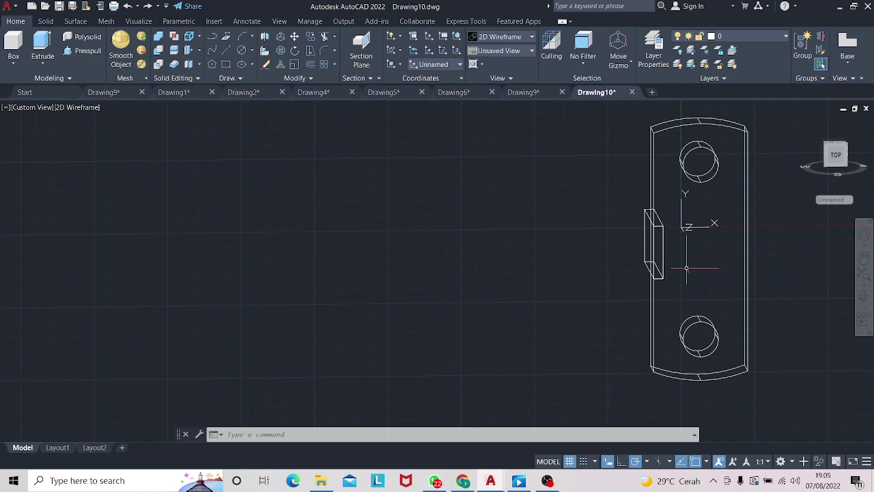
# - Undo the side-block extrusion and orbit the plate to a left side view
pyautogui.moveTo(733, 292)
pyautogui.keyDown('shift'); pyautogui.mouseDown(button='middle')
pyautogui.moveTo(825, 298)
pyautogui.moveTo(808, 296)
pyautogui.mouseUp(button='middle'); pyautogui.keyUp('shift')
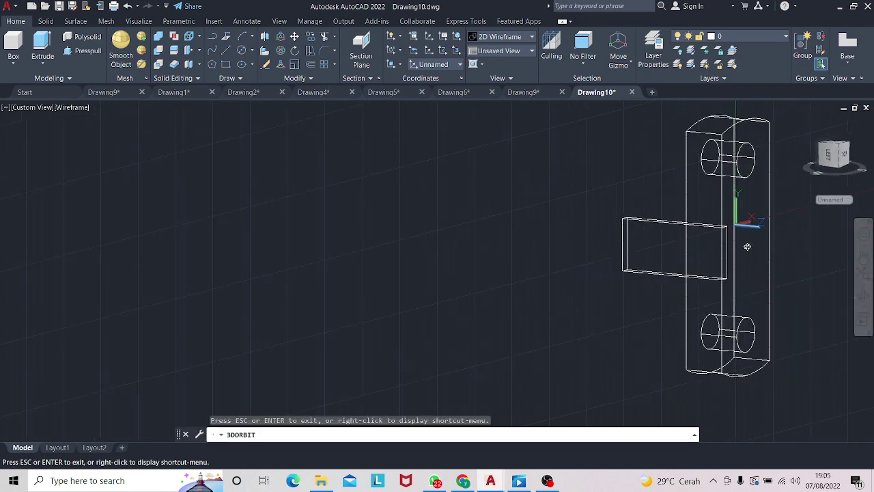
pyautogui.hotkey('ctrl', 'z')
pyautogui.hotkey('ctrl', 'z')
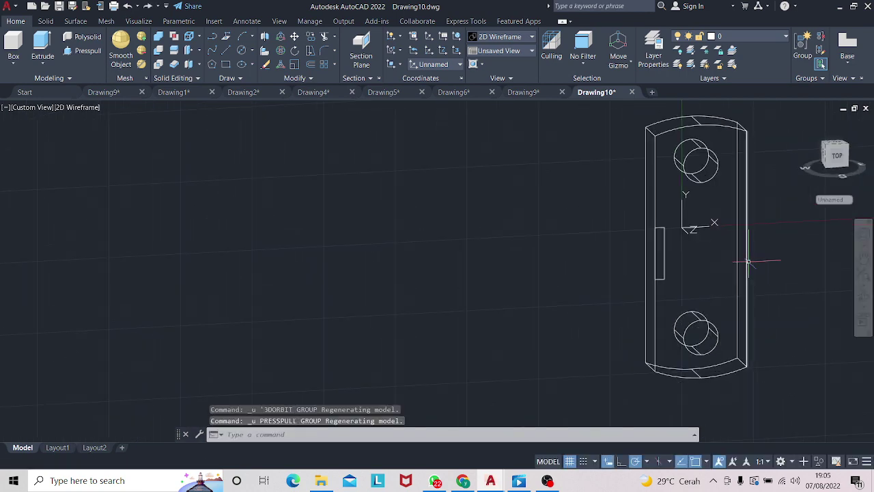
pyautogui.hotkey('ctrl', 'z')
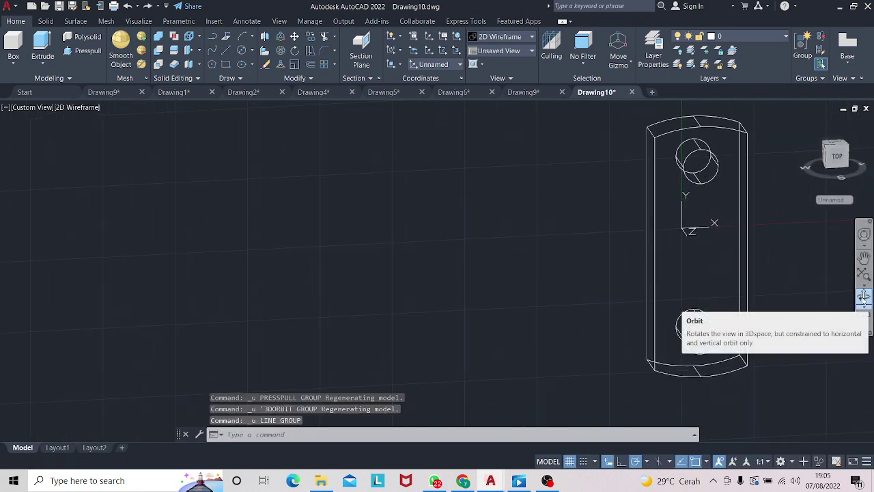
pyautogui.click(865, 301)
pyautogui.moveTo(755, 291)
pyautogui.mouseDown()
pyautogui.moveTo(818, 297)
pyautogui.moveTo(847, 283)
pyautogui.mouseUp()
pyautogui.press('Escape')
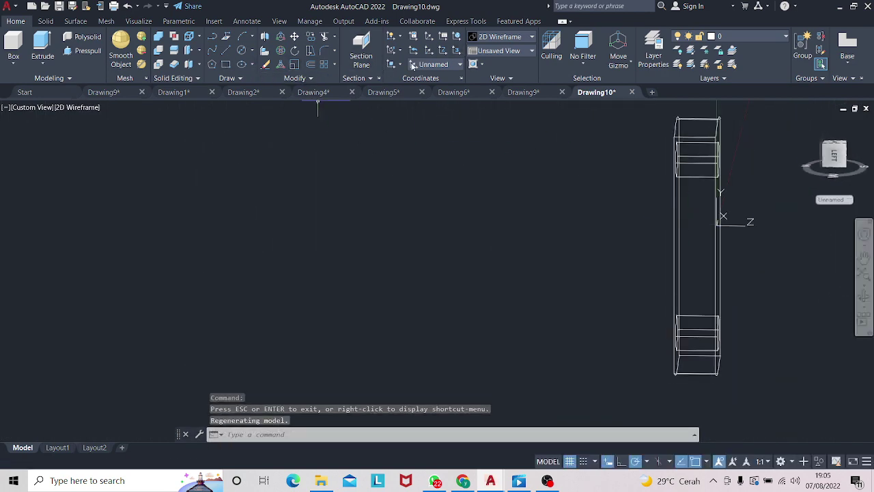
# - Align the UCS to the picked face of the solid and orbit to check it
pyautogui.click(396, 67)
pyautogui.click(402, 128)
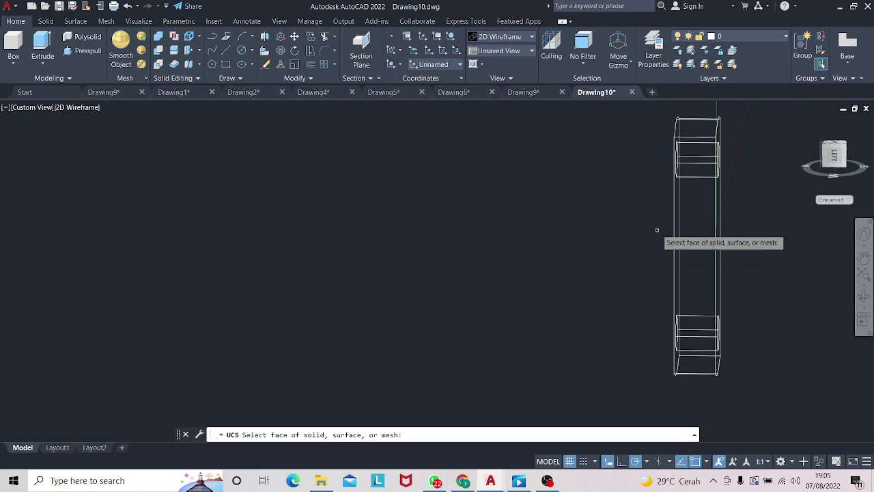
pyautogui.click(698, 213)
pyautogui.press('Return')
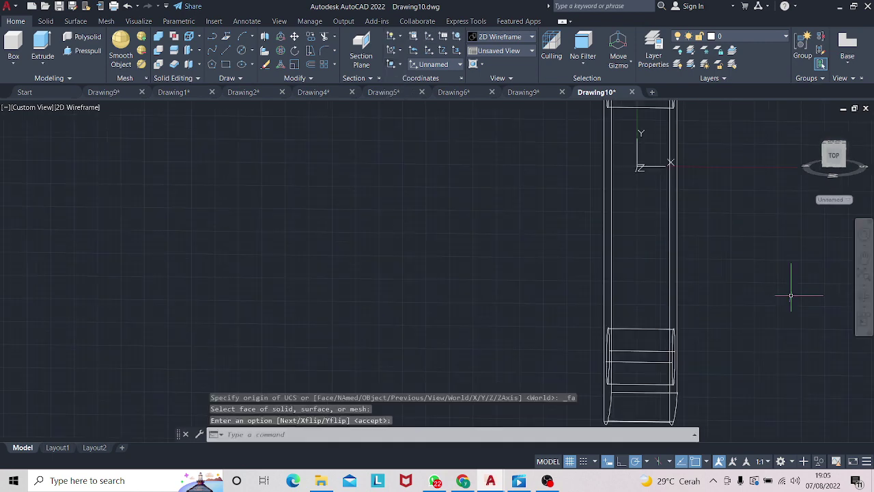
pyautogui.click(864, 295)
pyautogui.moveTo(807, 301)
pyautogui.mouseDown()
pyautogui.moveTo(801, 308)
pyautogui.moveTo(815, 307)
pyautogui.moveTo(699, 266)
pyautogui.mouseUp()
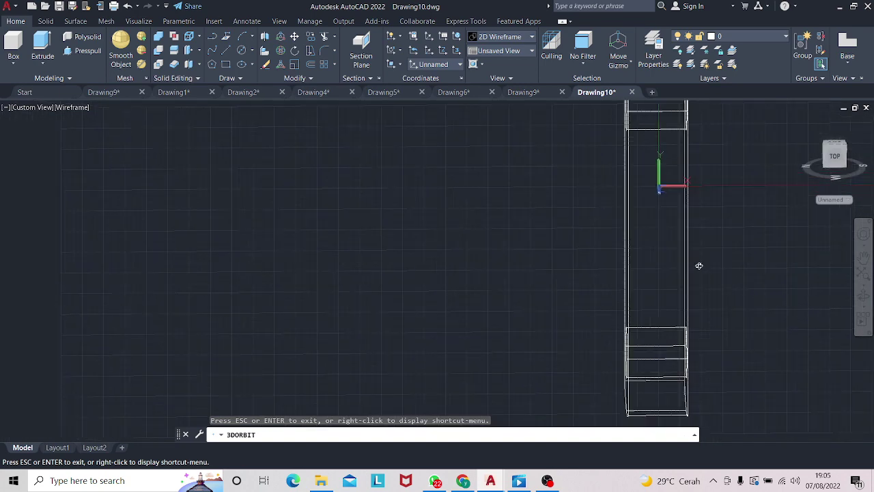
pyautogui.press('Escape')
# - Try a line starting 22.5 along the face, cancel it, and start LINE again
pyautogui.click(230, 51)
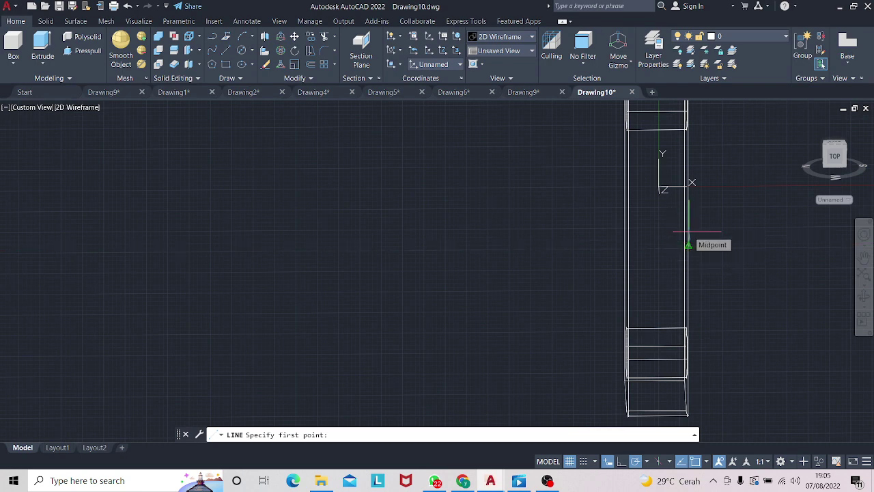
pyautogui.write('22.5')
pyautogui.press('Return')
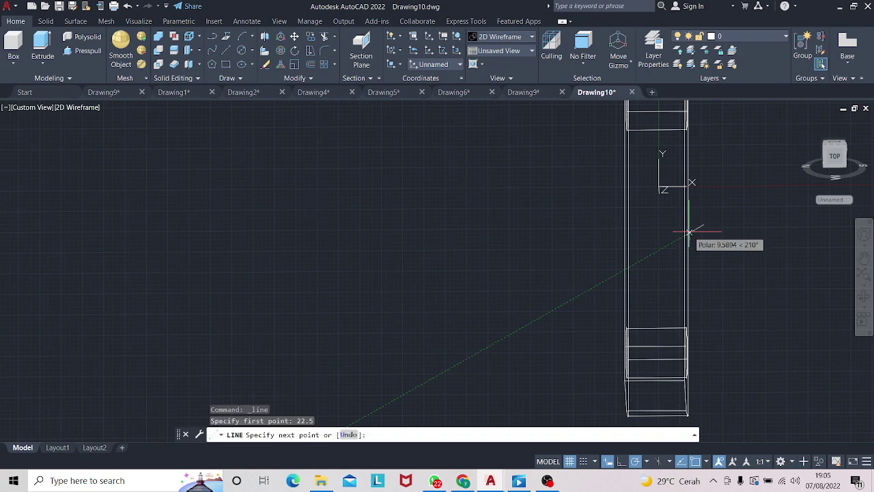
pyautogui.press('Escape')
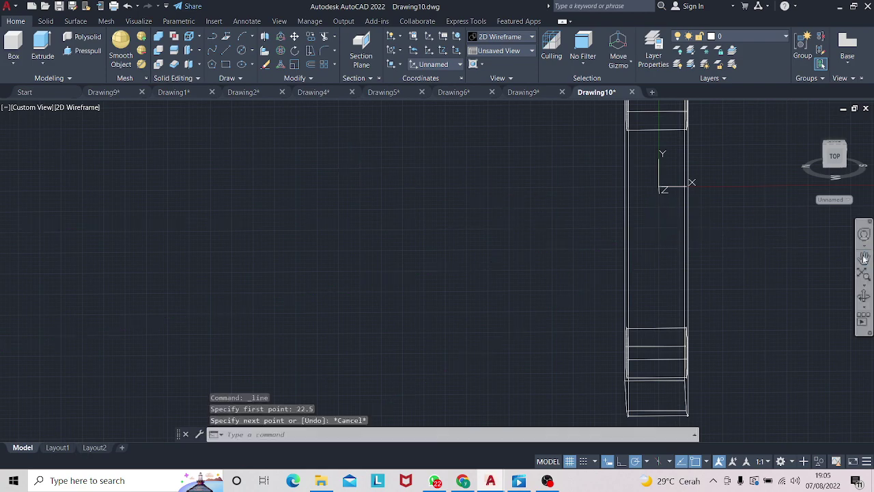
pyautogui.keyDown('shift'); pyautogui.moveTo(856, 294); pyautogui.dragTo(794, 294, button='middle'); pyautogui.keyUp('shift')
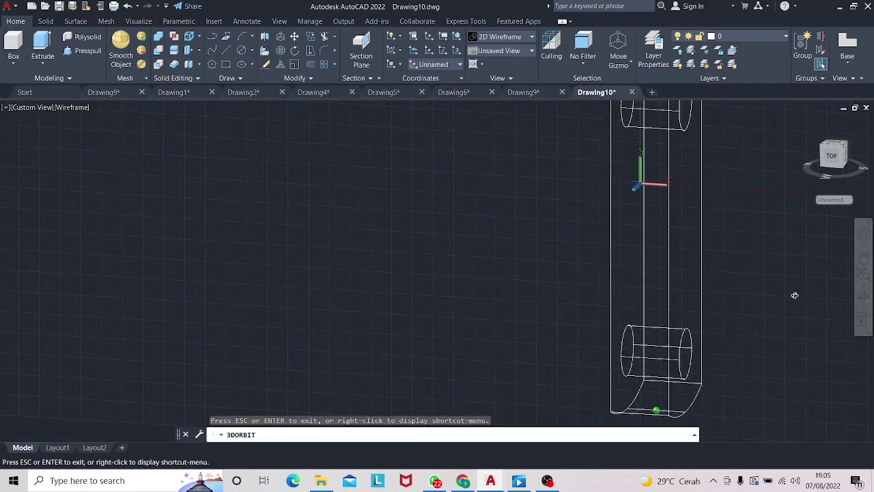
pyautogui.click(211, 50)
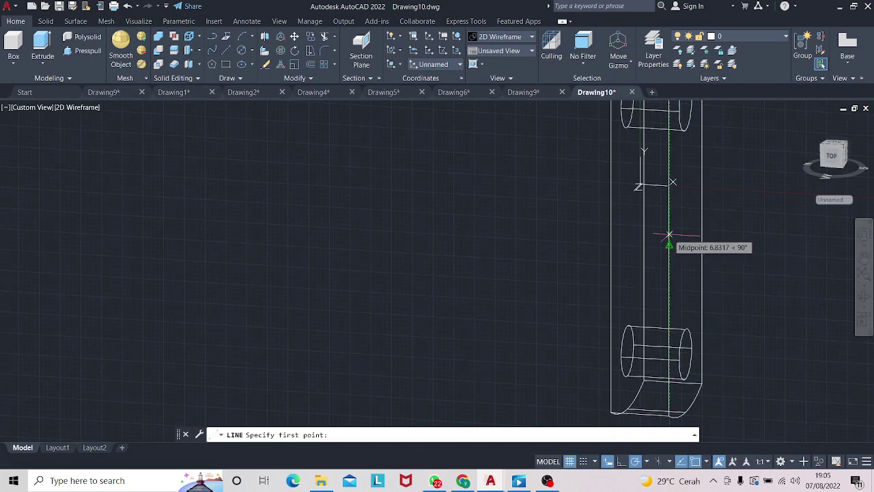
# - Draw an 8×45 rectangle on the face starting 22.5 from the edge midpoint
pyautogui.write('22.5')
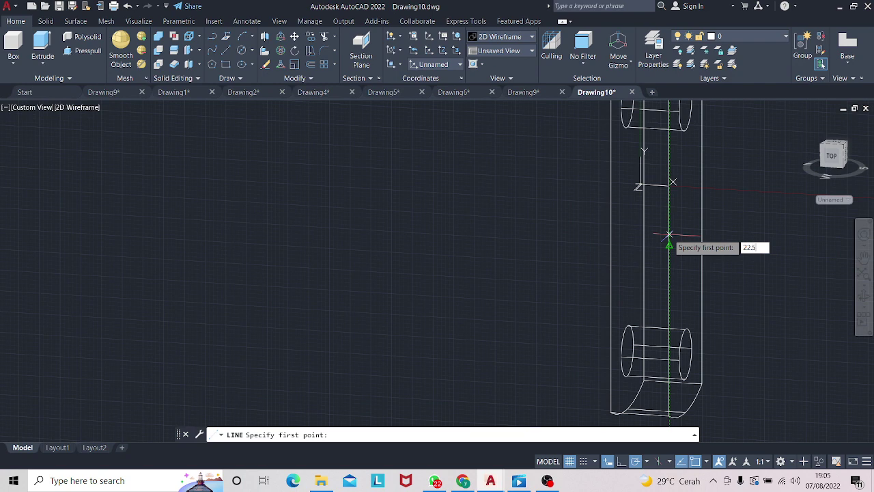
pyautogui.press('Return')
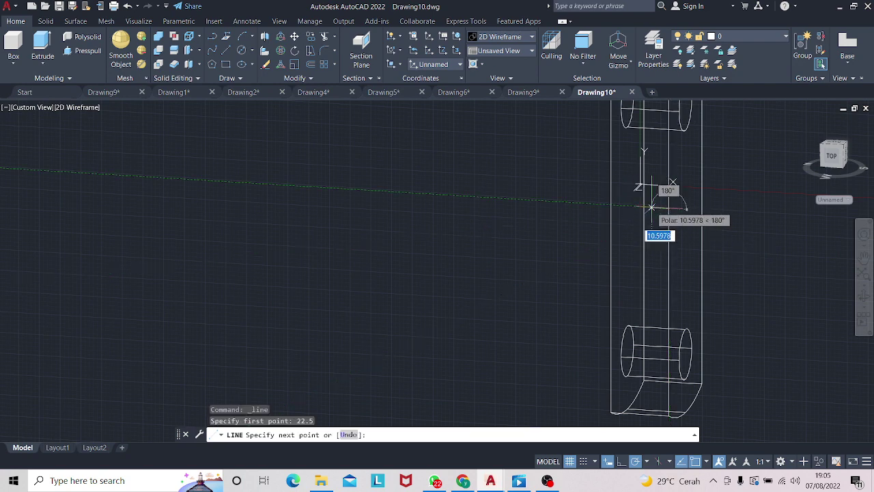
pyautogui.write('8')
pyautogui.press('Return')
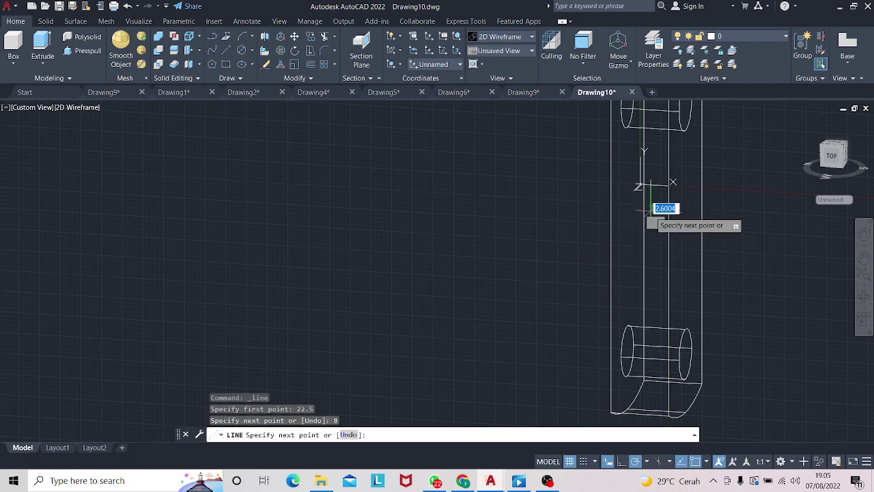
pyautogui.write('45')
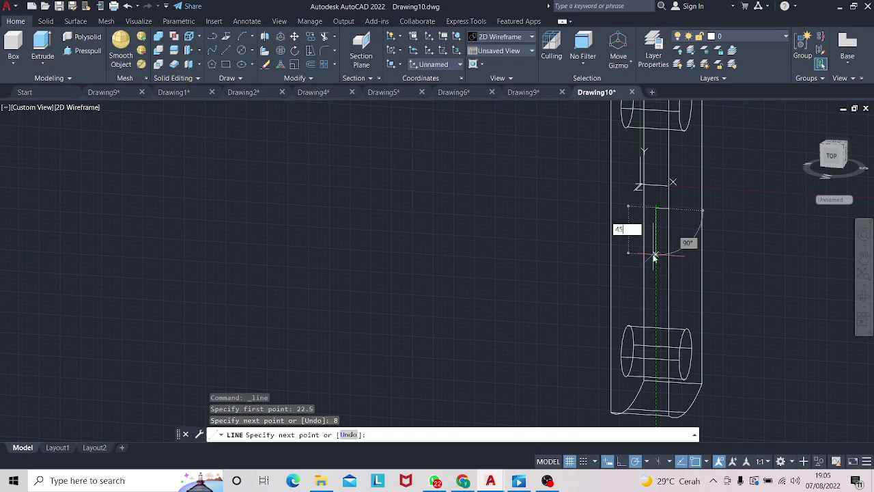
pyautogui.press('Return')
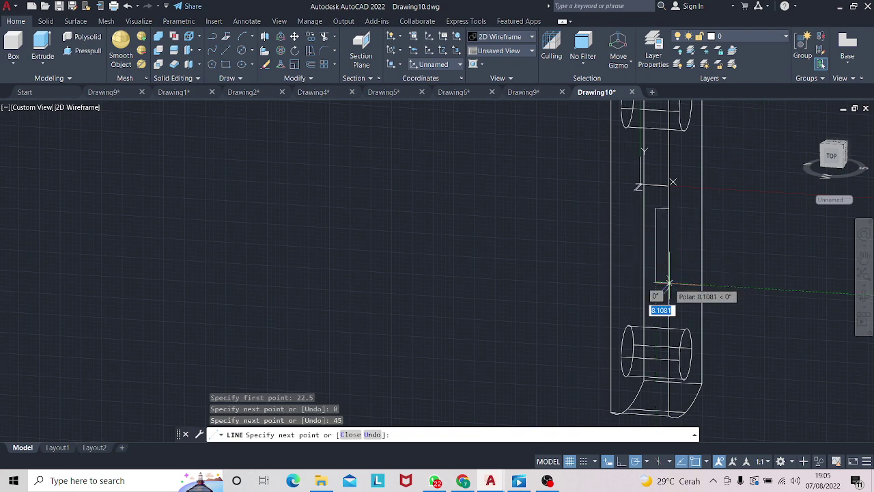
pyautogui.write('8')
pyautogui.press('Return')
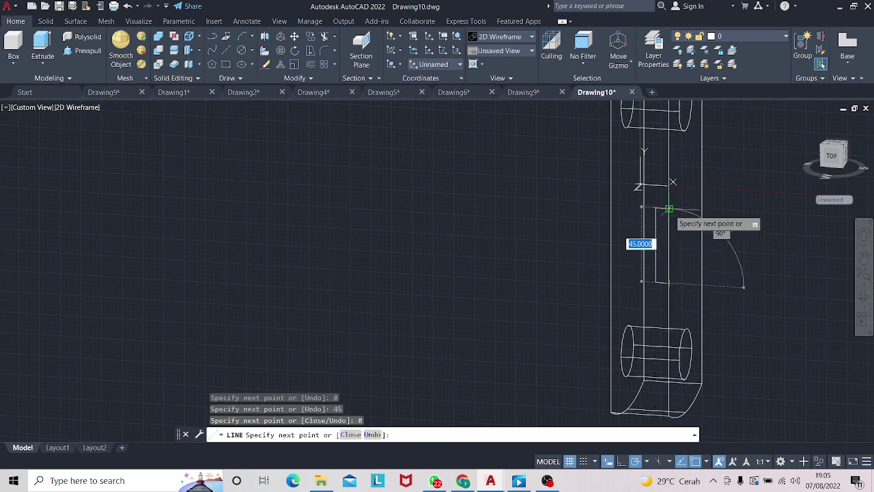
pyautogui.click(669, 208)
pyautogui.press('Return')
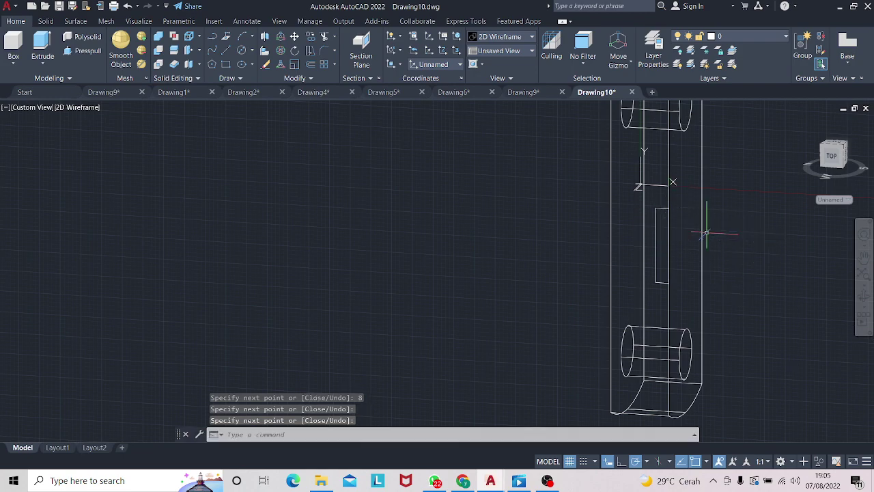
pyautogui.keyDown('shift'); pyautogui.moveTo(827, 280); pyautogui.dragTo(774, 274, button='middle'); pyautogui.keyUp('shift')
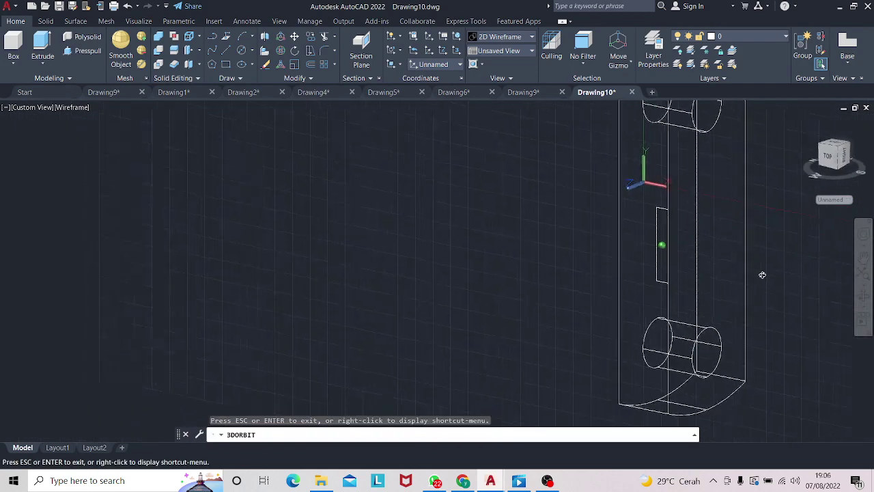
# - Presspull the rectangle's area out into a slab
pyautogui.click(88, 50)
pyautogui.click(661, 257)
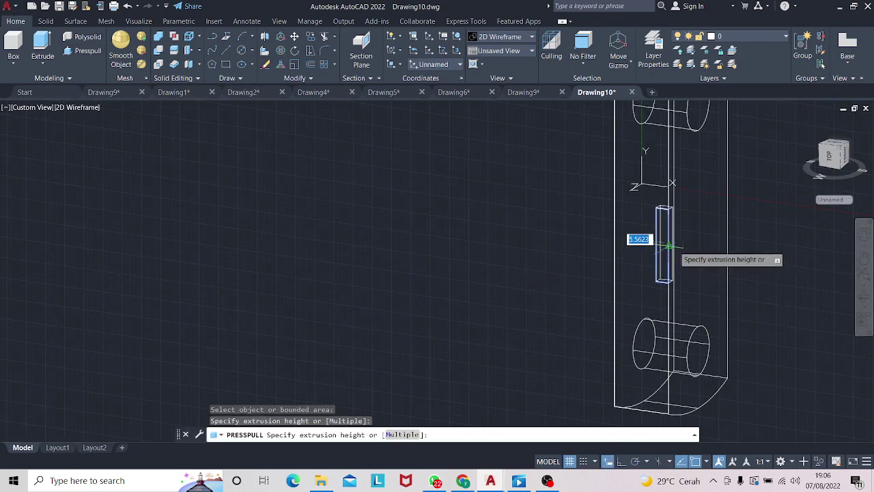
pyautogui.click(760, 222)
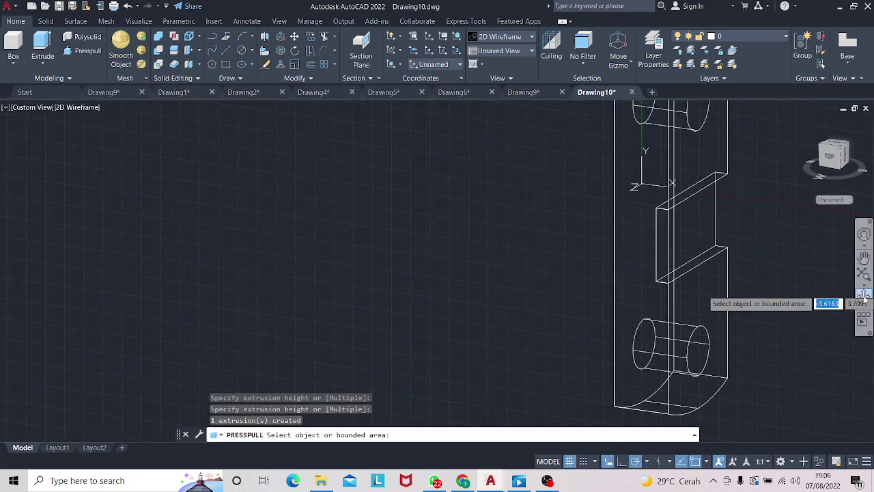
pyautogui.moveTo(760, 289)
pyautogui.keyDown('shift'); pyautogui.mouseDown(button='middle')
pyautogui.moveTo(619, 275)
pyautogui.moveTo(745, 271)
pyautogui.moveTo(714, 279)
pyautogui.moveTo(684, 266)
pyautogui.moveTo(692, 268)
pyautogui.mouseUp(button='middle'); pyautogui.keyUp('shift')
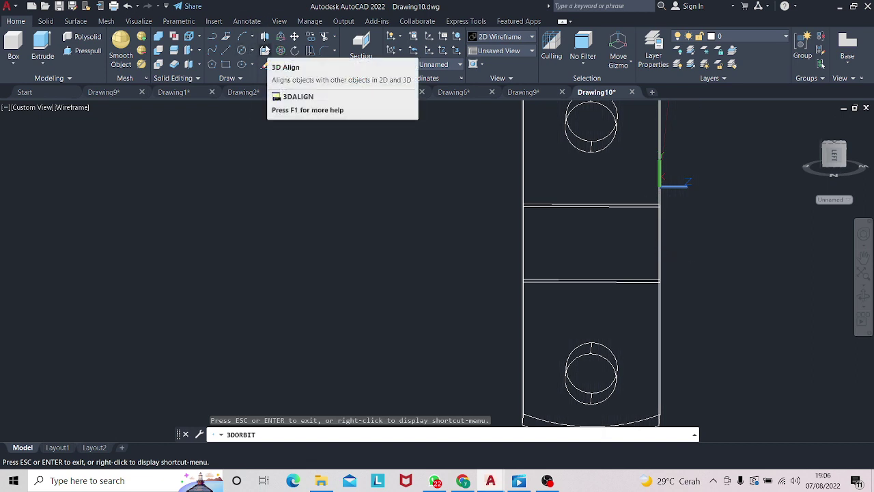
# - Abandon a first circle attempt and align the UCS to the slab face
pyautogui.click(240, 51)
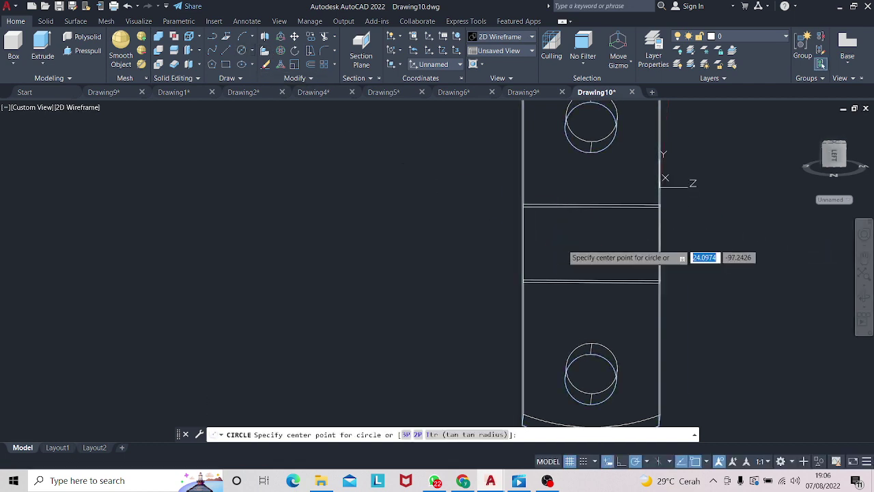
pyautogui.write('5')
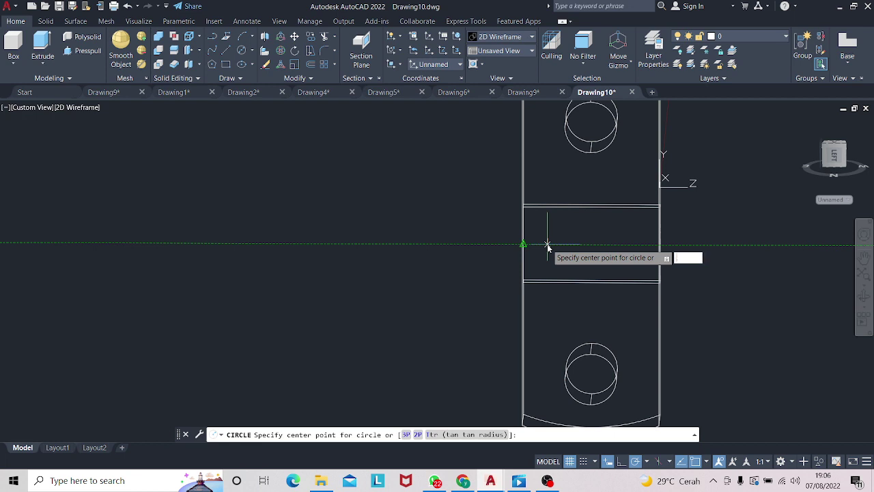
pyautogui.press('Return')
pyautogui.write('d')
pyautogui.press('Return')
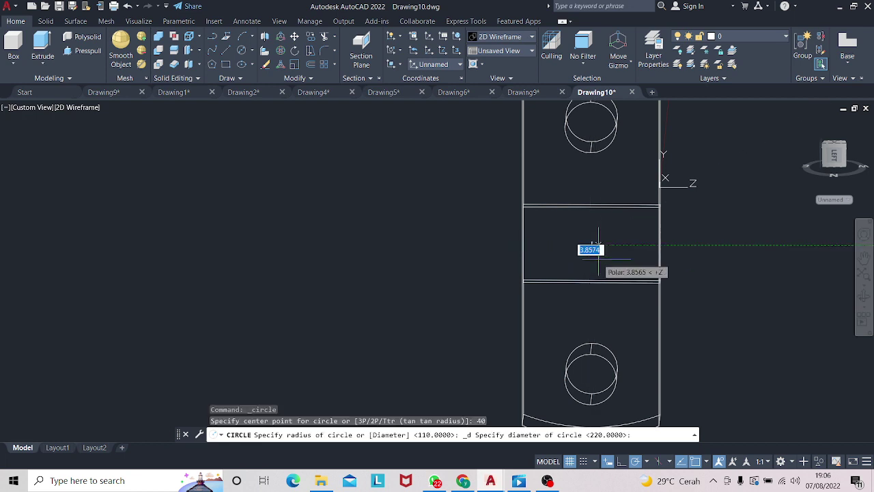
pyautogui.press('Escape')
pyautogui.click(399, 64)
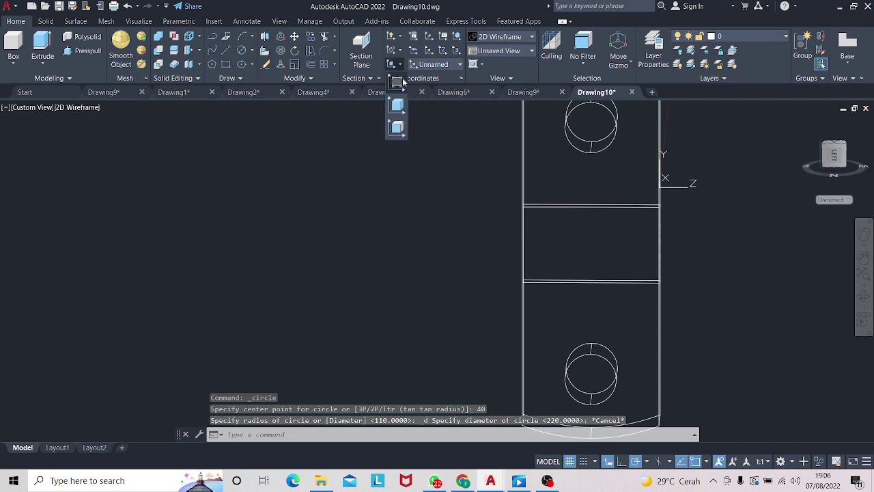
pyautogui.click(398, 127)
pyautogui.click(542, 190)
pyautogui.press('Return')
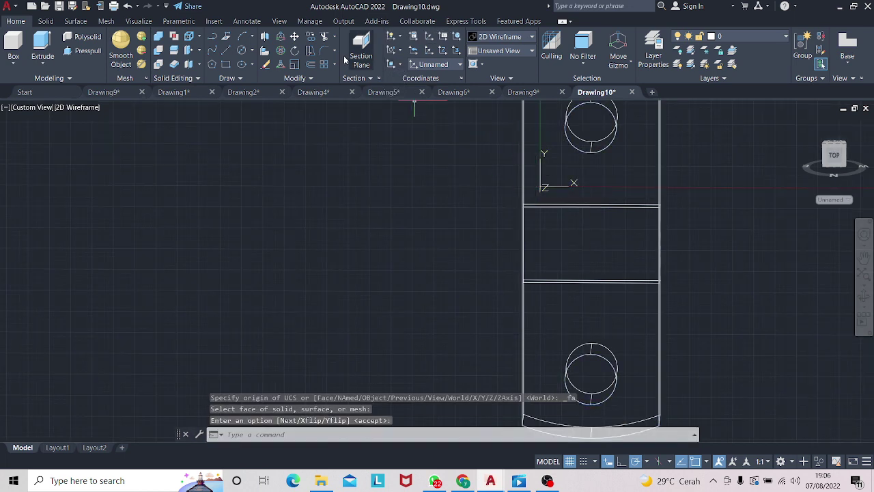
# - Draw a 60-diameter circle centred 40 along the tracking line on the face
pyautogui.click(243, 50)
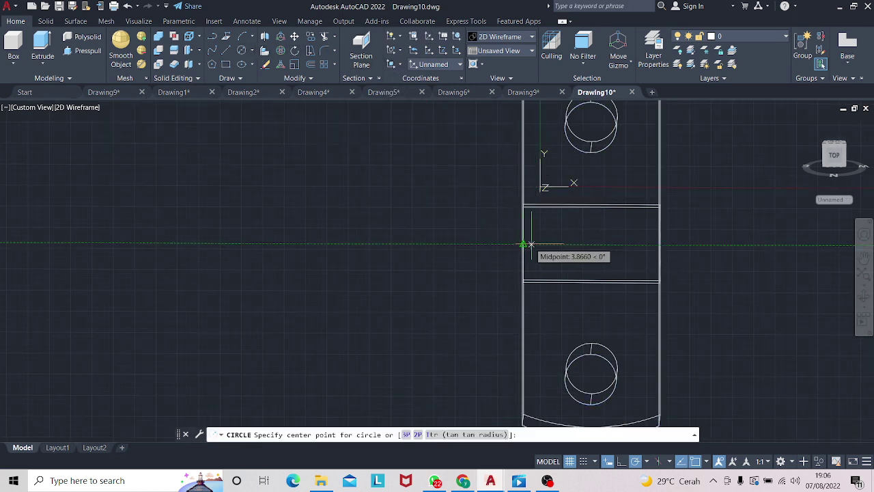
pyautogui.write('40')
pyautogui.press('Return')
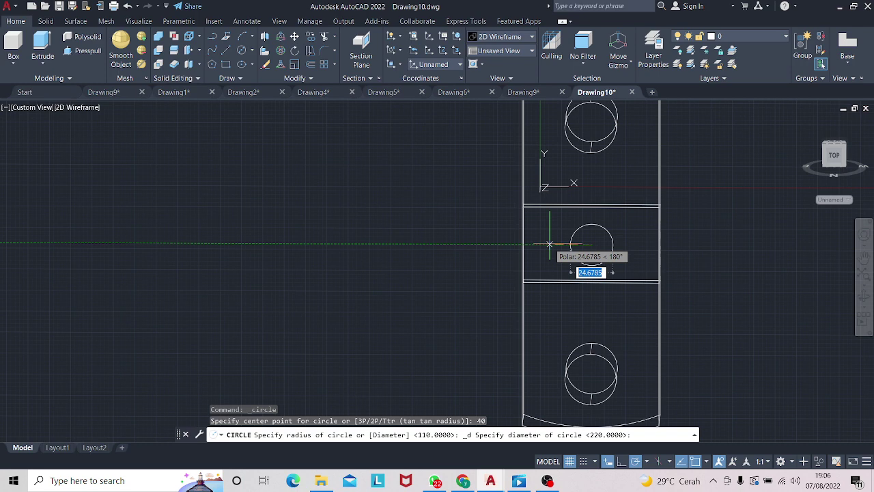
pyautogui.write('60')
pyautogui.press('Return')
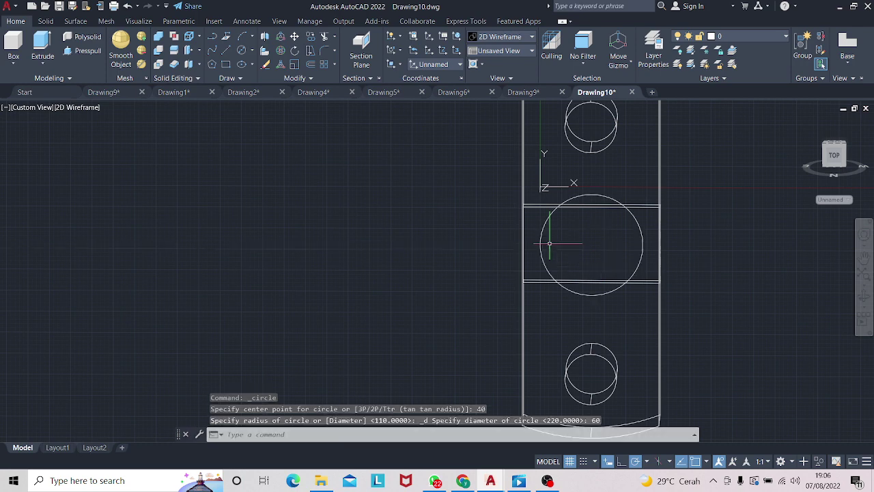
# - Orbit to an oblique view and erase the 60-diameter circle
pyautogui.click(864, 296)
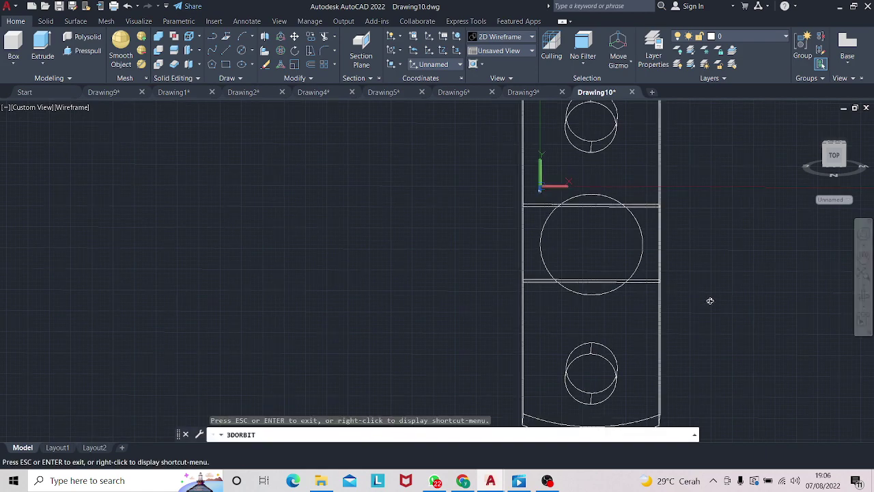
pyautogui.moveTo(708, 299)
pyautogui.mouseDown()
pyautogui.moveTo(790, 305)
pyautogui.moveTo(735, 300)
pyautogui.mouseUp()
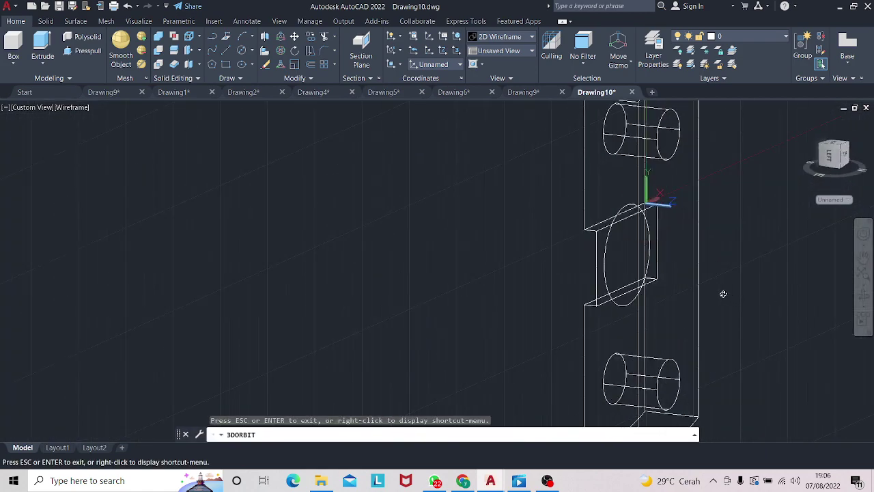
pyautogui.press('Escape')
pyautogui.click(613, 239)
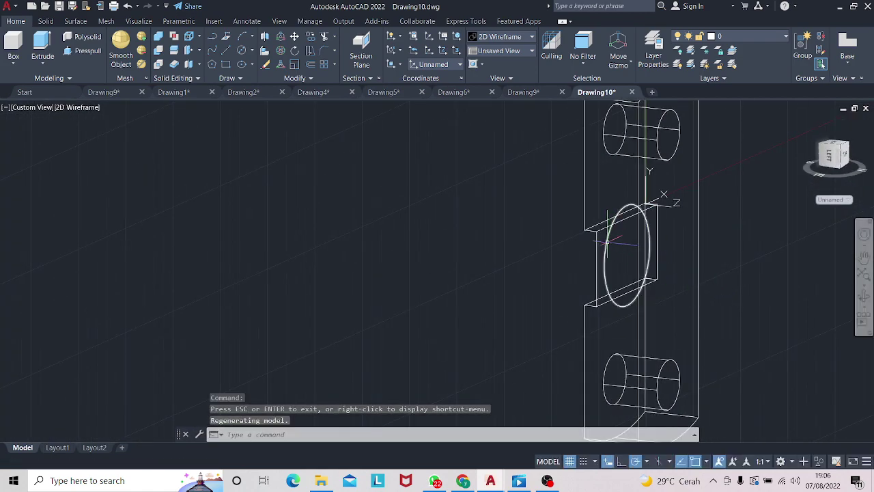
pyautogui.press('Delete')
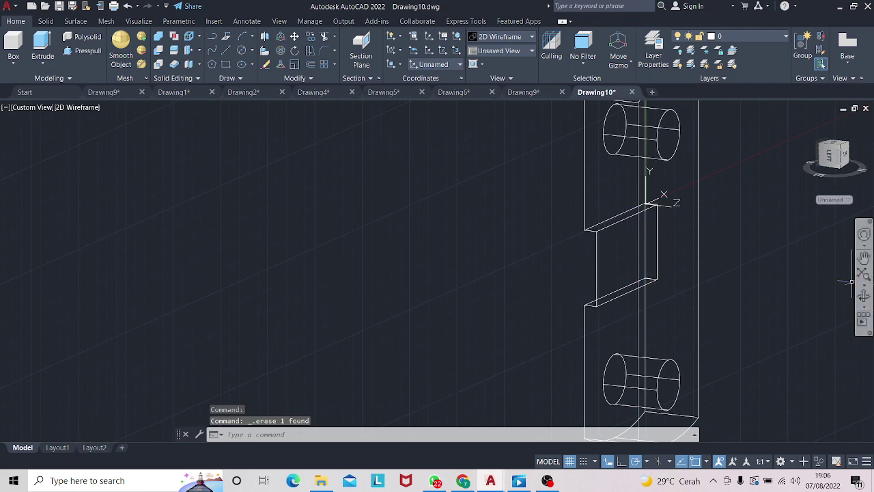
# - Orbit back toward the top view and try a circle 4 along the tracking line, then cancel it
pyautogui.click(863, 286)
pyautogui.moveTo(840, 284)
pyautogui.mouseDown()
pyautogui.moveTo(778, 279)
pyautogui.moveTo(799, 285)
pyautogui.moveTo(669, 255)
pyautogui.mouseUp()
pyautogui.press('Escape')
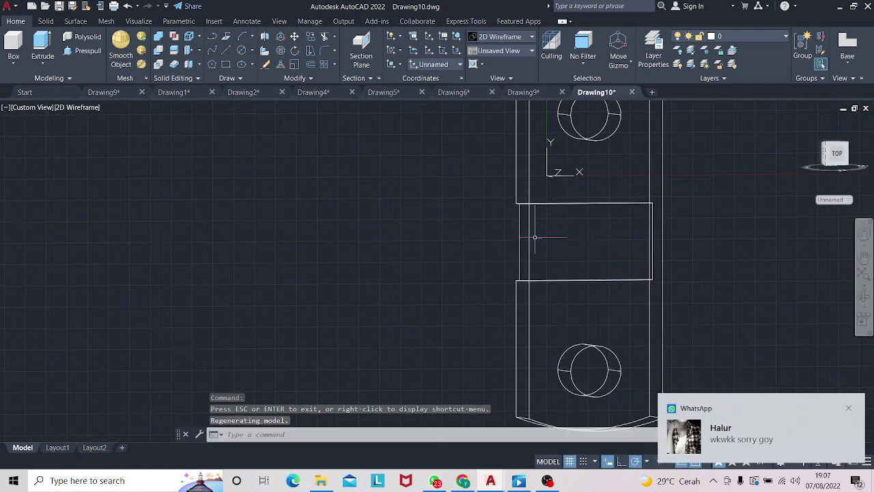
pyautogui.click(243, 51)
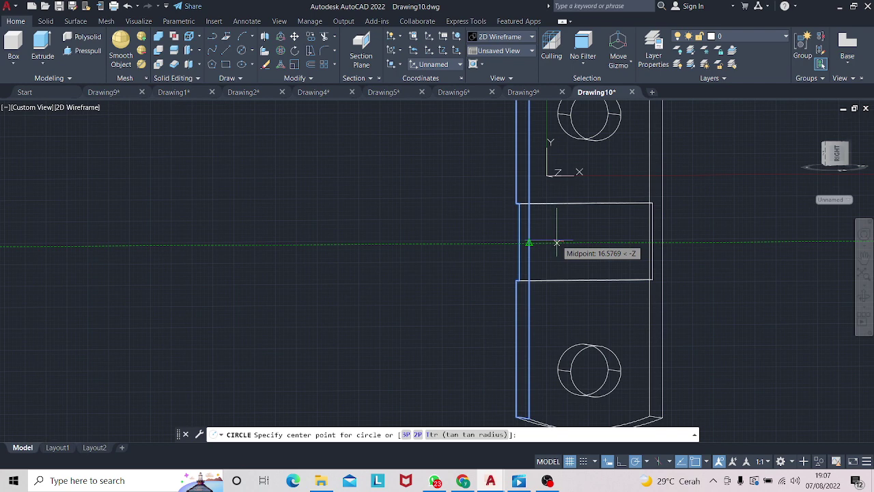
pyautogui.write('40')
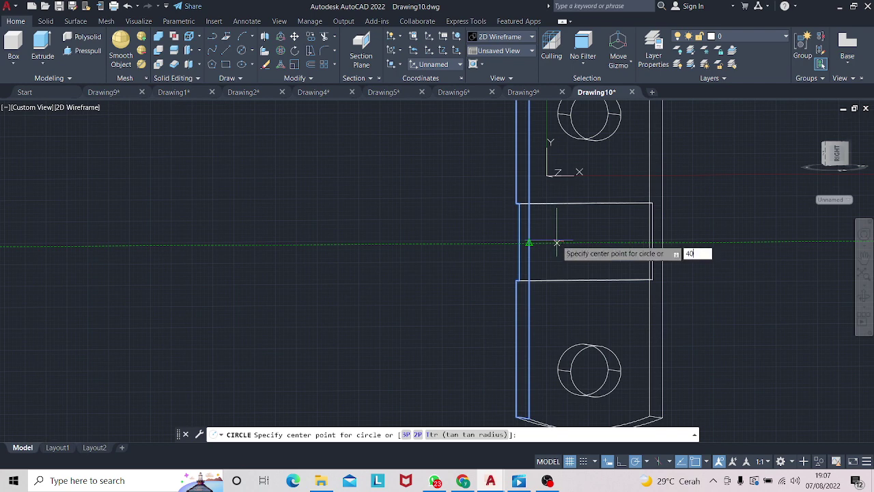
pyautogui.press('Return')
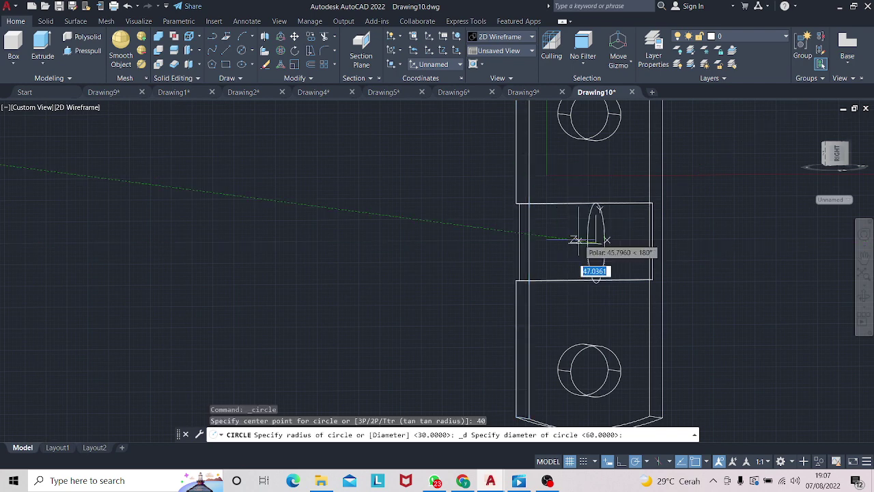
pyautogui.press('Escape')
# - Align the UCS to the part's side face
pyautogui.click(864, 298)
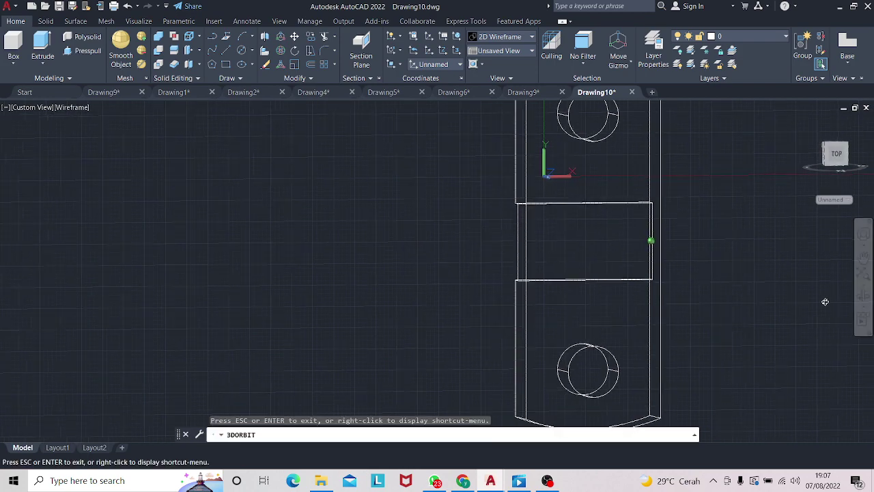
pyautogui.moveTo(823, 300); pyautogui.dragTo(799, 303)
pyautogui.press('Escape')
pyautogui.click(399, 64)
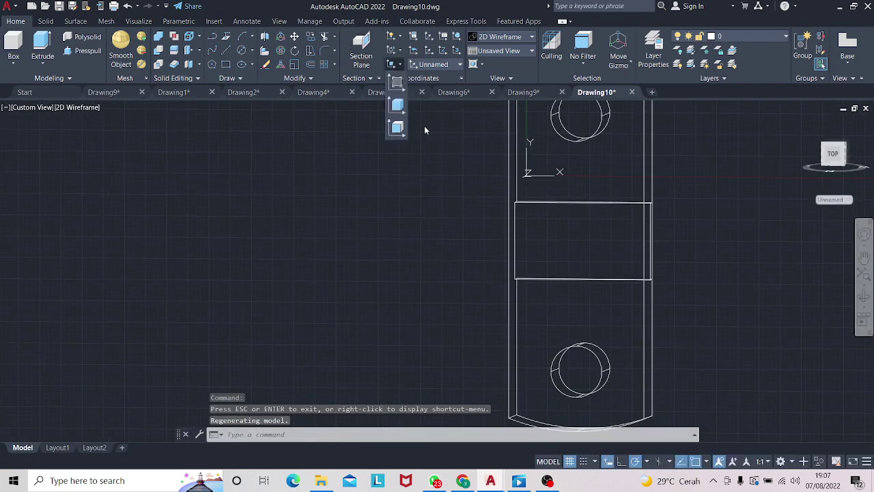
pyautogui.click(403, 131)
pyautogui.click(584, 194)
pyautogui.press('Return')
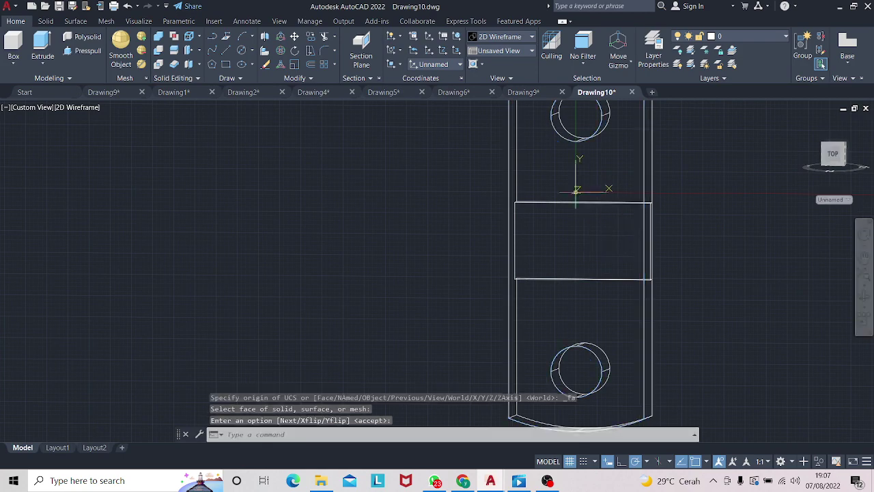
pyautogui.click(864, 298)
pyautogui.moveTo(751, 291); pyautogui.dragTo(751, 287)
pyautogui.press('Escape')
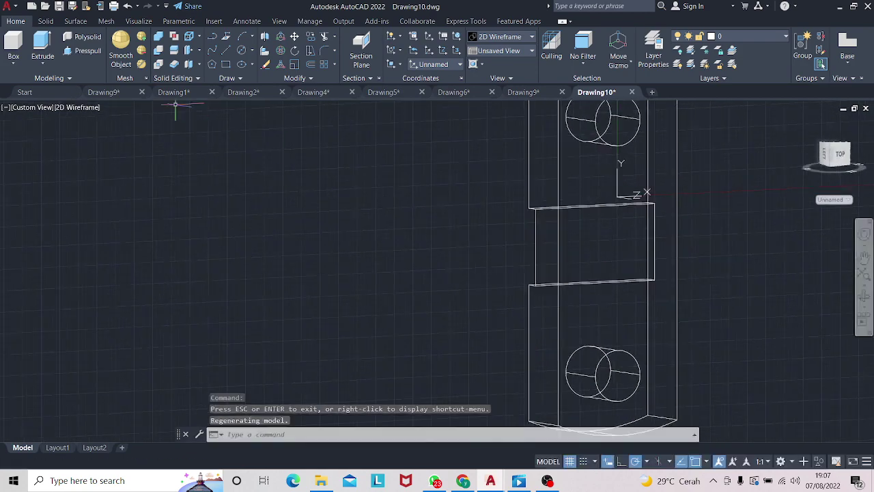
# - Draw a 60-diameter circle centred 40 from the edge midpoint, then orbit to a side view
pyautogui.click(252, 54)
pyautogui.click(253, 55)
pyautogui.click(243, 51)
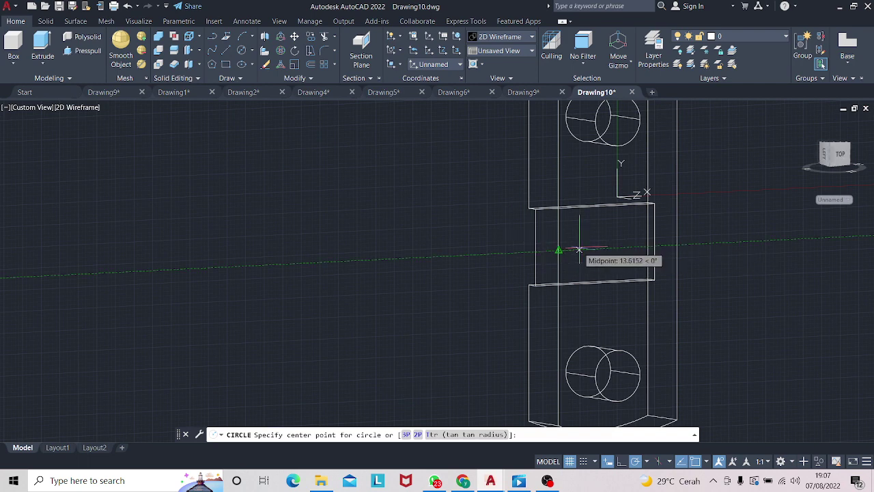
pyautogui.write('40')
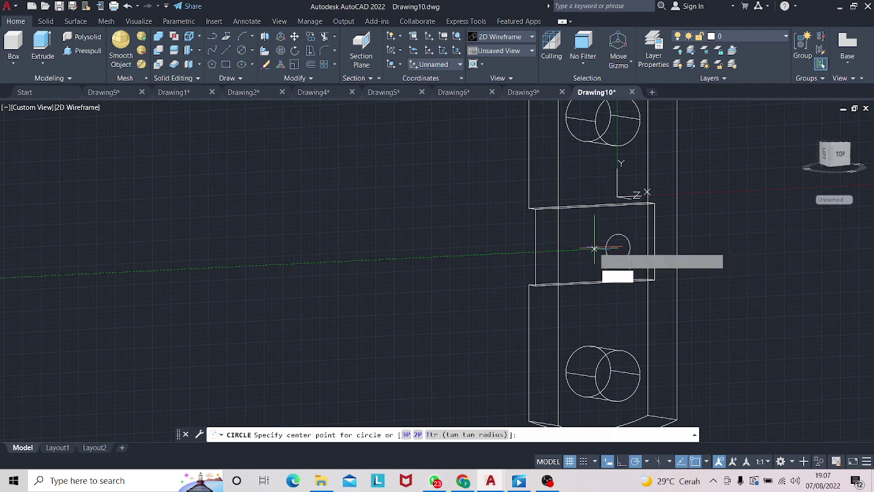
pyautogui.press('Return')
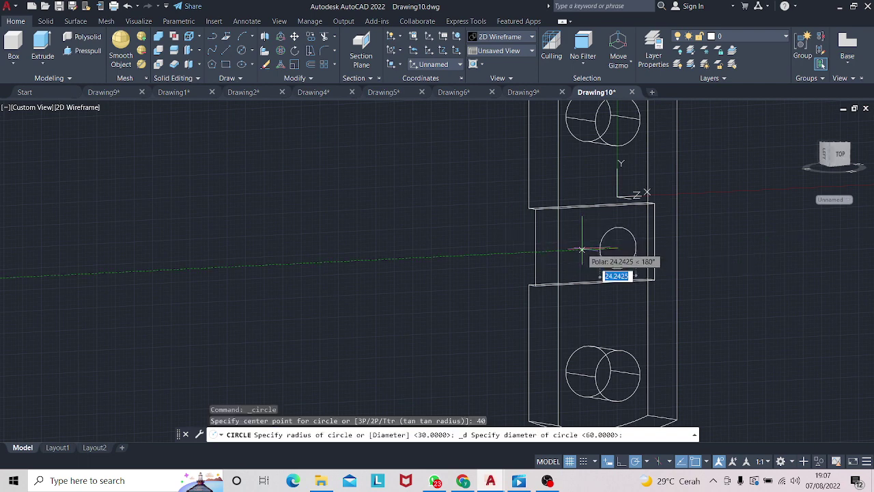
pyautogui.write('60')
pyautogui.press('Return')
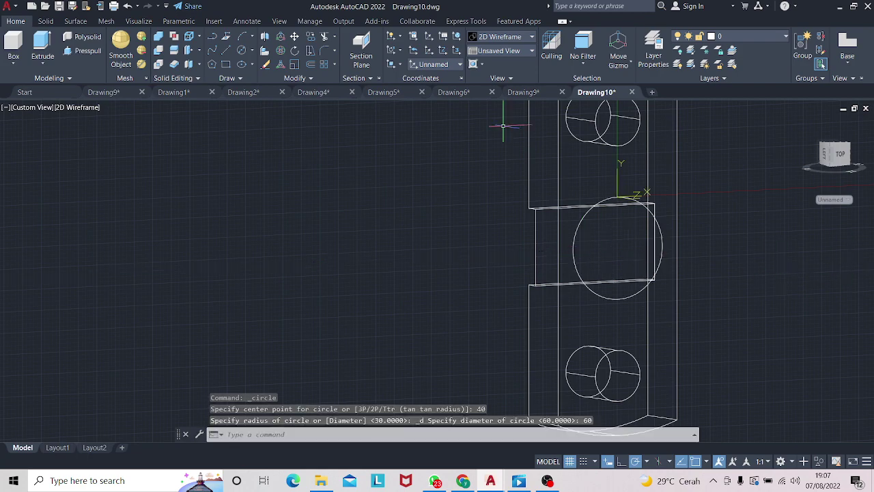
pyautogui.click(524, 92)
pyautogui.click(605, 96)
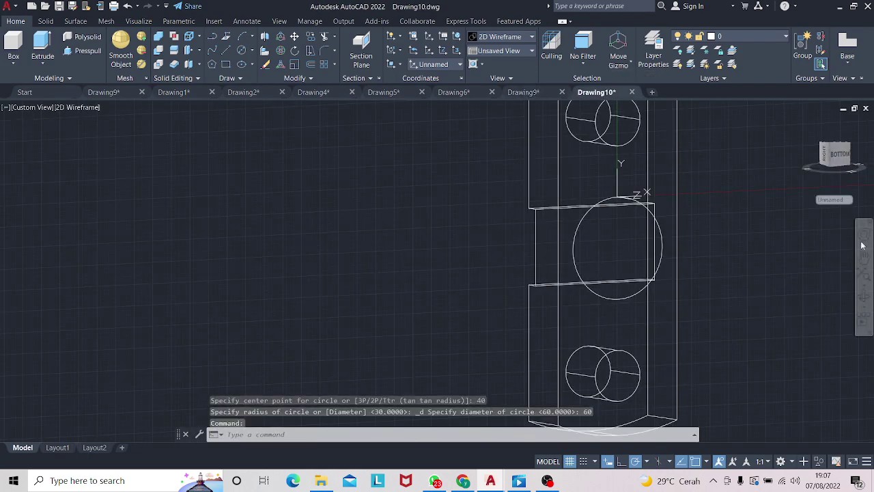
pyautogui.moveTo(764, 289)
pyautogui.keyDown('shift'); pyautogui.mouseDown(button='middle')
pyautogui.moveTo(809, 289)
pyautogui.moveTo(676, 240)
pyautogui.mouseUp(button='middle'); pyautogui.keyUp('shift')
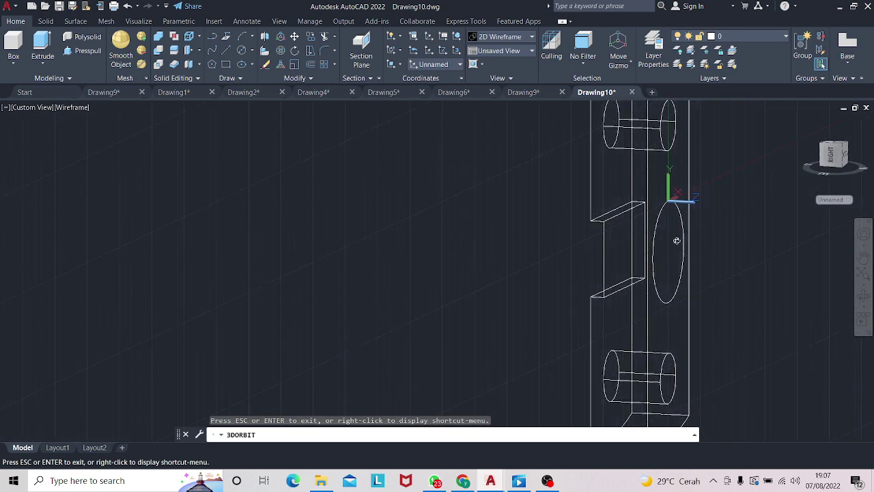
# - Press-pull the 60-diameter circle 75 units into a cylinder and orbit to a bottom view
pyautogui.press('Escape')
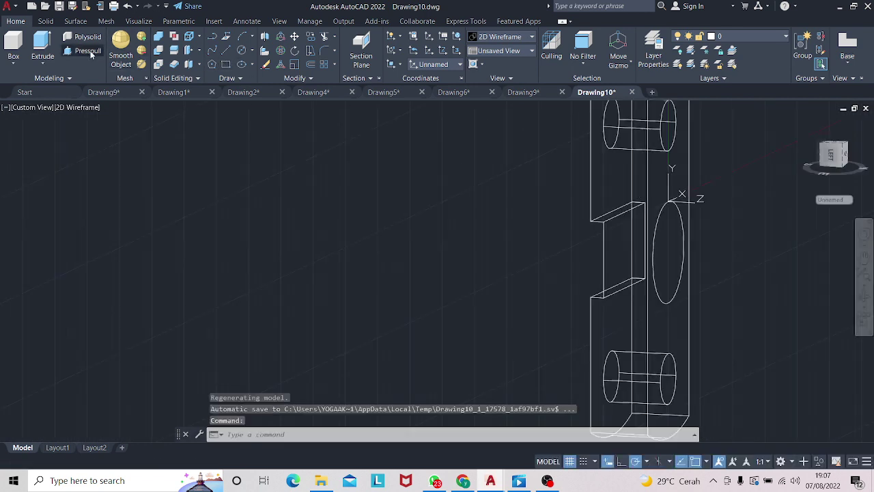
pyautogui.click(87, 51)
pyautogui.click(662, 214)
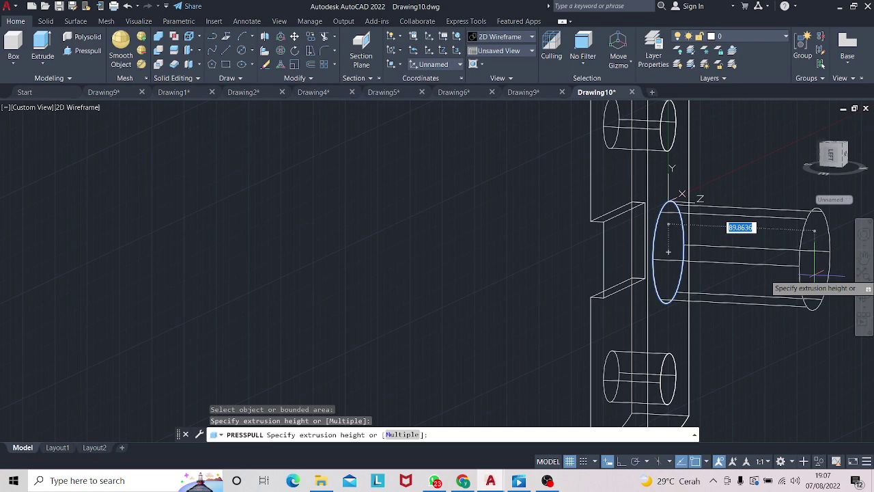
pyautogui.press('Return')
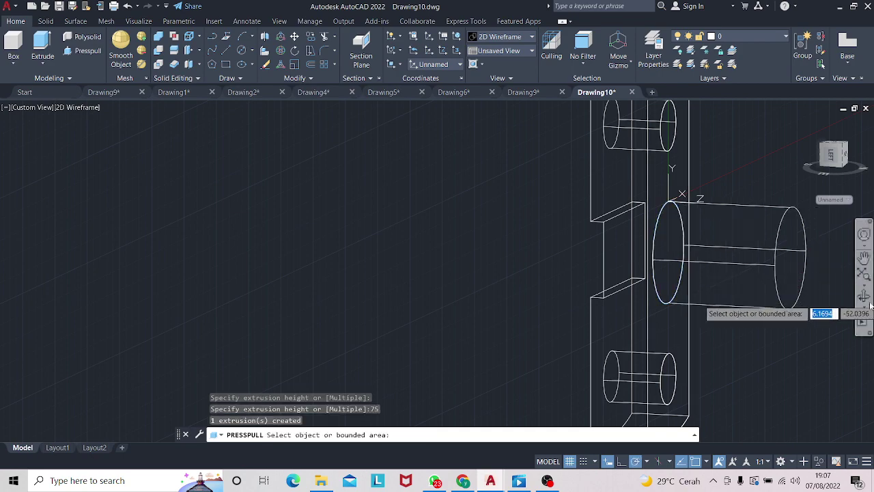
pyautogui.moveTo(824, 291)
pyautogui.keyDown('shift'); pyautogui.mouseDown(button='middle')
pyautogui.moveTo(733, 292)
pyautogui.moveTo(803, 306)
pyautogui.moveTo(751, 325)
pyautogui.moveTo(759, 326)
pyautogui.mouseUp(button='middle'); pyautogui.keyUp('shift')
pyautogui.moveTo(625, 317)
pyautogui.keyDown('shift'); pyautogui.mouseDown(button='middle')
pyautogui.moveTo(693, 307)
pyautogui.moveTo(663, 312)
pyautogui.moveTo(690, 308)
pyautogui.moveTo(628, 289)
pyautogui.moveTo(630, 298)
pyautogui.moveTo(556, 299)
pyautogui.mouseUp(button='middle'); pyautogui.keyUp('shift')
pyautogui.press('Escape')
pyautogui.write('helix')
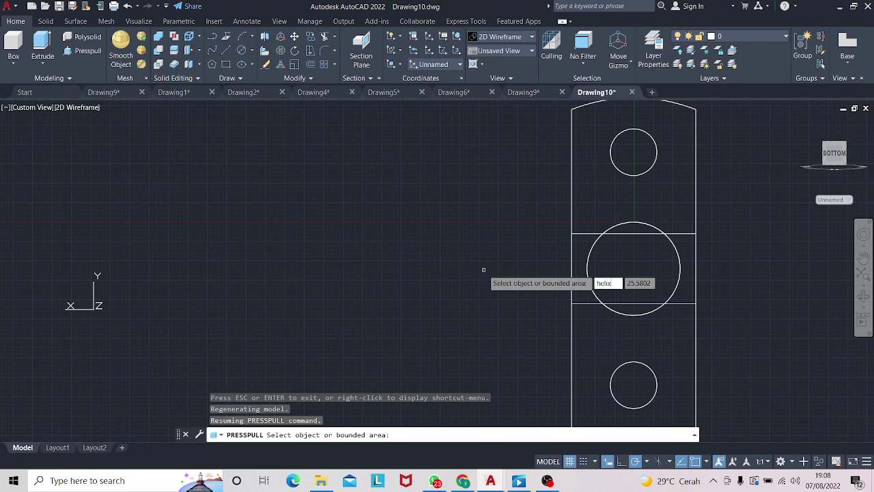
# - Start a helix at the top hole with radius 15 and turn spacing 3, then cancel it
pyautogui.press('Return')
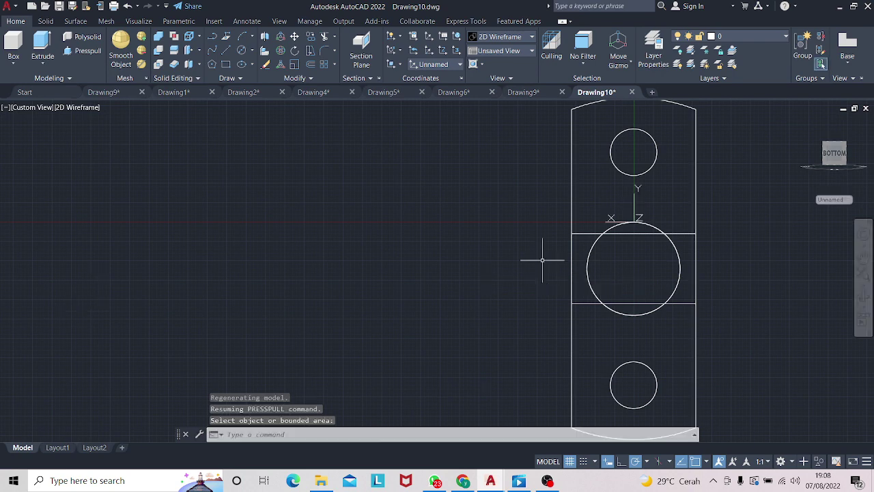
pyautogui.press('Return')
pyautogui.write('HEL')
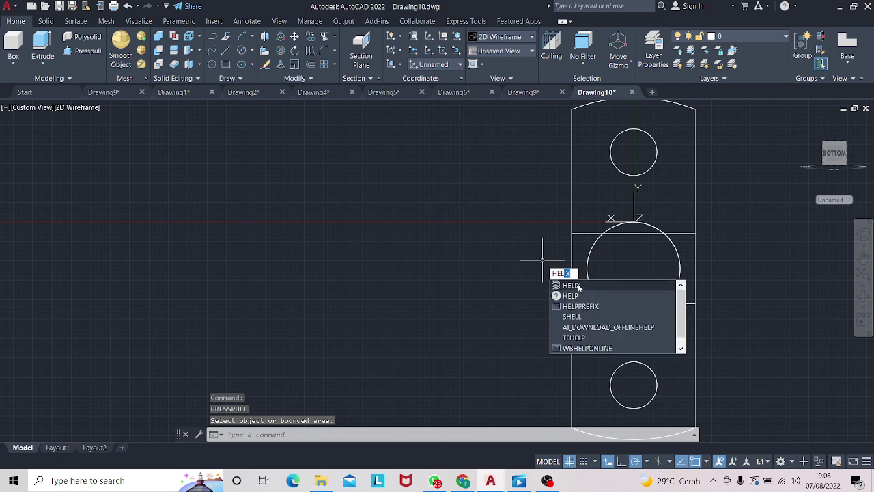
pyautogui.press('Return')
pyautogui.click(633, 152)
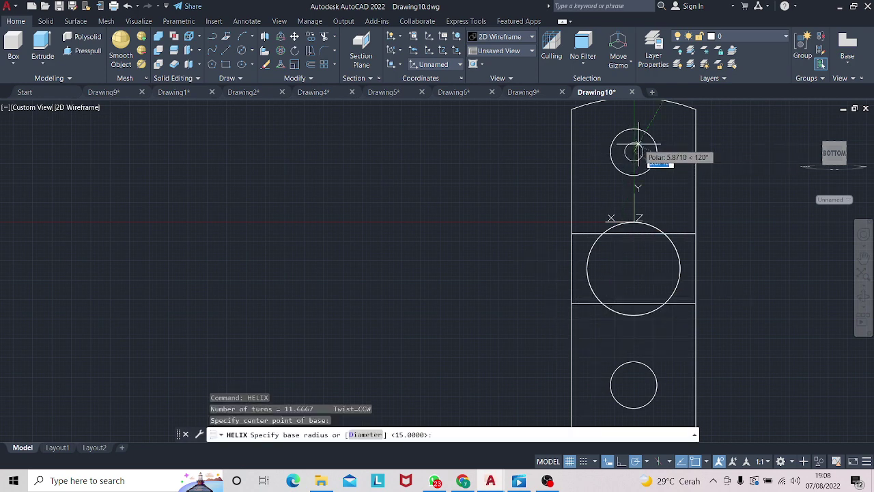
pyautogui.write('15')
pyautogui.press('Return')
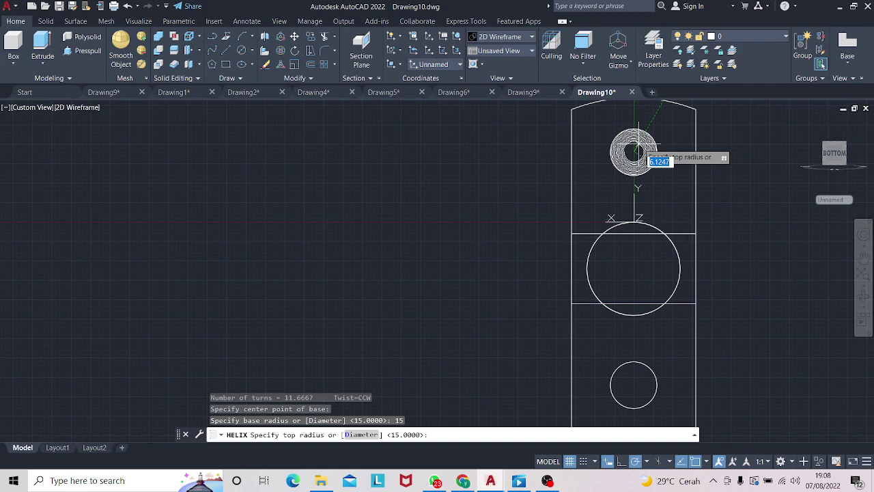
pyautogui.press('Return')
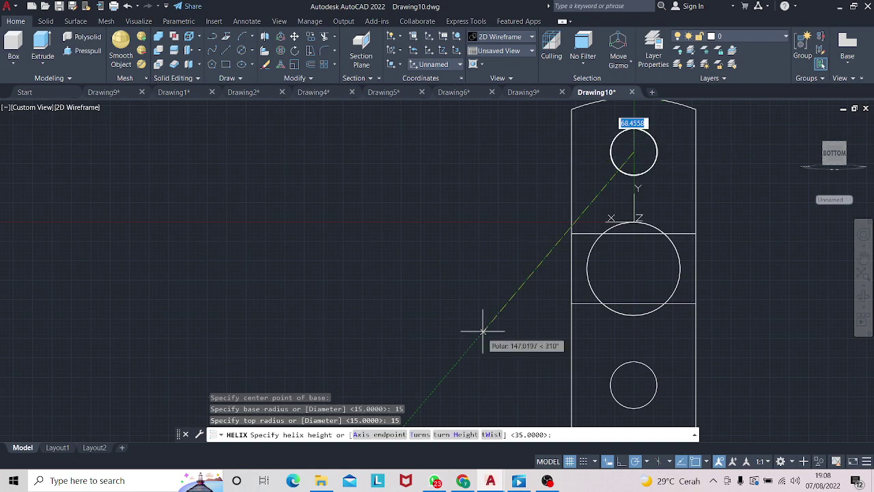
pyautogui.click(456, 434)
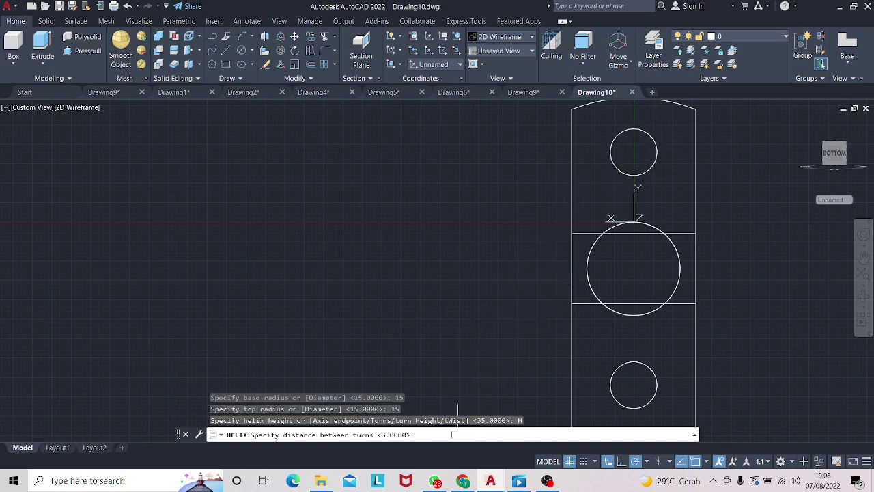
pyautogui.write('3')
pyautogui.press('Return')
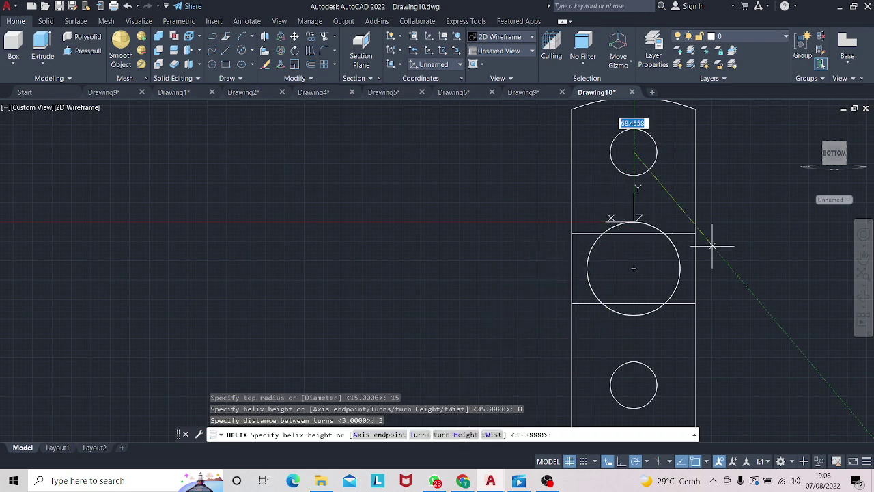
pyautogui.keyDown('shift'); pyautogui.moveTo(650, 273); pyautogui.dragTo(723, 279, button='middle'); pyautogui.keyUp('shift')
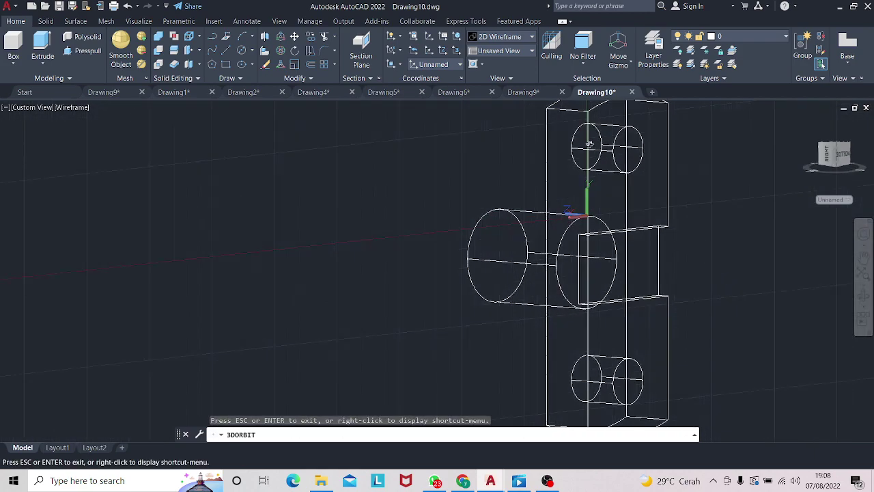
pyautogui.keyDown('shift'); pyautogui.moveTo(588, 144); pyautogui.dragTo(587, 145, button='middle'); pyautogui.keyUp('shift')
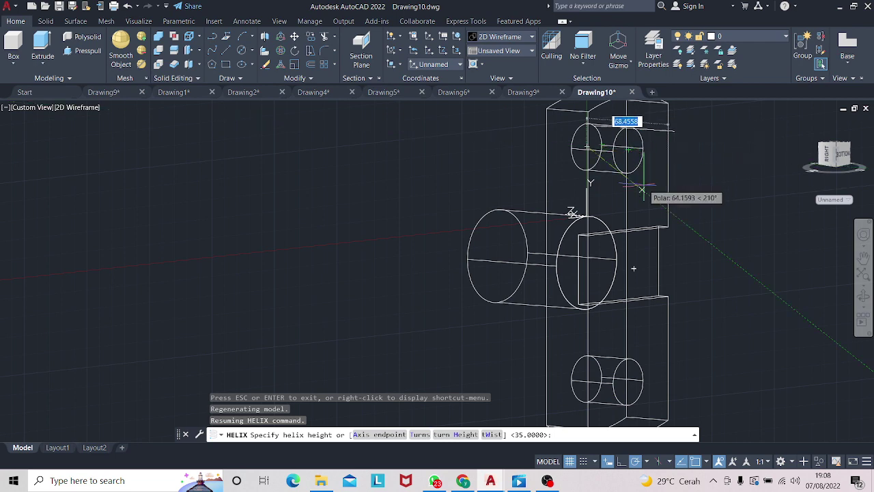
pyautogui.press('Escape')
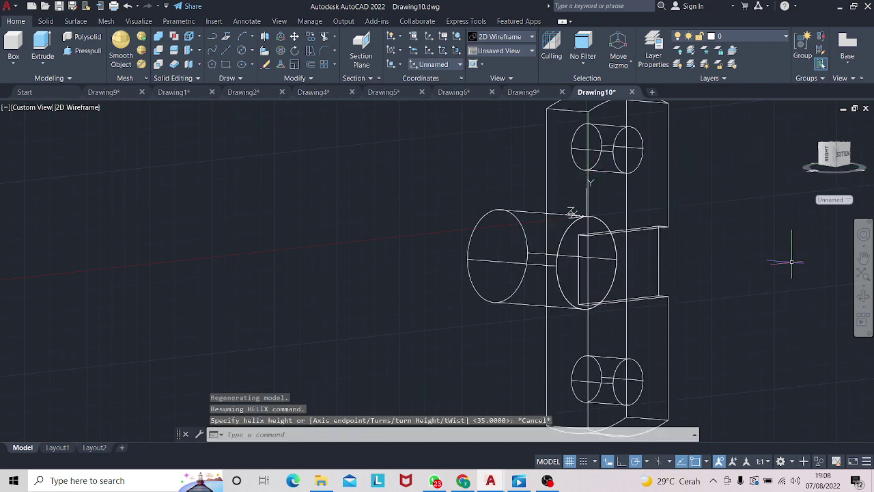
# - Draw a helix at the top hole: radius 15, turn height 3, height 35
pyautogui.keyDown('shift'); pyautogui.moveTo(791, 262); pyautogui.dragTo(592, 232, button='middle'); pyautogui.keyUp('shift')
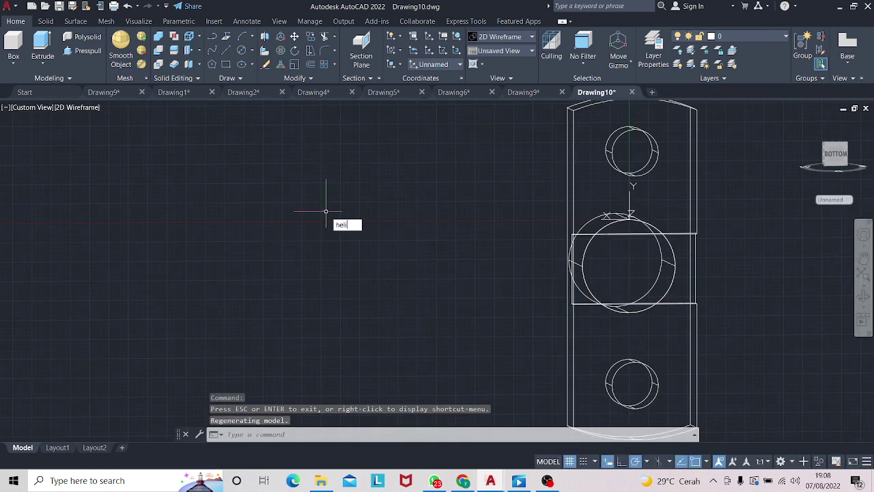
pyautogui.press('Return')
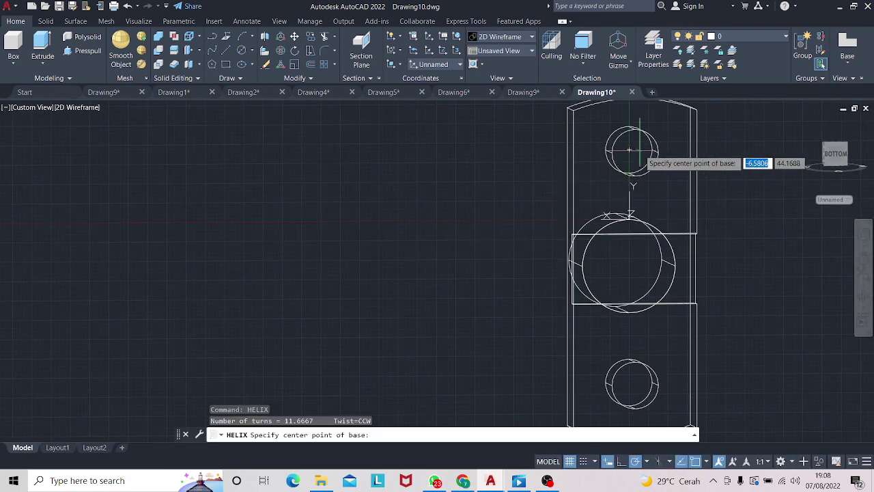
pyautogui.click(632, 151)
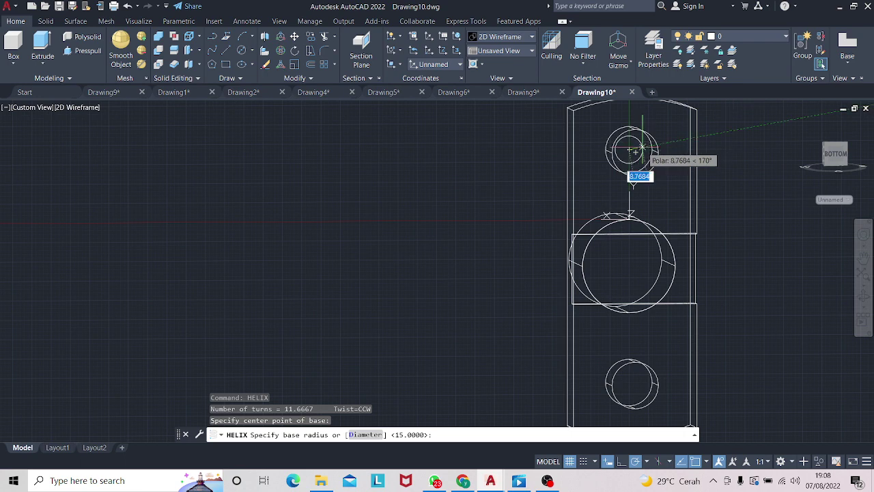
pyautogui.write('15')
pyautogui.press('Return')
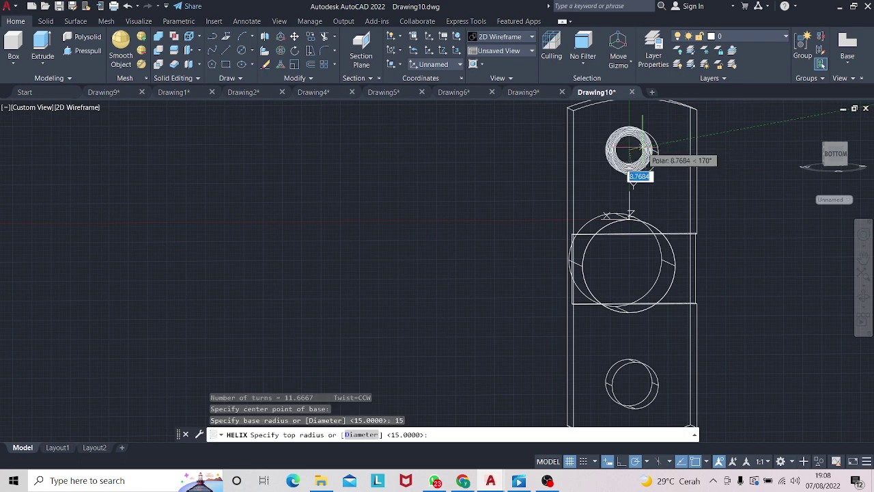
pyautogui.write('15')
pyautogui.press('Return')
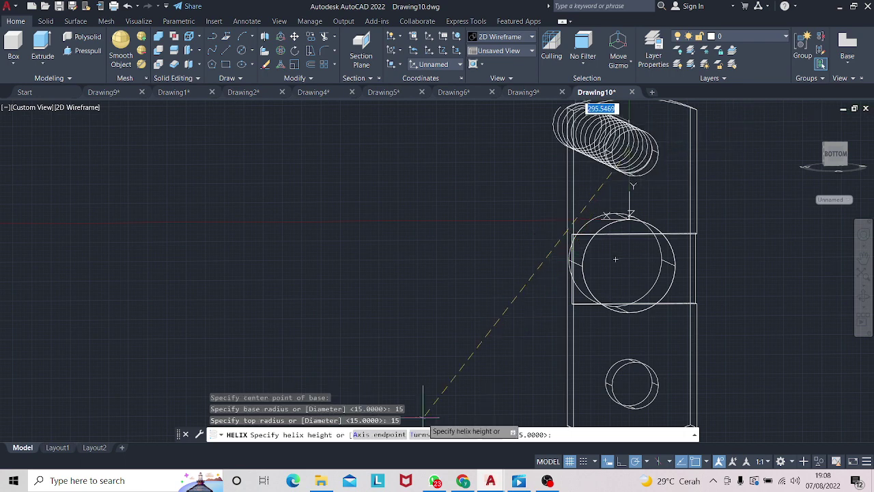
pyautogui.click(447, 430)
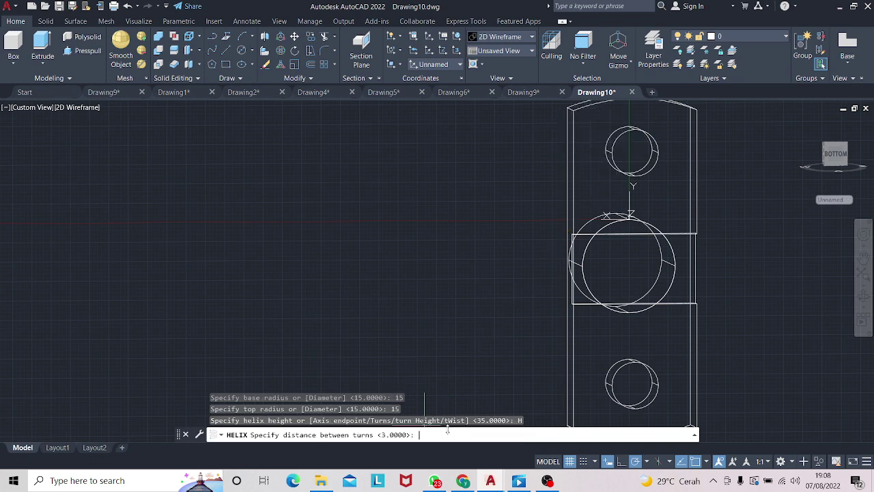
pyautogui.write('3')
pyautogui.press('Return')
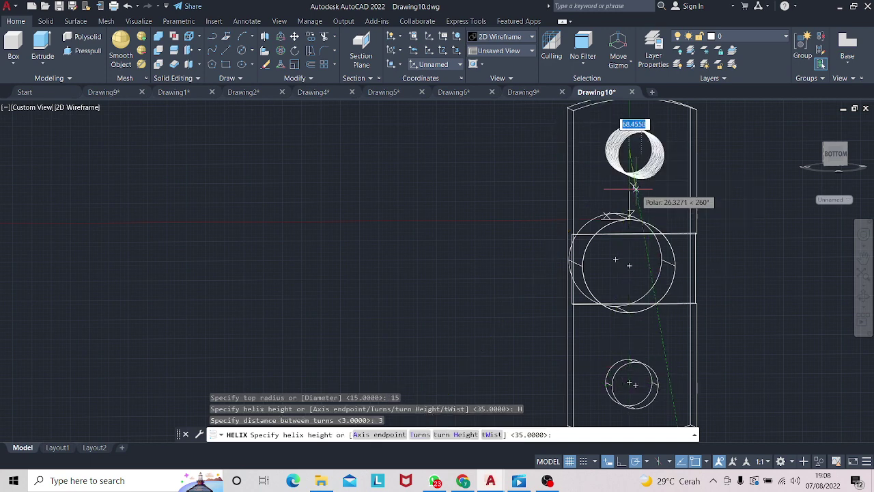
pyautogui.write('35')
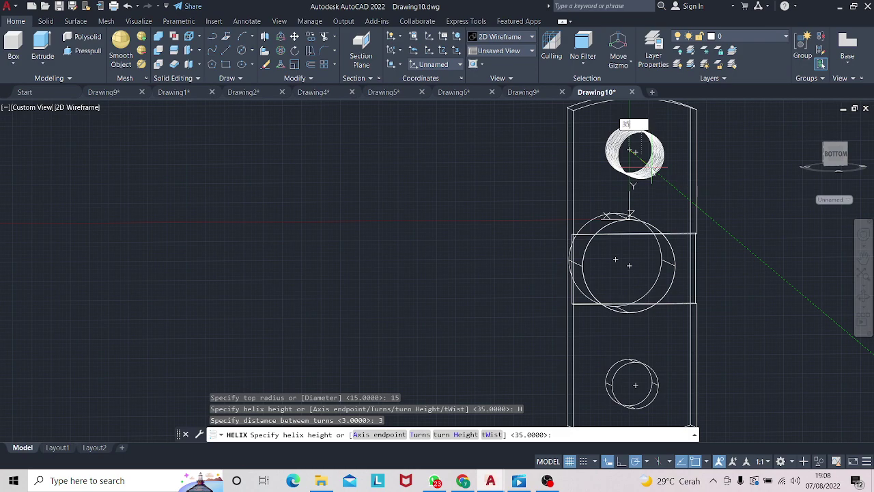
pyautogui.press('Return')
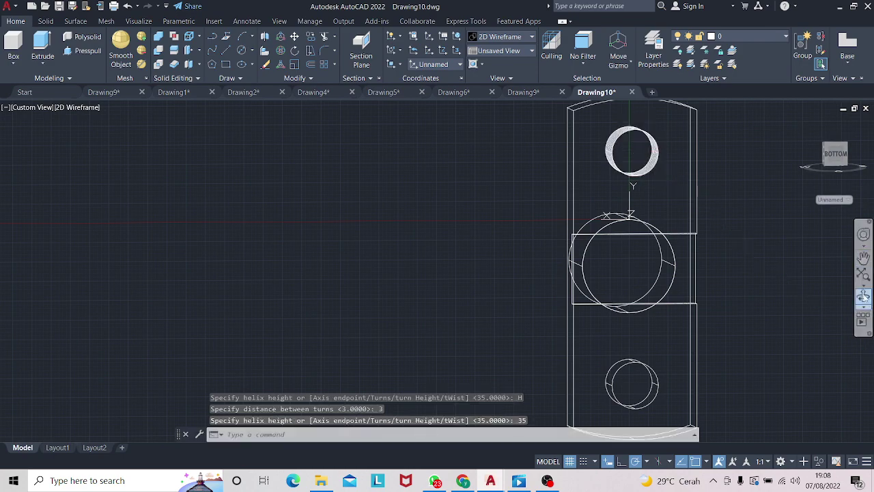
# - Orbit the model to inspect the helix coils
pyautogui.click(862, 283)
pyautogui.click(858, 293)
pyautogui.click(863, 299)
pyautogui.moveTo(759, 282)
pyautogui.mouseDown()
pyautogui.moveTo(799, 286)
pyautogui.moveTo(757, 318)
pyautogui.moveTo(726, 298)
pyautogui.moveTo(696, 254)
pyautogui.moveTo(676, 240)
pyautogui.mouseUp()
# - Draw a matching helix at the lower hole: radius 15, turn height 3, height 35
pyautogui.press('Escape')
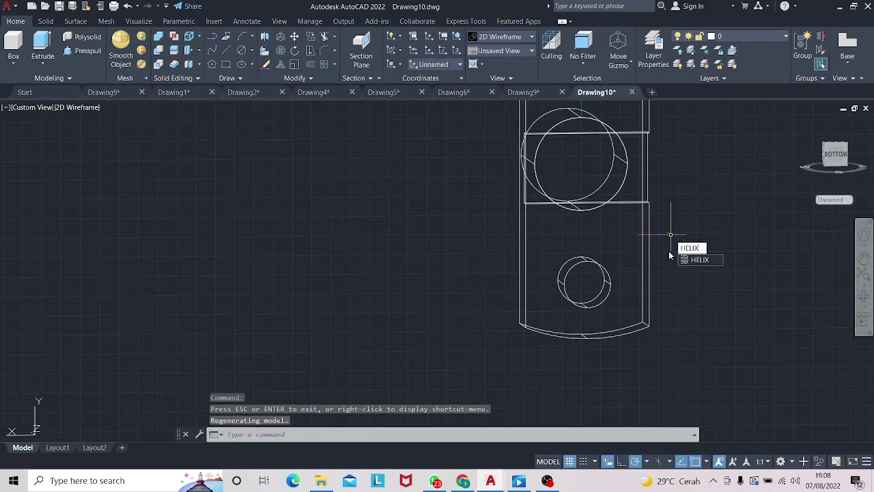
pyautogui.click(708, 257)
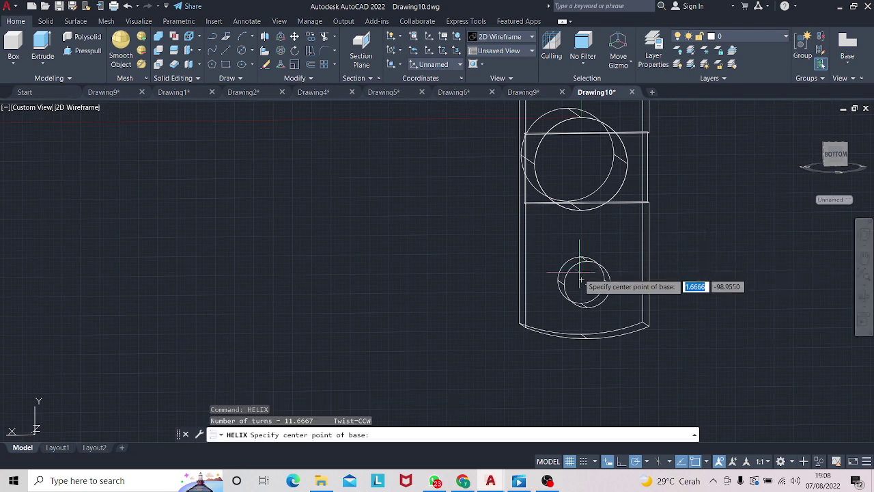
pyautogui.click(585, 281)
pyautogui.write('15')
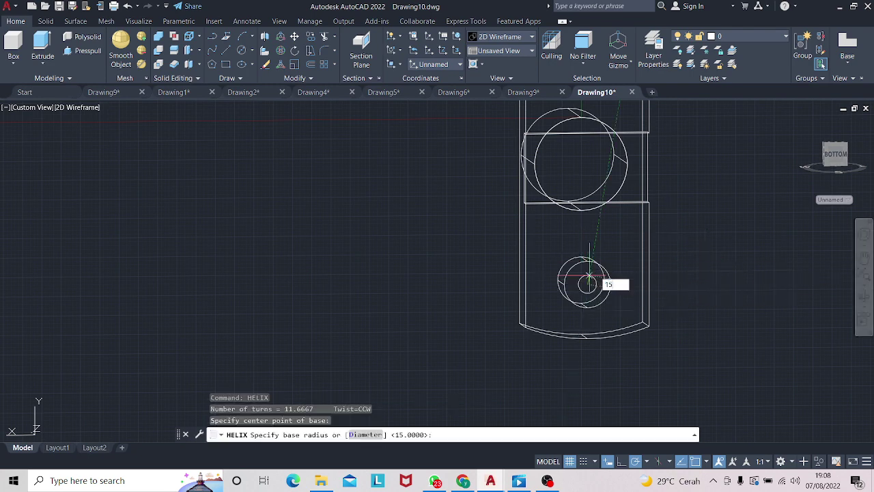
pyautogui.press('Return')
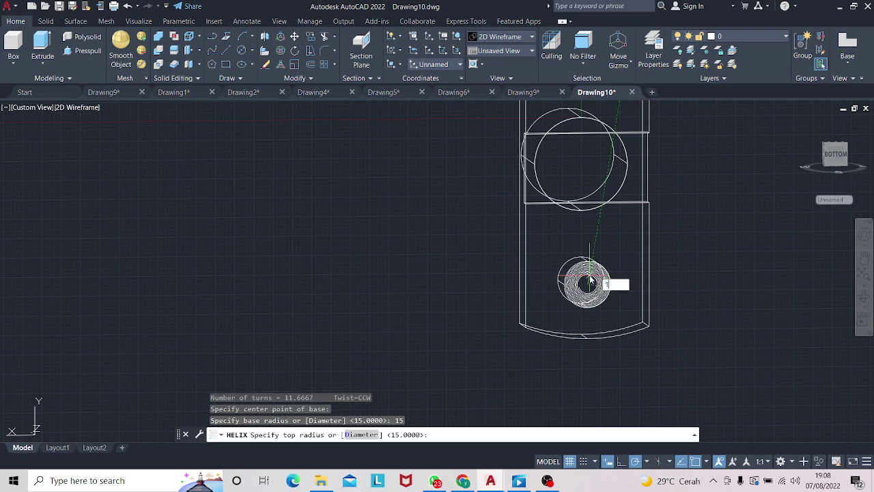
pyautogui.press('Return')
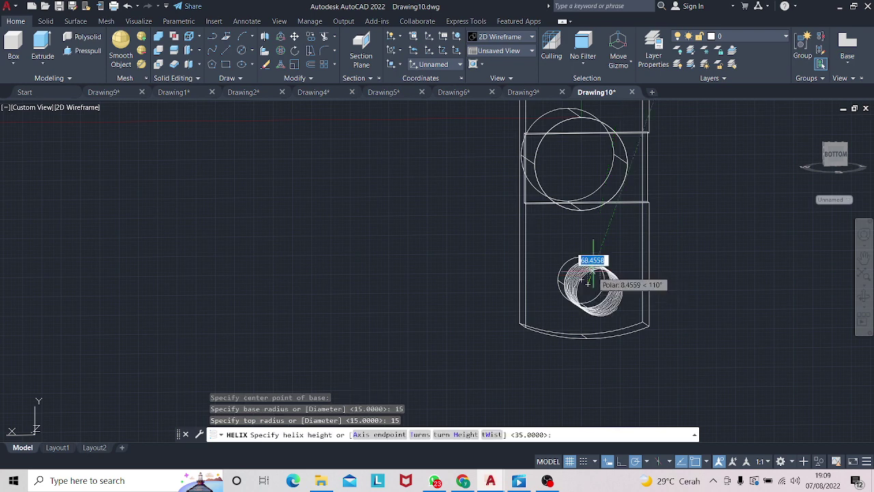
pyautogui.click(453, 434)
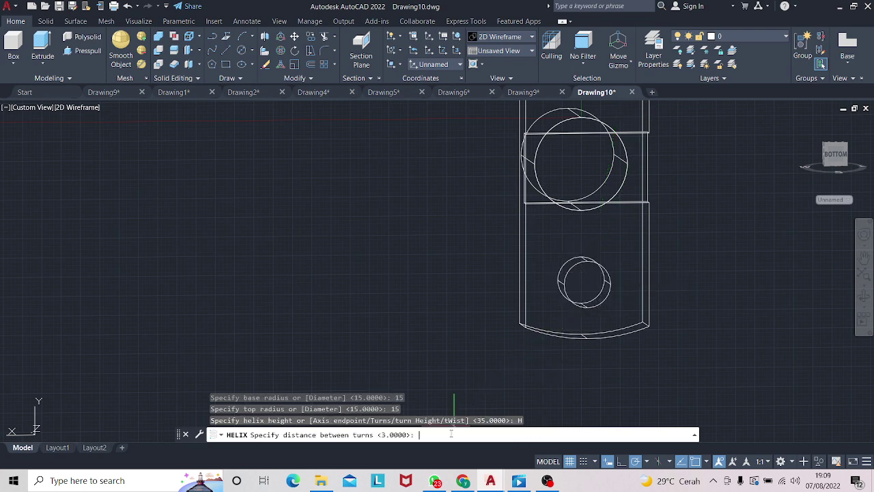
pyautogui.write('3')
pyautogui.press('Return')
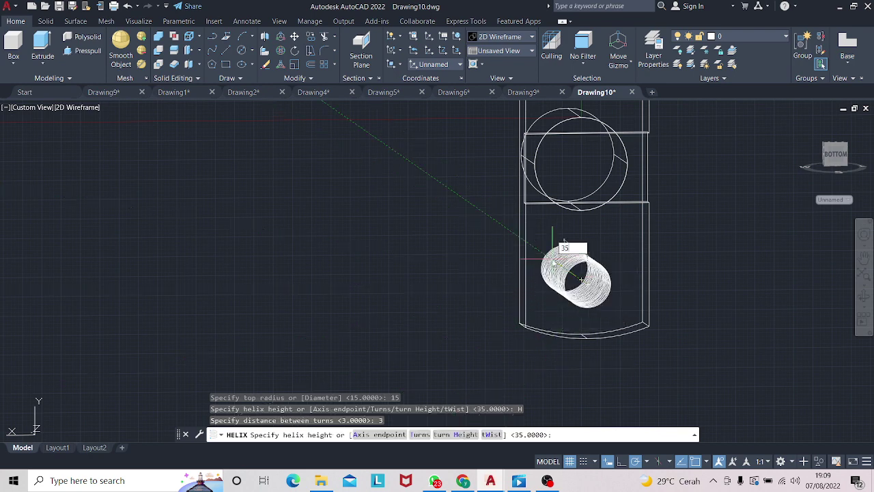
pyautogui.press('Return')
pyautogui.click(863, 295)
pyautogui.moveTo(836, 300)
pyautogui.mouseDown()
pyautogui.moveTo(733, 305)
pyautogui.moveTo(723, 287)
pyautogui.moveTo(722, 312)
pyautogui.moveTo(666, 301)
pyautogui.moveTo(685, 304)
pyautogui.mouseUp()
pyautogui.press('Escape')
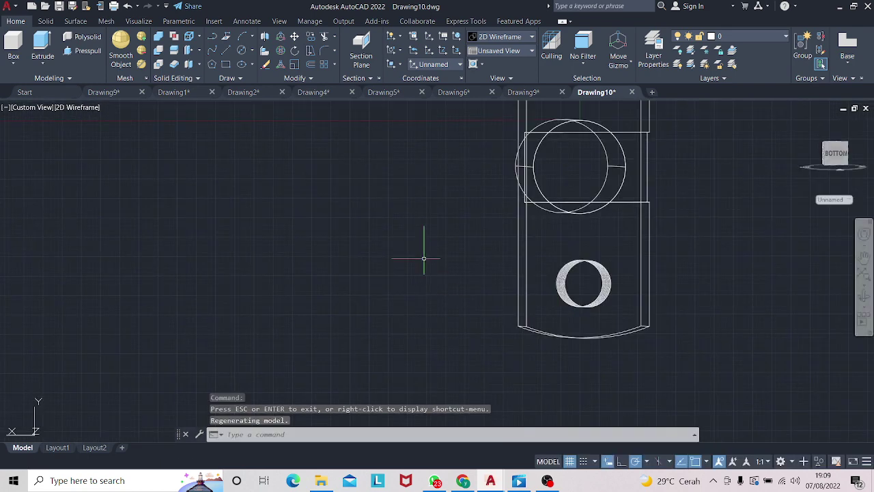
# - Draw a 2 by 2 square to the left of the part
pyautogui.click(226, 64)
pyautogui.click(443, 273)
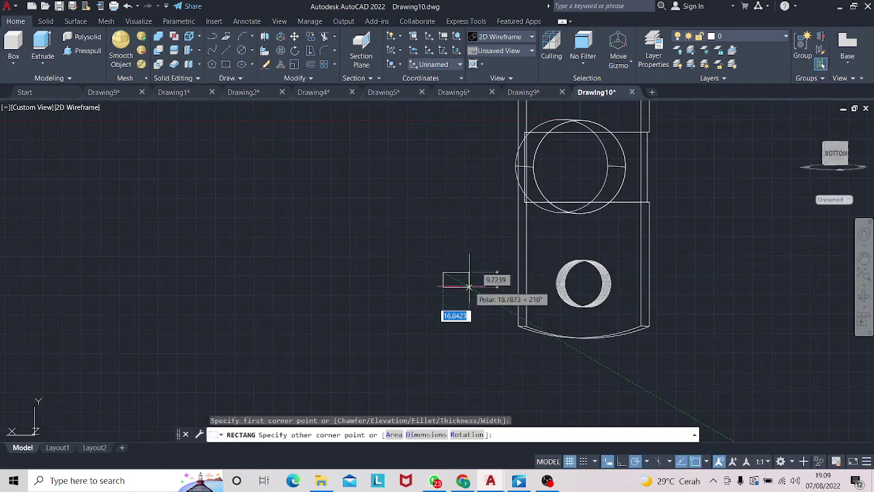
pyautogui.write('2')
pyautogui.press('Tab')
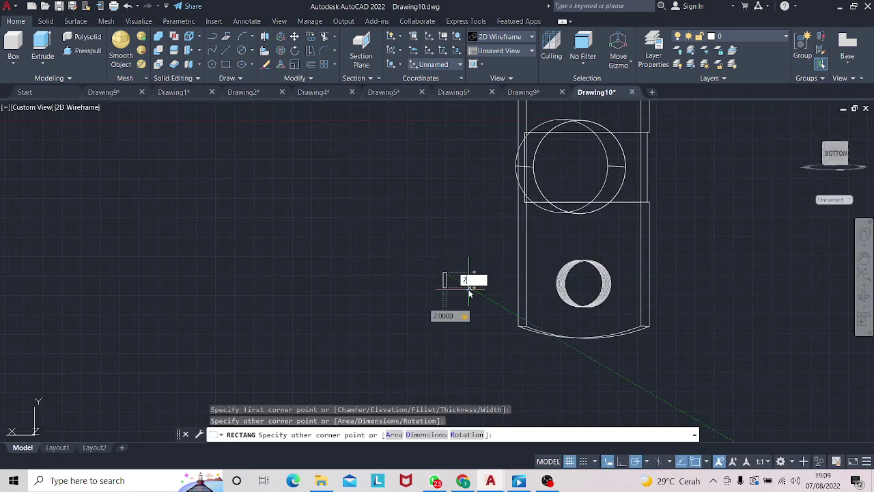
pyautogui.write('2')
pyautogui.press('Tab')
pyautogui.press('Return')
pyautogui.scroll(1, 454, 298)
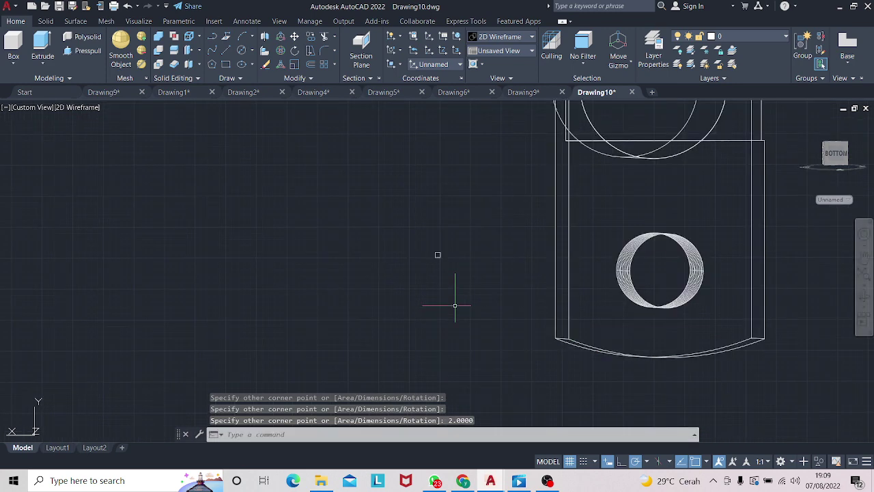
pyautogui.scroll(2, 455, 298)
# - Rotate the square 45° into a diamond profile
pyautogui.click(428, 224)
pyautogui.rightClick(433, 226)
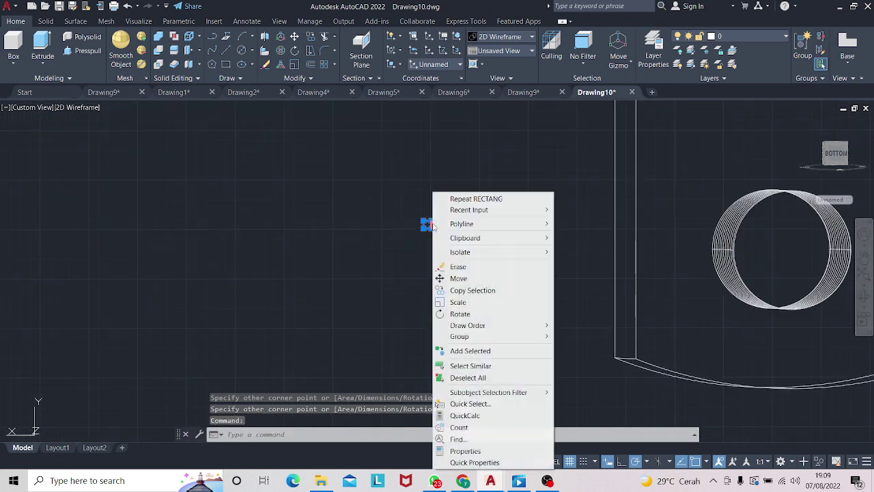
pyautogui.click(459, 313)
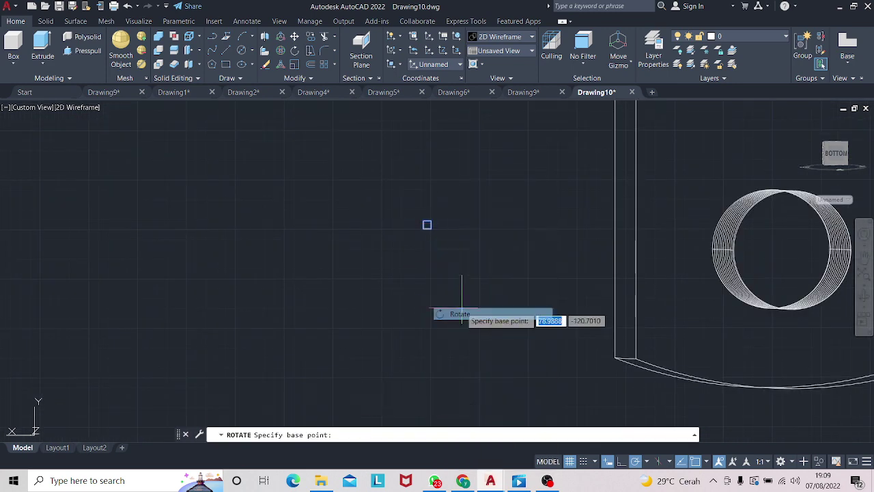
pyautogui.click(429, 222)
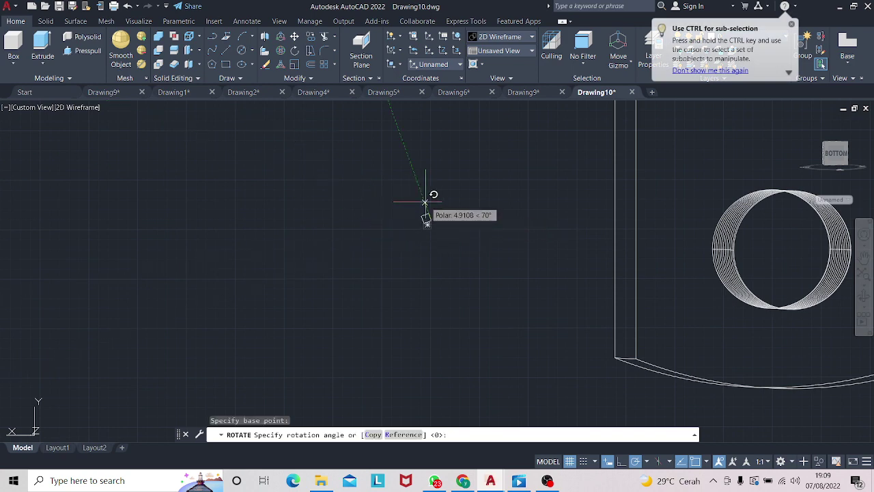
pyautogui.write('45')
pyautogui.press('Return')
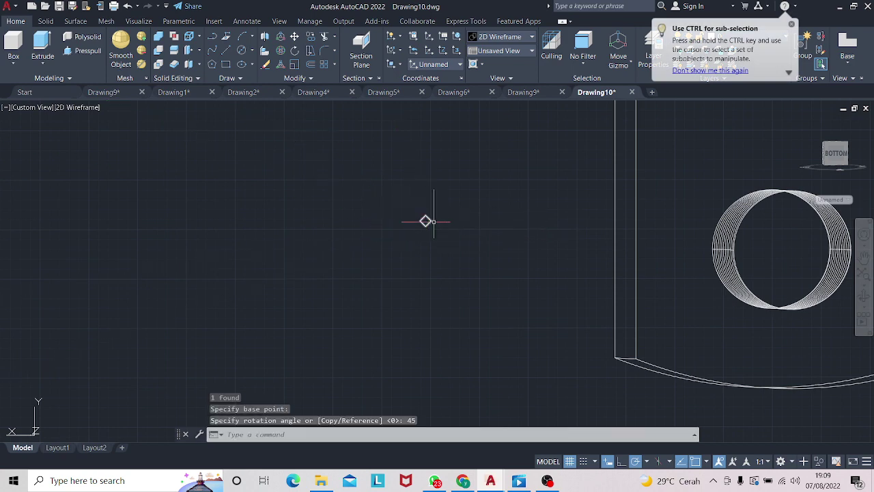
pyautogui.write('sweep')
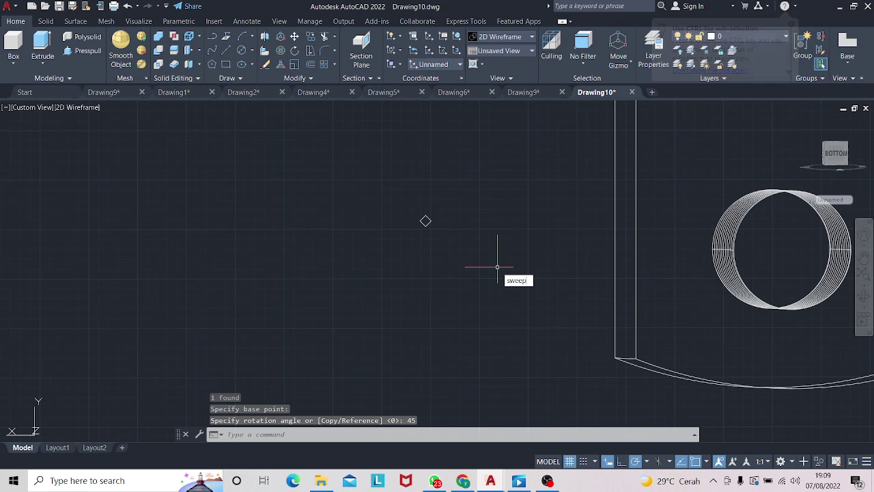
pyautogui.press('Return')
# - Sweep the diamond profile along the helix into a coiled solid
pyautogui.click(425, 221)
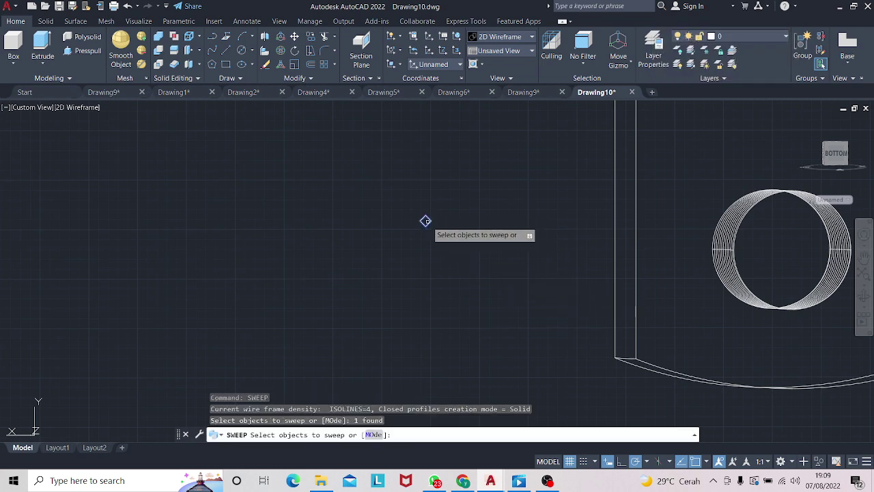
pyautogui.press('Return')
pyautogui.click(716, 236)
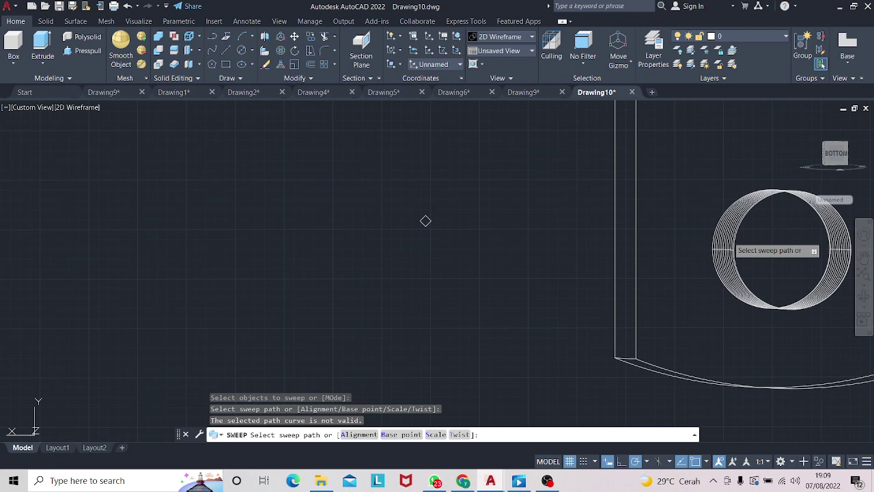
pyautogui.press('Escape')
pyautogui.press('Return')
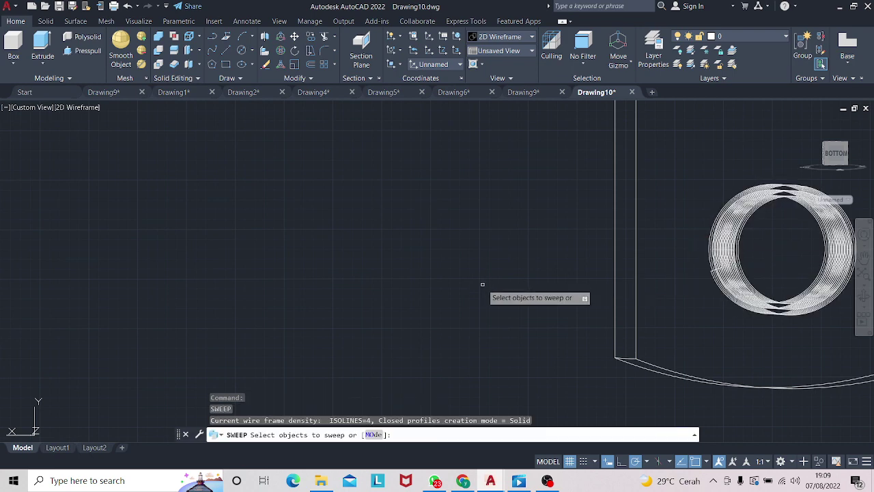
pyautogui.press('Return')
# - Subtract the coiled diamond-section solid from the part body
pyautogui.write('stra')
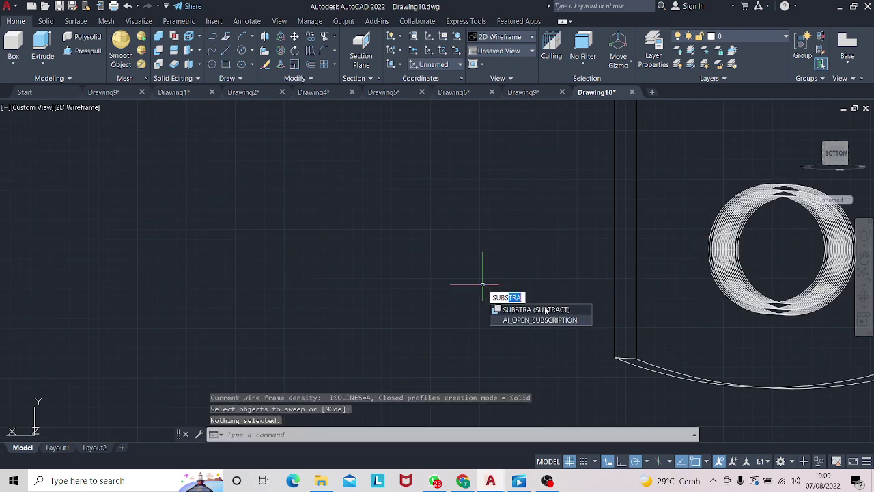
pyautogui.press('Return')
pyautogui.click(727, 252)
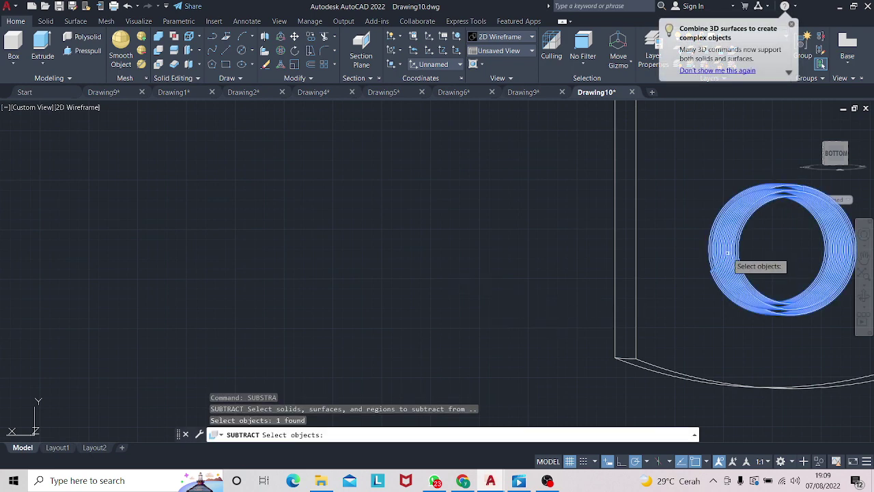
pyautogui.press('Escape')
pyautogui.write('sub')
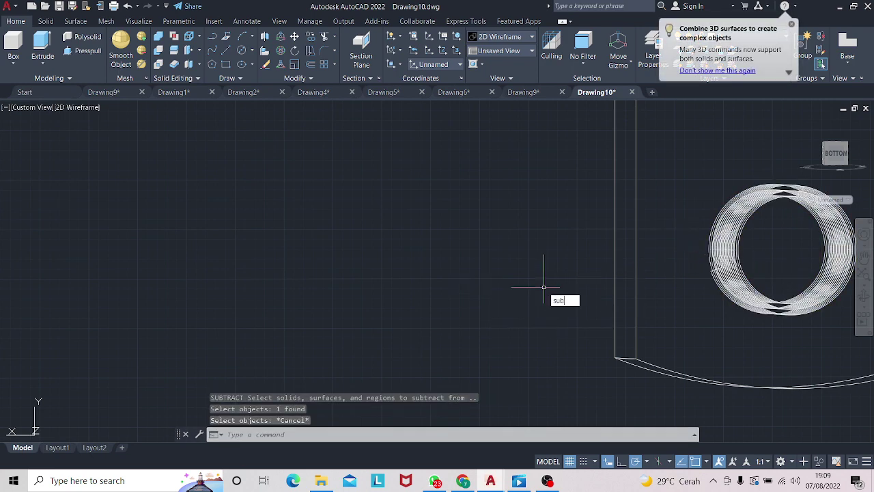
pyautogui.write('stra')
pyautogui.press('Return')
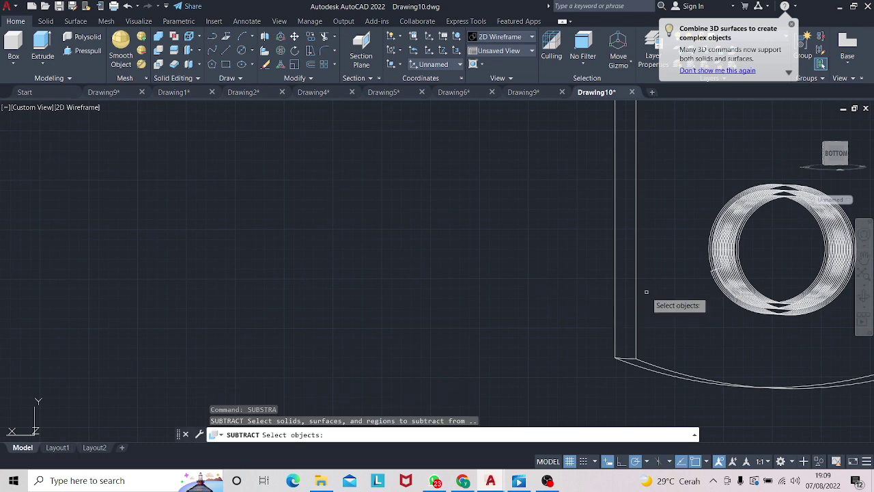
pyautogui.click(636, 290)
pyautogui.press('Return')
pyautogui.click(733, 229)
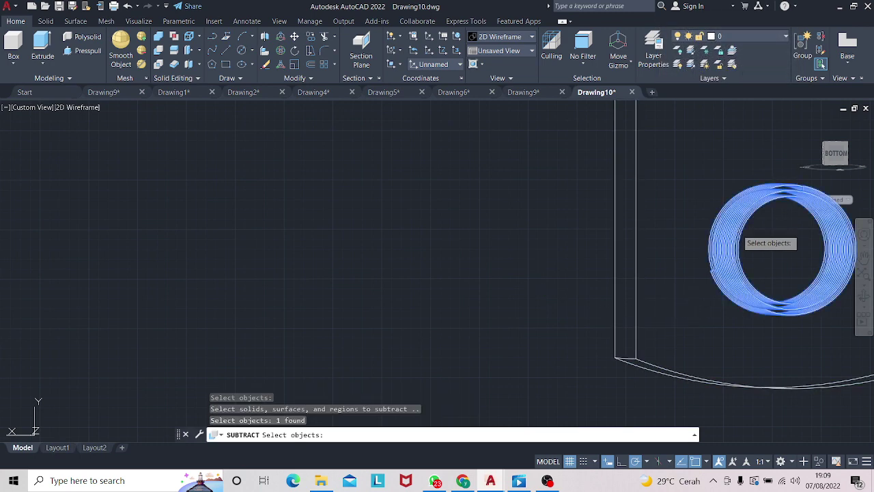
pyautogui.press('Return')
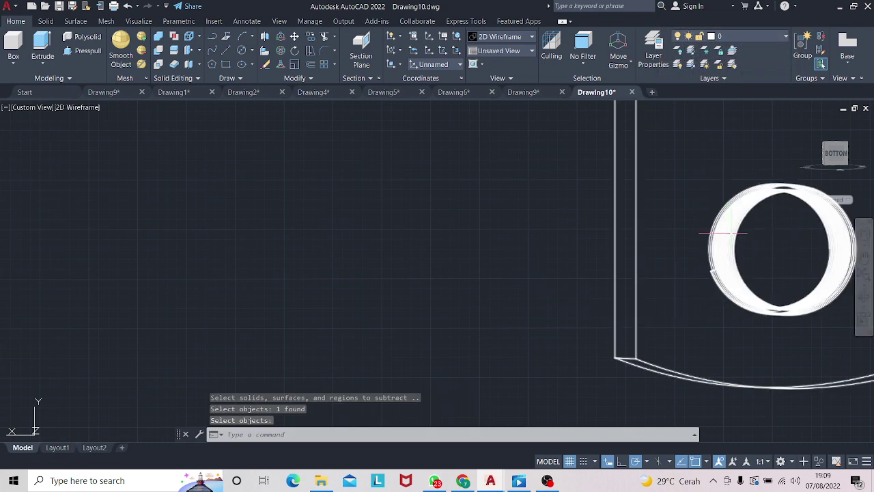
pyautogui.click(730, 233)
pyautogui.press('Return')
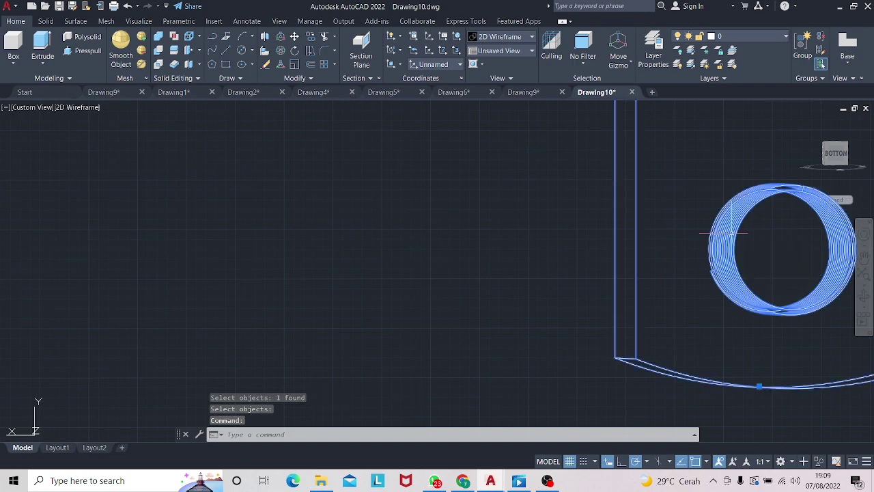
pyautogui.press('Escape')
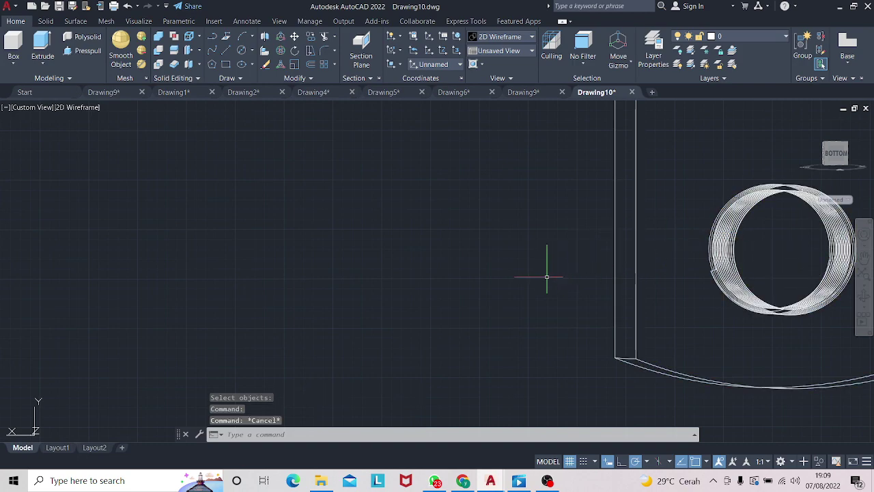
# - Draw a 2 by 2 square beside the part
pyautogui.moveTo(665, 198)
pyautogui.keyDown('shift'); pyautogui.mouseDown(button='middle')
pyautogui.moveTo(631, 291)
pyautogui.moveTo(626, 212)
pyautogui.moveTo(593, 362)
pyautogui.mouseUp(button='middle'); pyautogui.keyUp('shift')
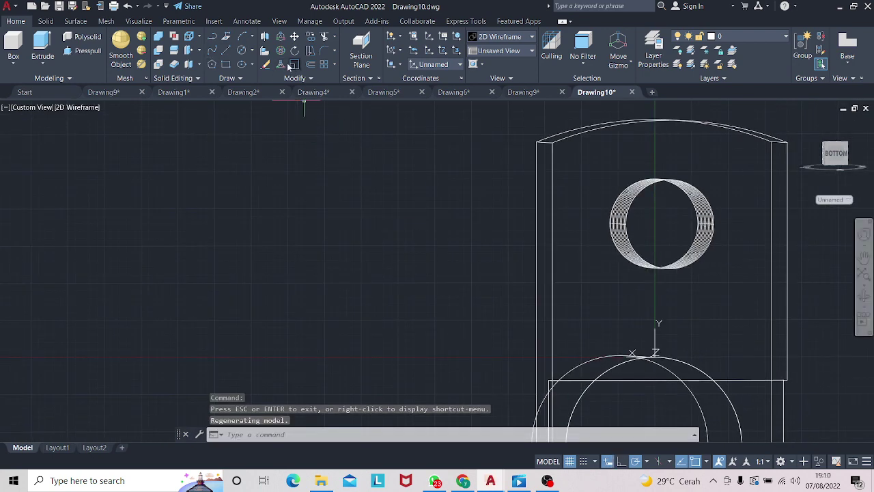
pyautogui.click(226, 64)
pyautogui.click(386, 197)
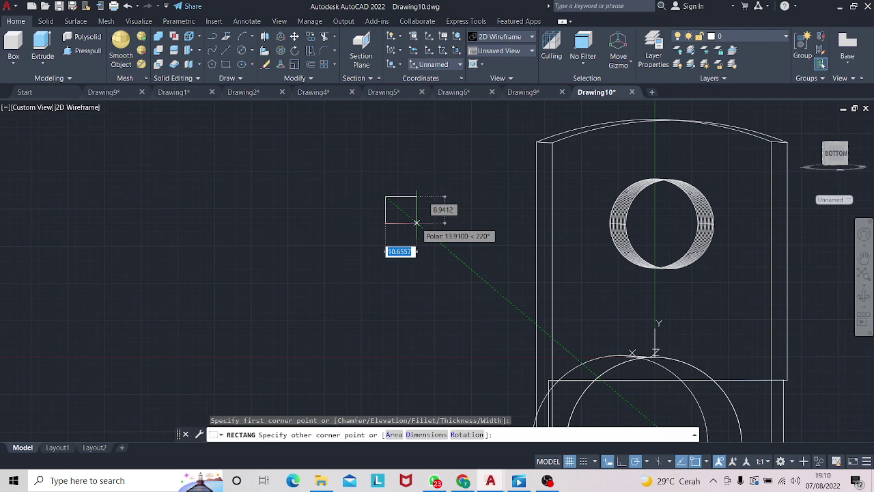
pyautogui.write('2')
pyautogui.press('Tab')
pyautogui.write('2')
pyautogui.press('Return')
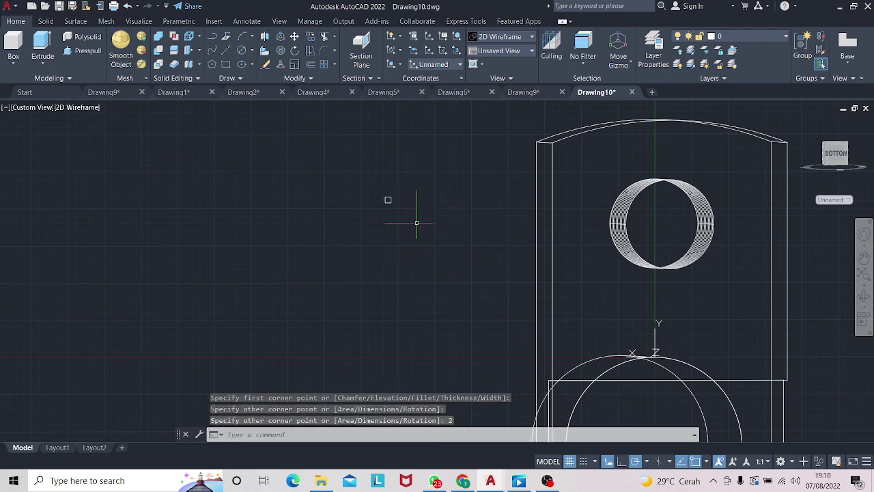
pyautogui.scroll(5, 417, 222)
pyautogui.scroll(-2, 388, 218)
# - Rotate the square 45° about a base point so it becomes a diamond
pyautogui.click(369, 199)
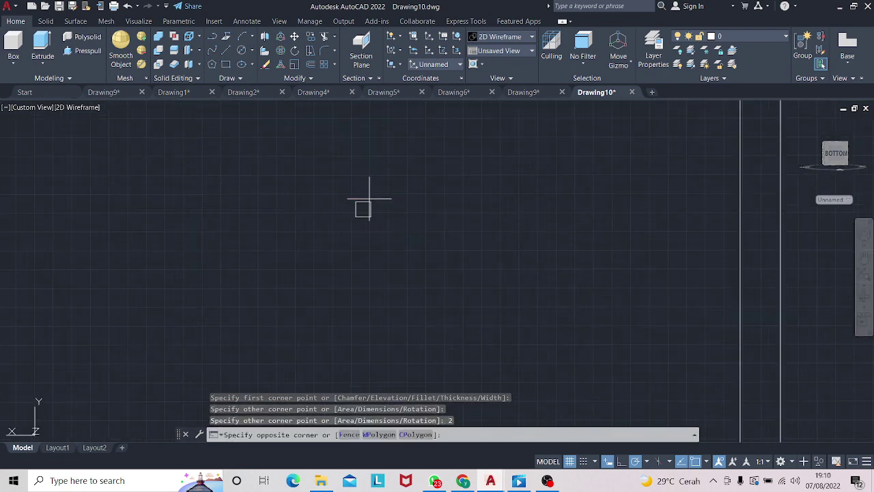
pyautogui.click(352, 218)
pyautogui.rightClick(369, 193)
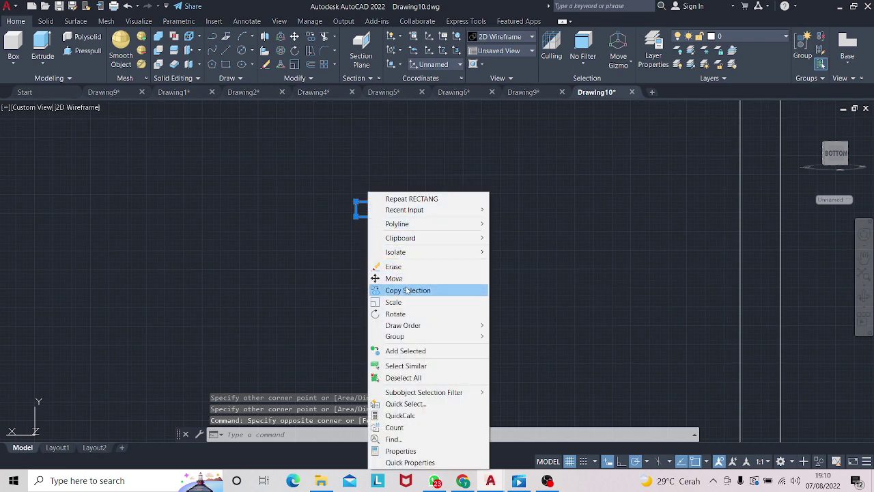
pyautogui.click(394, 314)
pyautogui.click(359, 206)
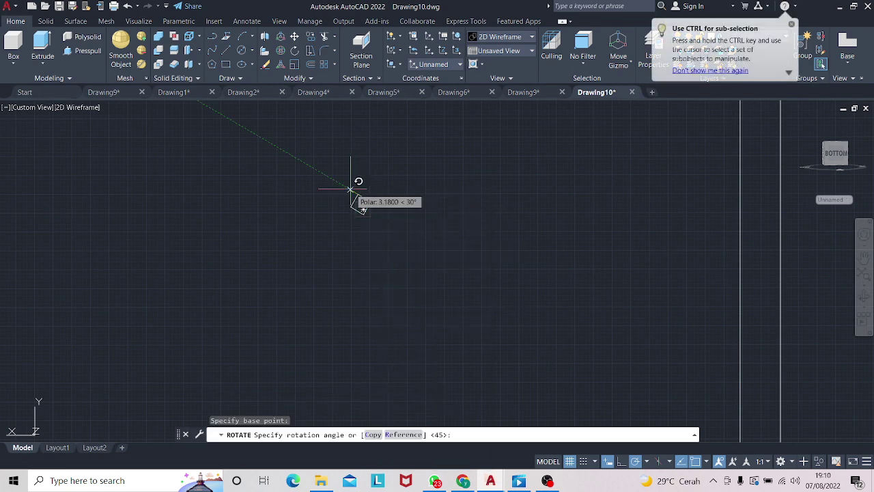
pyautogui.write('45')
pyautogui.press('Return')
pyautogui.scroll(-5, 391, 190)
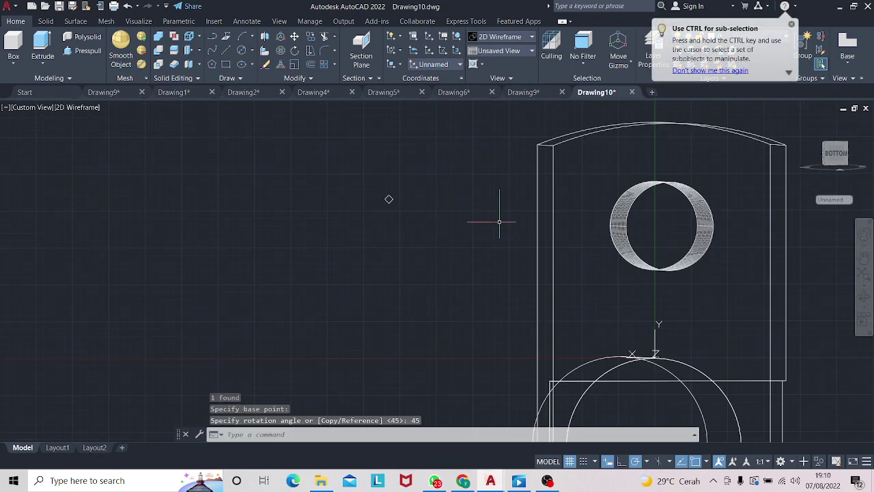
pyautogui.press('Return')
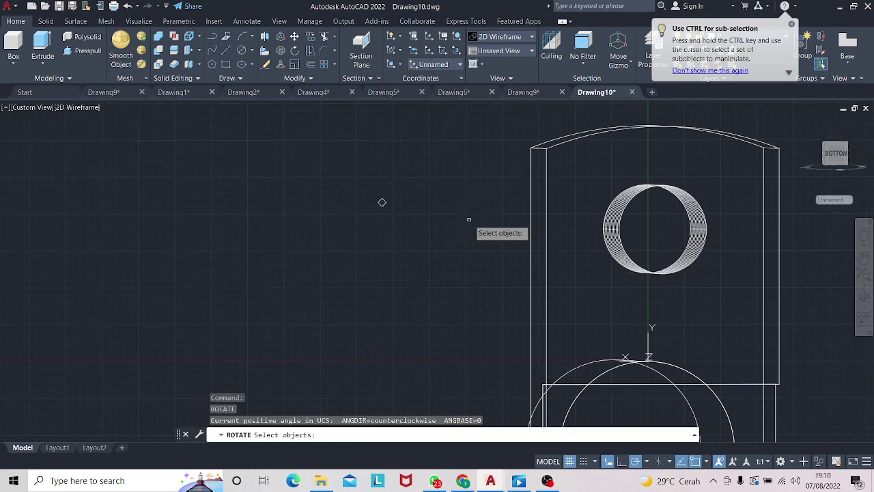
pyautogui.write('swee')
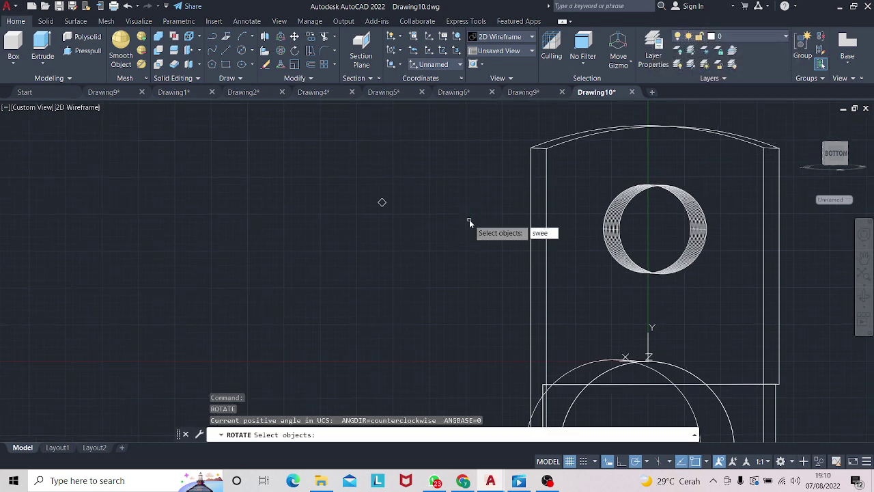
pyautogui.press('BackSpace')
pyautogui.press('BackSpace')
pyautogui.press('BackSpace')
pyautogui.press('BackSpace')
pyautogui.press('Escape')
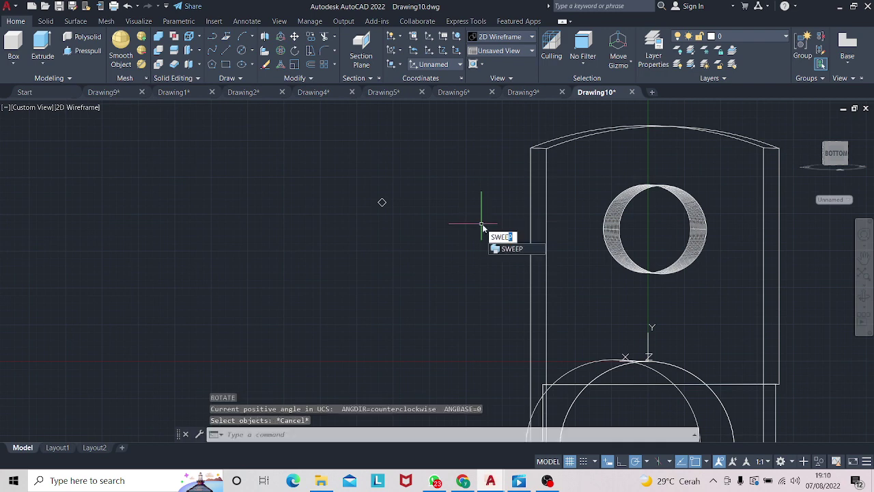
# - Sweep the diamond profile along the helix to create the thread coil
pyautogui.press('Return')
pyautogui.click(382, 202)
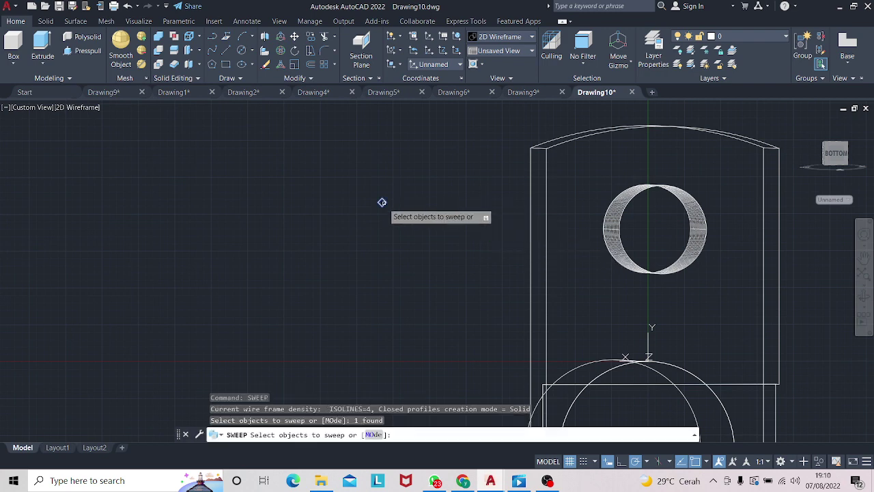
pyautogui.press('Return')
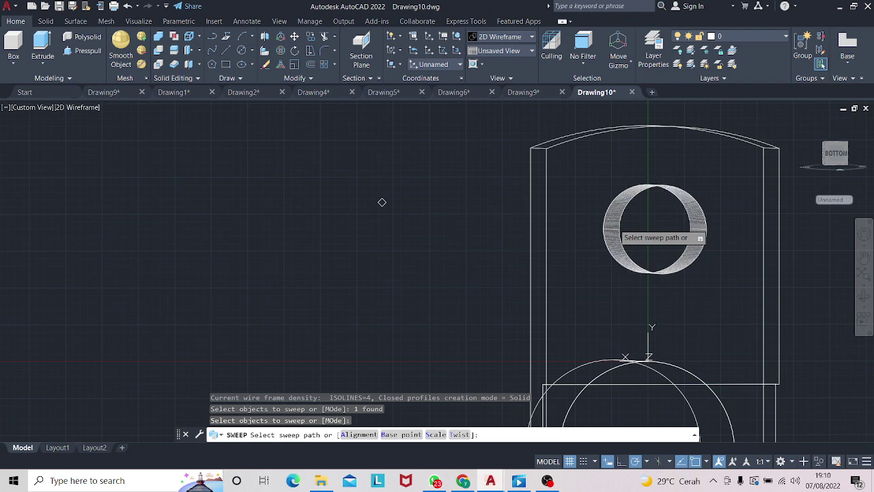
pyautogui.click(605, 226)
pyautogui.press('Return')
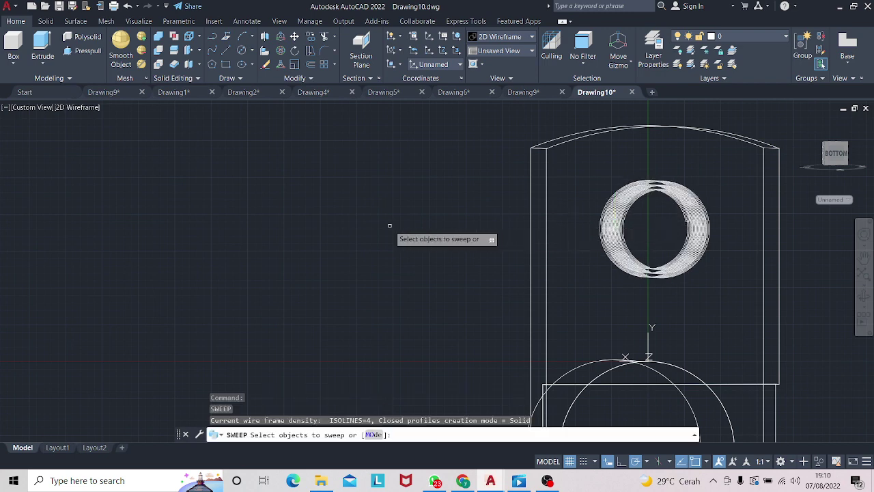
pyautogui.press('Return')
pyautogui.write('subs')
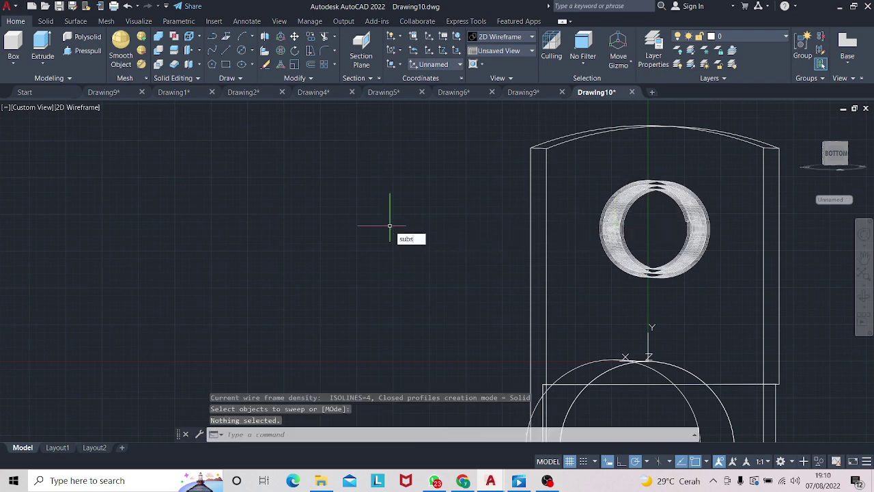
# - Subtract the thread coil from the block to cut the threaded hole
pyautogui.write('tra')
pyautogui.press('Return')
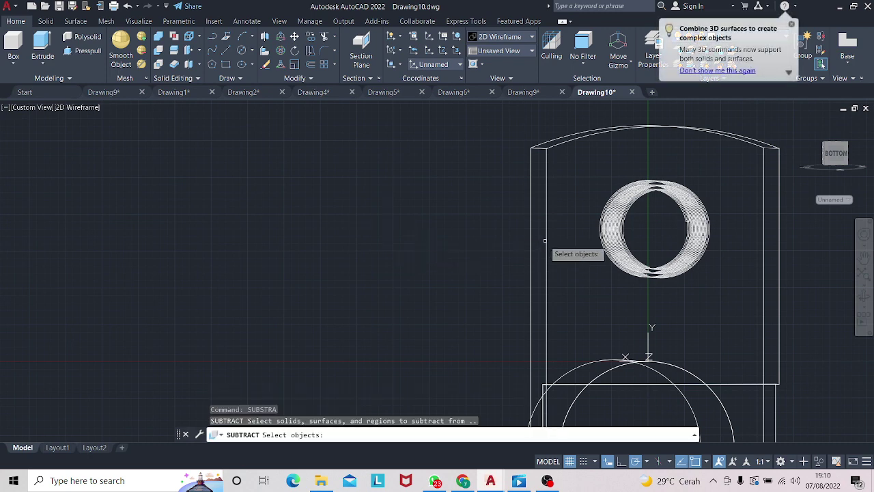
pyautogui.click(546, 240)
pyautogui.press('Return')
pyautogui.click(631, 194)
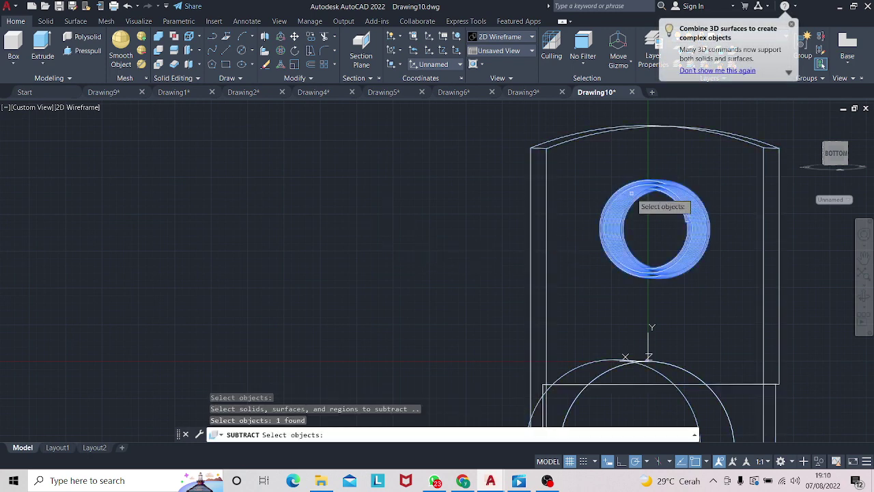
pyautogui.press('Return')
pyautogui.moveTo(686, 427); pyautogui.dragTo(674, 225, button='middle')
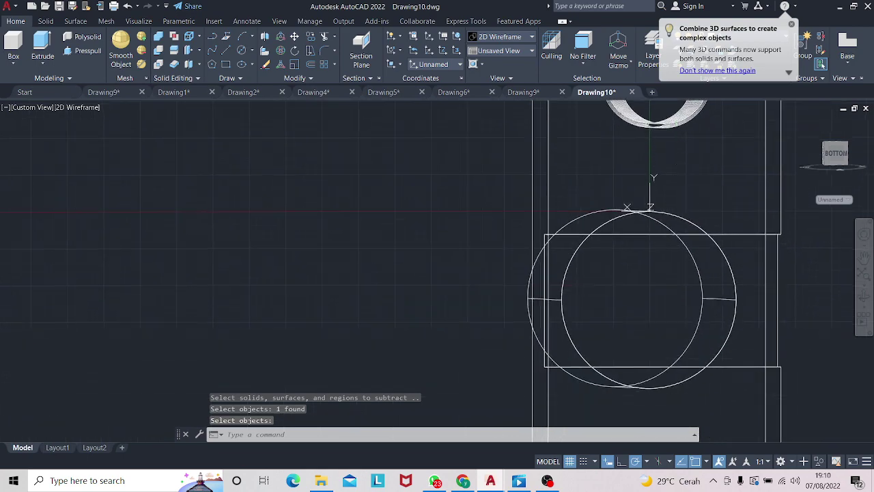
pyautogui.scroll(-3, 676, 219)
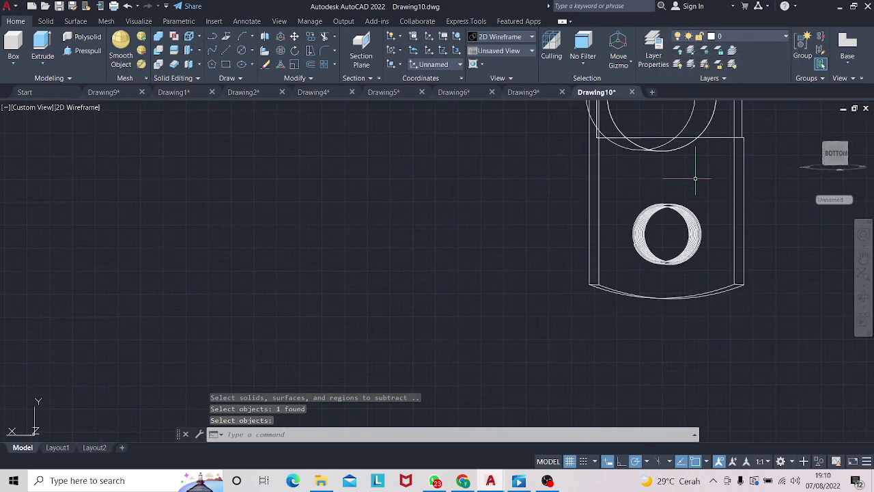
pyautogui.moveTo(692, 181); pyautogui.dragTo(704, 373, button='middle')
pyautogui.scroll(-2, 704, 374)
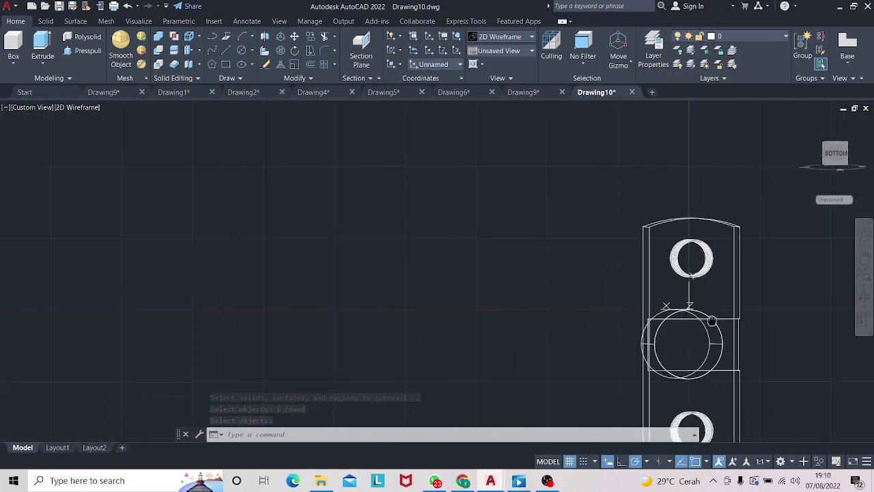
pyautogui.moveTo(712, 321); pyautogui.dragTo(701, 257, button='middle')
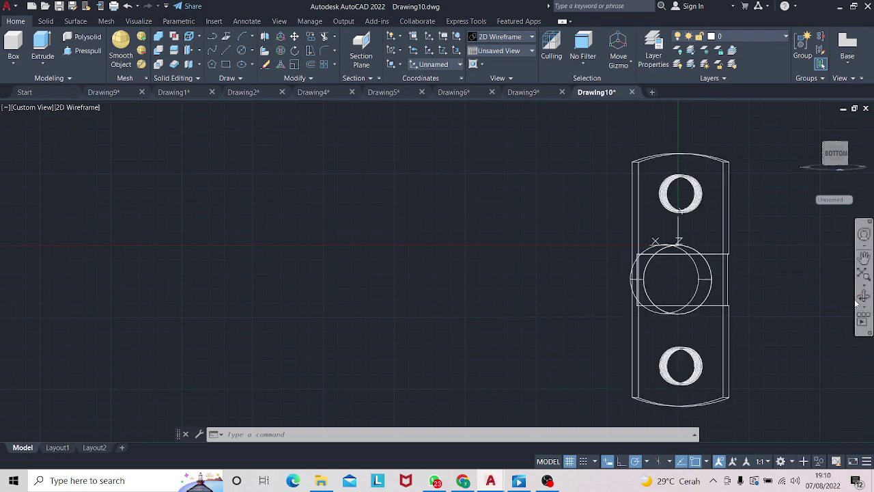
# - Orbit the model into 3D and shade it with the Realistic visual style
pyautogui.keyDown('shift'); pyautogui.moveTo(710, 298); pyautogui.dragTo(726, 291, button='middle'); pyautogui.keyUp('shift')
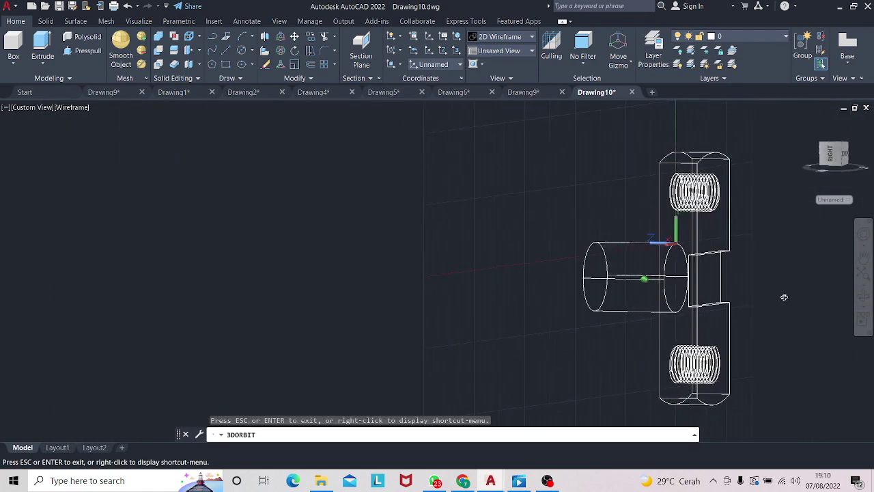
pyautogui.keyDown('shift'); pyautogui.moveTo(725, 291); pyautogui.dragTo(726, 294, button='middle'); pyautogui.keyUp('shift')
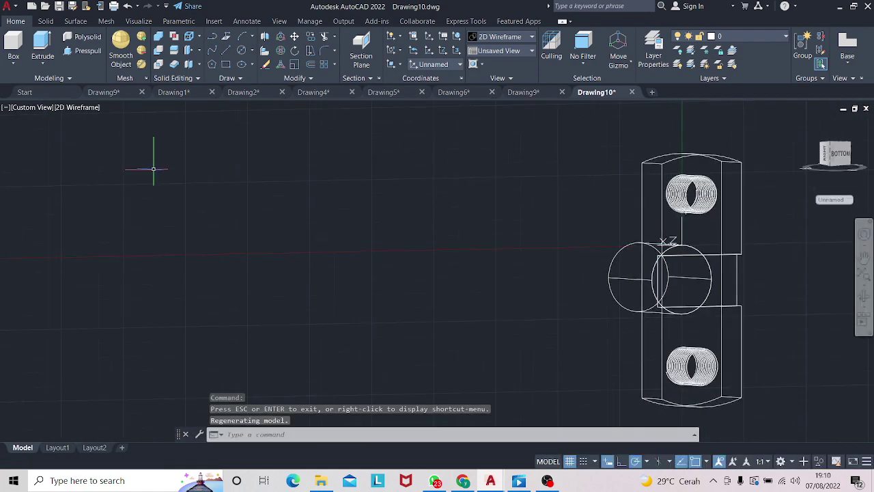
pyautogui.click(93, 109)
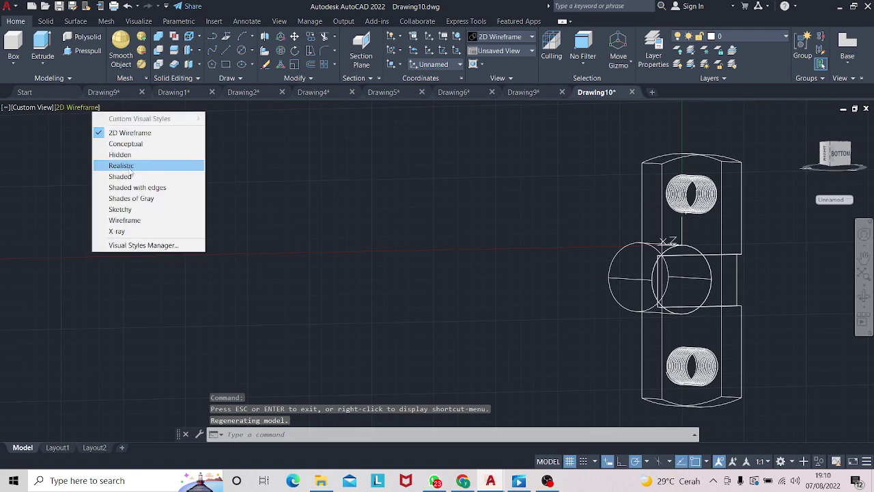
pyautogui.click(130, 168)
pyautogui.keyDown('shift'); pyautogui.moveTo(744, 300); pyautogui.dragTo(760, 298, button='middle'); pyautogui.keyUp('shift')
pyautogui.click(720, 266)
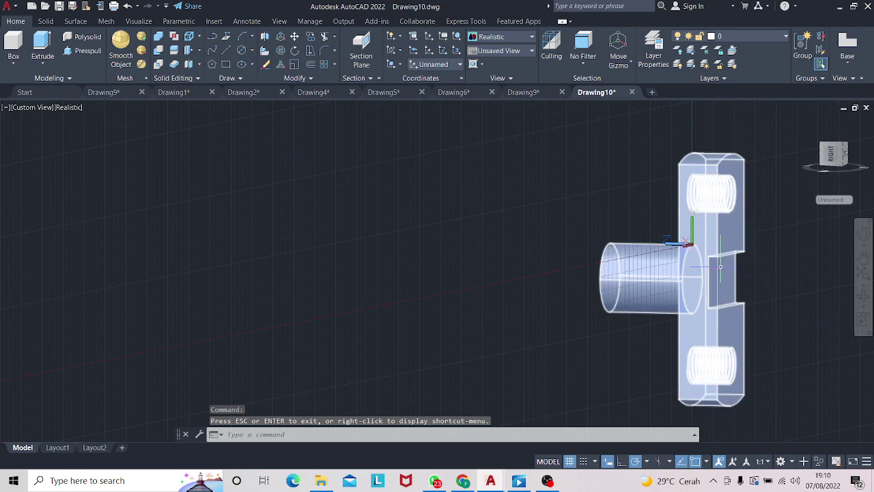
pyautogui.press('Escape')
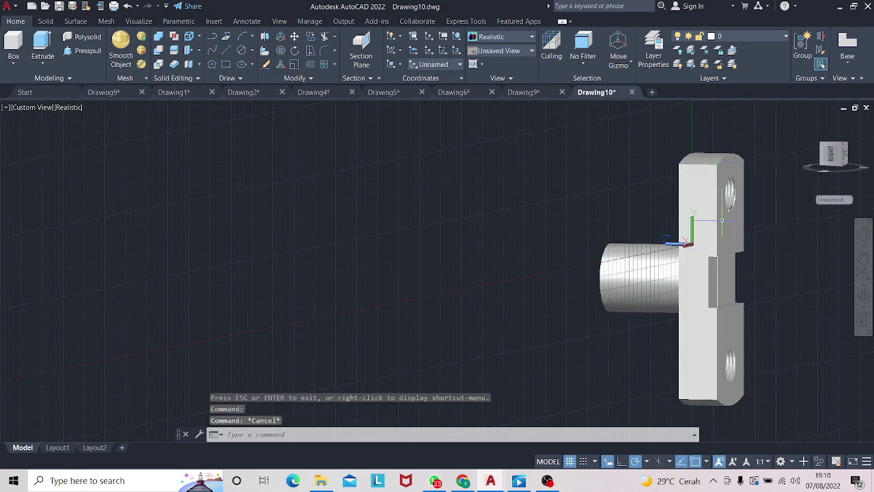
# - Delete the leftover edge and copy the whole solid to the clipboard
pyautogui.keyDown('ctrl'); pyautogui.click(718, 275); pyautogui.keyUp('ctrl')
pyautogui.press('Delete')
pyautogui.press('Escape')
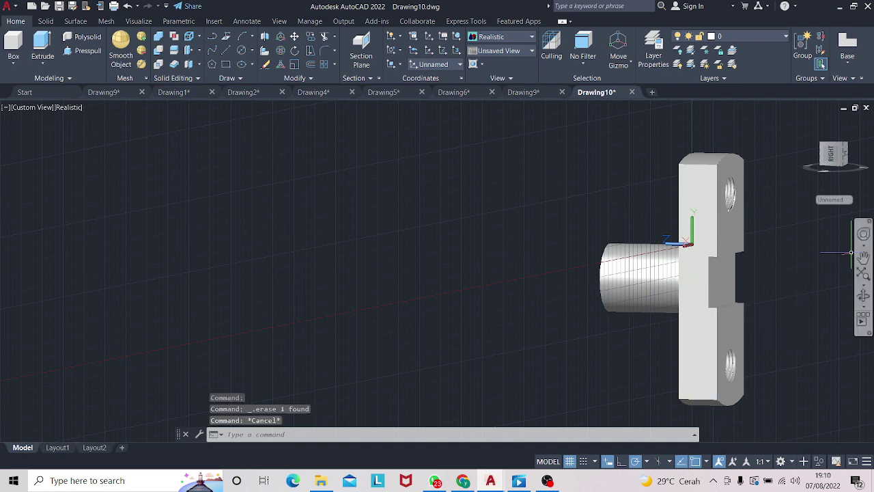
pyautogui.click(614, 129)
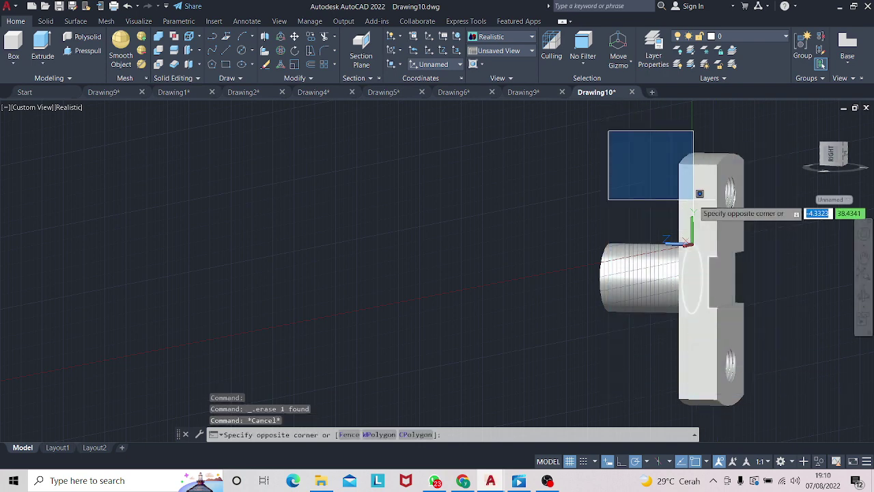
pyautogui.press('Escape')
pyautogui.click(723, 192)
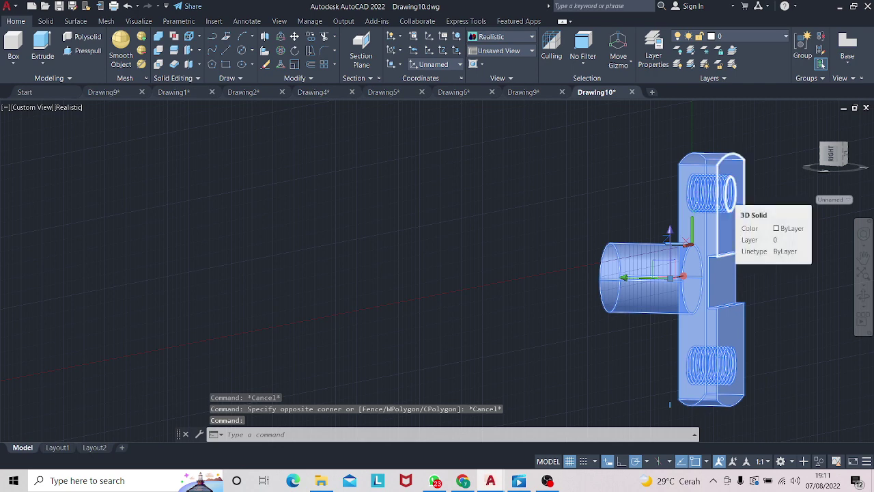
pyautogui.hotkey('ctrl', 'c')
# - Paste the copied solid into Drawing6 beside the other parts
pyautogui.click(454, 92)
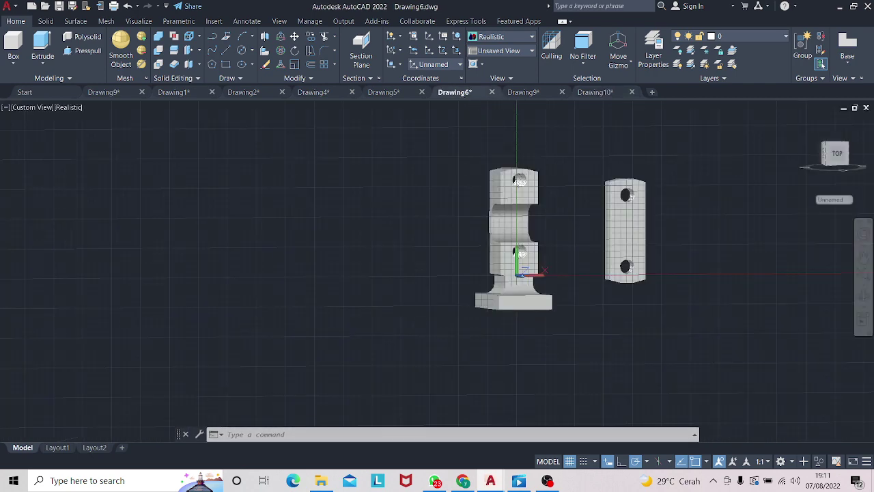
pyautogui.hotkey('ctrl', 'v')
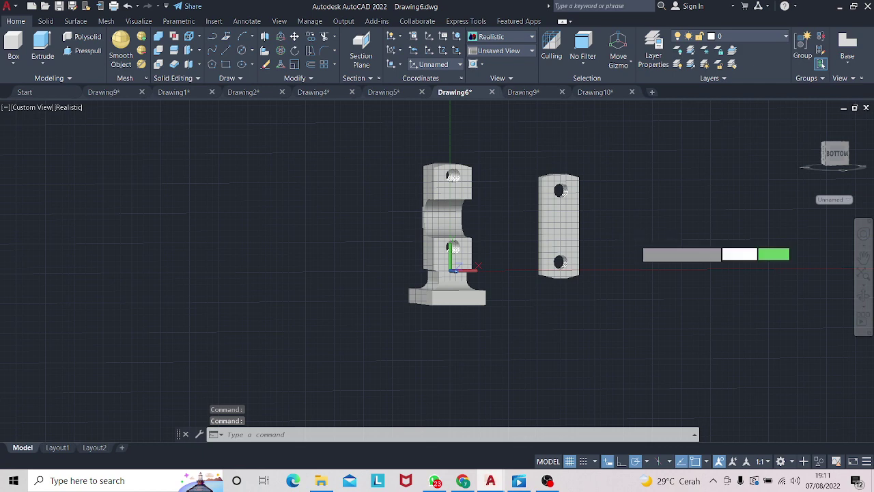
pyautogui.click(763, 268)
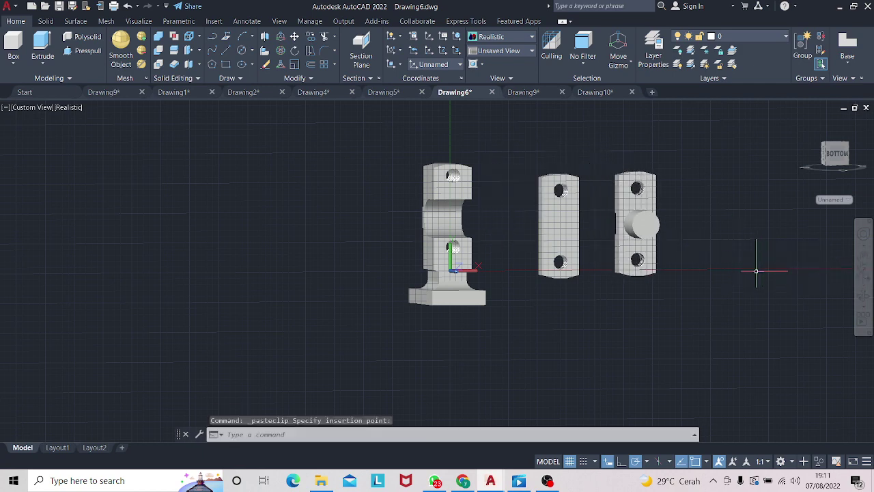
# - Start a new blank drawing from Drawing10, then bring up Drawing9
pyautogui.click(595, 92)
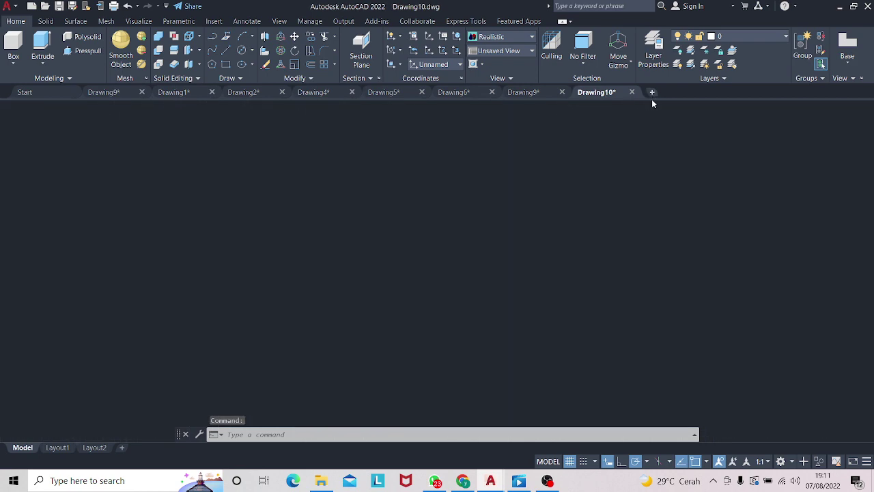
pyautogui.click(651, 101)
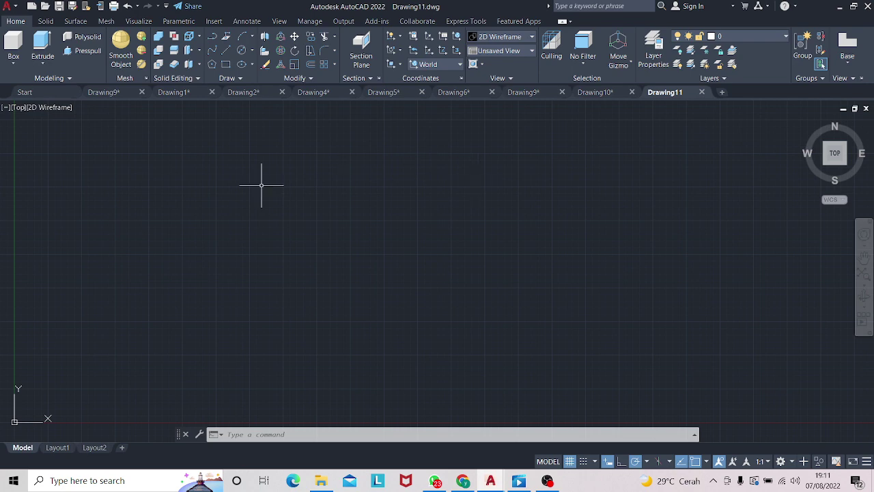
pyautogui.click(181, 91)
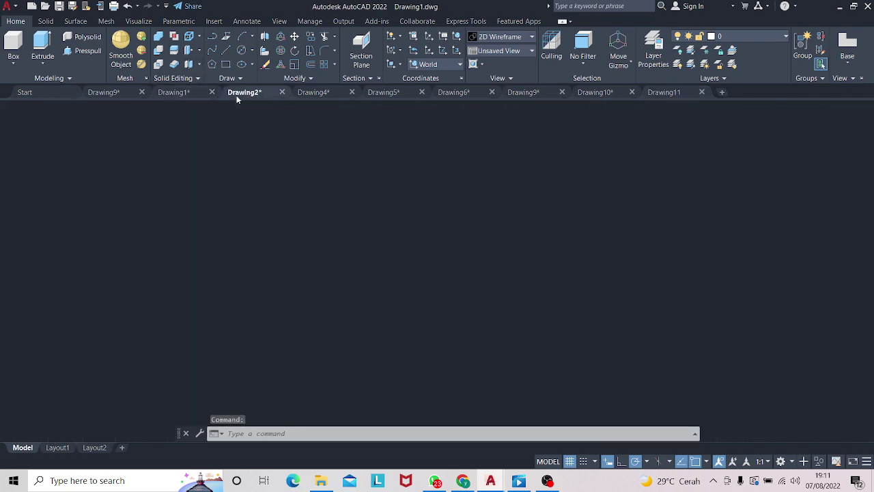
pyautogui.click(105, 92)
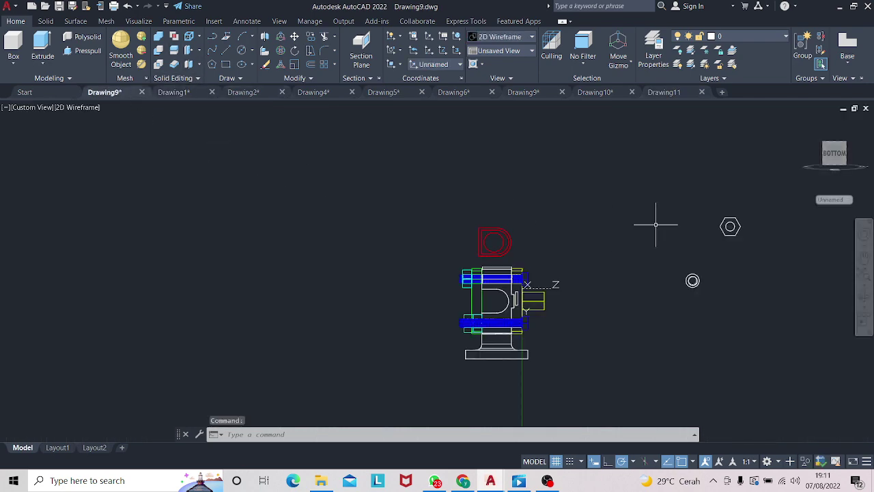
# - Orbit the Drawing9 reference part from other angles, then switch to empty Drawing11
pyautogui.moveTo(648, 294)
pyautogui.keyDown('shift'); pyautogui.mouseDown(button='middle')
pyautogui.moveTo(703, 295)
pyautogui.moveTo(419, 289)
pyautogui.moveTo(512, 285)
pyautogui.moveTo(401, 287)
pyautogui.moveTo(439, 287)
pyautogui.moveTo(366, 273)
pyautogui.moveTo(385, 254)
pyautogui.moveTo(472, 271)
pyautogui.moveTo(436, 276)
pyautogui.mouseUp(button='middle'); pyautogui.keyUp('shift')
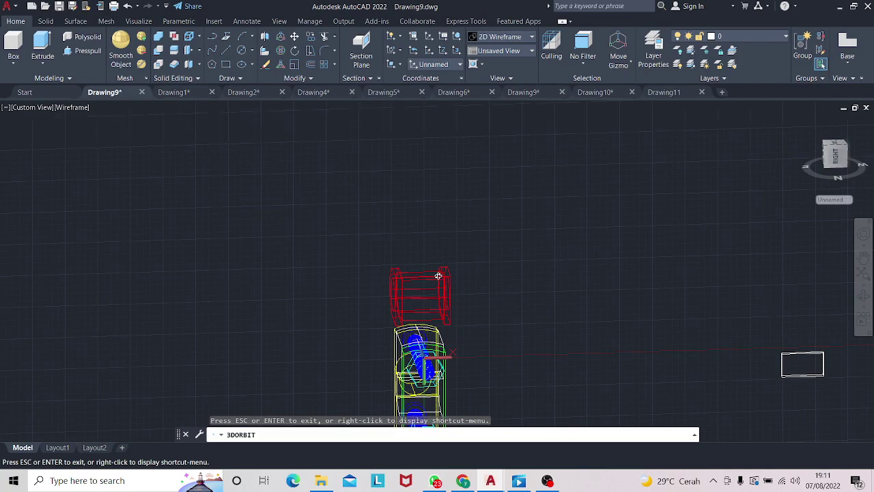
pyautogui.moveTo(446, 273)
pyautogui.keyDown('shift'); pyautogui.mouseDown(button='middle')
pyautogui.moveTo(581, 246)
pyautogui.moveTo(564, 234)
pyautogui.moveTo(527, 246)
pyautogui.moveTo(391, 239)
pyautogui.mouseUp(button='middle'); pyautogui.keyUp('shift')
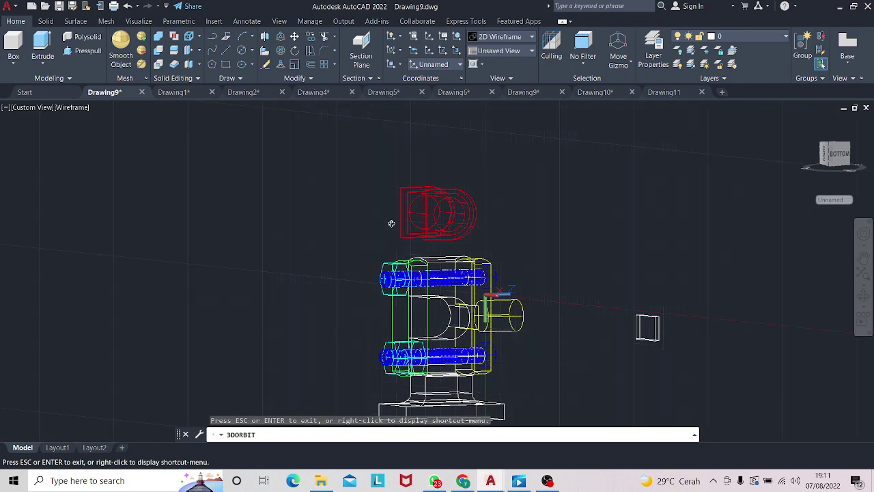
pyautogui.press('Escape')
pyautogui.click(665, 91)
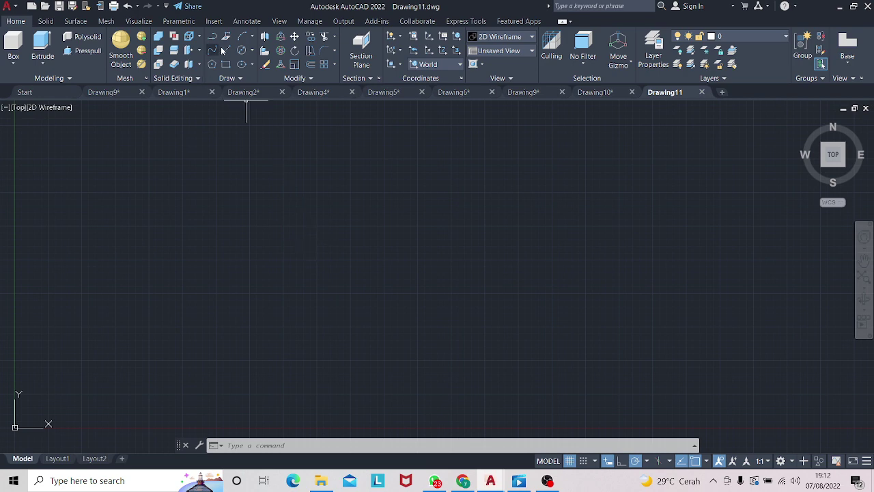
# - Draw a circle of radius 48 by centre and radius
pyautogui.click(252, 52)
pyautogui.click(282, 68)
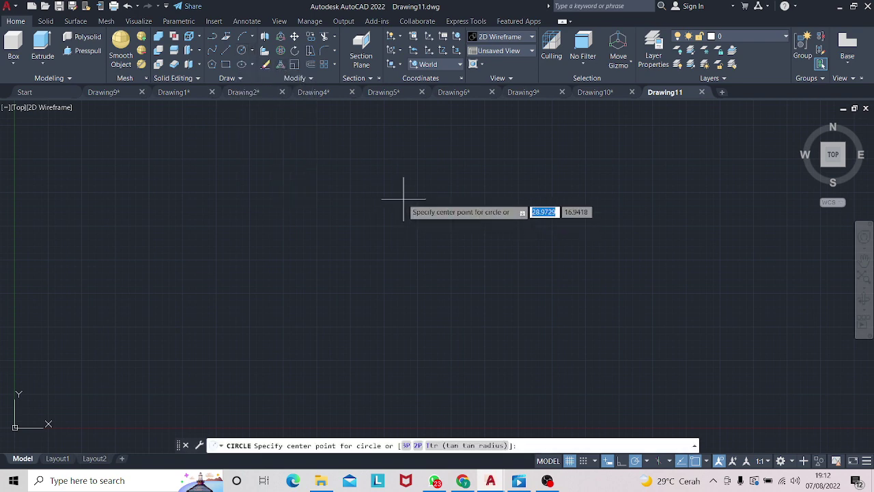
pyautogui.click(376, 171)
pyautogui.write('48')
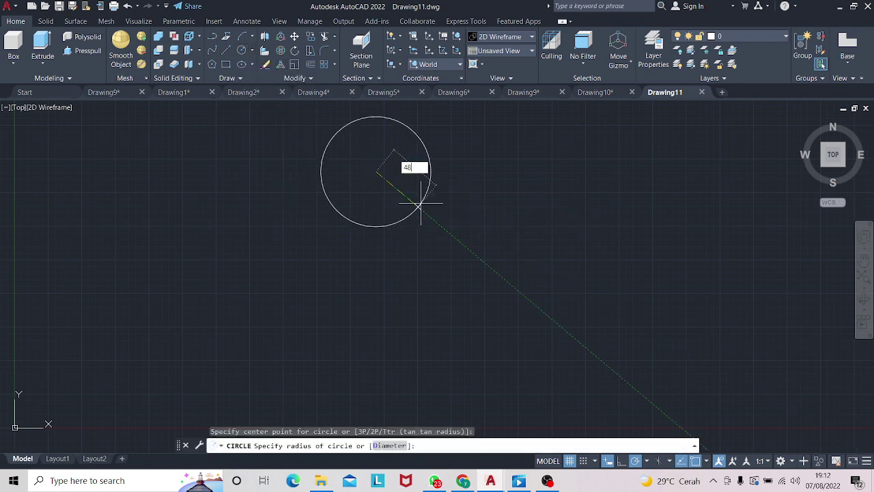
pyautogui.press('Return')
pyautogui.scroll(-3, 422, 200)
pyautogui.scroll(-3, 421, 201)
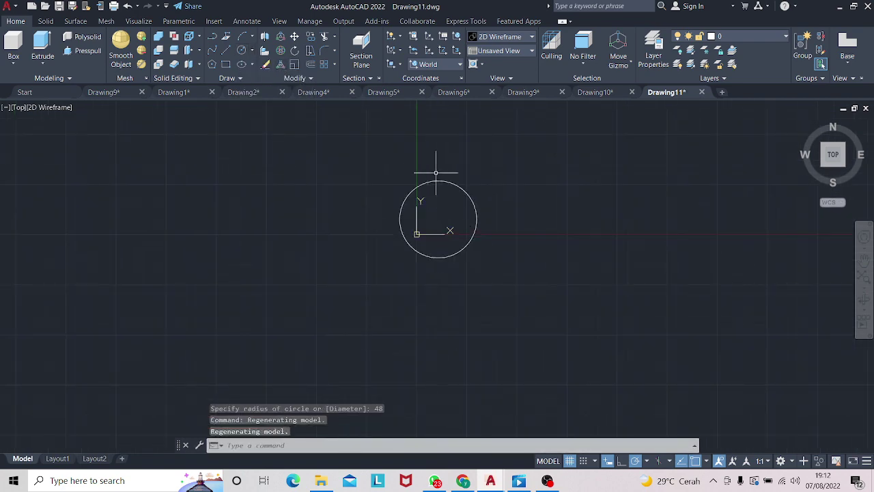
# - Move the radius-48 circle up and to the right in the view
pyautogui.click(436, 173)
pyautogui.click(432, 186)
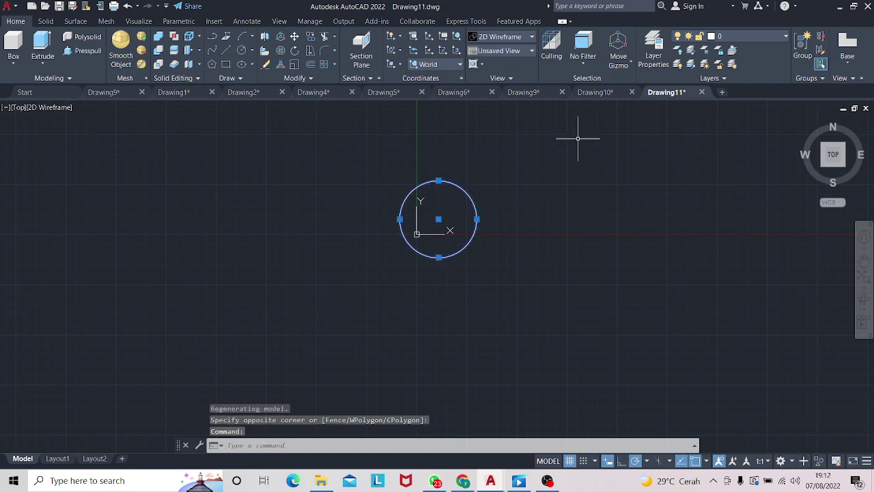
pyautogui.moveTo(439, 184); pyautogui.dragTo(677, 135, button='right')
pyautogui.click(702, 140)
pyautogui.moveTo(702, 141); pyautogui.dragTo(527, 158, button='middle')
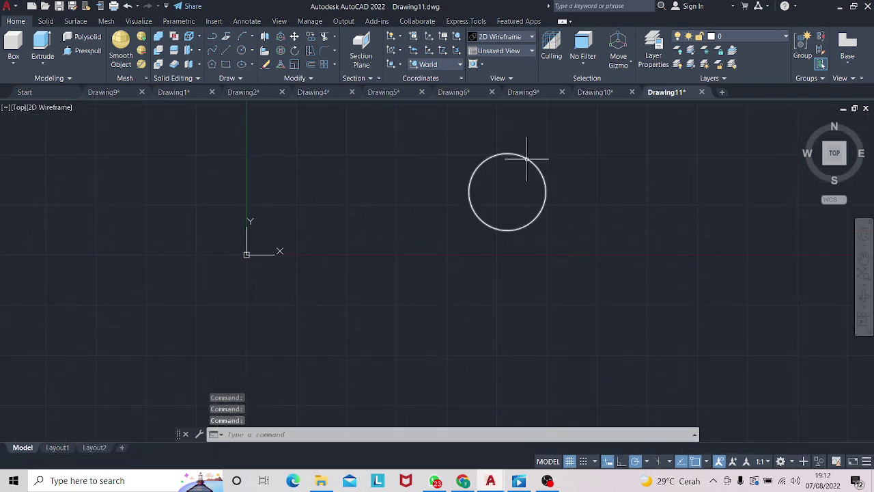
pyautogui.click(526, 158)
pyautogui.moveTo(527, 159); pyautogui.dragTo(641, 149, button='right')
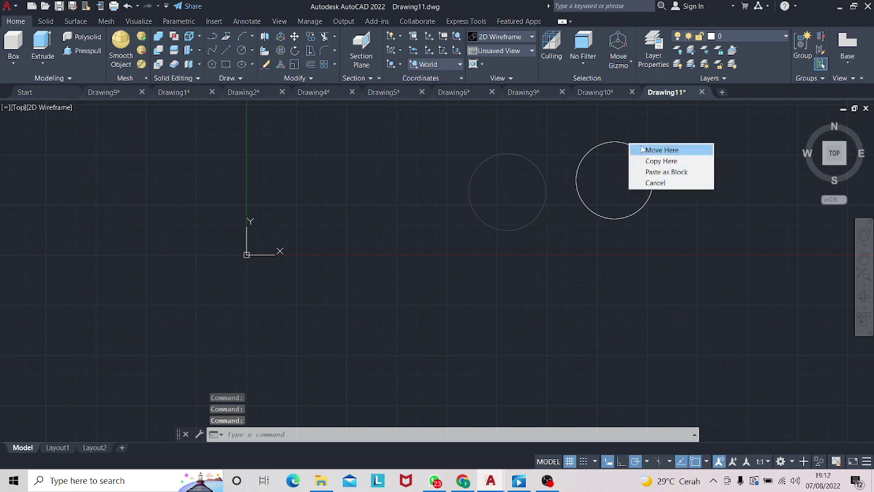
pyautogui.click(661, 150)
pyautogui.moveTo(642, 149); pyautogui.dragTo(588, 172, button='middle')
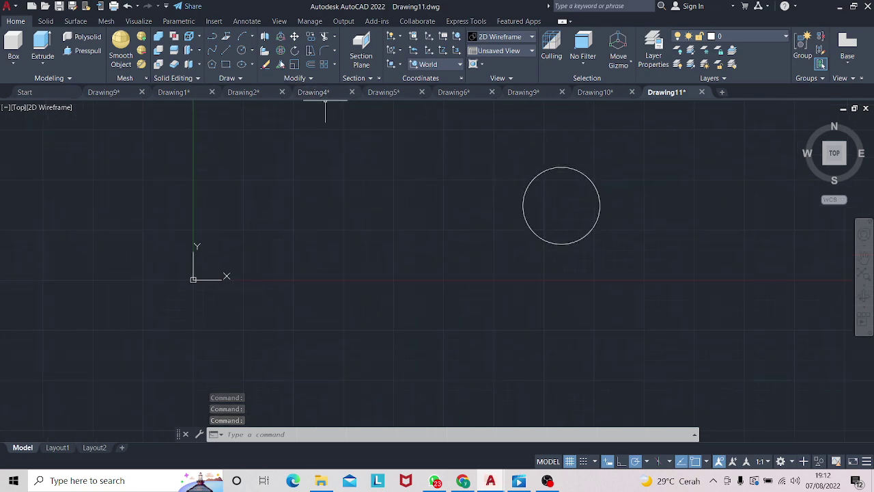
# - Draw a concentric circle of diameter 65 on the same centre
pyautogui.click(251, 53)
pyautogui.click(254, 93)
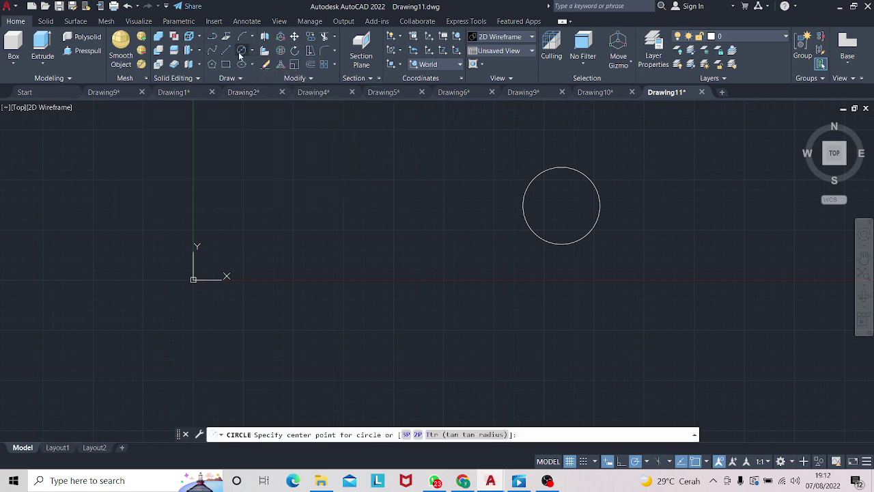
pyautogui.click(561, 204)
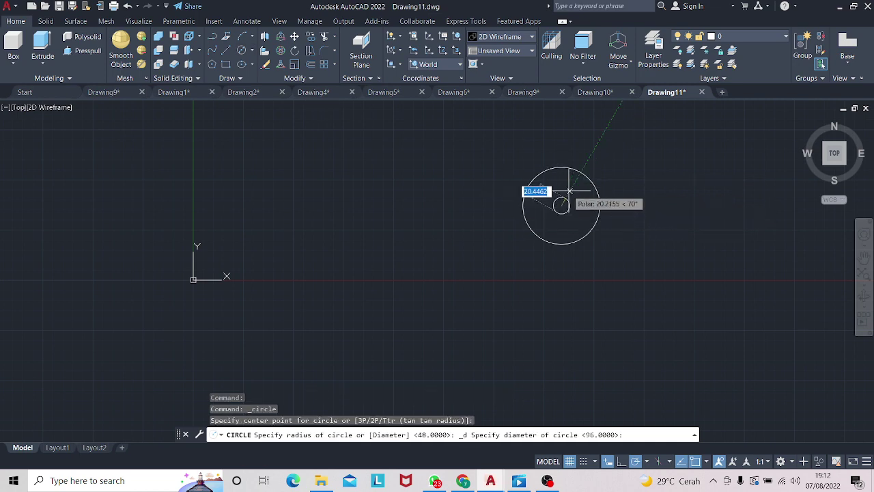
pyautogui.write('65')
pyautogui.press('Return')
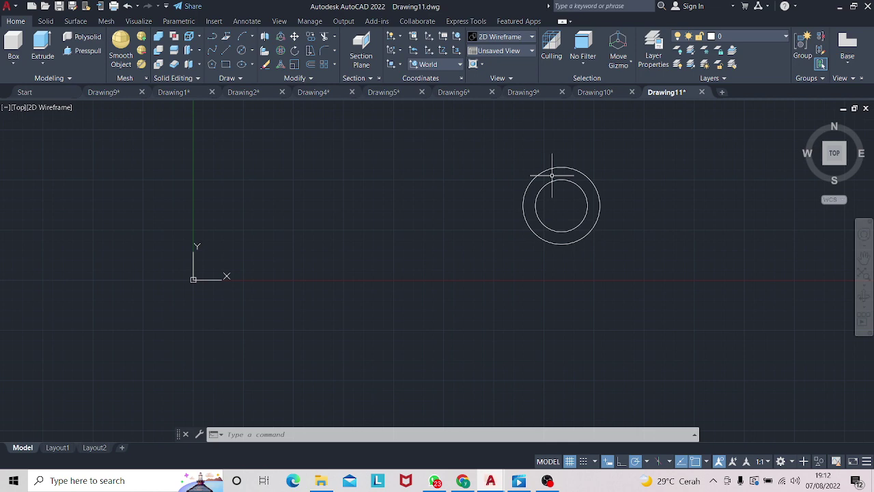
# - Draw a 52-unit line running left from the outer circle's top
pyautogui.click(226, 50)
pyautogui.click(561, 167)
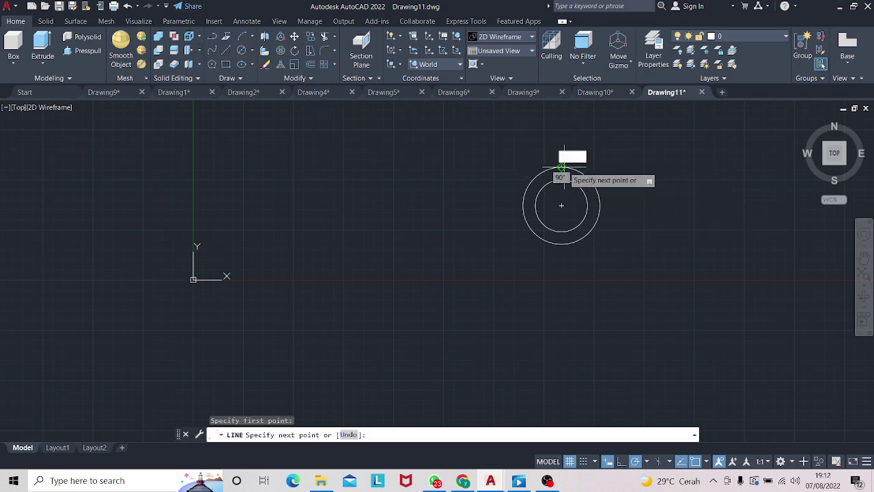
pyautogui.write('52')
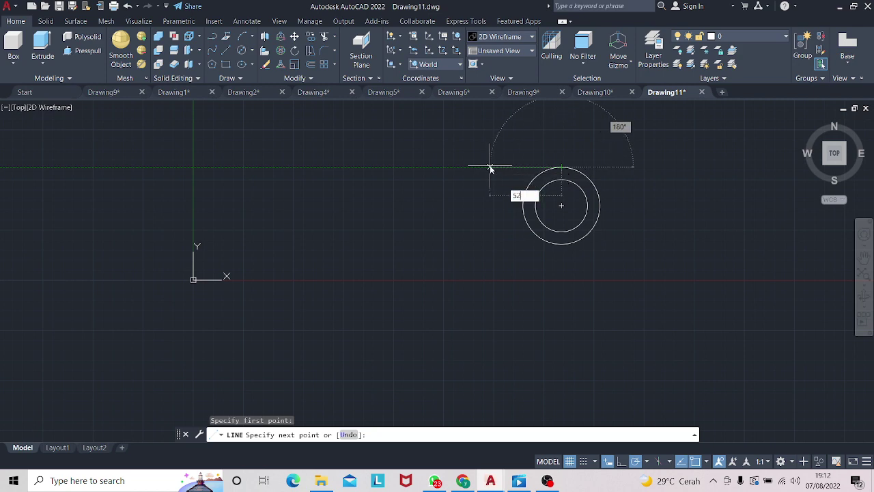
pyautogui.press('Return')
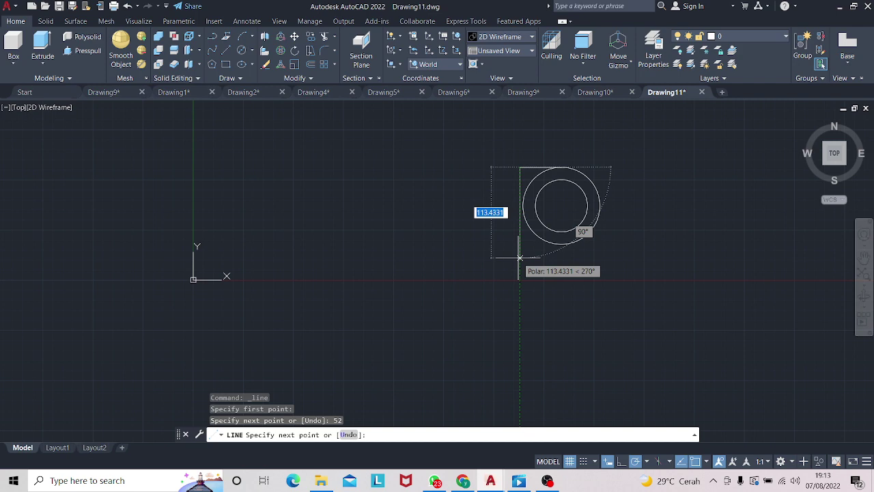
pyautogui.press('Escape')
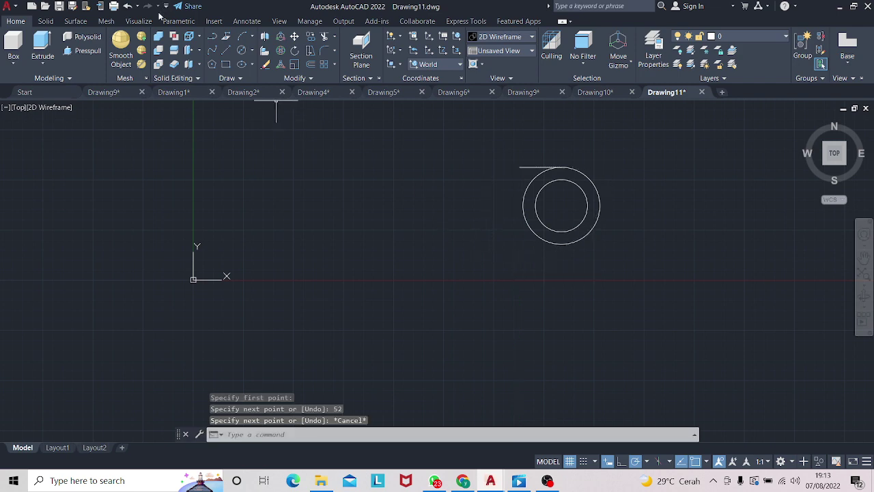
# - Orbit the Drawing9 model so its red D profile faces the viewer
pyautogui.click(106, 92)
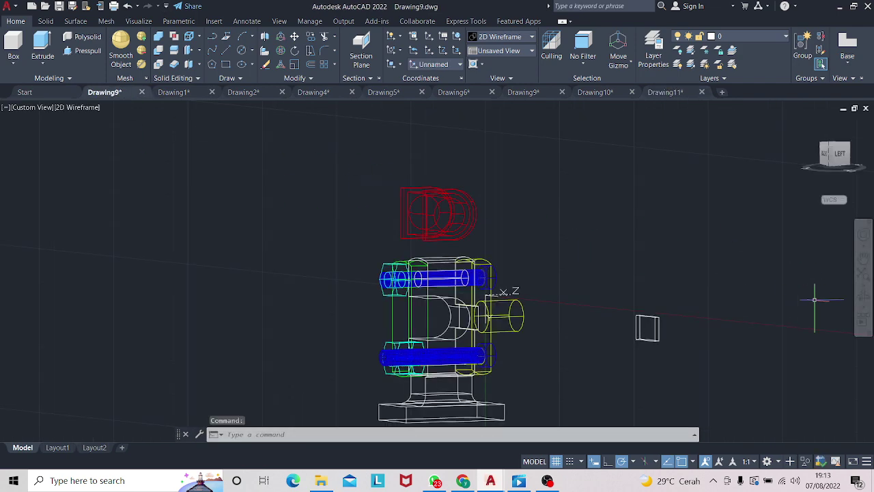
pyautogui.click(858, 295)
pyautogui.moveTo(754, 284)
pyautogui.mouseDown()
pyautogui.moveTo(571, 250)
pyautogui.moveTo(499, 227)
pyautogui.moveTo(499, 219)
pyautogui.moveTo(516, 224)
pyautogui.moveTo(506, 220)
pyautogui.mouseUp()
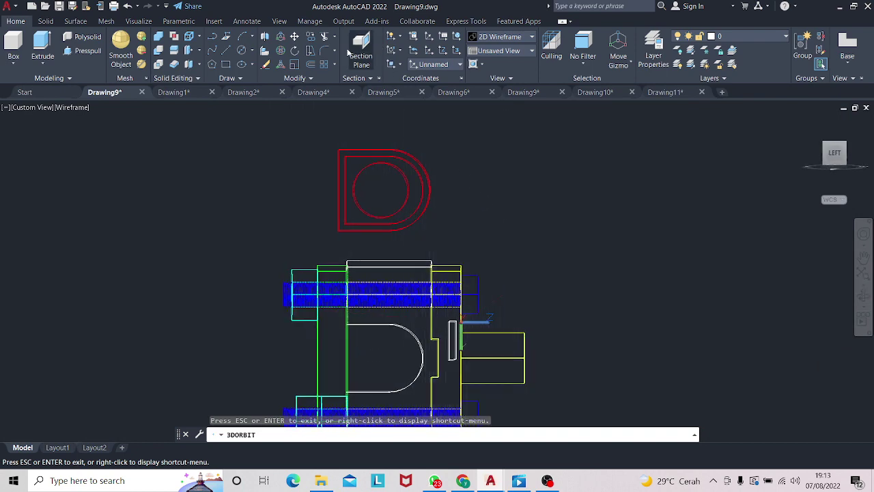
pyautogui.press('Escape')
# - Start and cancel trial lines on the red shape, then return to Drawing11
pyautogui.write('l')
pyautogui.press('Return')
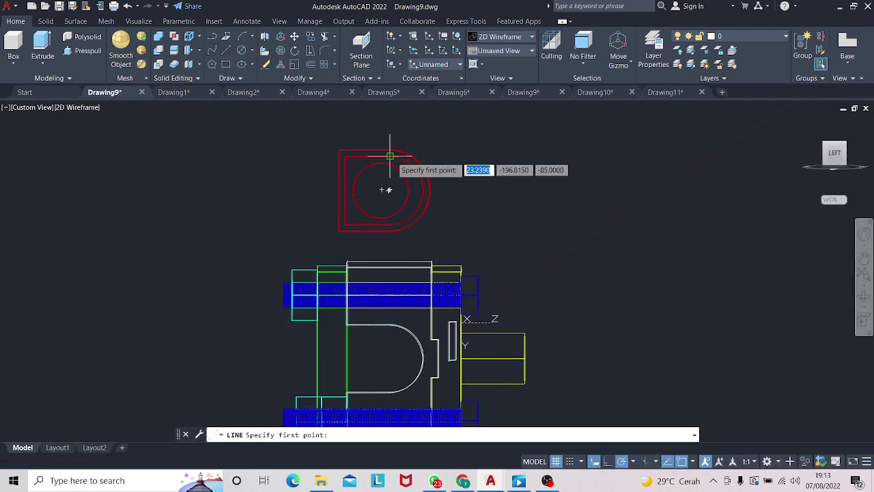
pyautogui.click(390, 156)
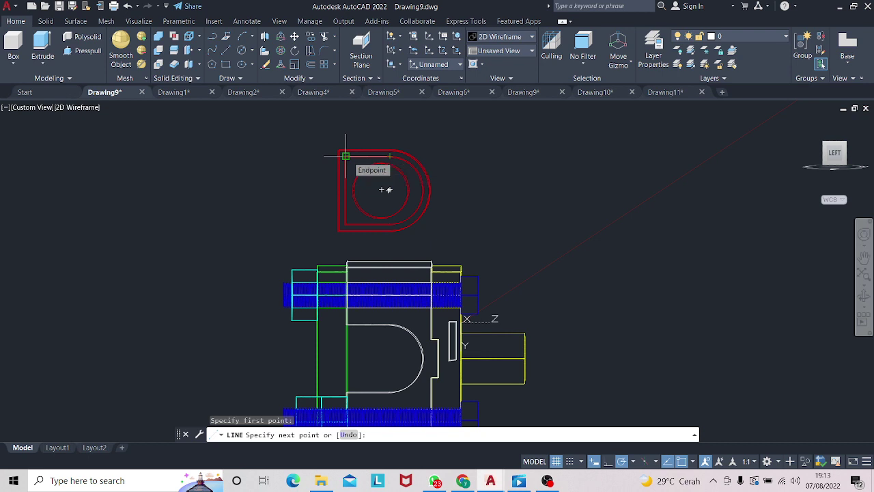
pyautogui.press('Escape')
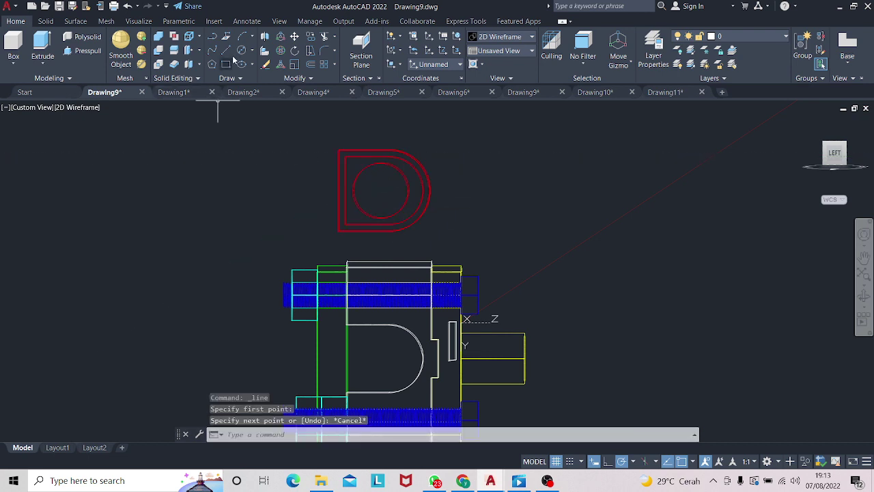
pyautogui.click(212, 36)
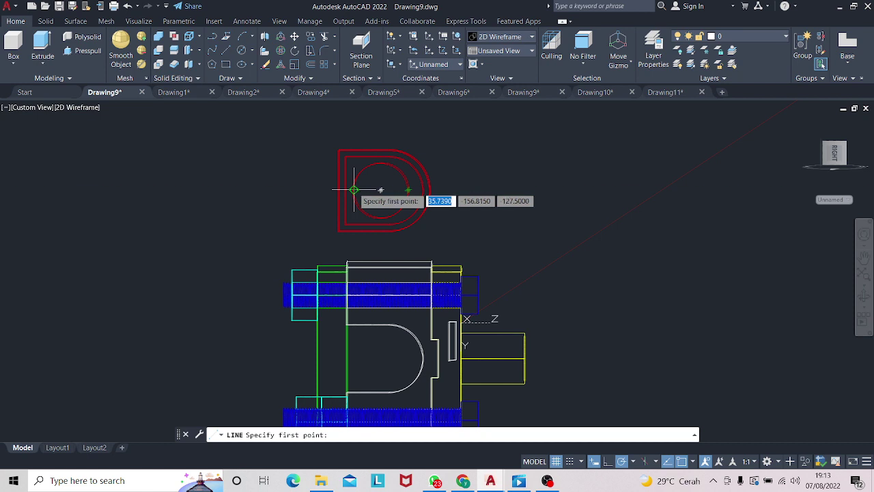
pyautogui.click(353, 189)
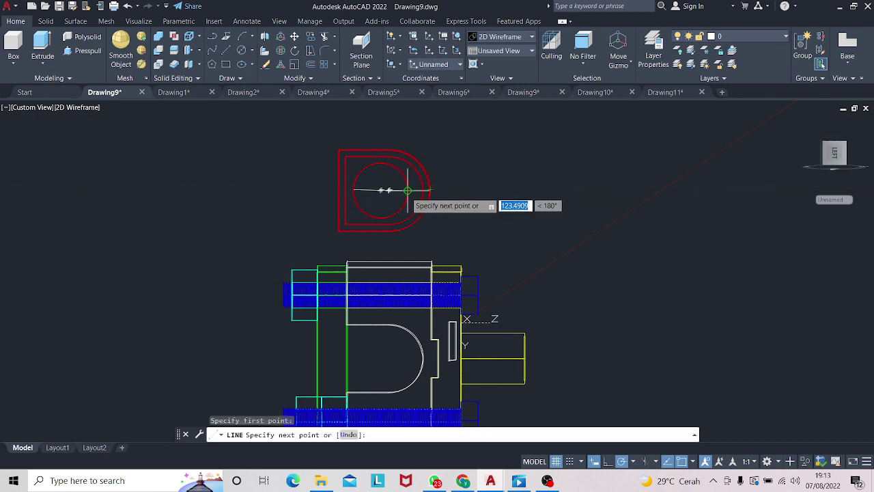
pyautogui.press('Escape')
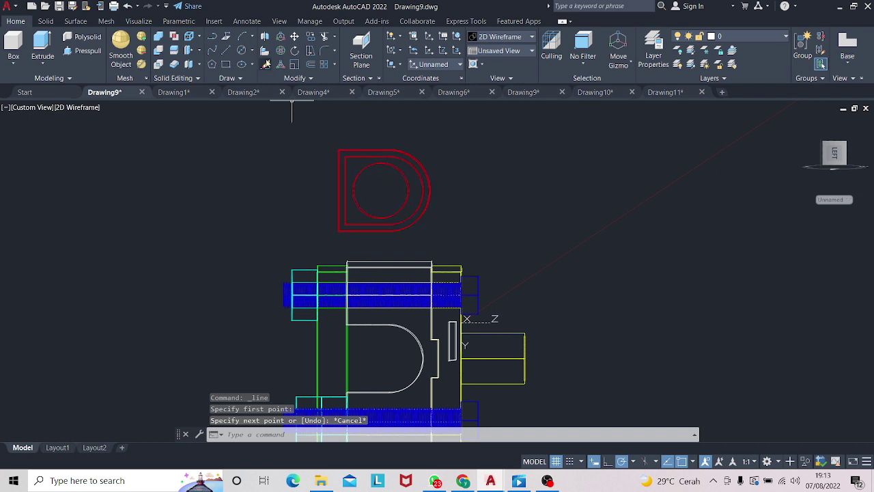
pyautogui.press('space')
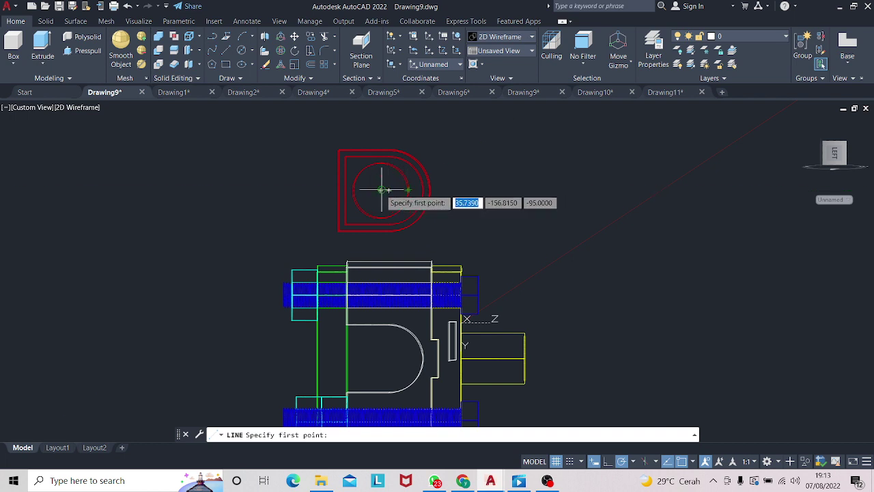
pyautogui.press('Escape')
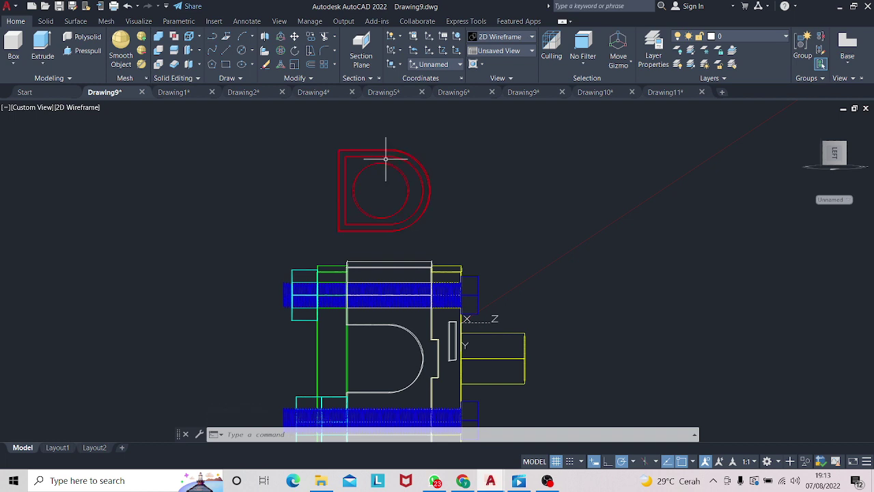
pyautogui.click(674, 93)
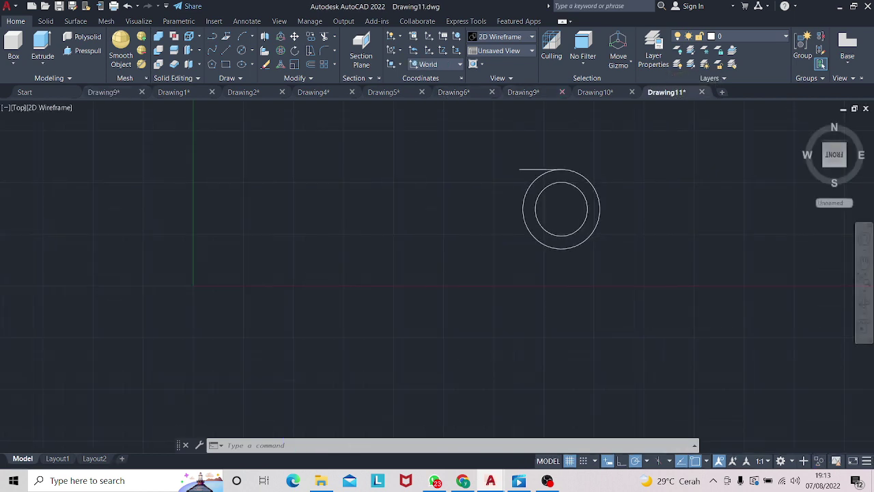
# - Replace the old line with a 52-unit leftward line and an 80-unit downward line from the outer circle's top
pyautogui.click(525, 172)
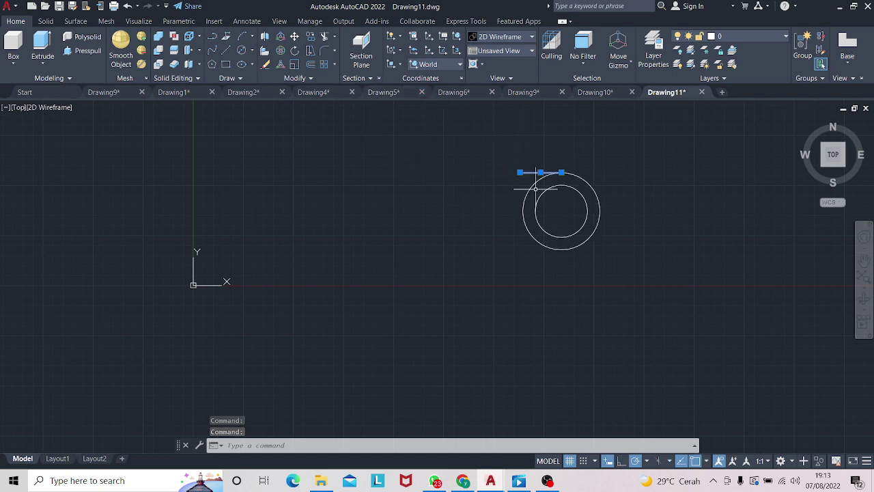
pyautogui.press('Delete')
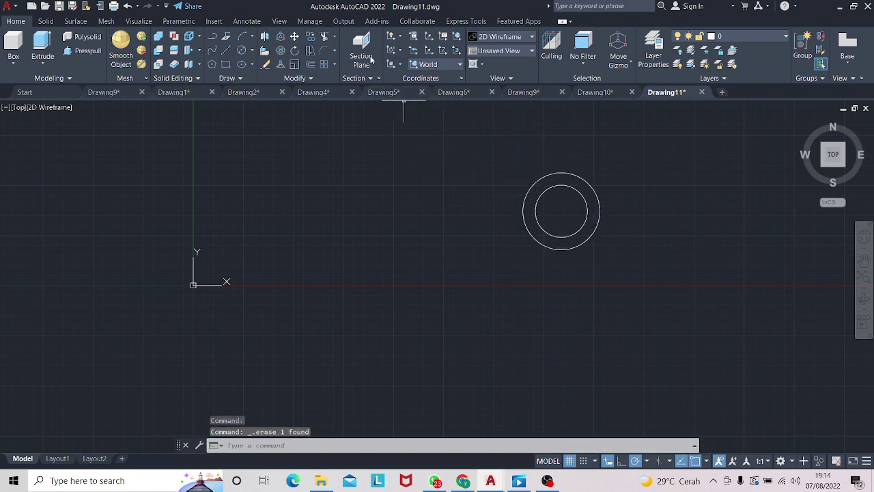
pyautogui.click(224, 53)
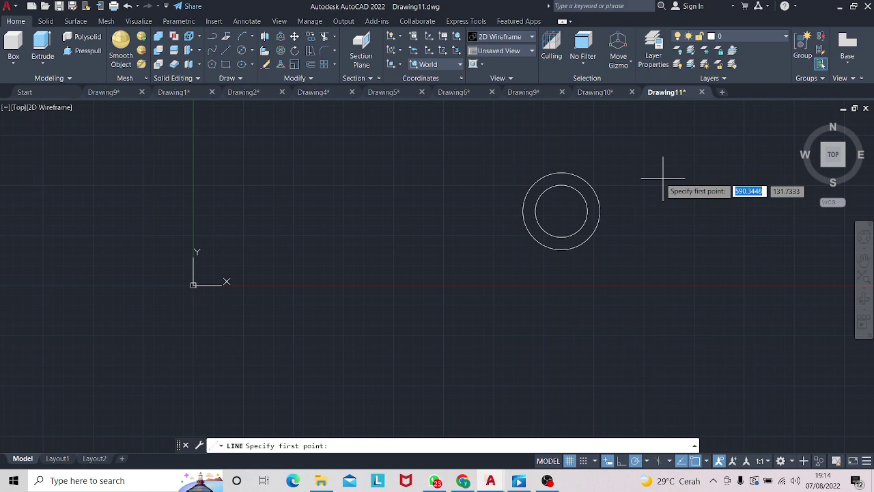
pyautogui.click(562, 173)
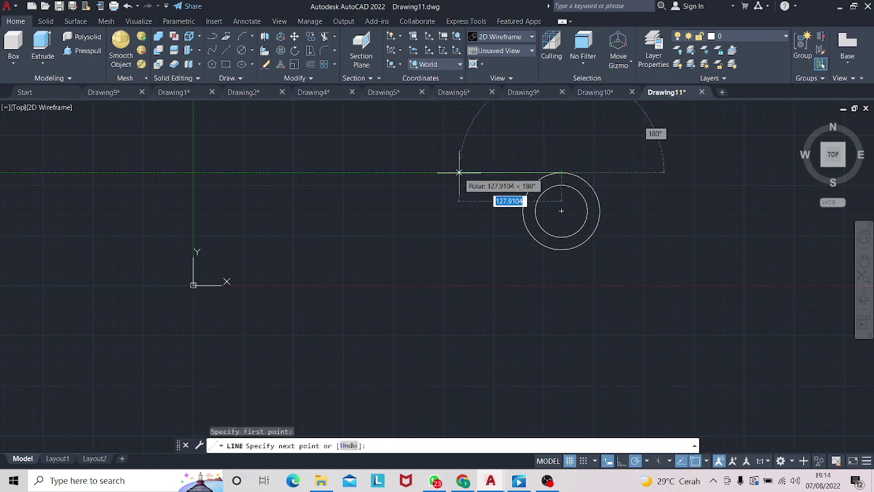
pyautogui.write('52')
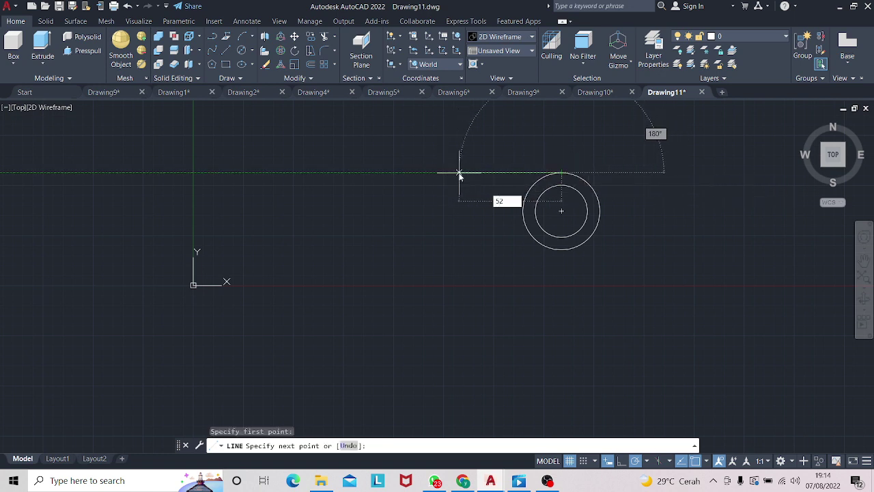
pyautogui.press('Return')
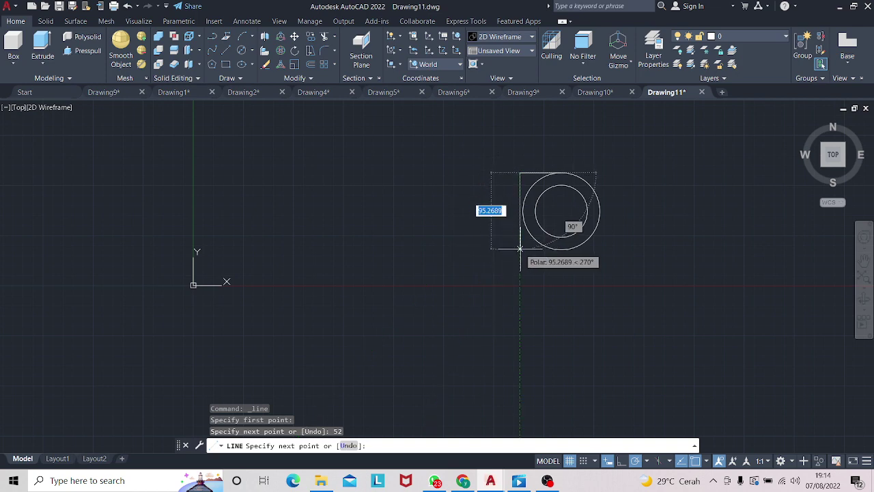
pyautogui.write('80')
pyautogui.press('Return')
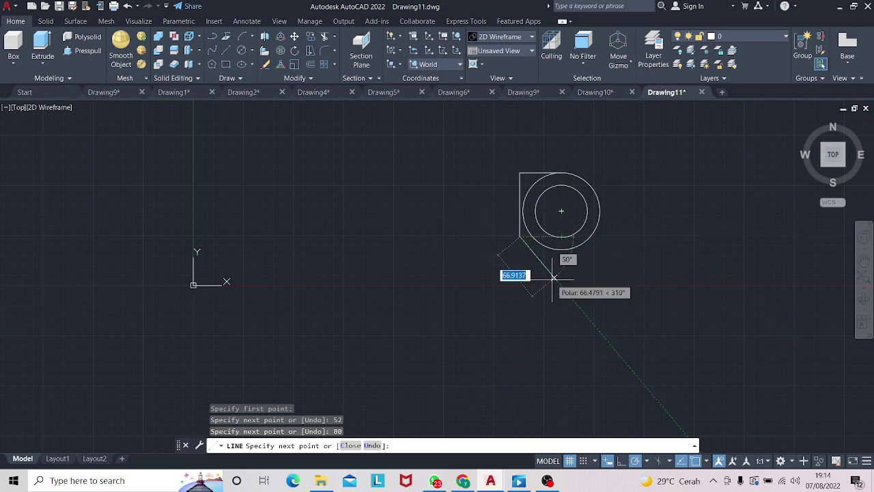
pyautogui.press('Escape')
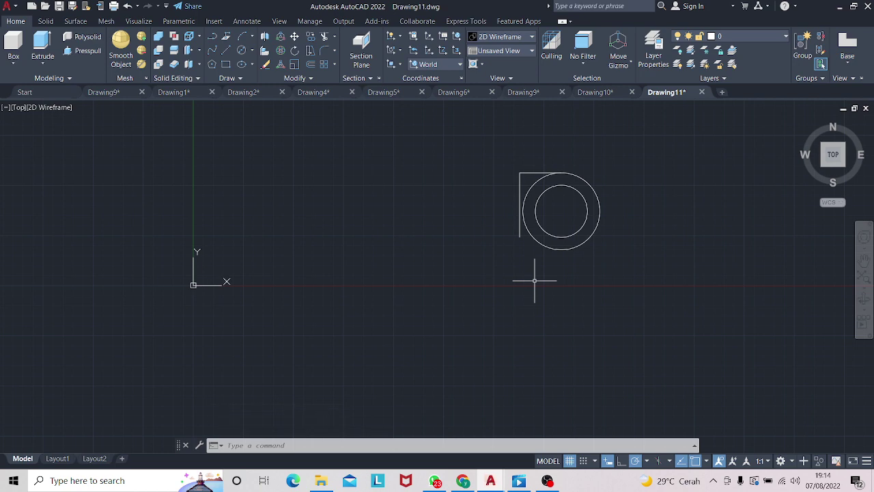
# - Flip through Drawing2, Drawing4 and Drawing1 to reach Drawing5's D profile
pyautogui.click(253, 93)
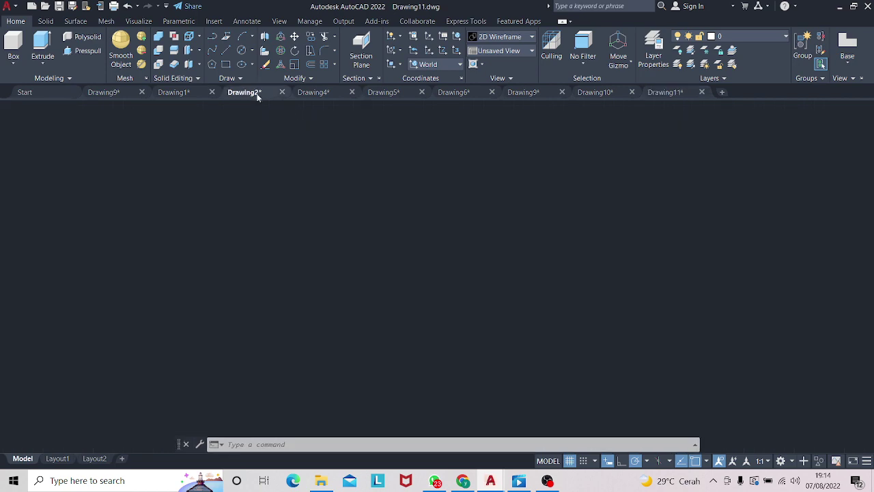
pyautogui.click(318, 93)
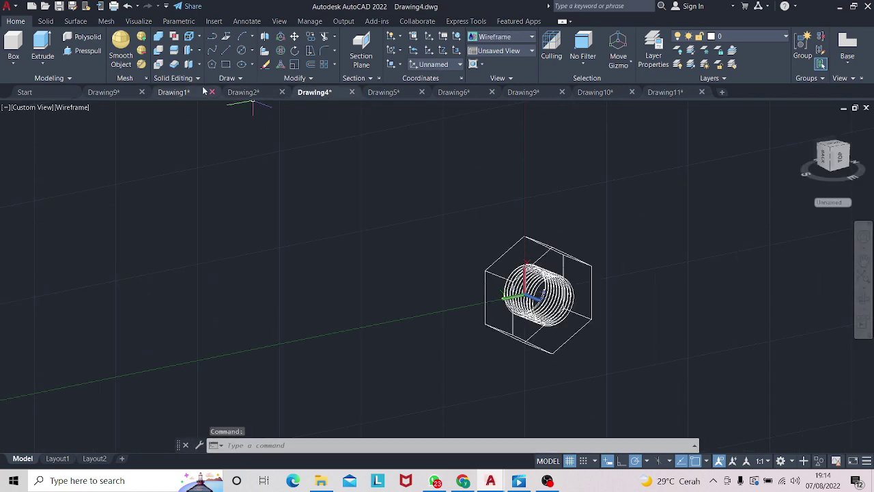
pyautogui.click(175, 93)
pyautogui.click(383, 93)
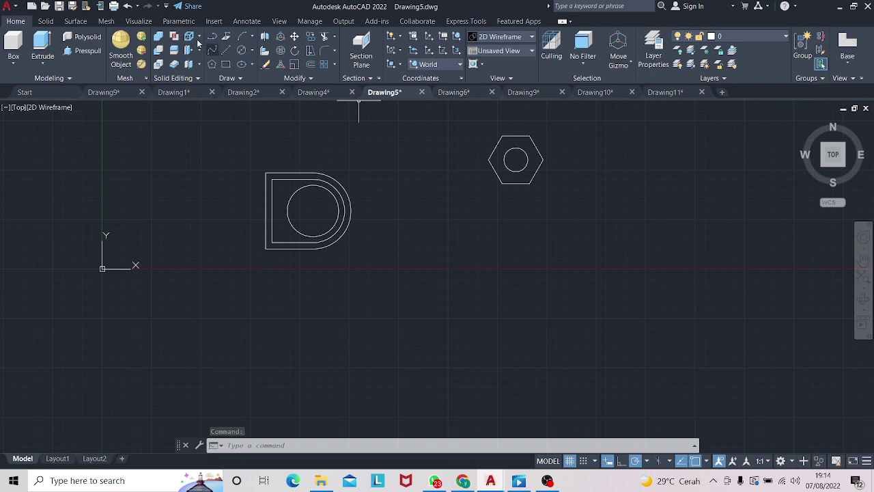
# - Try a vertical line in Drawing5, cancel it, and switch to Drawing10
pyautogui.click(226, 51)
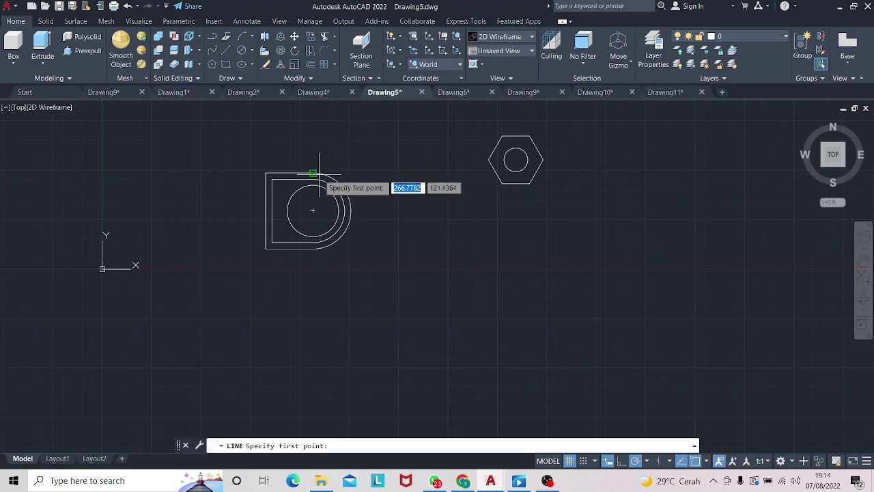
pyautogui.click(313, 248)
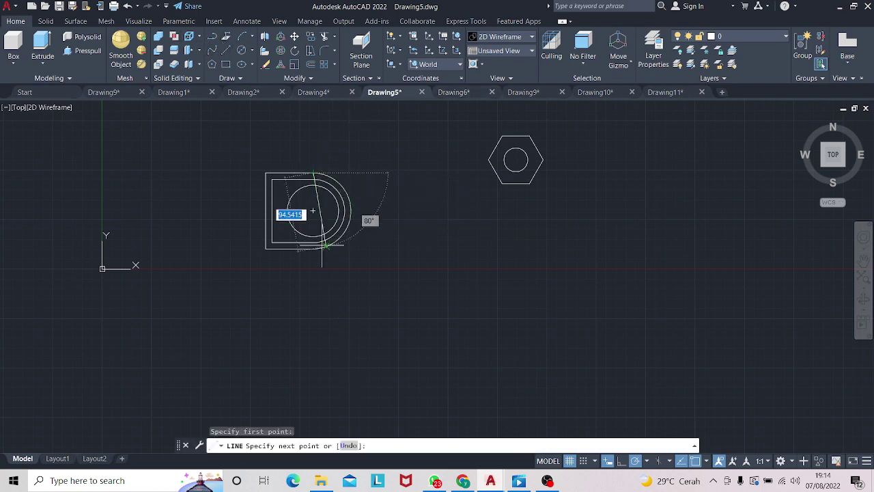
pyautogui.click(313, 172)
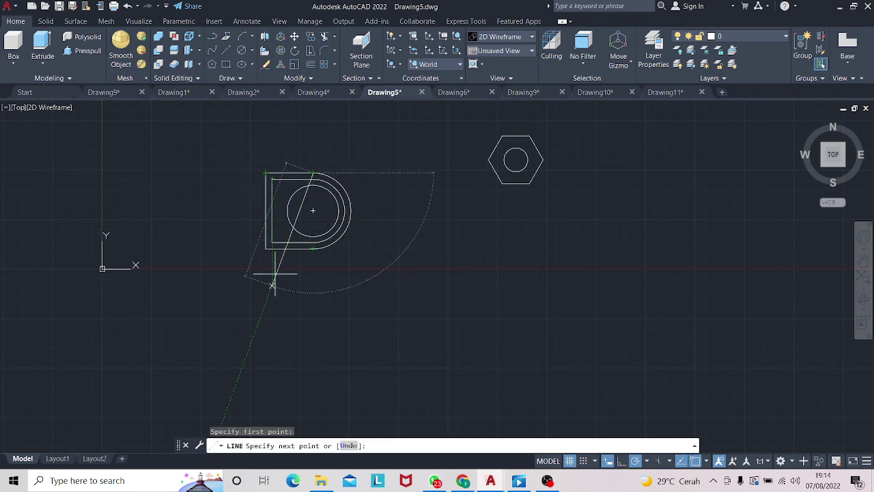
pyautogui.press('Escape')
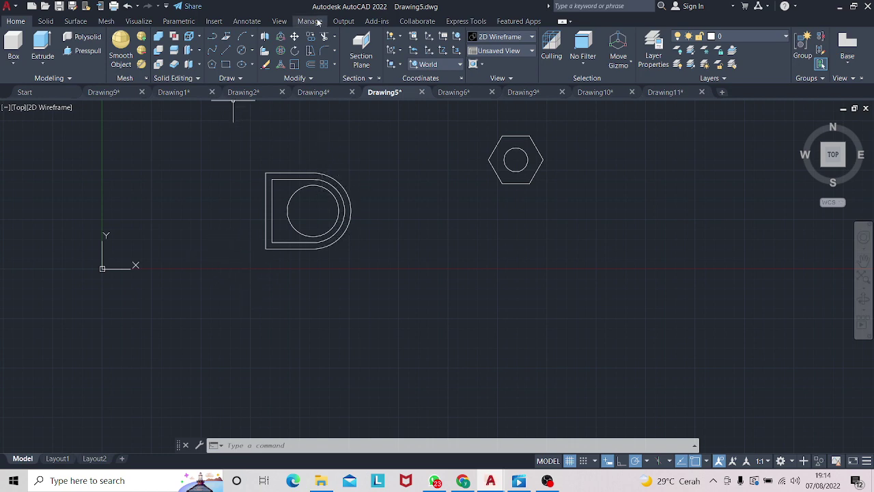
pyautogui.click(213, 36)
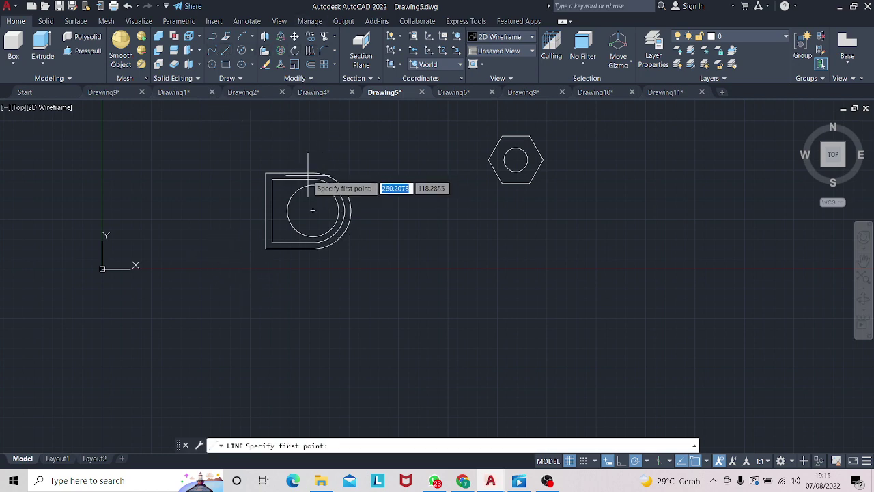
pyautogui.press('Escape')
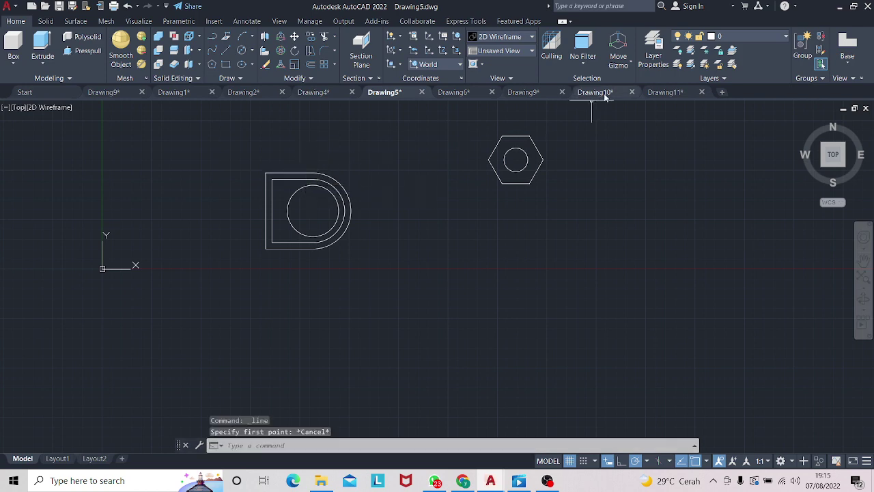
pyautogui.click(604, 92)
# - Erase both circles and all lines in Drawing11
pyautogui.click(665, 92)
pyautogui.click(447, 153)
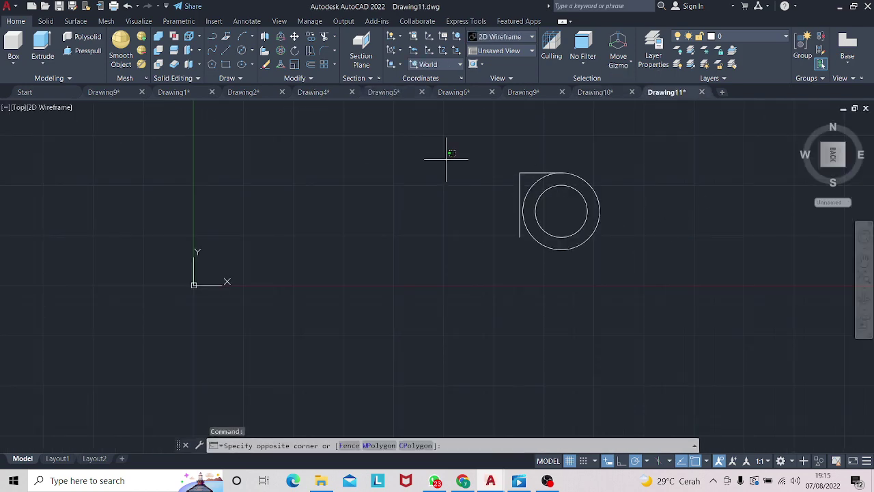
pyautogui.click(642, 264)
pyautogui.press('Delete')
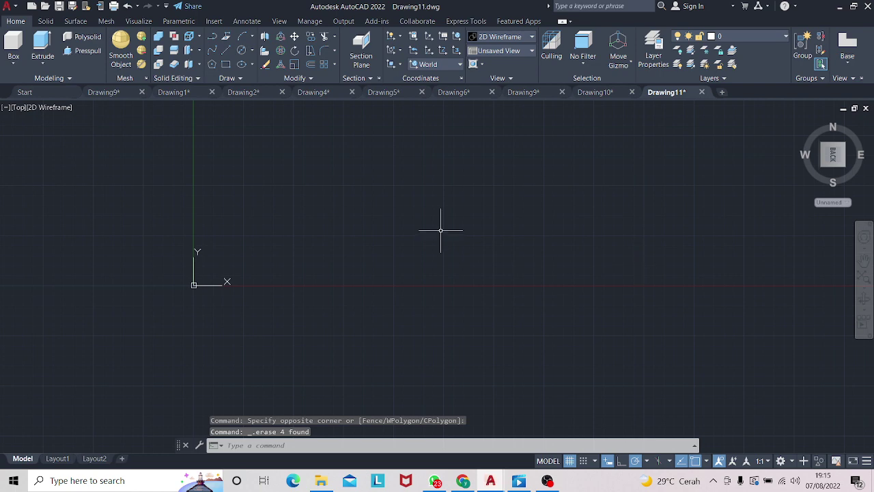
# - Draw concentric circles of diameter 80 and 65 on a shared centre
pyautogui.click(244, 51)
pyautogui.click(443, 205)
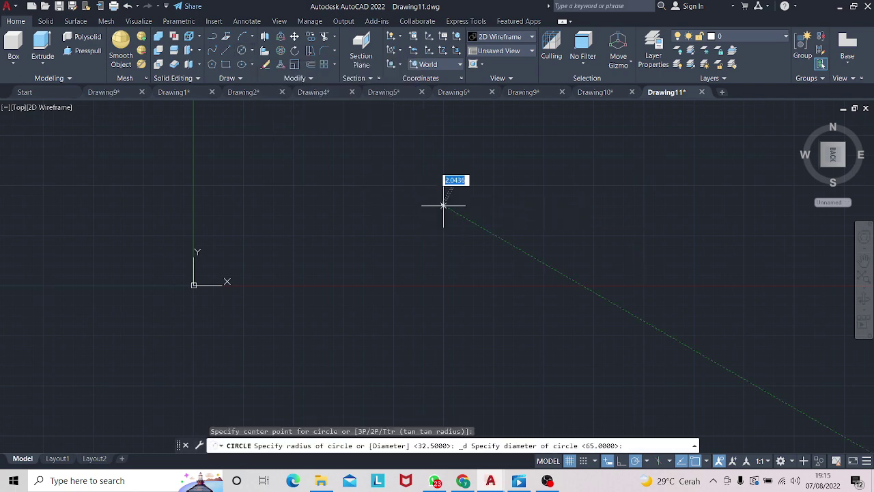
pyautogui.write('4')
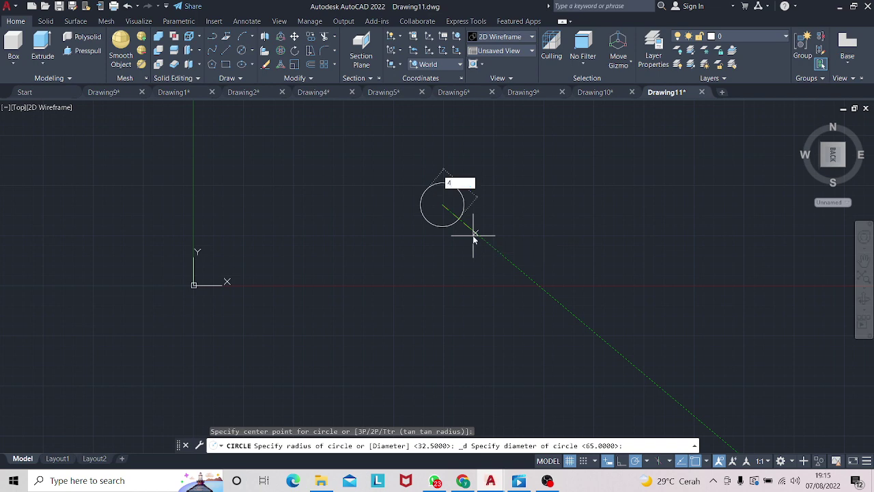
pyautogui.press('Return')
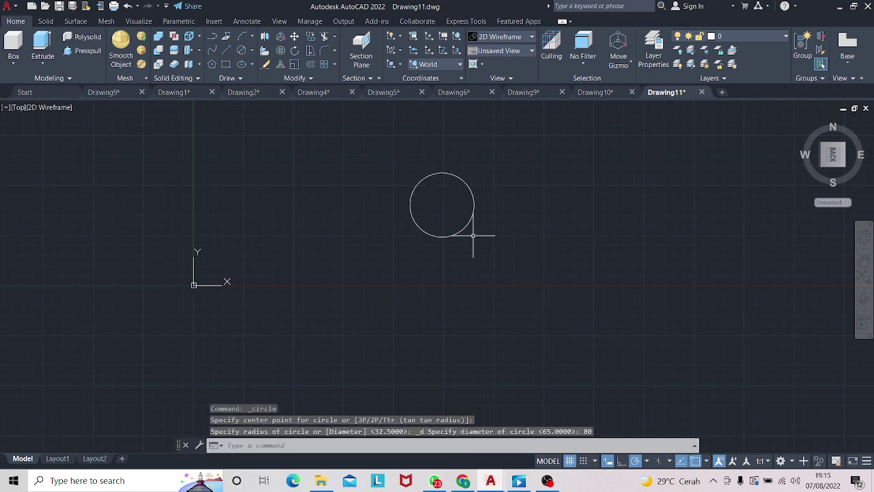
pyautogui.click(243, 50)
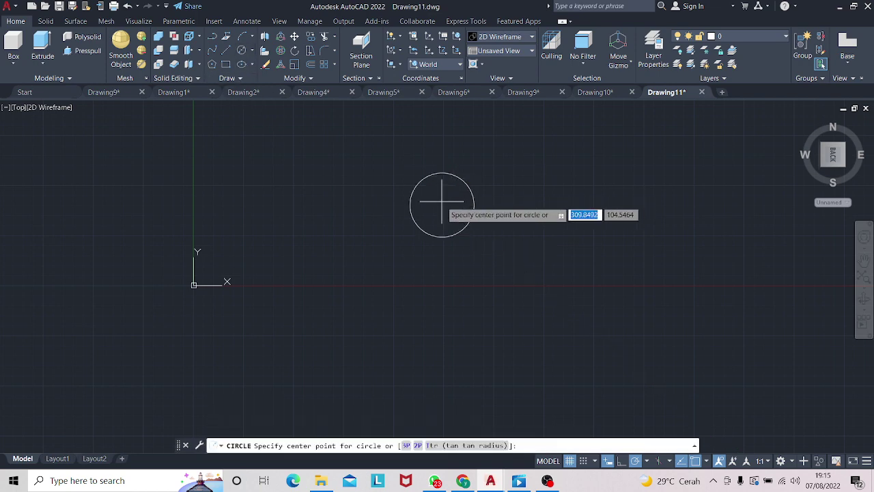
pyautogui.click(441, 205)
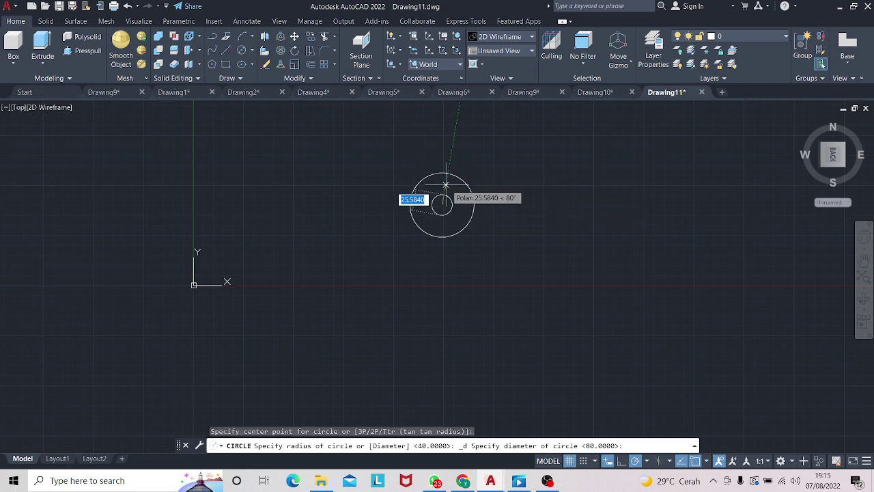
pyautogui.write('65')
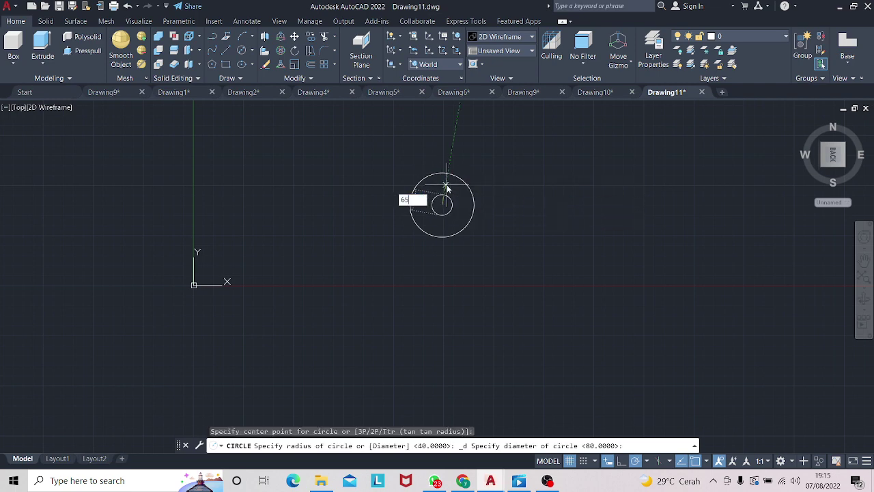
pyautogui.write('\\')
pyautogui.press('Return')
pyautogui.press('BackSpace')
pyautogui.press('Return')
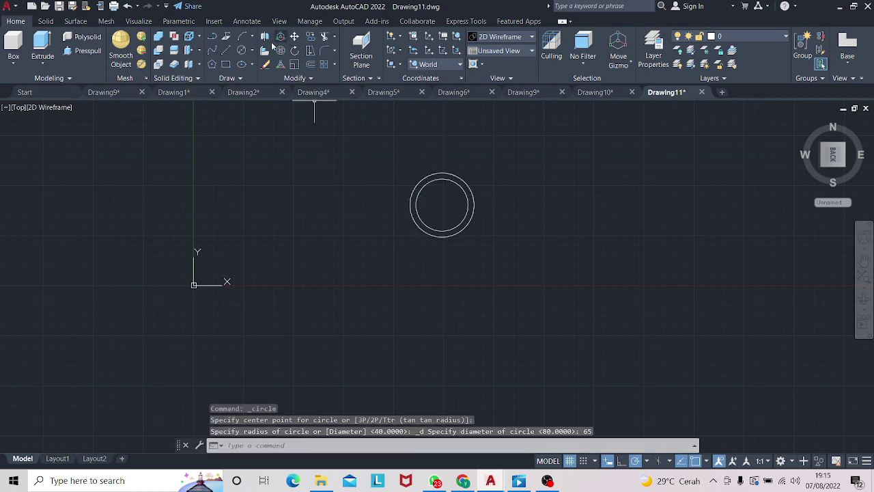
# - Check the D profile in the Drawing2, Drawing4 and Drawing5 references, then return to Drawing11
pyautogui.click(222, 54)
pyautogui.click(244, 92)
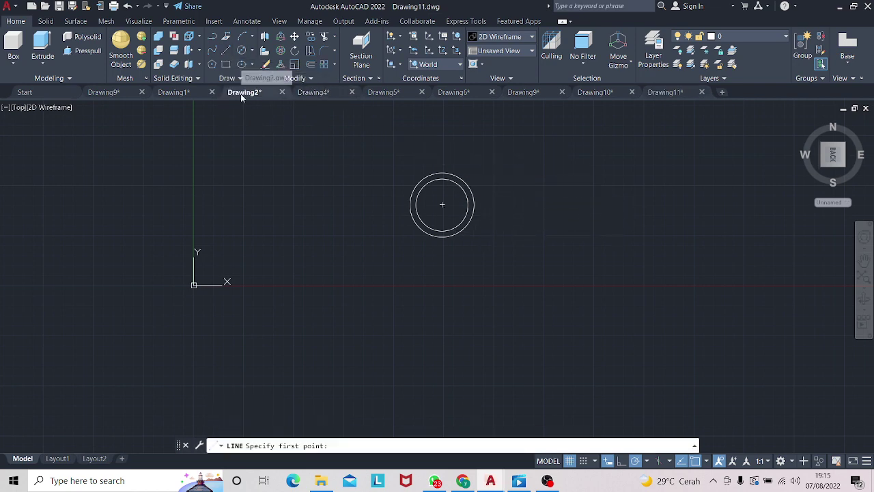
pyautogui.click(307, 96)
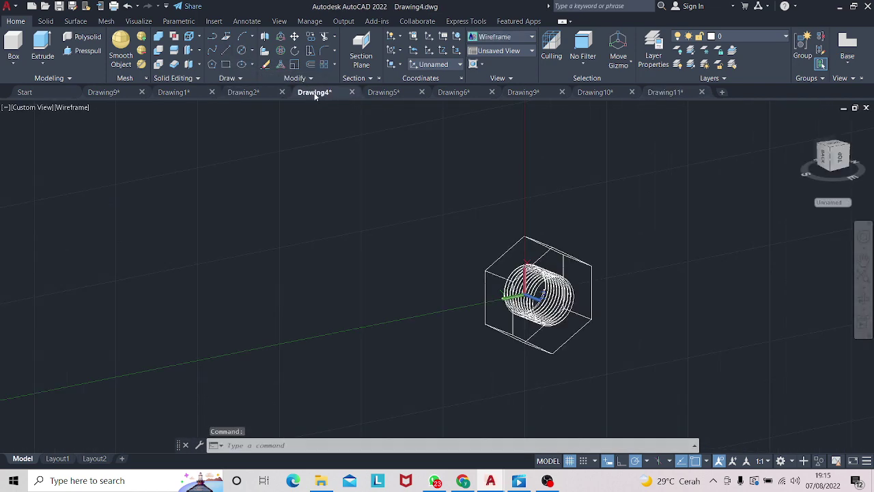
pyautogui.click(372, 95)
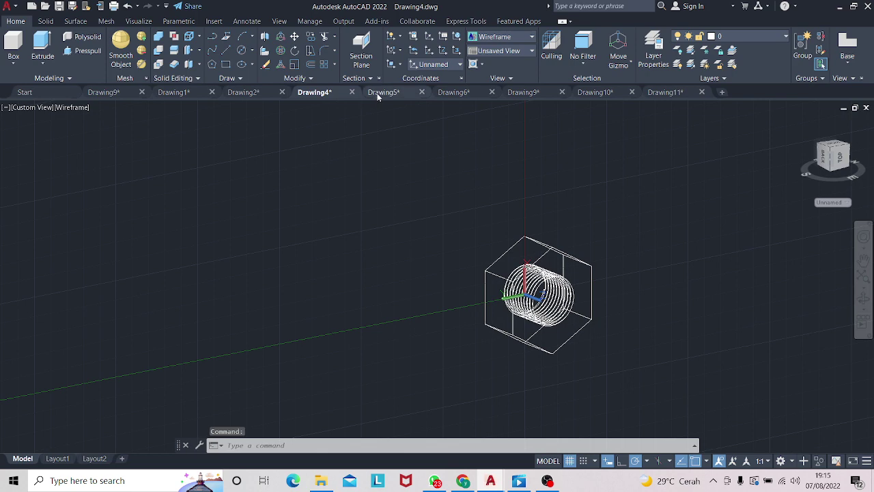
pyautogui.click(227, 52)
pyautogui.click(312, 179)
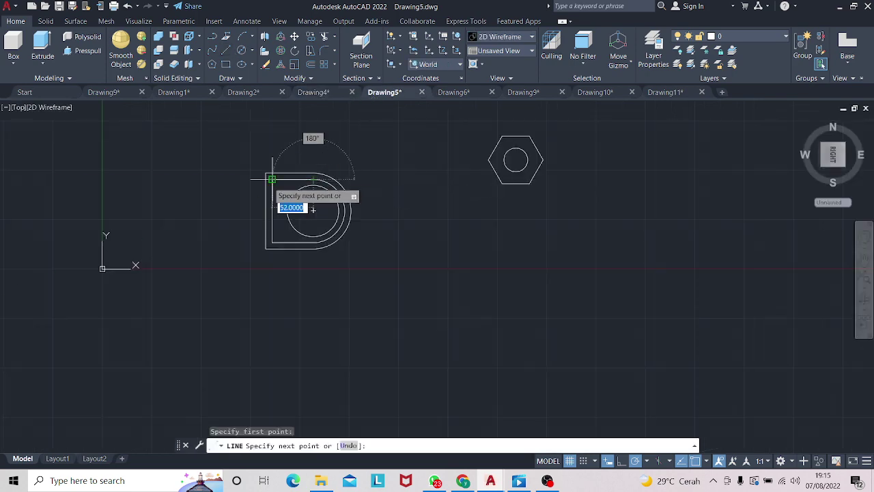
pyautogui.press('Escape')
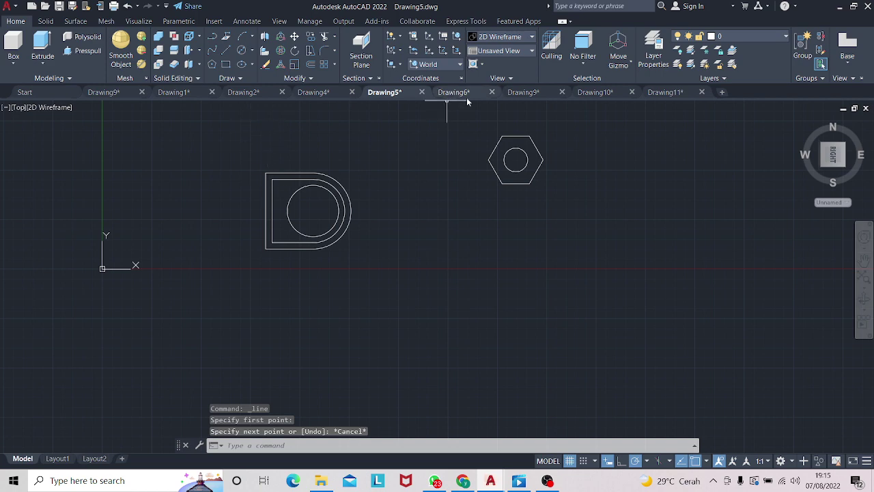
pyautogui.click(662, 92)
# - From the outer circle's top, draw a 52-unit leftward side and an 80-unit bottom side
pyautogui.click(227, 51)
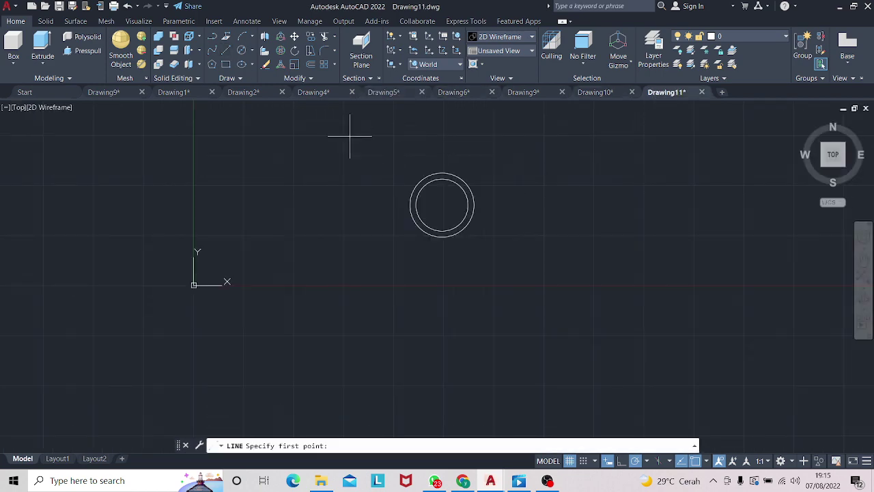
pyautogui.click(442, 205)
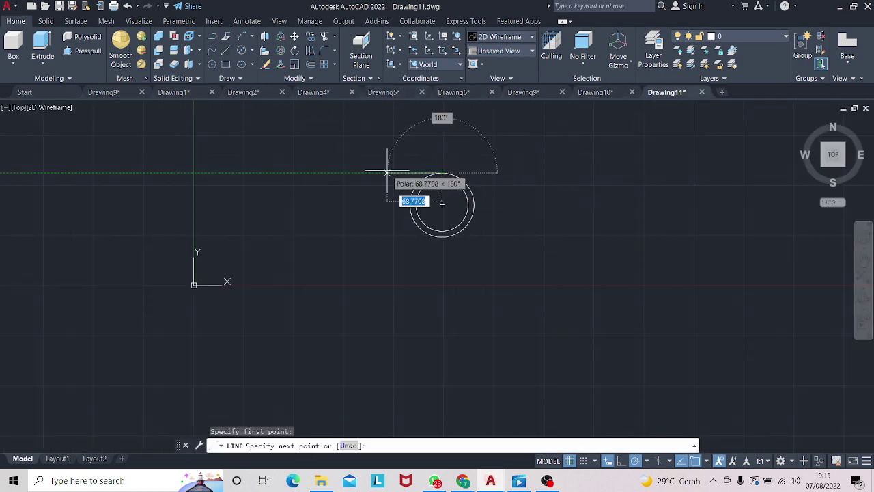
pyautogui.write('52')
pyautogui.press('Return')
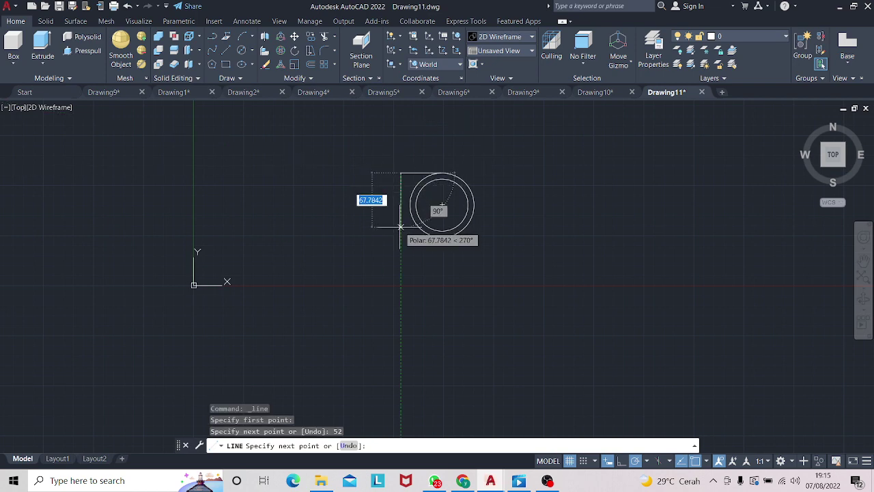
pyautogui.write('80')
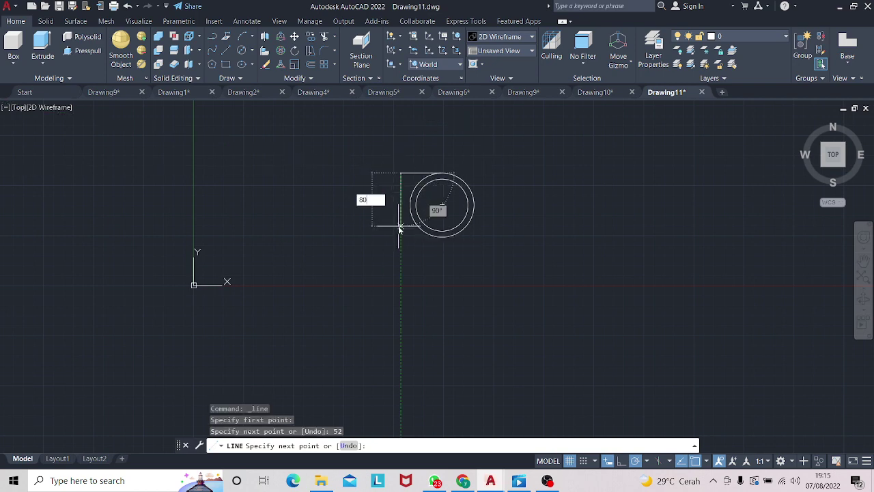
pyautogui.press('Return')
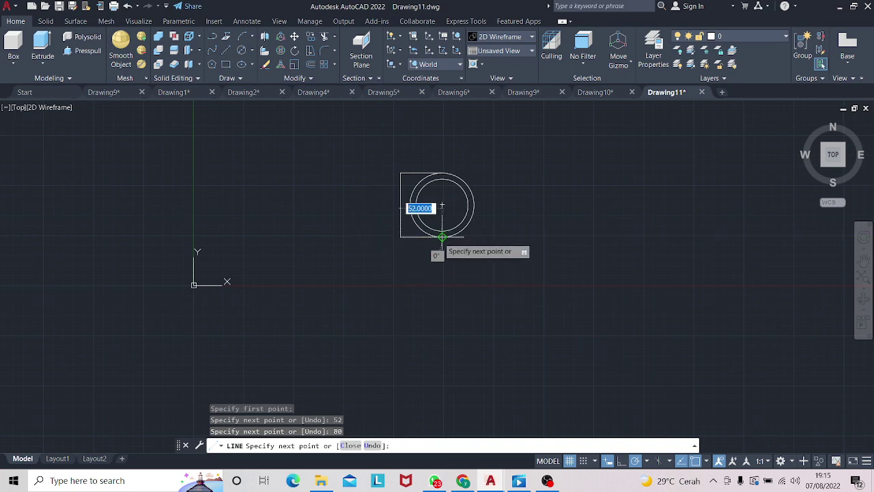
pyautogui.press('Escape')
pyautogui.press('Escape')
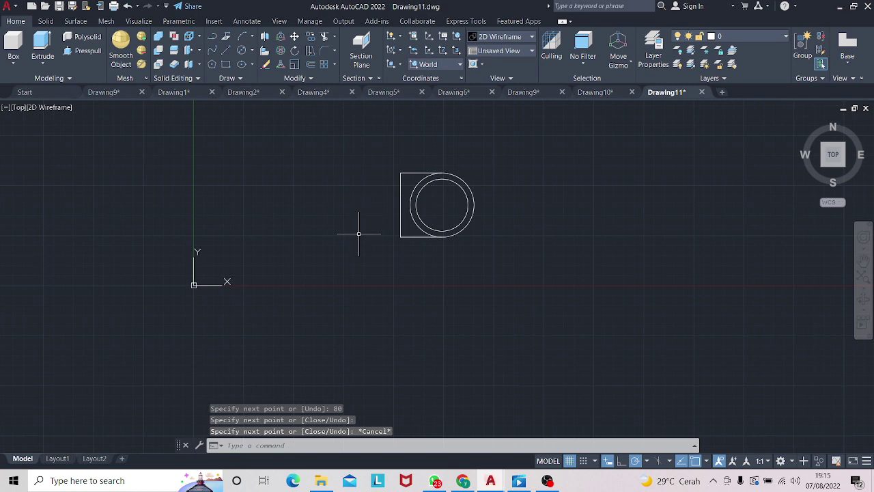
# - Trim away the outer circle's left arc to complete the D outline
pyautogui.write('t')
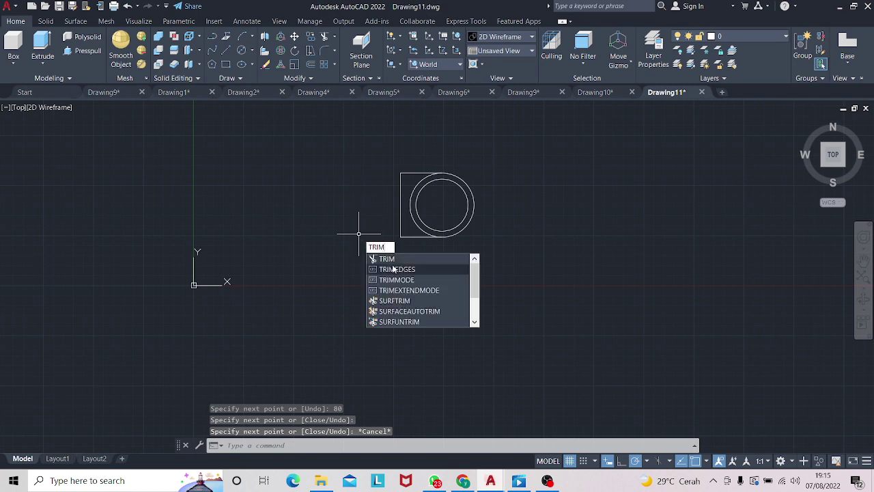
pyautogui.press('Return')
pyautogui.click(414, 193)
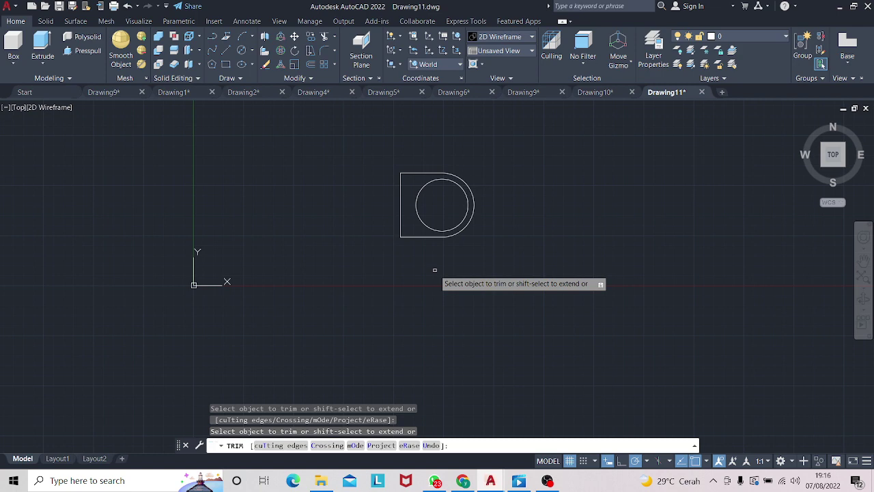
pyautogui.press('Return')
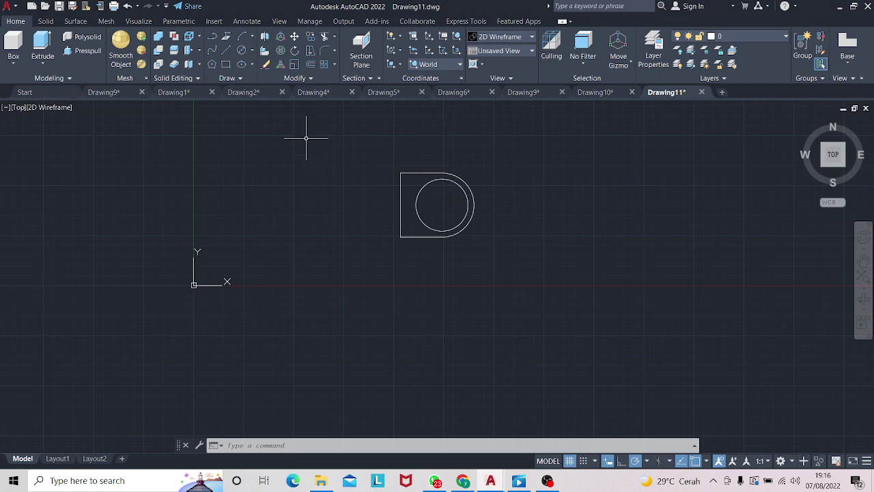
# - Draw a 96-diameter circle centred on the existing circles' centre
pyautogui.click(241, 64)
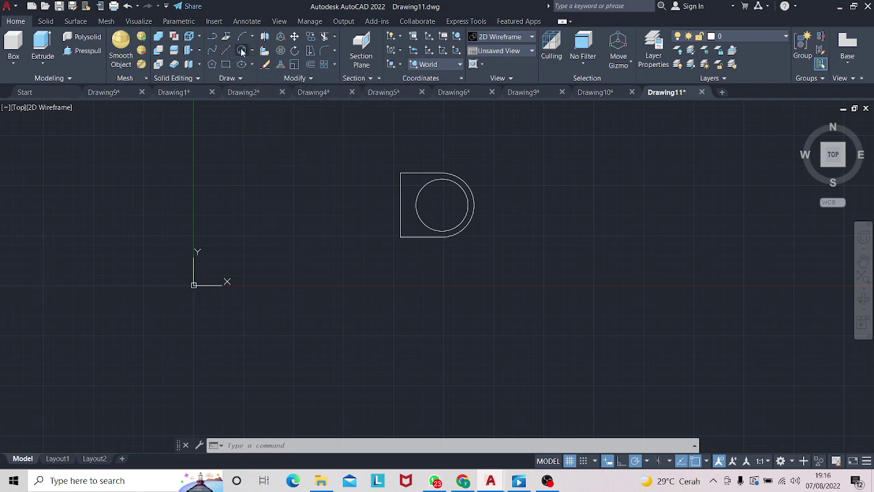
pyautogui.click(442, 203)
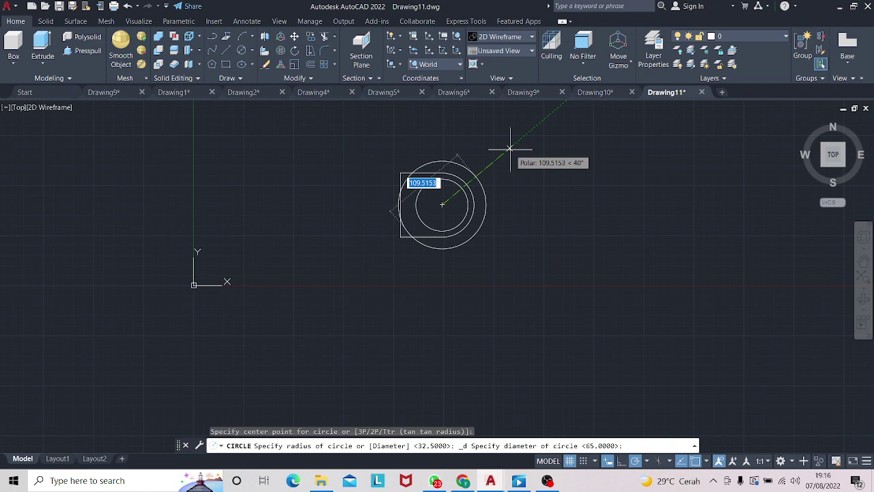
pyautogui.write('96')
pyautogui.press('Return')
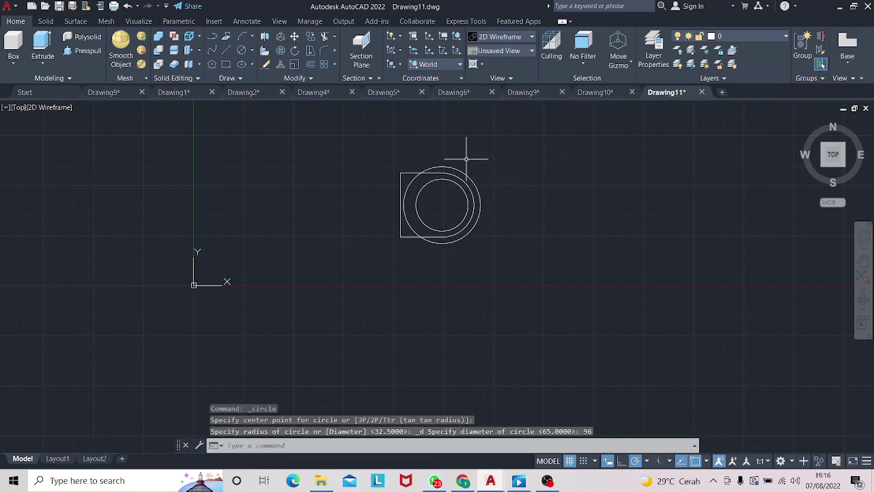
pyautogui.click(212, 37)
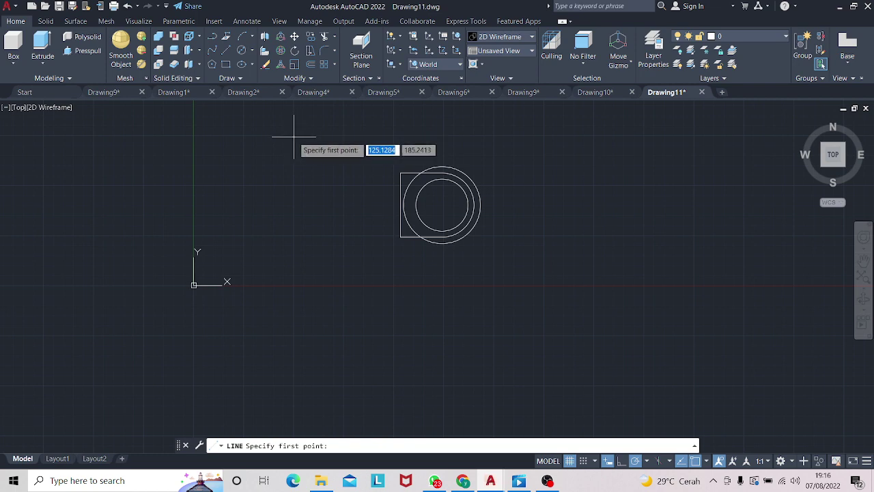
# - Draw a 60-unit top side leftward from the 96 circle's top
pyautogui.click(442, 166)
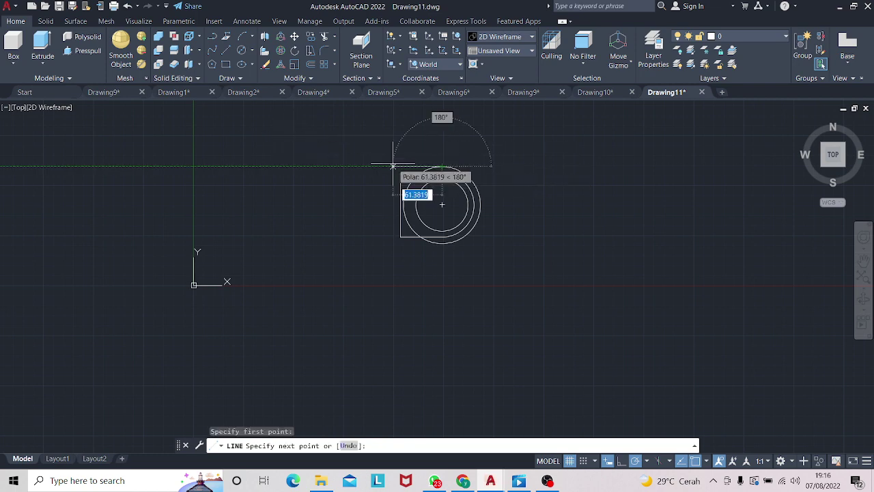
pyautogui.write('60')
pyautogui.press('Return')
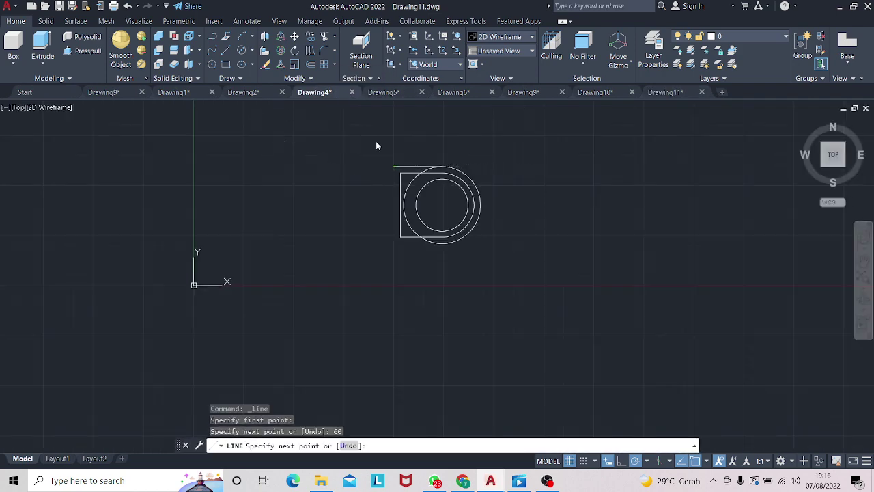
pyautogui.press('Escape')
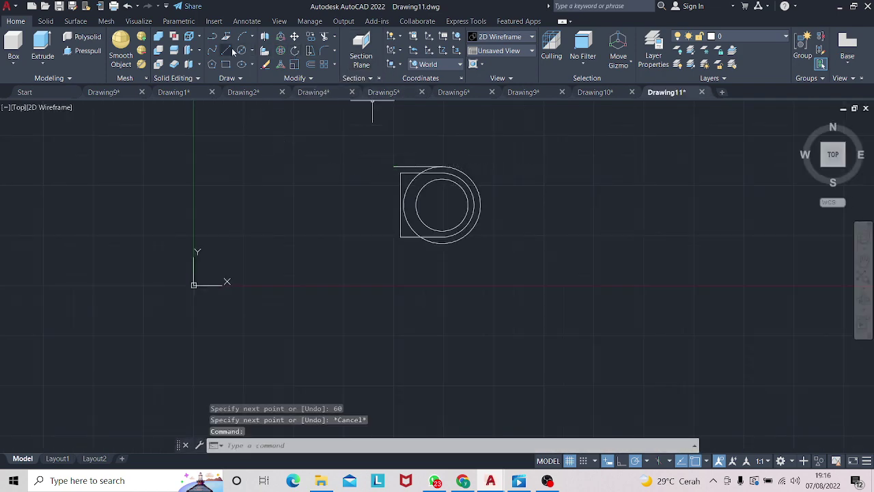
# - Check the Drawing4 and Drawing5 reference shapes, then return to Drawing11
pyautogui.click(212, 38)
pyautogui.click(305, 95)
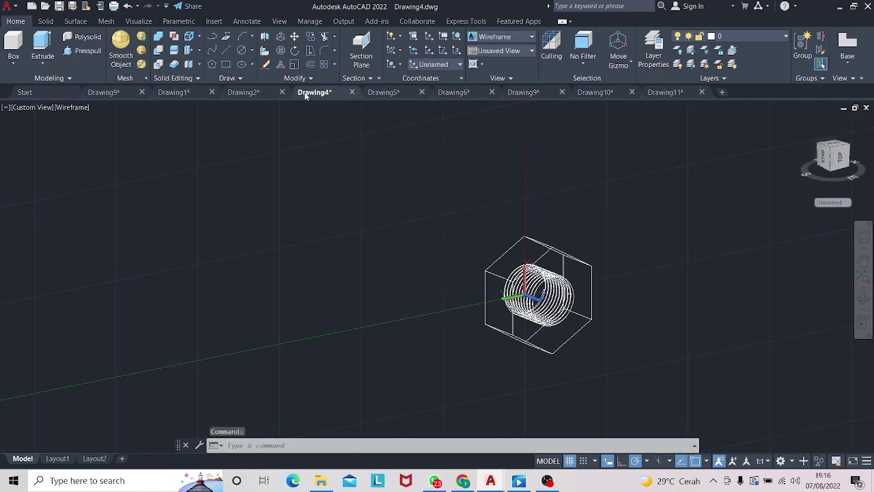
pyautogui.click(383, 92)
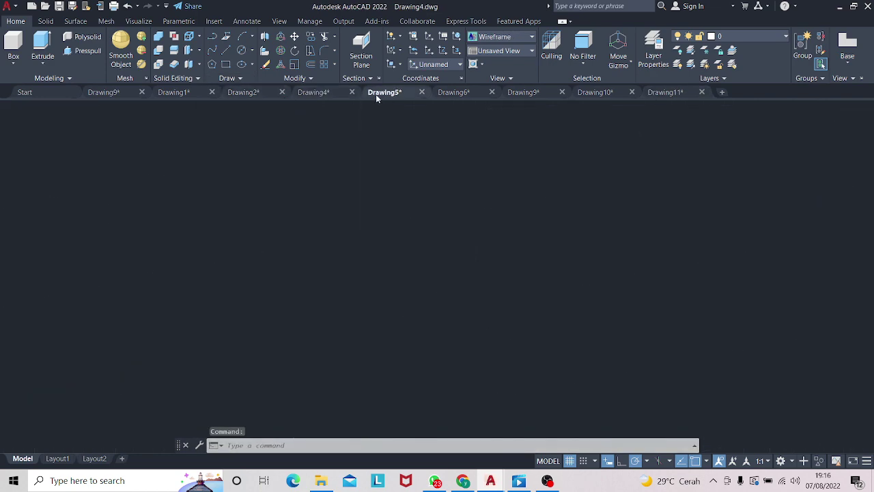
pyautogui.click(227, 50)
pyautogui.click(266, 173)
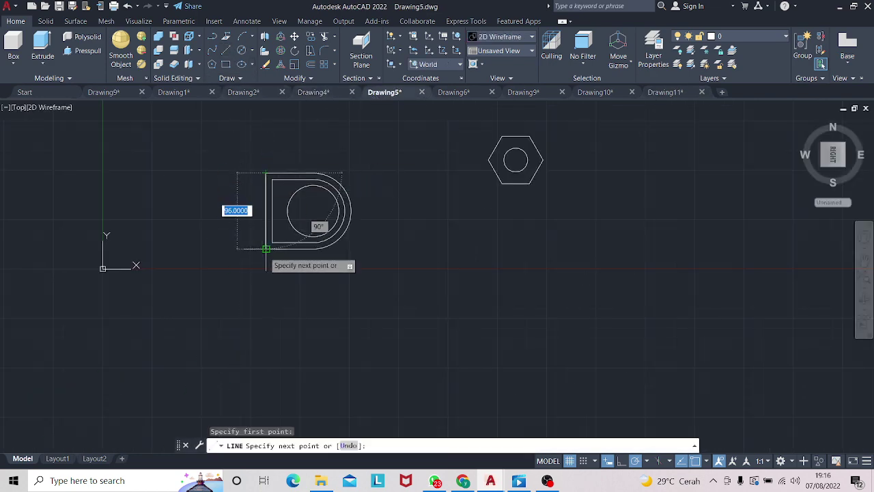
pyautogui.press('Escape')
pyautogui.click(666, 91)
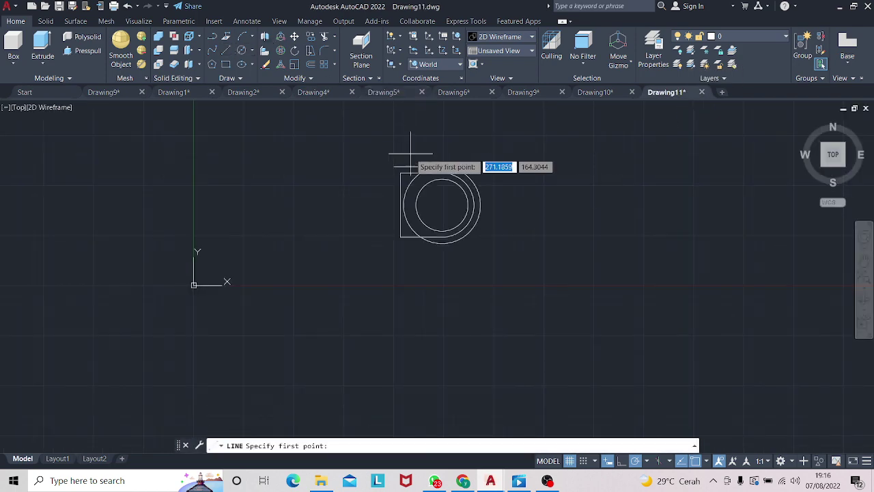
# - Draw the 96-unit left side down and a bottom side to the big circle's bottom
pyautogui.click(230, 49)
pyautogui.click(393, 167)
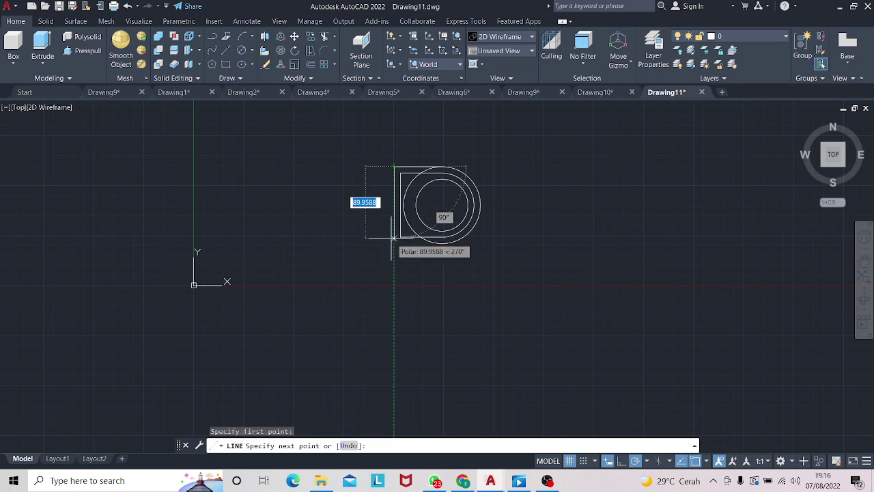
pyautogui.write('96')
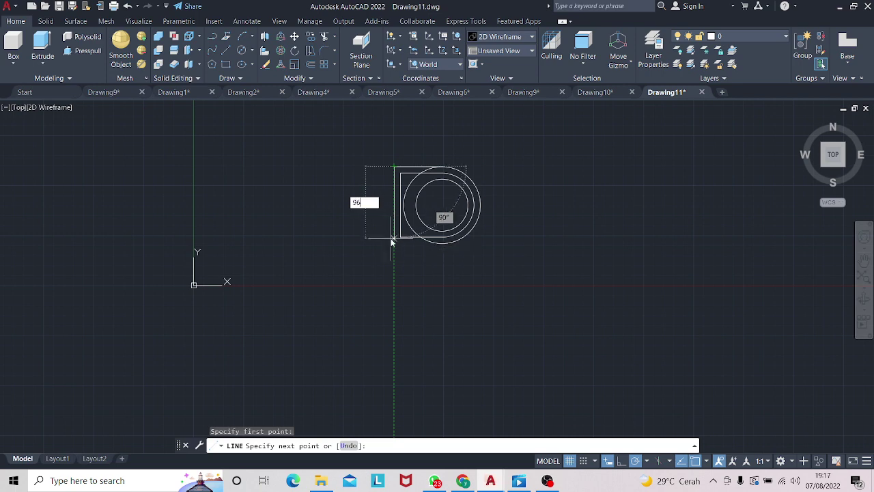
pyautogui.press('Return')
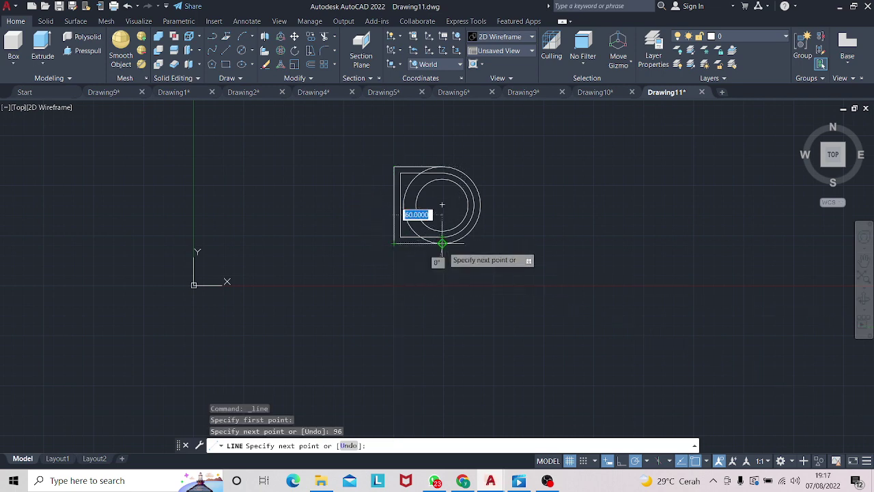
pyautogui.click(441, 242)
pyautogui.press('Escape')
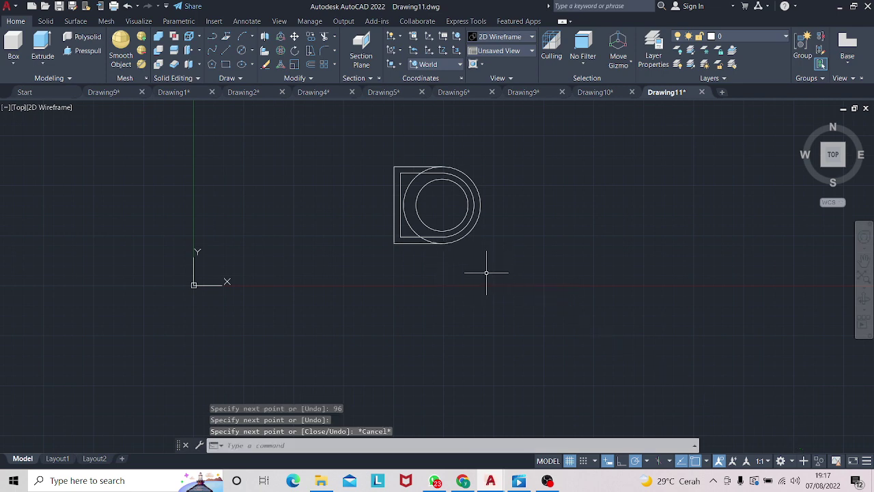
# - Trim the 96 circle's arc lying inside the new straight sides
pyautogui.write('l')
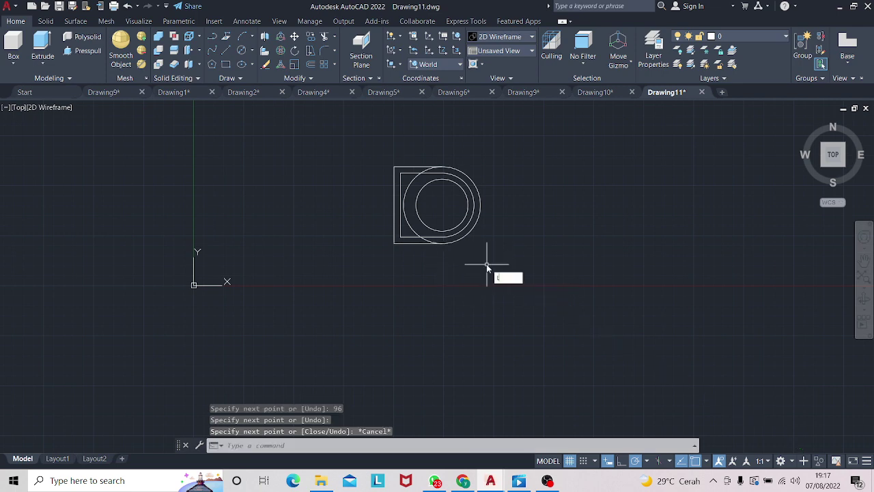
pyautogui.press('Return')
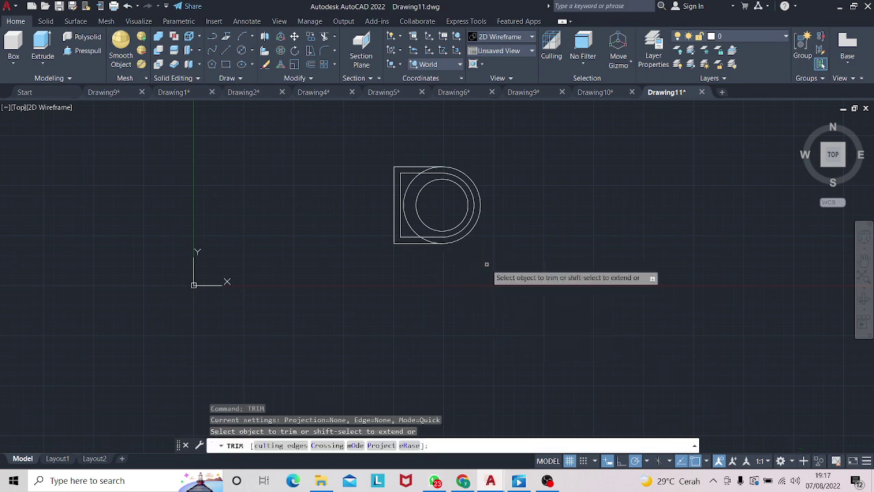
pyautogui.click(414, 178)
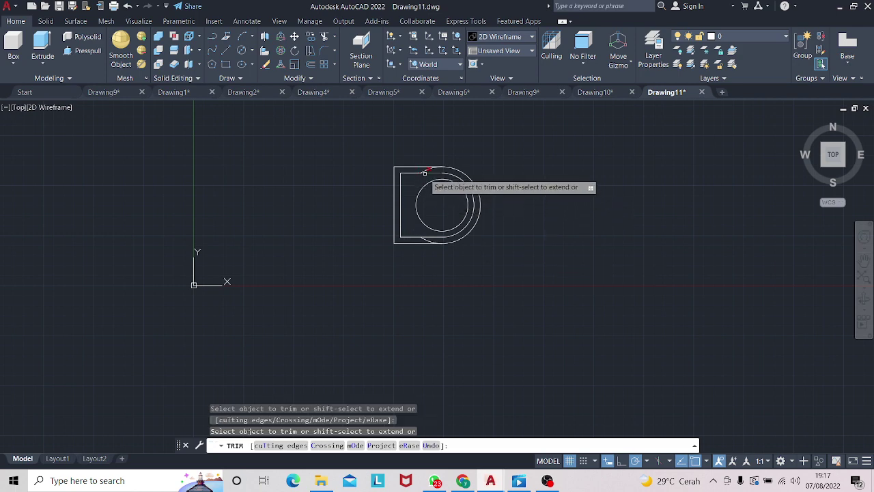
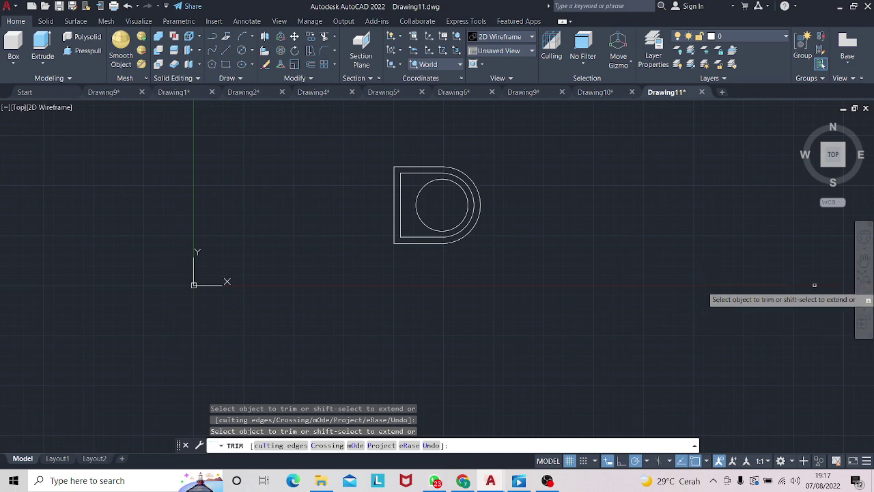
# - Orbit to a near-top view and press-pull the ring area between outline and circle 80 units
pyautogui.click(863, 304)
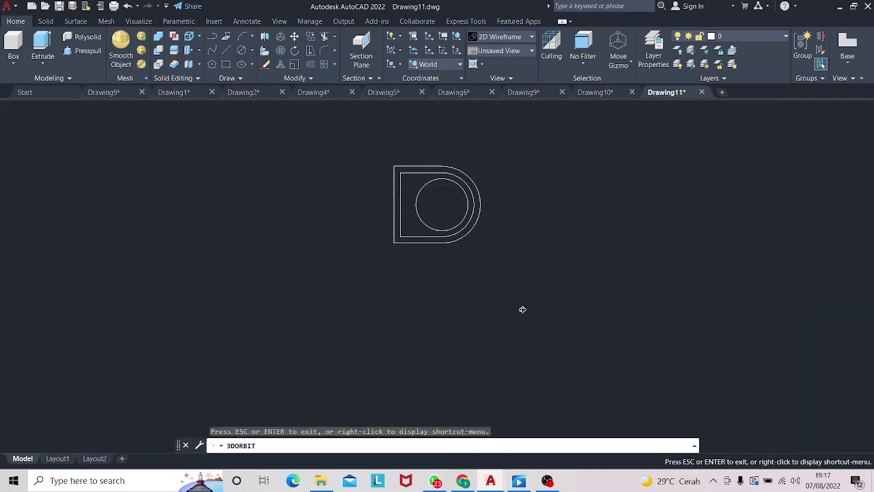
pyautogui.press('Escape')
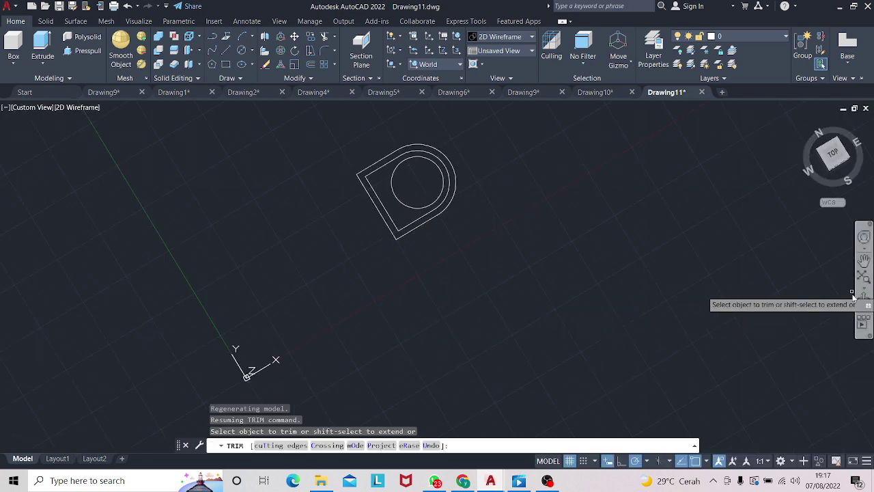
pyautogui.click(613, 277)
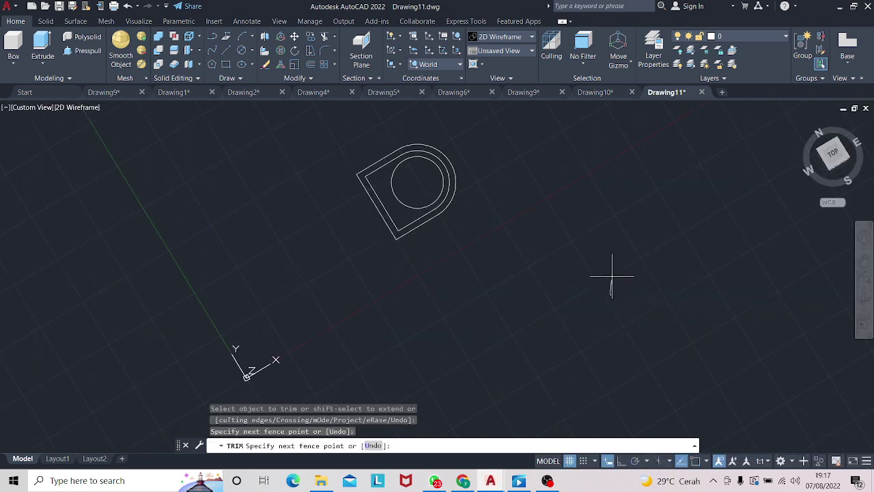
pyautogui.click(862, 294)
pyautogui.moveTo(722, 286); pyautogui.dragTo(712, 261)
pyautogui.press('Escape')
pyautogui.click(862, 300)
pyautogui.press('Escape')
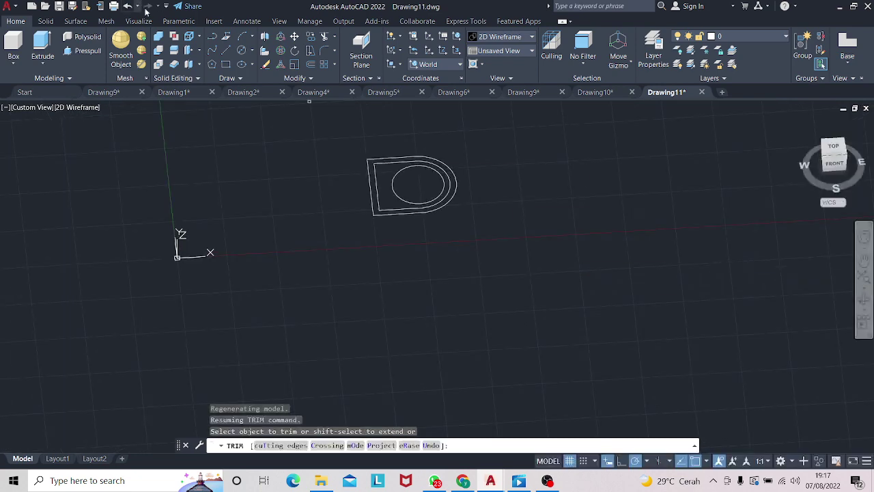
pyautogui.click(93, 52)
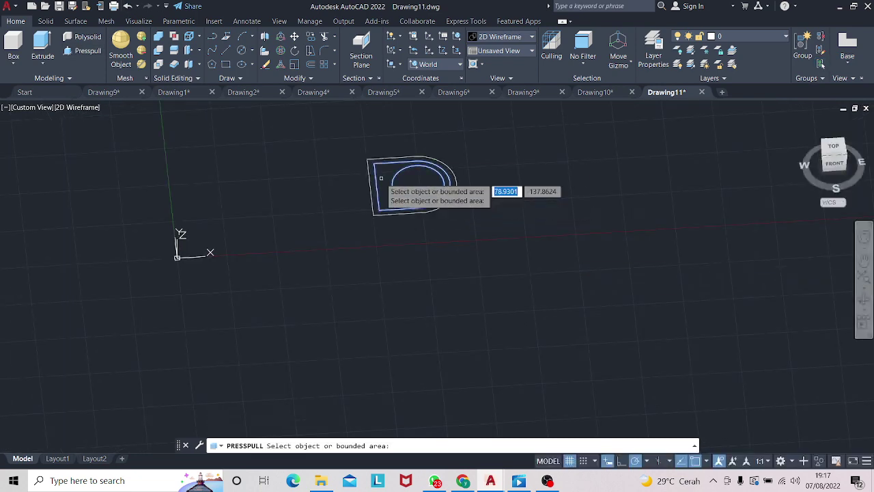
pyautogui.click(385, 185)
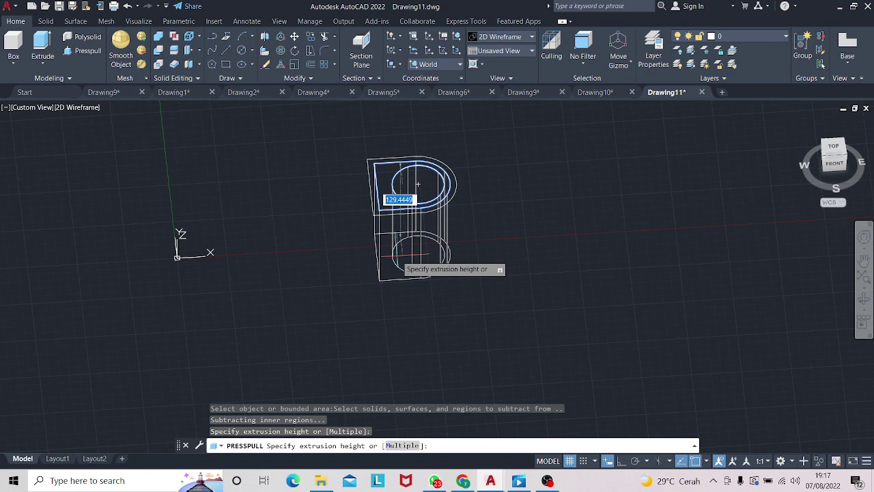
pyautogui.write('80')
pyautogui.press('Return')
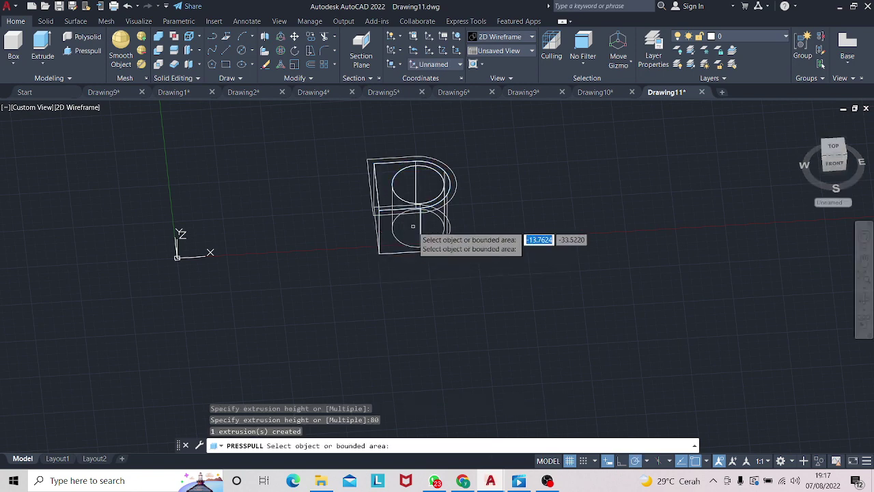
# - Press-pull the other enclosed area 12.5 units
pyautogui.click(380, 200)
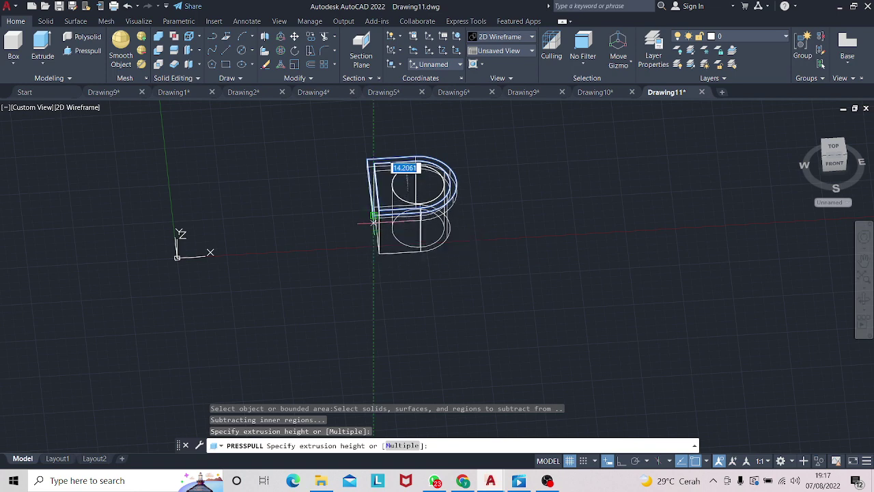
pyautogui.write('12.5')
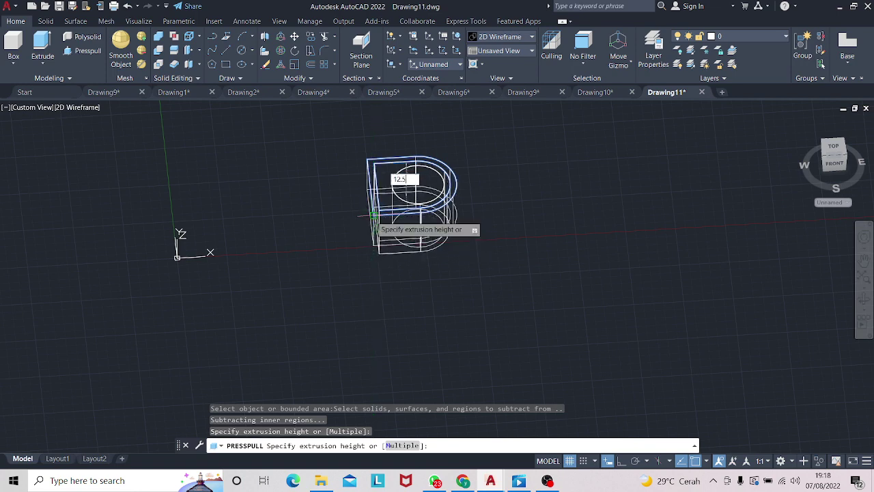
pyautogui.press('Return')
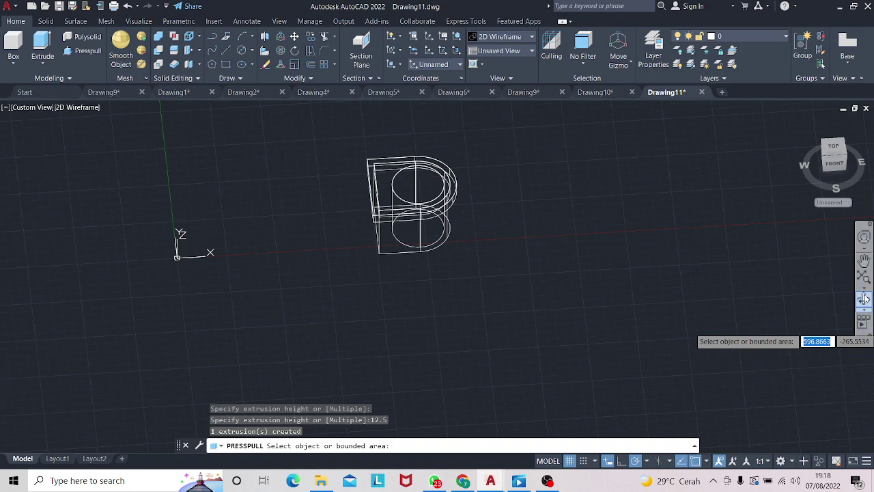
pyautogui.click(864, 298)
# - Copy the D-shaped plate solid to a spot just below the original
pyautogui.moveTo(703, 275)
pyautogui.mouseDown()
pyautogui.moveTo(701, 244)
pyautogui.moveTo(677, 220)
pyautogui.moveTo(663, 244)
pyautogui.moveTo(673, 214)
pyautogui.mouseUp()
pyautogui.moveTo(569, 209)
pyautogui.mouseDown()
pyautogui.moveTo(548, 226)
pyautogui.moveTo(577, 176)
pyautogui.mouseUp()
pyautogui.press('Escape')
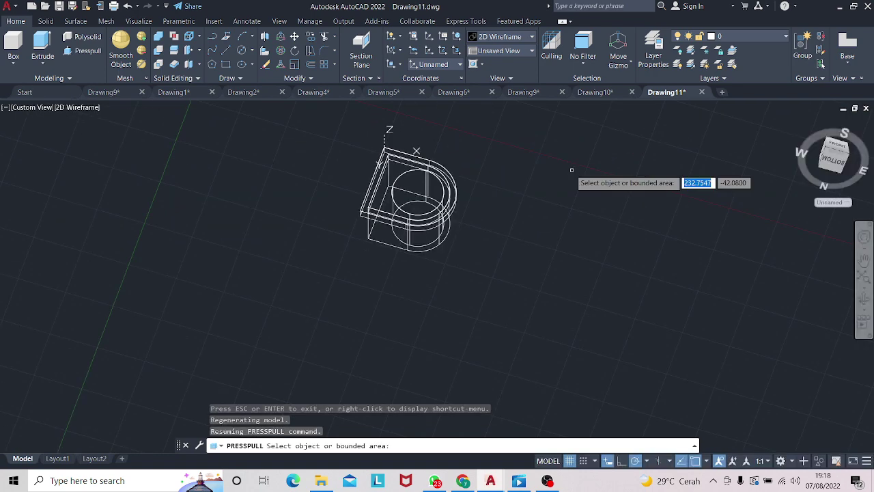
pyautogui.press('Escape')
pyautogui.click(400, 145)
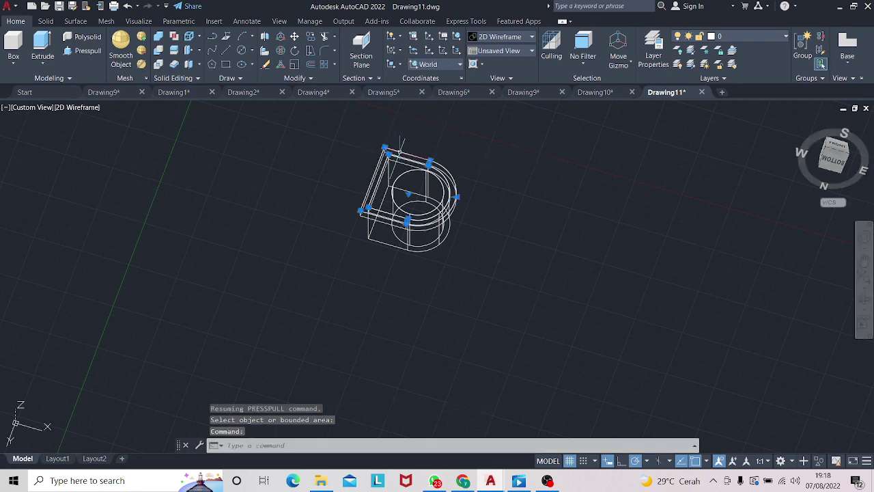
pyautogui.rightClick(401, 145)
pyautogui.click(437, 236)
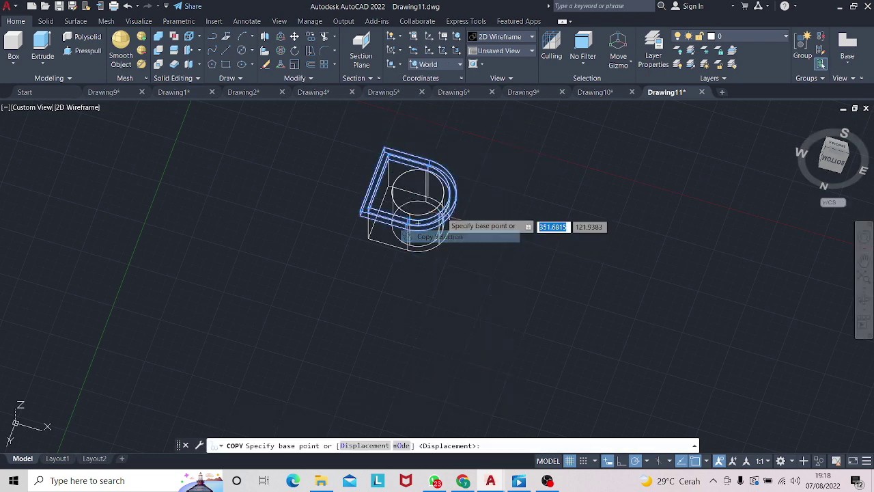
pyautogui.click(417, 194)
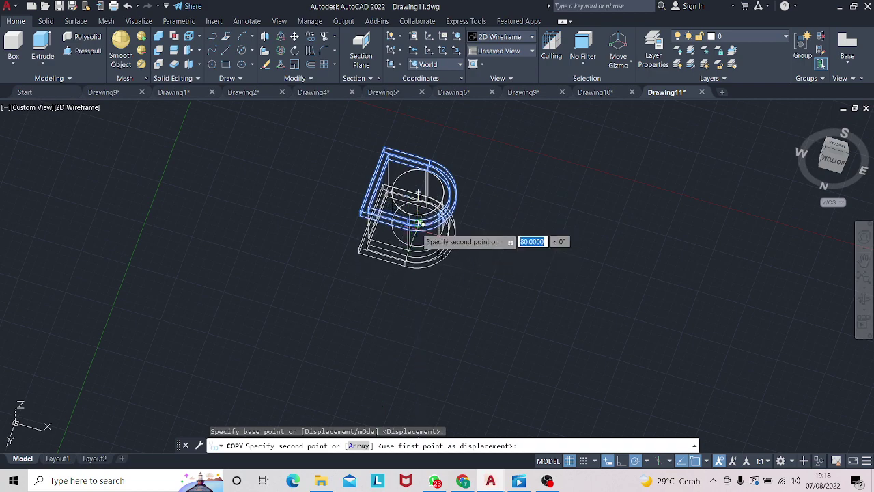
pyautogui.click(418, 223)
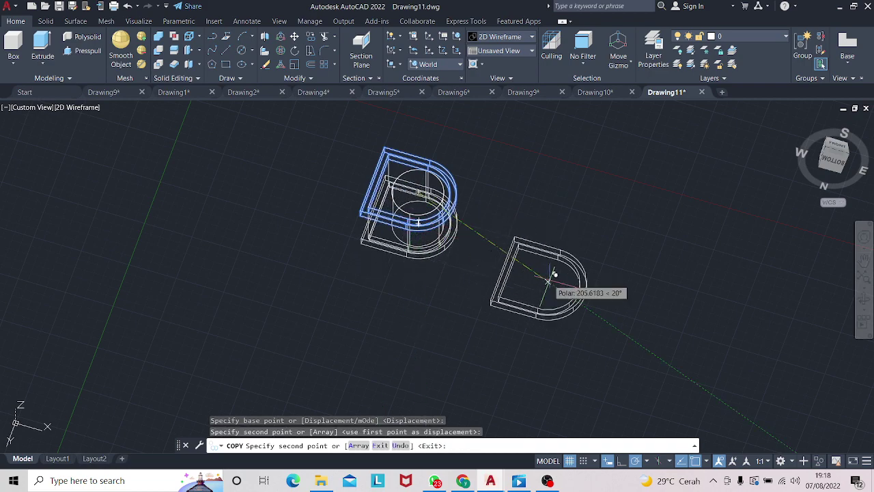
pyautogui.press('Escape')
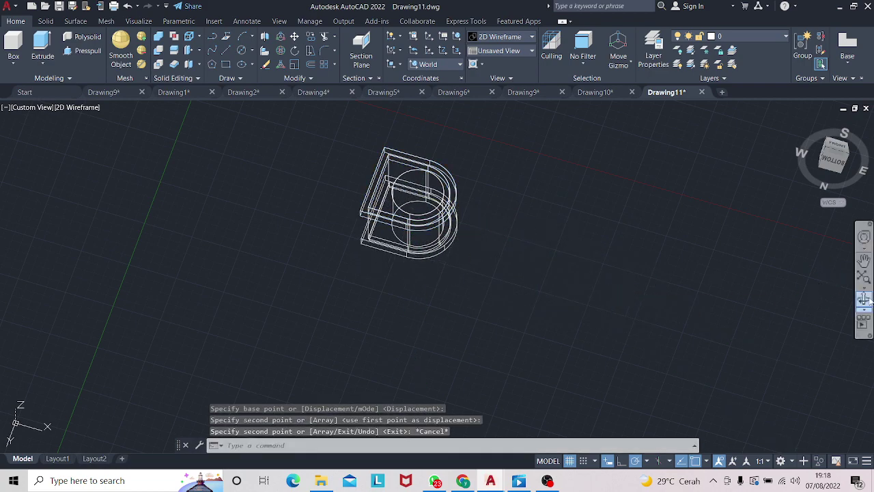
# - Delete the stray inner curved solid and clear the leftover selections
pyautogui.click(864, 300)
pyautogui.moveTo(648, 237)
pyautogui.mouseDown()
pyautogui.moveTo(599, 299)
pyautogui.moveTo(612, 260)
pyautogui.mouseUp()
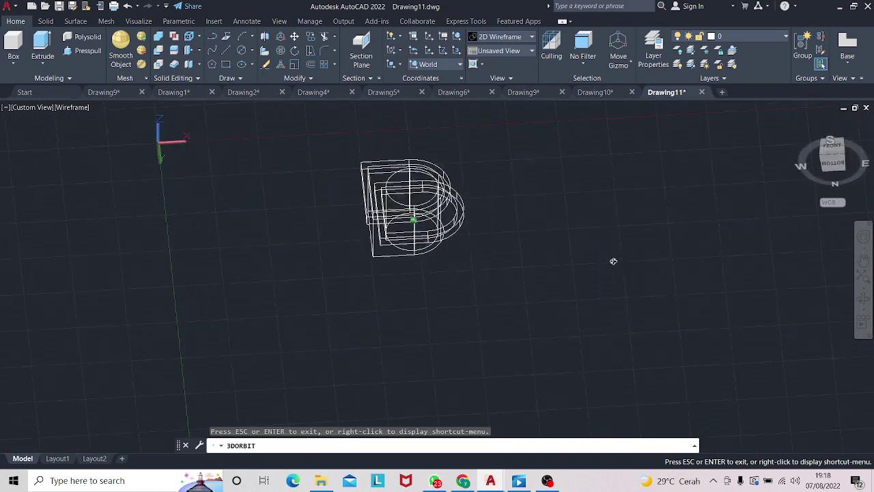
pyautogui.press('Escape')
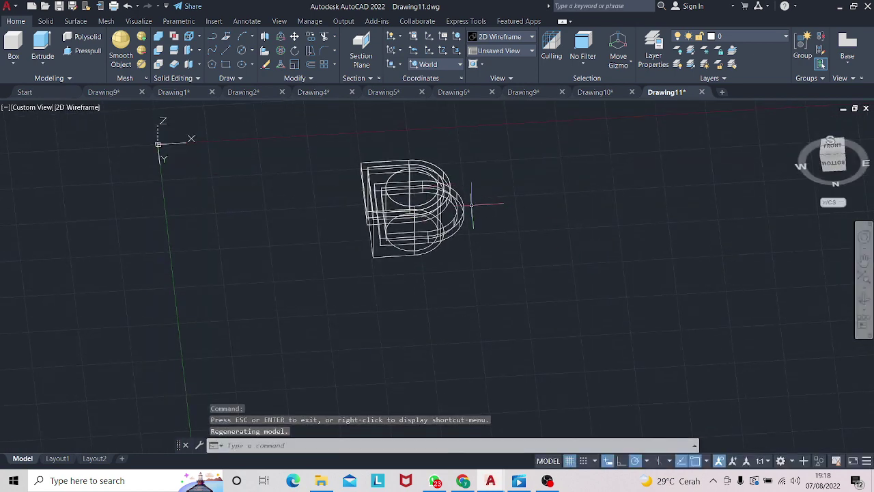
pyautogui.click(453, 198)
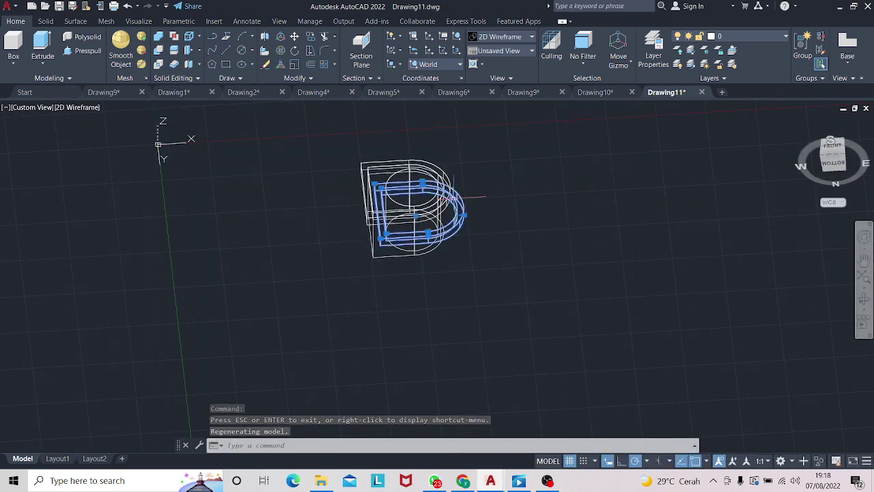
pyautogui.press('Delete')
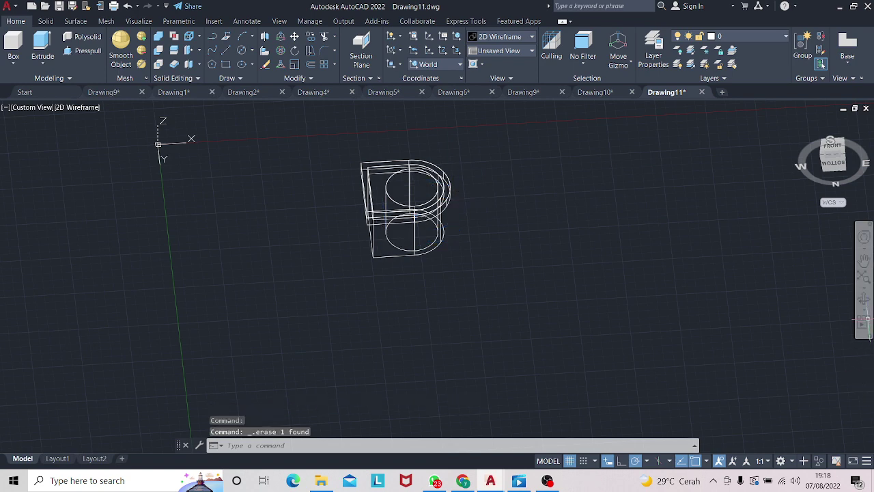
pyautogui.click(848, 300)
pyautogui.press('Escape')
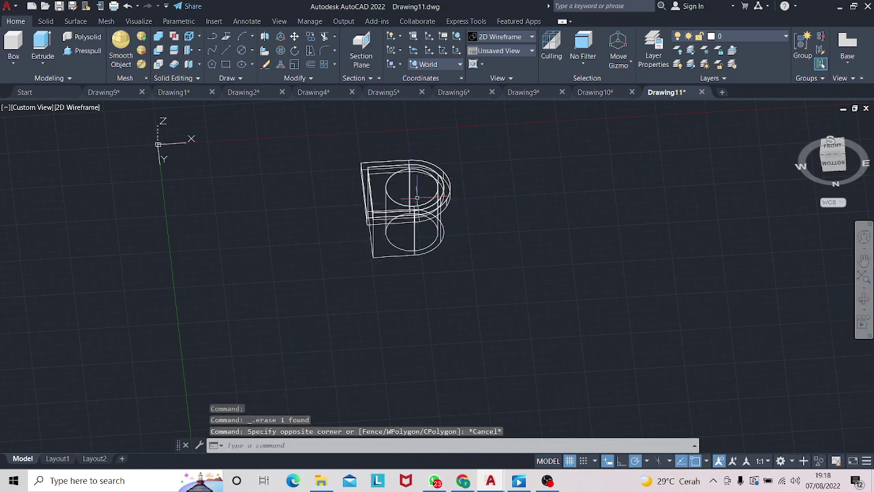
pyautogui.click(864, 301)
pyautogui.press('Escape')
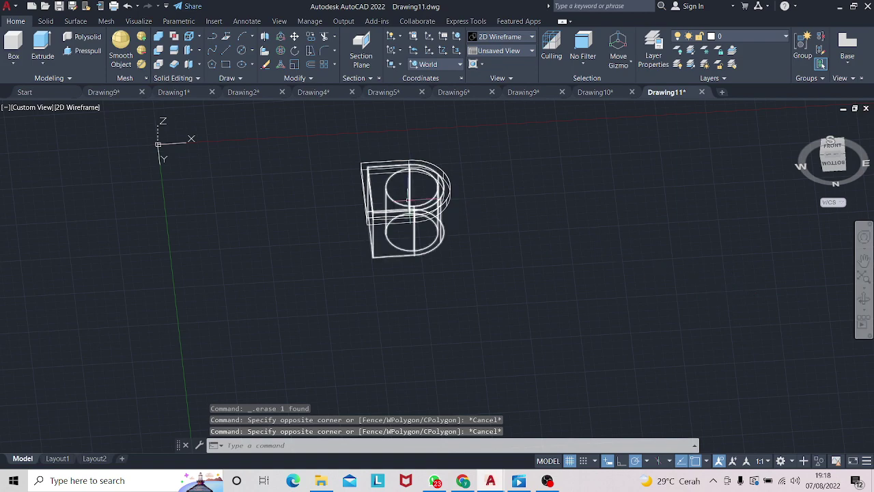
pyautogui.click(445, 197)
pyautogui.press('Escape')
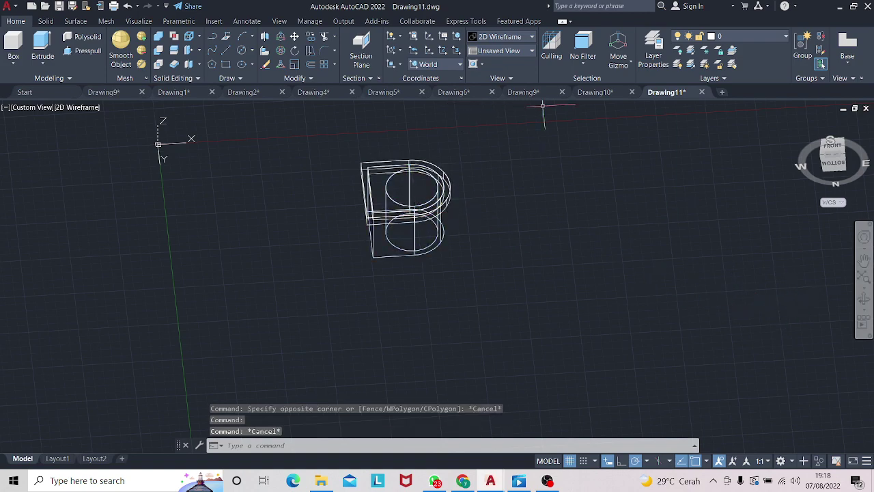
# - Copy the top D-shaped plate 80 units down to the cylinder's bottom
pyautogui.click(863, 295)
pyautogui.moveTo(743, 306)
pyautogui.mouseDown()
pyautogui.moveTo(622, 273)
pyautogui.moveTo(676, 232)
pyautogui.moveTo(513, 255)
pyautogui.moveTo(589, 287)
pyautogui.moveTo(544, 347)
pyautogui.moveTo(558, 308)
pyautogui.moveTo(599, 279)
pyautogui.moveTo(568, 260)
pyautogui.moveTo(510, 278)
pyautogui.moveTo(490, 307)
pyautogui.moveTo(468, 296)
pyautogui.mouseUp()
pyautogui.press('Escape')
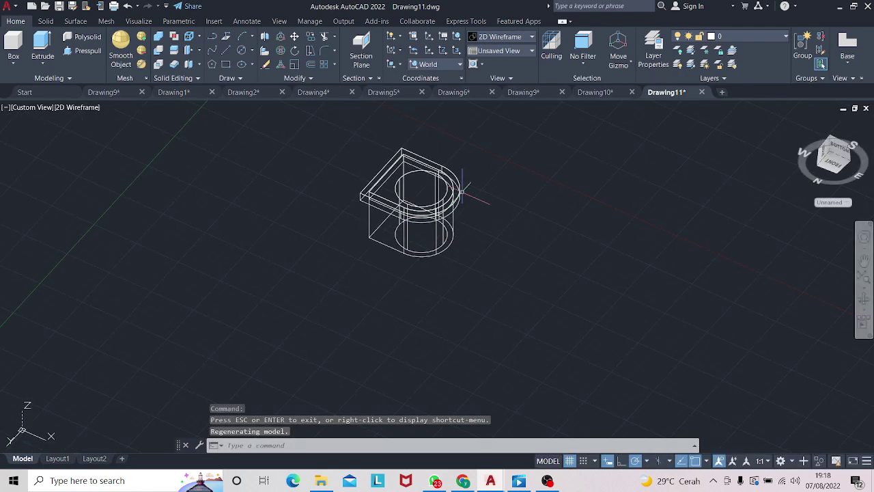
pyautogui.click(453, 178)
pyautogui.rightClick(452, 178)
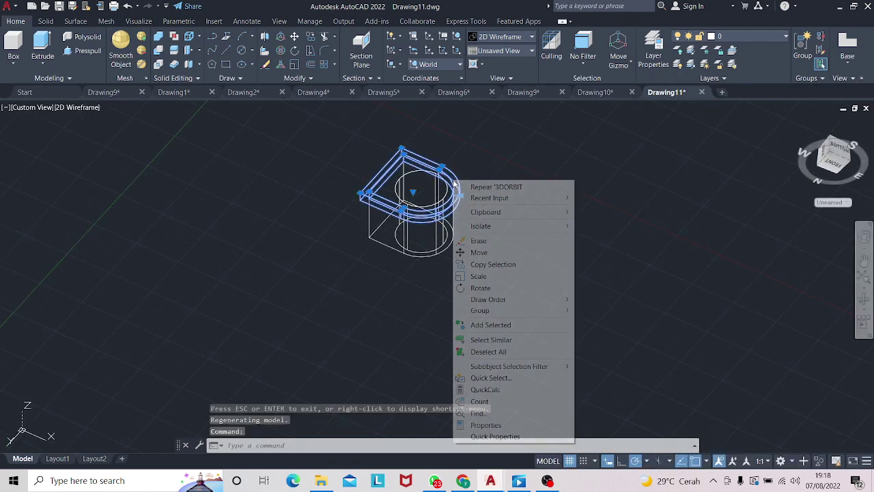
pyautogui.click(485, 261)
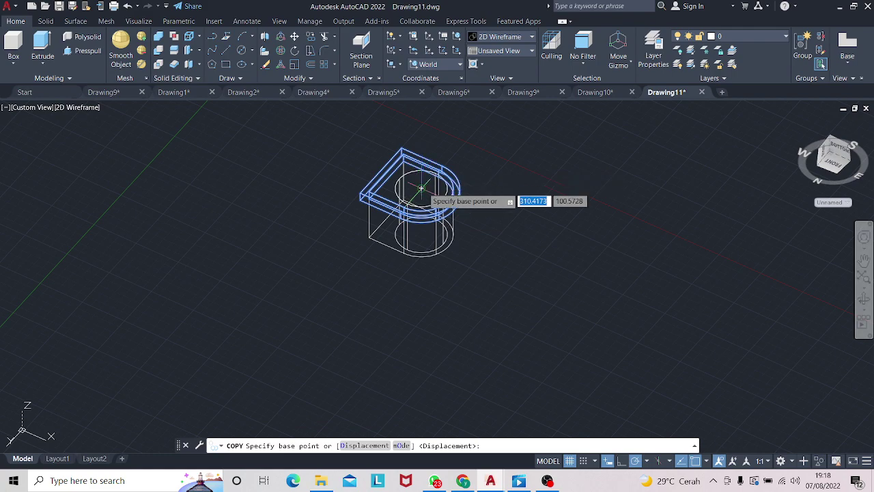
pyautogui.click(425, 190)
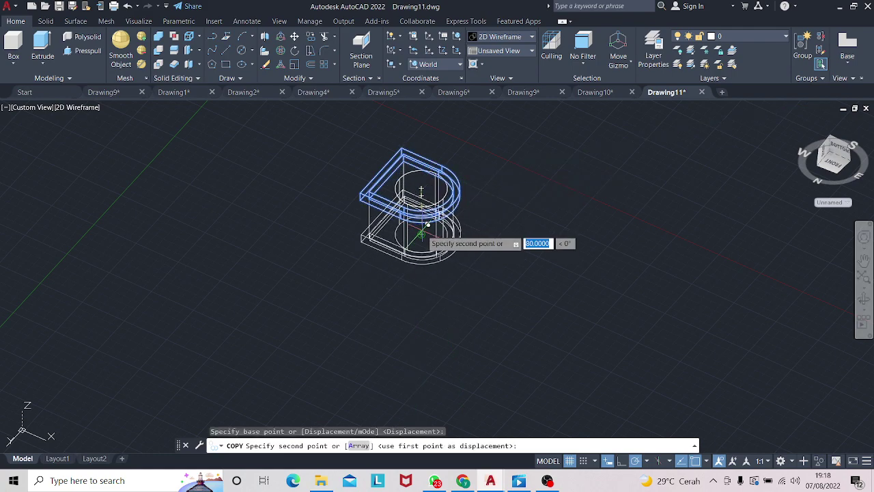
pyautogui.click(424, 227)
pyautogui.press('Return')
pyautogui.moveTo(663, 312)
pyautogui.keyDown('shift'); pyautogui.mouseDown(button='middle')
pyautogui.moveTo(681, 312)
pyautogui.moveTo(636, 355)
pyautogui.moveTo(616, 298)
pyautogui.moveTo(667, 326)
pyautogui.moveTo(731, 331)
pyautogui.moveTo(714, 271)
pyautogui.moveTo(609, 268)
pyautogui.moveTo(583, 197)
pyautogui.moveTo(682, 199)
pyautogui.moveTo(687, 271)
pyautogui.moveTo(647, 337)
pyautogui.moveTo(571, 255)
pyautogui.moveTo(564, 267)
pyautogui.mouseUp(button='middle'); pyautogui.keyUp('shift')
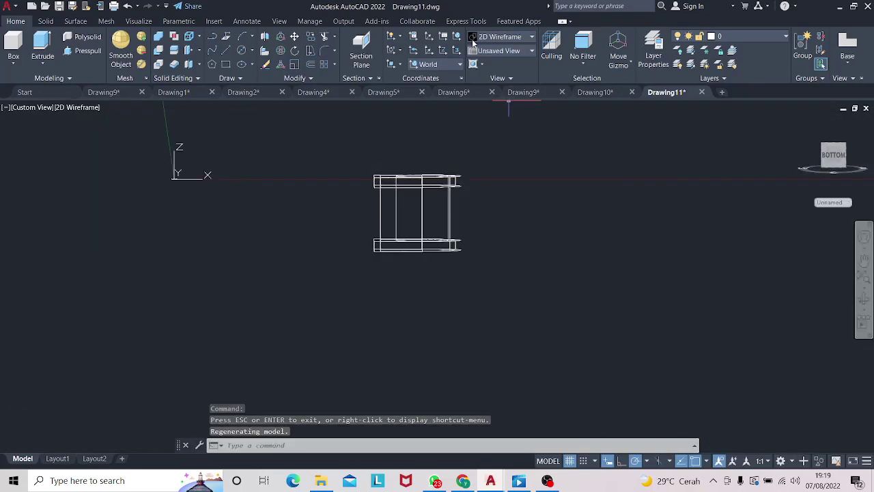
# - Align the coordinate system to a face of the part
pyautogui.click(395, 65)
pyautogui.click(396, 128)
pyautogui.click(390, 198)
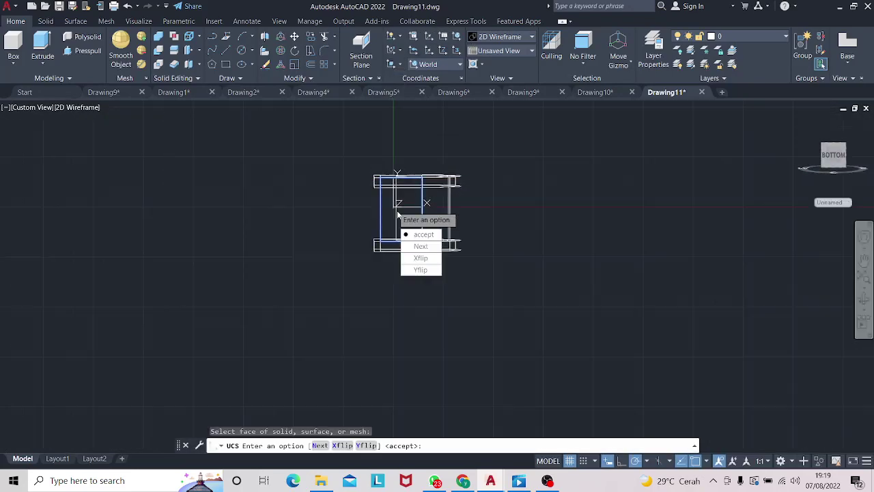
pyautogui.press('Return')
pyautogui.click(353, 132)
# - Paste the part's 12 objects into Drawing6 right of the other parts, then start a new drawing
pyautogui.click(527, 310)
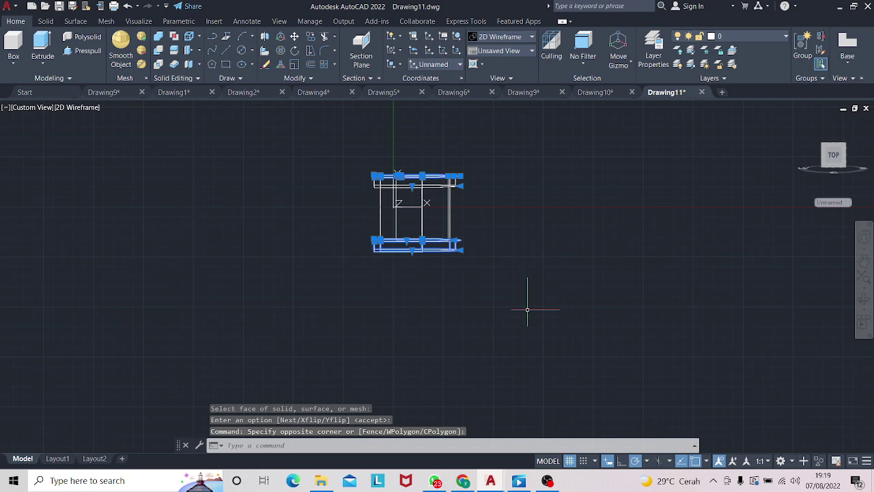
pyautogui.hotkey('ctrl', 'c')
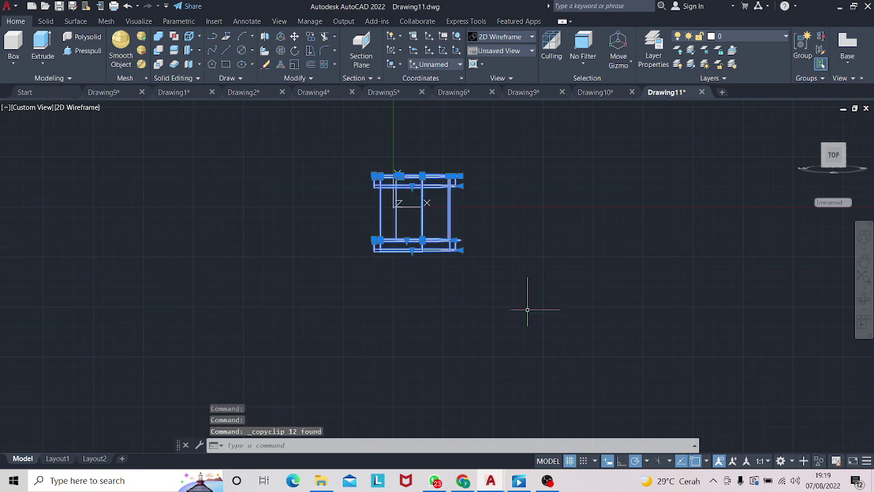
pyautogui.click(454, 92)
pyautogui.moveTo(748, 259); pyautogui.dragTo(587, 243, button='middle')
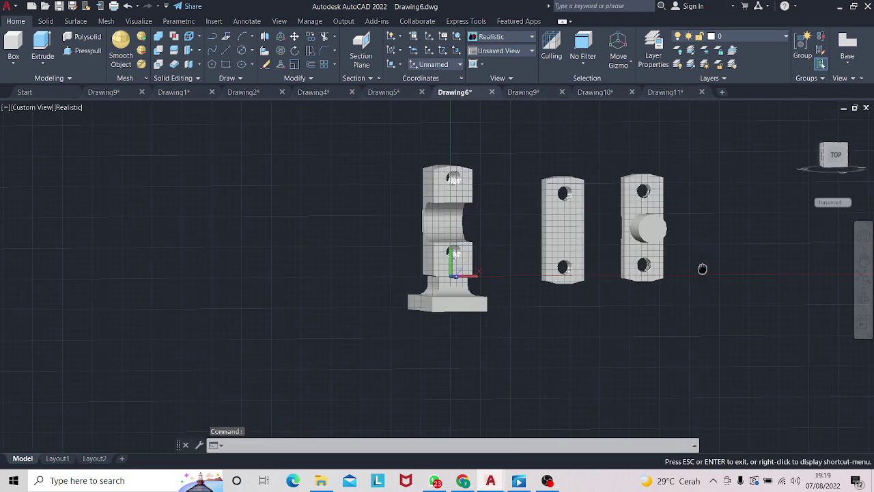
pyautogui.hotkey('ctrl', 'v')
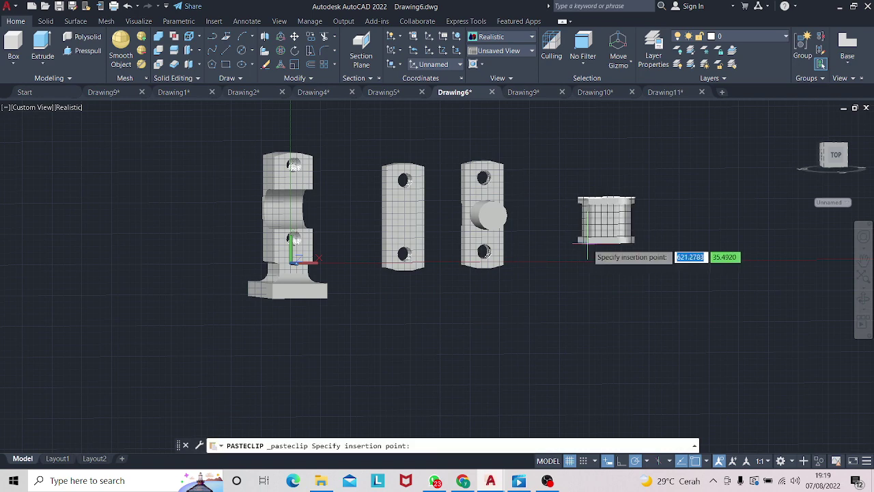
pyautogui.click(543, 227)
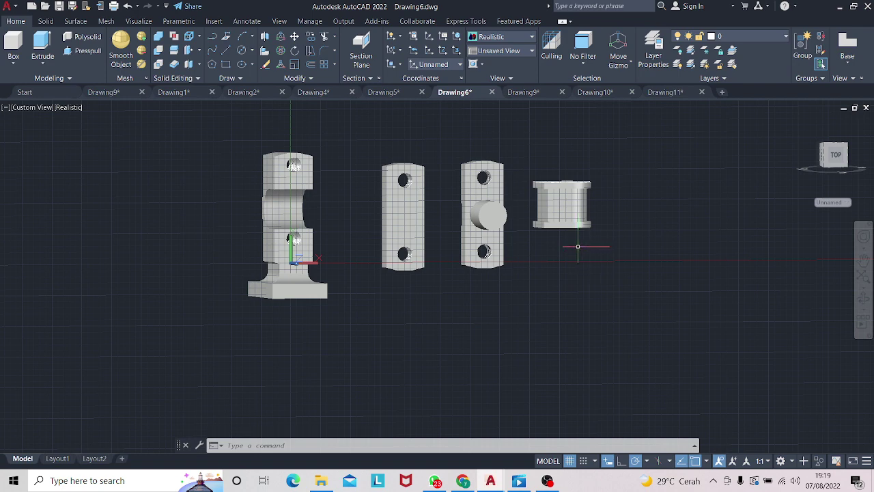
pyautogui.click(673, 93)
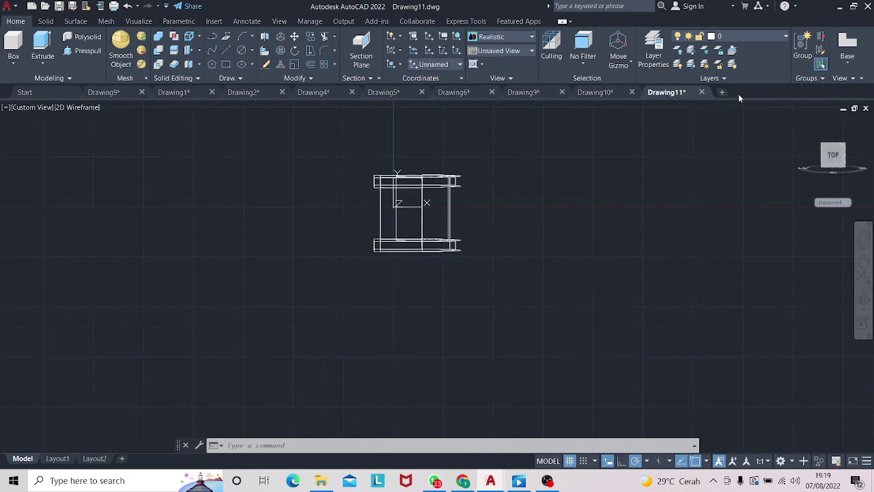
pyautogui.click(723, 92)
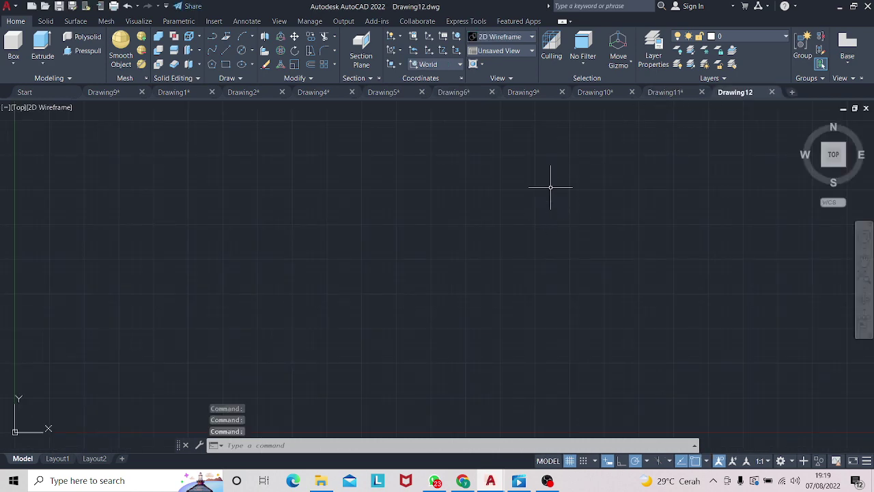
# - Draw a 20 by 45 rectangle
pyautogui.click(226, 65)
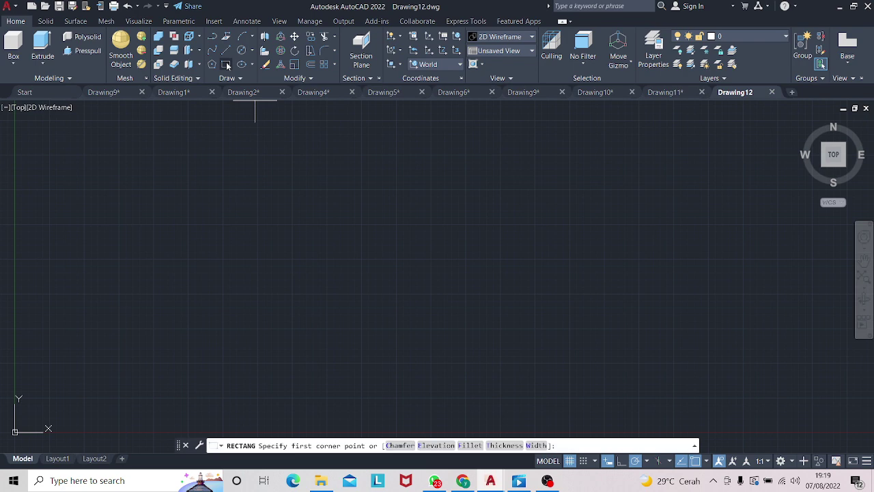
pyautogui.click(246, 212)
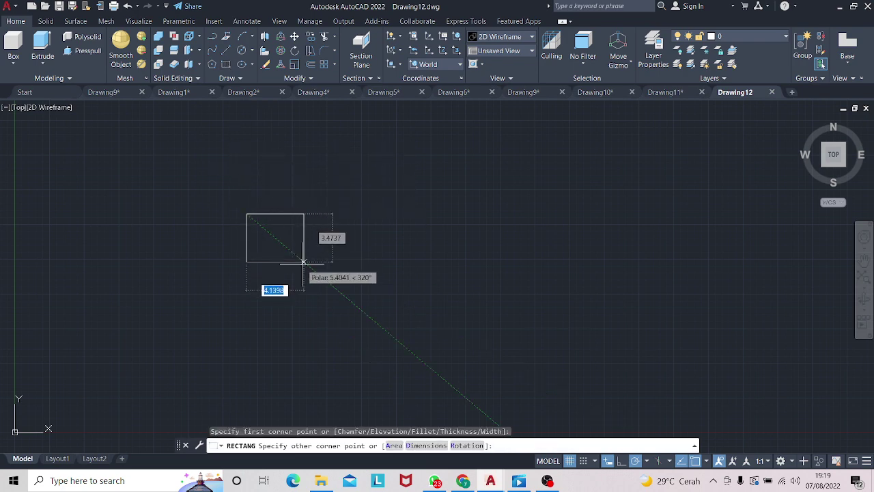
pyautogui.write('20')
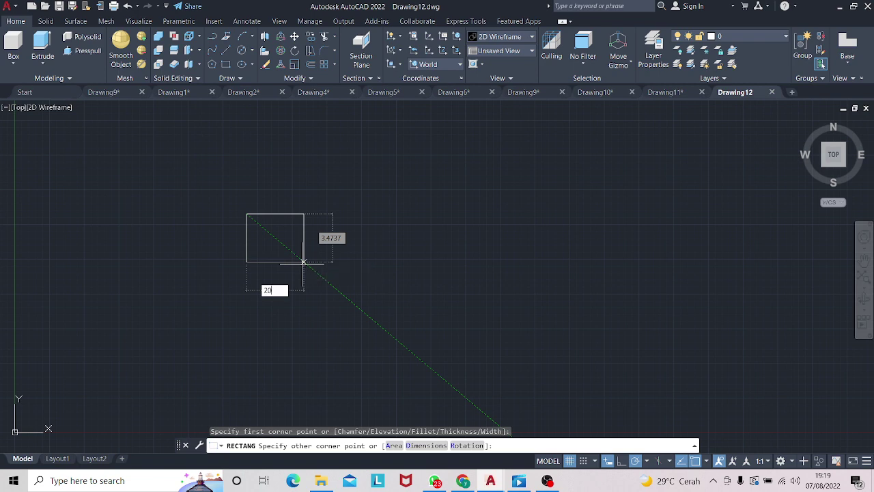
pyautogui.press('Tab')
pyautogui.write('4')
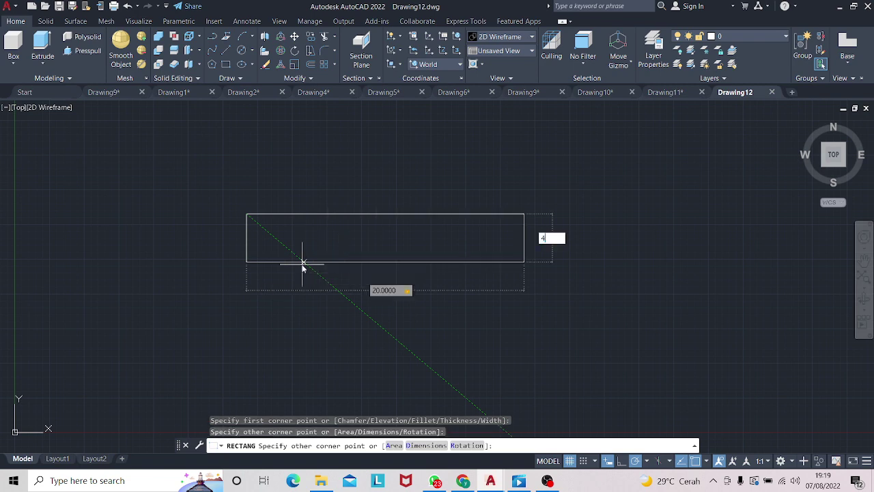
pyautogui.press('Return')
pyautogui.scroll(-4, 301, 264)
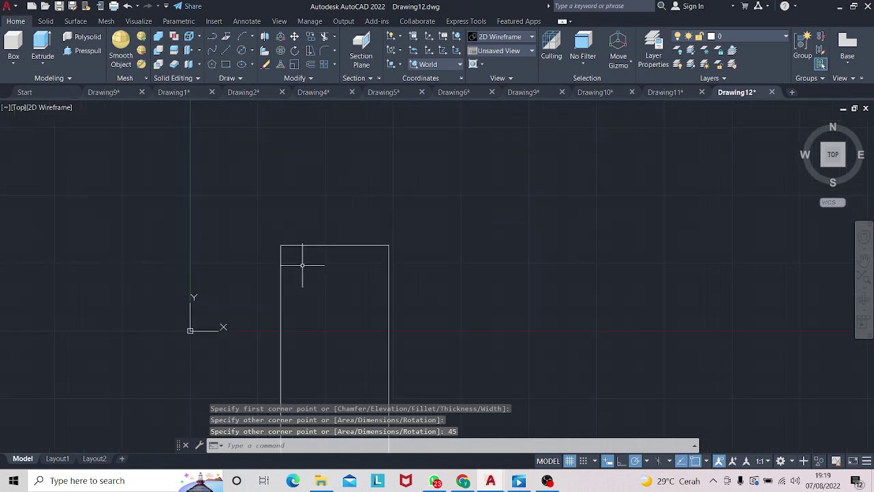
pyautogui.scroll(-4, 370, 294)
pyautogui.moveTo(395, 318); pyautogui.dragTo(389, 288, button='middle')
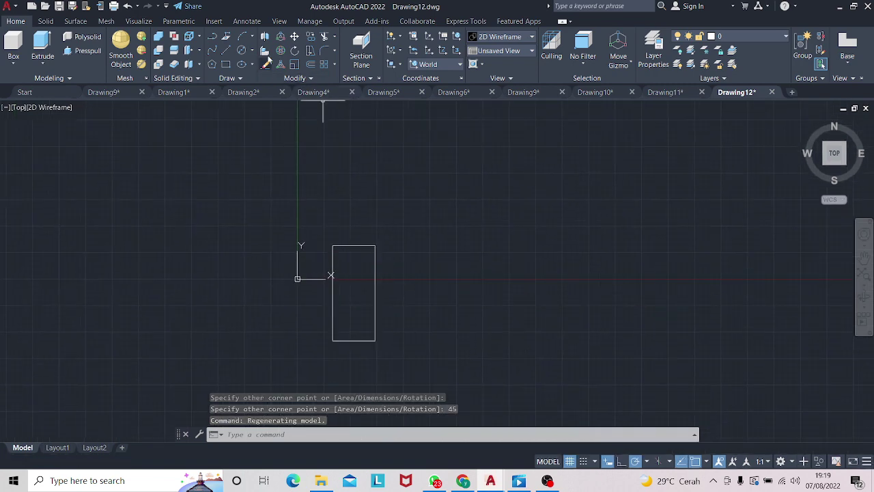
# - Move the rectangle above and to the right of the origin
pyautogui.click(212, 36)
pyautogui.click(354, 292)
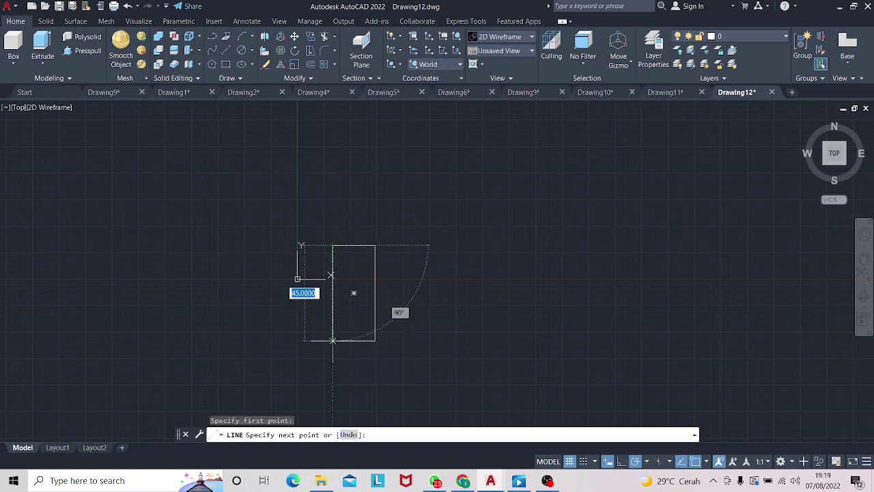
pyautogui.press('Escape')
pyautogui.click(341, 245)
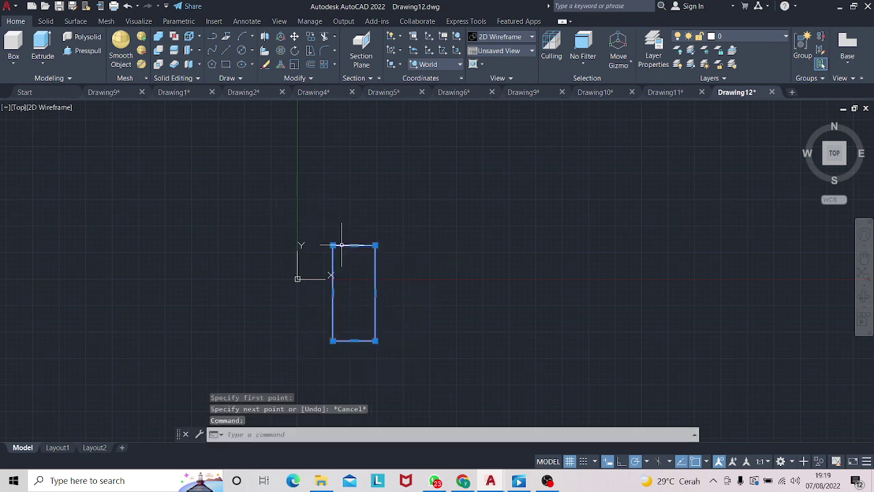
pyautogui.moveTo(348, 273); pyautogui.dragTo(521, 161, button='right')
pyautogui.click(539, 166)
pyautogui.moveTo(572, 181); pyautogui.dragTo(465, 194, button='middle')
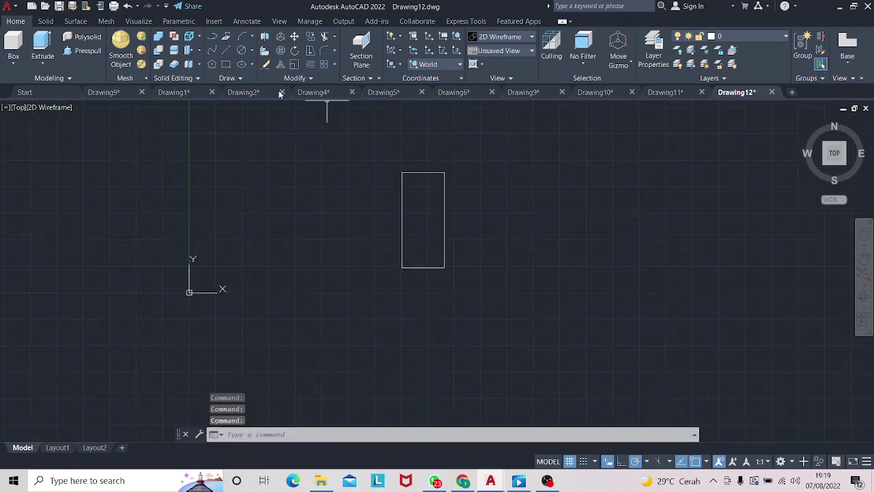
pyautogui.click(229, 69)
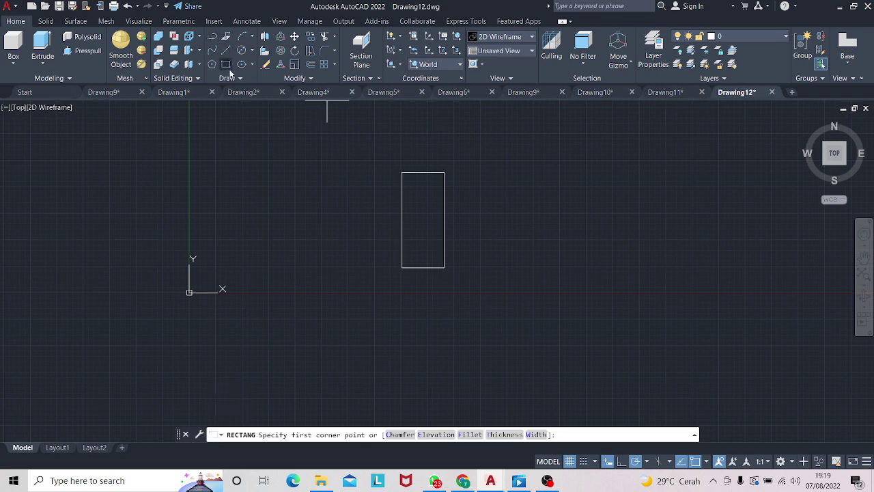
pyautogui.press('Escape')
pyautogui.write('l')
pyautogui.press('Return')
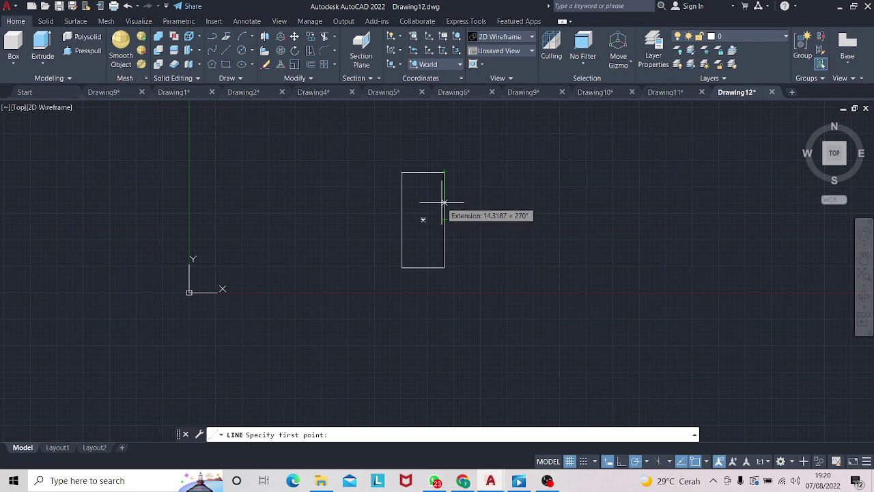
pyautogui.write('15')
pyautogui.press('Return')
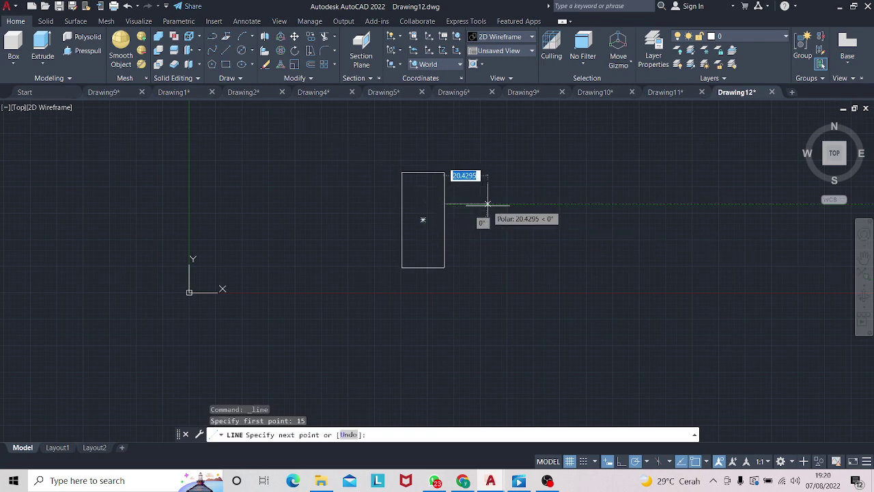
pyautogui.press('BackSpace')
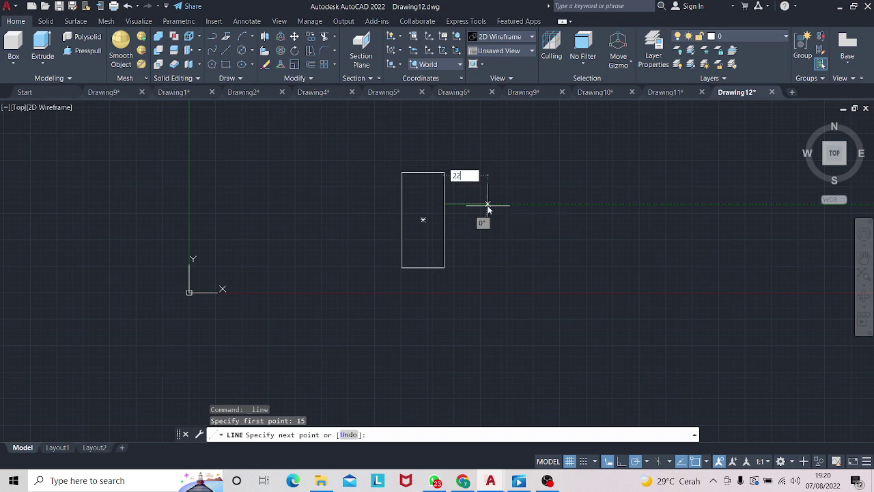
pyautogui.write('10')
pyautogui.press('Return')
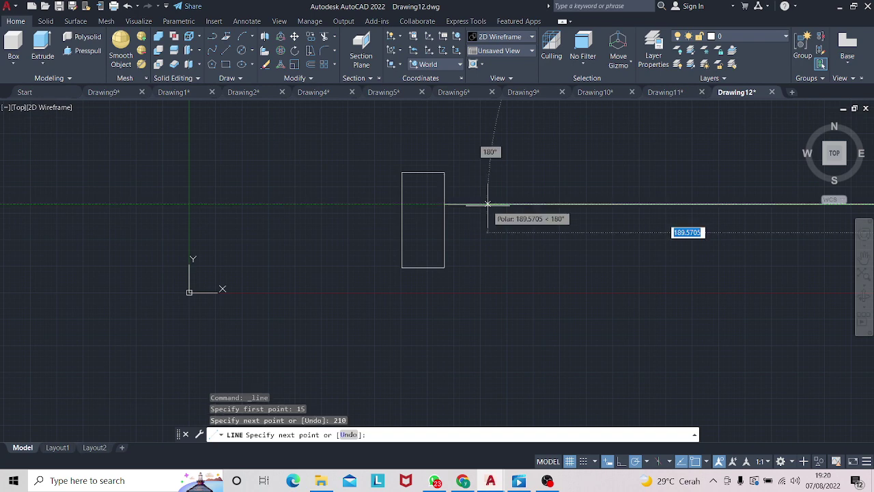
pyautogui.moveTo(856, 302); pyautogui.dragTo(710, 234, button='middle')
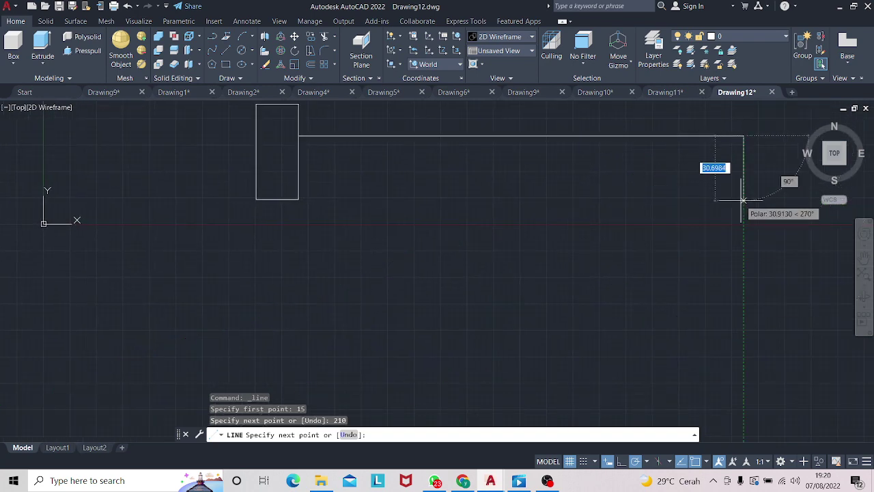
pyautogui.write('30')
pyautogui.press('Return')
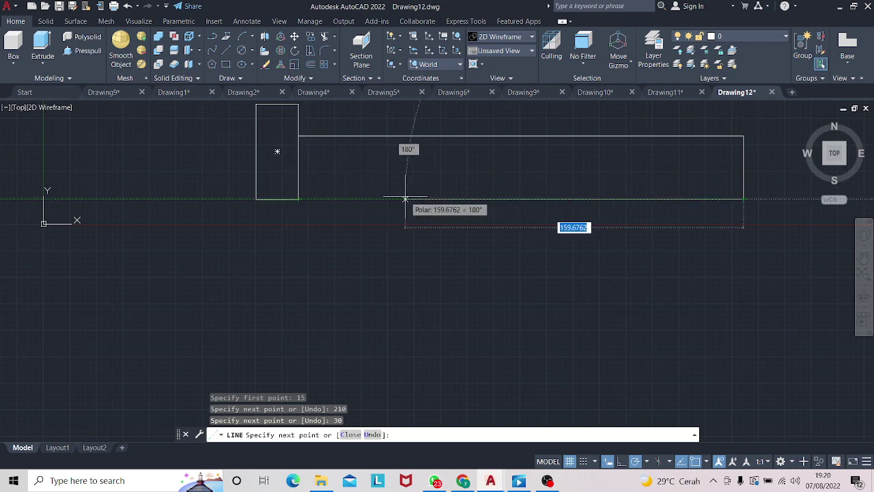
pyautogui.press('Escape')
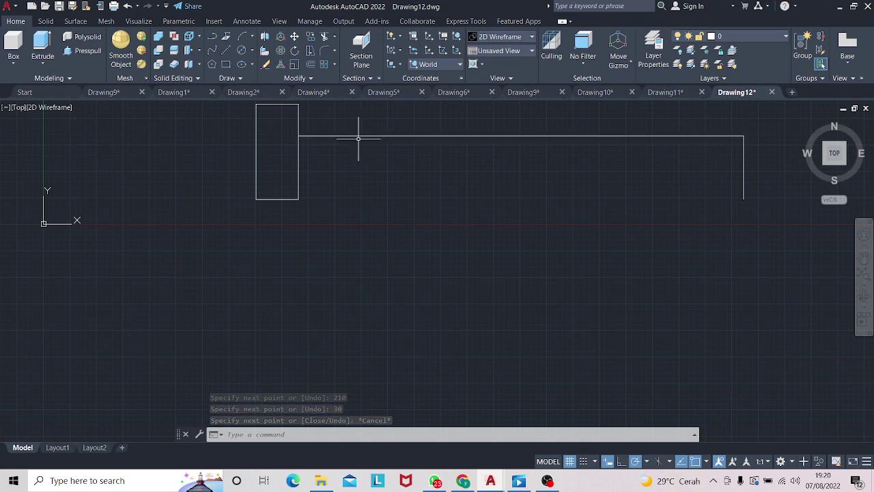
pyautogui.click(359, 136)
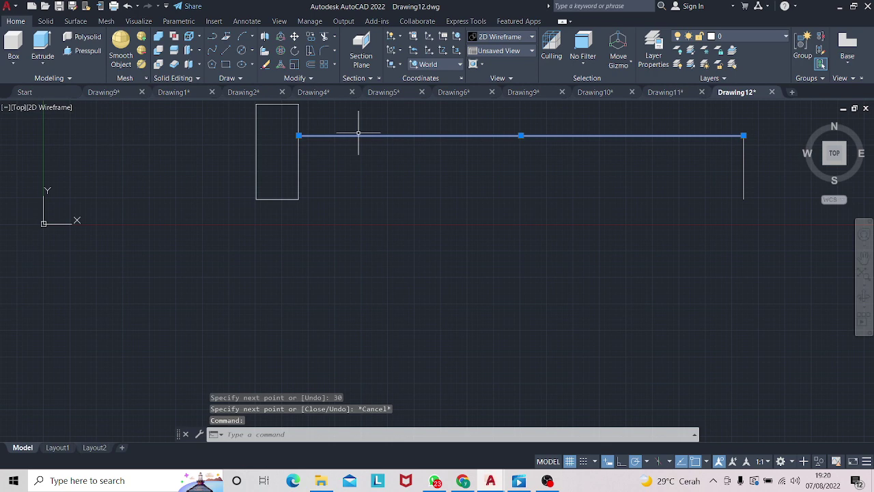
pyautogui.press('Escape')
pyautogui.click(228, 53)
pyautogui.click(743, 136)
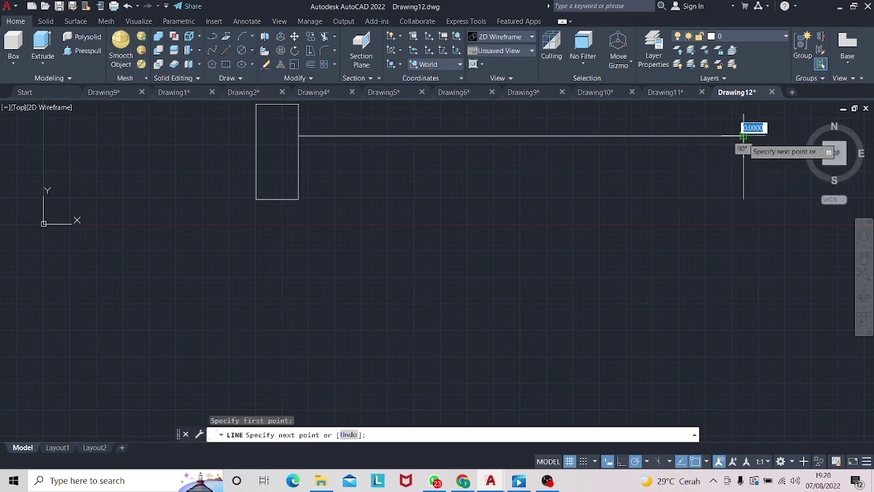
pyautogui.press('Escape')
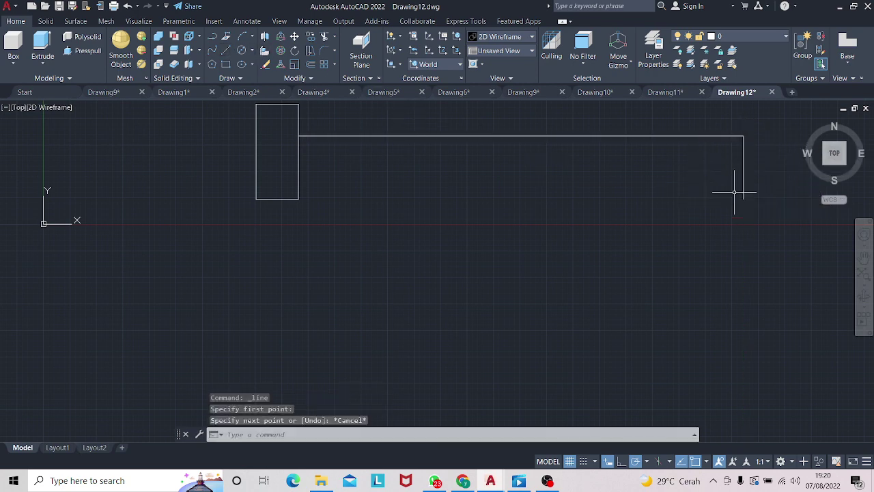
pyautogui.press('Escape')
pyautogui.click(739, 181)
pyautogui.press('Escape')
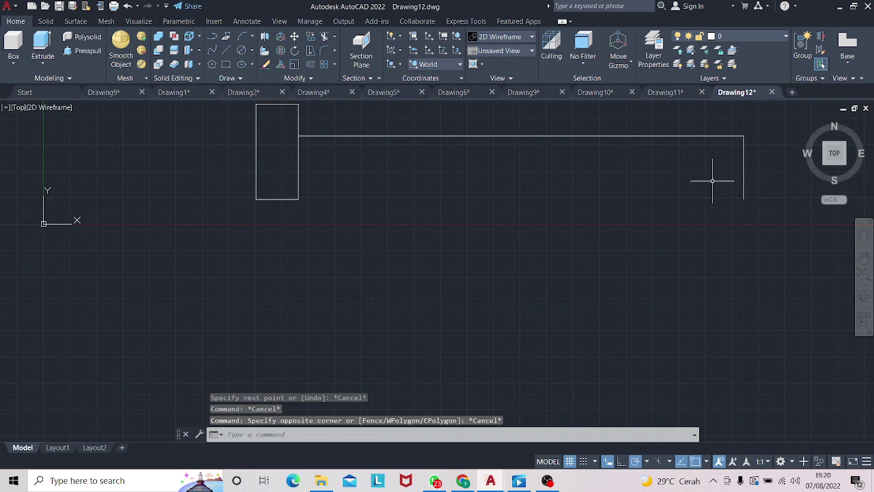
pyautogui.hotkey('ctrl', 'z')
pyautogui.hotkey('ctrl', 'z')
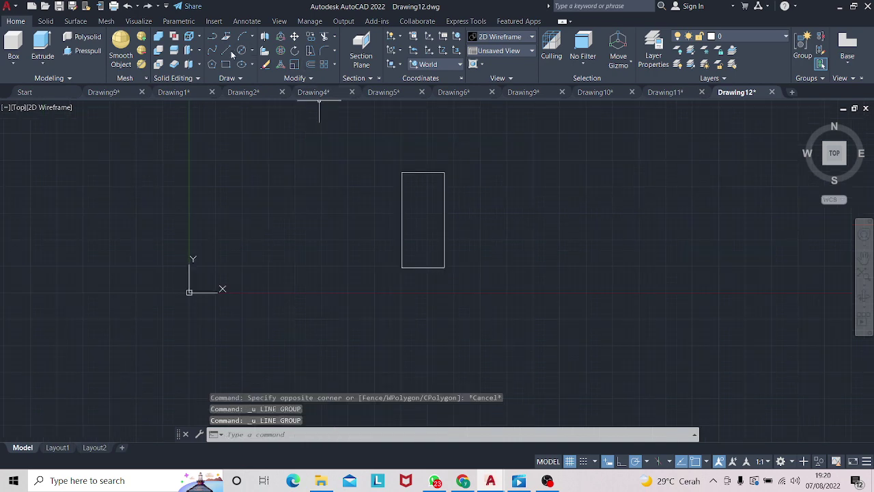
# - Start a line 15 above the rectangle's right-edge midpoint
pyautogui.click(232, 54)
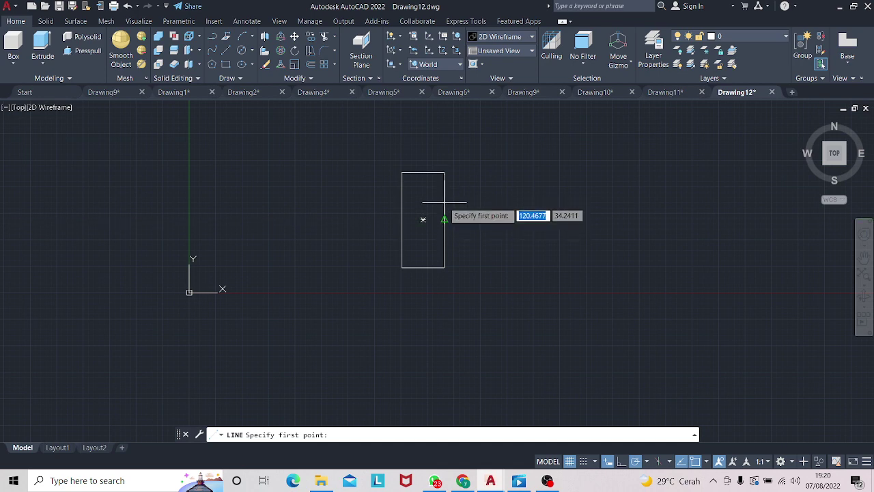
pyautogui.write('15')
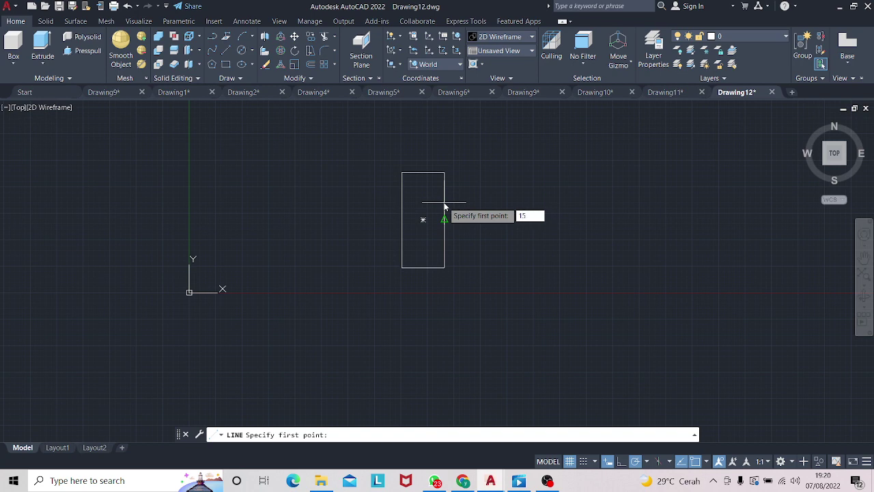
pyautogui.press('Return')
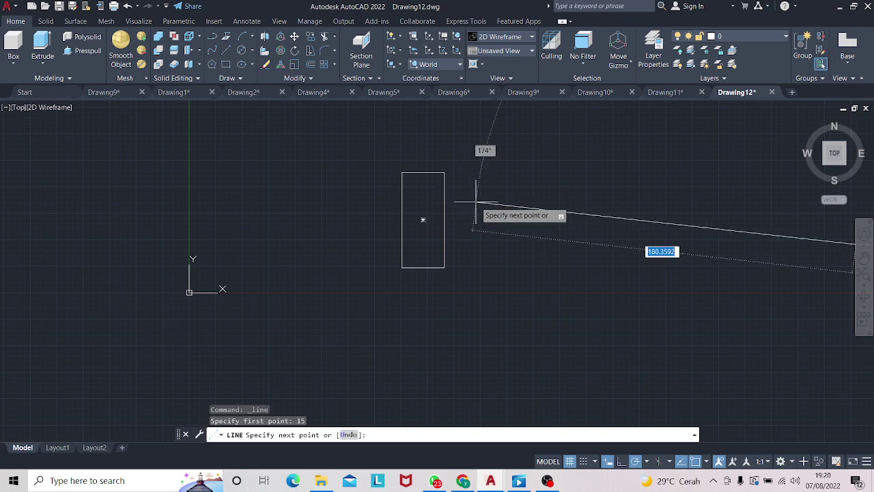
pyautogui.press('Escape')
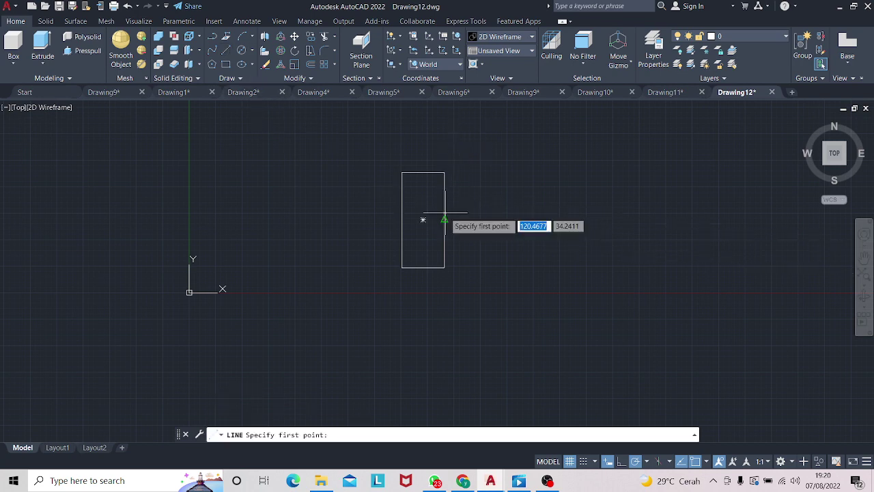
pyautogui.press('Return')
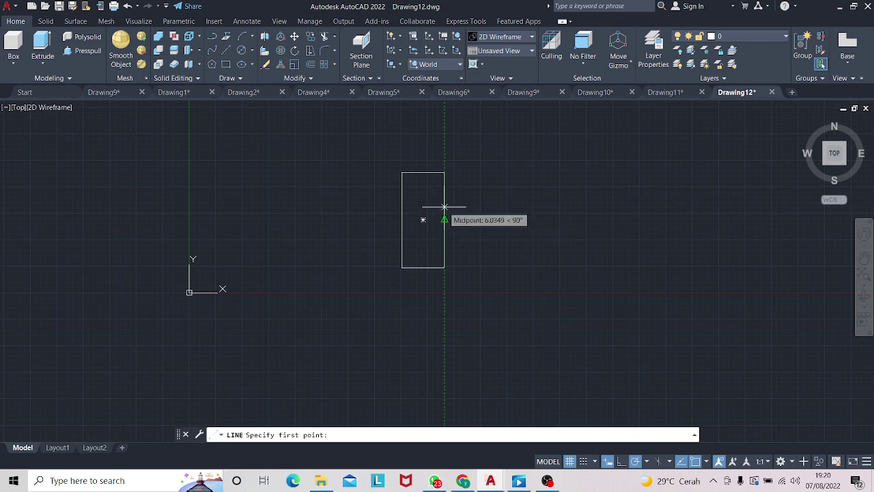
pyautogui.write('15')
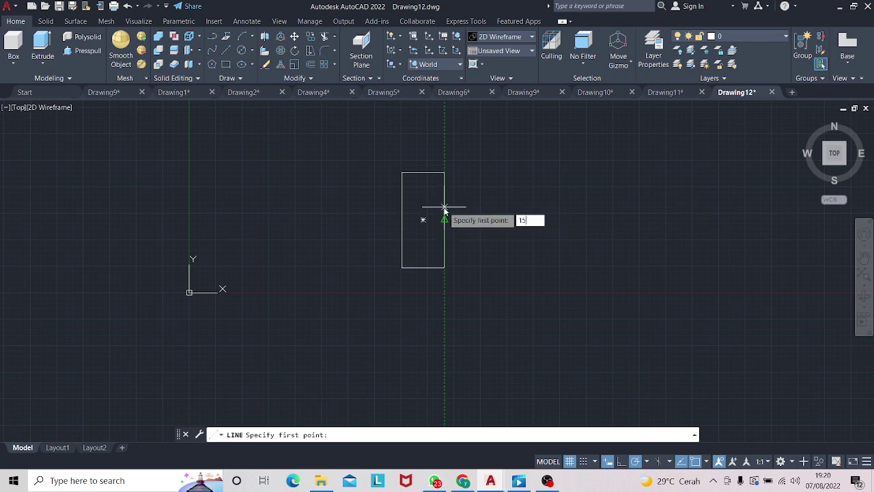
pyautogui.press('Return')
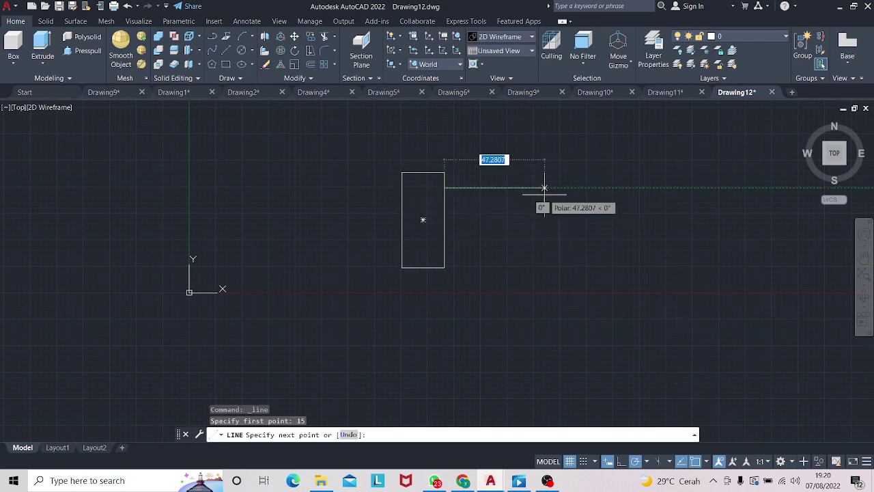
# - Draw the shank's 210-long top edge and 30-long downward edge
pyautogui.write('210')
pyautogui.press('Return')
pyautogui.scroll(-2, 641, 200)
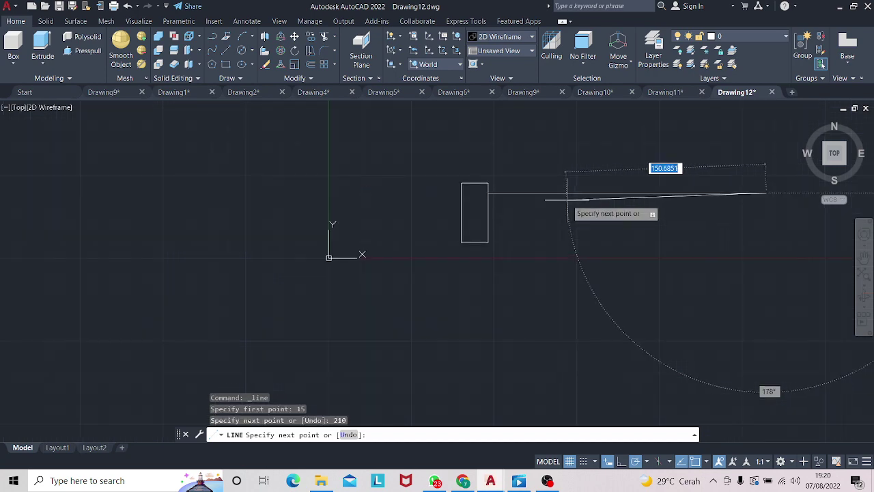
pyautogui.moveTo(714, 251); pyautogui.dragTo(661, 245, button='middle')
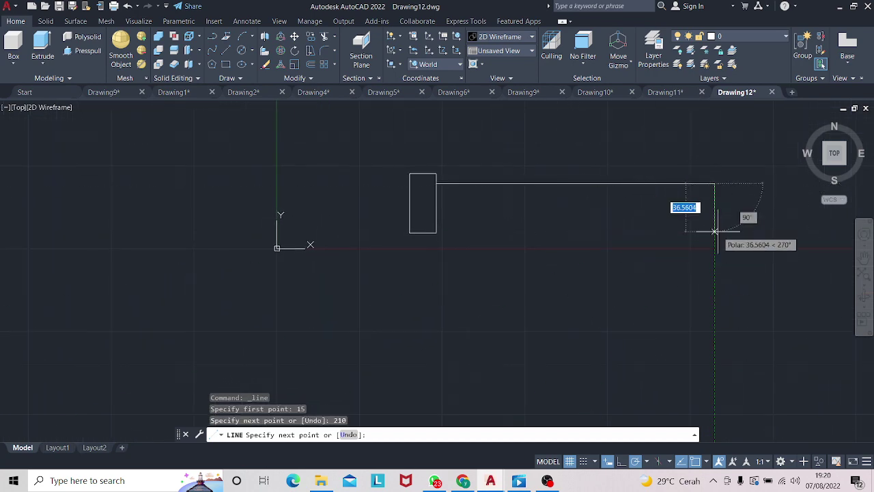
pyautogui.write('30')
pyautogui.press('Return')
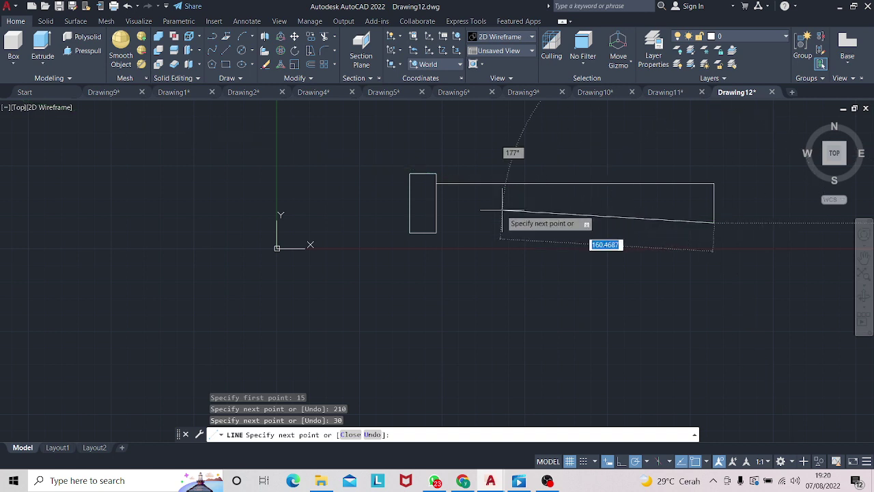
pyautogui.press('Escape')
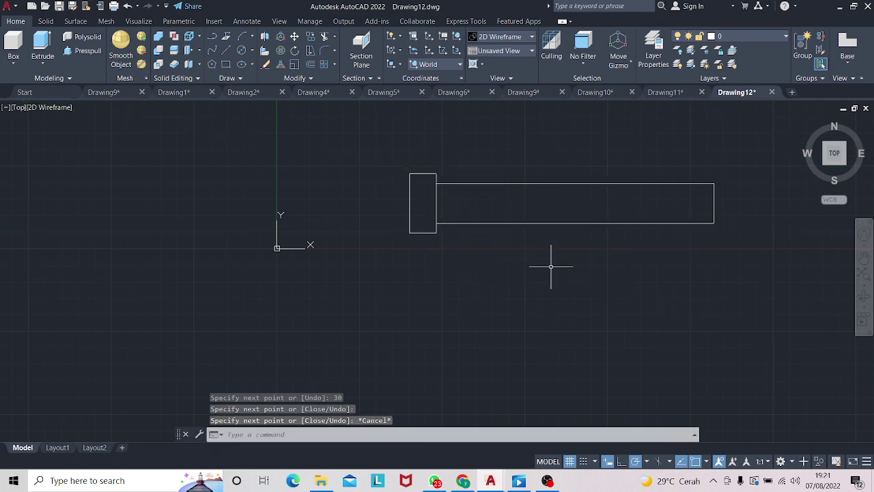
pyautogui.scroll(2, 548, 266)
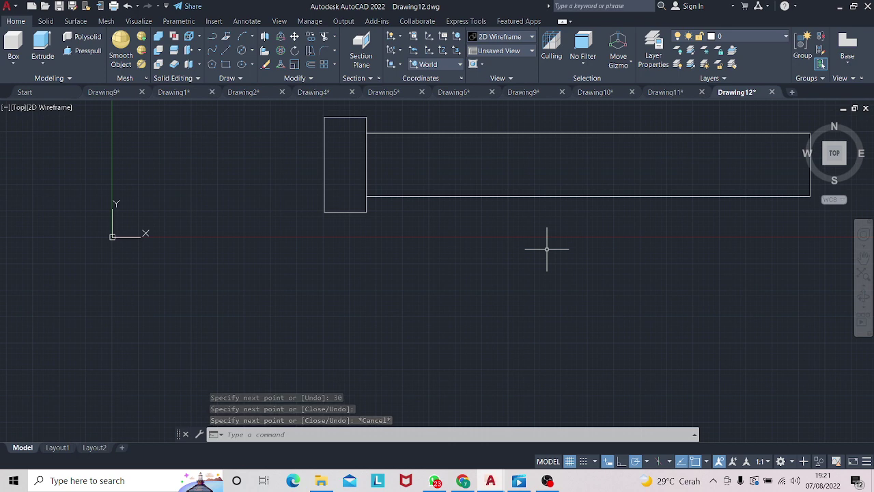
# - Orbit to a 3D view and press-pull the head rectangle 22.5 units in both directions
pyautogui.click(864, 294)
pyautogui.moveTo(819, 287)
pyautogui.mouseDown()
pyautogui.moveTo(742, 221)
pyautogui.moveTo(658, 246)
pyautogui.mouseUp()
pyautogui.press('Escape')
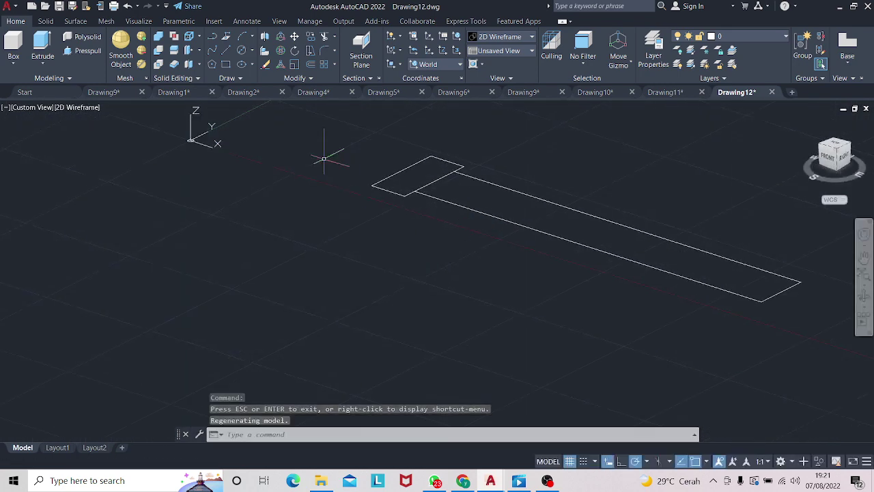
pyautogui.click(86, 51)
pyautogui.click(417, 176)
pyautogui.write('22.')
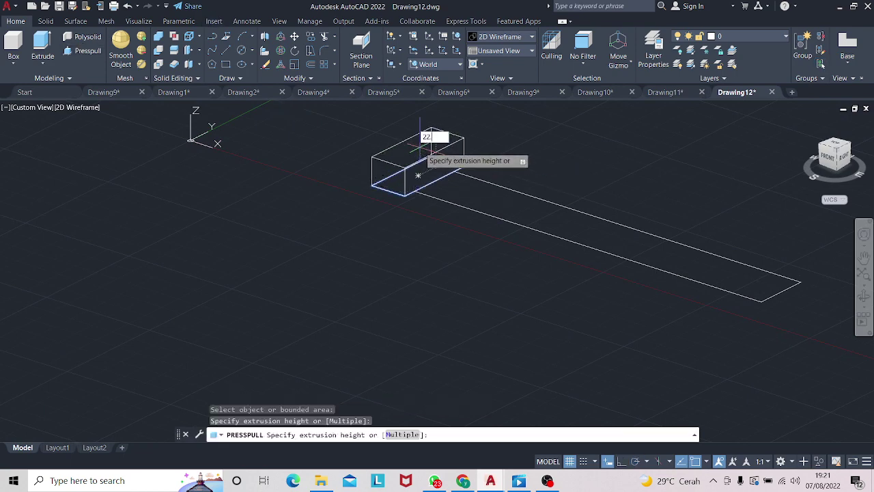
pyautogui.write('5')
pyautogui.press('Return')
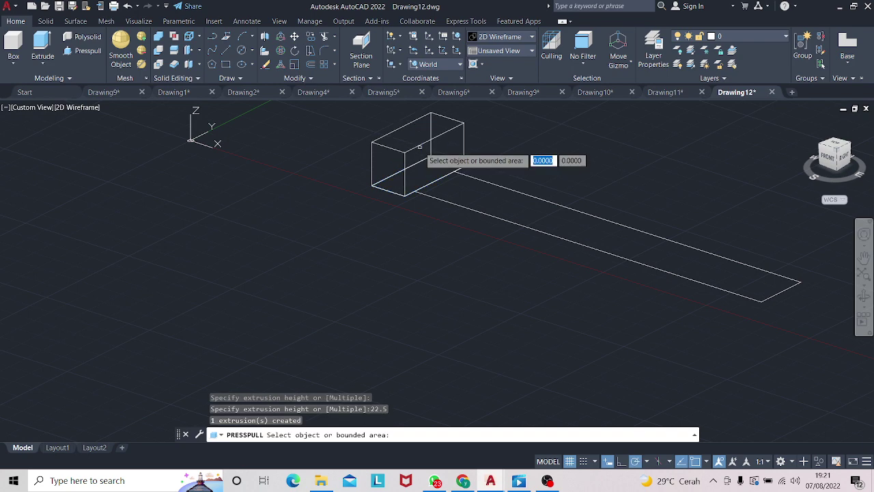
pyautogui.click(89, 51)
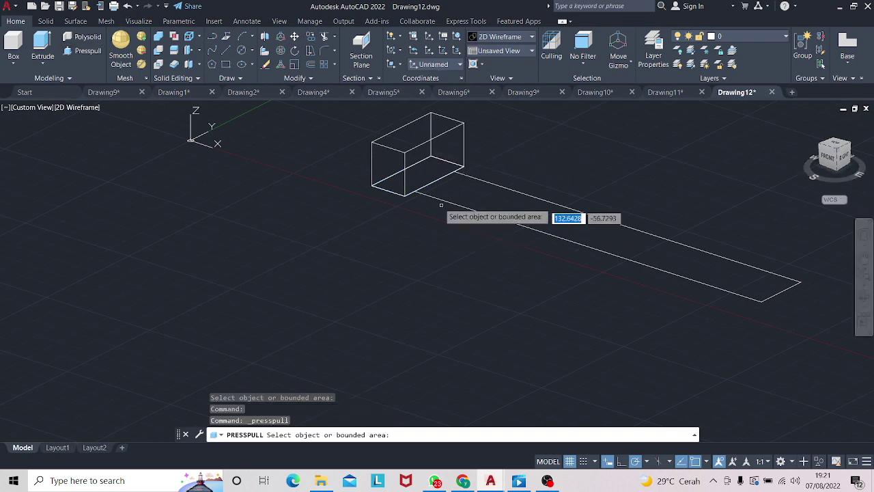
pyautogui.click(418, 175)
pyautogui.write('22.5')
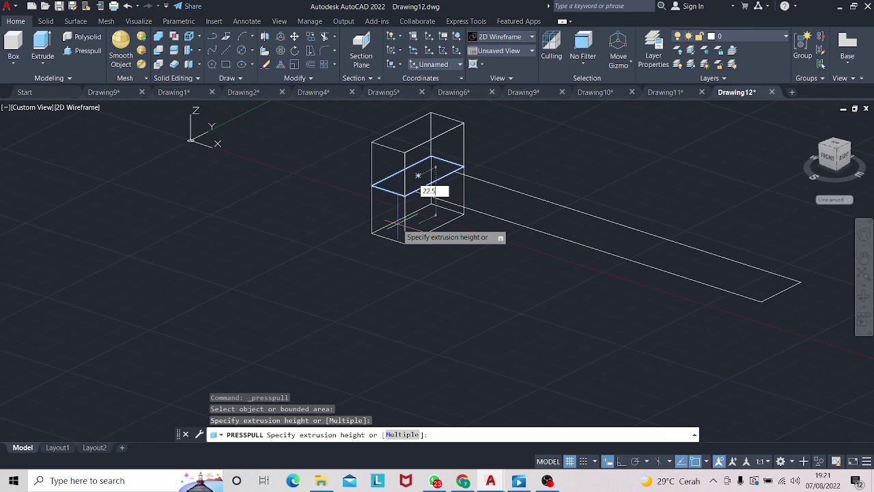
pyautogui.press('Return')
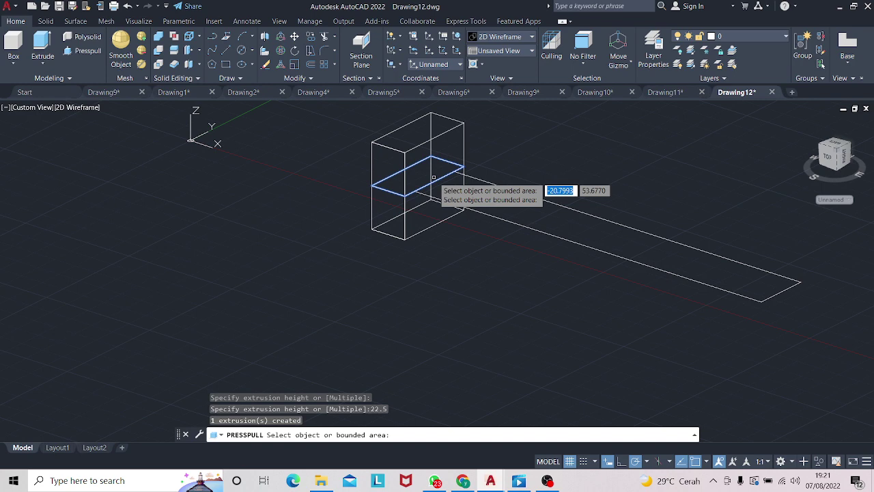
# - Press-pull the long shank outline 15 units each way
pyautogui.click(80, 51)
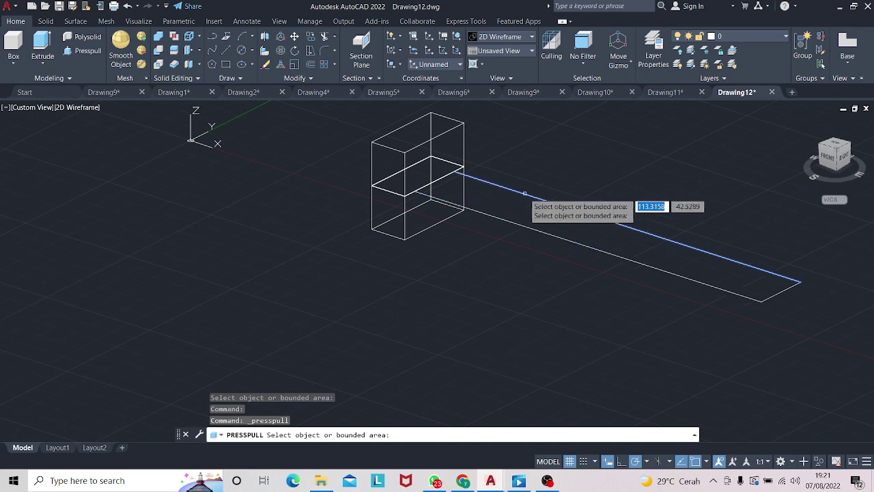
pyautogui.click(524, 201)
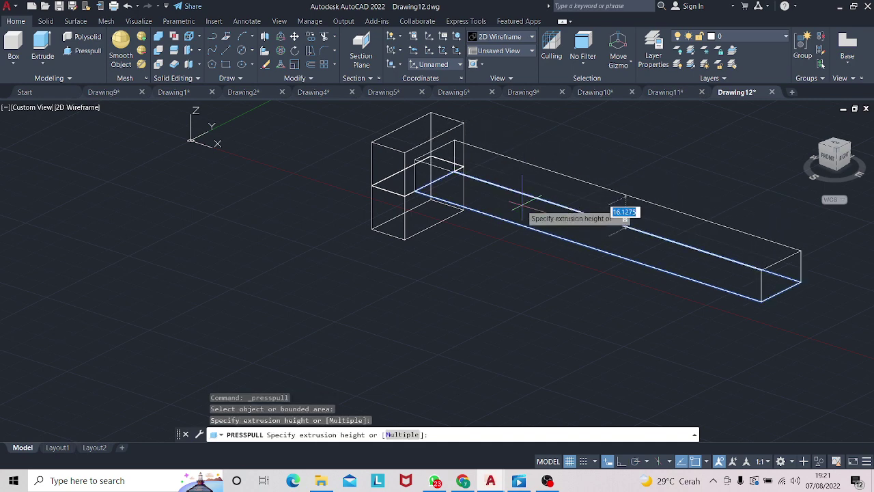
pyautogui.write('15')
pyautogui.press('Return')
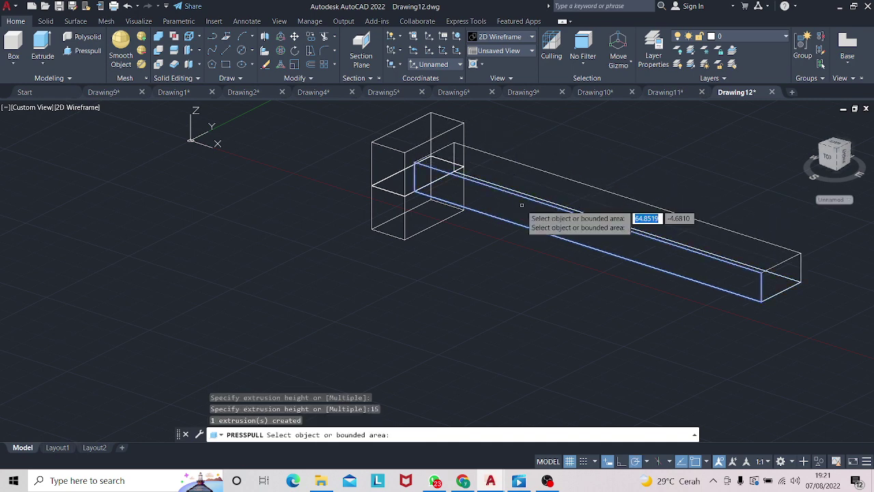
pyautogui.click(68, 52)
pyautogui.click(517, 220)
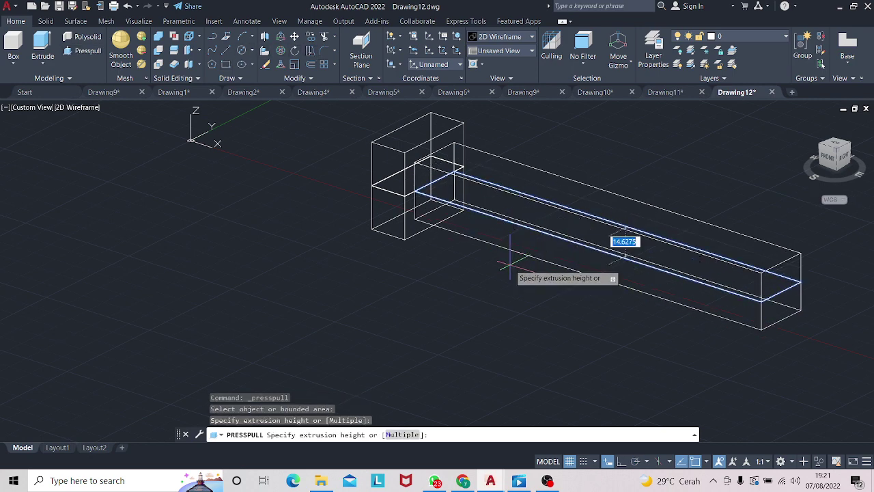
pyautogui.write('15')
pyautogui.press('Return')
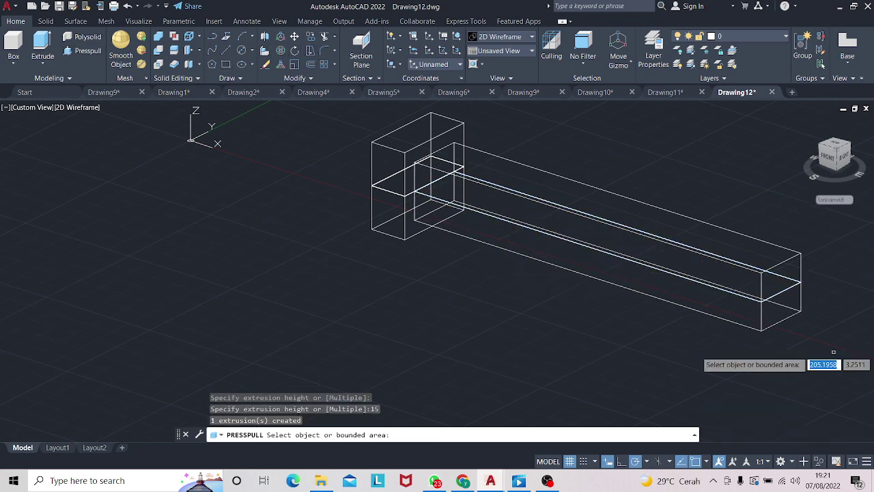
# - Align the UCS to the shank's end face and draw a diameter-sized circle on it
pyautogui.press('Return')
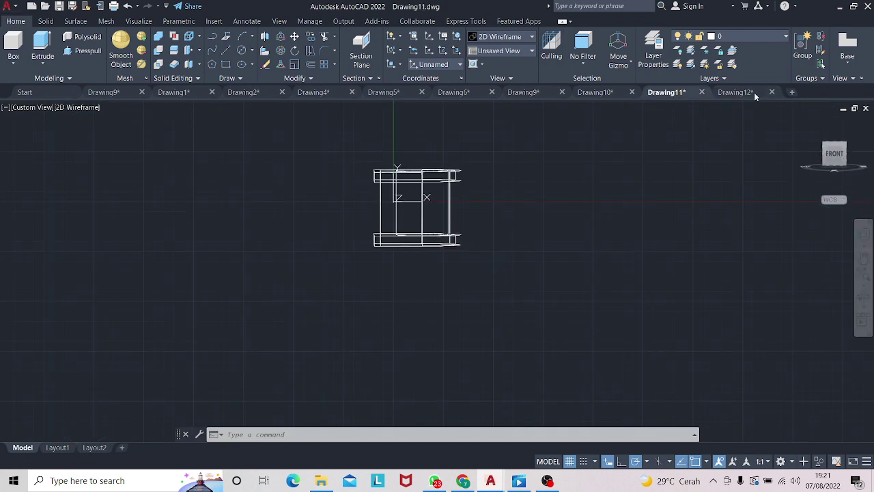
pyautogui.click(864, 296)
pyautogui.moveTo(806, 286)
pyautogui.mouseDown()
pyautogui.moveTo(654, 241)
pyautogui.moveTo(681, 244)
pyautogui.mouseUp()
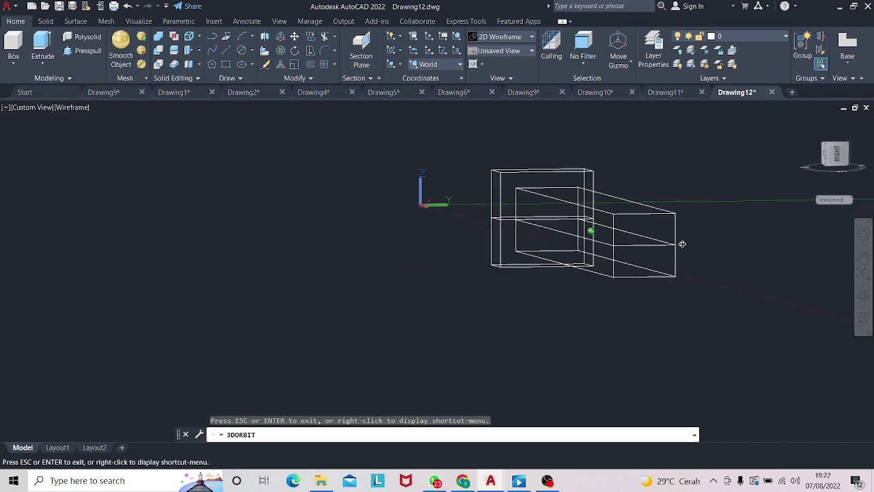
pyautogui.press('Escape')
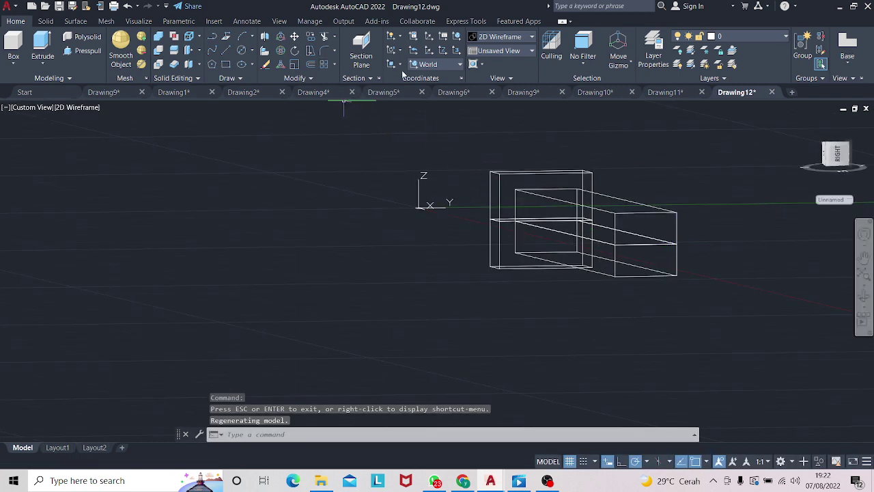
pyautogui.click(397, 82)
pyautogui.click(641, 248)
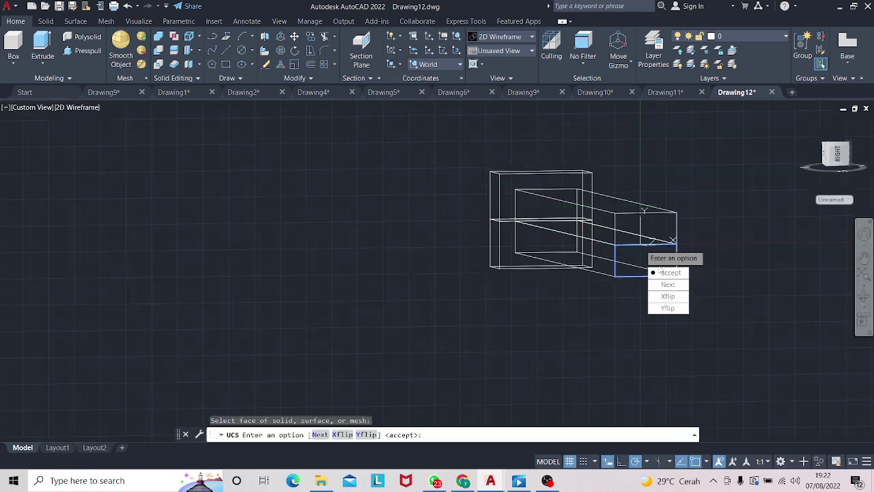
pyautogui.click(240, 53)
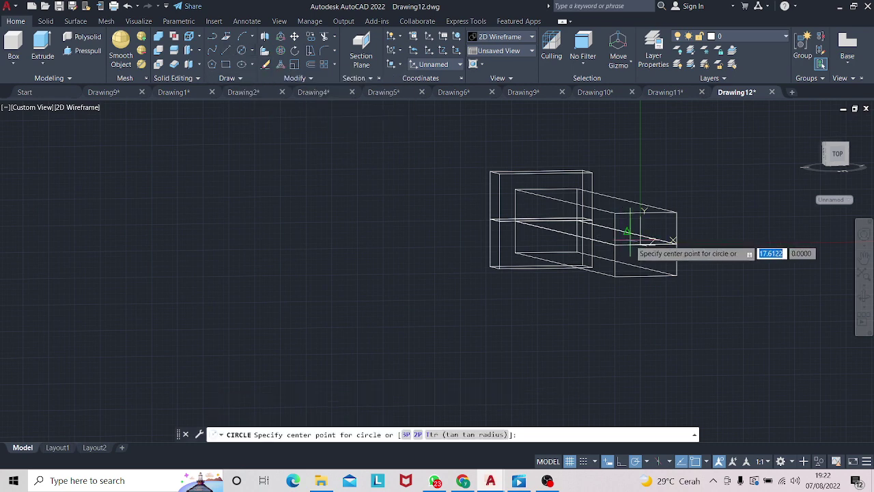
pyautogui.click(645, 242)
pyautogui.write('d')
pyautogui.press('Return')
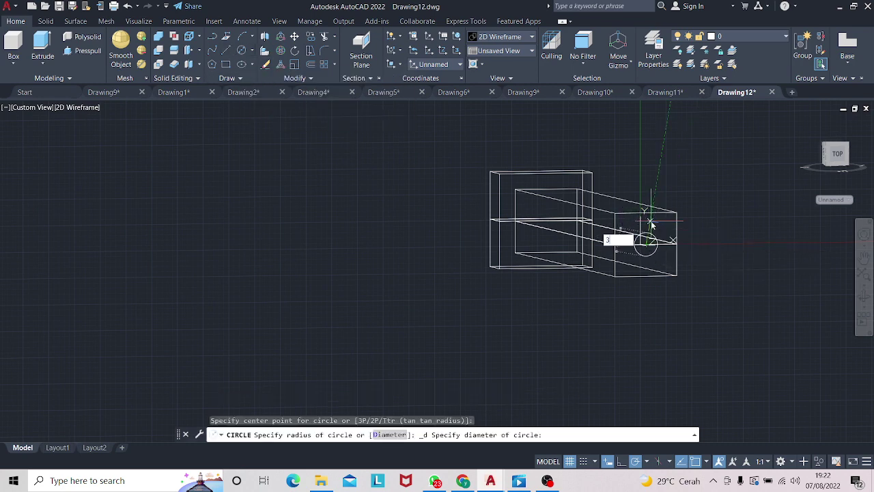
pyautogui.click(651, 224)
# - View the bolt from below and align the UCS to the head face
pyautogui.click(863, 297)
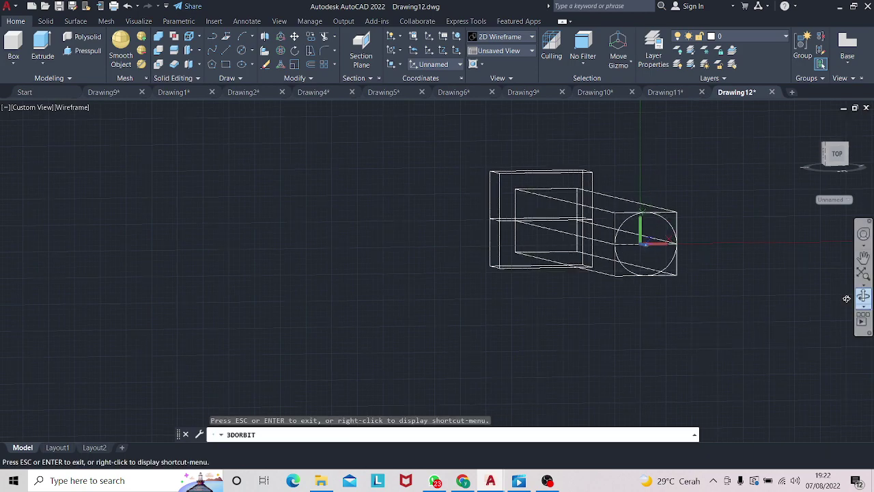
pyautogui.moveTo(751, 293)
pyautogui.mouseDown()
pyautogui.moveTo(469, 281)
pyautogui.moveTo(600, 308)
pyautogui.mouseUp()
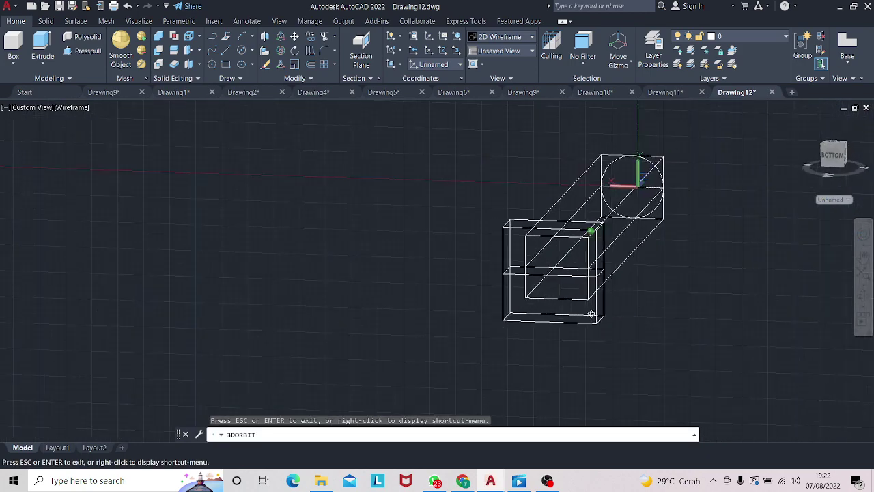
pyautogui.press('Escape')
pyautogui.click(398, 64)
pyautogui.click(396, 127)
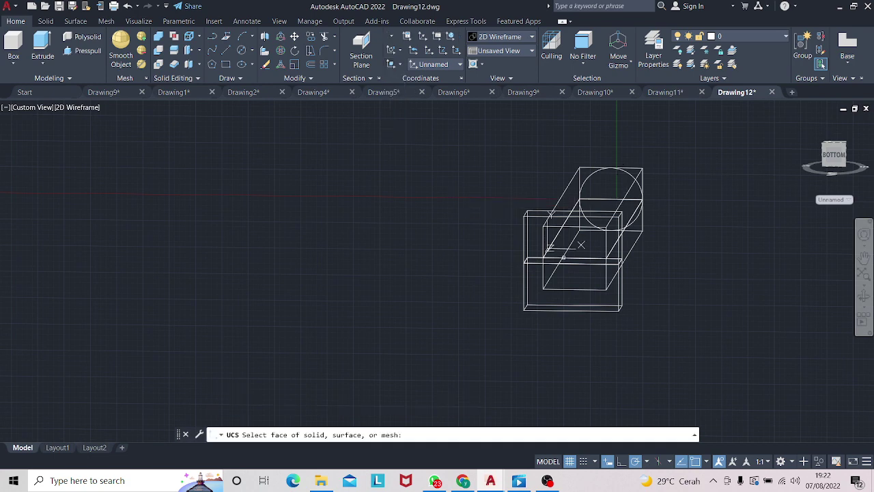
pyautogui.click(561, 251)
pyautogui.press('Return')
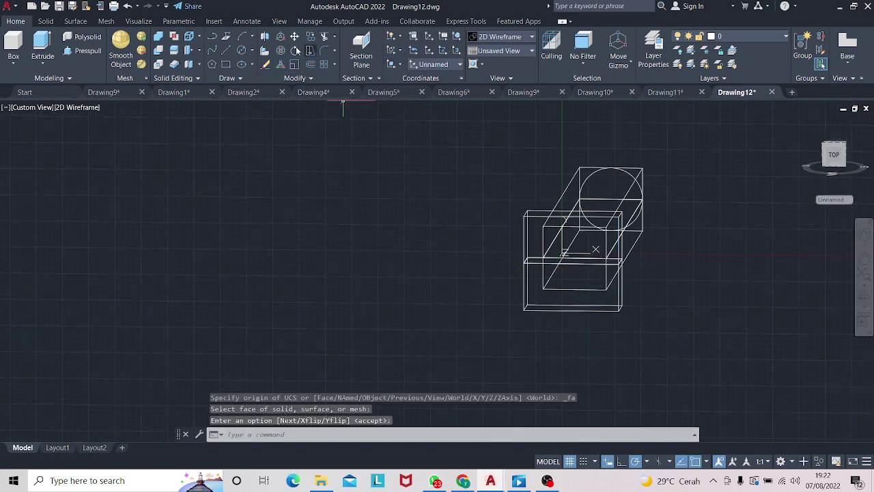
pyautogui.click(242, 58)
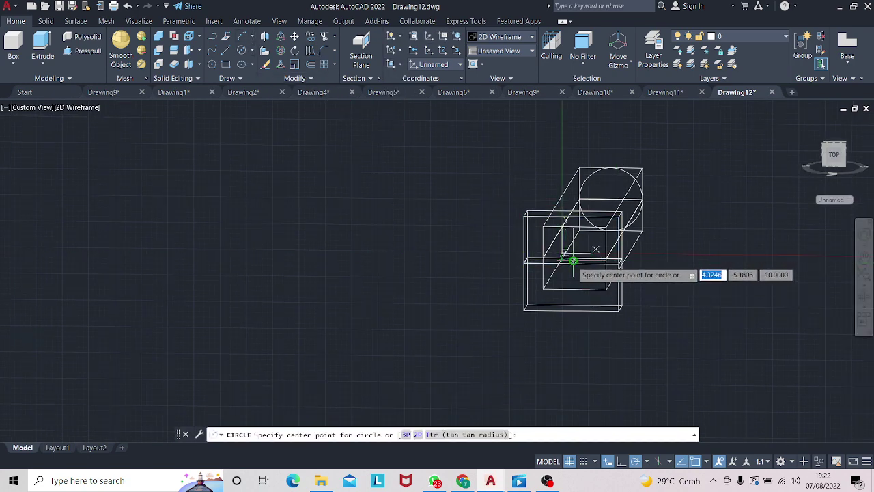
pyautogui.click(573, 259)
pyautogui.press('Escape')
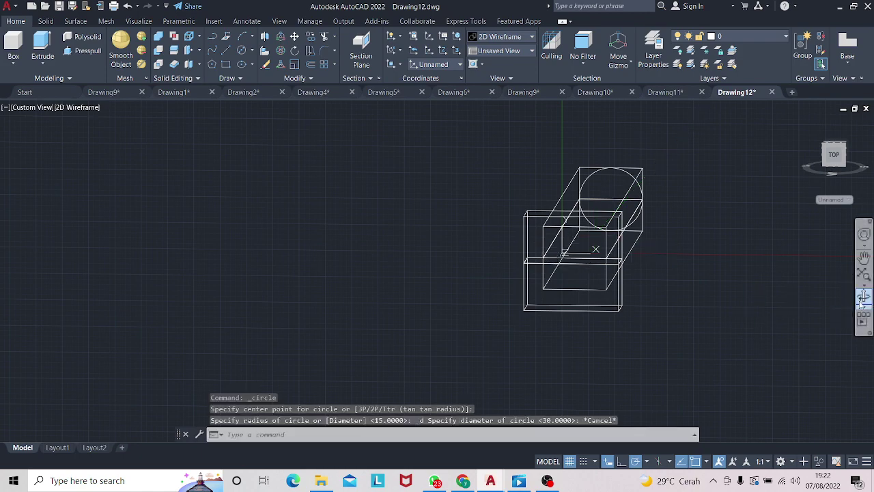
# - Draw a 45-diameter circle on the box face, then undo it as misplaced
pyautogui.click(864, 300)
pyautogui.moveTo(847, 300)
pyautogui.mouseDown()
pyautogui.moveTo(782, 296)
pyautogui.moveTo(712, 307)
pyautogui.moveTo(815, 304)
pyautogui.mouseUp()
pyautogui.press('Escape')
pyautogui.click(246, 53)
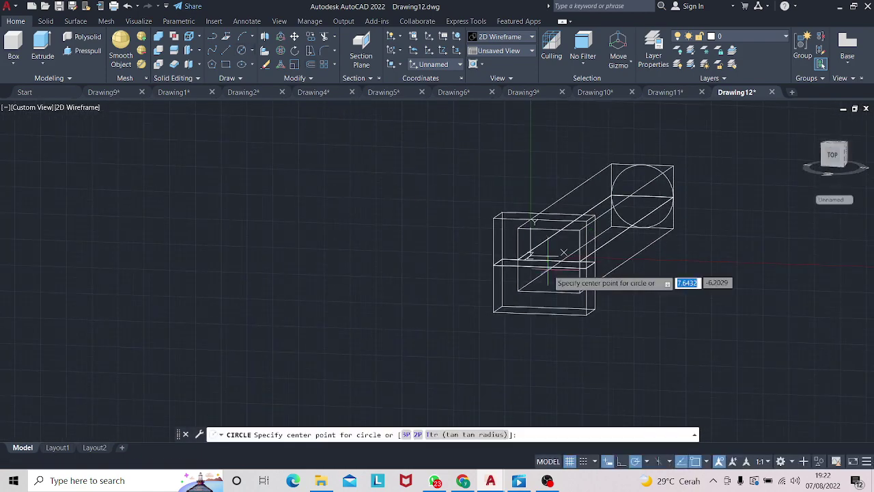
pyautogui.click(545, 263)
pyautogui.write('45')
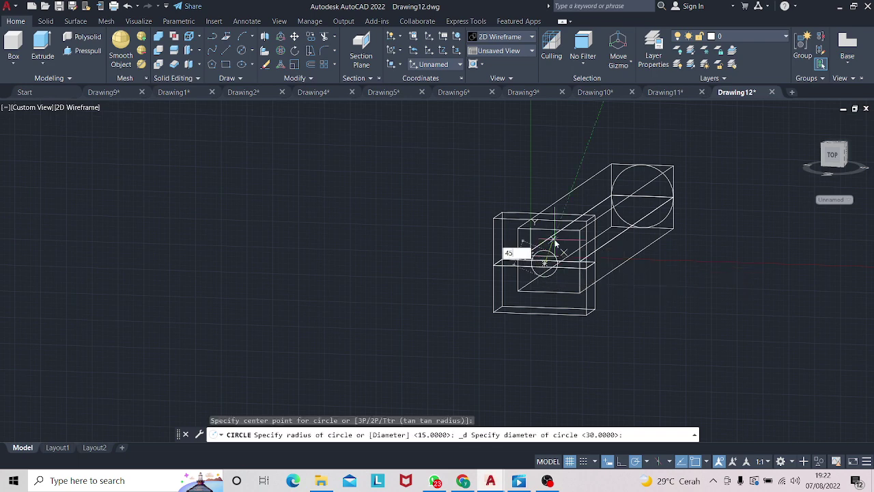
pyautogui.press('Return')
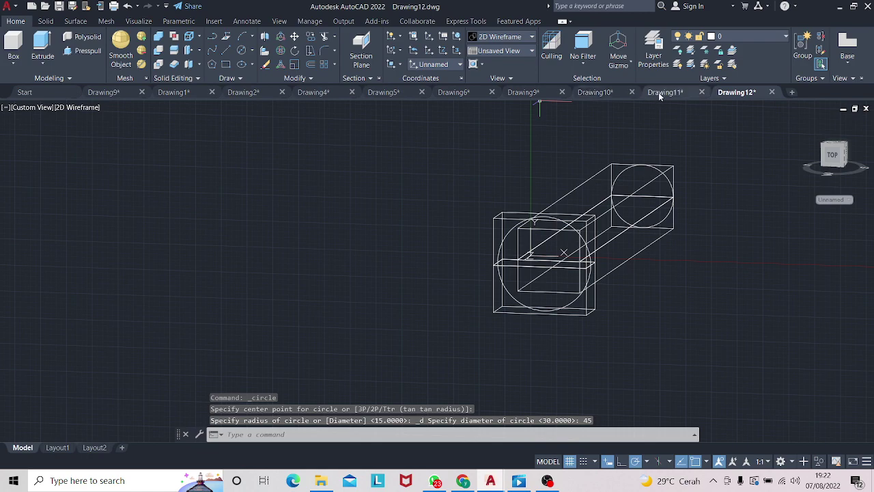
pyautogui.click(660, 96)
pyautogui.click(739, 93)
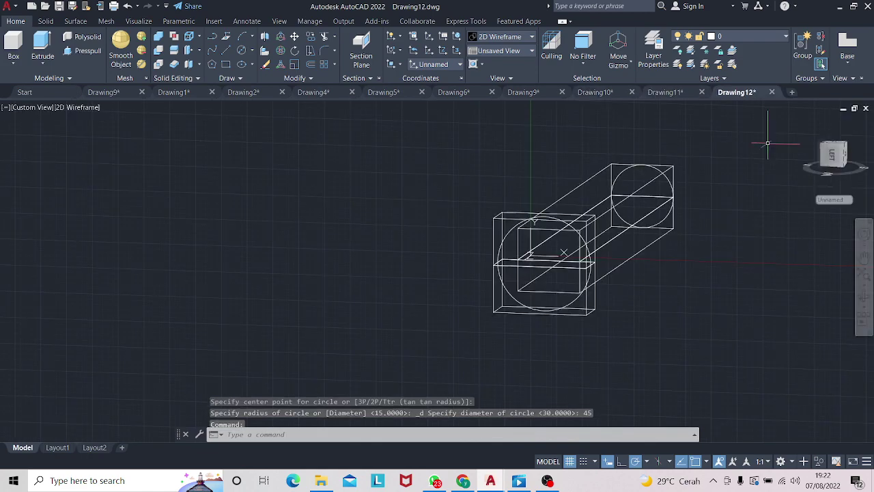
pyautogui.click(863, 295)
pyautogui.moveTo(753, 280)
pyautogui.mouseDown()
pyautogui.moveTo(692, 271)
pyautogui.moveTo(709, 273)
pyautogui.mouseUp()
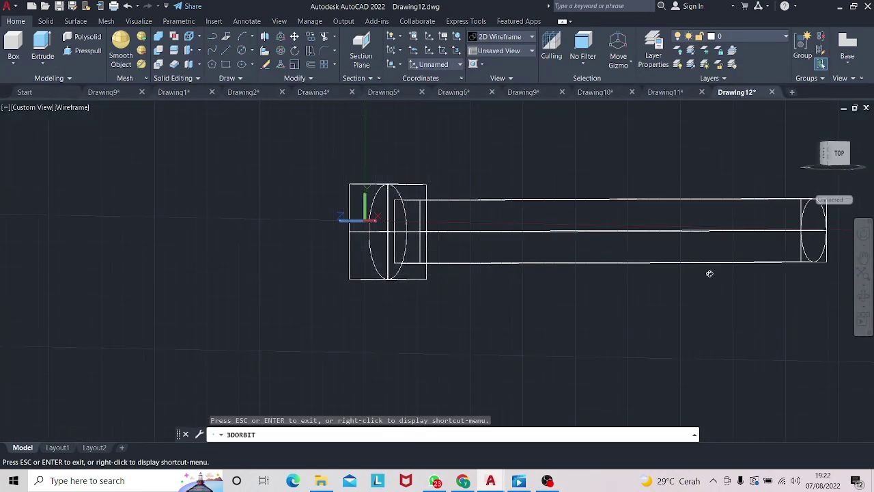
pyautogui.press('Escape')
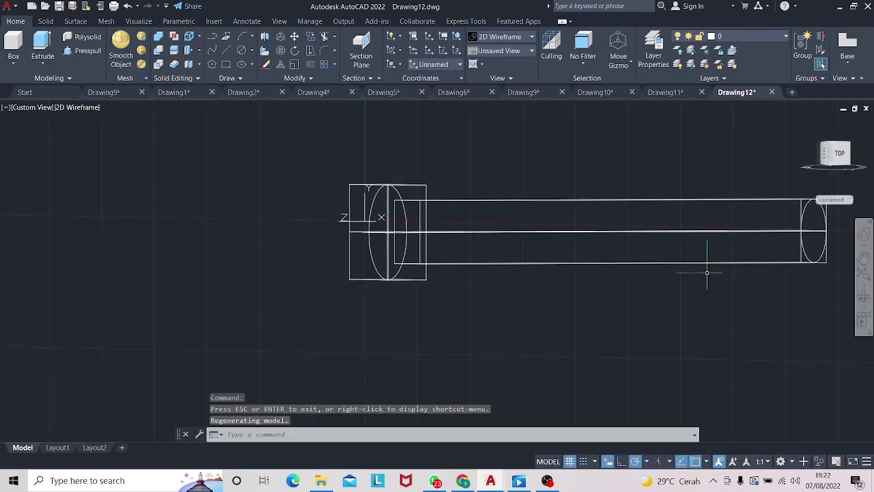
pyautogui.hotkey('ctrl', 'z')
pyautogui.hotkey('ctrl', 'z')
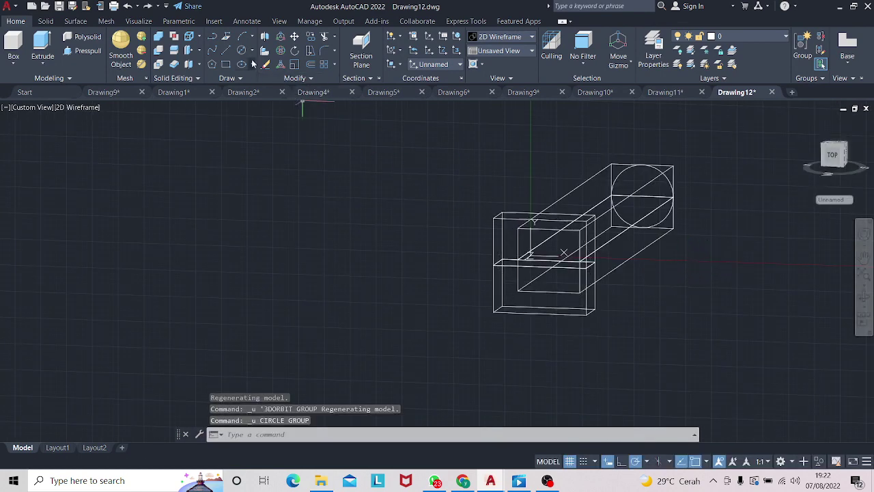
# - Draw the 45-diameter circle centred on the head's front face and orbit to check it
pyautogui.click(861, 308)
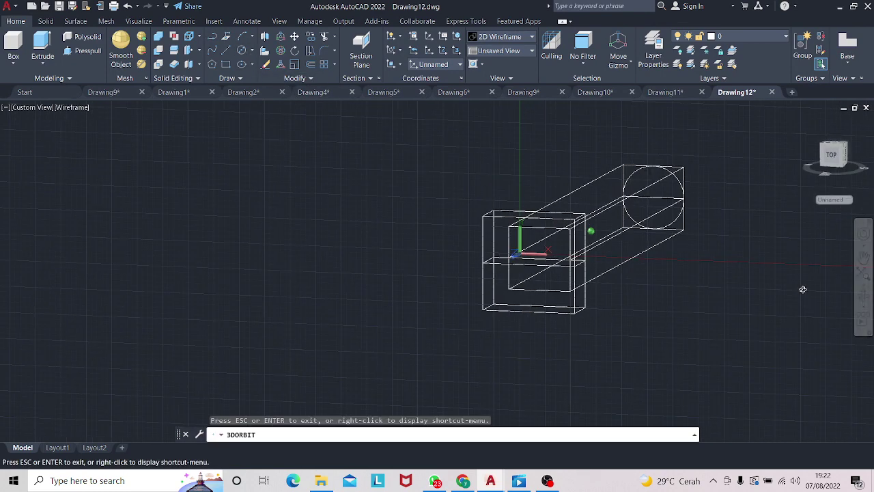
pyautogui.moveTo(802, 289)
pyautogui.mouseDown()
pyautogui.moveTo(737, 285)
pyautogui.moveTo(780, 288)
pyautogui.mouseUp()
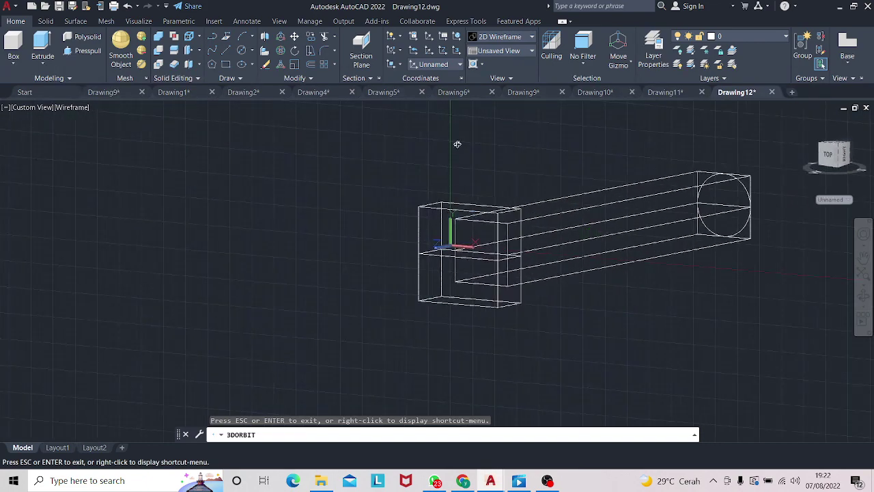
pyautogui.click(241, 37)
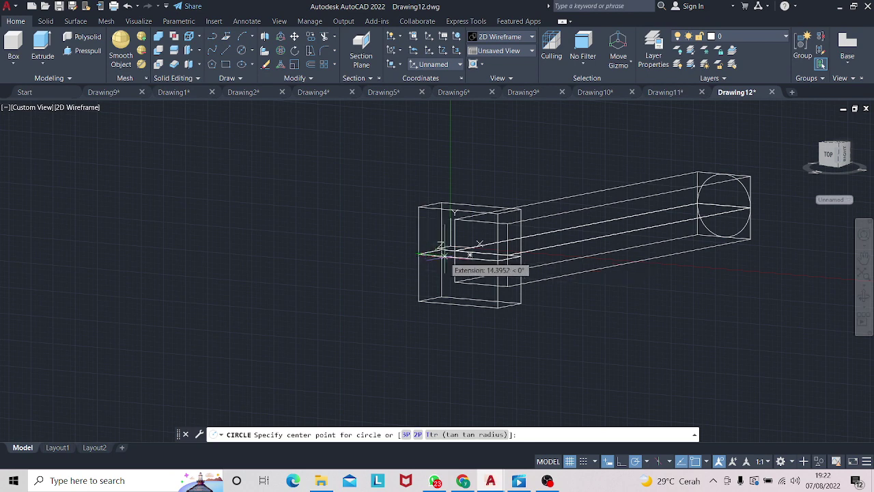
pyautogui.click(457, 255)
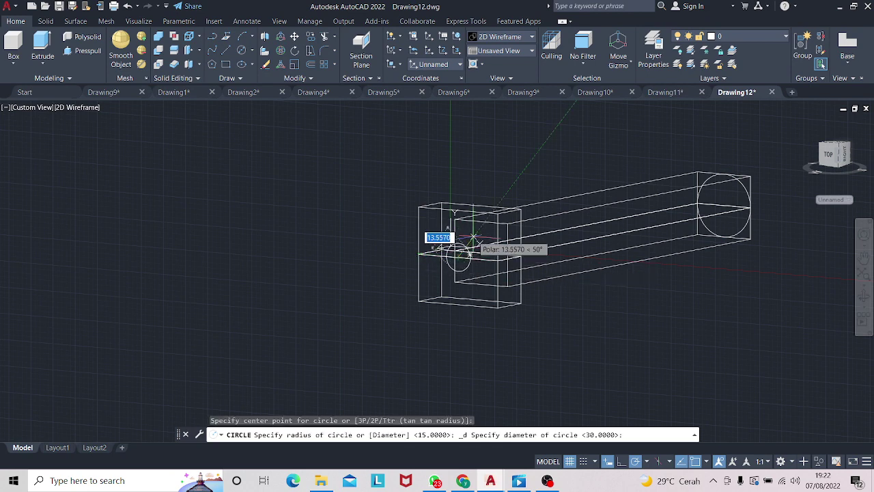
pyautogui.write('45')
pyautogui.press('Return')
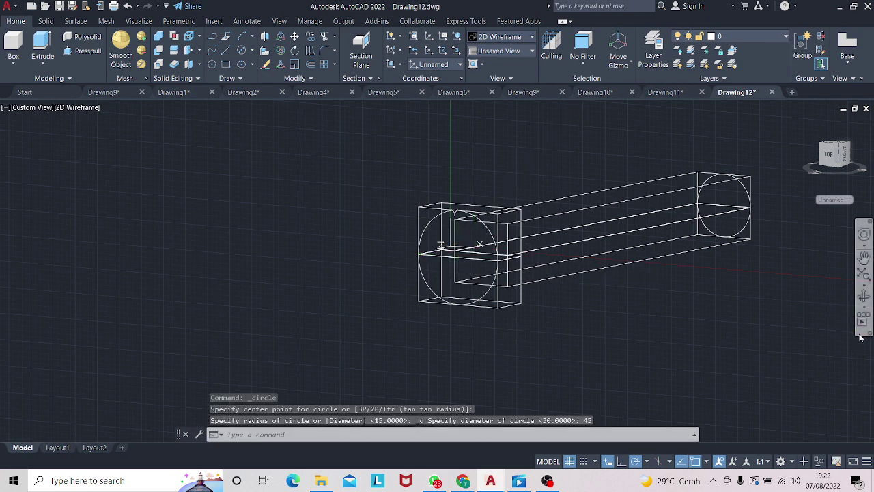
pyautogui.click(864, 299)
pyautogui.moveTo(767, 280)
pyautogui.mouseDown()
pyautogui.moveTo(634, 261)
pyautogui.moveTo(615, 275)
pyautogui.mouseUp()
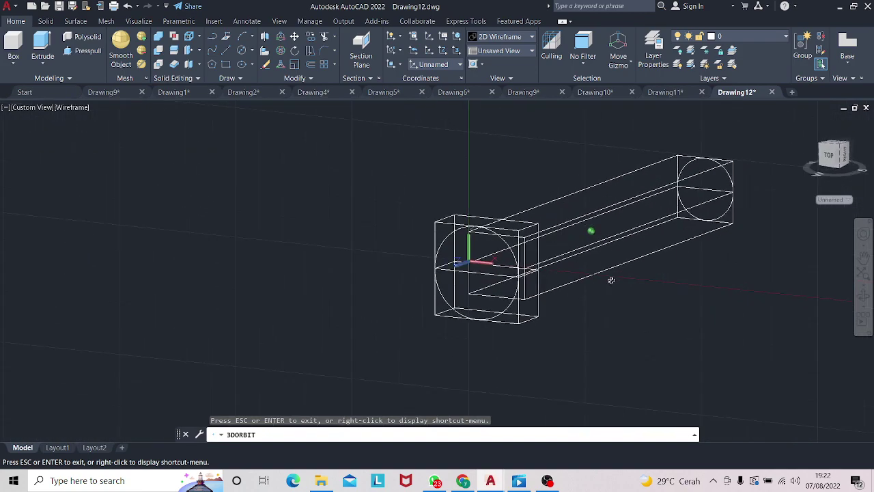
pyautogui.press('Escape')
# - Press-pull the area inside the front circle, then undo that extrusion
pyautogui.click(93, 51)
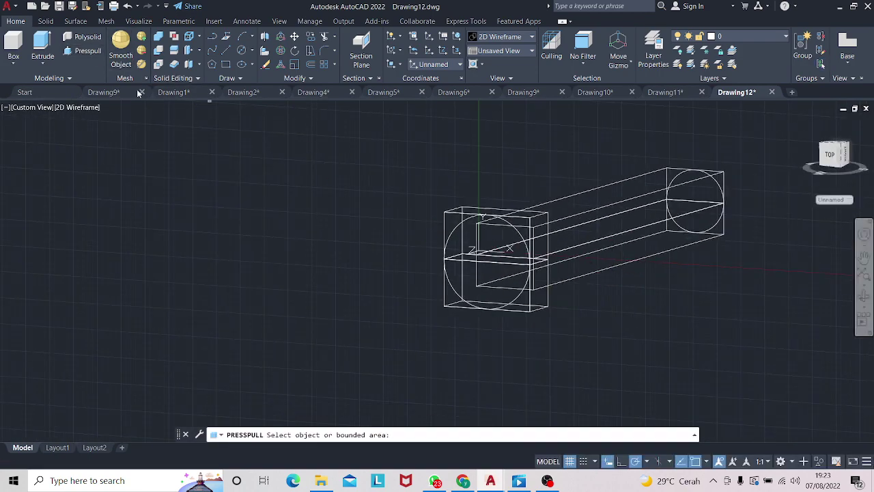
pyautogui.click(525, 233)
pyautogui.click(619, 202)
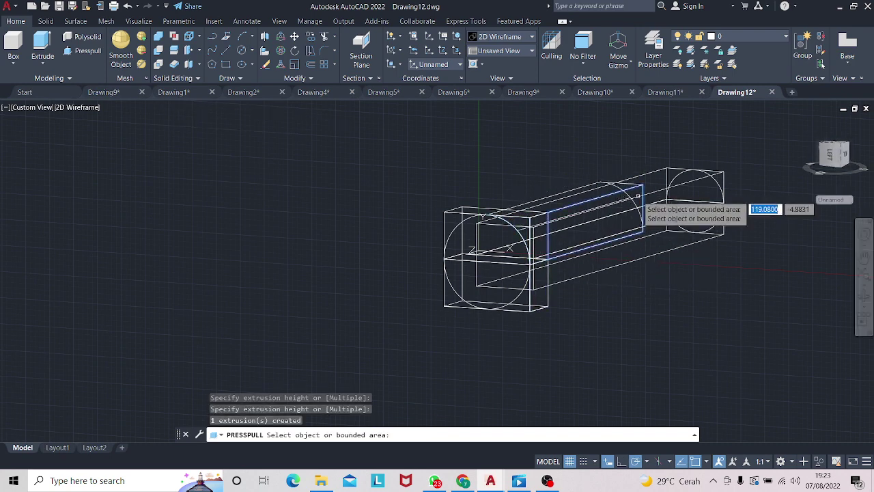
pyautogui.hotkey('ctrl', 'z')
pyautogui.press('Escape')
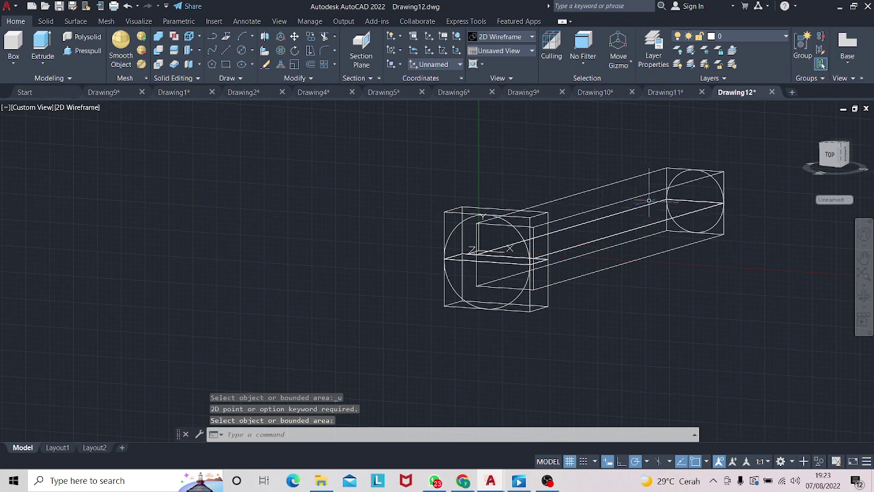
pyautogui.press('Return')
pyautogui.hotkey('ctrl', 'z')
# - Try a longer press-pull of the box's end face and undo it
pyautogui.click(88, 52)
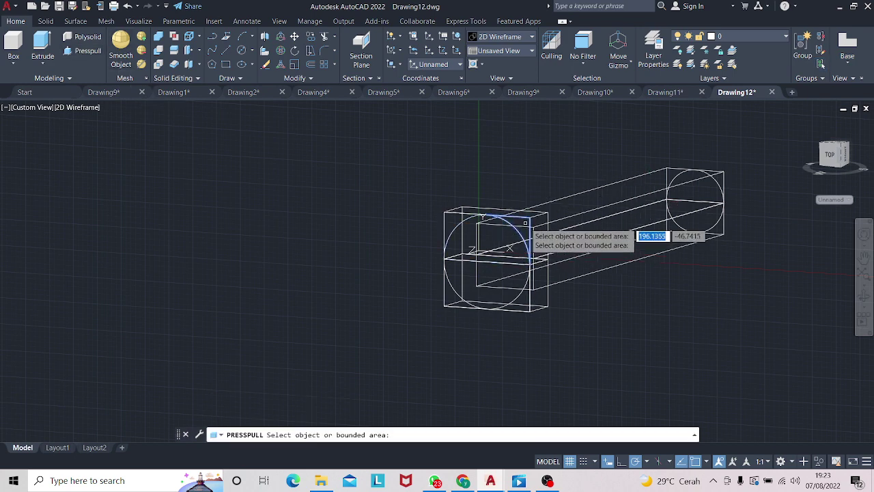
pyautogui.click(527, 230)
pyautogui.click(797, 169)
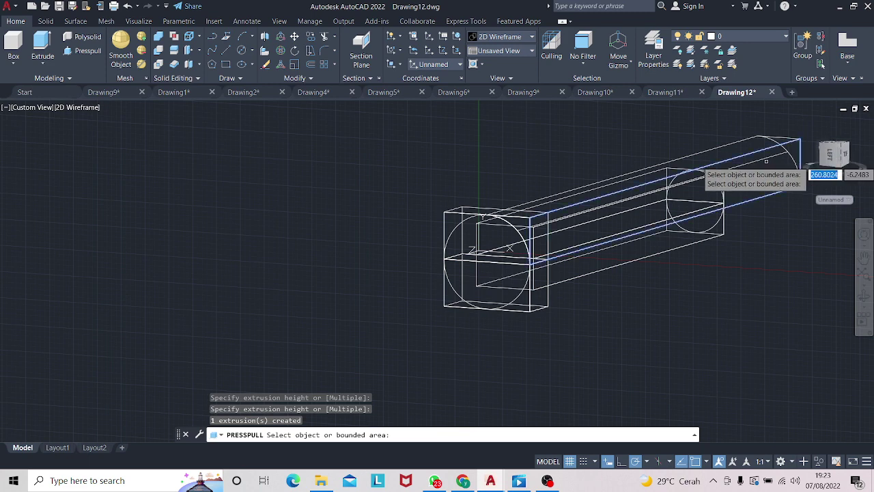
pyautogui.hotkey('ctrl', 'z')
pyautogui.press('Escape')
pyautogui.hotkey('ctrl', 'z')
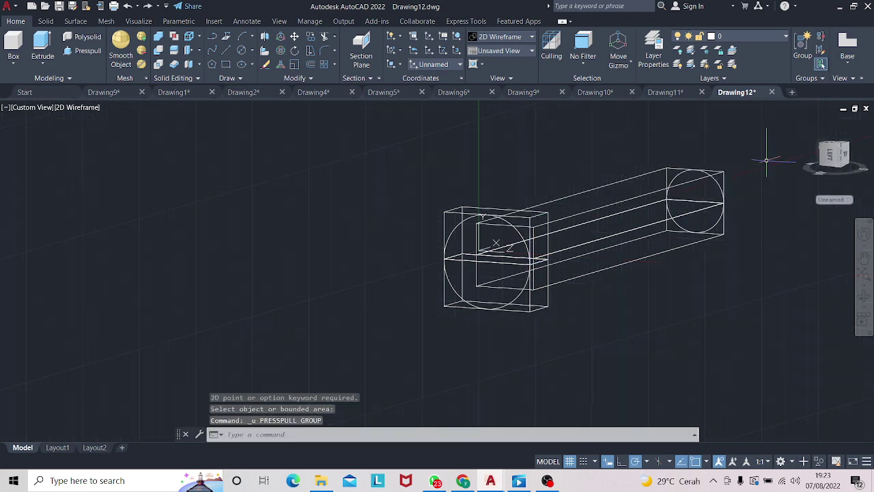
# - Press-pull the area inside the 45 circle into a cylinder and extend its circular face
pyautogui.click(79, 56)
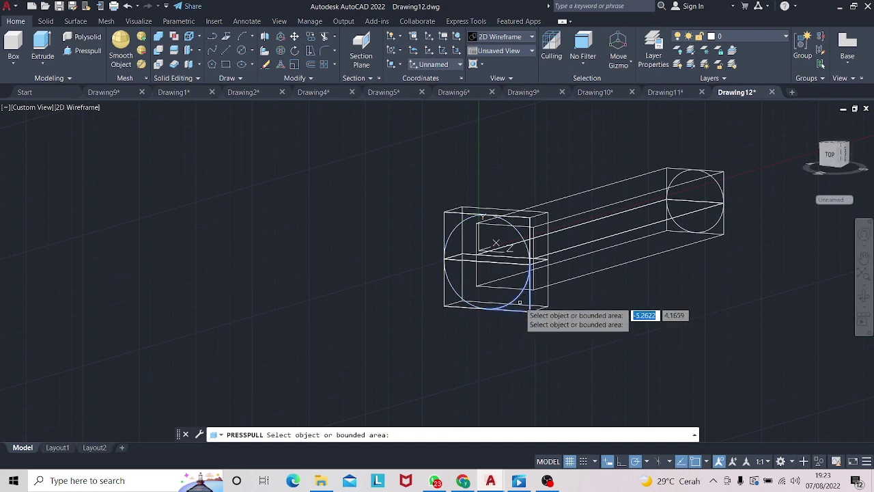
pyautogui.click(517, 300)
pyautogui.click(681, 304)
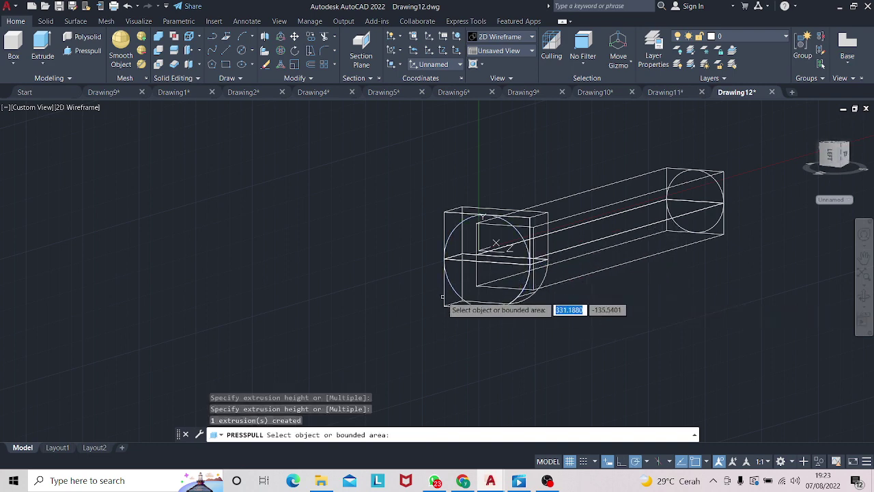
pyautogui.keyDown('shift'); pyautogui.moveTo(621, 221); pyautogui.dragTo(555, 325, button='middle'); pyautogui.keyUp('shift')
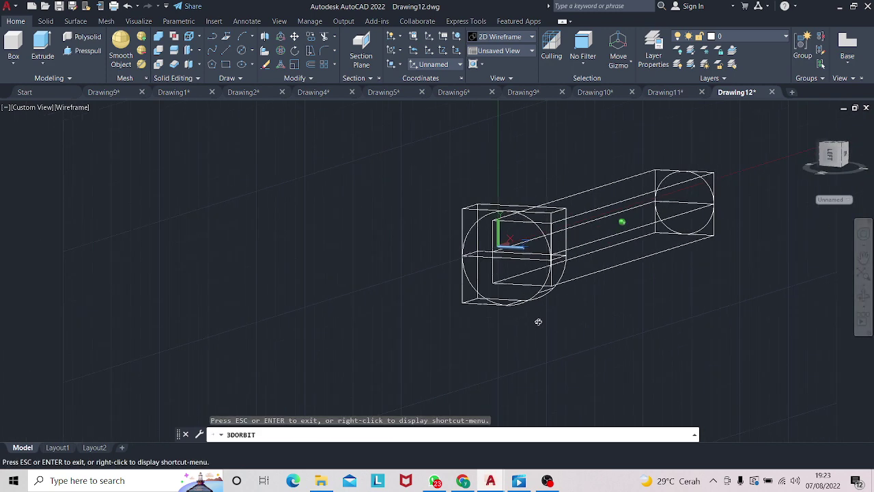
pyautogui.click(87, 52)
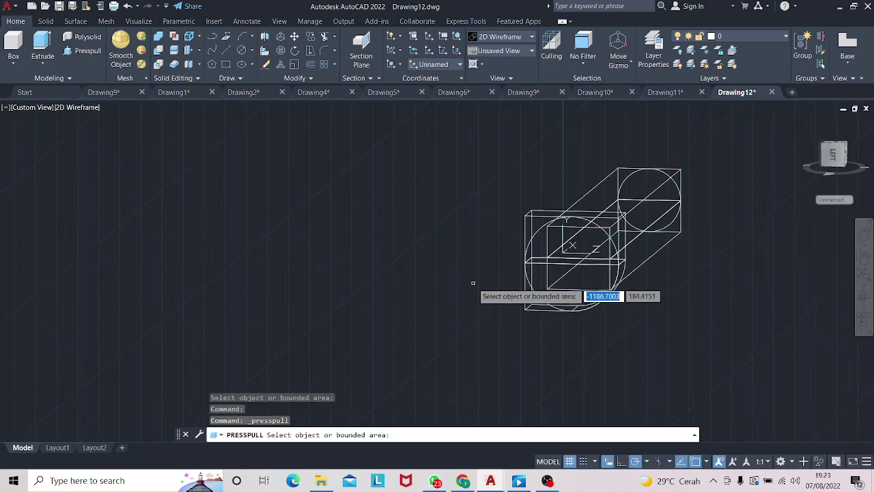
pyautogui.click(533, 297)
pyautogui.click(576, 262)
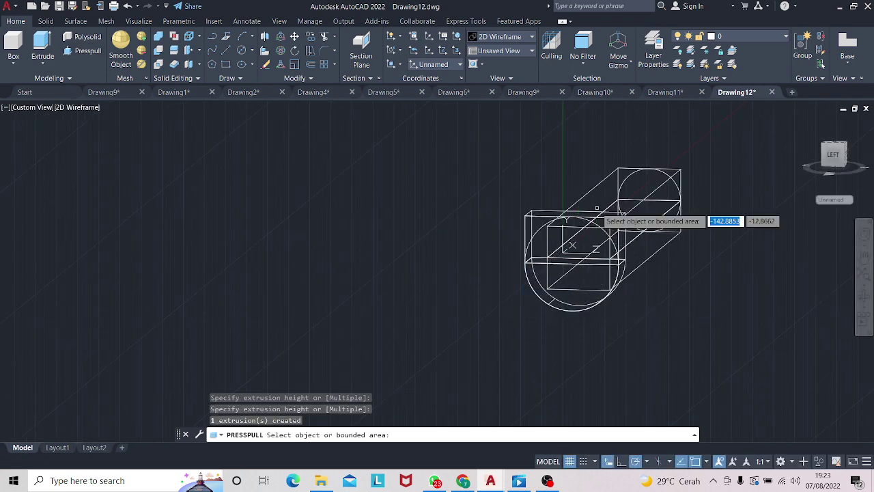
pyautogui.moveTo(854, 290)
pyautogui.keyDown('shift'); pyautogui.mouseDown(button='middle')
pyautogui.moveTo(765, 294)
pyautogui.moveTo(694, 283)
pyautogui.mouseUp(button='middle'); pyautogui.keyUp('shift')
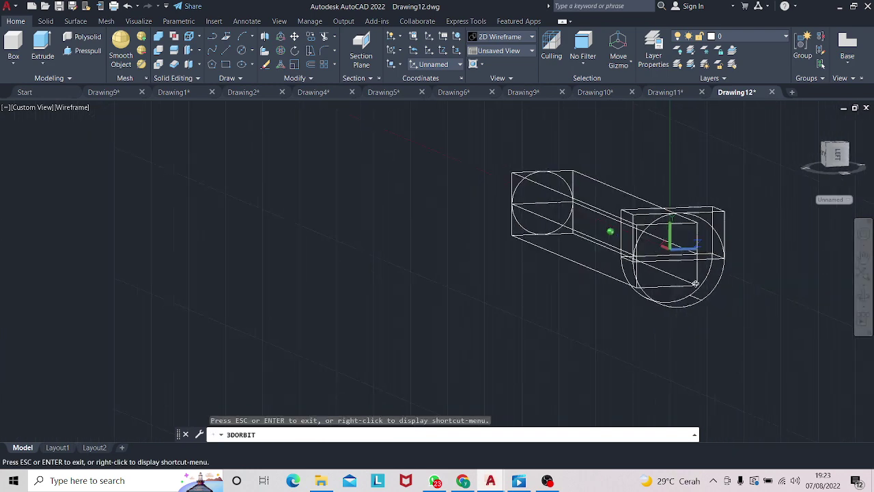
pyautogui.click(87, 51)
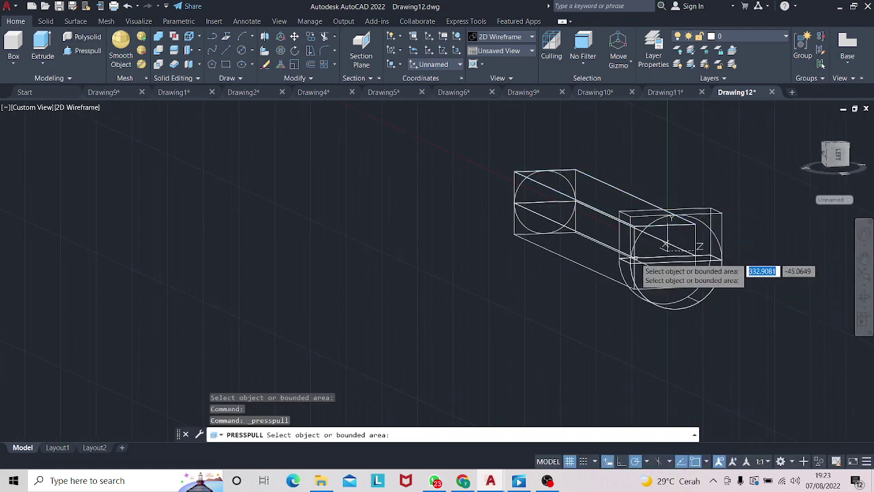
pyautogui.keyDown('shift'); pyautogui.moveTo(846, 300); pyautogui.dragTo(806, 286, button='middle'); pyautogui.keyUp('shift')
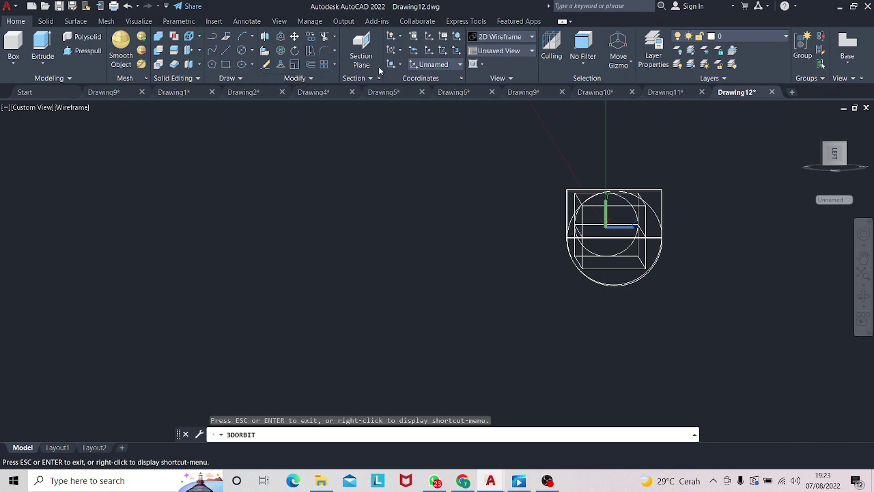
# - Align the UCS to a face of the model
pyautogui.click(396, 131)
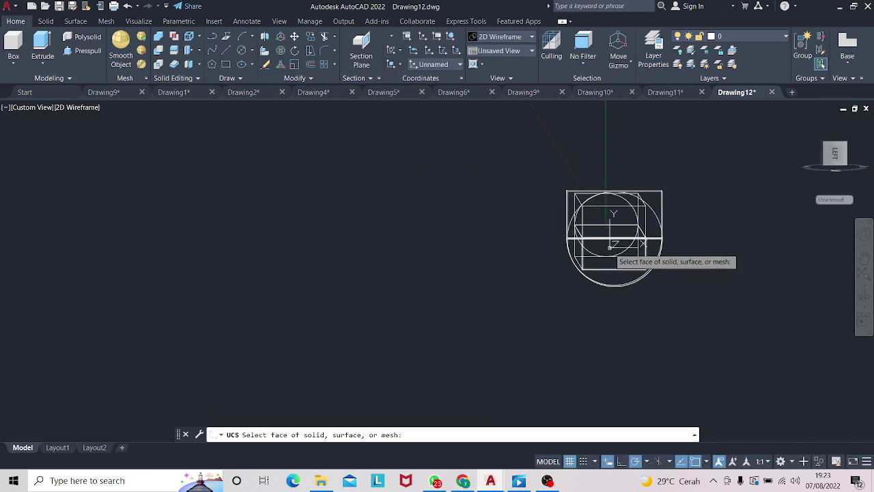
pyautogui.click(621, 264)
pyautogui.click(629, 279)
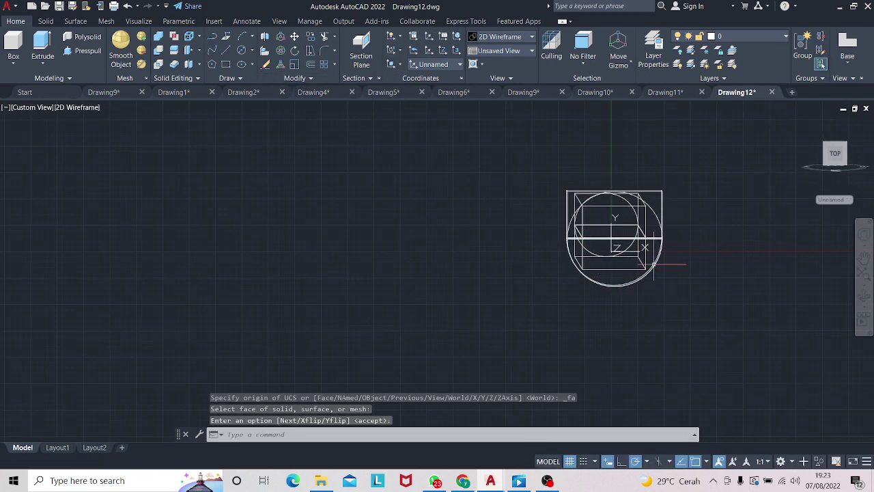
pyautogui.moveTo(747, 285)
pyautogui.keyDown('shift'); pyautogui.mouseDown(button='middle')
pyautogui.moveTo(776, 294)
pyautogui.moveTo(776, 303)
pyautogui.moveTo(733, 284)
pyautogui.moveTo(757, 292)
pyautogui.mouseUp(button='middle'); pyautogui.keyUp('shift')
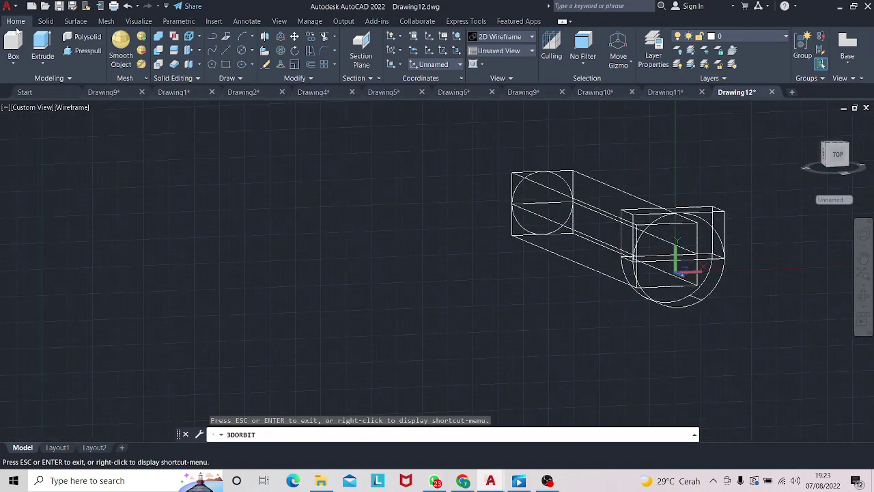
# - Press-pull the two circular end areas outward and orbit to inspect the extrusions
pyautogui.click(80, 52)
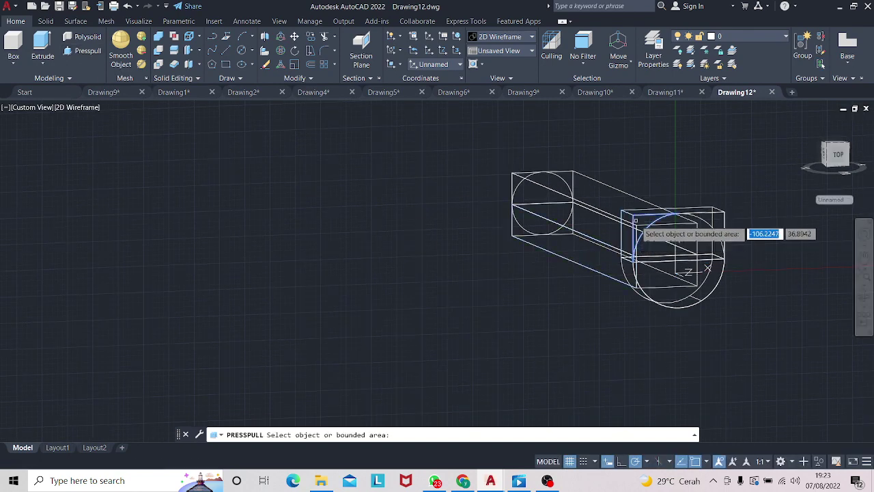
pyautogui.click(641, 230)
pyautogui.click(501, 138)
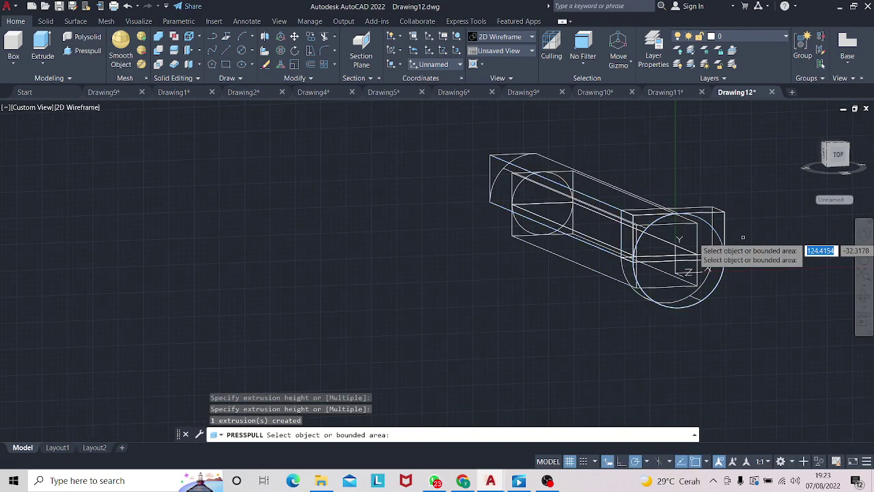
pyautogui.click(83, 52)
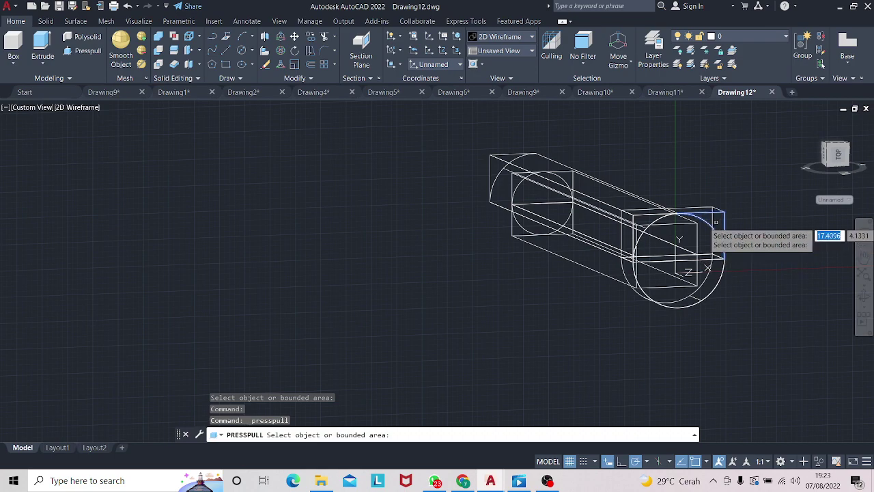
pyautogui.click(683, 232)
pyautogui.click(623, 155)
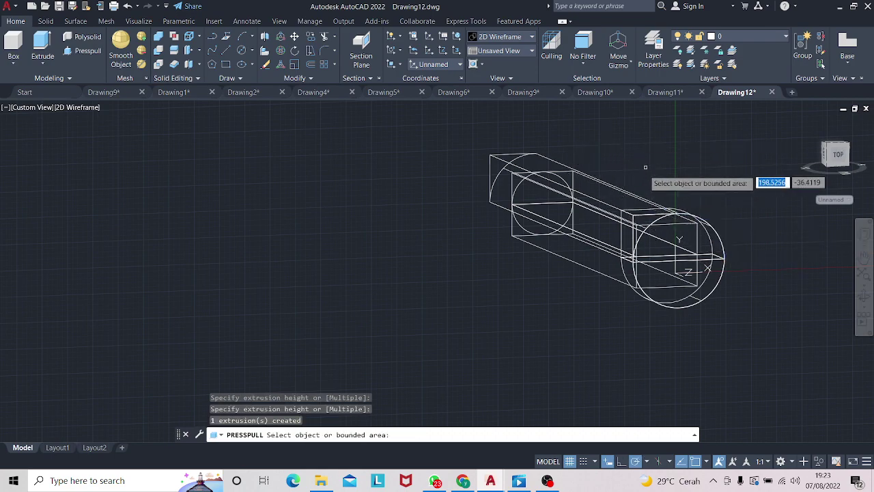
pyautogui.click(864, 294)
pyautogui.moveTo(710, 287)
pyautogui.mouseDown()
pyautogui.moveTo(729, 278)
pyautogui.moveTo(754, 289)
pyautogui.mouseUp()
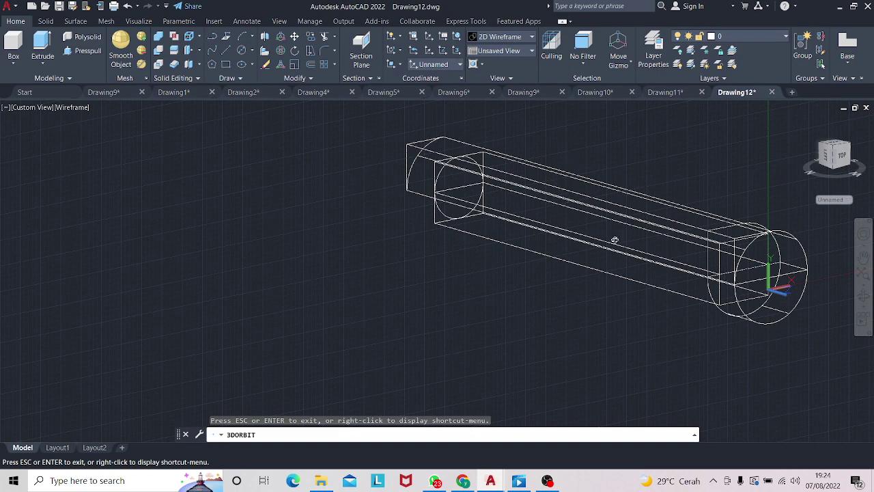
pyautogui.press('Escape')
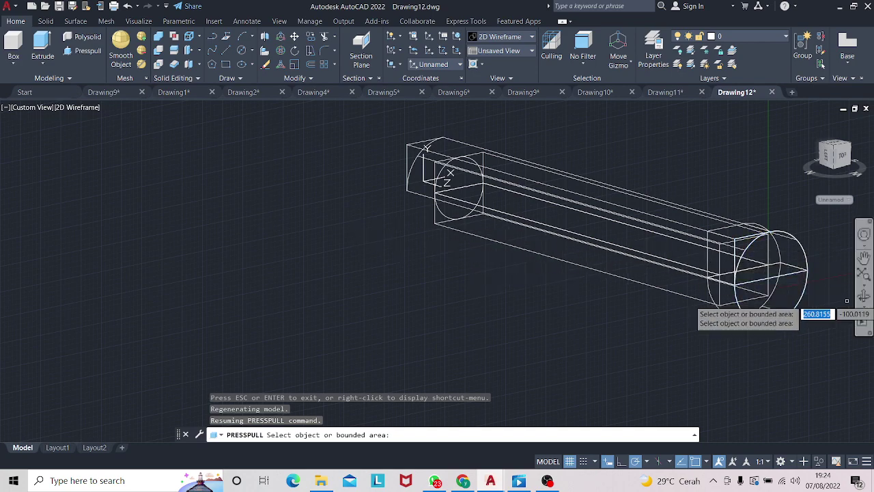
pyautogui.moveTo(863, 302)
pyautogui.keyDown('shift'); pyautogui.mouseDown(button='middle')
pyautogui.moveTo(774, 291)
pyautogui.moveTo(804, 292)
pyautogui.mouseUp(button='middle'); pyautogui.keyUp('shift')
pyautogui.write('sub')
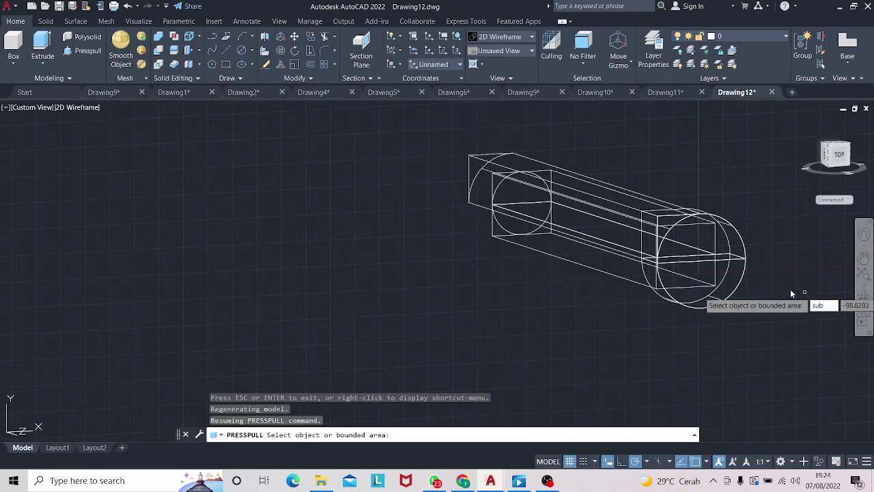
# - Start SUBTRACT on the cylinder and box, cancel it, and undo the last two extrusions
pyautogui.press('Escape')
pyautogui.write('si')
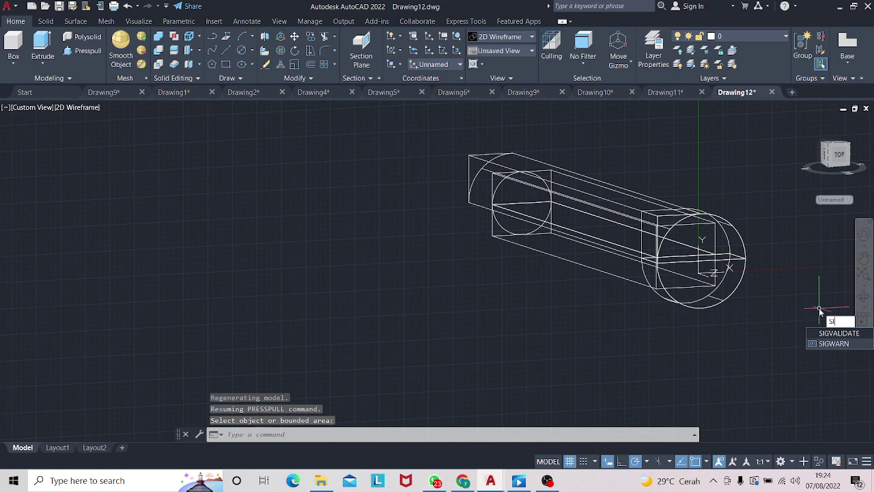
pyautogui.write('ub')
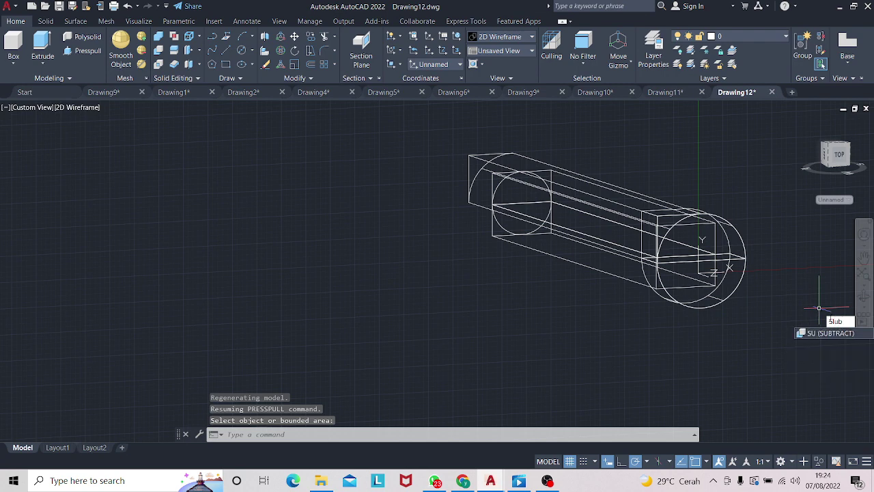
pyautogui.click(844, 334)
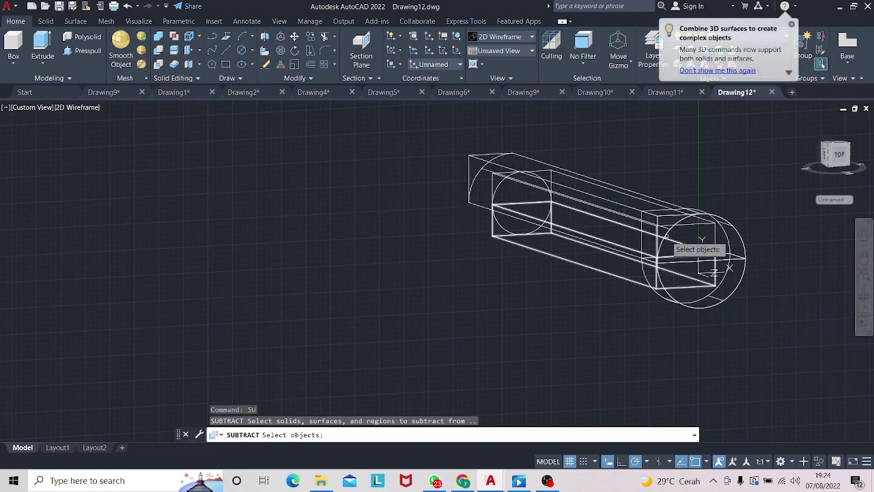
pyautogui.click(730, 229)
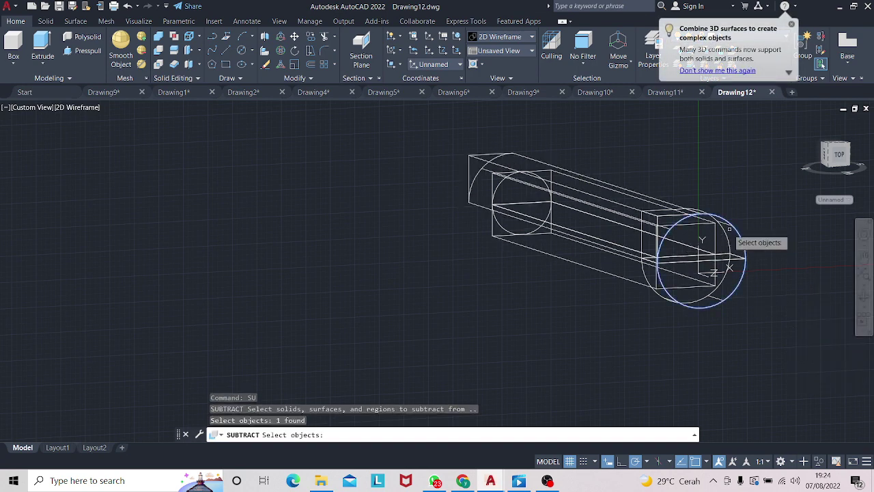
pyautogui.click(659, 217)
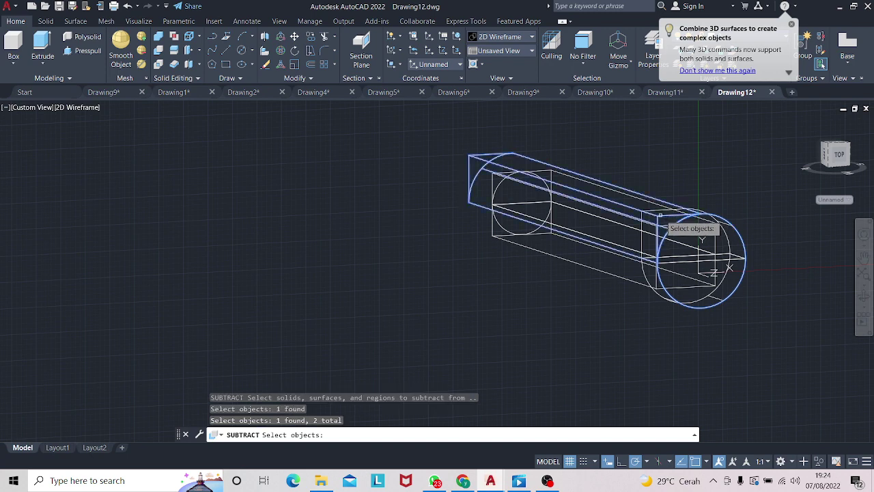
pyautogui.press('Return')
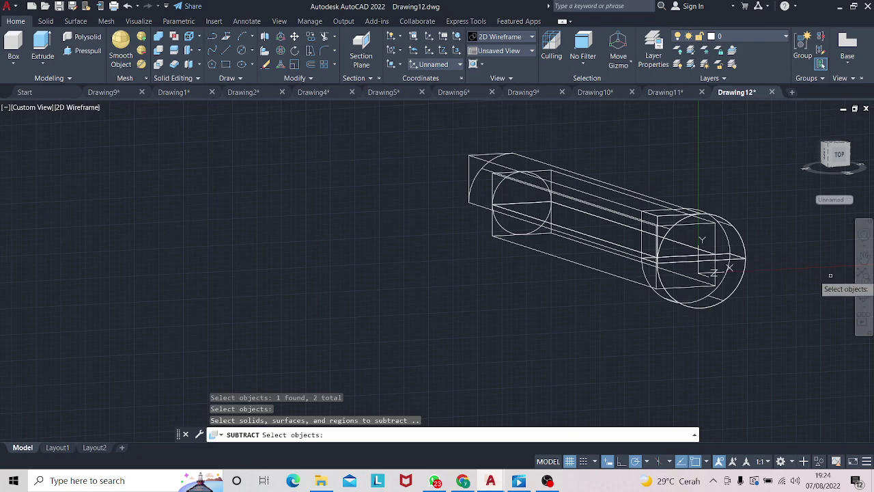
pyautogui.press('Escape')
pyautogui.hotkey('ctrl', 'z')
pyautogui.hotkey('ctrl', 'z')
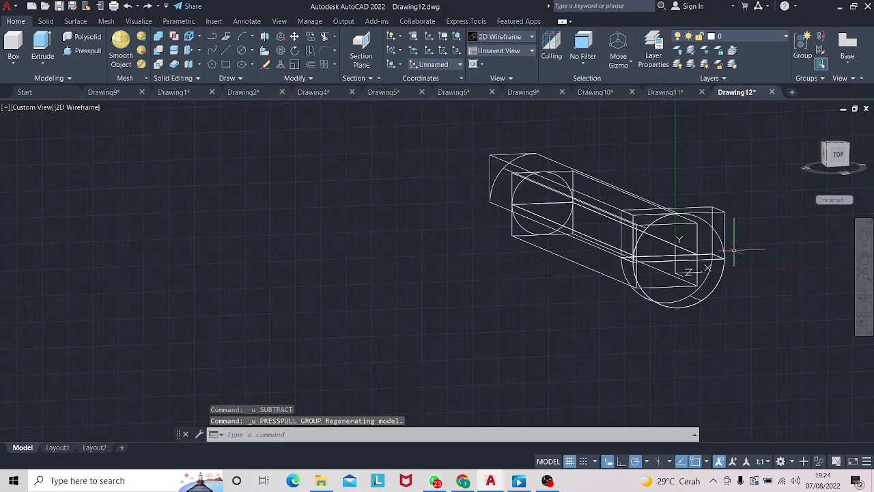
pyautogui.hotkey('ctrl', 'z')
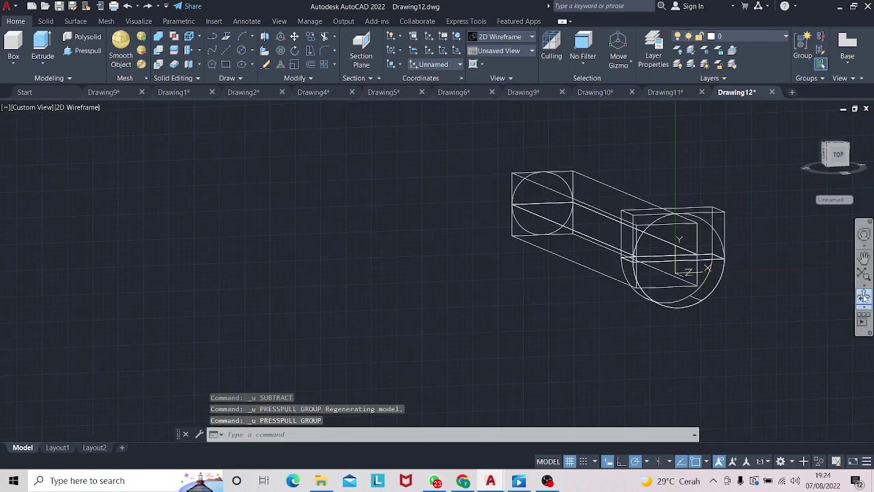
pyautogui.click(863, 295)
pyautogui.moveTo(846, 300)
pyautogui.mouseDown()
pyautogui.moveTo(730, 311)
pyautogui.moveTo(575, 295)
pyautogui.moveTo(601, 297)
pyautogui.mouseUp()
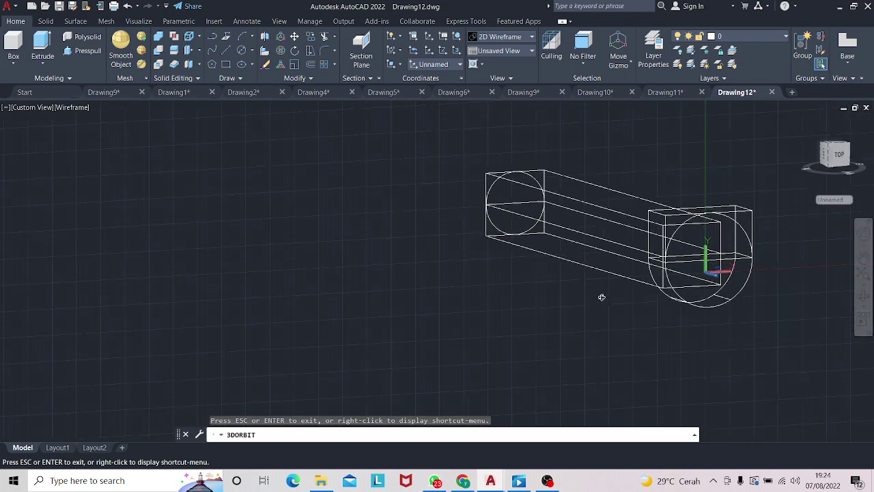
pyautogui.click(80, 52)
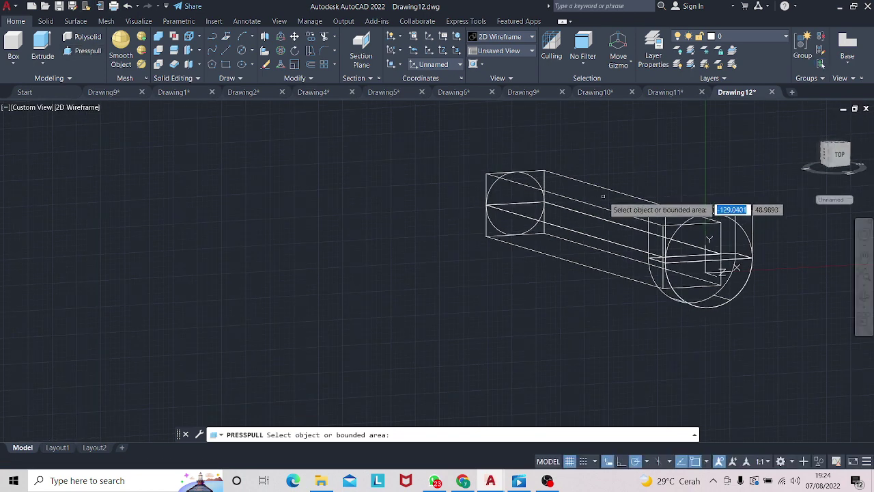
pyautogui.click(668, 224)
pyautogui.click(467, 188)
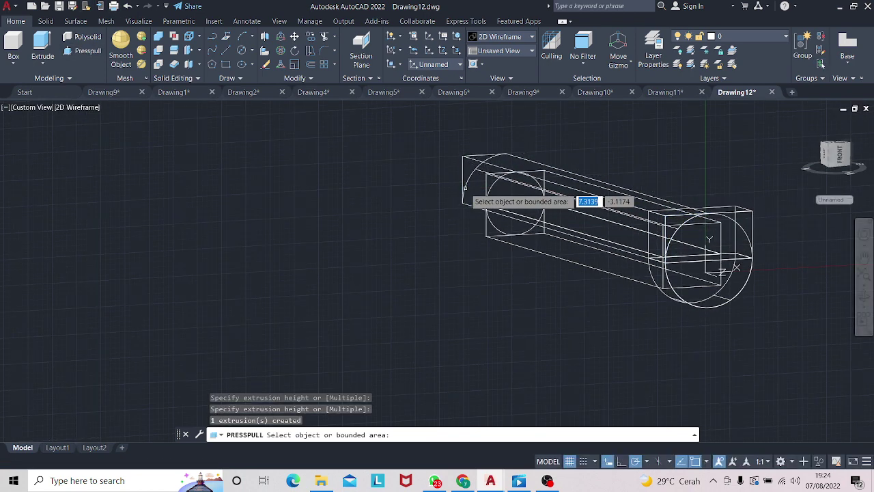
pyautogui.press('Return')
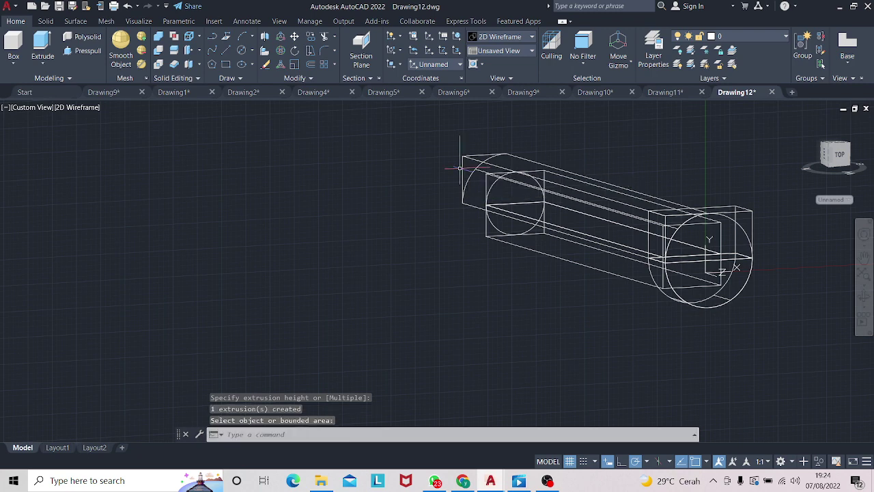
pyautogui.hotkey('ctrl', 'z')
pyautogui.click(94, 52)
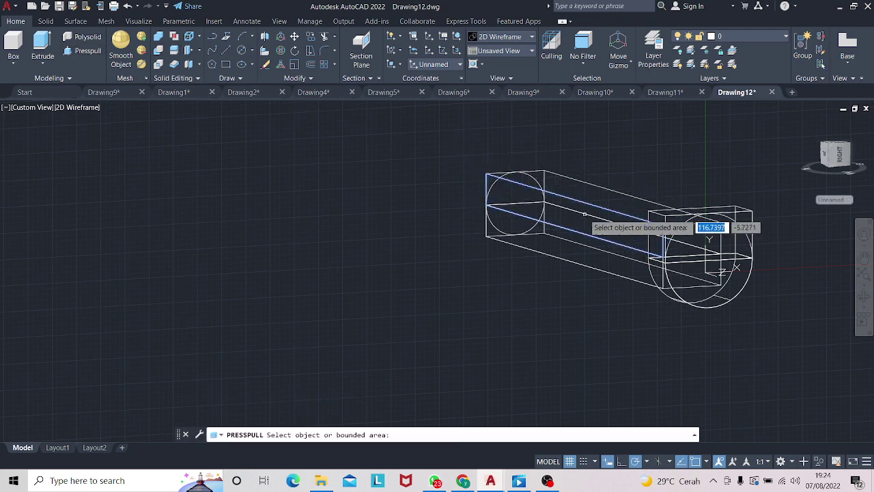
pyautogui.click(677, 224)
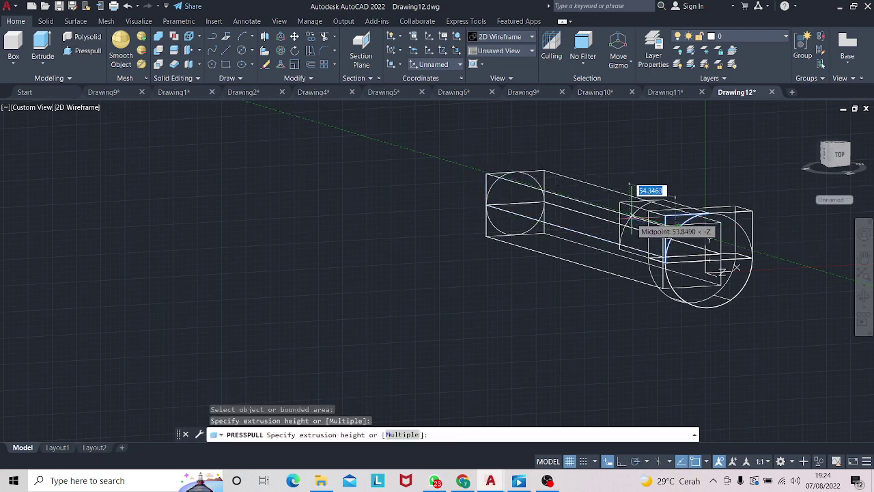
pyautogui.click(631, 217)
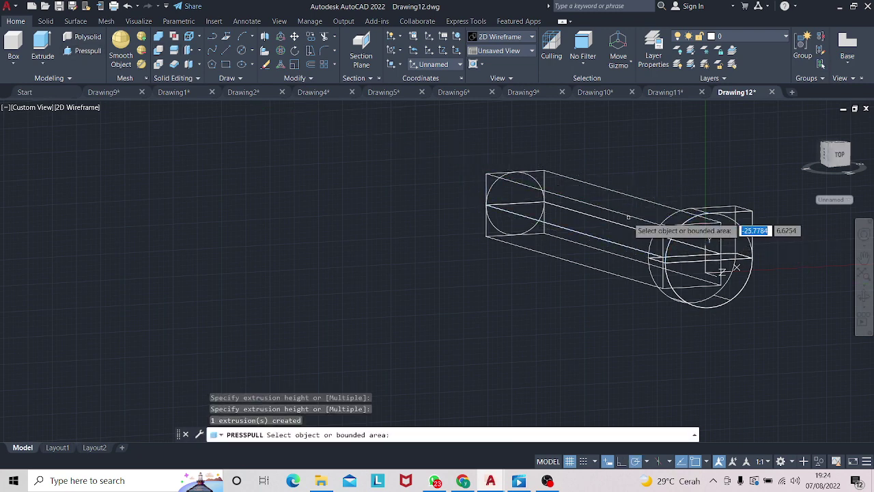
pyautogui.click(103, 58)
pyautogui.click(696, 225)
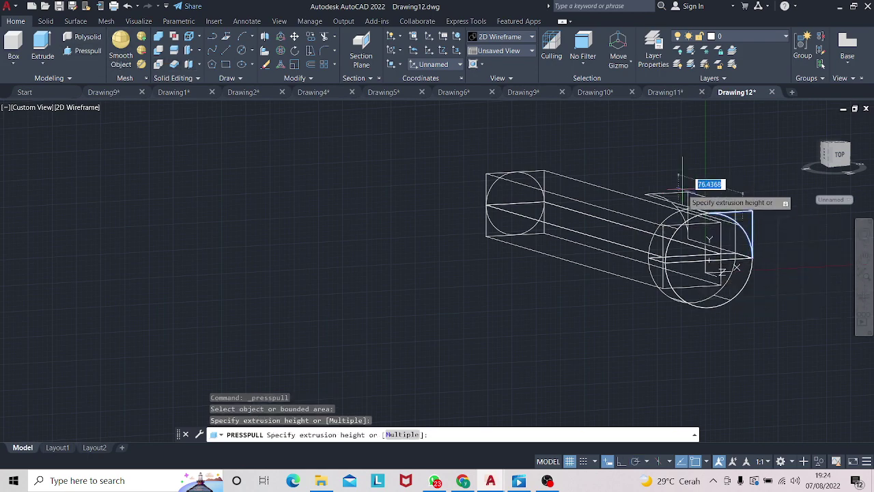
pyautogui.click(682, 179)
pyautogui.keyDown('shift'); pyautogui.moveTo(839, 294); pyautogui.dragTo(696, 276, button='middle'); pyautogui.keyUp('shift')
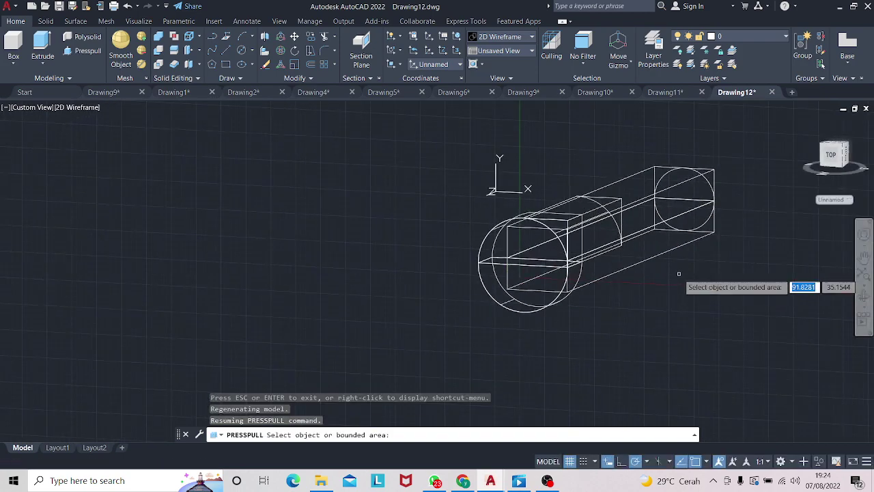
pyautogui.hotkey('ctrl', 'z')
pyautogui.press('Escape')
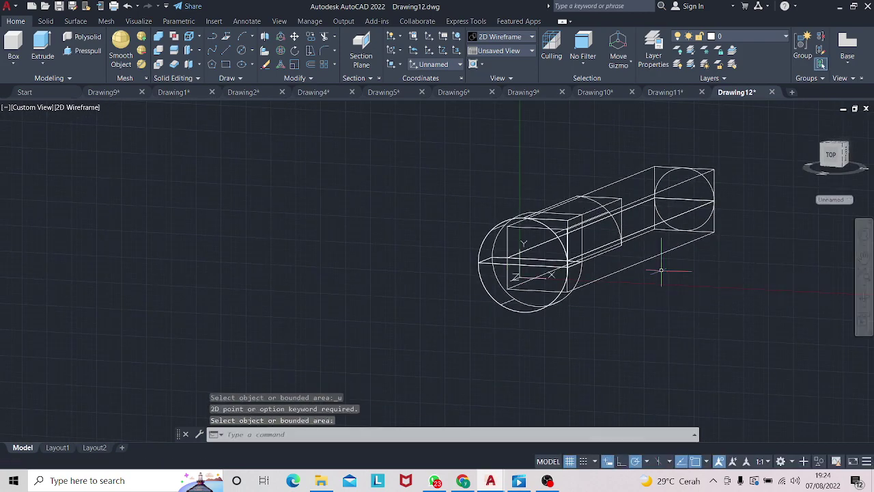
pyautogui.hotkey('ctrl', 'z')
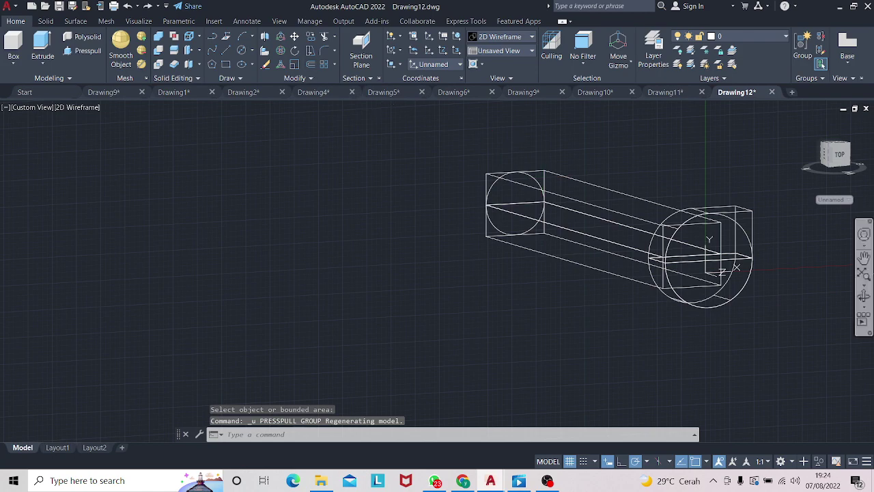
pyautogui.click(863, 299)
pyautogui.moveTo(785, 294); pyautogui.dragTo(676, 277)
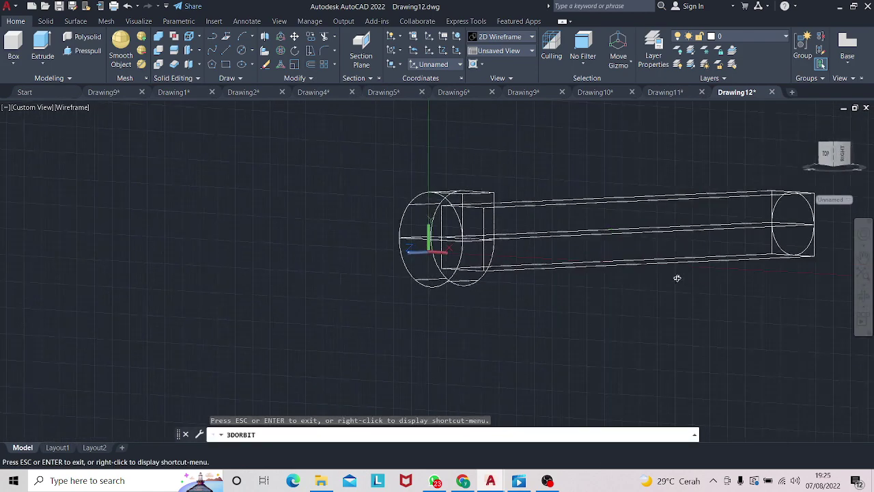
pyautogui.click(87, 55)
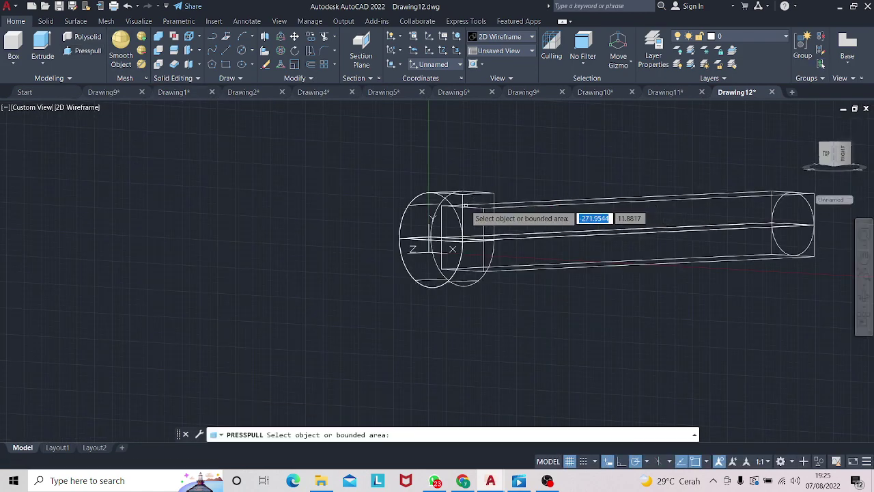
pyautogui.click(430, 217)
pyautogui.click(505, 226)
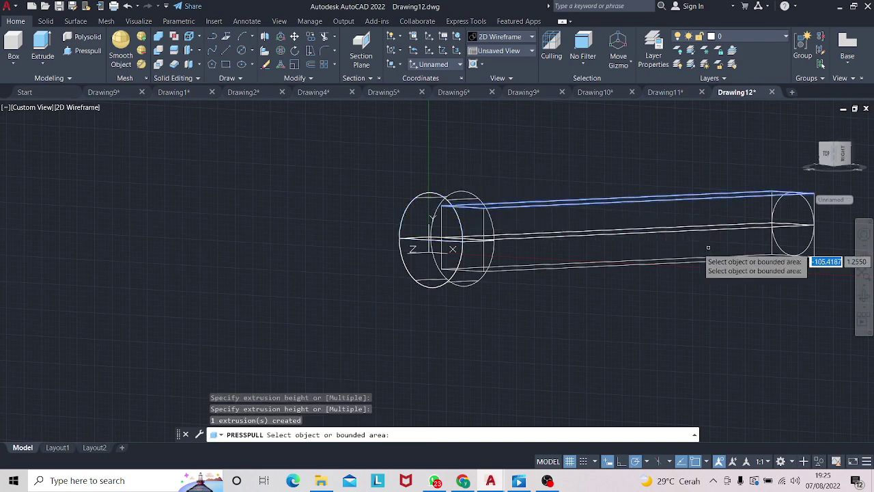
pyautogui.click(863, 298)
pyautogui.moveTo(806, 301)
pyautogui.mouseDown()
pyautogui.moveTo(634, 302)
pyautogui.moveTo(735, 311)
pyautogui.moveTo(603, 306)
pyautogui.mouseUp()
pyautogui.press('Escape')
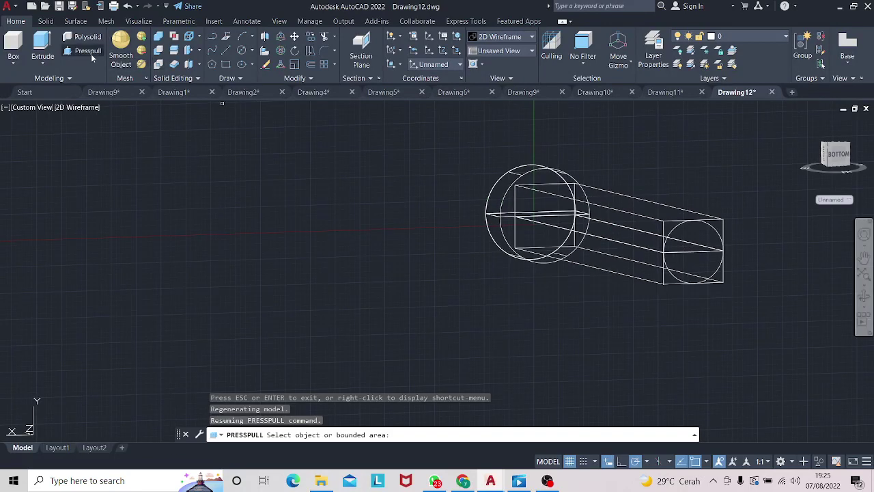
pyautogui.click(91, 53)
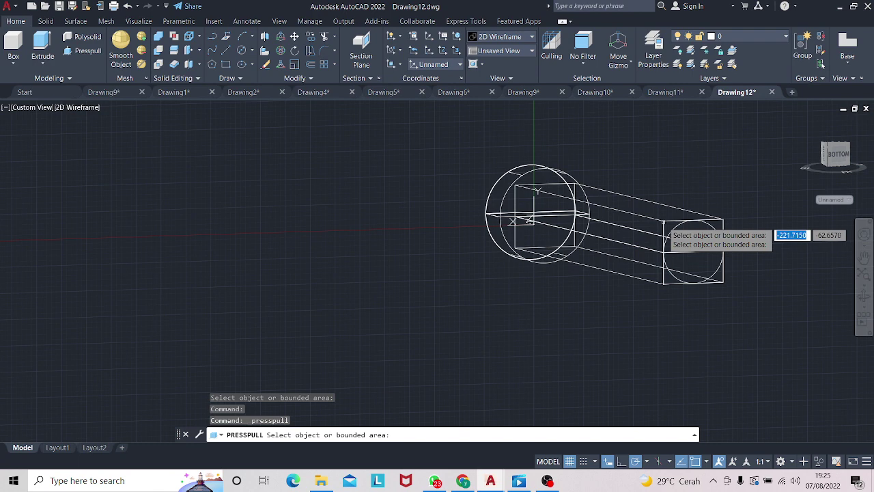
pyautogui.press('Return')
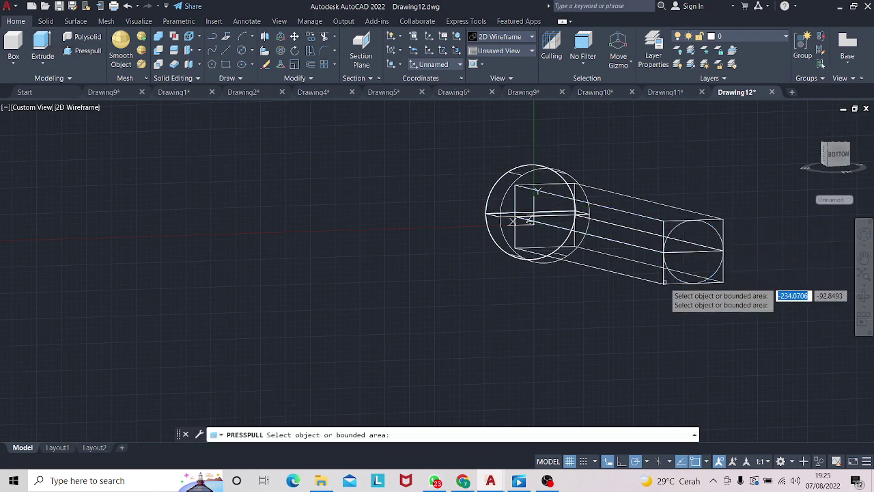
pyautogui.scroll(4, 664, 278)
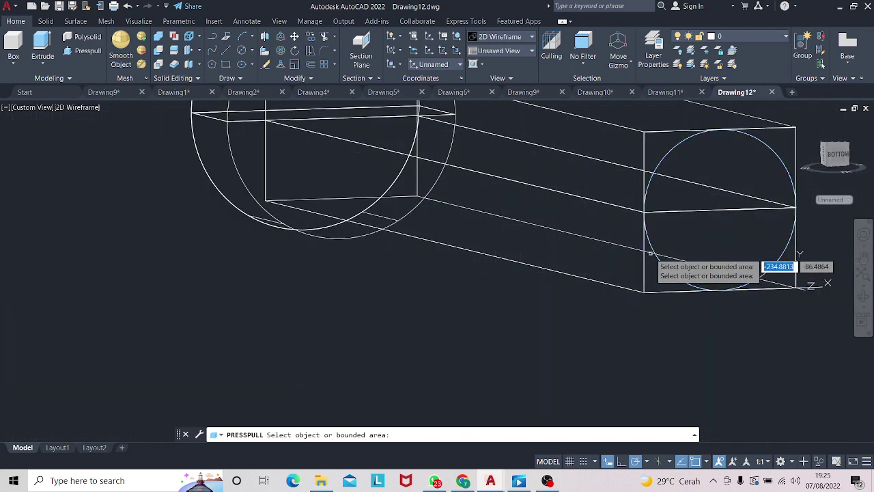
pyautogui.click(650, 252)
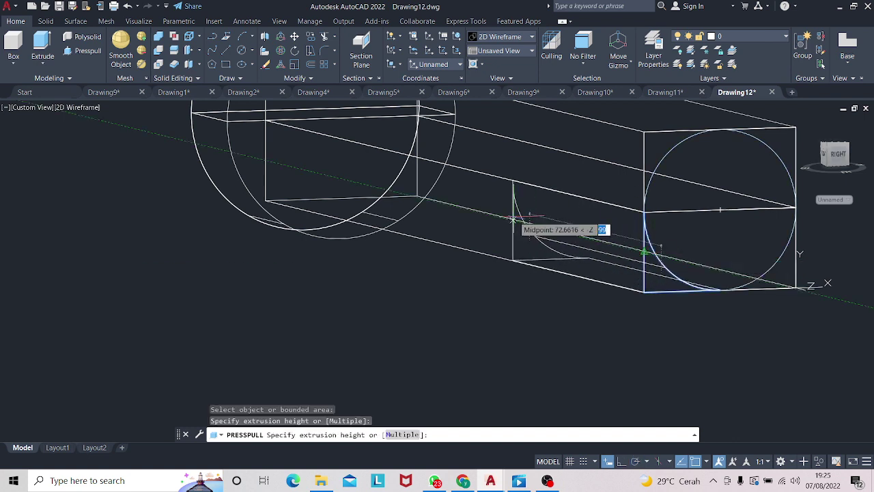
pyautogui.click(514, 211)
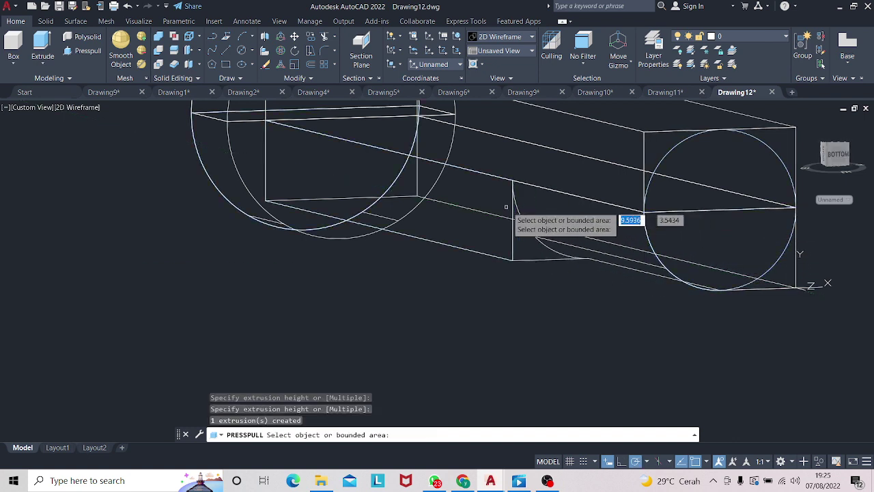
pyautogui.press('Return')
pyautogui.hotkey('ctrl', 'z')
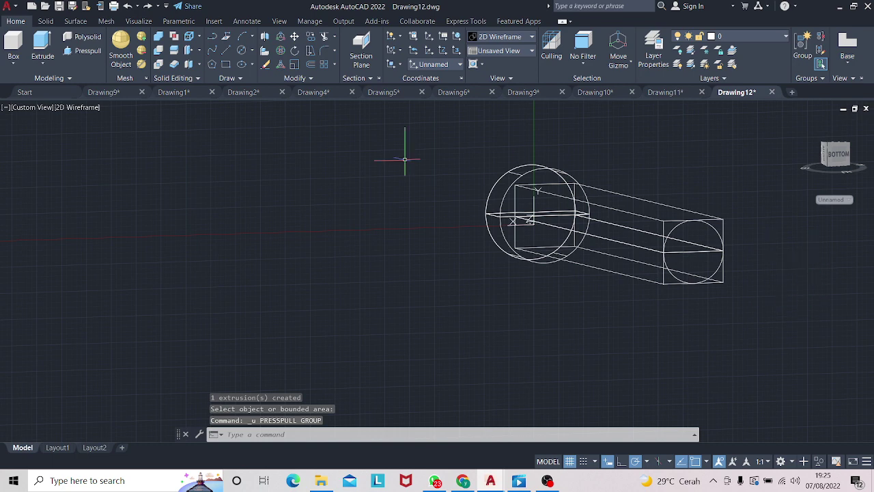
pyautogui.click(86, 51)
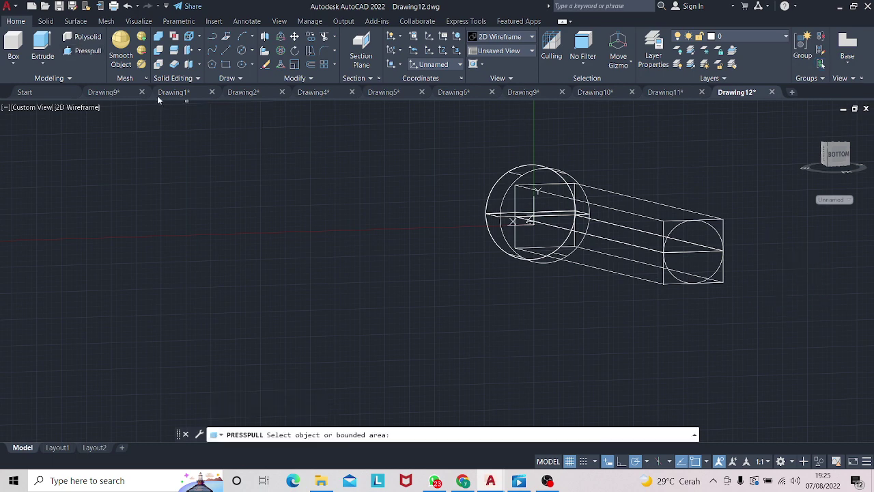
pyautogui.click(666, 92)
pyautogui.click(730, 90)
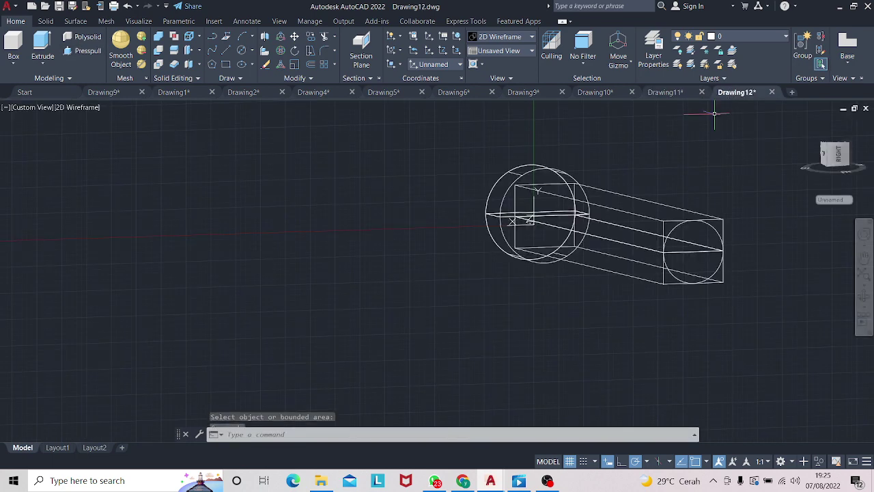
# - Press-pull the first two sections of the far-end circle 210 back to the collar
pyautogui.click(81, 51)
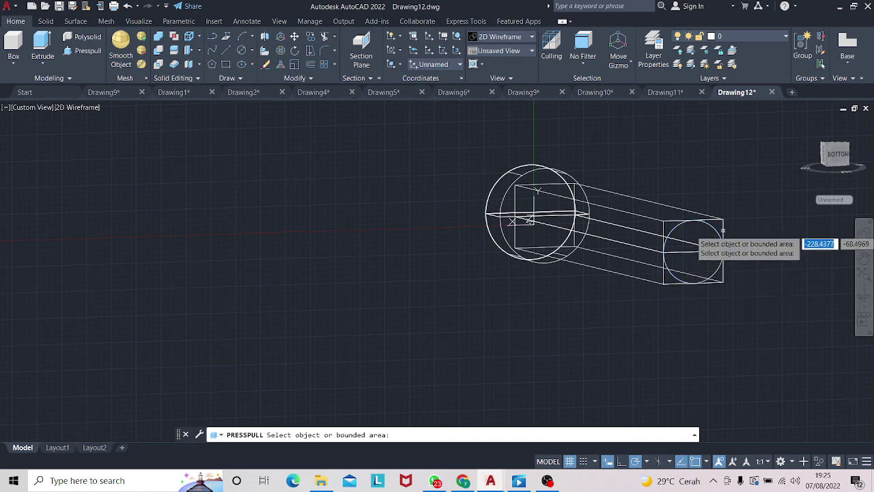
pyautogui.scroll(2, 716, 228)
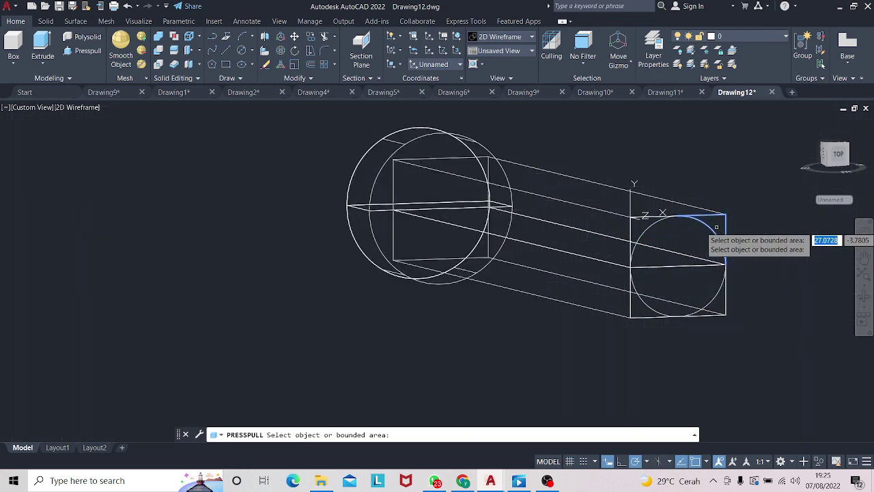
pyautogui.click(714, 225)
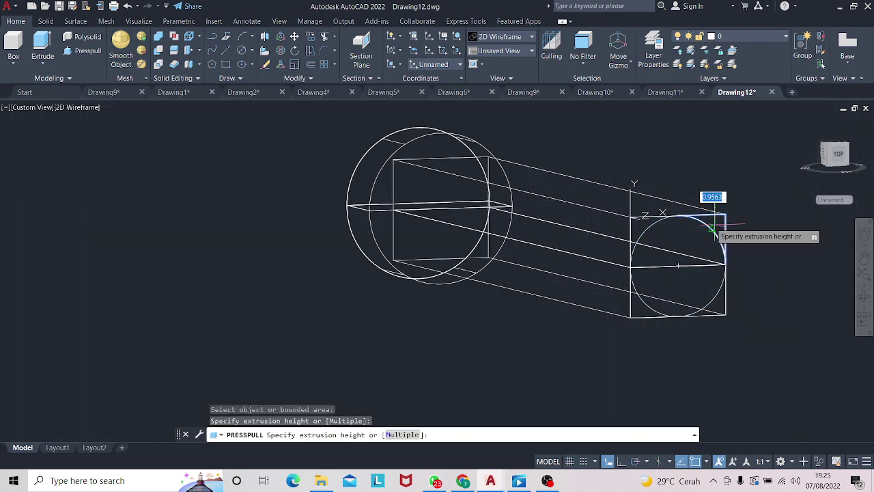
pyautogui.click(487, 181)
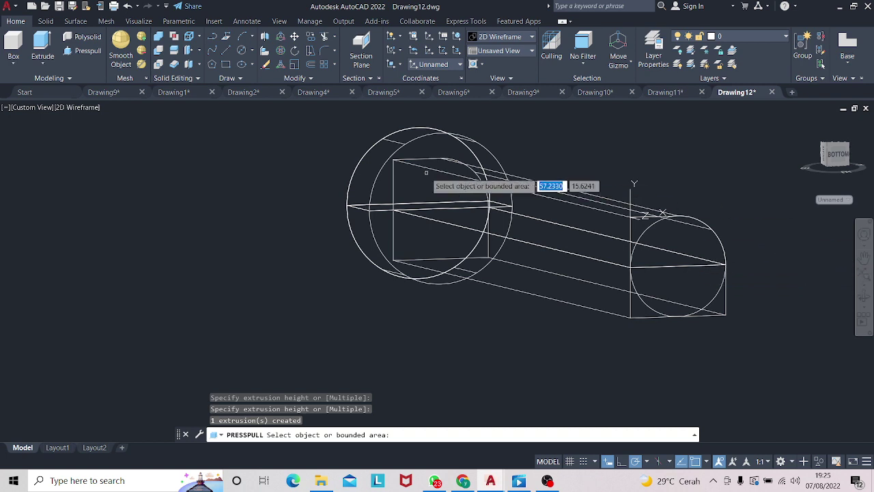
pyautogui.click(80, 51)
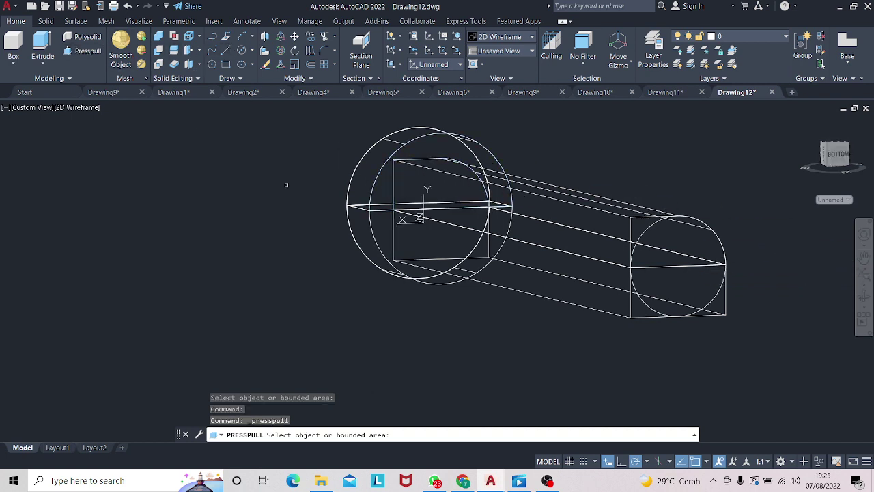
pyautogui.click(639, 305)
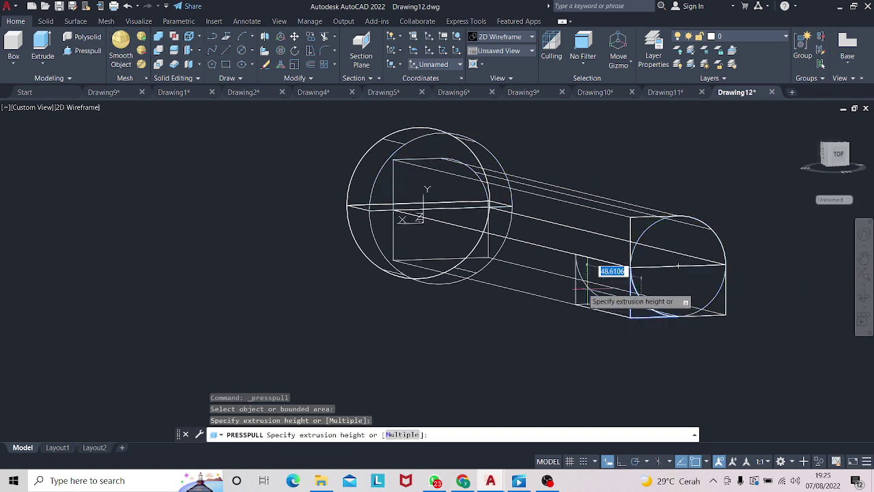
pyautogui.click(394, 233)
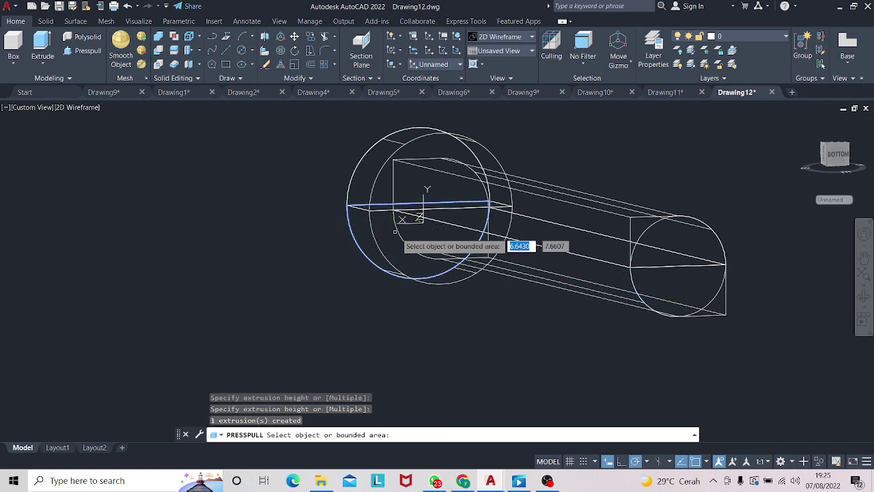
# - Press-pull the remaining two end-circle sections 210 to the collar and inspect the shaft
pyautogui.click(79, 54)
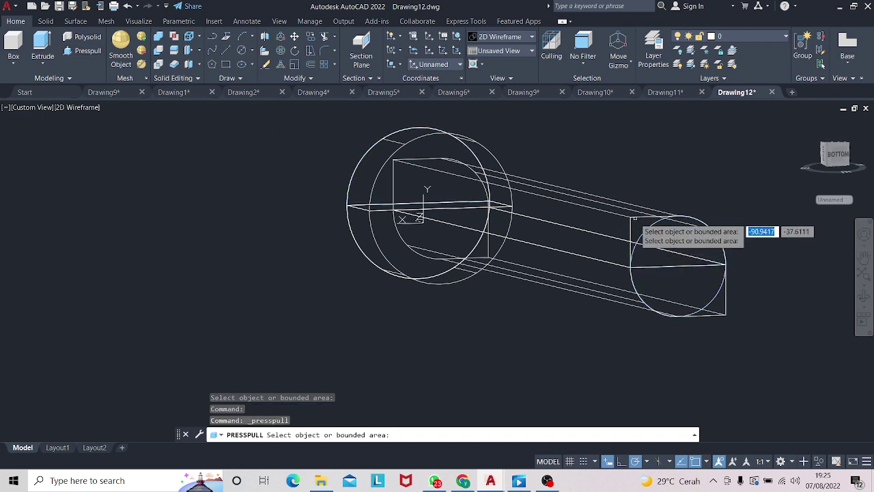
pyautogui.click(714, 300)
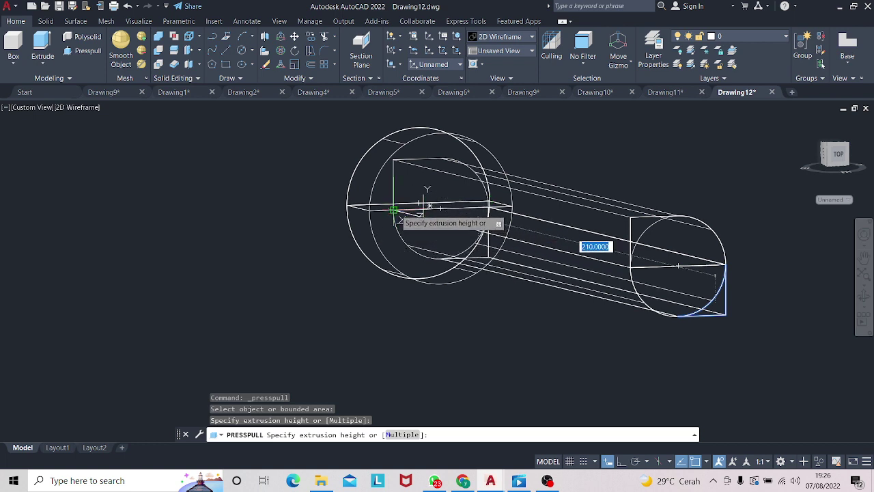
pyautogui.click(393, 209)
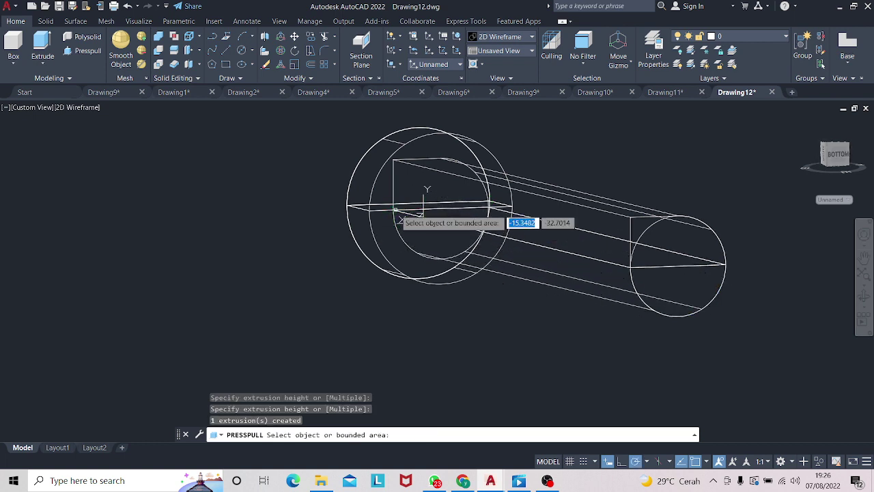
pyautogui.click(86, 55)
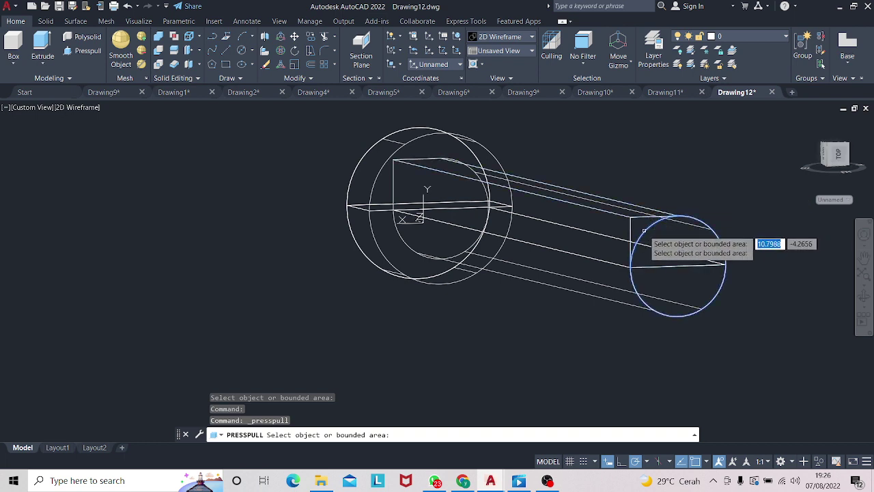
pyautogui.click(635, 240)
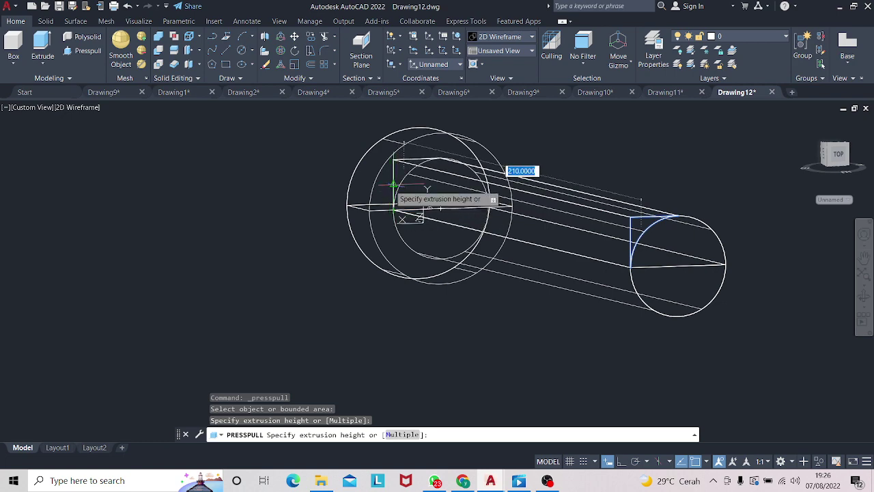
pyautogui.click(430, 205)
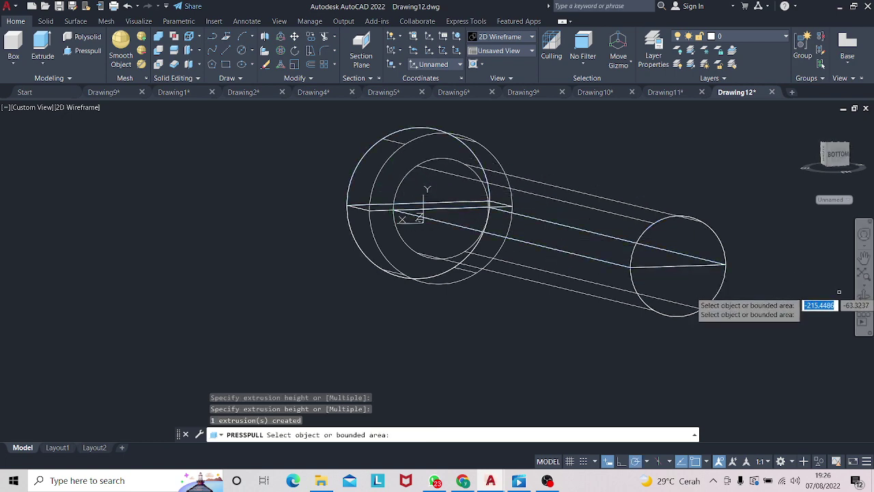
pyautogui.click(861, 297)
pyautogui.moveTo(658, 299)
pyautogui.mouseDown()
pyautogui.moveTo(611, 295)
pyautogui.moveTo(659, 293)
pyautogui.mouseUp()
pyautogui.press('Escape')
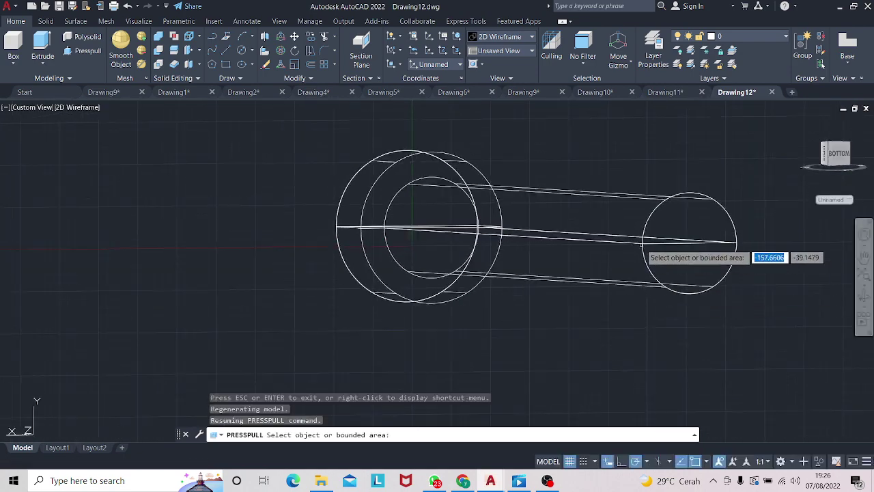
pyautogui.press('Return')
pyautogui.write('unio')
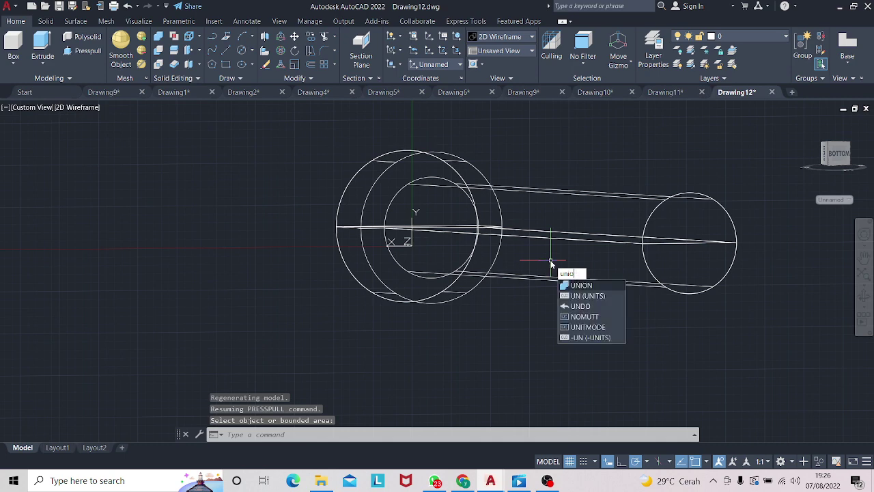
# - Union the far-end, shaft and collar pieces into one solid
pyautogui.write('n')
pyautogui.click(606, 285)
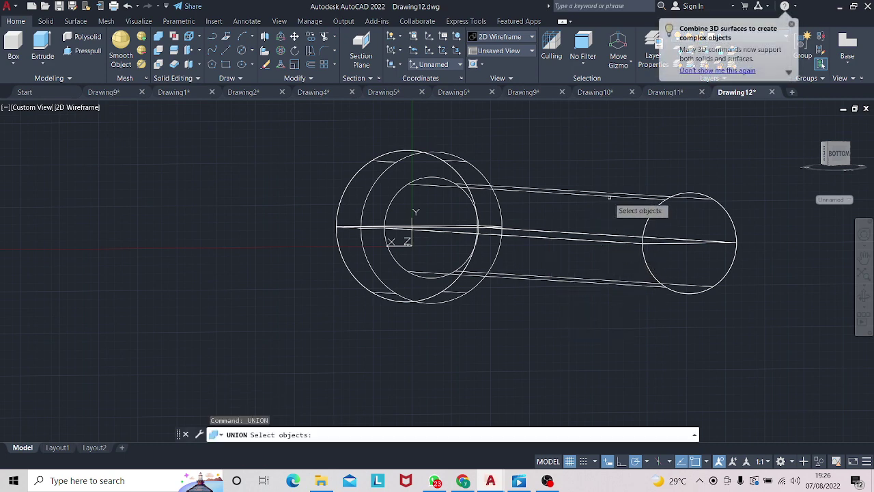
pyautogui.click(652, 211)
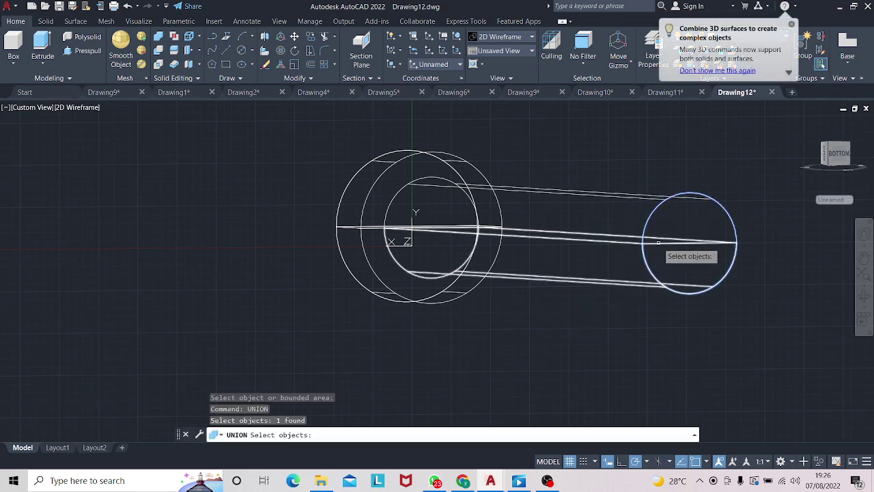
pyautogui.click(657, 239)
pyautogui.click(551, 190)
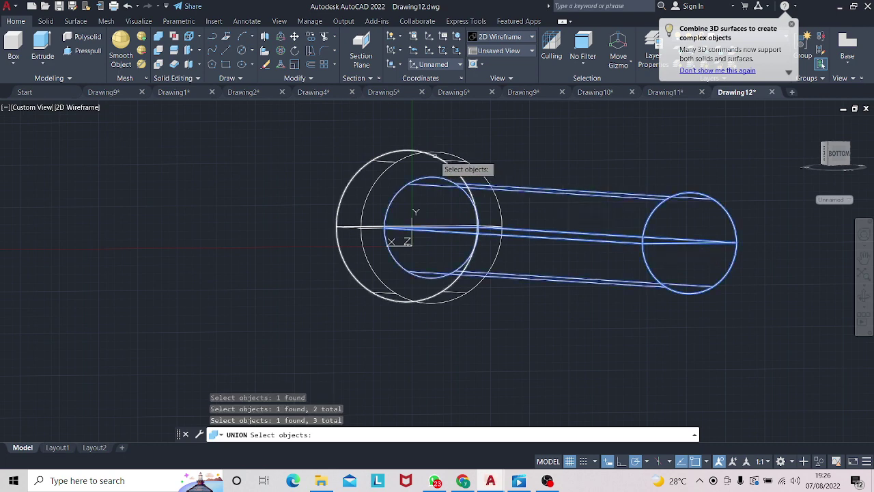
pyautogui.click(359, 223)
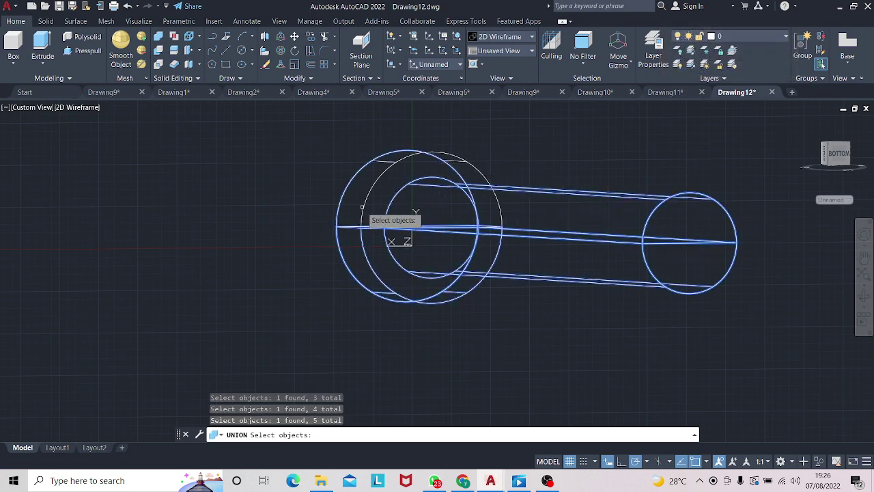
pyautogui.click(365, 203)
pyautogui.press('Return')
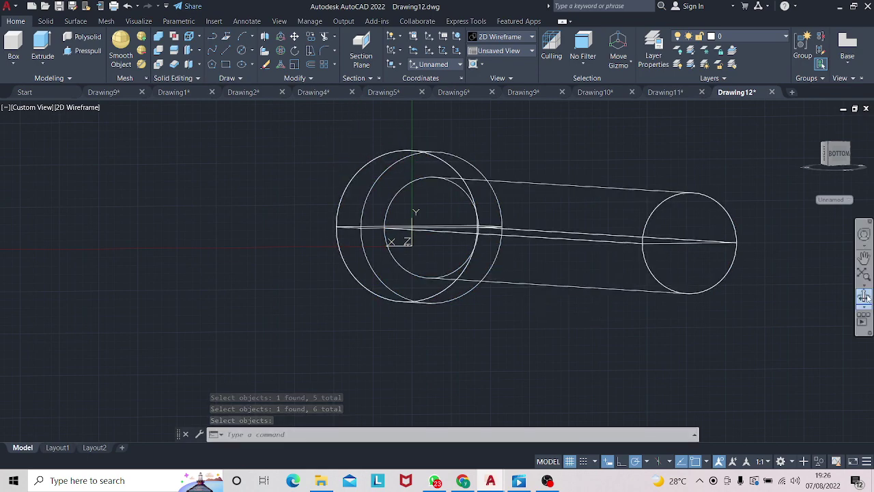
# - Orbit so the shaft lies horizontally and window-select the collar circle and centre line
pyautogui.moveTo(620, 286)
pyautogui.keyDown('shift'); pyautogui.mouseDown(button='middle')
pyautogui.moveTo(744, 302)
pyautogui.moveTo(639, 283)
pyautogui.moveTo(634, 291)
pyautogui.moveTo(577, 288)
pyautogui.mouseUp(button='middle'); pyautogui.keyUp('shift')
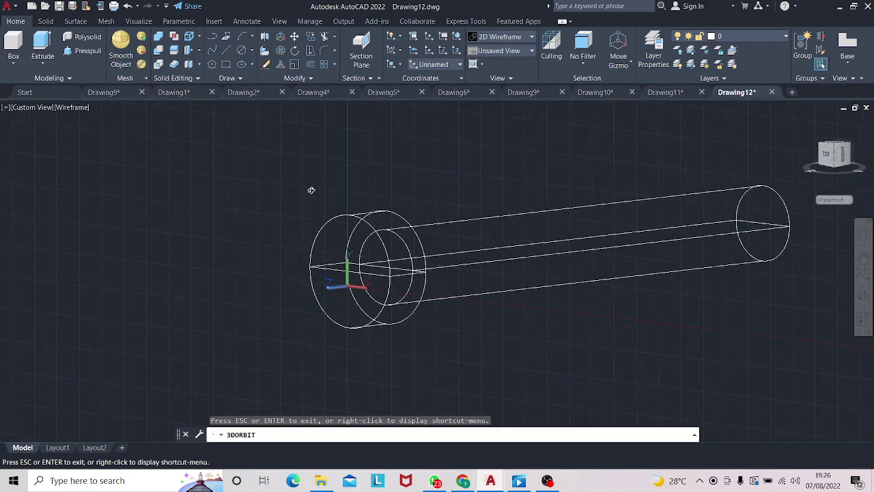
pyautogui.moveTo(311, 190)
pyautogui.keyDown('shift'); pyautogui.mouseDown(button='middle')
pyautogui.moveTo(533, 219)
pyautogui.moveTo(611, 257)
pyautogui.moveTo(357, 166)
pyautogui.mouseUp(button='middle'); pyautogui.keyUp('shift')
pyautogui.click(264, 137)
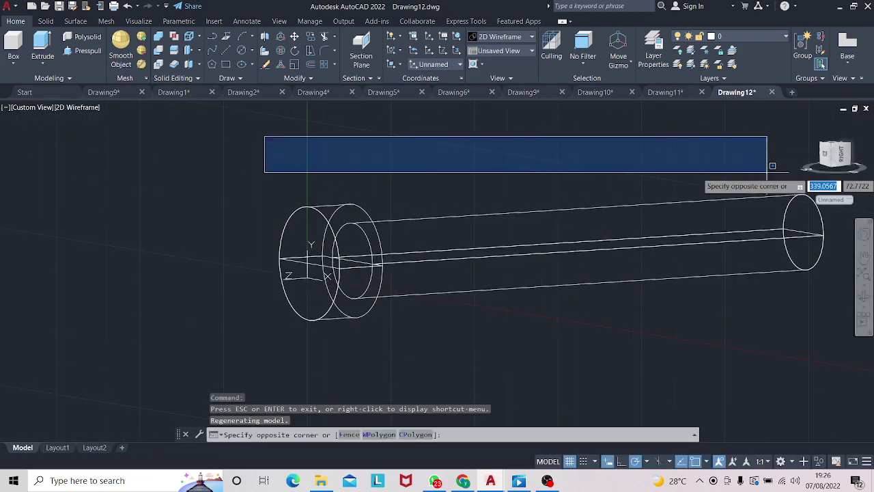
pyautogui.click(820, 343)
# - Move the bolt tube solid down and to the left
pyautogui.click(517, 215)
pyautogui.press('Escape')
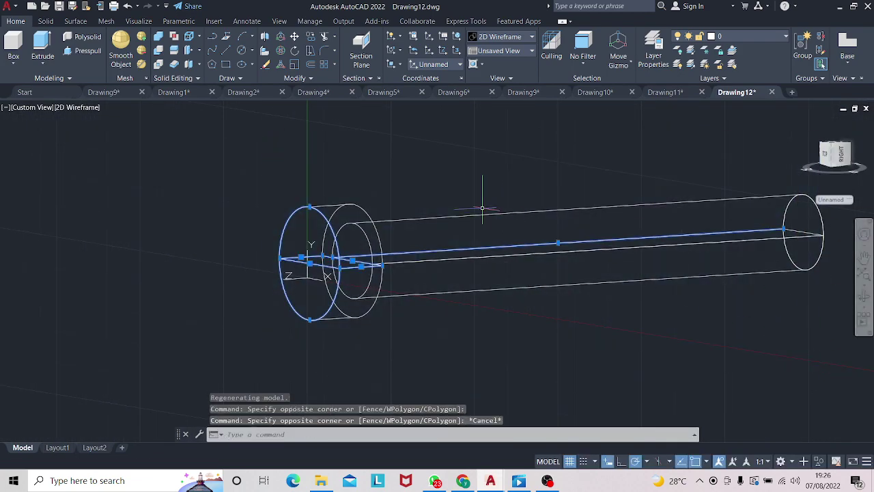
pyautogui.scroll(-2, 545, 267)
pyautogui.press('Escape')
pyautogui.click(479, 236)
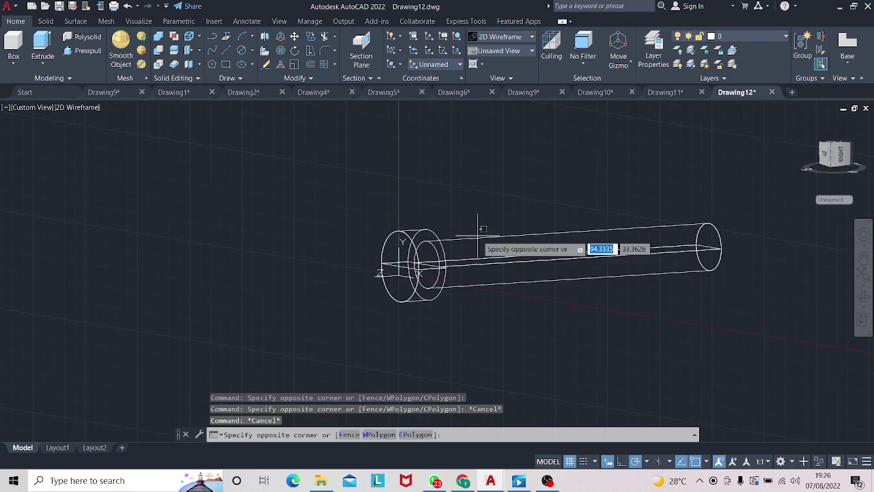
pyautogui.press('Escape')
pyautogui.click(480, 236)
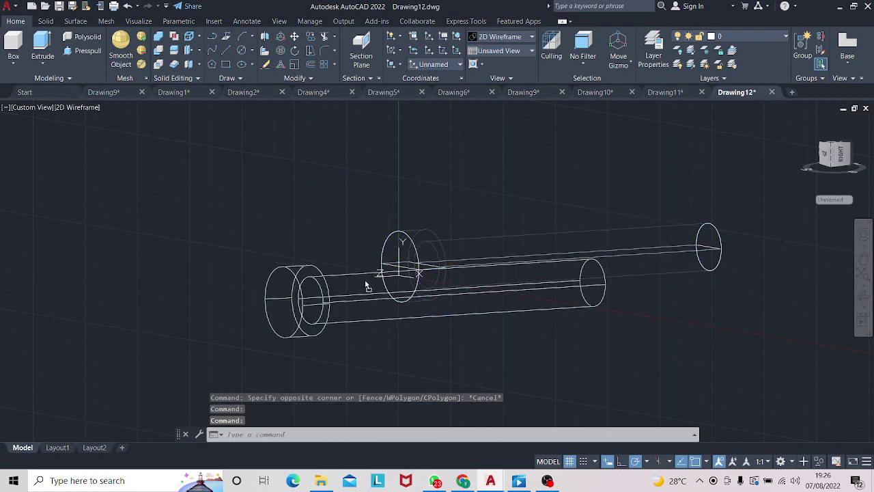
pyautogui.moveTo(480, 236); pyautogui.dragTo(447, 310, button='right')
pyautogui.click(471, 314)
# - Delete the thin tube and the small circle above it, then view from below
pyautogui.click(337, 211)
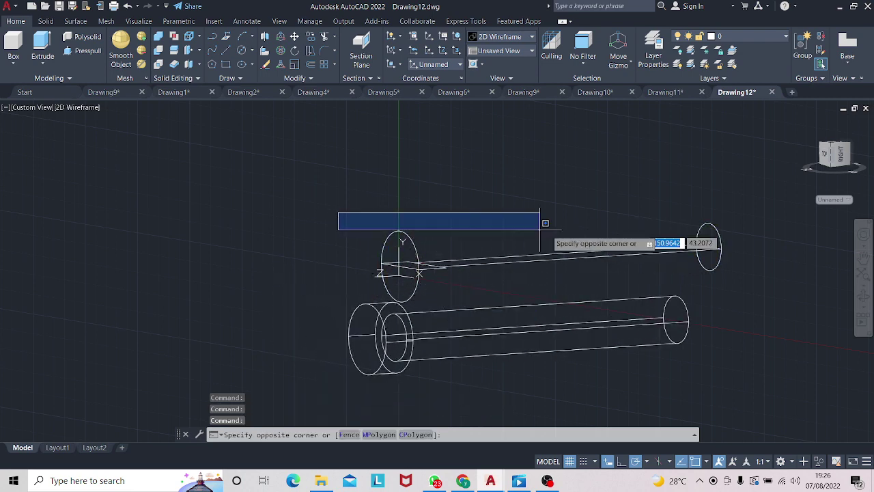
pyautogui.click(812, 300)
pyautogui.press('Delete')
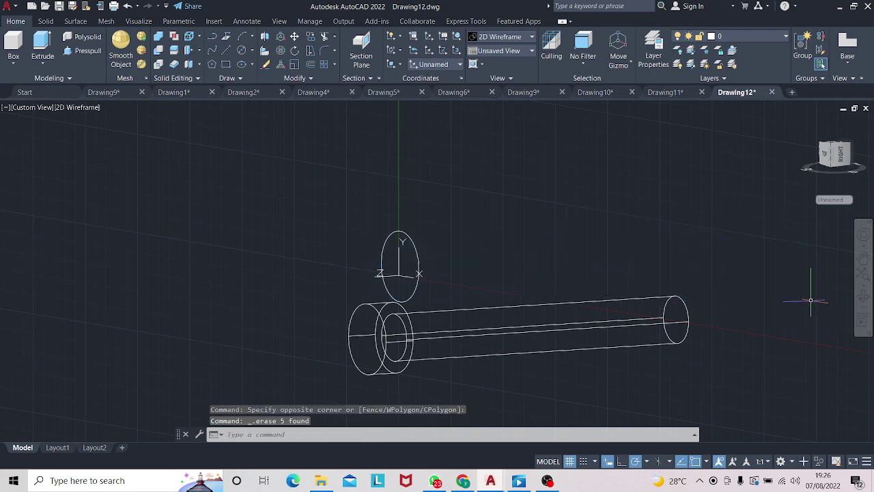
pyautogui.click(413, 246)
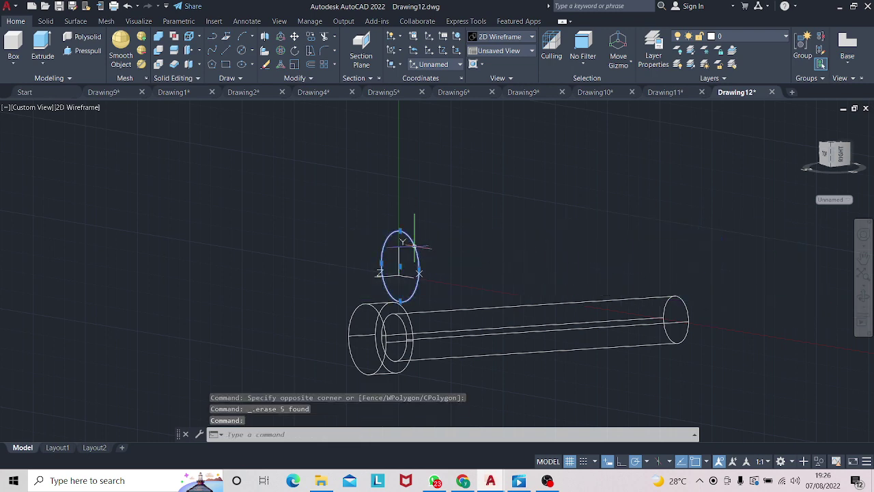
pyautogui.press('Delete')
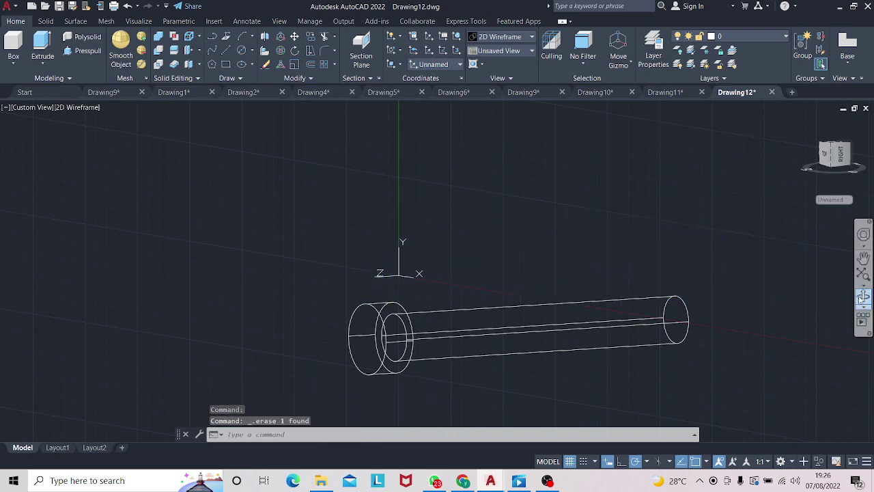
pyautogui.click(862, 298)
pyautogui.moveTo(847, 295)
pyautogui.mouseDown()
pyautogui.moveTo(794, 289)
pyautogui.moveTo(694, 325)
pyautogui.moveTo(737, 309)
pyautogui.mouseUp()
# - Create a helix at the shank end: radius 15 top and base, turn height 3, height 210
pyautogui.press('Escape')
pyautogui.write('HELIX')
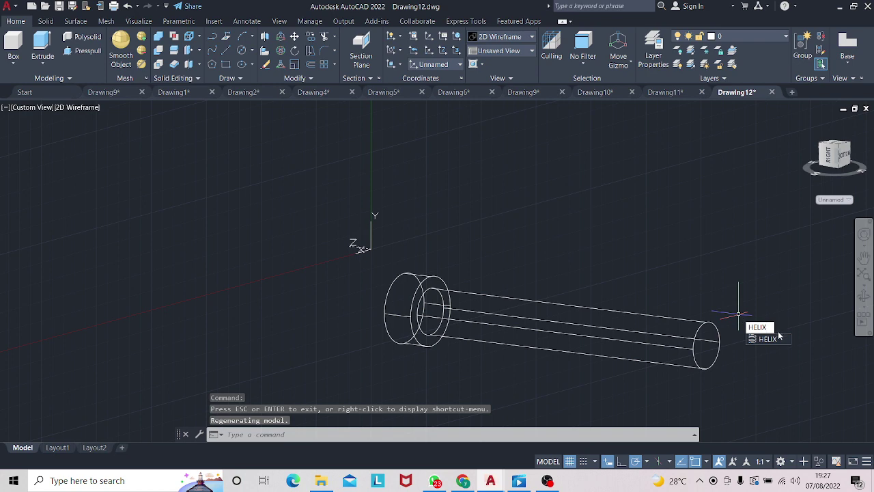
pyautogui.click(767, 339)
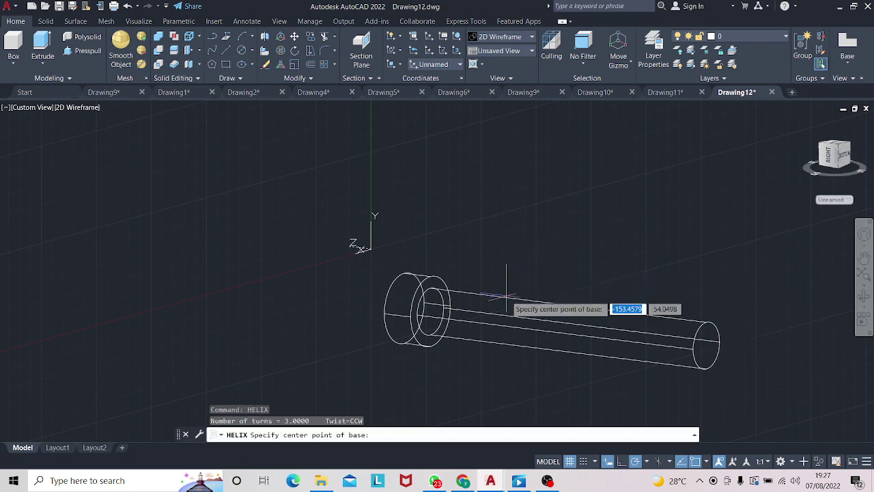
pyautogui.click(431, 311)
pyautogui.write('15')
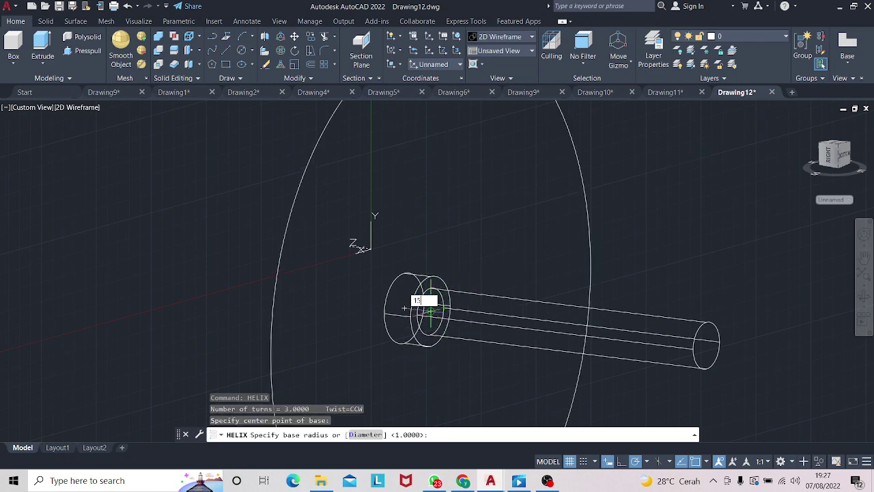
pyautogui.press('Return')
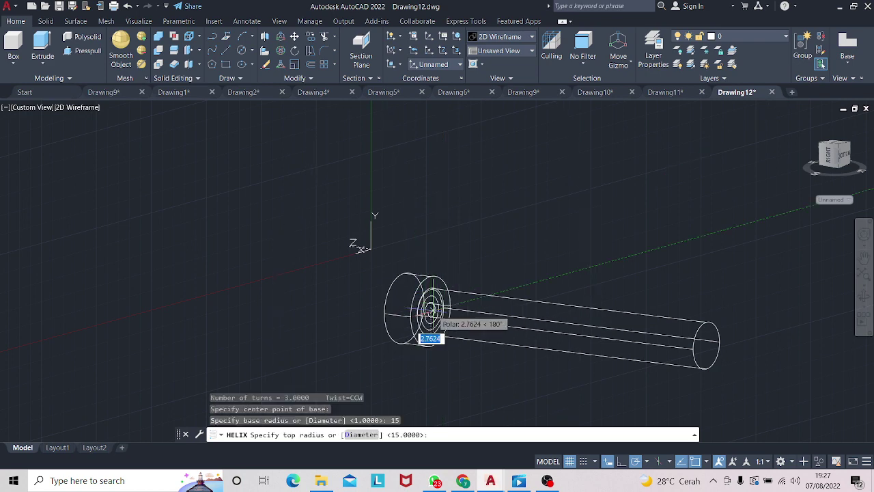
pyautogui.press('Return')
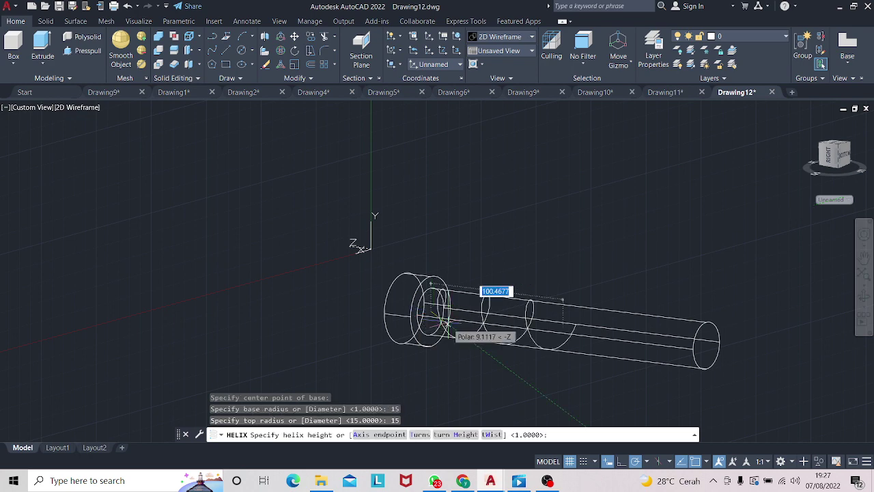
pyautogui.click(462, 433)
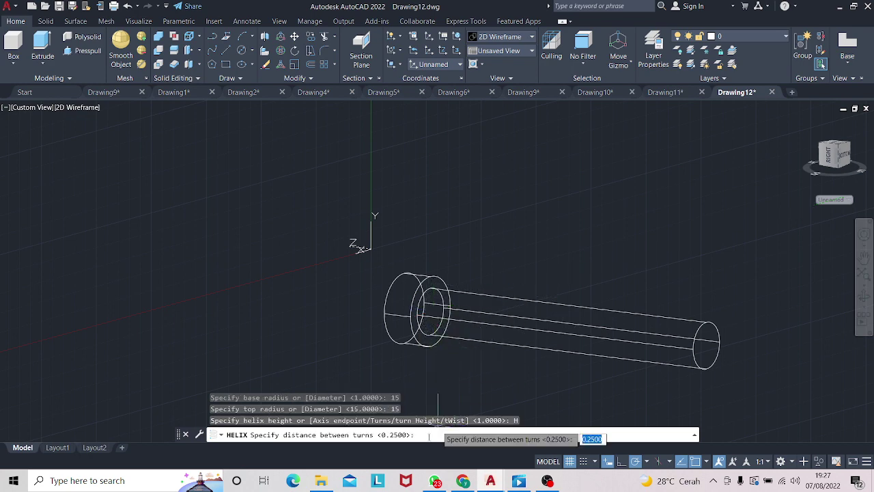
pyautogui.press('Return')
pyautogui.write('210')
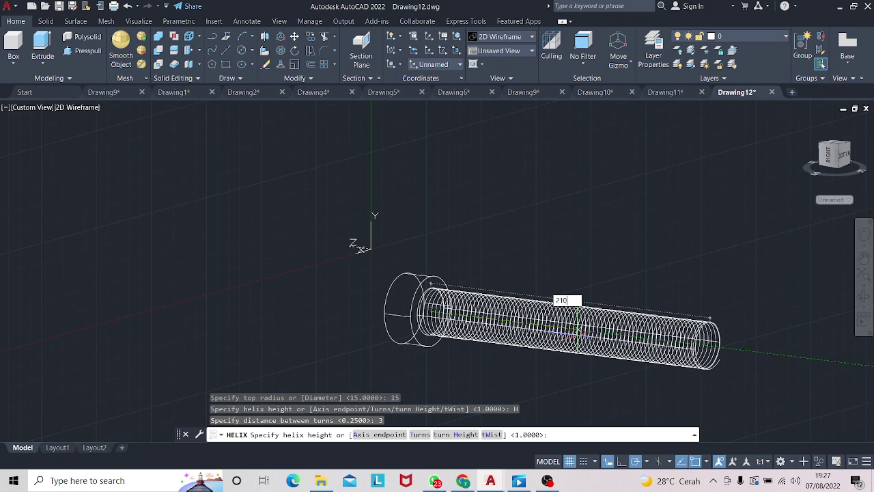
pyautogui.press('Return')
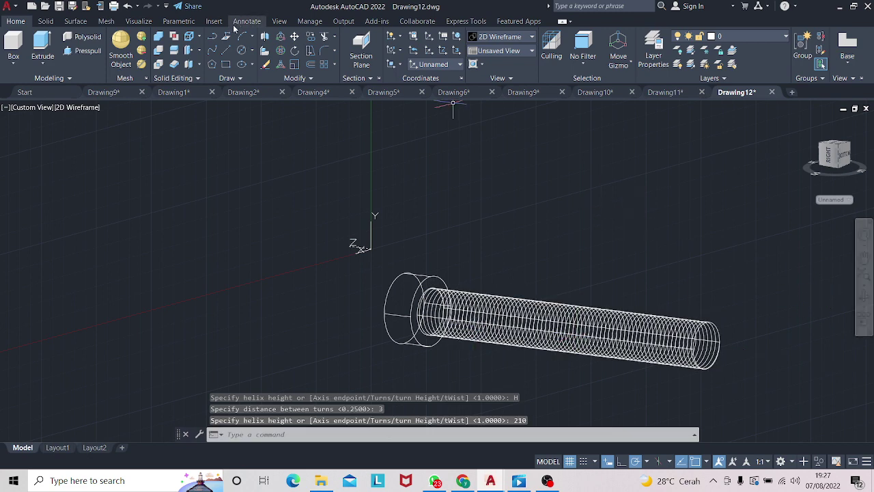
# - Draw a 2 by 2 square rectangle near the helix
pyautogui.click(225, 64)
pyautogui.click(549, 193)
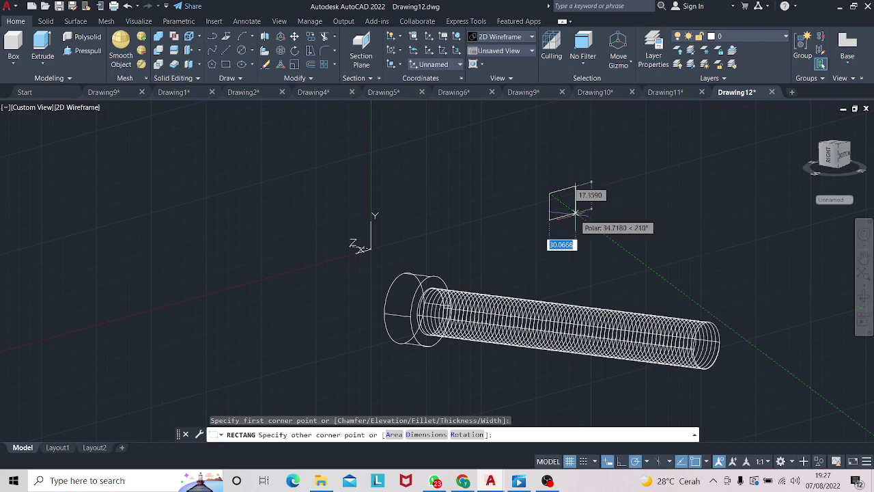
pyautogui.write('2')
pyautogui.press('Tab')
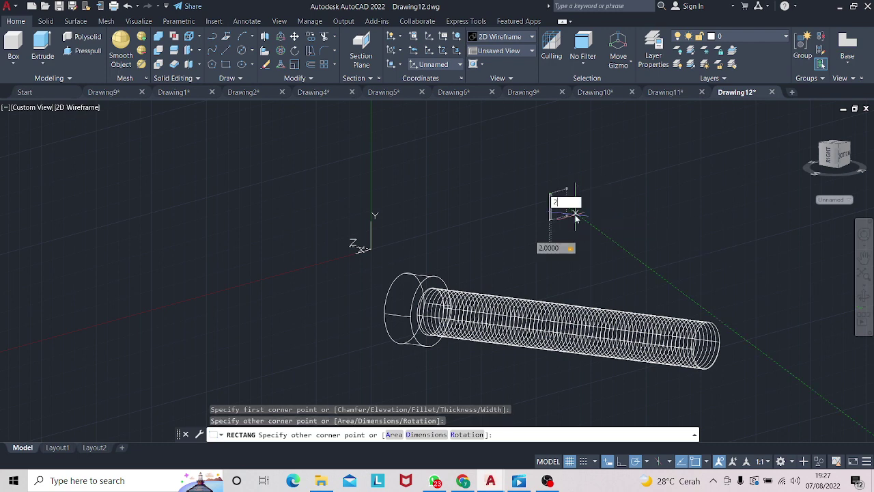
pyautogui.press('Return')
# - Rotate the small square 45 degrees about a base point on it
pyautogui.scroll(3, 575, 214)
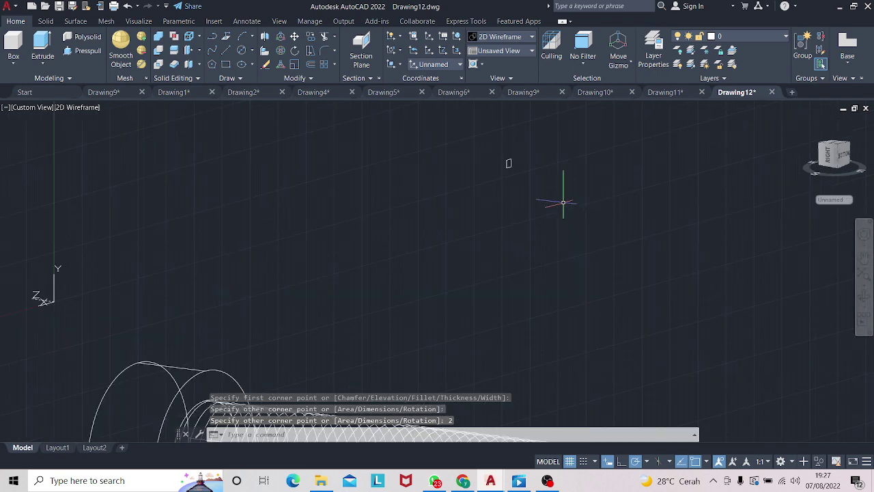
pyautogui.scroll(2, 532, 171)
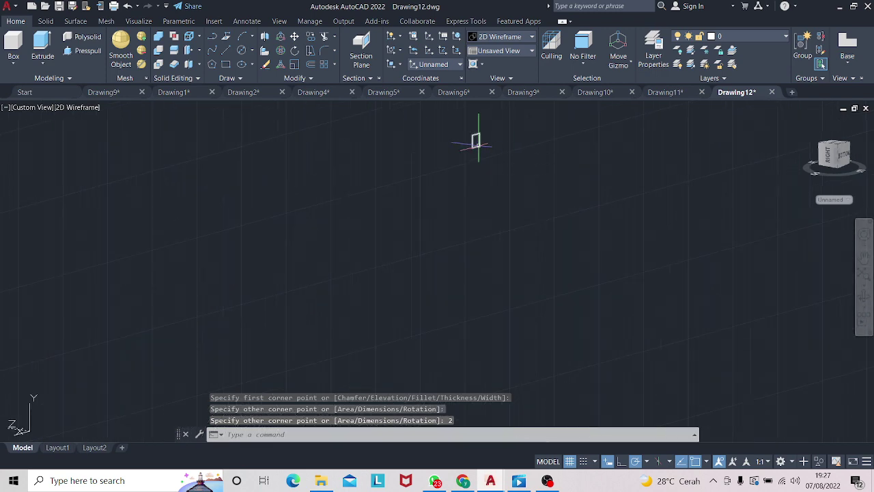
pyautogui.click(477, 144)
pyautogui.click(495, 163)
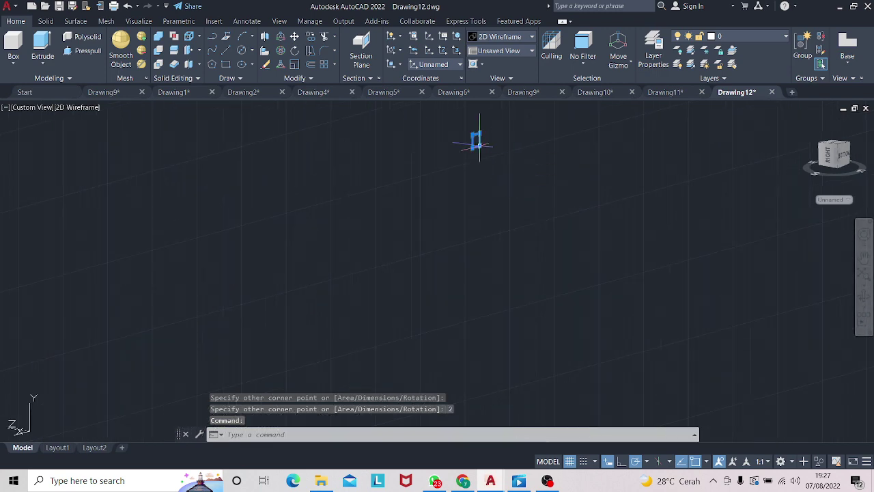
pyautogui.rightClick(479, 140)
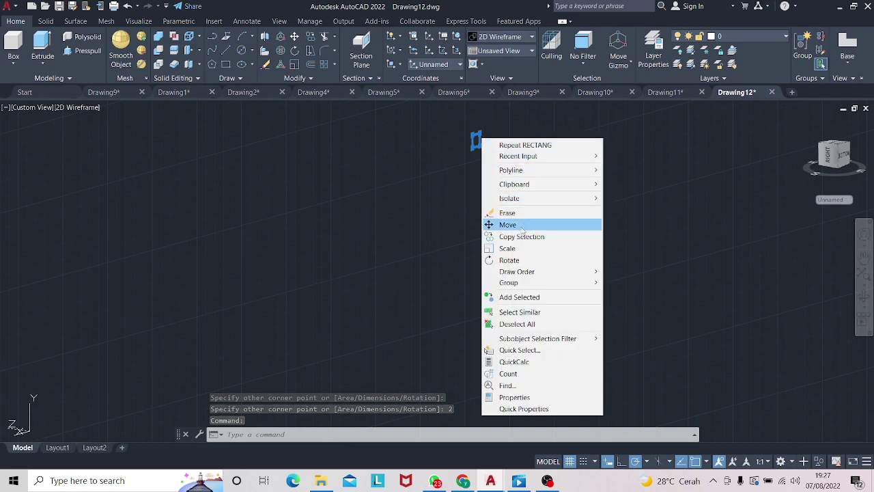
pyautogui.click(514, 260)
pyautogui.click(468, 128)
pyautogui.write('45')
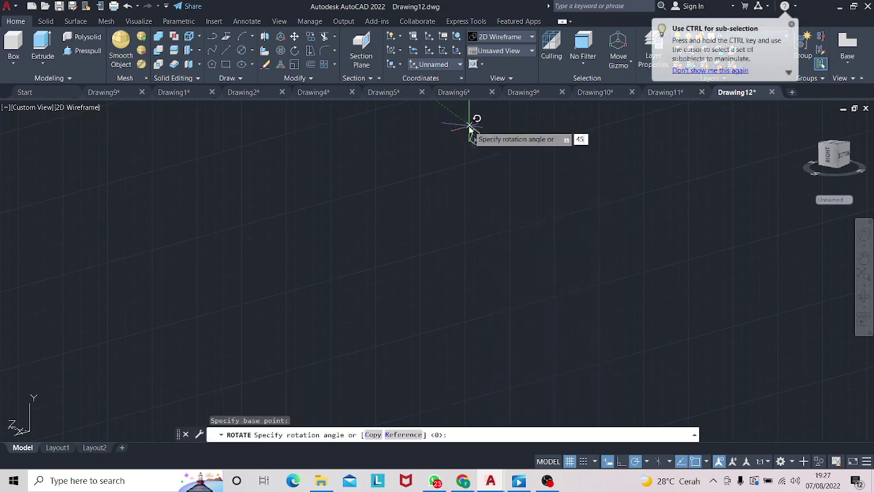
pyautogui.press('Return')
pyautogui.scroll(-2, 540, 194)
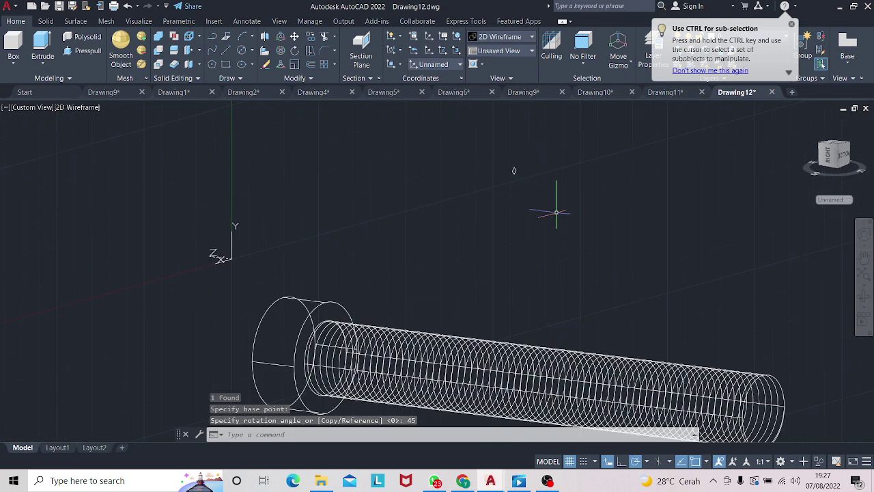
# - Sweep the 45-degree square along the helix to form a coiled thread around the shank
pyautogui.write('swee')
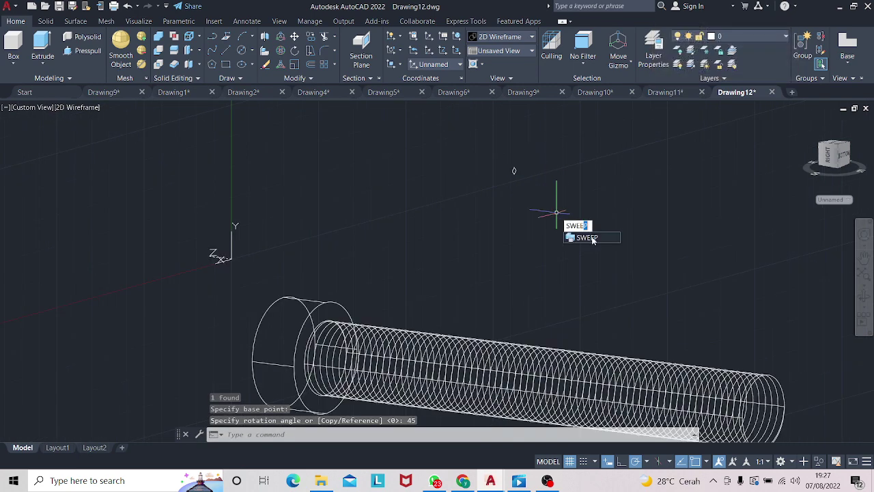
pyautogui.click(587, 237)
pyautogui.click(513, 171)
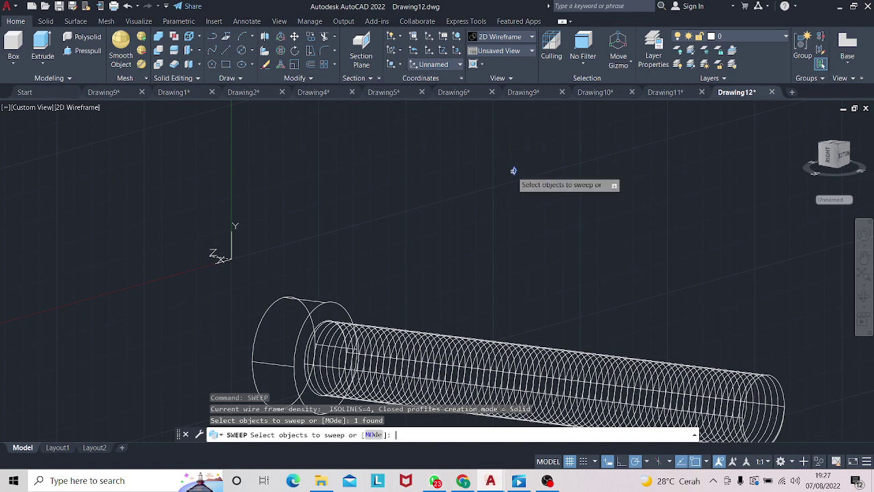
pyautogui.press('Return')
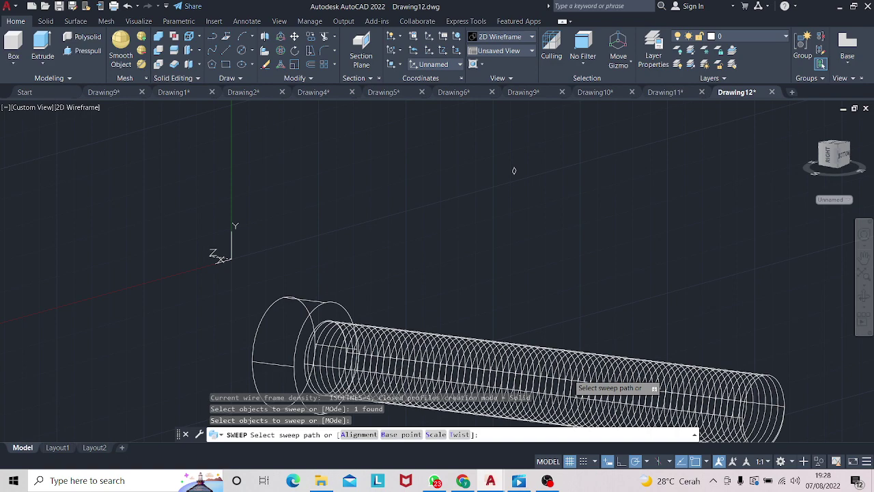
pyautogui.click(674, 396)
pyautogui.press('space')
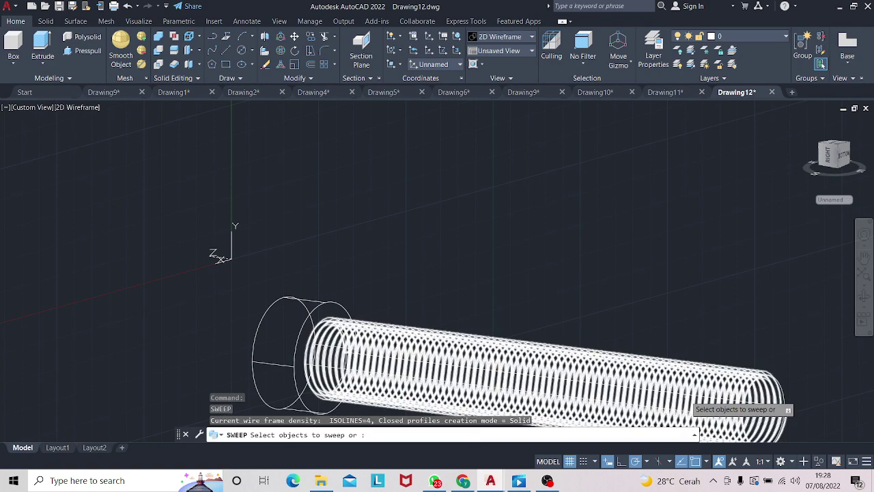
pyautogui.moveTo(596, 293); pyautogui.dragTo(538, 235, button='middle')
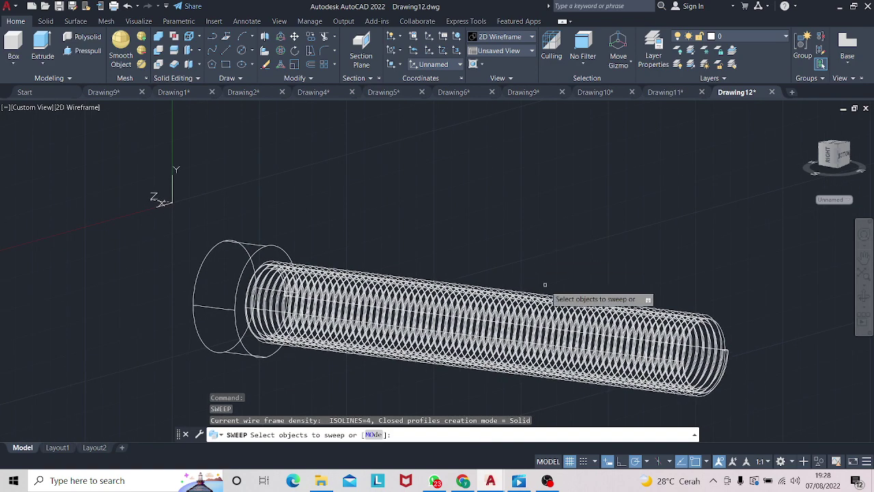
pyautogui.press('Escape')
pyautogui.write('SUBS')
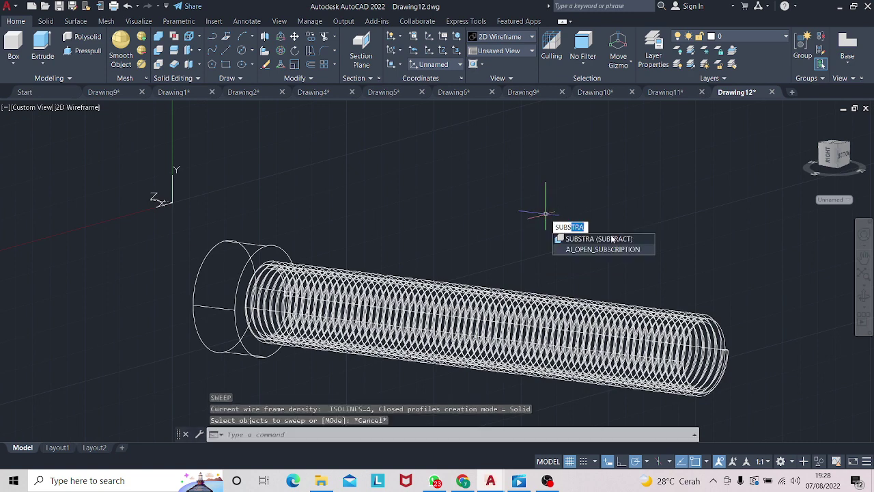
# - Subtract the thread coil from the bolt cylinder, leaving a helical groove
pyautogui.press('Return')
pyautogui.click(530, 327)
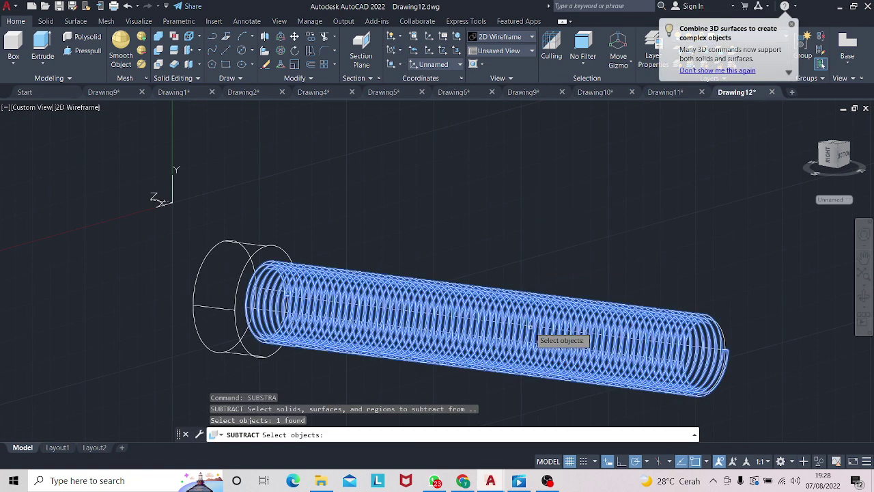
pyautogui.press('Escape')
pyautogui.write('SUBS')
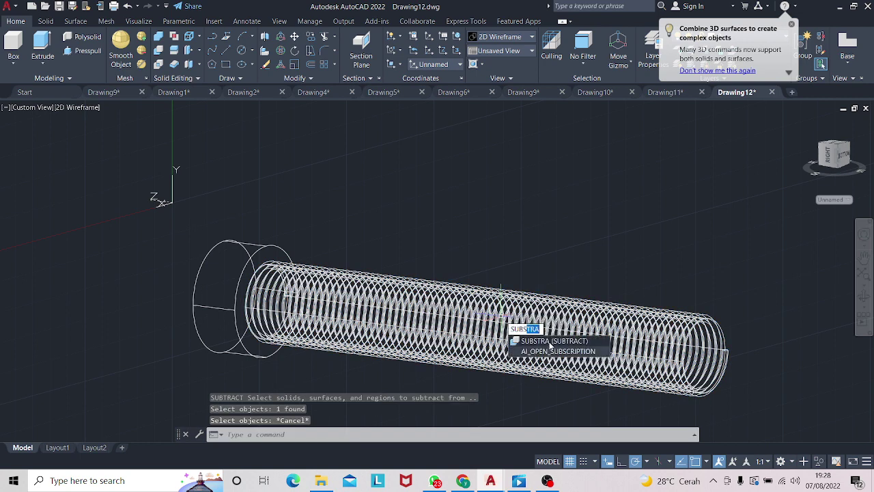
pyautogui.press('Return')
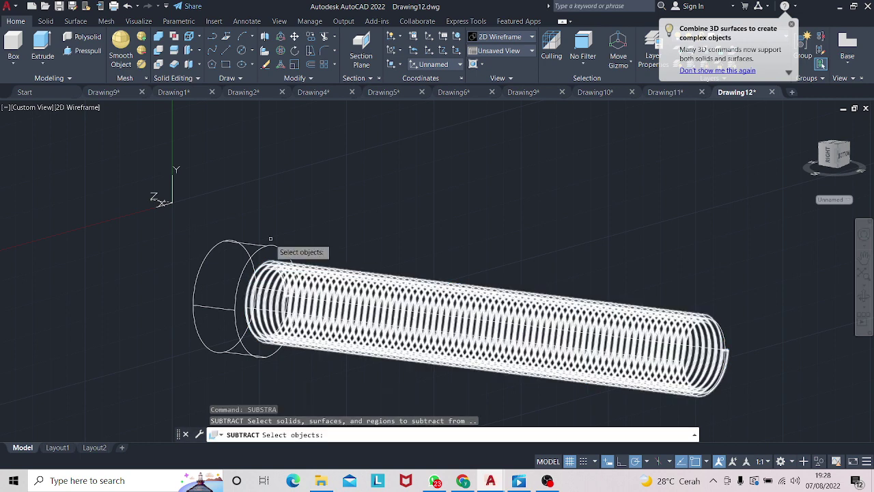
pyautogui.click(266, 244)
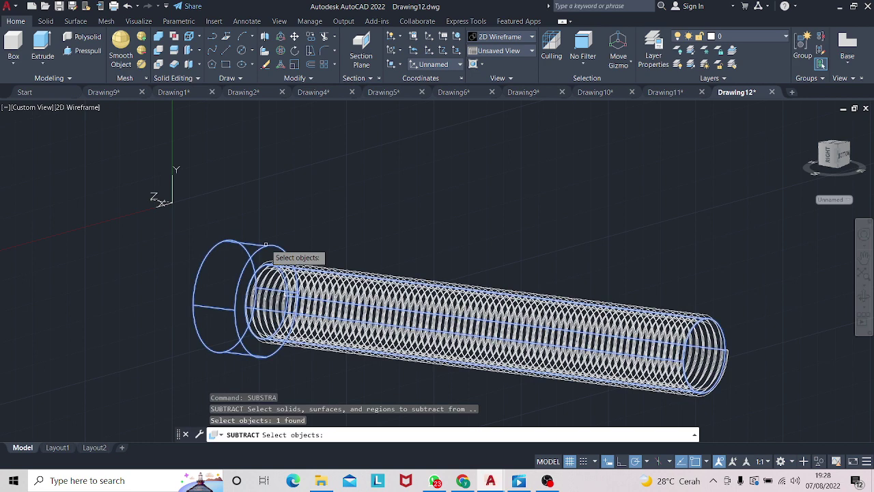
pyautogui.click(359, 303)
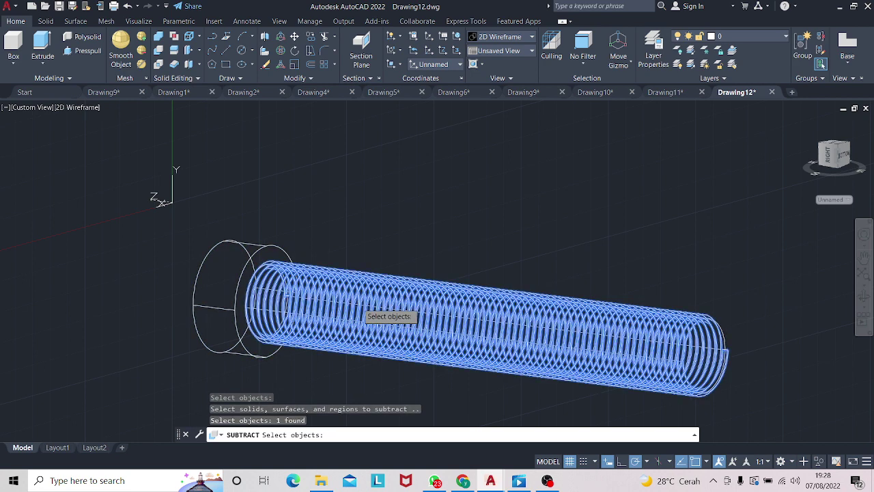
pyautogui.press('Return')
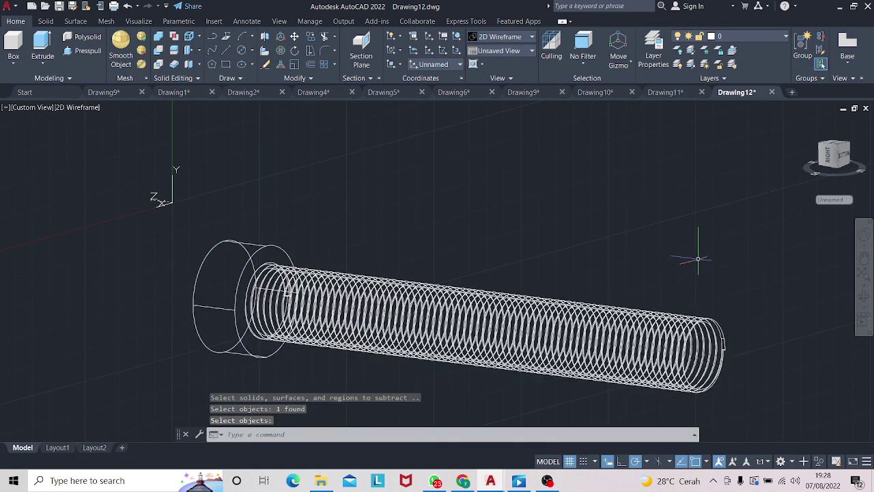
pyautogui.scroll(-2, 697, 258)
pyautogui.scroll(-2, 685, 251)
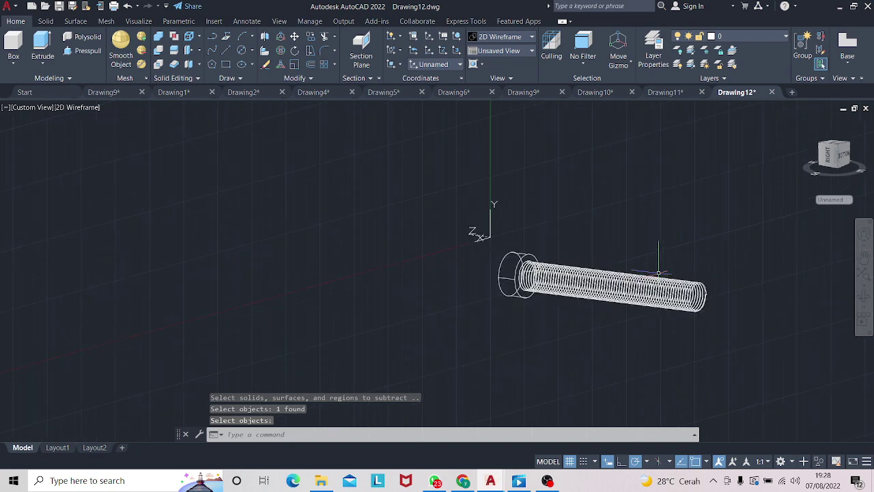
pyautogui.press('Escape')
# - Select the finished bolt solid and copy it to the clipboard
pyautogui.click(519, 258)
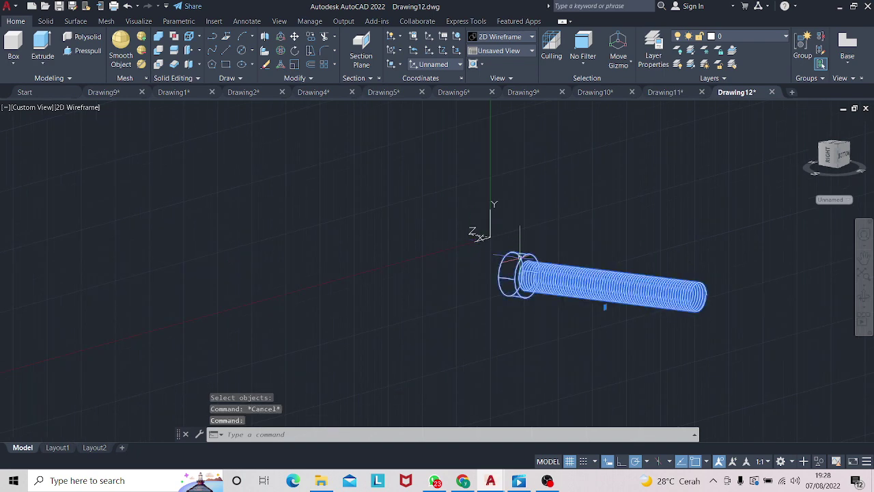
pyautogui.rightClick(520, 258)
pyautogui.press('Escape')
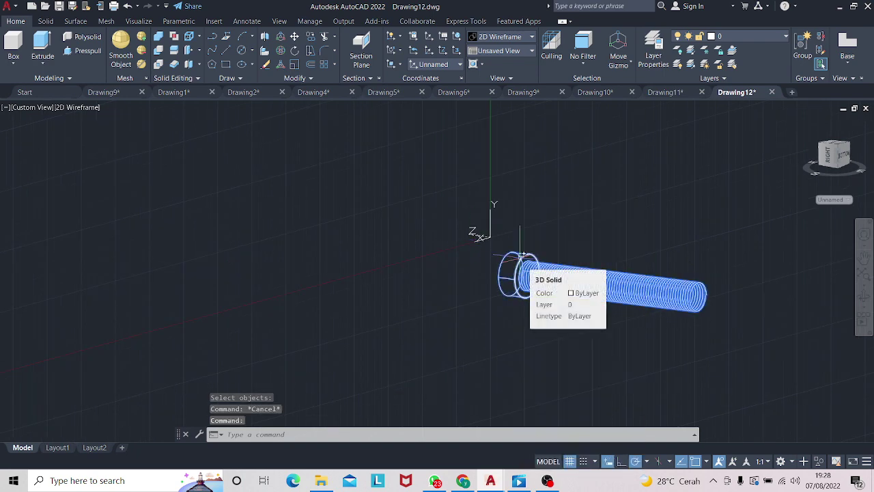
pyautogui.hotkey('ctrl', 'c')
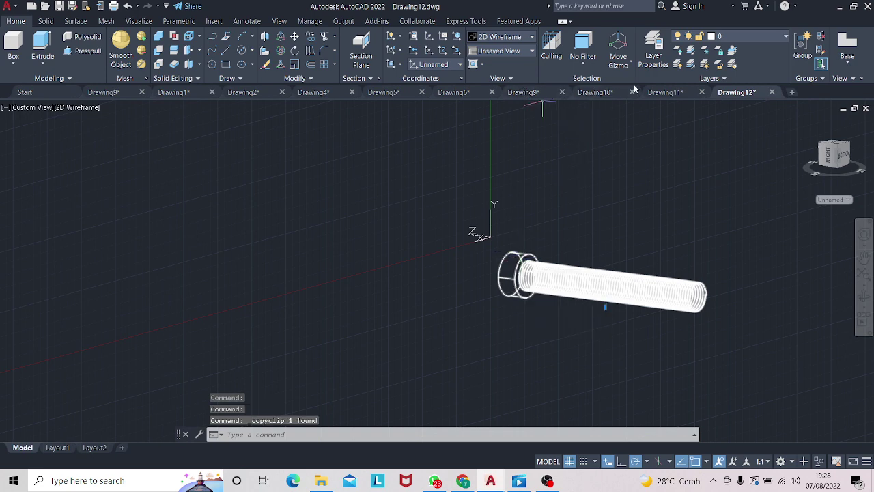
# - Paste the bolt into Drawing6 to the right of the other parts
pyautogui.click(454, 92)
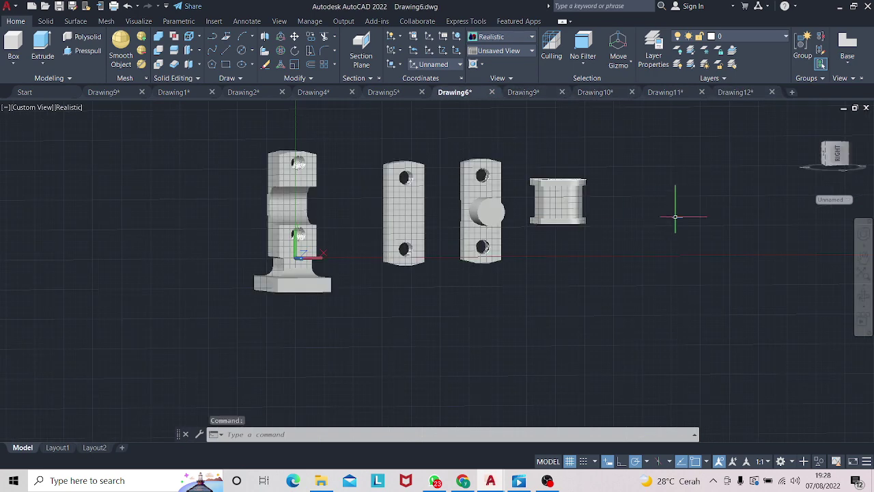
pyautogui.hotkey('ctrl', 'v')
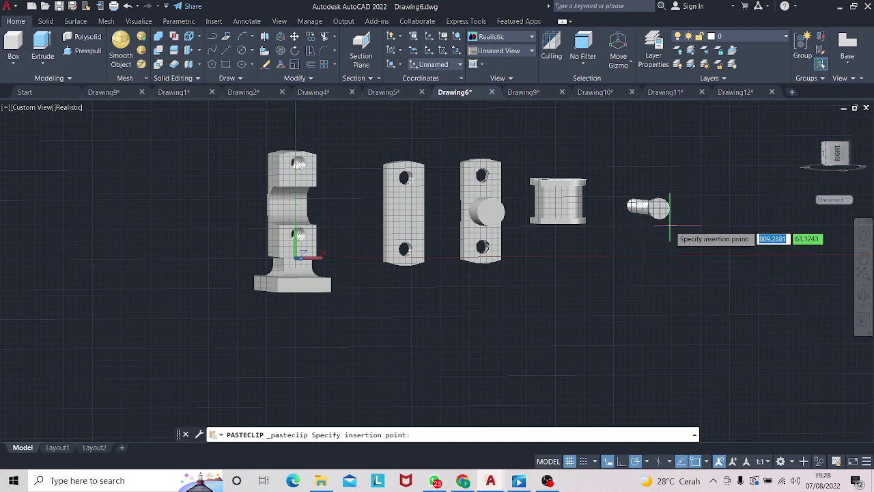
pyautogui.click(669, 230)
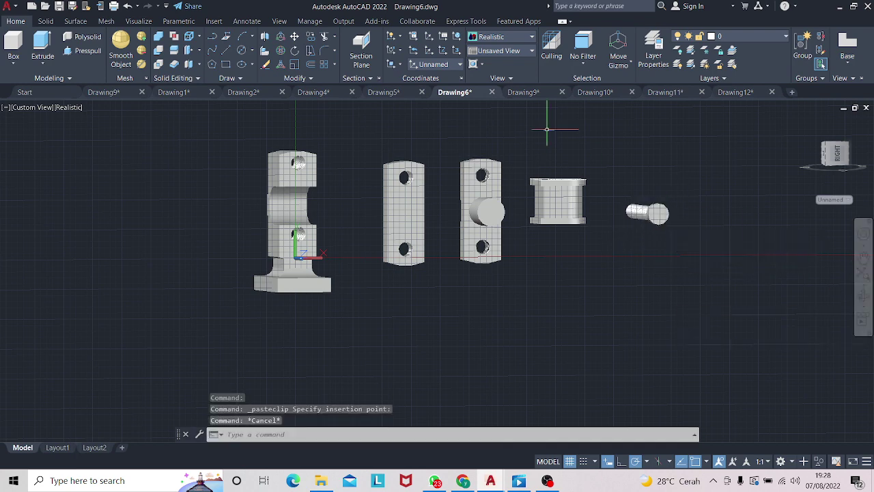
# - Orbit Drawing6's parts into a 3D view, then create a new blank drawing
pyautogui.click(523, 92)
pyautogui.click(471, 91)
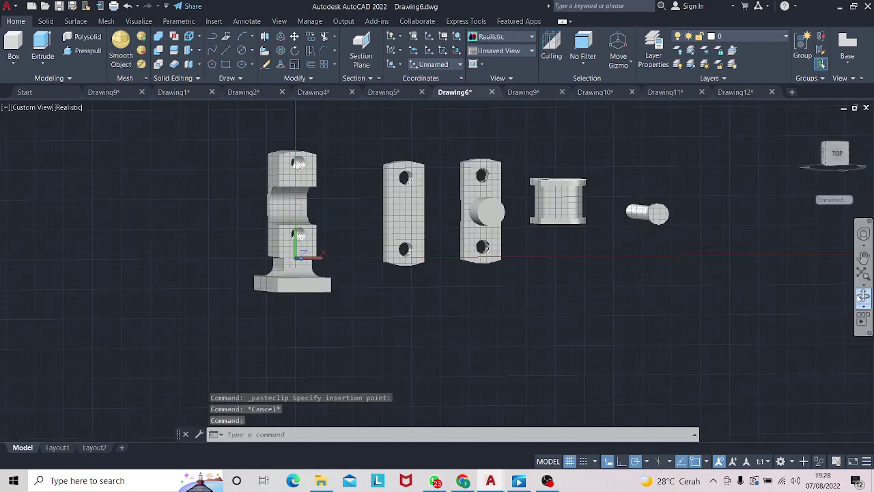
pyautogui.moveTo(751, 262)
pyautogui.keyDown('shift'); pyautogui.mouseDown(button='middle')
pyautogui.moveTo(610, 262)
pyautogui.moveTo(691, 273)
pyautogui.mouseUp(button='middle'); pyautogui.keyUp('shift')
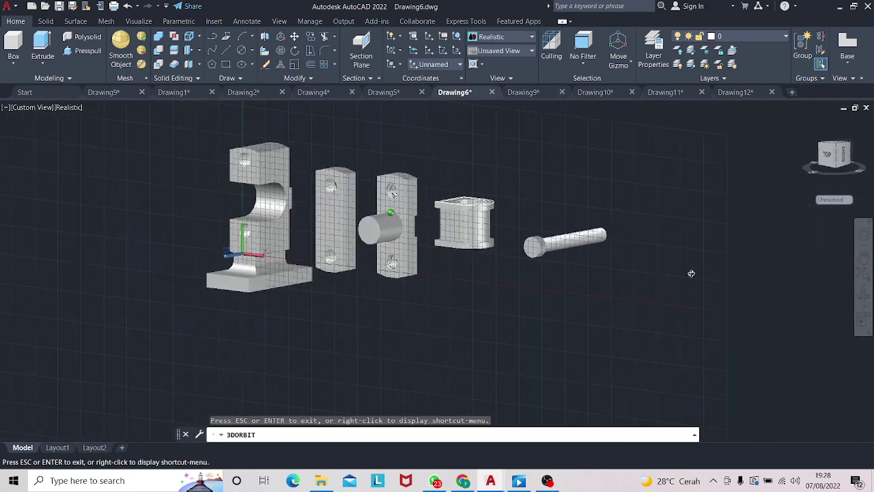
pyautogui.click(728, 92)
pyautogui.click(794, 92)
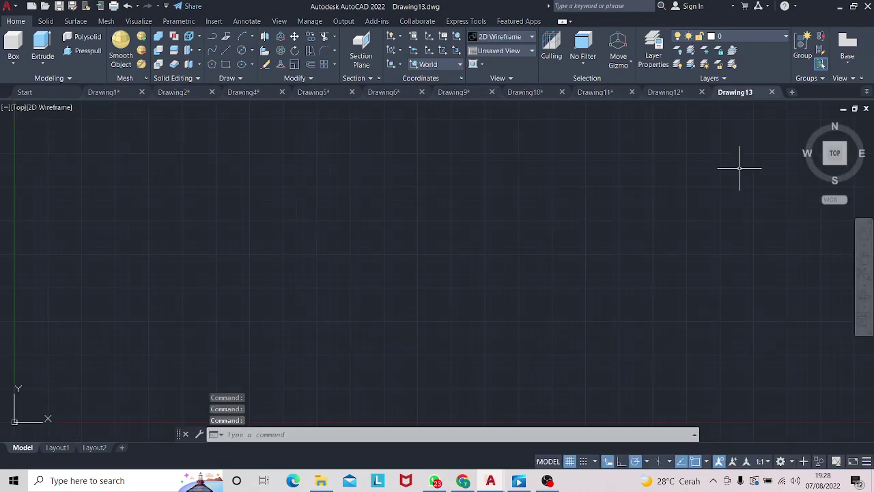
# - Draw a circle of diameter 30 using Center-Diameter
pyautogui.scroll(-5, 607, 205)
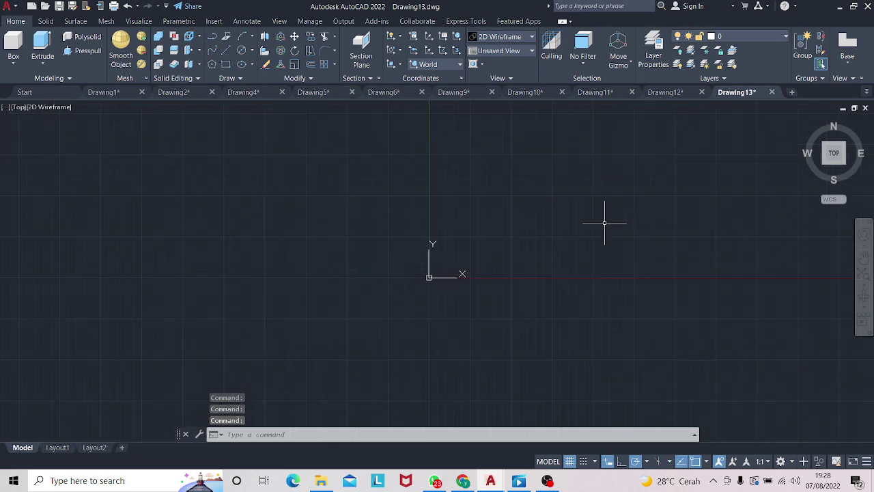
pyautogui.scroll(2, 649, 245)
pyautogui.moveTo(679, 255); pyautogui.dragTo(572, 269, button='middle')
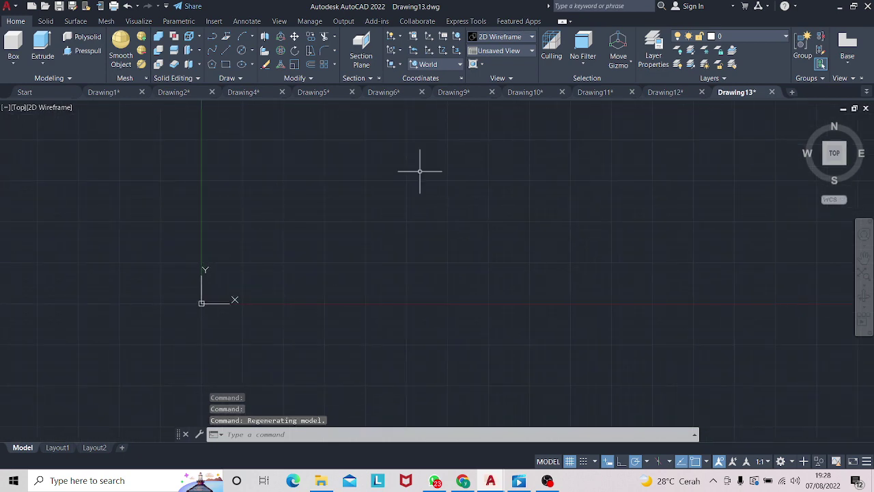
pyautogui.click(241, 51)
pyautogui.click(482, 175)
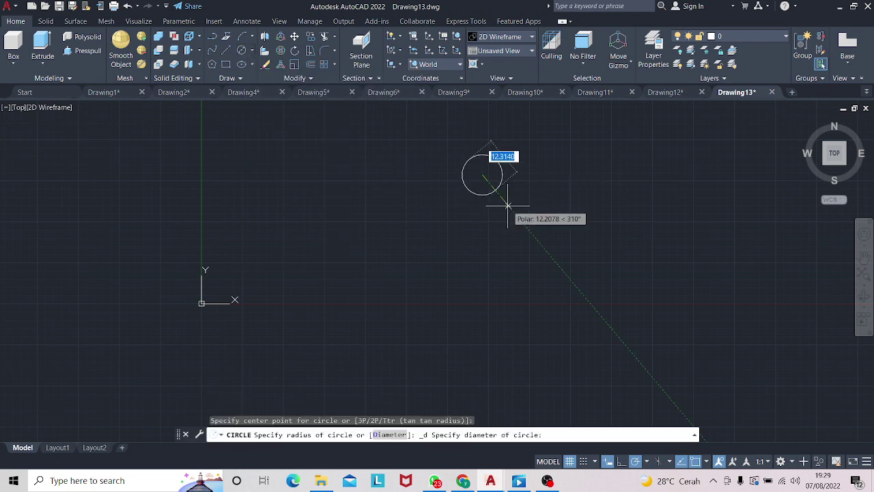
pyautogui.write('30')
pyautogui.press('Return')
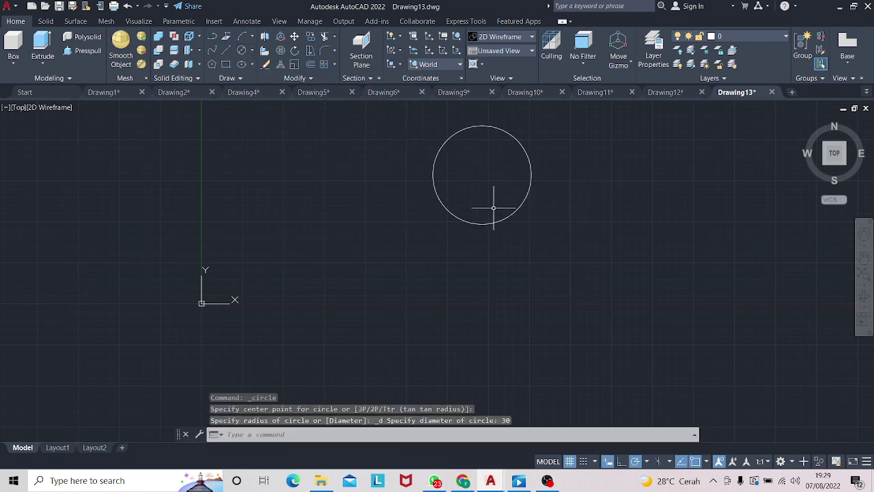
# - Draw a six-sided polygon centred on the circle, circumscribed at radius 30
pyautogui.scroll(-2, 497, 206)
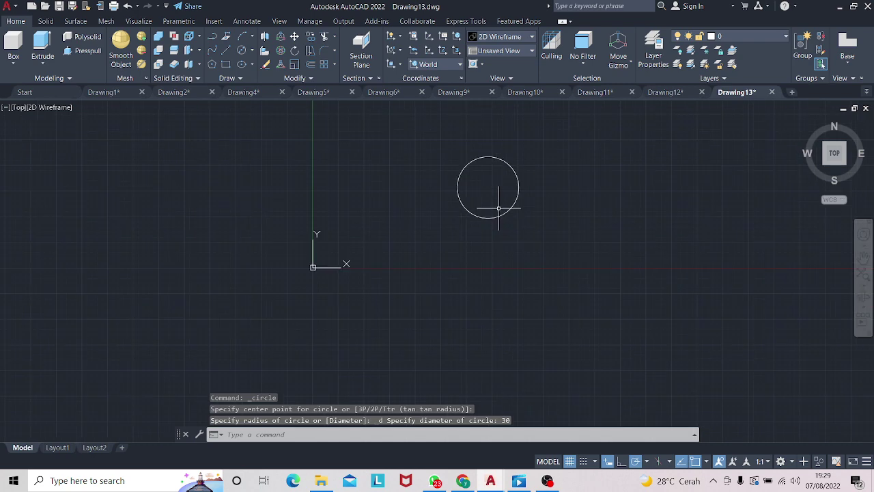
pyautogui.click(212, 64)
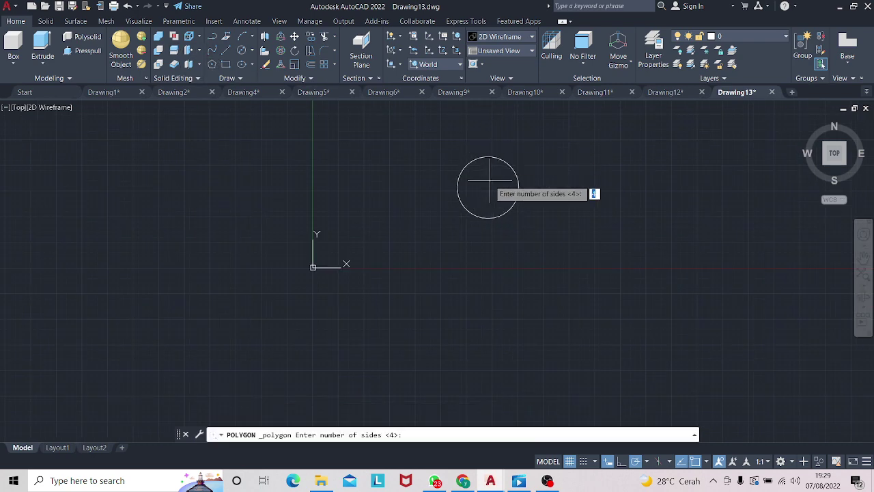
pyautogui.write('6')
pyautogui.press('Return')
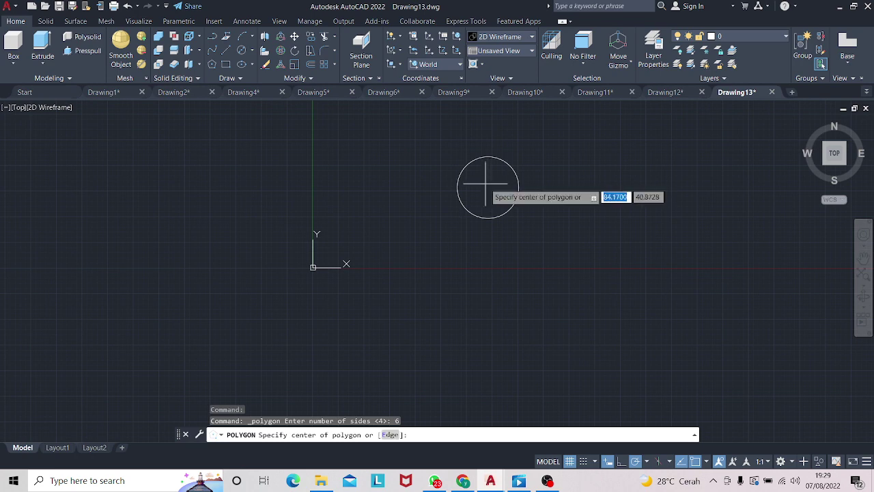
pyautogui.click(487, 187)
pyautogui.press('Down')
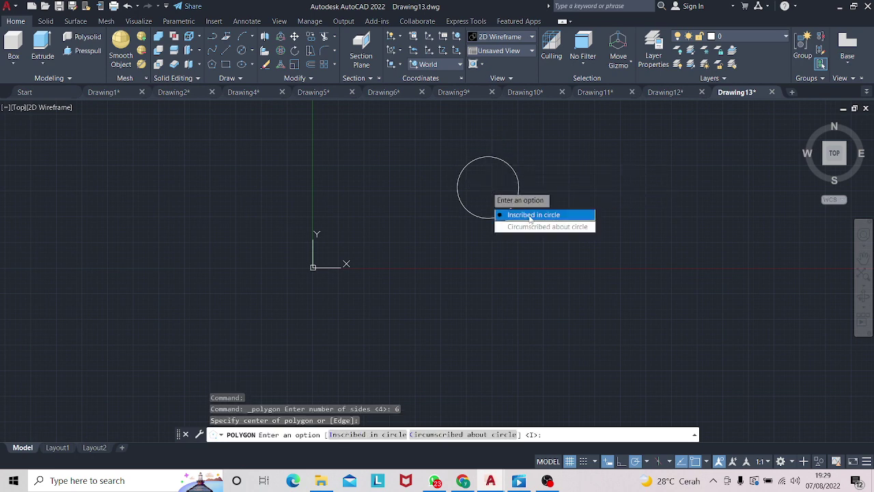
pyautogui.press('Down')
pyautogui.press('Return')
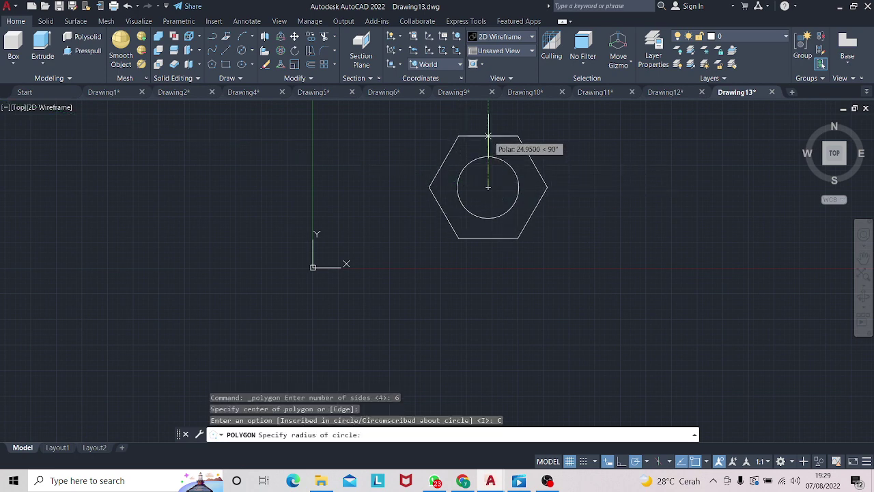
pyautogui.write('30')
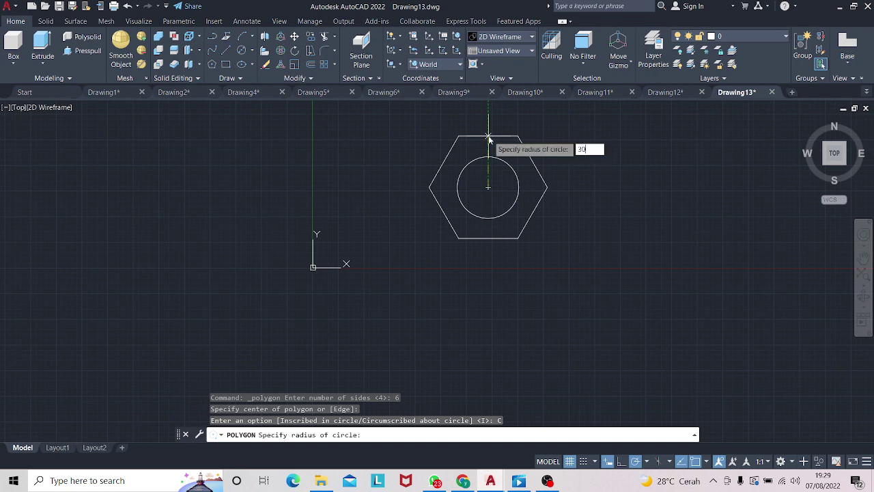
pyautogui.press('Return')
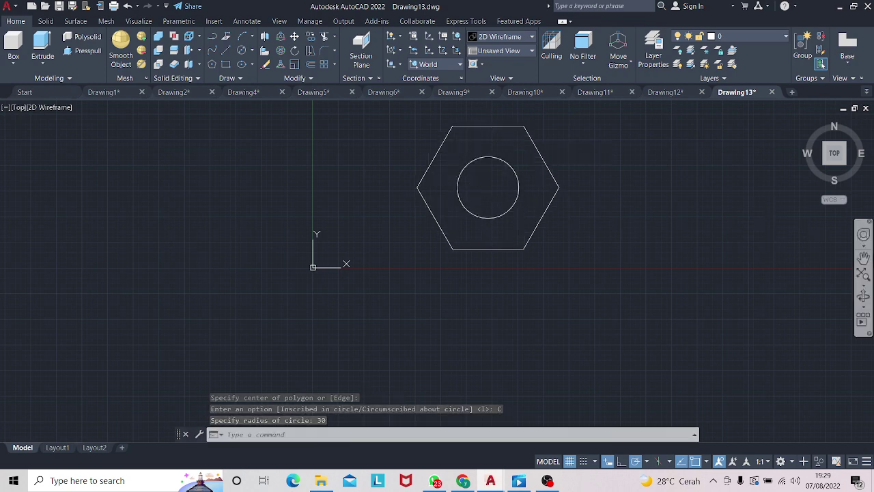
# - Press-pull the area between hexagon and circle 35 units into a solid hex nut
pyautogui.click(864, 293)
pyautogui.moveTo(790, 279)
pyautogui.mouseDown()
pyautogui.moveTo(772, 274)
pyautogui.moveTo(729, 216)
pyautogui.moveTo(706, 226)
pyautogui.moveTo(703, 216)
pyautogui.mouseUp()
pyautogui.press('Escape')
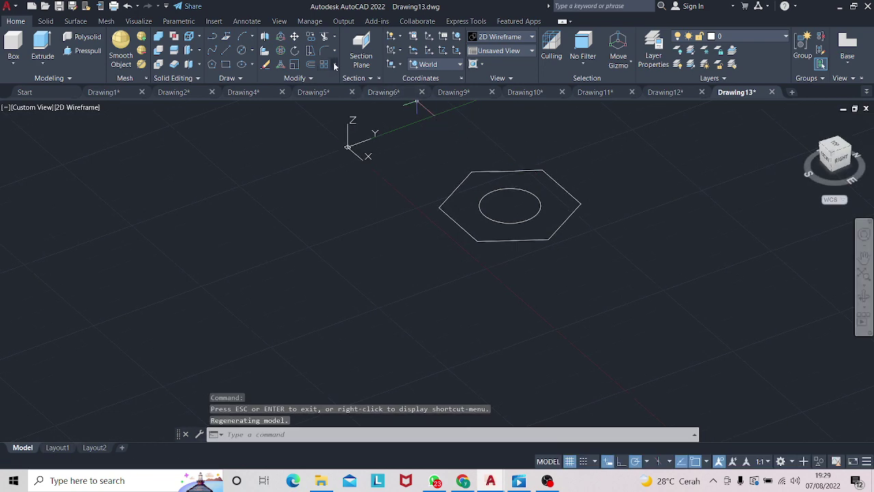
pyautogui.click(84, 47)
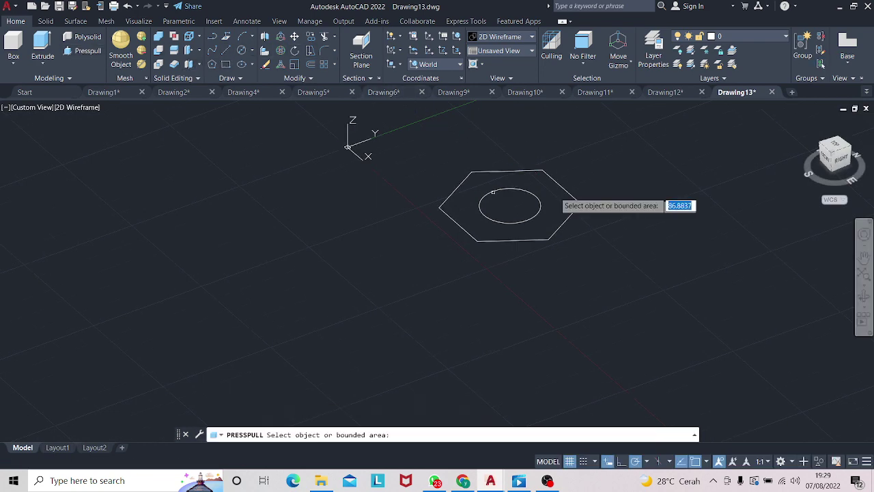
pyautogui.click(549, 198)
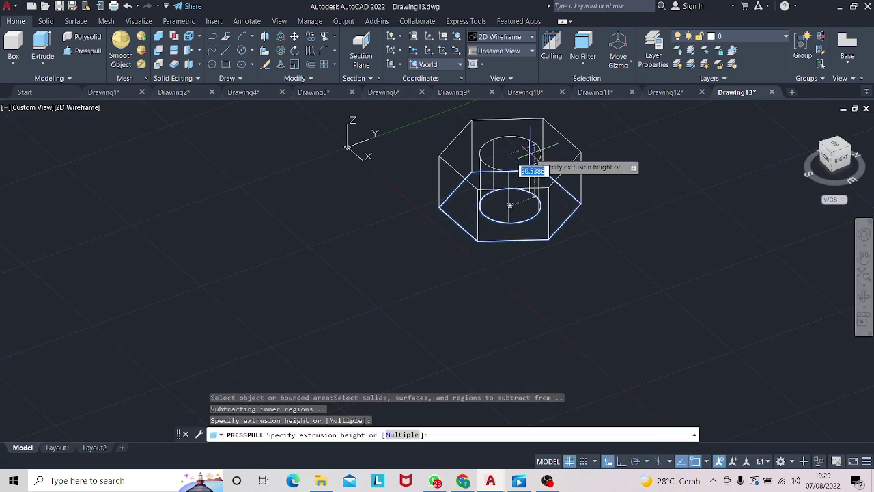
pyautogui.write('35')
pyautogui.press('Return')
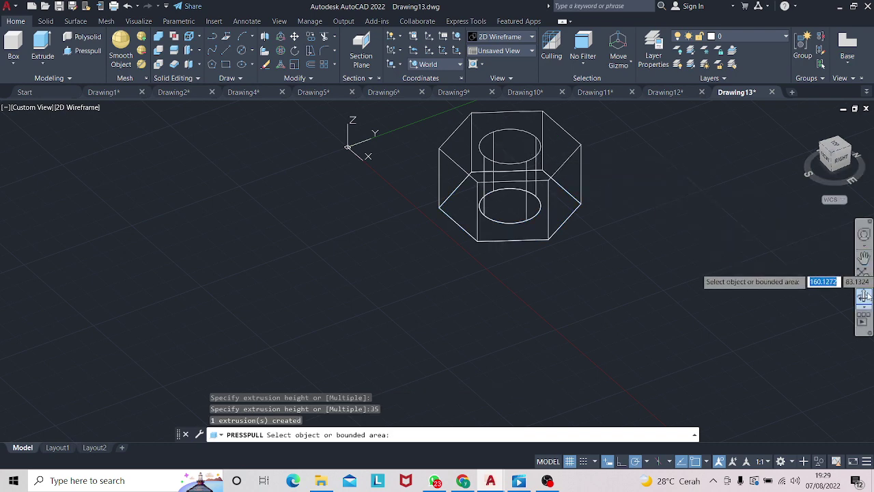
pyautogui.click(863, 296)
pyautogui.moveTo(685, 256)
pyautogui.mouseDown()
pyautogui.moveTo(736, 297)
pyautogui.moveTo(677, 278)
pyautogui.mouseUp()
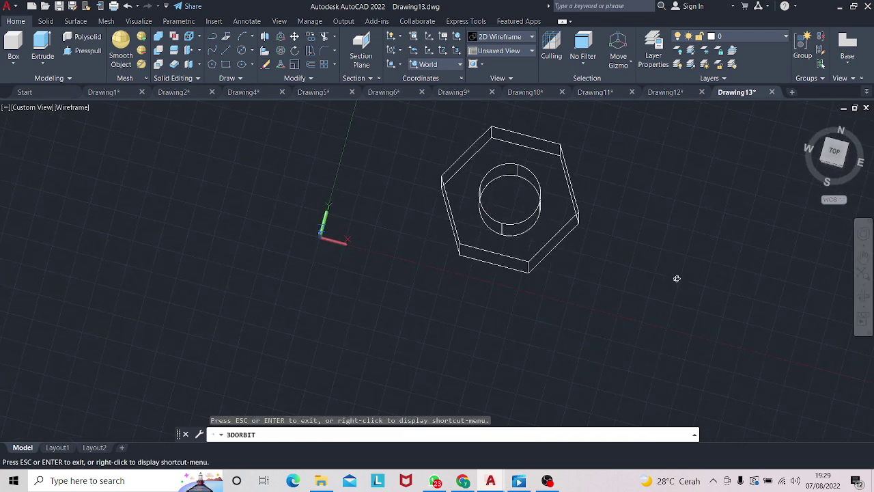
pyautogui.press('Escape')
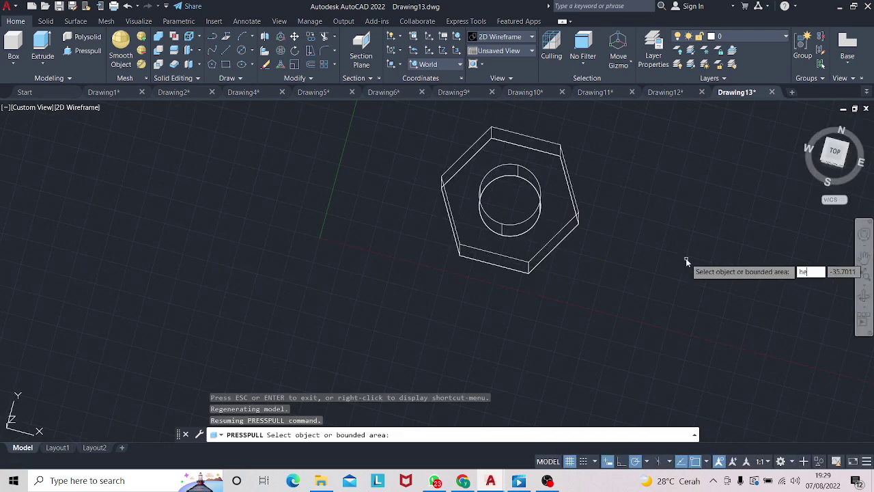
pyautogui.press('Return')
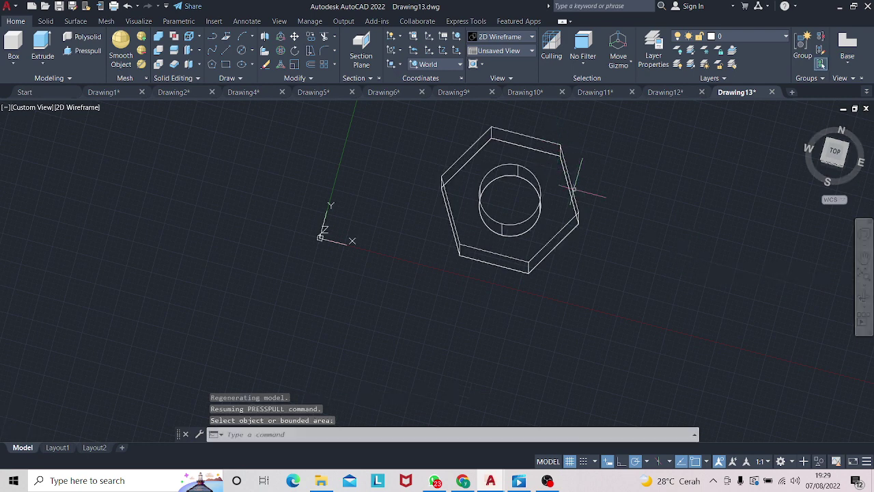
# - Start 3DROTATE and select the hex nut solid
pyautogui.keyDown('shift'); pyautogui.moveTo(746, 264); pyautogui.dragTo(736, 276, button='middle'); pyautogui.keyUp('shift')
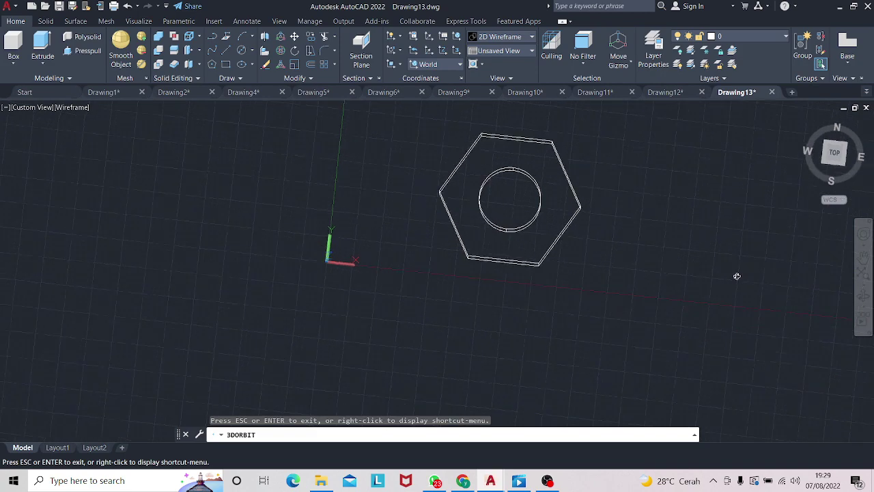
pyautogui.write('3DO')
pyautogui.click(774, 312)
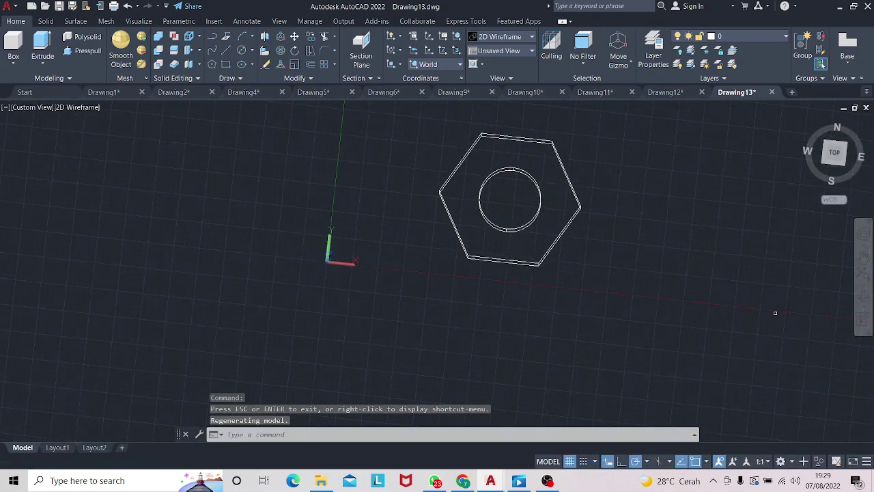
pyautogui.write('3DROTATE')
pyautogui.click(547, 143)
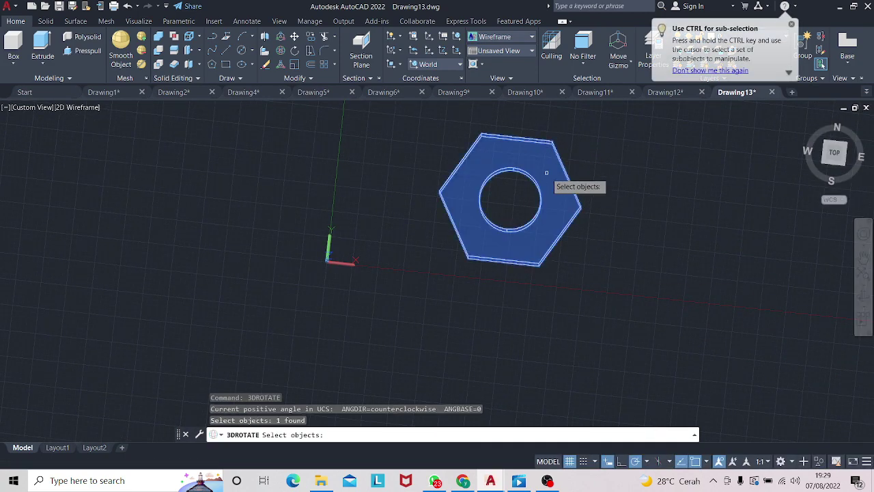
# - Rotate the nut 90° about its centre so it stands upright
pyautogui.press('Return')
pyautogui.click(517, 171)
pyautogui.write('90')
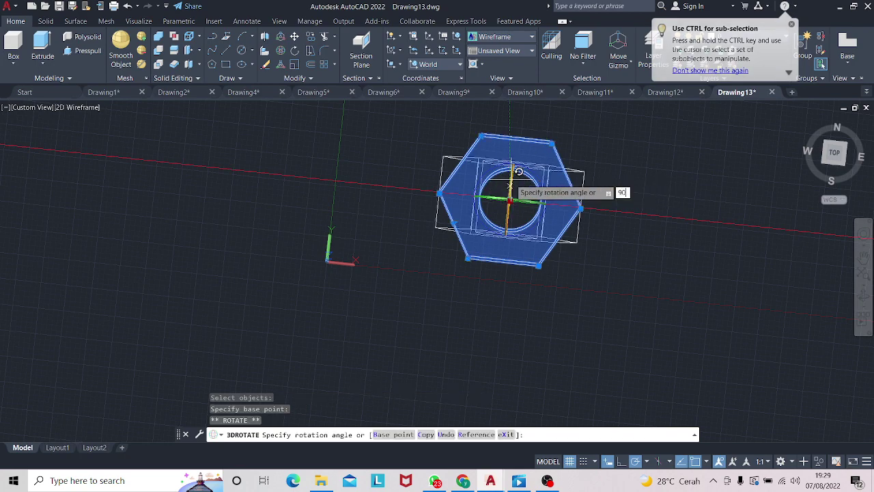
pyautogui.press('Return')
pyautogui.click(861, 295)
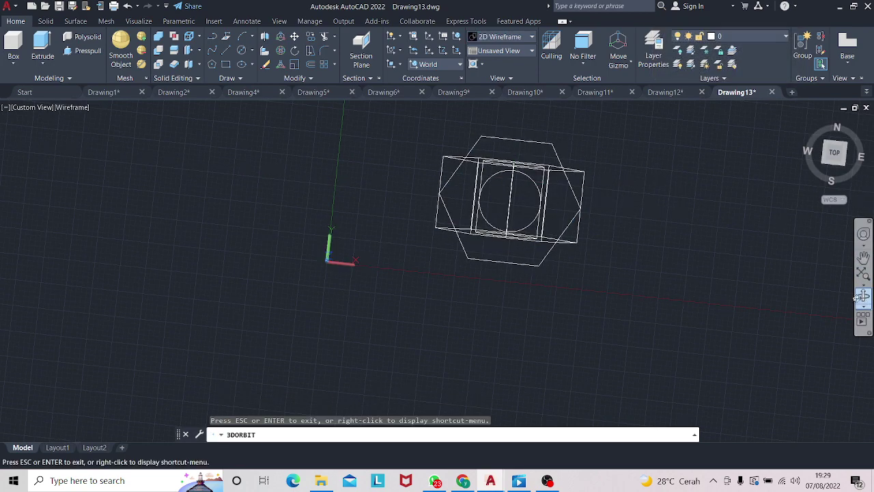
pyautogui.moveTo(857, 299); pyautogui.dragTo(701, 164)
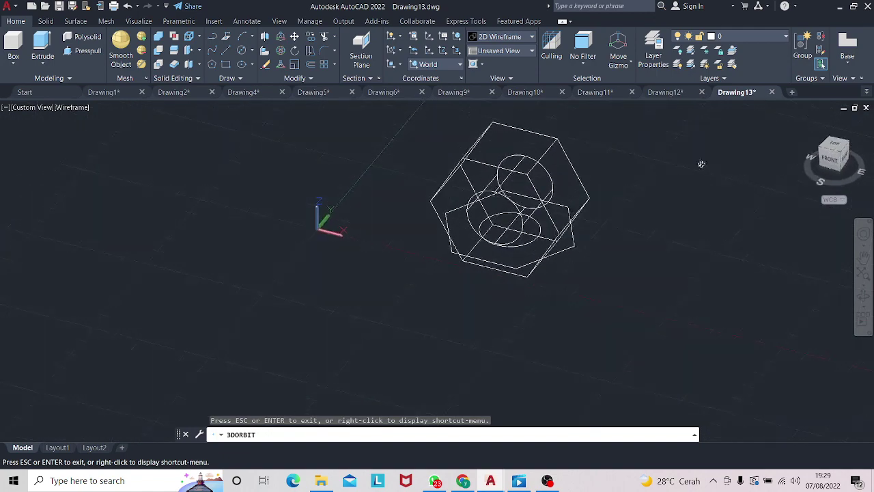
pyautogui.press('Escape')
# - Move the nut aside and erase the leftover flat hexagon and circle
pyautogui.click(581, 163)
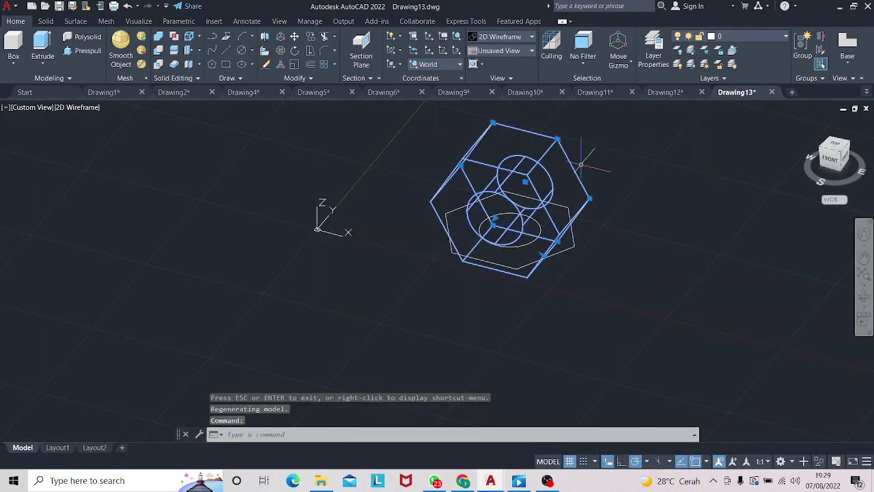
pyautogui.moveTo(580, 163); pyautogui.dragTo(686, 232, button='right')
pyautogui.click(696, 235)
pyautogui.click(437, 153)
pyautogui.click(584, 282)
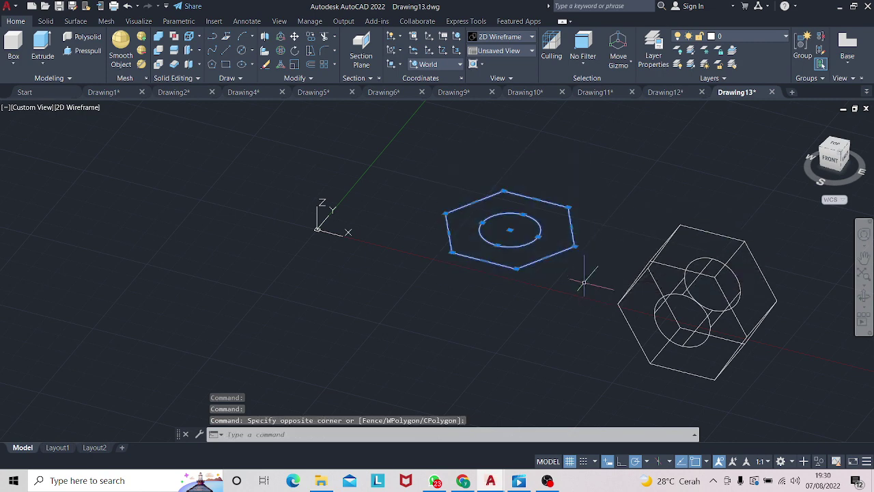
pyautogui.press('Delete')
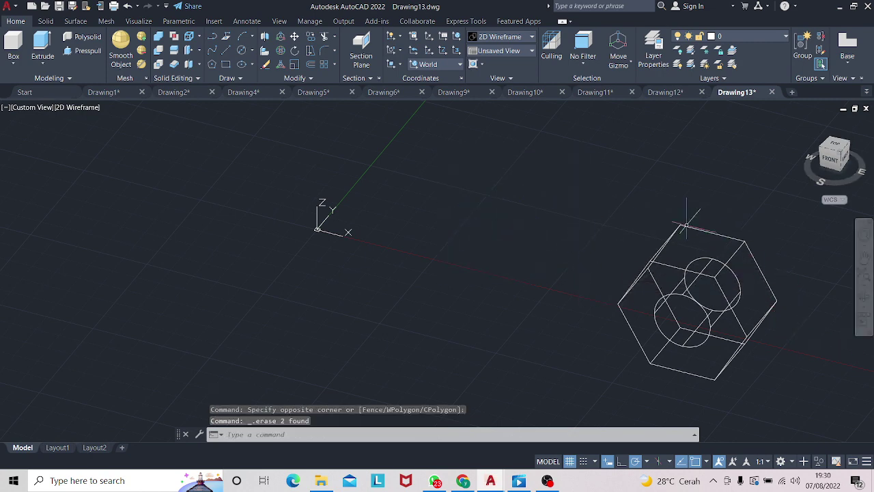
# - Move the nut back toward the left and orbit to face its hexagonal end
pyautogui.click(697, 230)
pyautogui.moveTo(697, 230); pyautogui.dragTo(587, 185, button='right')
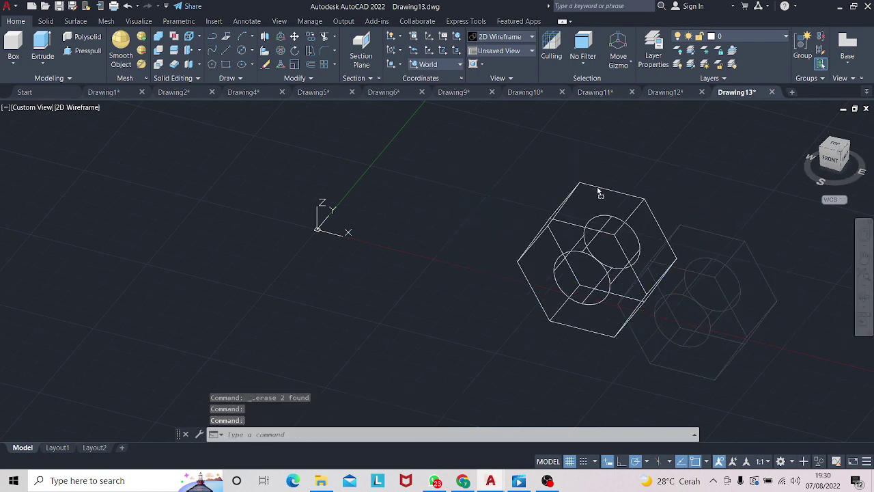
pyautogui.click(617, 191)
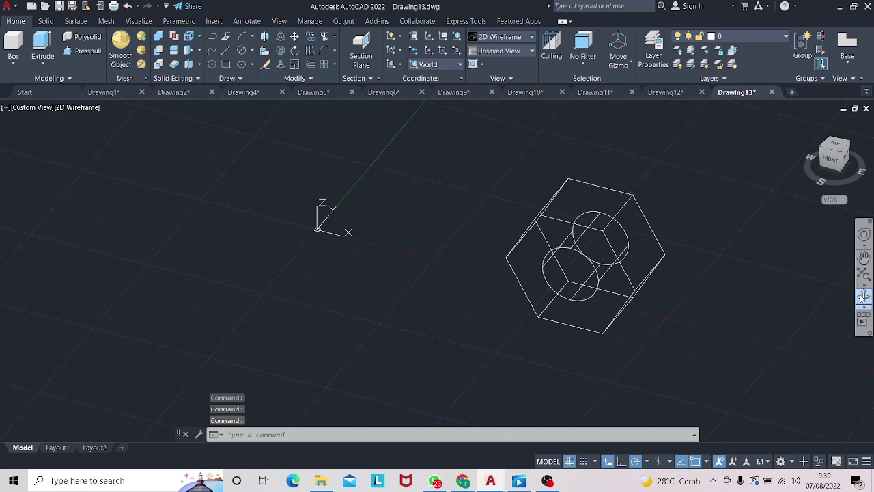
pyautogui.click(863, 299)
pyautogui.moveTo(840, 273)
pyautogui.mouseDown()
pyautogui.moveTo(756, 254)
pyautogui.moveTo(799, 226)
pyautogui.moveTo(815, 237)
pyautogui.moveTo(802, 225)
pyautogui.moveTo(799, 236)
pyautogui.mouseUp()
# - Repeatedly try the Face UCS option on faces of the nut
pyautogui.press('Escape')
pyautogui.click(401, 65)
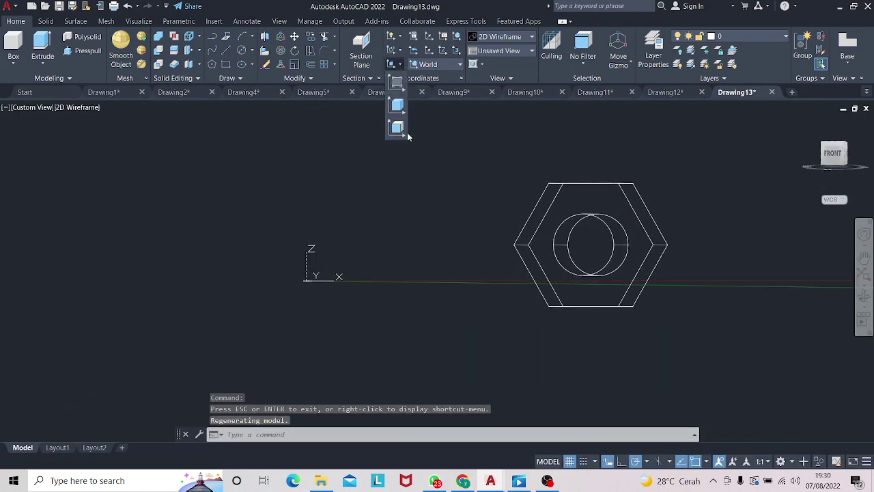
pyautogui.click(400, 127)
pyautogui.click(579, 206)
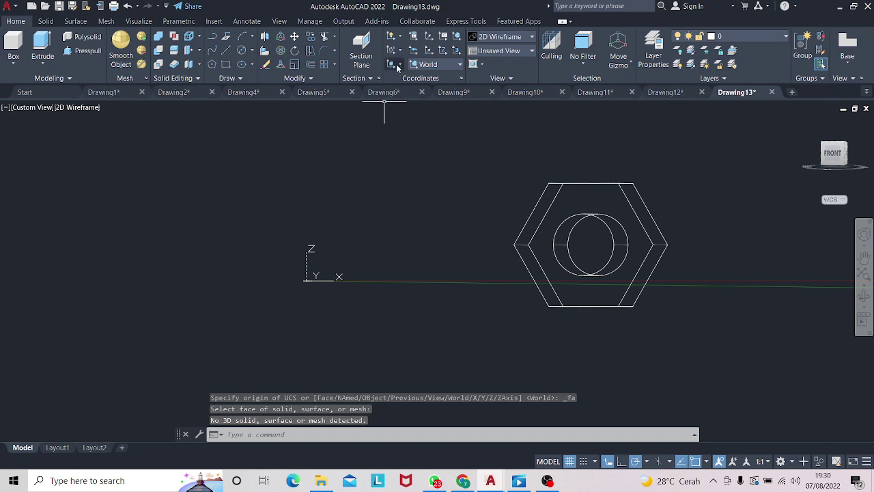
pyautogui.click(398, 65)
pyautogui.click(398, 130)
pyautogui.click(586, 205)
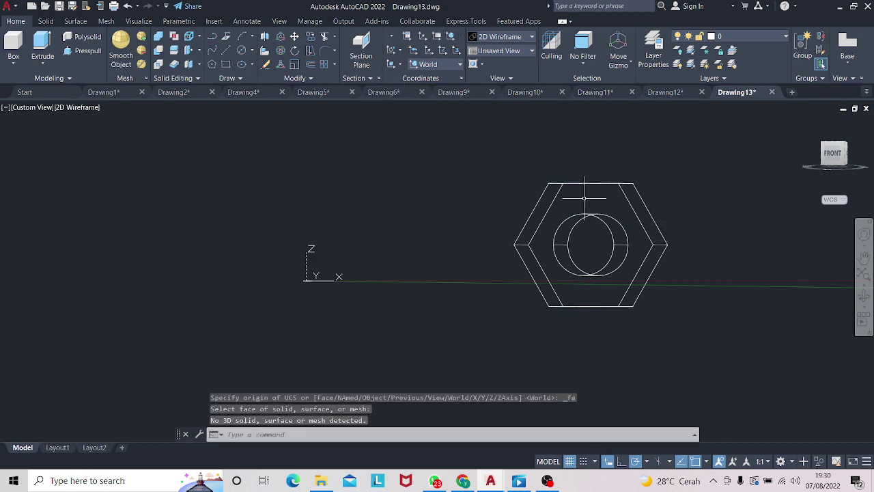
pyautogui.click(401, 65)
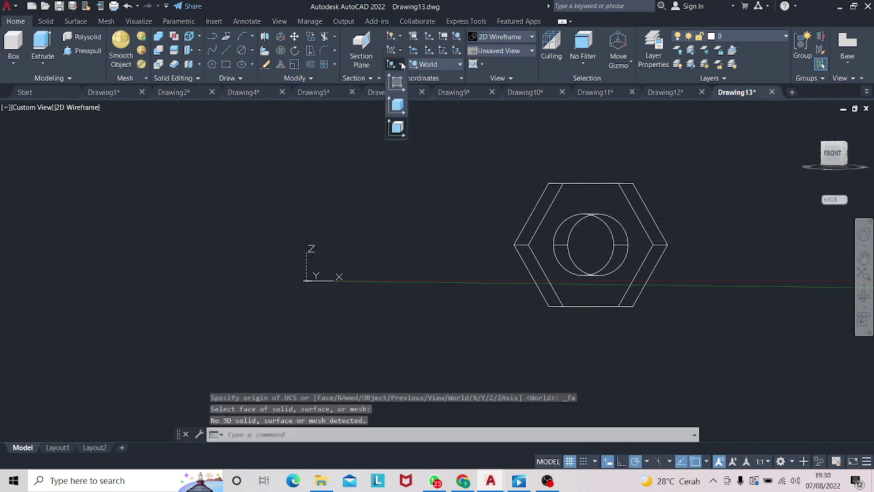
pyautogui.click(398, 128)
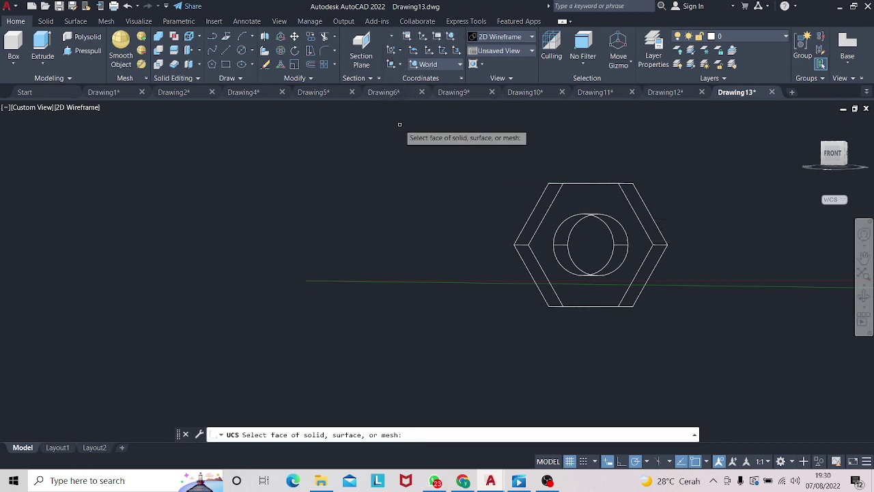
pyautogui.click(592, 233)
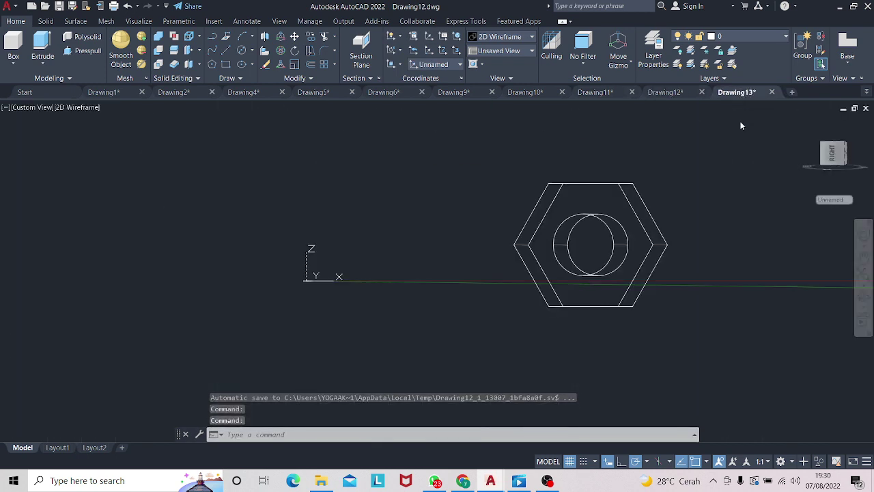
# - Align the UCS to the nut's end face, accept it, and orbit to face it
pyautogui.click(863, 292)
pyautogui.moveTo(825, 278)
pyautogui.mouseDown()
pyautogui.moveTo(745, 298)
pyautogui.moveTo(714, 293)
pyautogui.moveTo(751, 293)
pyautogui.moveTo(445, 99)
pyautogui.mouseUp()
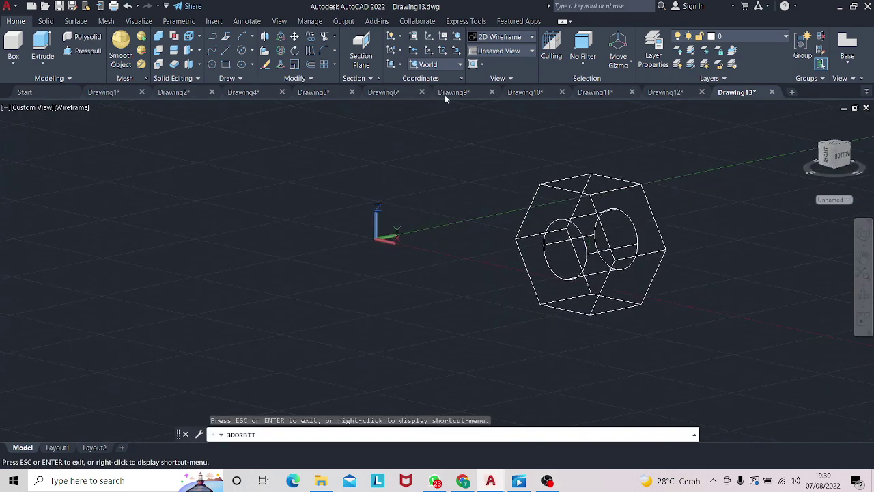
pyautogui.click(399, 66)
pyautogui.click(403, 137)
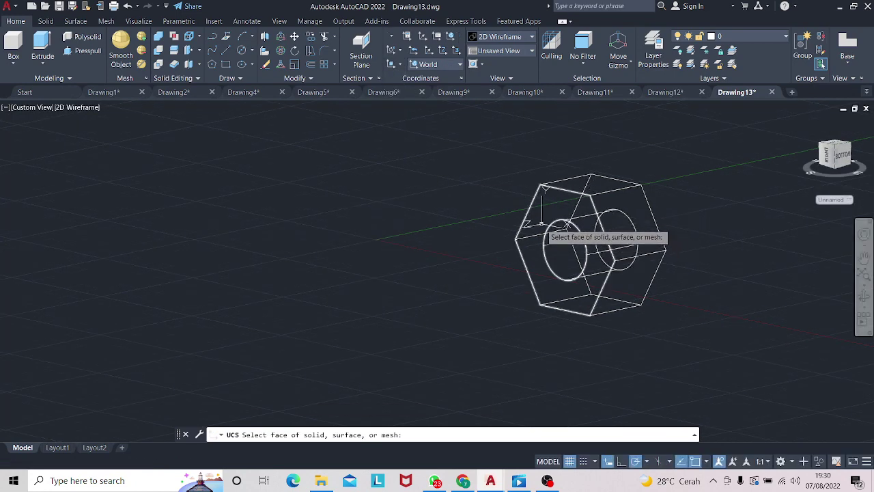
pyautogui.click(549, 235)
pyautogui.press('Return')
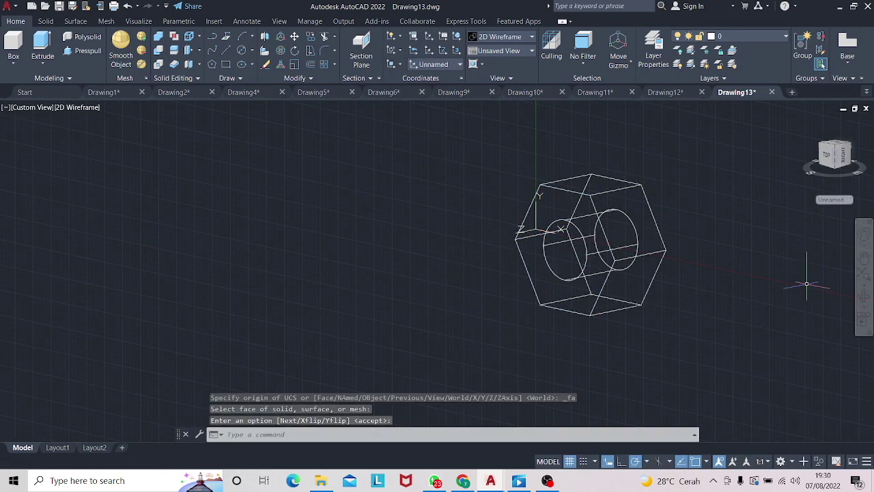
pyautogui.click(864, 296)
pyautogui.moveTo(688, 263)
pyautogui.mouseDown()
pyautogui.moveTo(696, 253)
pyautogui.moveTo(763, 252)
pyautogui.mouseUp()
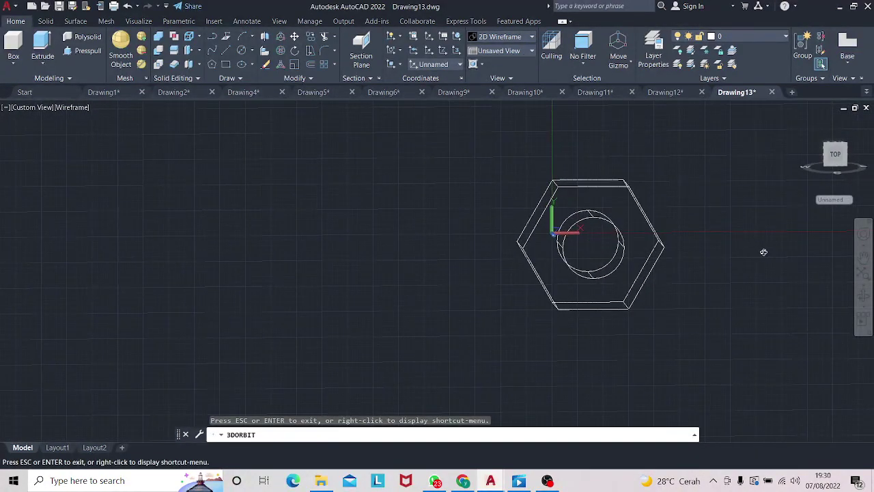
pyautogui.press('Escape')
pyautogui.write('He')
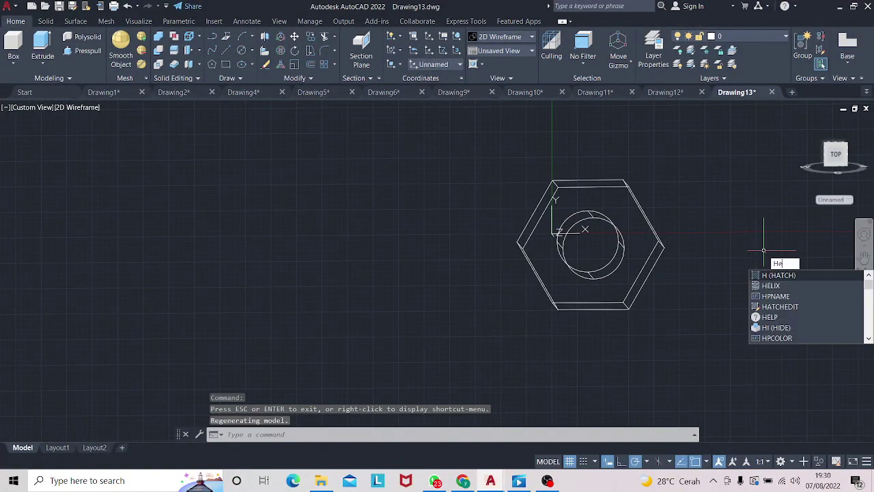
# - Start a HELIX at the hole centre with base and top radius 15, turn height 3
pyautogui.write('l')
pyautogui.press('Return')
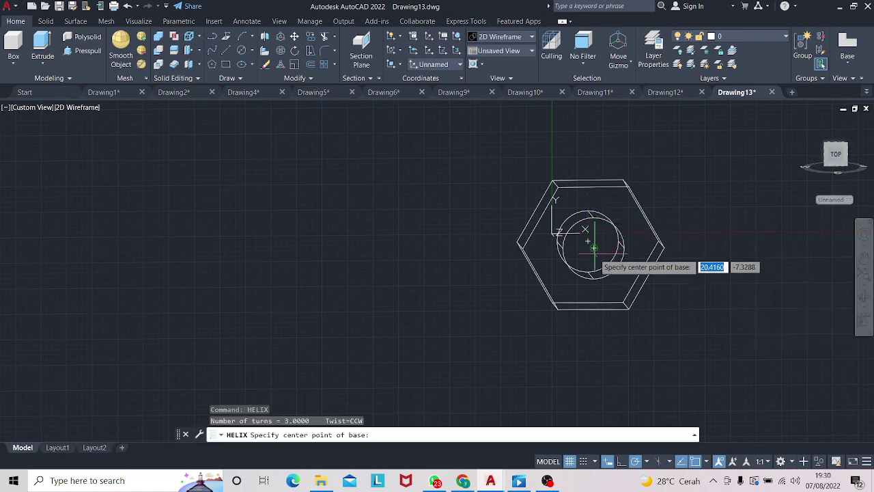
pyautogui.click(592, 245)
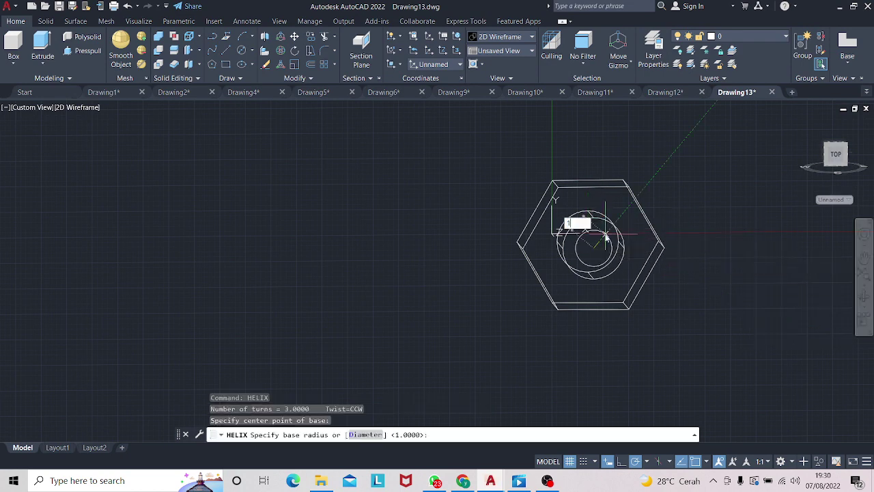
pyautogui.write('5')
pyautogui.press('Return')
pyautogui.write('5')
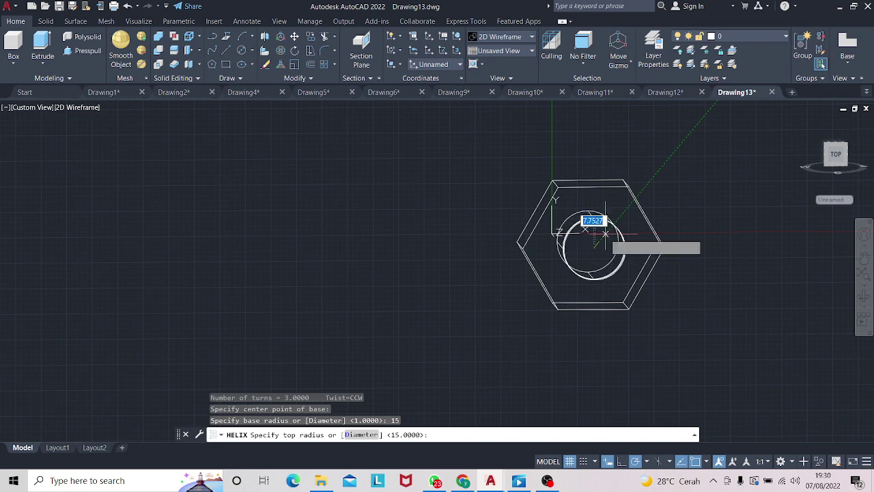
pyautogui.press('Return')
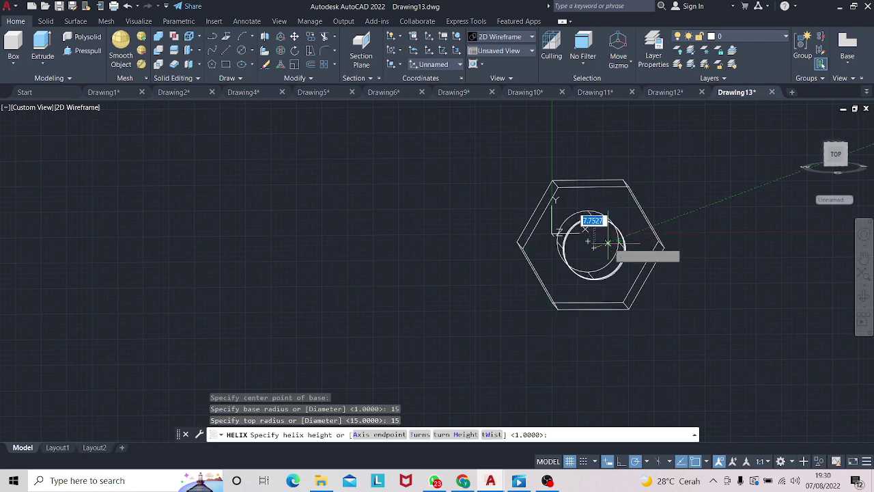
pyautogui.click(446, 437)
pyautogui.press('Return')
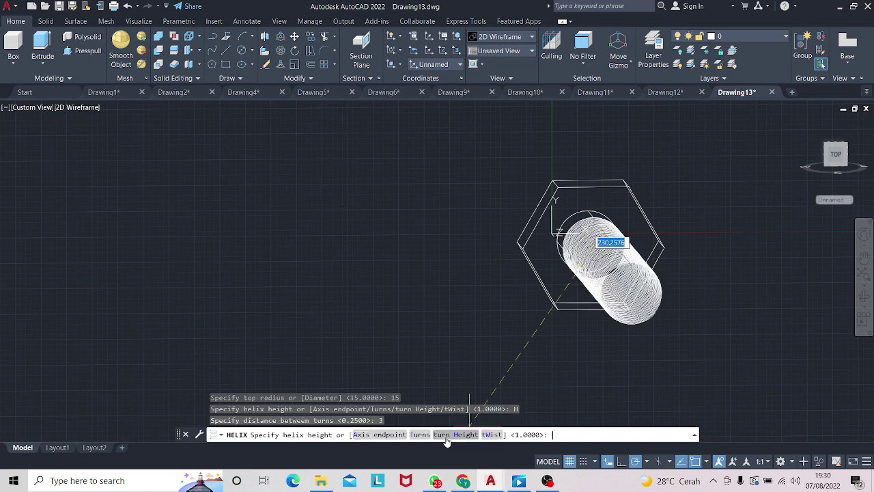
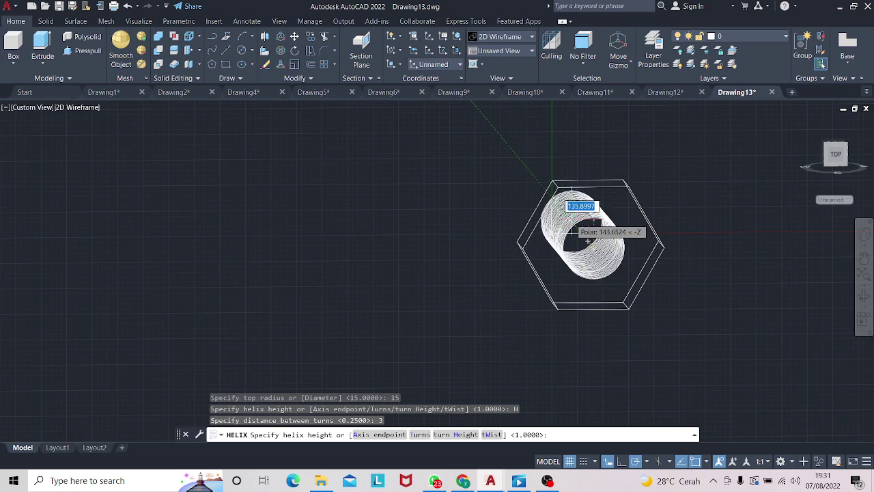
# - Finish the helix at height 35 and draw a 2 x 2 square thread profile
pyautogui.write('35')
pyautogui.press('Return')
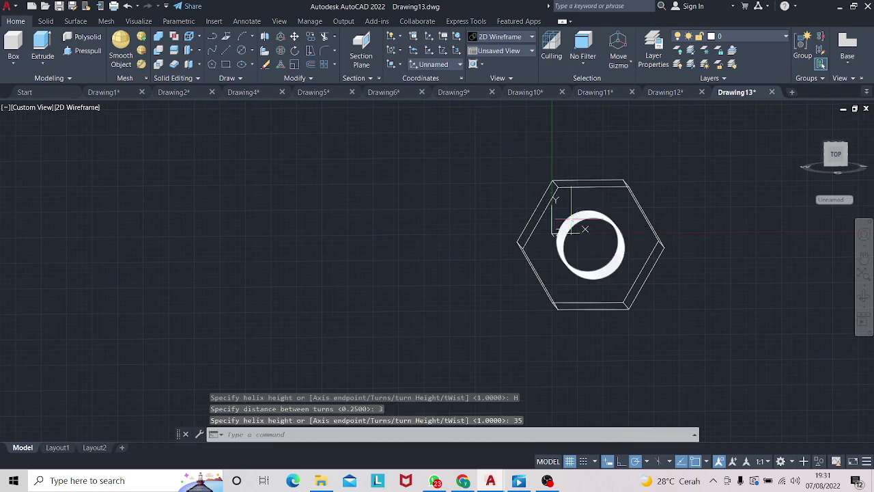
pyautogui.press('Return')
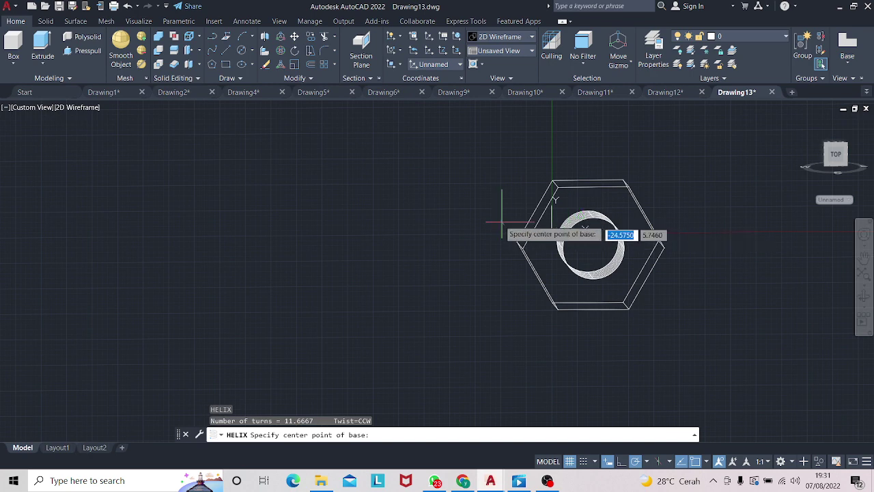
pyautogui.click(225, 64)
pyautogui.click(329, 172)
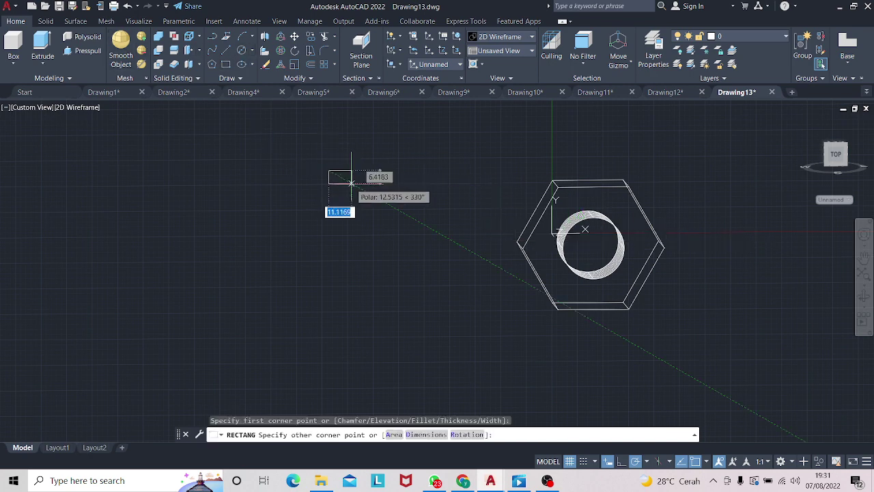
pyautogui.write('2')
pyautogui.press('Tab')
pyautogui.write('2')
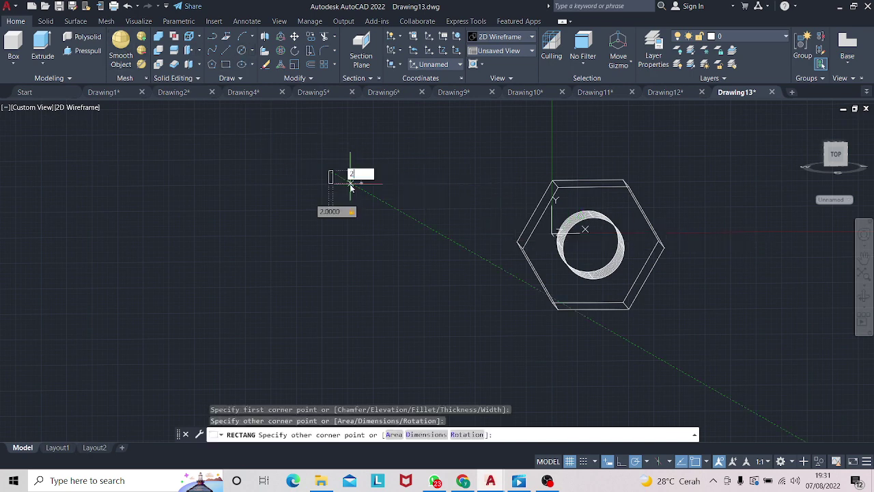
pyautogui.press('Return')
# - Rotate the 2 x 2 square profile 45 degrees about its corner
pyautogui.scroll(4, 329, 194)
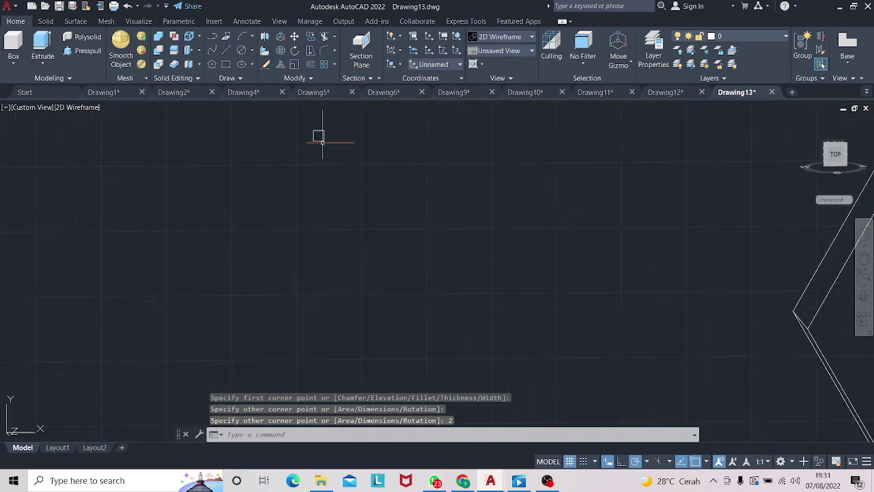
pyautogui.click(318, 137)
pyautogui.rightClick(318, 141)
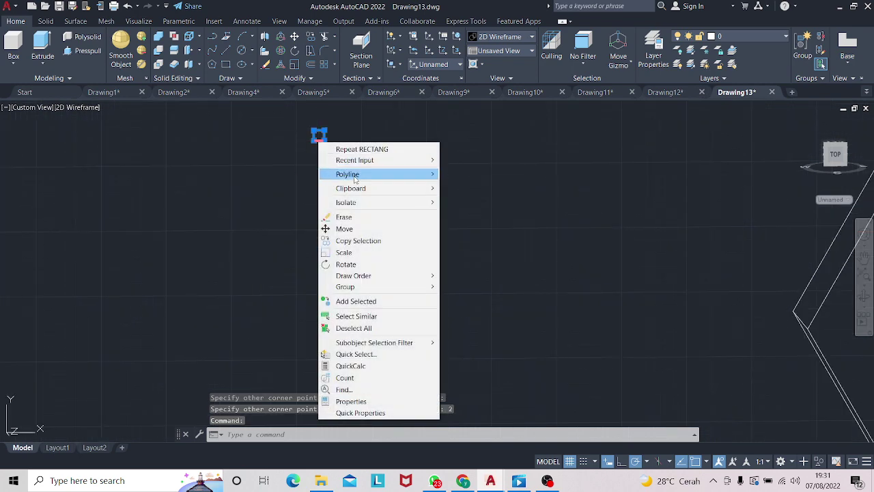
pyautogui.click(345, 264)
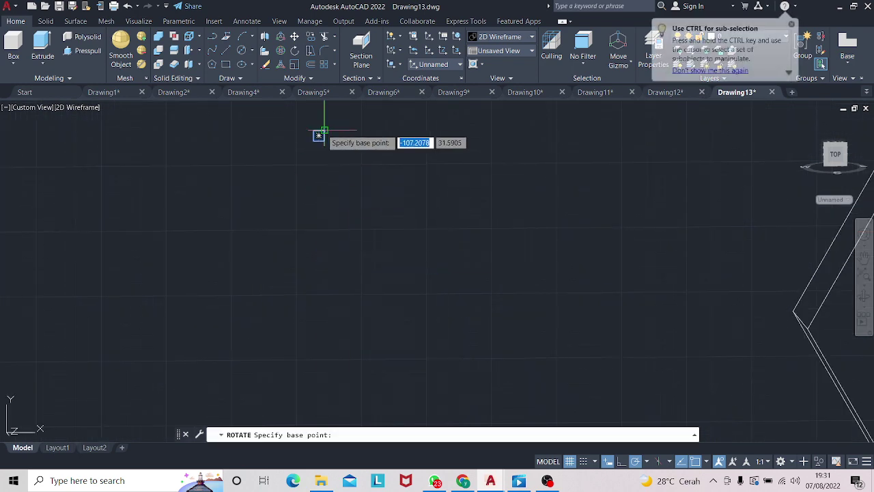
pyautogui.click(318, 135)
pyautogui.write('45')
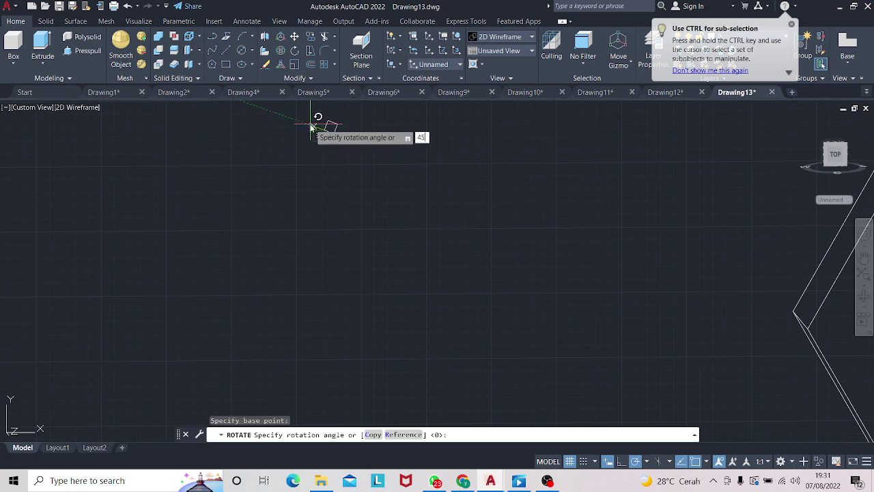
pyautogui.press('Return')
# - Sweep the square profile along the helix to create the thread solid
pyautogui.scroll(-3, 336, 139)
pyautogui.moveTo(454, 177); pyautogui.dragTo(406, 191, button='middle')
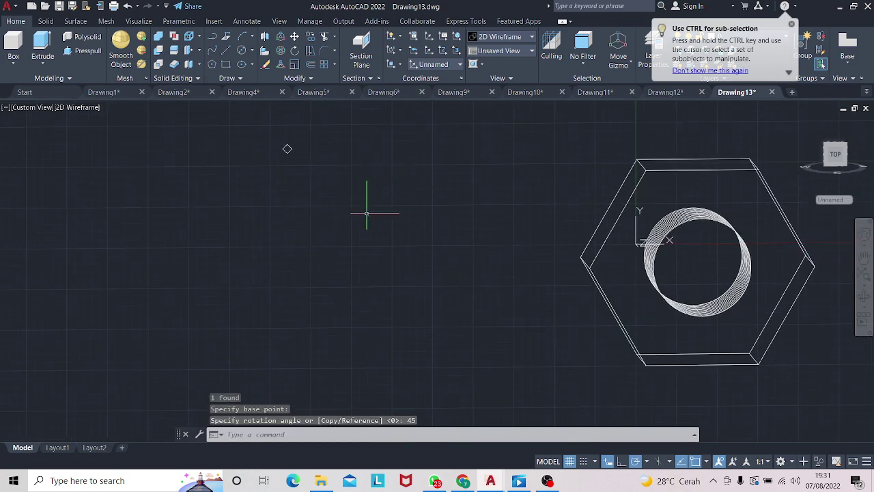
pyautogui.write('sweep')
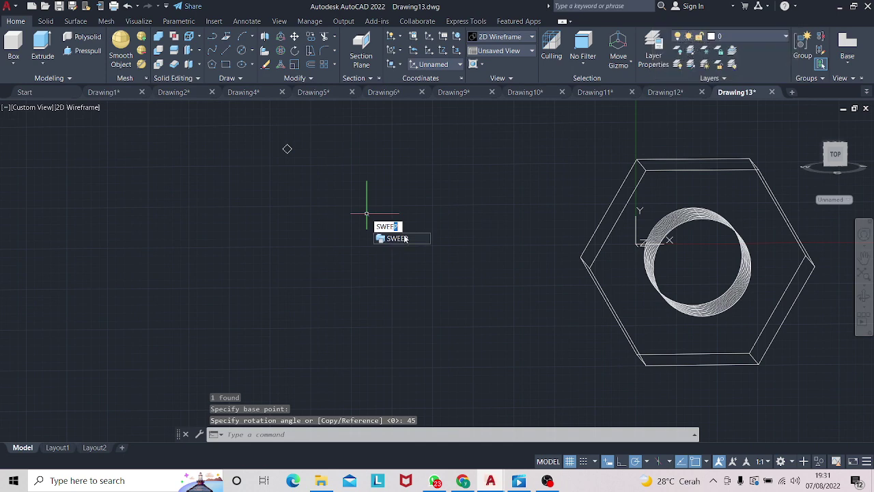
pyautogui.press('Return')
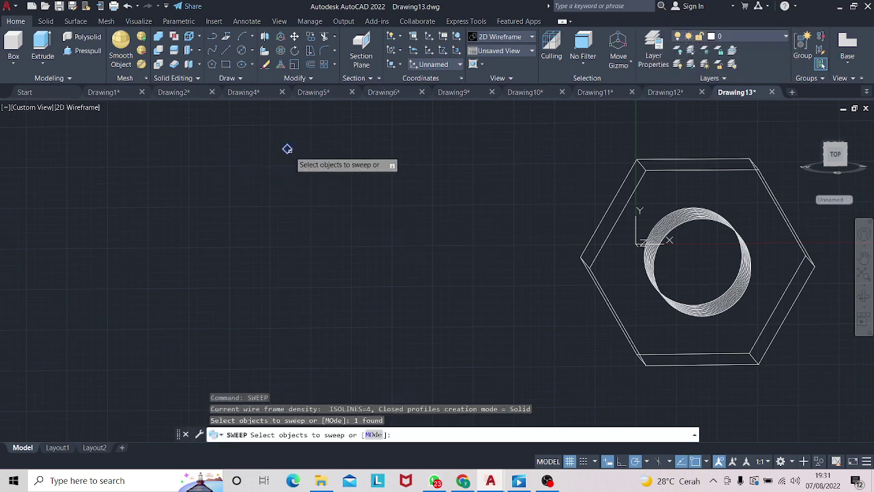
pyautogui.press('Return')
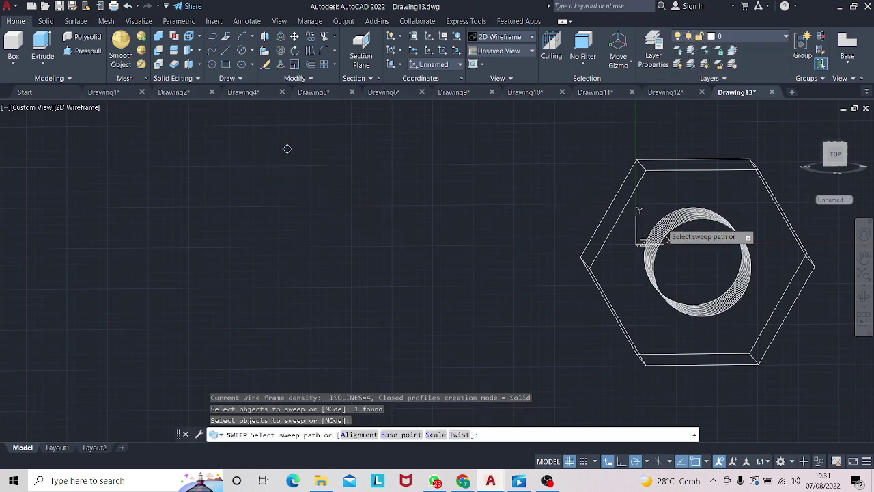
pyautogui.click(665, 238)
pyautogui.press('Return')
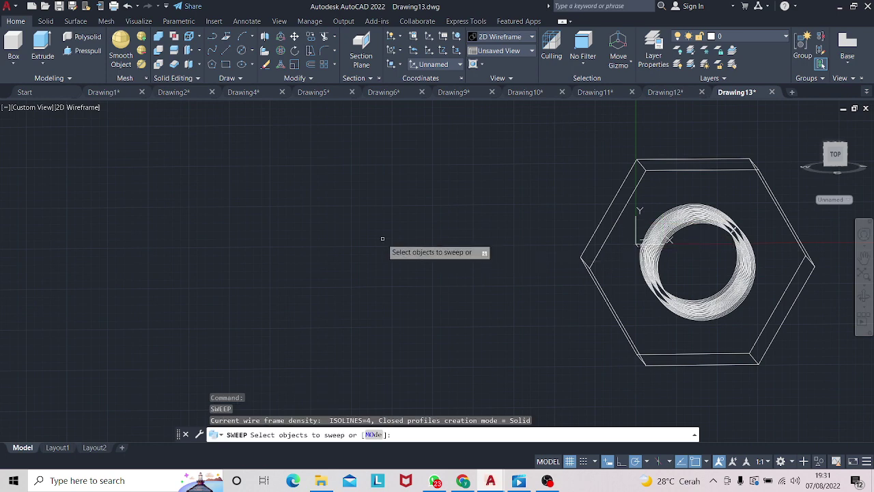
pyautogui.press('Return')
pyautogui.write('SUBS')
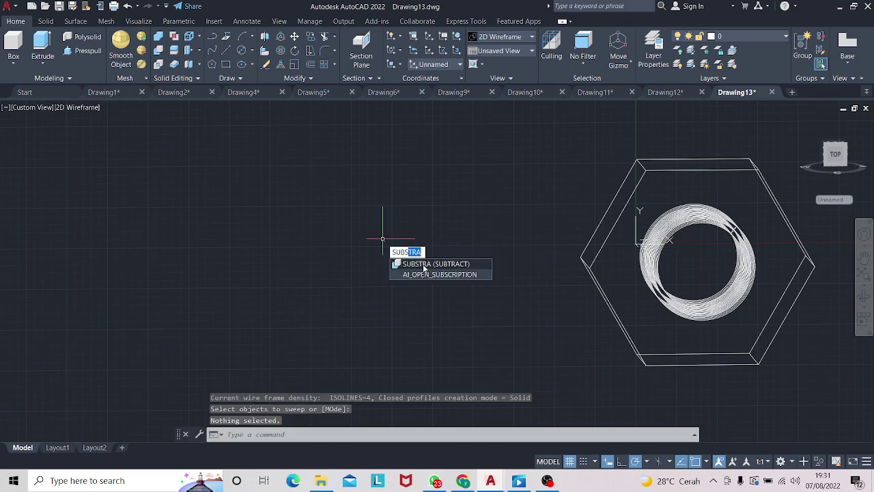
# - Subtract the swept thread from the hexagon nut
pyautogui.click(424, 266)
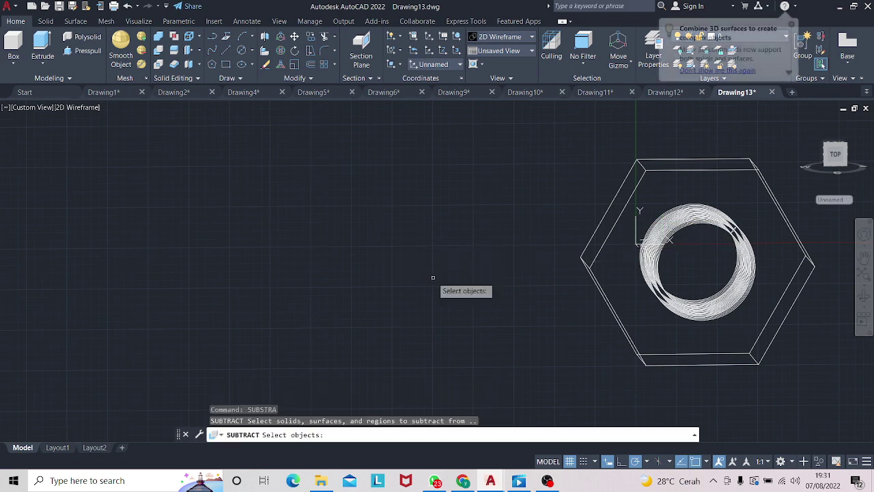
pyautogui.click(612, 233)
pyautogui.press('Return')
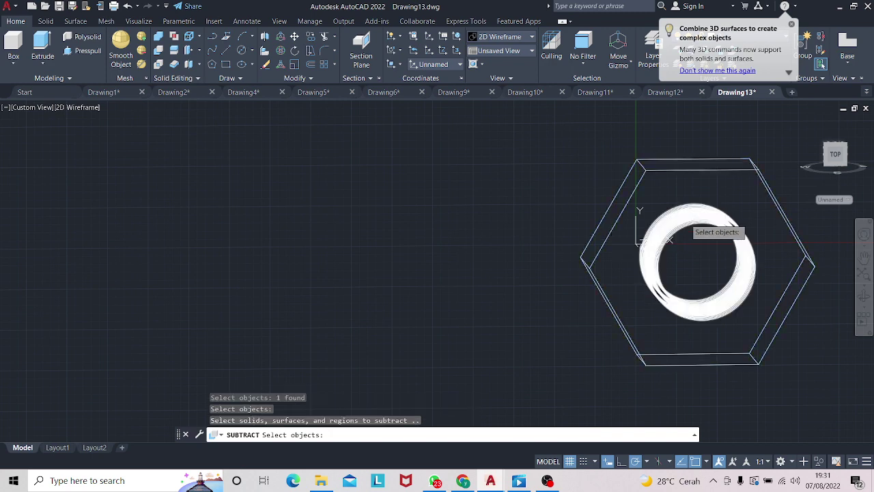
pyautogui.click(669, 239)
pyautogui.press('Return')
# - Copy the whole threaded nut to the clipboard
pyautogui.scroll(-2, 659, 225)
pyautogui.moveTo(655, 220); pyautogui.dragTo(587, 222, button='middle')
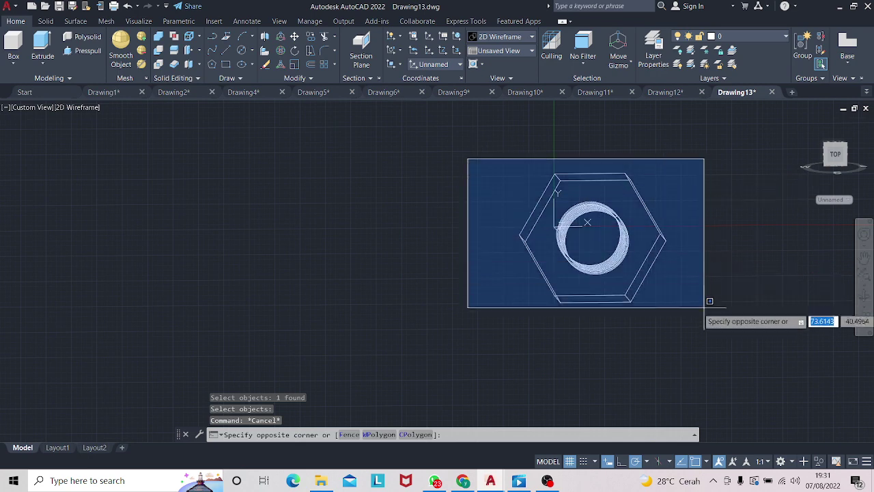
pyautogui.click(712, 332)
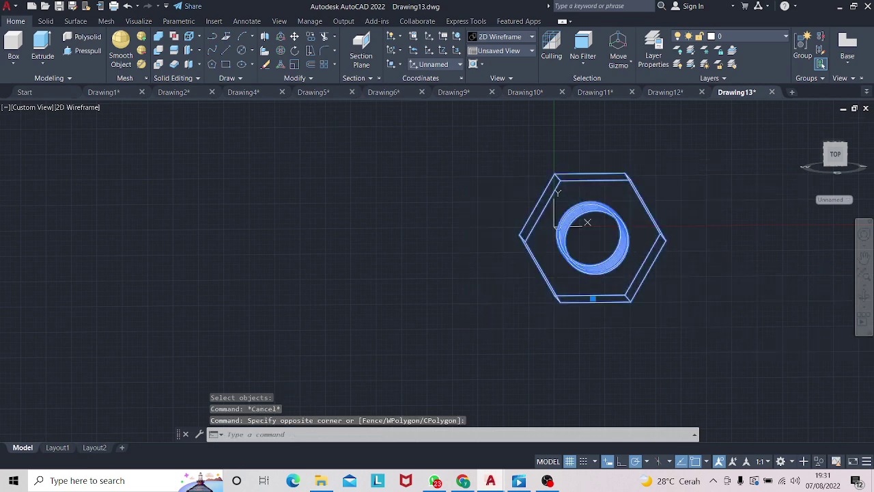
pyautogui.hotkey('ctrl', 'c')
# - Paste the threaded nut into Drawing6 beside the bolt and view the assembly from below
pyautogui.click(410, 92)
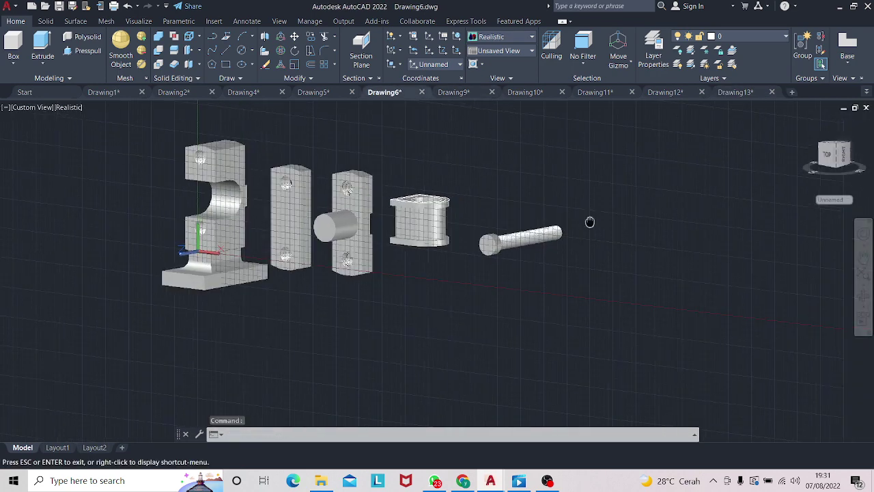
pyautogui.hotkey('ctrl', 'v')
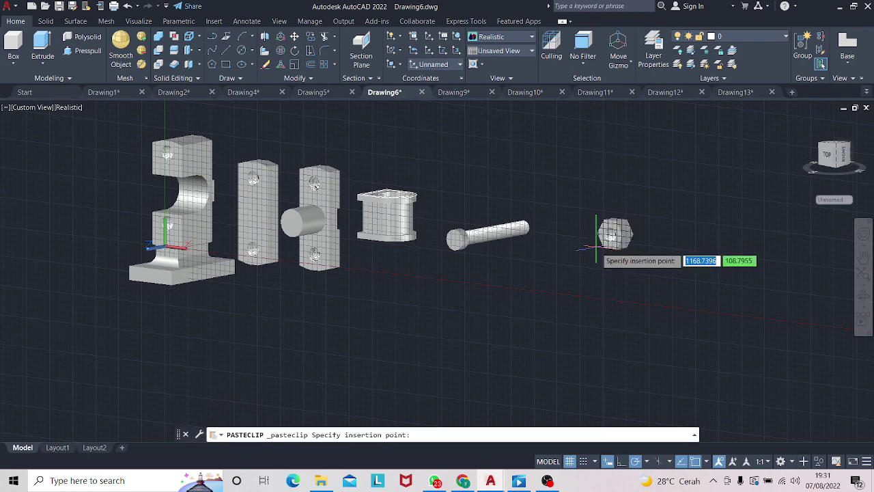
pyautogui.click(562, 238)
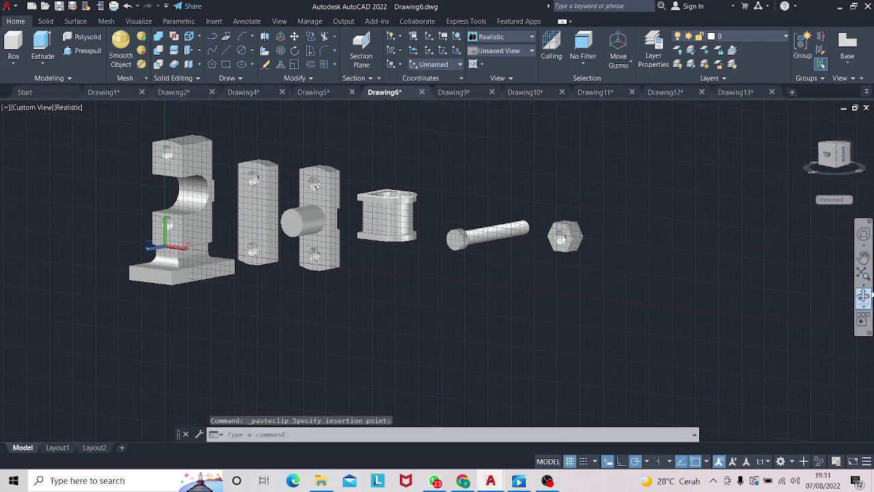
pyautogui.click(865, 297)
pyautogui.moveTo(743, 288)
pyautogui.mouseDown()
pyautogui.moveTo(582, 273)
pyautogui.moveTo(663, 348)
pyautogui.moveTo(495, 270)
pyautogui.moveTo(480, 250)
pyautogui.mouseUp()
pyautogui.press('Escape')
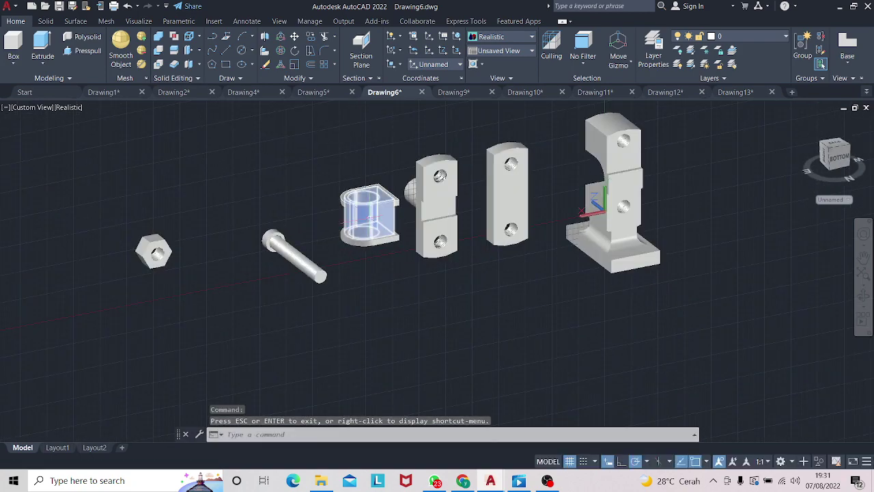
# - Move the cylinder block down away from its ring and delete the leftover ring
pyautogui.click(369, 217)
pyautogui.press('Escape')
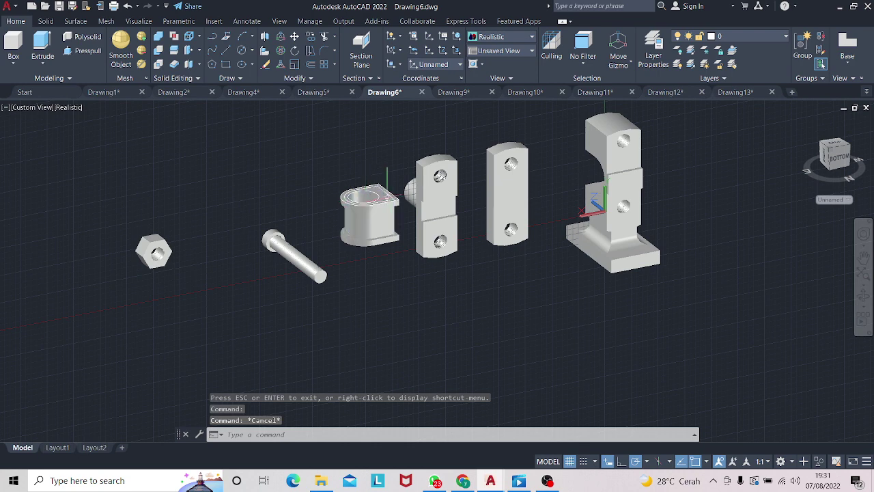
pyautogui.keyDown('ctrl'); pyautogui.click(390, 193); pyautogui.keyUp('ctrl')
pyautogui.click(382, 223)
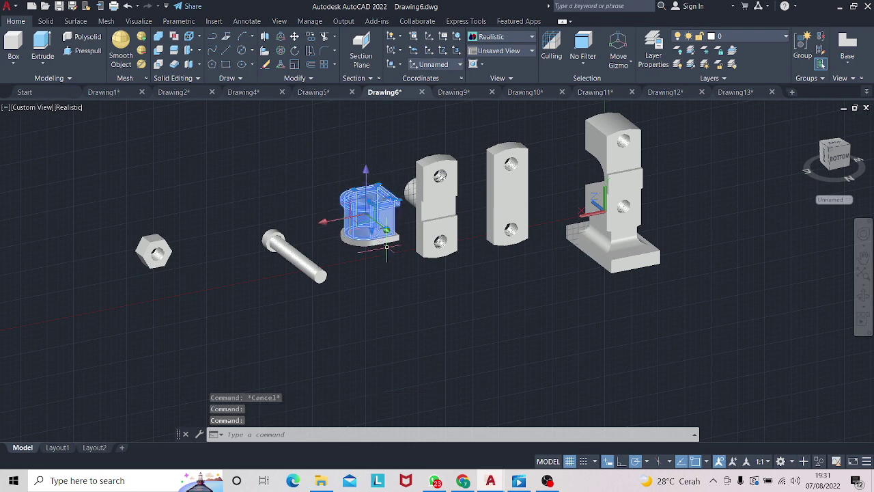
pyautogui.moveTo(379, 217); pyautogui.dragTo(402, 299, button='right')
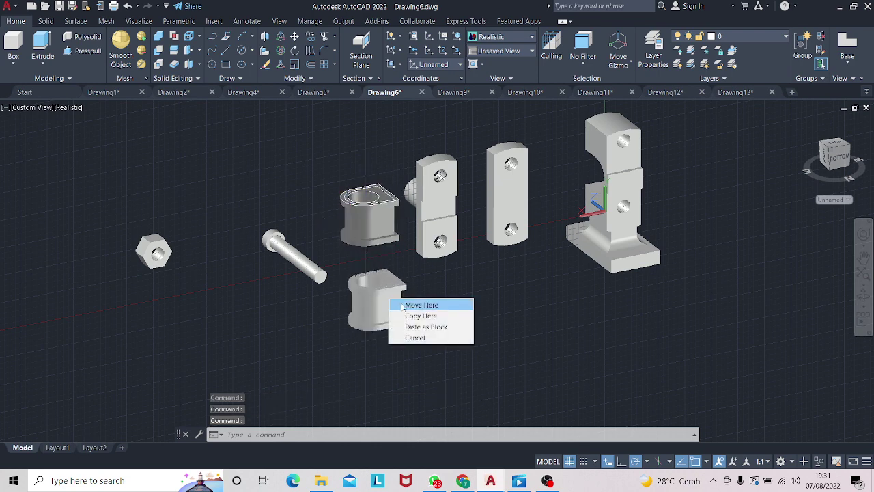
pyautogui.click(409, 305)
pyautogui.click(311, 171)
pyautogui.click(401, 230)
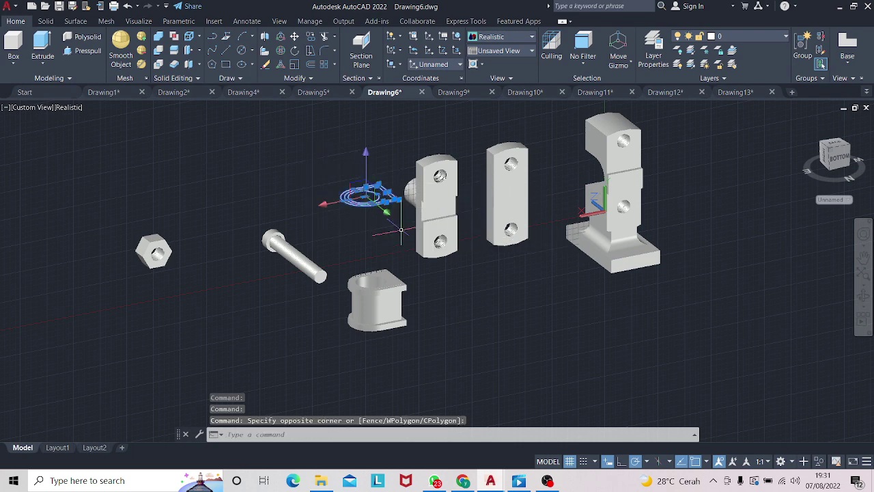
pyautogui.press('Delete')
pyautogui.write('UNION')
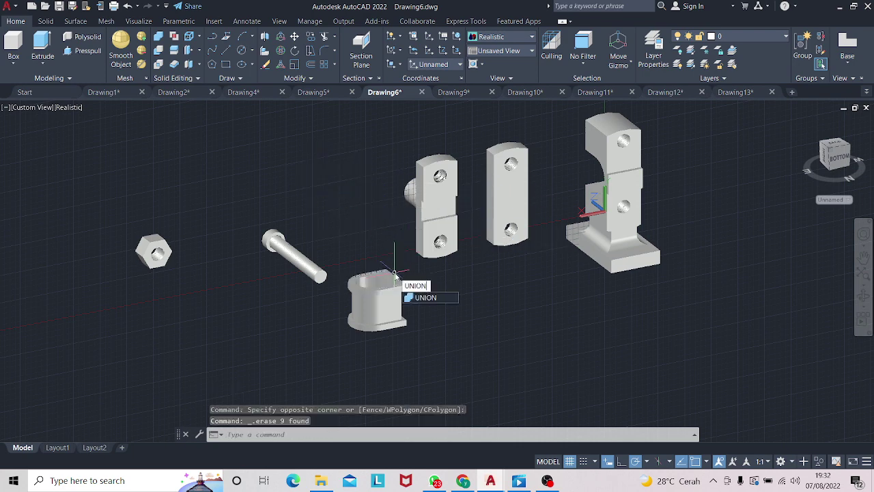
# - Union the block's upper and lower parts into one solid and select it for moving
pyautogui.press('Return')
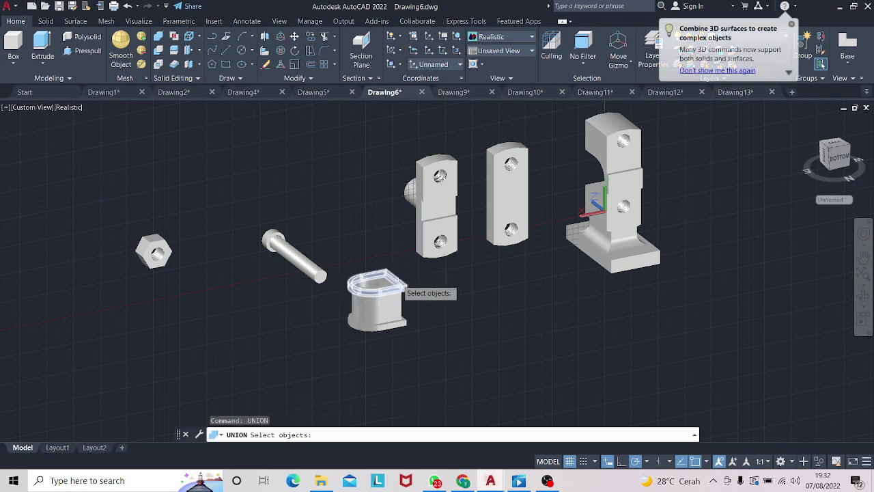
pyautogui.click(402, 286)
pyautogui.click(398, 332)
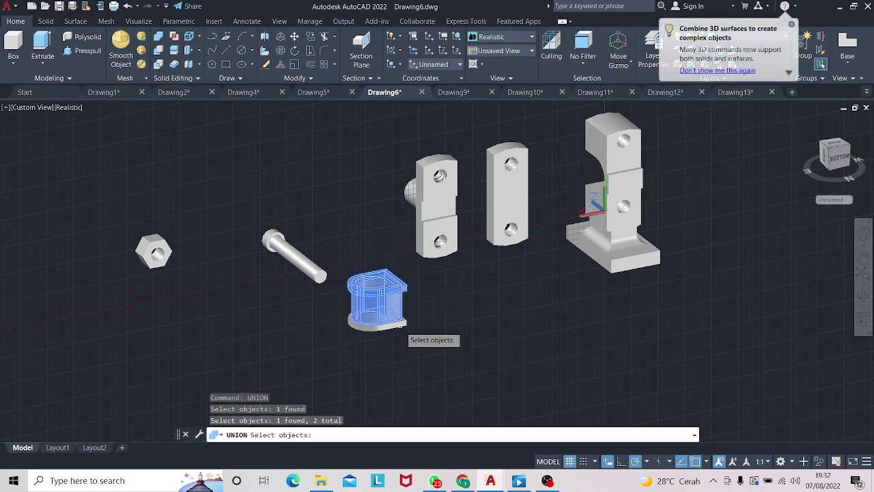
pyautogui.press('Return')
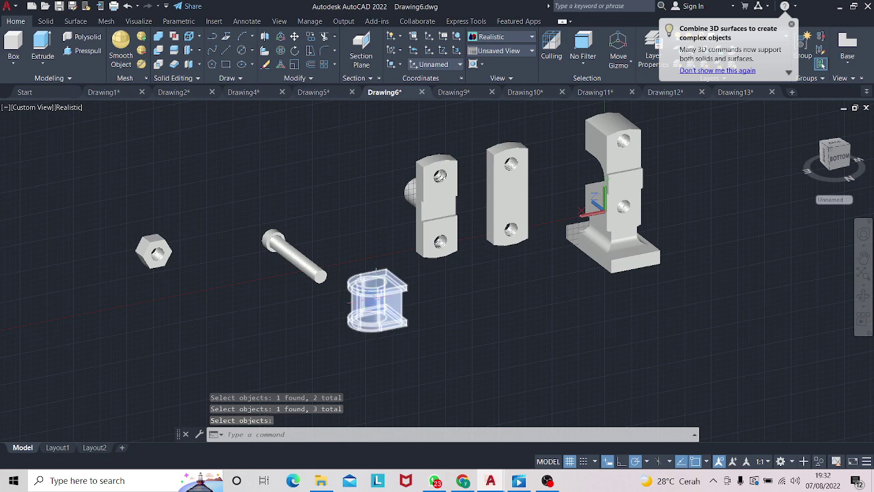
pyautogui.click(380, 280)
pyautogui.click(374, 304)
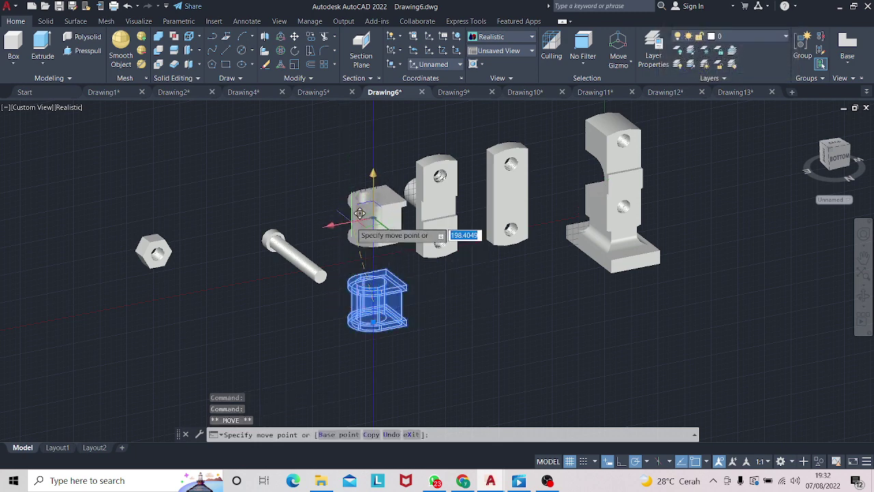
# - Orbit to an isometric angle and align the UCS to a base body face
pyautogui.click(864, 298)
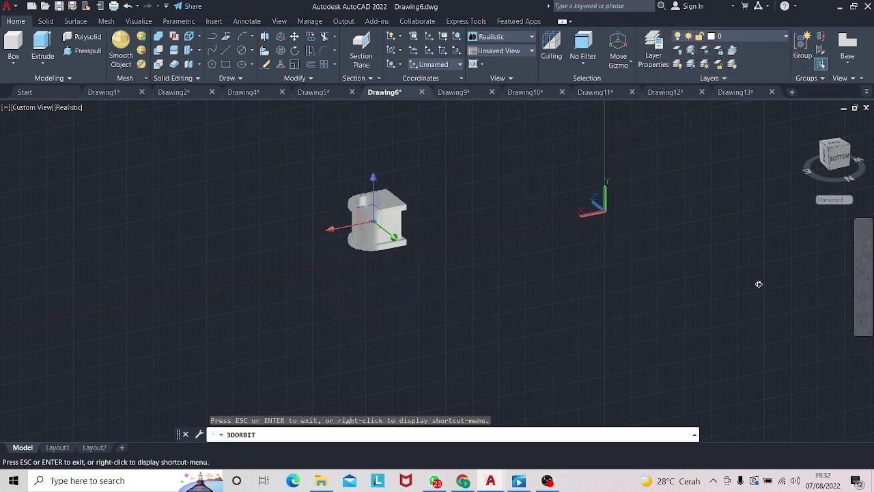
pyautogui.press('Escape')
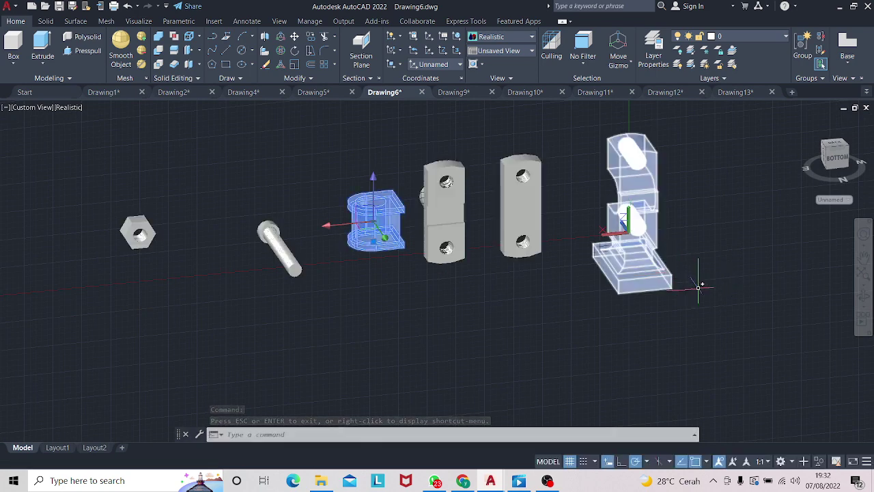
pyautogui.click(863, 299)
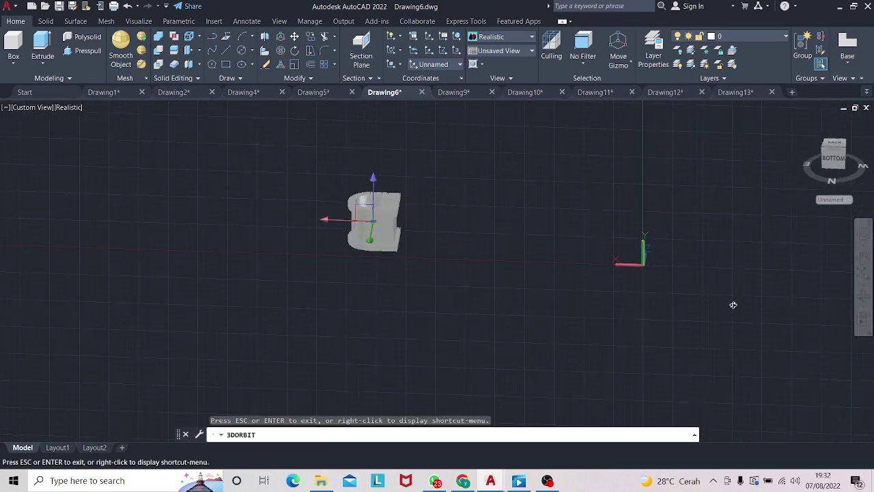
pyautogui.press('Escape')
pyautogui.click(864, 299)
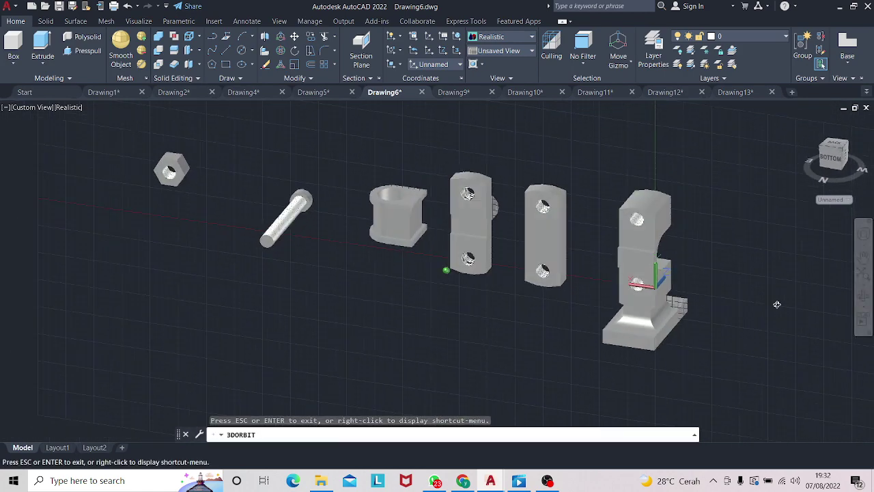
pyautogui.moveTo(776, 303)
pyautogui.mouseDown()
pyautogui.moveTo(692, 286)
pyautogui.moveTo(722, 289)
pyautogui.moveTo(659, 287)
pyautogui.moveTo(587, 302)
pyautogui.moveTo(680, 281)
pyautogui.mouseUp()
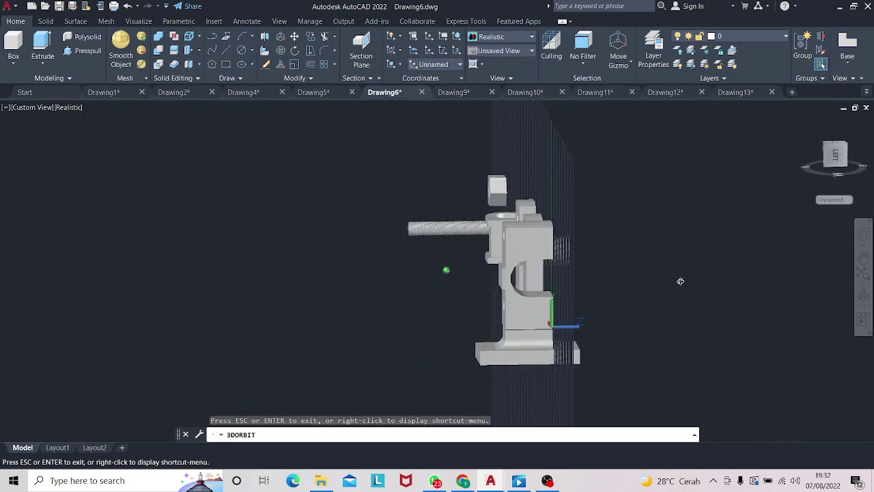
pyautogui.press('Escape')
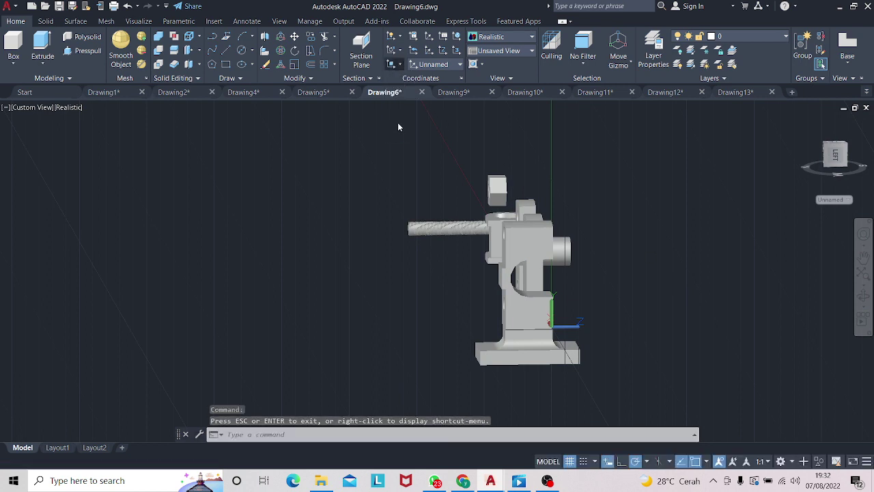
pyautogui.click(429, 36)
pyautogui.click(529, 253)
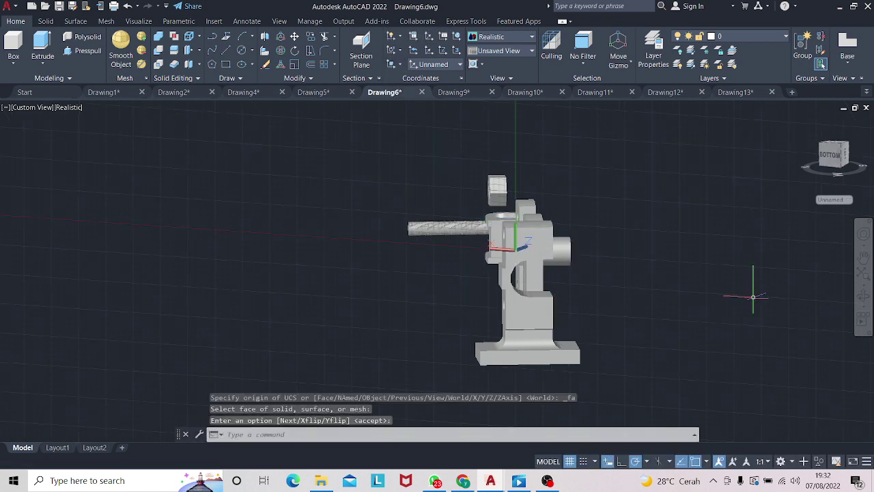
pyautogui.click(863, 296)
pyautogui.moveTo(768, 297)
pyautogui.mouseDown()
pyautogui.moveTo(755, 302)
pyautogui.moveTo(769, 300)
pyautogui.moveTo(762, 297)
pyautogui.mouseUp()
pyautogui.press('Escape')
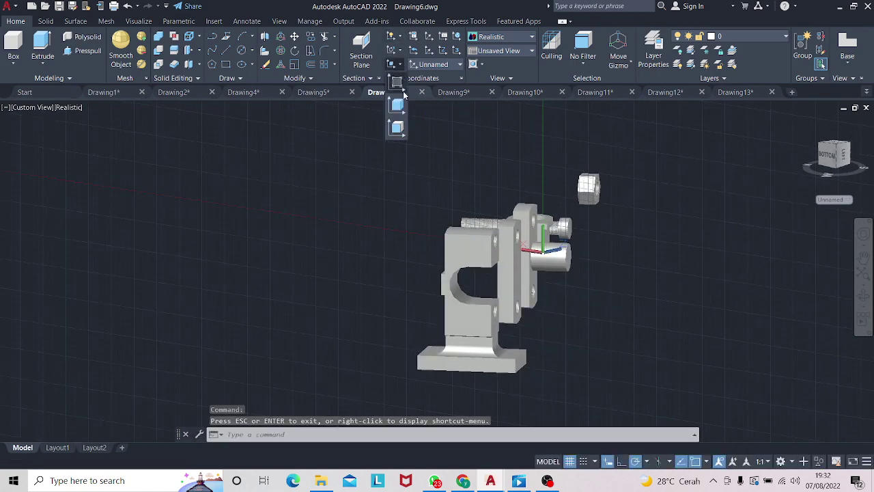
# - Align the UCS to another base body face and check it from a side view
pyautogui.click(398, 130)
pyautogui.click(455, 261)
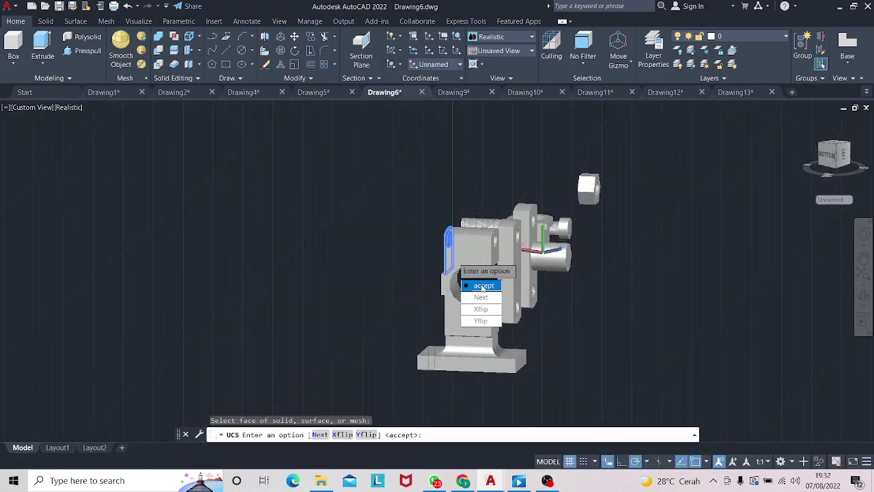
pyautogui.click(482, 285)
pyautogui.click(863, 295)
pyautogui.moveTo(827, 296); pyautogui.dragTo(669, 275)
pyautogui.press('Escape')
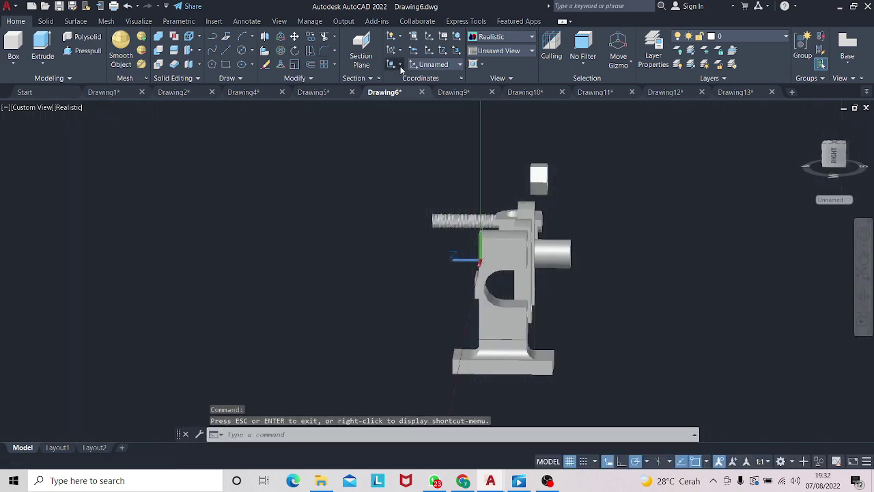
# - Align the UCS to the base body's front face and orbit to view the parts
pyautogui.click(398, 128)
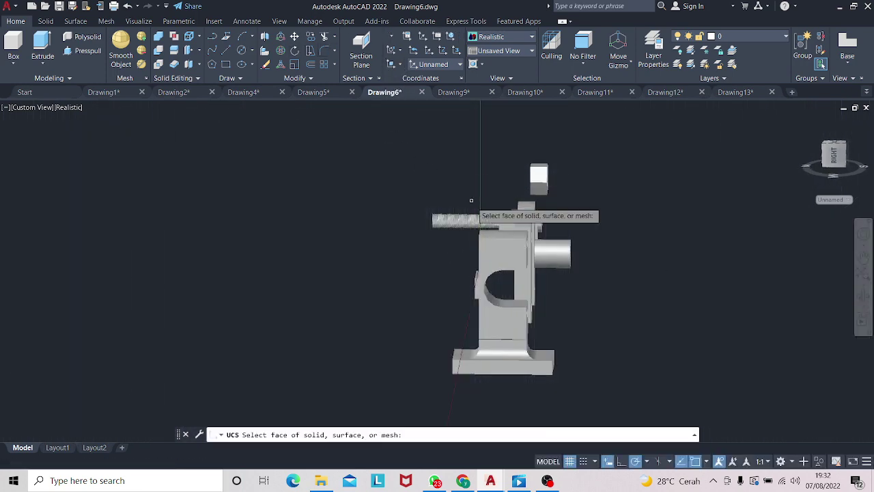
pyautogui.click(491, 266)
pyautogui.click(510, 290)
pyautogui.click(863, 295)
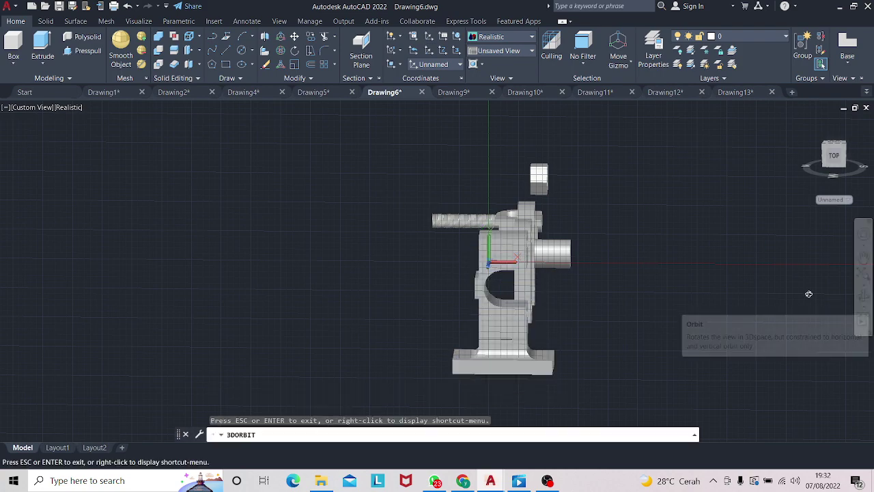
pyautogui.moveTo(809, 293)
pyautogui.mouseDown()
pyautogui.moveTo(712, 288)
pyautogui.moveTo(637, 258)
pyautogui.mouseUp()
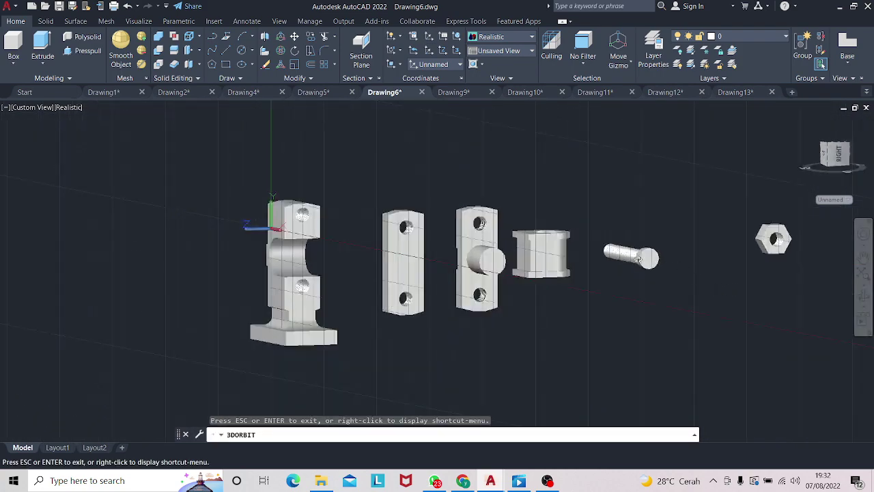
pyautogui.moveTo(771, 297); pyautogui.dragTo(724, 298)
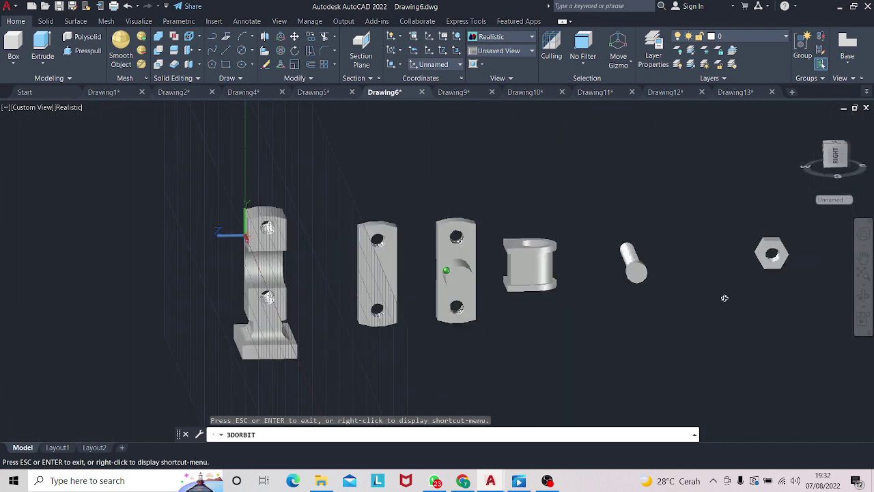
pyautogui.press('Escape')
pyautogui.click(529, 263)
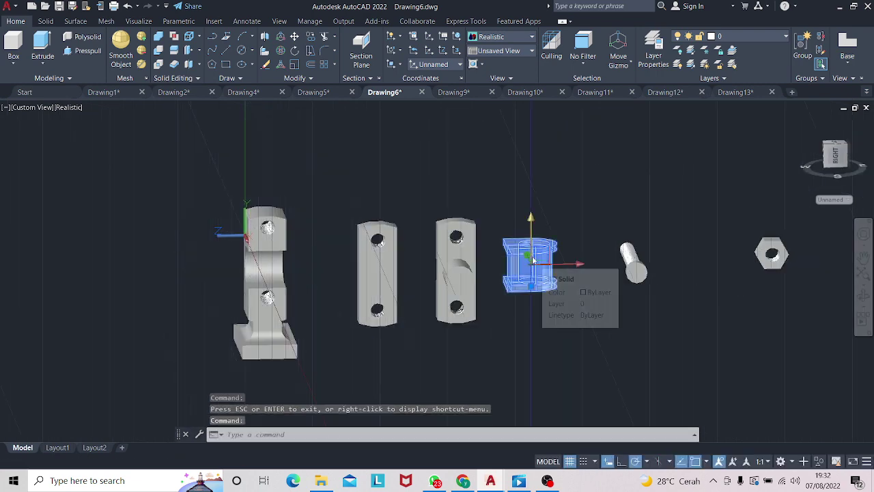
pyautogui.press('Escape')
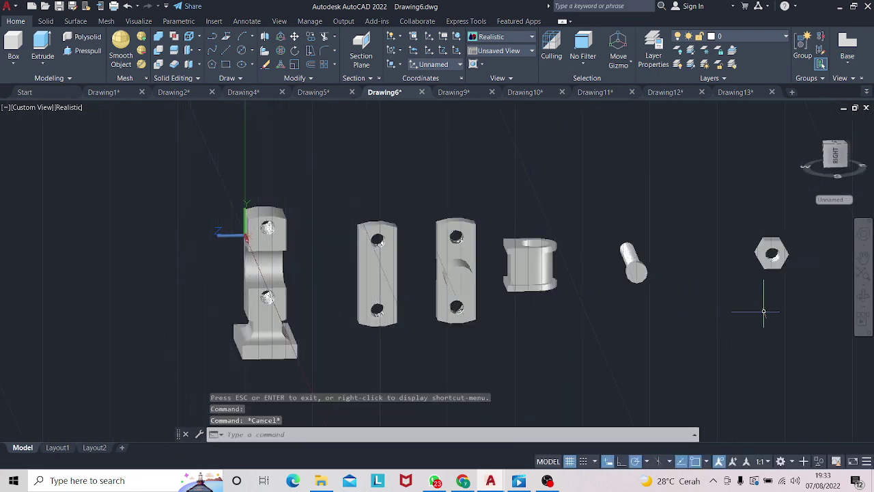
pyautogui.moveTo(649, 272)
pyautogui.keyDown('shift'); pyautogui.mouseDown(button='middle')
pyautogui.moveTo(685, 338)
pyautogui.moveTo(712, 300)
pyautogui.moveTo(708, 273)
pyautogui.moveTo(744, 275)
pyautogui.mouseUp(button='middle'); pyautogui.keyUp('shift')
pyautogui.write('3d')
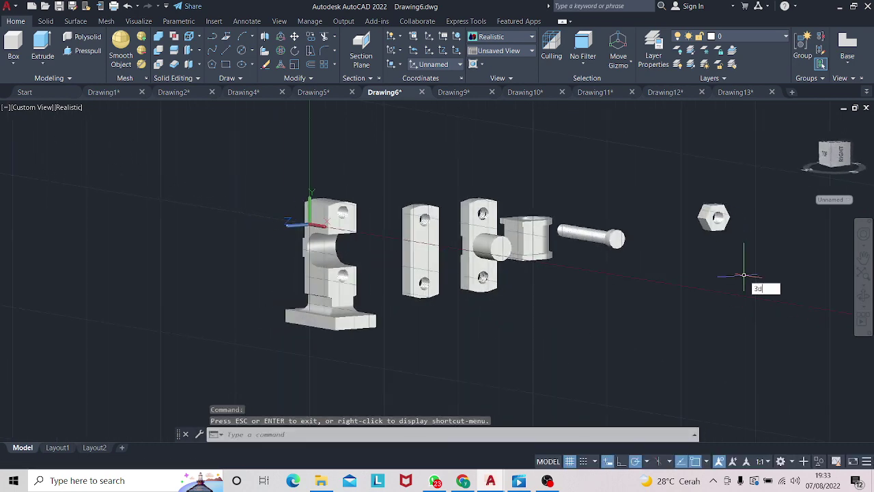
# - Rotate the cylindrical block 90 degrees in 3D
pyautogui.write('o')
pyautogui.click(765, 310)
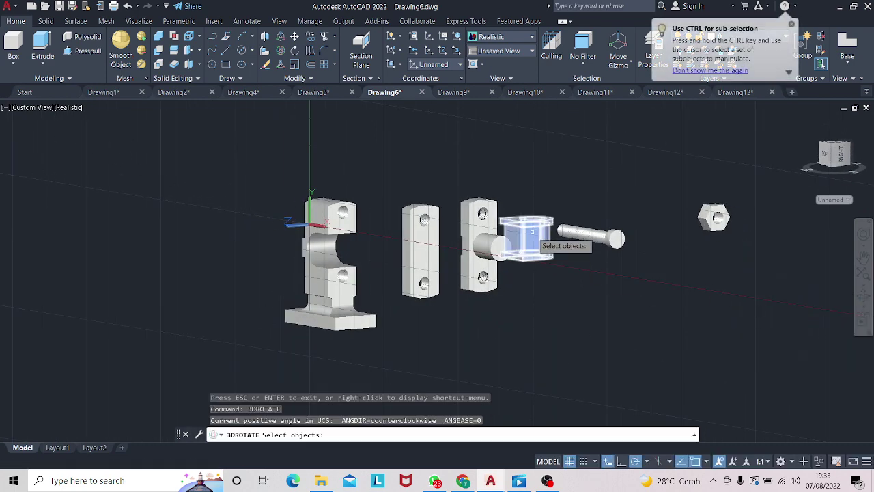
pyautogui.click(532, 232)
pyautogui.press('Return')
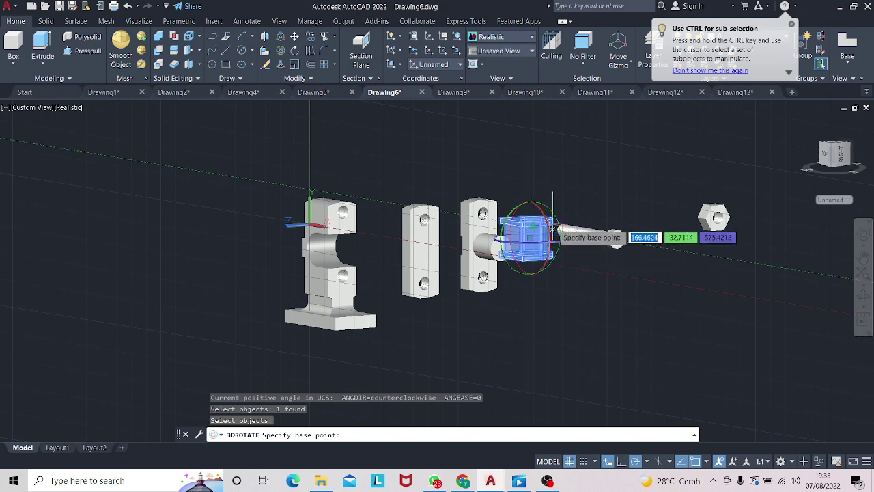
pyautogui.click(548, 228)
pyautogui.write('90')
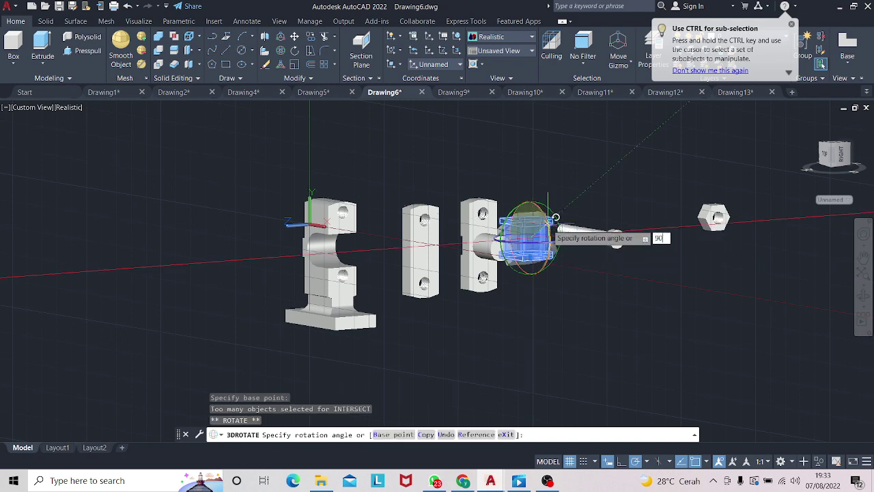
pyautogui.press('Return')
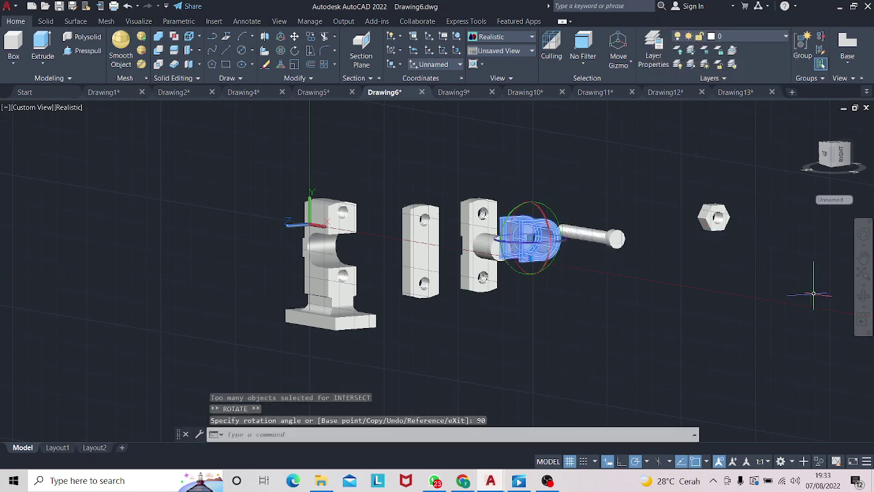
pyautogui.press('Return')
pyautogui.click(746, 295)
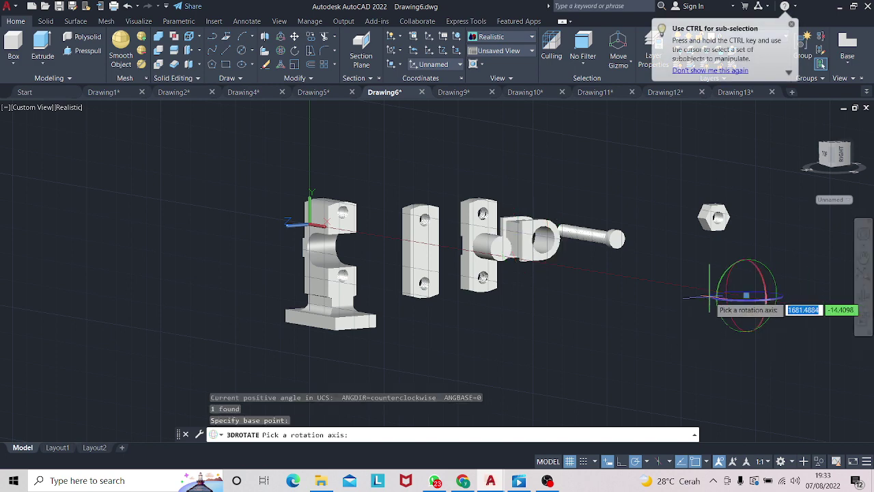
pyautogui.press('Escape')
pyautogui.moveTo(714, 301)
pyautogui.keyDown('shift'); pyautogui.mouseDown(button='middle')
pyautogui.moveTo(683, 307)
pyautogui.moveTo(757, 299)
pyautogui.mouseUp(button='middle'); pyautogui.keyUp('shift')
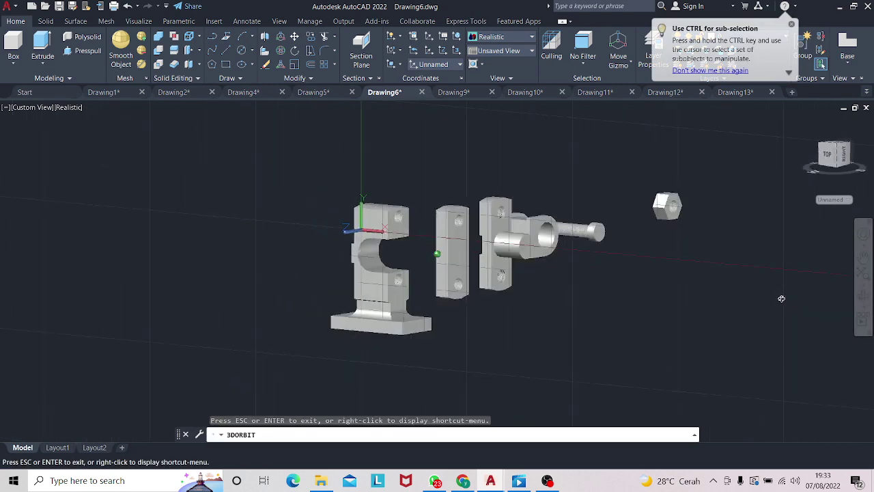
pyautogui.press('Escape')
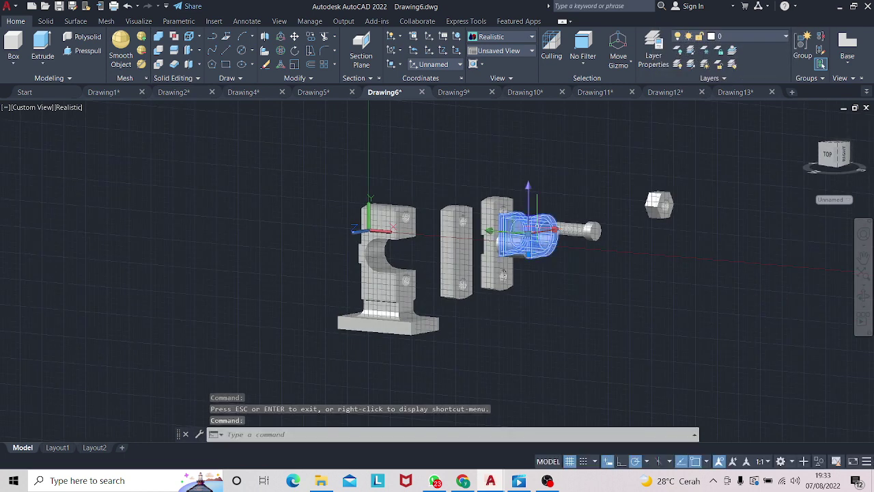
# - Move the block below the bolt and rotate the small piece 90 degrees about another axis
pyautogui.moveTo(576, 292); pyautogui.dragTo(594, 301, button='right')
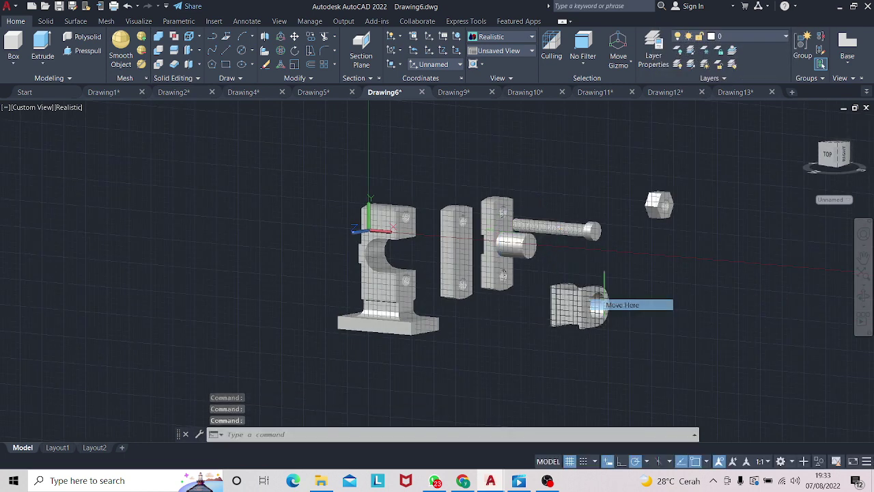
pyautogui.click(604, 294)
pyautogui.write('3d')
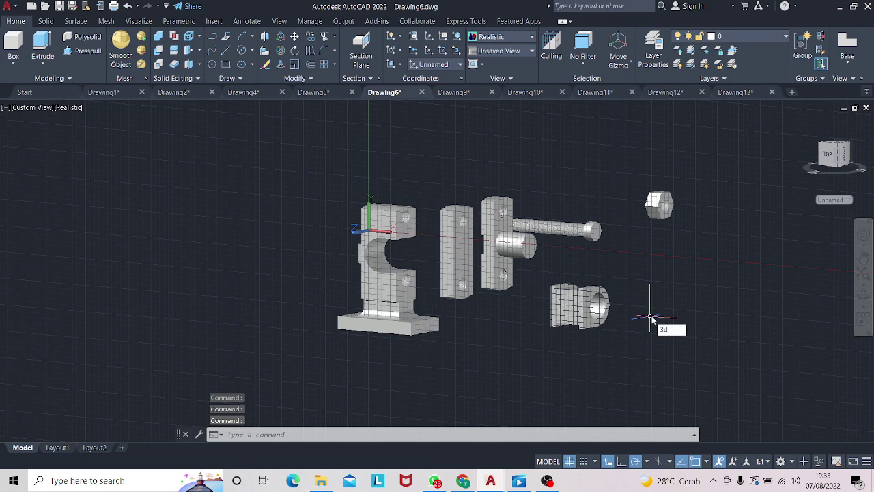
pyautogui.write('rotate')
pyautogui.press('Return')
pyautogui.click(580, 308)
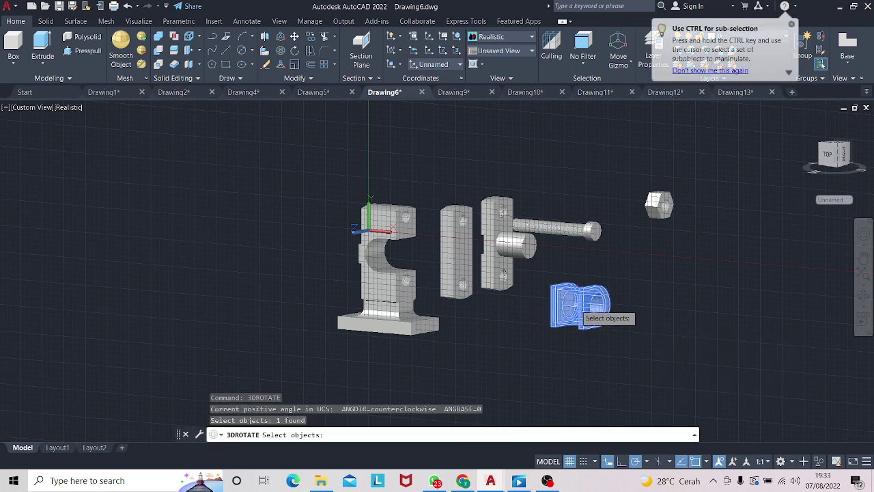
pyautogui.press('Return')
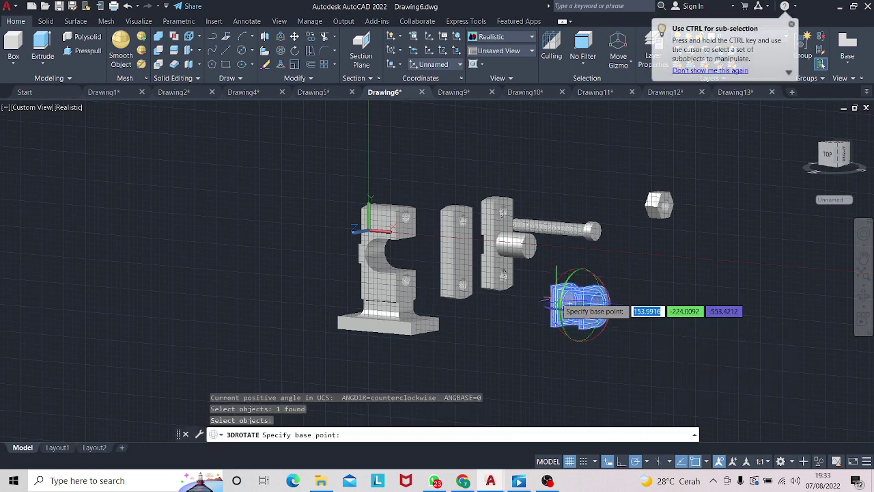
pyautogui.click(559, 298)
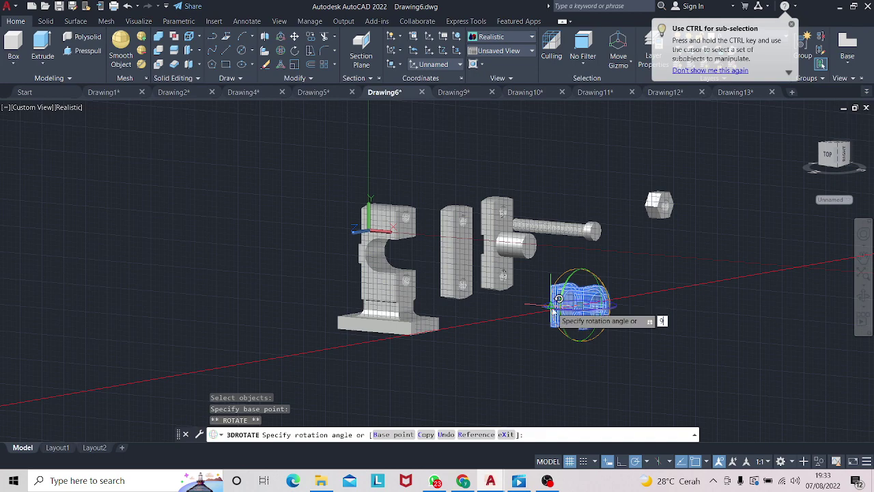
pyautogui.write('0')
pyautogui.press('Return')
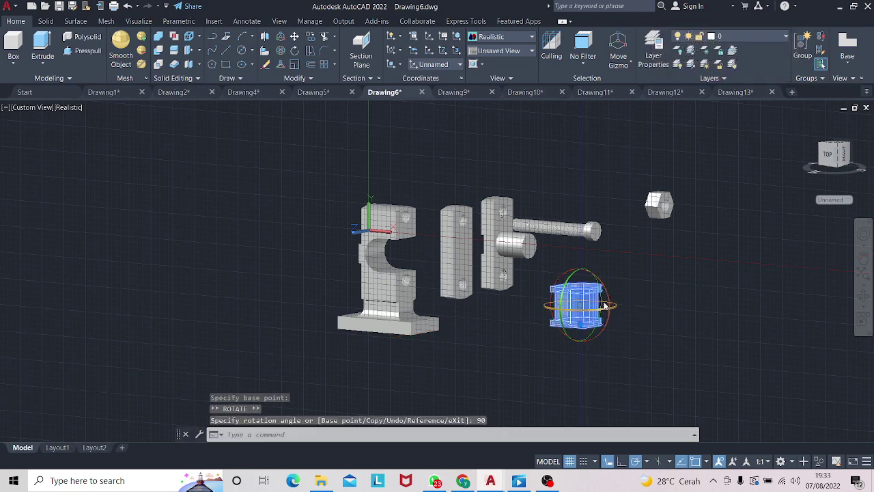
pyautogui.click(861, 297)
pyautogui.moveTo(708, 318)
pyautogui.mouseDown()
pyautogui.moveTo(657, 346)
pyautogui.moveTo(703, 385)
pyautogui.moveTo(770, 337)
pyautogui.moveTo(774, 293)
pyautogui.moveTo(787, 298)
pyautogui.mouseUp()
pyautogui.press('Escape')
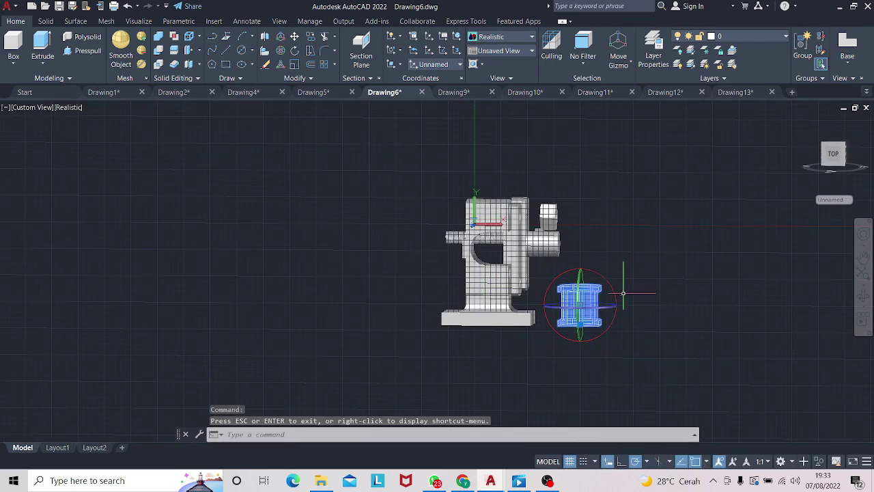
# - Rotate the small piece 90 degrees about two further axes, checking its orientation between turns
pyautogui.click(613, 293)
pyautogui.write('90')
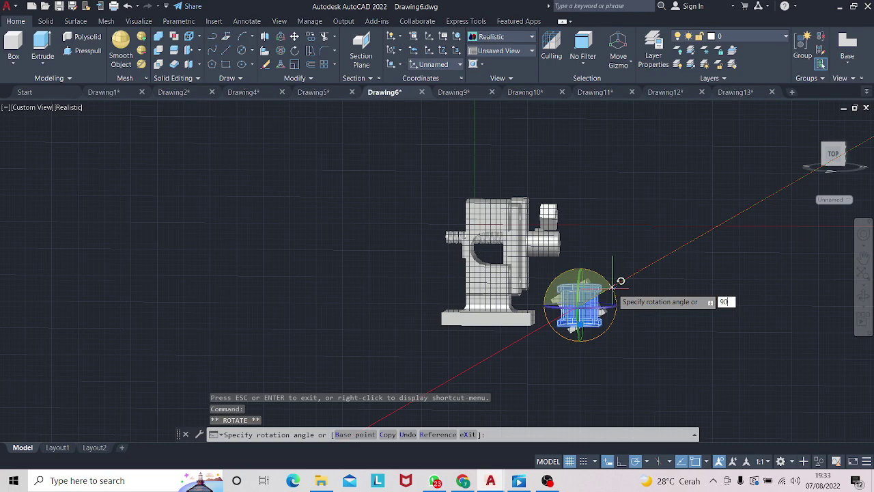
pyautogui.press('Return')
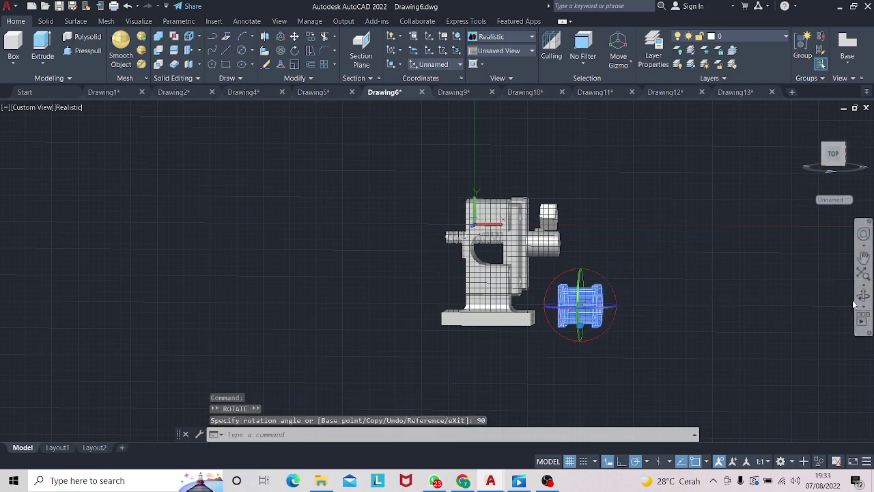
pyautogui.click(862, 295)
pyautogui.moveTo(837, 305)
pyautogui.mouseDown()
pyautogui.moveTo(695, 312)
pyautogui.moveTo(769, 312)
pyautogui.mouseUp()
pyautogui.press('Escape')
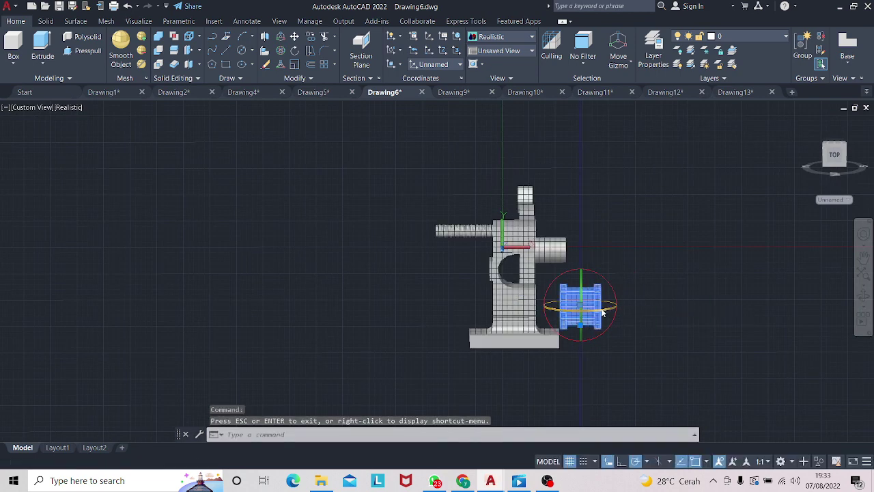
pyautogui.click(602, 312)
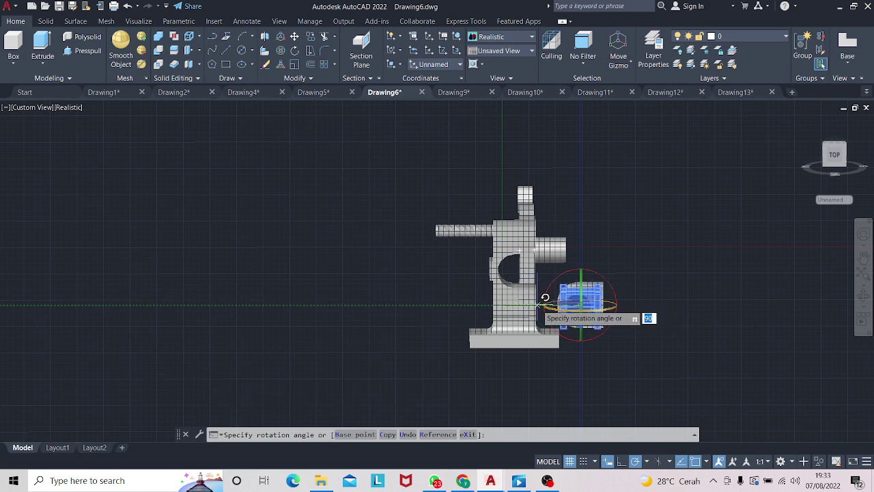
pyautogui.press('Return')
pyautogui.moveTo(695, 339)
pyautogui.keyDown('shift'); pyautogui.mouseDown(button='middle')
pyautogui.moveTo(694, 318)
pyautogui.moveTo(681, 318)
pyautogui.moveTo(660, 391)
pyautogui.moveTo(745, 351)
pyautogui.moveTo(775, 313)
pyautogui.mouseUp(button='middle'); pyautogui.keyUp('shift')
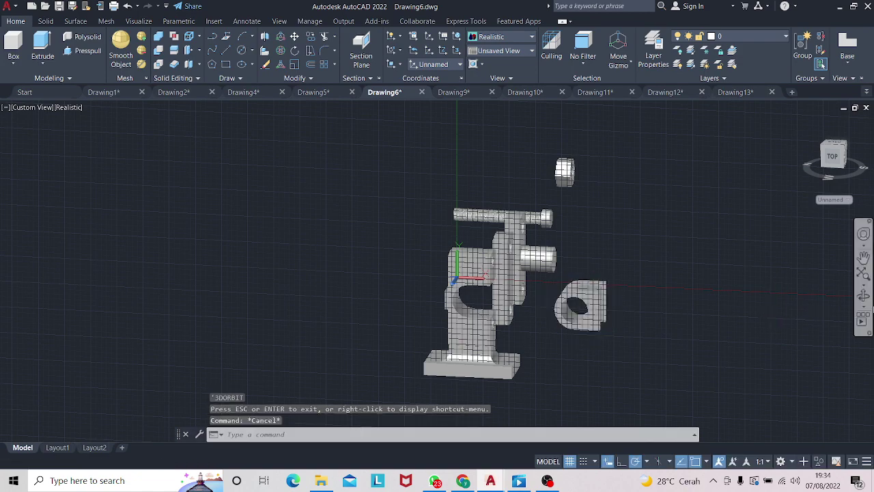
# - Move the small clamp piece below the middle plate and view it front-on
pyautogui.keyDown('shift'); pyautogui.moveTo(857, 301); pyautogui.dragTo(598, 336, button='middle'); pyautogui.keyUp('shift')
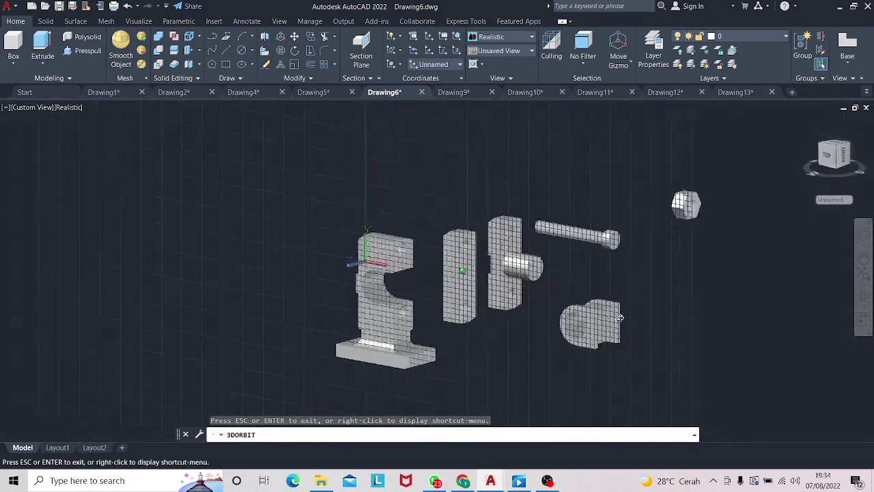
pyautogui.click(597, 336)
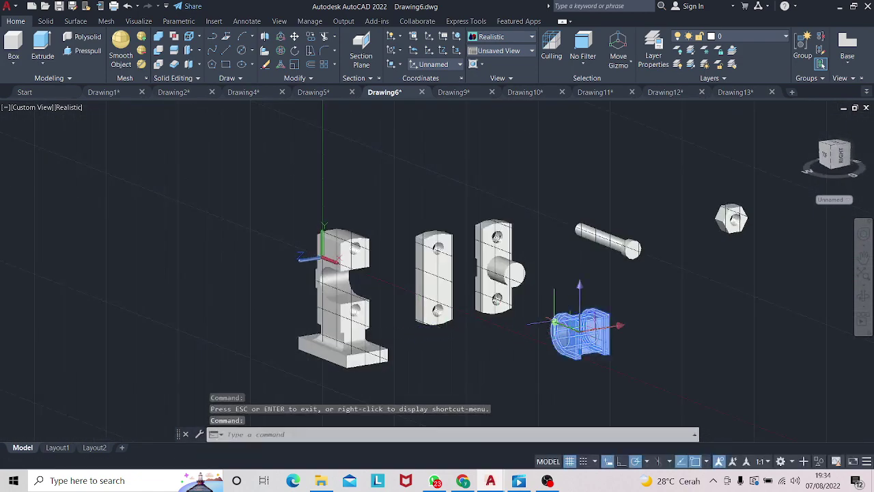
pyautogui.click(588, 330)
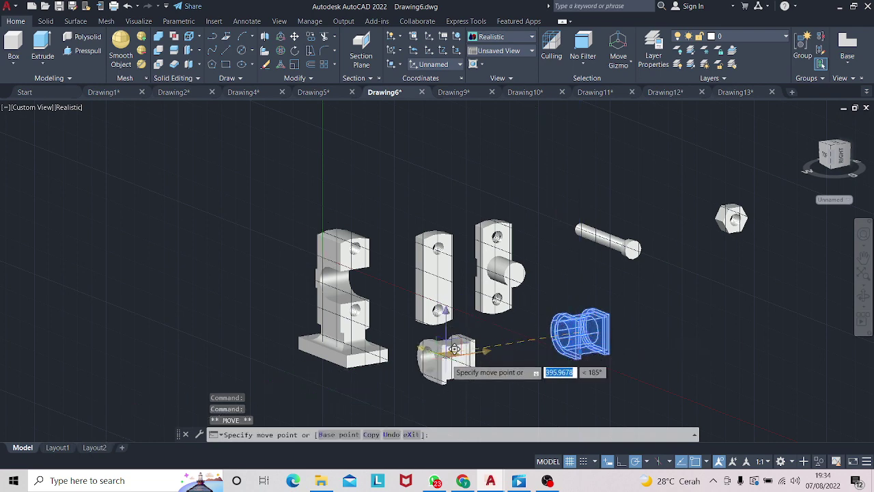
pyautogui.click(445, 356)
pyautogui.moveTo(446, 356)
pyautogui.keyDown('shift'); pyautogui.mouseDown(button='middle')
pyautogui.moveTo(692, 350)
pyautogui.moveTo(682, 341)
pyautogui.moveTo(673, 348)
pyautogui.mouseUp(button='middle'); pyautogui.keyUp('shift')
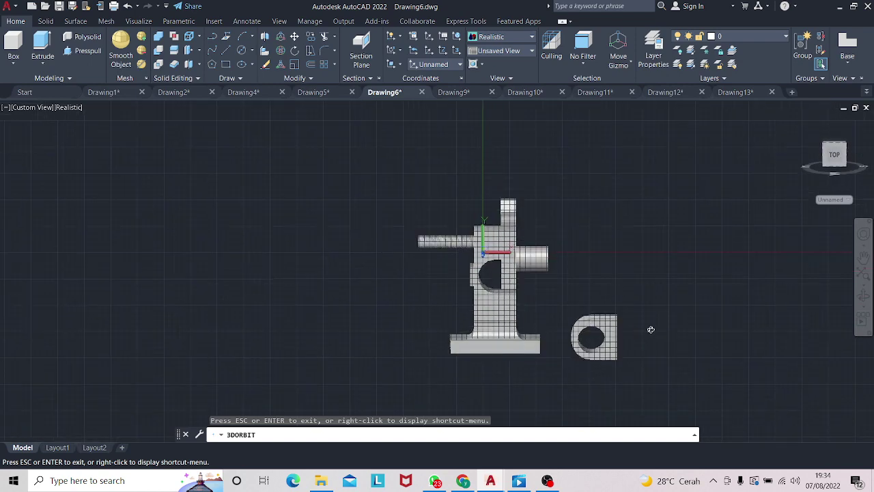
pyautogui.scroll(3, 650, 329)
pyautogui.press('Escape')
# - Change the small clamp piece's colour to Red
pyautogui.click(593, 322)
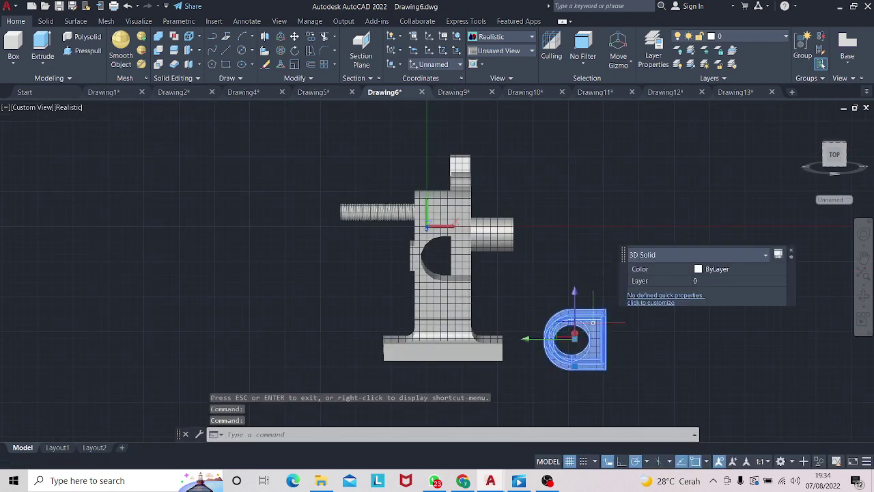
pyautogui.click(710, 271)
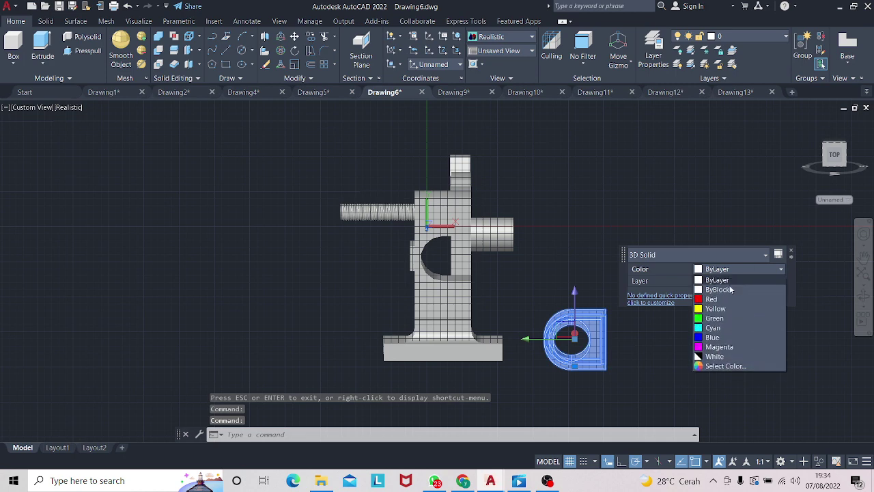
pyautogui.click(714, 290)
pyautogui.press('Escape')
# - Move the red piece from its hole centre onto the base body's round opening
pyautogui.click(595, 326)
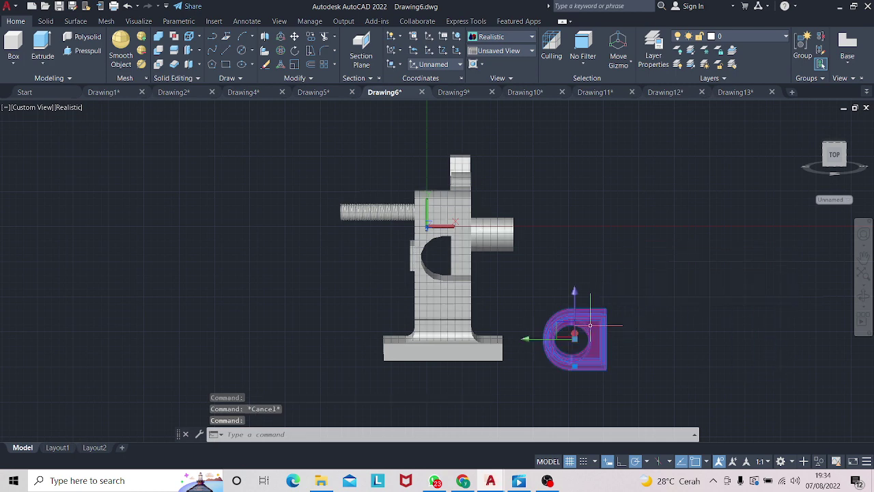
pyautogui.rightClick(592, 329)
pyautogui.click(628, 133)
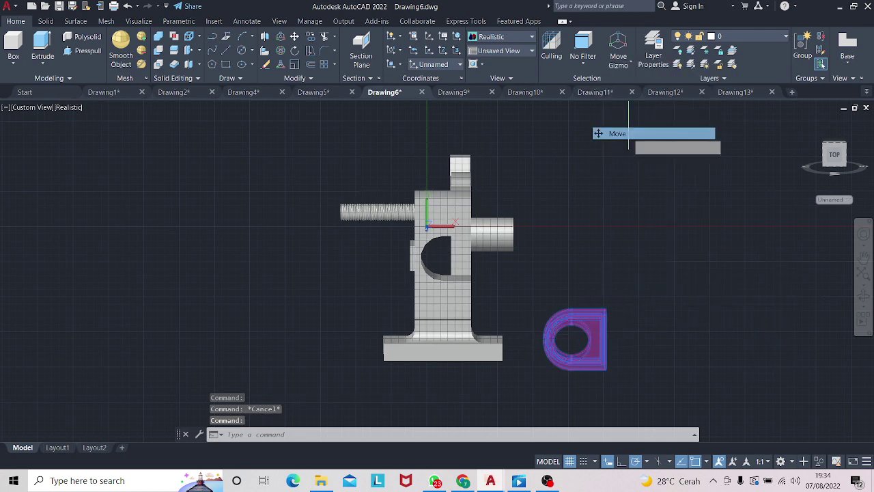
pyautogui.click(570, 336)
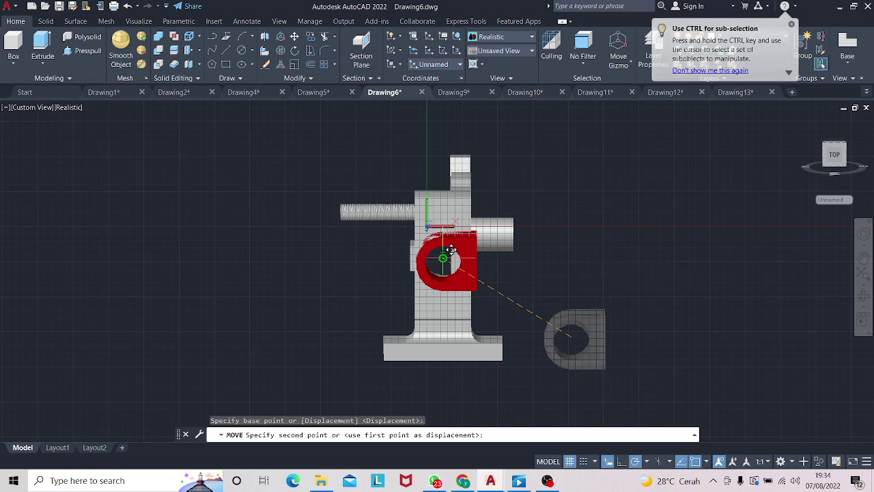
pyautogui.click(440, 256)
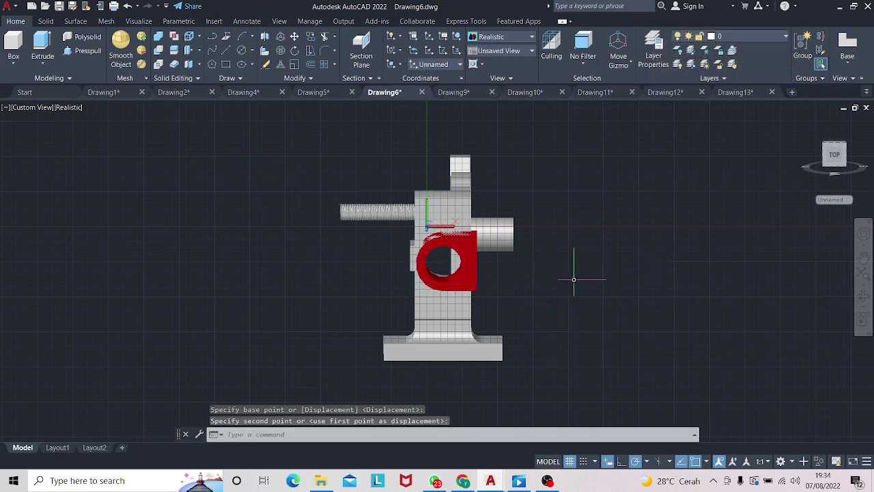
pyautogui.click(863, 297)
pyautogui.moveTo(743, 298)
pyautogui.mouseDown()
pyautogui.moveTo(659, 303)
pyautogui.moveTo(463, 264)
pyautogui.moveTo(310, 275)
pyautogui.mouseUp()
# - Slide the red clamp piece along X toward the base body's face
pyautogui.moveTo(417, 296); pyautogui.dragTo(439, 292)
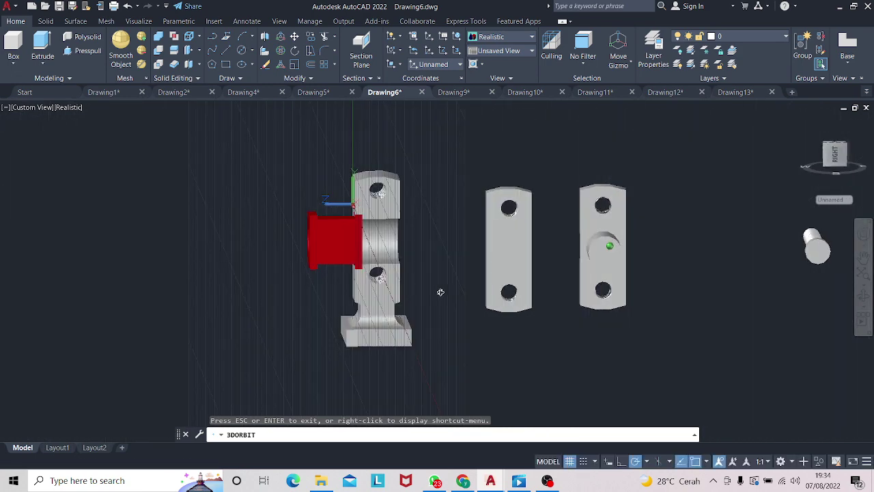
pyautogui.press('Escape')
pyautogui.click(333, 236)
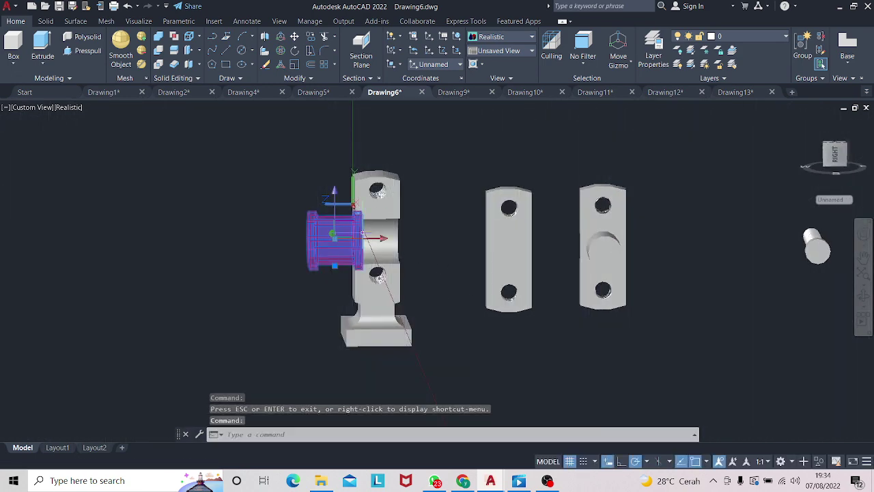
pyautogui.click(341, 237)
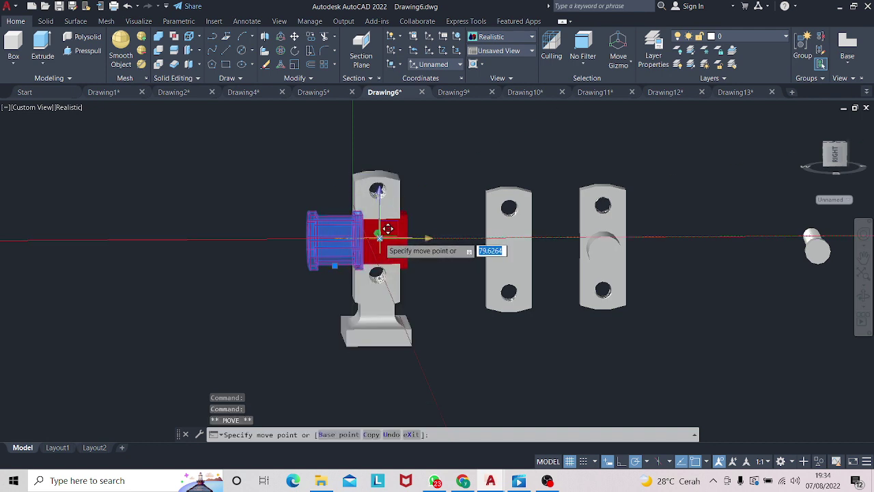
pyautogui.press('Escape')
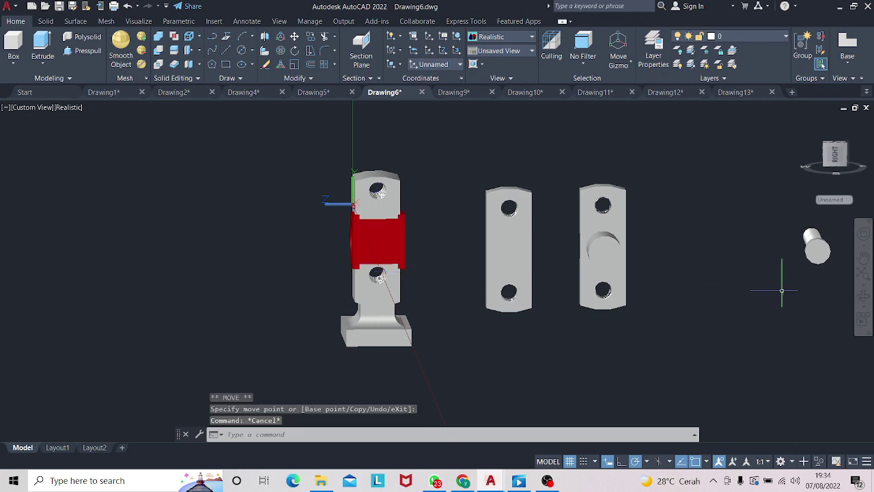
# - Orbit to check the fit, then nudge the red piece along X again
pyautogui.click(863, 296)
pyautogui.moveTo(635, 305)
pyautogui.mouseDown()
pyautogui.moveTo(735, 305)
pyautogui.moveTo(611, 302)
pyautogui.moveTo(617, 306)
pyautogui.mouseUp()
pyautogui.press('Escape')
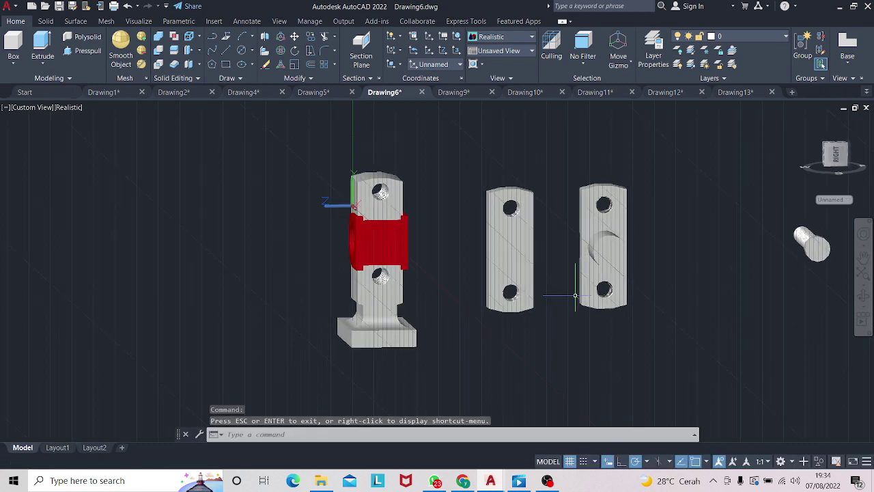
pyautogui.click(390, 240)
pyautogui.click(419, 241)
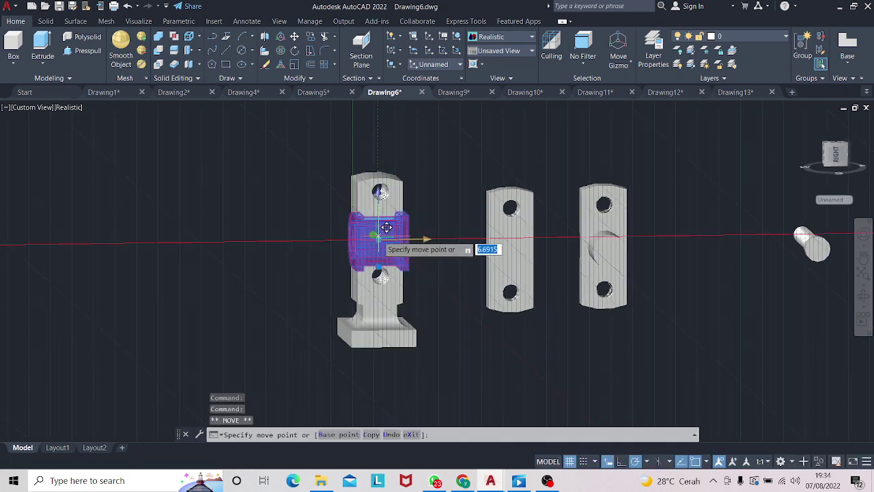
pyautogui.press('Escape')
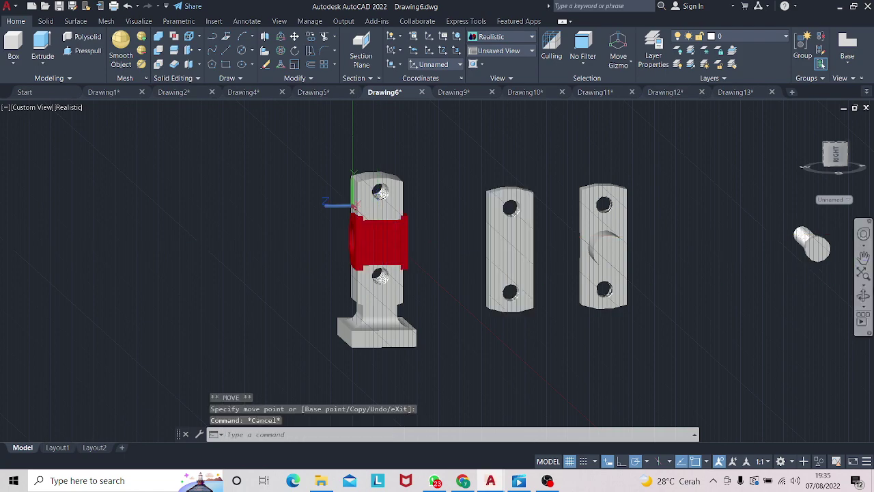
pyautogui.moveTo(634, 288)
pyautogui.keyDown('shift'); pyautogui.mouseDown(button='middle')
pyautogui.moveTo(514, 260)
pyautogui.moveTo(492, 273)
pyautogui.moveTo(431, 233)
pyautogui.moveTo(318, 271)
pyautogui.moveTo(324, 257)
pyautogui.moveTo(581, 247)
pyautogui.moveTo(615, 267)
pyautogui.moveTo(571, 246)
pyautogui.mouseUp(button='middle'); pyautogui.keyUp('shift')
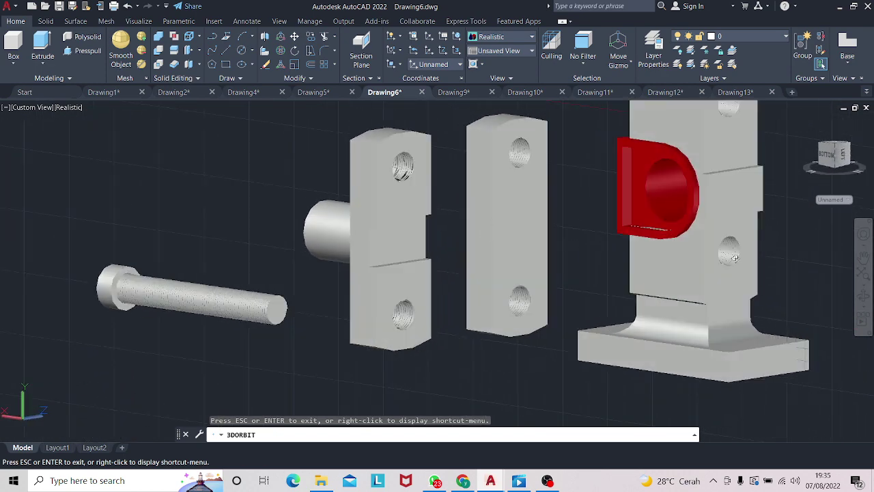
# - Orbit the assembly to the opposite side and then a top-down view
pyautogui.moveTo(735, 257)
pyautogui.keyDown('shift'); pyautogui.mouseDown(button='middle')
pyautogui.moveTo(819, 262)
pyautogui.moveTo(523, 267)
pyautogui.moveTo(699, 261)
pyautogui.moveTo(685, 255)
pyautogui.moveTo(637, 275)
pyautogui.moveTo(478, 287)
pyautogui.moveTo(498, 267)
pyautogui.moveTo(480, 259)
pyautogui.moveTo(491, 264)
pyautogui.mouseUp(button='middle'); pyautogui.keyUp('shift')
pyautogui.moveTo(395, 272)
pyautogui.keyDown('shift'); pyautogui.mouseDown(button='middle')
pyautogui.moveTo(505, 297)
pyautogui.moveTo(546, 296)
pyautogui.mouseUp(button='middle'); pyautogui.keyUp('shift')
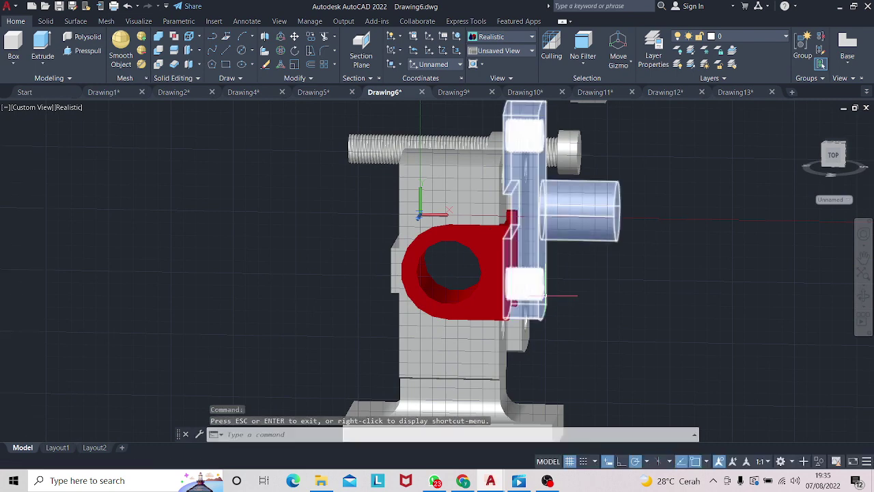
pyautogui.press('Escape')
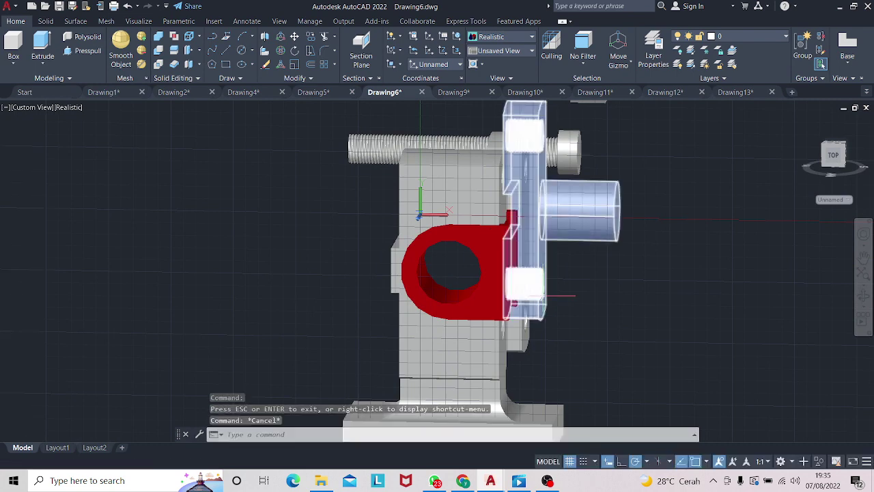
pyautogui.press('Escape')
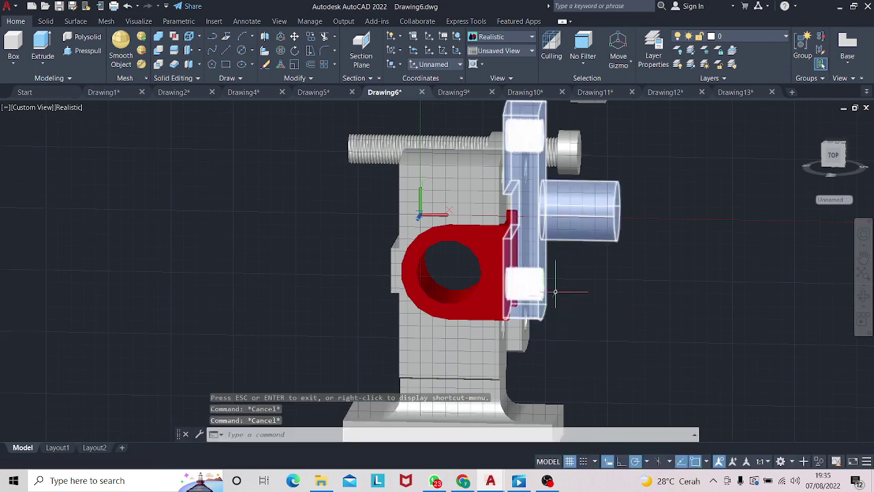
pyautogui.click(709, 329)
pyautogui.press('Escape')
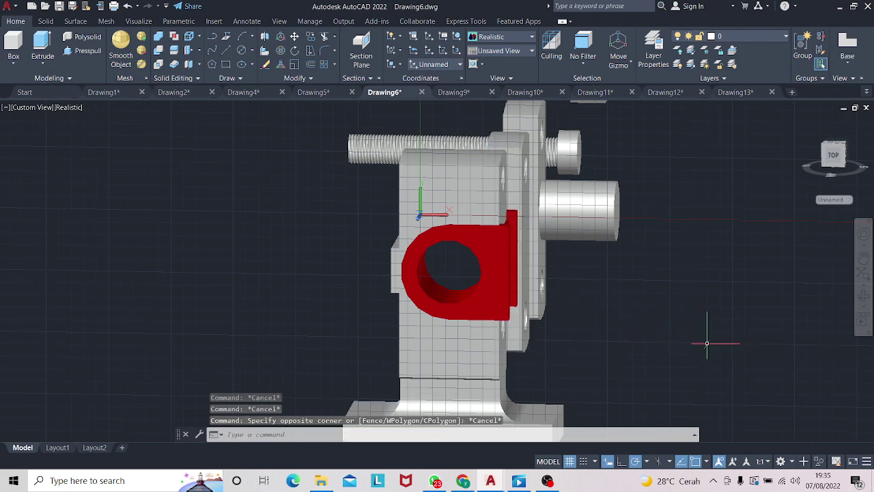
# - Orbit until the bracket faces front at an oblique angle, then switch to empty Drawing1
pyautogui.click(857, 302)
pyautogui.moveTo(763, 299); pyautogui.dragTo(708, 305)
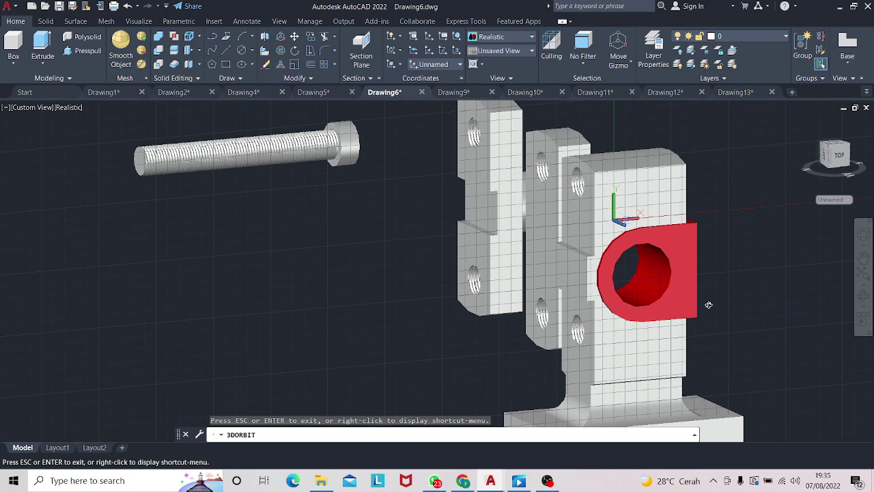
pyautogui.moveTo(708, 304)
pyautogui.mouseDown()
pyautogui.moveTo(746, 302)
pyautogui.moveTo(674, 294)
pyautogui.moveTo(714, 301)
pyautogui.moveTo(734, 319)
pyautogui.moveTo(760, 303)
pyautogui.moveTo(832, 298)
pyautogui.mouseUp()
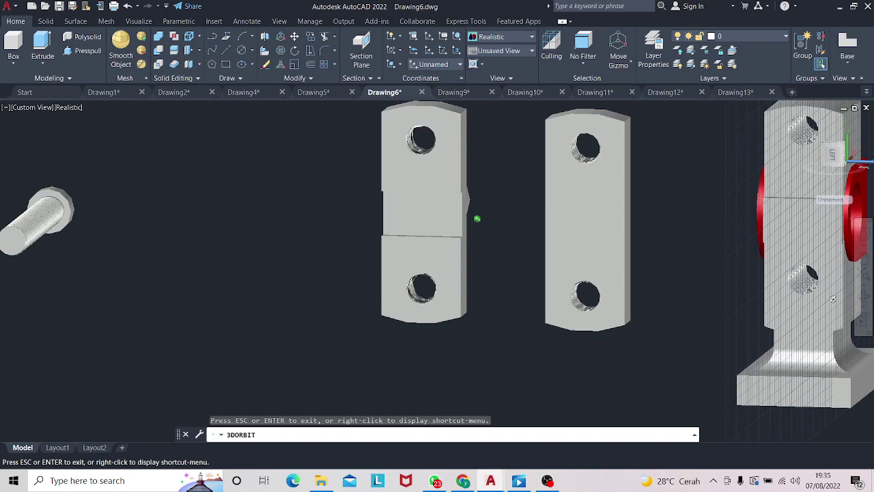
pyautogui.moveTo(833, 299); pyautogui.dragTo(712, 304)
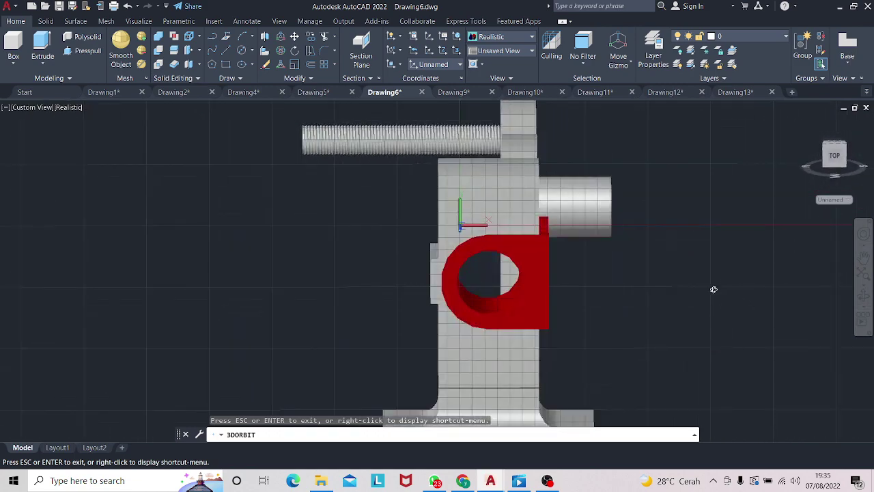
pyautogui.moveTo(714, 289)
pyautogui.mouseDown()
pyautogui.moveTo(749, 289)
pyautogui.moveTo(614, 287)
pyautogui.moveTo(714, 285)
pyautogui.moveTo(675, 286)
pyautogui.moveTo(692, 291)
pyautogui.mouseUp()
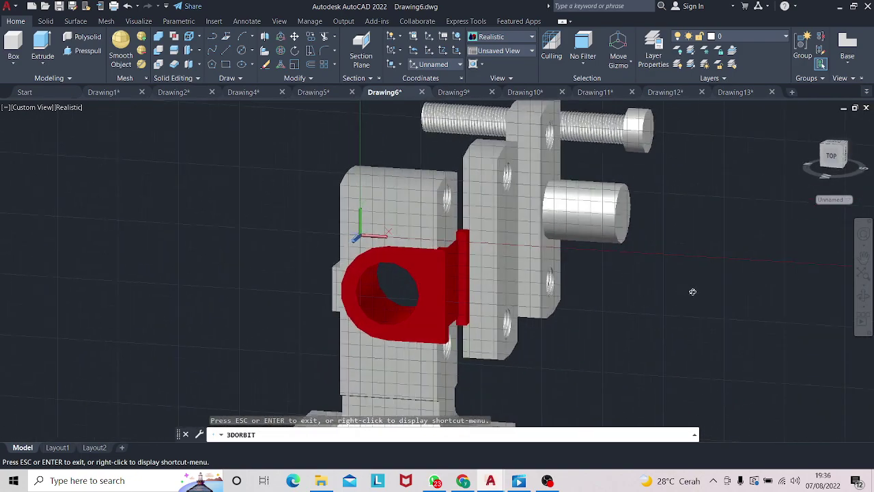
pyautogui.click(133, 93)
pyautogui.click(188, 92)
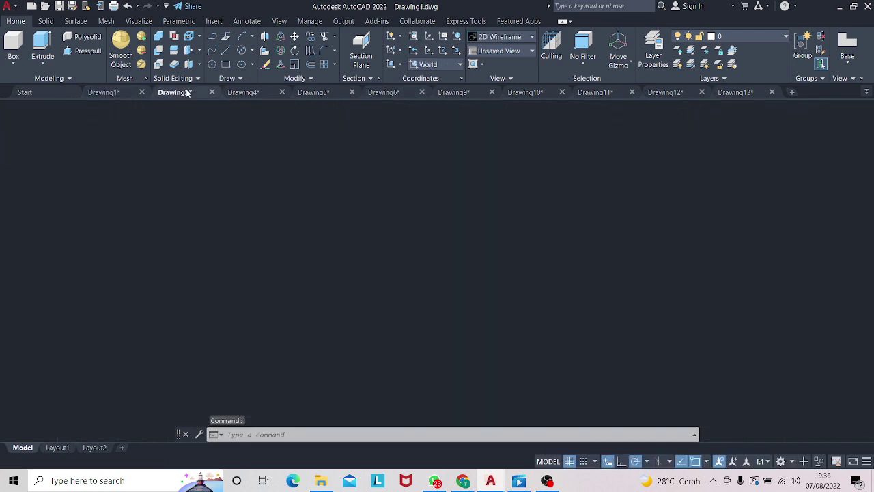
pyautogui.click(237, 92)
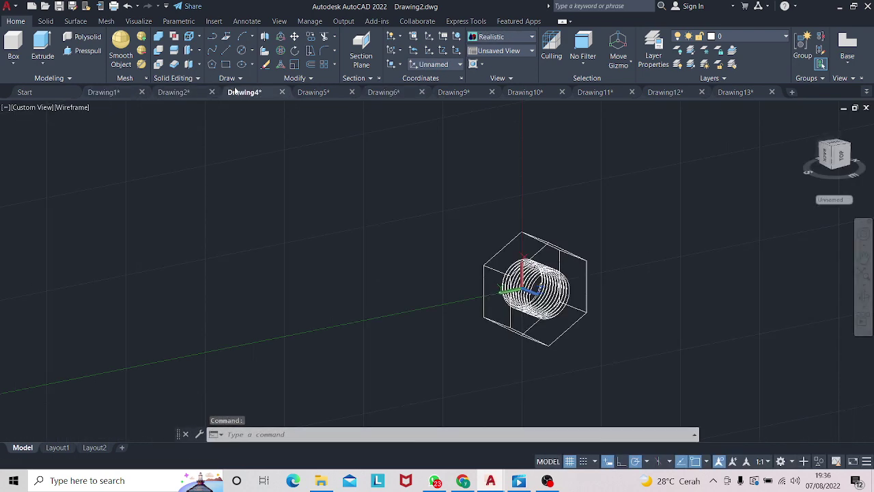
pyautogui.click(136, 89)
pyautogui.click(196, 97)
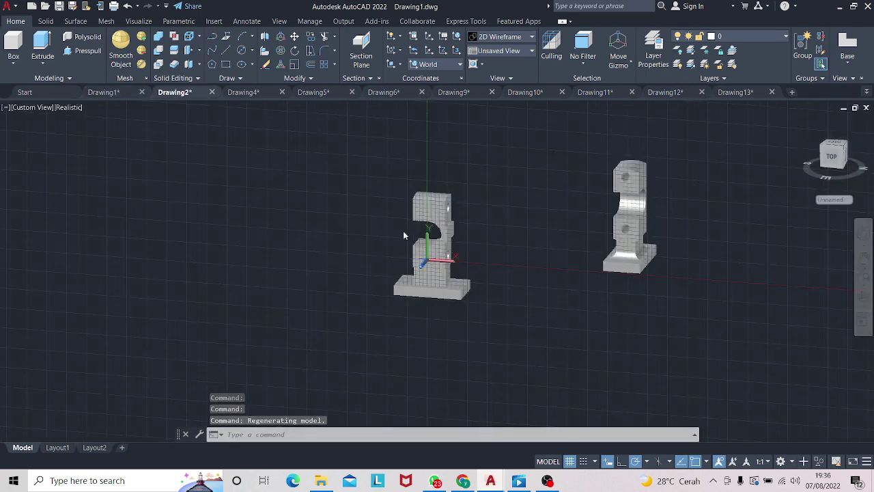
pyautogui.click(254, 93)
pyautogui.click(314, 92)
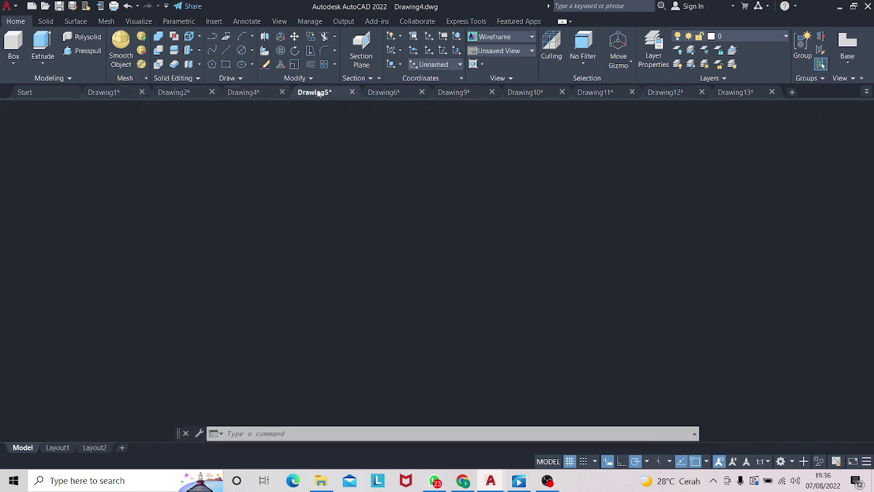
pyautogui.click(402, 95)
pyautogui.click(466, 95)
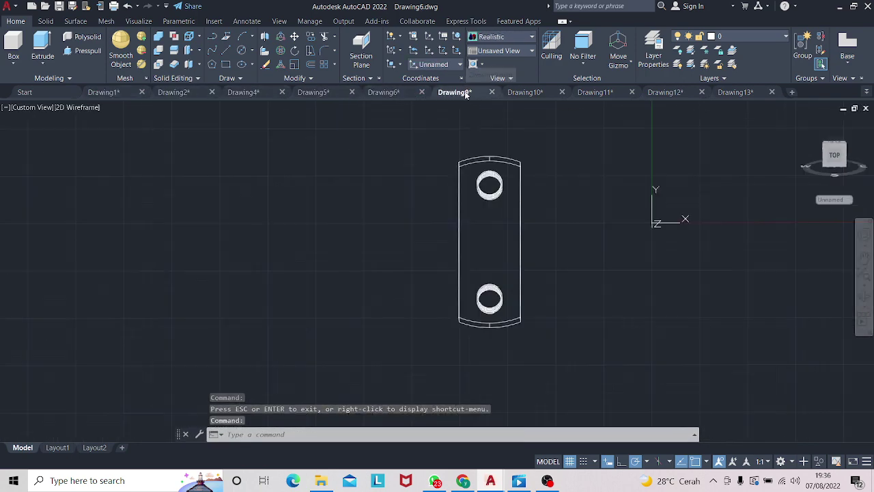
pyautogui.click(402, 93)
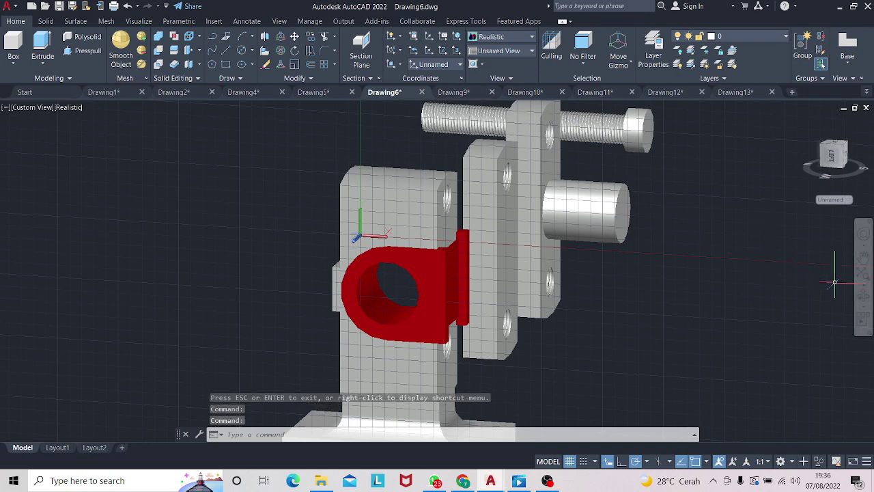
pyautogui.click(864, 295)
pyautogui.moveTo(683, 273)
pyautogui.mouseDown()
pyautogui.moveTo(542, 274)
pyautogui.moveTo(520, 298)
pyautogui.moveTo(506, 282)
pyautogui.moveTo(544, 292)
pyautogui.moveTo(537, 309)
pyautogui.moveTo(660, 296)
pyautogui.mouseUp()
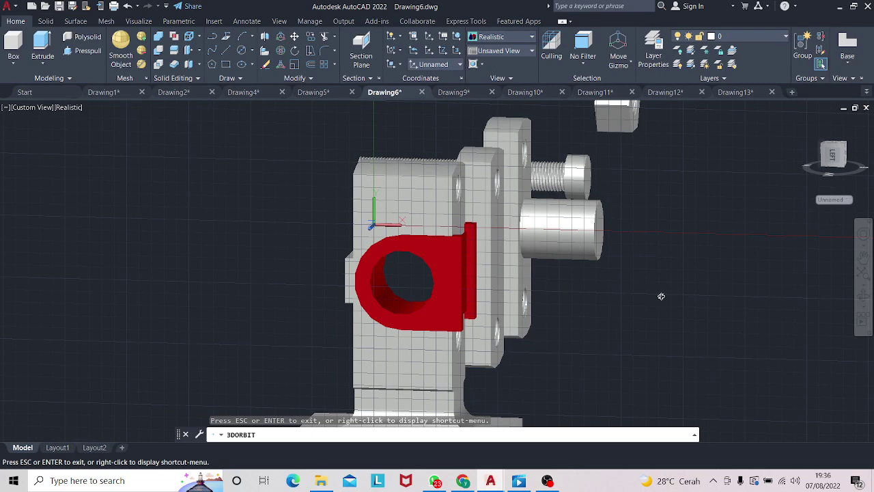
pyautogui.moveTo(589, 314)
pyautogui.mouseDown()
pyautogui.moveTo(604, 314)
pyautogui.moveTo(594, 318)
pyautogui.mouseUp()
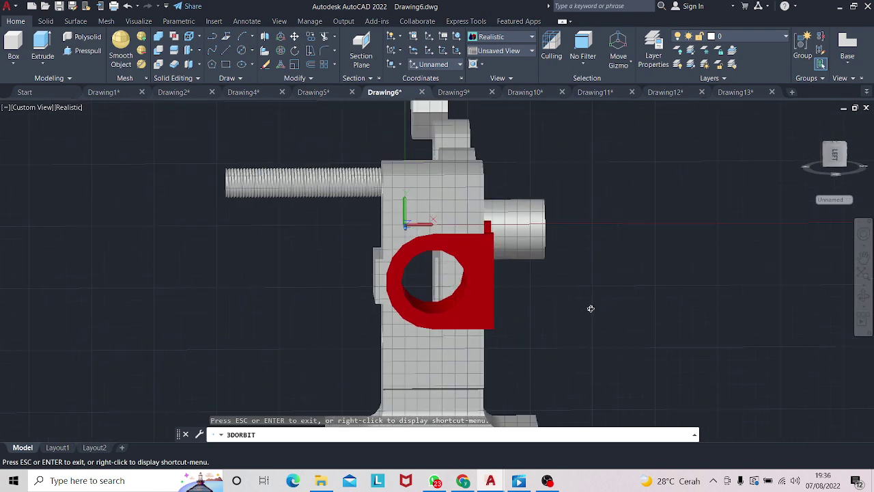
pyautogui.click(123, 92)
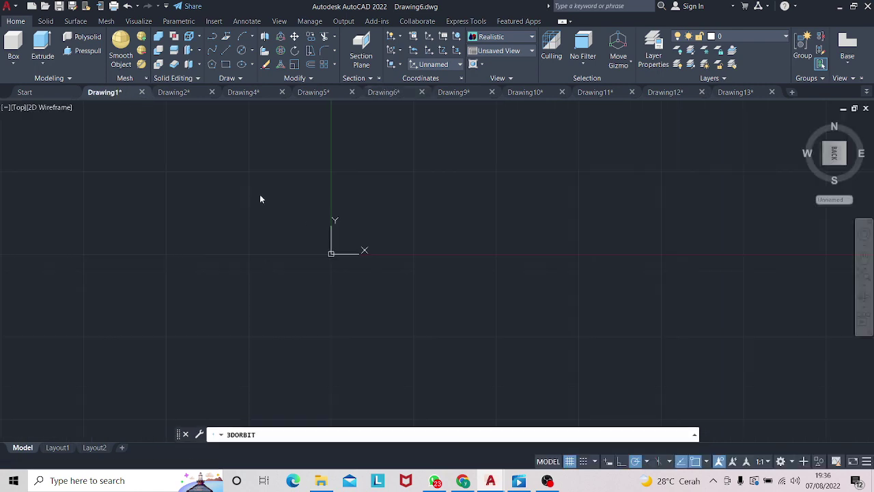
pyautogui.click(179, 92)
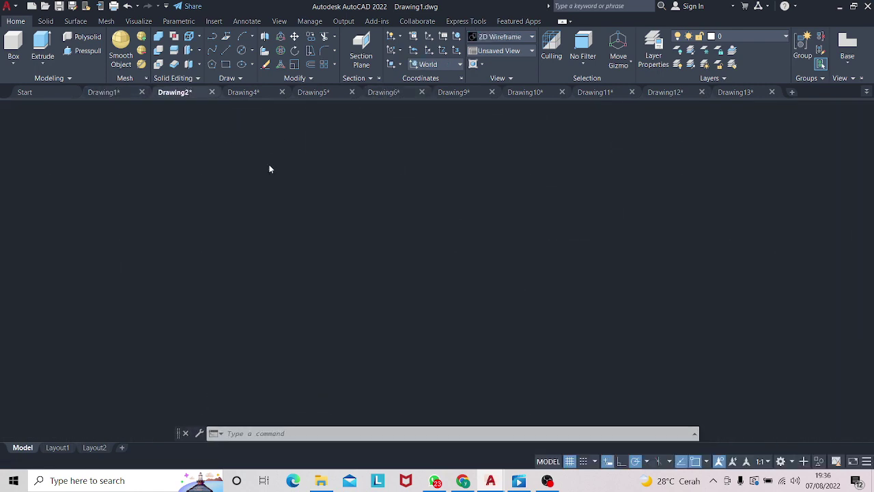
pyautogui.scroll(-2, 379, 208)
pyautogui.moveTo(363, 202); pyautogui.dragTo(416, 289, button='middle')
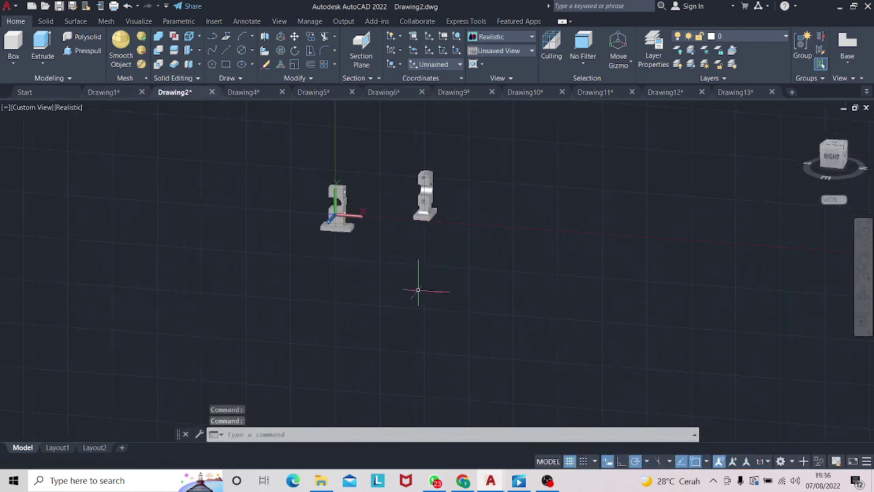
pyautogui.scroll(3, 414, 287)
pyautogui.press('Escape')
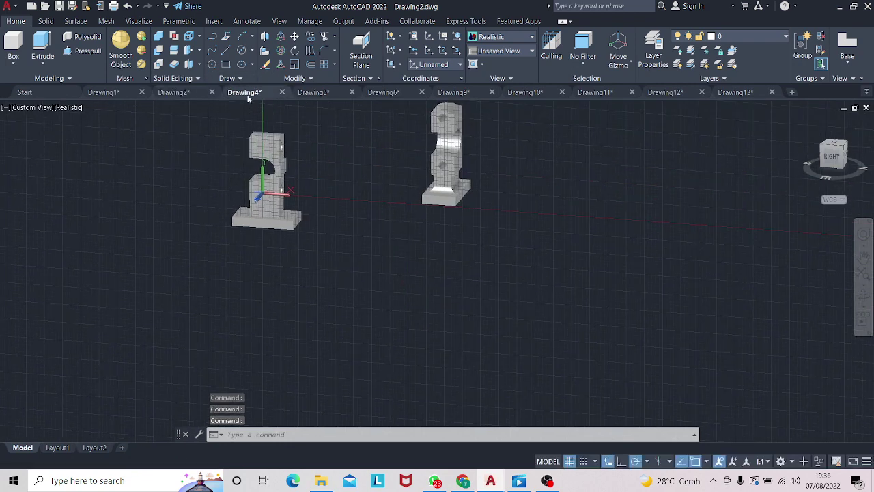
pyautogui.click(246, 93)
pyautogui.click(387, 96)
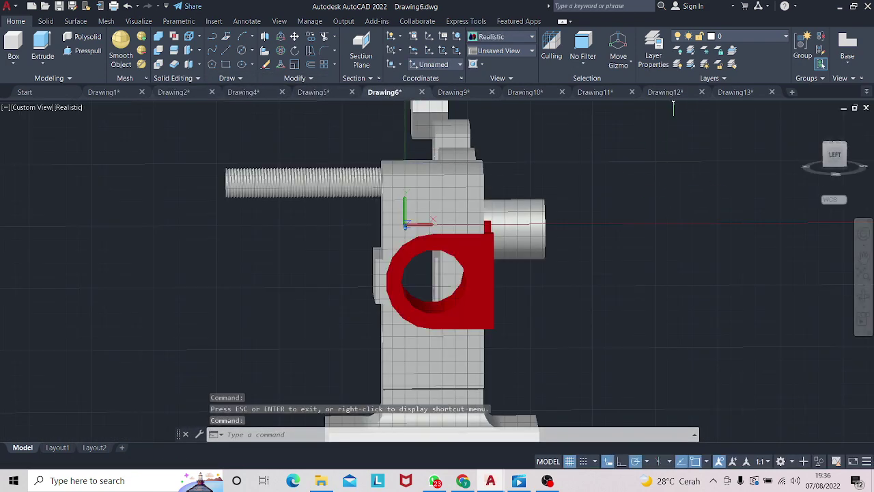
pyautogui.click(735, 93)
pyautogui.click(666, 92)
pyautogui.click(594, 92)
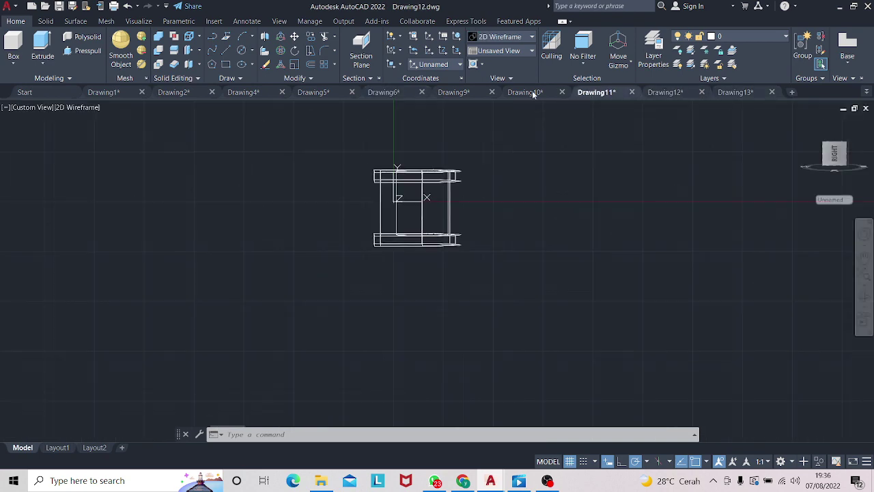
pyautogui.click(533, 93)
pyautogui.click(452, 93)
pyautogui.click(394, 93)
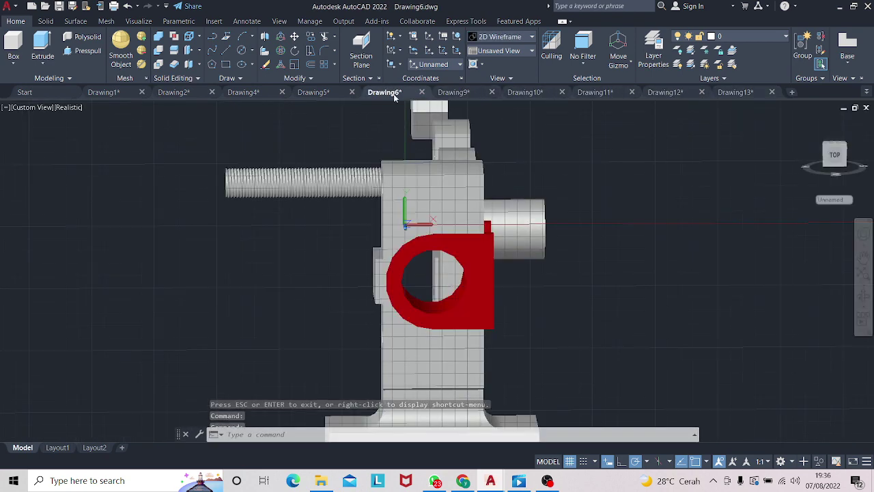
pyautogui.click(863, 296)
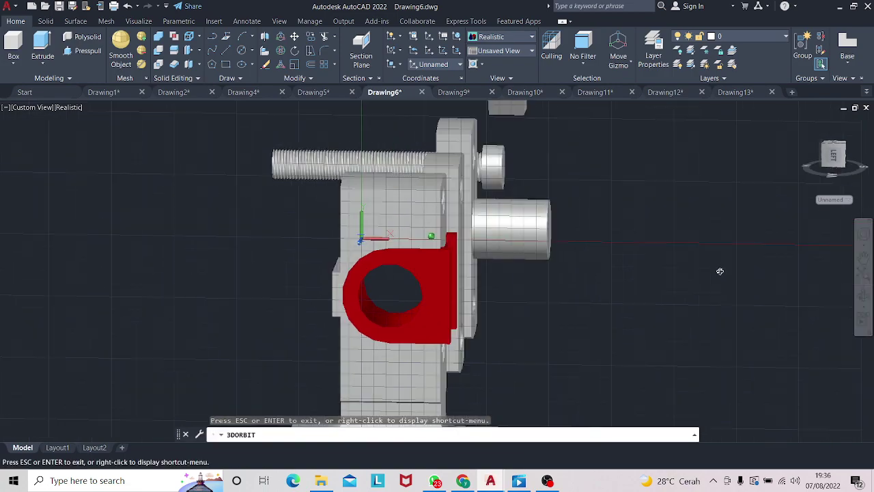
pyautogui.moveTo(720, 271)
pyautogui.mouseDown()
pyautogui.moveTo(641, 273)
pyautogui.moveTo(714, 265)
pyautogui.mouseUp()
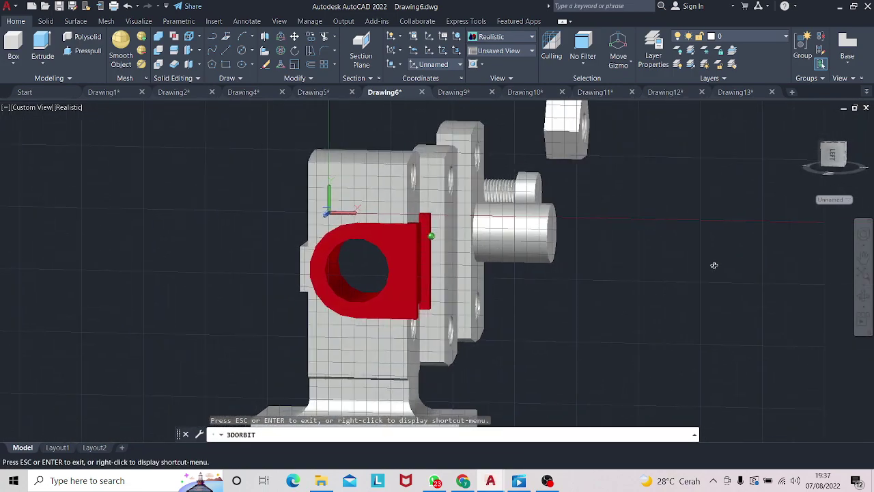
pyautogui.press('Escape')
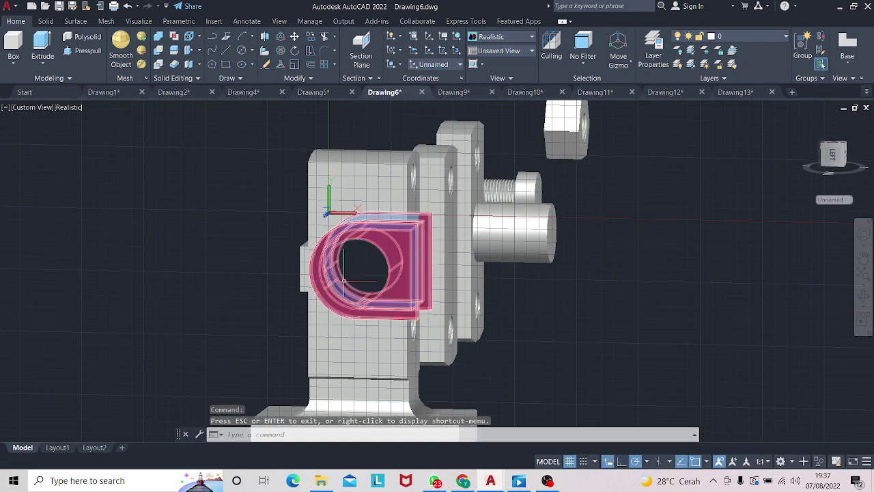
pyautogui.click(404, 254)
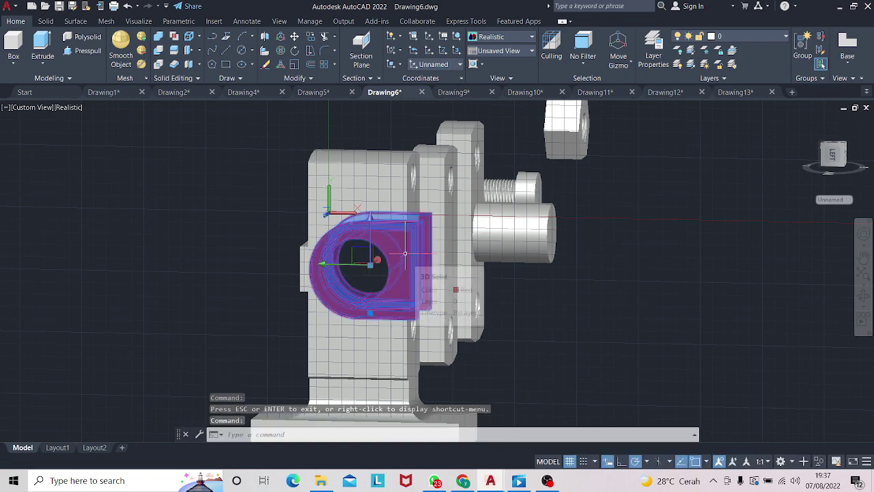
pyautogui.press('Escape')
pyautogui.write('3D')
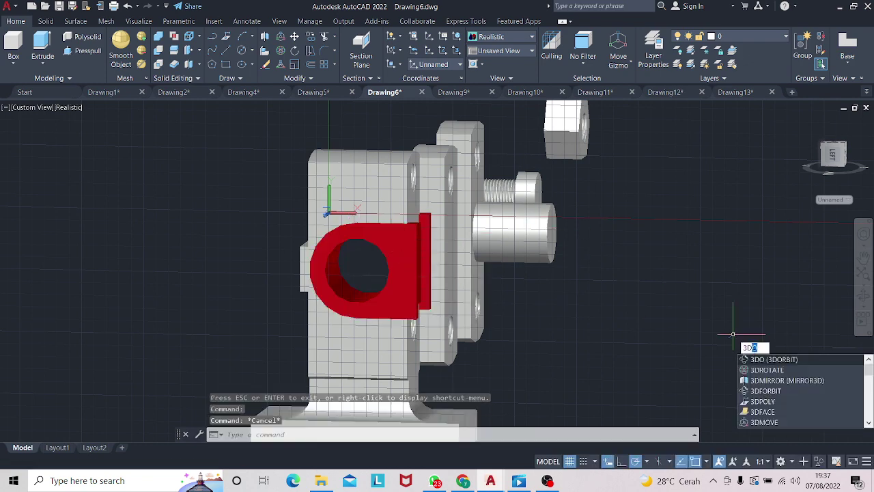
pyautogui.click(766, 369)
pyautogui.click(403, 250)
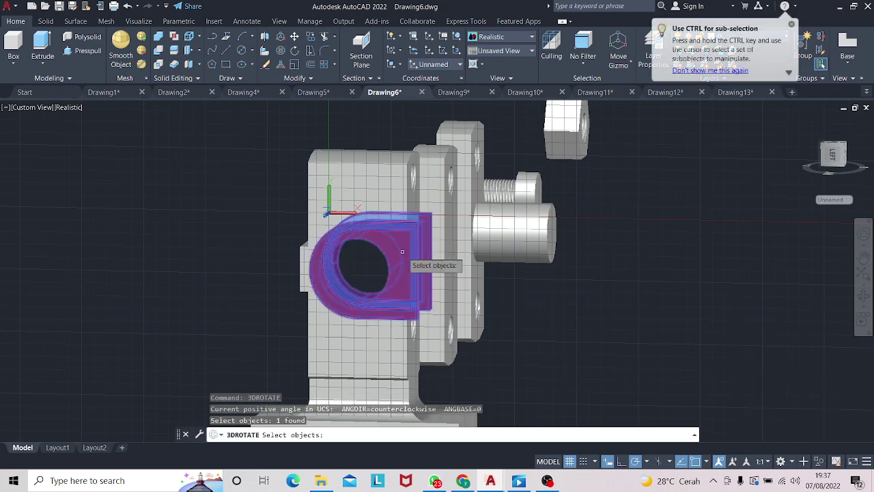
pyautogui.press('Return')
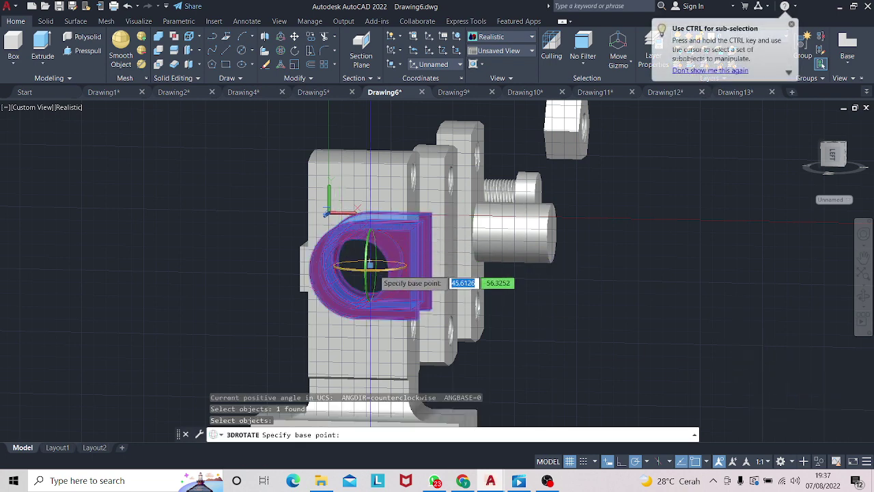
pyautogui.click(370, 265)
pyautogui.click(402, 269)
pyautogui.click(393, 271)
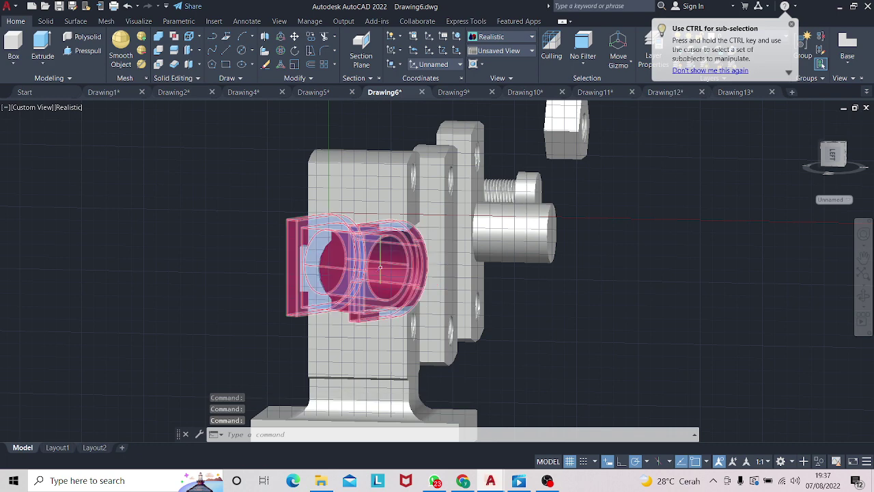
pyautogui.click(363, 268)
pyautogui.hotkey('ctrl', 'z')
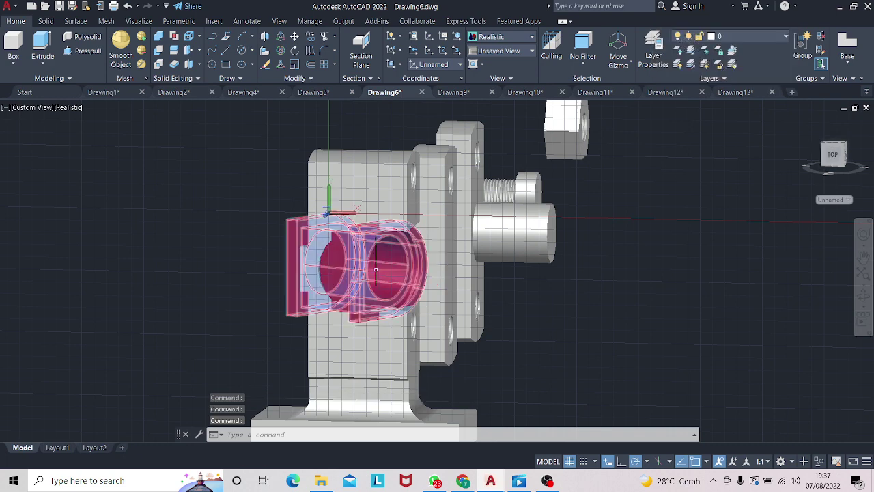
pyautogui.hotkey('ctrl', 'z')
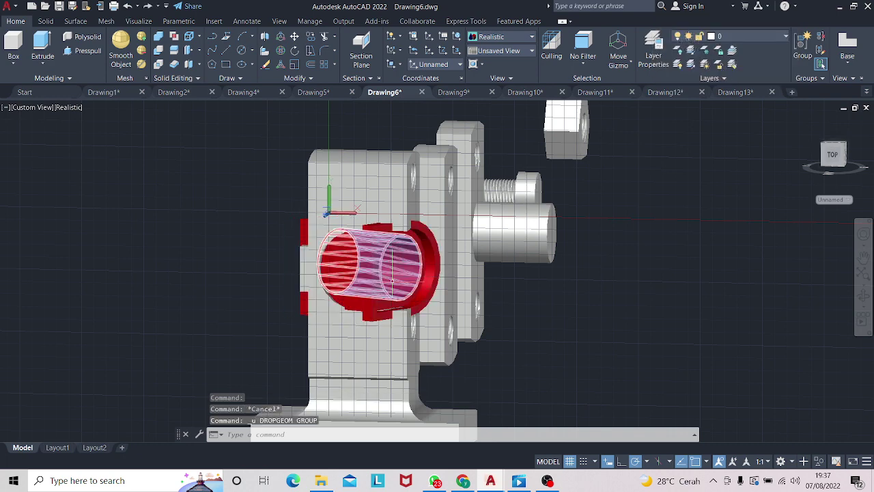
pyautogui.hotkey('ctrl', 'z')
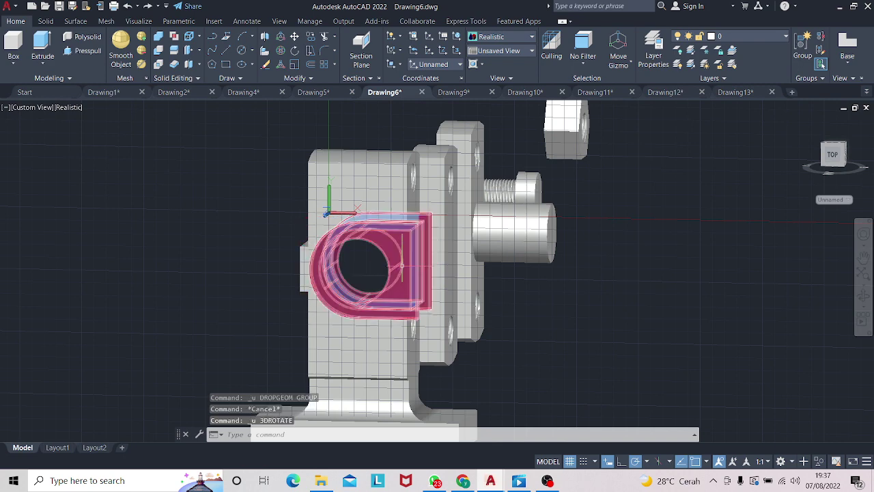
pyautogui.write('3')
pyautogui.write('r')
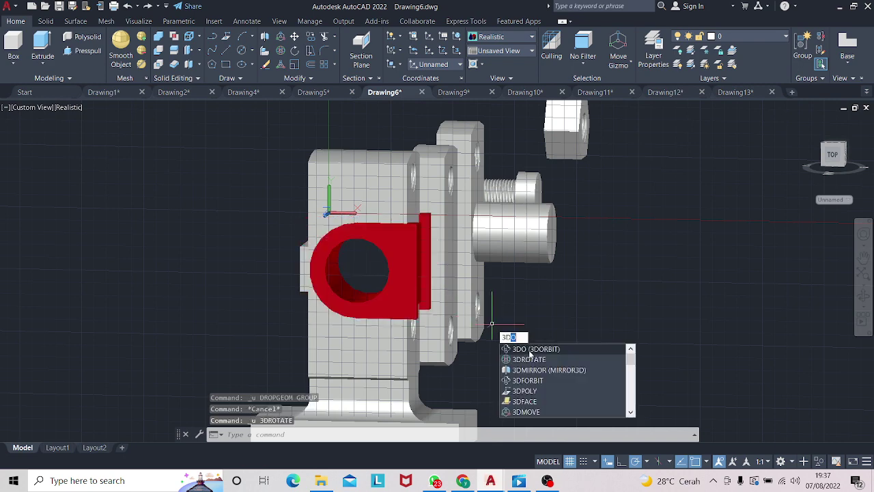
pyautogui.press('Return')
pyautogui.click(399, 264)
pyautogui.press('Return')
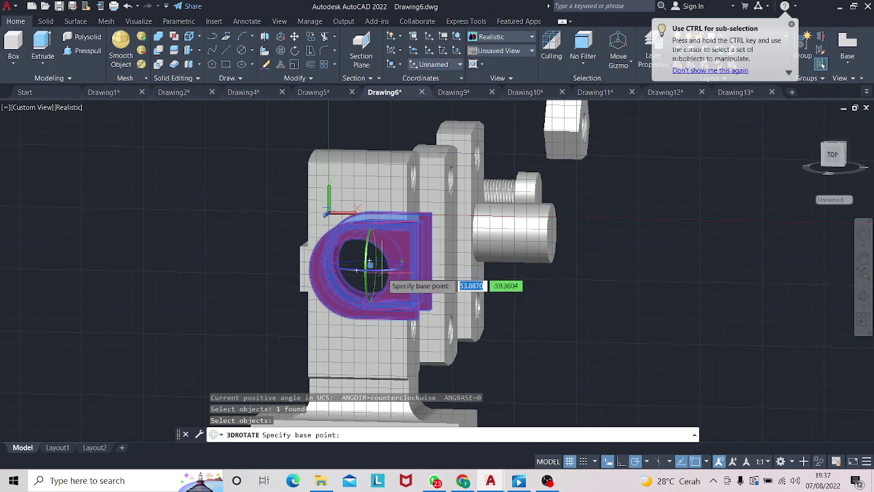
pyautogui.click(384, 273)
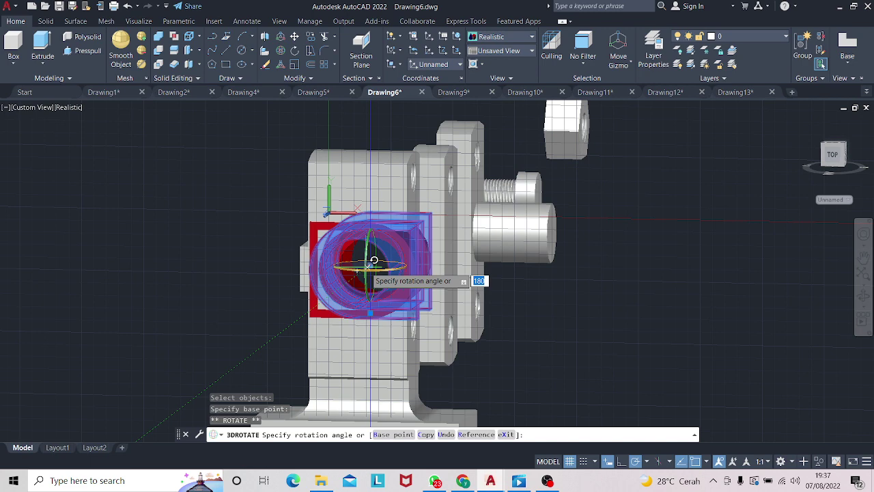
pyautogui.click(374, 261)
pyautogui.click(367, 267)
pyautogui.click(370, 265)
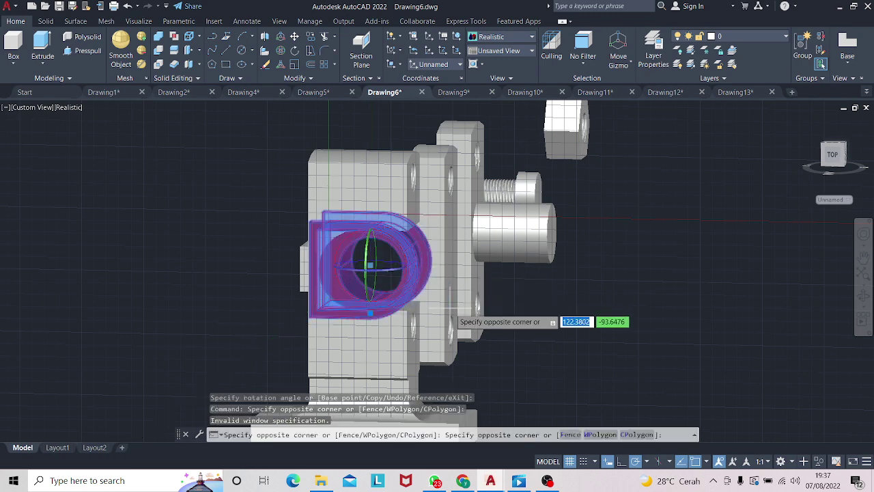
pyautogui.click(447, 309)
pyautogui.press('Return')
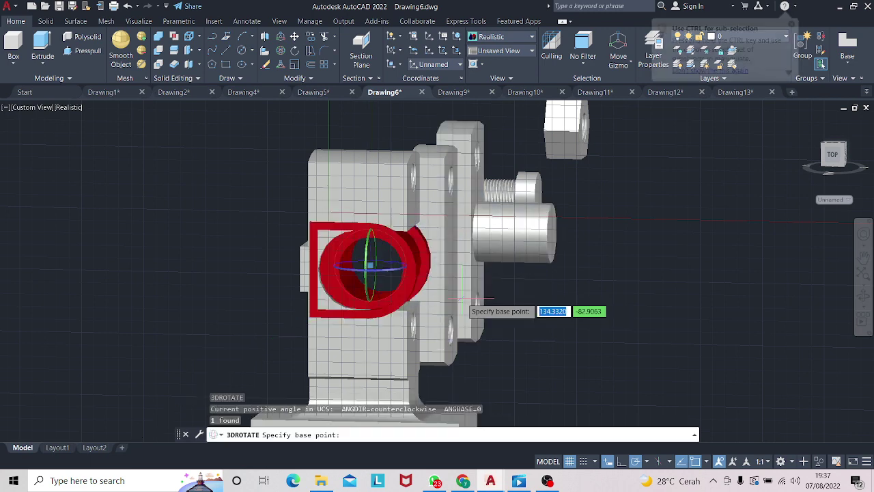
pyautogui.click(863, 298)
pyautogui.moveTo(840, 301)
pyautogui.mouseDown()
pyautogui.moveTo(766, 304)
pyautogui.moveTo(783, 301)
pyautogui.mouseUp()
pyautogui.press('Escape')
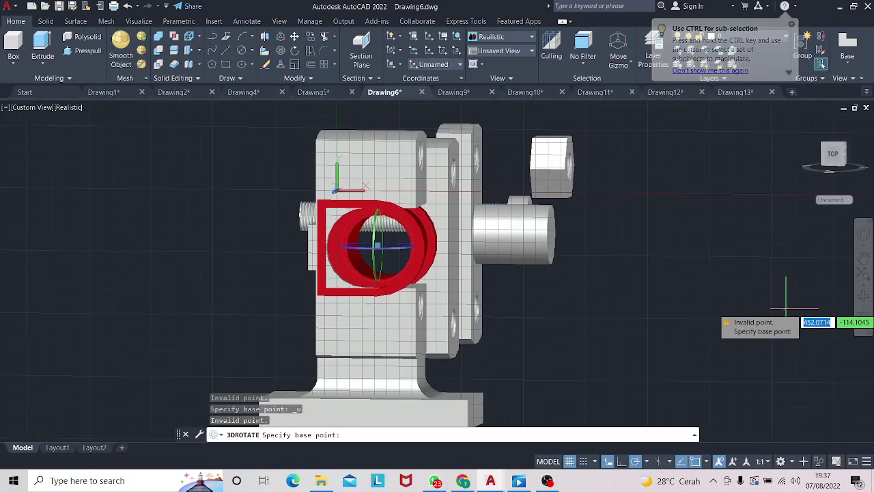
pyautogui.press('Escape')
pyautogui.hotkey('ctrl', 'z')
pyautogui.hotkey('ctrl', 'z')
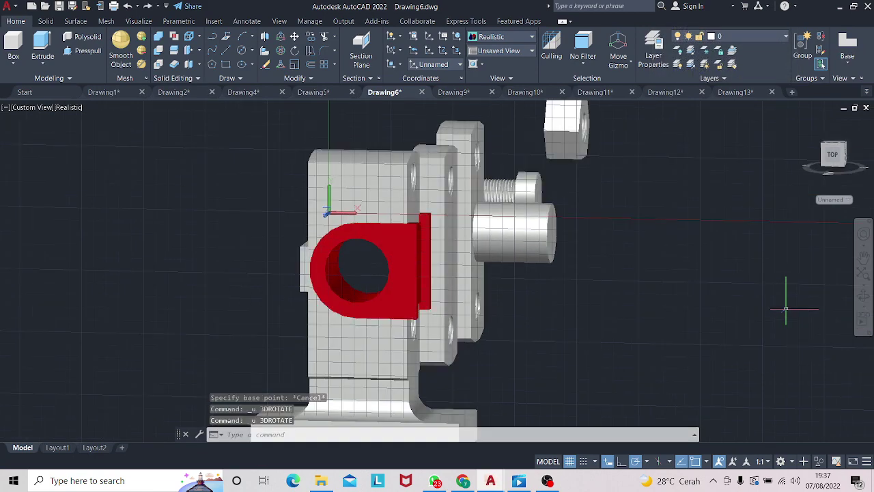
pyautogui.click(861, 293)
# - Drag the loose clamp plate out to the left and view it from above
pyautogui.moveTo(810, 296)
pyautogui.mouseDown()
pyautogui.moveTo(719, 302)
pyautogui.moveTo(757, 300)
pyautogui.moveTo(731, 304)
pyautogui.moveTo(767, 284)
pyautogui.moveTo(718, 294)
pyautogui.moveTo(758, 297)
pyautogui.mouseUp()
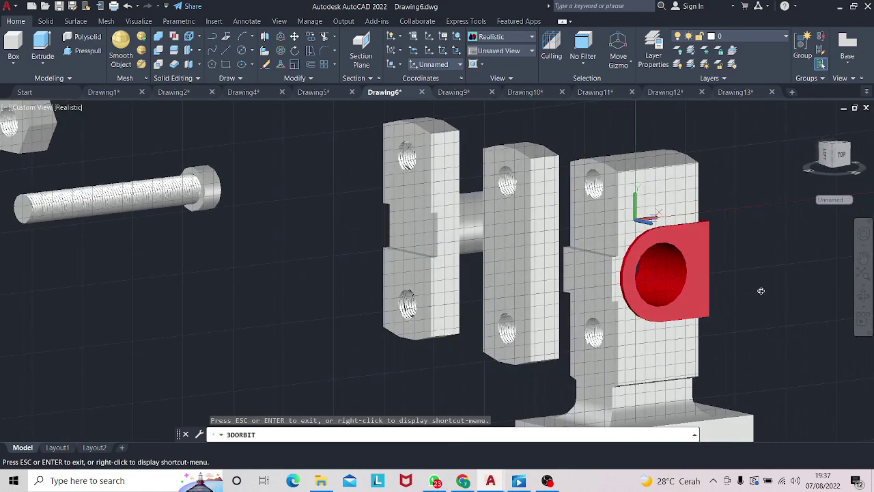
pyautogui.moveTo(761, 291)
pyautogui.mouseDown()
pyautogui.moveTo(656, 296)
pyautogui.moveTo(781, 298)
pyautogui.mouseUp()
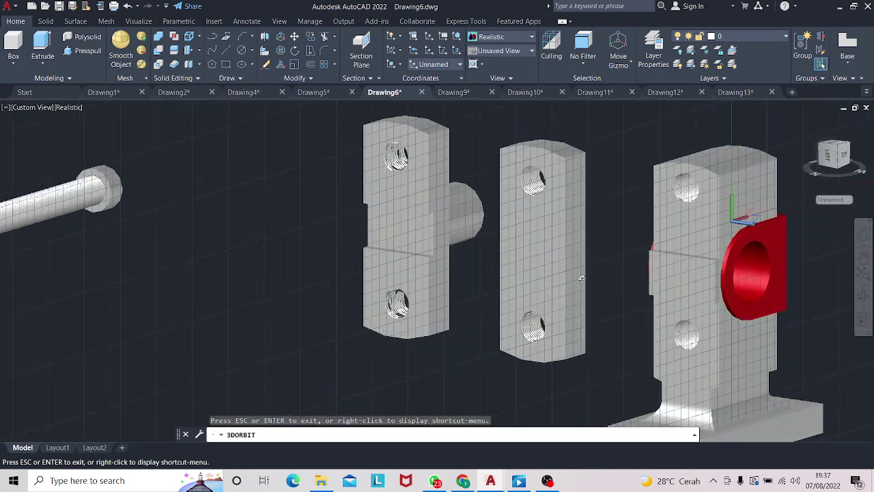
pyautogui.press('Escape')
pyautogui.click(554, 254)
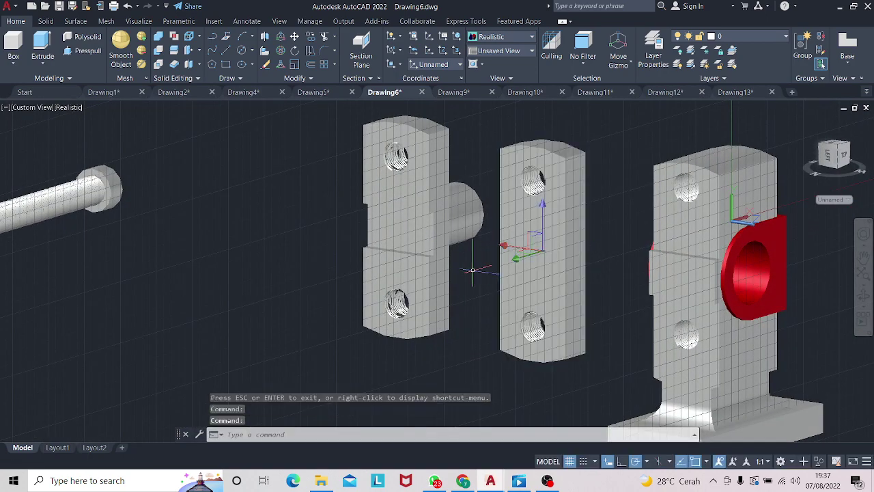
pyautogui.moveTo(560, 242); pyautogui.dragTo(316, 326)
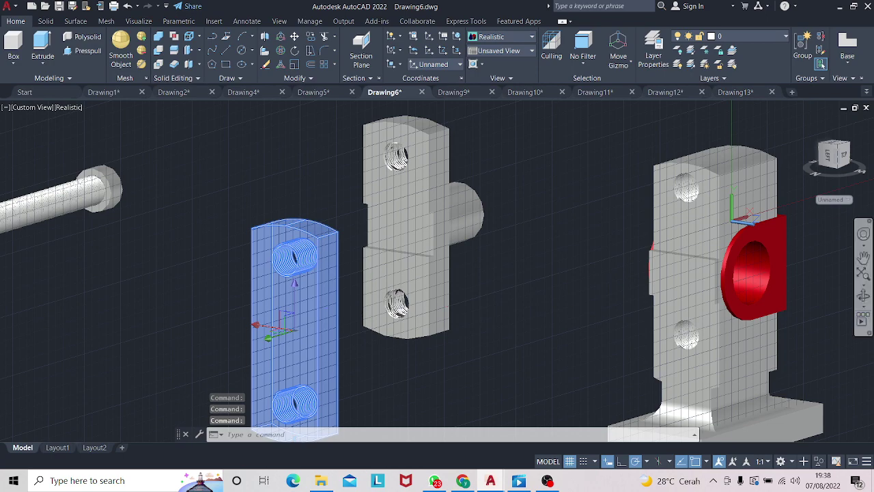
pyautogui.click(862, 303)
pyautogui.click(699, 305)
pyautogui.keyDown('shift'); pyautogui.moveTo(749, 301); pyautogui.dragTo(725, 300, button='middle'); pyautogui.keyUp('shift')
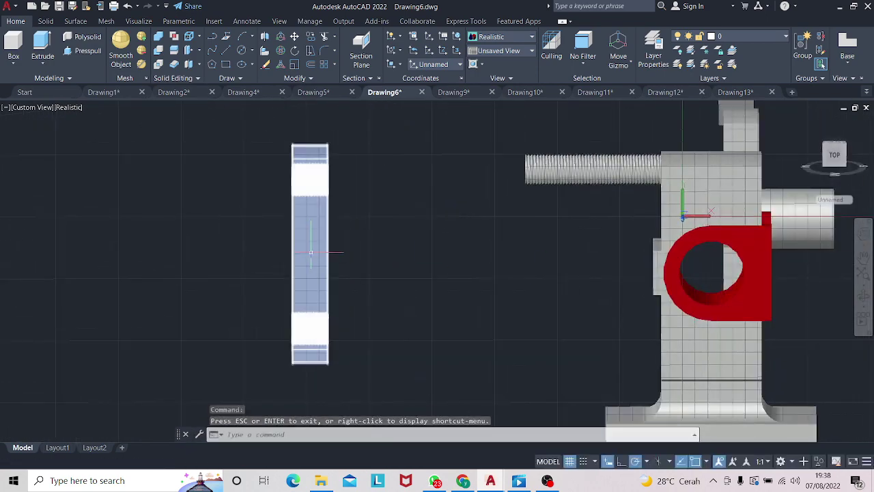
pyautogui.click(310, 249)
pyautogui.press('Escape')
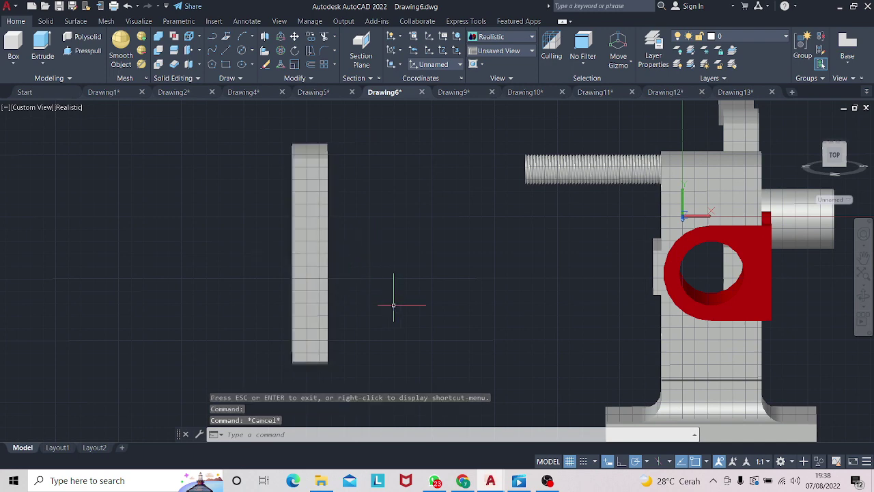
# - Rotate the loose plate 90° about its centre using the rotate command
pyautogui.write('3DOrotate')
pyautogui.press('Return')
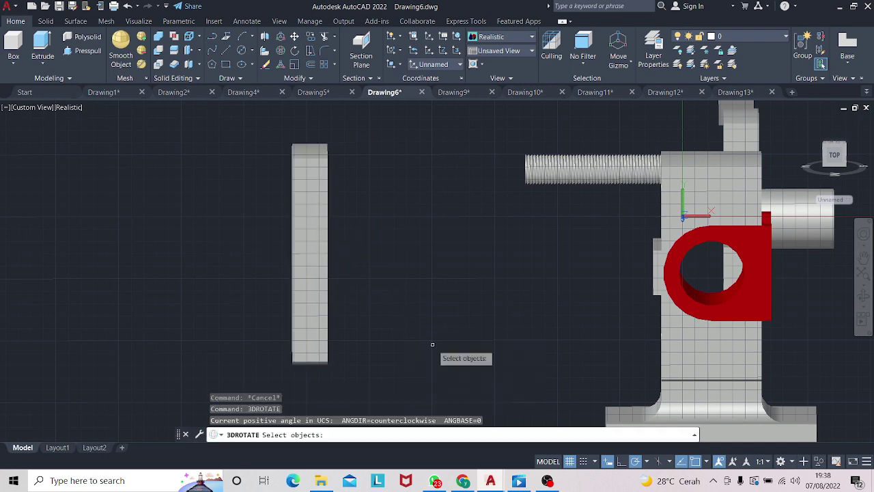
pyautogui.click(307, 231)
pyautogui.press('Return')
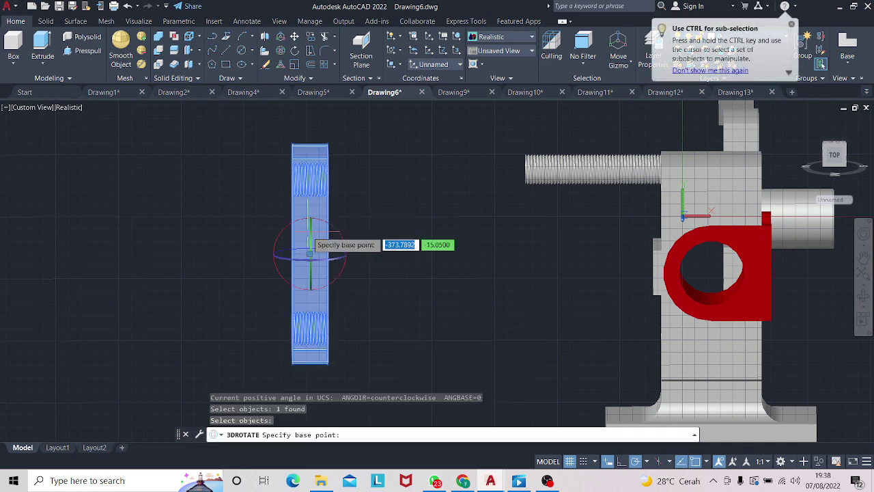
pyautogui.click(319, 265)
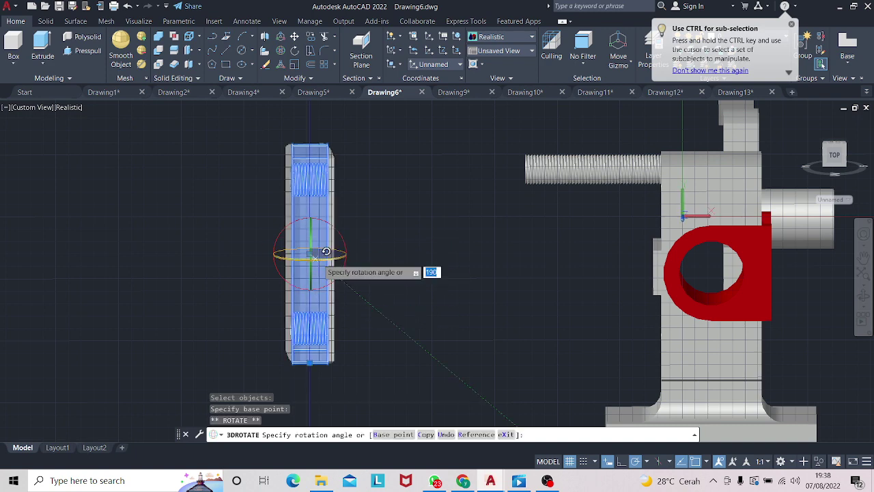
pyautogui.press('Return')
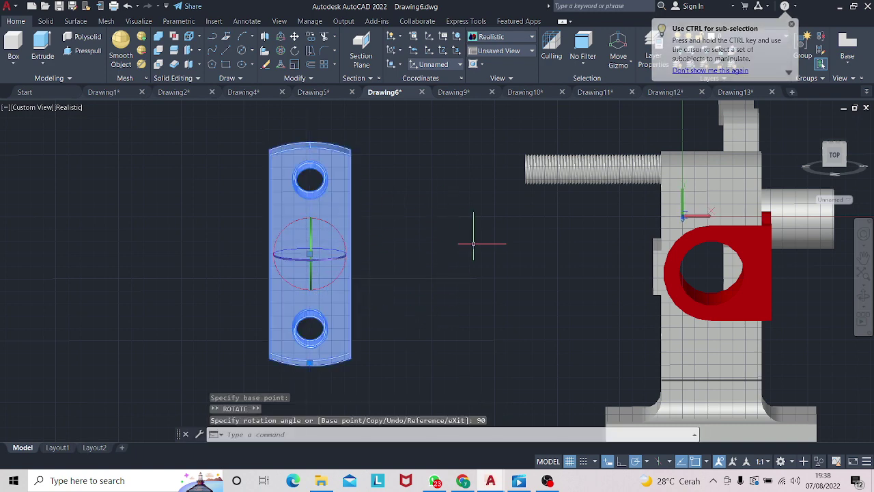
pyautogui.scroll(-2, 466, 249)
# - Orbit to an angled overview to check the rotated plate
pyautogui.click(863, 298)
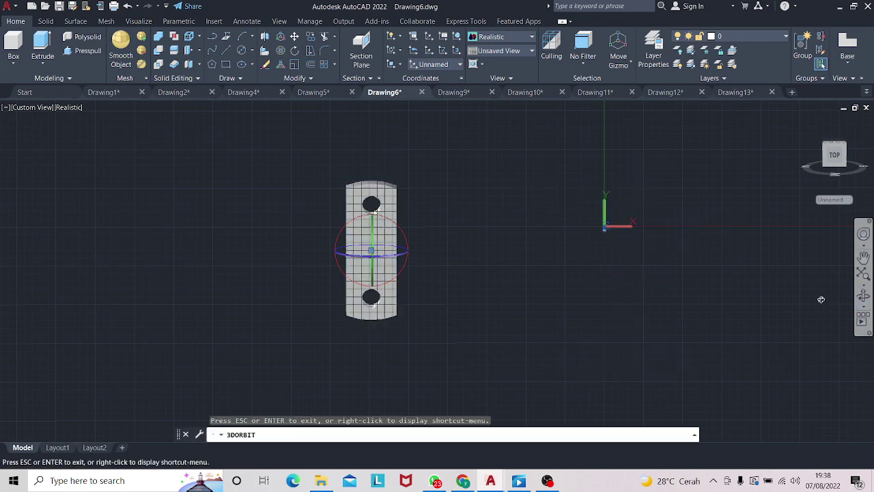
pyautogui.moveTo(819, 298); pyautogui.dragTo(722, 295)
pyautogui.press('Escape')
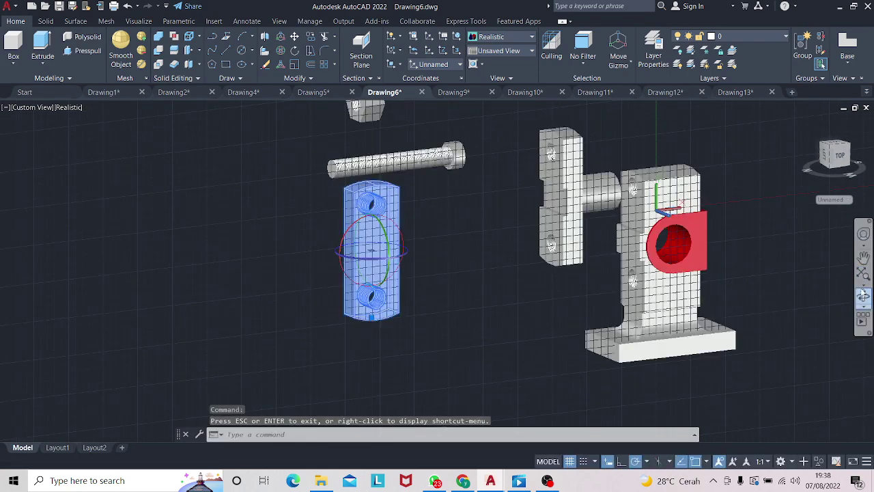
pyautogui.click(863, 295)
pyautogui.moveTo(786, 297); pyautogui.dragTo(733, 293)
pyautogui.press('Escape')
pyautogui.press('Escape')
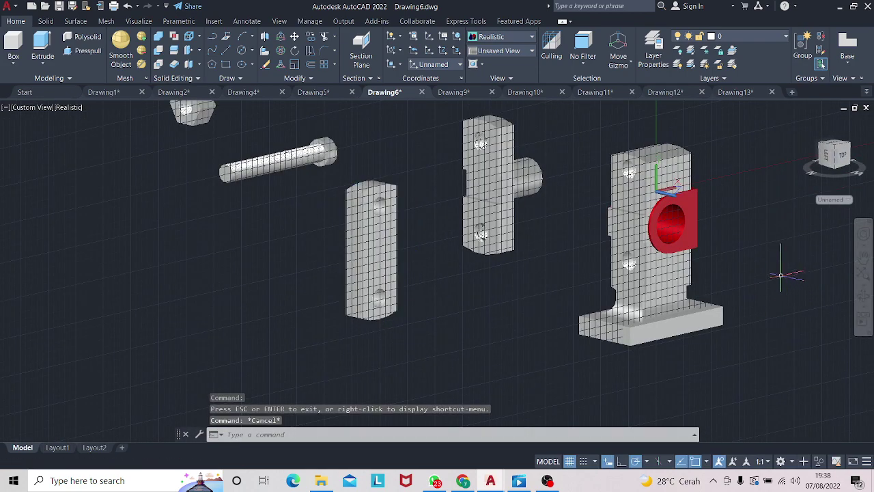
pyautogui.click(657, 157)
pyautogui.press('Escape')
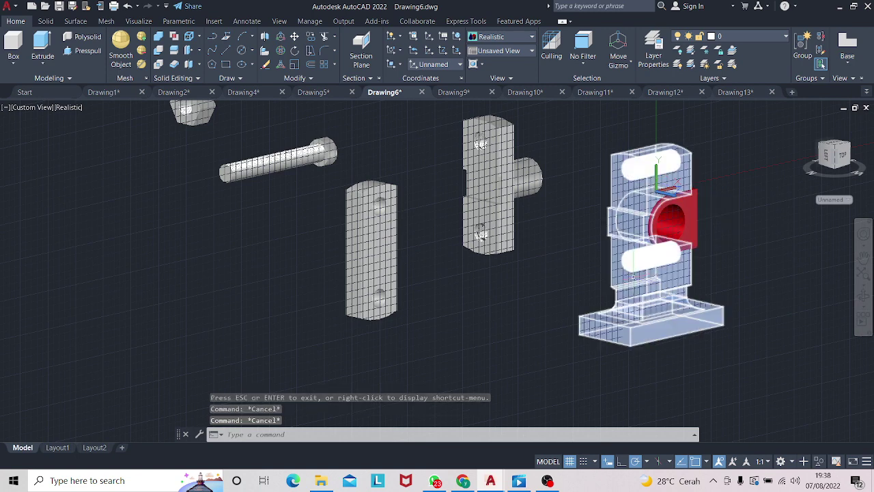
pyautogui.press('Escape')
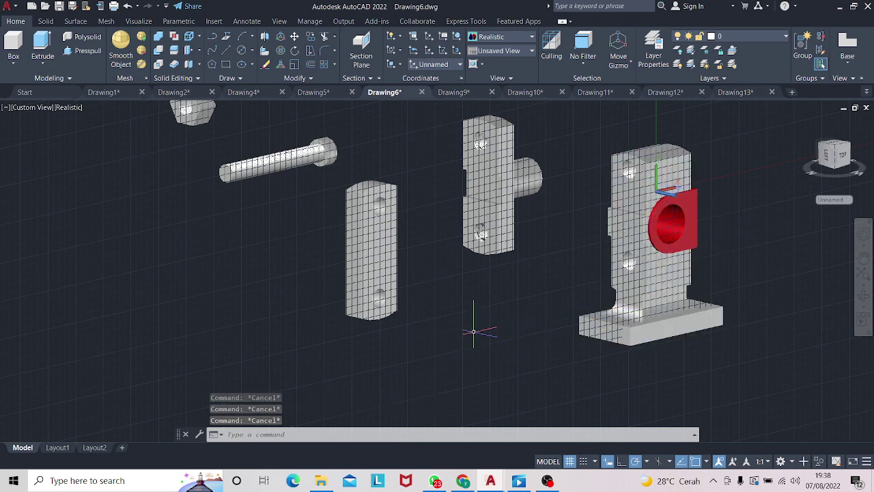
pyautogui.click(383, 248)
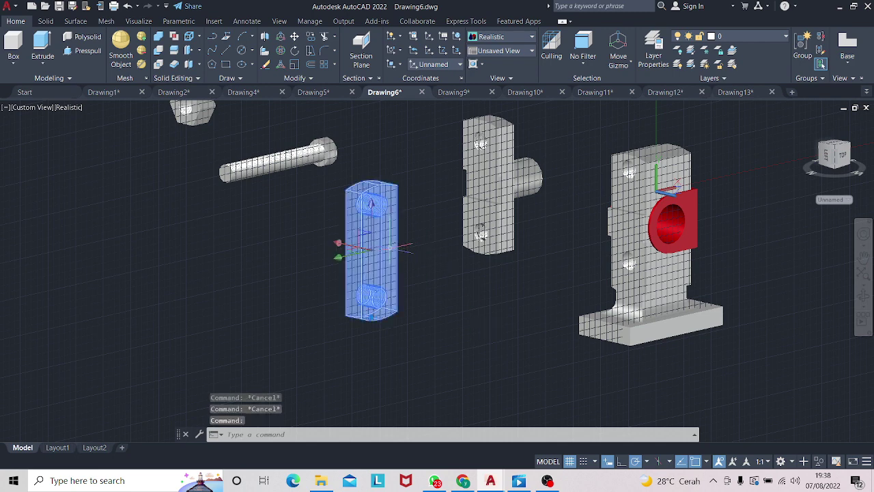
pyautogui.press('Escape')
pyautogui.write('3D')
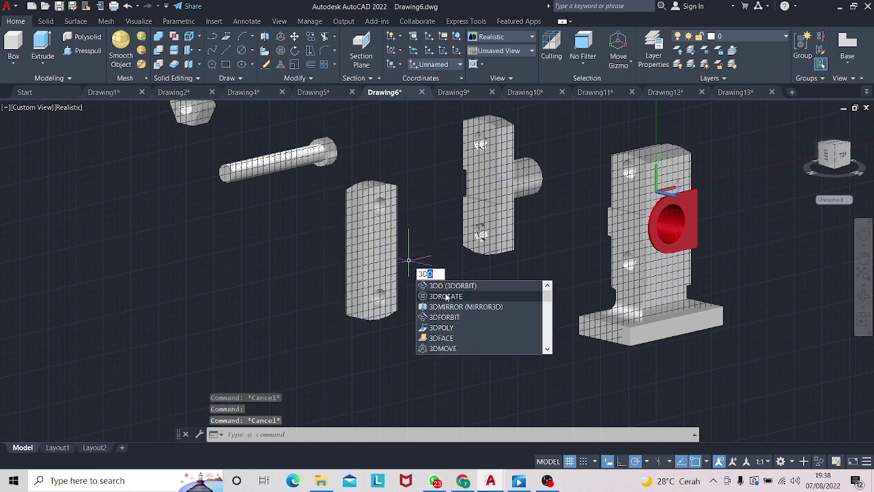
# - Turn the plate another 90° with 3D rotate so its holes match the base body's
pyautogui.click(446, 296)
pyautogui.click(380, 253)
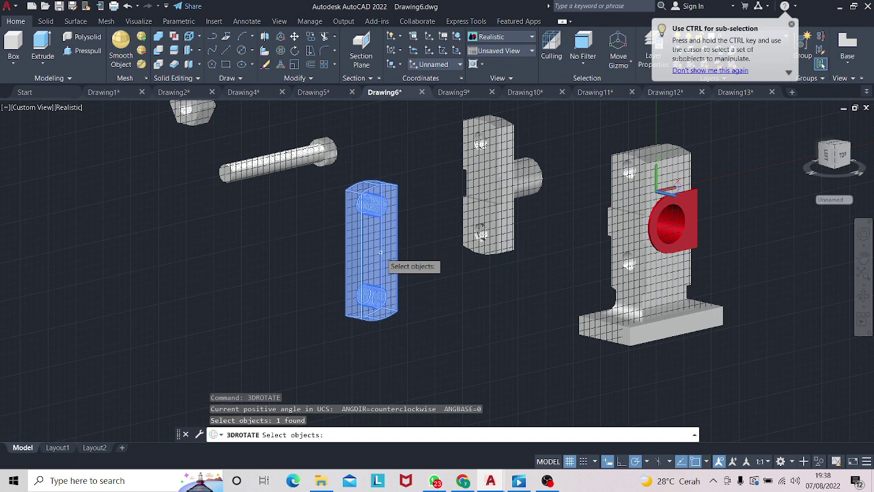
pyautogui.press('Return')
pyautogui.click(371, 253)
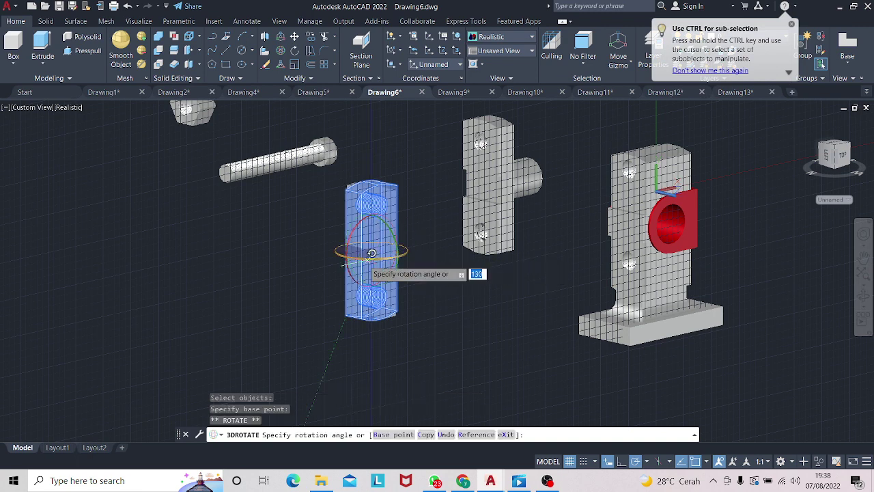
pyautogui.press('Return')
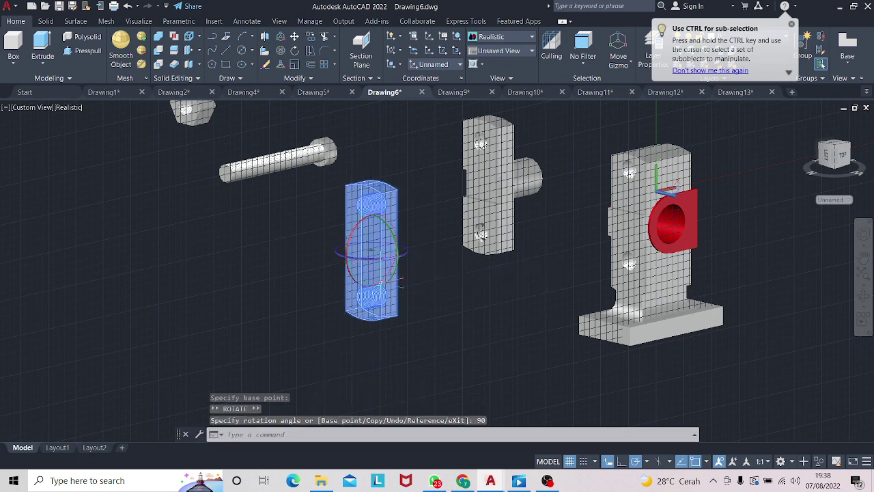
pyautogui.press('Return')
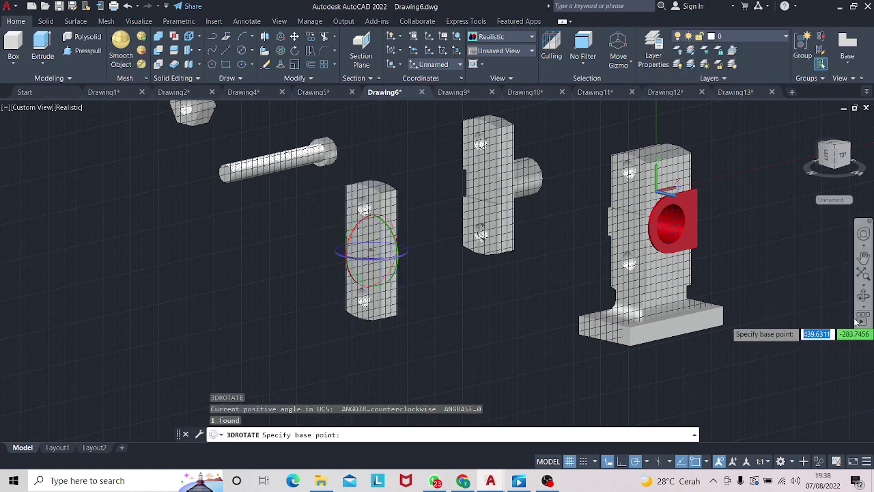
pyautogui.click(864, 298)
pyautogui.moveTo(585, 302)
pyautogui.mouseDown()
pyautogui.moveTo(624, 289)
pyautogui.moveTo(569, 262)
pyautogui.mouseUp()
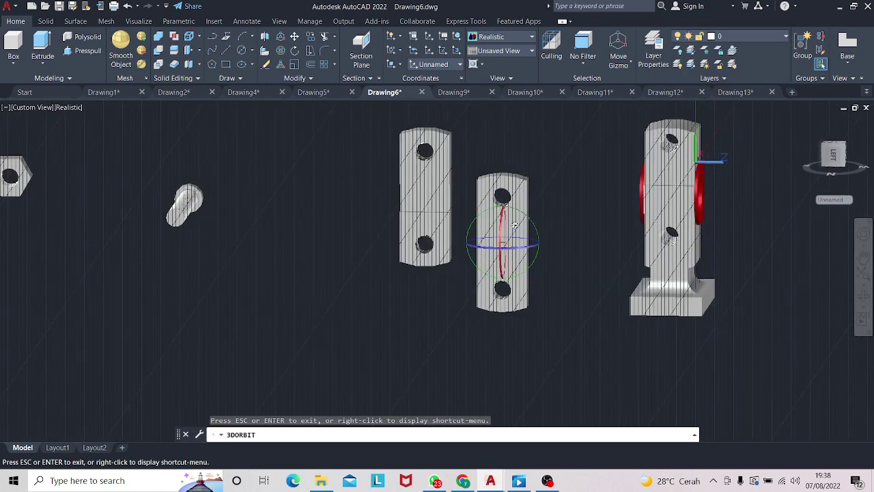
# - Slide the loose clamp plate toward the base body
pyautogui.press('Escape')
pyautogui.press('Escape')
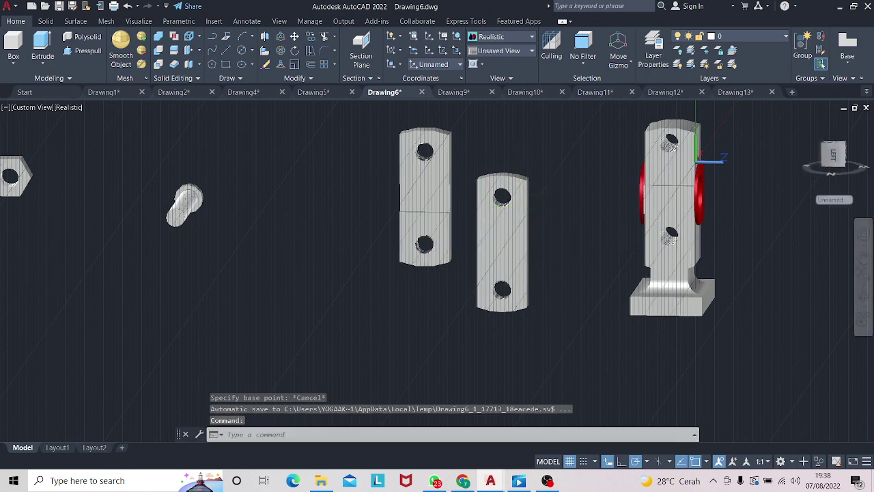
pyautogui.click(505, 240)
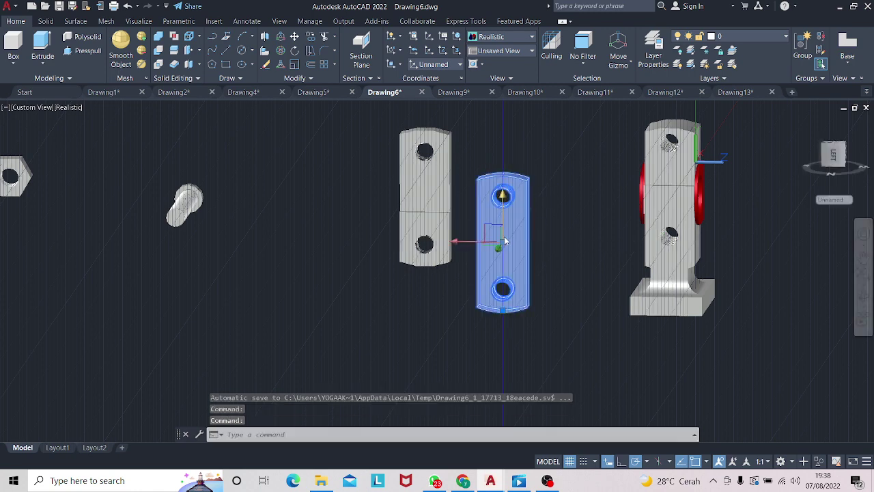
pyautogui.click(468, 247)
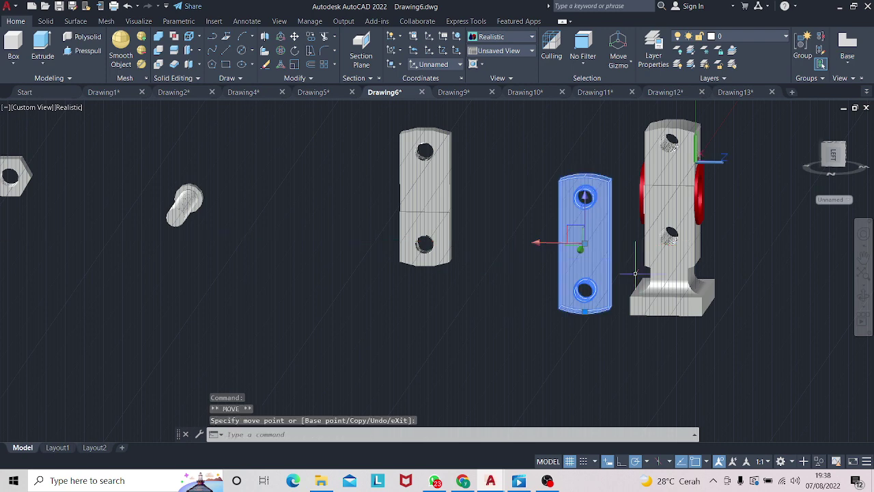
pyautogui.click(864, 298)
pyautogui.moveTo(731, 303); pyautogui.dragTo(627, 260)
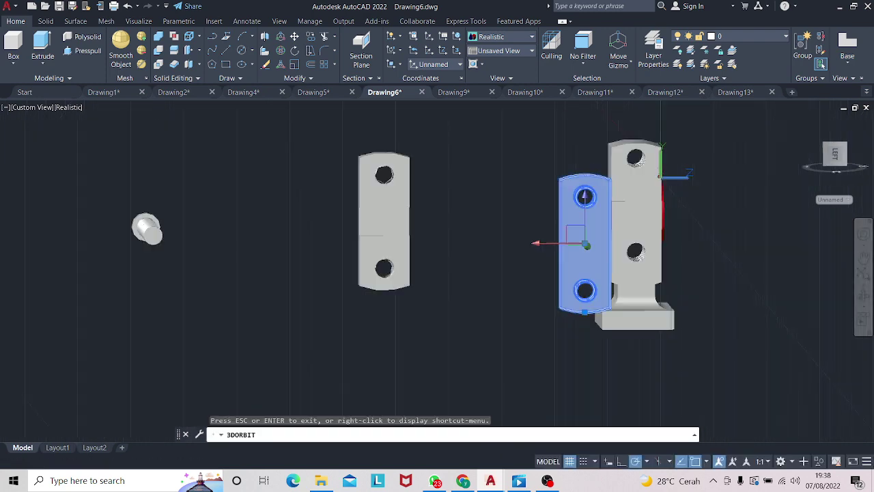
# - Select the plate beside the base body and bring up its right-click actions
pyautogui.rightClick(576, 232)
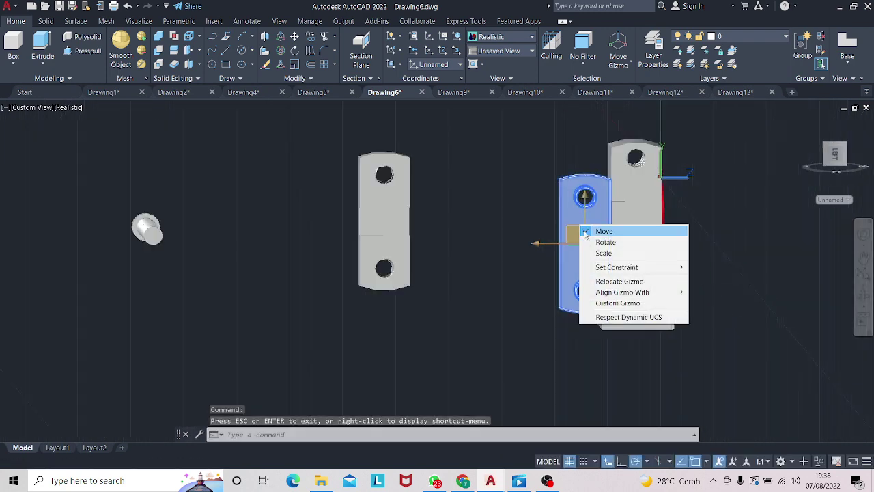
pyautogui.press('Escape')
pyautogui.press('Escape')
pyautogui.click(574, 217)
pyautogui.rightClick(584, 219)
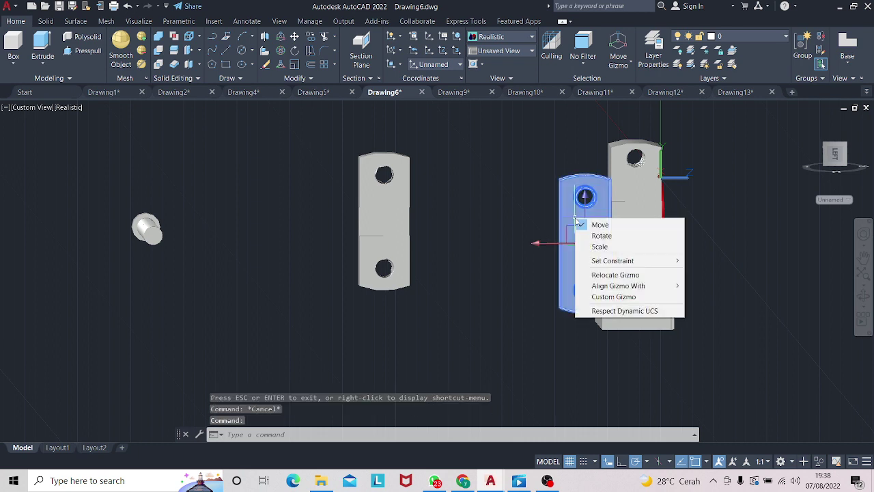
pyautogui.press('Escape')
pyautogui.press('Escape')
pyautogui.click(386, 208)
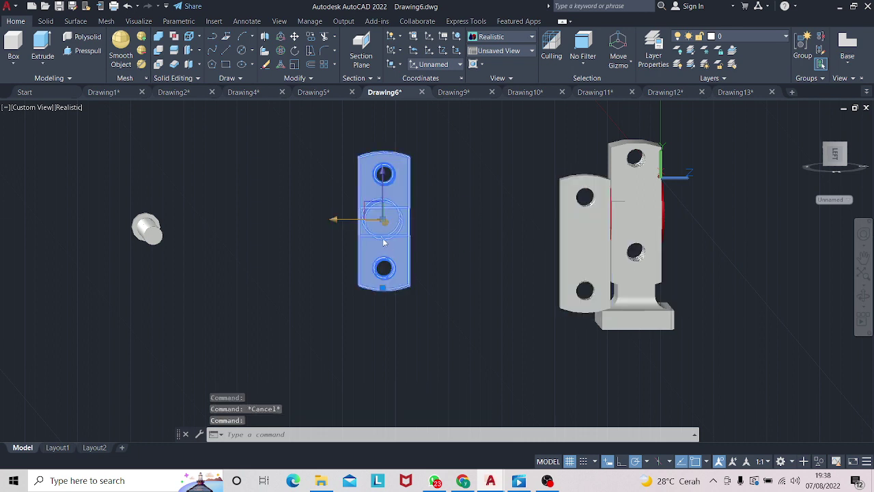
pyautogui.rightClick(386, 206)
pyautogui.press('Escape')
pyautogui.click(587, 242)
pyautogui.rightClick(591, 246)
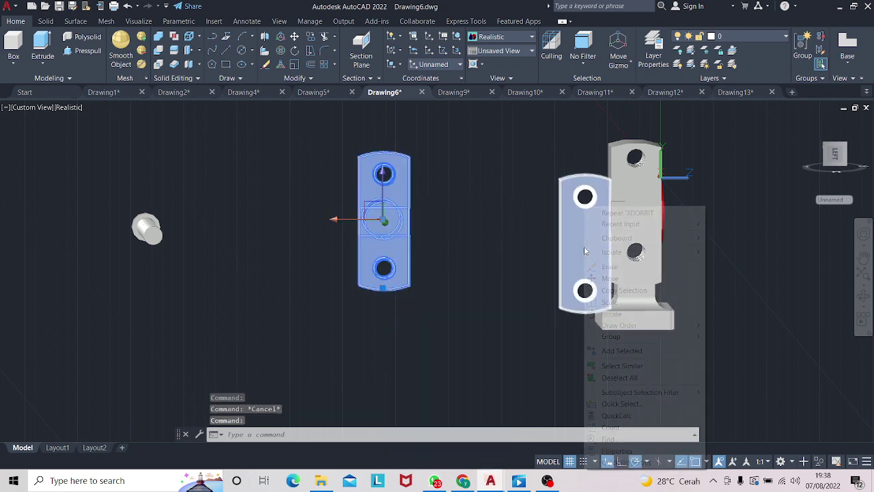
# - Start moving the plate from a base point, then cancel and retry the Move action
pyautogui.click(619, 278)
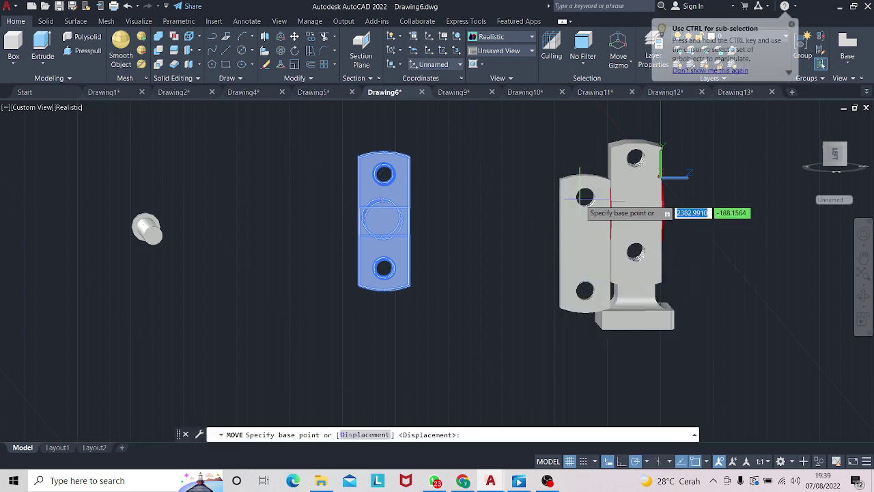
pyautogui.click(585, 244)
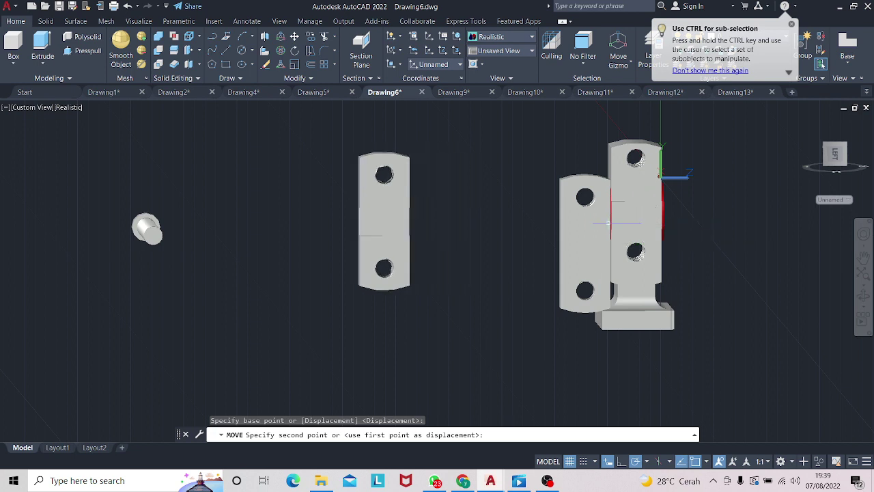
pyautogui.press('Escape')
pyautogui.rightClick(575, 230)
pyautogui.press('Escape')
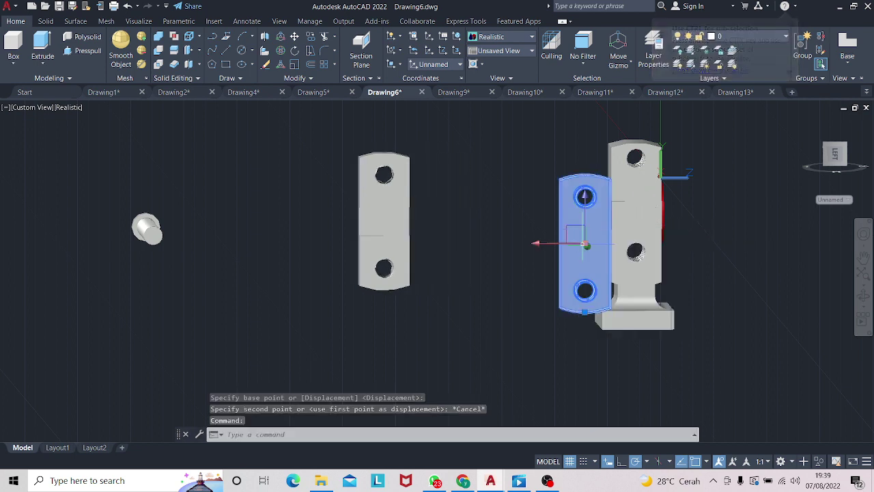
pyautogui.rightClick(591, 207)
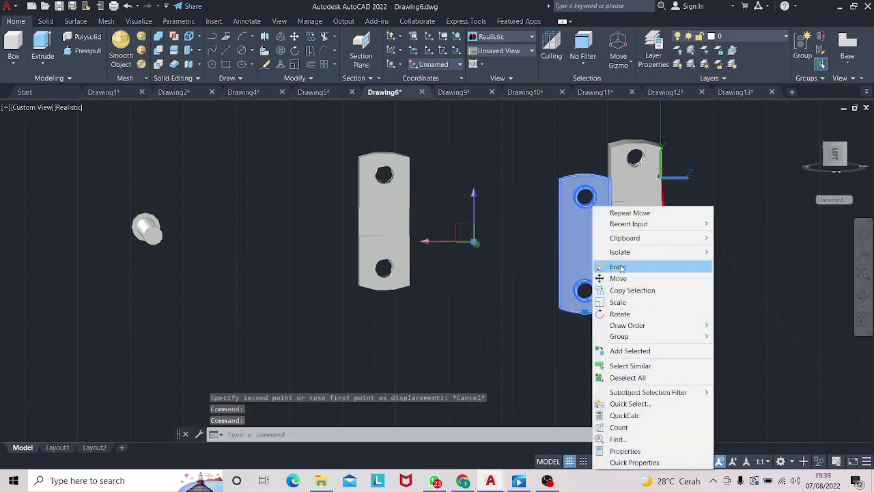
pyautogui.click(599, 278)
pyautogui.press('Escape')
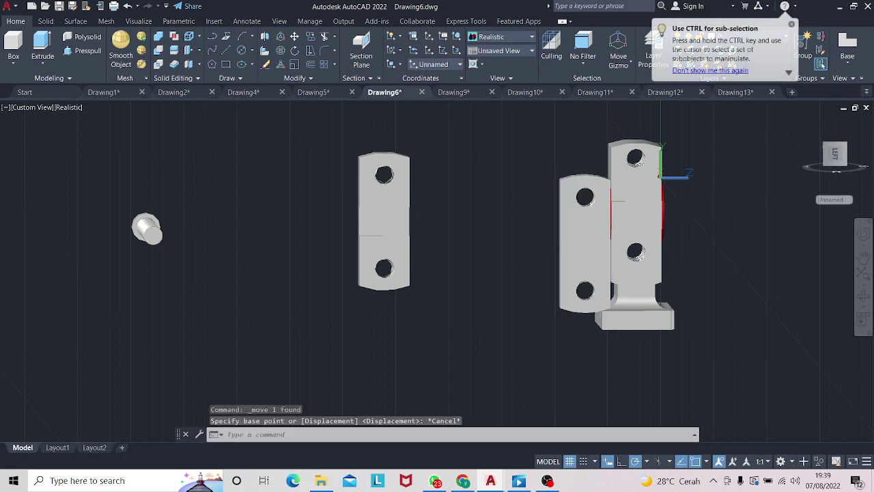
# - Move the plate from a base point to a spot next to the base body
pyautogui.click(585, 238)
pyautogui.rightClick(585, 236)
pyautogui.press('Escape')
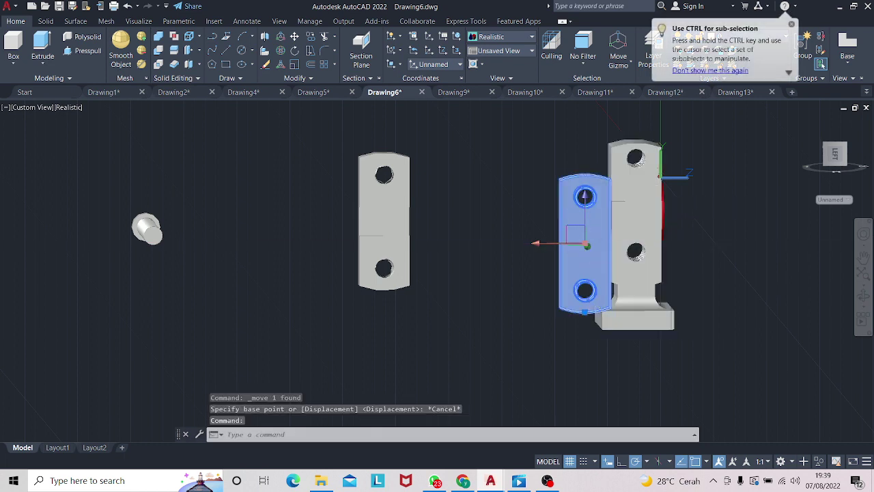
pyautogui.press('Escape')
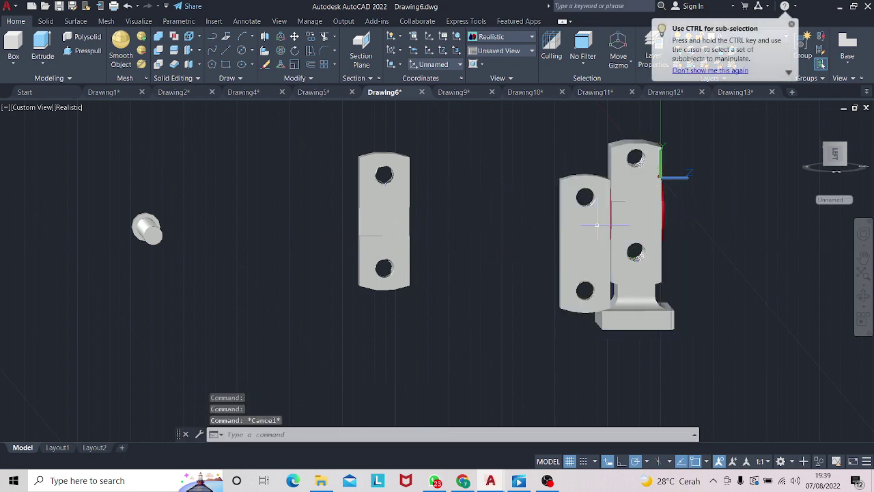
pyautogui.click(596, 223)
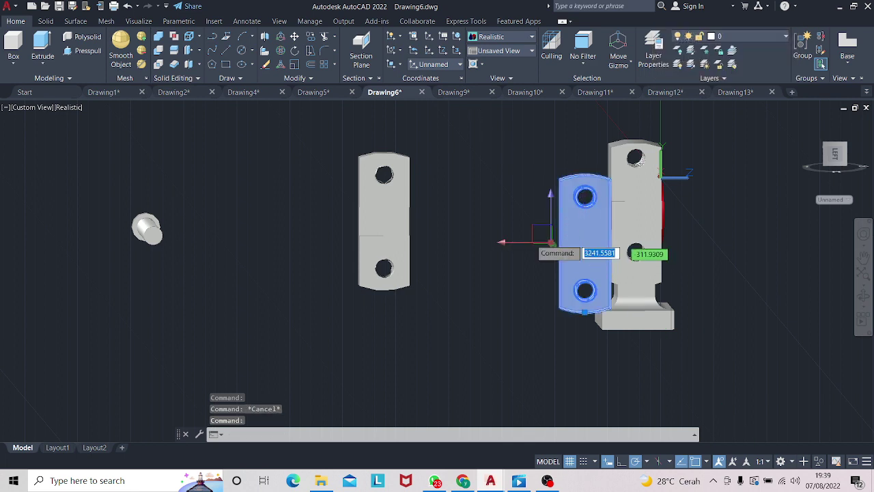
pyautogui.rightClick(592, 206)
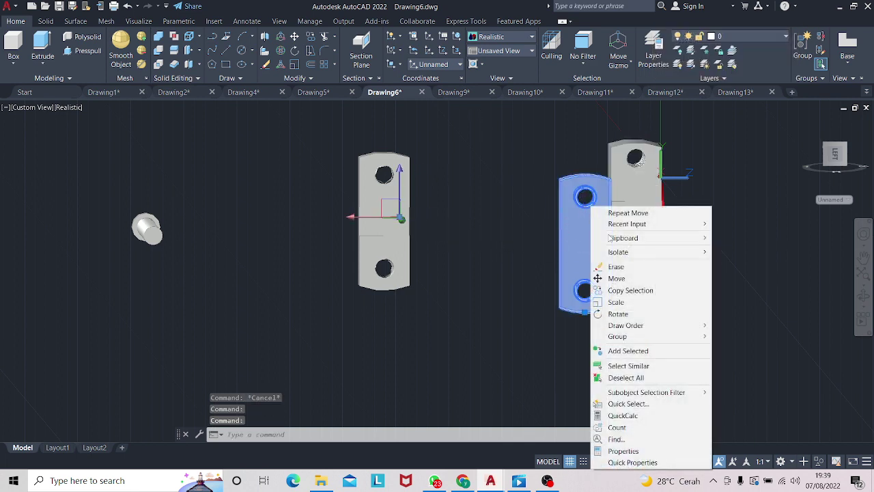
pyautogui.click(617, 278)
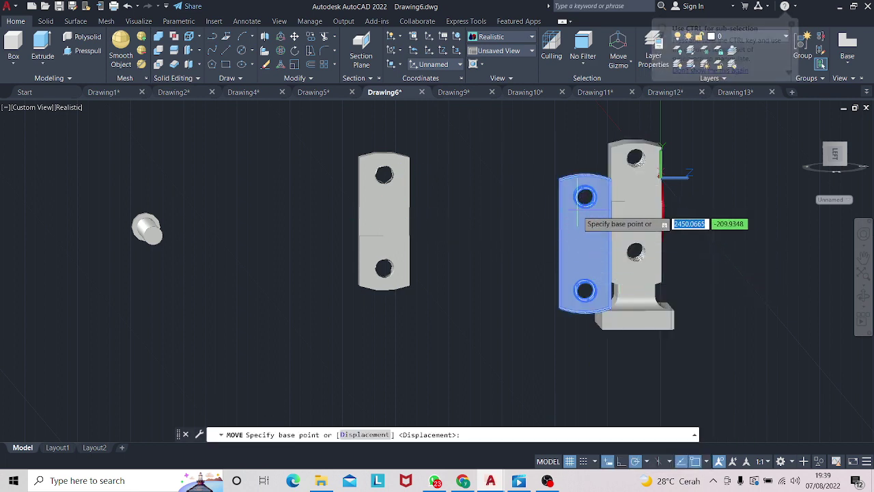
pyautogui.click(864, 299)
pyautogui.moveTo(799, 289); pyautogui.dragTo(741, 290)
pyautogui.press('Escape')
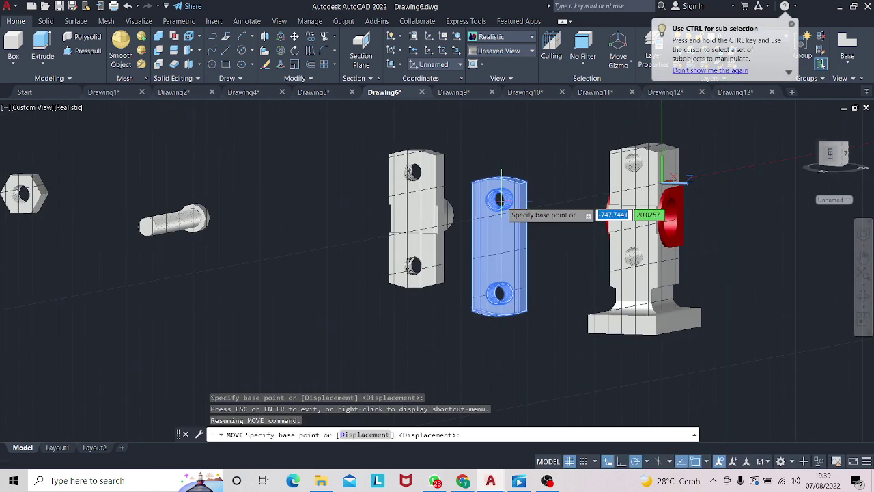
pyautogui.click(504, 205)
pyautogui.click(568, 212)
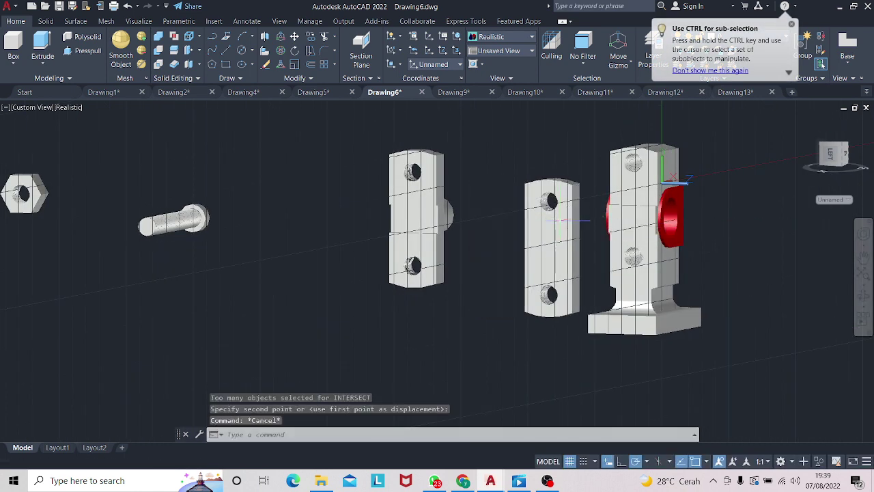
# - Delete the moved plate, then undo to restore it
pyautogui.click(557, 224)
pyautogui.rightClick(557, 223)
pyautogui.press('Escape')
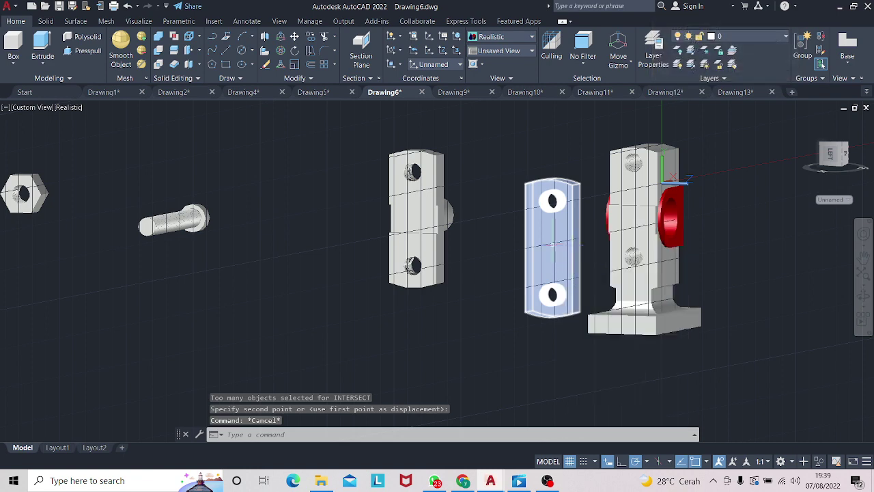
pyautogui.click(552, 244)
pyautogui.rightClick(554, 246)
pyautogui.press('Escape')
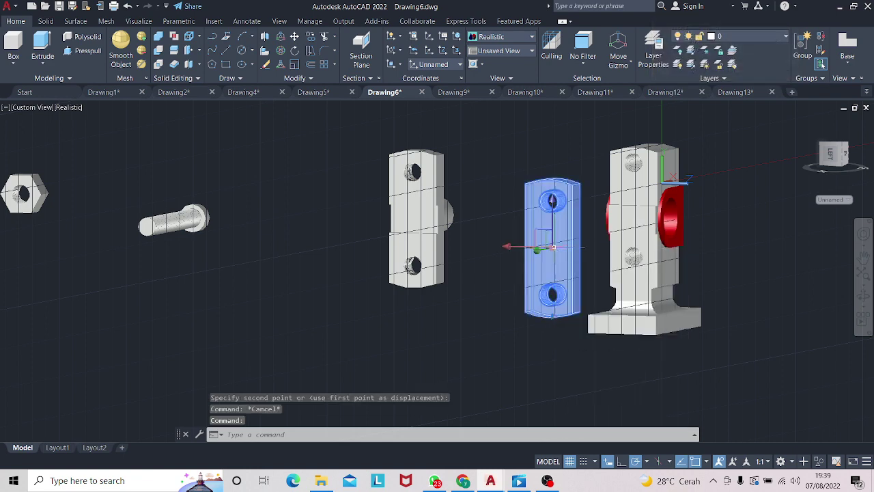
pyautogui.press('Delete')
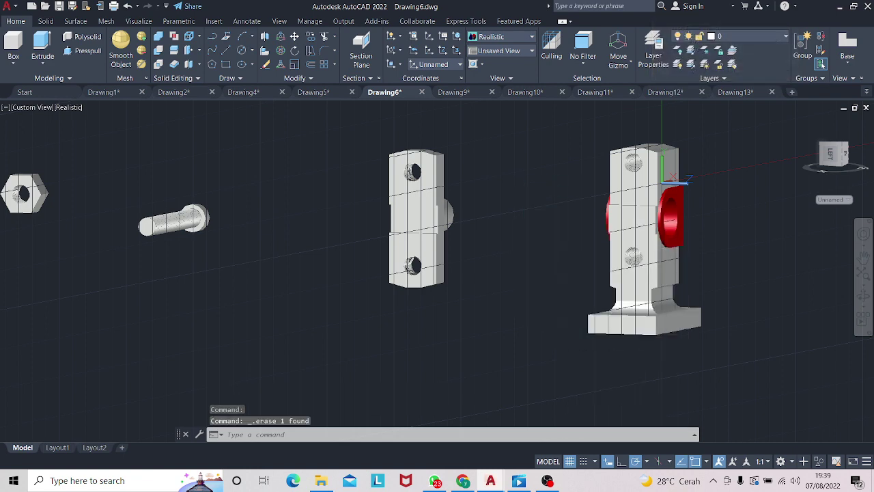
pyautogui.hotkey('ctrl', 'z')
# - Move the plate into the gap between the middle block and the base body
pyautogui.click(546, 235)
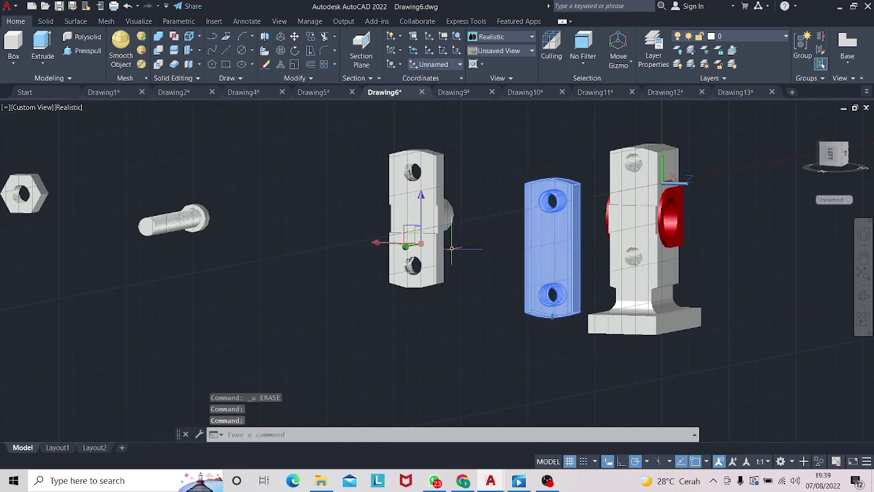
pyautogui.rightClick(556, 256)
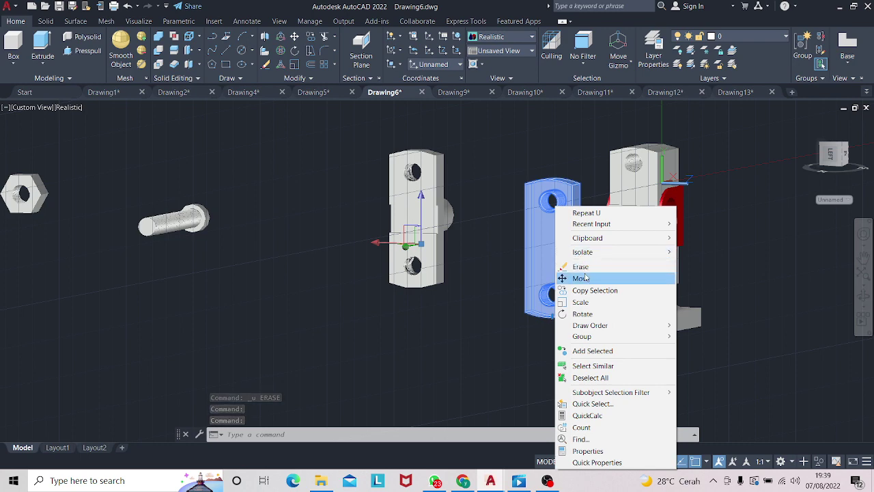
pyautogui.click(584, 278)
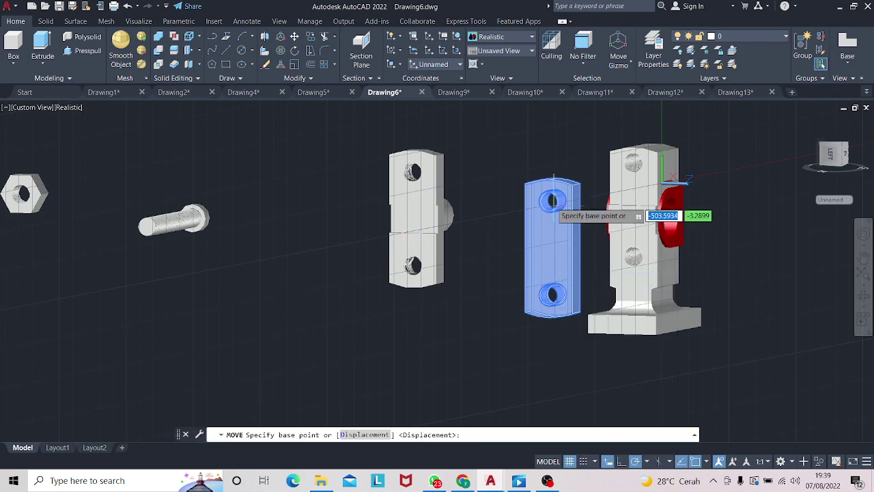
pyautogui.click(566, 287)
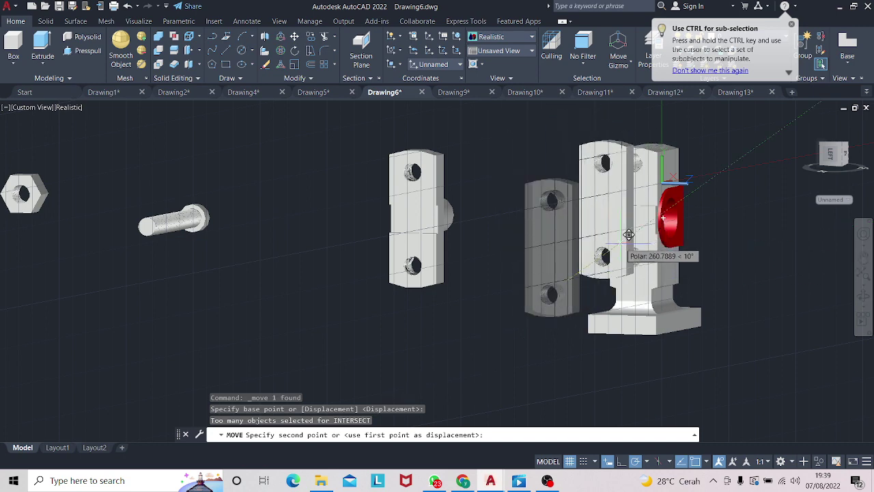
pyautogui.click(566, 245)
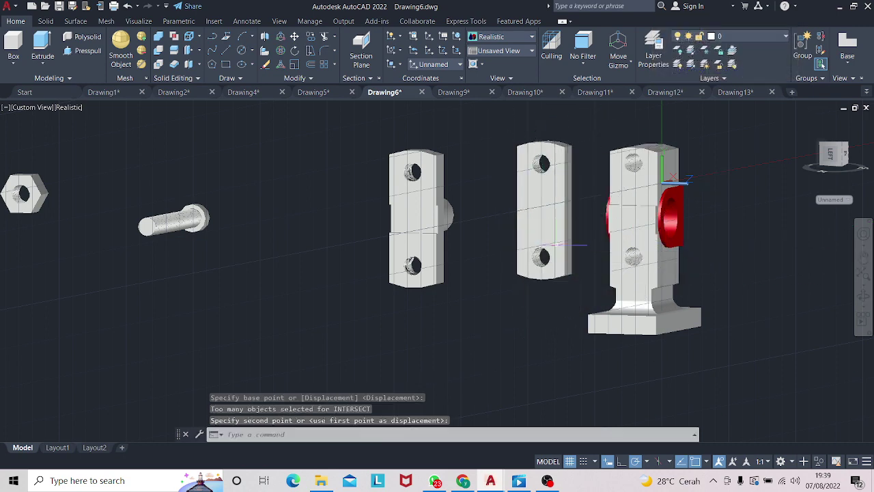
pyautogui.click(546, 257)
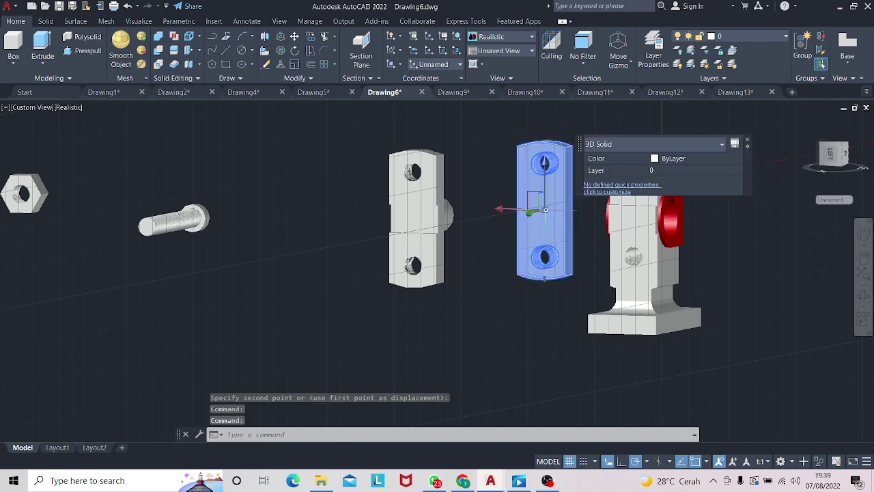
# - Set the two-hole plate's Color to Yellow in Quick Properties
pyautogui.click(685, 162)
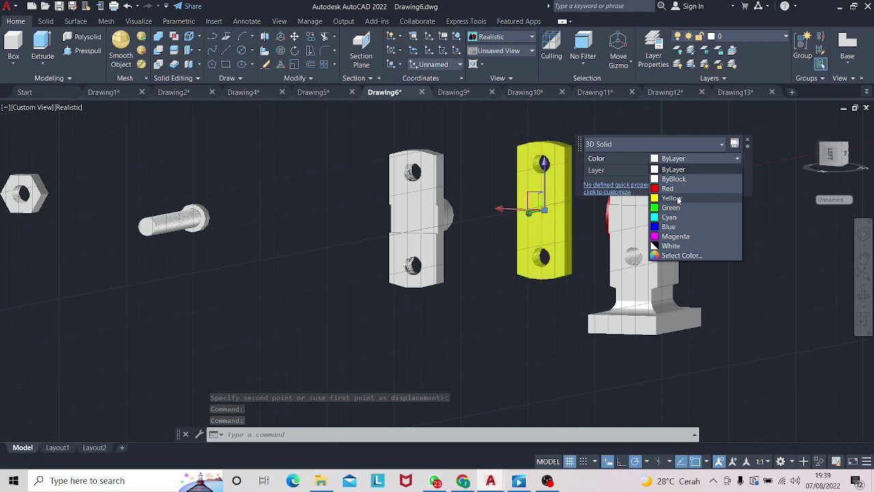
pyautogui.click(612, 216)
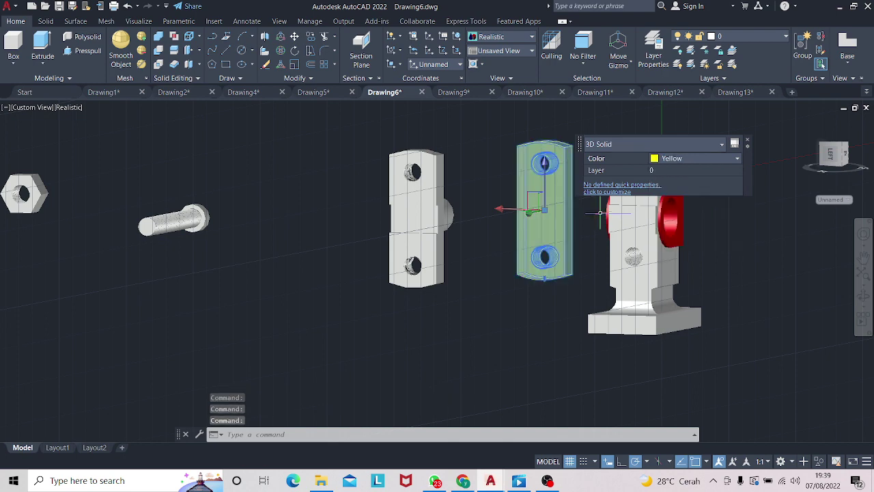
pyautogui.press('Escape')
pyautogui.click(565, 205)
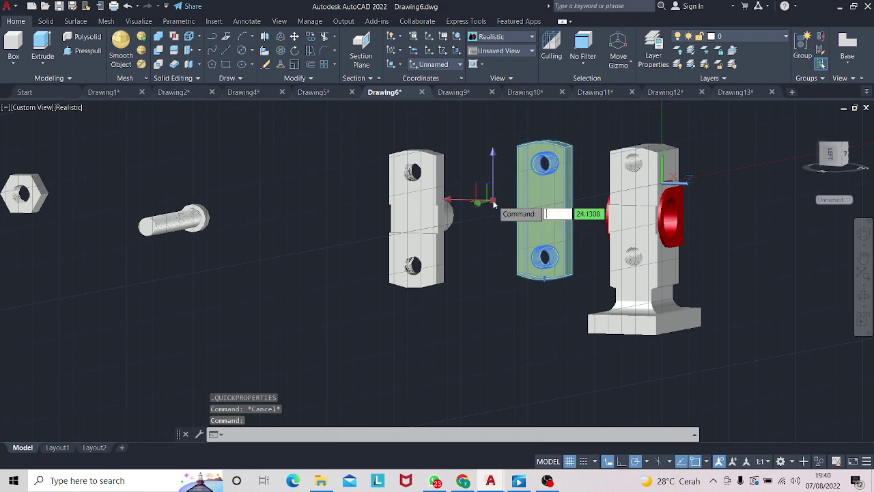
# - Move the yellow plate lower in the assembly, using its upper hole as base point
pyautogui.press('Escape')
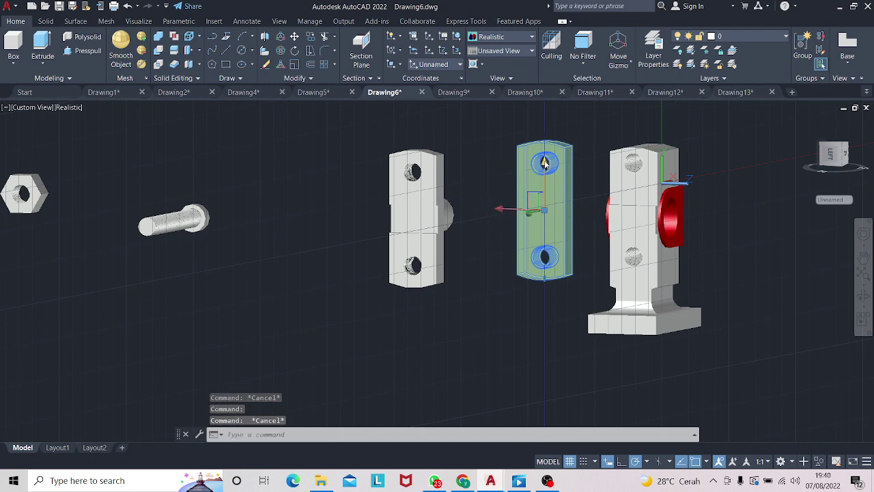
pyautogui.click(544, 162)
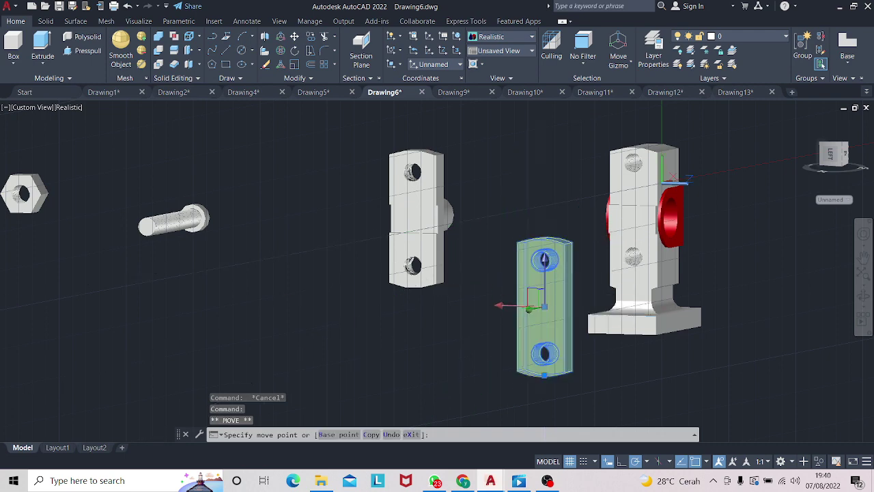
pyautogui.press('Escape')
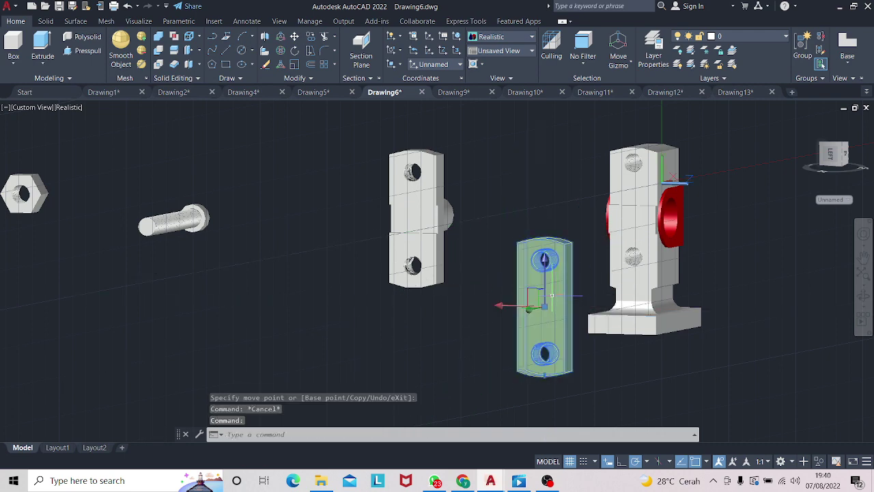
pyautogui.rightClick(551, 295)
pyautogui.click(580, 106)
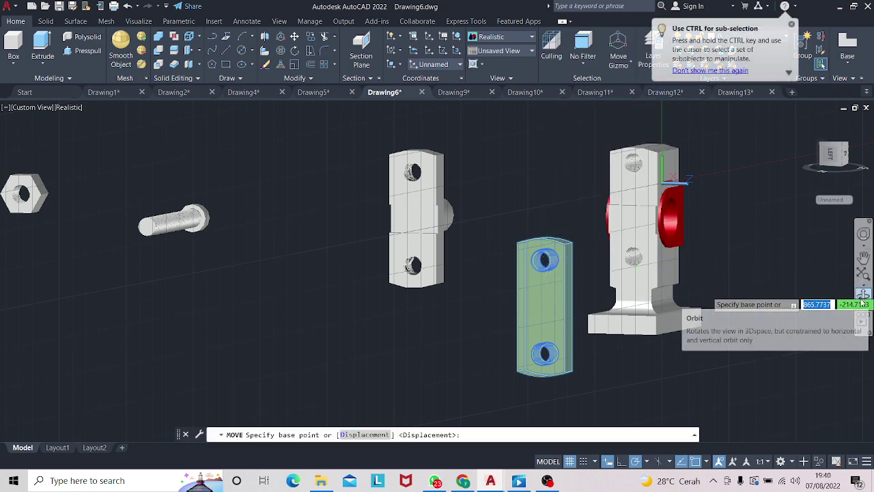
pyautogui.moveTo(710, 297)
pyautogui.keyDown('shift'); pyautogui.mouseDown(button='middle')
pyautogui.moveTo(609, 279)
pyautogui.moveTo(610, 264)
pyautogui.mouseUp(button='middle'); pyautogui.keyUp('shift')
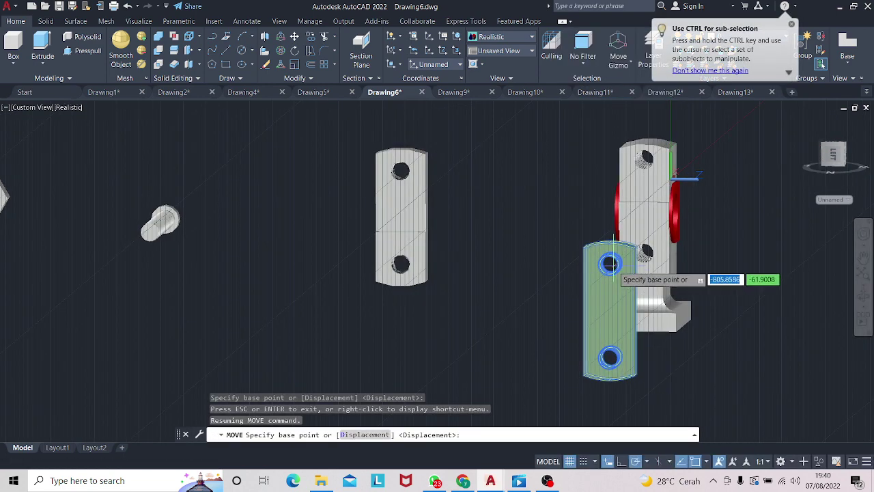
pyautogui.rightClick(609, 264)
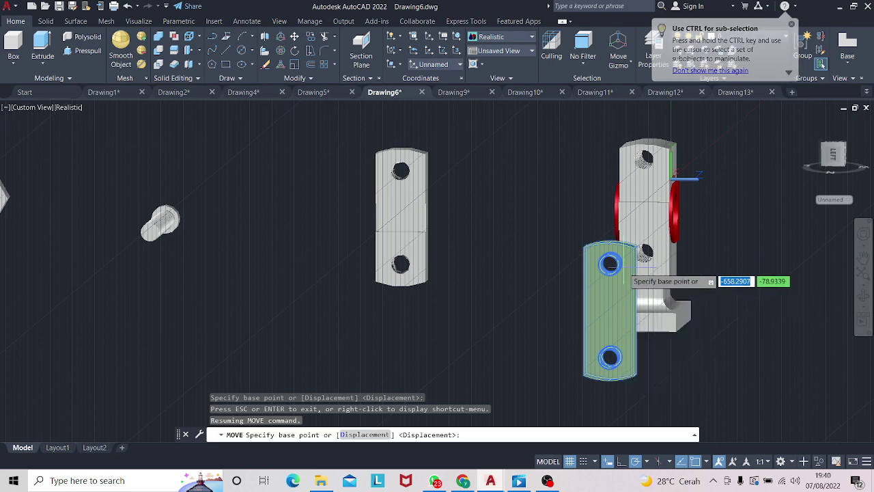
pyautogui.click(632, 258)
pyautogui.click(585, 348)
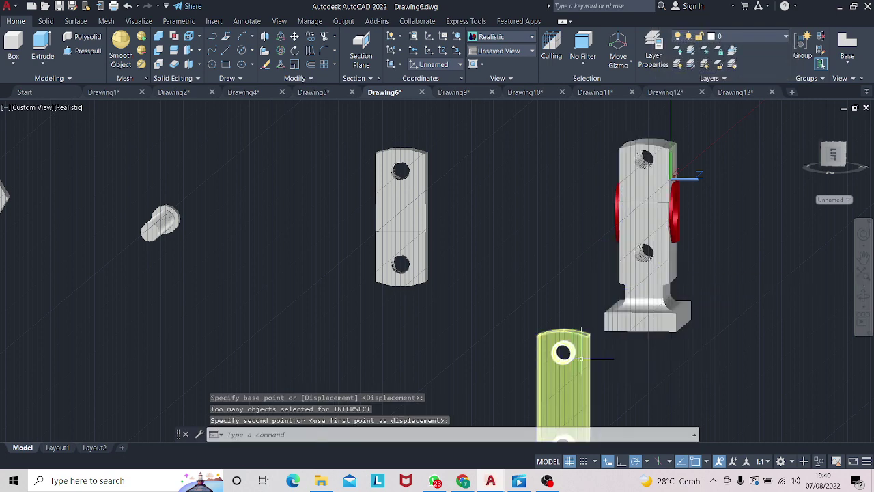
# - Raise the yellow plate back up beside the base body and clear the selection
pyautogui.click(581, 351)
pyautogui.click(562, 351)
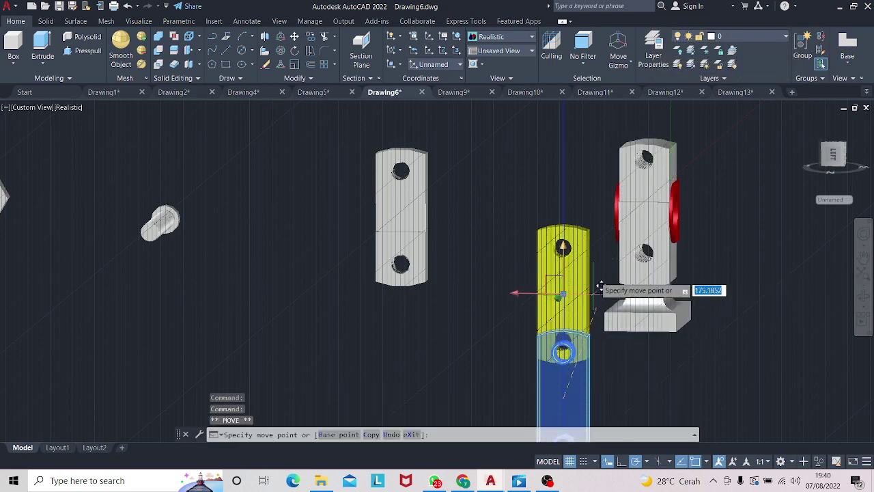
pyautogui.click(577, 232)
pyautogui.rightClick(578, 264)
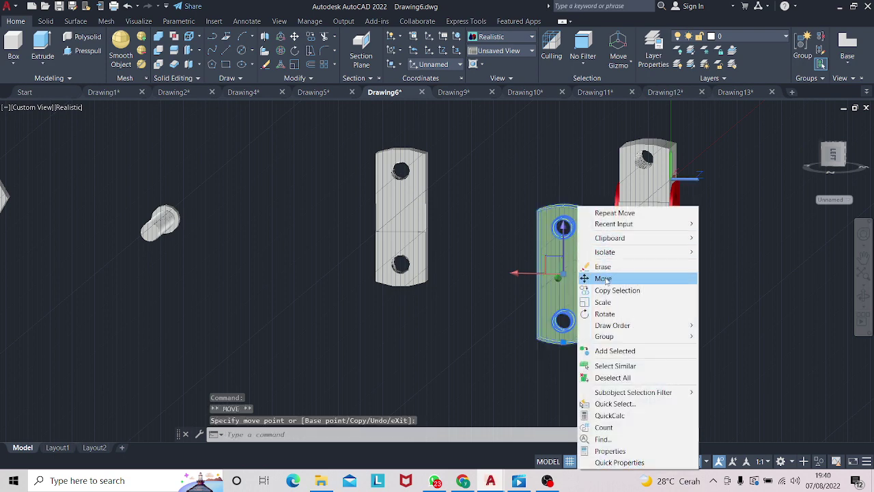
pyautogui.click(603, 278)
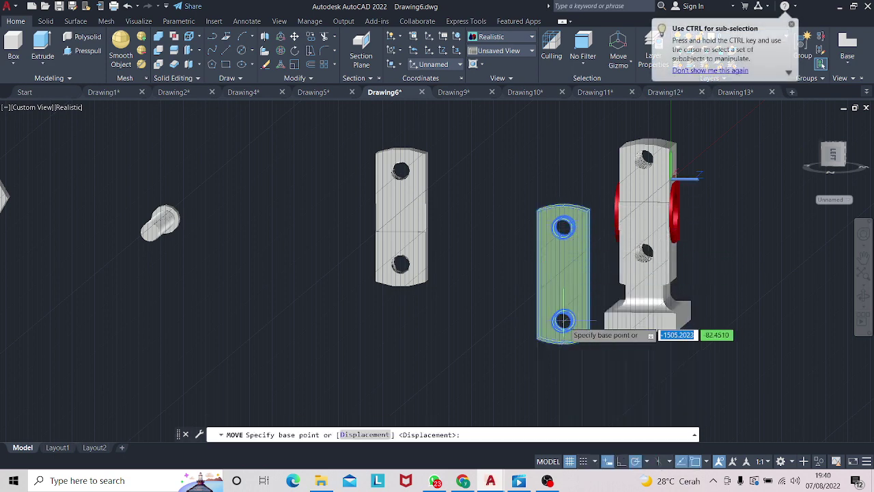
pyautogui.press('Escape')
pyautogui.moveTo(782, 303); pyautogui.dragTo(784, 295)
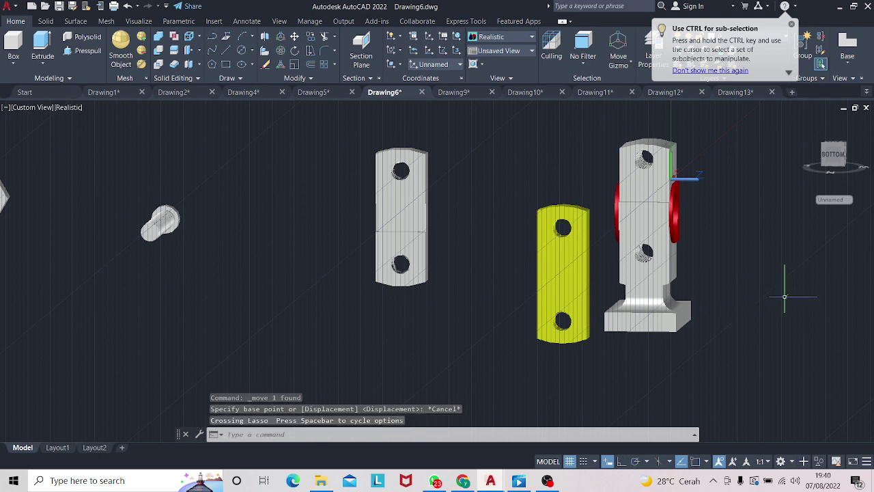
pyautogui.press('Escape')
# - Return to Drawing6 and drag the yellow plate next to the white clamp piece
pyautogui.click(454, 92)
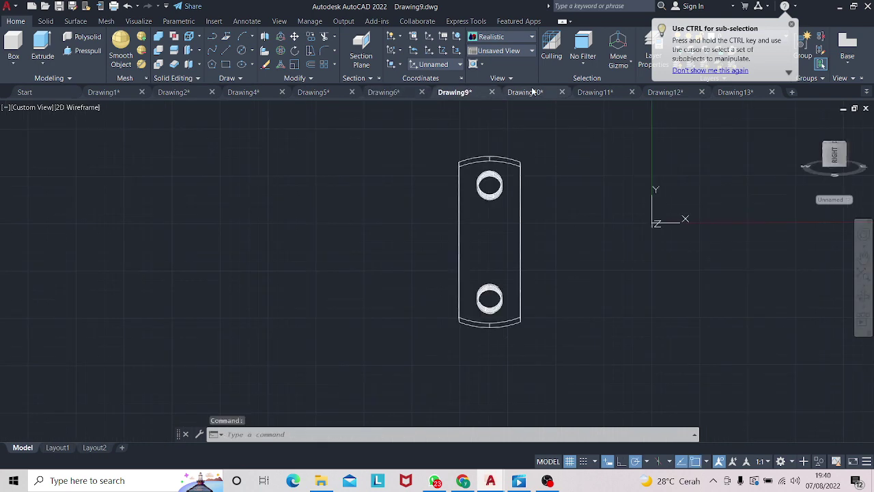
pyautogui.click(524, 92)
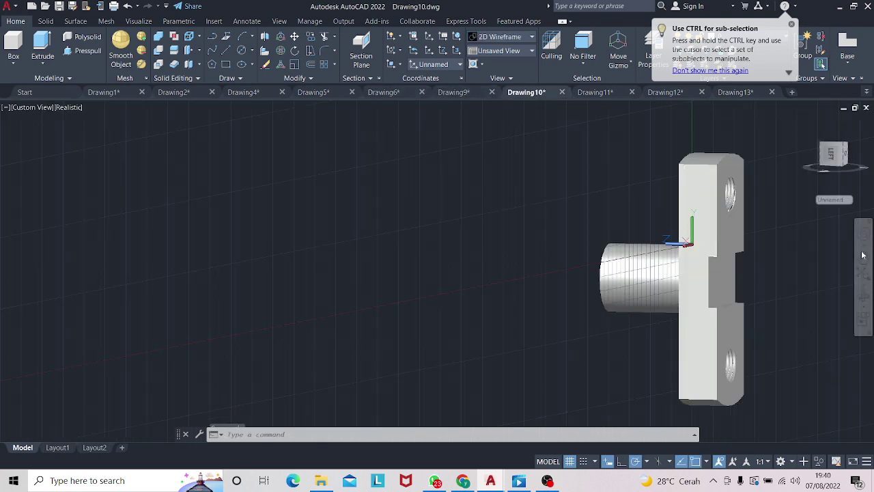
pyautogui.click(384, 93)
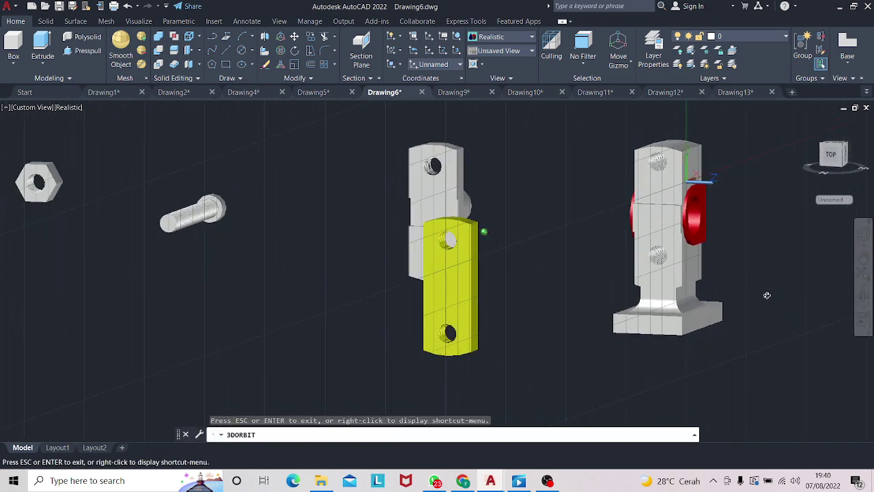
pyautogui.keyDown('shift'); pyautogui.moveTo(775, 288); pyautogui.dragTo(754, 295, button='middle'); pyautogui.keyUp('shift')
pyautogui.click(352, 283)
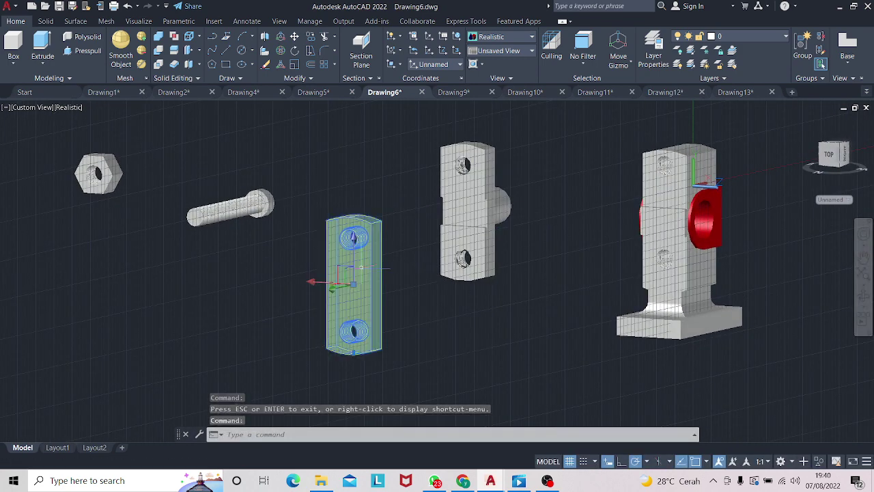
pyautogui.moveTo(352, 284); pyautogui.dragTo(566, 252, button='right')
pyautogui.click(580, 256)
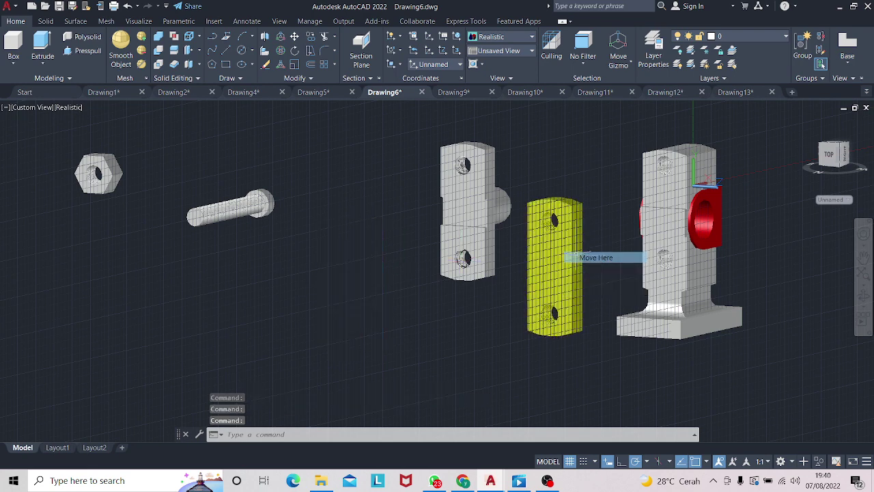
# - Move the plate from its upper hole onto the base body's face
pyautogui.click(569, 255)
pyautogui.rightClick(566, 252)
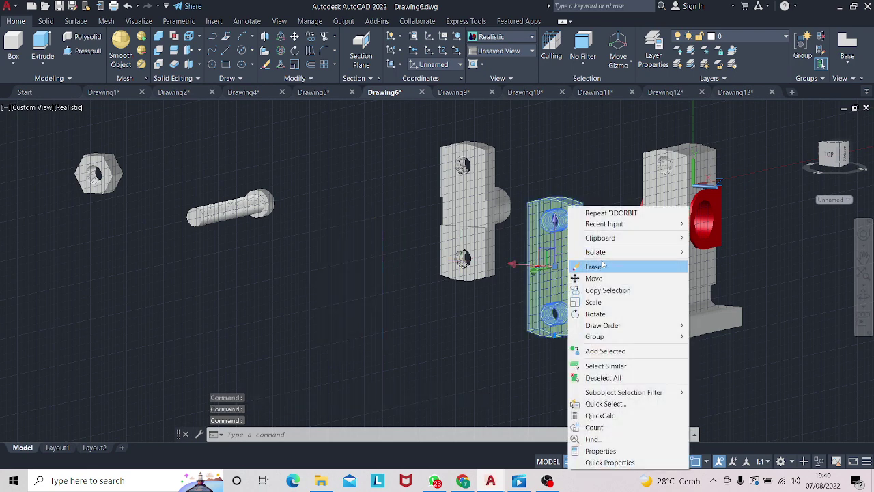
pyautogui.click(597, 280)
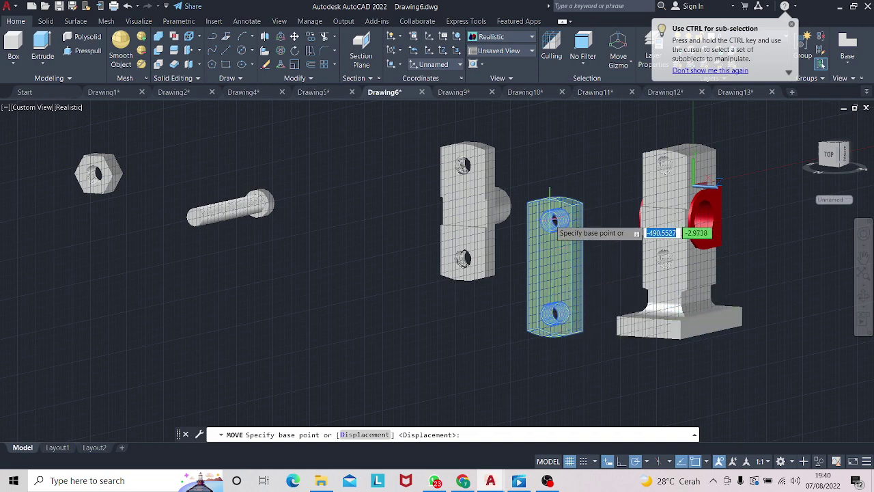
pyautogui.click(554, 219)
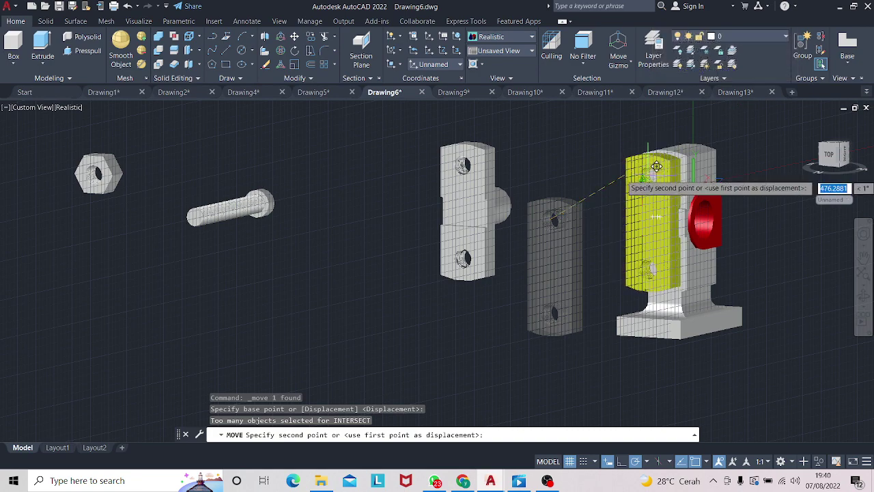
pyautogui.click(652, 164)
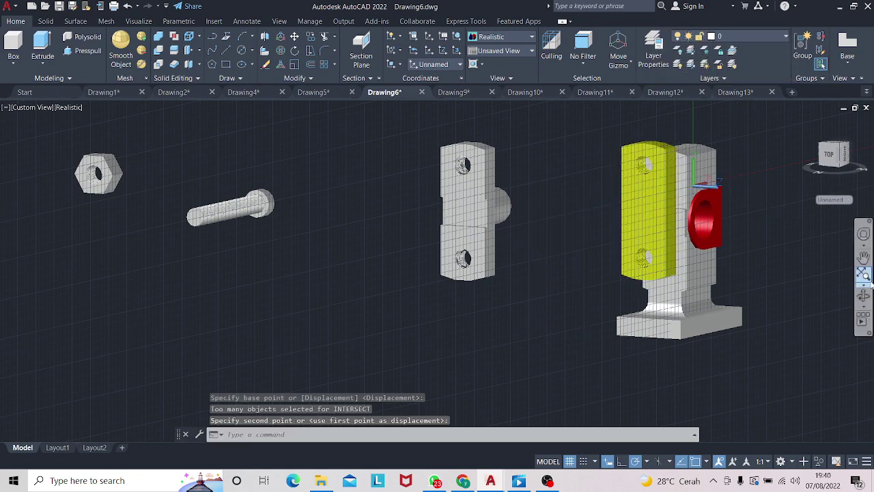
pyautogui.moveTo(833, 289)
pyautogui.keyDown('shift'); pyautogui.mouseDown(button='middle')
pyautogui.moveTo(748, 288)
pyautogui.moveTo(673, 245)
pyautogui.mouseUp(button='middle'); pyautogui.keyUp('shift')
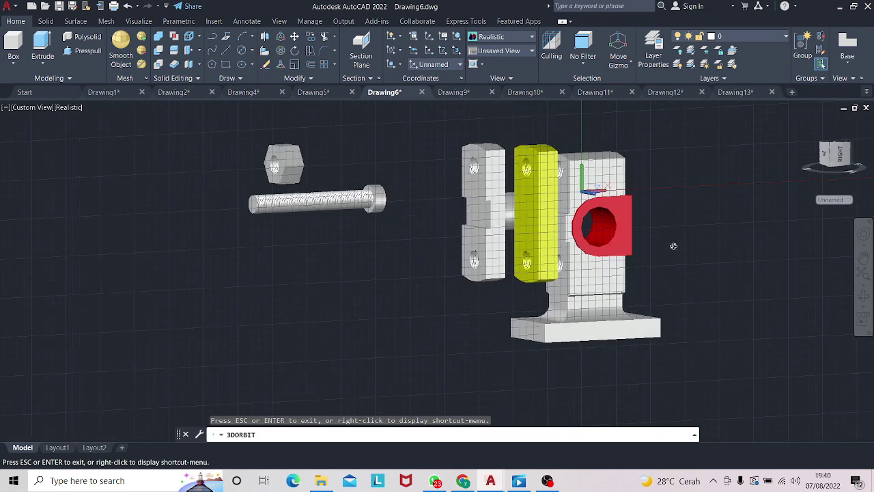
# - Move the yellow plate to a new position by a base point on the plate
pyautogui.click(551, 186)
pyautogui.rightClick(552, 189)
pyautogui.click(585, 260)
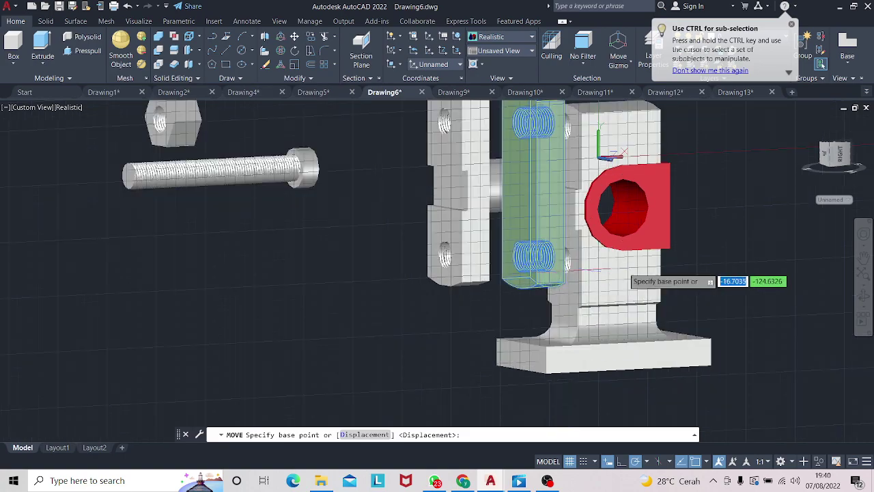
pyautogui.moveTo(718, 326)
pyautogui.keyDown('shift'); pyautogui.mouseDown(button='middle')
pyautogui.moveTo(753, 250)
pyautogui.moveTo(756, 265)
pyautogui.moveTo(465, 204)
pyautogui.moveTo(451, 211)
pyautogui.mouseUp(button='middle'); pyautogui.keyUp('shift')
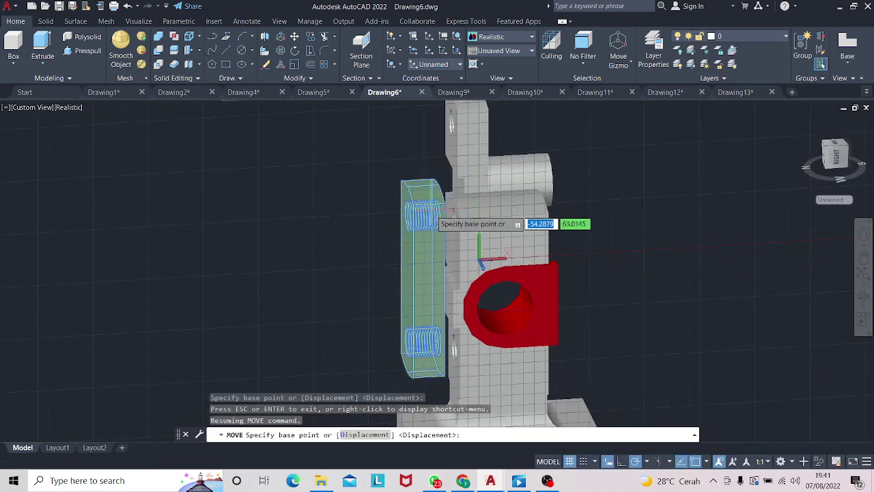
pyautogui.rightClick(442, 225)
pyautogui.click(539, 235)
pyautogui.click(438, 230)
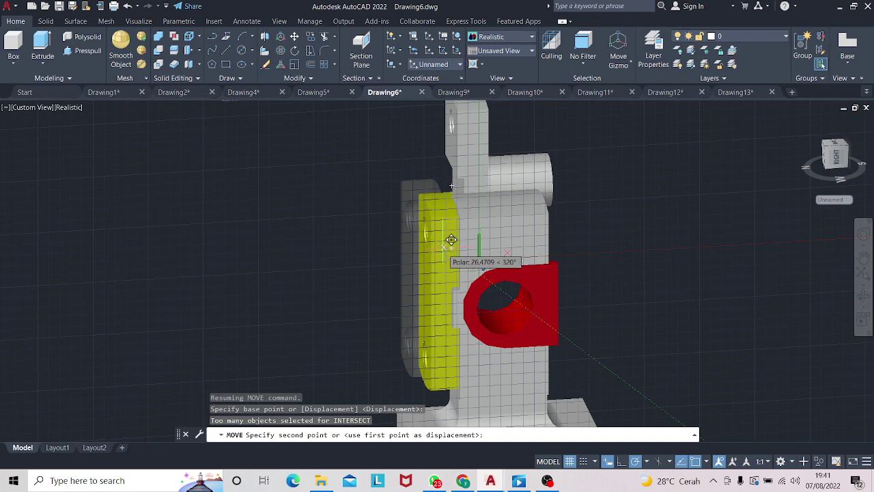
pyautogui.click(454, 240)
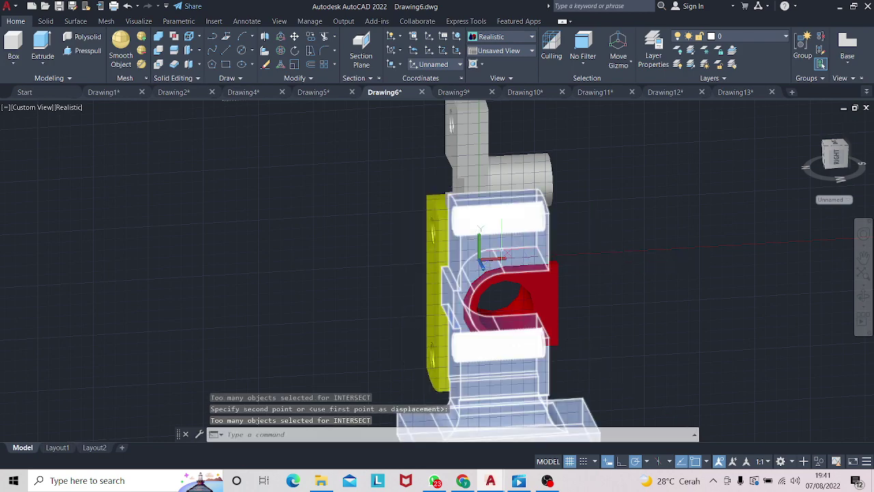
# - Move the yellow plate again so it sits below the white middle clamp piece
pyautogui.keyDown('shift'); pyautogui.moveTo(614, 266); pyautogui.dragTo(722, 275, button='middle'); pyautogui.keyUp('shift')
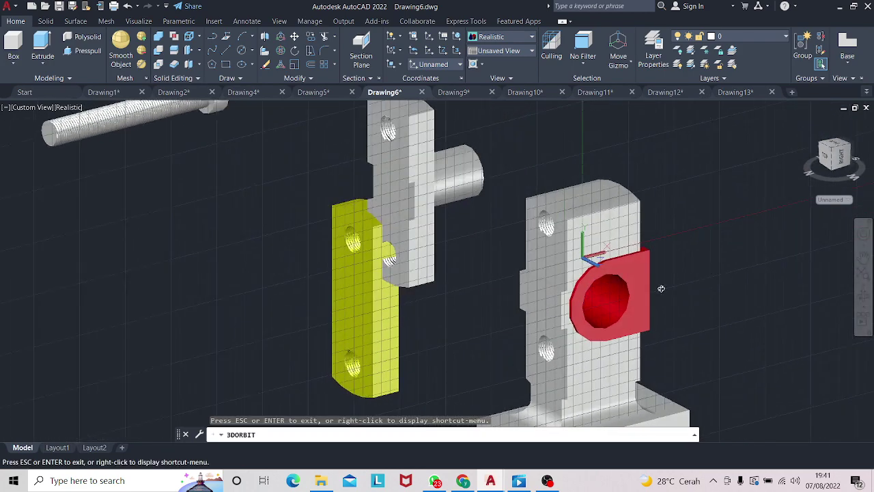
pyautogui.keyDown('shift'); pyautogui.moveTo(660, 288); pyautogui.dragTo(679, 289, button='middle'); pyautogui.keyUp('shift')
pyautogui.click(390, 291)
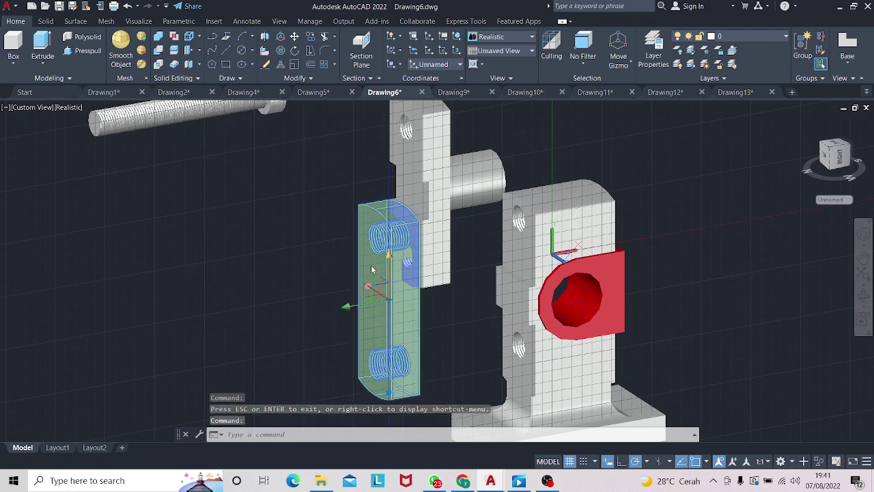
pyautogui.rightClick(371, 269)
pyautogui.press('Escape')
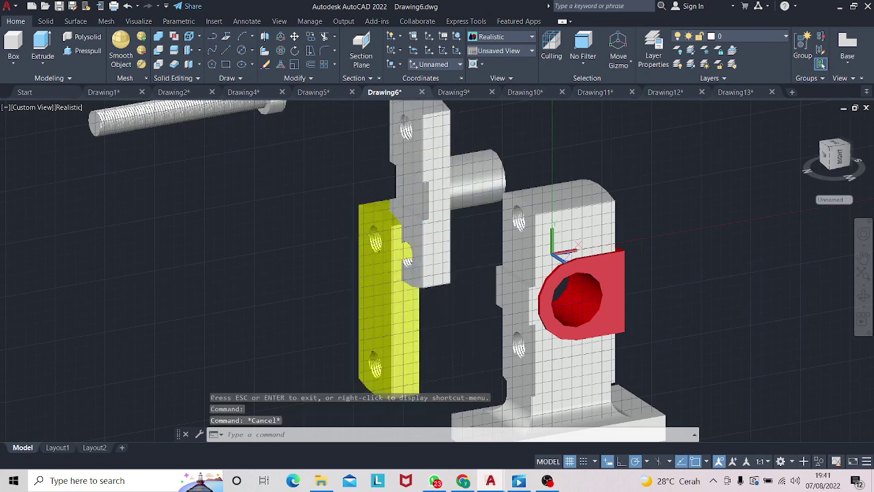
pyautogui.press('Escape')
pyautogui.rightClick(411, 332)
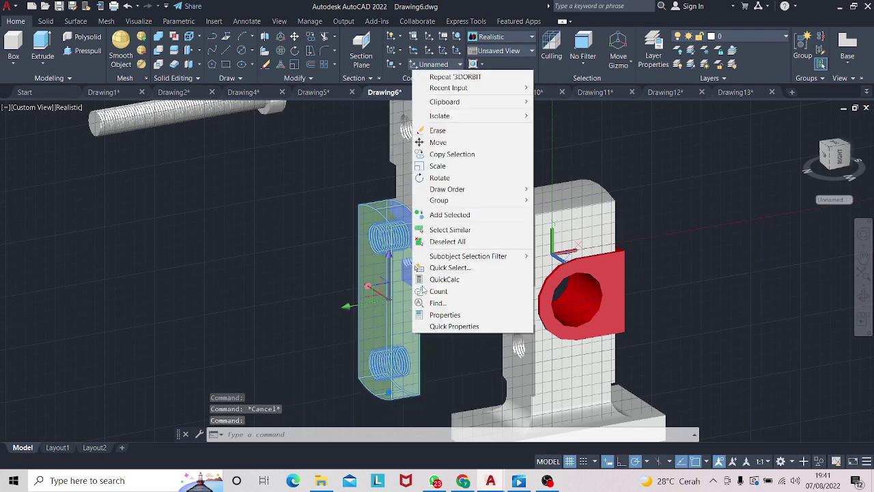
pyautogui.click(466, 141)
pyautogui.click(402, 224)
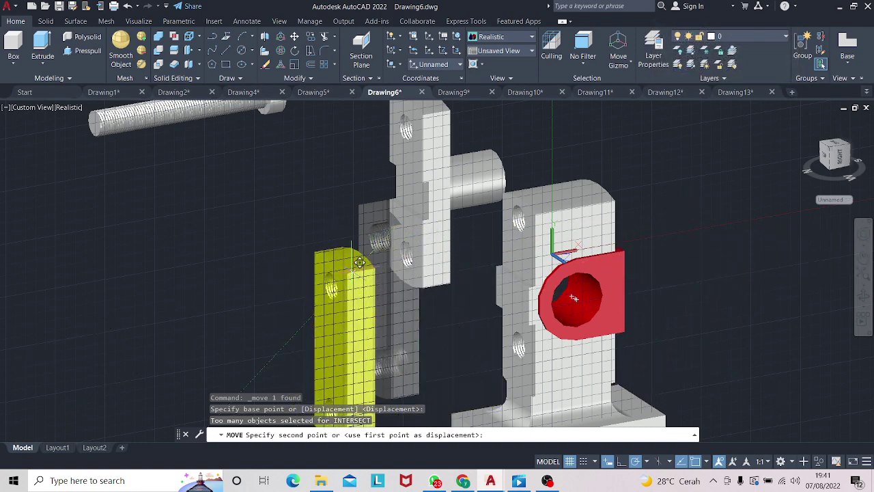
pyautogui.click(358, 260)
# - Orbit the view with 3DORBIT until the clamp parts face straight on
pyautogui.click(863, 295)
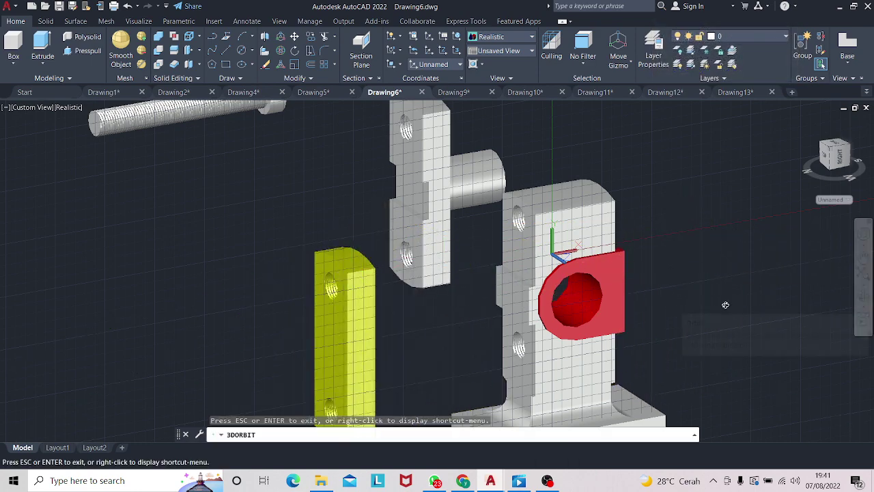
pyautogui.moveTo(725, 302); pyautogui.dragTo(622, 312)
pyautogui.moveTo(553, 308)
pyautogui.mouseDown()
pyautogui.moveTo(579, 274)
pyautogui.moveTo(605, 259)
pyautogui.mouseUp()
# - Move the yellow plate by its hole to a spot beside the base body
pyautogui.press('Escape')
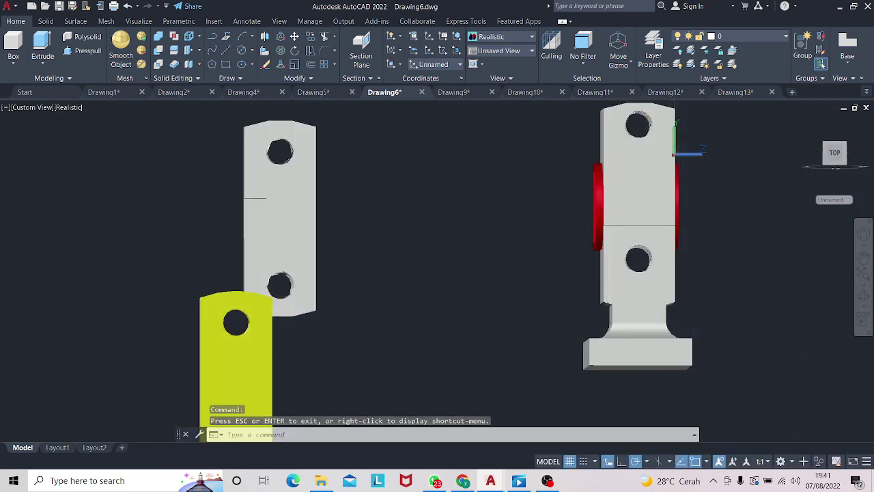
pyautogui.click(254, 379)
pyautogui.rightClick(254, 378)
pyautogui.click(282, 185)
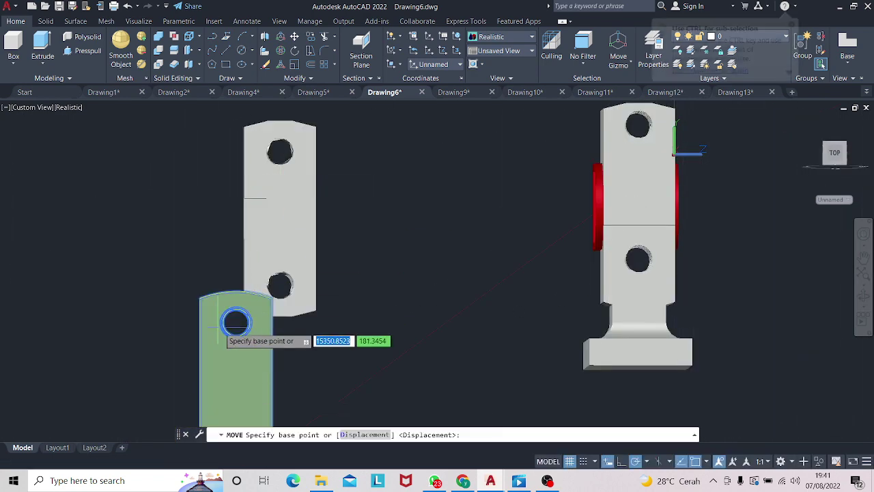
pyautogui.click(236, 320)
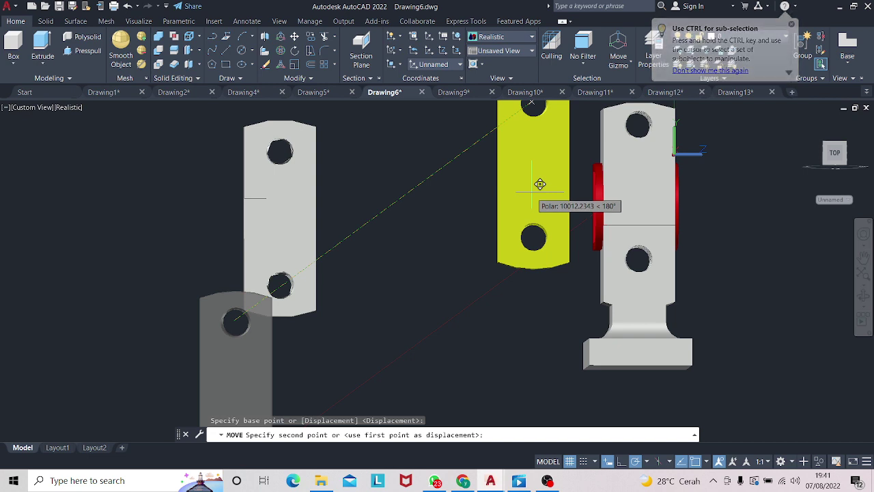
pyautogui.click(540, 184)
pyautogui.click(527, 202)
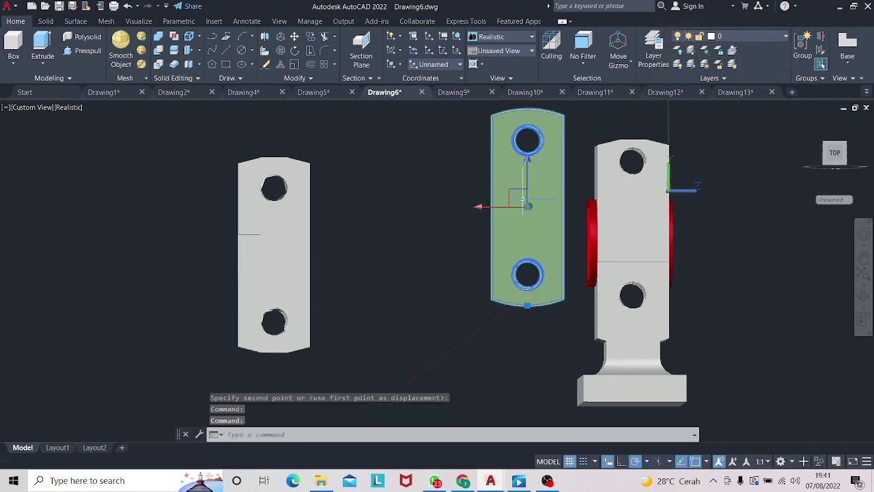
pyautogui.rightClick(527, 202)
pyautogui.press('Escape')
pyautogui.press('Escape')
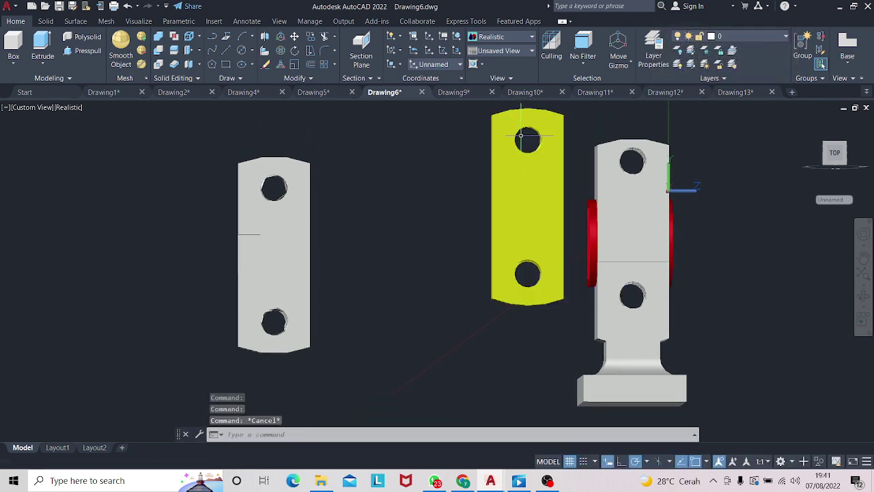
pyautogui.press('Escape')
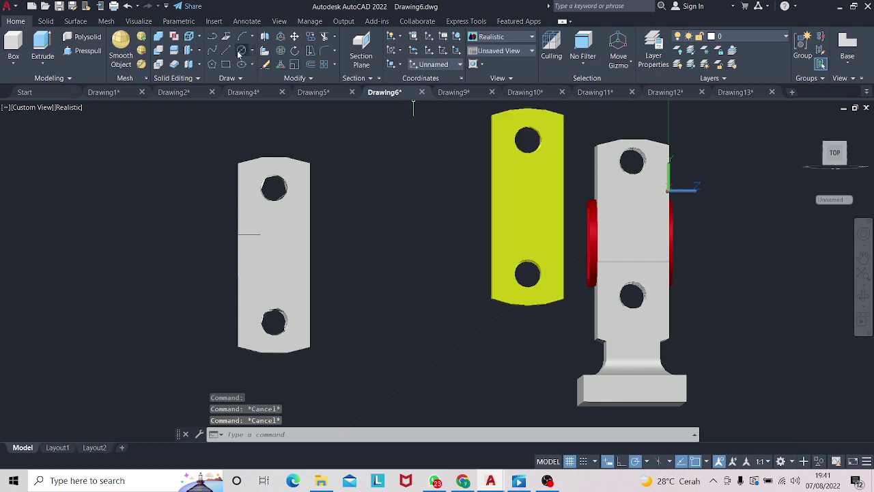
pyautogui.click(238, 54)
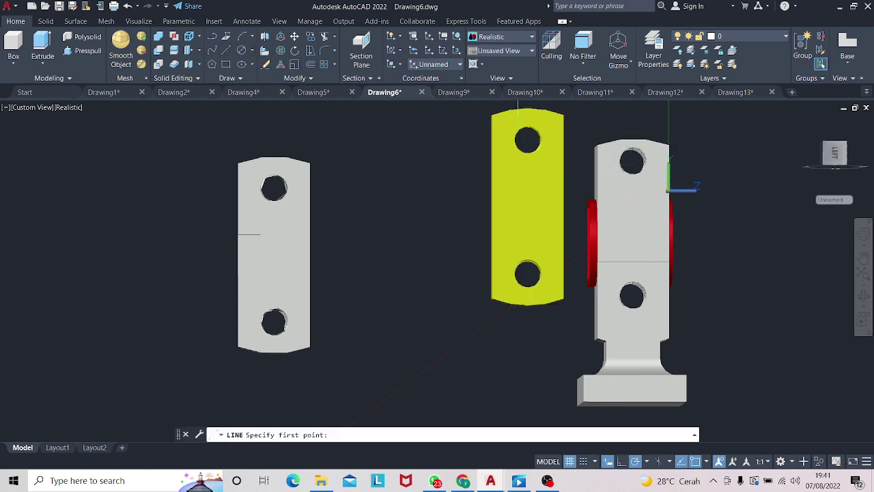
pyautogui.press('Escape')
# - Move the plate from its centre onto the base body's front face, then nudge it with grips
pyautogui.click(527, 207)
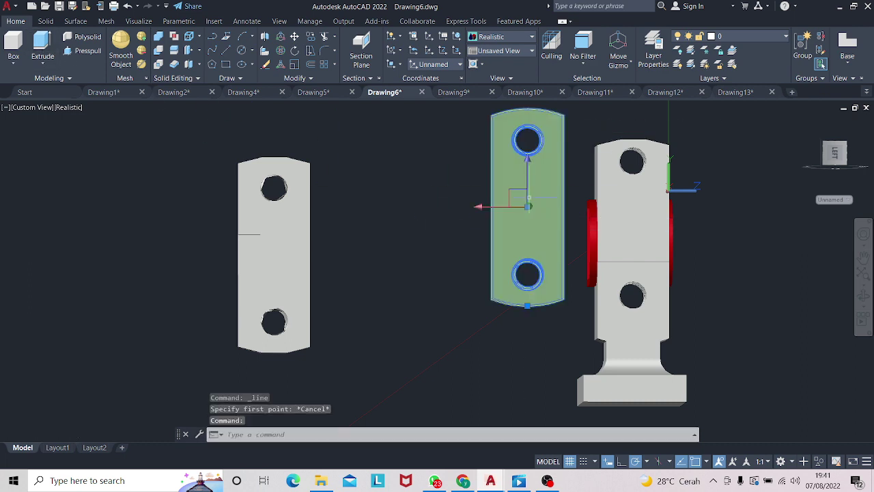
pyautogui.rightClick(529, 200)
pyautogui.click(560, 270)
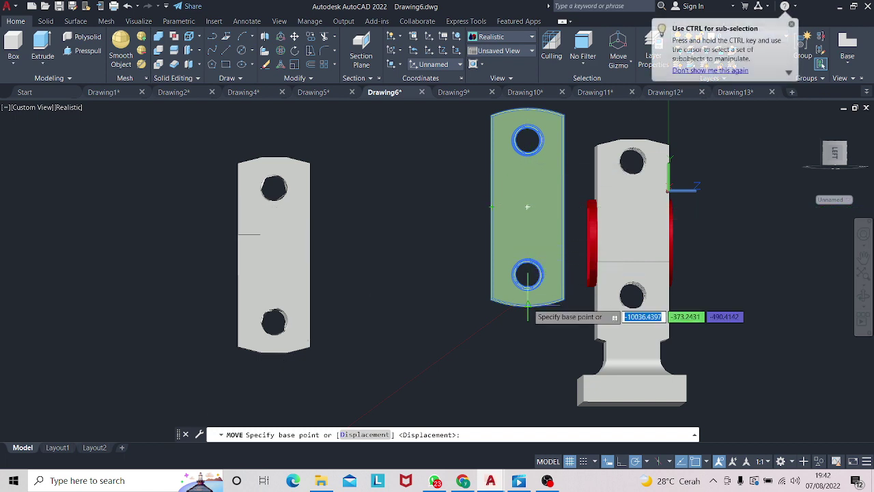
pyautogui.click(525, 207)
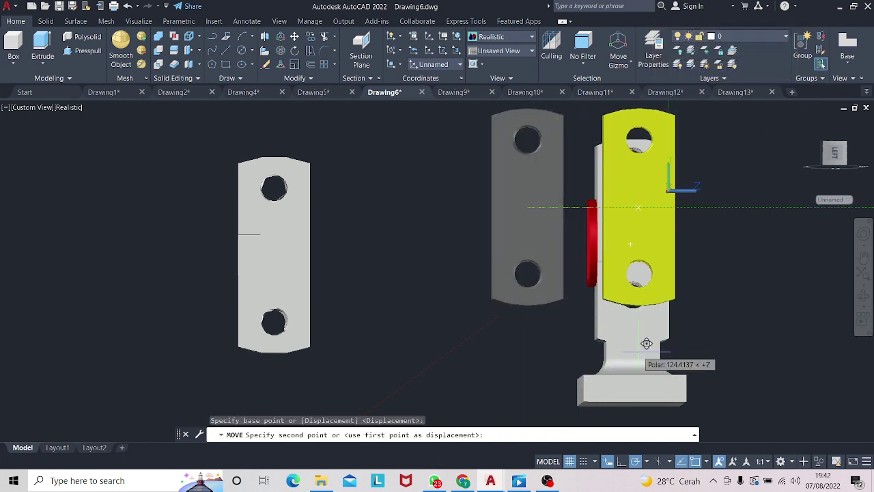
pyautogui.click(636, 284)
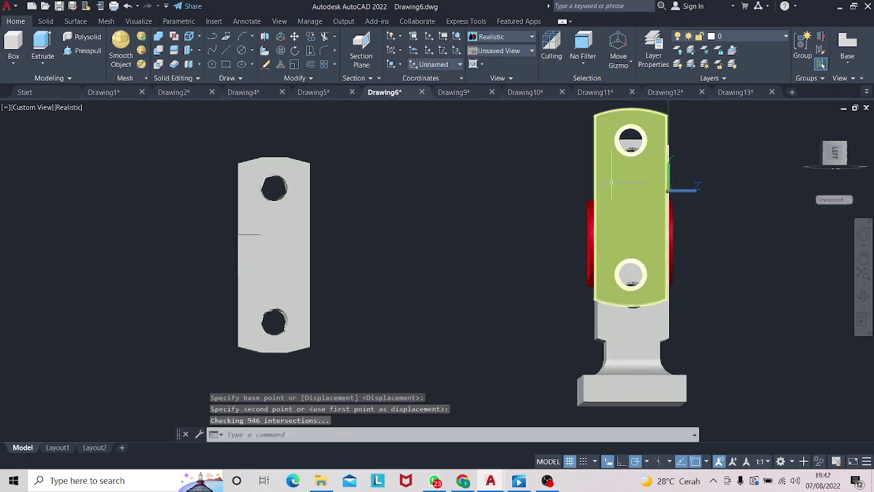
pyautogui.moveTo(632, 116); pyautogui.dragTo(634, 130)
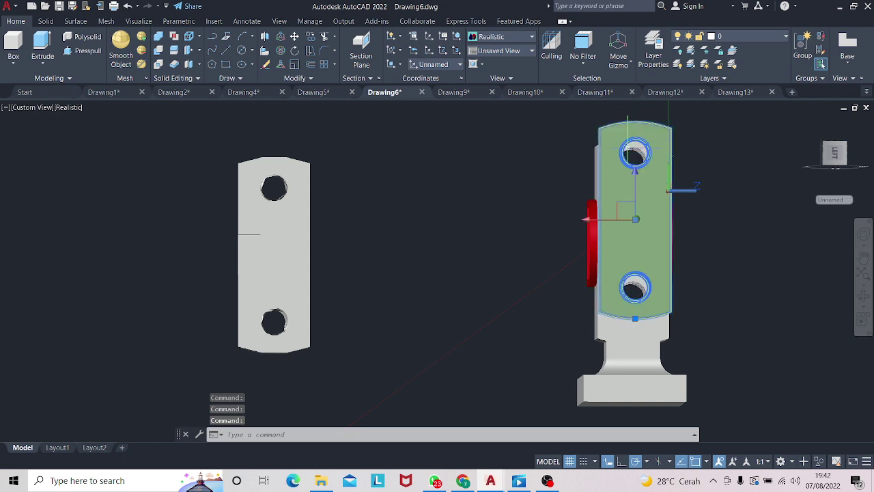
pyautogui.moveTo(639, 127); pyautogui.dragTo(644, 132)
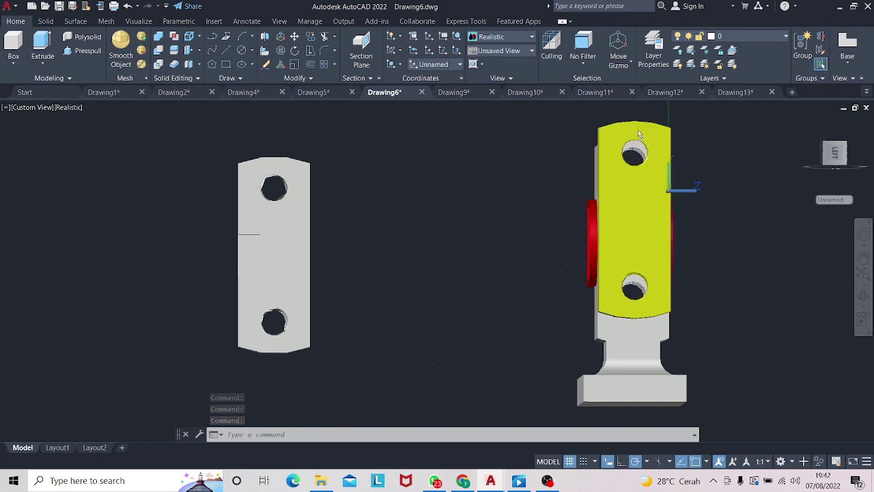
pyautogui.click(637, 128)
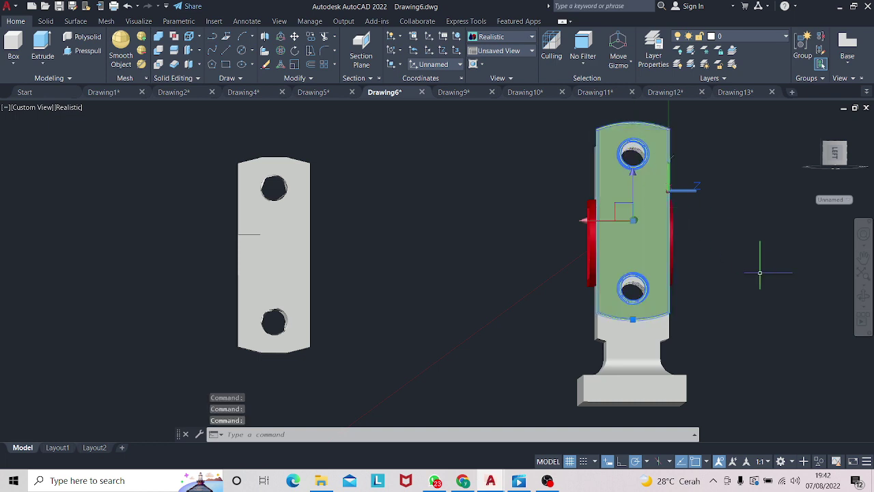
# - Orbit the parts back into view and undo the previous plate moves
pyautogui.click(863, 295)
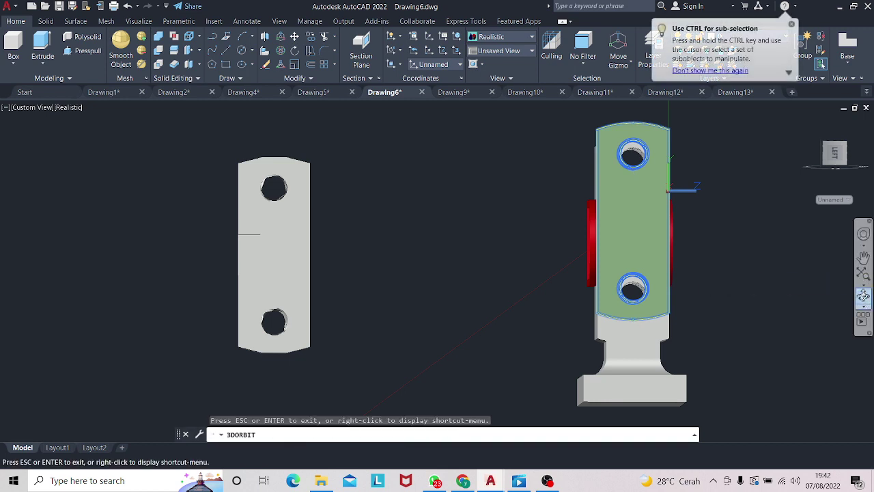
pyautogui.moveTo(793, 299)
pyautogui.mouseDown()
pyautogui.moveTo(803, 323)
pyautogui.moveTo(576, 298)
pyautogui.mouseUp()
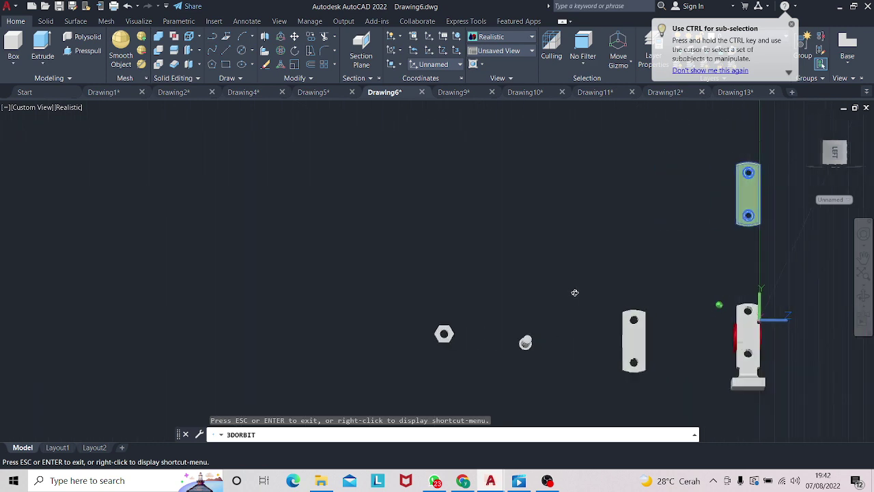
pyautogui.moveTo(577, 297); pyautogui.dragTo(621, 302)
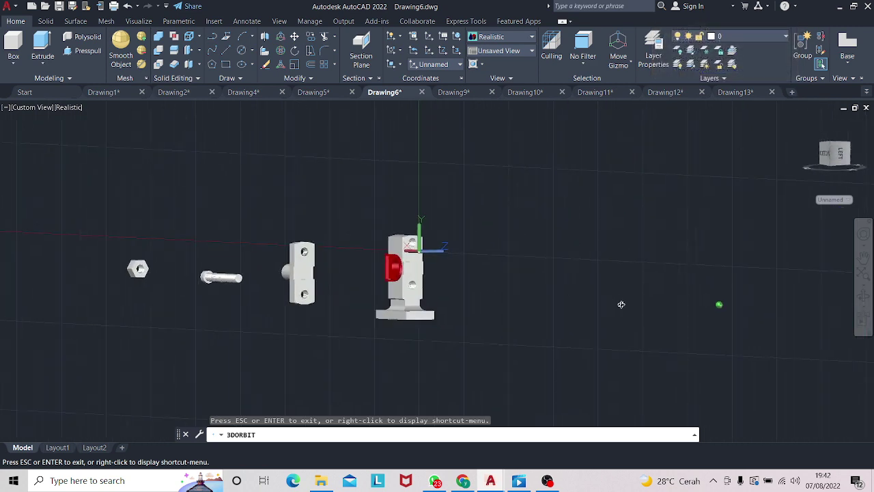
pyautogui.press('Escape')
pyautogui.hotkey('ctrl', 'z')
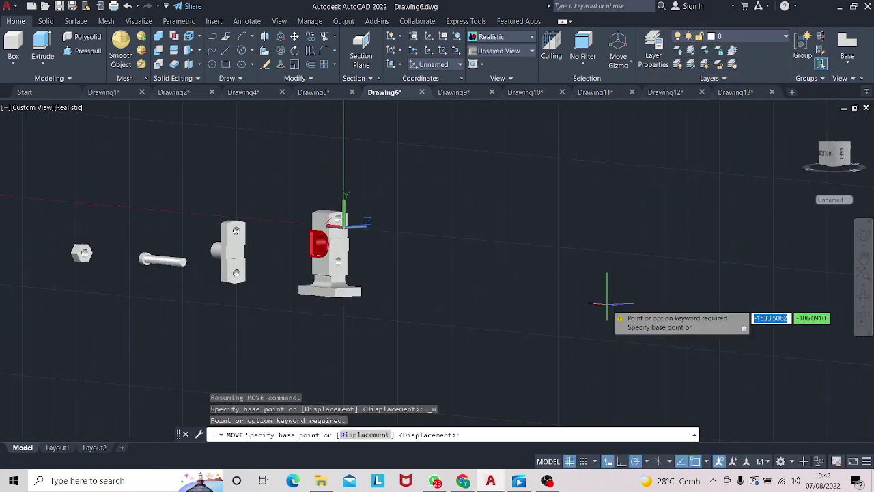
pyautogui.press('Escape')
pyautogui.hotkey('ctrl', 'z')
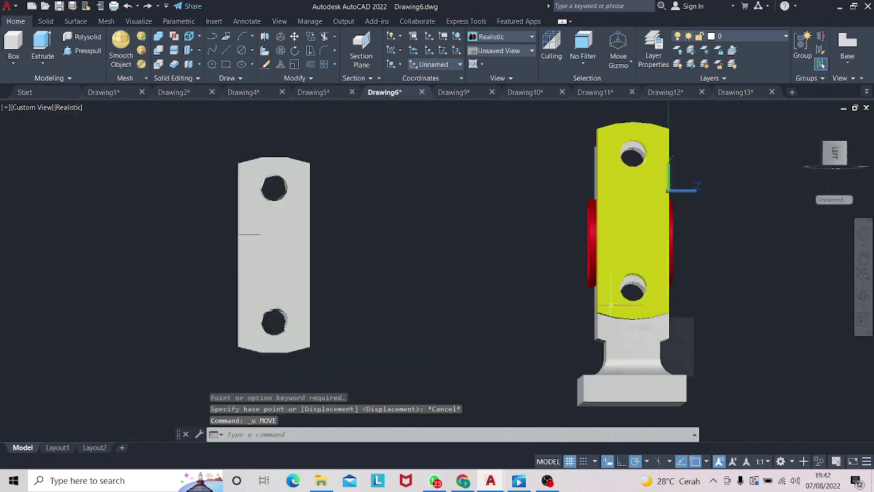
pyautogui.hotkey('ctrl', 'z')
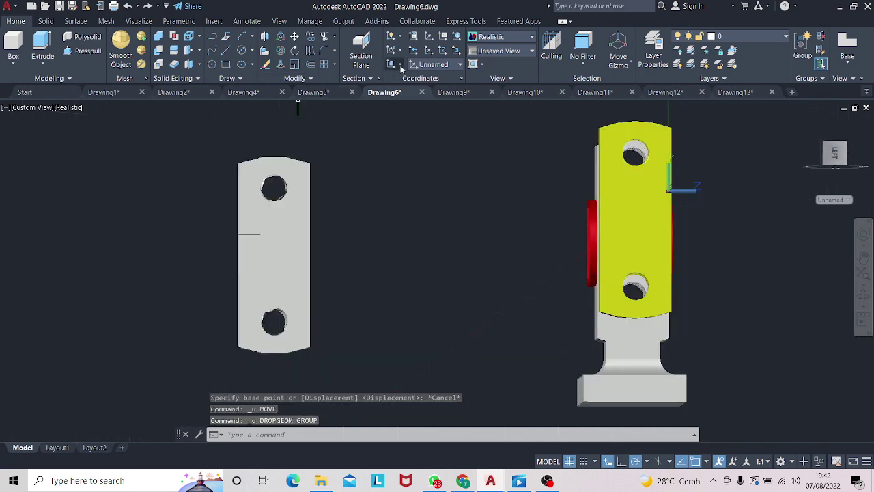
# - Align the UCS to the yellow plate's face and accept it
pyautogui.click(397, 127)
pyautogui.click(622, 232)
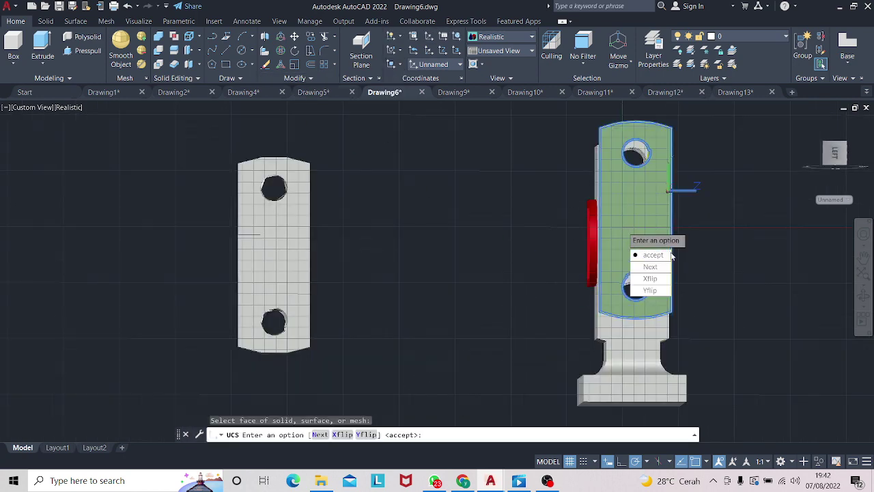
pyautogui.click(669, 255)
pyautogui.rightClick(639, 198)
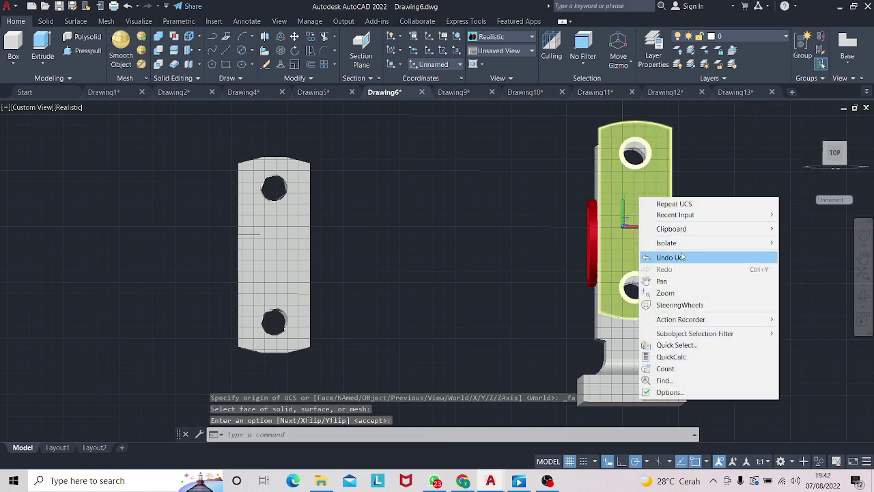
pyautogui.press('Escape')
pyautogui.rightClick(639, 188)
pyautogui.press('Escape')
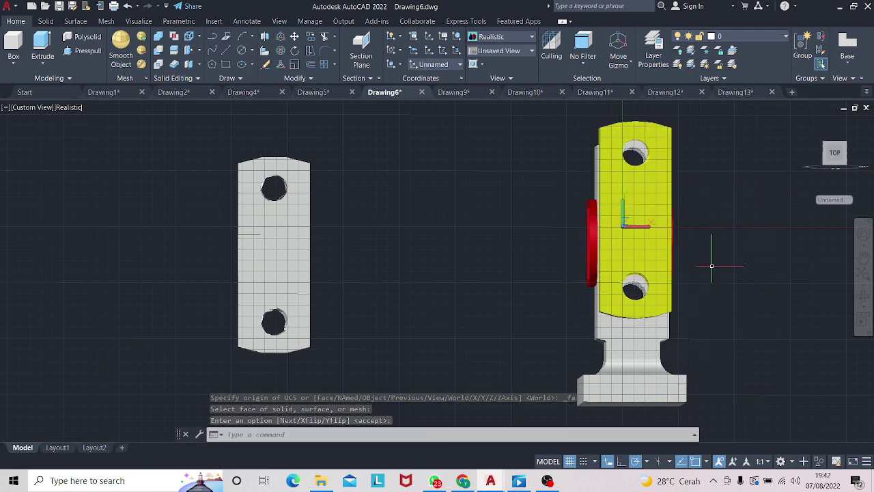
pyautogui.press('Escape')
# - Move the yellow plate from a base point to a new spot off the bracket
pyautogui.click(665, 273)
pyautogui.rightClick(655, 273)
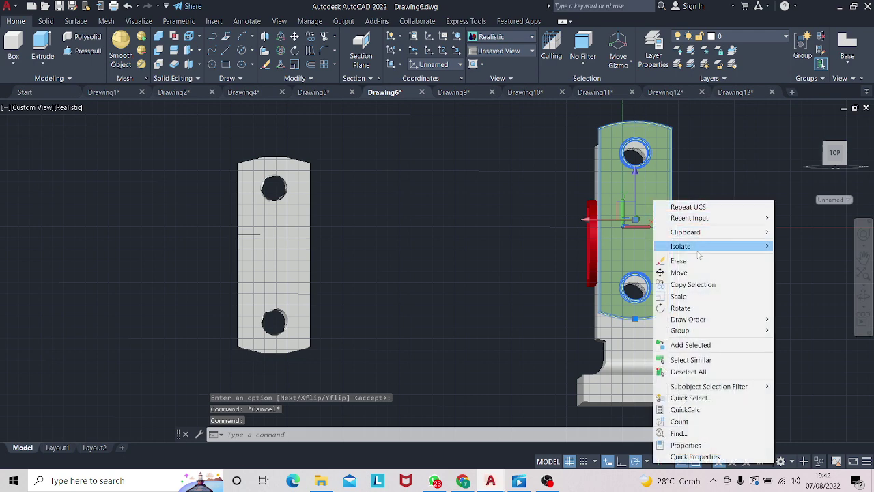
pyautogui.click(686, 273)
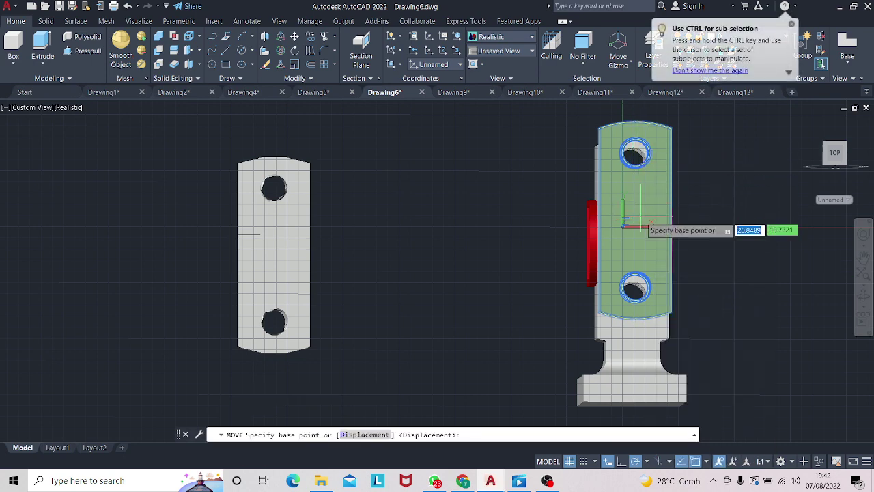
pyautogui.click(638, 218)
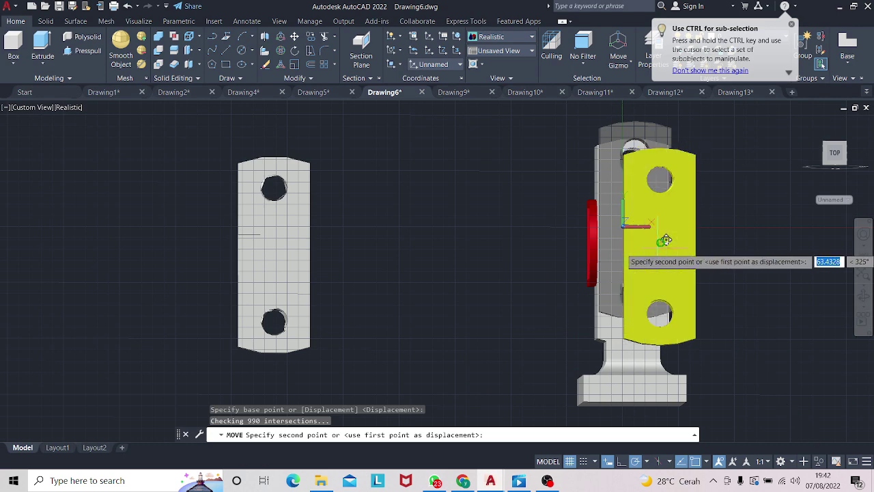
pyautogui.click(667, 236)
pyautogui.moveTo(847, 301)
pyautogui.keyDown('shift'); pyautogui.mouseDown(button='middle')
pyautogui.moveTo(774, 305)
pyautogui.moveTo(756, 340)
pyautogui.moveTo(786, 340)
pyautogui.mouseUp(button='middle'); pyautogui.keyUp('shift')
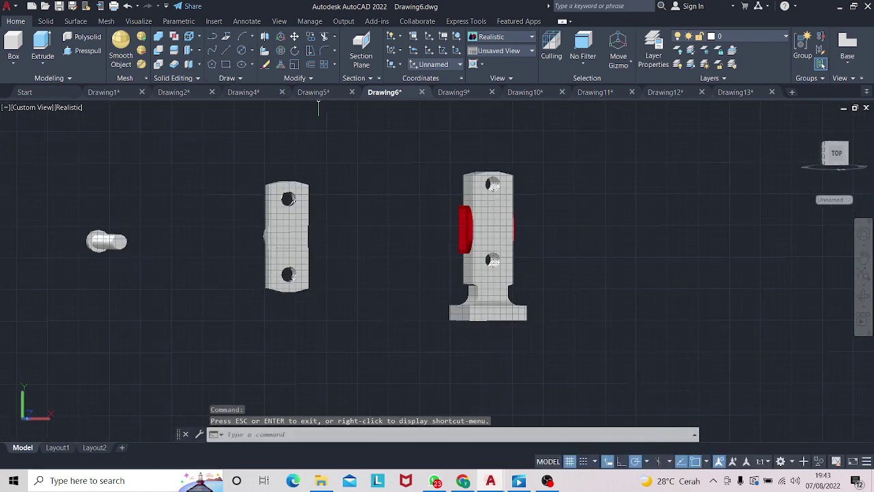
# - Align the UCS to the part's face and orbit to a side view of the parts
pyautogui.click(396, 127)
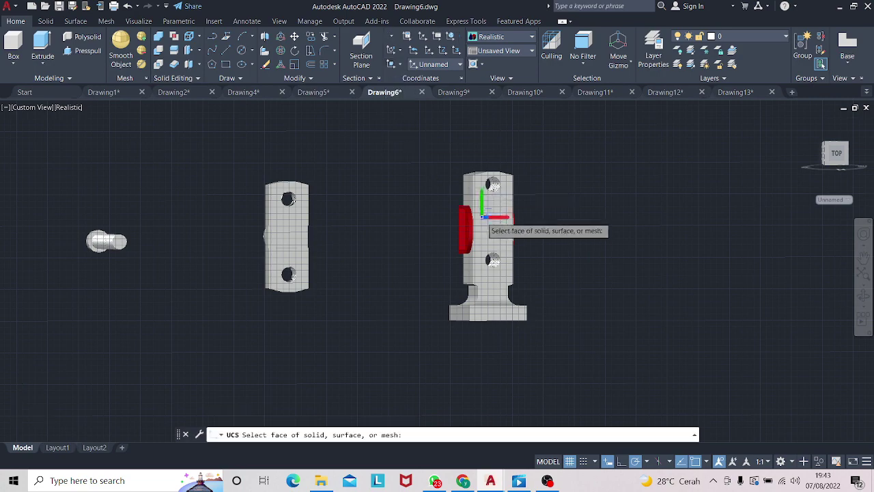
pyautogui.click(486, 235)
pyautogui.press('Return')
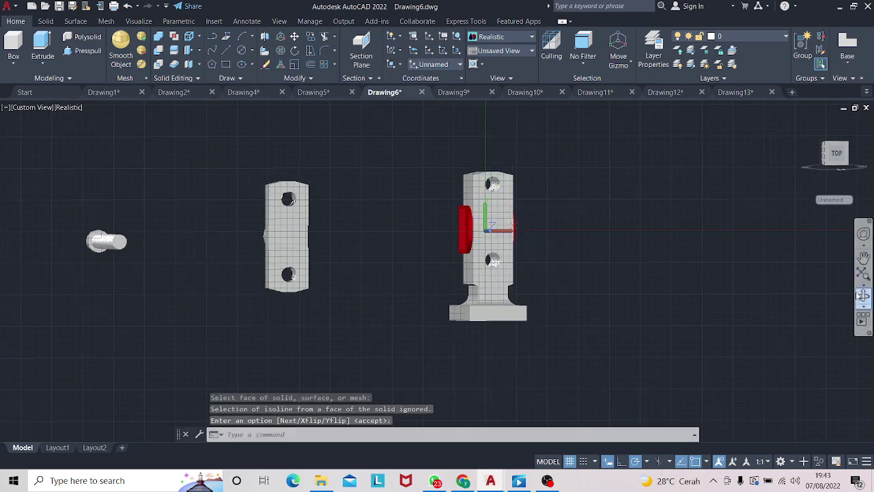
pyautogui.moveTo(810, 294)
pyautogui.keyDown('shift'); pyautogui.mouseDown(button='middle')
pyautogui.moveTo(671, 303)
pyautogui.moveTo(347, 273)
pyautogui.moveTo(648, 260)
pyautogui.moveTo(429, 298)
pyautogui.moveTo(469, 285)
pyautogui.mouseUp(button='middle'); pyautogui.keyUp('shift')
pyautogui.scroll(-2, 648, 260)
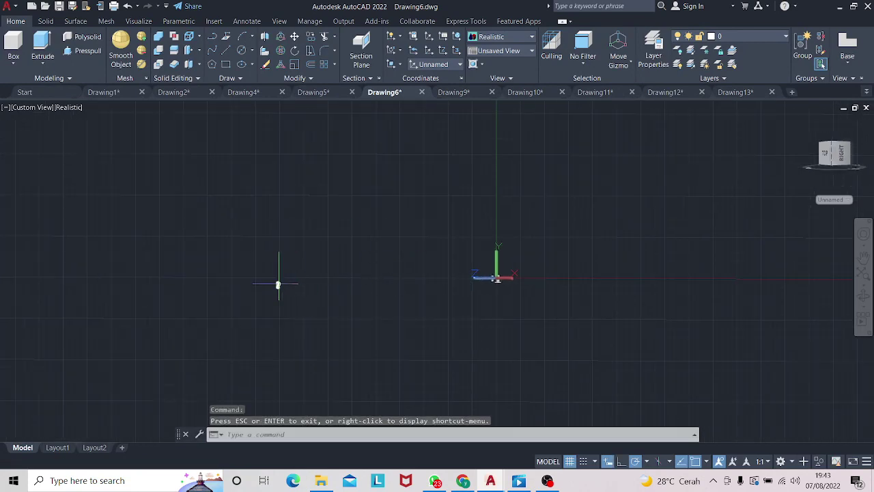
pyautogui.press('Escape')
pyautogui.press('Escape')
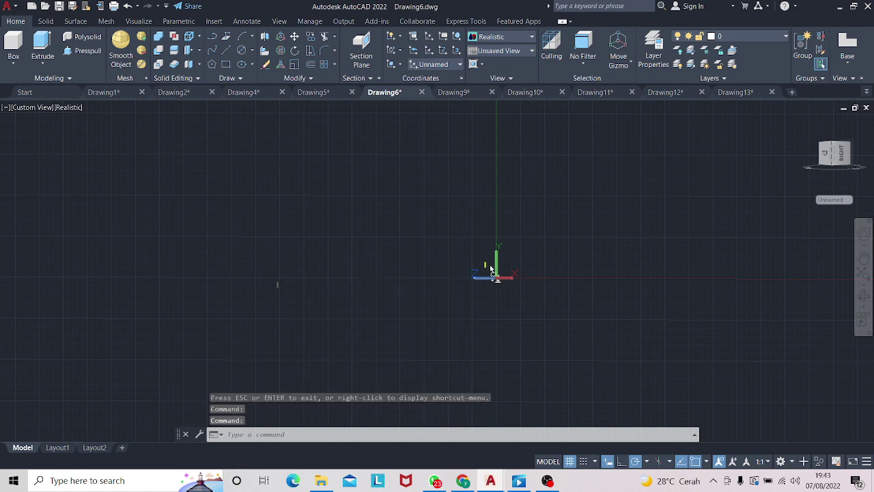
pyautogui.moveTo(490, 270); pyautogui.dragTo(502, 269, button='right')
pyautogui.press('Escape')
pyautogui.keyDown('shift'); pyautogui.moveTo(497, 279); pyautogui.dragTo(552, 298, button='middle'); pyautogui.keyUp('shift')
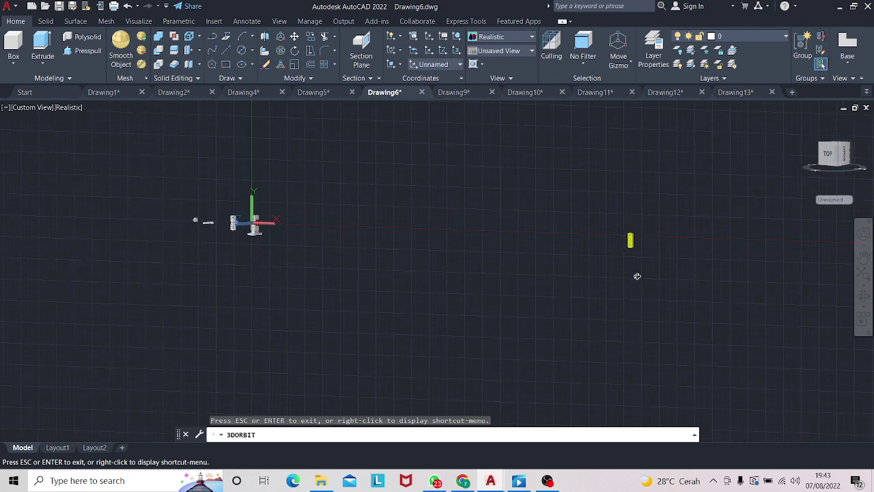
# - Drag the yellow plate next to the base body and recentre the clamp parts in view
pyautogui.click(630, 240)
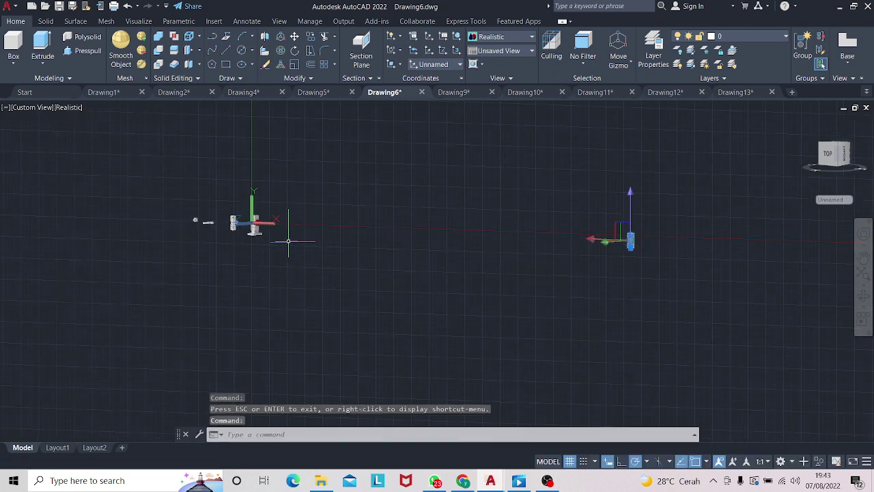
pyautogui.press('Escape')
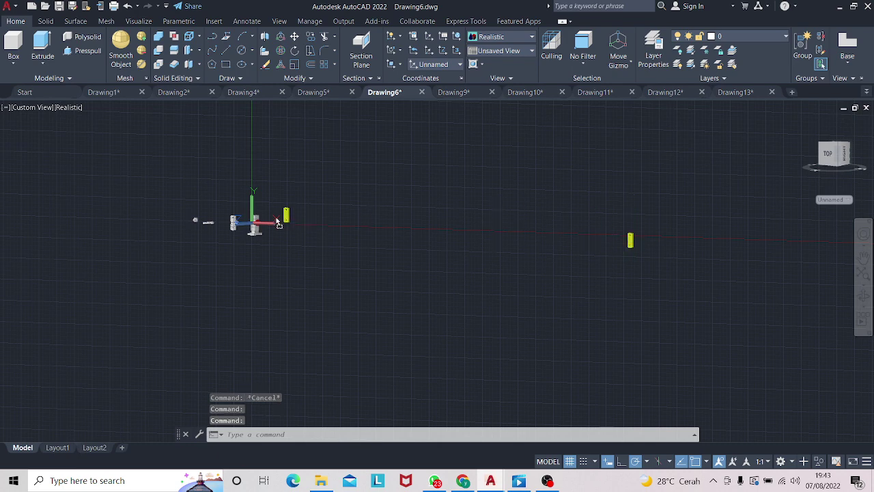
pyautogui.moveTo(278, 224); pyautogui.dragTo(281, 222, button='right')
pyautogui.click(304, 225)
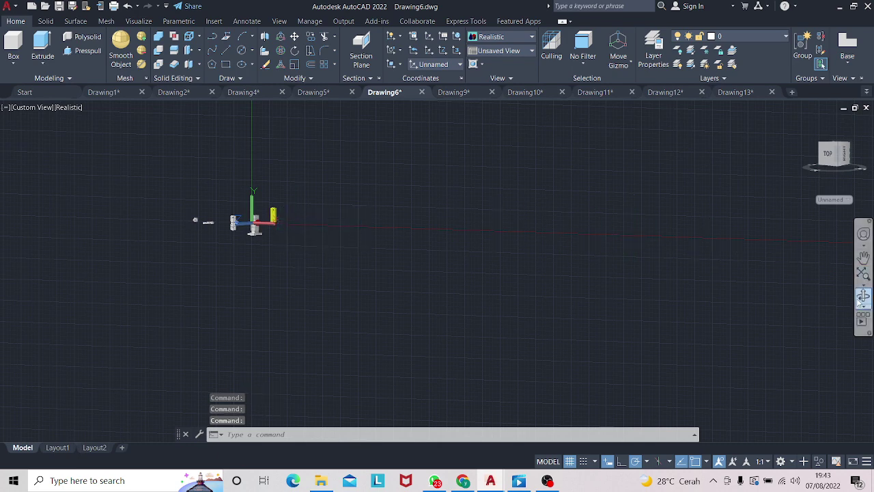
pyautogui.scroll(3, 313, 271)
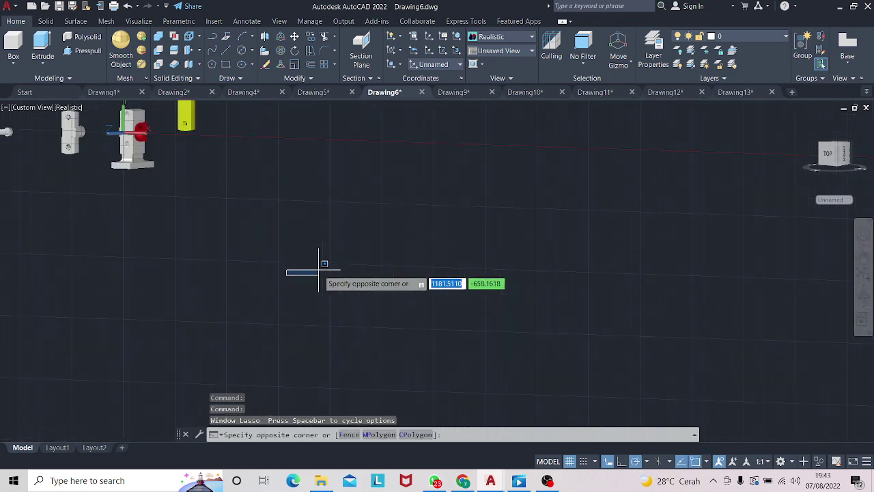
pyautogui.press('Escape')
pyautogui.moveTo(191, 190); pyautogui.dragTo(398, 306, button='middle')
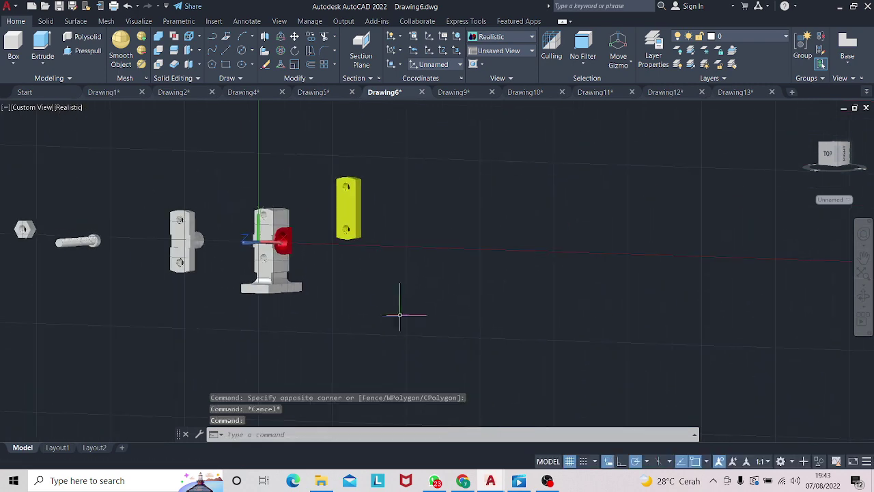
pyautogui.moveTo(398, 287); pyautogui.dragTo(585, 282)
pyautogui.press('Escape')
# - Orbit the model and undo the recent view and coordinate changes
pyautogui.click(862, 295)
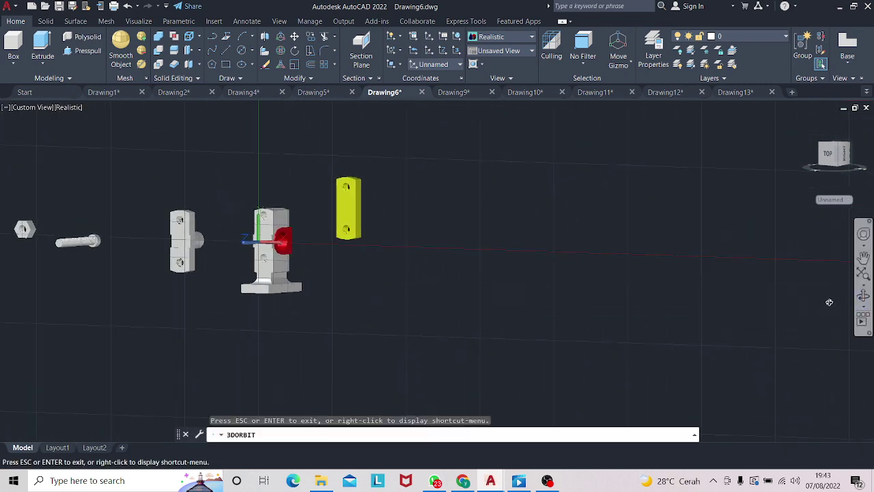
pyautogui.moveTo(430, 270); pyautogui.dragTo(303, 256)
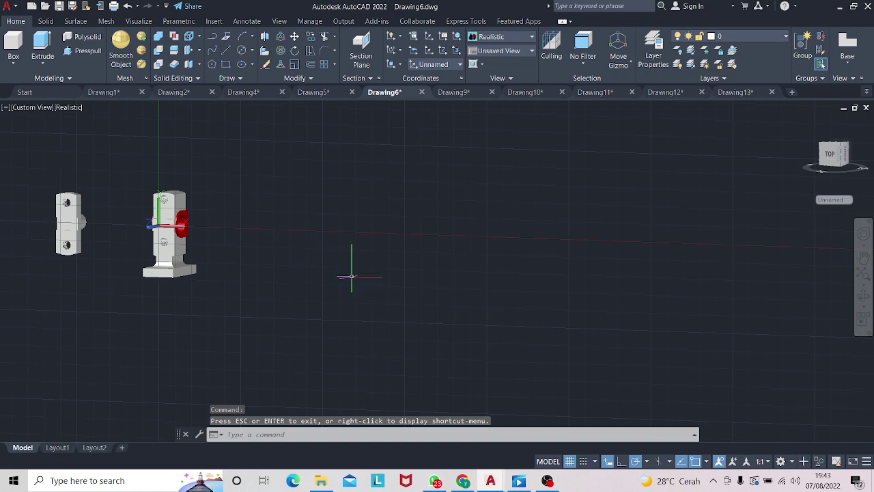
pyautogui.hotkey('ctrl', 'z')
pyautogui.hotkey('ctrl', 'z')
pyautogui.hotkey('ctrl', 'z')
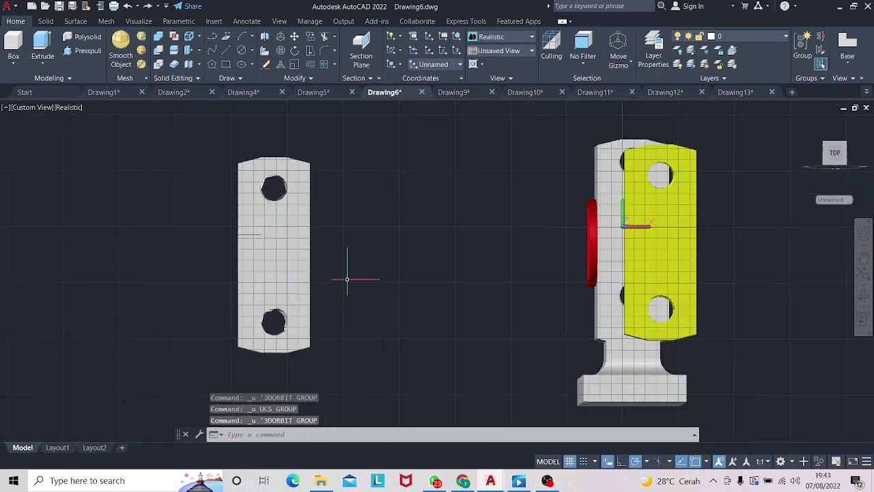
pyautogui.hotkey('ctrl', 'z')
pyautogui.hotkey('ctrl', 'z')
pyautogui.hotkey('ctrl', 'z')
pyautogui.hotkey('ctrl', 'z')
pyautogui.hotkey('ctrl', 'z')
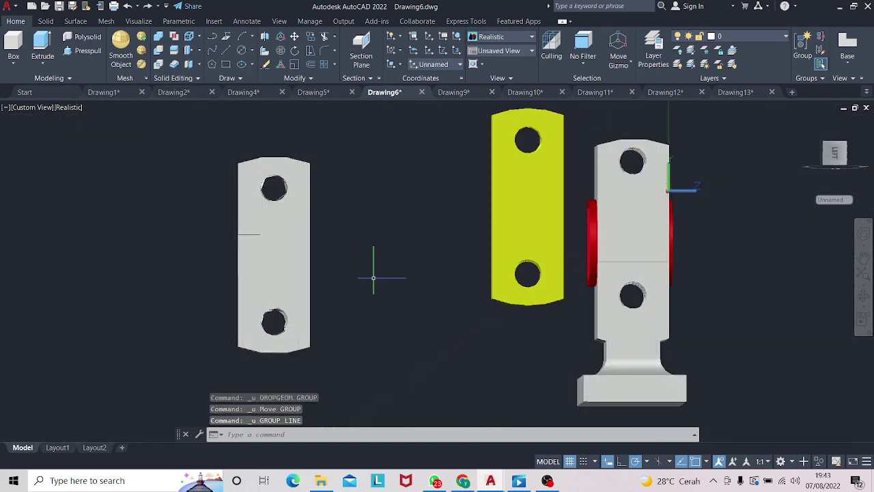
pyautogui.click(861, 294)
pyautogui.moveTo(846, 304); pyautogui.dragTo(831, 301)
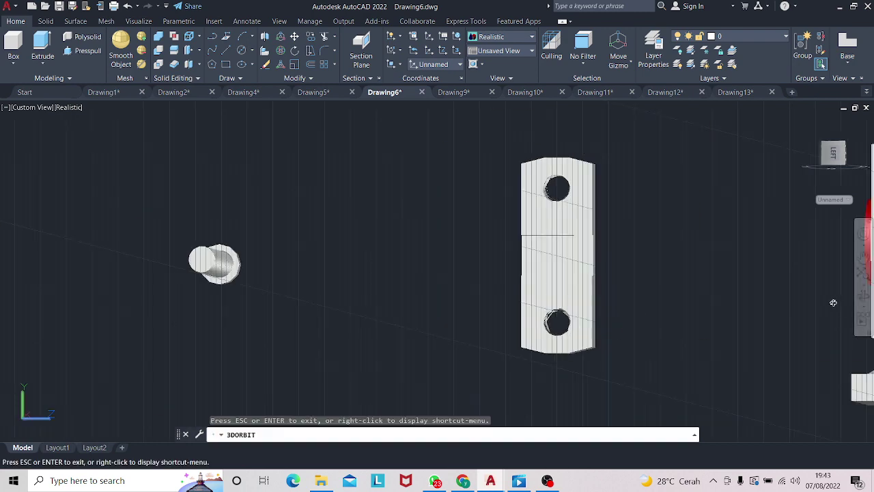
# - Undo the plate's last move and orbit to a sideways view
pyautogui.hotkey('ctrl', 'z')
pyautogui.hotkey('ctrl', 'z')
pyautogui.hotkey('ctrl', 'z')
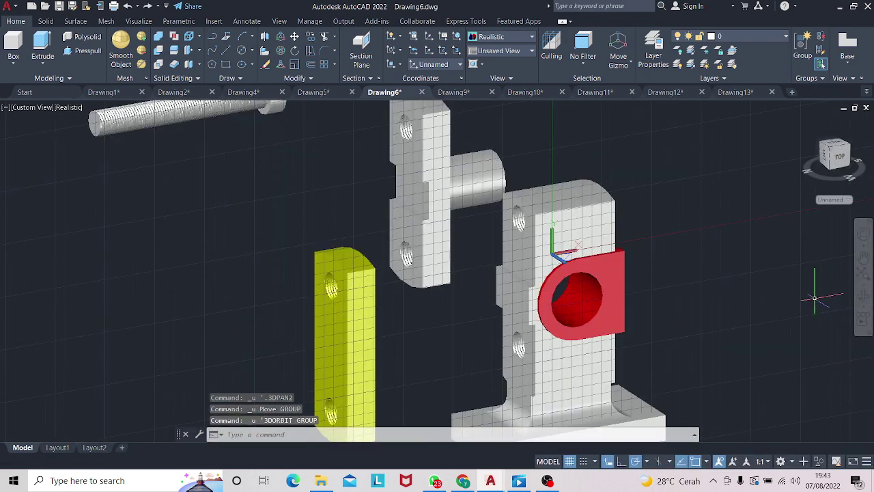
pyautogui.click(862, 295)
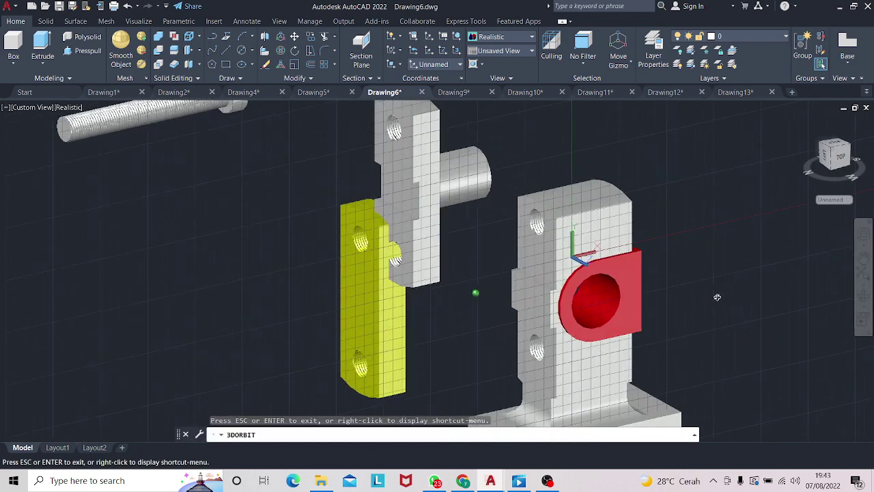
pyautogui.moveTo(714, 307); pyautogui.dragTo(741, 307)
pyautogui.press('Escape')
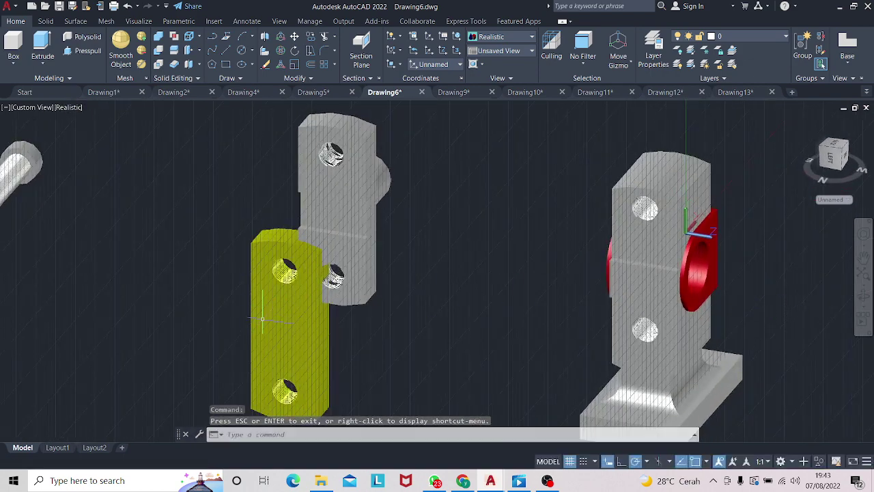
# - Move the yellow plate into the gap before the base body
pyautogui.click(287, 321)
pyautogui.rightClick(283, 321)
pyautogui.click(325, 325)
pyautogui.rightClick(324, 325)
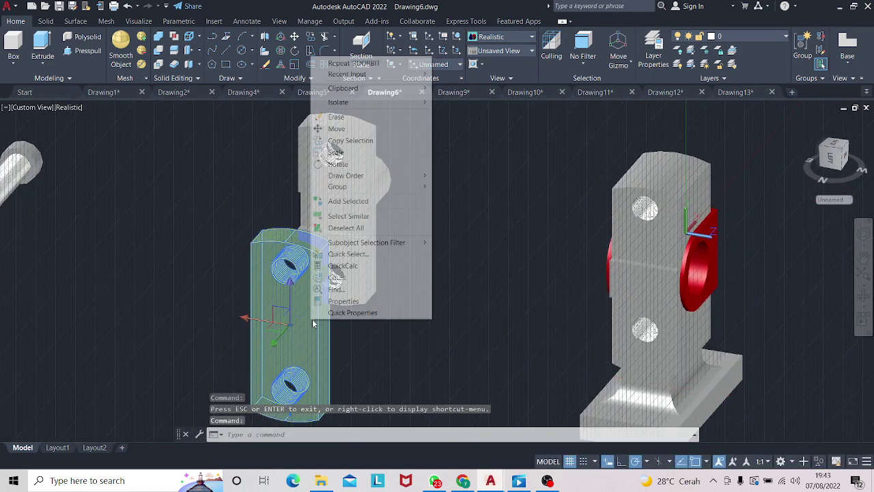
pyautogui.click(346, 136)
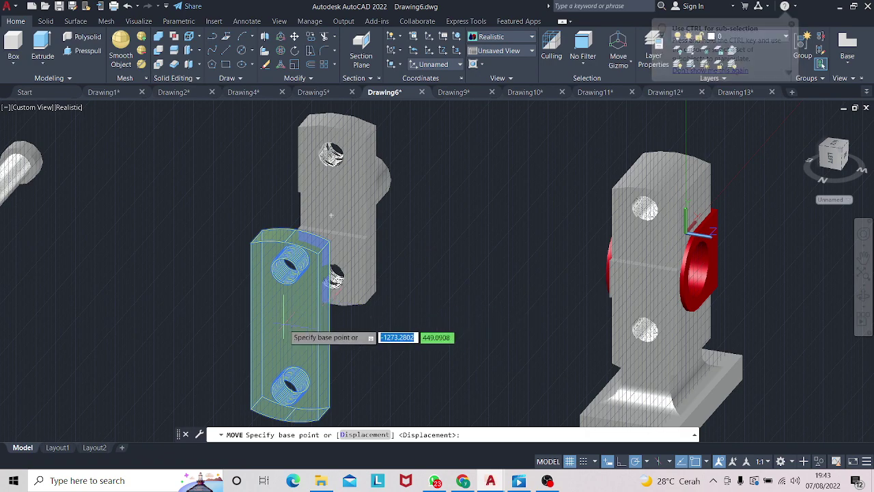
pyautogui.click(287, 320)
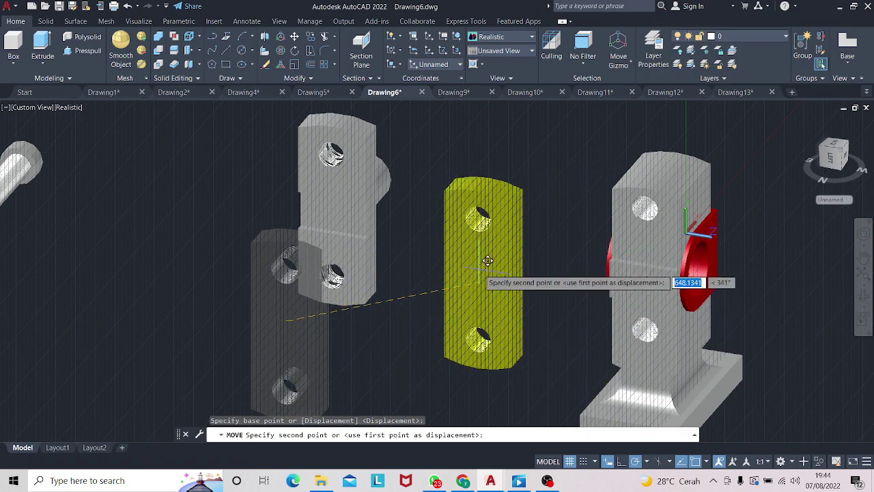
pyautogui.click(489, 258)
# - Start another move of the yellow plate, taking its centre as the base point
pyautogui.rightClick(503, 229)
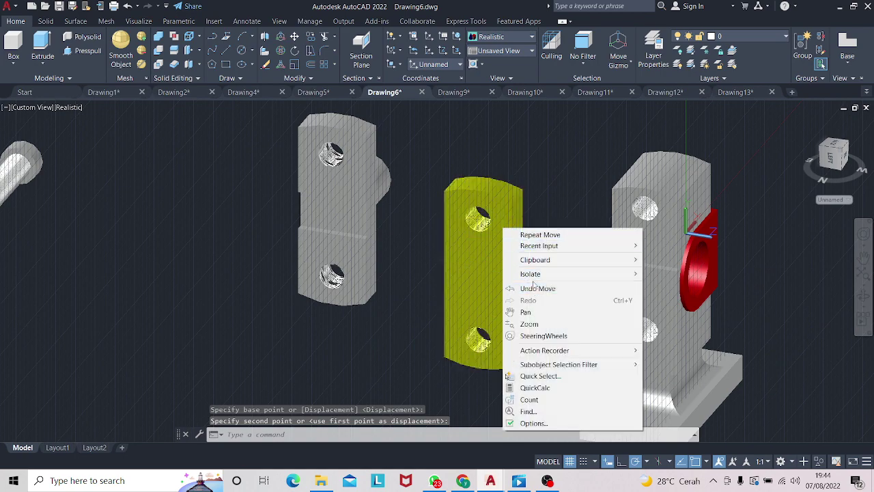
pyautogui.click(408, 312)
pyautogui.rightClick(480, 276)
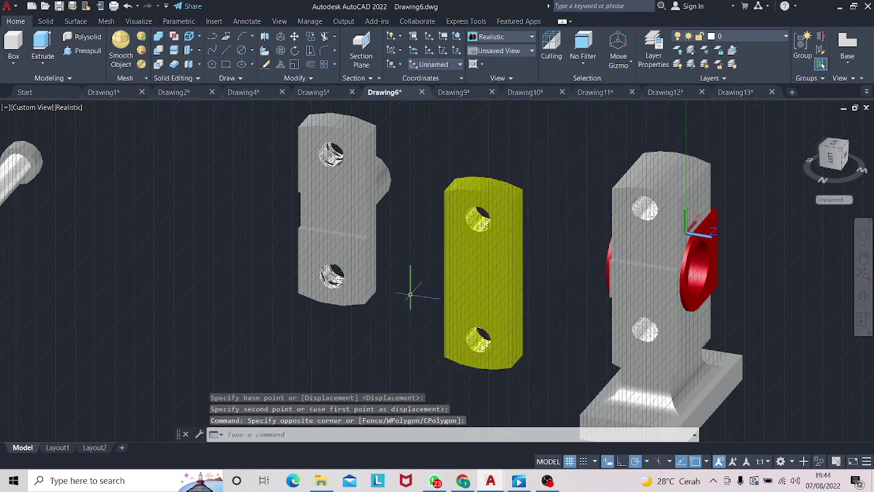
pyautogui.rightClick(481, 280)
pyautogui.click(433, 190)
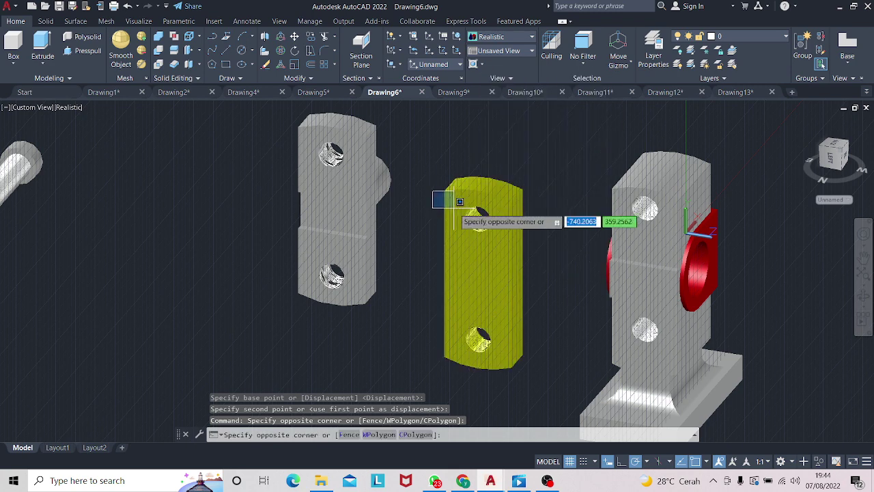
pyautogui.click(455, 206)
pyautogui.click(519, 256)
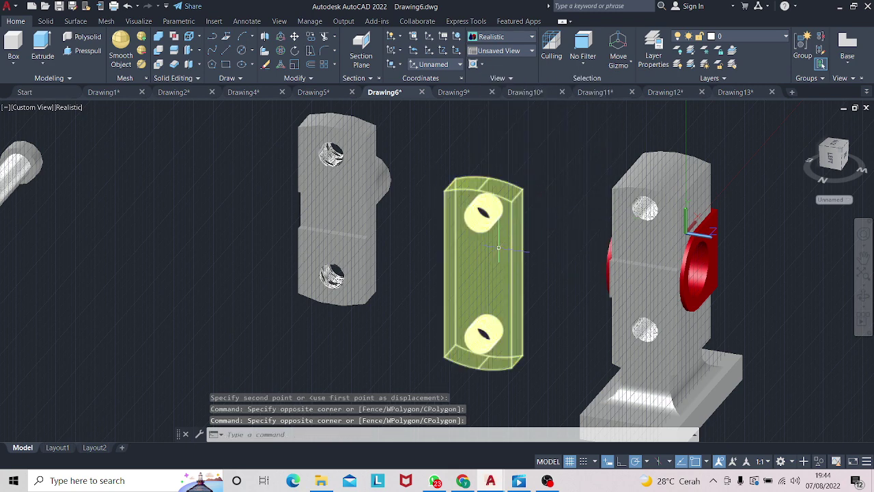
pyautogui.rightClick(501, 251)
pyautogui.click(527, 278)
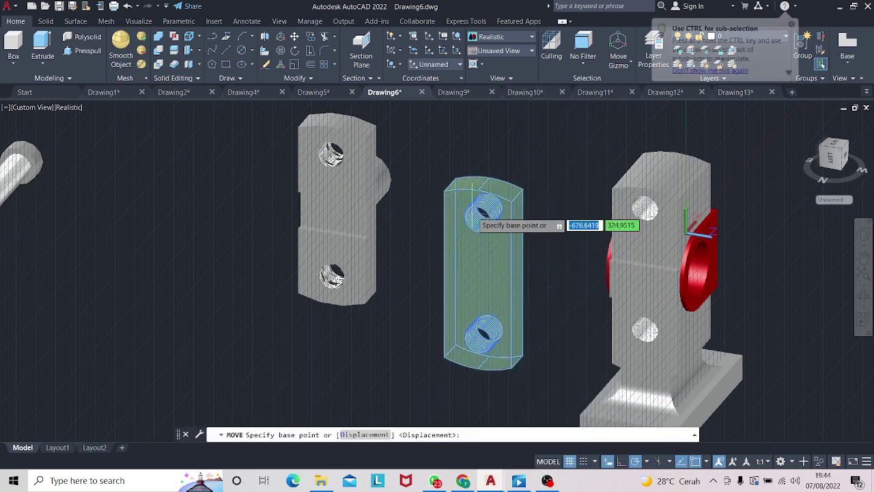
pyautogui.click(478, 279)
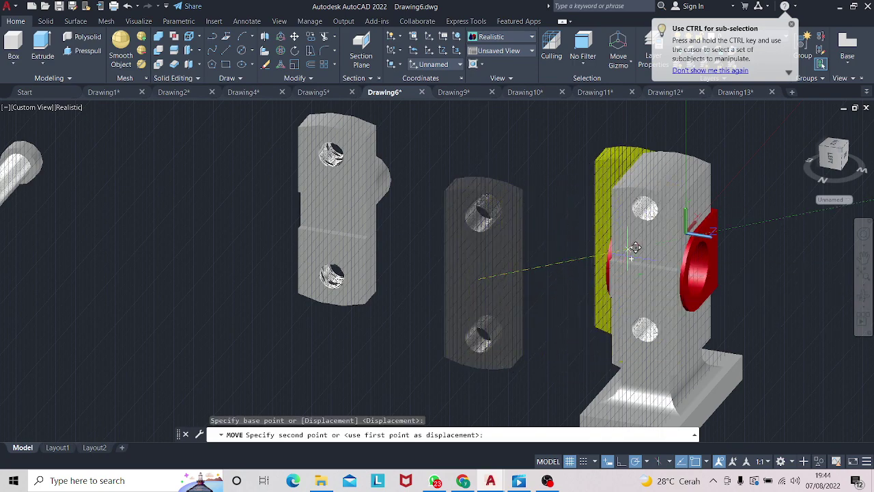
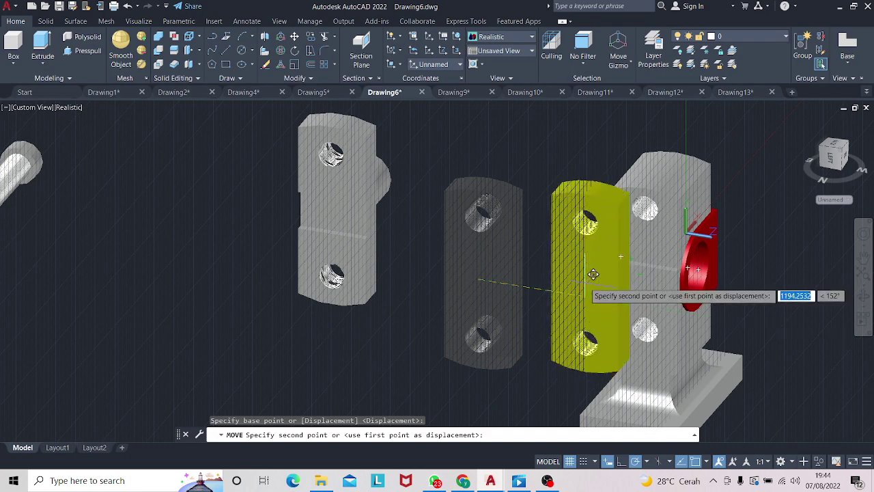
# - Place the yellow plate at its new position and orbit to view it from another side
pyautogui.click(579, 280)
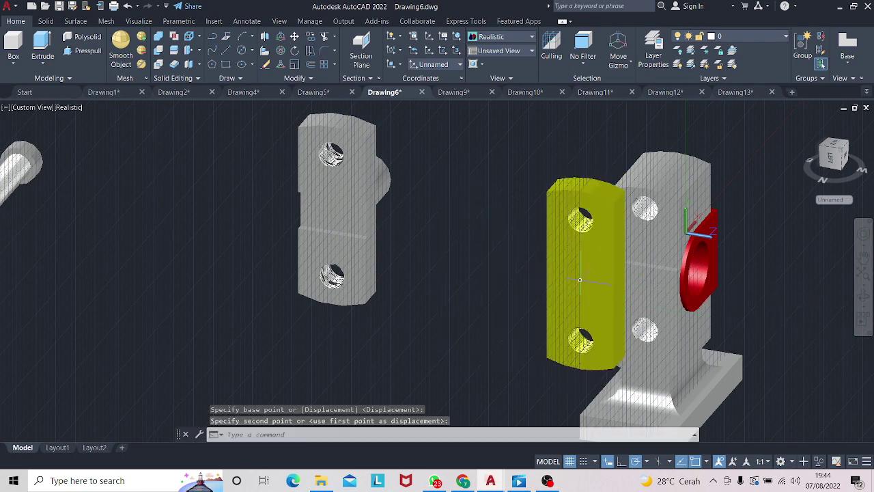
pyautogui.click(864, 295)
pyautogui.moveTo(853, 297); pyautogui.dragTo(796, 301)
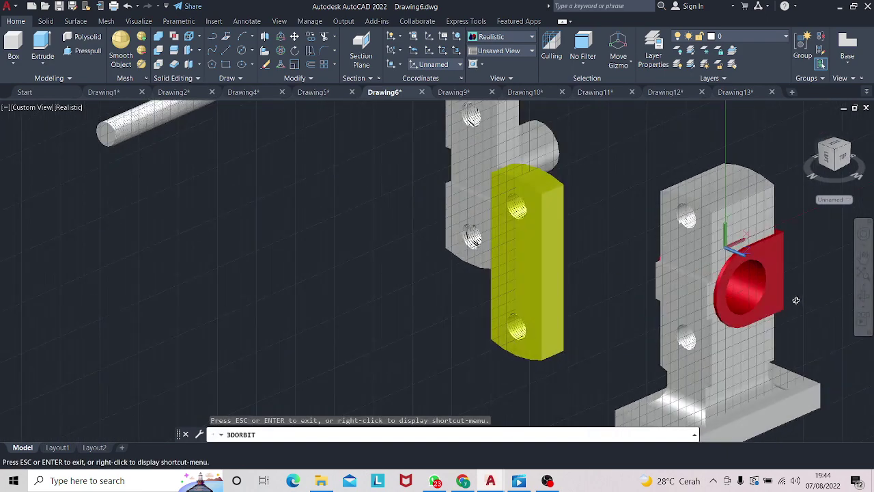
pyautogui.press('Escape')
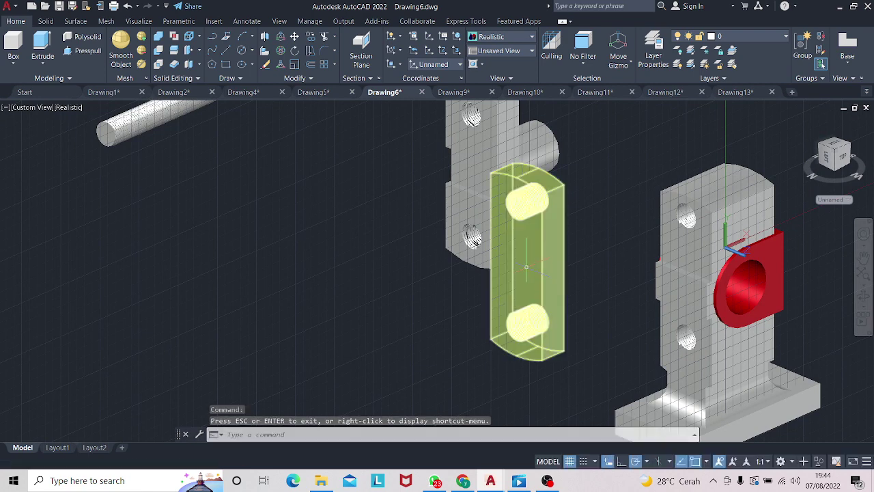
# - Move the yellow plate flush against the bracket, beside the red part
pyautogui.click(526, 266)
pyautogui.rightClick(528, 269)
pyautogui.press('Escape')
pyautogui.press('Escape')
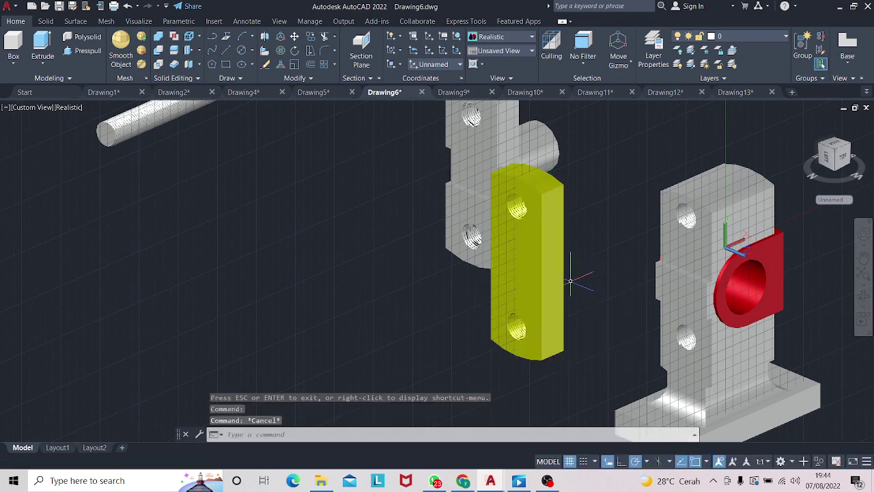
pyautogui.rightClick(558, 281)
pyautogui.press('Escape')
pyautogui.click(557, 229)
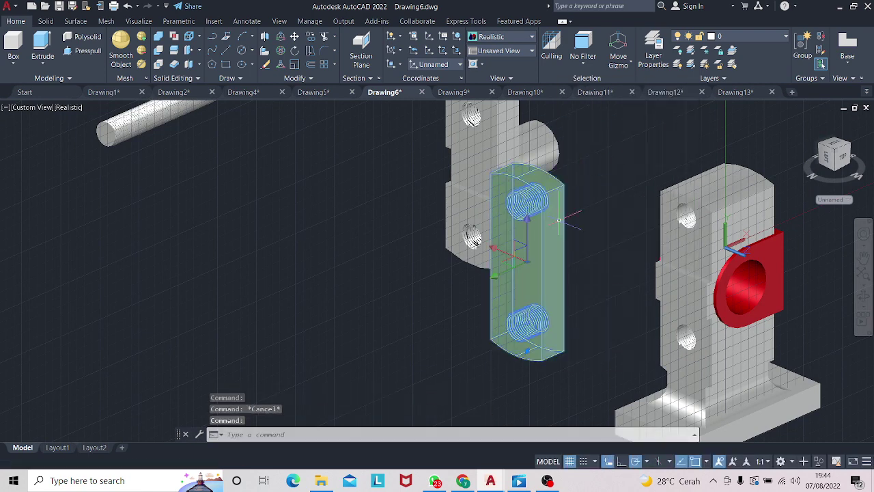
pyautogui.rightClick(559, 233)
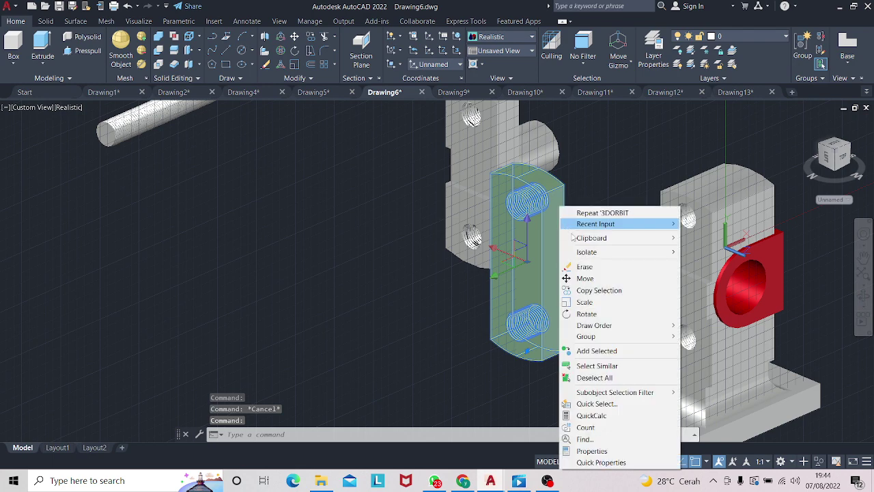
pyautogui.click(587, 278)
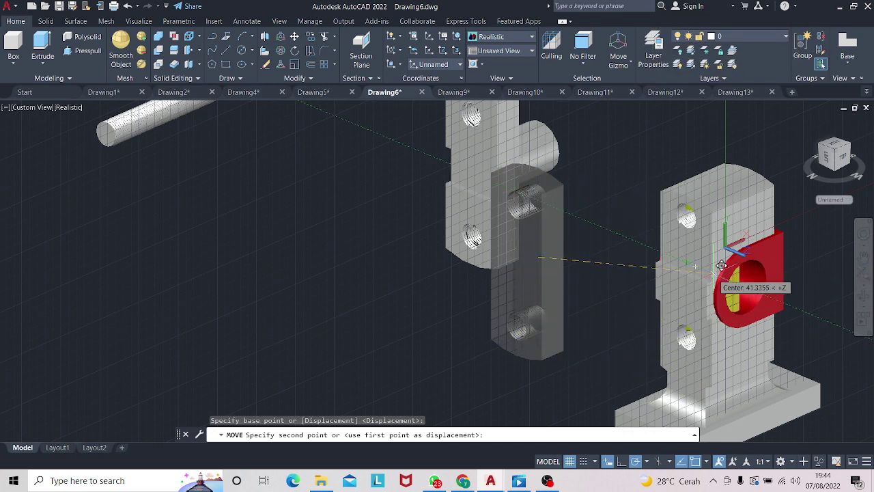
pyautogui.click(687, 278)
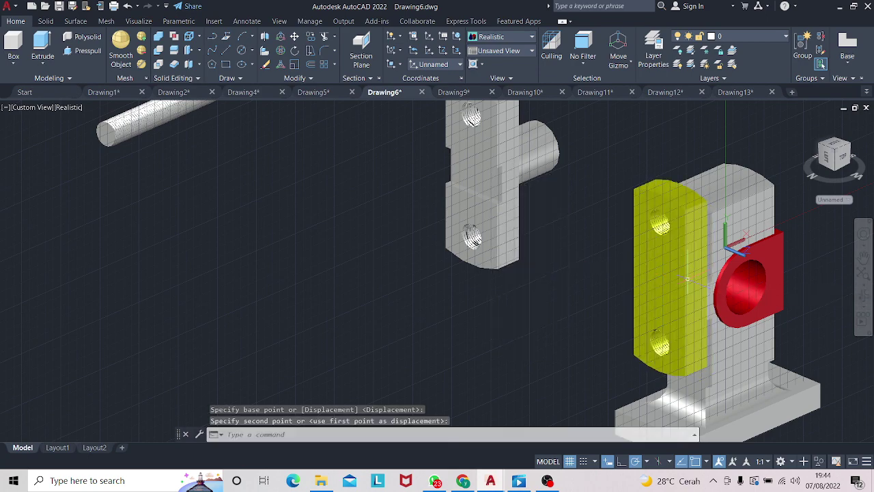
# - Orbit to check the plate's fit, then reselect the plate and clear the selection
pyautogui.moveTo(788, 326)
pyautogui.keyDown('shift'); pyautogui.mouseDown(button='middle')
pyautogui.moveTo(761, 289)
pyautogui.moveTo(782, 289)
pyautogui.mouseUp(button='middle'); pyautogui.keyUp('shift')
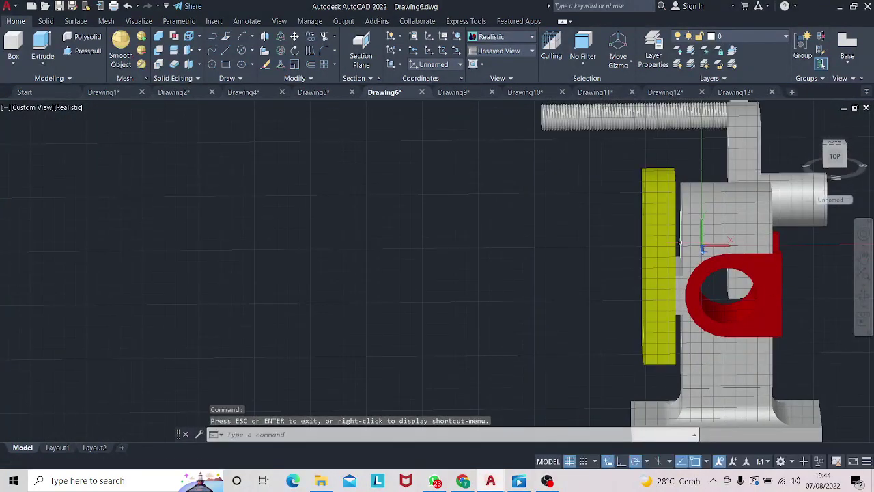
pyautogui.click(658, 231)
pyautogui.rightClick(660, 235)
pyautogui.press('Escape')
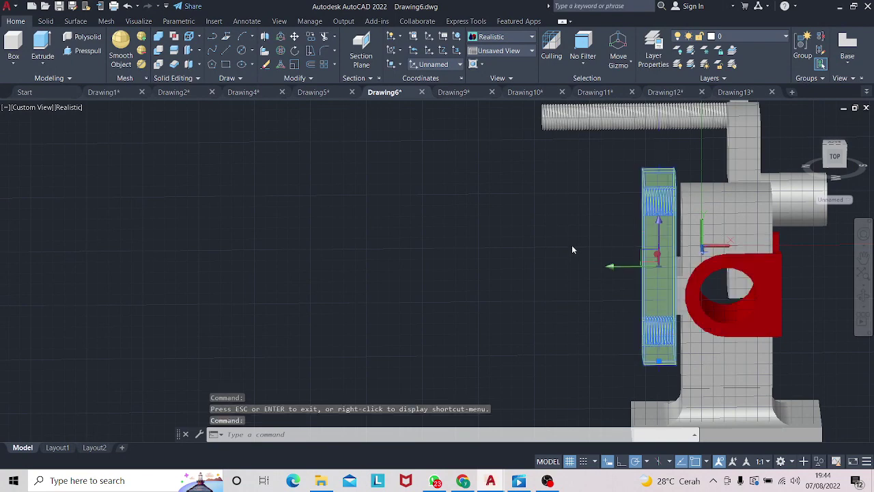
pyautogui.click(580, 244)
pyautogui.press('Escape')
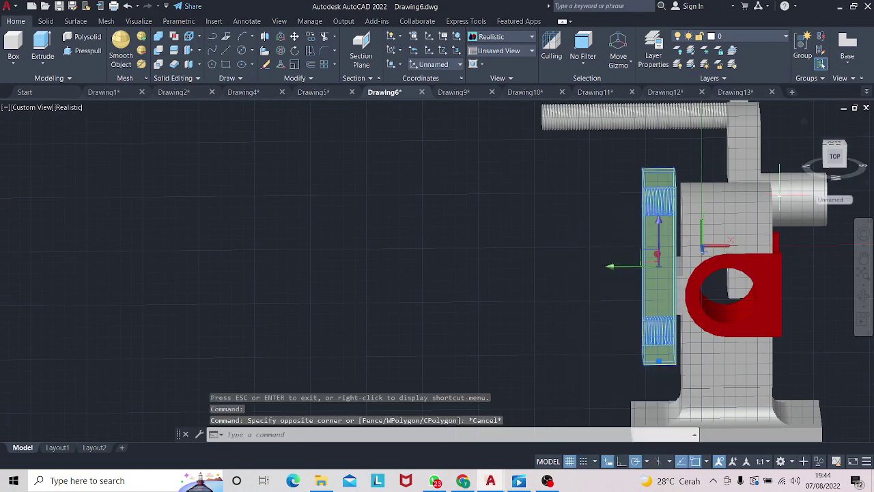
pyautogui.press('Escape')
pyautogui.press('Escape')
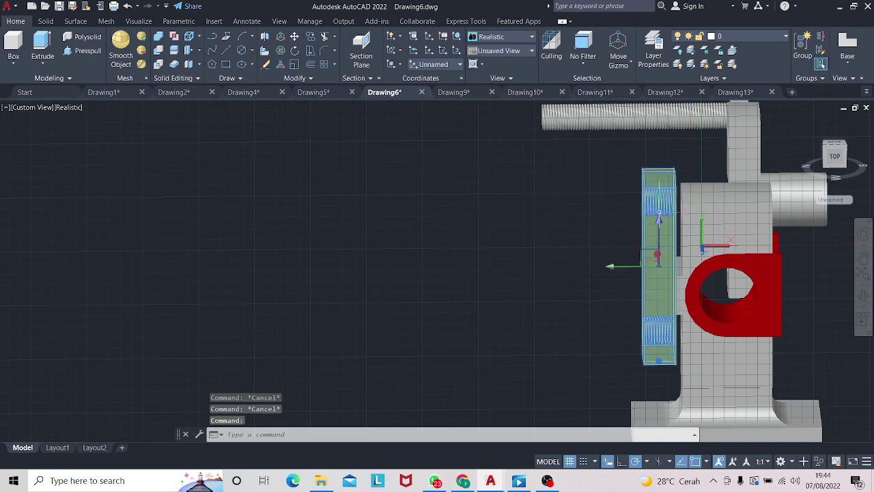
# - Try moving the plate again from a base point, cancel, and orbit to an angled view
pyautogui.rightClick(659, 209)
pyautogui.click(697, 279)
pyautogui.click(661, 239)
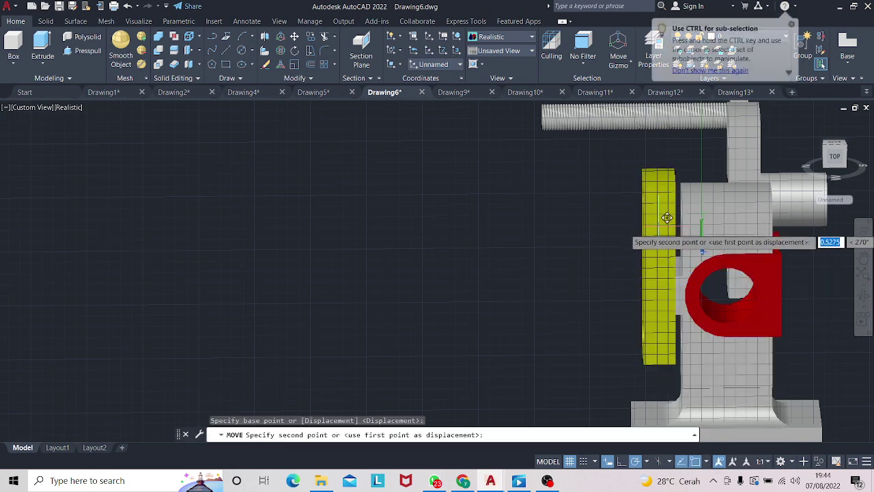
pyautogui.press('Escape')
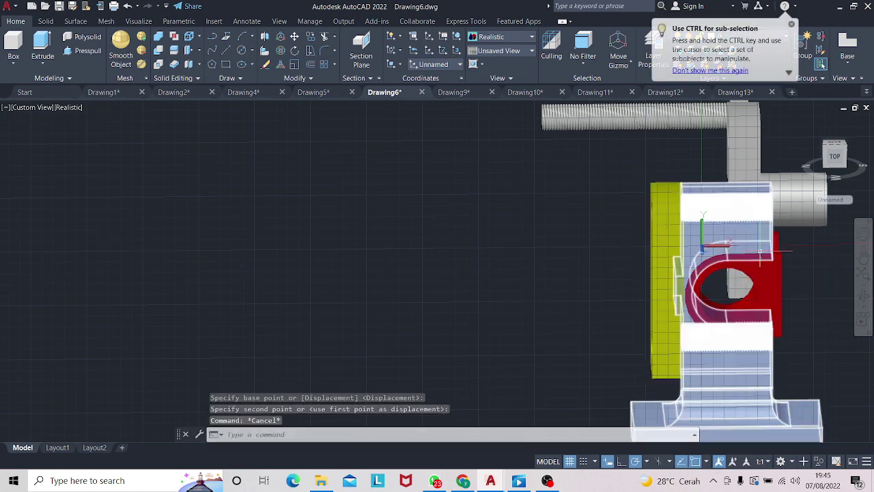
pyautogui.moveTo(694, 289)
pyautogui.keyDown('shift'); pyautogui.mouseDown(button='middle')
pyautogui.moveTo(745, 296)
pyautogui.moveTo(832, 262)
pyautogui.moveTo(693, 278)
pyautogui.moveTo(700, 271)
pyautogui.mouseUp(button='middle'); pyautogui.keyUp('shift')
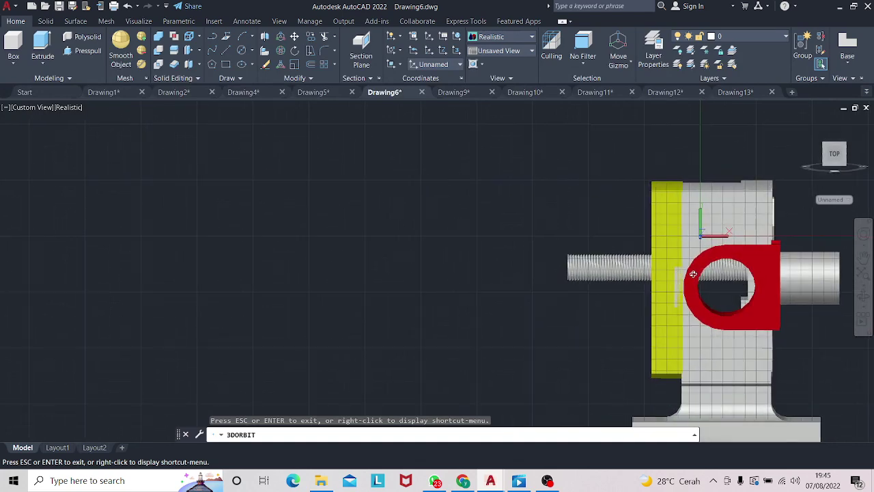
# - Orbit around the assembly toward the threaded rod side, trying and cancelling a grip move on the plate
pyautogui.keyDown('shift'); pyautogui.moveTo(726, 307); pyautogui.dragTo(668, 272, button='middle'); pyautogui.keyUp('shift')
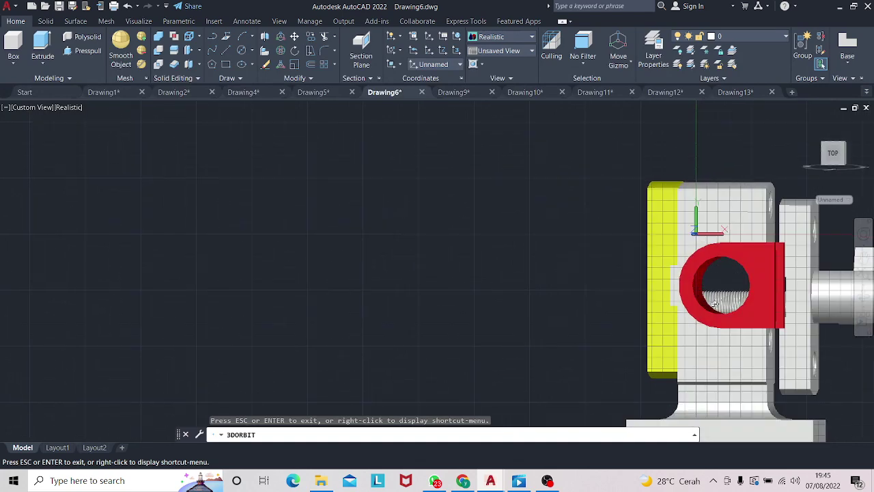
pyautogui.click(654, 248)
pyautogui.click(667, 277)
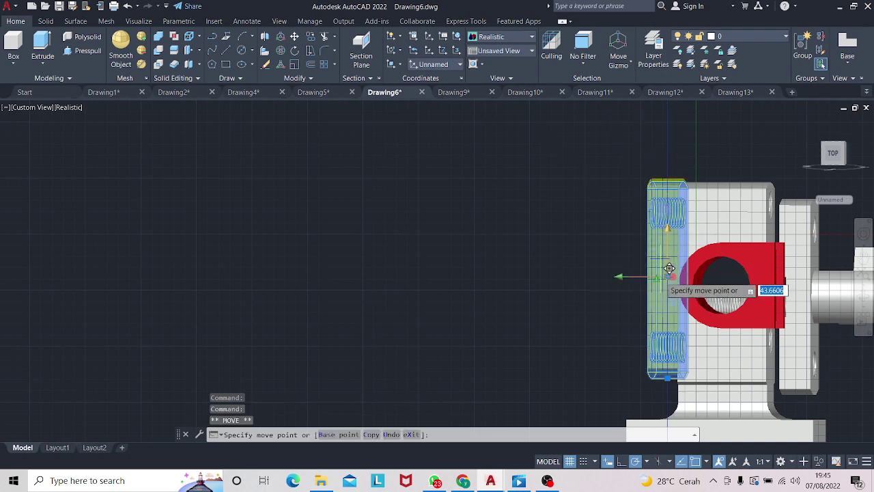
pyautogui.press('Escape')
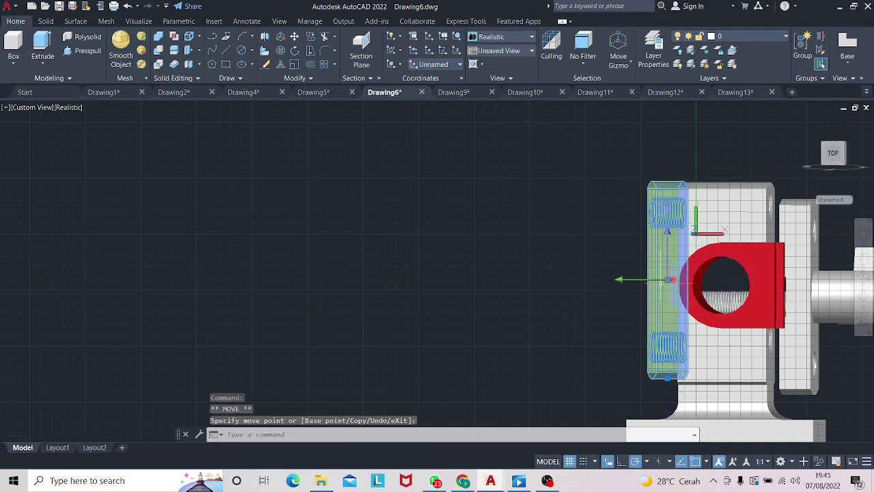
pyautogui.moveTo(696, 233)
pyautogui.keyDown('shift'); pyautogui.mouseDown(button='middle')
pyautogui.moveTo(794, 318)
pyautogui.moveTo(825, 331)
pyautogui.moveTo(786, 330)
pyautogui.moveTo(816, 324)
pyautogui.moveTo(799, 347)
pyautogui.moveTo(693, 339)
pyautogui.moveTo(714, 325)
pyautogui.moveTo(746, 327)
pyautogui.mouseUp(button='middle'); pyautogui.keyUp('shift')
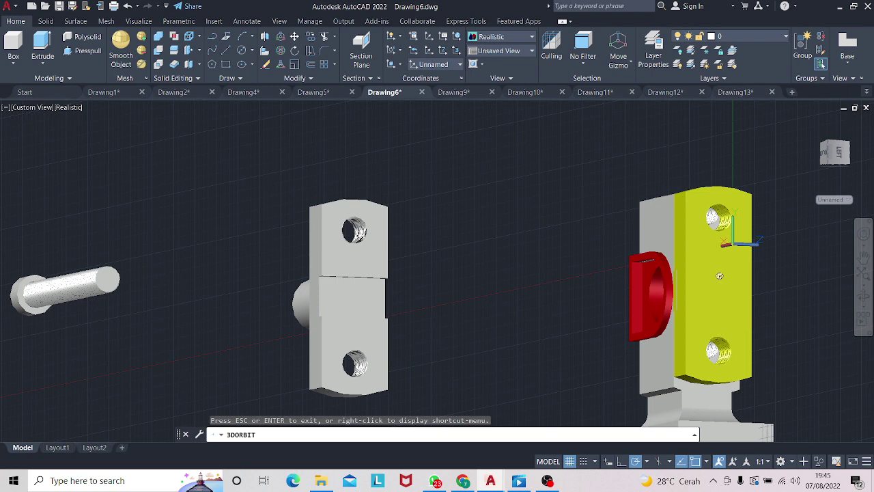
pyautogui.keyDown('shift'); pyautogui.moveTo(718, 273); pyautogui.dragTo(719, 270, button='middle'); pyautogui.keyUp('shift')
pyautogui.press('Escape')
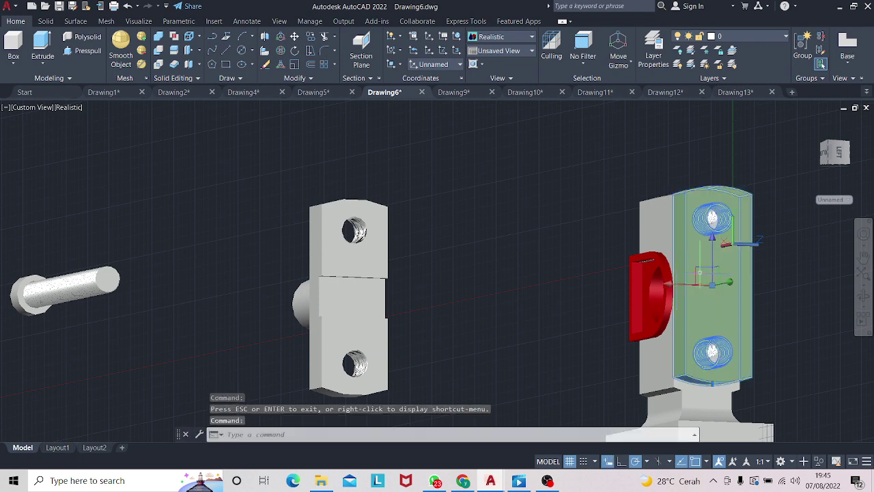
pyautogui.press('Escape')
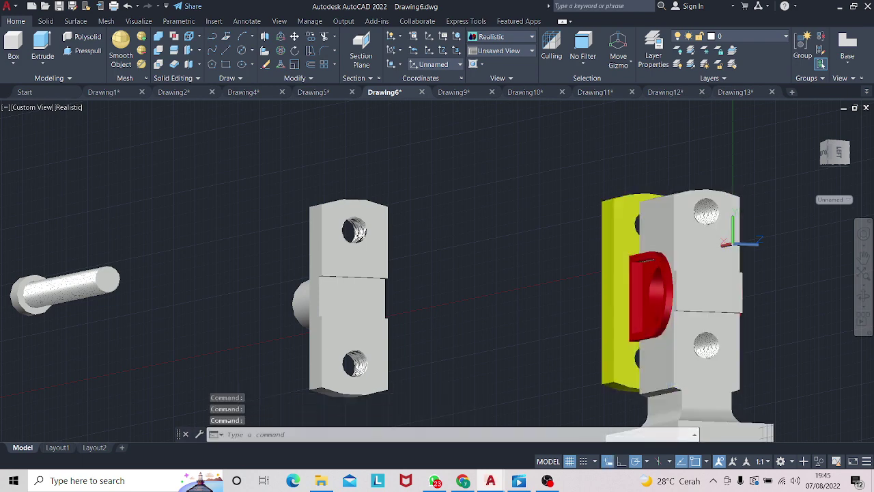
# - Move the yellow plate left, off the bracket, into the gap beside the grey part
pyautogui.click(615, 249)
pyautogui.click(616, 294)
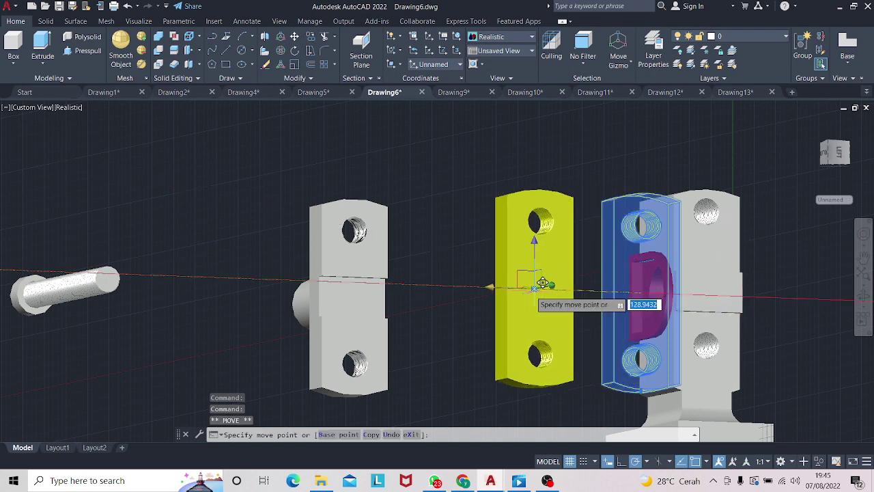
pyautogui.click(523, 294)
pyautogui.press('Escape')
# - Orbit the assembly to a near-front view
pyautogui.click(225, 54)
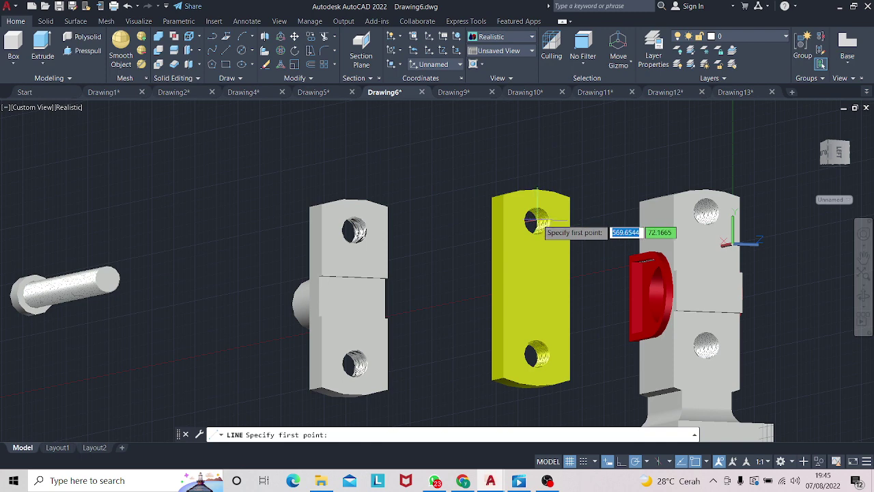
pyautogui.press('Escape')
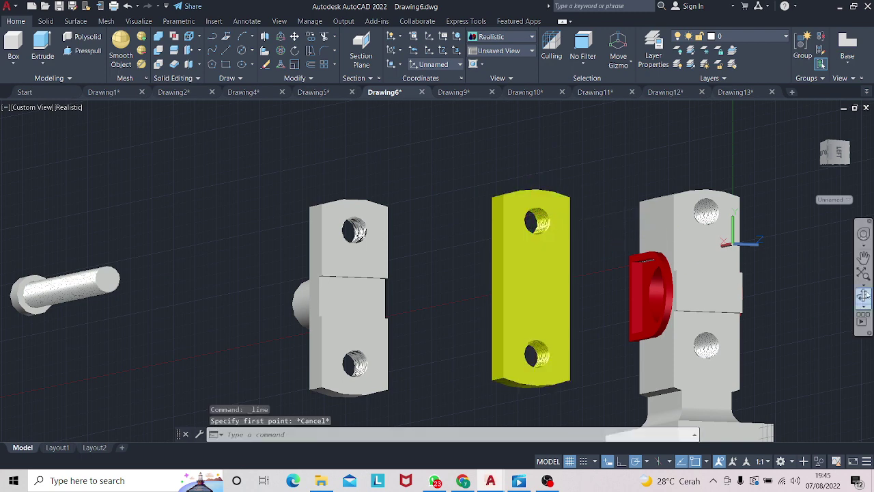
pyautogui.keyDown('shift'); pyautogui.moveTo(627, 243); pyautogui.dragTo(491, 228, button='middle'); pyautogui.keyUp('shift')
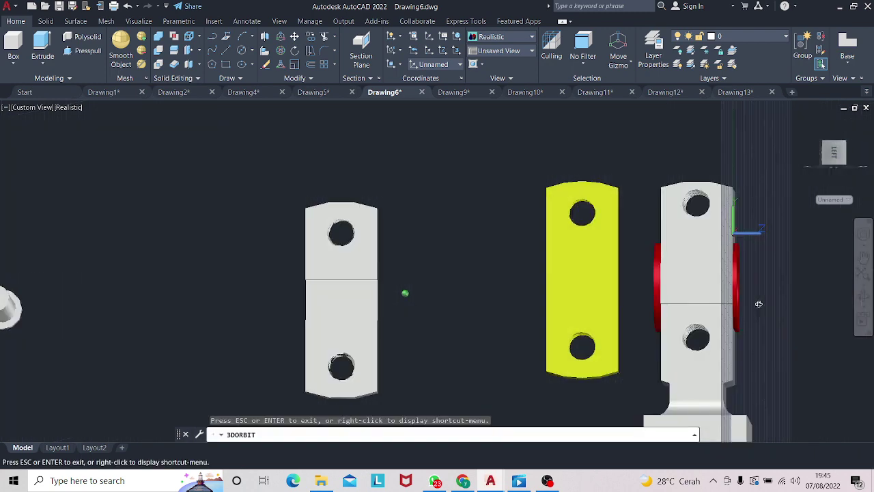
pyautogui.click(257, 95)
pyautogui.click(329, 92)
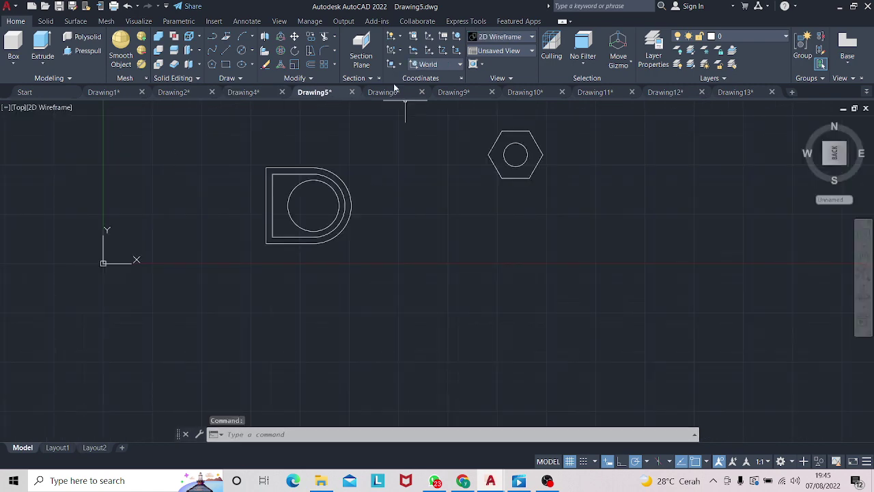
pyautogui.click(394, 93)
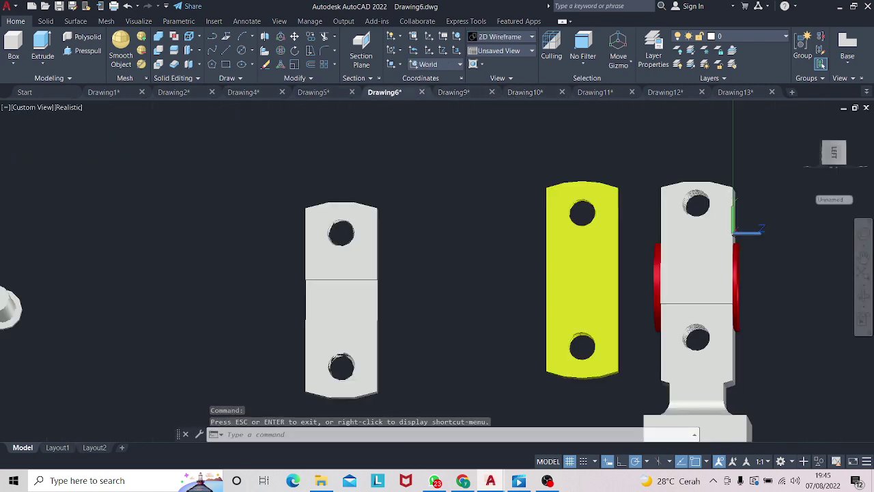
pyautogui.click(238, 56)
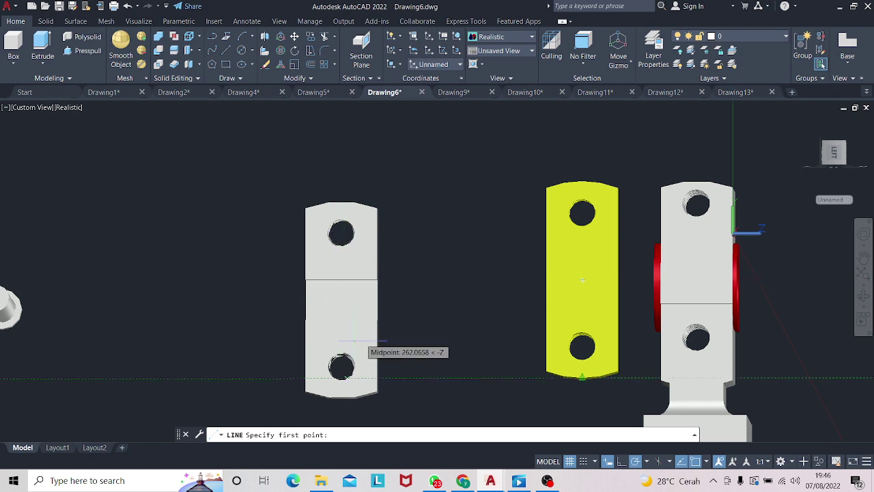
pyautogui.press('Escape')
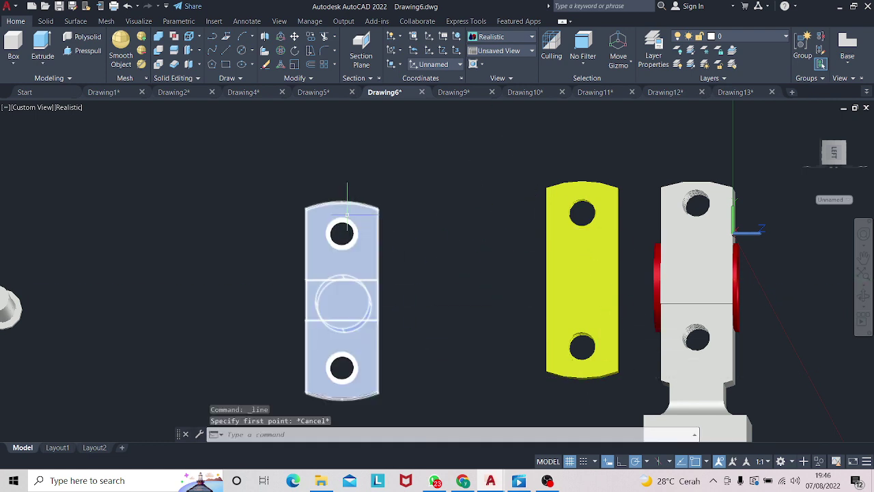
pyautogui.click(174, 91)
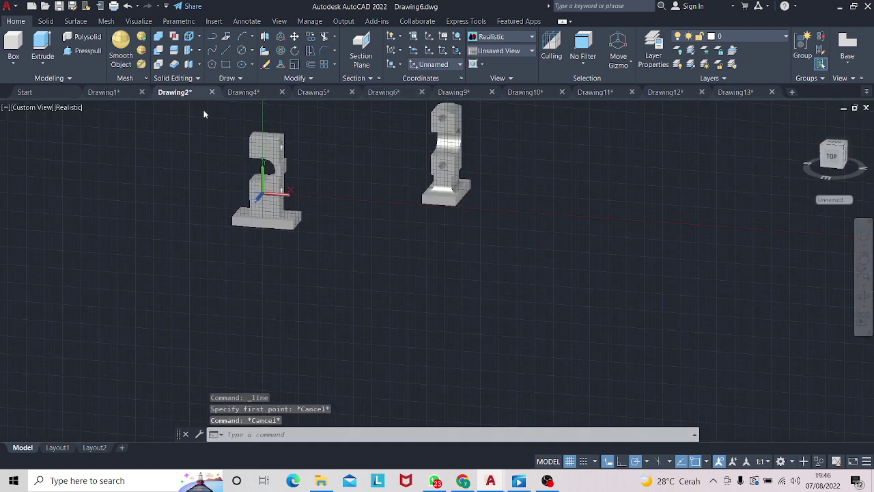
pyautogui.scroll(2, 462, 173)
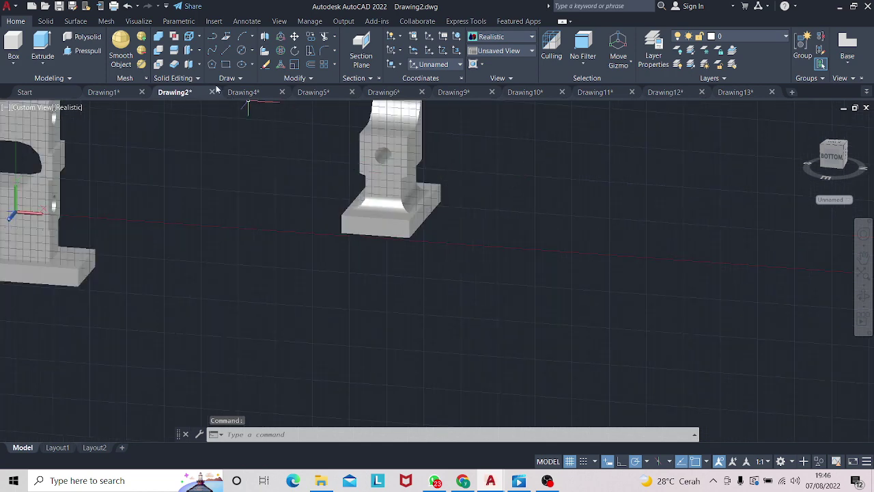
pyautogui.click(226, 52)
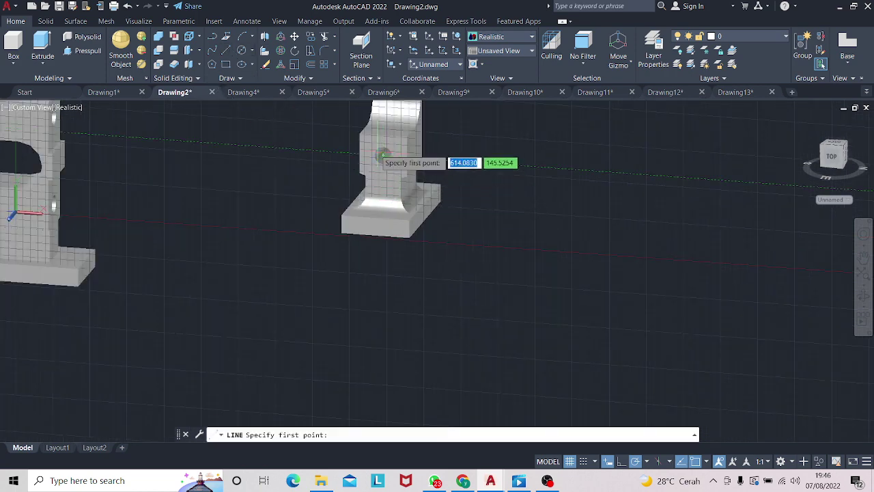
pyautogui.click(312, 91)
pyautogui.click(376, 91)
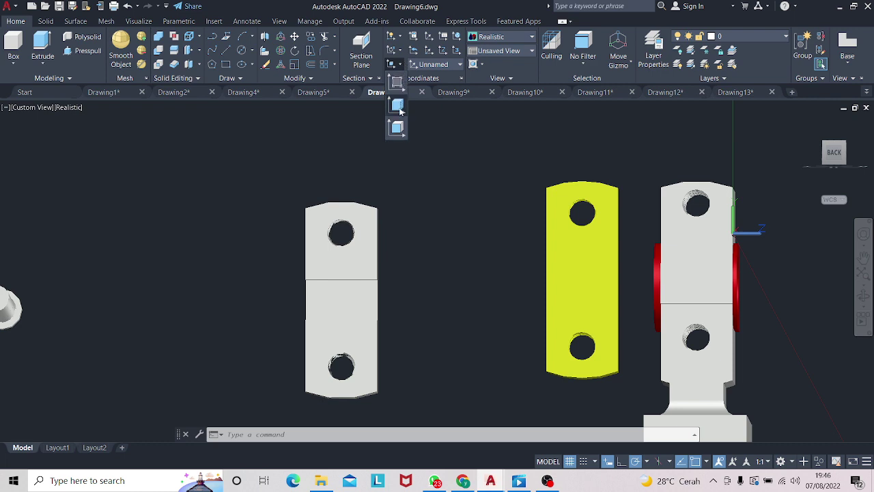
# - Align the UCS to the yellow plate's front face
pyautogui.click(397, 106)
pyautogui.click(598, 306)
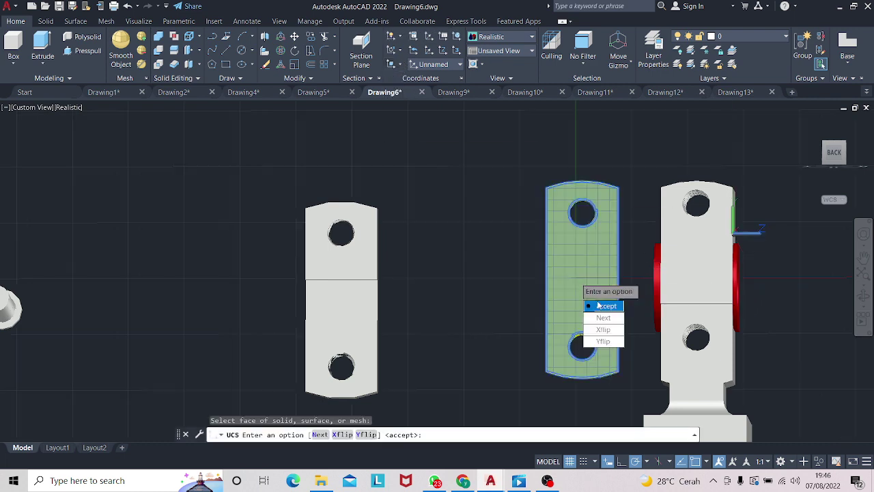
pyautogui.click(601, 306)
# - Start a line from a point on the model, cancel it, and switch to OBS Studio
pyautogui.click(226, 51)
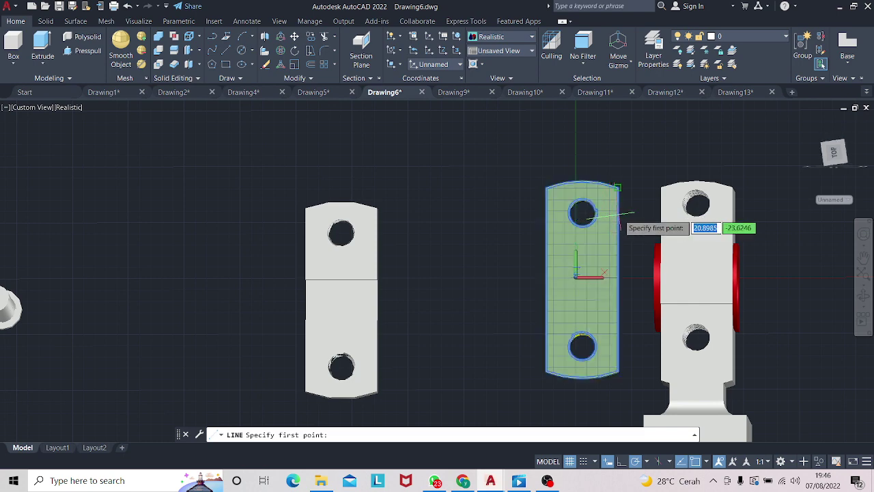
pyautogui.click(737, 287)
pyautogui.press('Escape')
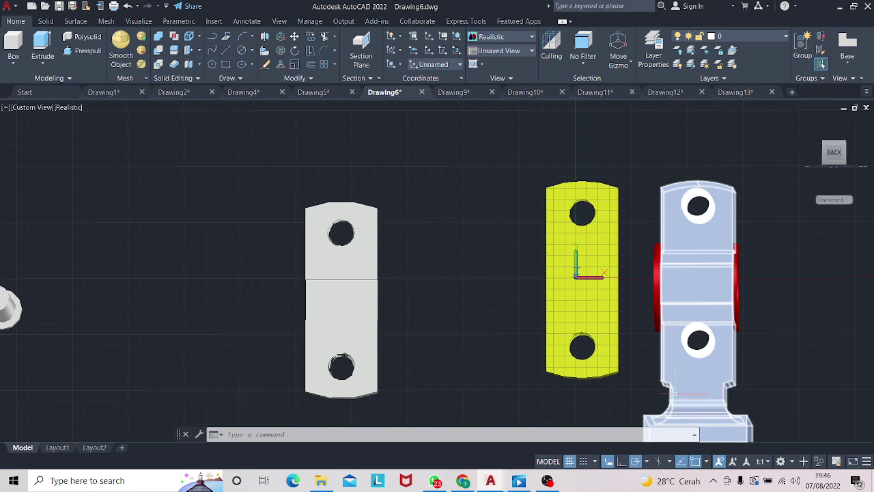
pyautogui.click(547, 480)
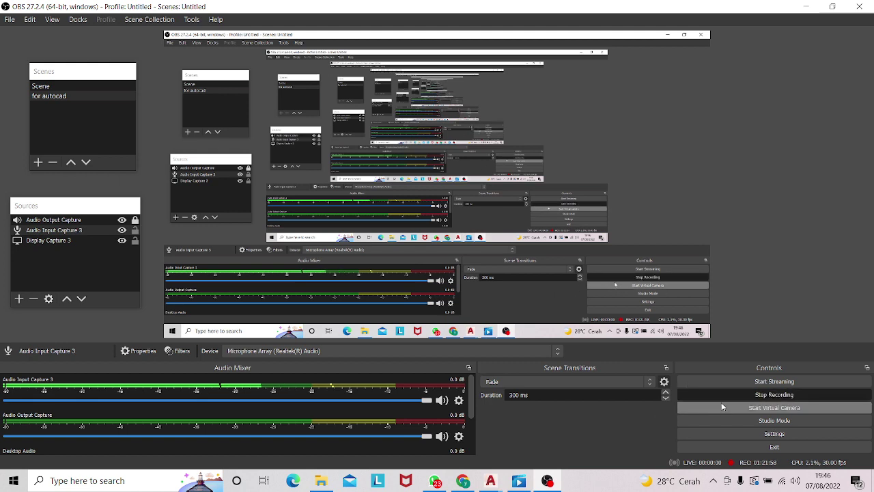